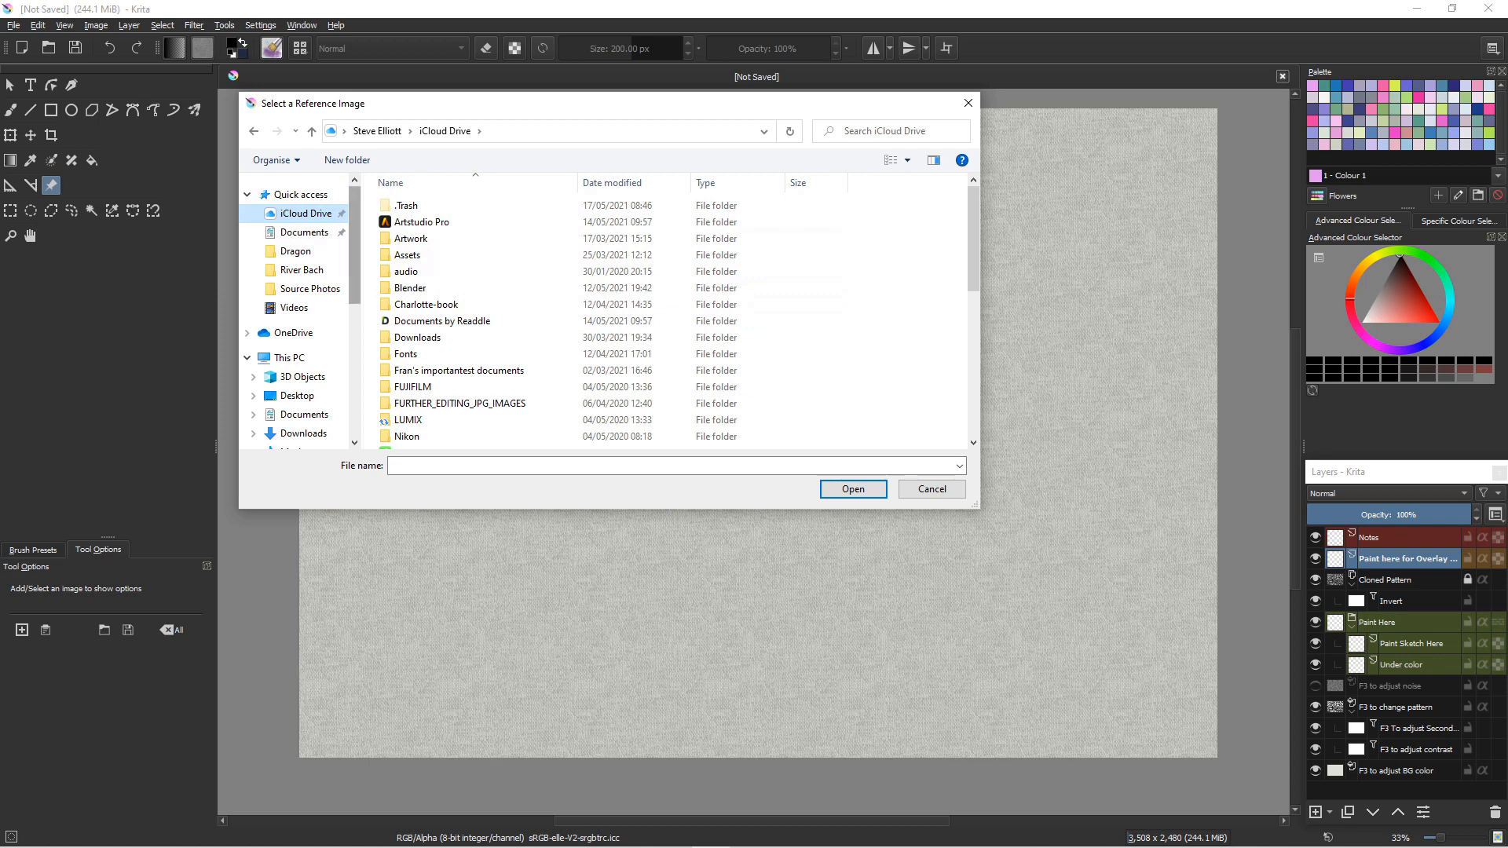
- Load P1002738 2.jpg as a reference image from the wetWalk folder, inside 000-Krita-000 under Videos on the D: drive
{"action": "scroll", "coordinate": [295, 314], "scroll_direction": "down", "scroll_amount": 2}
{"action": "scroll", "coordinate": [299, 314], "scroll_direction": "down", "scroll_amount": 5}
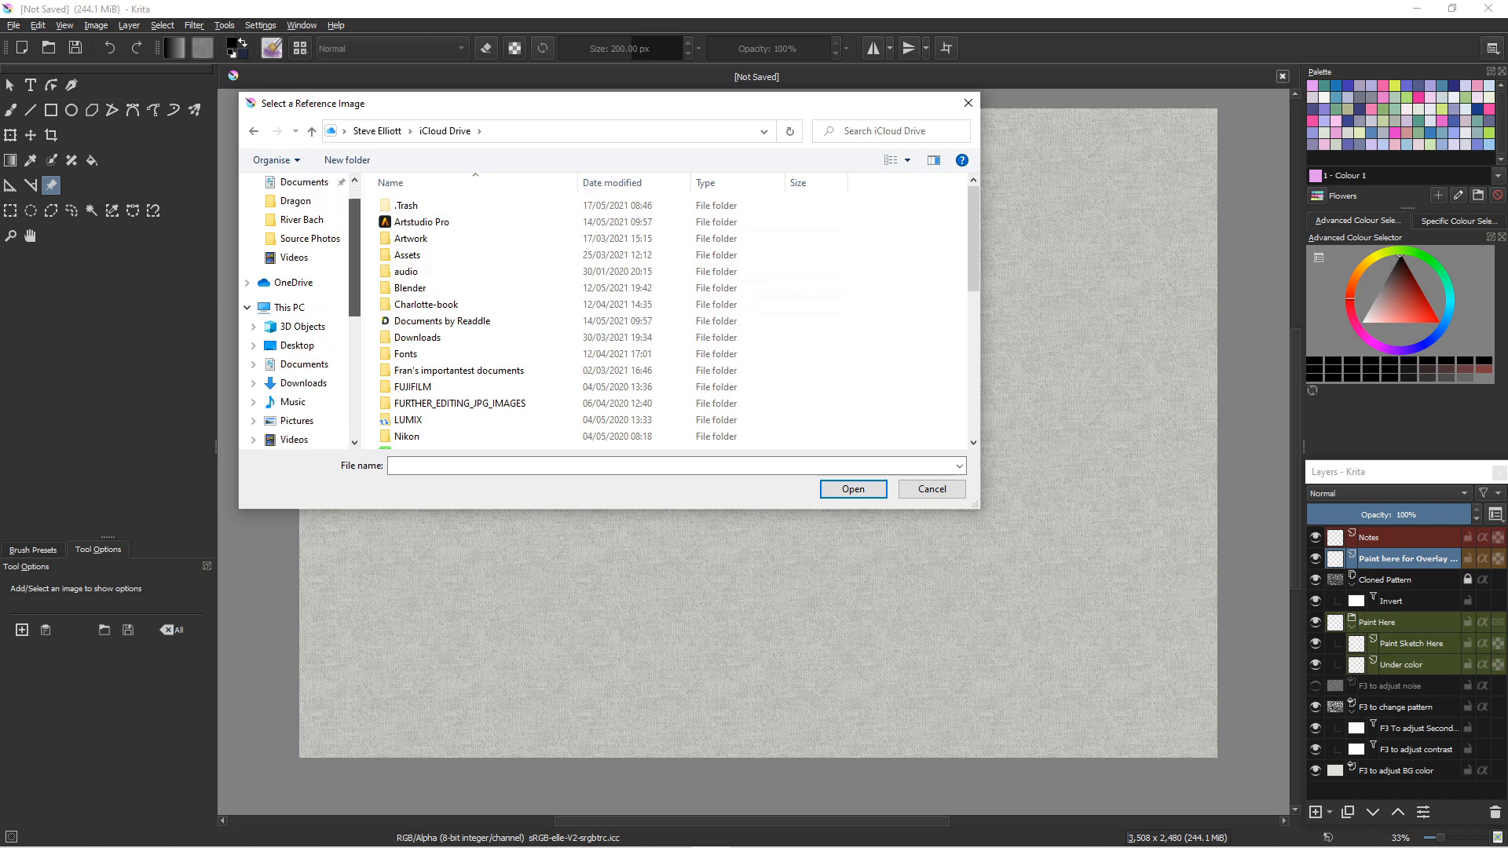
{"action": "left_click", "coordinate": [306, 220]}
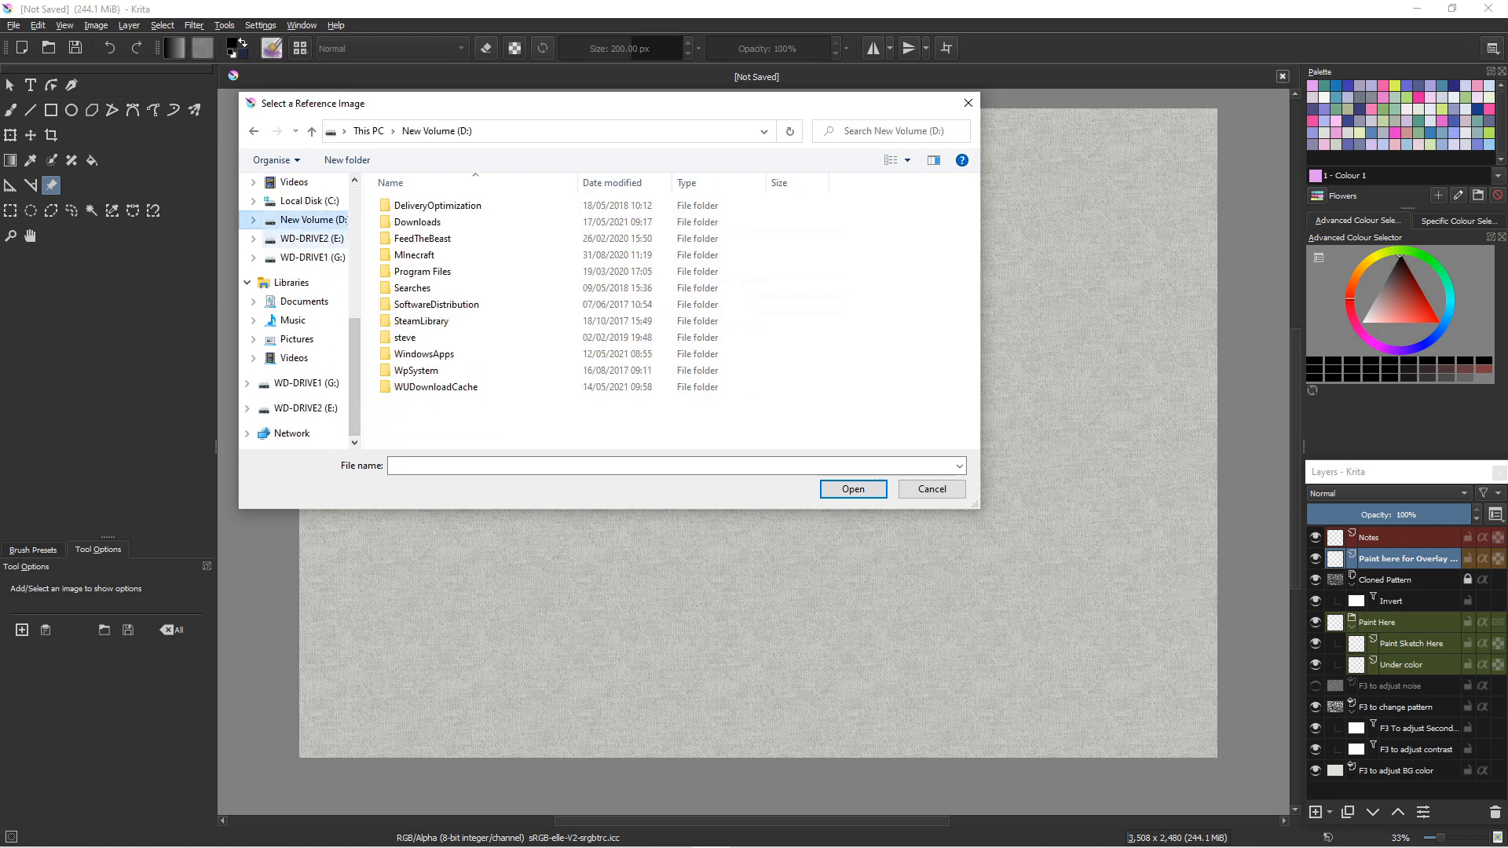
{"action": "double_click", "coordinate": [412, 337]}
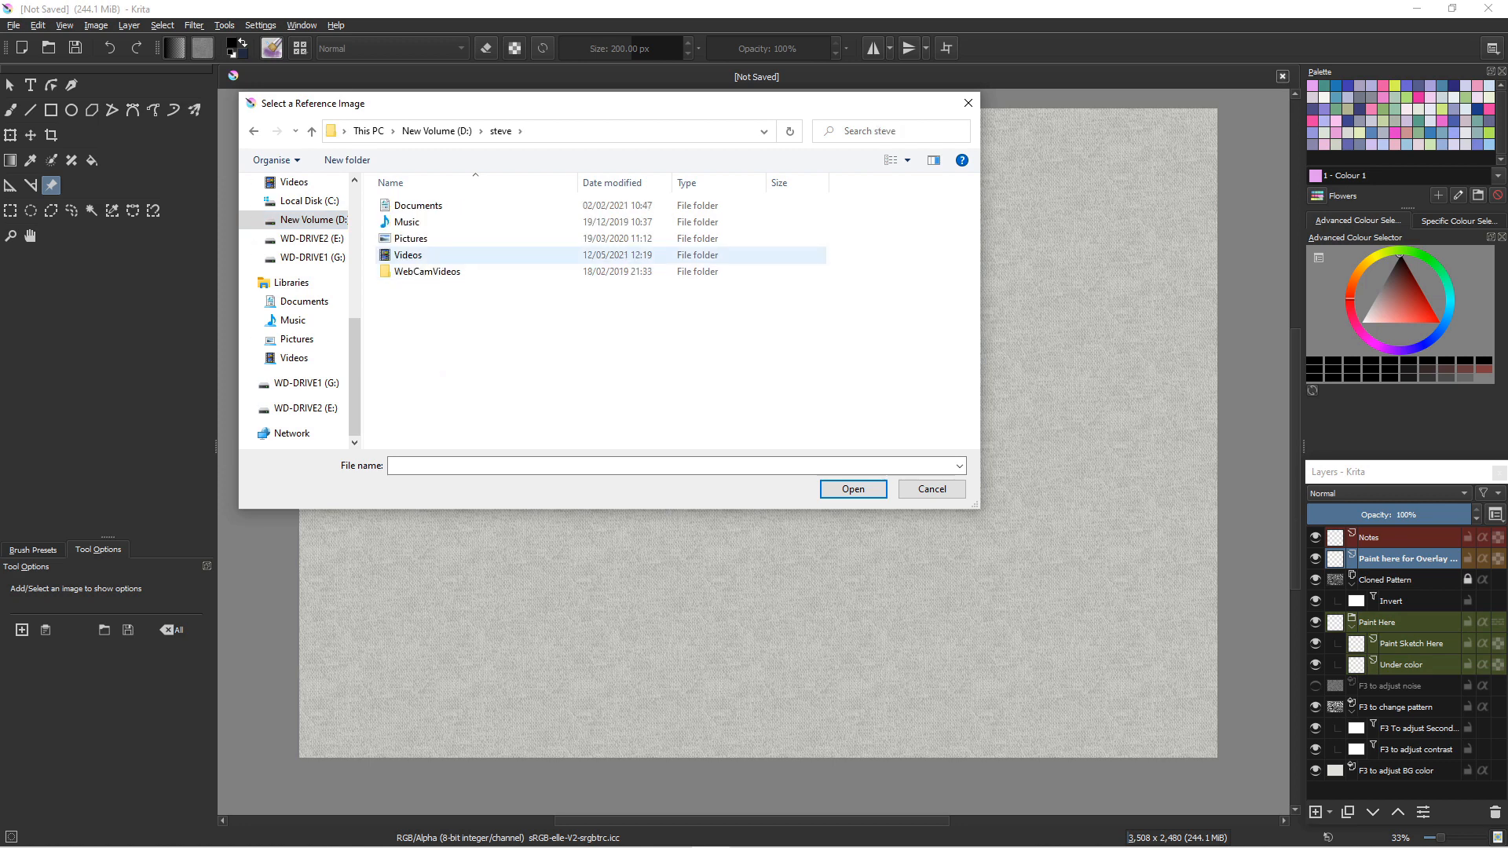
{"action": "double_click", "coordinate": [408, 255]}
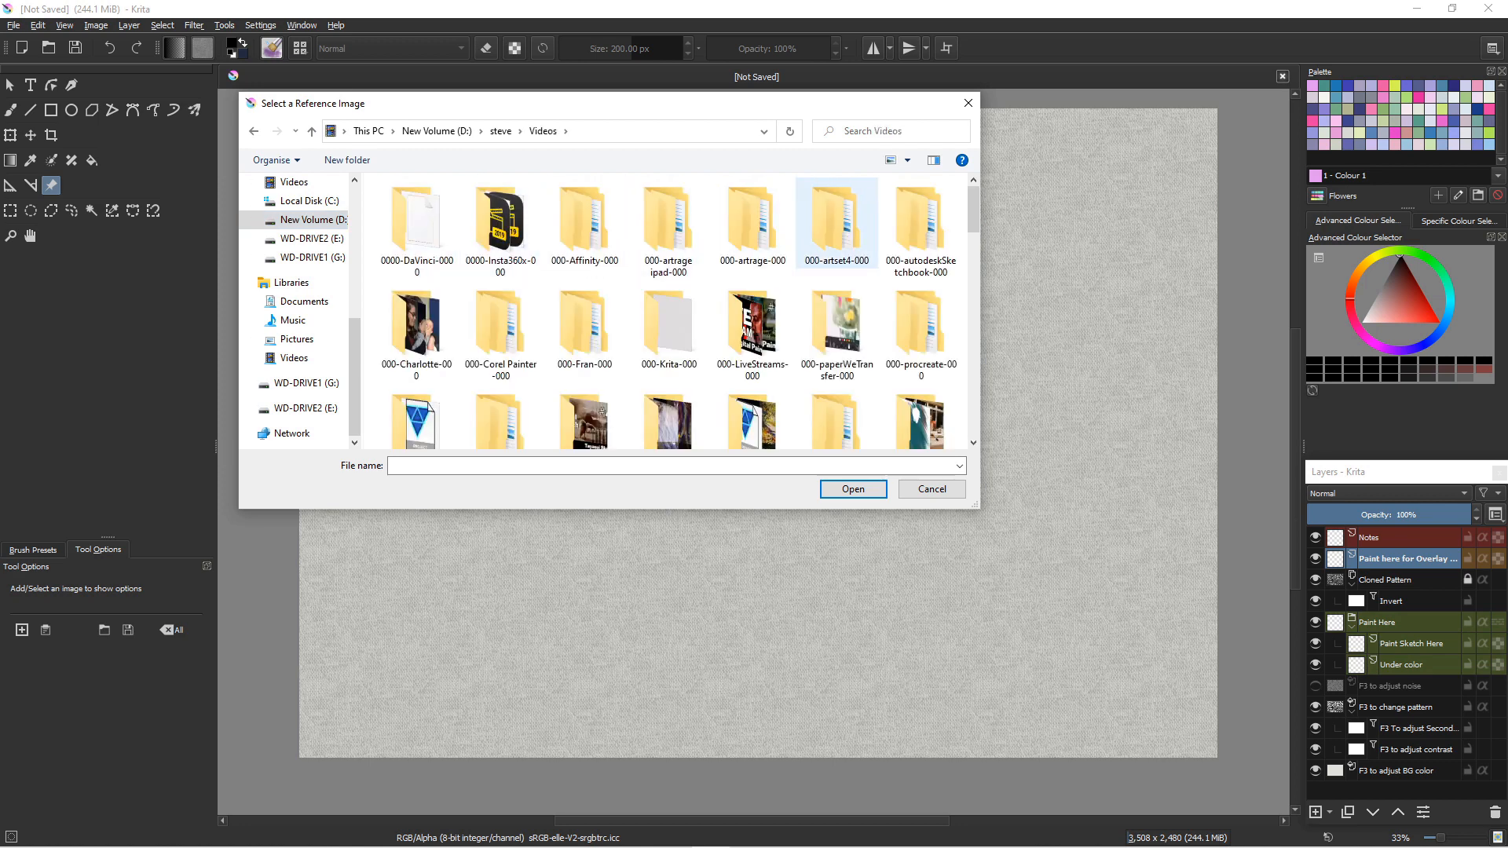
{"action": "double_click", "coordinate": [668, 326]}
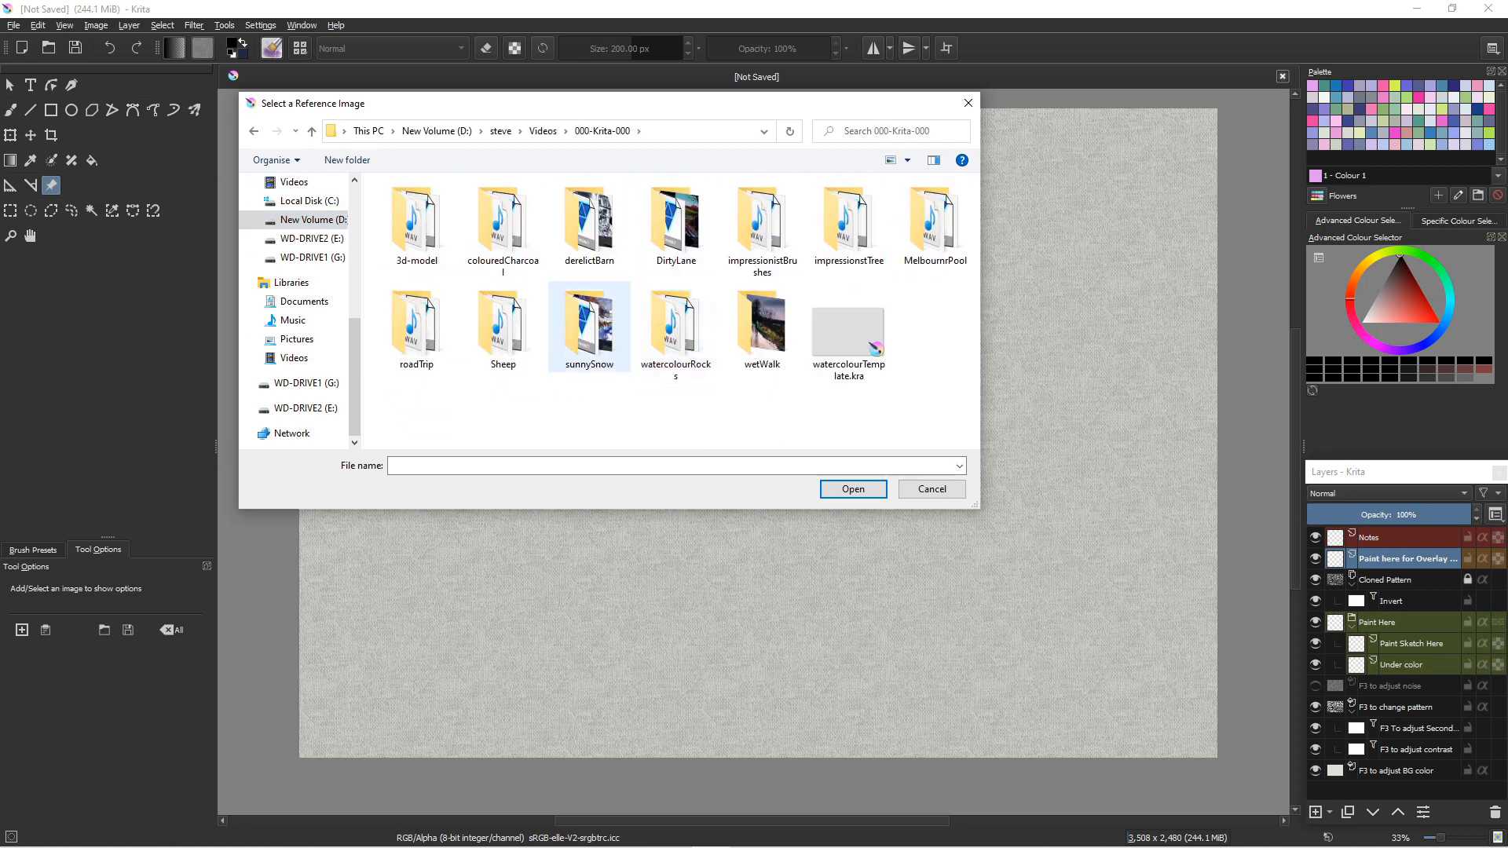
{"action": "double_click", "coordinate": [762, 326]}
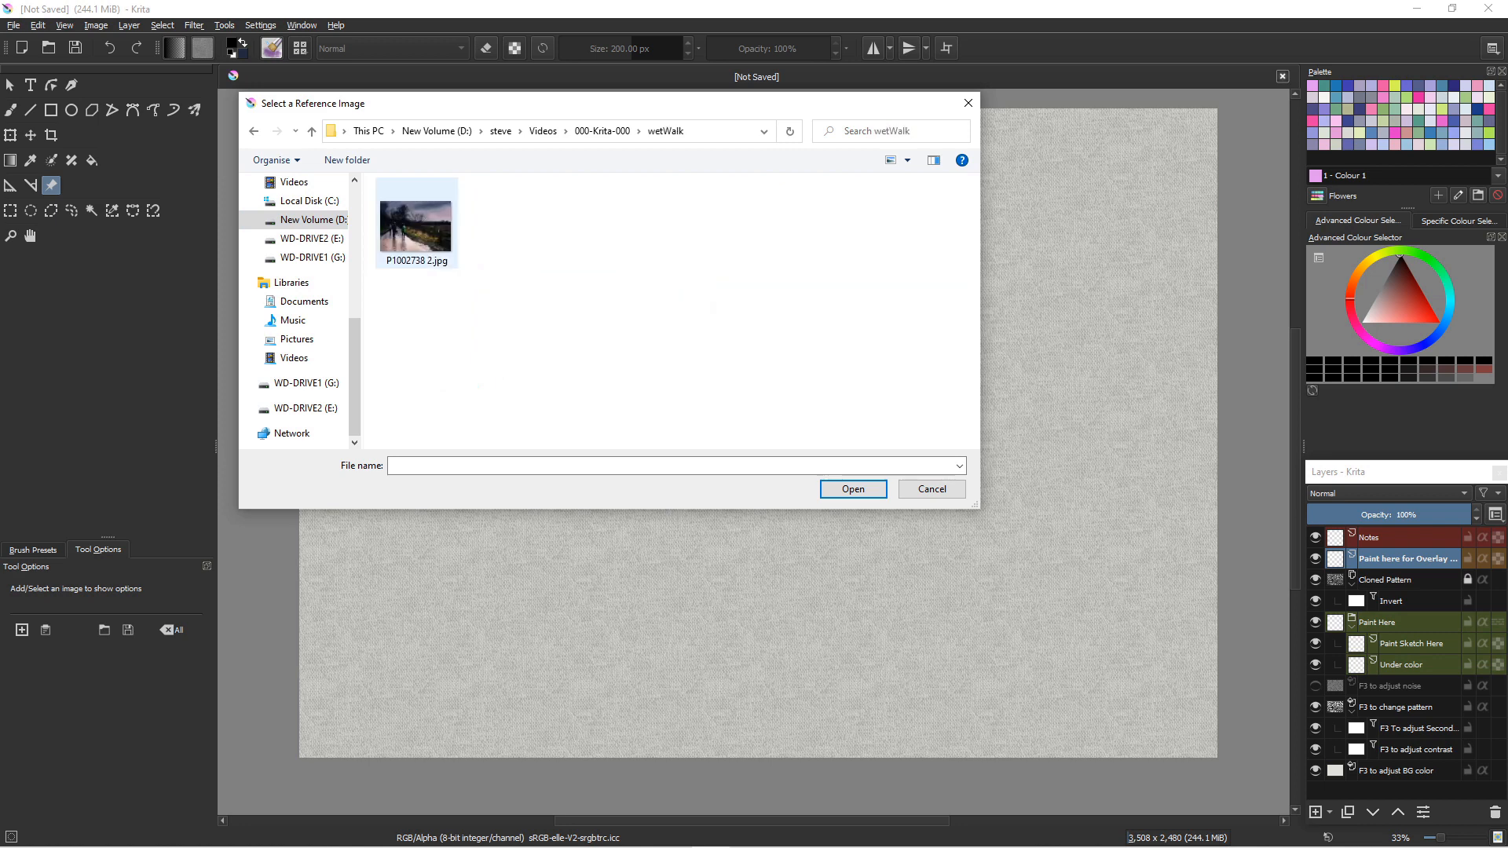
{"action": "double_click", "coordinate": [417, 228]}
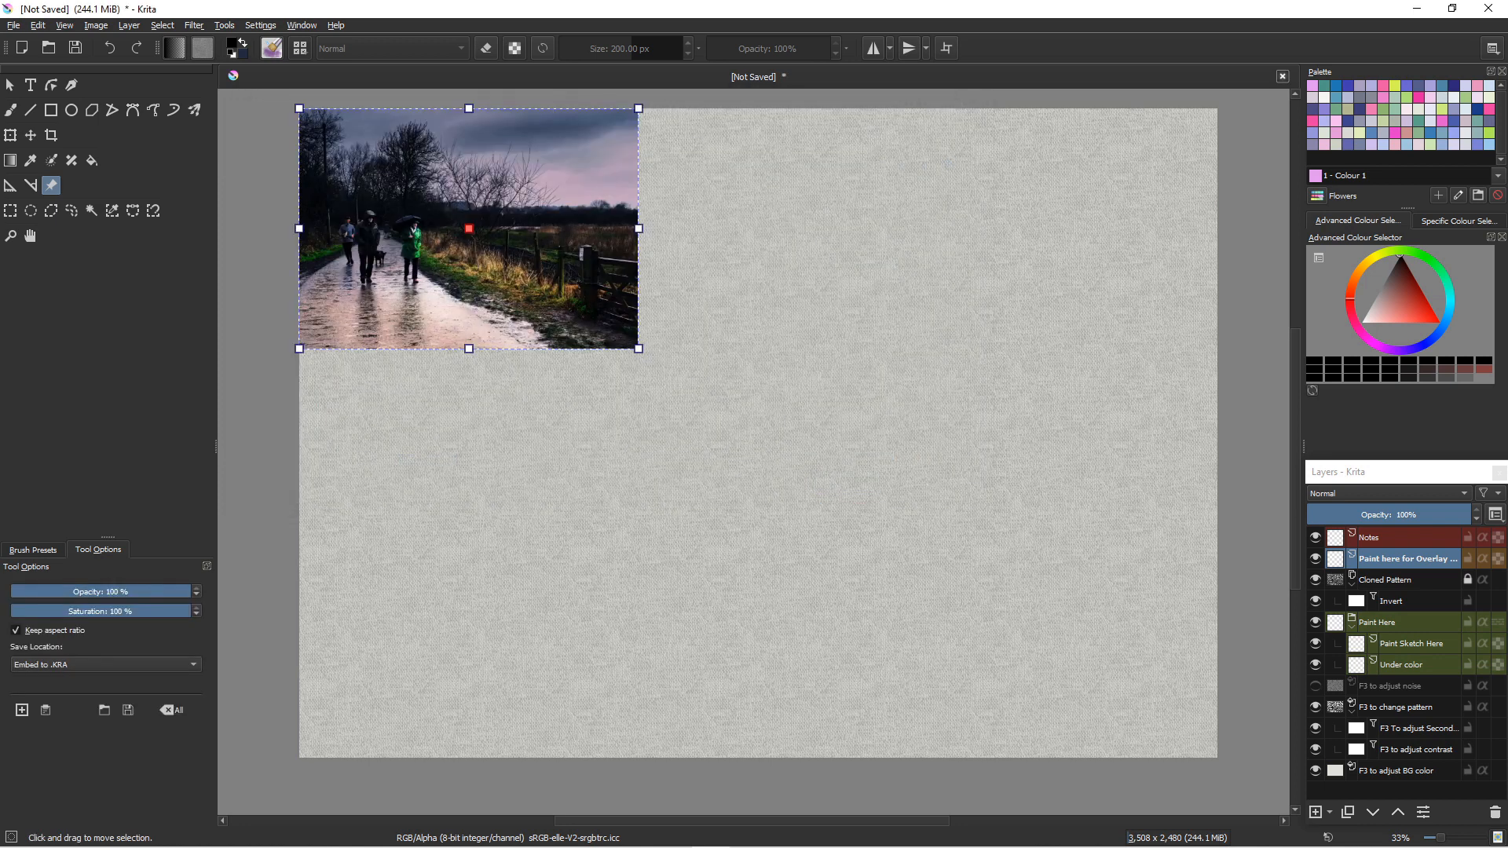
- Enlarge the reference photo to over twice its size and move it off the canvas, just above its upper edge
{"action": "left_click_drag", "start_coordinate": [639, 349], "coordinate": [868, 663]}
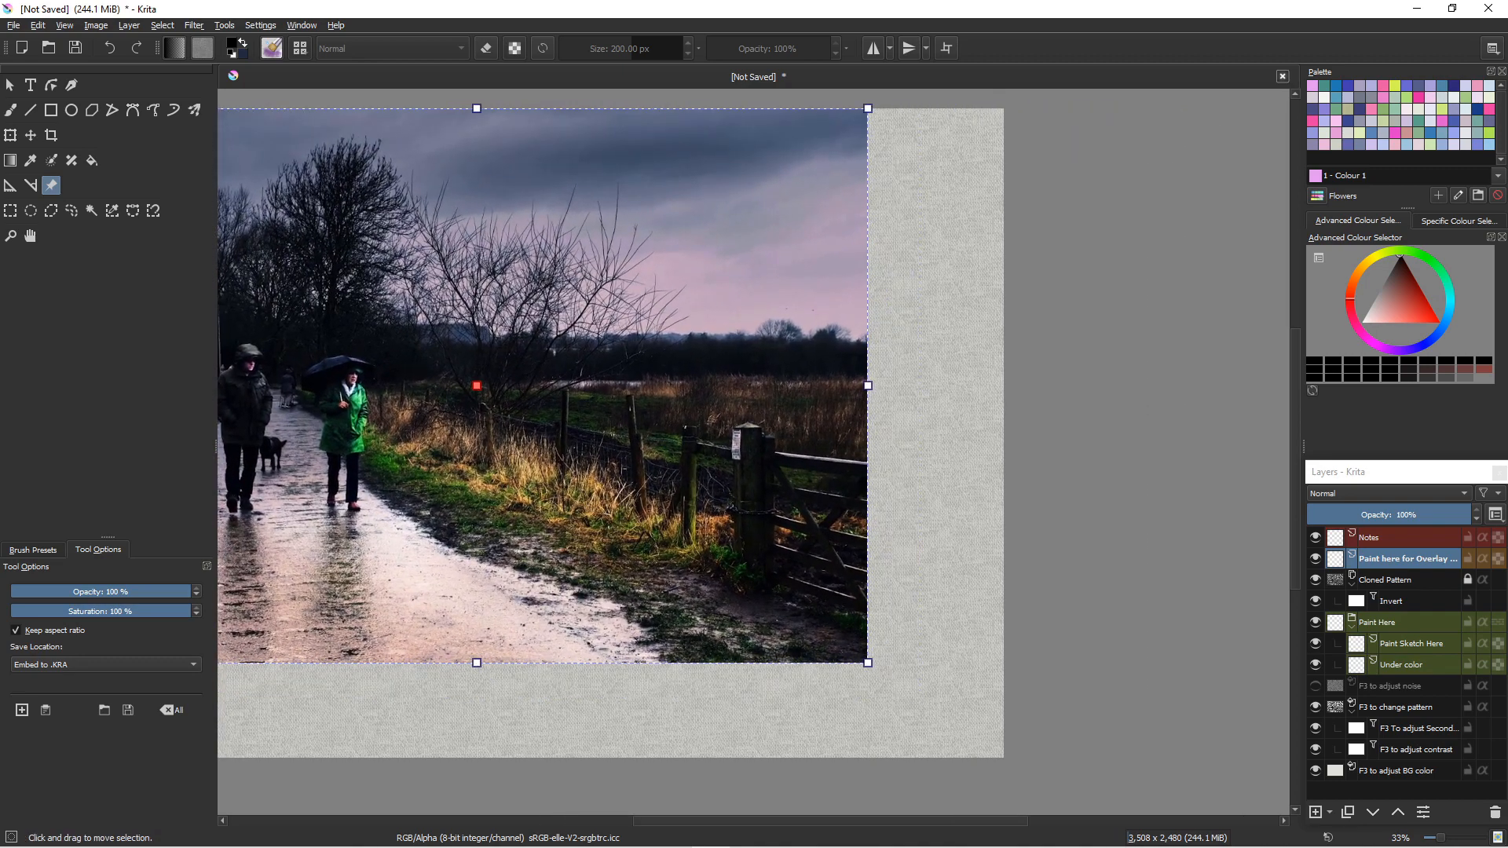
{"action": "left_click_drag", "start_coordinate": [612, 463], "coordinate": [808, 484]}
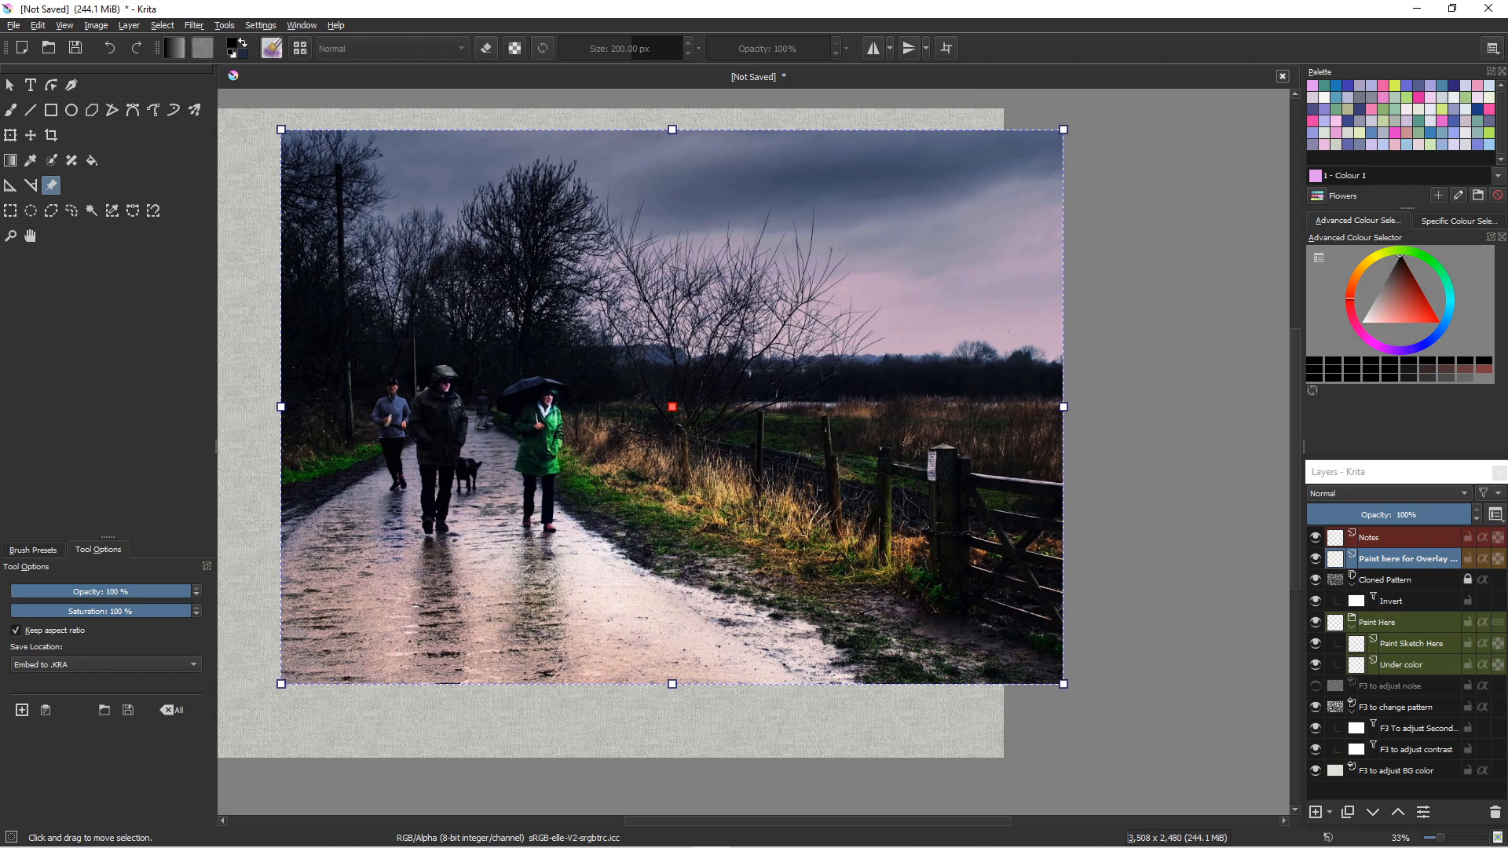
{"action": "scroll", "coordinate": [617, 463], "scroll_direction": "down", "scroll_amount": 1}
{"action": "left_click_drag", "start_coordinate": [616, 463], "coordinate": [576, 461]}
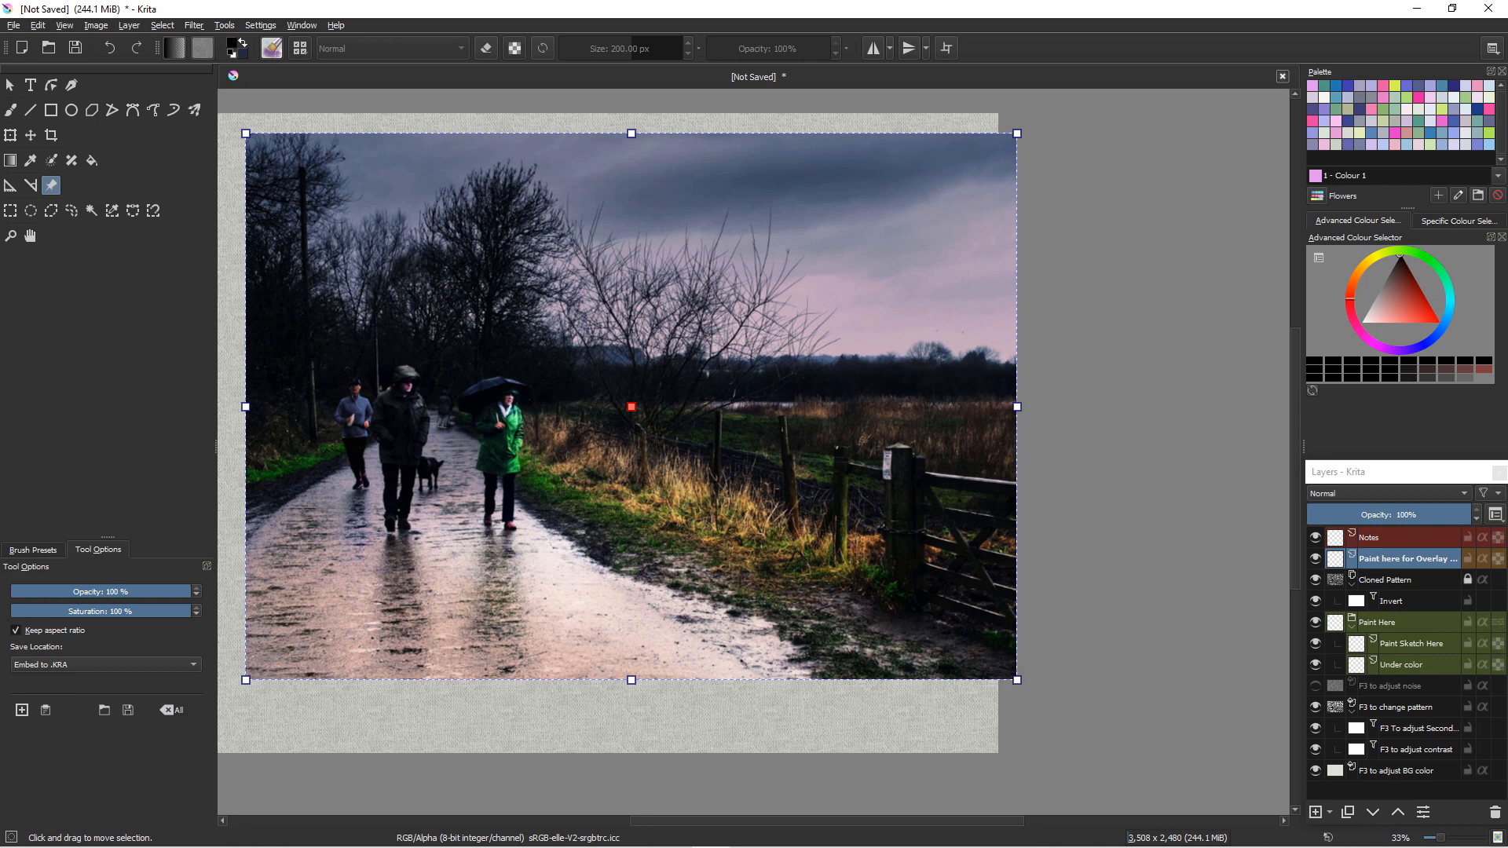
{"action": "scroll", "coordinate": [928, 524], "scroll_direction": "down", "scroll_amount": 3}
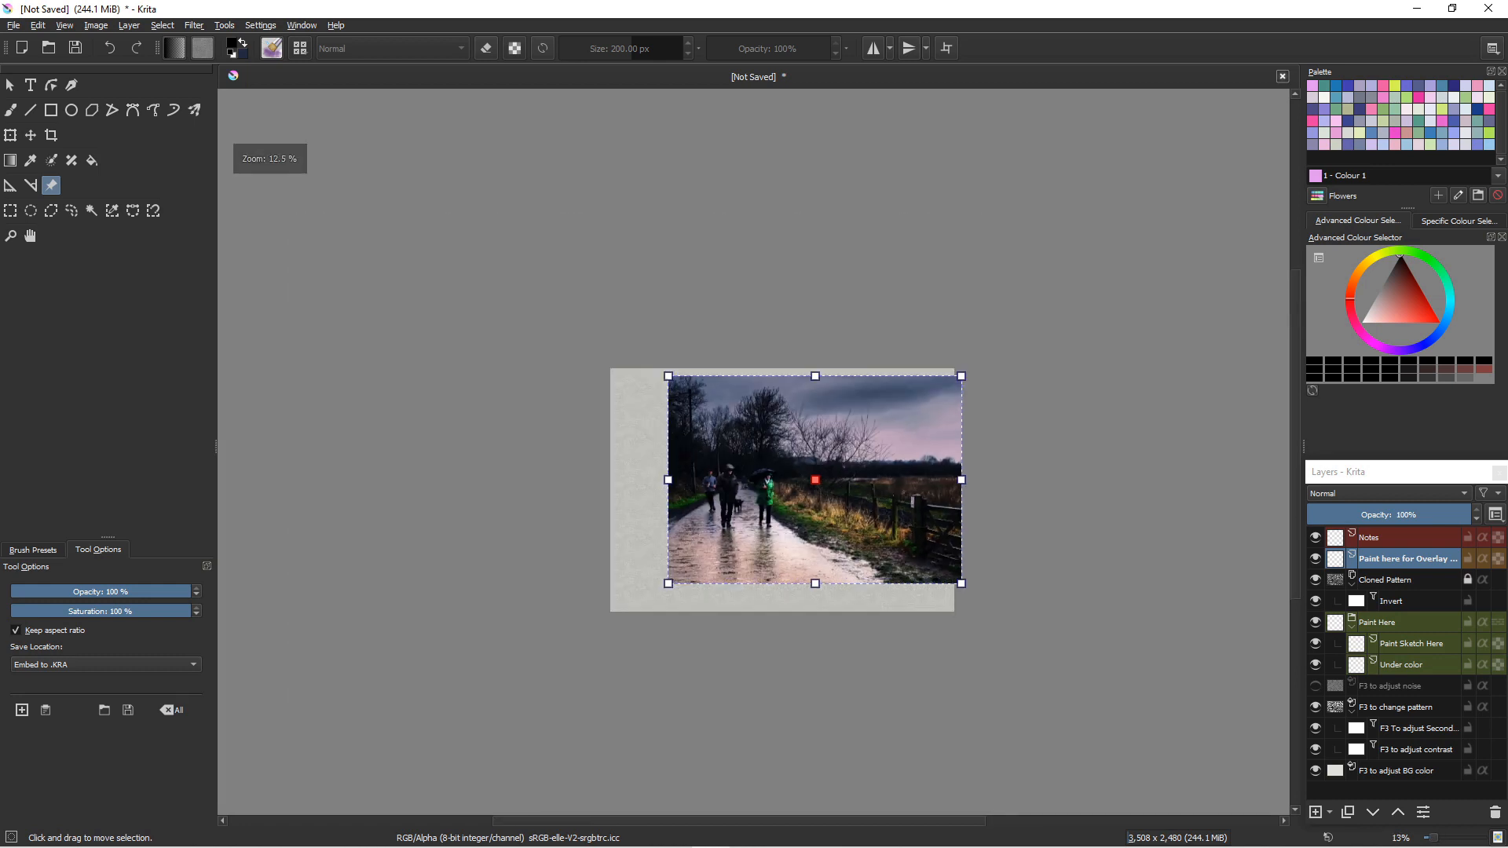
{"action": "left_click_drag", "start_coordinate": [927, 525], "coordinate": [888, 293]}
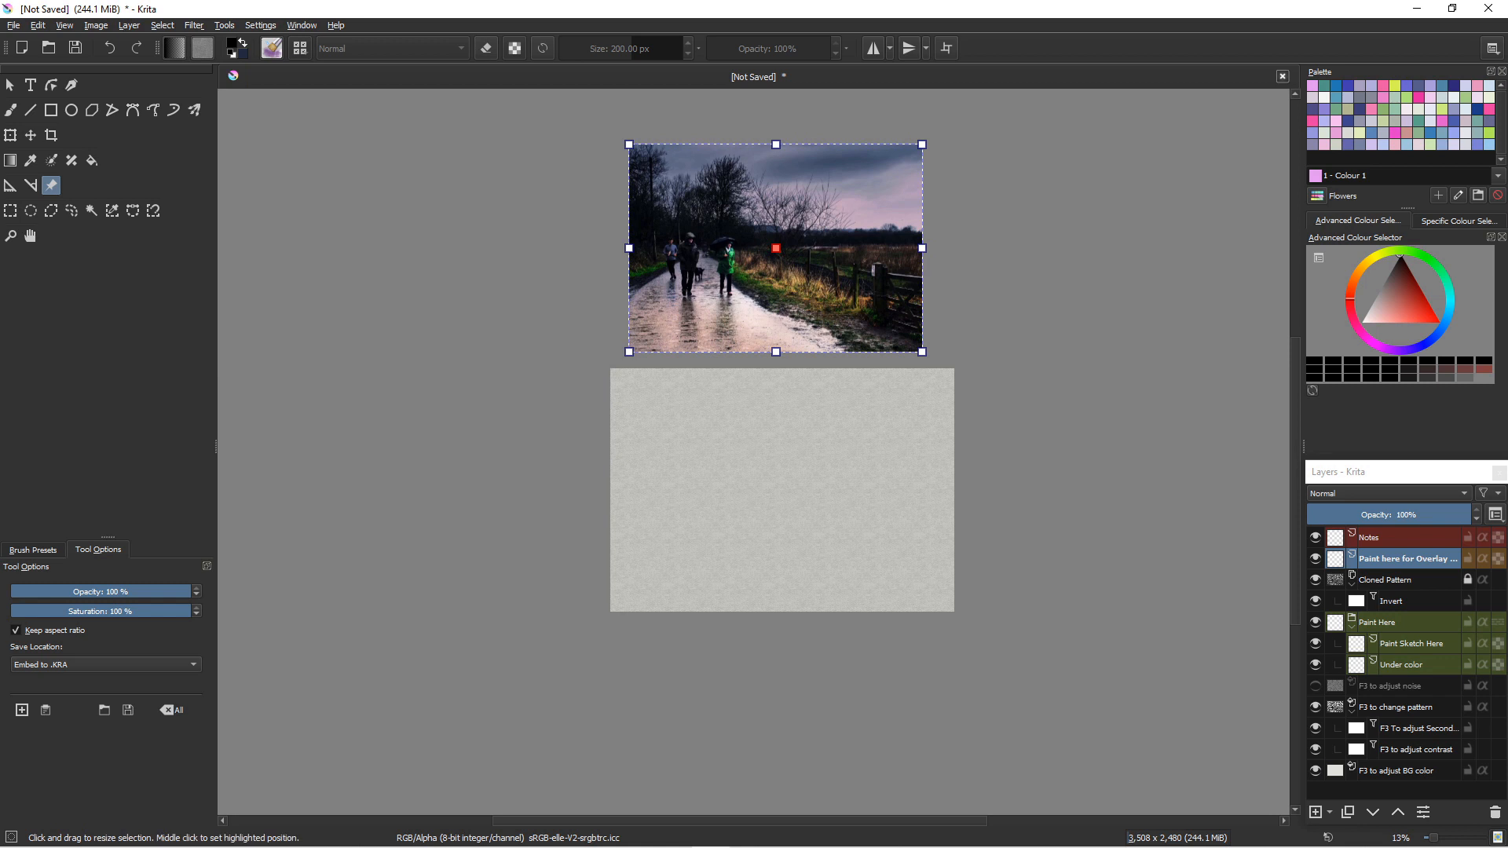
- Scale the reference photo down to about two-thirds and reposition it above the canvas
{"action": "left_click_drag", "start_coordinate": [629, 144], "coordinate": [731, 216]}
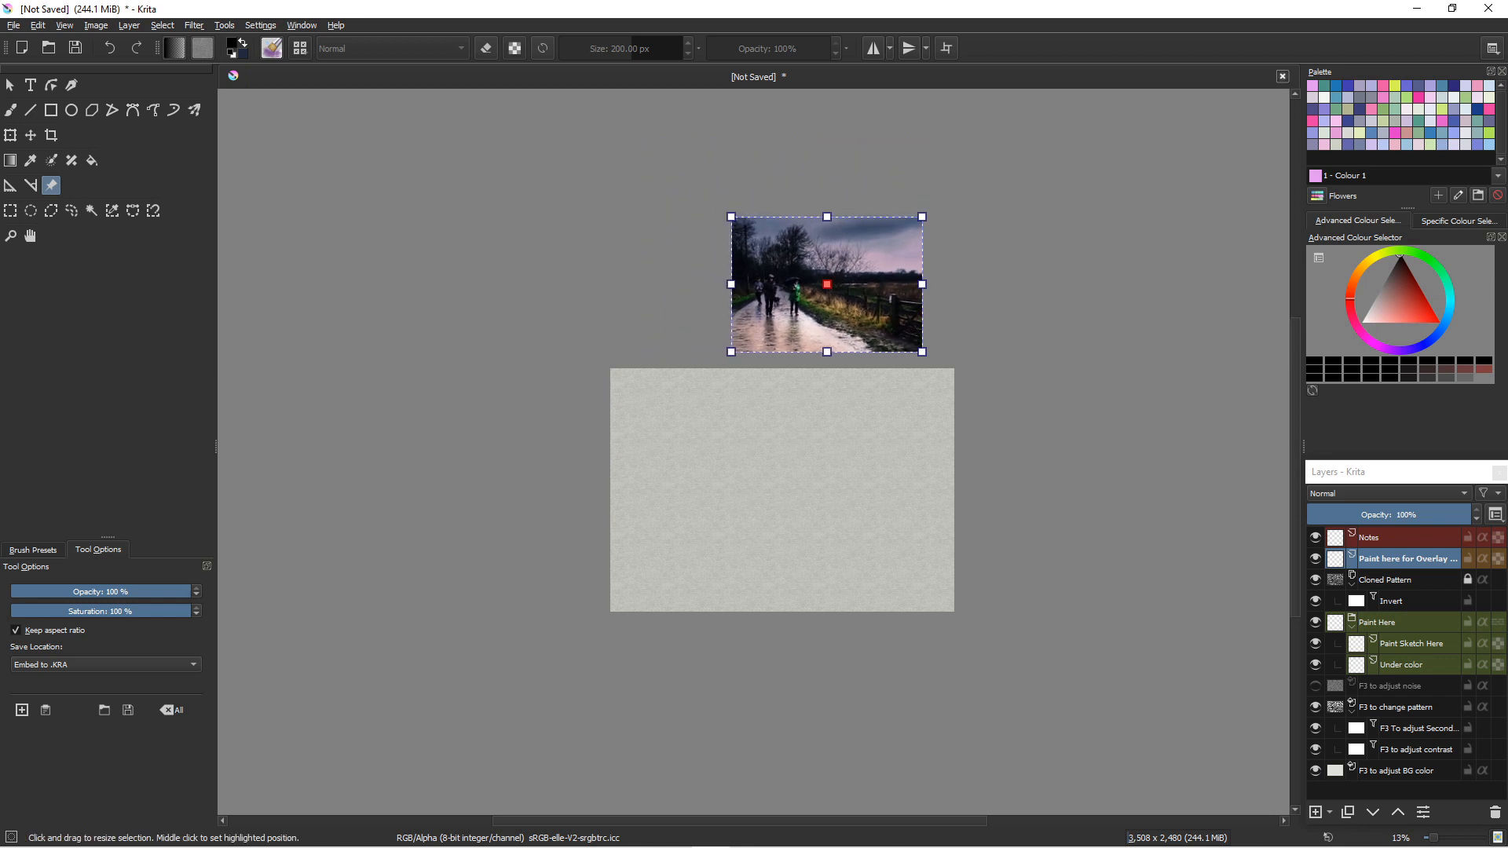
{"action": "left_click_drag", "start_coordinate": [832, 290], "coordinate": [1129, 287]}
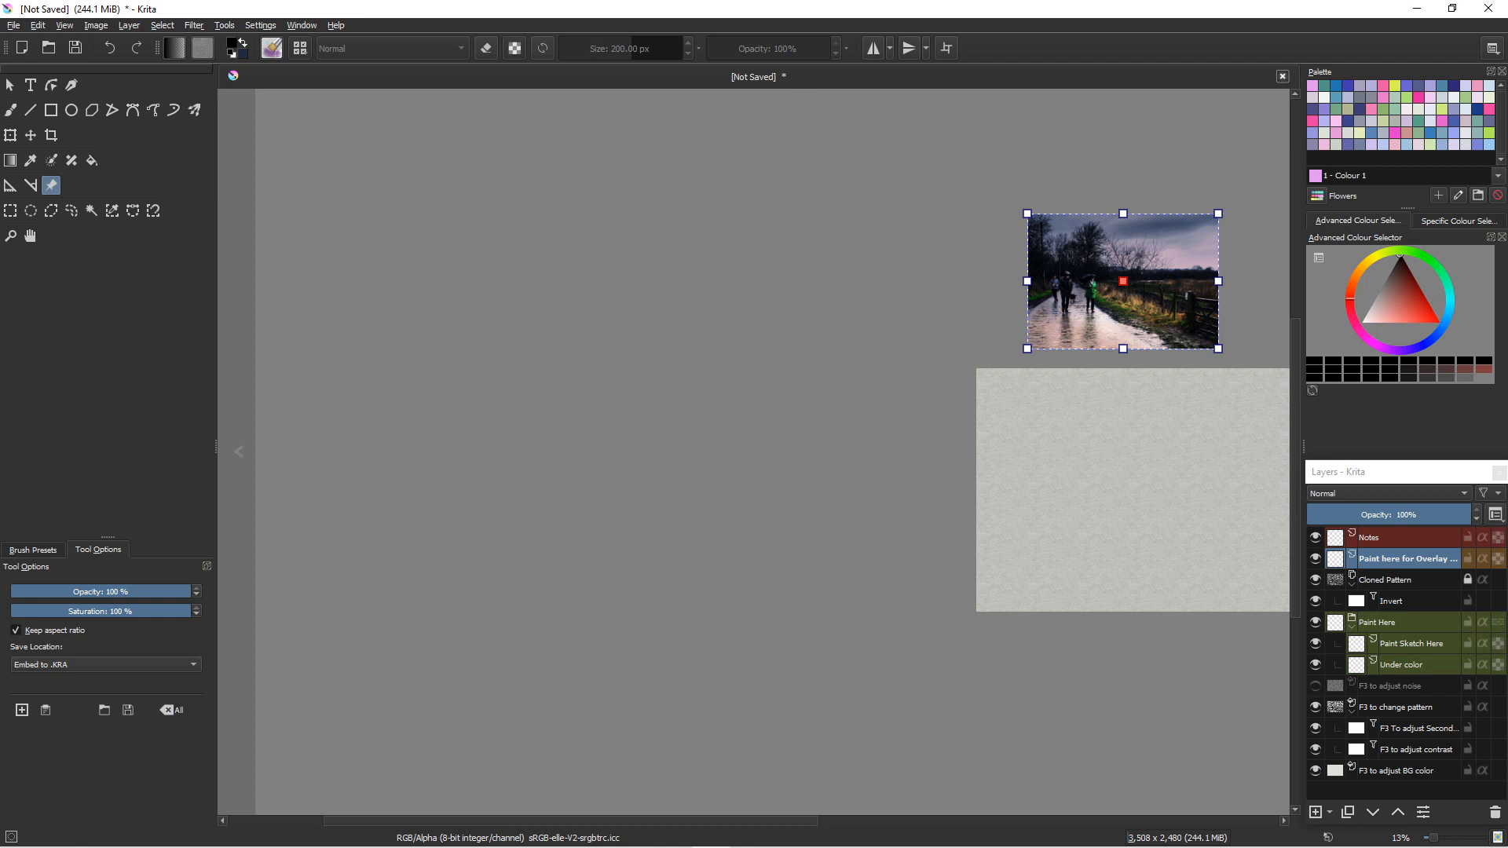
- Examine the blank textured canvas and the reference photo above it at several magnifications
{"action": "scroll", "coordinate": [1131, 434], "scroll_direction": "up", "scroll_amount": 3}
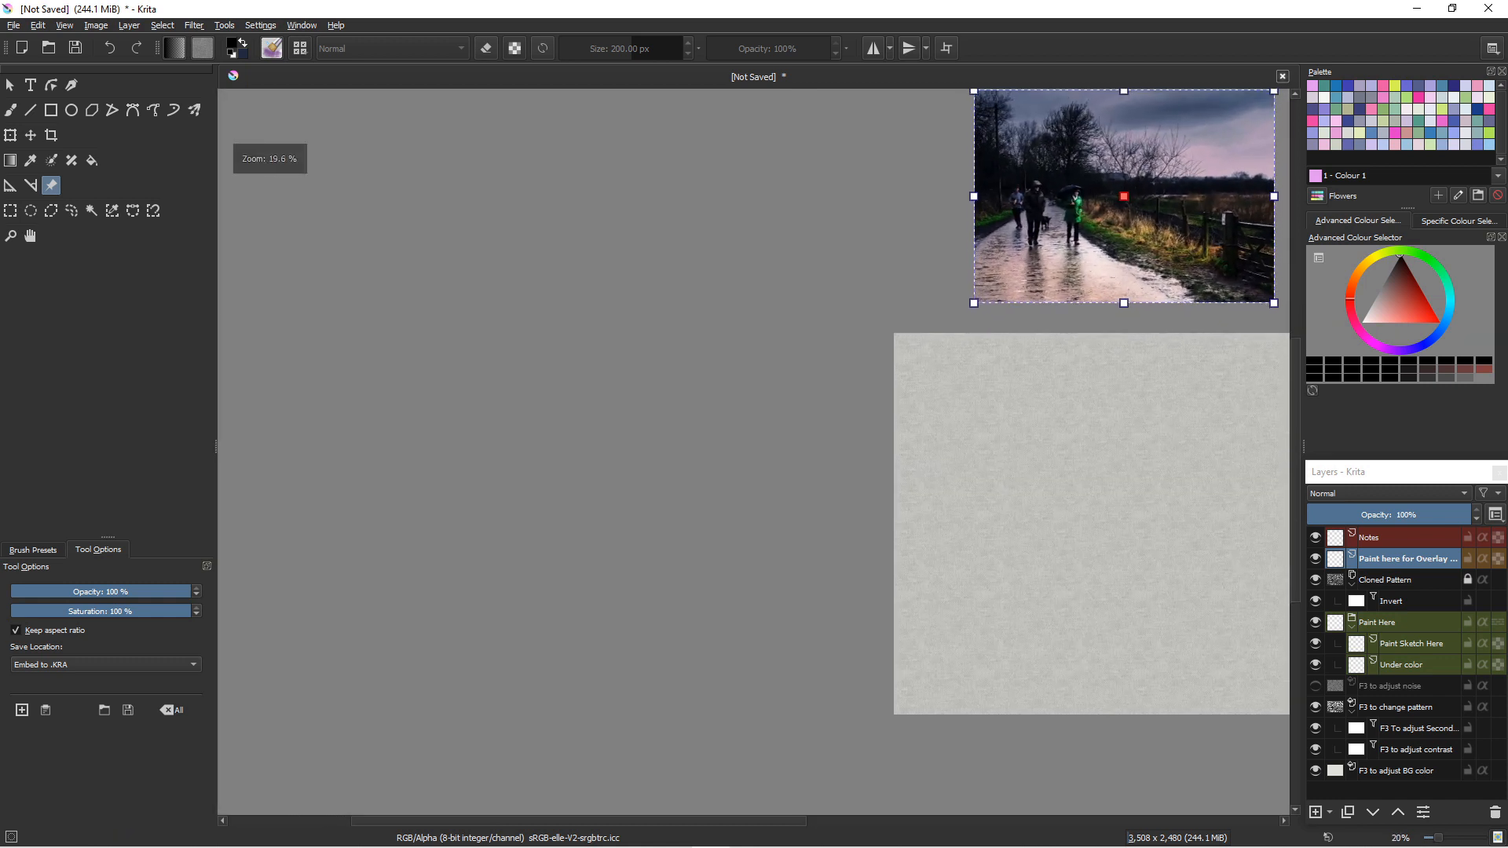
{"action": "left_click_drag", "start_coordinate": [1115, 440], "coordinate": [614, 488]}
{"action": "scroll", "coordinate": [562, 499], "scroll_direction": "up", "scroll_amount": 1}
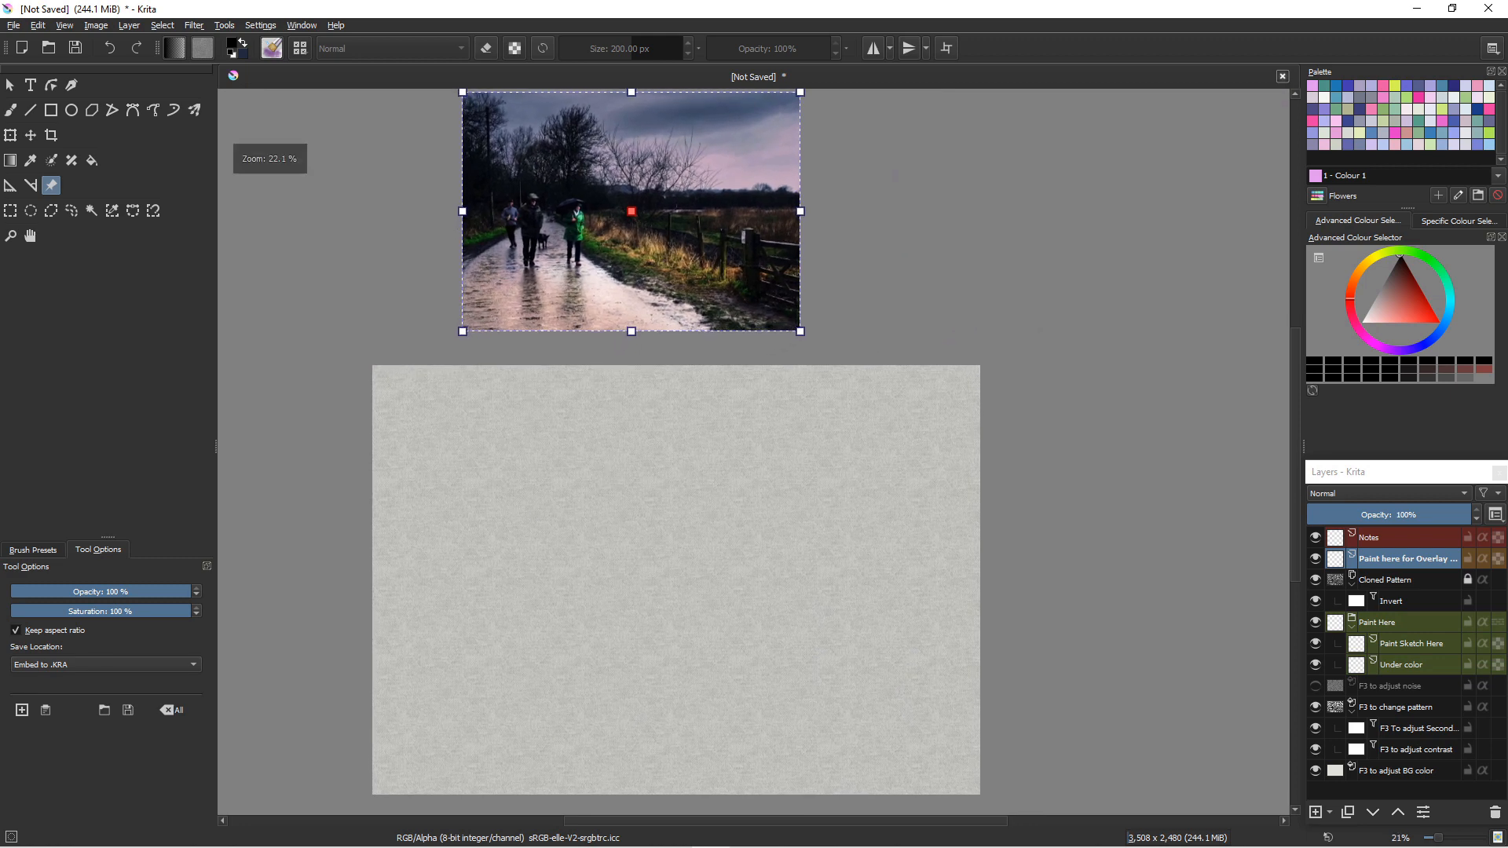
{"action": "scroll", "coordinate": [578, 504], "scroll_direction": "up", "scroll_amount": 3}
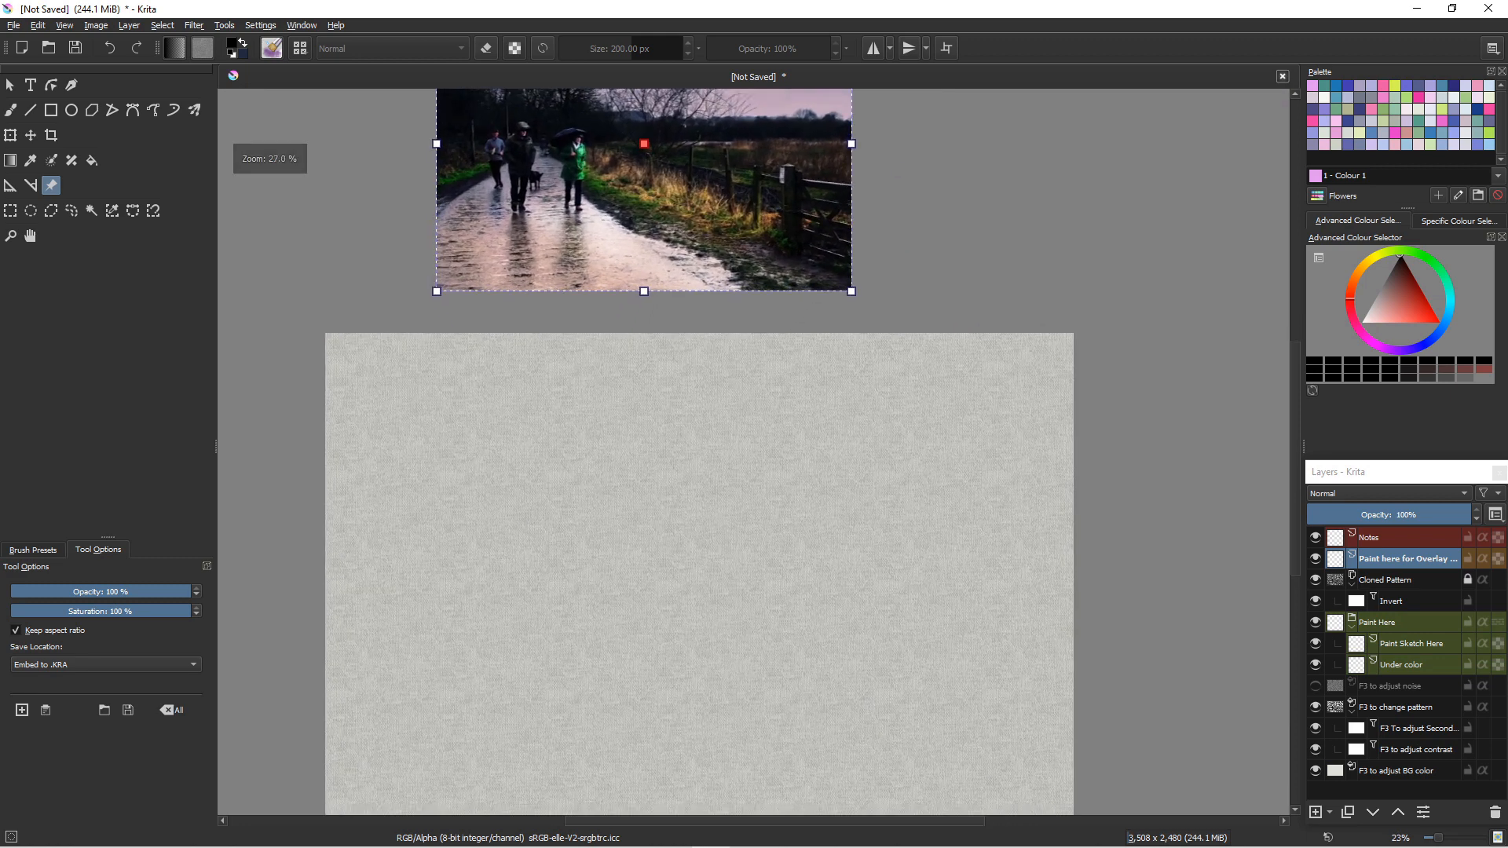
{"action": "scroll", "coordinate": [579, 504], "scroll_direction": "down", "scroll_amount": 2}
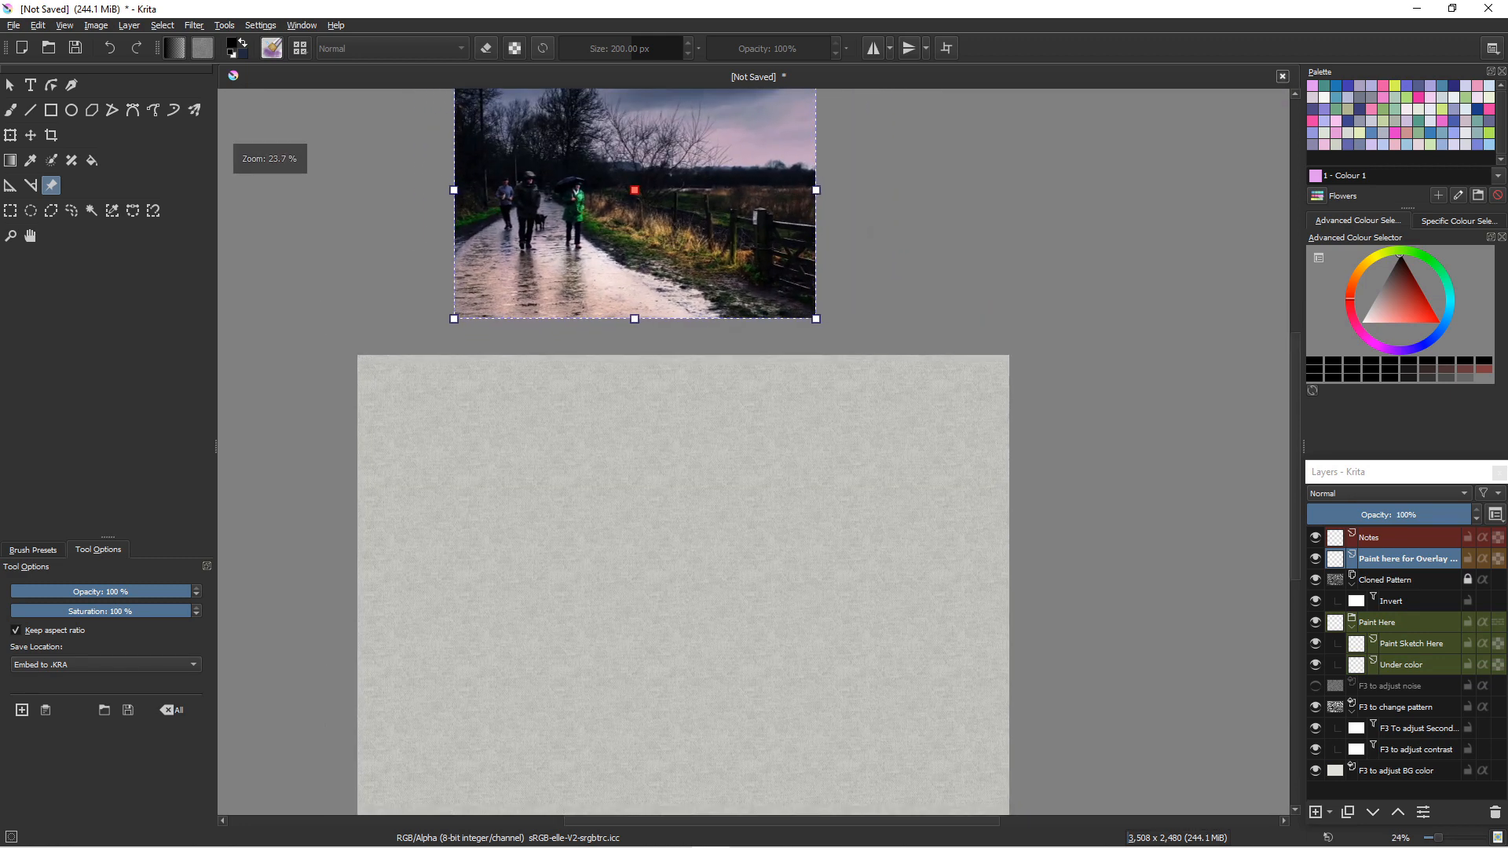
{"action": "scroll", "coordinate": [527, 538], "scroll_direction": "up", "scroll_amount": 3}
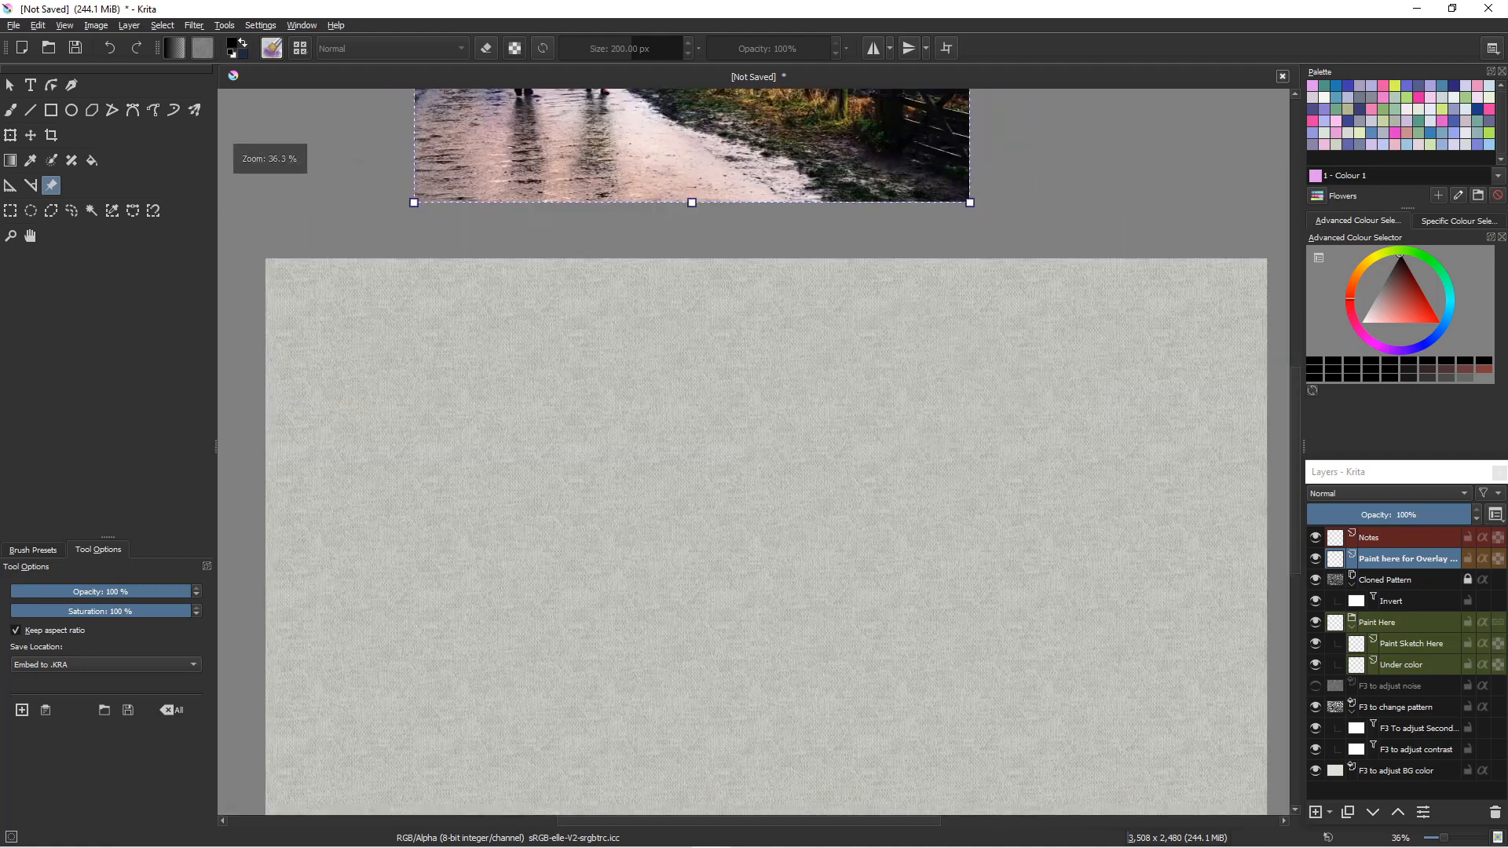
{"action": "scroll", "coordinate": [528, 538], "scroll_direction": "down", "scroll_amount": 1}
{"action": "left_click_drag", "start_coordinate": [528, 538], "coordinate": [571, 455]}
{"action": "scroll", "coordinate": [573, 471], "scroll_direction": "down", "scroll_amount": 5}
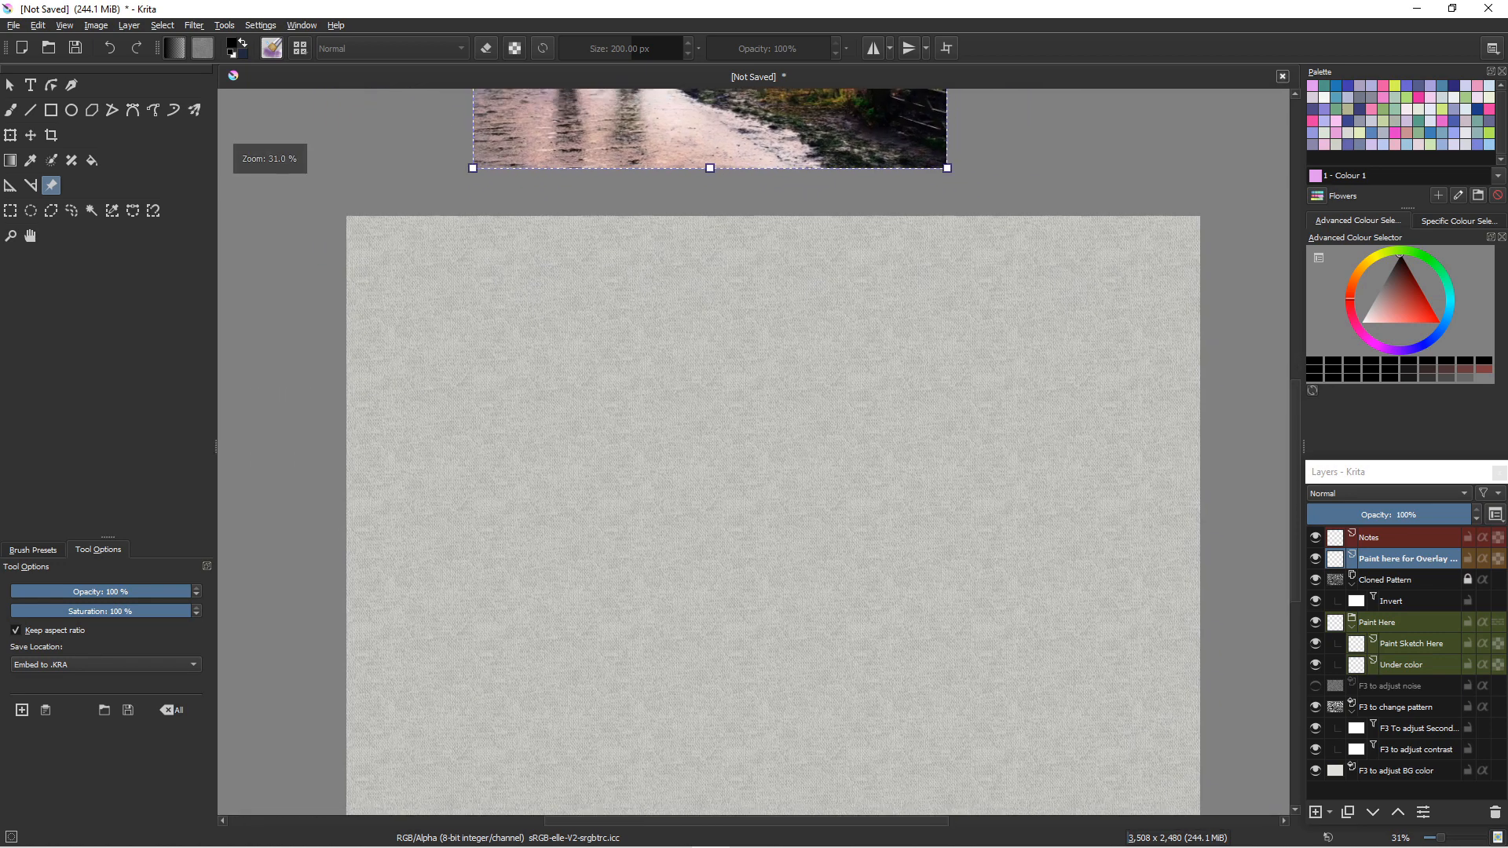
{"action": "scroll", "coordinate": [578, 475], "scroll_direction": "up", "scroll_amount": 4}
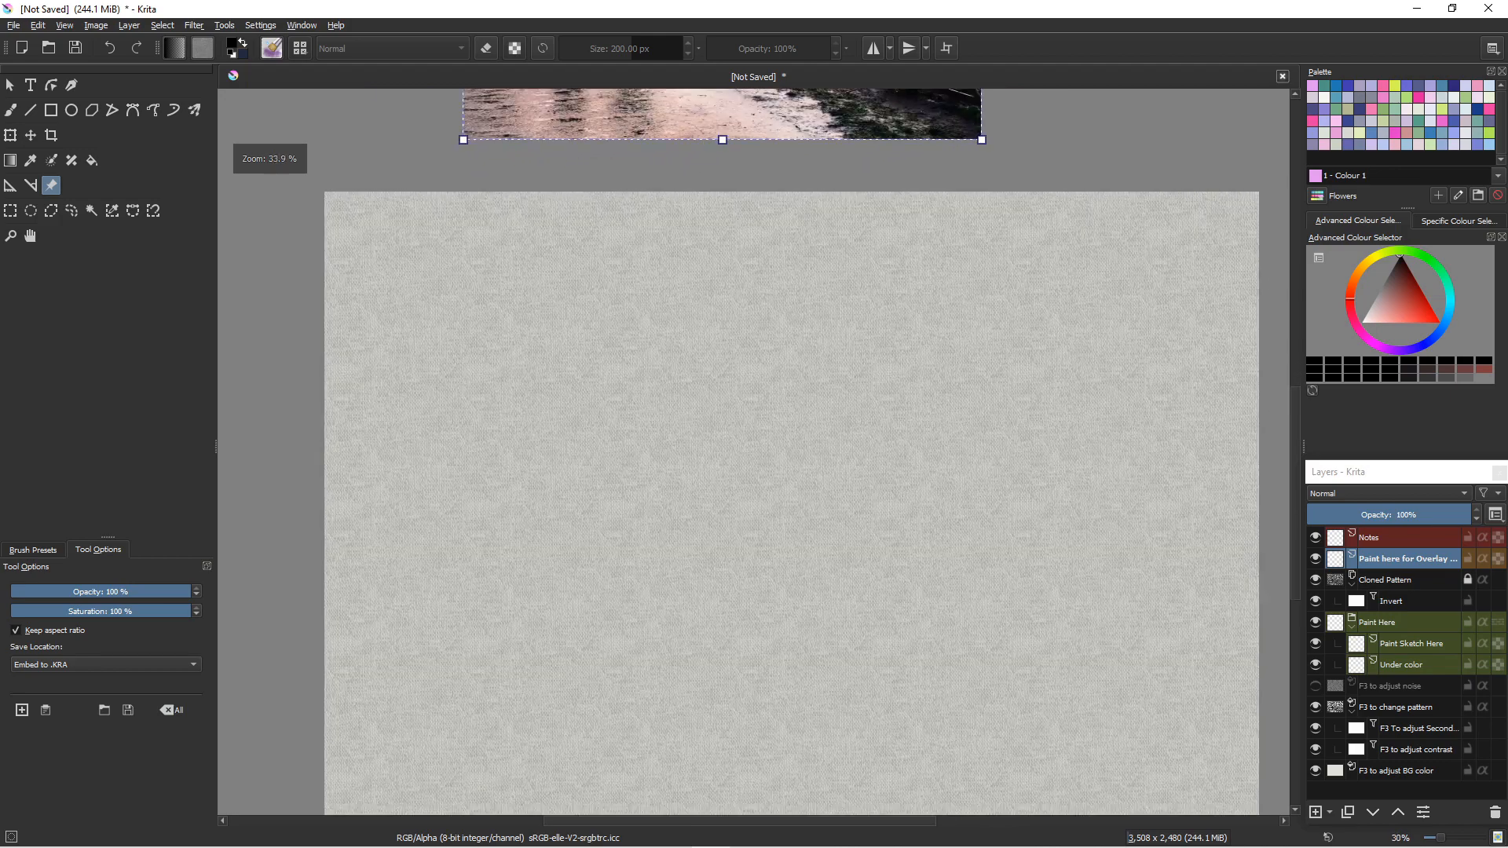
{"action": "scroll", "coordinate": [581, 475], "scroll_direction": "down", "scroll_amount": 1}
{"action": "scroll", "coordinate": [577, 474], "scroll_direction": "down", "scroll_amount": 3}
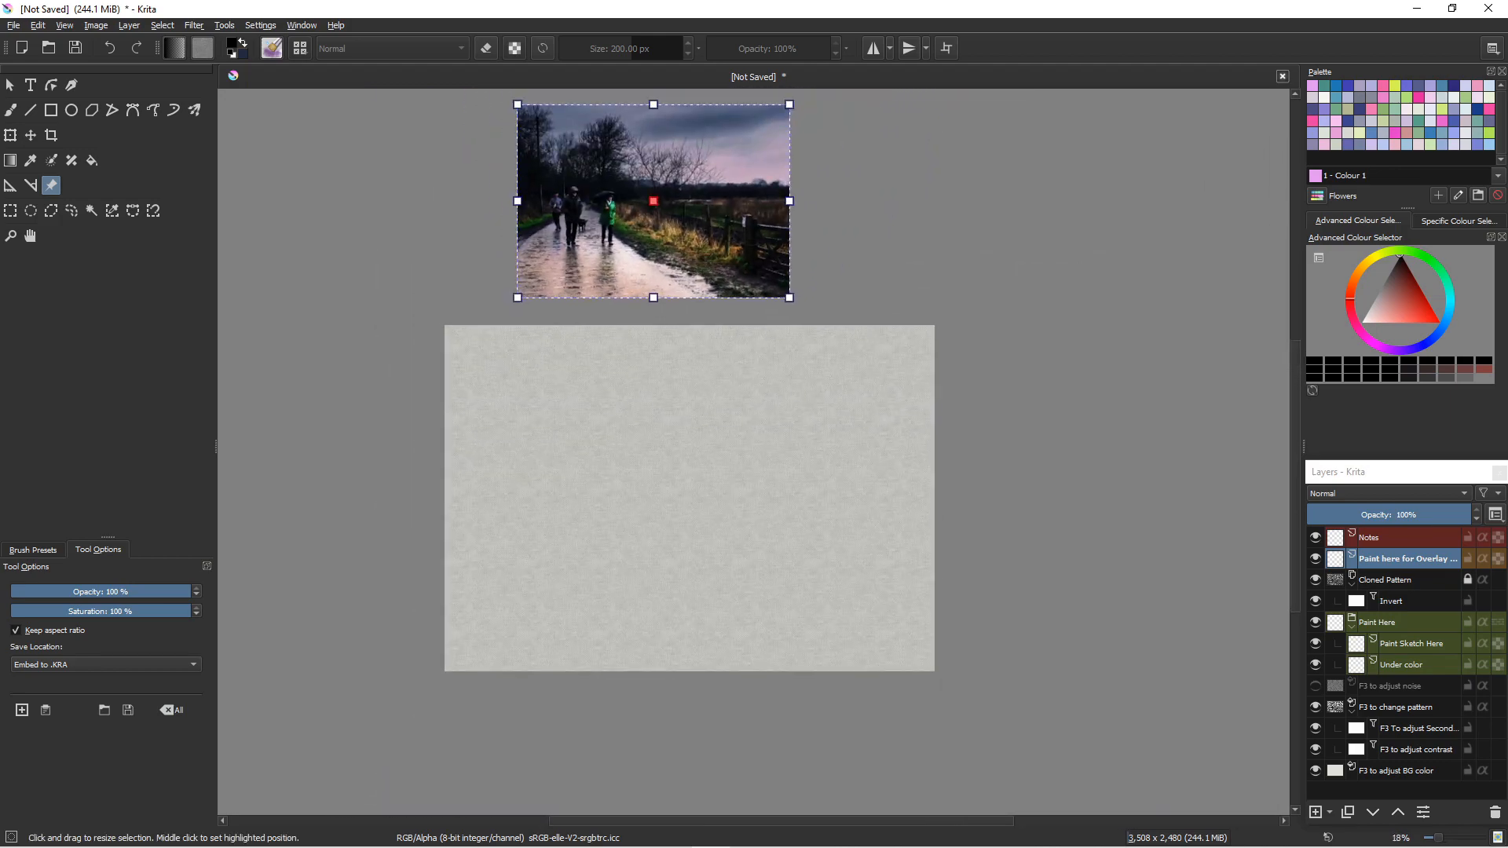
- Shrink the reference photo further and place it just outside the canvas, beside its upper-right corner
{"action": "left_click_drag", "start_coordinate": [517, 103], "coordinate": [604, 165]}
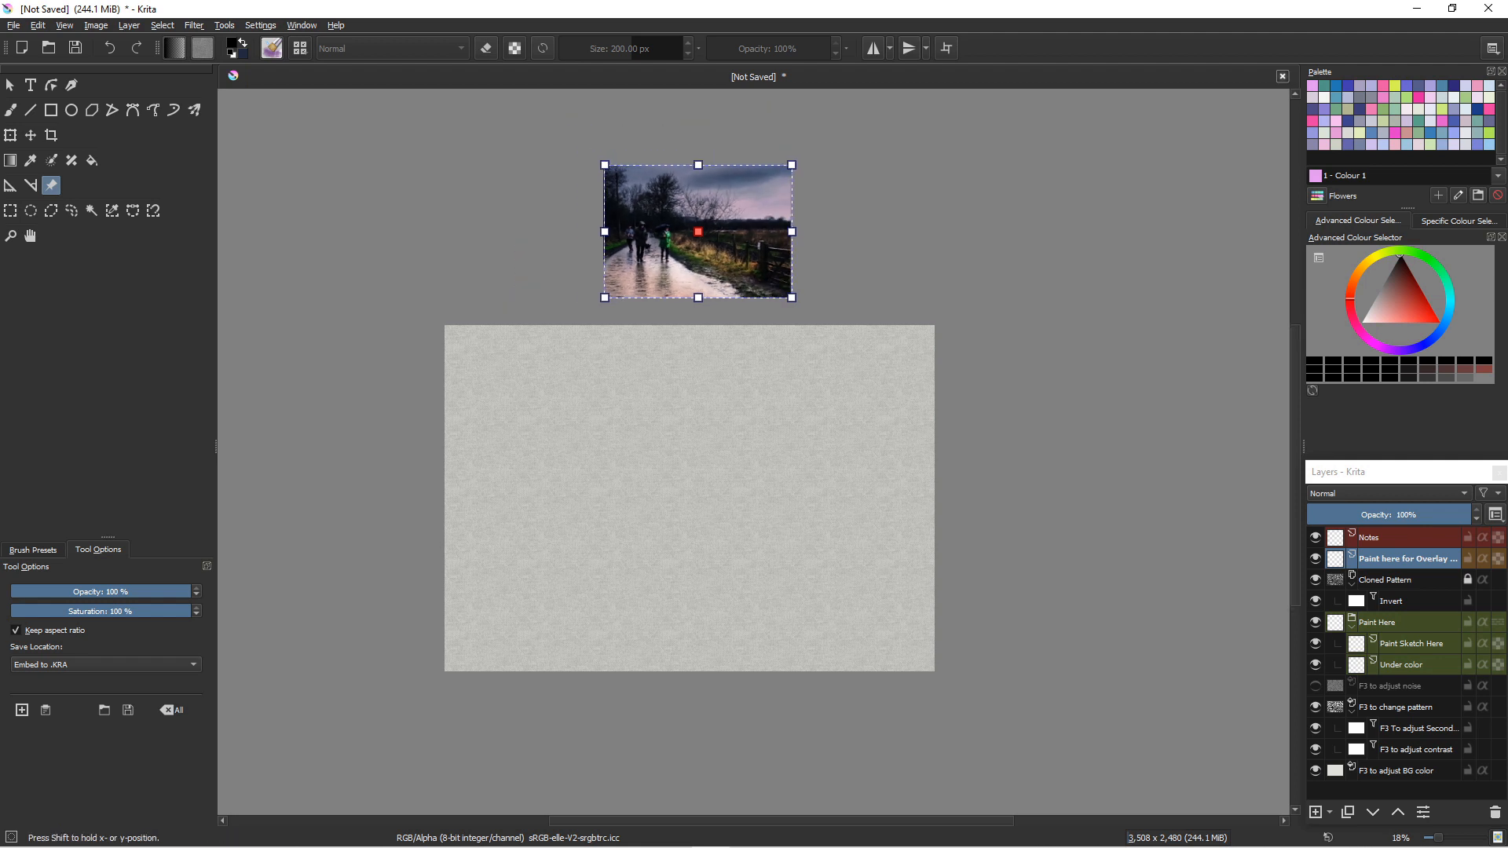
{"action": "left_click_drag", "start_coordinate": [698, 232], "coordinate": [1174, 165]}
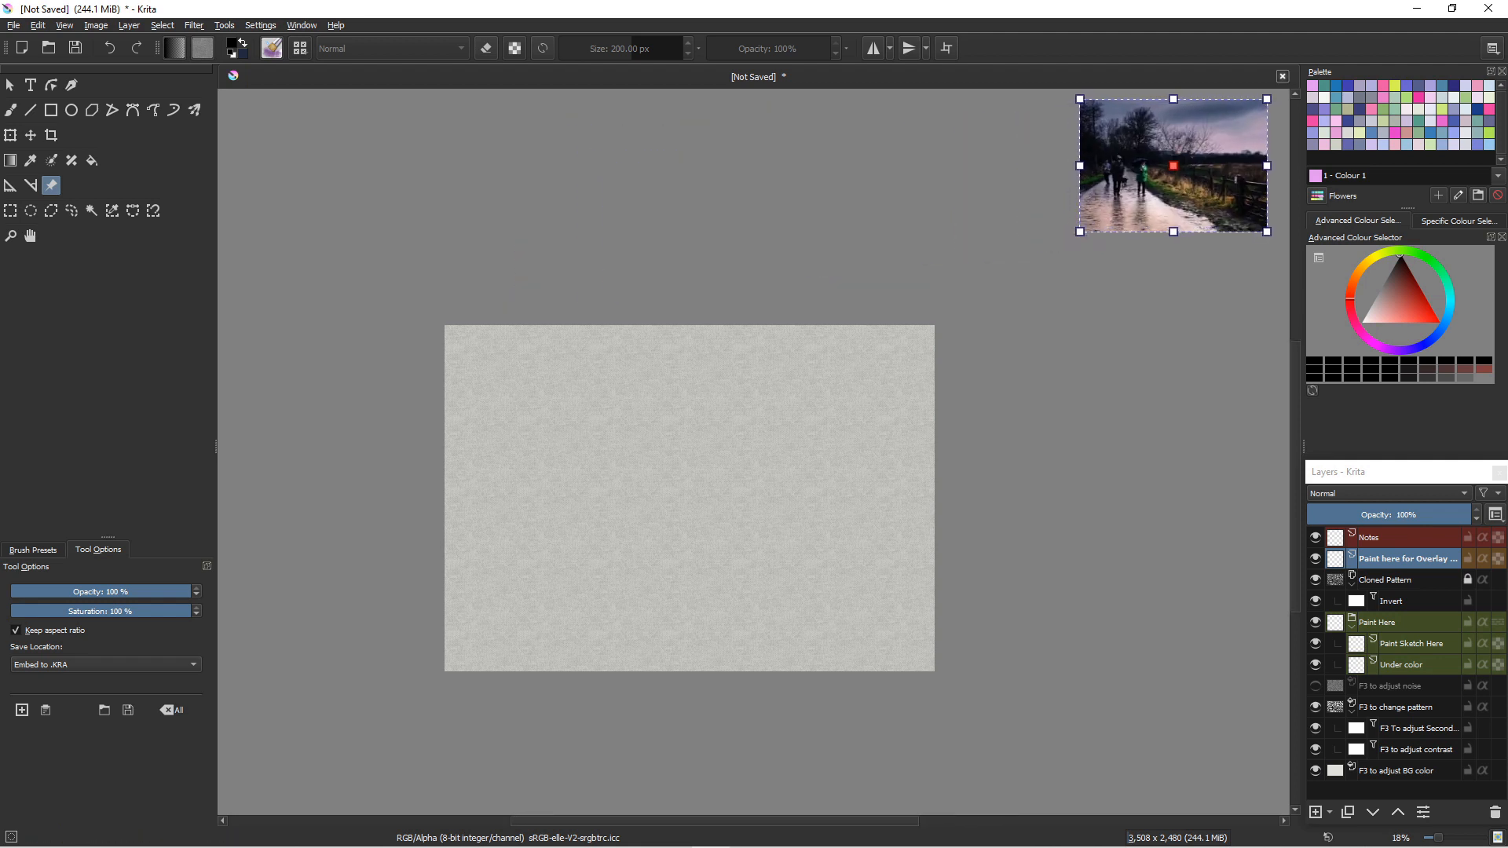
{"action": "scroll", "coordinate": [680, 478], "scroll_direction": "up", "scroll_amount": 2}
{"action": "scroll", "coordinate": [680, 478], "scroll_direction": "down", "scroll_amount": 3}
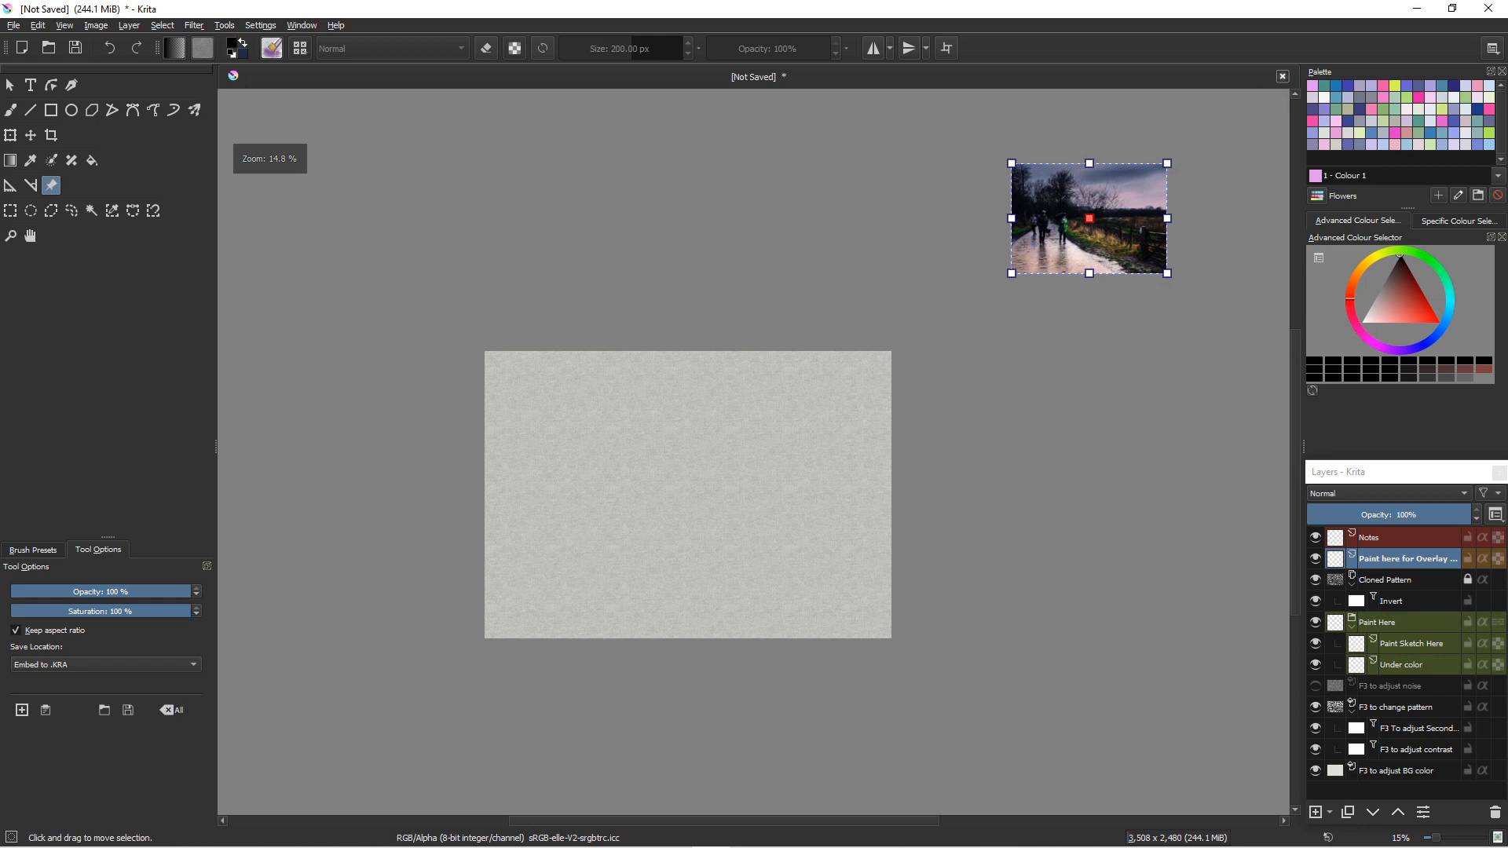
{"action": "left_click_drag", "start_coordinate": [680, 478], "coordinate": [606, 514]}
{"action": "left_click_drag", "start_coordinate": [1015, 255], "coordinate": [907, 326]}
{"action": "scroll", "coordinate": [712, 462], "scroll_direction": "up", "scroll_amount": 2}
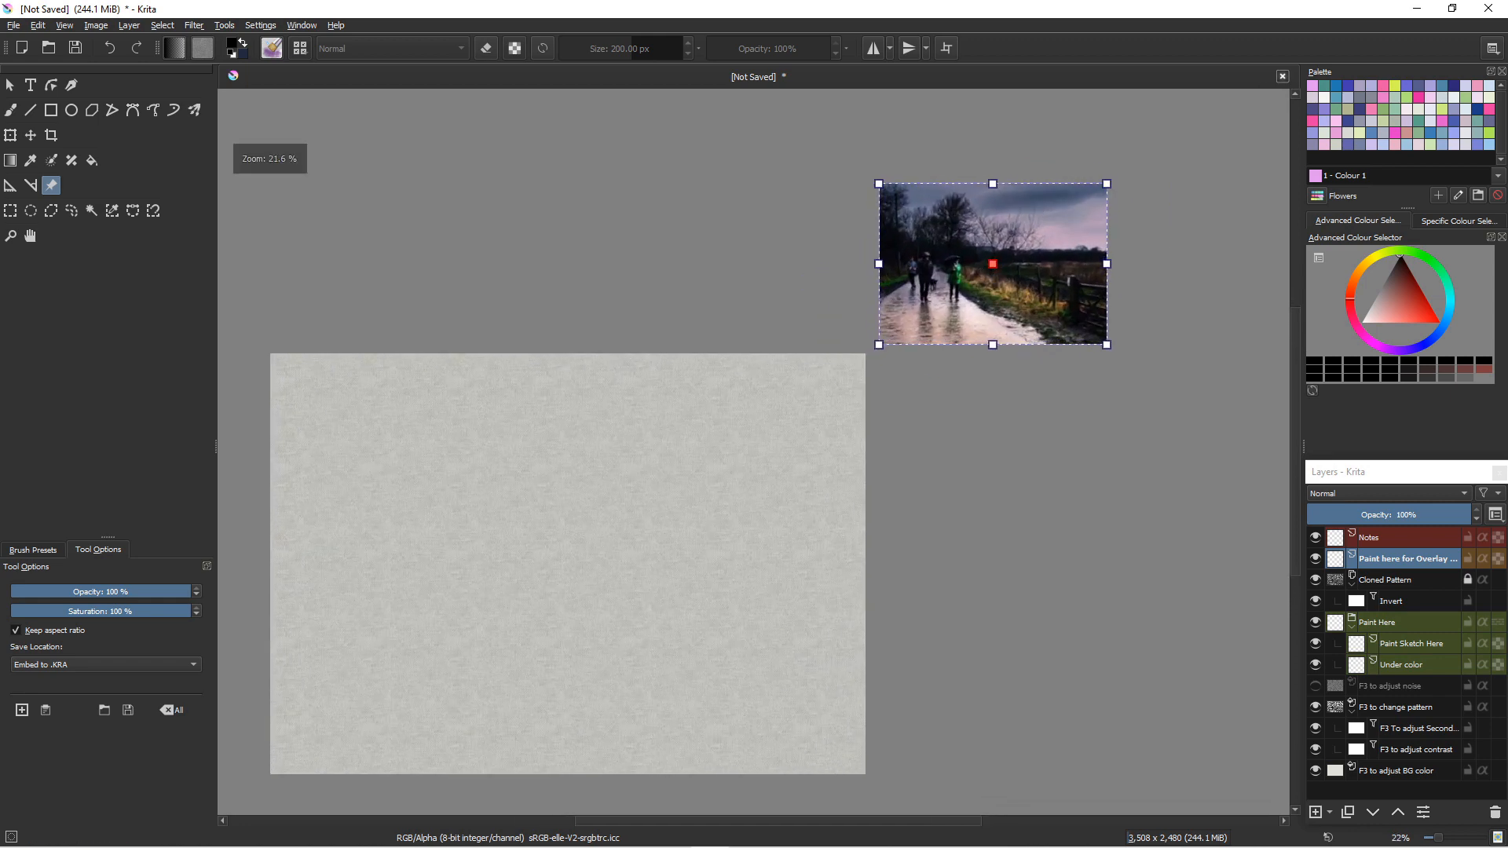
{"action": "scroll", "coordinate": [712, 462], "scroll_direction": "up", "scroll_amount": 2}
{"action": "scroll", "coordinate": [712, 462], "scroll_direction": "down", "scroll_amount": 1}
{"action": "left_click_drag", "start_coordinate": [711, 462], "coordinate": [874, 360]}
{"action": "left_click_drag", "start_coordinate": [1194, 149], "coordinate": [1186, 222]}
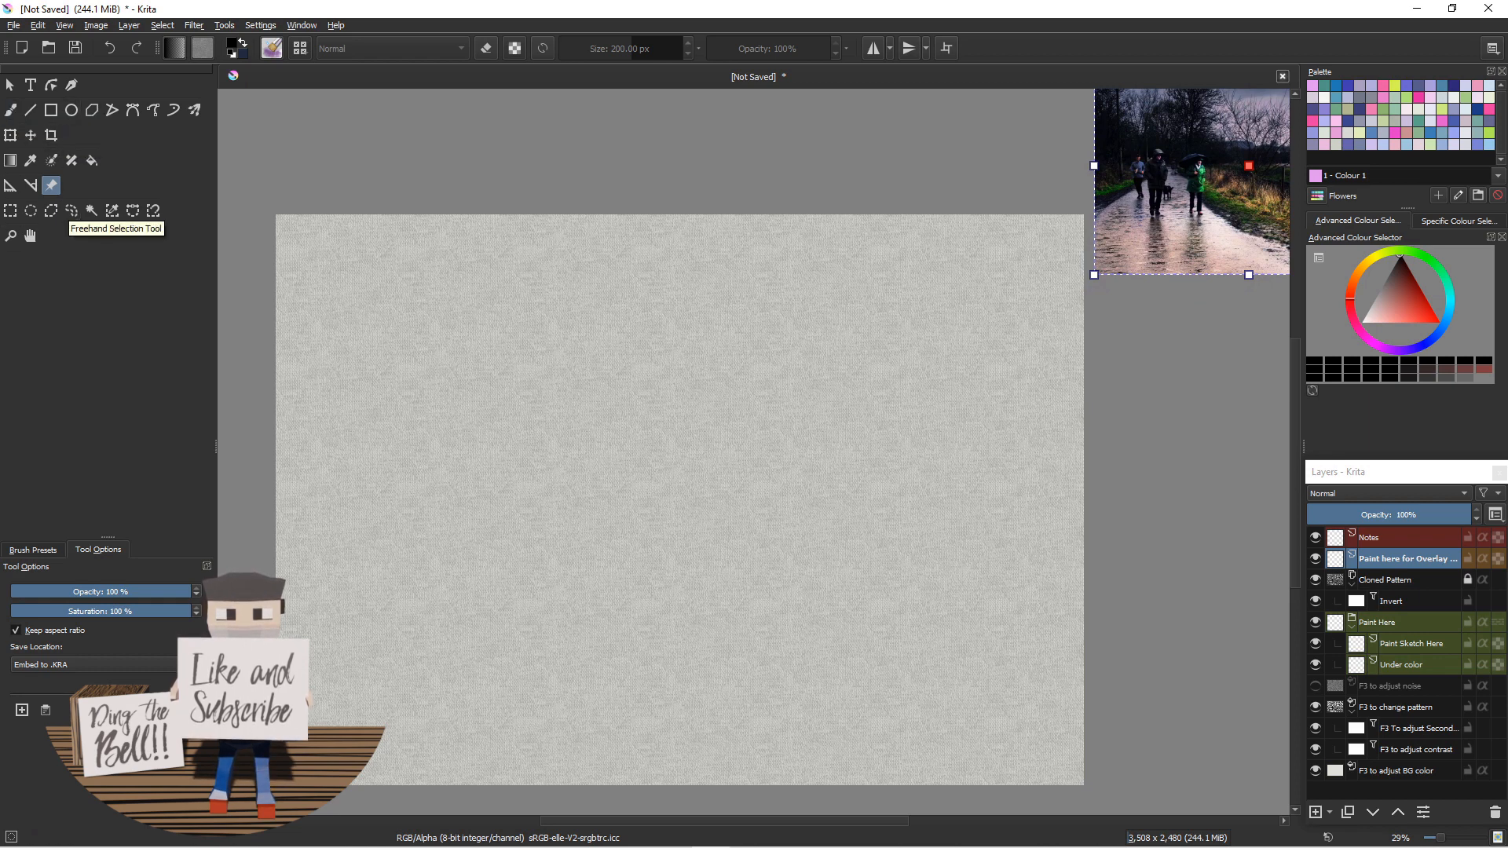
- Activate the Freehand Brush tool and show the DA_Oils brush presets
{"action": "left_click", "coordinate": [10, 110]}
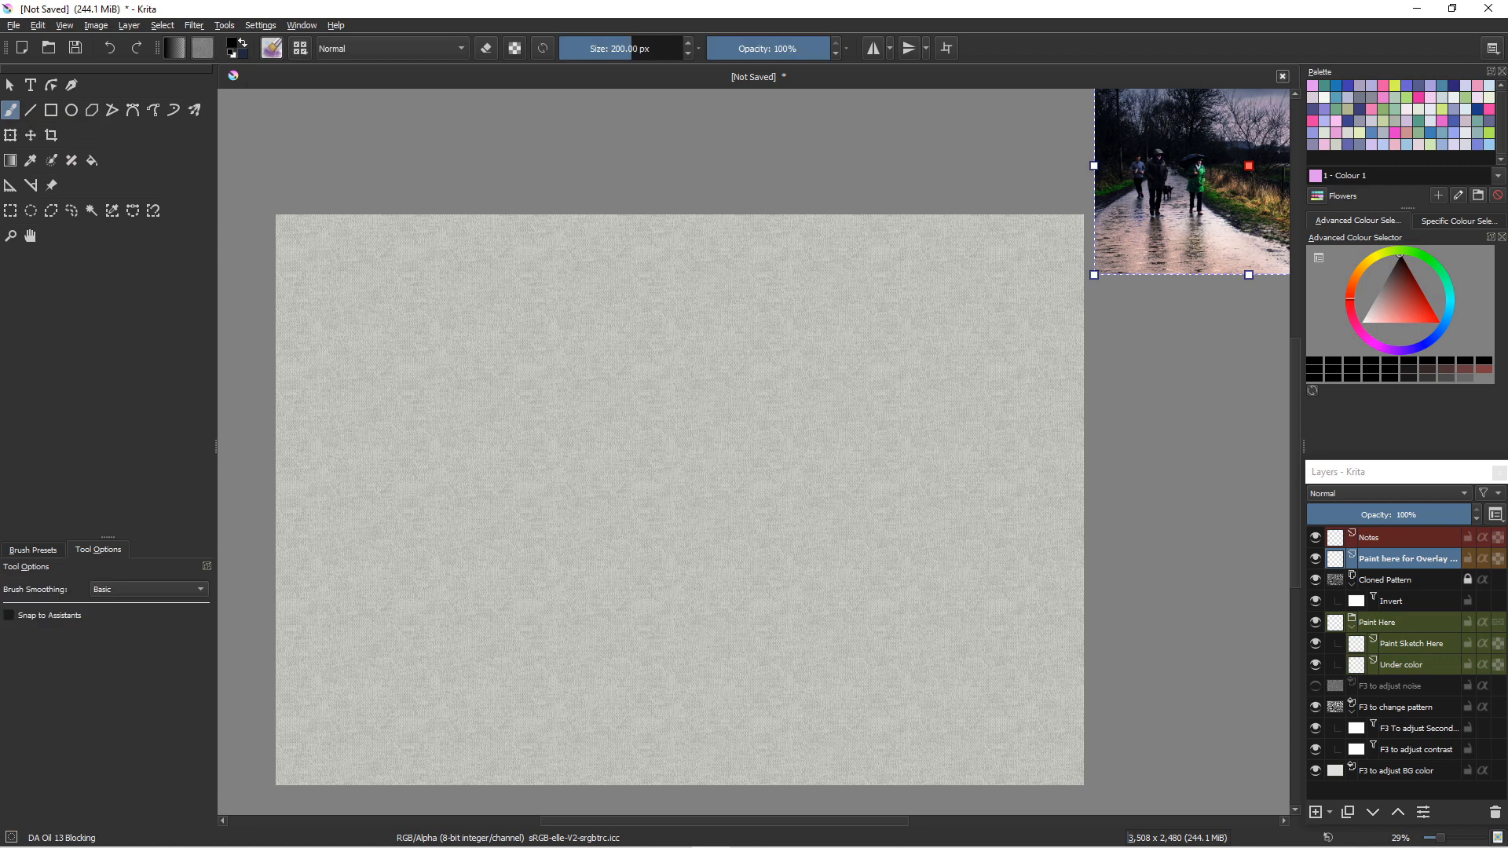
{"action": "left_click", "coordinate": [33, 550]}
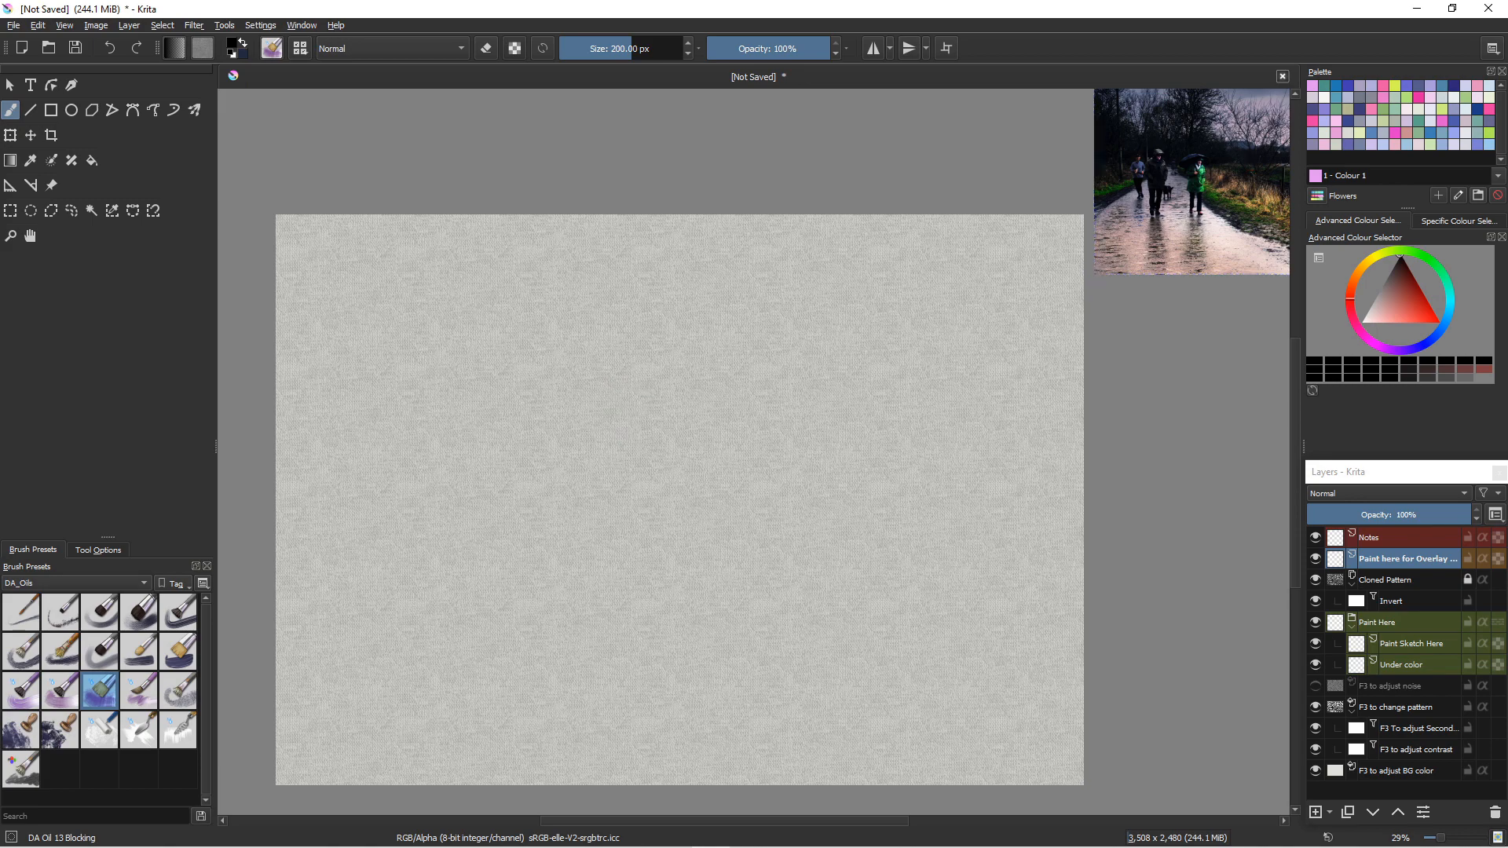
{"action": "left_click_drag", "start_coordinate": [689, 506], "coordinate": [777, 381]}
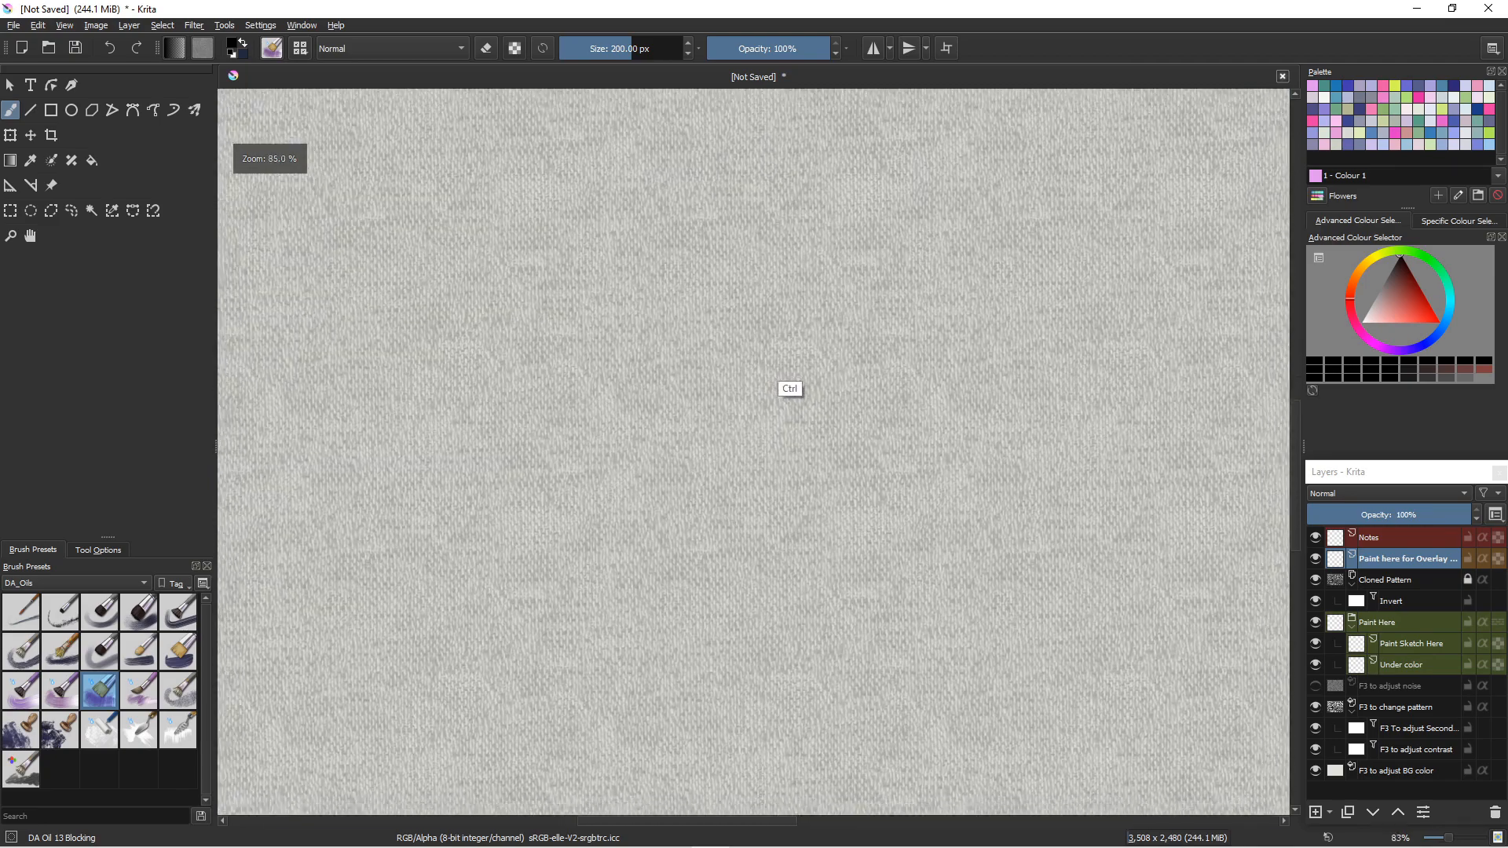
{"action": "mouse_move", "coordinate": [852, 428]}
{"action": "left_mouse_down"}
{"action": "mouse_move", "coordinate": [699, 560]}
{"action": "mouse_move", "coordinate": [696, 535]}
{"action": "mouse_move", "coordinate": [785, 441]}
{"action": "mouse_move", "coordinate": [776, 449]}
{"action": "mouse_move", "coordinate": [828, 447]}
{"action": "mouse_move", "coordinate": [861, 390]}
{"action": "mouse_move", "coordinate": [706, 529]}
{"action": "mouse_move", "coordinate": [686, 516]}
{"action": "mouse_move", "coordinate": [579, 562]}
{"action": "mouse_move", "coordinate": [576, 545]}
{"action": "mouse_move", "coordinate": [555, 549]}
{"action": "left_mouse_up"}
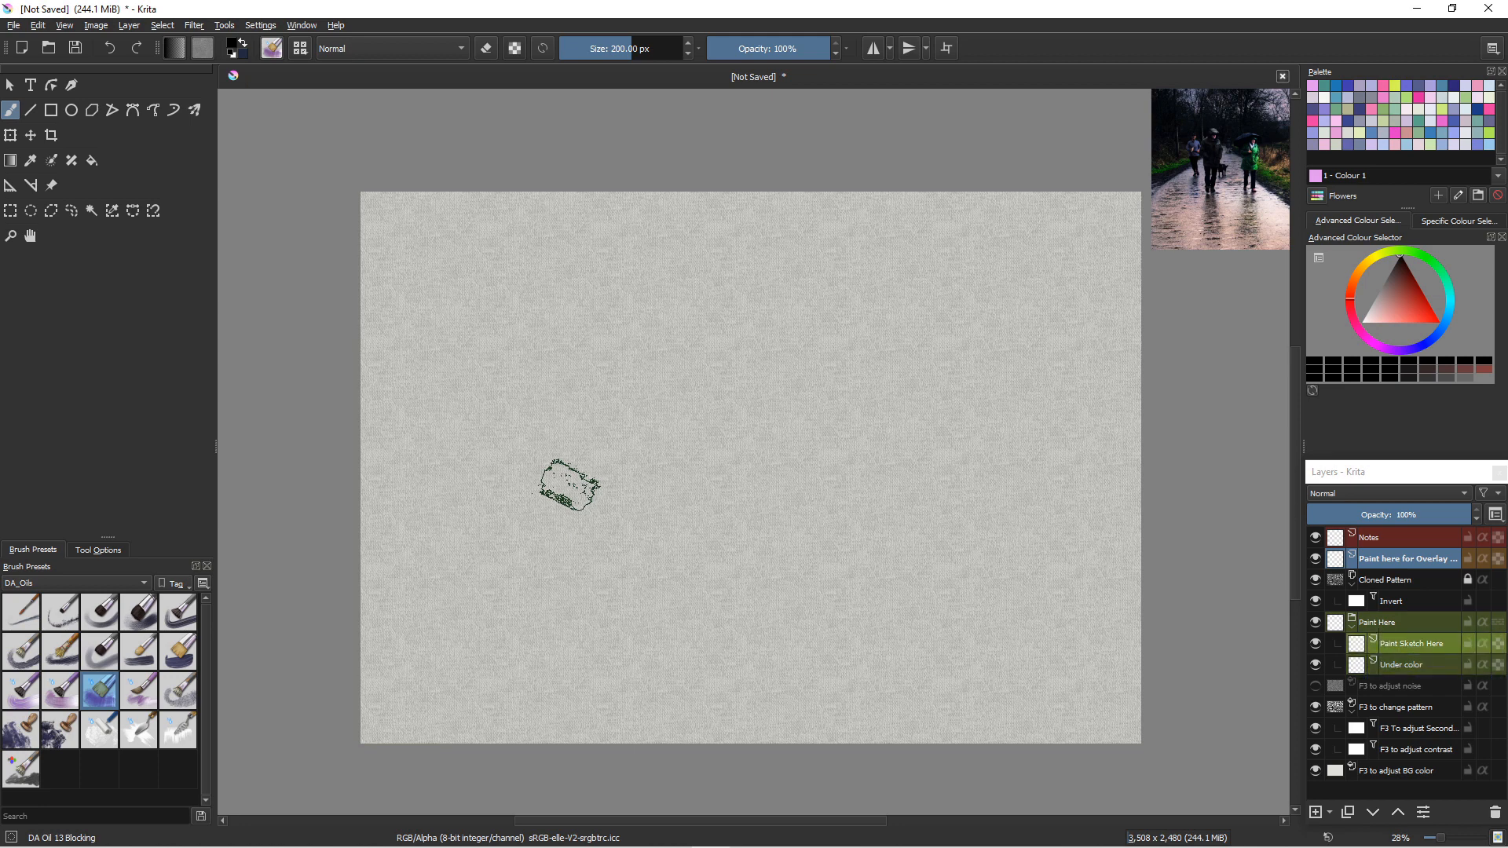
- Select the Paint Sketch Here and Under color layers in turn, finishing with the Paint here for Overlay mode layer active
{"action": "left_click", "coordinate": [1411, 644]}
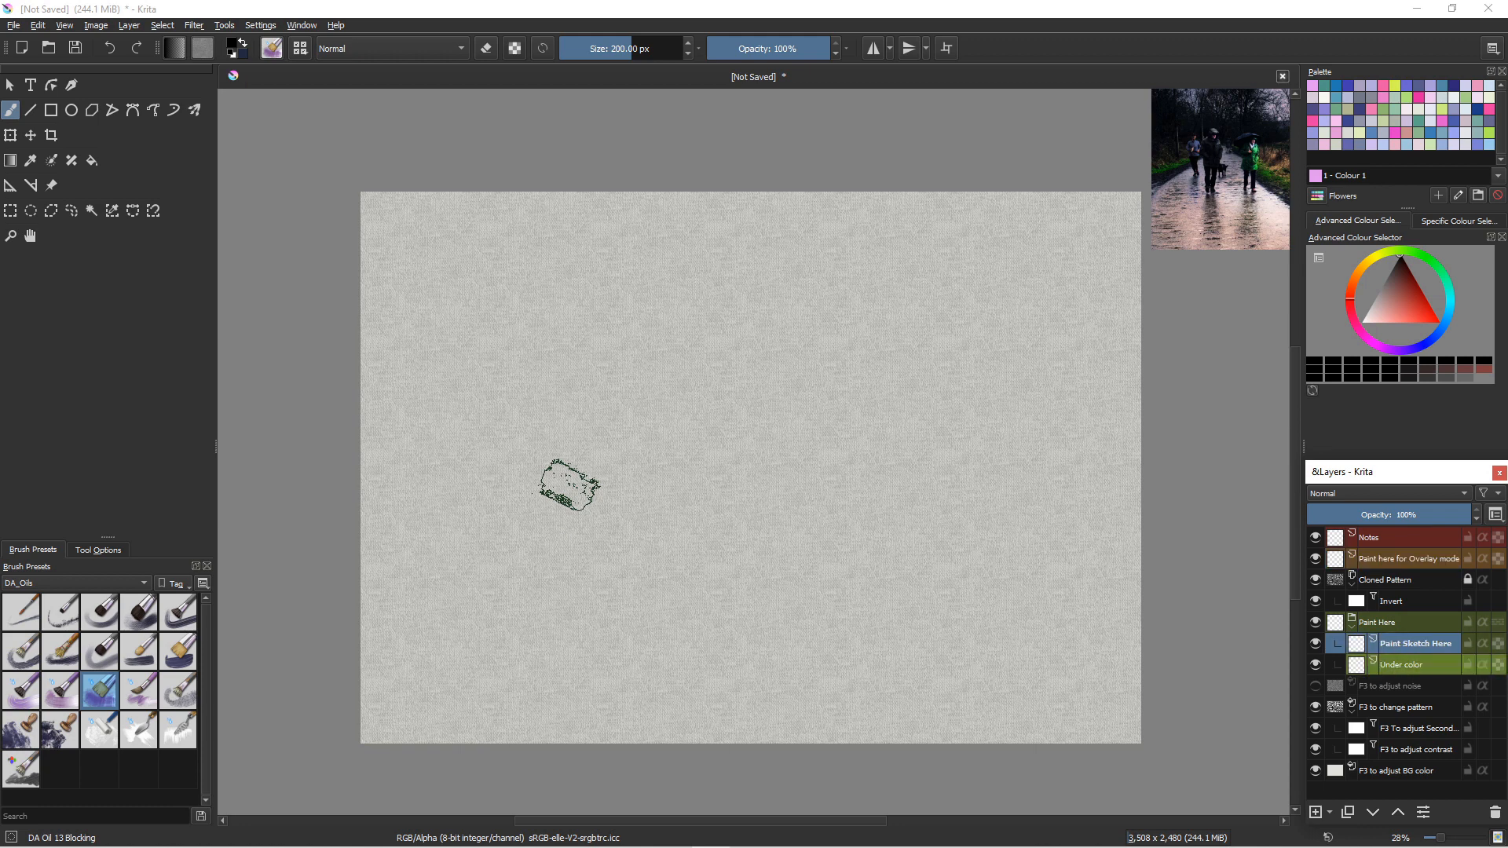
{"action": "left_click", "coordinate": [1390, 665]}
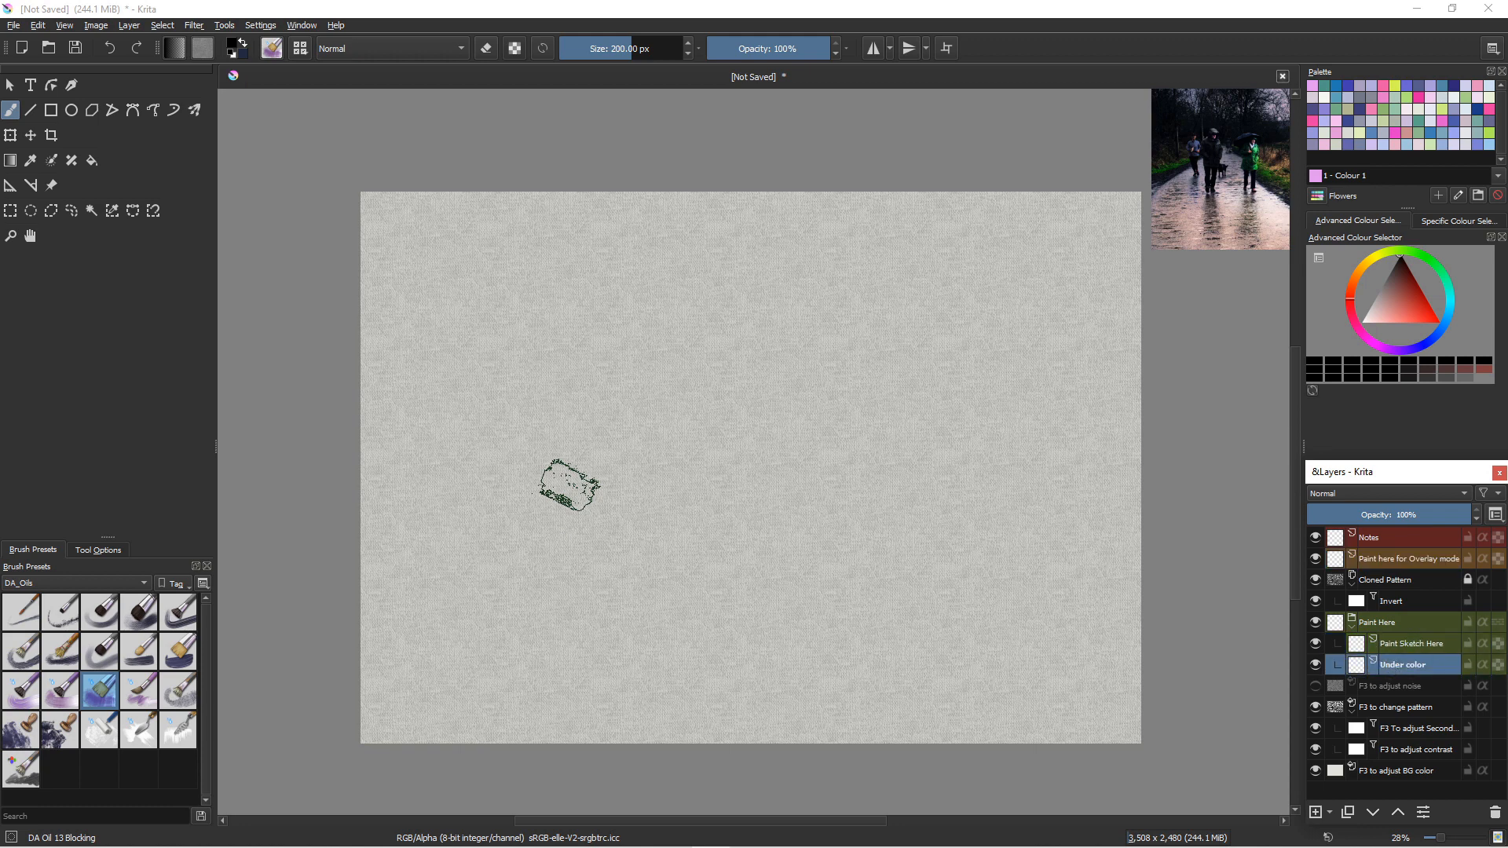
{"action": "left_click", "coordinate": [1406, 644]}
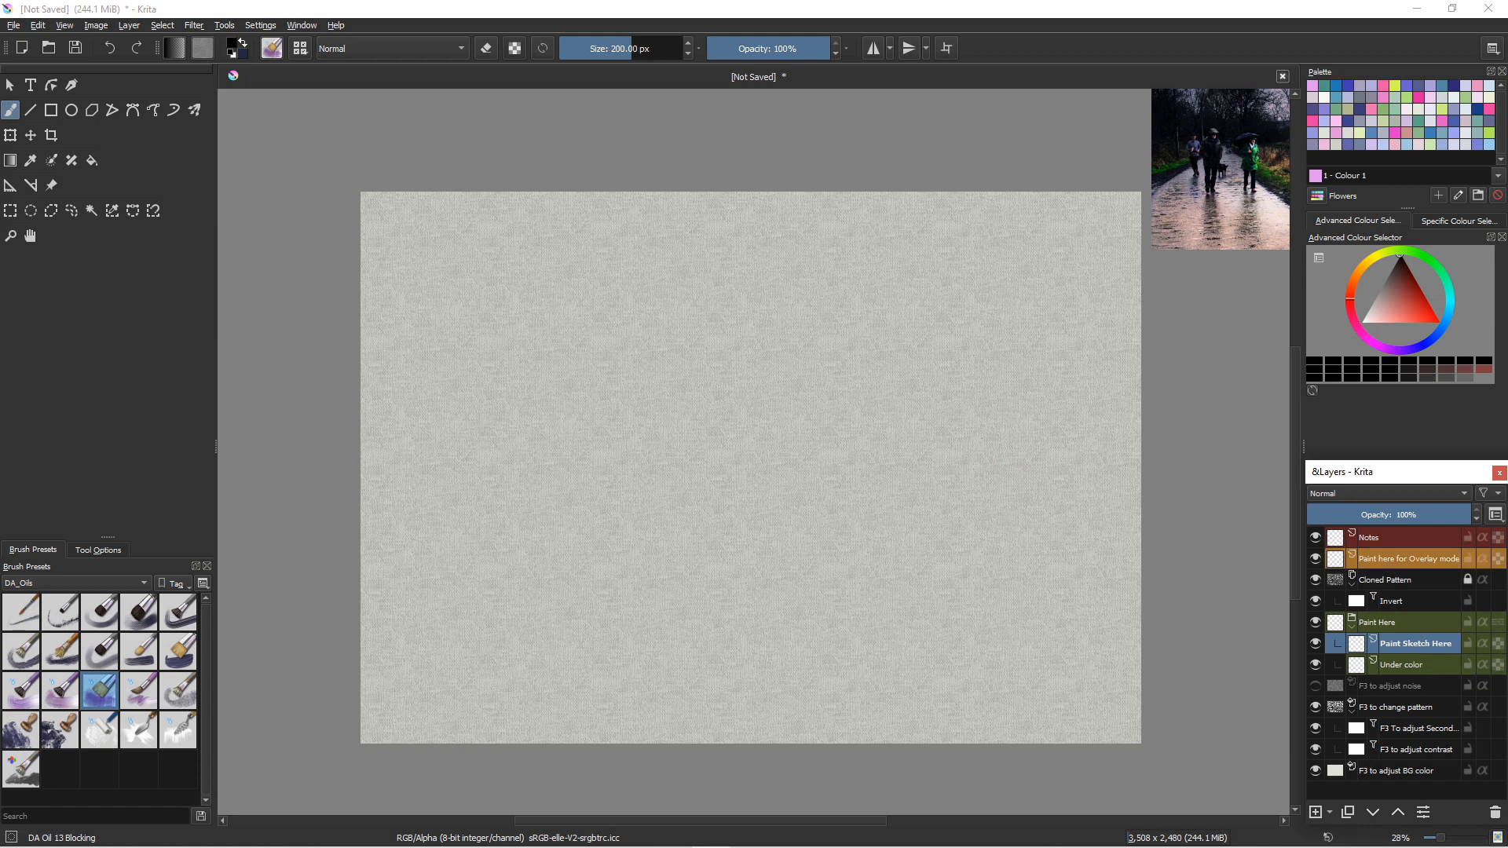
{"action": "left_click", "coordinate": [1408, 559]}
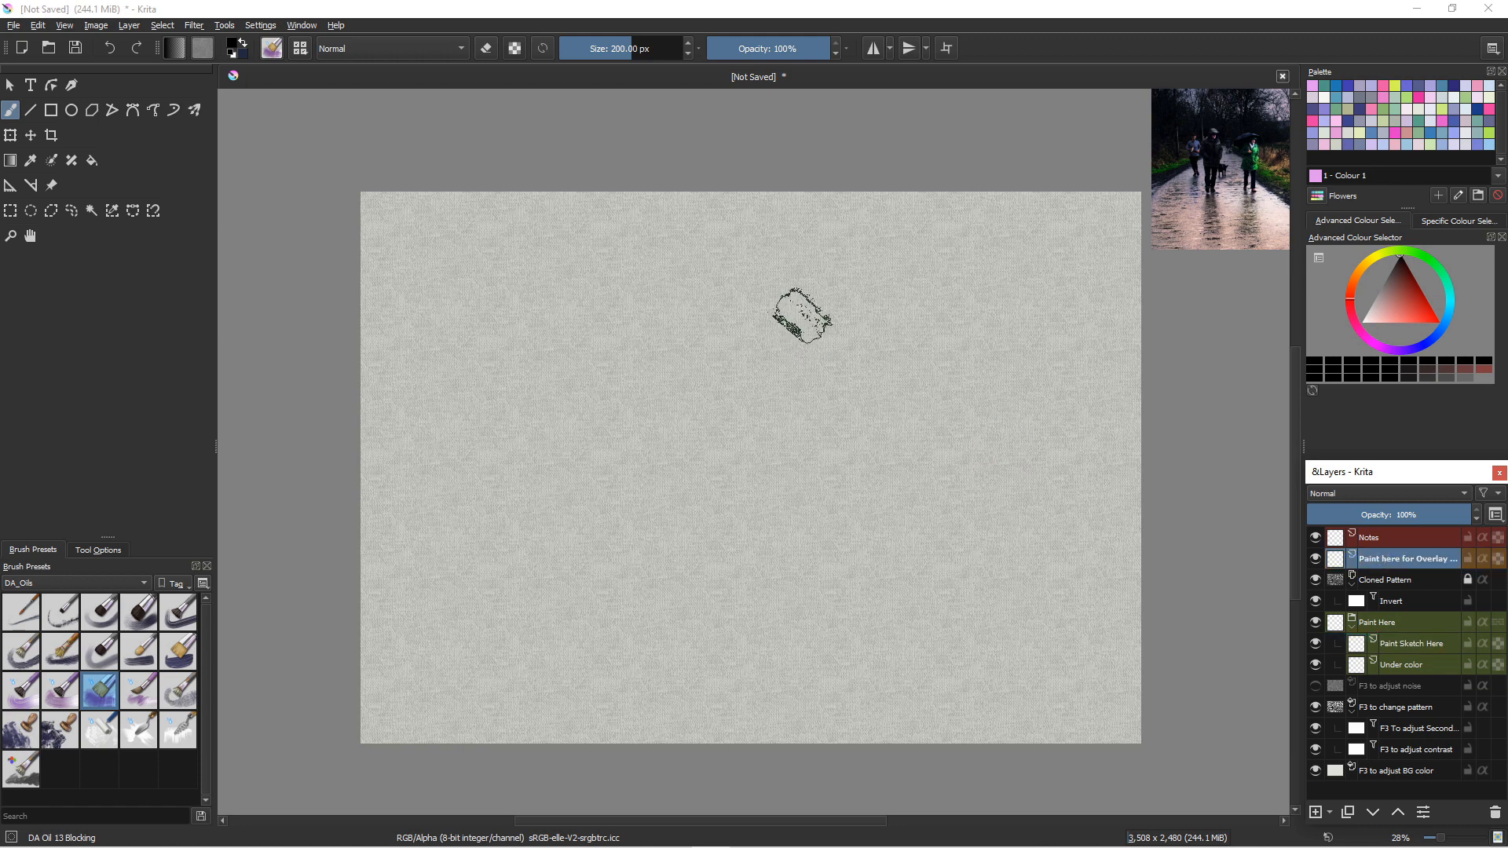
- On the Under color layer, pick a soft blue and paint a first stroke in the canvas's upper-right corner
{"action": "left_click", "coordinate": [1401, 666]}
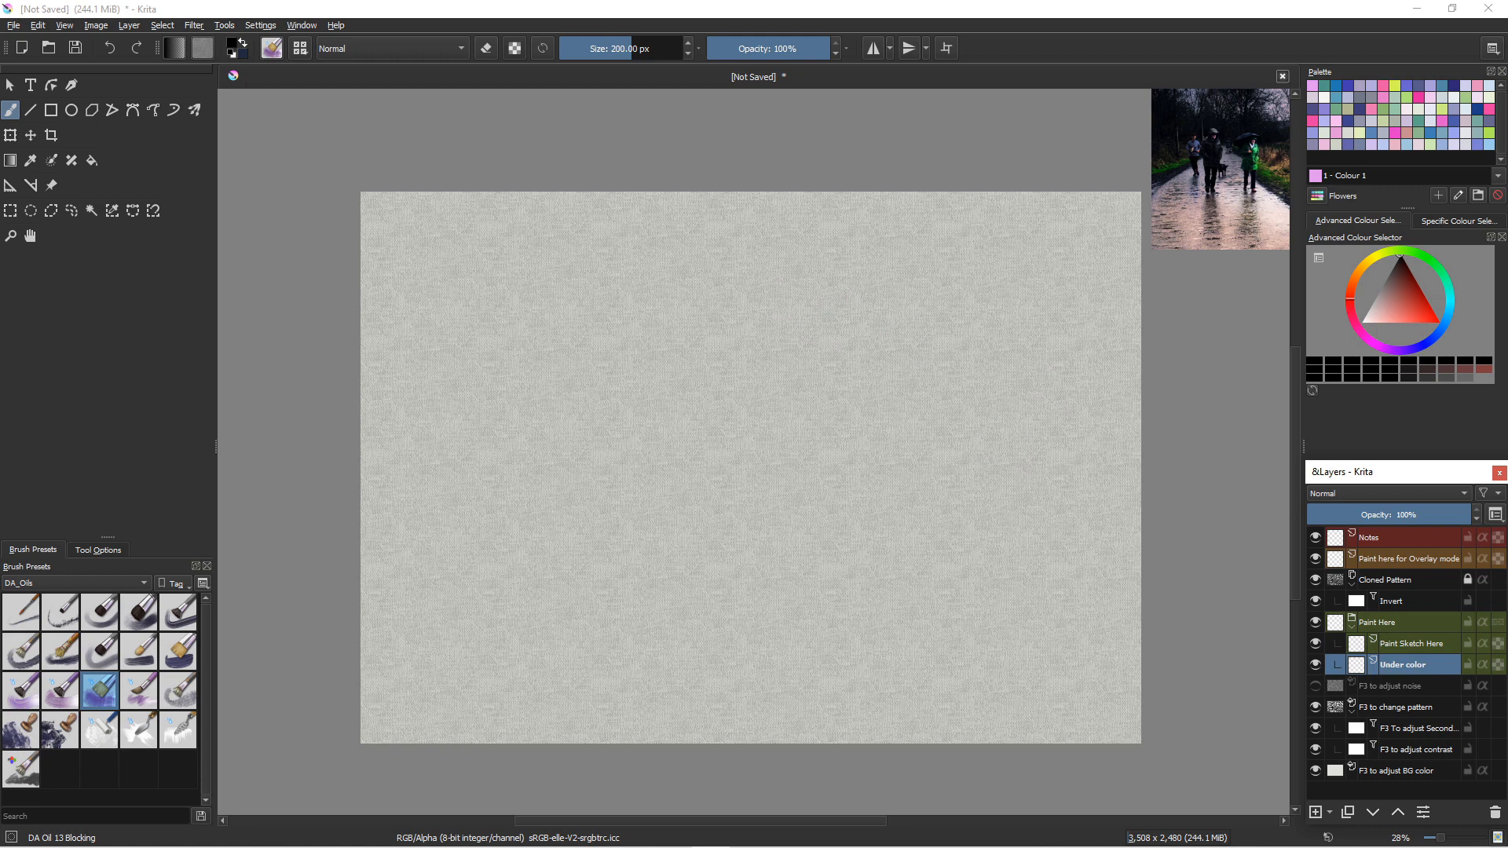
{"action": "left_click", "coordinate": [1436, 336]}
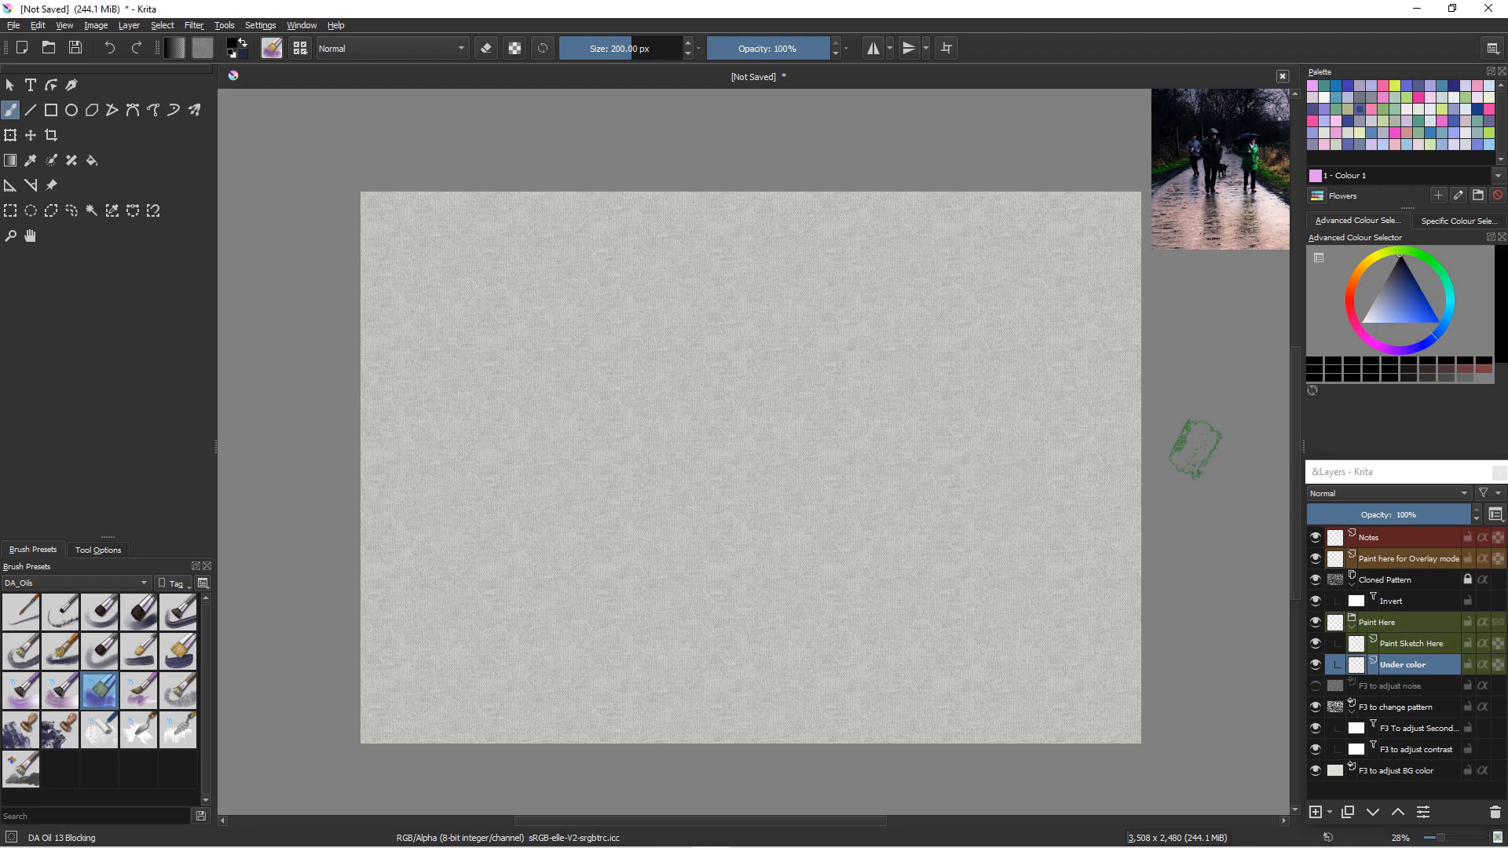
{"action": "left_click", "coordinate": [1385, 307]}
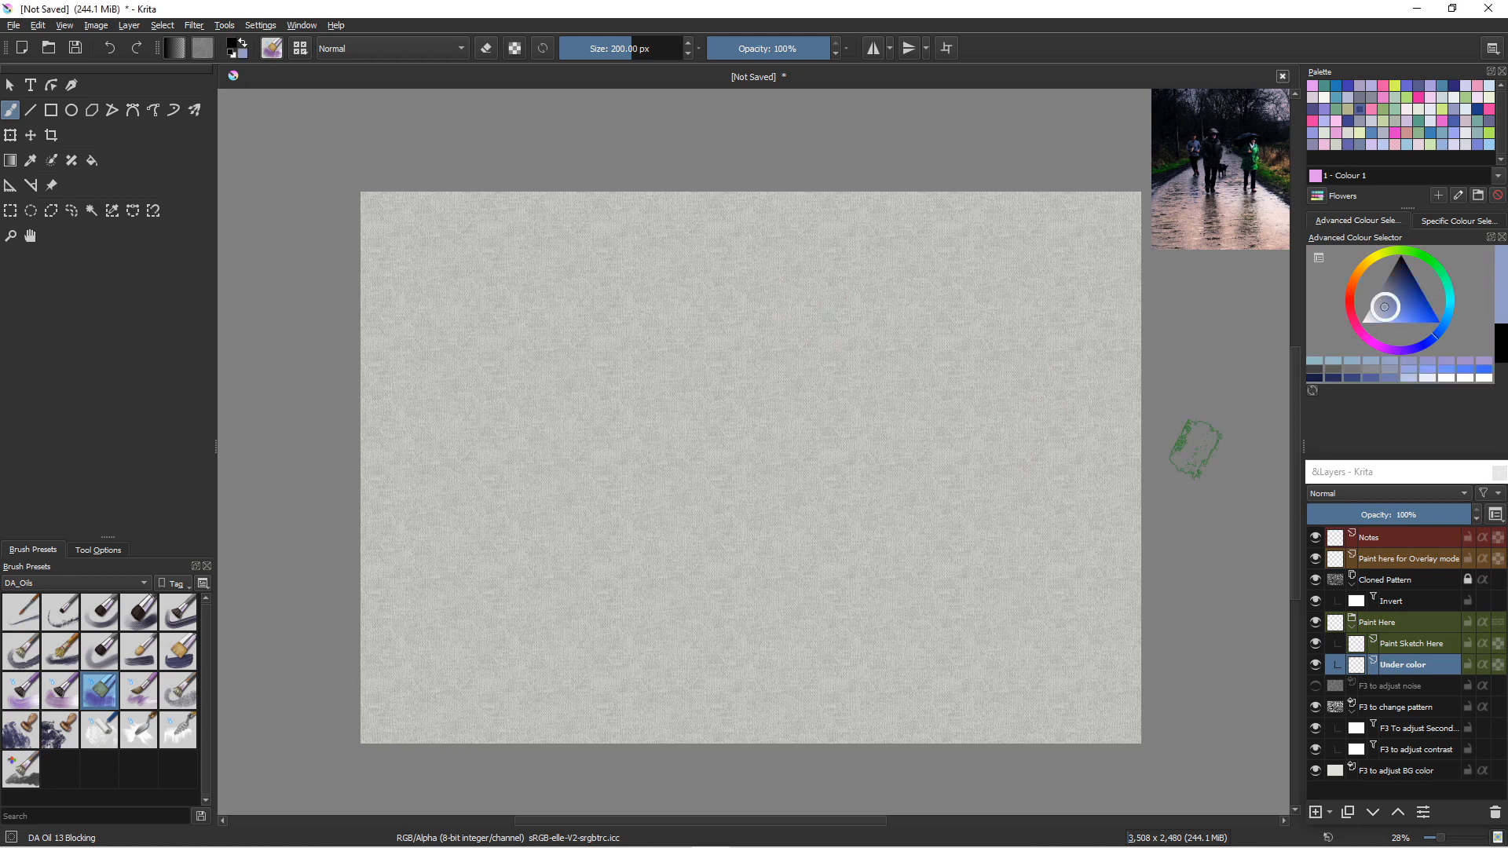
{"action": "left_click", "coordinate": [1404, 308]}
{"action": "mouse_move", "coordinate": [978, 210]}
{"action": "left_mouse_down"}
{"action": "mouse_move", "coordinate": [1010, 197]}
{"action": "mouse_move", "coordinate": [1071, 161]}
{"action": "mouse_move", "coordinate": [967, 208]}
{"action": "mouse_move", "coordinate": [992, 210]}
{"action": "mouse_move", "coordinate": [977, 198]}
{"action": "mouse_move", "coordinate": [896, 234]}
{"action": "mouse_move", "coordinate": [966, 255]}
{"action": "mouse_move", "coordinate": [947, 229]}
{"action": "mouse_move", "coordinate": [964, 245]}
{"action": "mouse_move", "coordinate": [951, 234]}
{"action": "mouse_move", "coordinate": [946, 263]}
{"action": "mouse_move", "coordinate": [882, 249]}
{"action": "mouse_move", "coordinate": [1120, 328]}
{"action": "mouse_move", "coordinate": [1072, 230]}
{"action": "mouse_move", "coordinate": [1124, 189]}
{"action": "mouse_move", "coordinate": [1111, 281]}
{"action": "left_mouse_up"}
- Enlarge the brush to 416 px and block in the upper-right sky with broad blue strokes reaching past the canvas centre
{"action": "key", "text": "bracketright"}
{"action": "key", "text": "bracketright"}
{"action": "key", "text": "bracketright"}
{"action": "key", "text": "bracketright"}
{"action": "key", "text": "bracketright"}
{"action": "key", "text": "bracketright"}
{"action": "key", "text": "bracketright"}
{"action": "key", "text": "bracketright"}
{"action": "key", "text": "bracketright"}
{"action": "key", "text": "bracketright"}
{"action": "key", "text": "bracketright"}
{"action": "key", "text": "bracketright"}
{"action": "mouse_move", "coordinate": [974, 212]}
{"action": "left_mouse_down"}
{"action": "mouse_move", "coordinate": [970, 253]}
{"action": "mouse_move", "coordinate": [896, 310]}
{"action": "mouse_move", "coordinate": [1013, 315]}
{"action": "left_mouse_up"}
{"action": "mouse_move", "coordinate": [1133, 379]}
{"action": "left_mouse_down"}
{"action": "mouse_move", "coordinate": [976, 303]}
{"action": "mouse_move", "coordinate": [1077, 336]}
{"action": "mouse_move", "coordinate": [976, 387]}
{"action": "mouse_move", "coordinate": [854, 337]}
{"action": "mouse_move", "coordinate": [828, 214]}
{"action": "mouse_move", "coordinate": [754, 227]}
{"action": "mouse_move", "coordinate": [799, 267]}
{"action": "mouse_move", "coordinate": [784, 256]}
{"action": "mouse_move", "coordinate": [623, 346]}
{"action": "mouse_move", "coordinate": [902, 353]}
{"action": "mouse_move", "coordinate": [691, 400]}
{"action": "left_mouse_up"}
- Extend the sky to the canvas's left edge with saturated blue strokes and layer a greyer blue over them
{"action": "left_click", "coordinate": [1408, 309]}
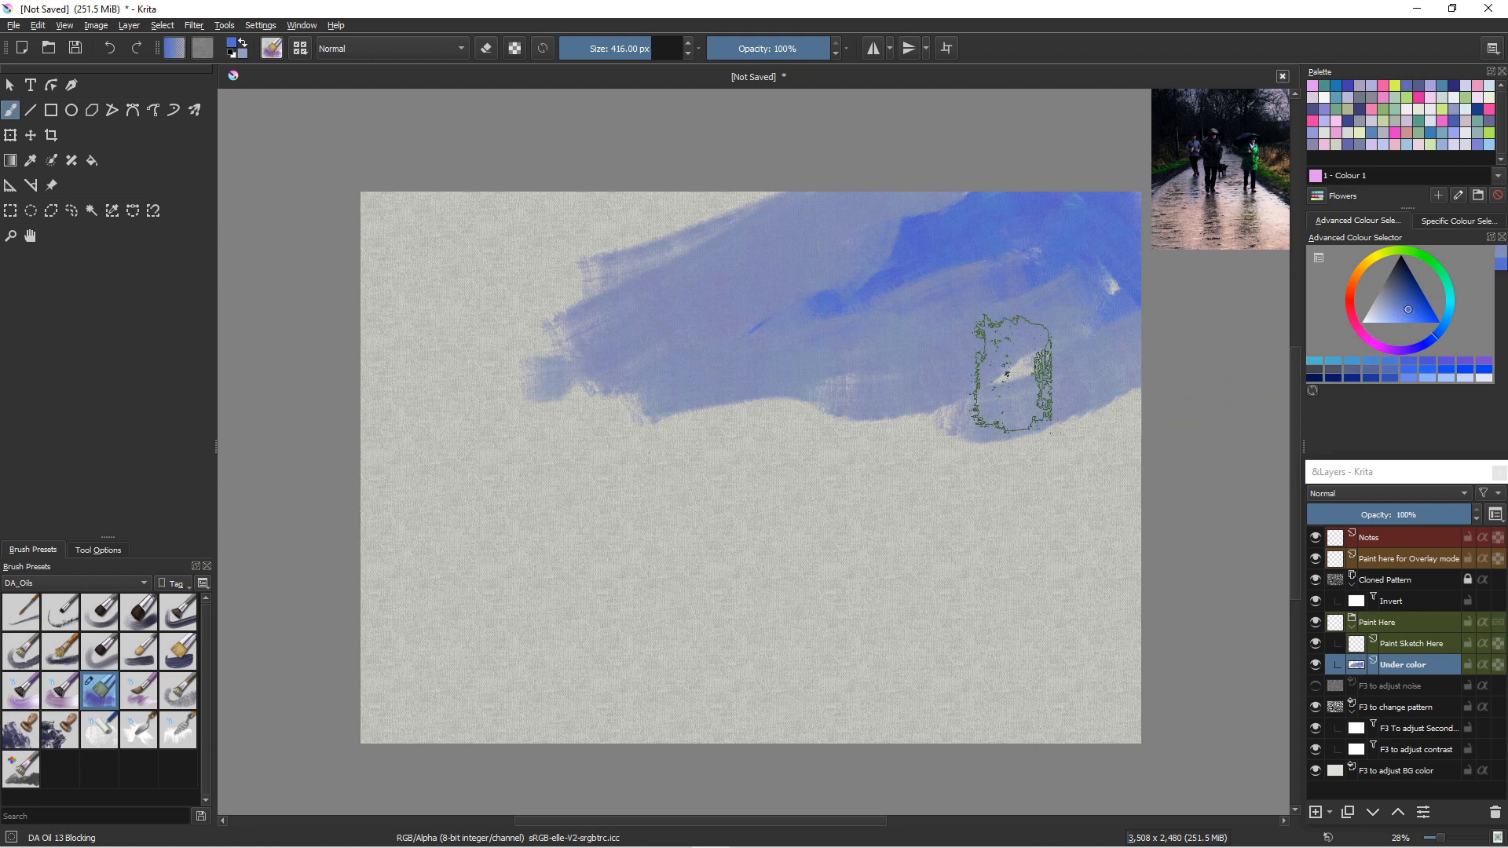
{"action": "mouse_move", "coordinate": [589, 265]}
{"action": "left_mouse_down"}
{"action": "mouse_move", "coordinate": [786, 213]}
{"action": "mouse_move", "coordinate": [841, 239]}
{"action": "mouse_move", "coordinate": [717, 328]}
{"action": "mouse_move", "coordinate": [690, 223]}
{"action": "mouse_move", "coordinate": [462, 287]}
{"action": "mouse_move", "coordinate": [500, 331]}
{"action": "mouse_move", "coordinate": [733, 275]}
{"action": "mouse_move", "coordinate": [756, 310]}
{"action": "mouse_move", "coordinate": [567, 370]}
{"action": "left_mouse_up"}
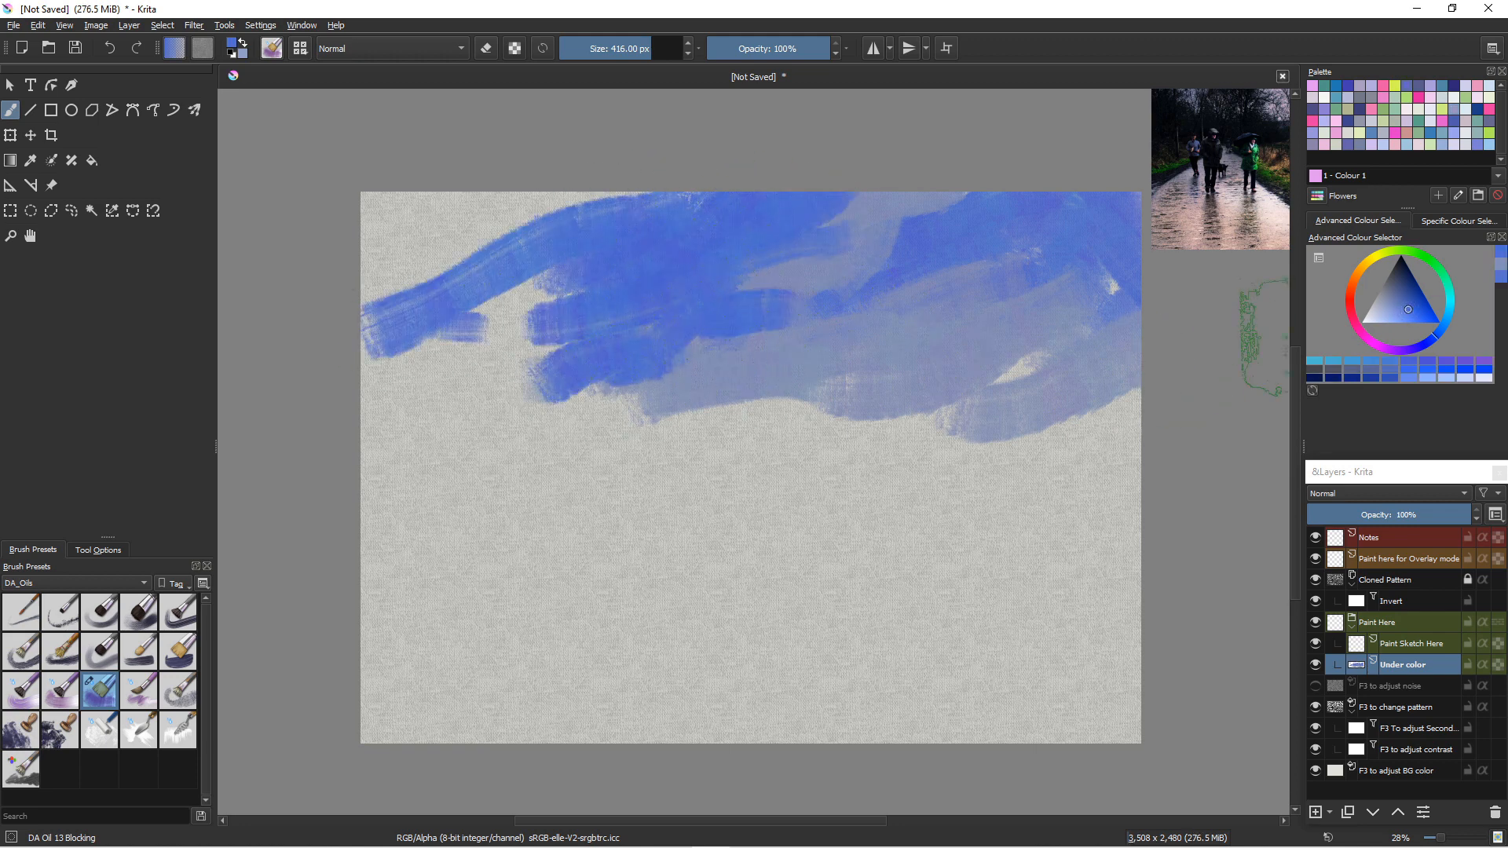
{"action": "left_click", "coordinate": [1390, 302]}
{"action": "mouse_move", "coordinate": [599, 206]}
{"action": "left_mouse_down"}
{"action": "mouse_move", "coordinate": [592, 192]}
{"action": "mouse_move", "coordinate": [504, 262]}
{"action": "mouse_move", "coordinate": [566, 320]}
{"action": "mouse_move", "coordinate": [646, 253]}
{"action": "mouse_move", "coordinate": [699, 299]}
{"action": "left_mouse_up"}
{"action": "mouse_move", "coordinate": [430, 405]}
{"action": "left_mouse_down"}
{"action": "mouse_move", "coordinate": [493, 203]}
{"action": "mouse_move", "coordinate": [277, 289]}
{"action": "mouse_move", "coordinate": [353, 269]}
{"action": "left_mouse_up"}
{"action": "mouse_move", "coordinate": [825, 227]}
{"action": "left_mouse_down"}
{"action": "mouse_move", "coordinate": [942, 192]}
{"action": "mouse_move", "coordinate": [934, 314]}
{"action": "left_mouse_up"}
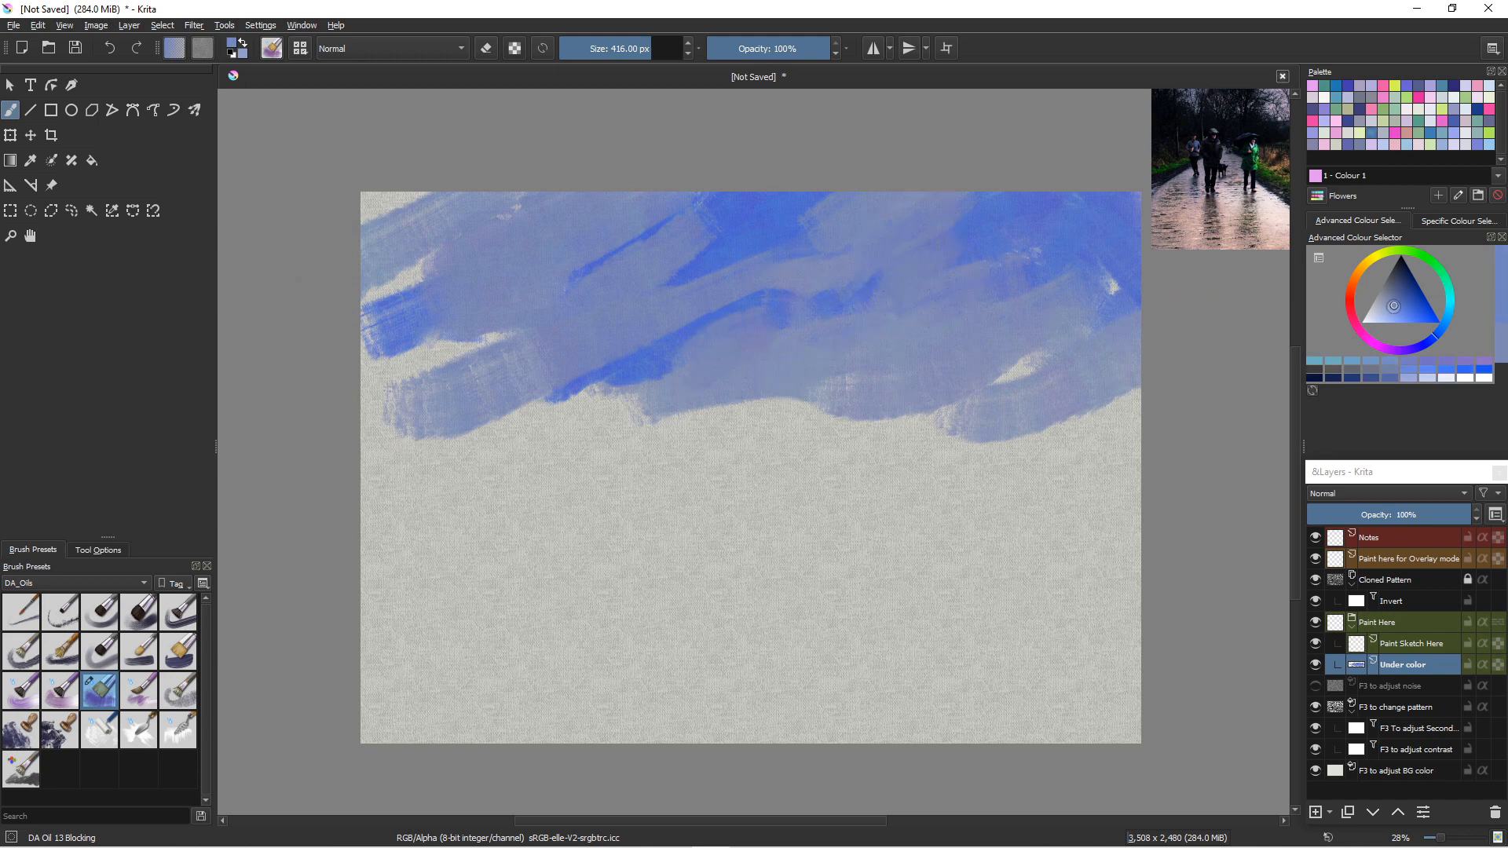
- Darken the sky's upper-left corner with deep grey-blue diagonal strokes and dab the same colour along the lower middle edge
{"action": "left_click_drag", "start_coordinate": [1394, 306], "coordinate": [1400, 295]}
{"action": "mouse_move", "coordinate": [581, 200]}
{"action": "left_mouse_down"}
{"action": "mouse_move", "coordinate": [427, 243]}
{"action": "mouse_move", "coordinate": [533, 165]}
{"action": "mouse_move", "coordinate": [337, 195]}
{"action": "left_mouse_up"}
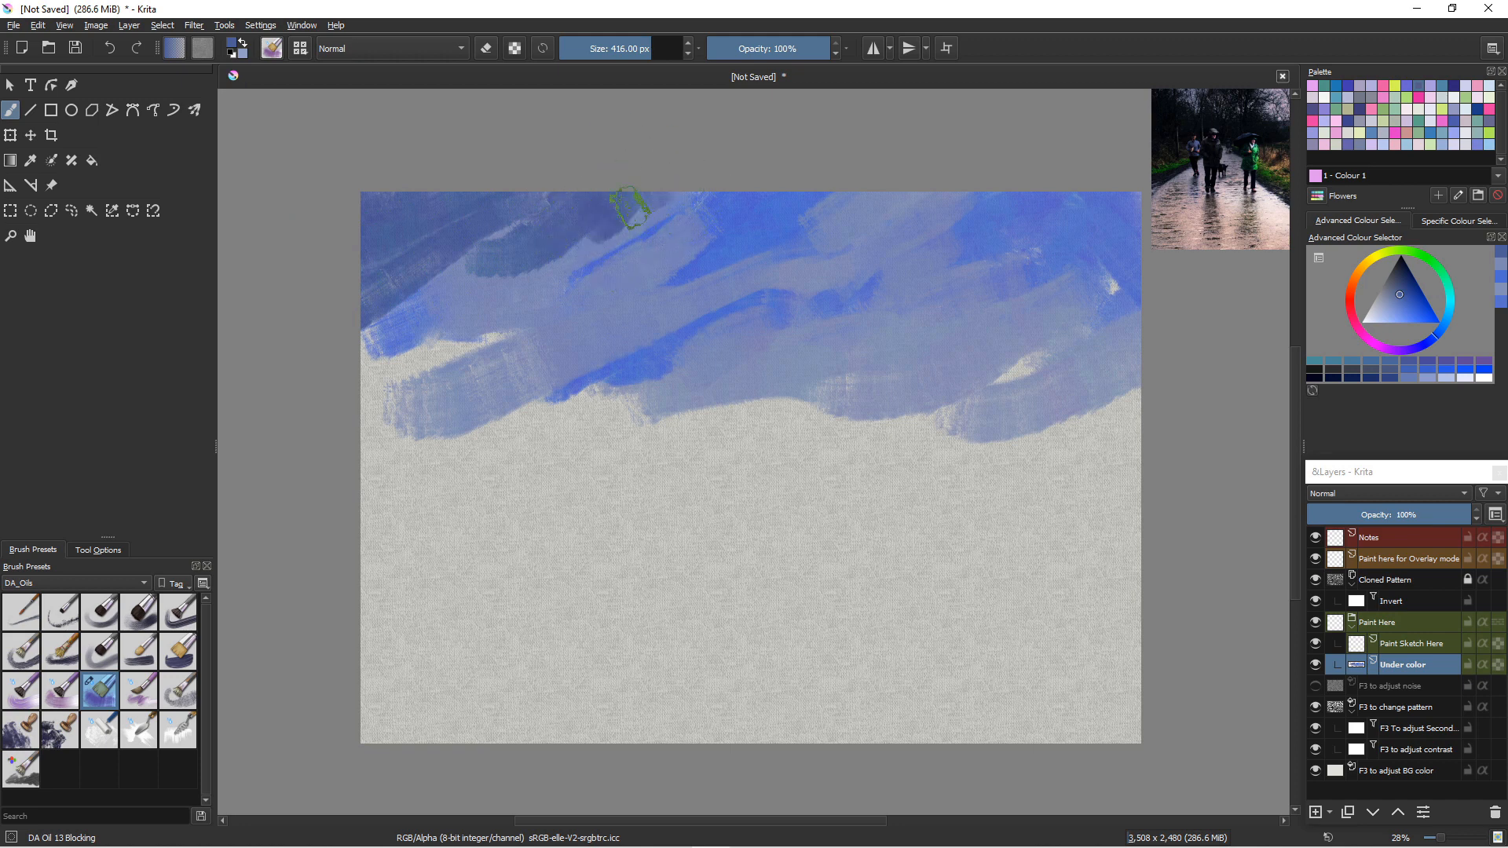
{"action": "mouse_move", "coordinate": [621, 203]}
{"action": "left_mouse_down"}
{"action": "mouse_move", "coordinate": [406, 328]}
{"action": "mouse_move", "coordinate": [429, 297]}
{"action": "mouse_move", "coordinate": [416, 270]}
{"action": "mouse_move", "coordinate": [457, 316]}
{"action": "mouse_move", "coordinate": [489, 307]}
{"action": "mouse_move", "coordinate": [488, 359]}
{"action": "mouse_move", "coordinate": [378, 432]}
{"action": "left_mouse_up"}
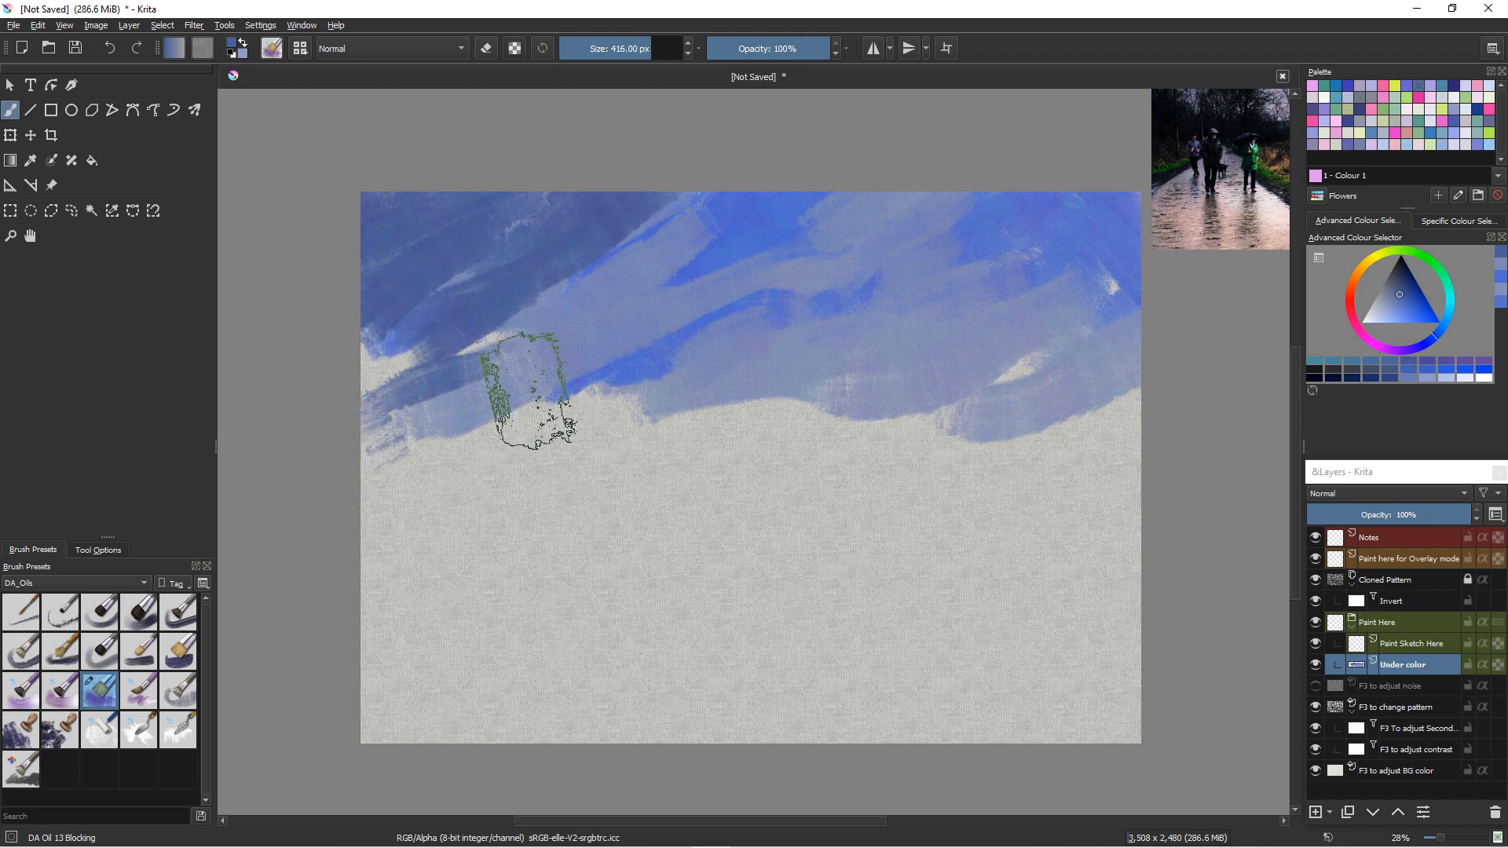
{"action": "left_click_drag", "start_coordinate": [773, 397], "coordinate": [742, 410]}
{"action": "mouse_move", "coordinate": [833, 390]}
{"action": "left_mouse_down"}
{"action": "mouse_move", "coordinate": [804, 404]}
{"action": "mouse_move", "coordinate": [830, 390]}
{"action": "left_mouse_up"}
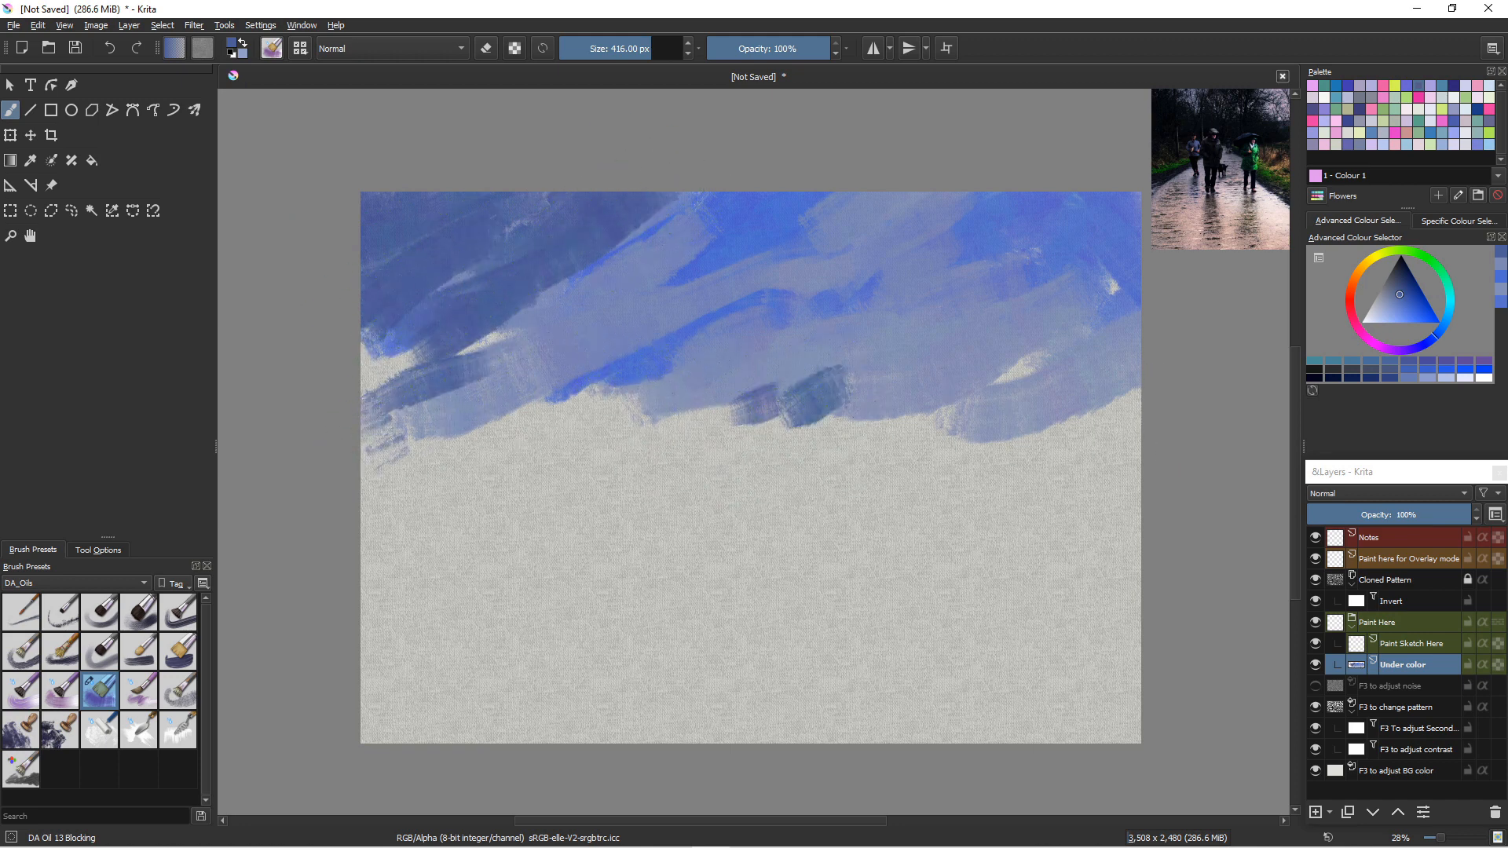
- Add dark grey-blue dabs along the sky's lower-right edge and paint pale periwinkle strokes over them
{"action": "left_click", "coordinate": [1392, 295]}
{"action": "left_click_drag", "start_coordinate": [1051, 386], "coordinate": [1009, 422]}
{"action": "left_click_drag", "start_coordinate": [1129, 367], "coordinate": [1077, 418]}
{"action": "left_click_drag", "start_coordinate": [1182, 383], "coordinate": [1168, 401]}
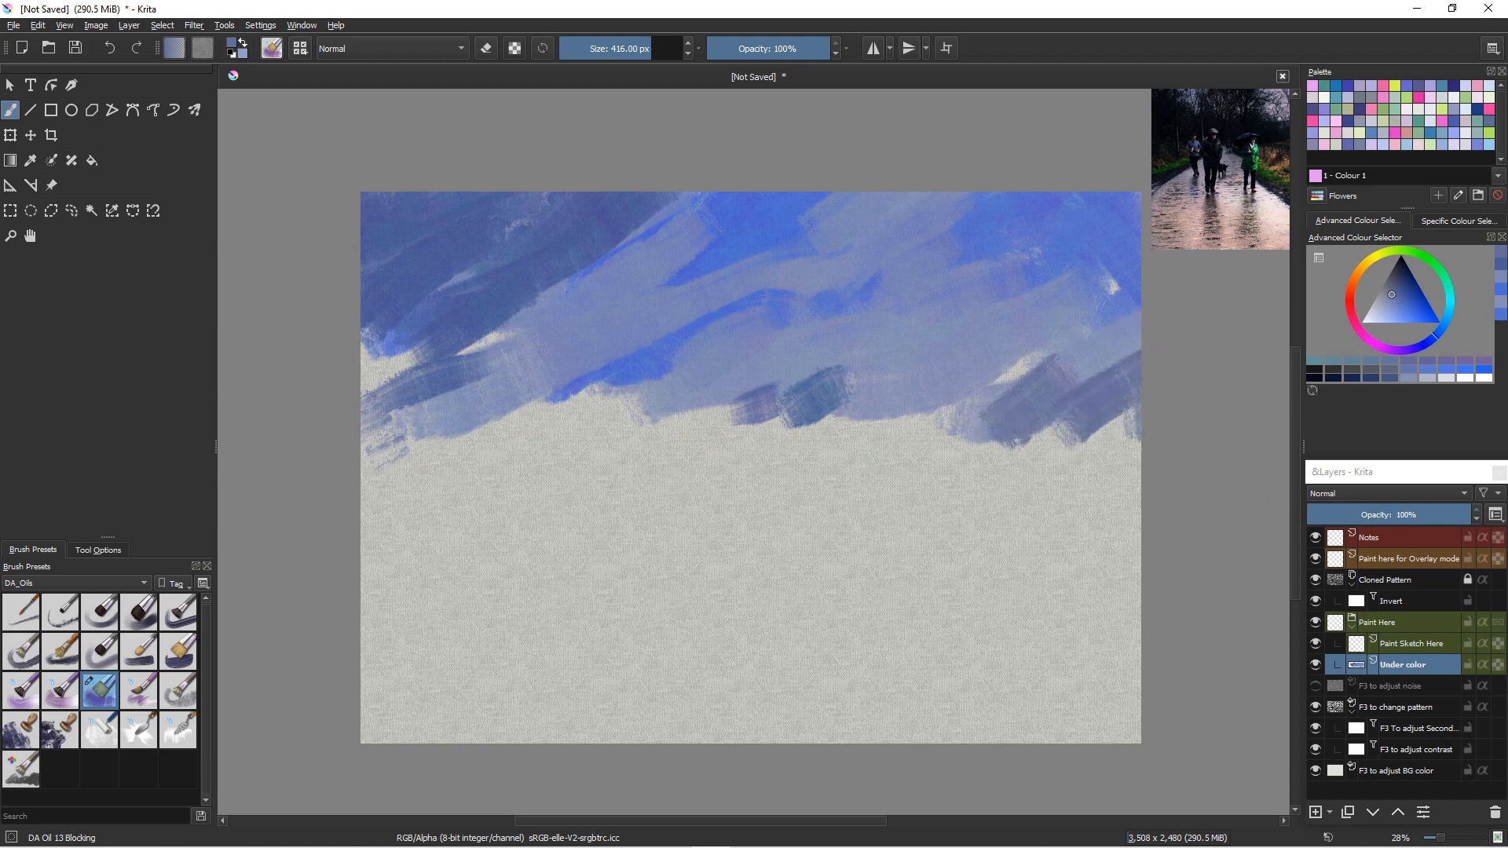
{"action": "left_click", "coordinate": [1383, 311]}
{"action": "mouse_move", "coordinate": [1083, 345]}
{"action": "left_mouse_down"}
{"action": "mouse_move", "coordinate": [1084, 411]}
{"action": "mouse_move", "coordinate": [929, 437]}
{"action": "mouse_move", "coordinate": [965, 475]}
{"action": "mouse_move", "coordinate": [1099, 428]}
{"action": "left_mouse_up"}
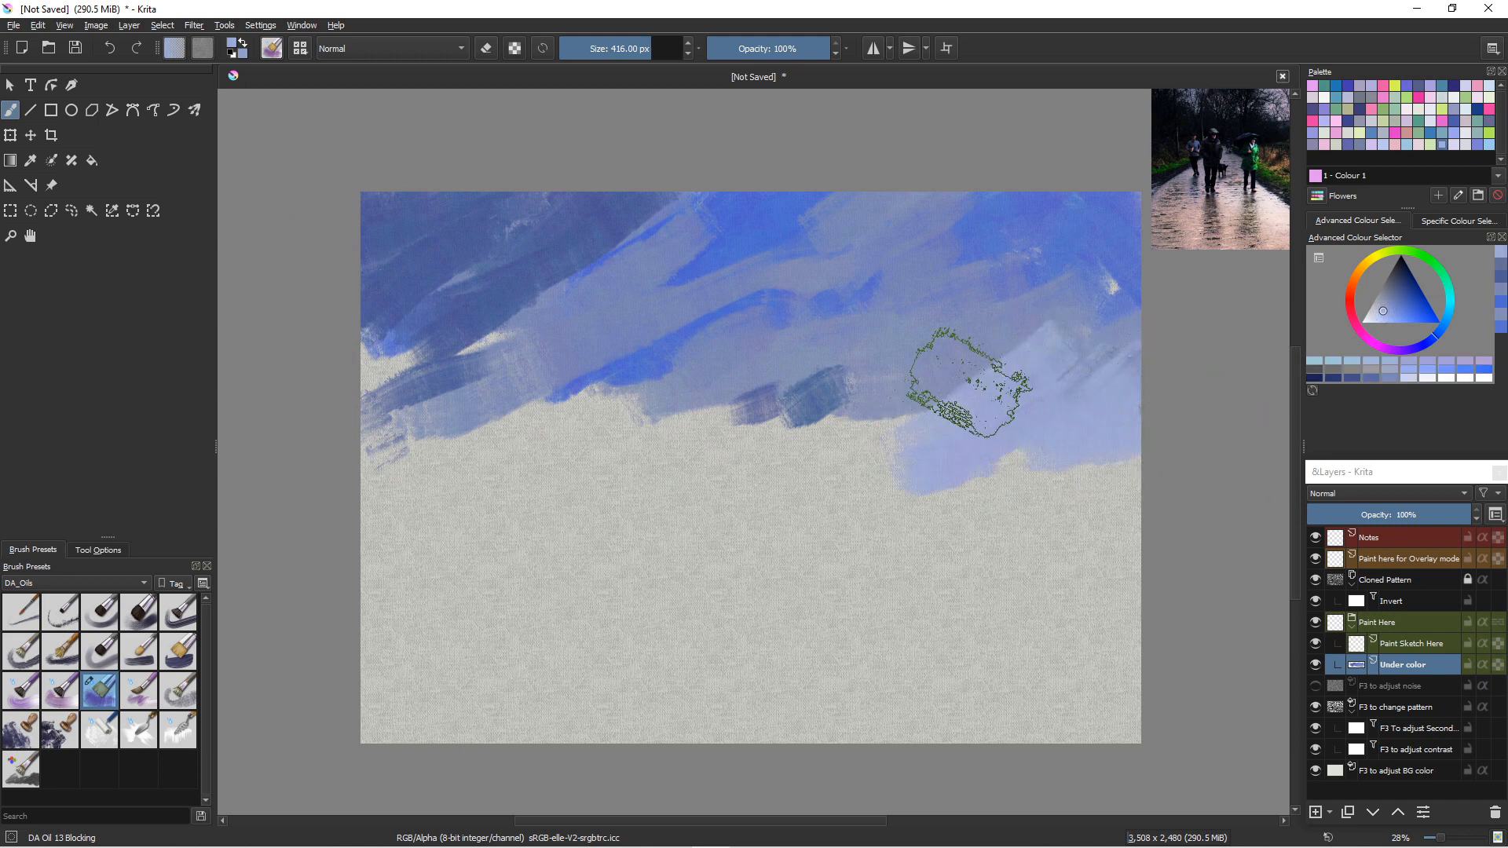
{"action": "mouse_move", "coordinate": [968, 382]}
{"action": "left_mouse_down"}
{"action": "mouse_move", "coordinate": [848, 403]}
{"action": "mouse_move", "coordinate": [820, 432]}
{"action": "left_mouse_up"}
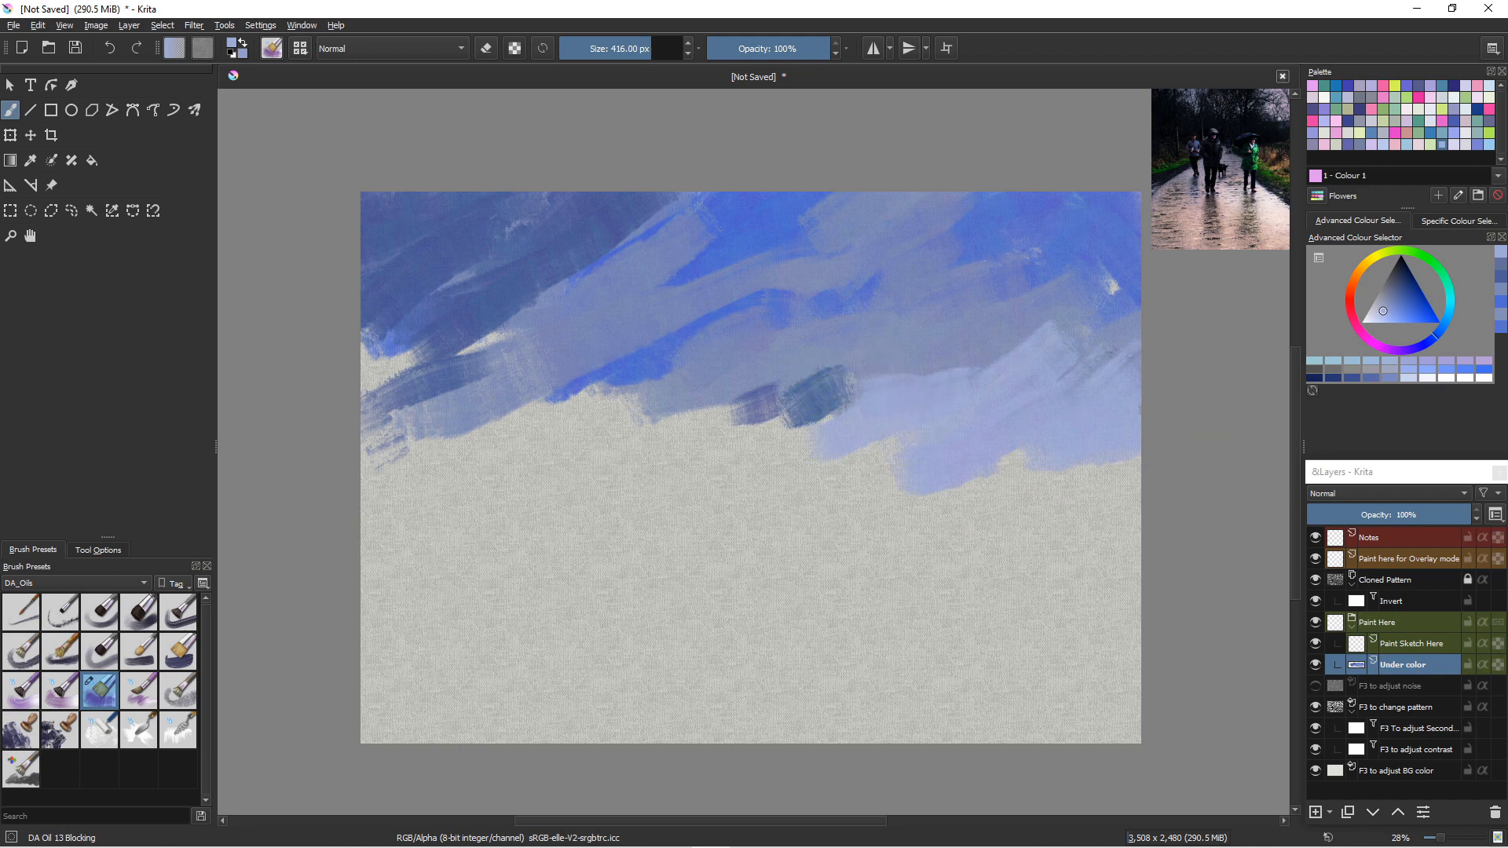
- Paint light and dusty pink strokes over the pale blue area at the sky's lower right
{"action": "left_click", "coordinate": [1359, 332]}
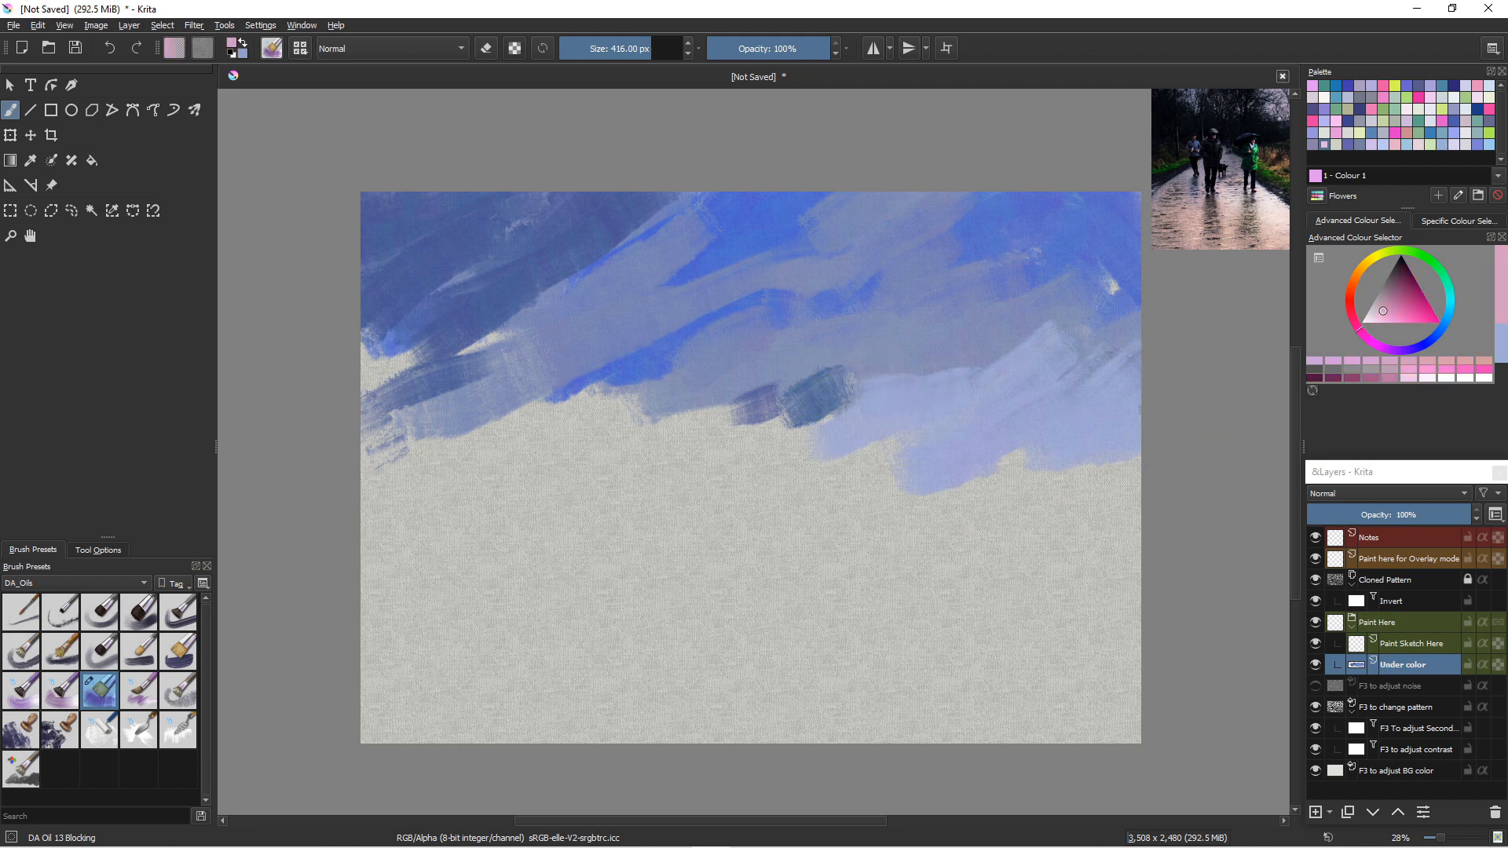
{"action": "mouse_move", "coordinate": [983, 414]}
{"action": "left_mouse_down"}
{"action": "mouse_move", "coordinate": [1073, 395]}
{"action": "mouse_move", "coordinate": [1086, 424]}
{"action": "mouse_move", "coordinate": [1139, 421]}
{"action": "left_mouse_up"}
{"action": "left_click", "coordinate": [1379, 299]}
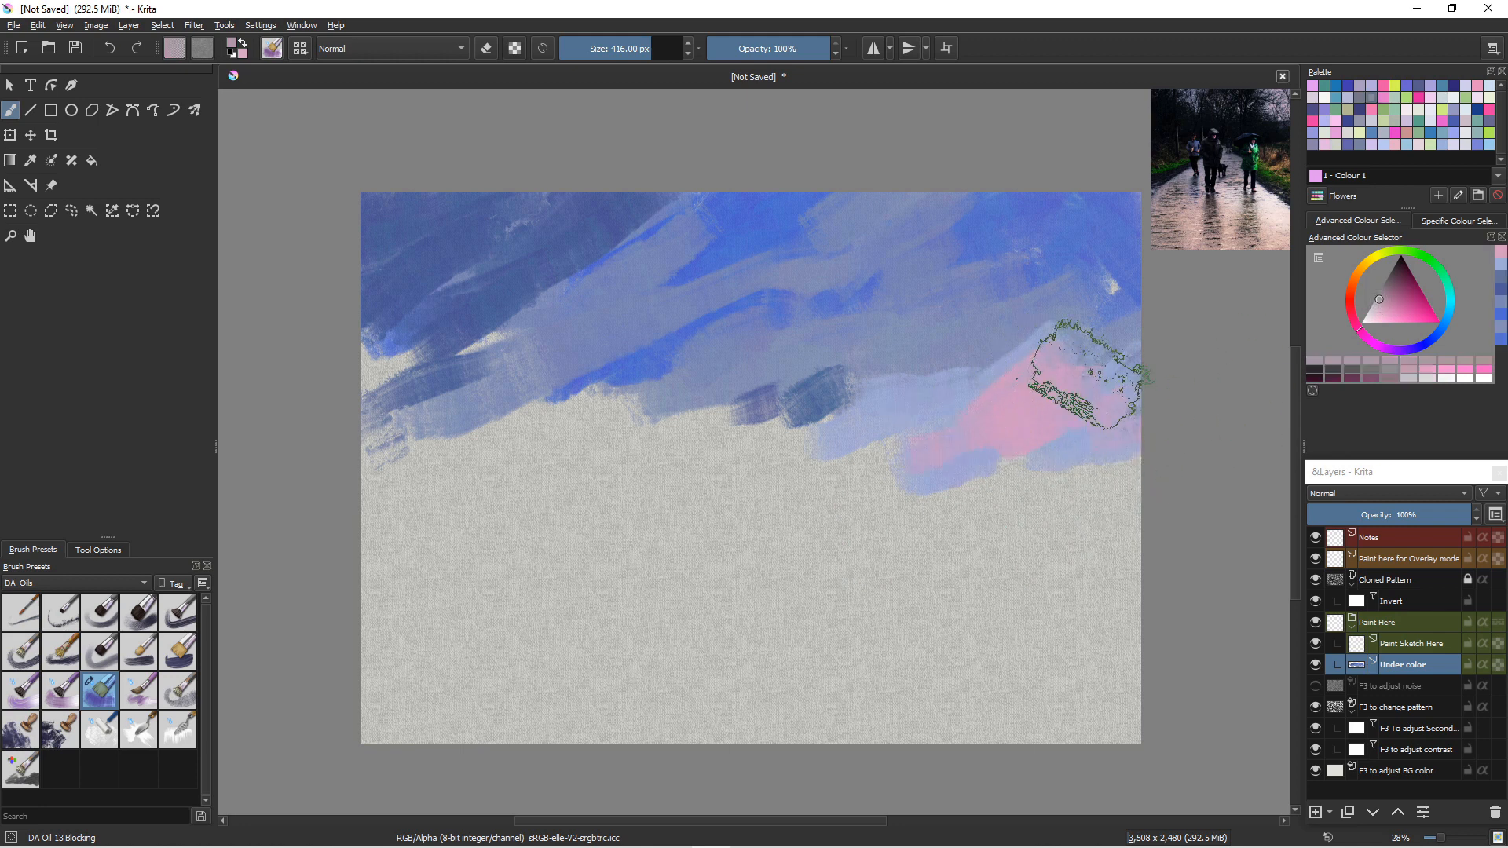
{"action": "mouse_move", "coordinate": [1084, 364]}
{"action": "left_mouse_down"}
{"action": "mouse_move", "coordinate": [986, 391]}
{"action": "mouse_move", "coordinate": [1097, 436]}
{"action": "mouse_move", "coordinate": [1185, 446]}
{"action": "left_mouse_up"}
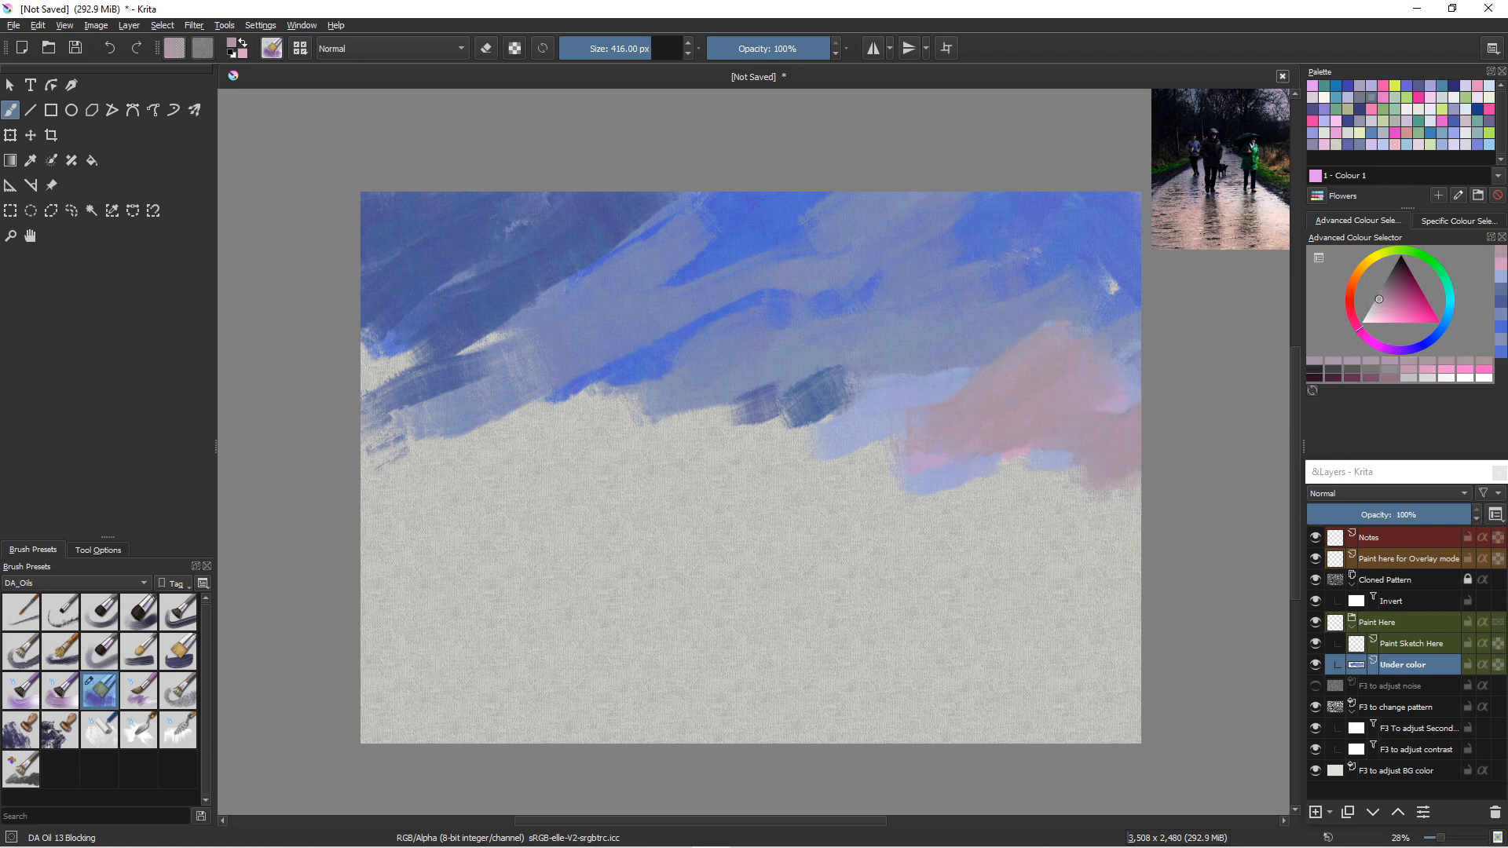
{"action": "left_click", "coordinate": [1378, 311]}
{"action": "mouse_move", "coordinate": [969, 384]}
{"action": "left_mouse_down"}
{"action": "mouse_move", "coordinate": [1008, 415]}
{"action": "mouse_move", "coordinate": [1140, 440]}
{"action": "left_mouse_up"}
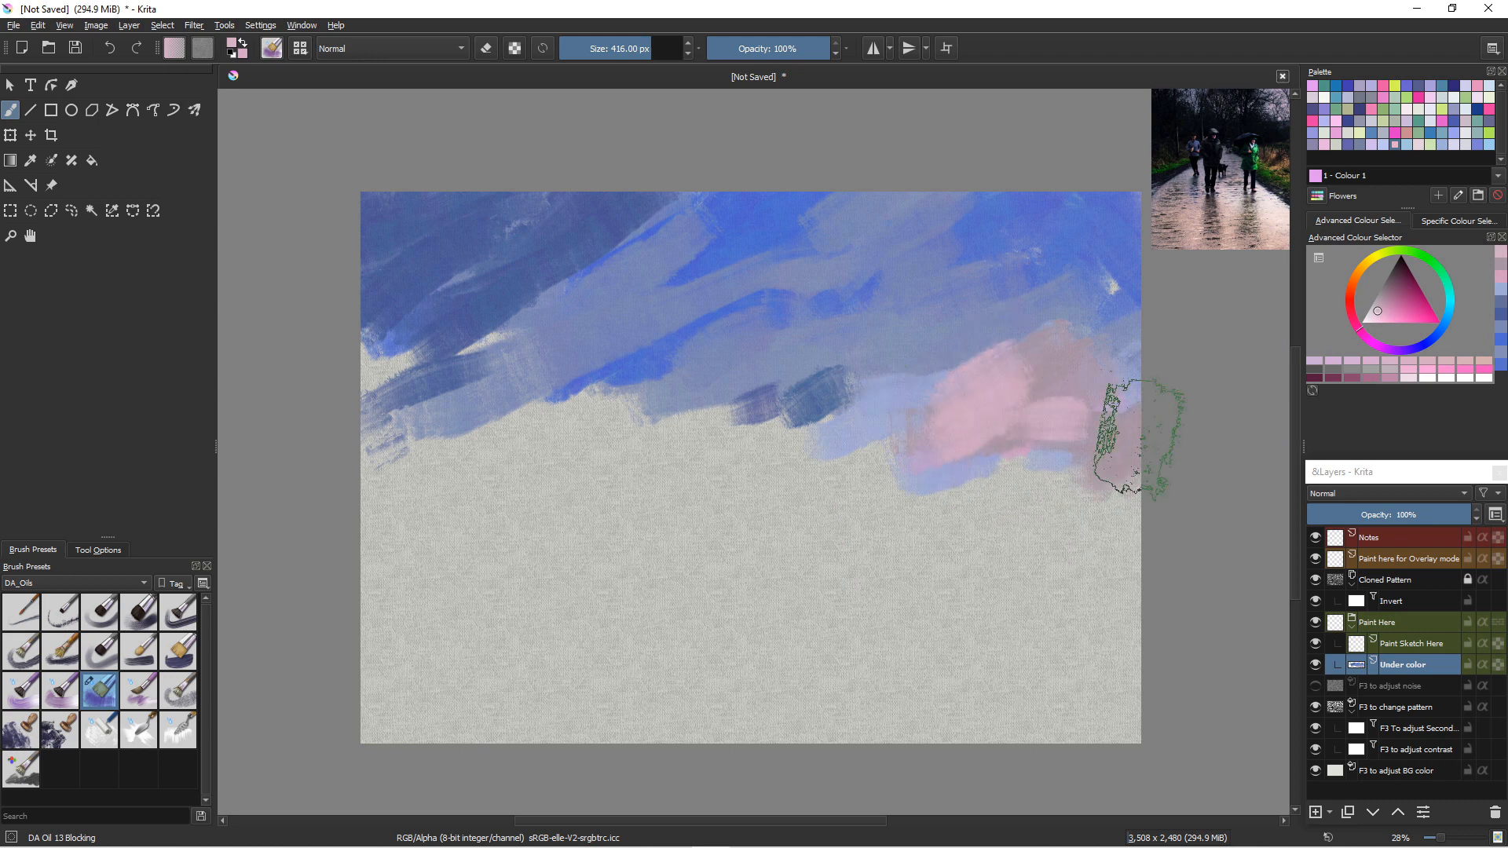
- Pick a muted dusty pink and extend the pink band leftward along the whole lower edge of the sky
{"action": "left_click", "coordinate": [1380, 301]}
{"action": "mouse_move", "coordinate": [1010, 370]}
{"action": "left_mouse_down"}
{"action": "mouse_move", "coordinate": [1111, 414]}
{"action": "mouse_move", "coordinate": [797, 404]}
{"action": "mouse_move", "coordinate": [774, 428]}
{"action": "left_mouse_up"}
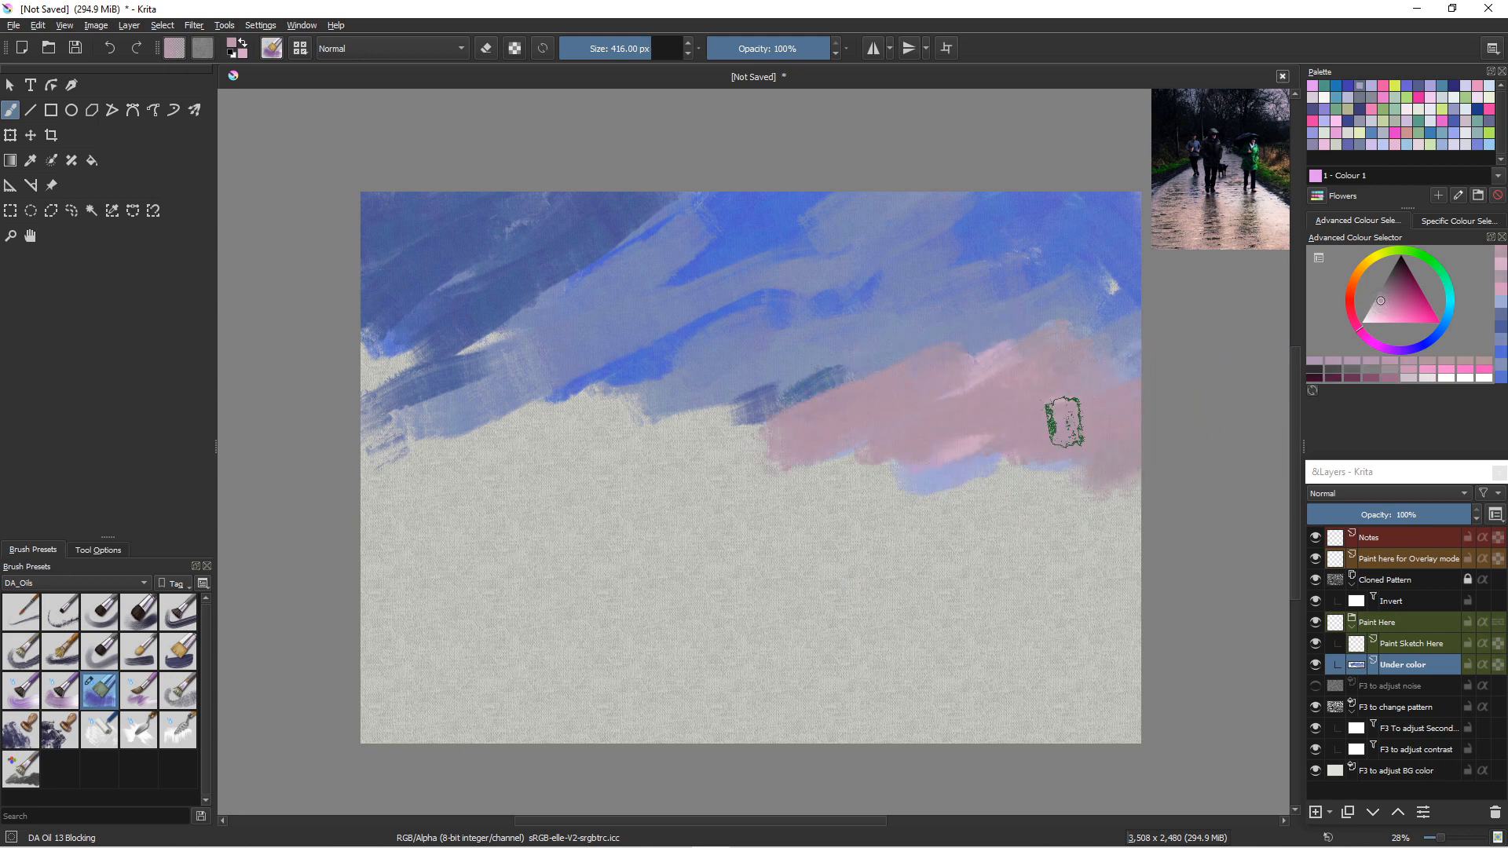
{"action": "mouse_move", "coordinate": [1153, 456]}
{"action": "left_mouse_down"}
{"action": "mouse_move", "coordinate": [785, 488]}
{"action": "mouse_move", "coordinate": [760, 434]}
{"action": "mouse_move", "coordinate": [827, 398]}
{"action": "mouse_move", "coordinate": [729, 426]}
{"action": "mouse_move", "coordinate": [794, 404]}
{"action": "left_mouse_up"}
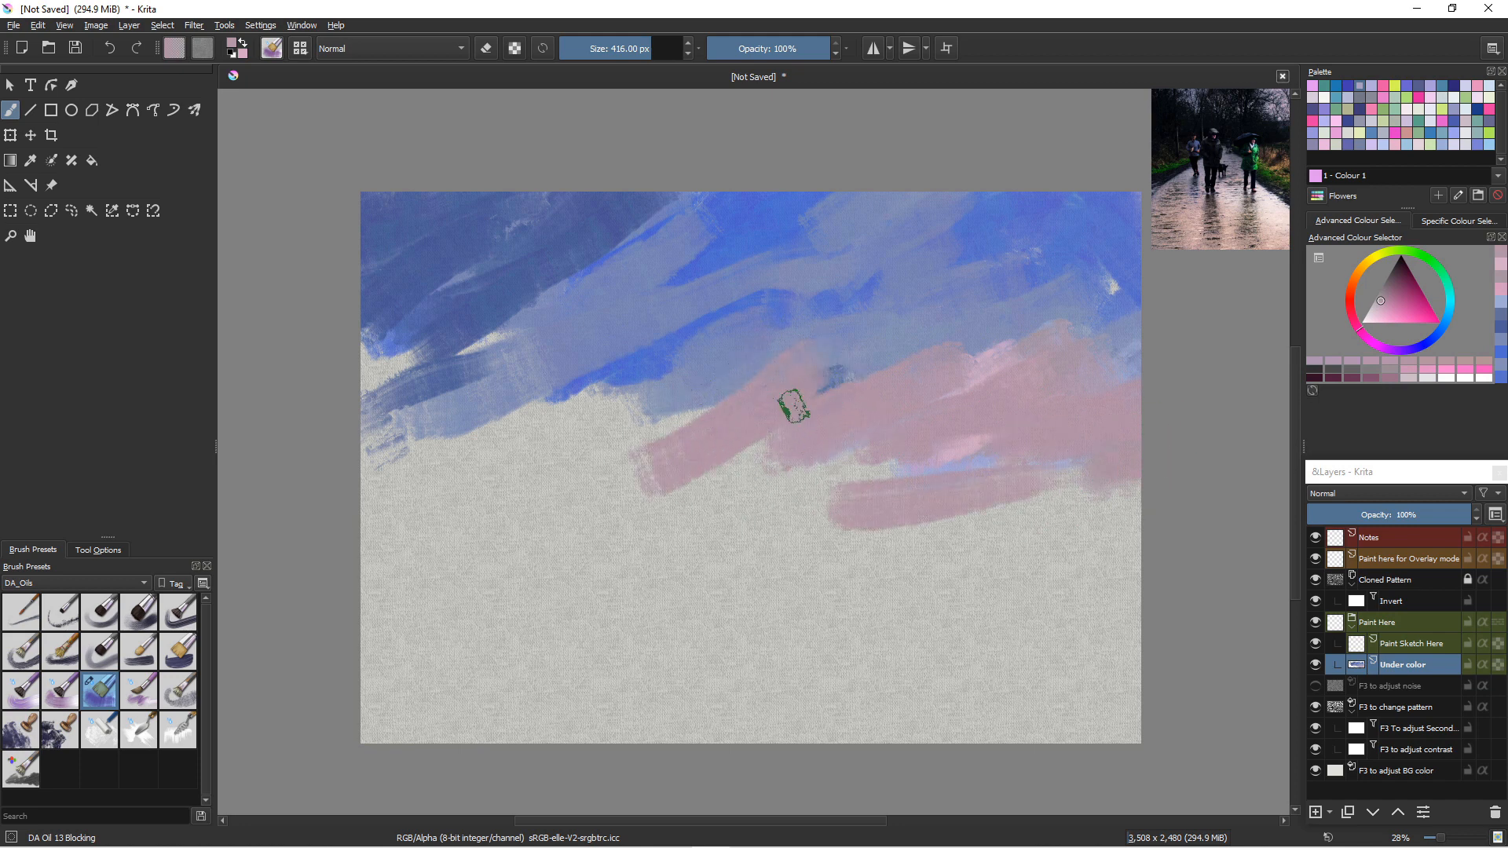
{"action": "mouse_move", "coordinate": [656, 475]}
{"action": "left_mouse_down"}
{"action": "mouse_move", "coordinate": [673, 397]}
{"action": "mouse_move", "coordinate": [579, 397]}
{"action": "mouse_move", "coordinate": [542, 421]}
{"action": "left_mouse_up"}
{"action": "left_click_drag", "start_coordinate": [852, 383], "coordinate": [754, 511]}
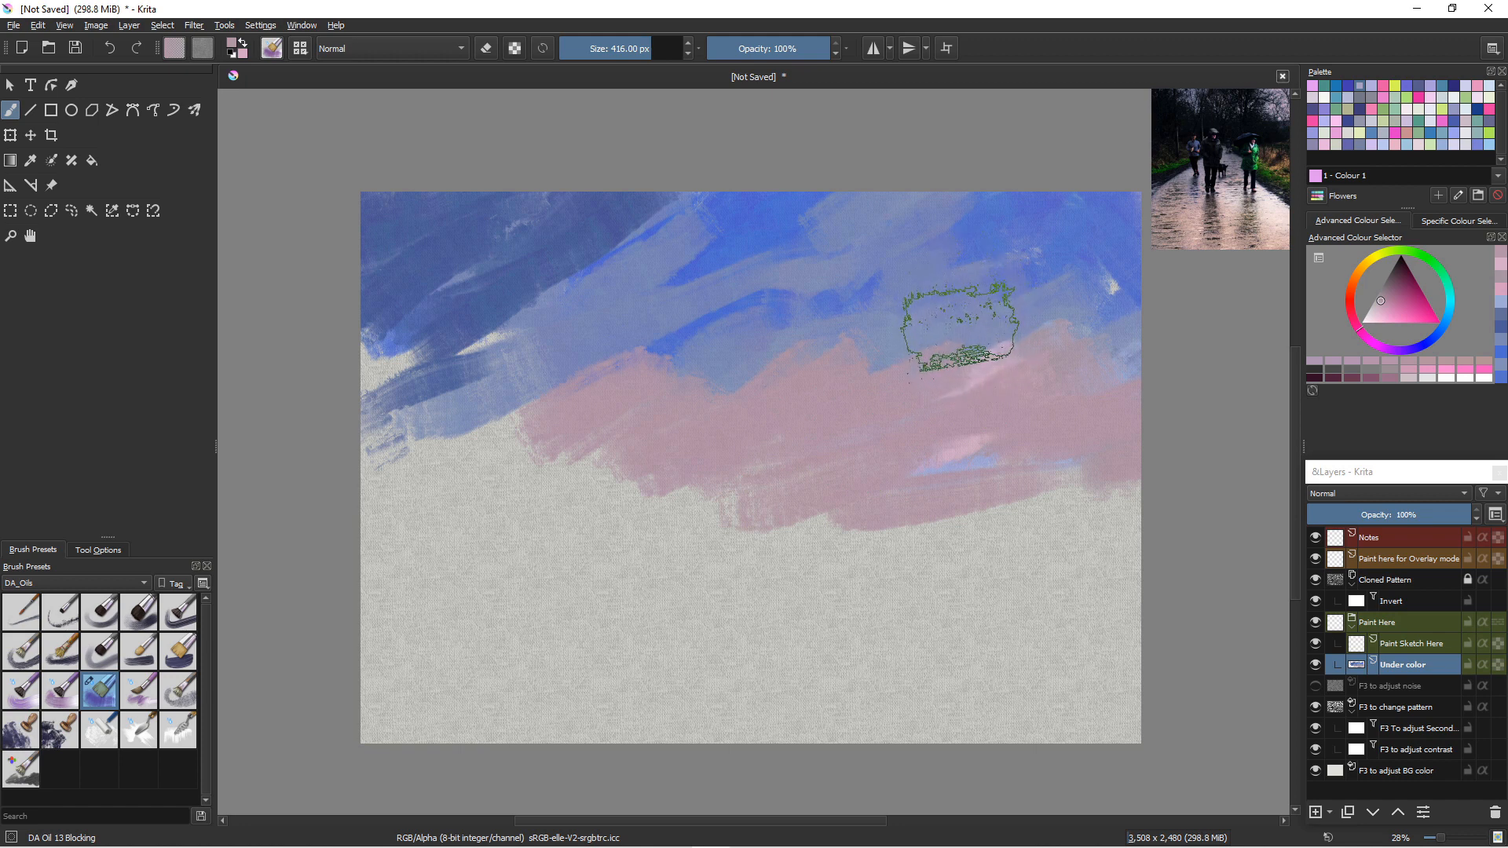
- Sample the grey-blue of the sky and blend it down over the upper edge of the pink band
{"action": "left_click", "coordinate": [973, 363], "text": "ctrl"}
{"action": "mouse_move", "coordinate": [974, 363]}
{"action": "left_mouse_down"}
{"action": "mouse_move", "coordinate": [1040, 333]}
{"action": "mouse_move", "coordinate": [1021, 369]}
{"action": "mouse_move", "coordinate": [1131, 345]}
{"action": "left_mouse_up"}
{"action": "mouse_move", "coordinate": [1004, 345]}
{"action": "left_mouse_down"}
{"action": "mouse_move", "coordinate": [878, 414]}
{"action": "mouse_move", "coordinate": [917, 352]}
{"action": "left_mouse_up"}
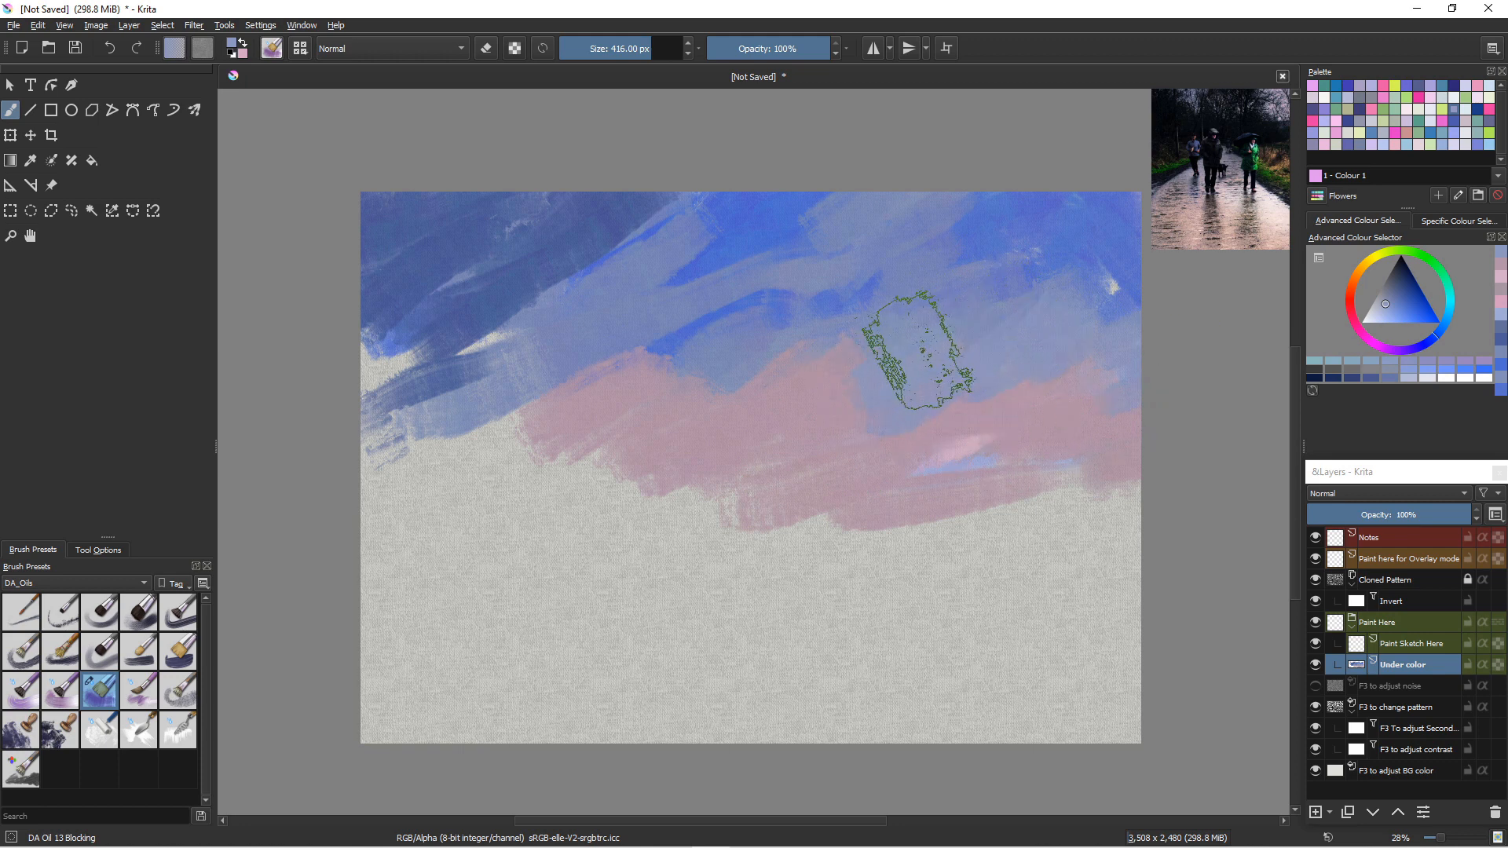
{"action": "left_click_drag", "start_coordinate": [777, 408], "coordinate": [794, 383]}
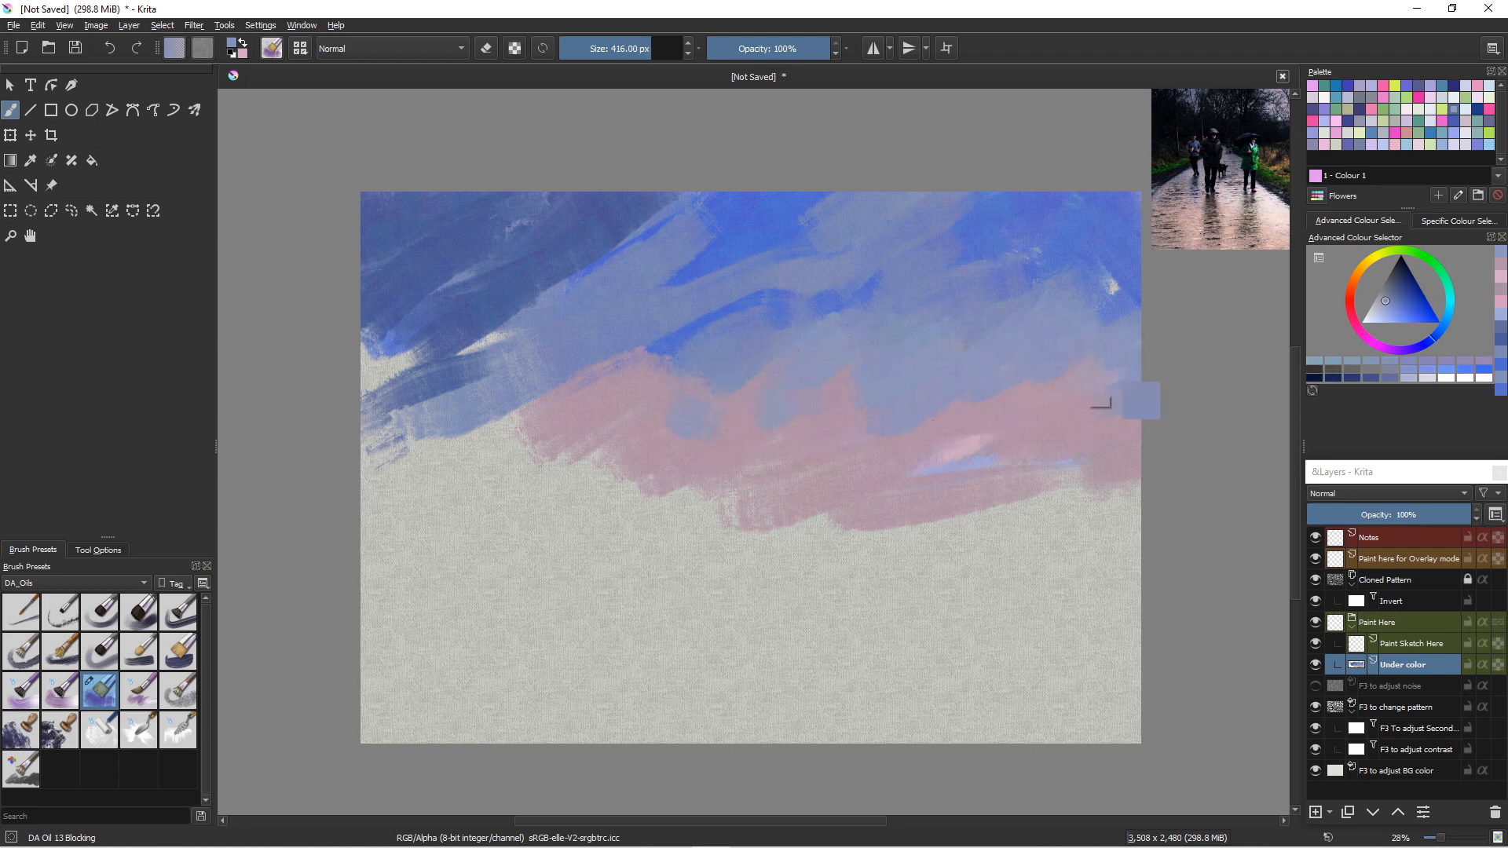
{"action": "mouse_move", "coordinate": [717, 399]}
{"action": "left_mouse_down"}
{"action": "mouse_move", "coordinate": [667, 396]}
{"action": "mouse_move", "coordinate": [672, 350]}
{"action": "mouse_move", "coordinate": [544, 410]}
{"action": "mouse_move", "coordinate": [561, 383]}
{"action": "left_mouse_up"}
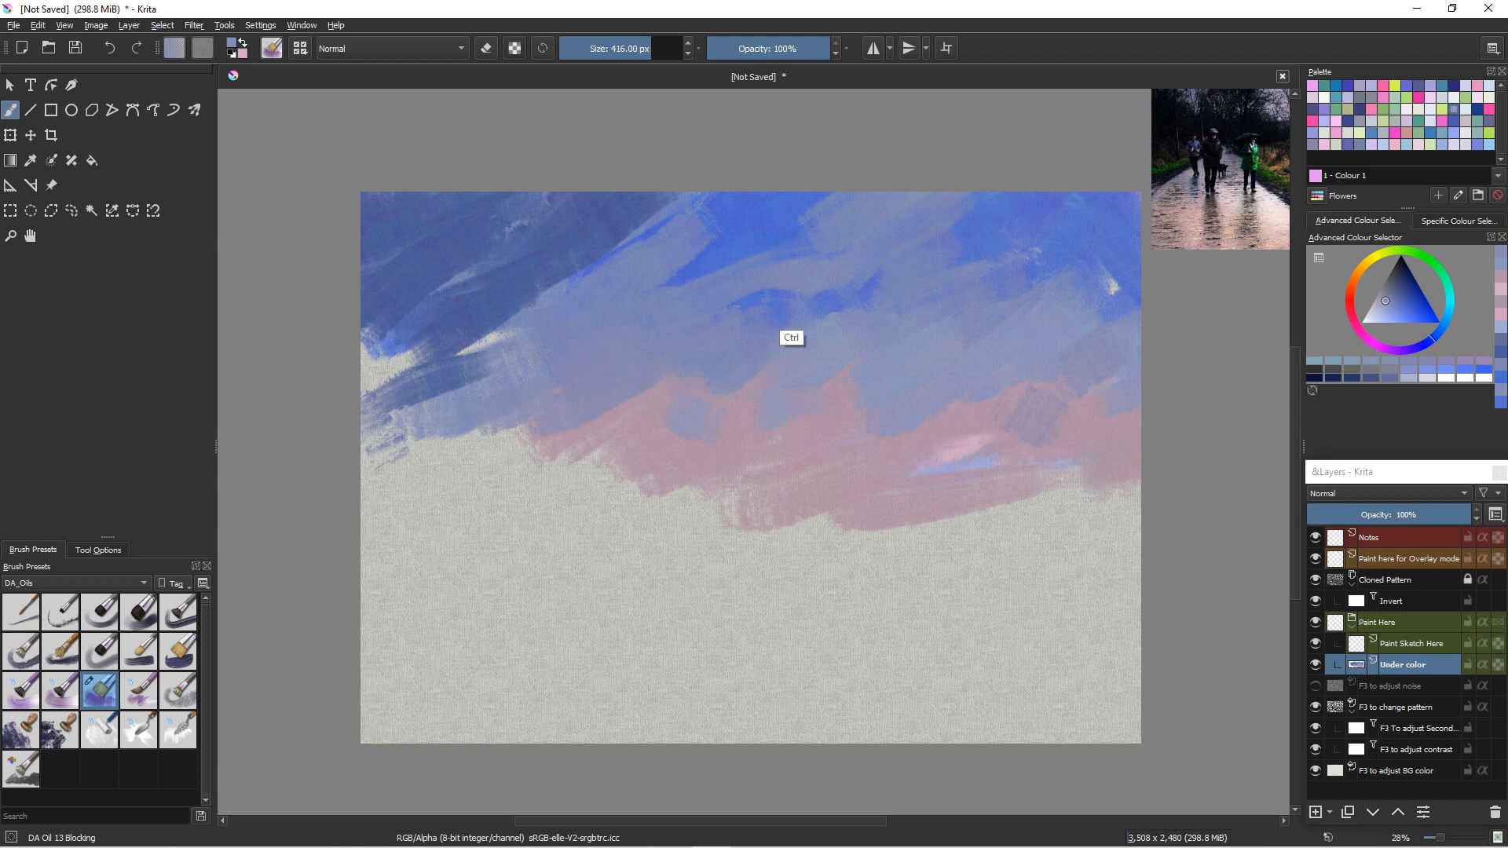
- Brighten the upper-left sky and right edge with a sampled blue, and touch up the pink band with its sampled pink
{"action": "left_click", "coordinate": [773, 305], "text": "ctrl"}
{"action": "left_click_drag", "start_coordinate": [718, 260], "coordinate": [591, 336]}
{"action": "mouse_move", "coordinate": [658, 223]}
{"action": "left_mouse_down"}
{"action": "mouse_move", "coordinate": [618, 231]}
{"action": "mouse_move", "coordinate": [470, 326]}
{"action": "left_mouse_up"}
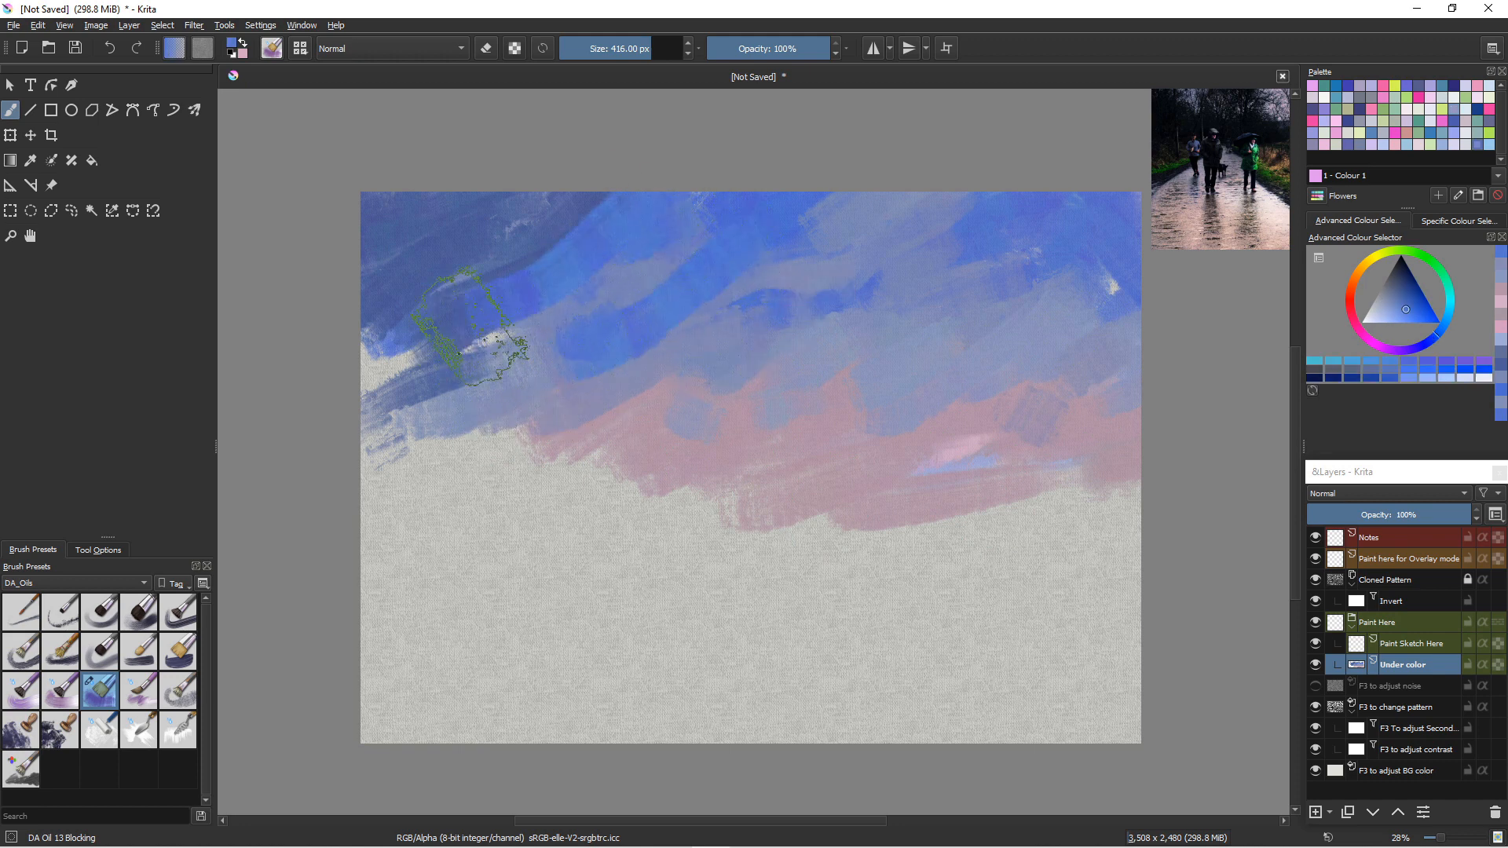
{"action": "mouse_move", "coordinate": [1144, 336]}
{"action": "left_mouse_down"}
{"action": "mouse_move", "coordinate": [1050, 440]}
{"action": "mouse_move", "coordinate": [972, 474]}
{"action": "left_mouse_up"}
{"action": "left_click", "coordinate": [937, 509], "text": "ctrl"}
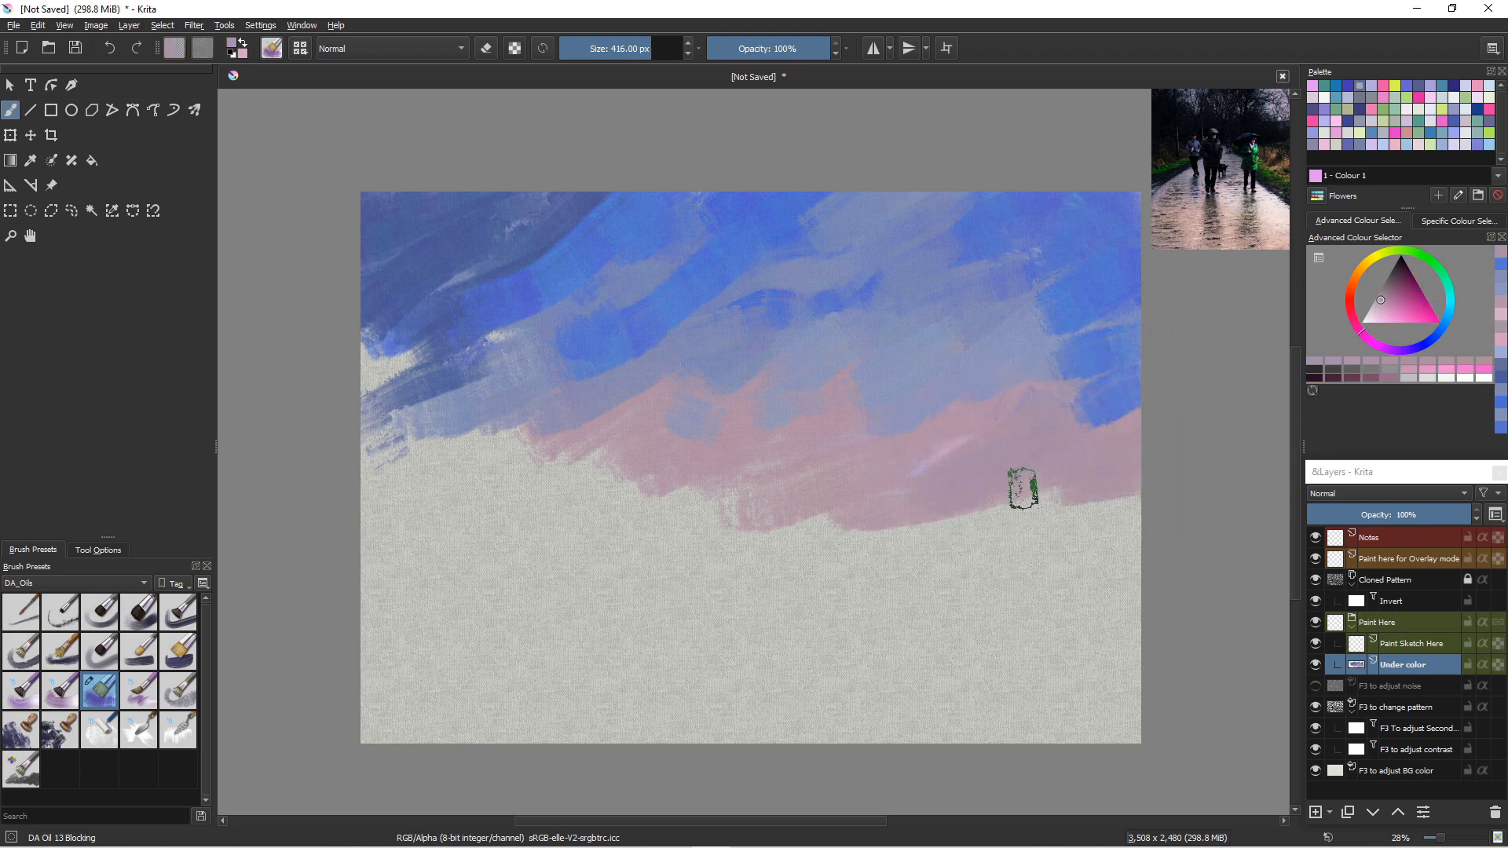
- Sample the dark grey-blue from the left sky and paint a horizontal horizon band beneath the pink area
{"action": "left_click", "coordinate": [470, 318], "text": "ctrl"}
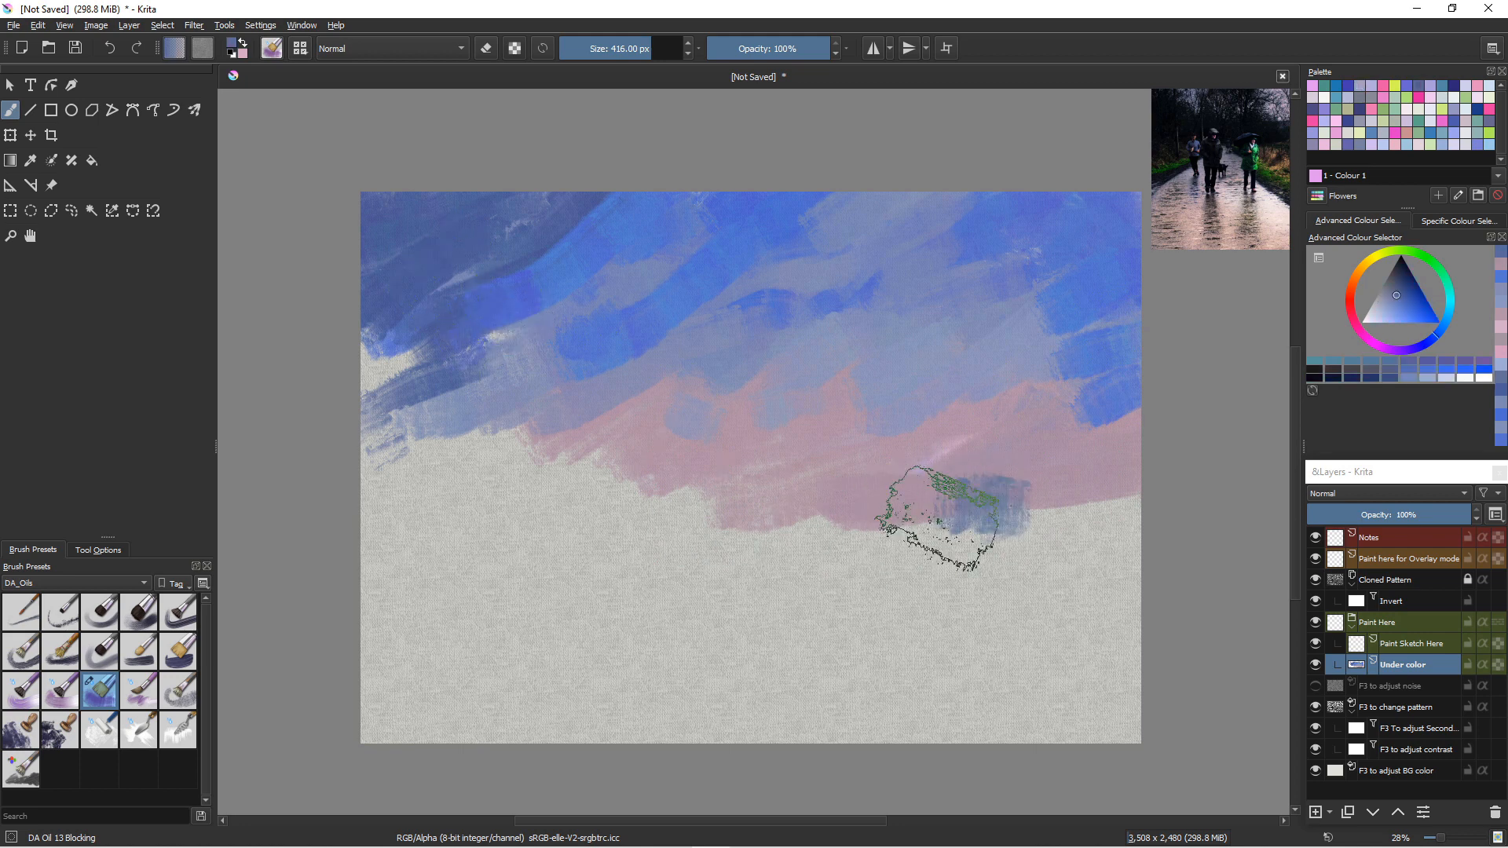
{"action": "mouse_move", "coordinate": [942, 505]}
{"action": "left_mouse_down"}
{"action": "mouse_move", "coordinate": [1145, 476]}
{"action": "mouse_move", "coordinate": [1152, 505]}
{"action": "mouse_move", "coordinate": [979, 501]}
{"action": "mouse_move", "coordinate": [1056, 480]}
{"action": "mouse_move", "coordinate": [1005, 468]}
{"action": "mouse_move", "coordinate": [957, 513]}
{"action": "mouse_move", "coordinate": [894, 520]}
{"action": "mouse_move", "coordinate": [864, 489]}
{"action": "mouse_move", "coordinate": [812, 506]}
{"action": "mouse_move", "coordinate": [808, 483]}
{"action": "mouse_move", "coordinate": [760, 531]}
{"action": "mouse_move", "coordinate": [791, 487]}
{"action": "mouse_move", "coordinate": [745, 512]}
{"action": "mouse_move", "coordinate": [727, 485]}
{"action": "mouse_move", "coordinate": [694, 512]}
{"action": "mouse_move", "coordinate": [668, 481]}
{"action": "left_mouse_up"}
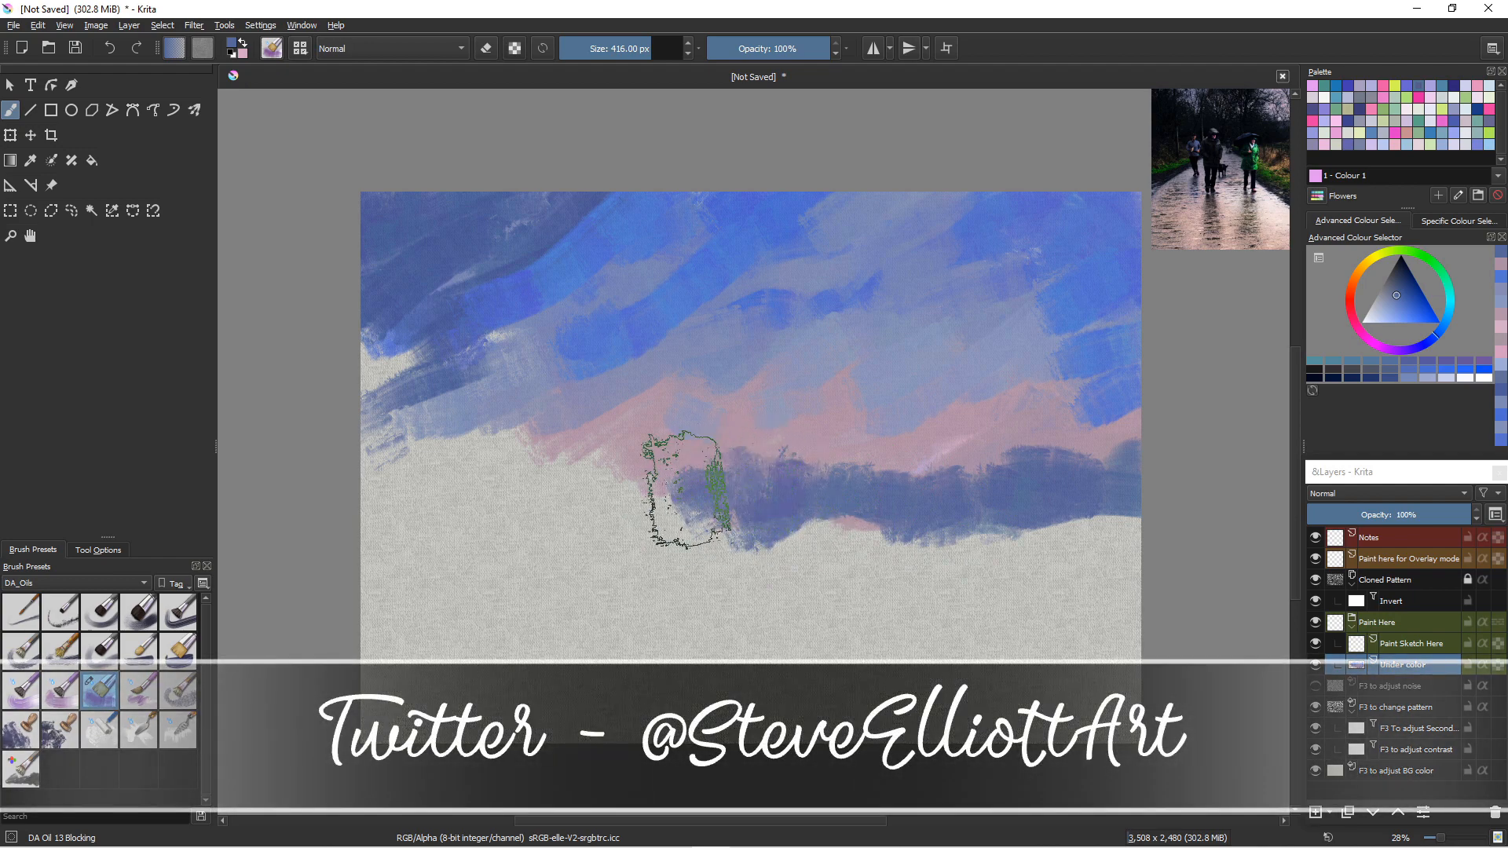
{"action": "left_click_drag", "start_coordinate": [695, 496], "coordinate": [731, 482]}
{"action": "mouse_move", "coordinate": [628, 487]}
{"action": "left_mouse_down"}
{"action": "mouse_move", "coordinate": [668, 482]}
{"action": "mouse_move", "coordinate": [628, 487]}
{"action": "mouse_move", "coordinate": [625, 503]}
{"action": "mouse_move", "coordinate": [760, 491]}
{"action": "left_mouse_up"}
- Pick a darker navy, reduce the brush to 215 px and darken the right part of the horizon band
{"action": "left_click", "coordinate": [1408, 286]}
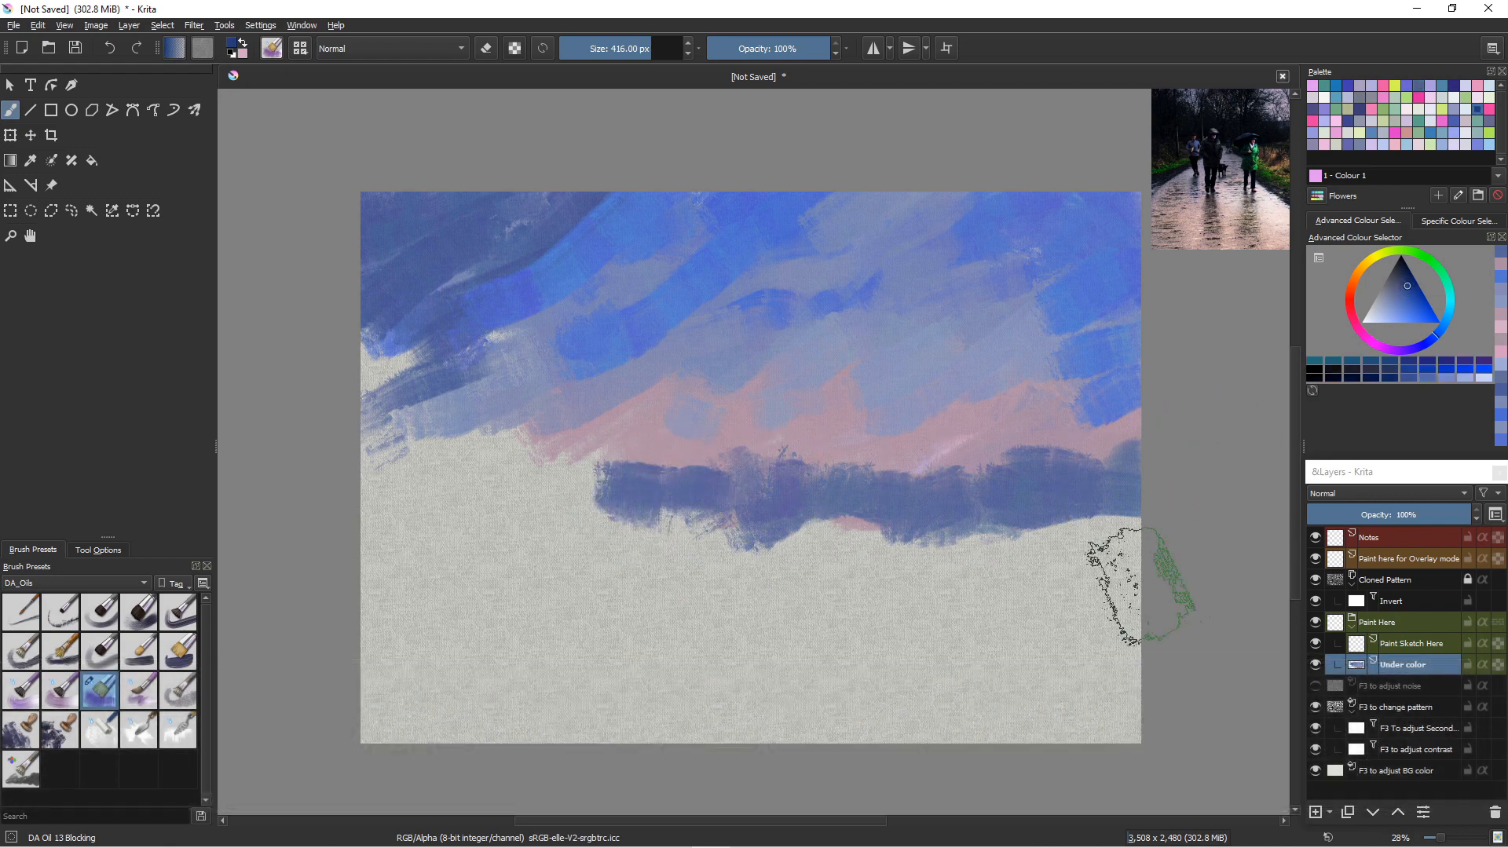
{"action": "key", "text": "bracketleft"}
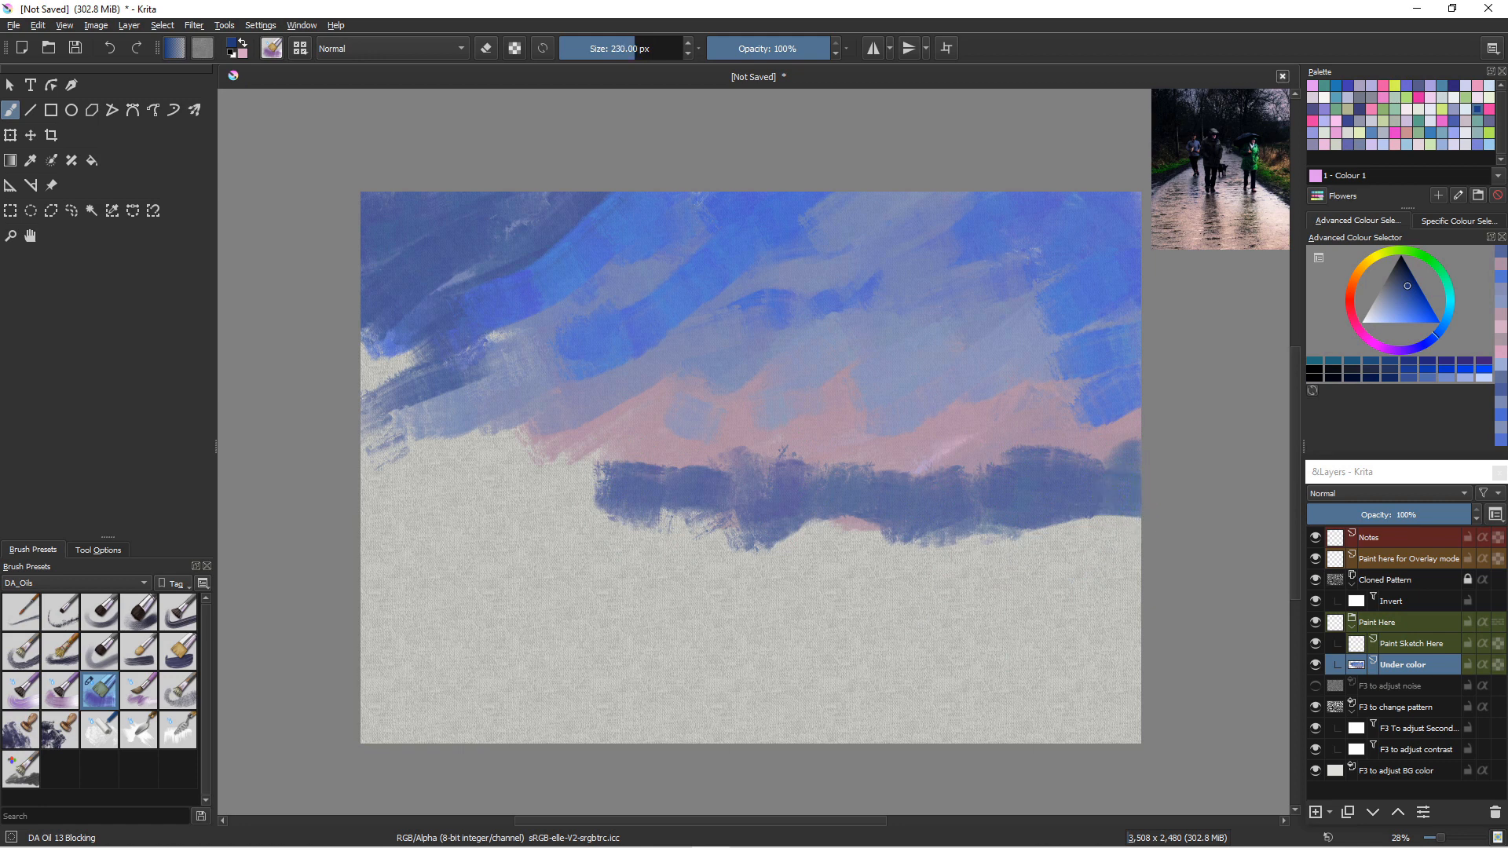
{"action": "left_click_drag", "start_coordinate": [1121, 521], "coordinate": [1138, 519]}
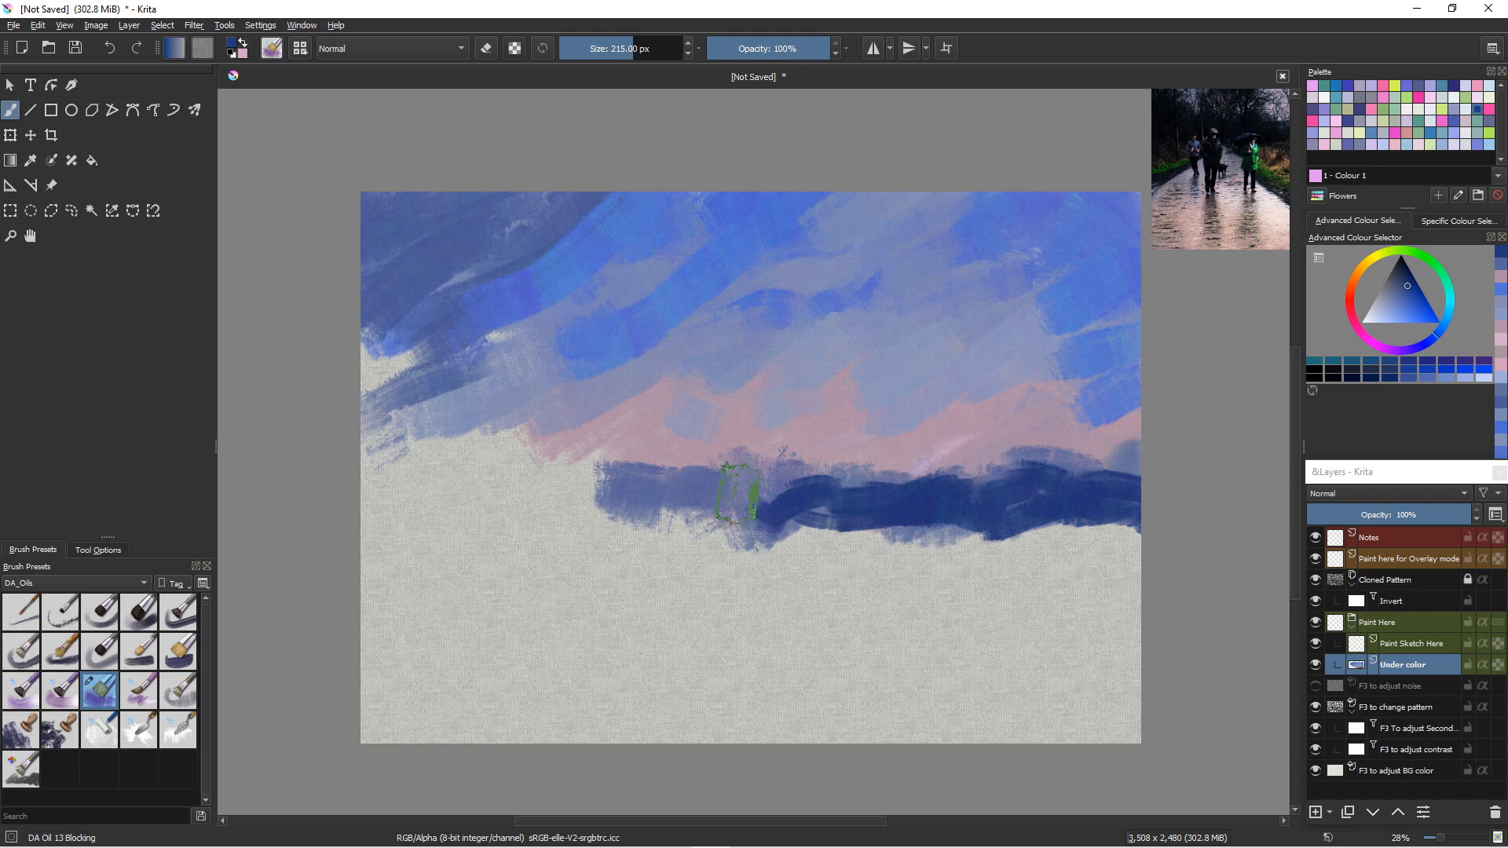
- Lighten parts of the horizon band with a sampled muted blue, and extend its dark base leftward with the sampled navy
{"action": "left_click", "coordinate": [739, 507], "text": "ctrl"}
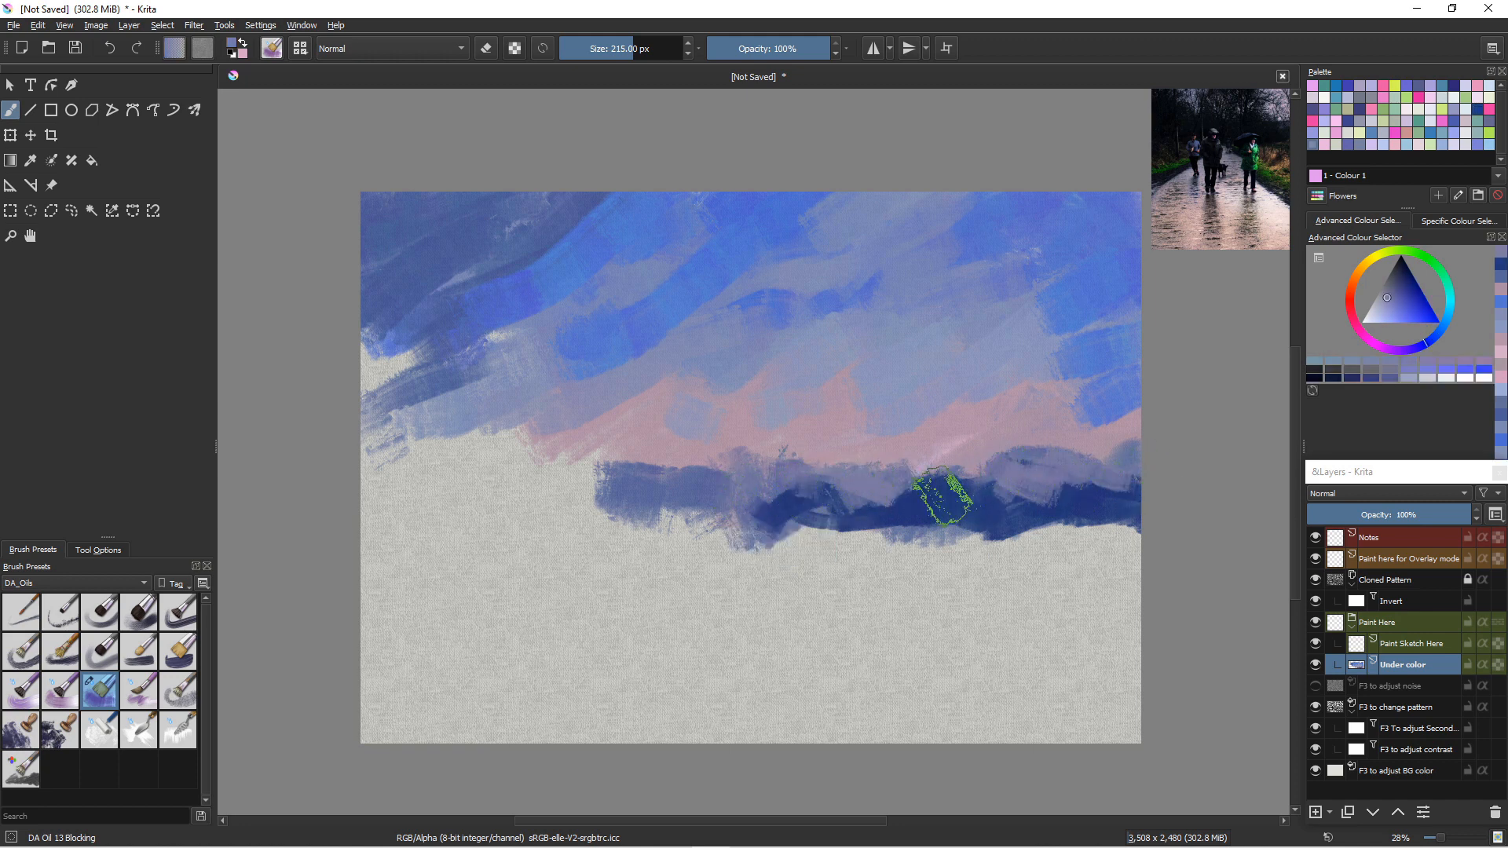
{"action": "left_click", "coordinate": [826, 515], "text": "ctrl"}
{"action": "mouse_move", "coordinate": [813, 503]}
{"action": "left_mouse_down"}
{"action": "mouse_move", "coordinate": [778, 499]}
{"action": "mouse_move", "coordinate": [776, 482]}
{"action": "mouse_move", "coordinate": [735, 497]}
{"action": "left_mouse_up"}
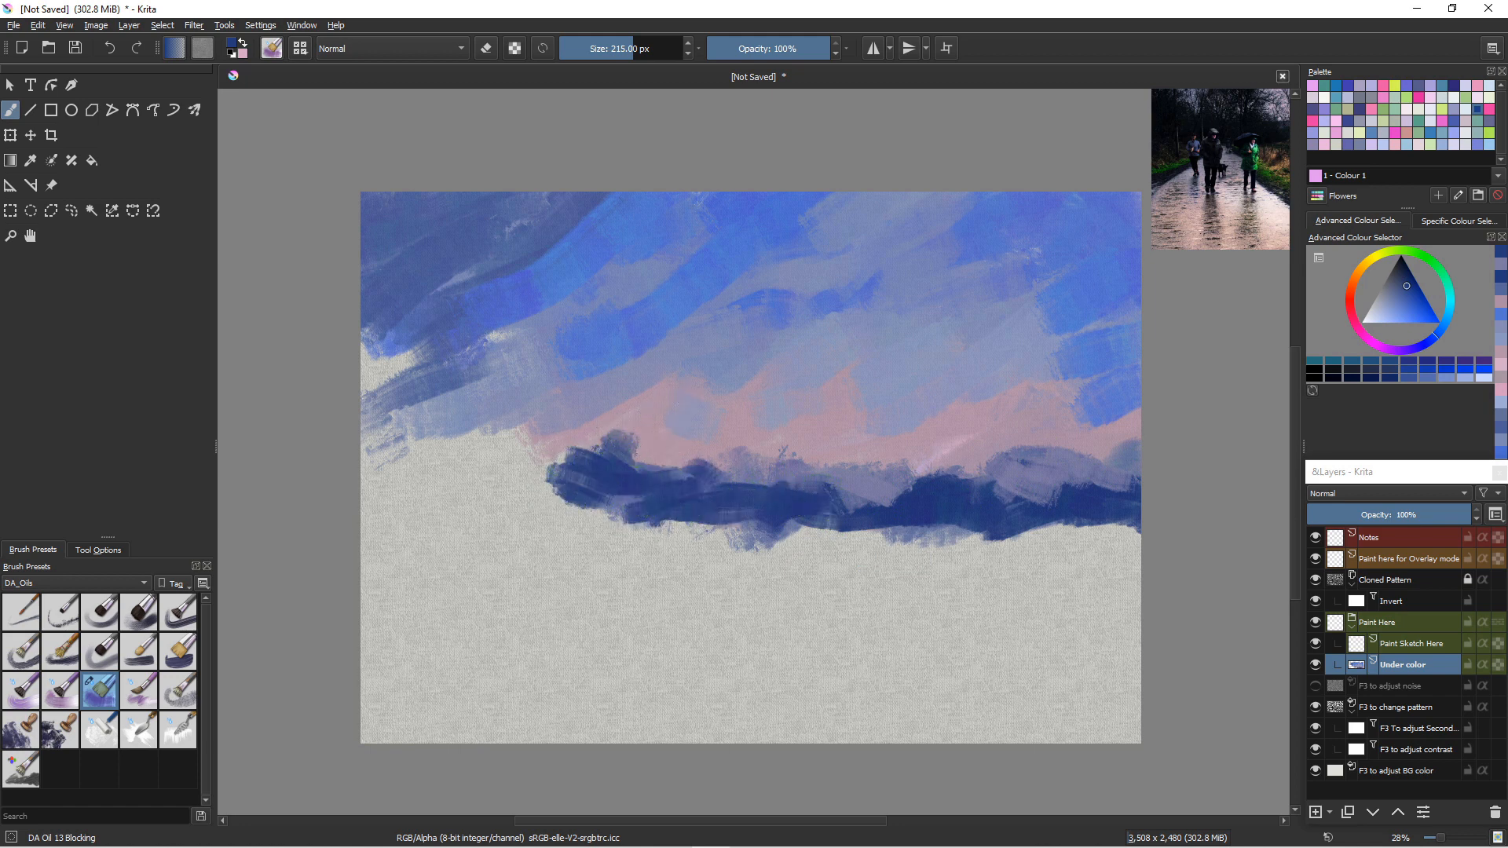
- Enlarge the brush to 416 px and paint tall navy tree masses rising from the left half of the horizon band
{"action": "key", "text": "bracketright"}
{"action": "key", "text": "bracketright"}
{"action": "key", "text": "bracketright"}
{"action": "key", "text": "bracketright"}
{"action": "key", "text": "bracketright"}
{"action": "key", "text": "bracketright"}
{"action": "key", "text": "bracketright"}
{"action": "key", "text": "bracketright"}
{"action": "key", "text": "bracketright"}
{"action": "key", "text": "bracketleft"}
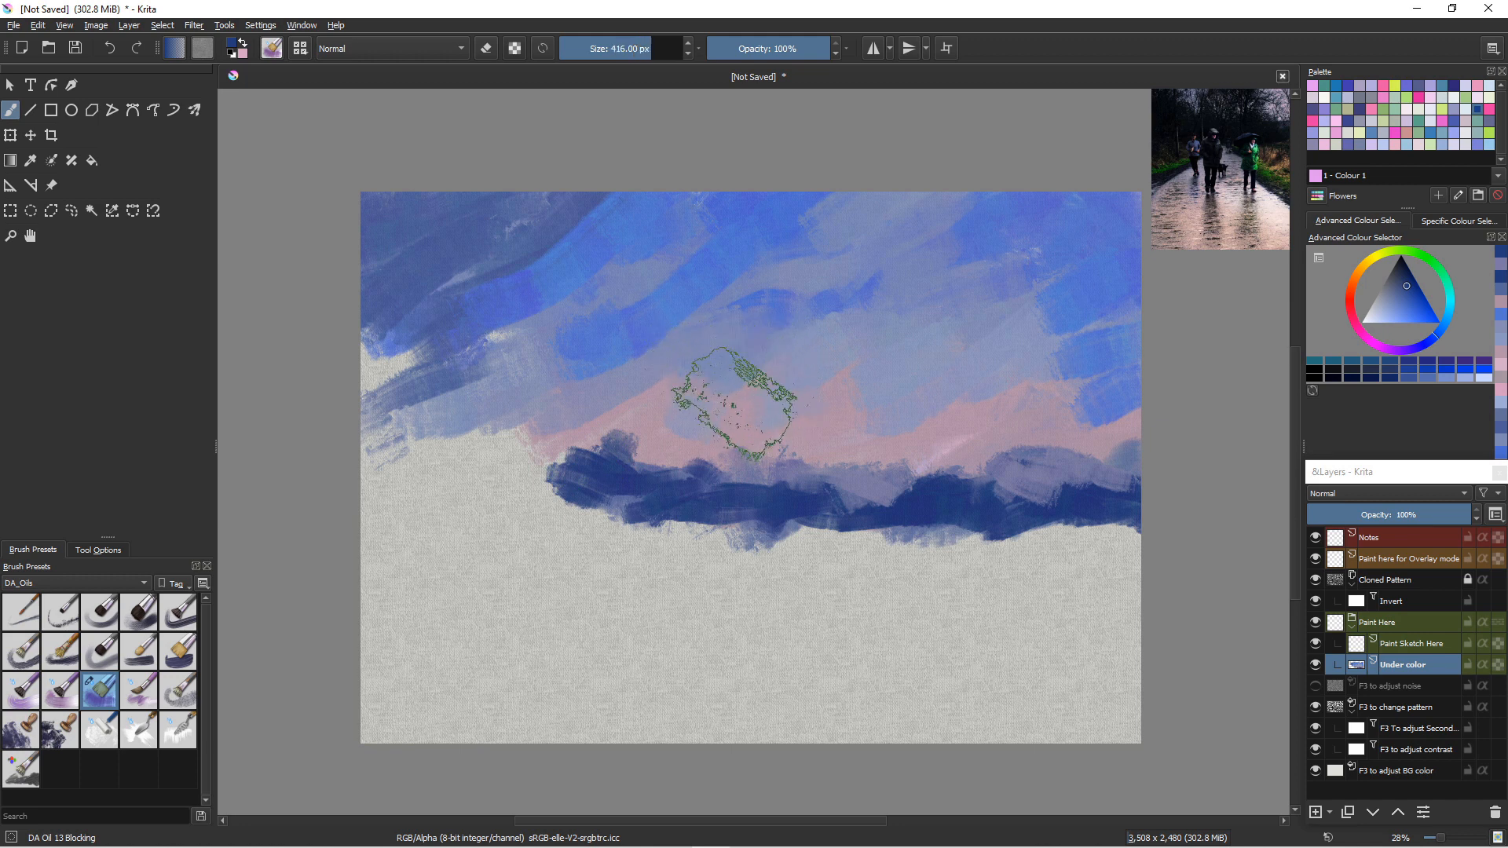
{"action": "mouse_move", "coordinate": [735, 375]}
{"action": "left_mouse_down"}
{"action": "mouse_move", "coordinate": [768, 469]}
{"action": "mouse_move", "coordinate": [712, 395]}
{"action": "mouse_move", "coordinate": [709, 458]}
{"action": "mouse_move", "coordinate": [680, 466]}
{"action": "mouse_move", "coordinate": [806, 497]}
{"action": "mouse_move", "coordinate": [787, 522]}
{"action": "left_mouse_up"}
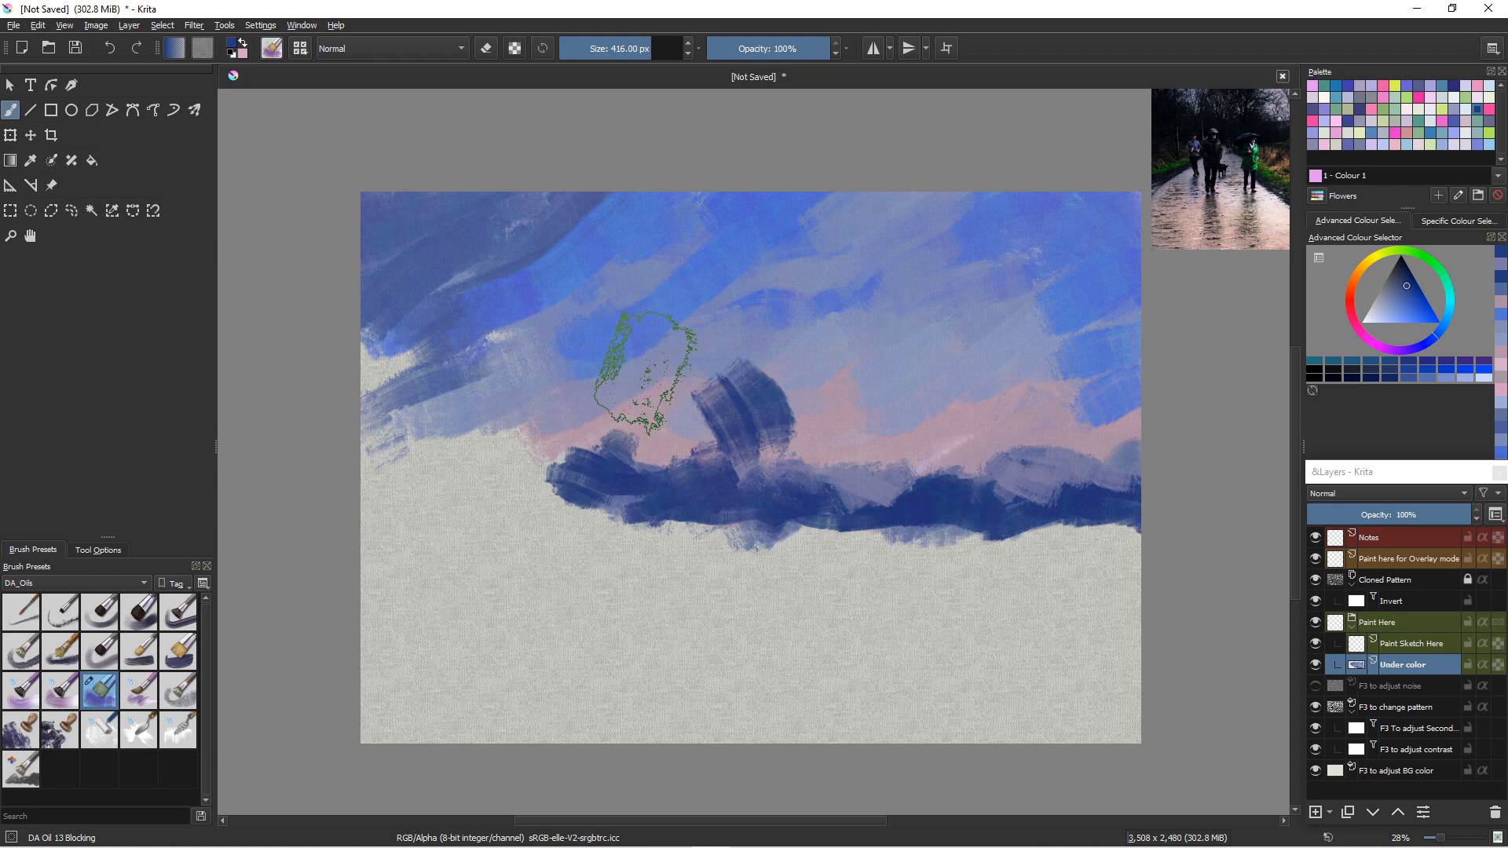
{"action": "mouse_move", "coordinate": [658, 346]}
{"action": "left_mouse_down"}
{"action": "mouse_move", "coordinate": [670, 422]}
{"action": "mouse_move", "coordinate": [615, 435]}
{"action": "left_mouse_up"}
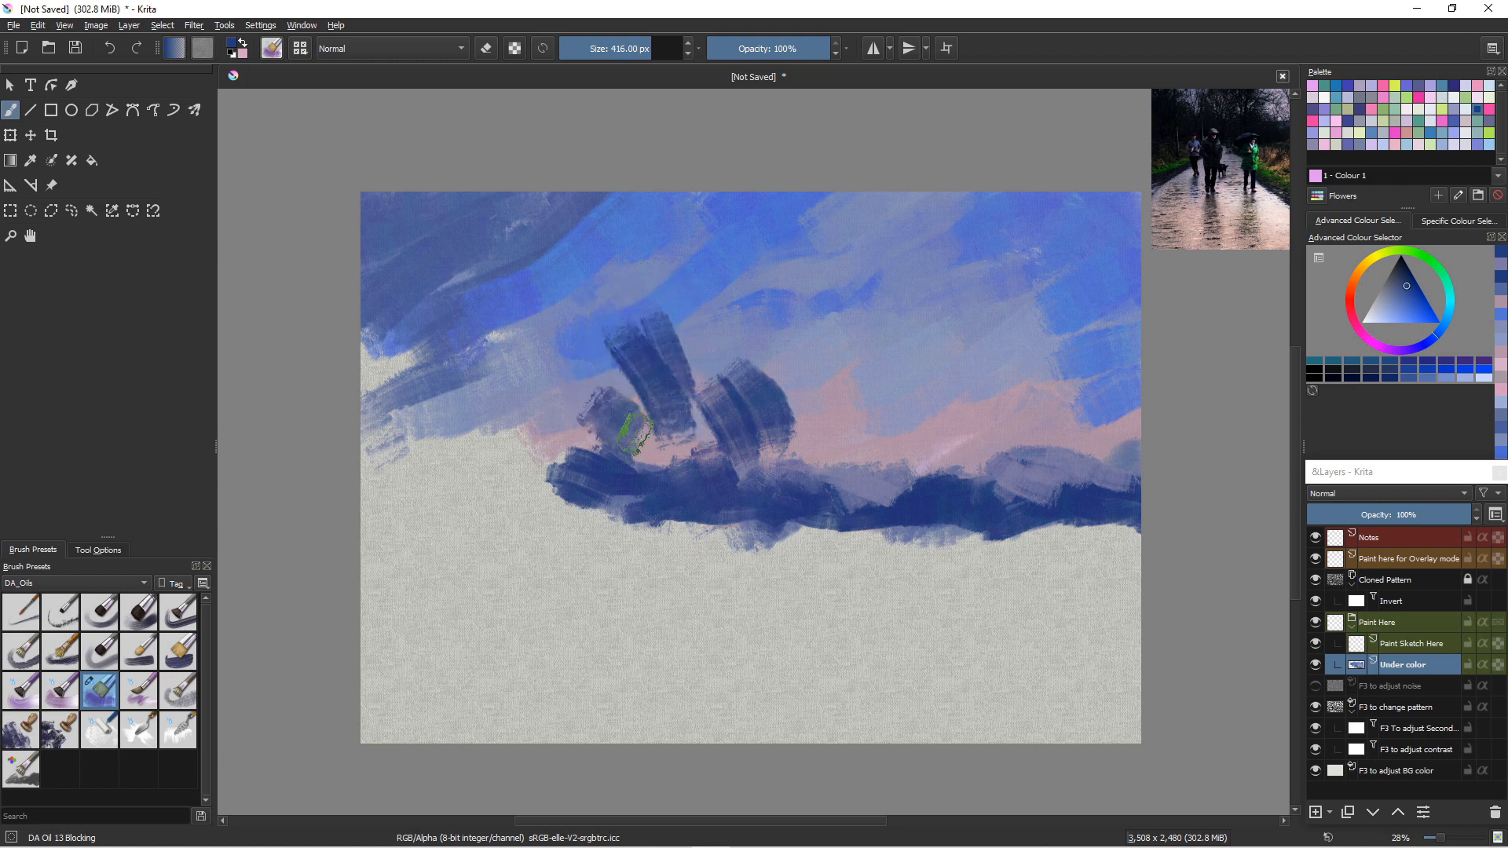
{"action": "left_click_drag", "start_coordinate": [675, 334], "coordinate": [674, 412]}
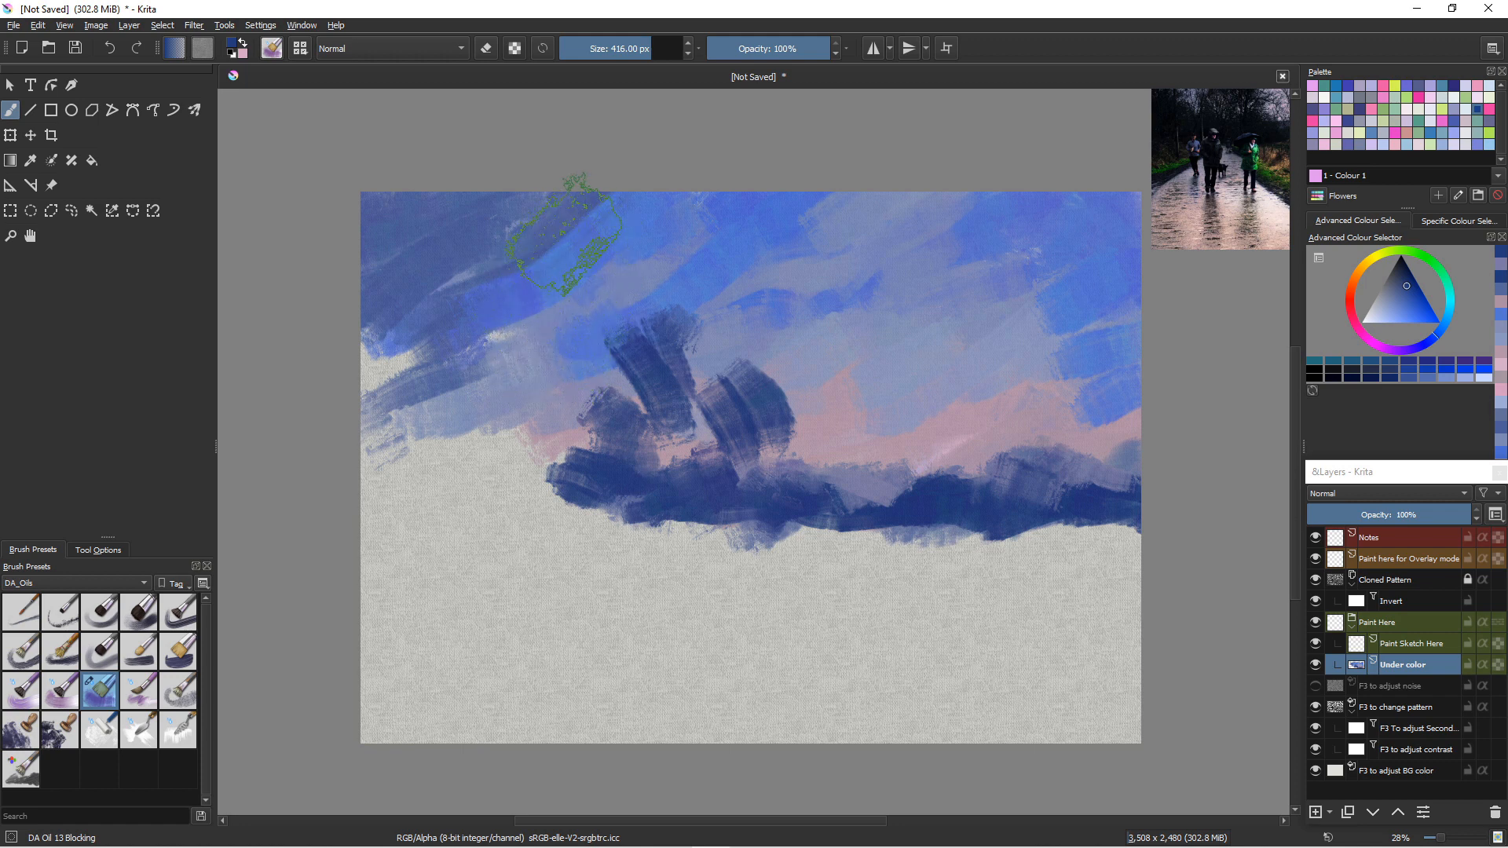
- Extend the navy tree mass up and across the left side, then block sampled grey-blue over the far-left area
{"action": "mouse_move", "coordinate": [565, 236]}
{"action": "left_mouse_down"}
{"action": "mouse_move", "coordinate": [604, 293]}
{"action": "mouse_move", "coordinate": [530, 247]}
{"action": "mouse_move", "coordinate": [542, 297]}
{"action": "mouse_move", "coordinate": [568, 368]}
{"action": "mouse_move", "coordinate": [573, 315]}
{"action": "mouse_move", "coordinate": [615, 378]}
{"action": "mouse_move", "coordinate": [592, 387]}
{"action": "mouse_move", "coordinate": [538, 334]}
{"action": "mouse_move", "coordinate": [515, 372]}
{"action": "mouse_move", "coordinate": [497, 294]}
{"action": "mouse_move", "coordinate": [546, 373]}
{"action": "mouse_move", "coordinate": [509, 358]}
{"action": "mouse_move", "coordinate": [582, 436]}
{"action": "mouse_move", "coordinate": [517, 418]}
{"action": "mouse_move", "coordinate": [553, 424]}
{"action": "mouse_move", "coordinate": [533, 383]}
{"action": "mouse_move", "coordinate": [507, 371]}
{"action": "mouse_move", "coordinate": [550, 447]}
{"action": "mouse_move", "coordinate": [510, 474]}
{"action": "mouse_move", "coordinate": [594, 503]}
{"action": "mouse_move", "coordinate": [624, 485]}
{"action": "mouse_move", "coordinate": [585, 522]}
{"action": "mouse_move", "coordinate": [589, 491]}
{"action": "mouse_move", "coordinate": [534, 479]}
{"action": "left_mouse_up"}
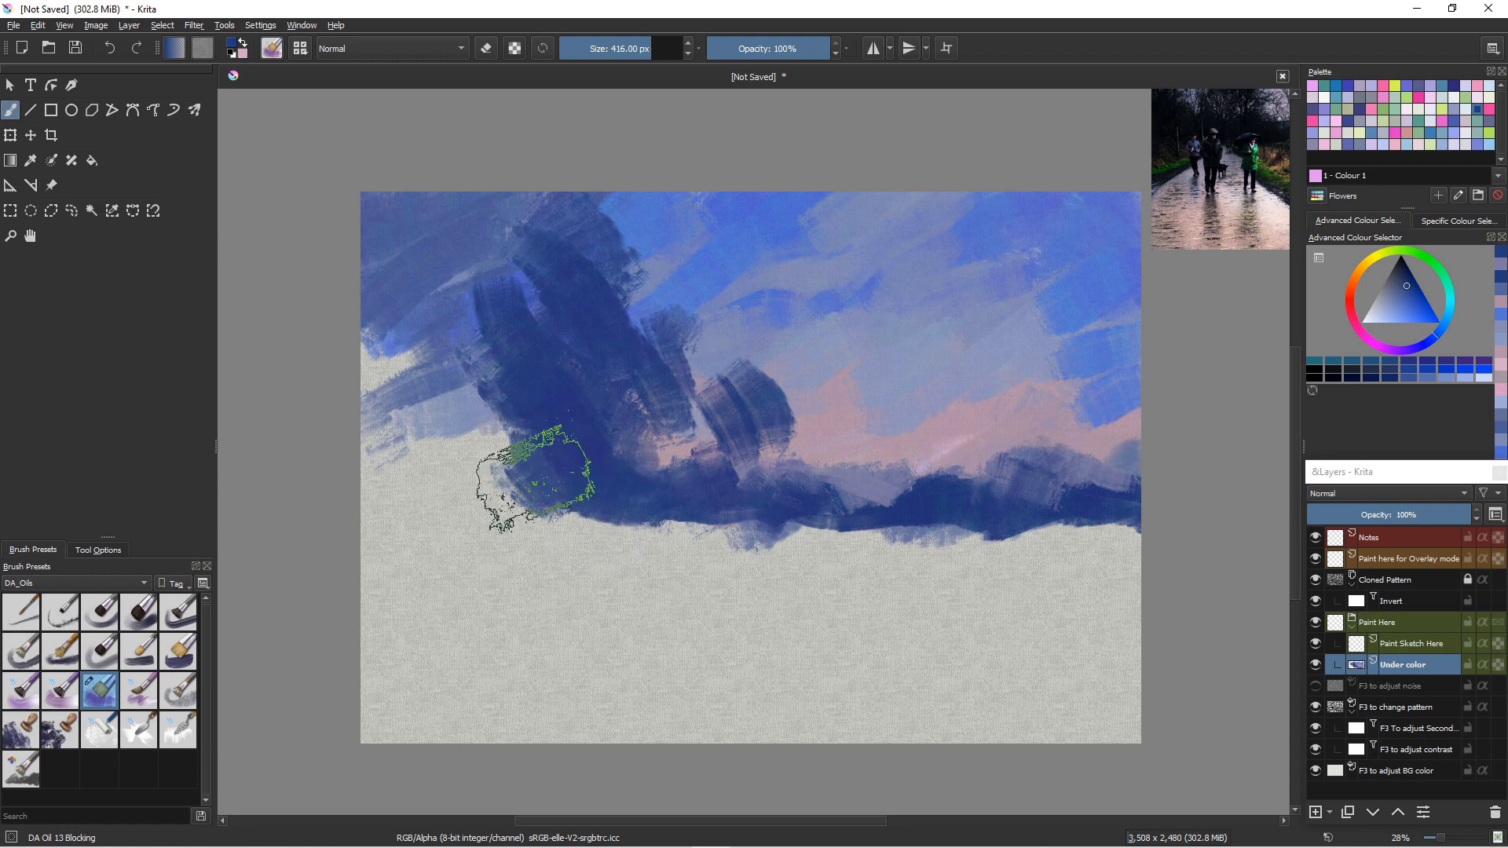
{"action": "mouse_move", "coordinate": [370, 168]}
{"action": "left_mouse_down"}
{"action": "mouse_move", "coordinate": [369, 306]}
{"action": "mouse_move", "coordinate": [424, 404]}
{"action": "left_mouse_up"}
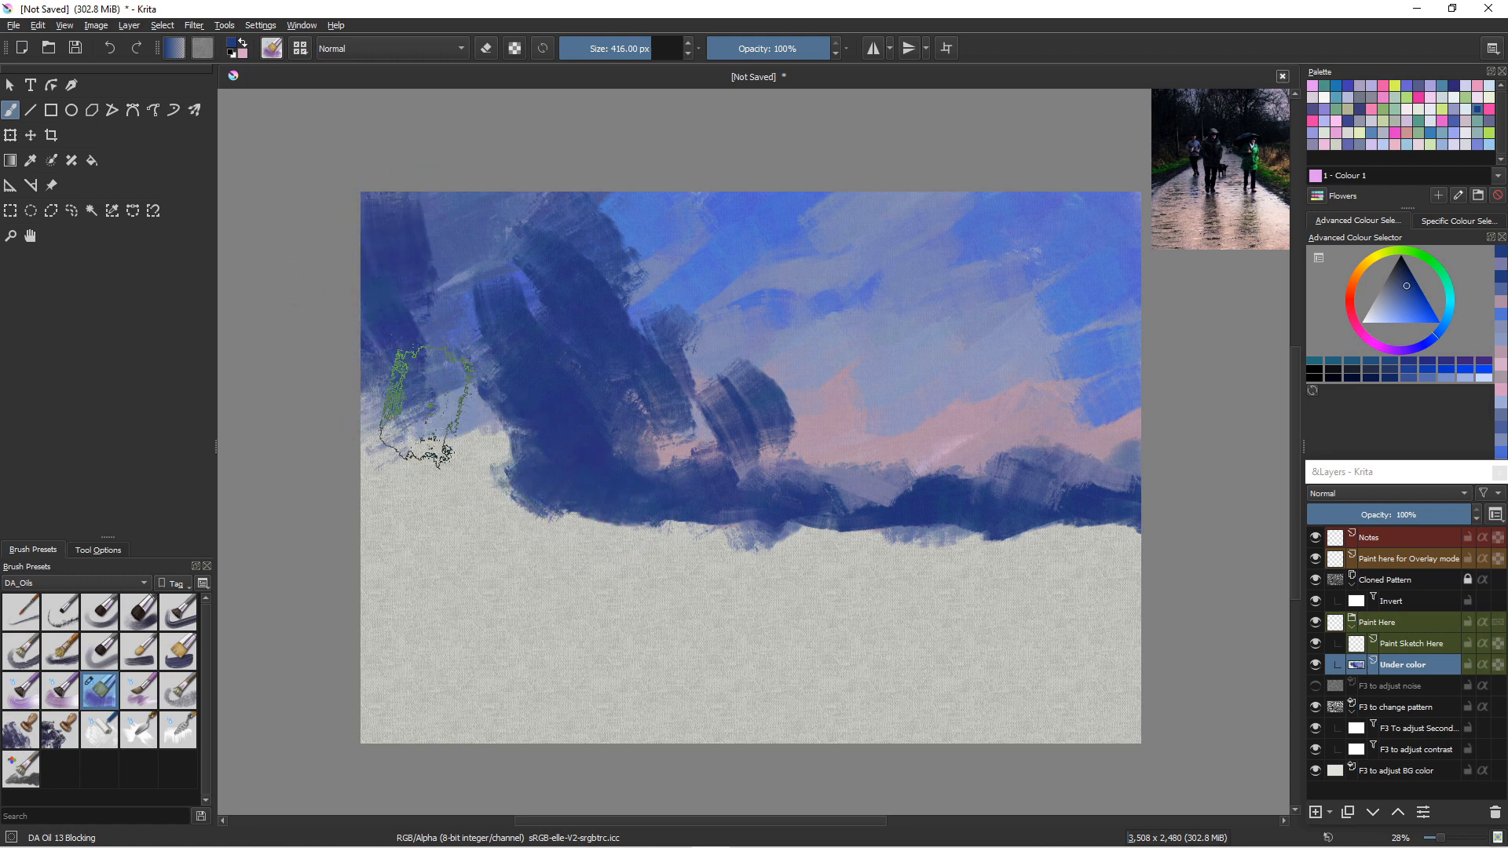
{"action": "left_click", "coordinate": [449, 256], "text": "ctrl"}
{"action": "mouse_move", "coordinate": [420, 236]}
{"action": "left_mouse_down"}
{"action": "mouse_move", "coordinate": [376, 189]}
{"action": "mouse_move", "coordinate": [366, 262]}
{"action": "mouse_move", "coordinate": [300, 208]}
{"action": "mouse_move", "coordinate": [404, 421]}
{"action": "mouse_move", "coordinate": [347, 411]}
{"action": "mouse_move", "coordinate": [471, 459]}
{"action": "left_mouse_up"}
- Sample the dark navy from the horizon band and fill the left trees down to the canvas's lower-left edge
{"action": "left_click", "coordinate": [927, 499], "text": "ctrl"}
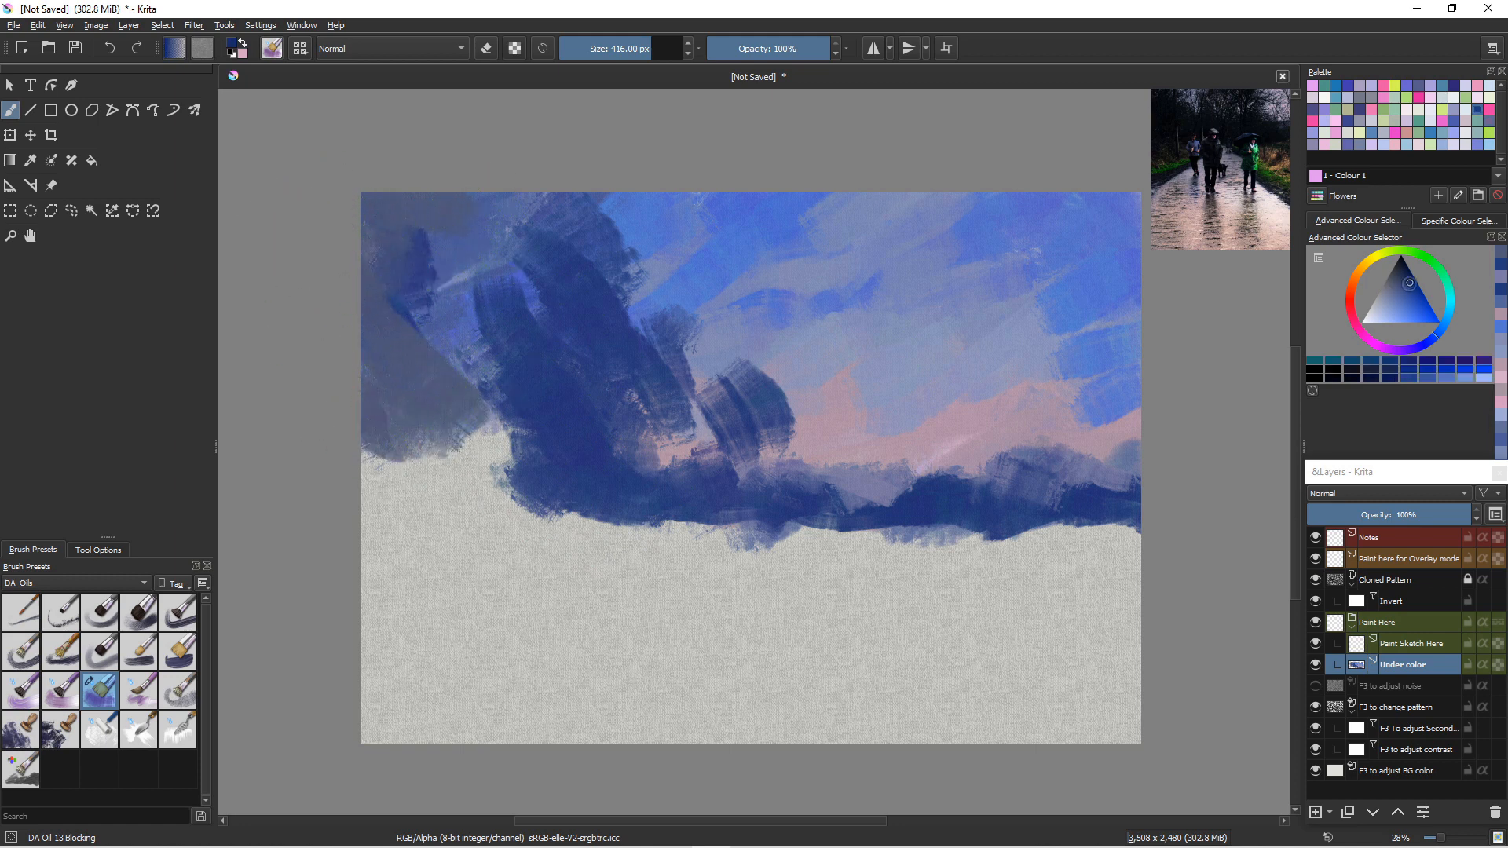
{"action": "mouse_move", "coordinate": [364, 278]}
{"action": "left_mouse_down"}
{"action": "mouse_move", "coordinate": [425, 402]}
{"action": "mouse_move", "coordinate": [336, 330]}
{"action": "mouse_move", "coordinate": [408, 448]}
{"action": "mouse_move", "coordinate": [412, 145]}
{"action": "mouse_move", "coordinate": [426, 232]}
{"action": "mouse_move", "coordinate": [486, 222]}
{"action": "mouse_move", "coordinate": [465, 196]}
{"action": "mouse_move", "coordinate": [369, 208]}
{"action": "left_mouse_up"}
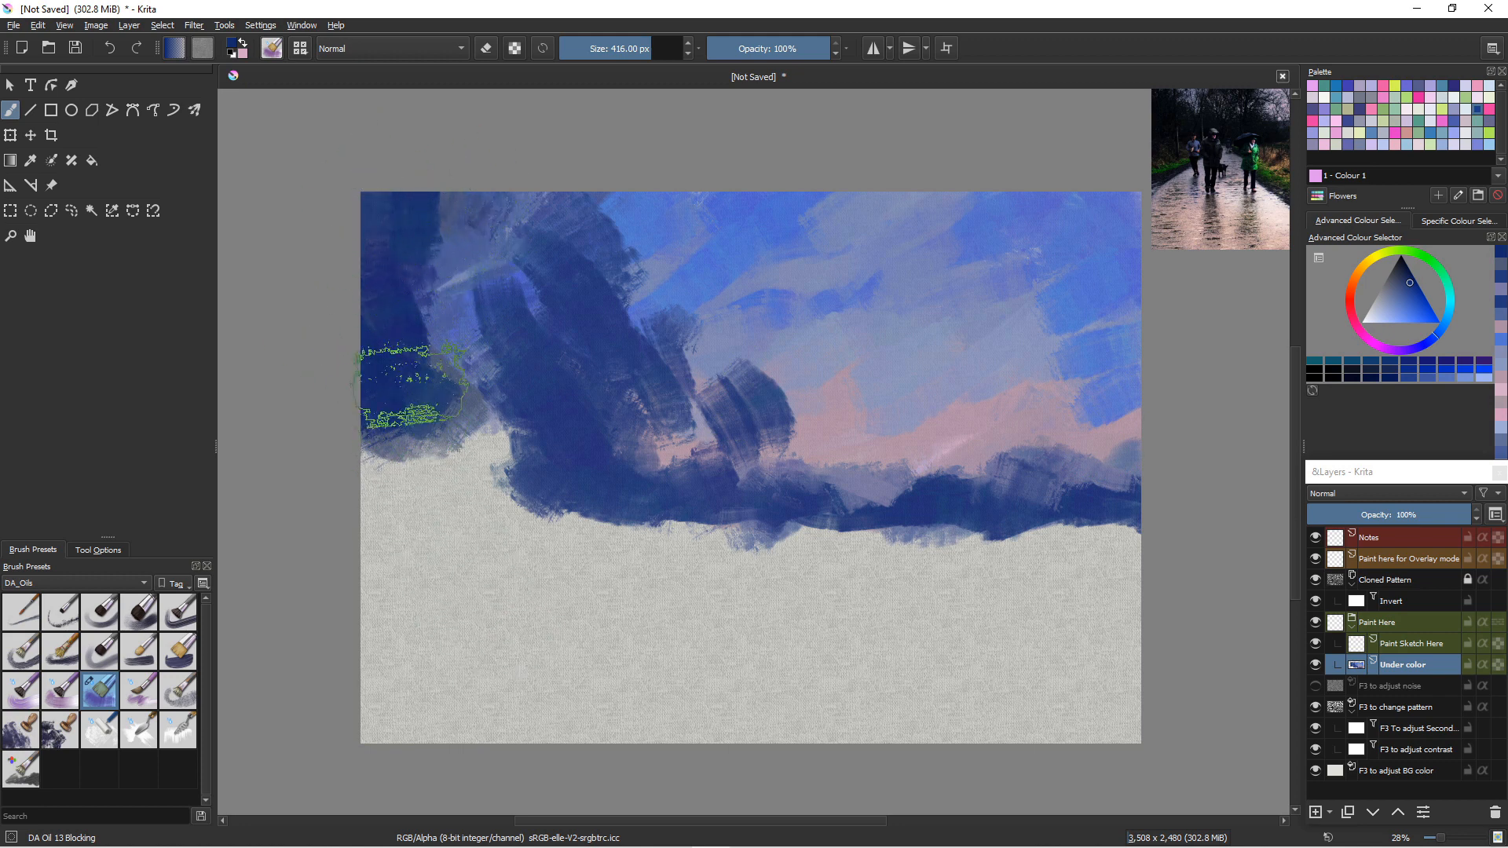
{"action": "mouse_move", "coordinate": [398, 387]}
{"action": "left_mouse_down"}
{"action": "mouse_move", "coordinate": [370, 437]}
{"action": "mouse_move", "coordinate": [404, 461]}
{"action": "mouse_move", "coordinate": [346, 467]}
{"action": "mouse_move", "coordinate": [394, 488]}
{"action": "mouse_move", "coordinate": [438, 421]}
{"action": "mouse_move", "coordinate": [542, 412]}
{"action": "left_mouse_up"}
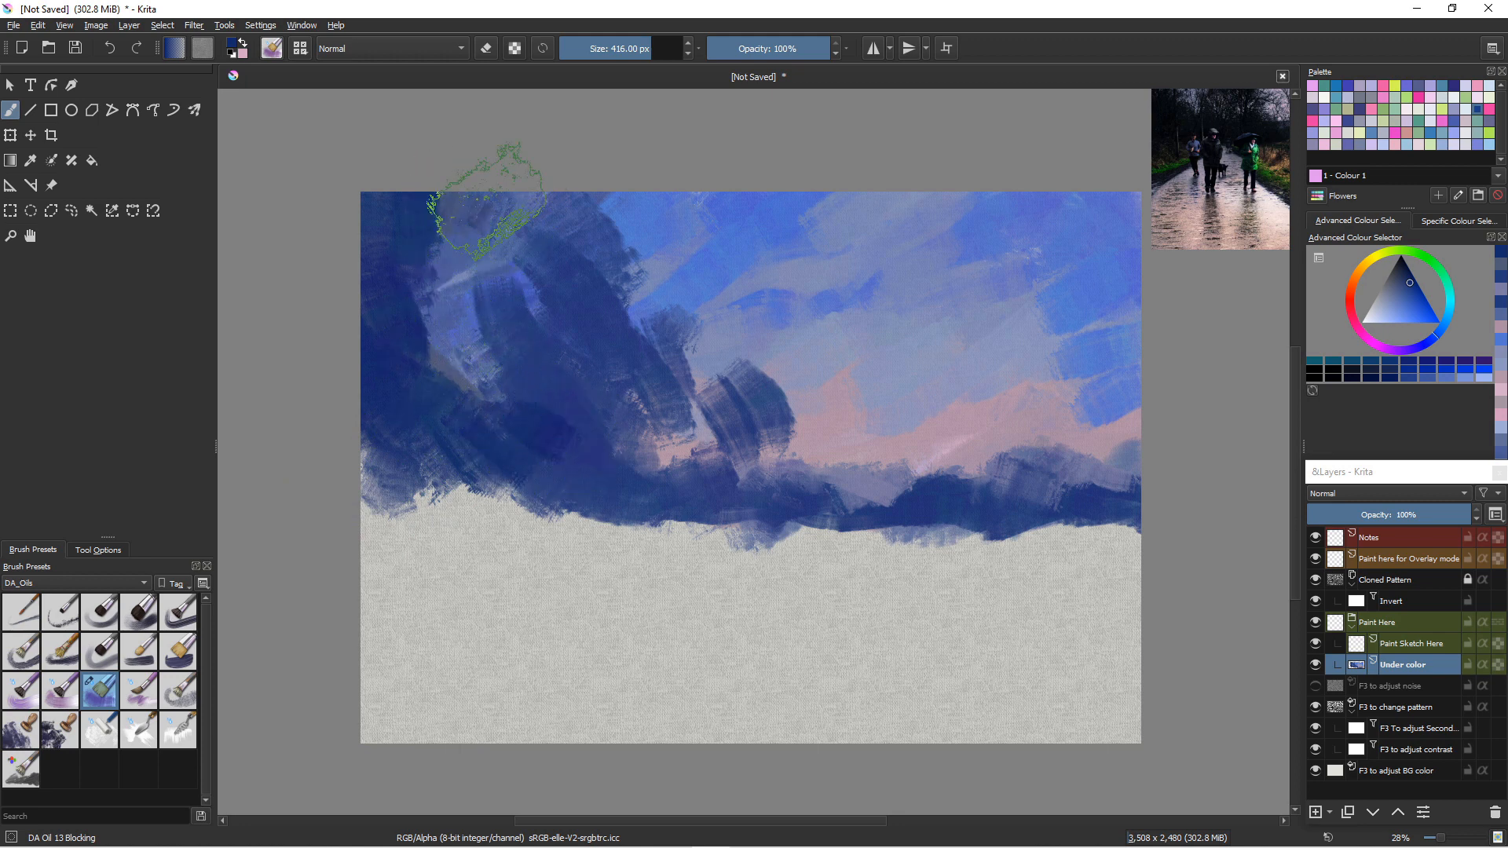
{"action": "mouse_move", "coordinate": [506, 479]}
{"action": "left_mouse_down"}
{"action": "mouse_move", "coordinate": [320, 534]}
{"action": "mouse_move", "coordinate": [346, 498]}
{"action": "mouse_move", "coordinate": [466, 540]}
{"action": "mouse_move", "coordinate": [397, 555]}
{"action": "mouse_move", "coordinate": [482, 555]}
{"action": "left_mouse_up"}
{"action": "mouse_move", "coordinate": [785, 502]}
{"action": "left_mouse_down"}
{"action": "mouse_move", "coordinate": [882, 444]}
{"action": "mouse_move", "coordinate": [976, 511]}
{"action": "mouse_move", "coordinate": [1127, 558]}
{"action": "left_mouse_up"}
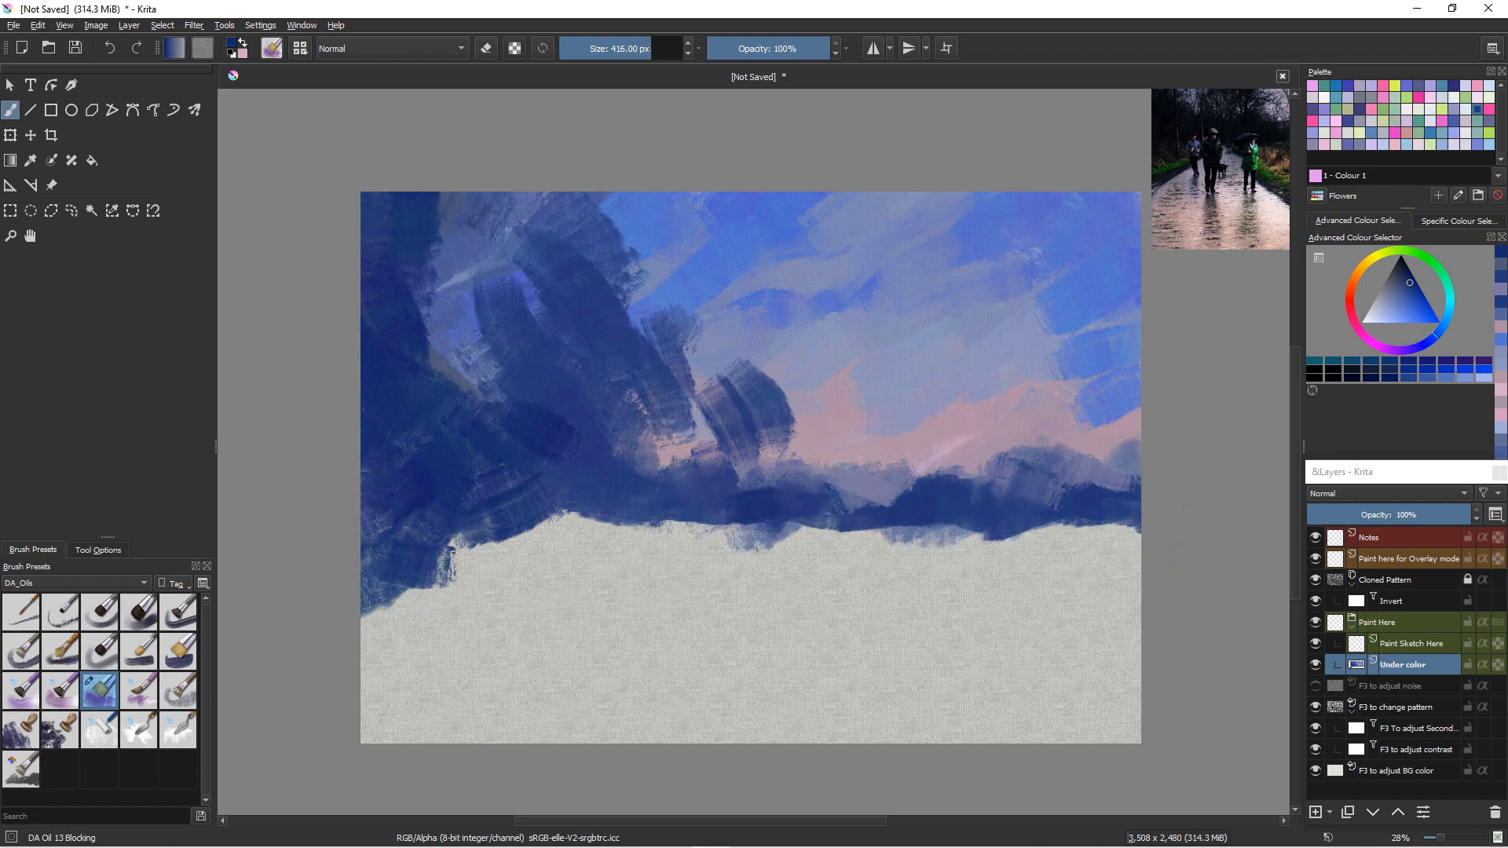
- Pick a pale grey-blue and, with a much smaller brush, paint a thin strip beneath the right half of the horizon band
{"action": "left_click", "coordinate": [1376, 303]}
{"action": "key", "text": "["}
{"action": "key", "text": "["}
{"action": "key", "text": "["}
{"action": "key", "text": "["}
{"action": "key", "text": "["}
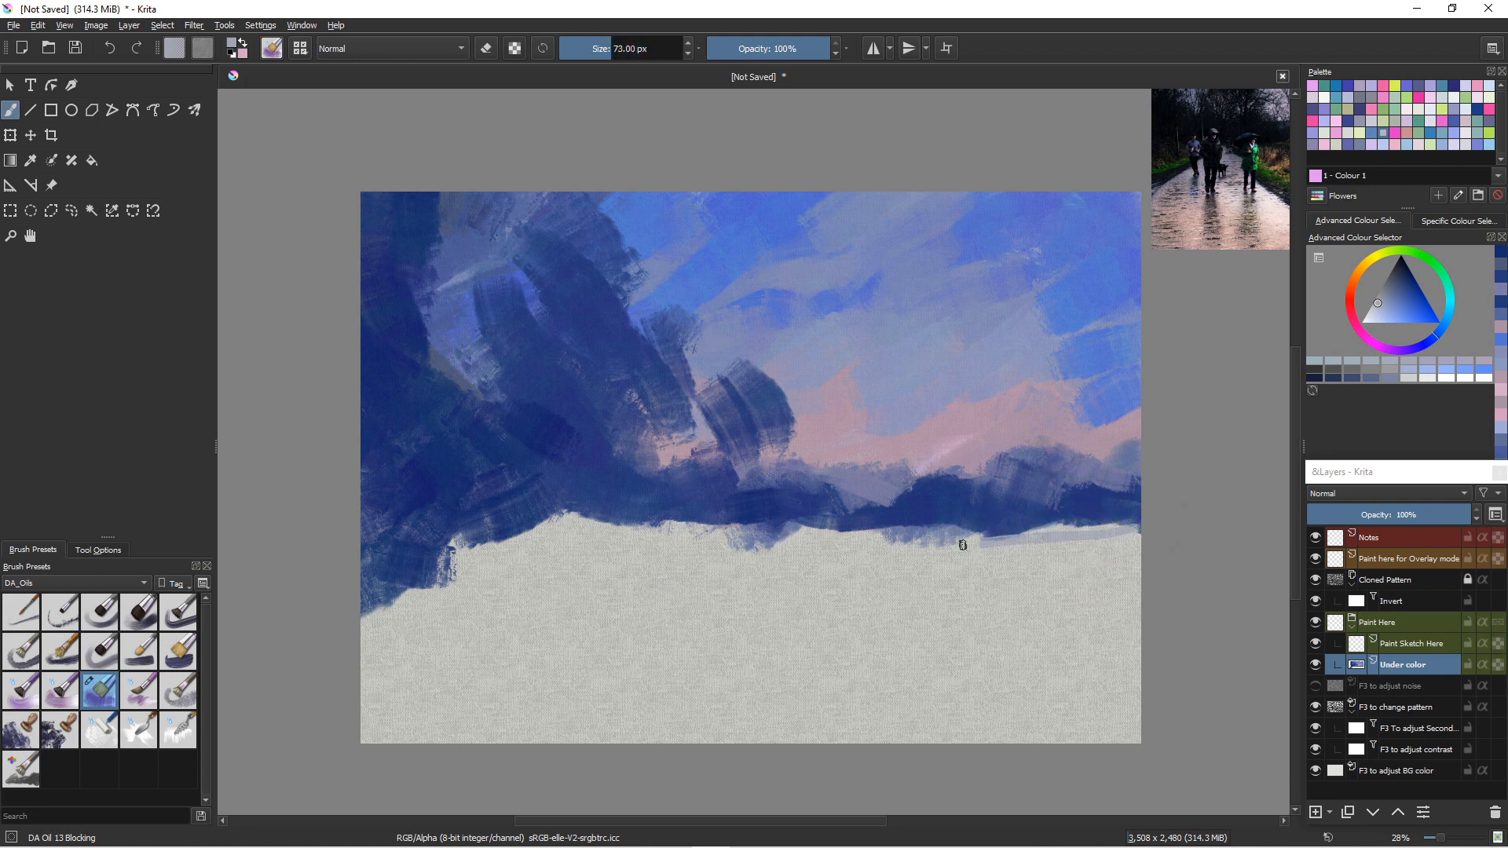
{"action": "left_click_drag", "start_coordinate": [962, 544], "coordinate": [864, 542]}
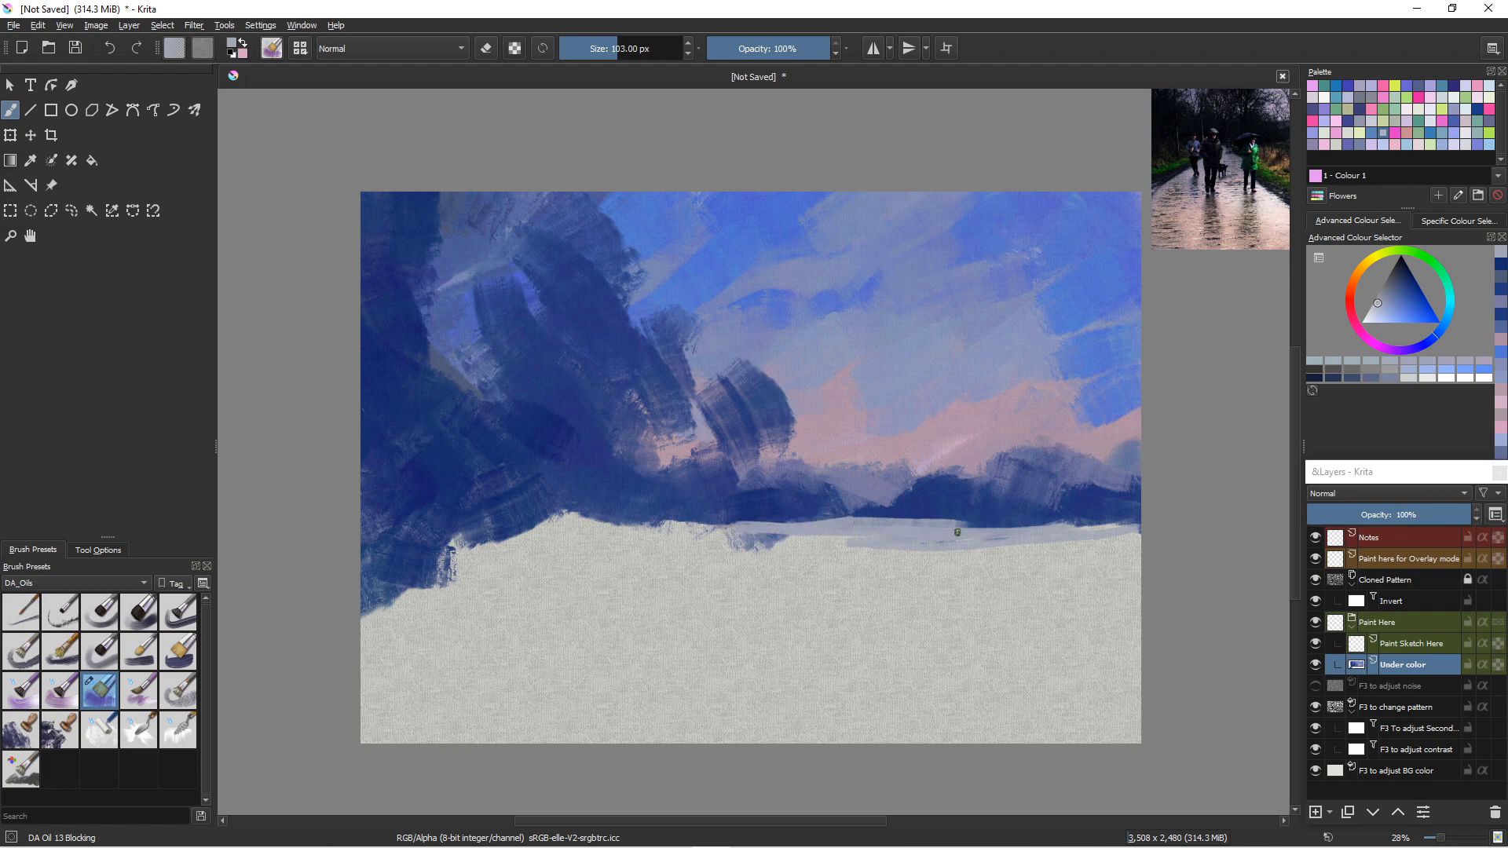
- Pick a muted orange-tan, set the brush to 188 px and paint a tan strip under the pale strip on the right
{"action": "left_click", "coordinate": [1356, 275]}
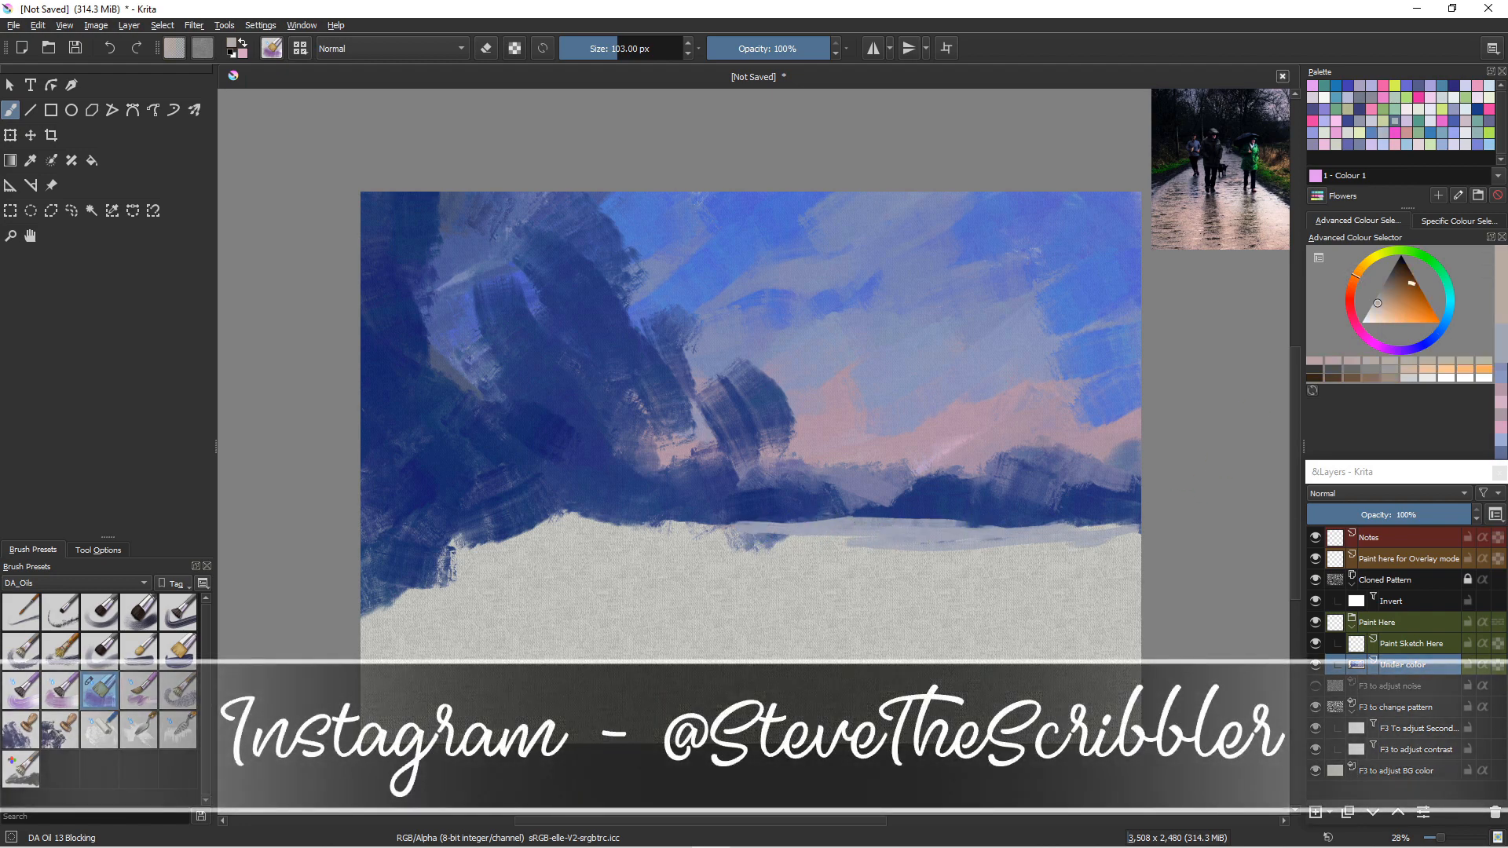
{"action": "left_click", "coordinate": [1408, 295]}
{"action": "left_click", "coordinate": [1393, 288]}
{"action": "left_click", "coordinate": [1393, 295]}
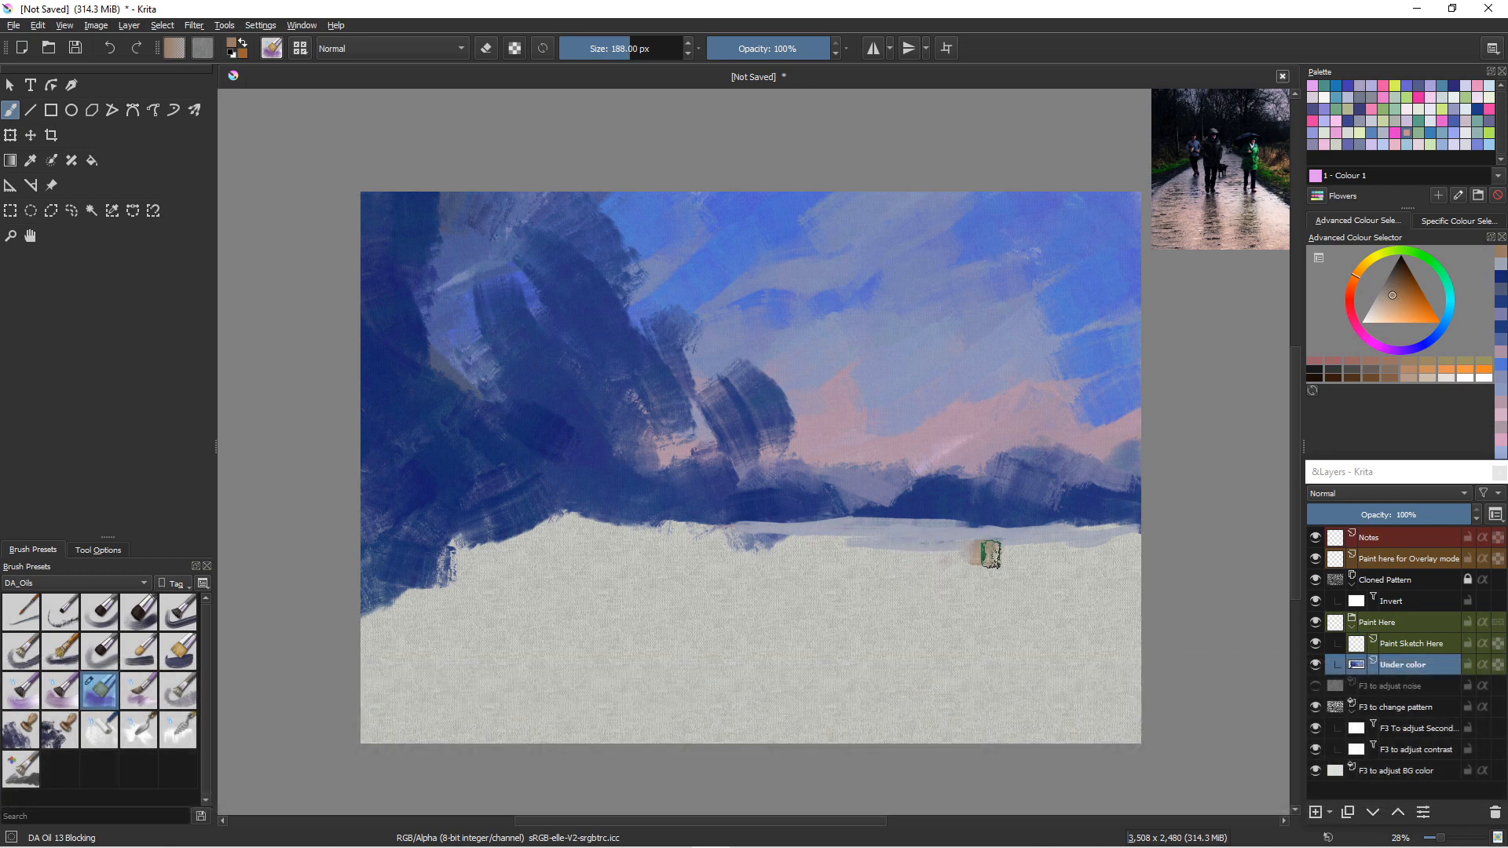
{"action": "left_click_drag", "start_coordinate": [987, 552], "coordinate": [1155, 550]}
{"action": "left_click_drag", "start_coordinate": [932, 555], "coordinate": [838, 541]}
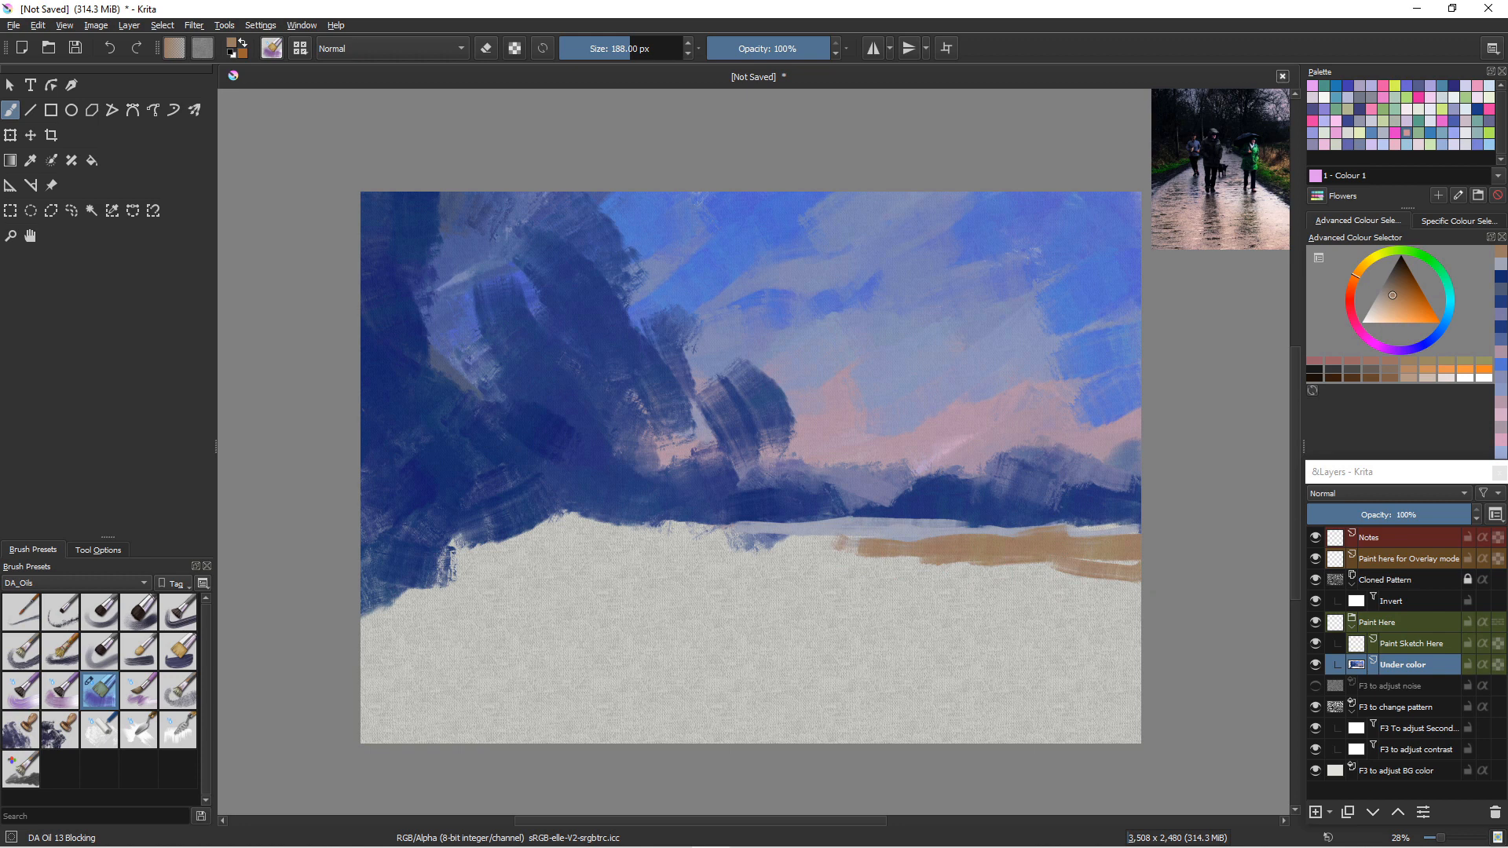
- Layer saturated orange-brown and reddish-brown strokes over the tan strip, widening the field downward and to the left
{"action": "left_click", "coordinate": [1407, 285]}
{"action": "left_click_drag", "start_coordinate": [1052, 543], "coordinate": [1073, 559]}
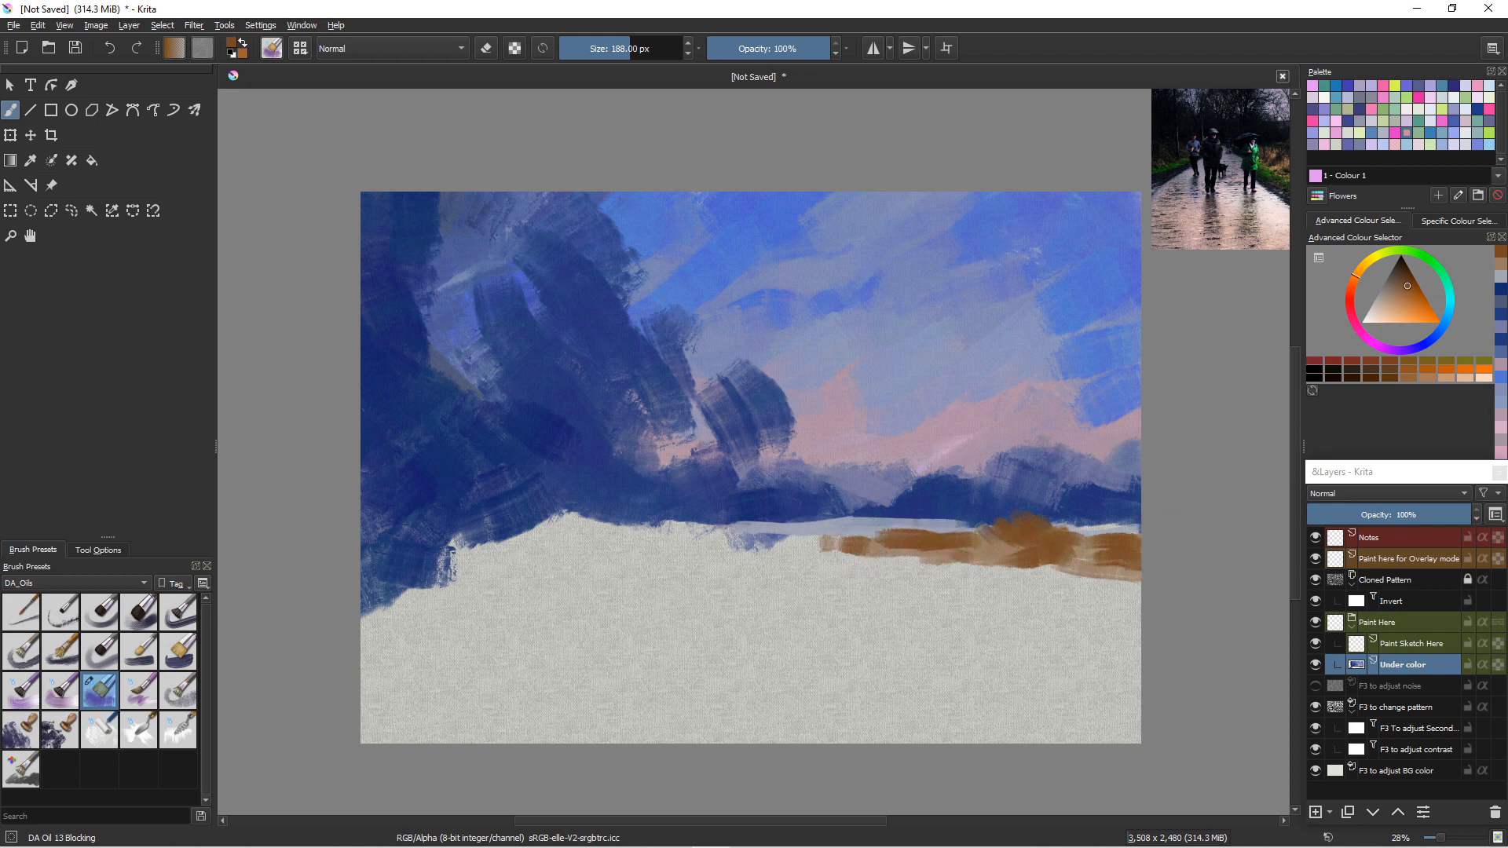
{"action": "left_click_drag", "start_coordinate": [1068, 554], "coordinate": [911, 574]}
{"action": "left_click_drag", "start_coordinate": [1145, 592], "coordinate": [923, 583]}
{"action": "mouse_move", "coordinate": [842, 554]}
{"action": "left_mouse_down"}
{"action": "mouse_move", "coordinate": [760, 542]}
{"action": "mouse_move", "coordinate": [859, 547]}
{"action": "mouse_move", "coordinate": [741, 546]}
{"action": "mouse_move", "coordinate": [817, 538]}
{"action": "left_mouse_up"}
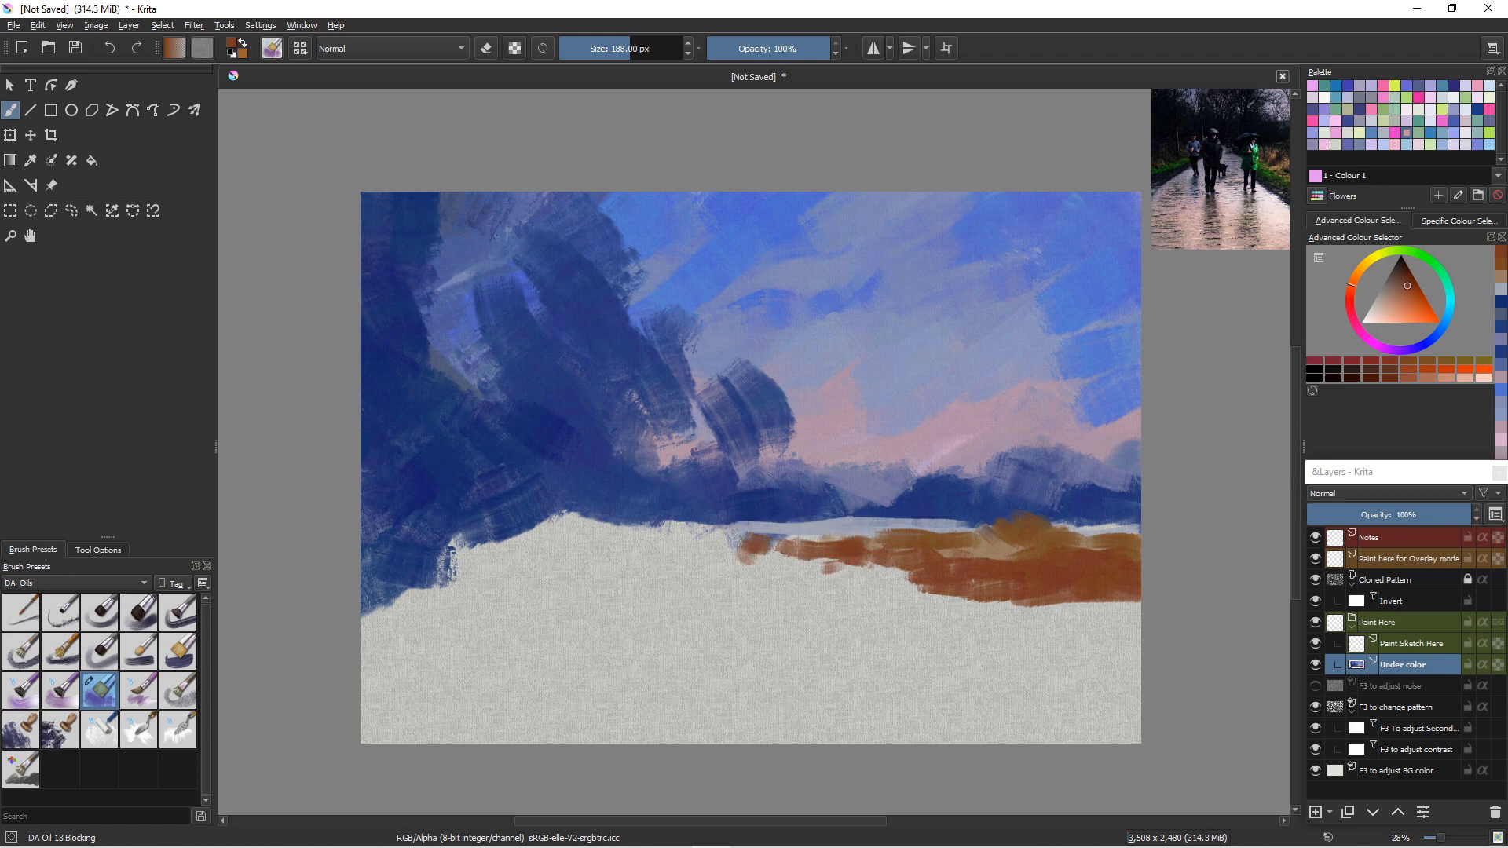
- Pick a dark green and paint a grass strip along the lower-left edge of the brown field
{"action": "left_click", "coordinate": [1412, 251]}
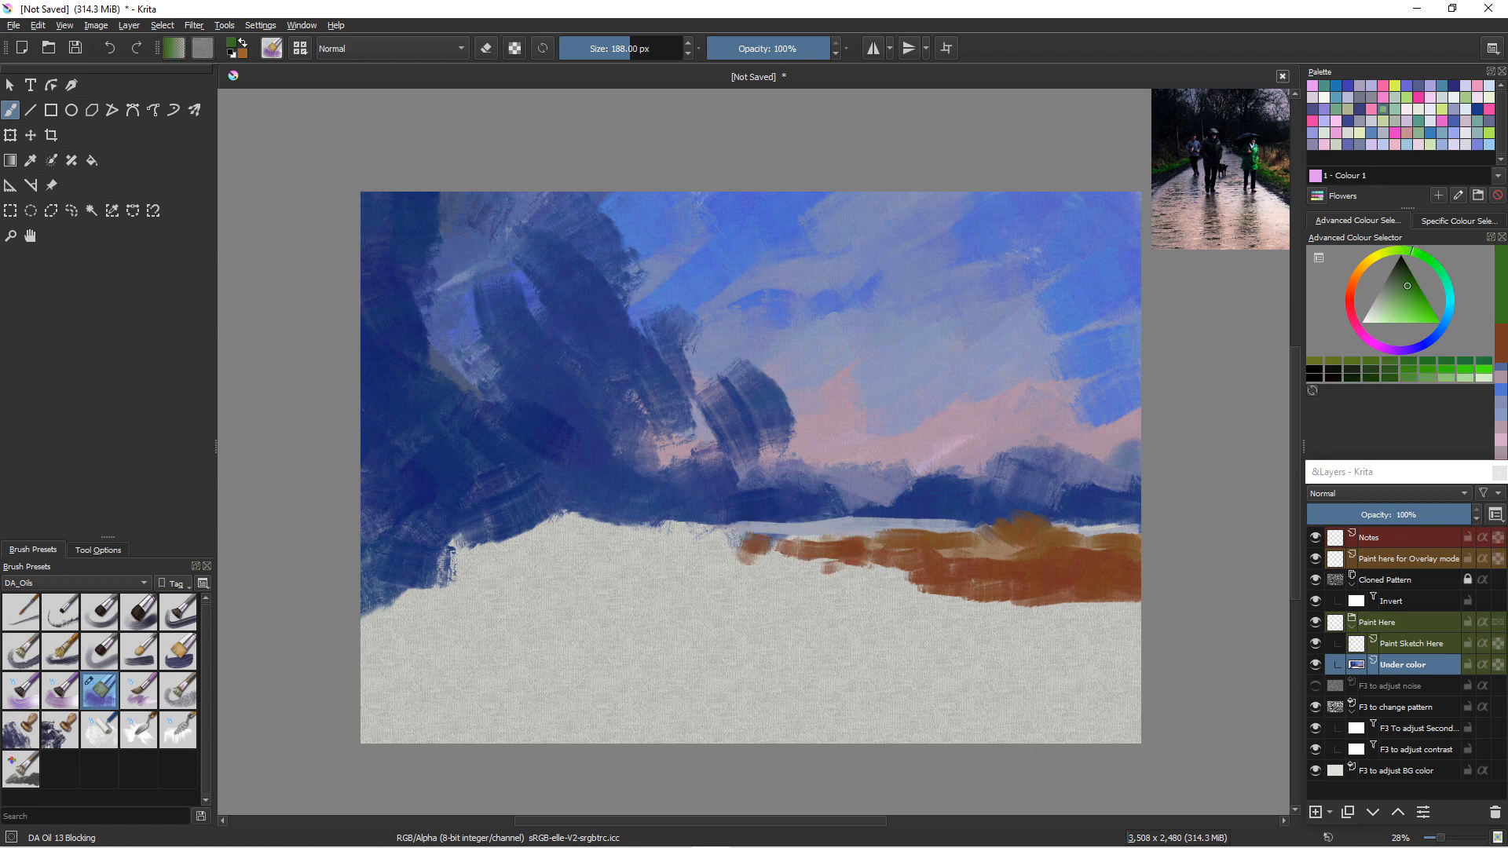
{"action": "left_click", "coordinate": [1405, 291]}
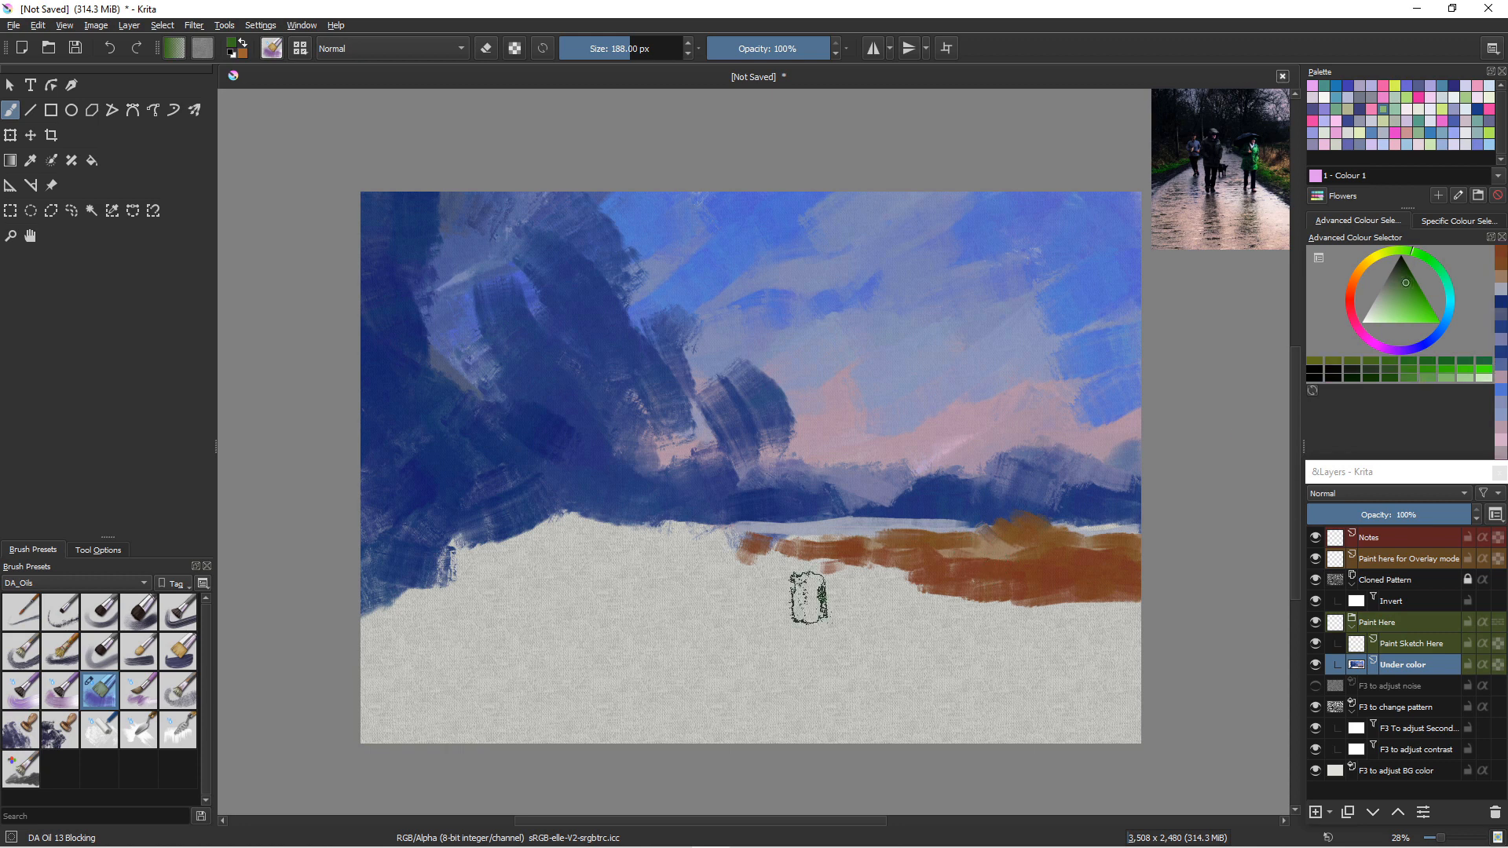
{"action": "mouse_move", "coordinate": [734, 565]}
{"action": "left_mouse_down"}
{"action": "mouse_move", "coordinate": [846, 575]}
{"action": "mouse_move", "coordinate": [827, 567]}
{"action": "mouse_move", "coordinate": [859, 559]}
{"action": "mouse_move", "coordinate": [935, 599]}
{"action": "left_mouse_up"}
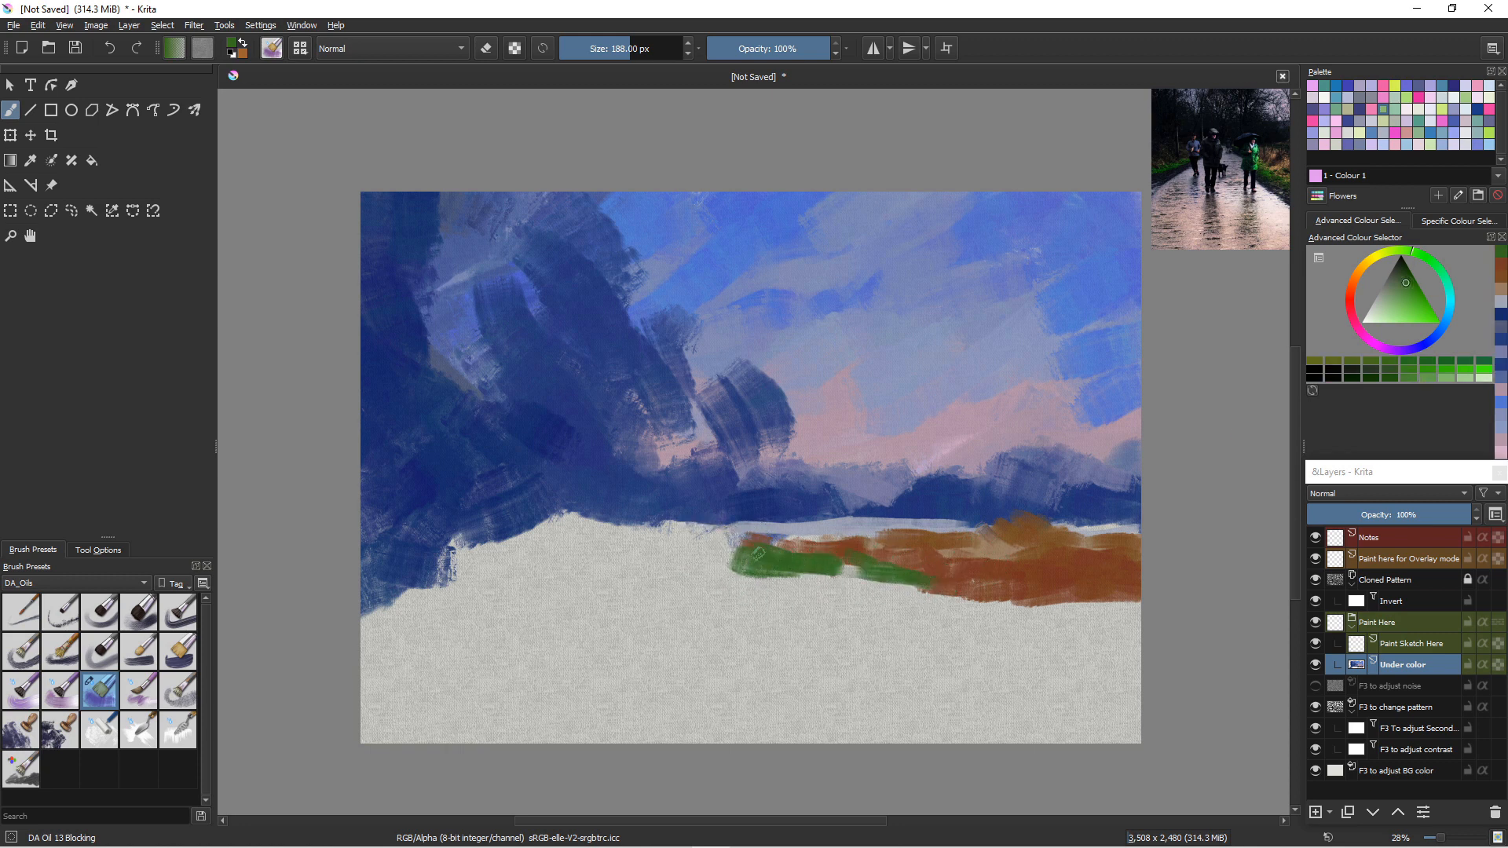
{"action": "mouse_move", "coordinate": [758, 555]}
{"action": "left_mouse_down"}
{"action": "mouse_move", "coordinate": [646, 554]}
{"action": "mouse_move", "coordinate": [873, 597]}
{"action": "mouse_move", "coordinate": [991, 590]}
{"action": "left_mouse_up"}
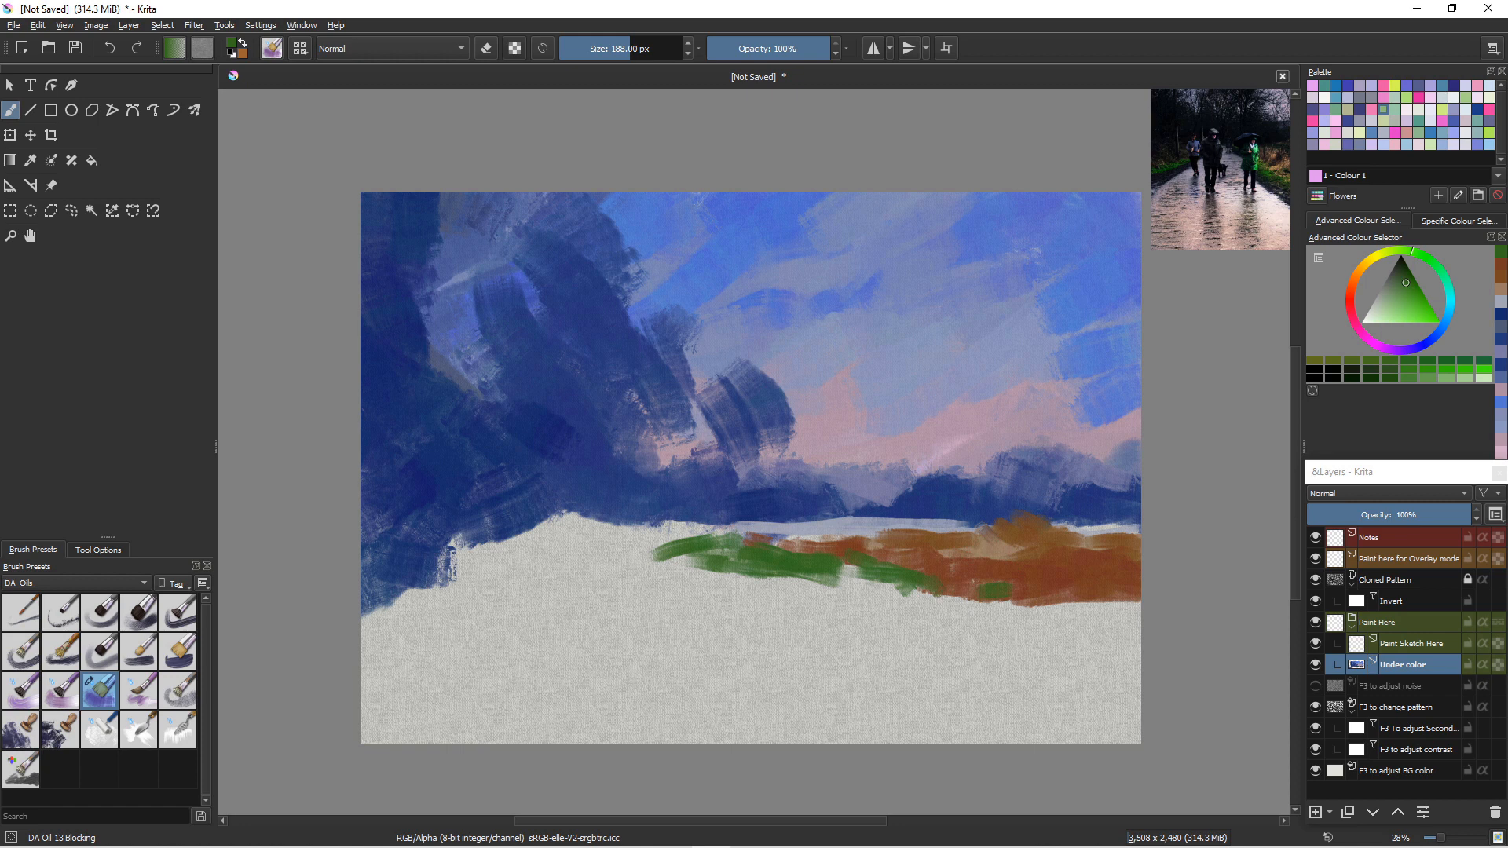
{"action": "left_click_drag", "start_coordinate": [911, 576], "coordinate": [948, 574]}
{"action": "left_click_drag", "start_coordinate": [858, 579], "coordinate": [972, 589]}
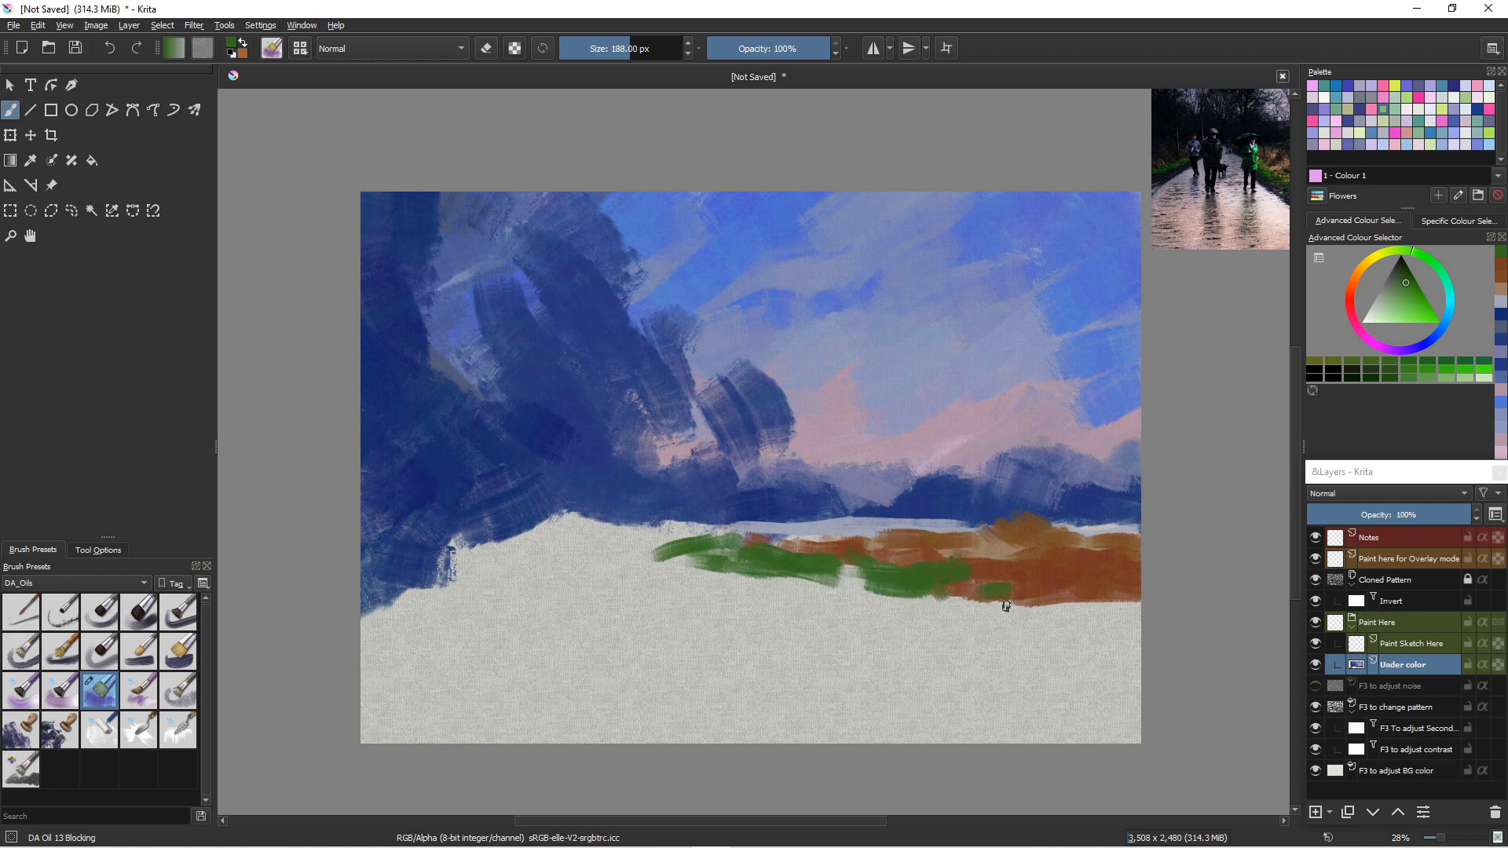
- Enlarge the brush to 320 px and extend the green bank from the tree base to the right canvas edge
{"action": "key", "text": "bracketright"}
{"action": "key", "text": "bracketright"}
{"action": "key", "text": "bracketright"}
{"action": "key", "text": "bracketright"}
{"action": "key", "text": "bracketright"}
{"action": "key", "text": "bracketright"}
{"action": "key", "text": "bracketright"}
{"action": "key", "text": "bracketright"}
{"action": "mouse_move", "coordinate": [844, 585]}
{"action": "left_mouse_down"}
{"action": "mouse_move", "coordinate": [1070, 618]}
{"action": "mouse_move", "coordinate": [976, 609]}
{"action": "left_mouse_up"}
{"action": "left_click_drag", "start_coordinate": [1035, 653], "coordinate": [1051, 663]}
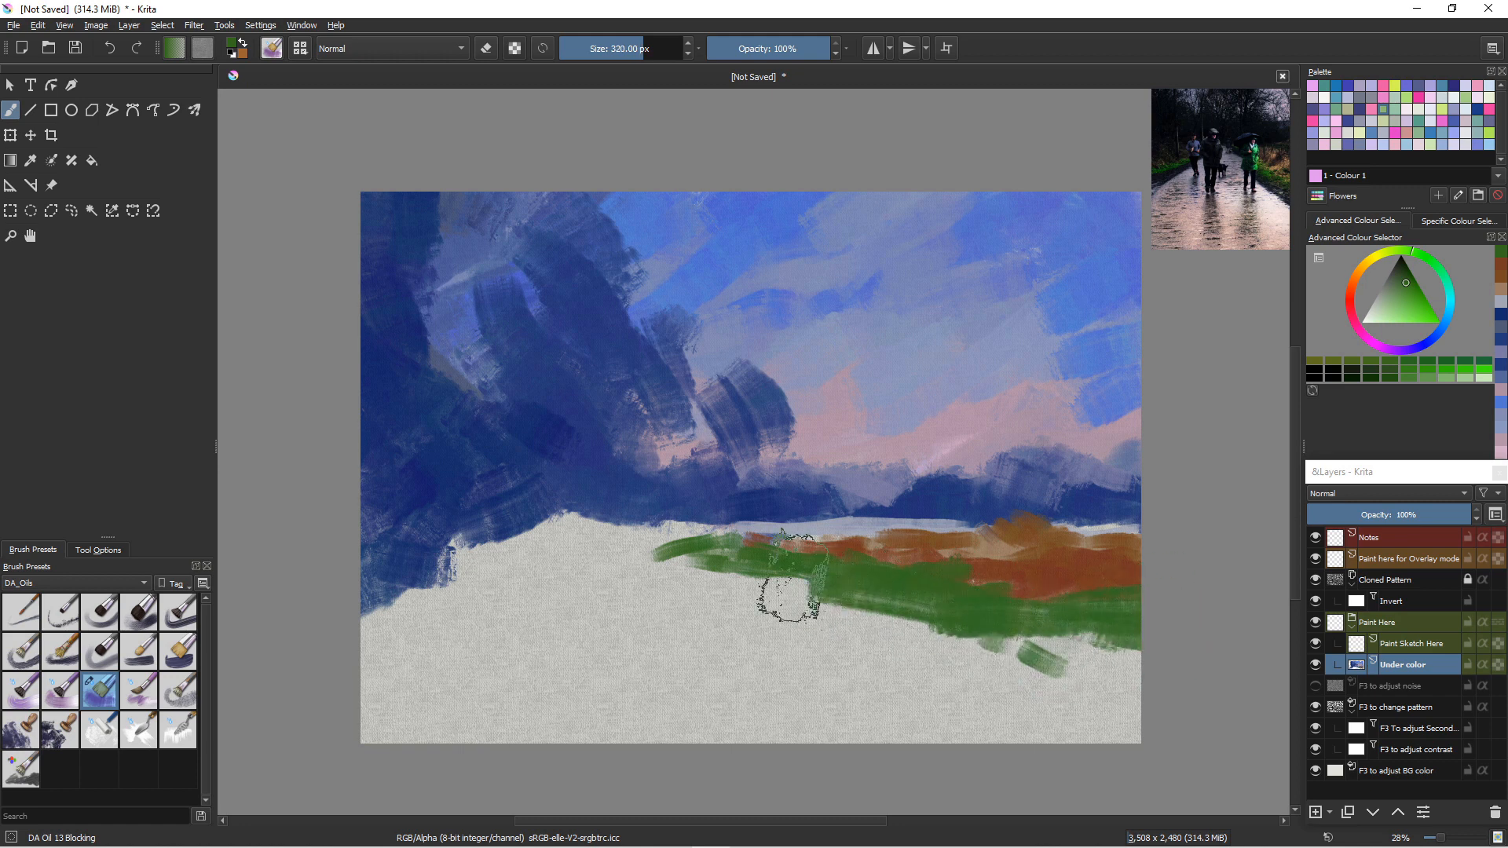
{"action": "left_click_drag", "start_coordinate": [793, 580], "coordinate": [787, 577]}
{"action": "left_click_drag", "start_coordinate": [677, 553], "coordinate": [629, 545]}
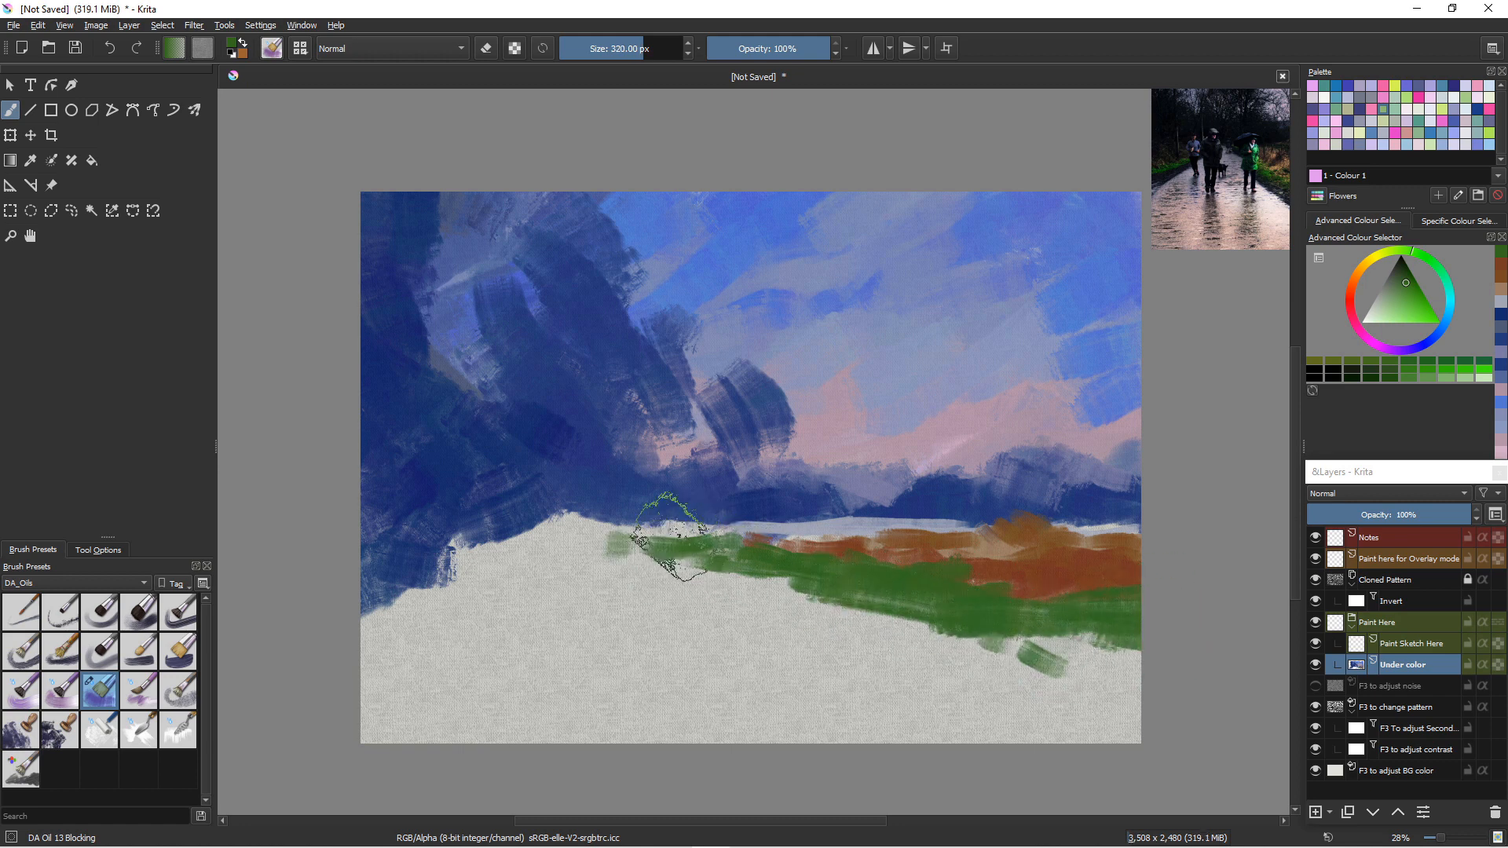
- Sample the blue at the tree base and, with a 230 to 246 px brush, paint a blue band along the green bank's lower edge and under the trees
{"action": "key", "text": "bracketleft"}
{"action": "key", "text": "bracketleft"}
{"action": "key", "text": "bracketleft"}
{"action": "key", "text": "bracketleft"}
{"action": "key", "text": "bracketleft"}
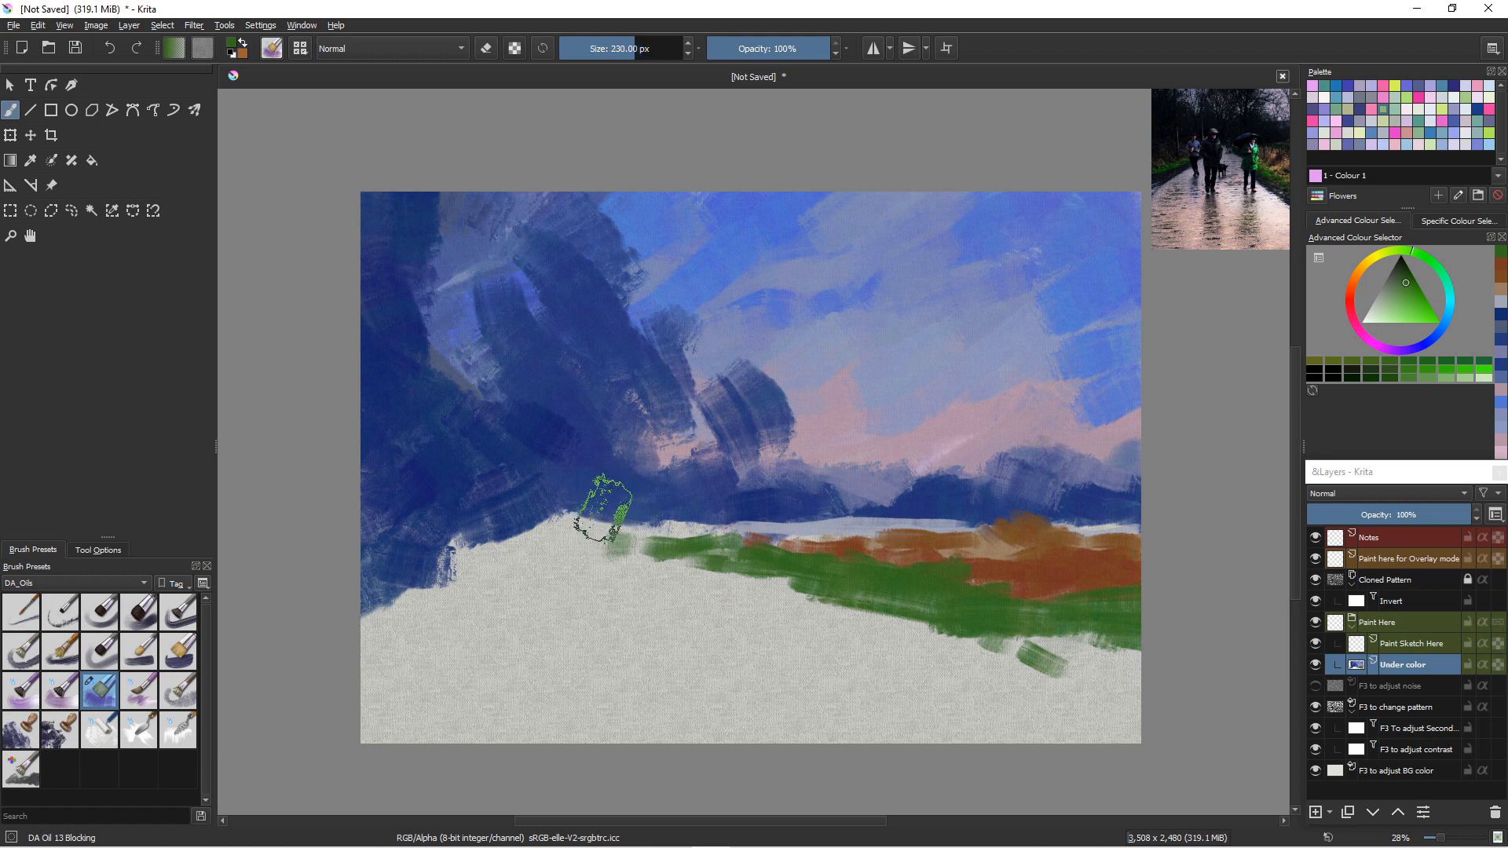
{"action": "left_click", "coordinate": [621, 509], "text": "ctrl"}
{"action": "mouse_move", "coordinate": [620, 515]}
{"action": "left_mouse_down"}
{"action": "mouse_move", "coordinate": [731, 528]}
{"action": "mouse_move", "coordinate": [718, 524]}
{"action": "mouse_move", "coordinate": [614, 537]}
{"action": "mouse_move", "coordinate": [809, 564]}
{"action": "left_mouse_up"}
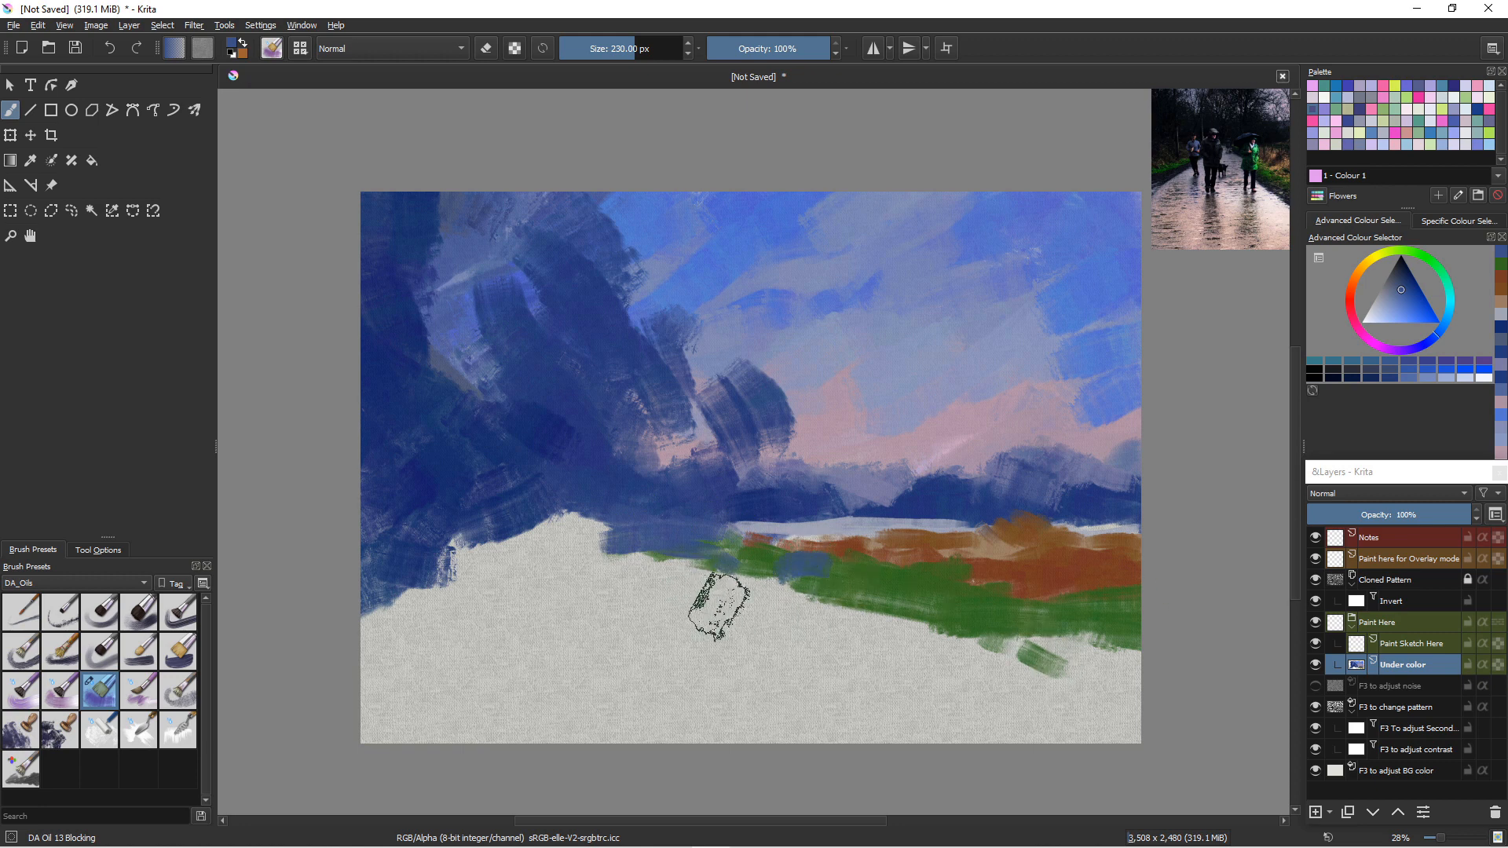
{"action": "key", "text": "bracketright"}
{"action": "mouse_move", "coordinate": [754, 585]}
{"action": "left_mouse_down"}
{"action": "mouse_move", "coordinate": [1080, 648]}
{"action": "mouse_move", "coordinate": [1134, 677]}
{"action": "left_mouse_up"}
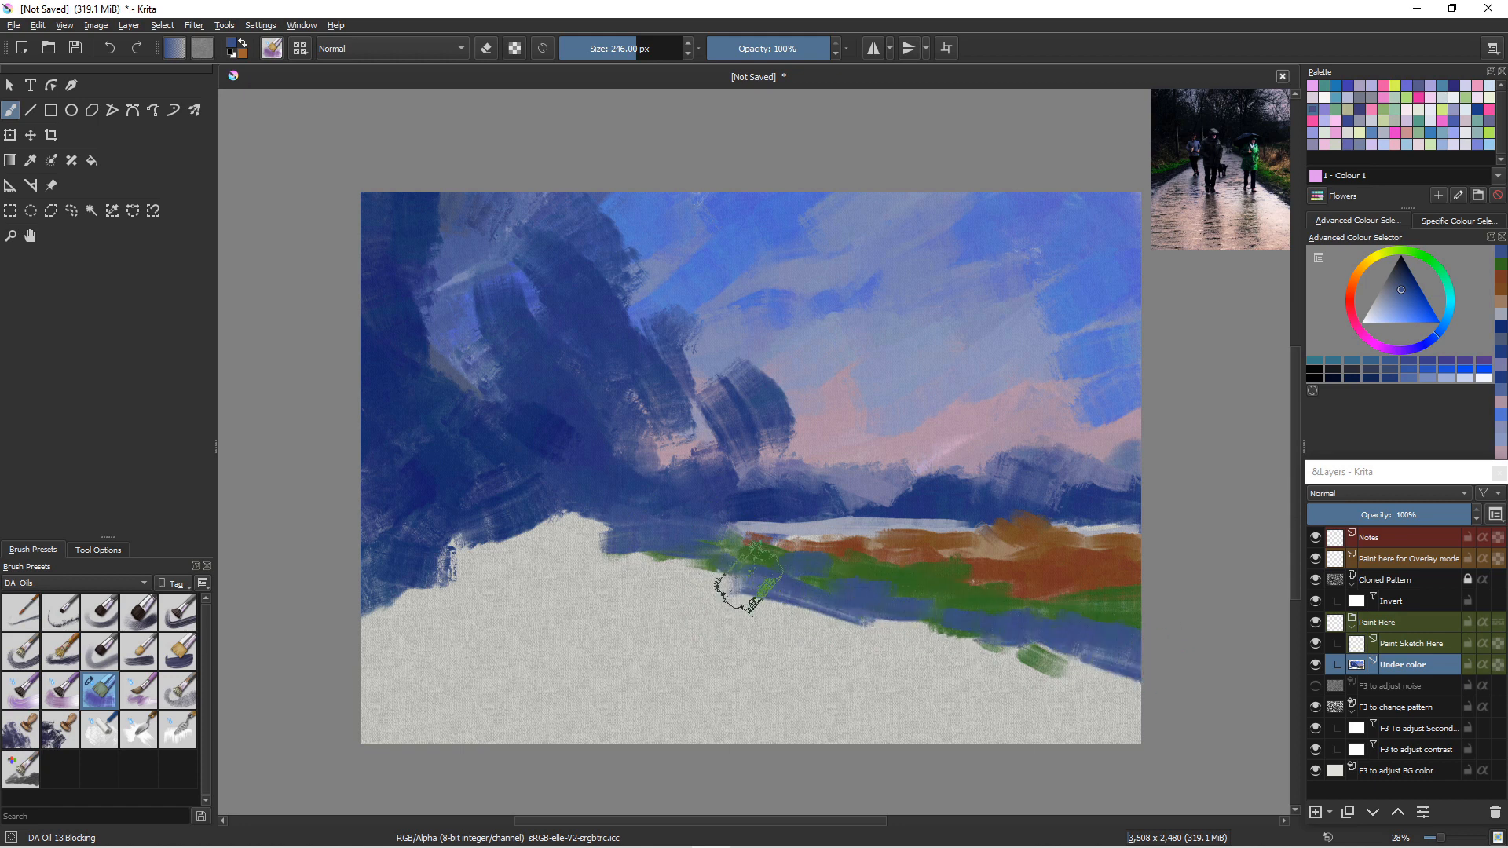
{"action": "mouse_move", "coordinate": [702, 555]}
{"action": "left_mouse_down"}
{"action": "mouse_move", "coordinate": [640, 555]}
{"action": "mouse_move", "coordinate": [637, 539]}
{"action": "mouse_move", "coordinate": [597, 536]}
{"action": "mouse_move", "coordinate": [676, 542]}
{"action": "mouse_move", "coordinate": [532, 521]}
{"action": "mouse_move", "coordinate": [472, 540]}
{"action": "left_mouse_up"}
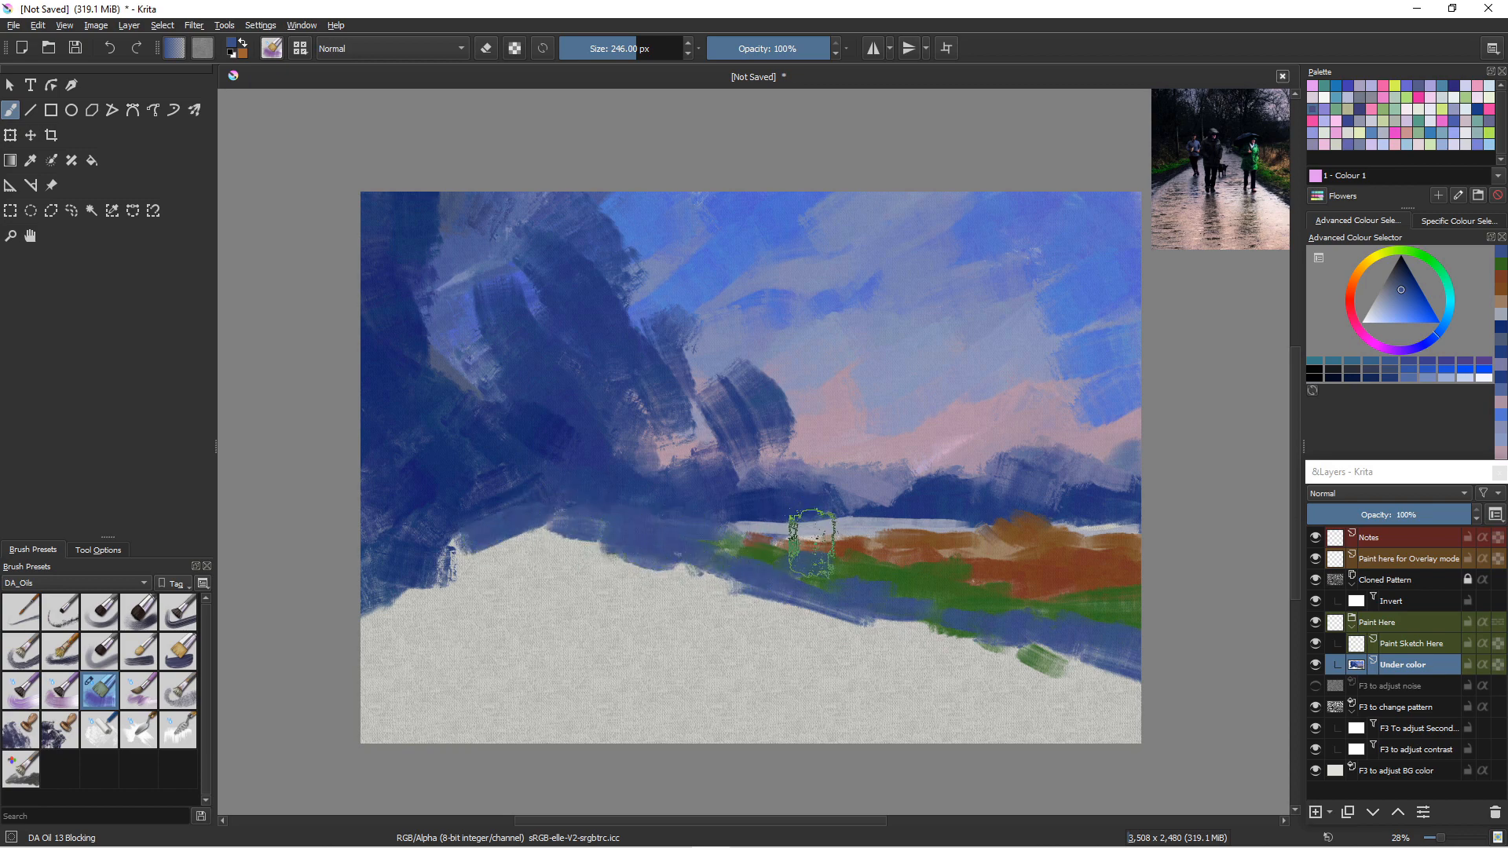
- Sample the pale grey-blue strip, enlarge the brush to 320 px and block in the path across the left foreground
{"action": "left_click", "coordinate": [821, 528], "text": "ctrl"}
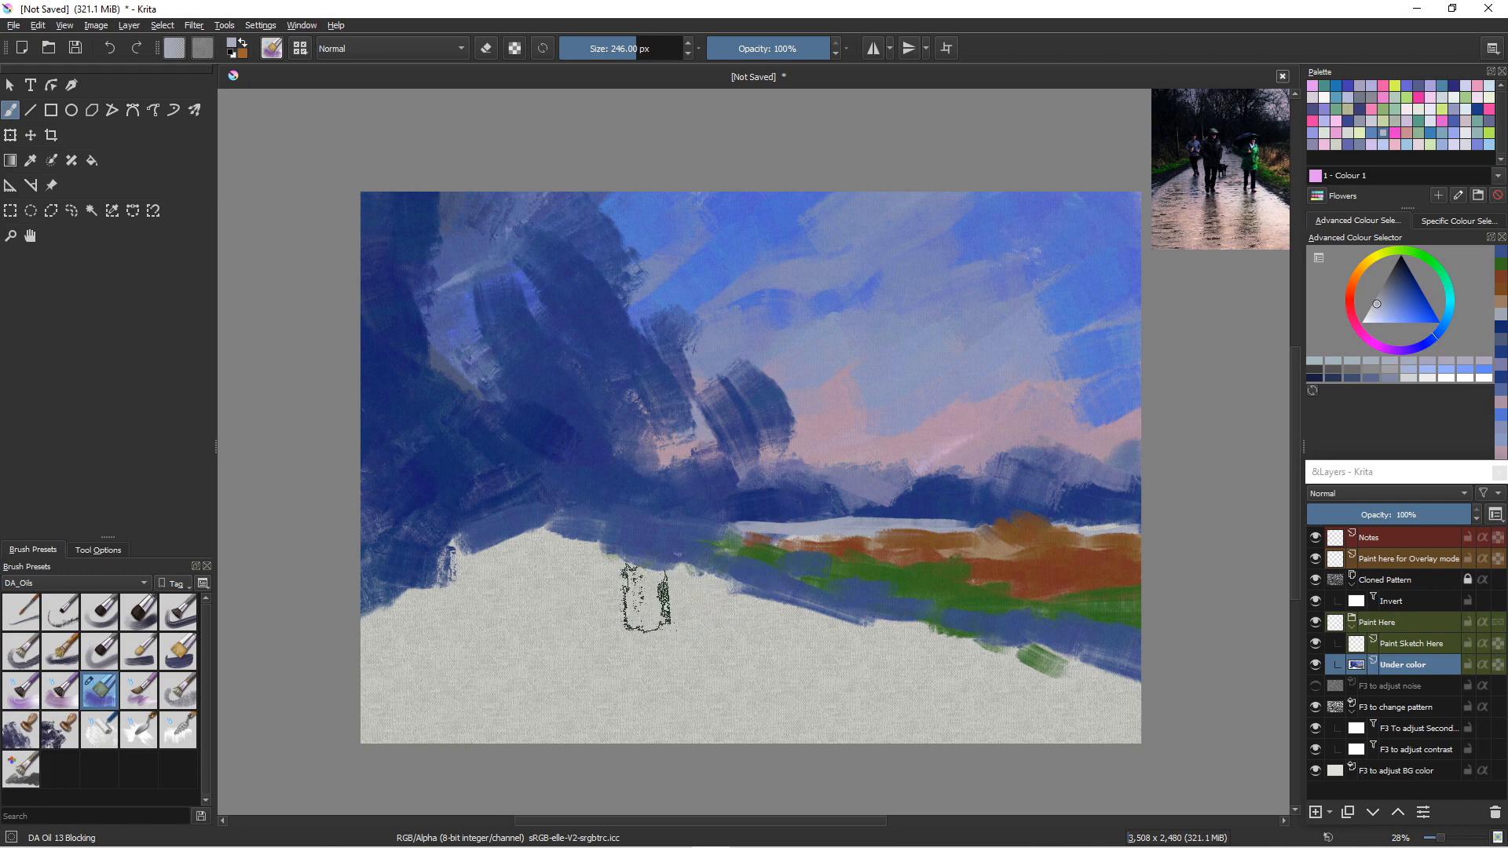
{"action": "key", "text": "bracketright"}
{"action": "key", "text": "bracketright"}
{"action": "key", "text": "bracketright"}
{"action": "mouse_move", "coordinate": [561, 591]}
{"action": "left_mouse_down"}
{"action": "mouse_move", "coordinate": [574, 548]}
{"action": "mouse_move", "coordinate": [485, 553]}
{"action": "mouse_move", "coordinate": [660, 618]}
{"action": "mouse_move", "coordinate": [722, 619]}
{"action": "mouse_move", "coordinate": [449, 618]}
{"action": "mouse_move", "coordinate": [639, 633]}
{"action": "mouse_move", "coordinate": [436, 628]}
{"action": "mouse_move", "coordinate": [558, 640]}
{"action": "mouse_move", "coordinate": [455, 645]}
{"action": "mouse_move", "coordinate": [670, 667]}
{"action": "mouse_move", "coordinate": [416, 667]}
{"action": "mouse_move", "coordinate": [721, 698]}
{"action": "mouse_move", "coordinate": [653, 723]}
{"action": "mouse_move", "coordinate": [778, 732]}
{"action": "mouse_move", "coordinate": [424, 718]}
{"action": "mouse_move", "coordinate": [738, 698]}
{"action": "mouse_move", "coordinate": [756, 663]}
{"action": "mouse_move", "coordinate": [916, 684]}
{"action": "mouse_move", "coordinate": [686, 700]}
{"action": "mouse_move", "coordinate": [997, 728]}
{"action": "mouse_move", "coordinate": [1064, 761]}
{"action": "mouse_move", "coordinate": [495, 736]}
{"action": "left_mouse_up"}
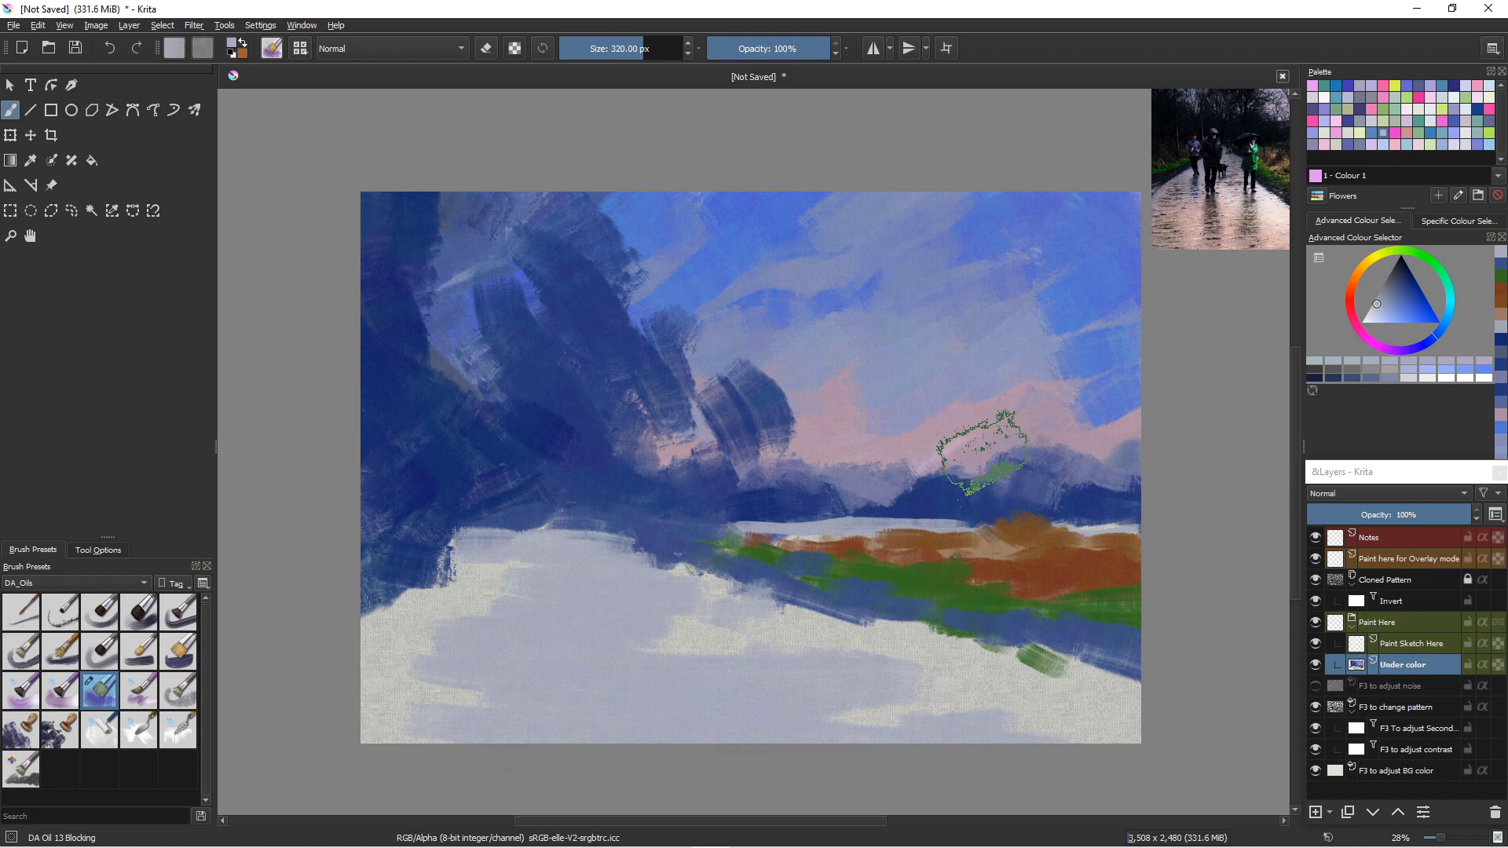
- Sample a muted pink from above the horizon and brush it over the foreground path, leaving pale blue patches
{"action": "left_click", "coordinate": [1011, 484], "text": "ctrl"}
{"action": "mouse_move", "coordinate": [802, 673]}
{"action": "left_mouse_down"}
{"action": "mouse_move", "coordinate": [940, 733]}
{"action": "mouse_move", "coordinate": [1043, 737]}
{"action": "mouse_move", "coordinate": [449, 671]}
{"action": "mouse_move", "coordinate": [395, 635]}
{"action": "mouse_move", "coordinate": [426, 653]}
{"action": "mouse_move", "coordinate": [376, 671]}
{"action": "mouse_move", "coordinate": [396, 705]}
{"action": "mouse_move", "coordinate": [491, 587]}
{"action": "mouse_move", "coordinate": [409, 659]}
{"action": "mouse_move", "coordinate": [497, 628]}
{"action": "left_mouse_up"}
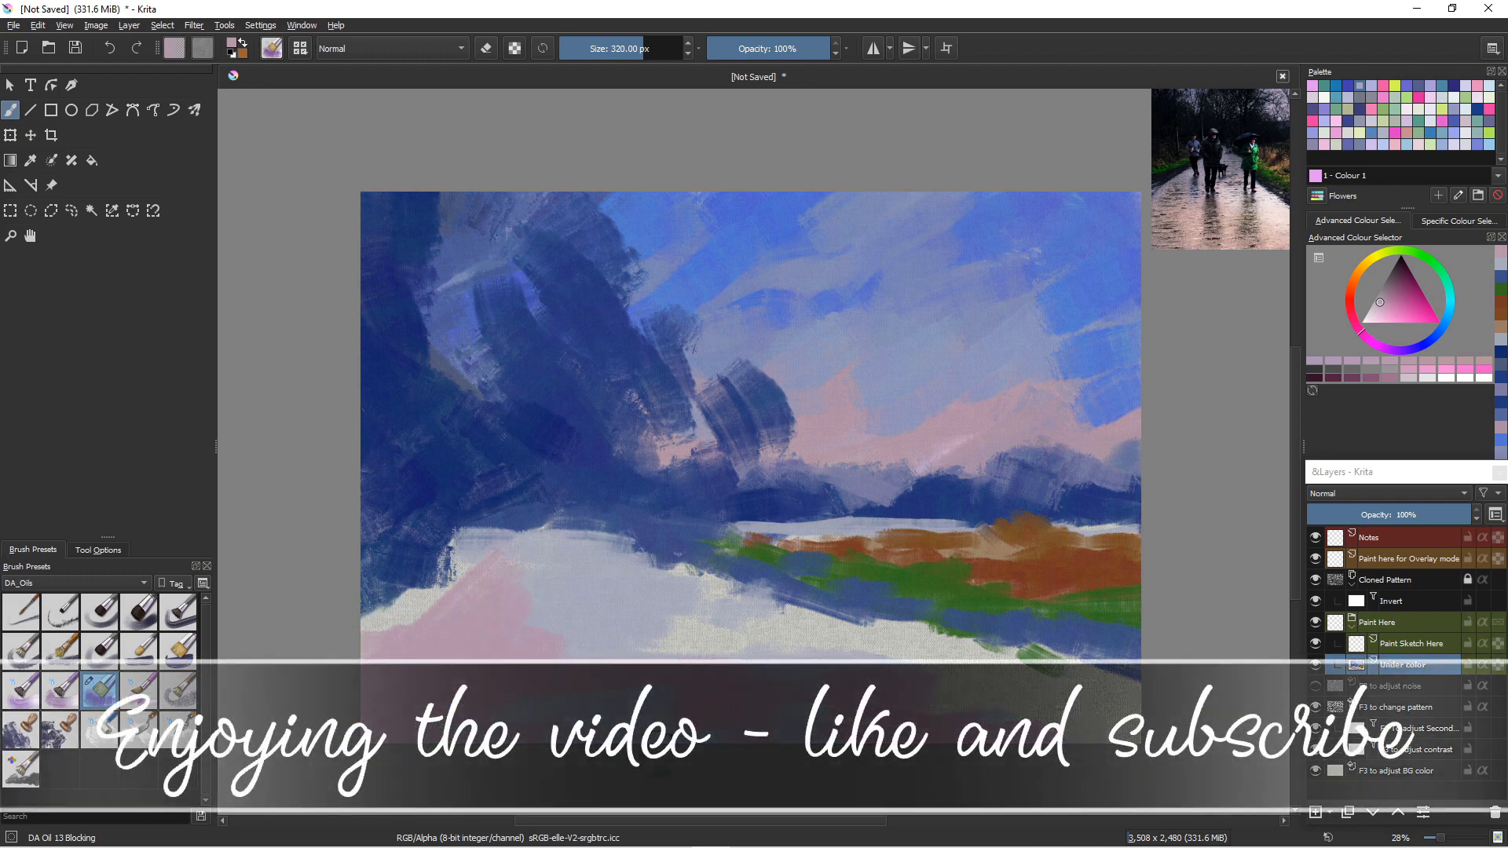
{"action": "mouse_move", "coordinate": [506, 707]}
{"action": "left_mouse_down"}
{"action": "mouse_move", "coordinate": [521, 628]}
{"action": "mouse_move", "coordinate": [689, 640]}
{"action": "mouse_move", "coordinate": [756, 664]}
{"action": "mouse_move", "coordinate": [778, 624]}
{"action": "mouse_move", "coordinate": [870, 640]}
{"action": "left_mouse_up"}
- Fill the verge right of the path with sampled green and overlay it with patches of sampled rust brown
{"action": "left_click", "coordinate": [916, 626], "text": "ctrl"}
{"action": "mouse_move", "coordinate": [666, 579]}
{"action": "left_mouse_down"}
{"action": "mouse_move", "coordinate": [719, 608]}
{"action": "mouse_move", "coordinate": [844, 628]}
{"action": "mouse_move", "coordinate": [874, 673]}
{"action": "mouse_move", "coordinate": [902, 656]}
{"action": "mouse_move", "coordinate": [958, 672]}
{"action": "mouse_move", "coordinate": [1037, 735]}
{"action": "mouse_move", "coordinate": [1021, 715]}
{"action": "mouse_move", "coordinate": [943, 753]}
{"action": "mouse_move", "coordinate": [934, 731]}
{"action": "left_mouse_up"}
{"action": "left_click", "coordinate": [994, 569], "text": "ctrl"}
{"action": "mouse_move", "coordinate": [1040, 681]}
{"action": "left_mouse_down"}
{"action": "mouse_move", "coordinate": [998, 707]}
{"action": "mouse_move", "coordinate": [1154, 725]}
{"action": "mouse_move", "coordinate": [1158, 707]}
{"action": "mouse_move", "coordinate": [1029, 712]}
{"action": "mouse_move", "coordinate": [962, 660]}
{"action": "mouse_move", "coordinate": [1107, 668]}
{"action": "mouse_move", "coordinate": [1105, 684]}
{"action": "mouse_move", "coordinate": [1146, 691]}
{"action": "mouse_move", "coordinate": [1028, 684]}
{"action": "mouse_move", "coordinate": [1059, 733]}
{"action": "mouse_move", "coordinate": [1036, 653]}
{"action": "mouse_move", "coordinate": [1058, 655]}
{"action": "mouse_move", "coordinate": [856, 621]}
{"action": "left_mouse_up"}
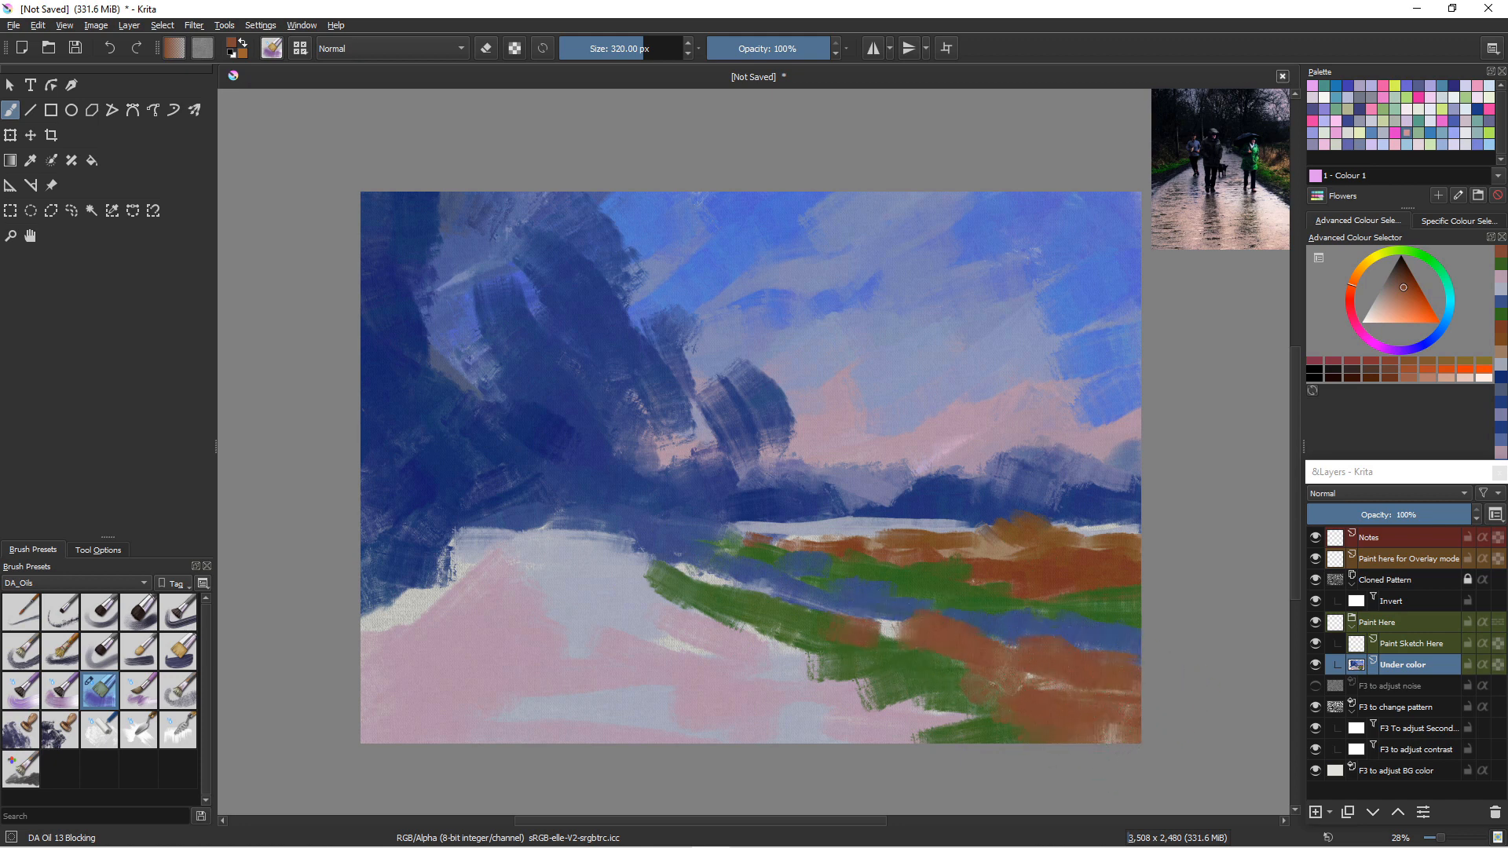
{"action": "left_click_drag", "start_coordinate": [832, 625], "coordinate": [1112, 654]}
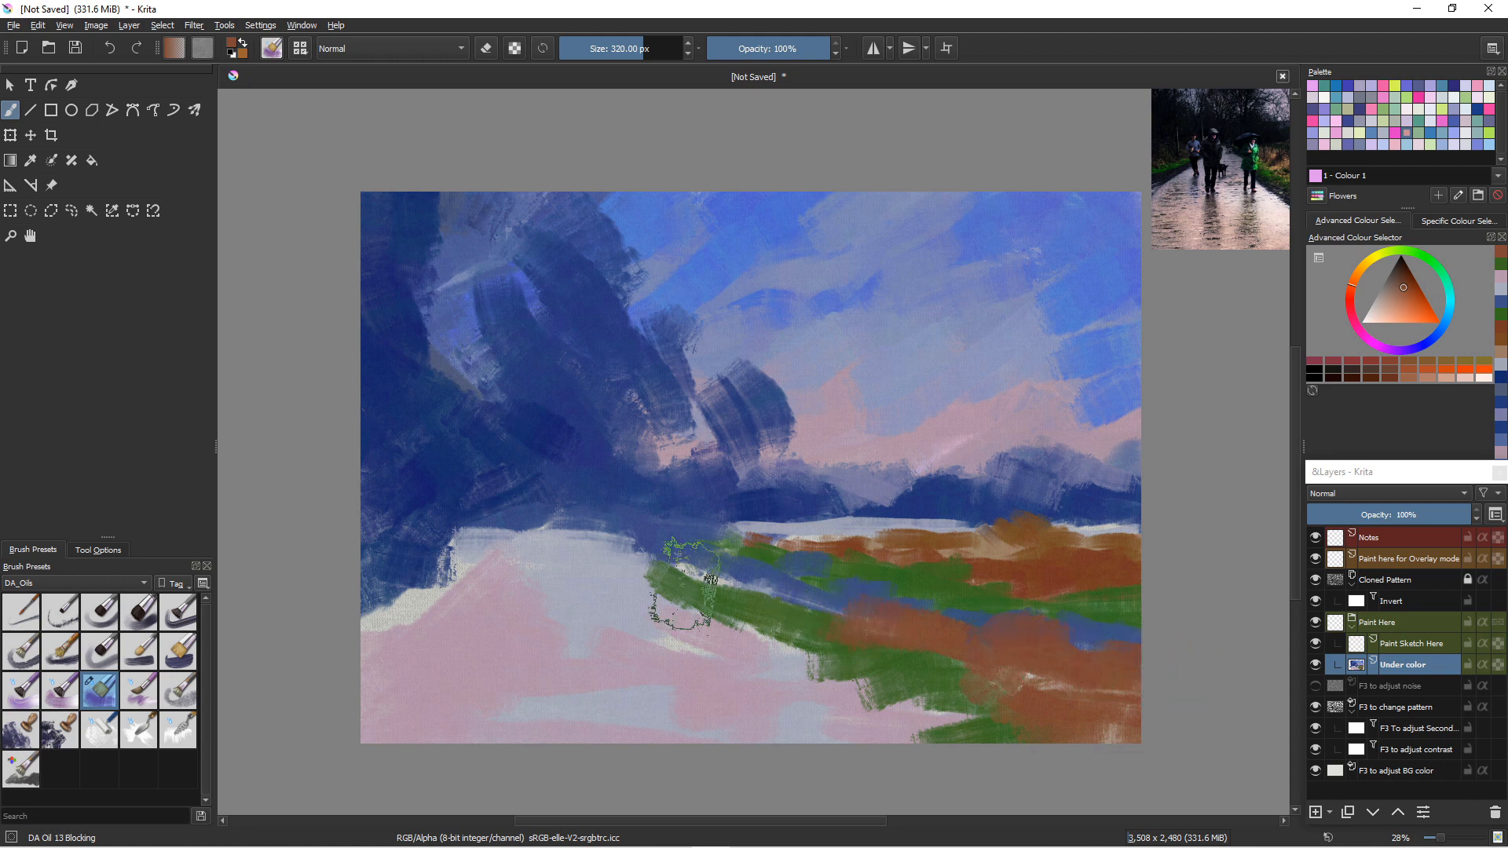
{"action": "left_click_drag", "start_coordinate": [680, 577], "coordinate": [861, 611]}
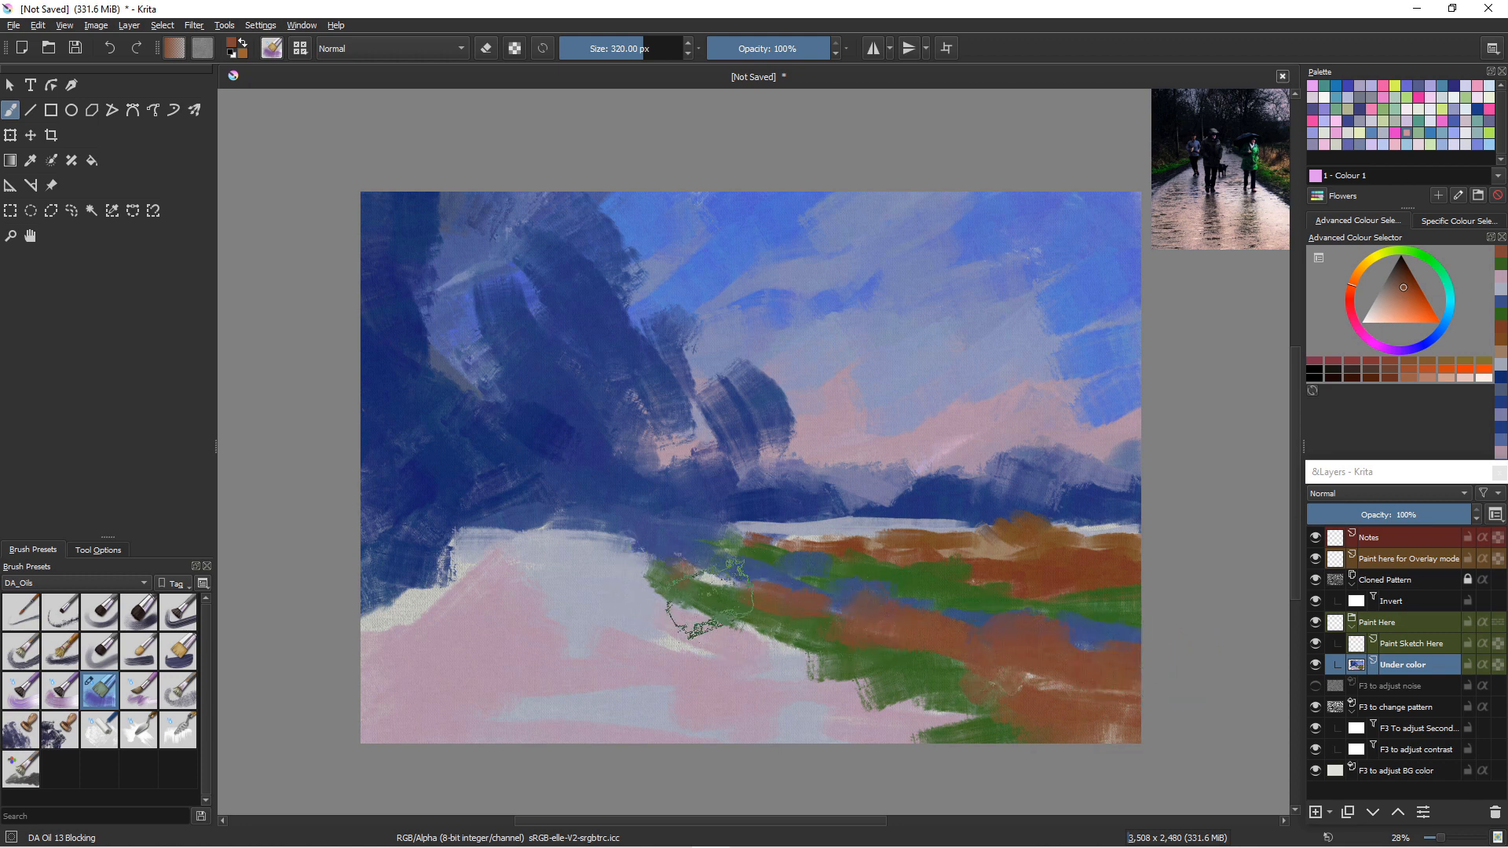
{"action": "left_click_drag", "start_coordinate": [667, 576], "coordinate": [724, 584]}
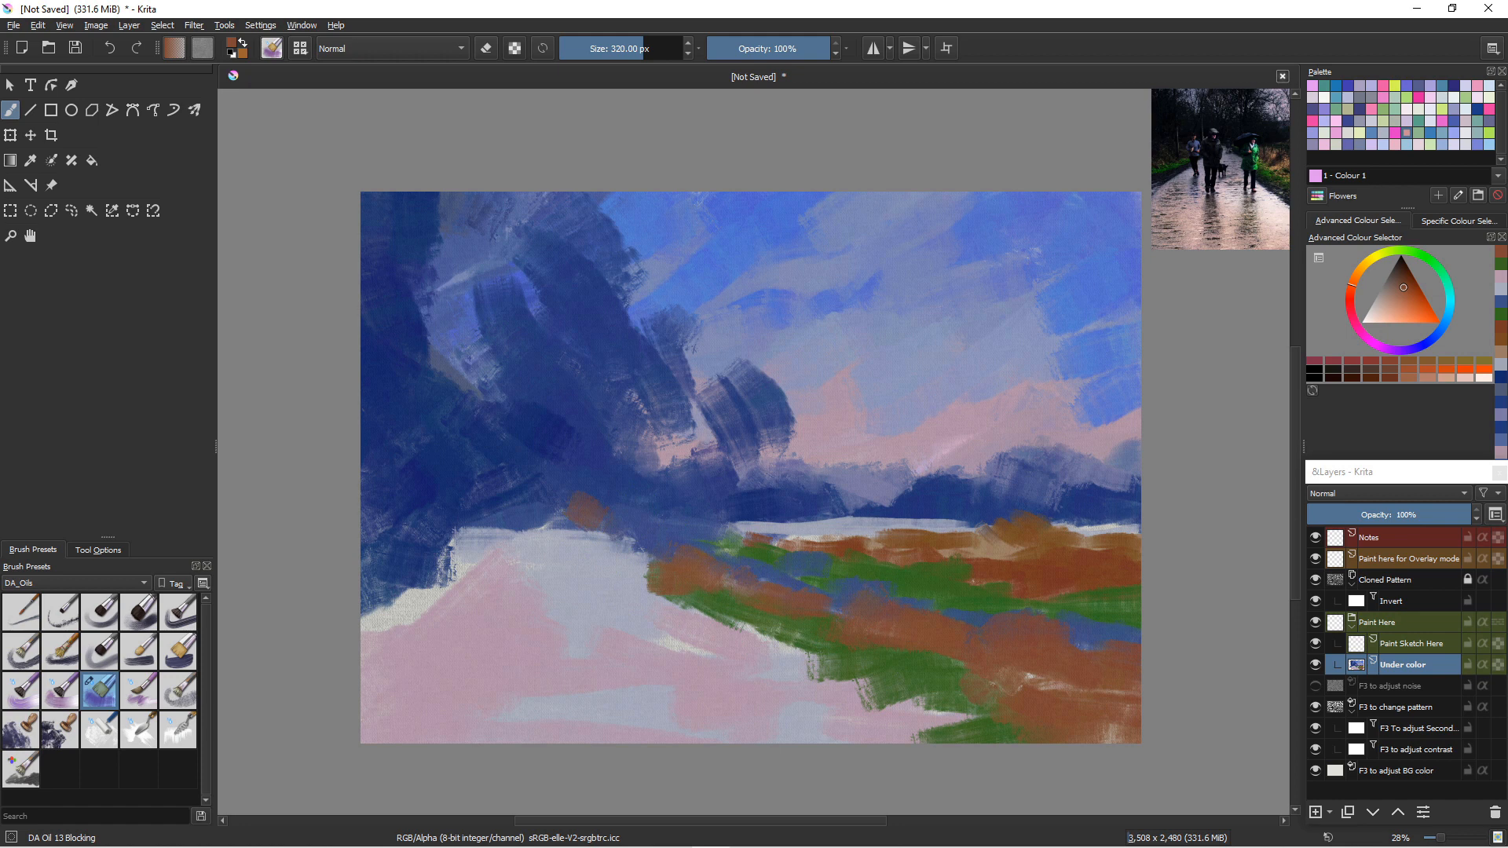
- Pick a pale cream and dab short slanted highlights along the verge on the right side of the path
{"action": "left_click", "coordinate": [1374, 256]}
{"action": "left_click", "coordinate": [1379, 307]}
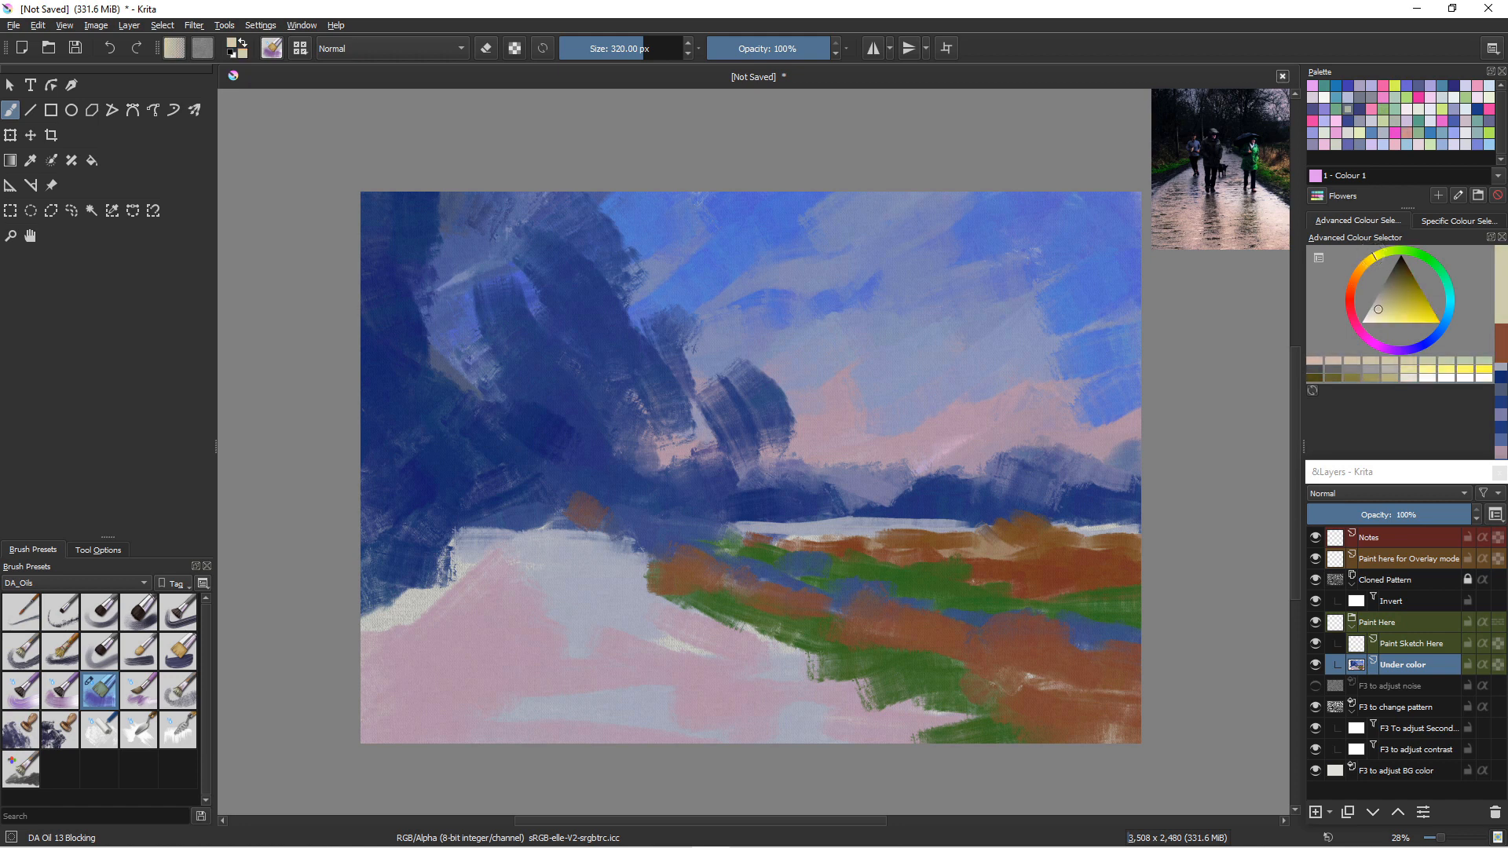
{"action": "left_click", "coordinate": [1363, 263]}
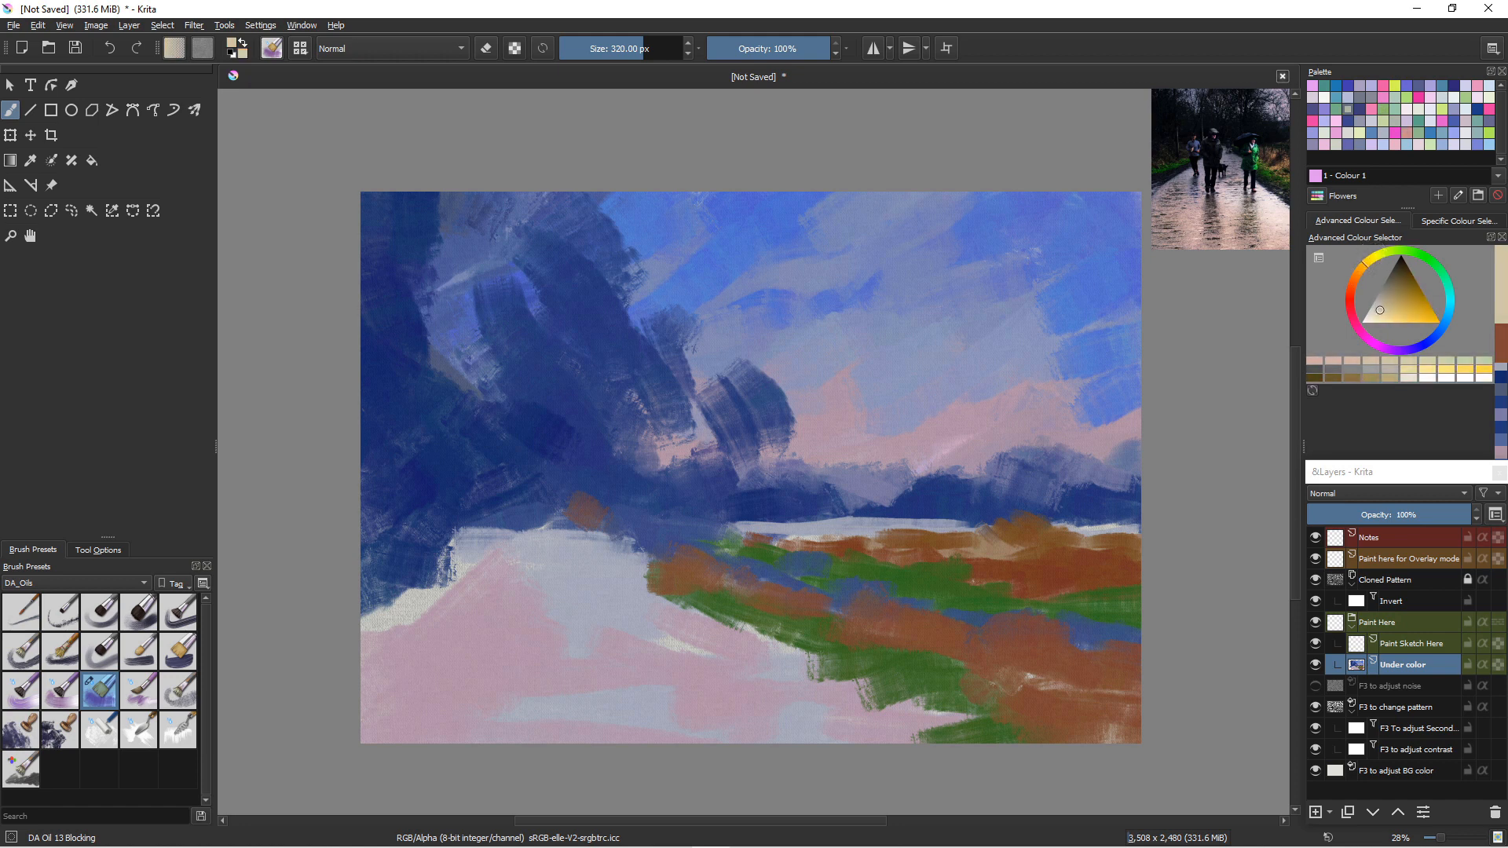
{"action": "left_click", "coordinate": [1373, 314]}
{"action": "left_click", "coordinate": [1378, 312]}
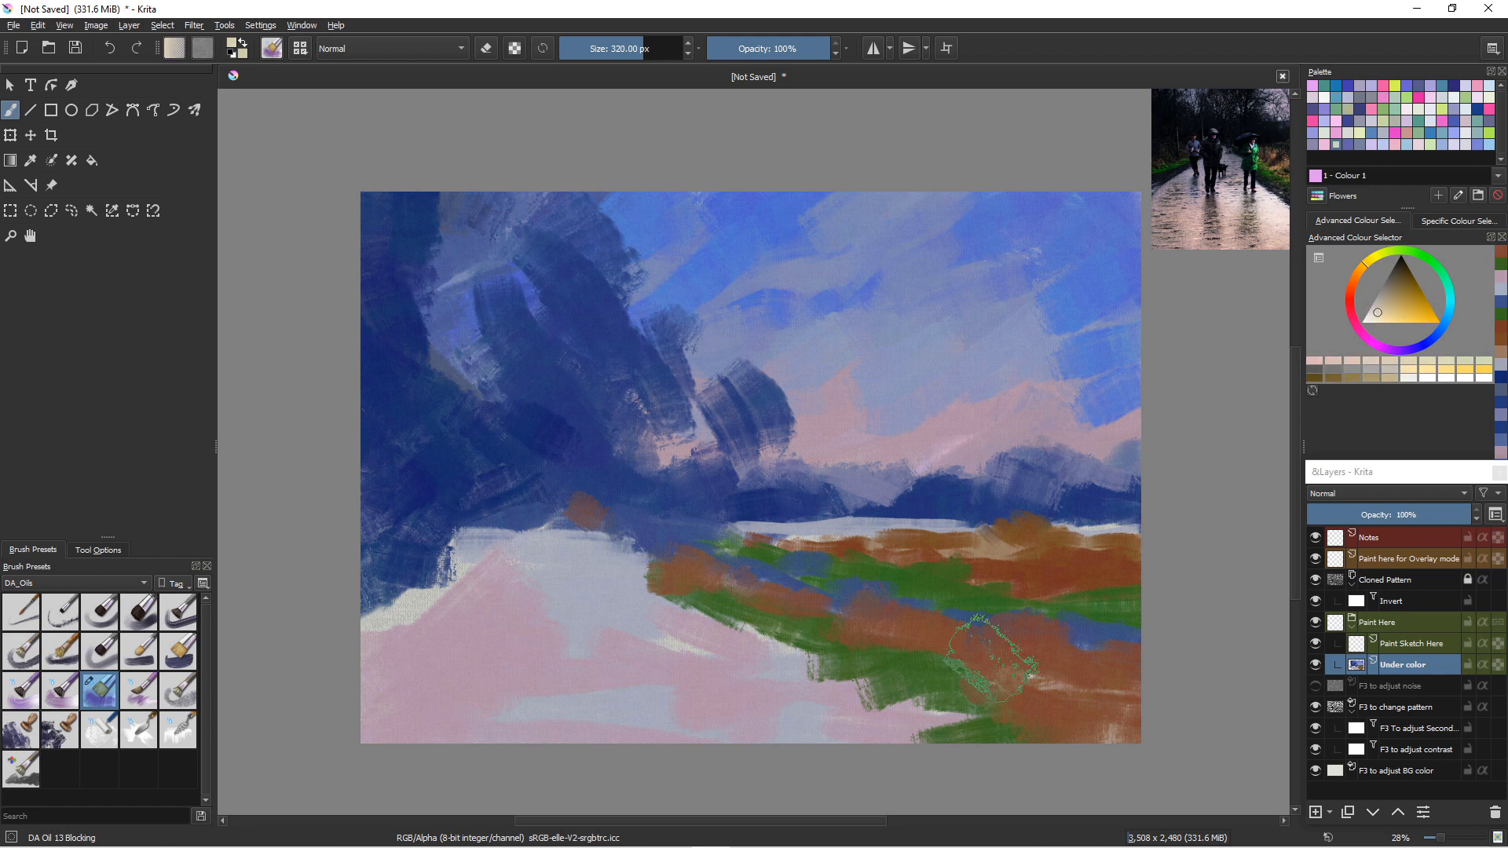
{"action": "mouse_move", "coordinate": [982, 613]}
{"action": "left_mouse_down"}
{"action": "mouse_move", "coordinate": [1032, 658]}
{"action": "mouse_move", "coordinate": [1006, 616]}
{"action": "mouse_move", "coordinate": [991, 661]}
{"action": "left_mouse_up"}
{"action": "mouse_move", "coordinate": [933, 609]}
{"action": "left_mouse_down"}
{"action": "mouse_move", "coordinate": [941, 630]}
{"action": "mouse_move", "coordinate": [860, 620]}
{"action": "mouse_move", "coordinate": [852, 585]}
{"action": "mouse_move", "coordinate": [817, 604]}
{"action": "mouse_move", "coordinate": [770, 582]}
{"action": "left_mouse_up"}
- Layer golden yellow and orange dabs over the cream highlights along the verge
{"action": "left_click", "coordinate": [1409, 311]}
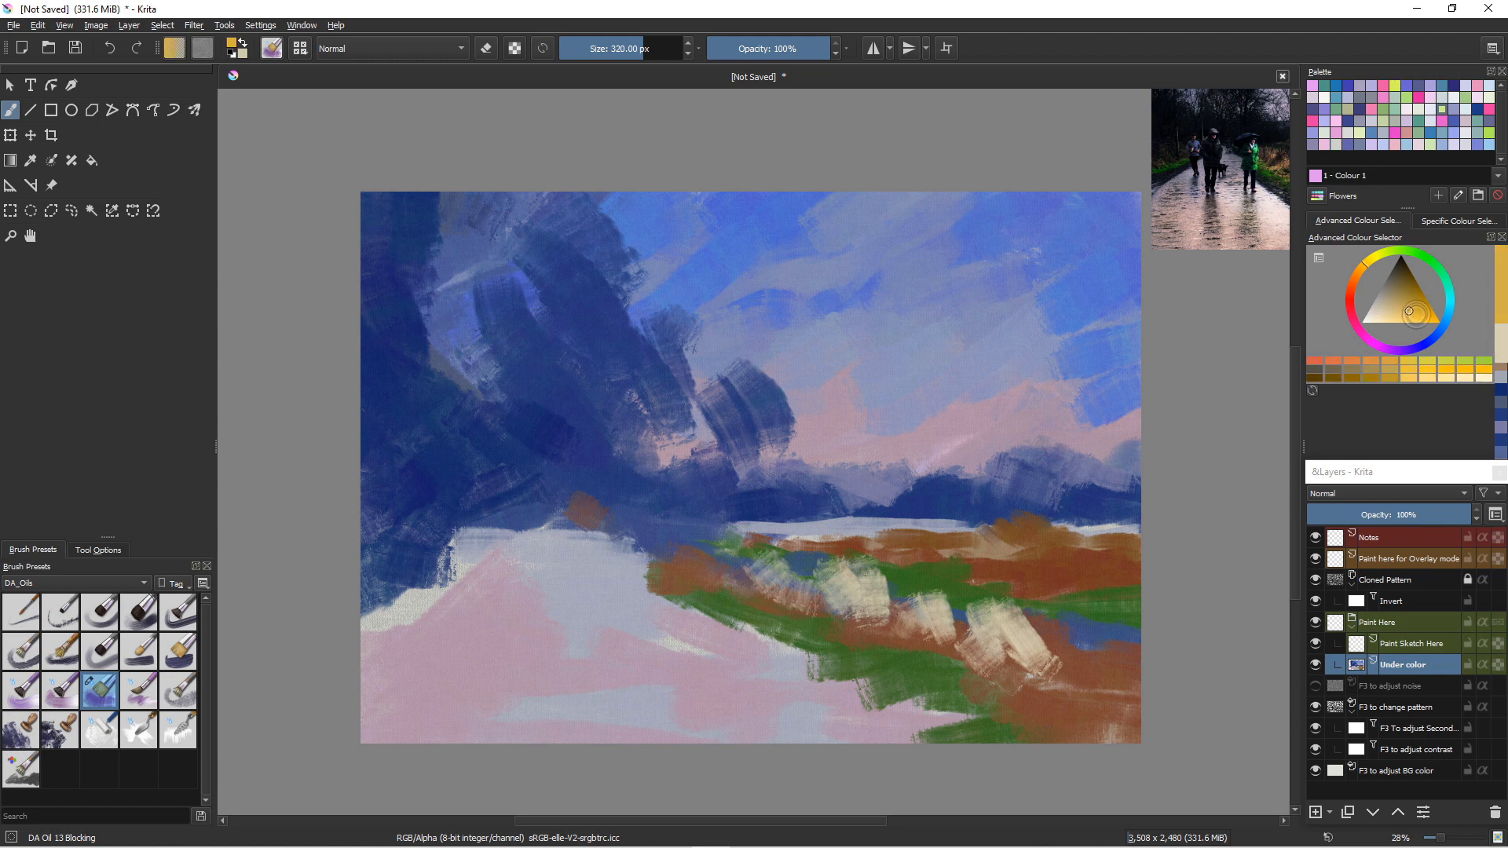
{"action": "left_click_drag", "start_coordinate": [935, 616], "coordinate": [1037, 660]}
{"action": "left_click_drag", "start_coordinate": [875, 613], "coordinate": [841, 589]}
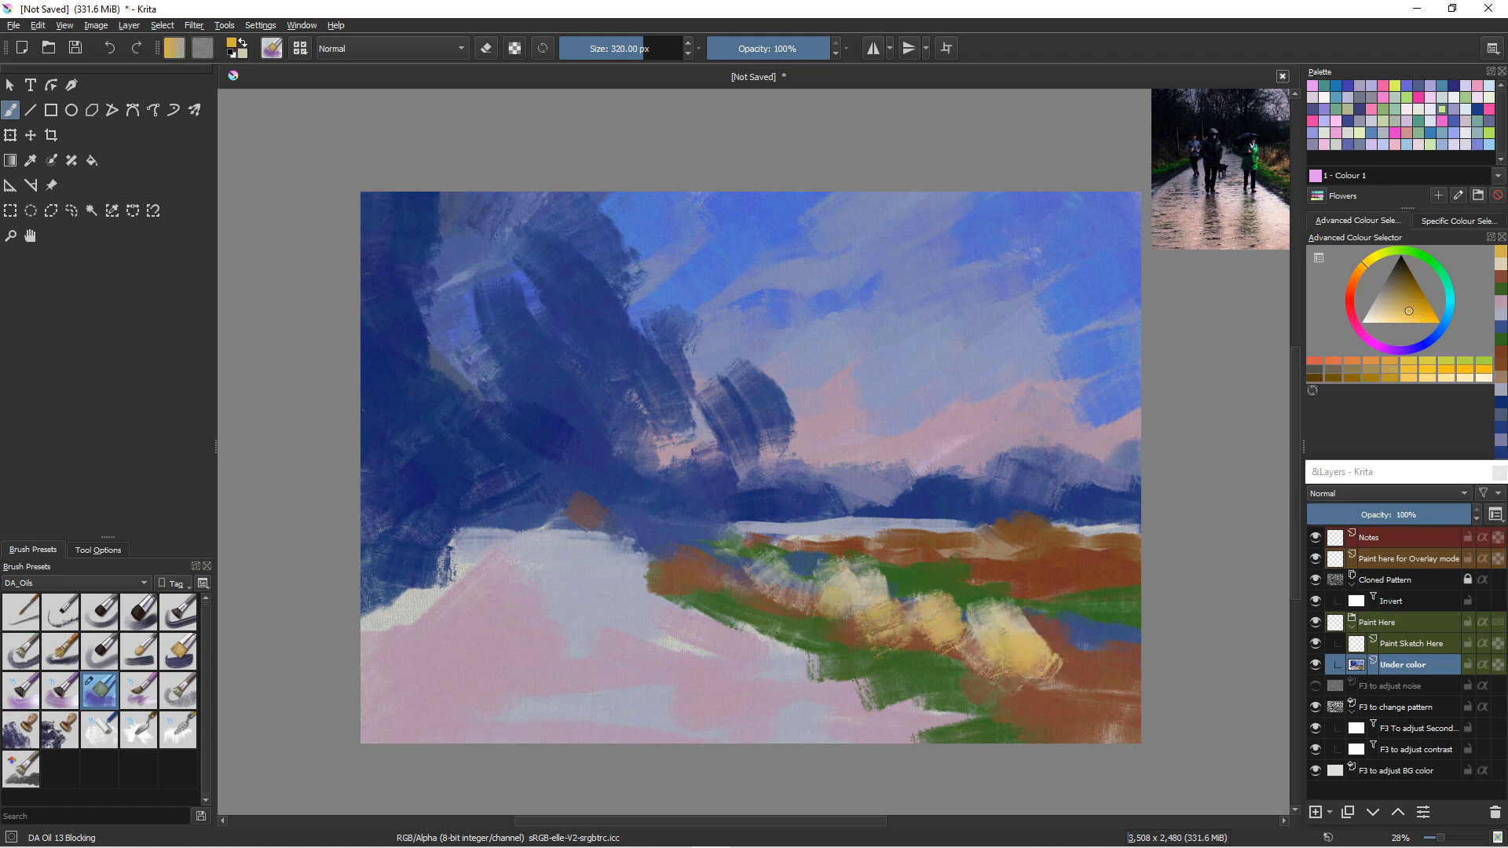
{"action": "left_click", "coordinate": [1420, 318]}
{"action": "mouse_move", "coordinate": [942, 668]}
{"action": "left_mouse_down"}
{"action": "mouse_move", "coordinate": [950, 640]}
{"action": "mouse_move", "coordinate": [1021, 636]}
{"action": "mouse_move", "coordinate": [943, 632]}
{"action": "mouse_move", "coordinate": [1044, 643]}
{"action": "mouse_move", "coordinate": [1001, 652]}
{"action": "left_mouse_up"}
{"action": "left_click", "coordinate": [1355, 274]}
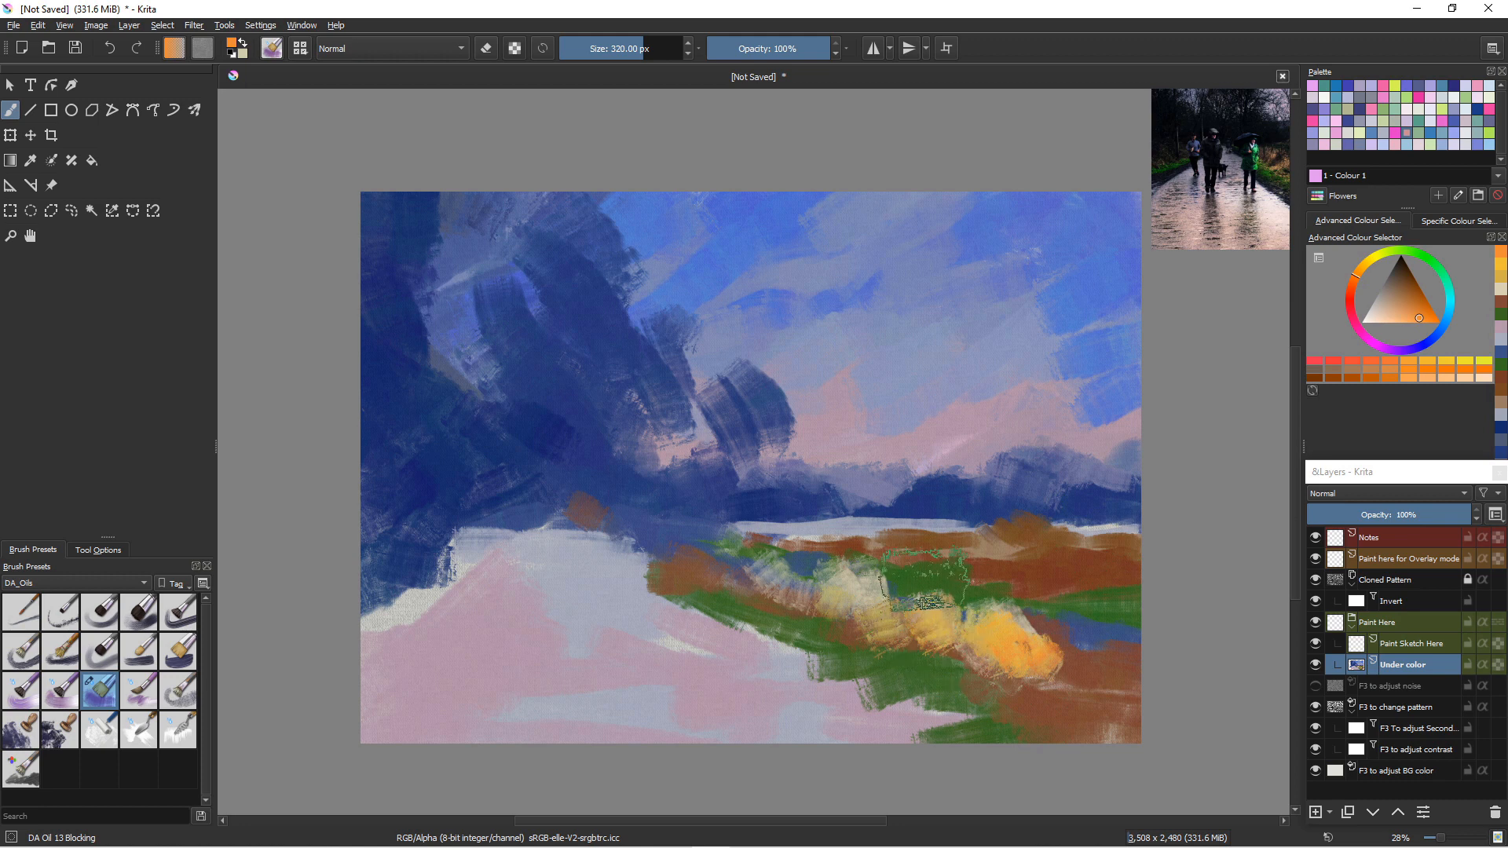
{"action": "mouse_move", "coordinate": [891, 640]}
{"action": "left_mouse_down"}
{"action": "mouse_move", "coordinate": [904, 612]}
{"action": "mouse_move", "coordinate": [818, 593]}
{"action": "mouse_move", "coordinate": [848, 618]}
{"action": "mouse_move", "coordinate": [891, 609]}
{"action": "left_mouse_up"}
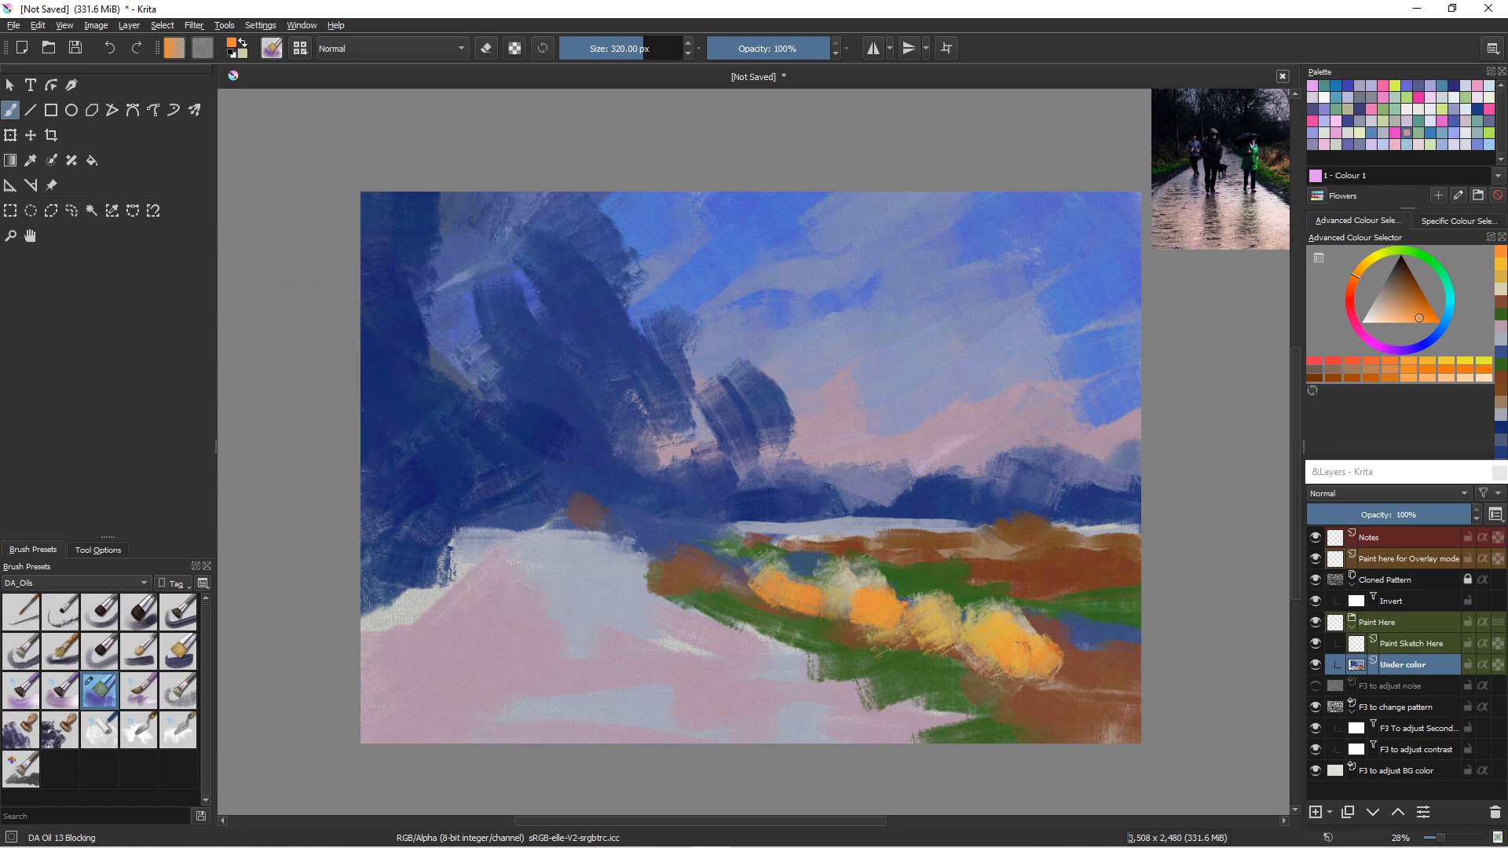
- Reduce the brush to 103 px and block in a figure's coat in bright green on the far end of the path
{"action": "key", "text": "bracketleft"}
{"action": "key", "text": "bracketleft"}
{"action": "key", "text": "bracketleft"}
{"action": "key", "text": "bracketleft"}
{"action": "key", "text": "bracketleft"}
{"action": "key", "text": "bracketleft"}
{"action": "key", "text": "bracketleft"}
{"action": "key", "text": "bracketleft"}
{"action": "key", "text": "bracketleft"}
{"action": "key", "text": "bracketleft"}
{"action": "key", "text": "bracketleft"}
{"action": "key", "text": "bracketleft"}
{"action": "key", "text": "bracketleft"}
{"action": "key", "text": "bracketleft"}
{"action": "left_click", "coordinate": [1422, 253]}
{"action": "left_click", "coordinate": [1404, 308]}
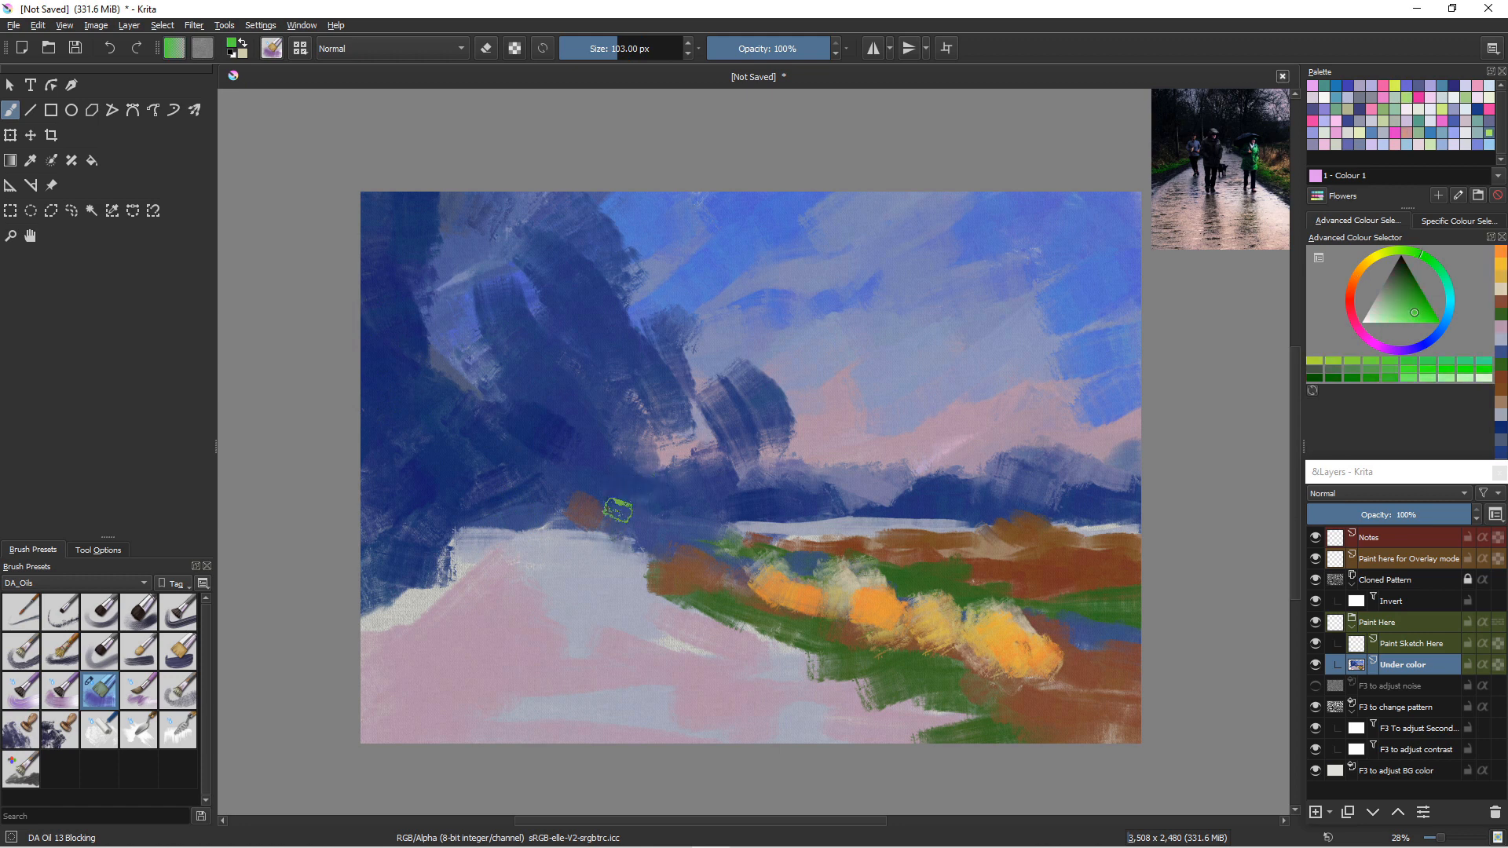
{"action": "left_click_drag", "start_coordinate": [628, 512], "coordinate": [626, 534]}
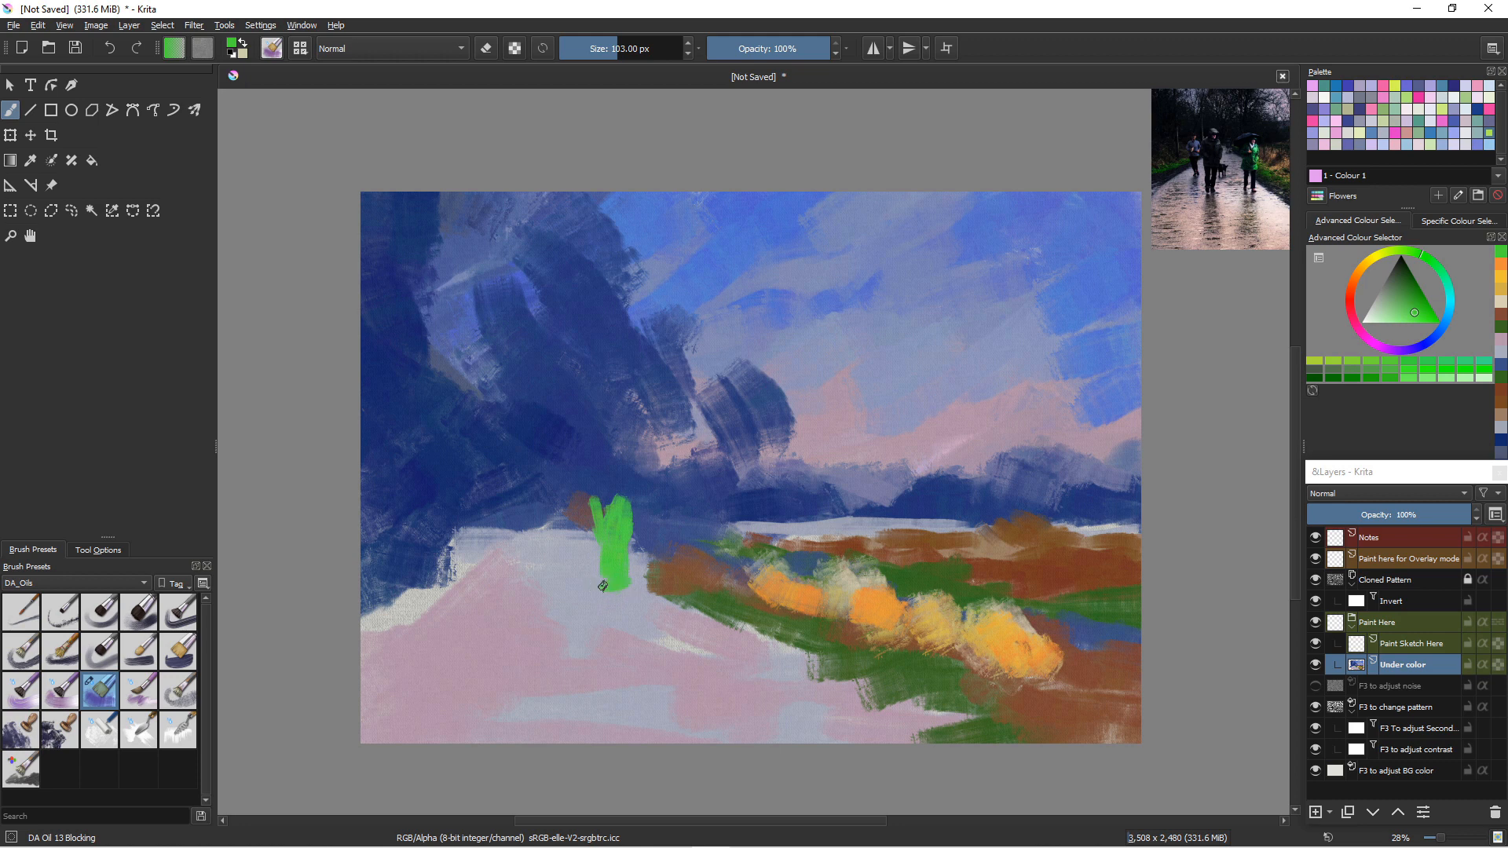
- Paint the left half of the figure's coat in sampled olive green and add two legs in sampled dark blue
{"action": "left_click", "coordinate": [817, 681], "text": "ctrl"}
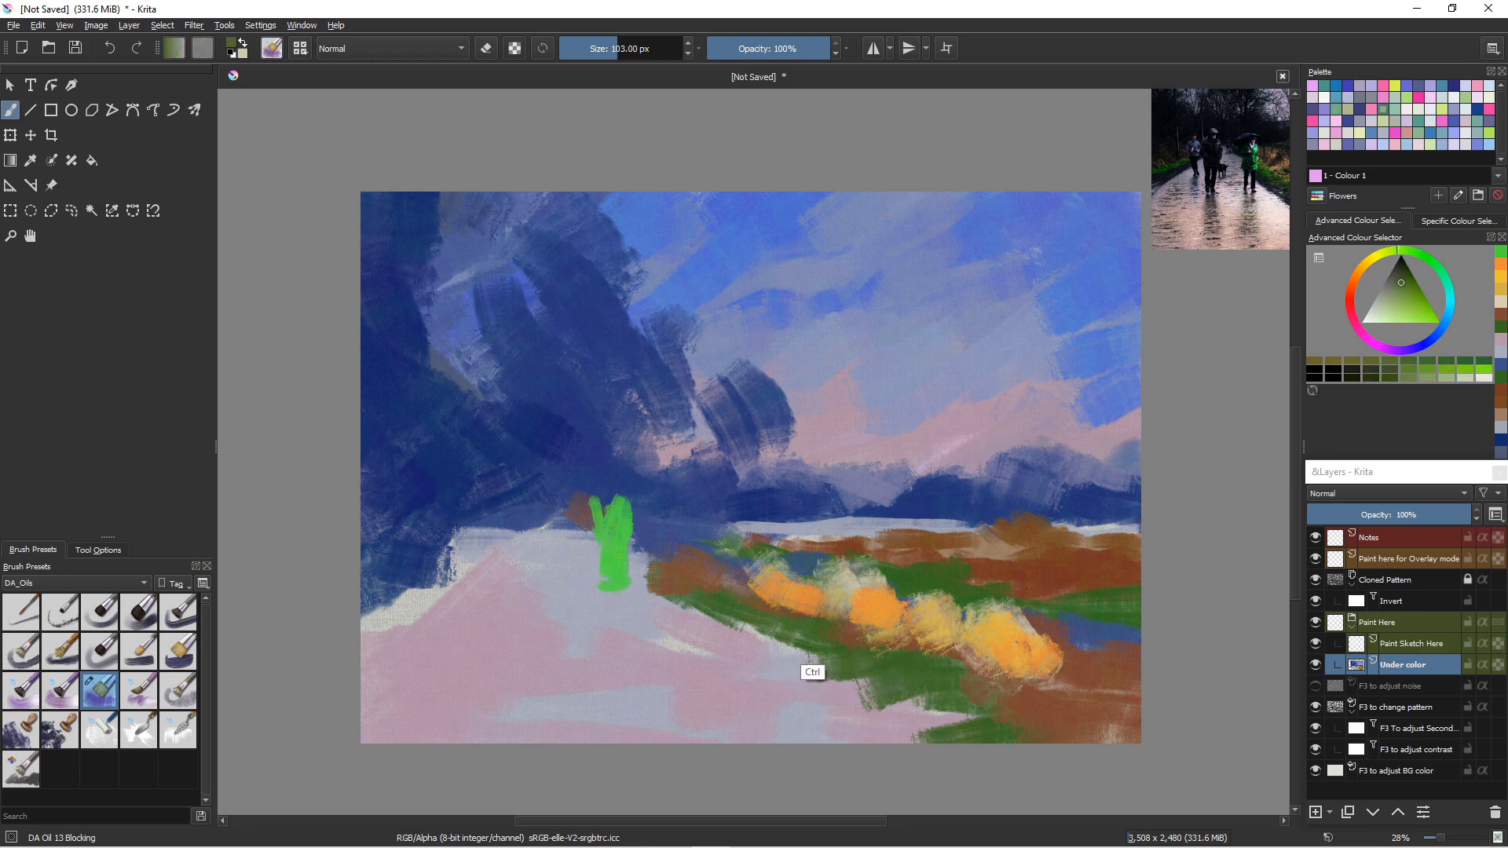
{"action": "left_click_drag", "start_coordinate": [590, 516], "coordinate": [601, 548]}
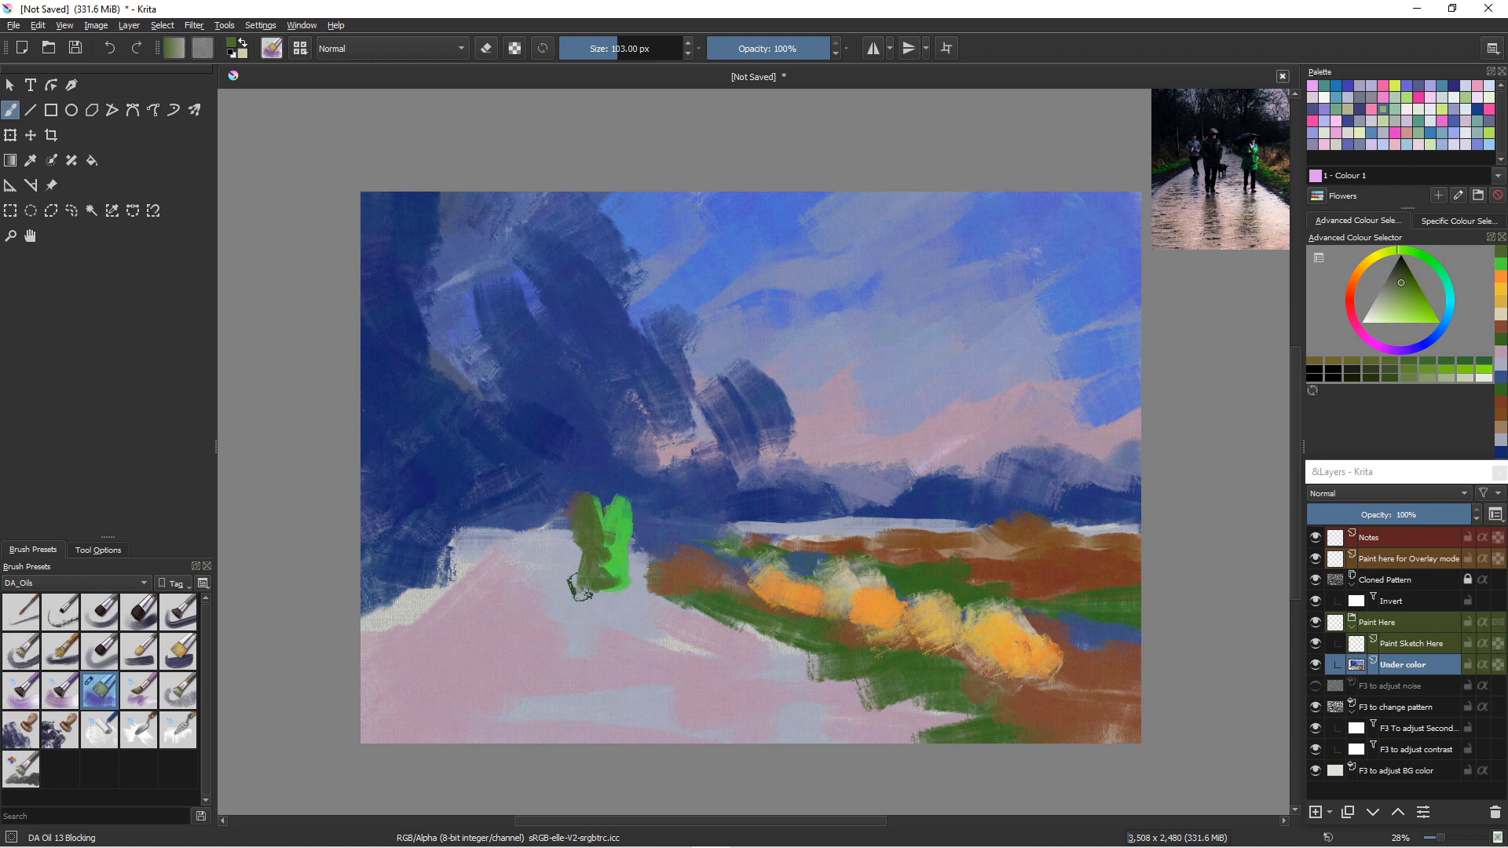
{"action": "left_click", "coordinate": [534, 481], "text": "ctrl"}
{"action": "left_click_drag", "start_coordinate": [617, 581], "coordinate": [617, 627]}
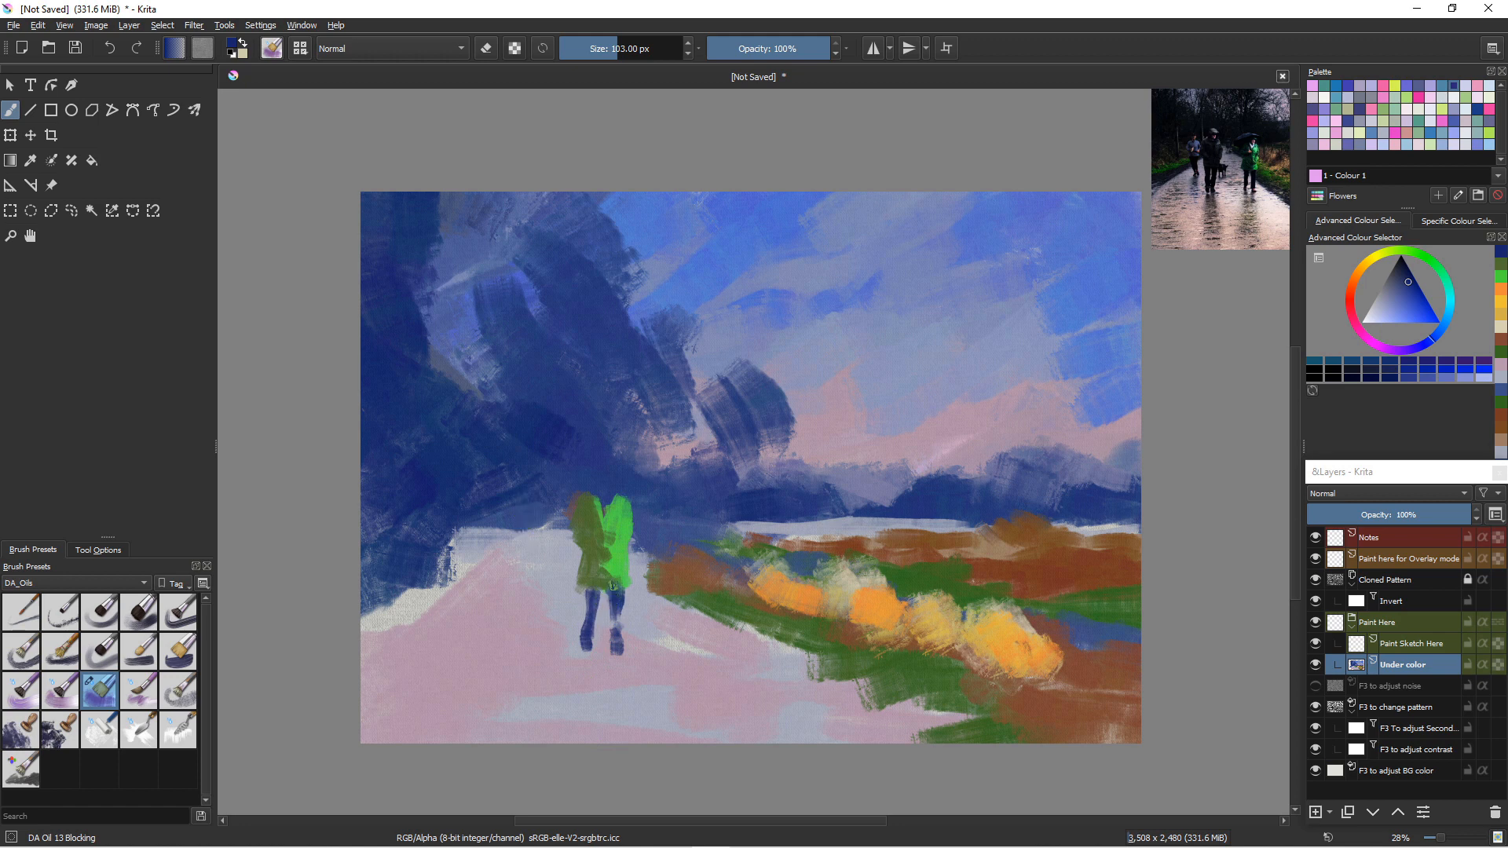
{"action": "left_click", "coordinate": [585, 626], "text": "ctrl"}
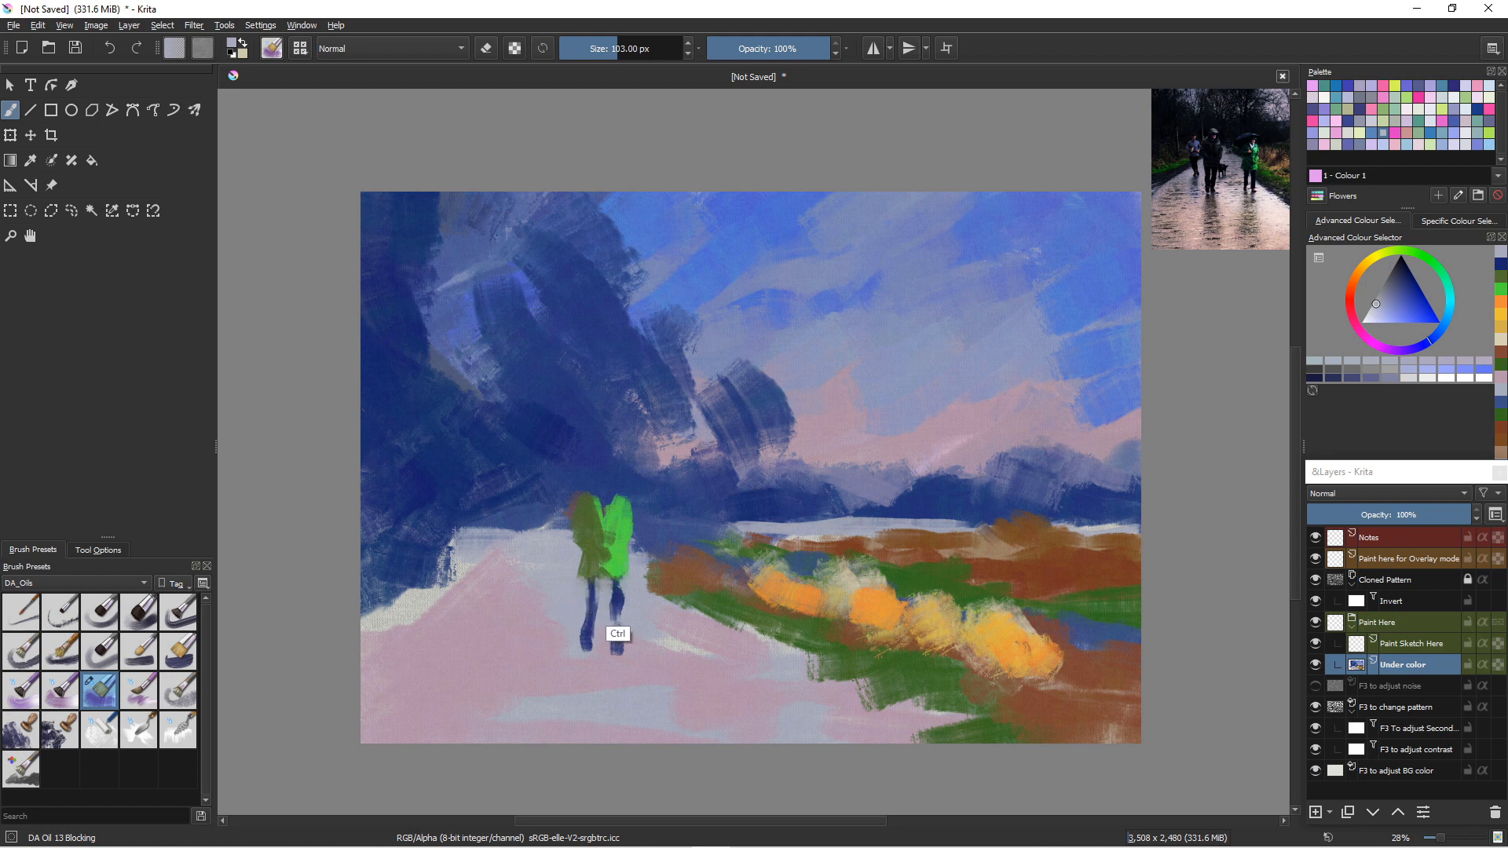
{"action": "left_click", "coordinate": [618, 633], "text": "ctrl"}
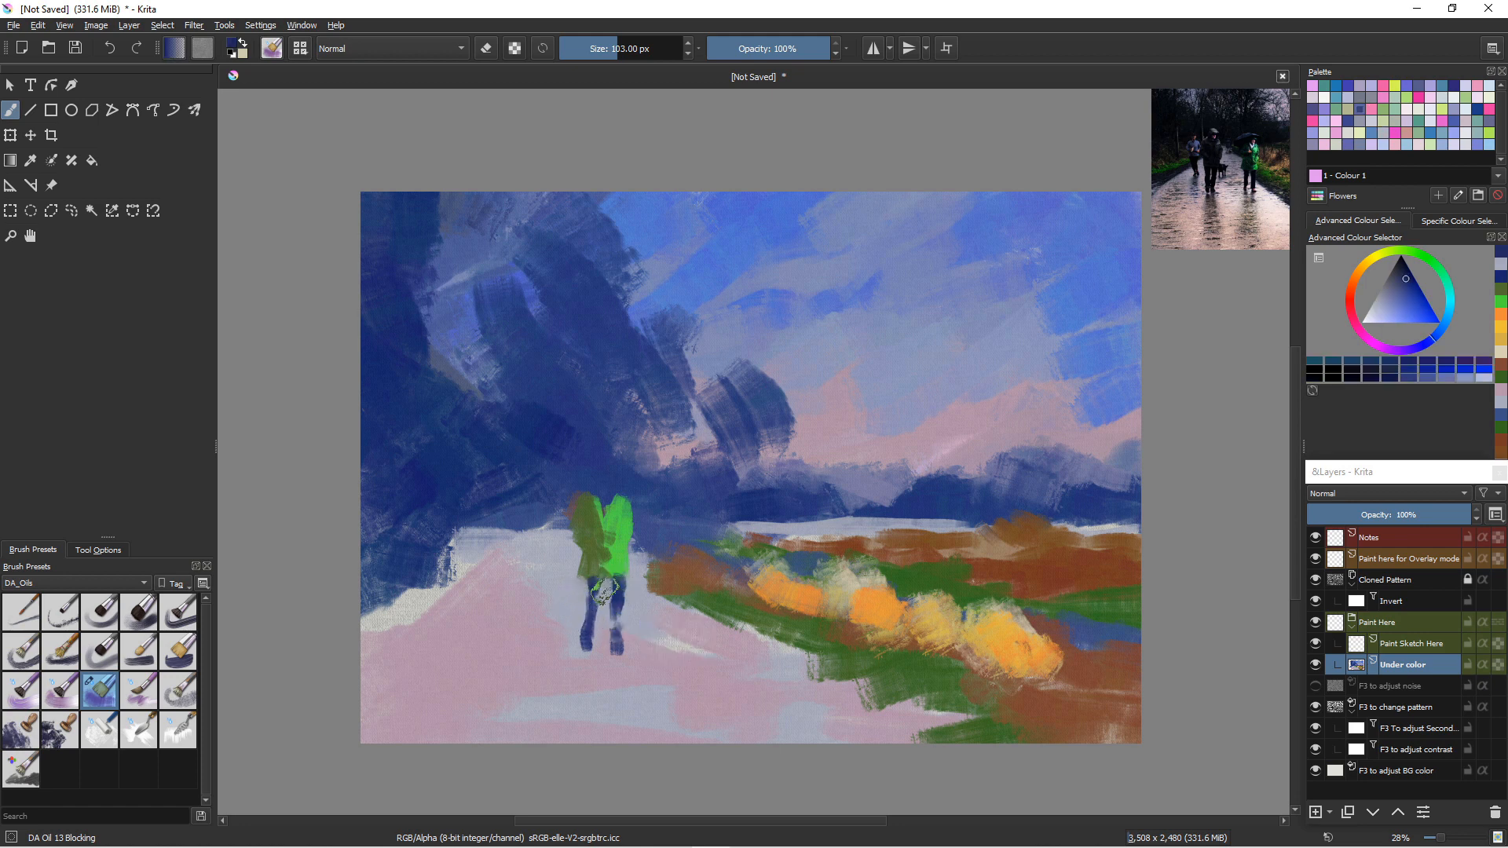
{"action": "left_click", "coordinate": [617, 581], "text": "ctrl"}
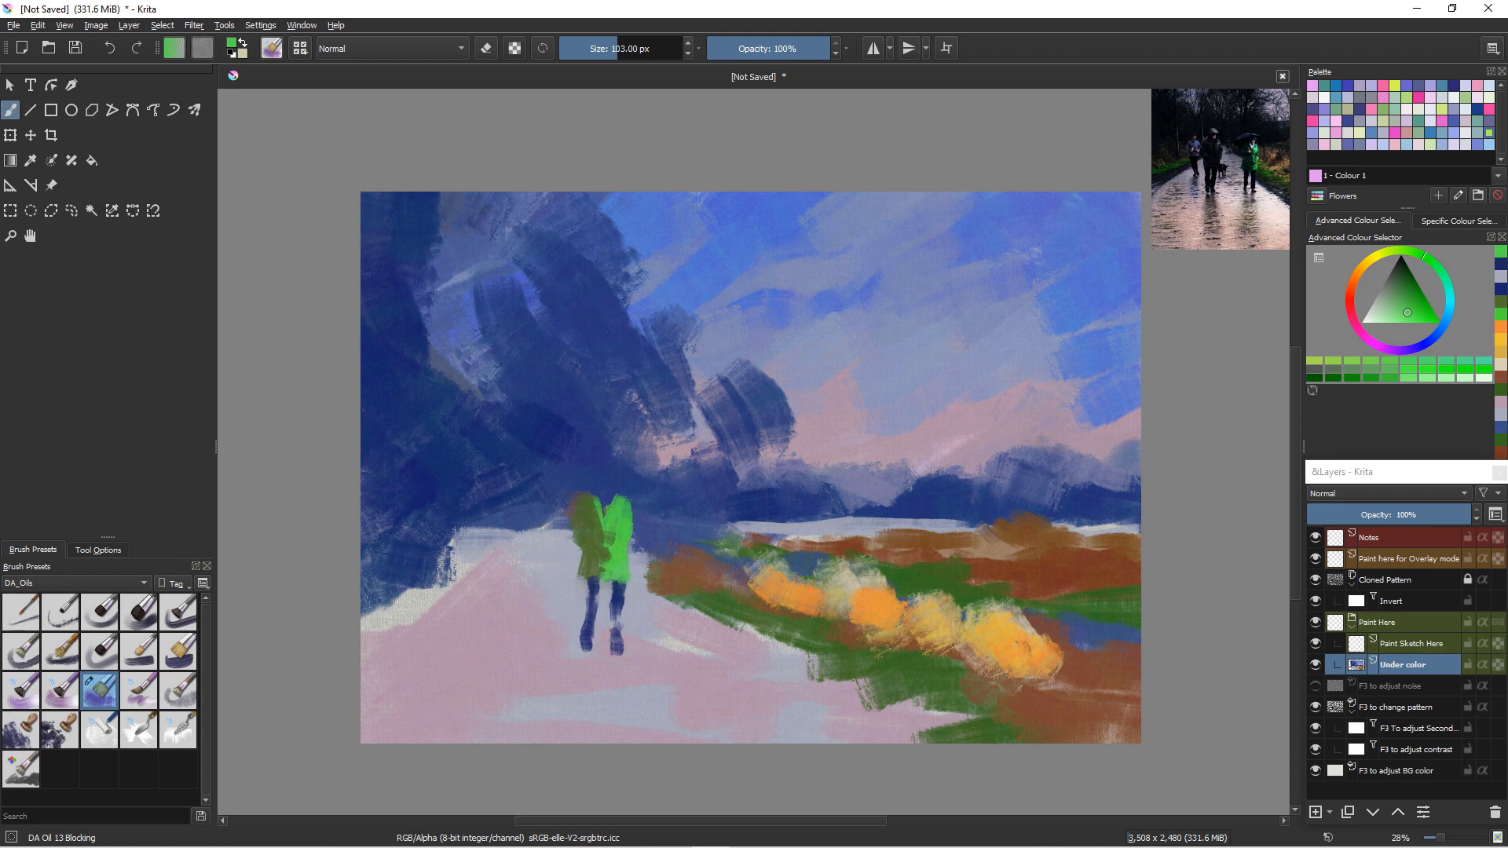
- Extend the dark blue foliage edge left of the figure and stroke sampled bright green along the verge's path side
{"action": "left_click", "coordinate": [539, 528], "text": "ctrl"}
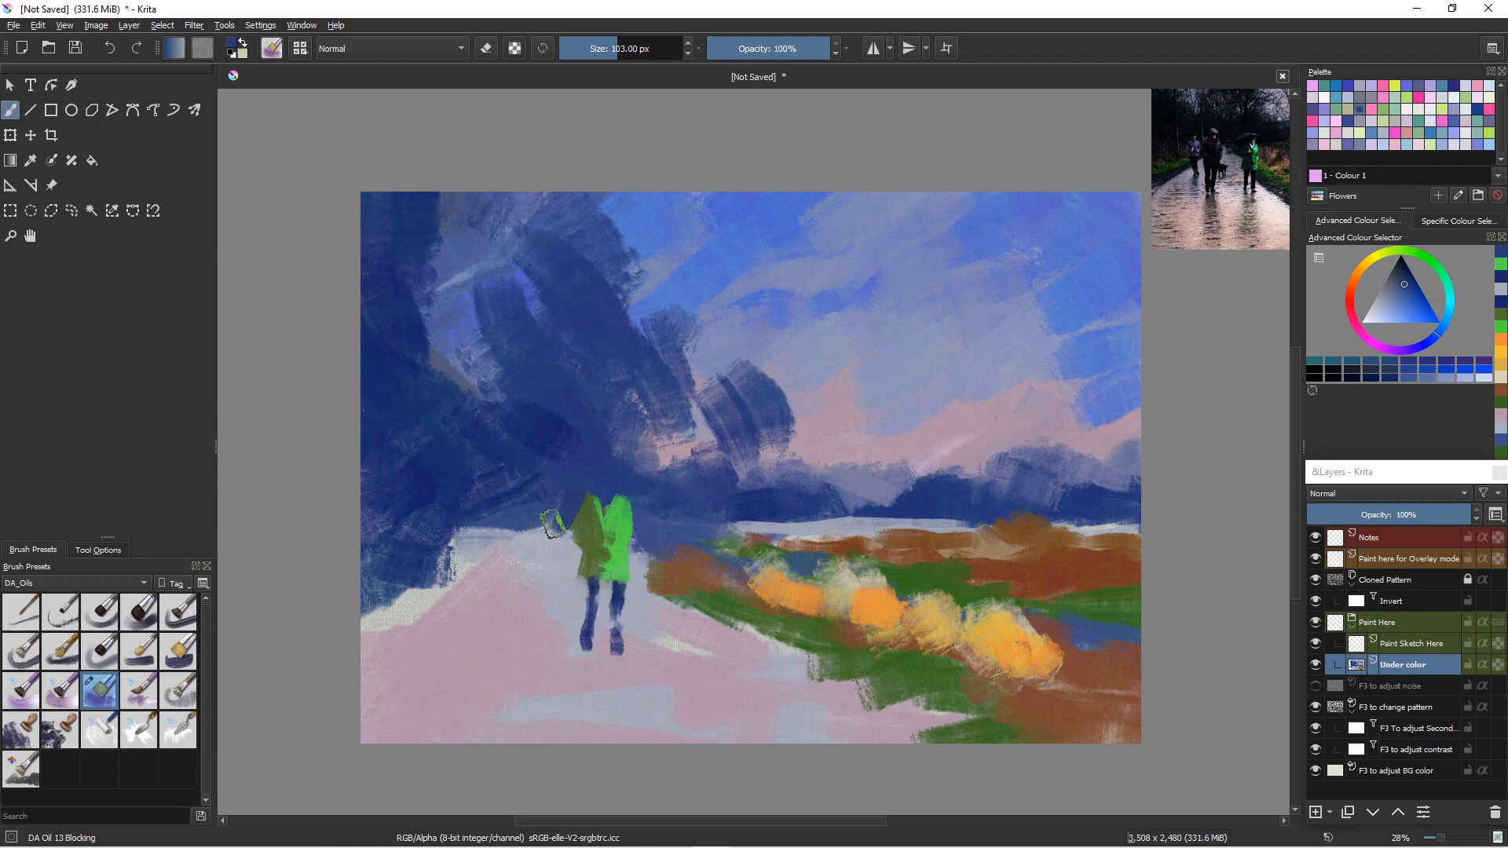
{"action": "mouse_move", "coordinate": [560, 528]}
{"action": "left_mouse_down"}
{"action": "mouse_move", "coordinate": [437, 534]}
{"action": "mouse_move", "coordinate": [493, 476]}
{"action": "mouse_move", "coordinate": [449, 529]}
{"action": "mouse_move", "coordinate": [475, 508]}
{"action": "mouse_move", "coordinate": [470, 567]}
{"action": "left_mouse_up"}
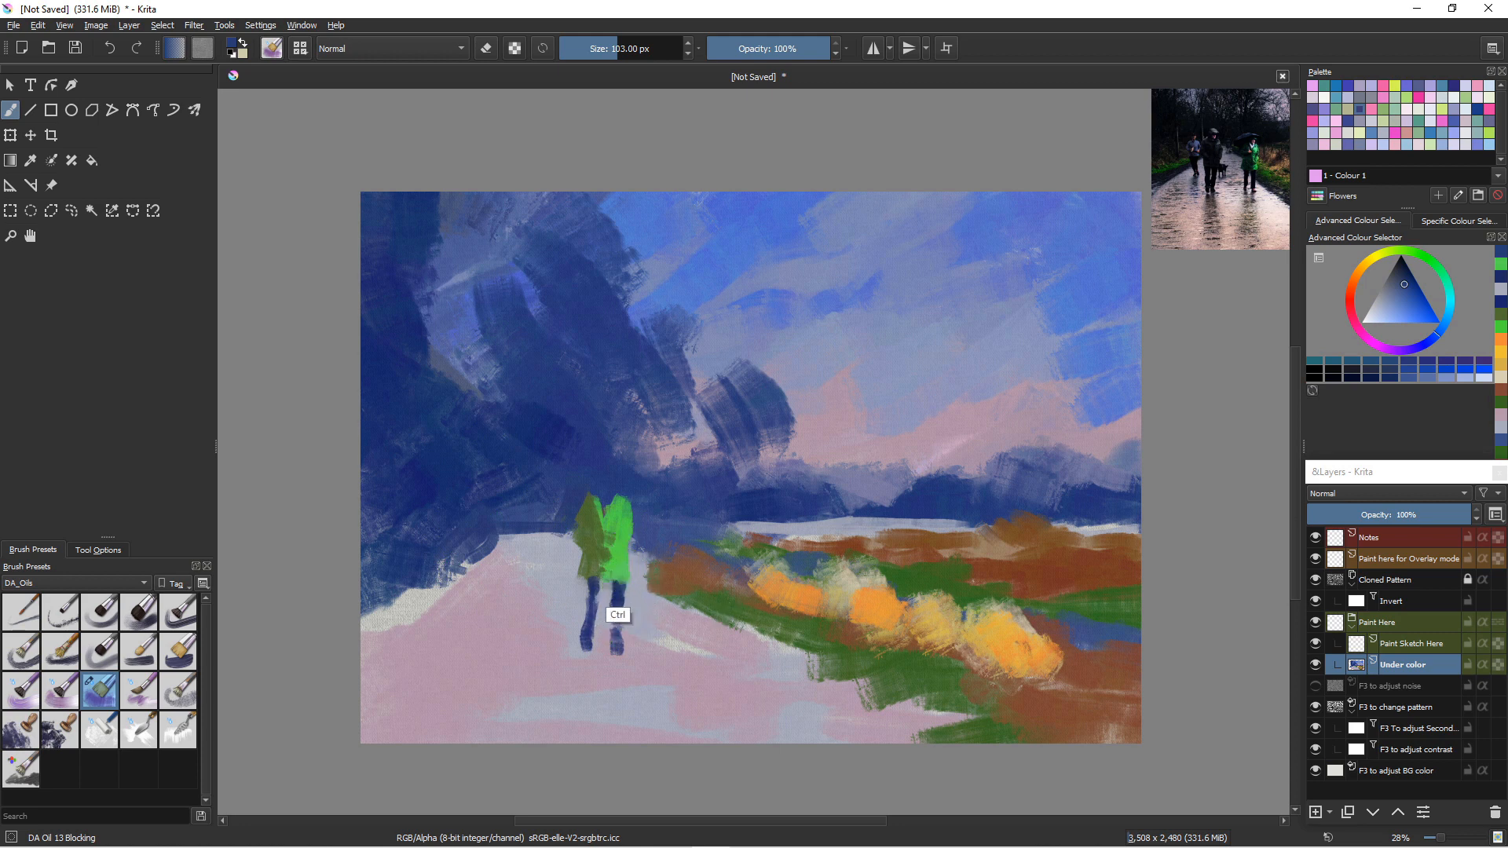
{"action": "left_click", "coordinate": [629, 567], "text": "ctrl"}
{"action": "mouse_move", "coordinate": [622, 553]}
{"action": "left_mouse_down"}
{"action": "mouse_move", "coordinate": [696, 586]}
{"action": "mouse_move", "coordinate": [708, 594]}
{"action": "mouse_move", "coordinate": [643, 574]}
{"action": "mouse_move", "coordinate": [736, 625]}
{"action": "mouse_move", "coordinate": [758, 604]}
{"action": "mouse_move", "coordinate": [733, 610]}
{"action": "mouse_move", "coordinate": [823, 639]}
{"action": "left_mouse_up"}
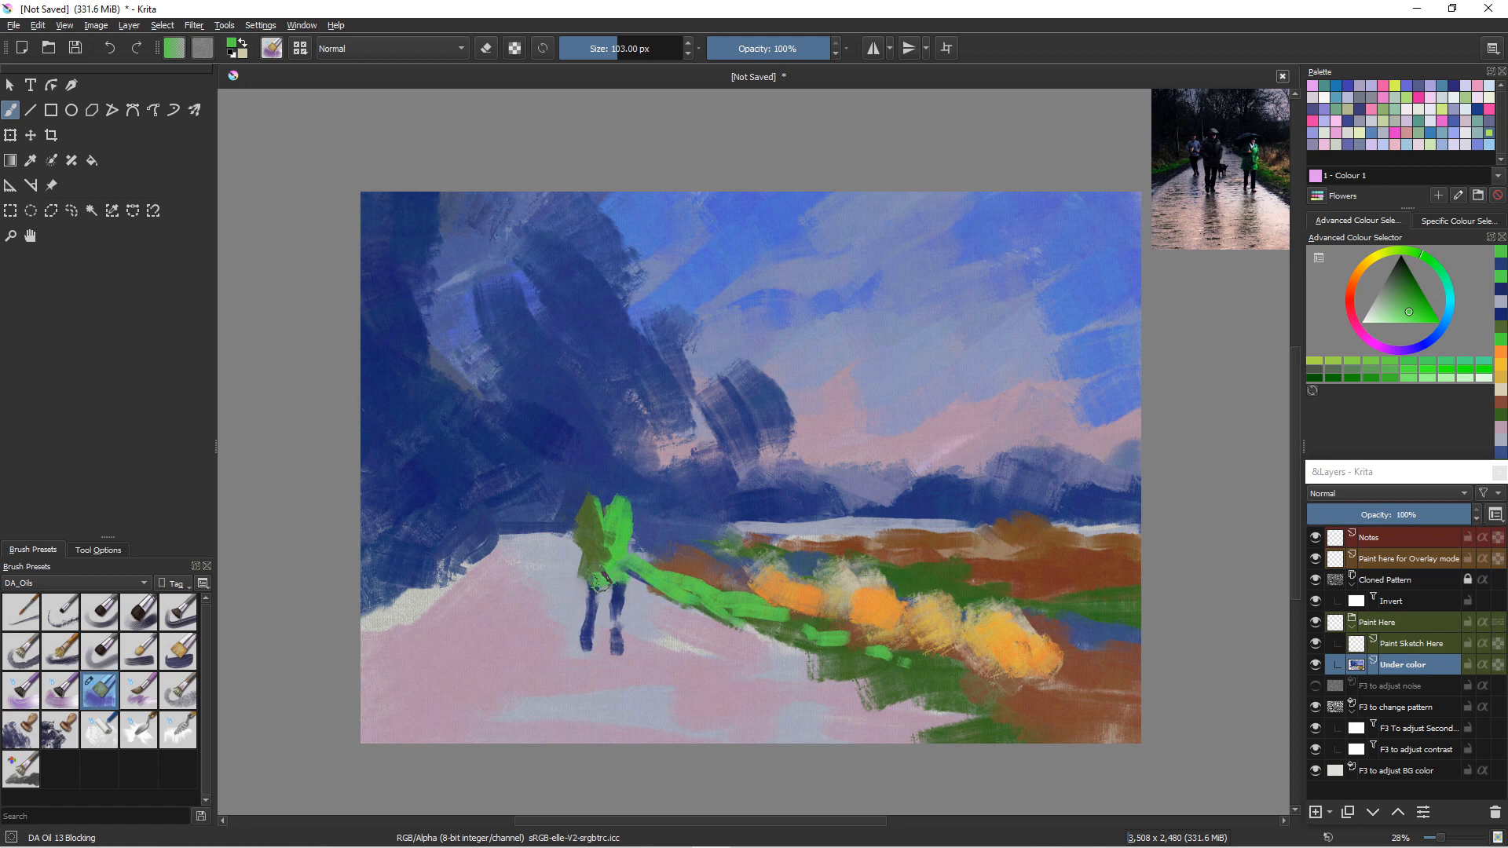
- Add the figure's head in sampled olive green and paint a dark blue shadow beneath the verge's bright green edge
{"action": "left_click", "coordinate": [597, 581], "text": "ctrl"}
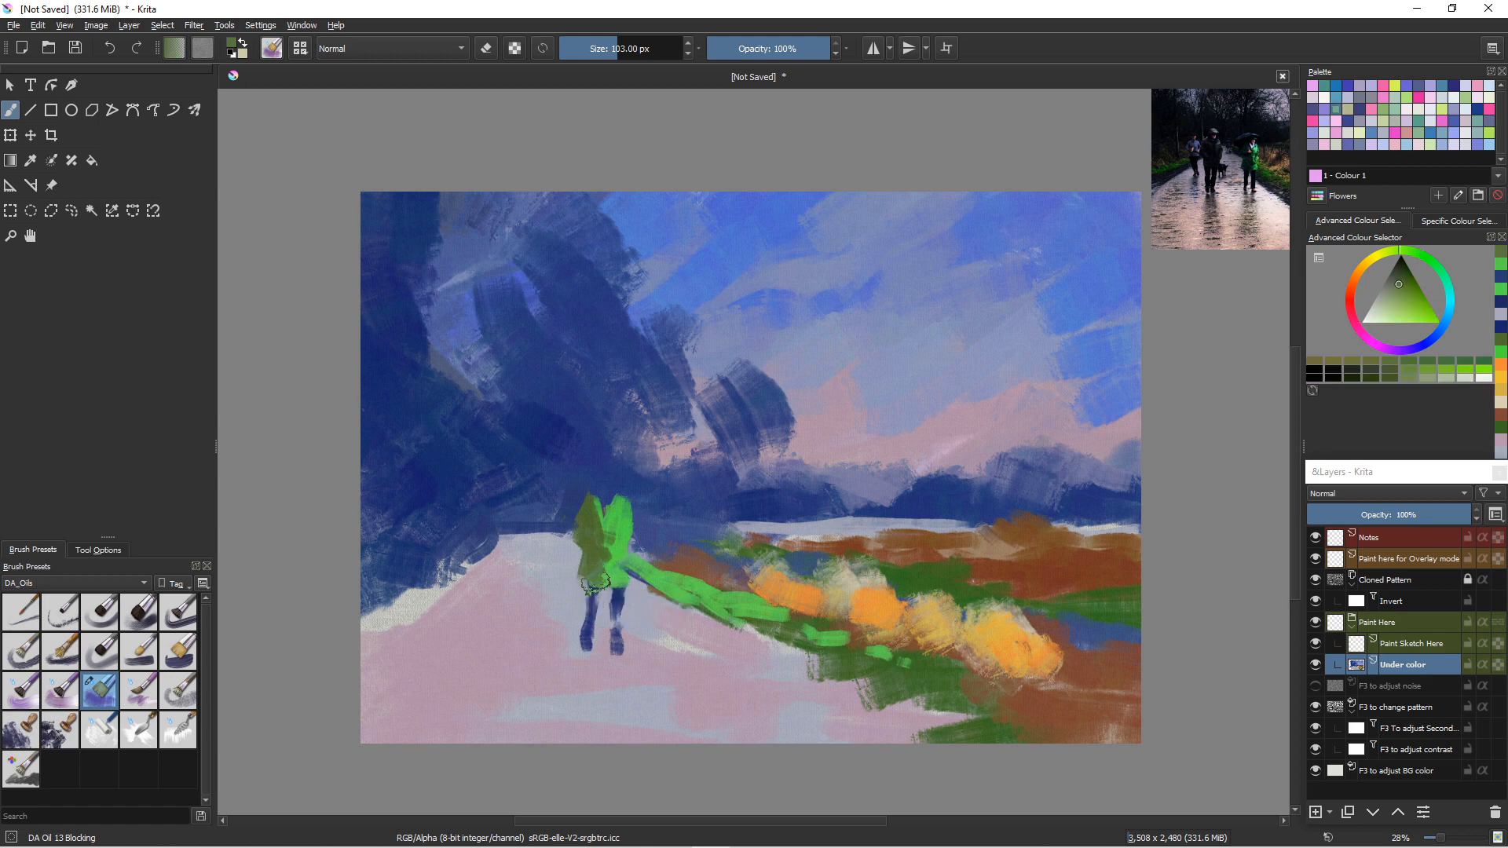
{"action": "mouse_move", "coordinate": [582, 494]}
{"action": "left_mouse_down"}
{"action": "mouse_move", "coordinate": [613, 472]}
{"action": "mouse_move", "coordinate": [615, 511]}
{"action": "left_mouse_up"}
{"action": "left_click", "coordinate": [479, 493], "text": "ctrl"}
{"action": "mouse_move", "coordinate": [633, 583]}
{"action": "left_mouse_down"}
{"action": "mouse_move", "coordinate": [688, 618]}
{"action": "mouse_move", "coordinate": [665, 607]}
{"action": "mouse_move", "coordinate": [698, 606]}
{"action": "mouse_move", "coordinate": [699, 626]}
{"action": "mouse_move", "coordinate": [711, 611]}
{"action": "mouse_move", "coordinate": [800, 655]}
{"action": "left_mouse_up"}
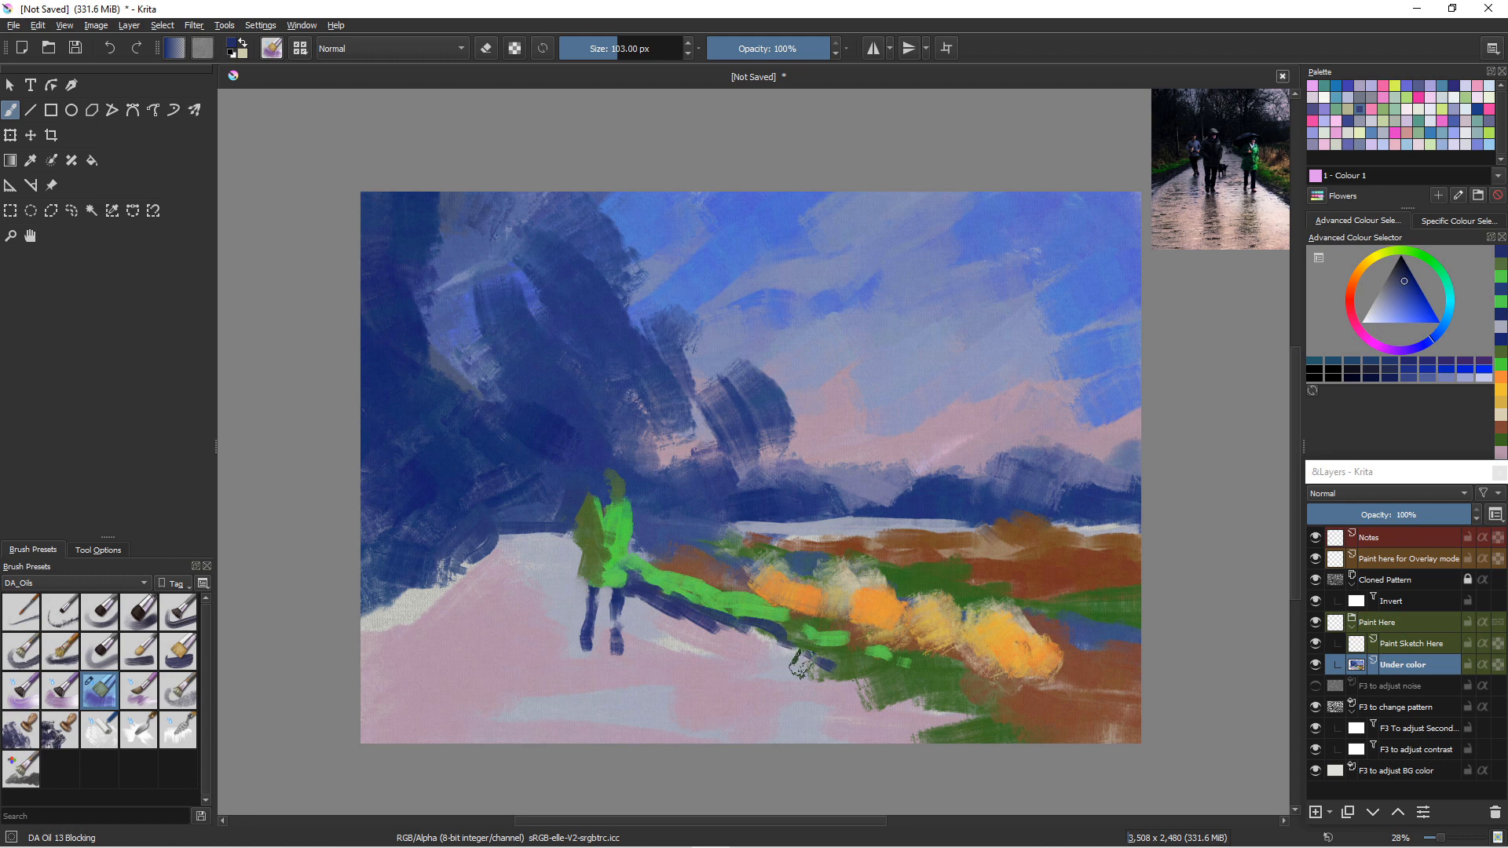
{"action": "left_click_drag", "start_coordinate": [814, 646], "coordinate": [888, 684]}
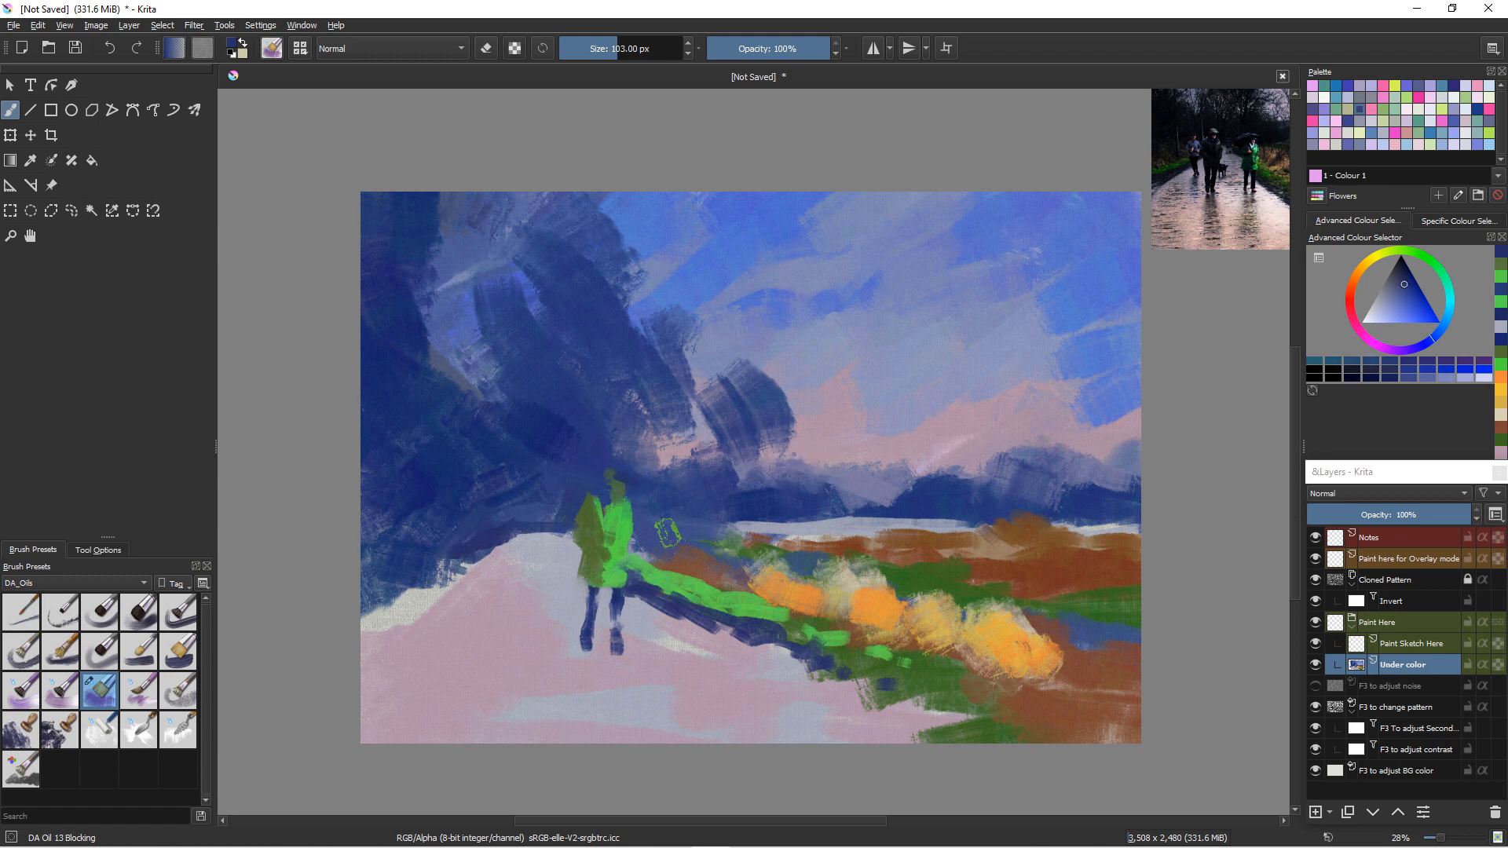
- Paint an umbrella over the figure's head in sampled muted grey-blue and darken its underside with sampled dark blue
{"action": "left_click", "coordinate": [837, 507], "text": "ctrl"}
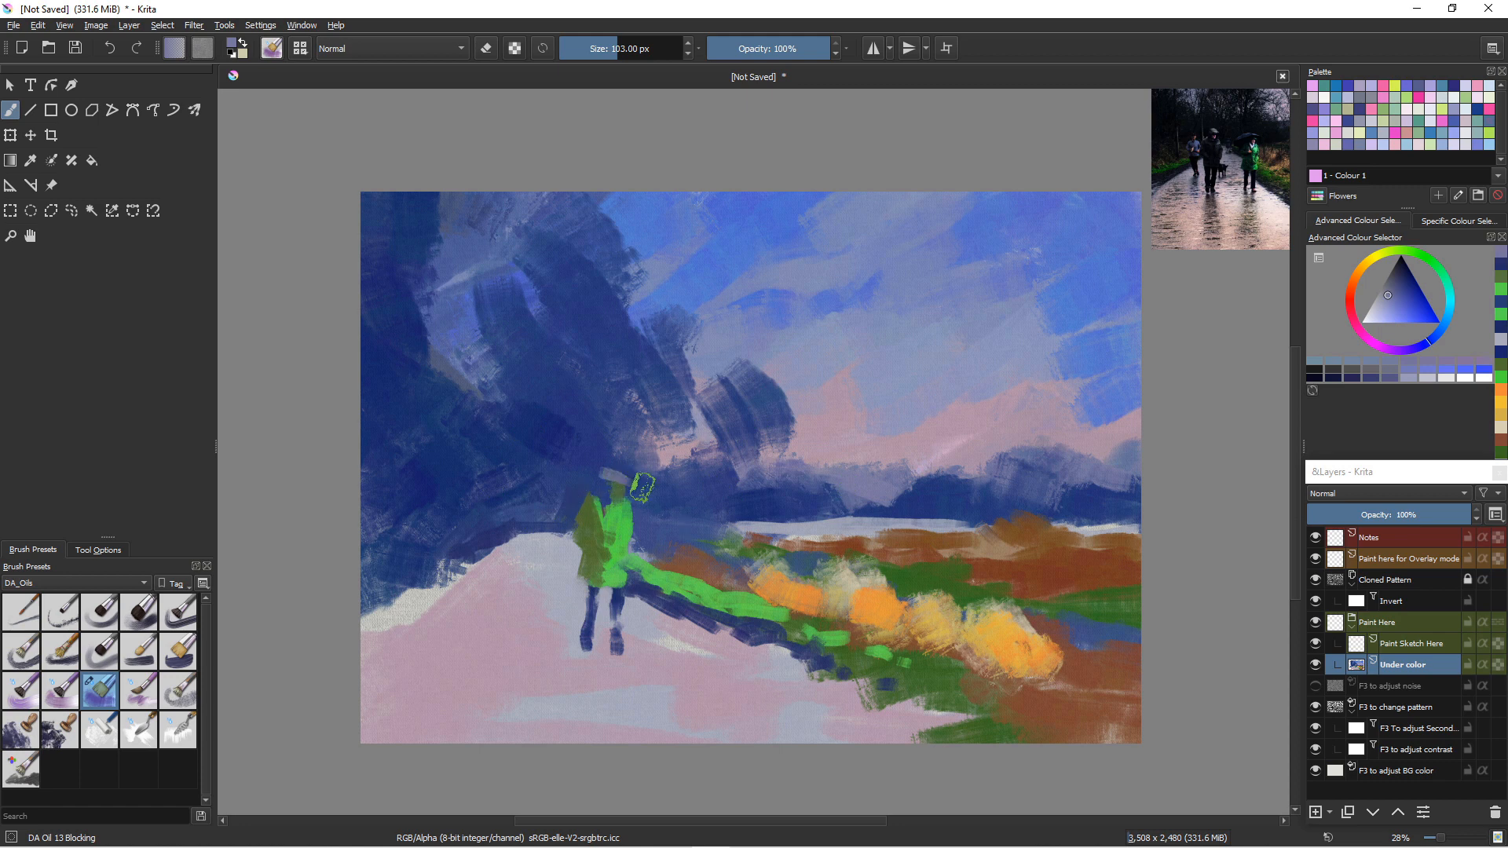
{"action": "left_click_drag", "start_coordinate": [612, 477], "coordinate": [594, 477]}
{"action": "left_click_drag", "start_coordinate": [596, 476], "coordinate": [577, 487]}
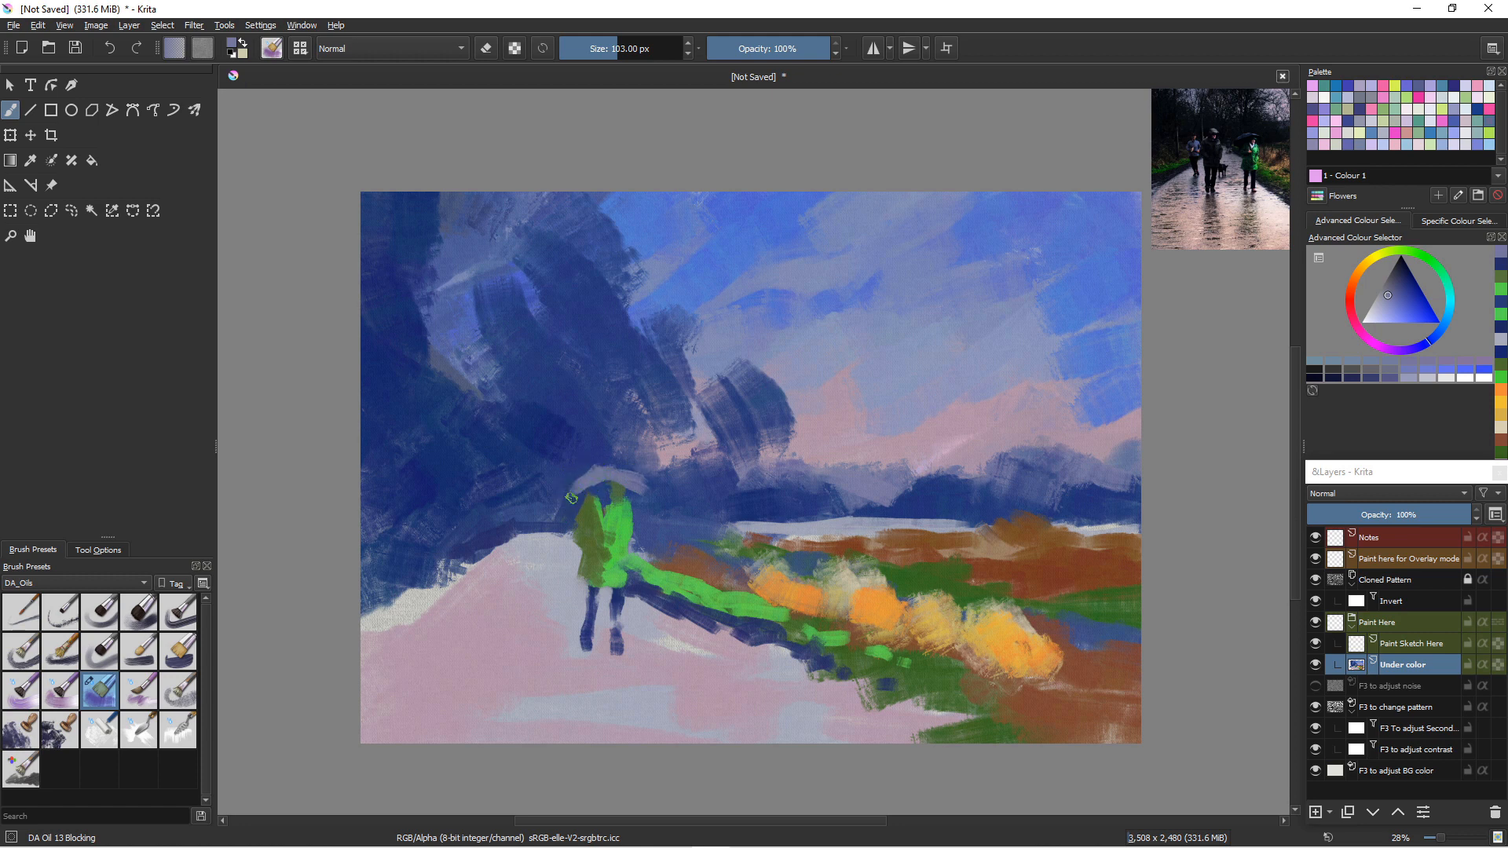
{"action": "left_click", "coordinate": [664, 626], "text": "ctrl"}
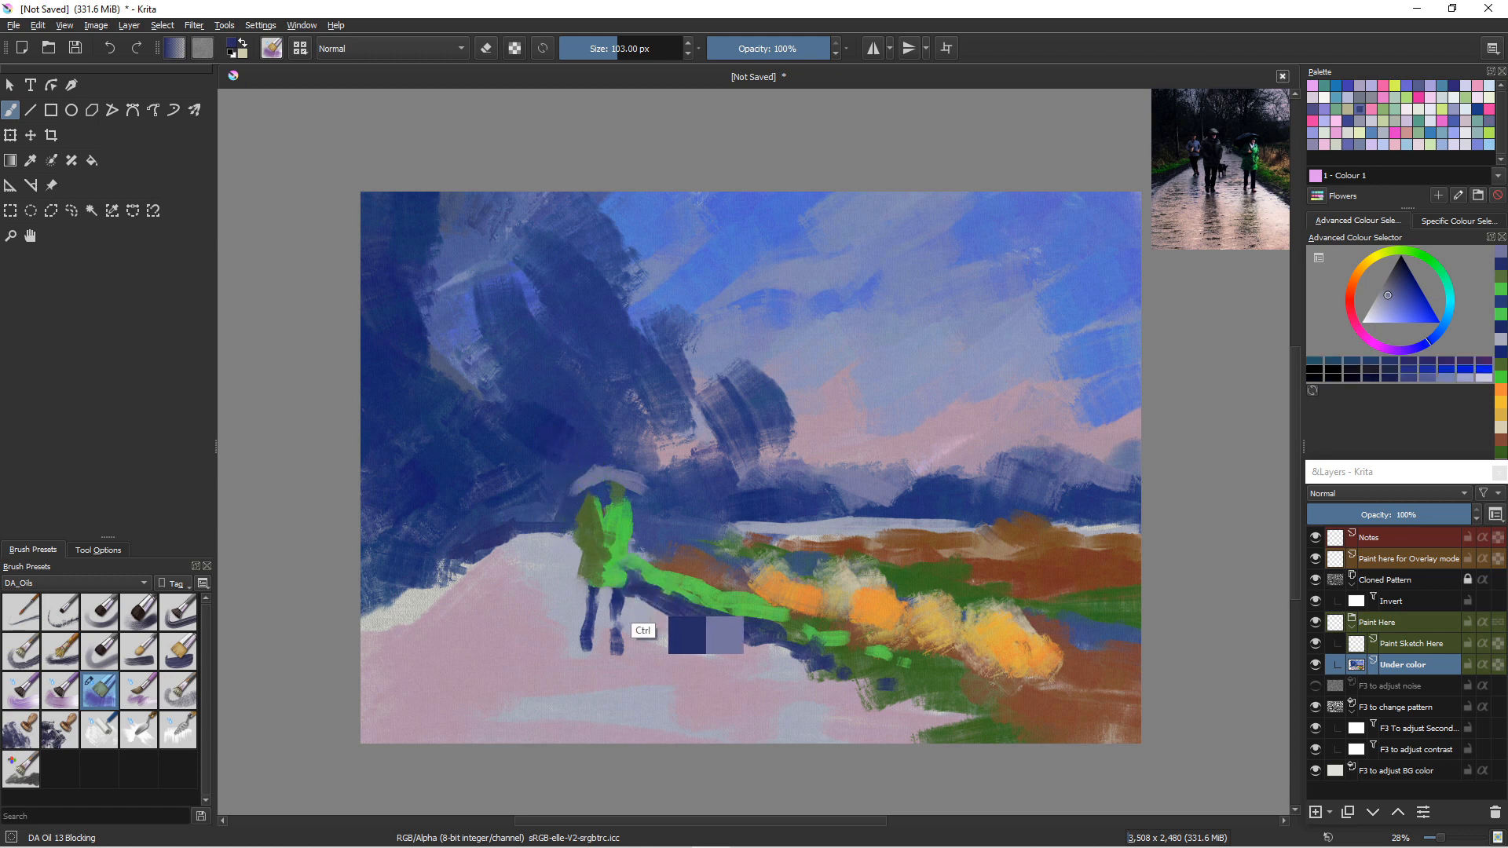
{"action": "left_click_drag", "start_coordinate": [597, 493], "coordinate": [601, 494]}
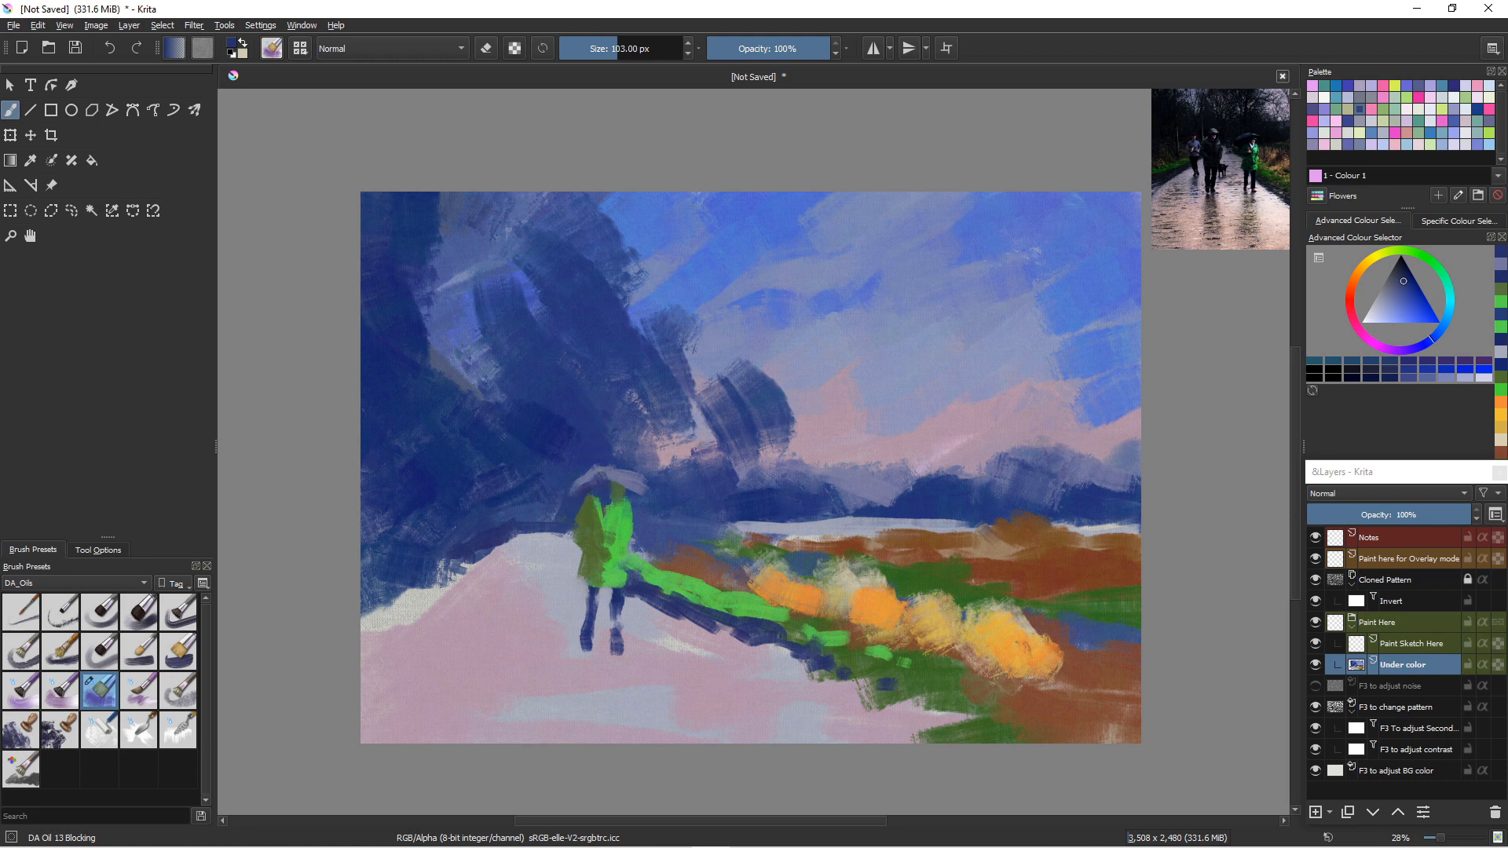
- Pick a pale tan, reduce the brush to 68 px and paint the figure's face under the umbrella
{"action": "left_click", "coordinate": [1360, 269]}
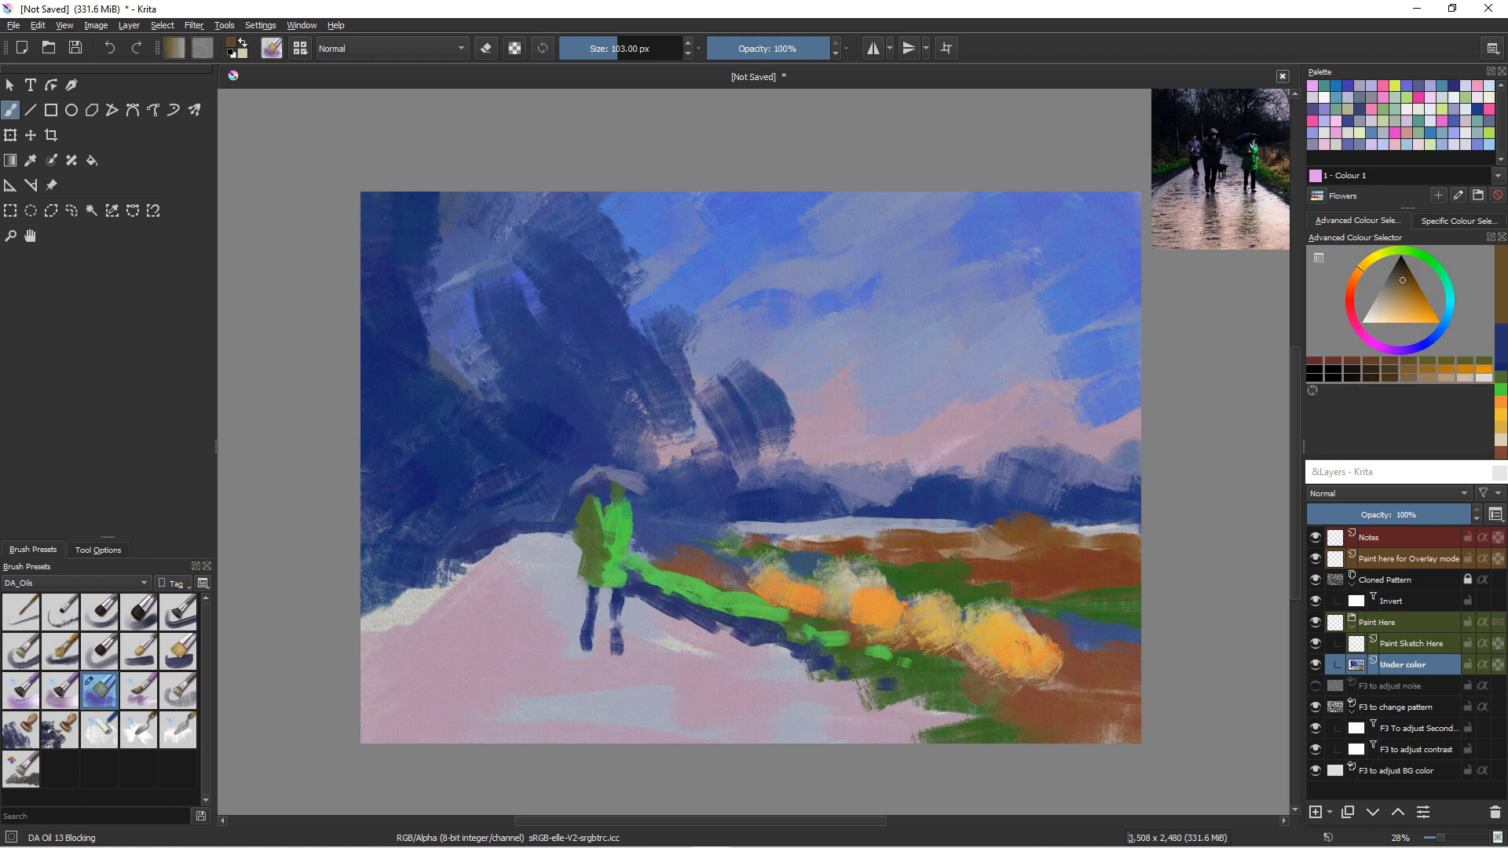
{"action": "left_click", "coordinate": [1386, 312]}
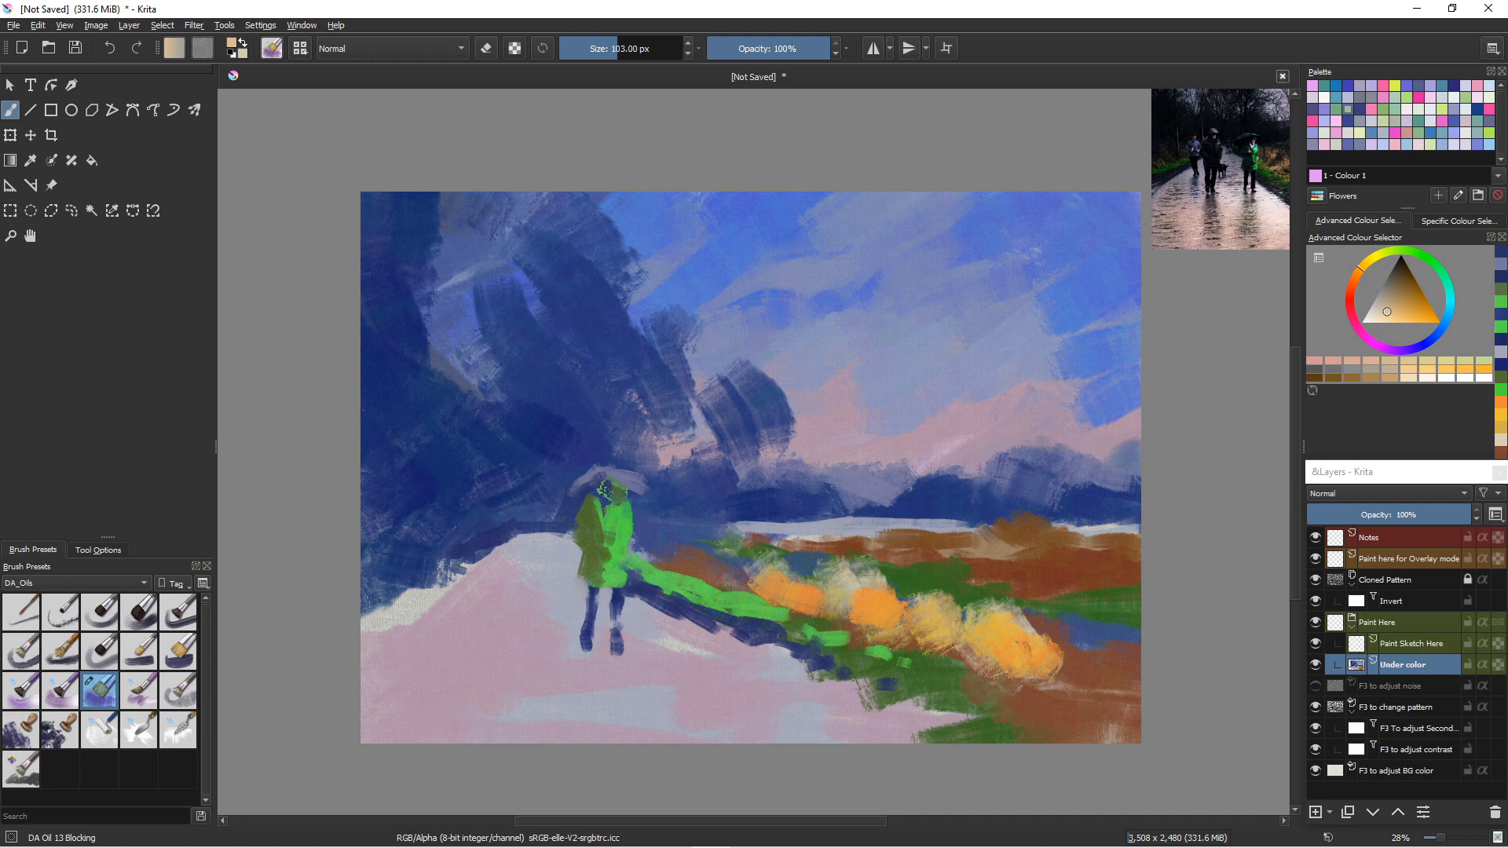
{"action": "key", "text": "bracketleft"}
{"action": "key", "text": "bracketleft"}
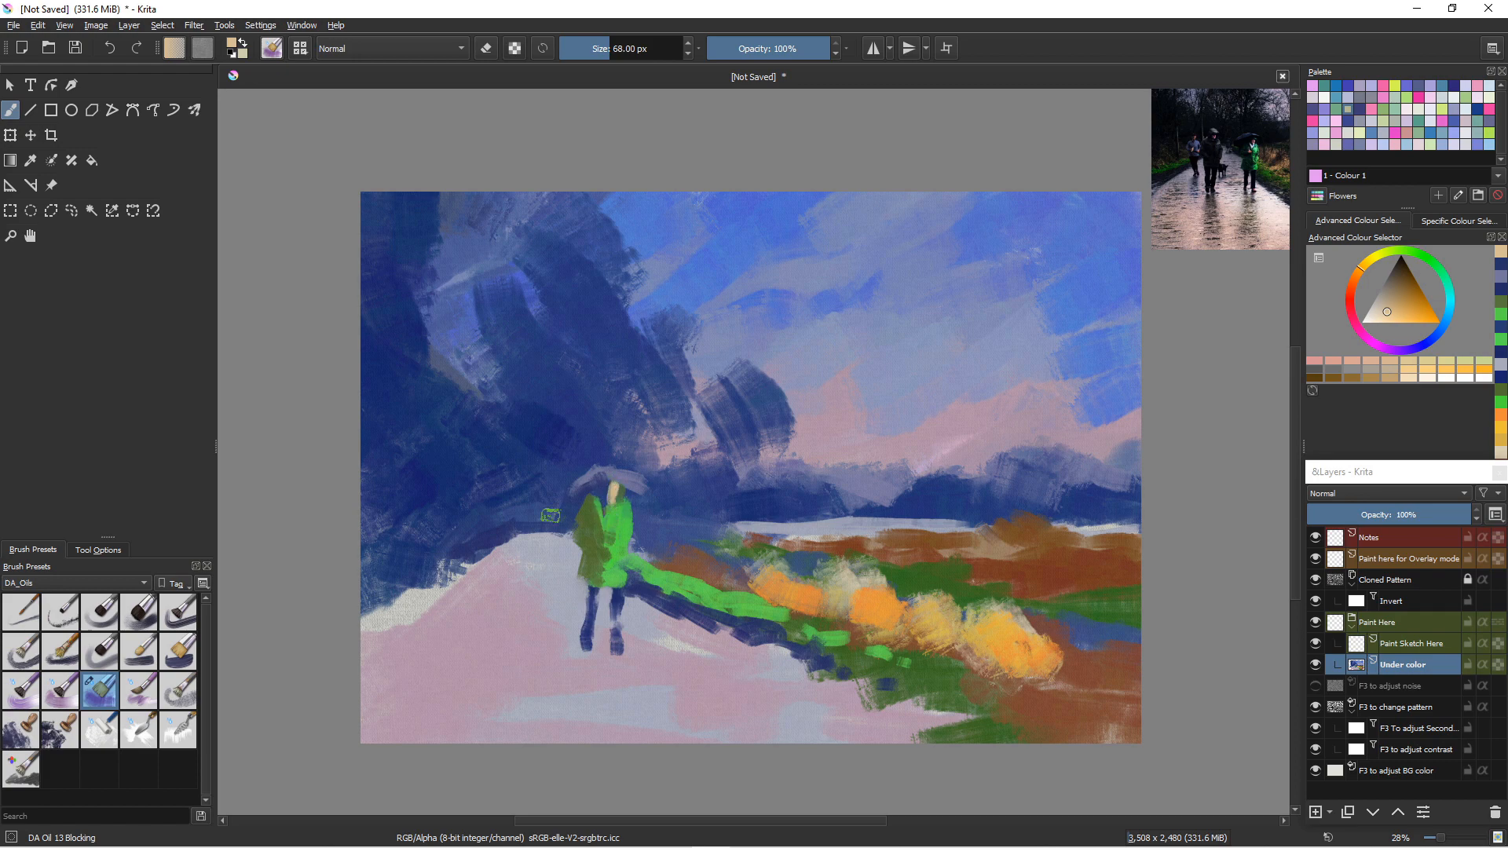
{"action": "left_click_drag", "start_coordinate": [649, 544], "coordinate": [794, 438]}
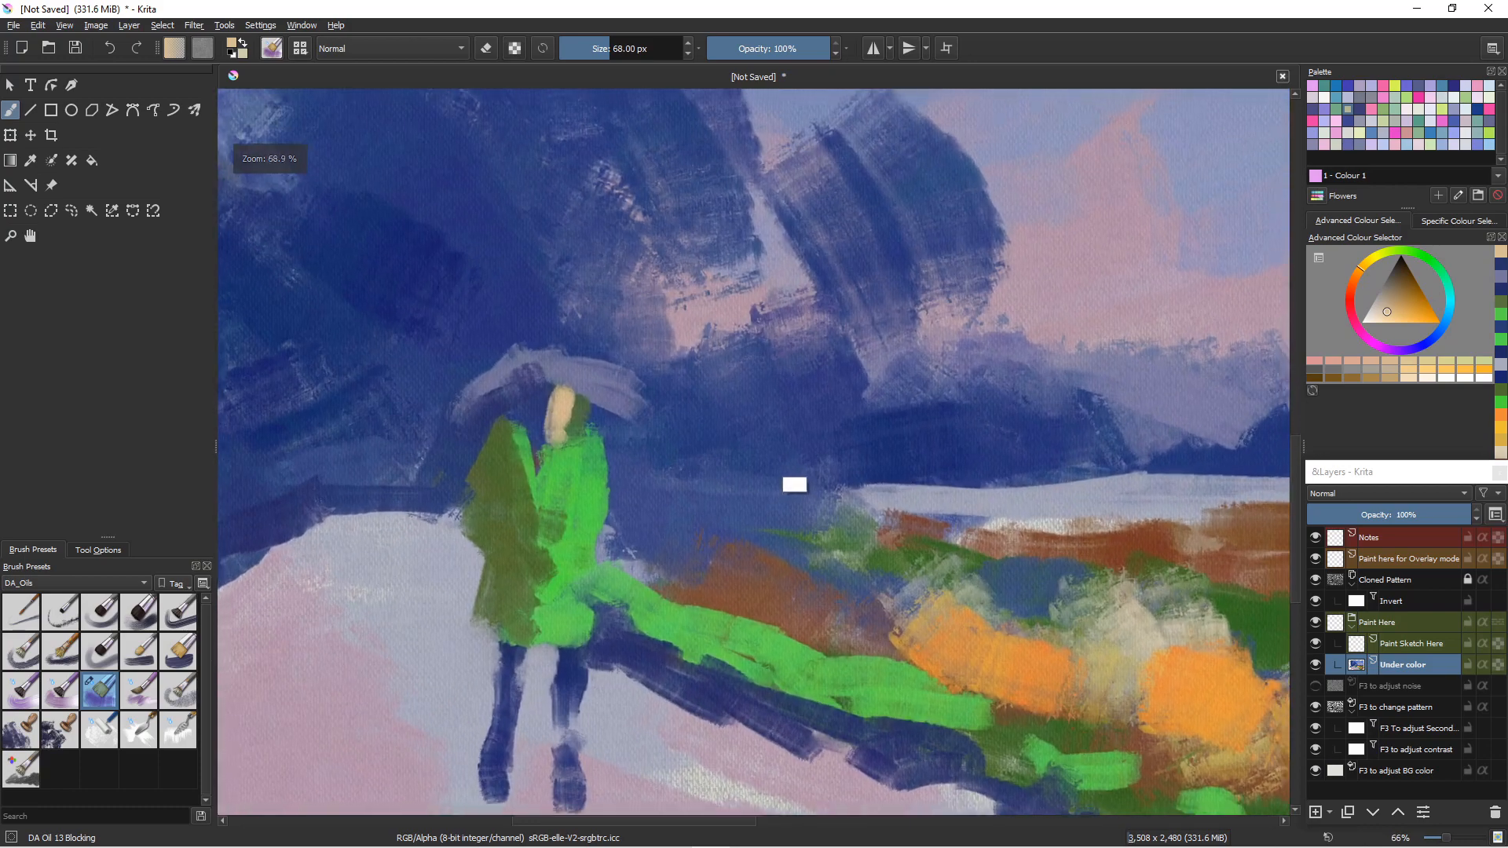
{"action": "left_click_drag", "start_coordinate": [556, 404], "coordinate": [560, 431]}
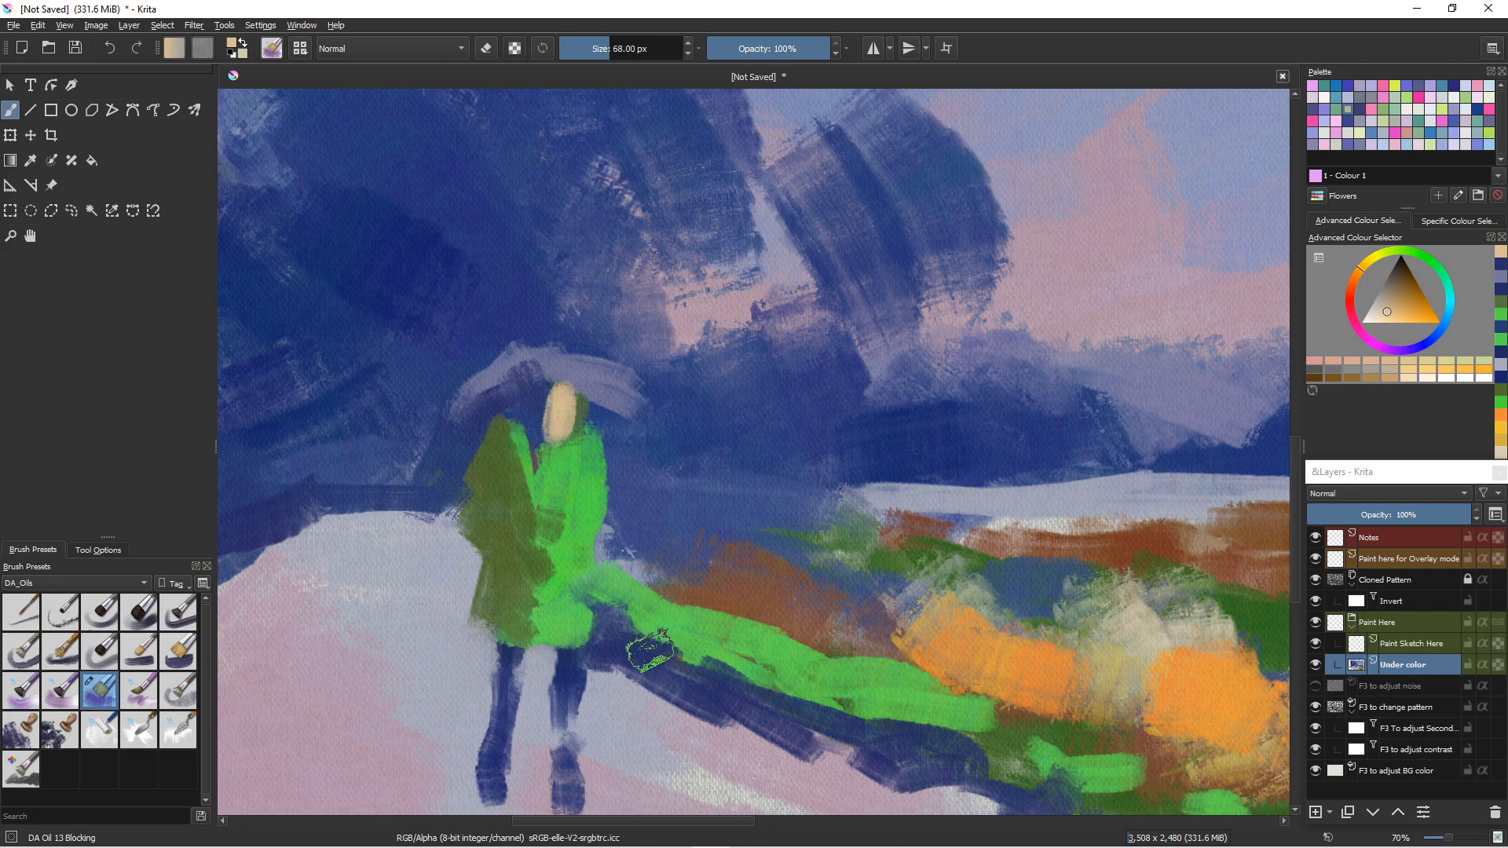
- Sample the dark blue of the shadow and cover the umbrella canopy with it
{"action": "left_click", "coordinate": [660, 701], "text": "ctrl"}
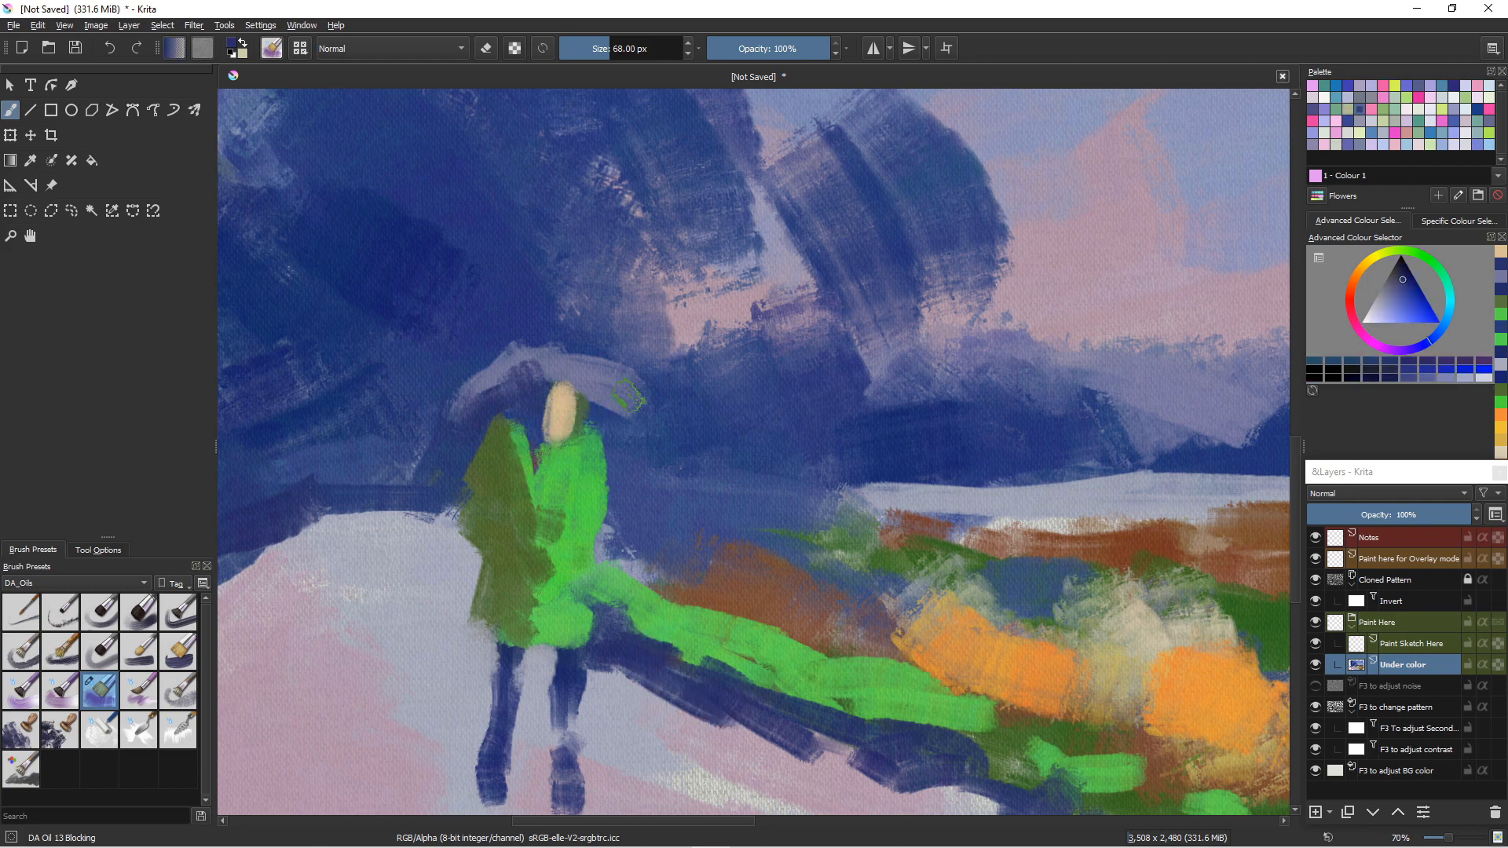
{"action": "left_click_drag", "start_coordinate": [616, 430], "coordinate": [613, 435]}
{"action": "mouse_move", "coordinate": [554, 357]}
{"action": "left_mouse_down"}
{"action": "mouse_move", "coordinate": [567, 402]}
{"action": "mouse_move", "coordinate": [531, 383]}
{"action": "mouse_move", "coordinate": [562, 355]}
{"action": "mouse_move", "coordinate": [595, 418]}
{"action": "mouse_move", "coordinate": [608, 408]}
{"action": "mouse_move", "coordinate": [504, 379]}
{"action": "mouse_move", "coordinate": [399, 308]}
{"action": "mouse_move", "coordinate": [474, 402]}
{"action": "mouse_move", "coordinate": [507, 402]}
{"action": "mouse_move", "coordinate": [538, 361]}
{"action": "mouse_move", "coordinate": [510, 408]}
{"action": "left_mouse_up"}
{"action": "mouse_move", "coordinate": [507, 468]}
{"action": "left_mouse_down"}
{"action": "mouse_move", "coordinate": [512, 431]}
{"action": "mouse_move", "coordinate": [477, 411]}
{"action": "mouse_move", "coordinate": [508, 381]}
{"action": "mouse_move", "coordinate": [463, 434]}
{"action": "left_mouse_up"}
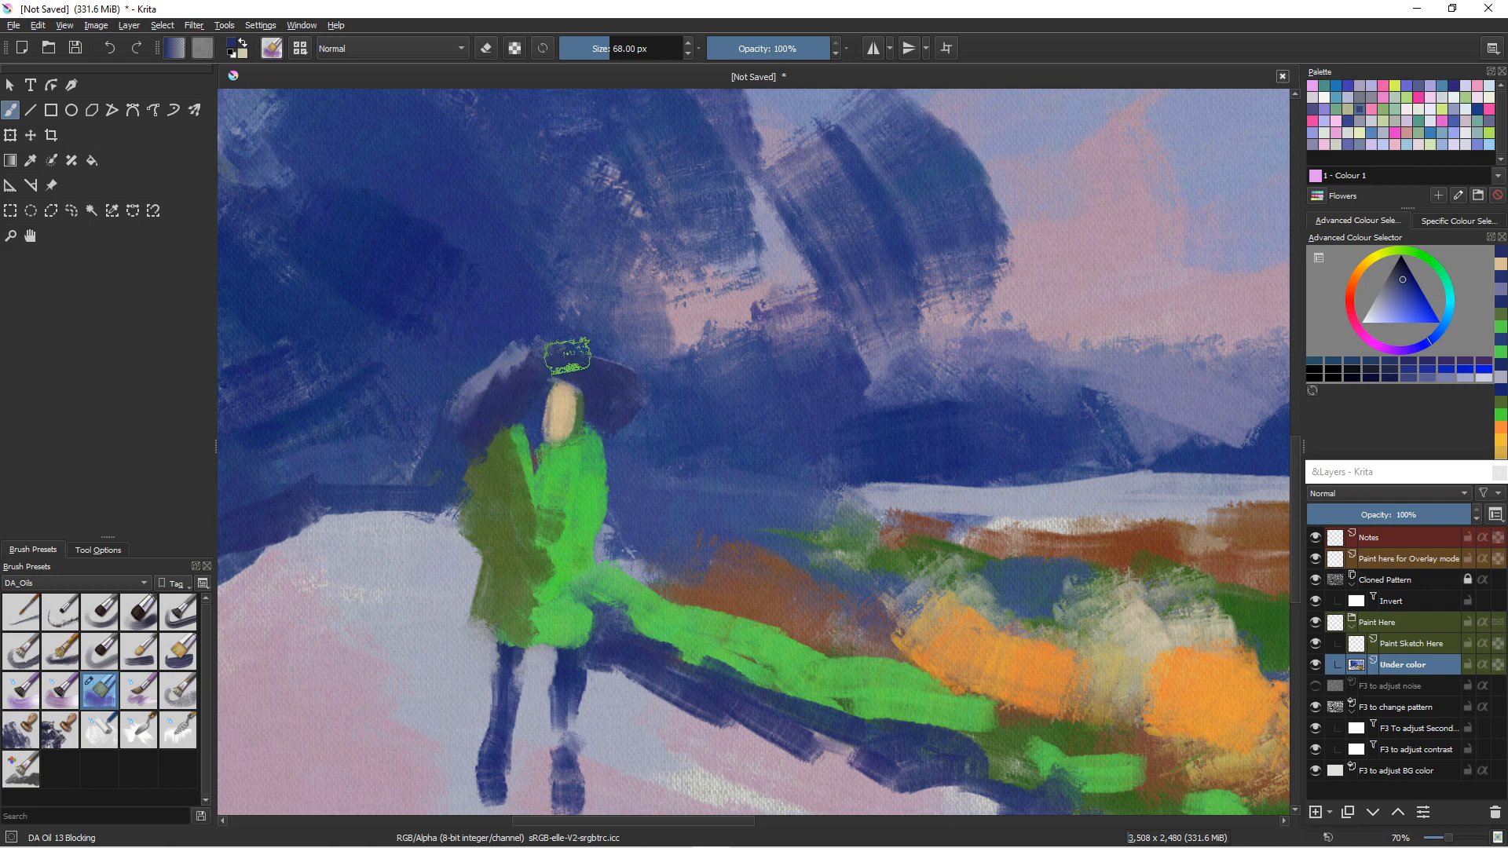
{"action": "mouse_move", "coordinate": [567, 354]}
{"action": "left_mouse_down"}
{"action": "mouse_move", "coordinate": [641, 394]}
{"action": "mouse_move", "coordinate": [517, 372]}
{"action": "left_mouse_up"}
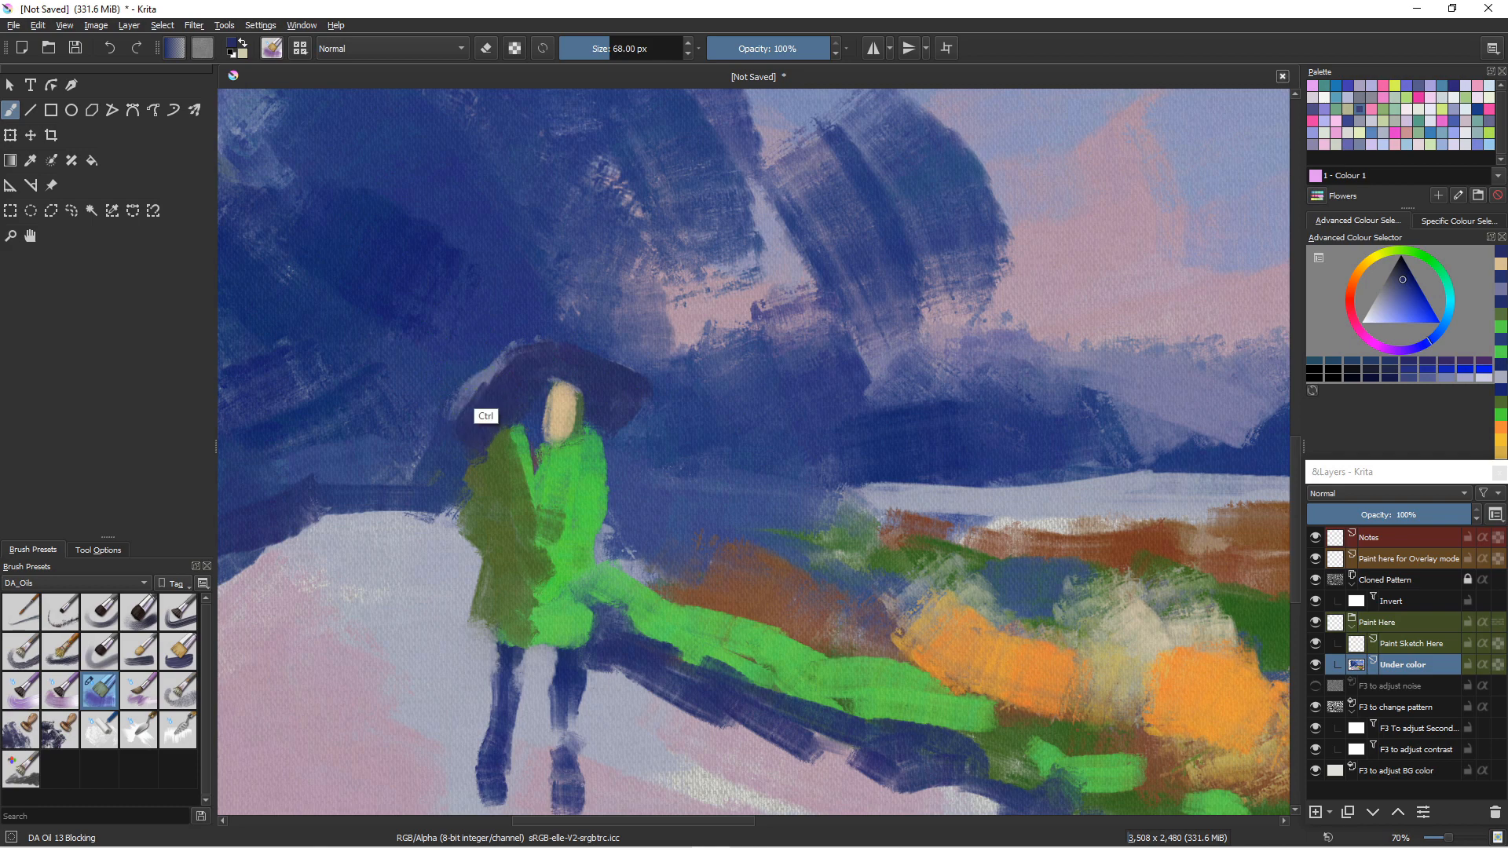
- Brush muted grey-blue highlights along the umbrella's upper edge, widen the canopy to the left and sample its darker blue
{"action": "left_click", "coordinate": [494, 371], "text": "ctrl"}
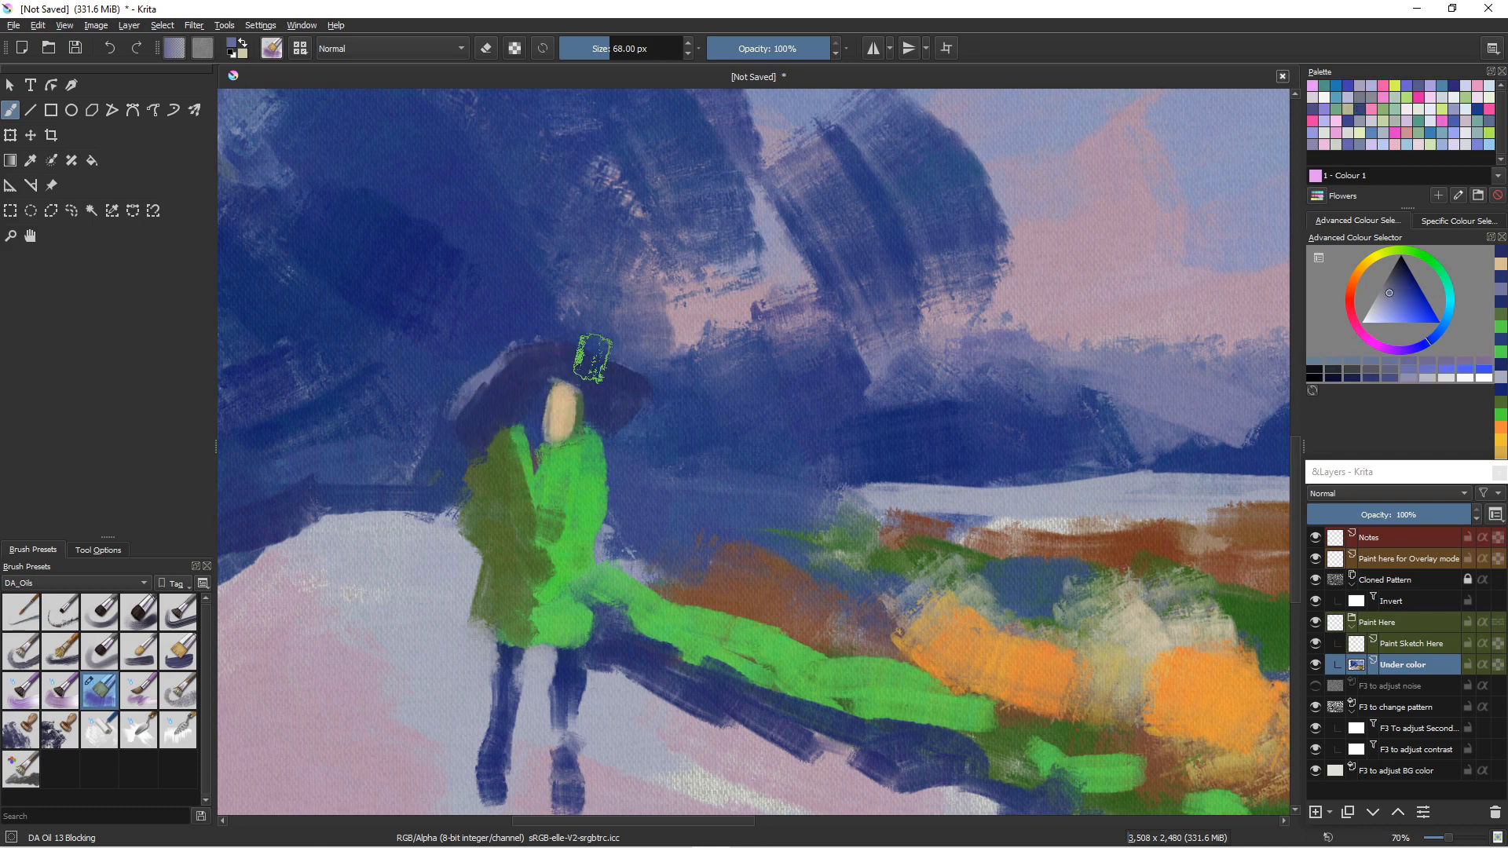
{"action": "left_click_drag", "start_coordinate": [563, 348], "coordinate": [663, 384]}
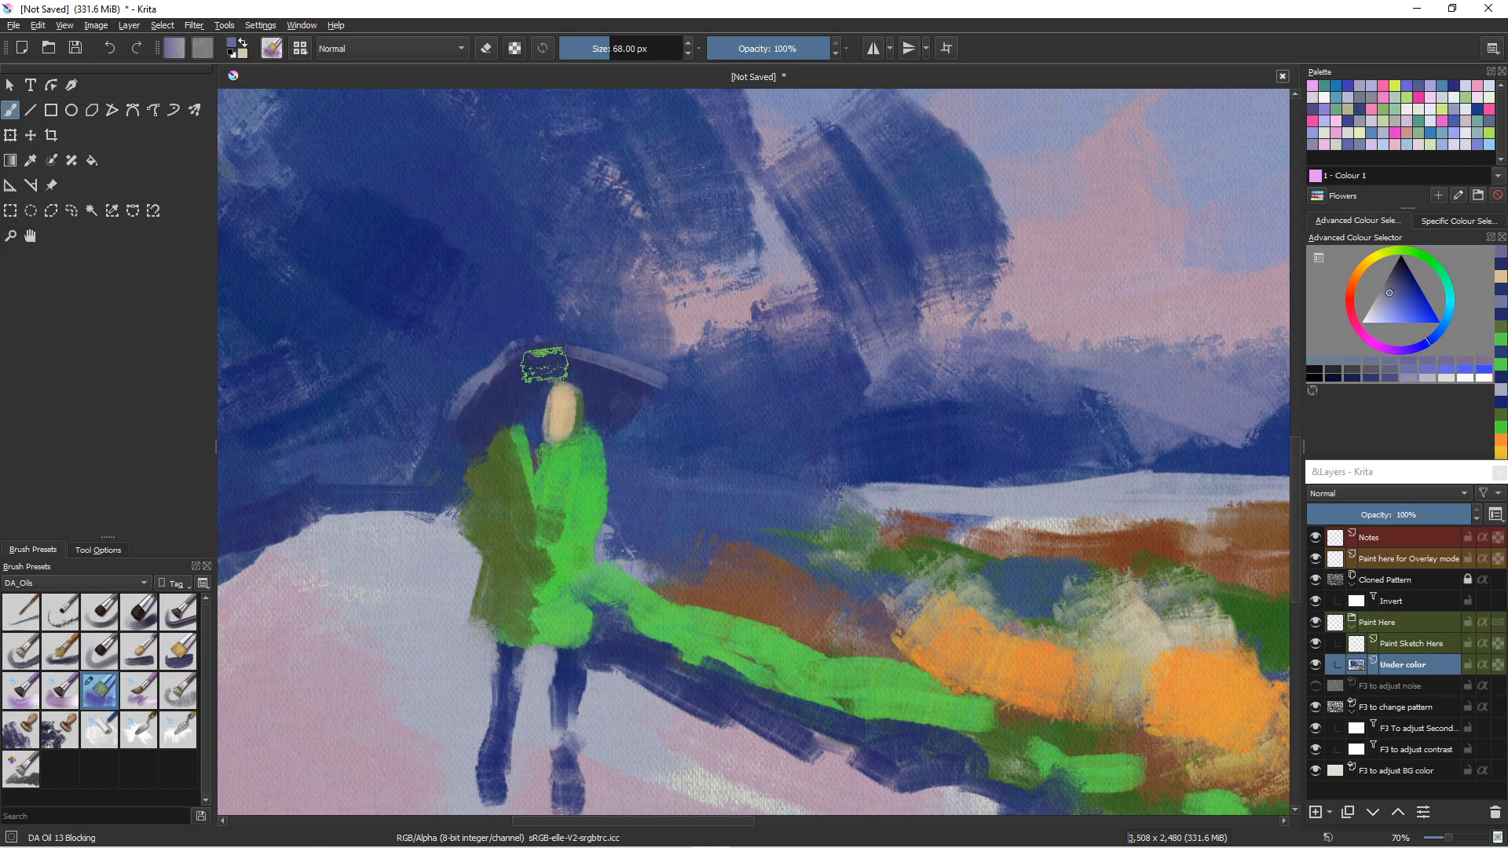
{"action": "mouse_move", "coordinate": [554, 354]}
{"action": "left_mouse_down"}
{"action": "mouse_move", "coordinate": [481, 384]}
{"action": "mouse_move", "coordinate": [461, 410]}
{"action": "left_mouse_up"}
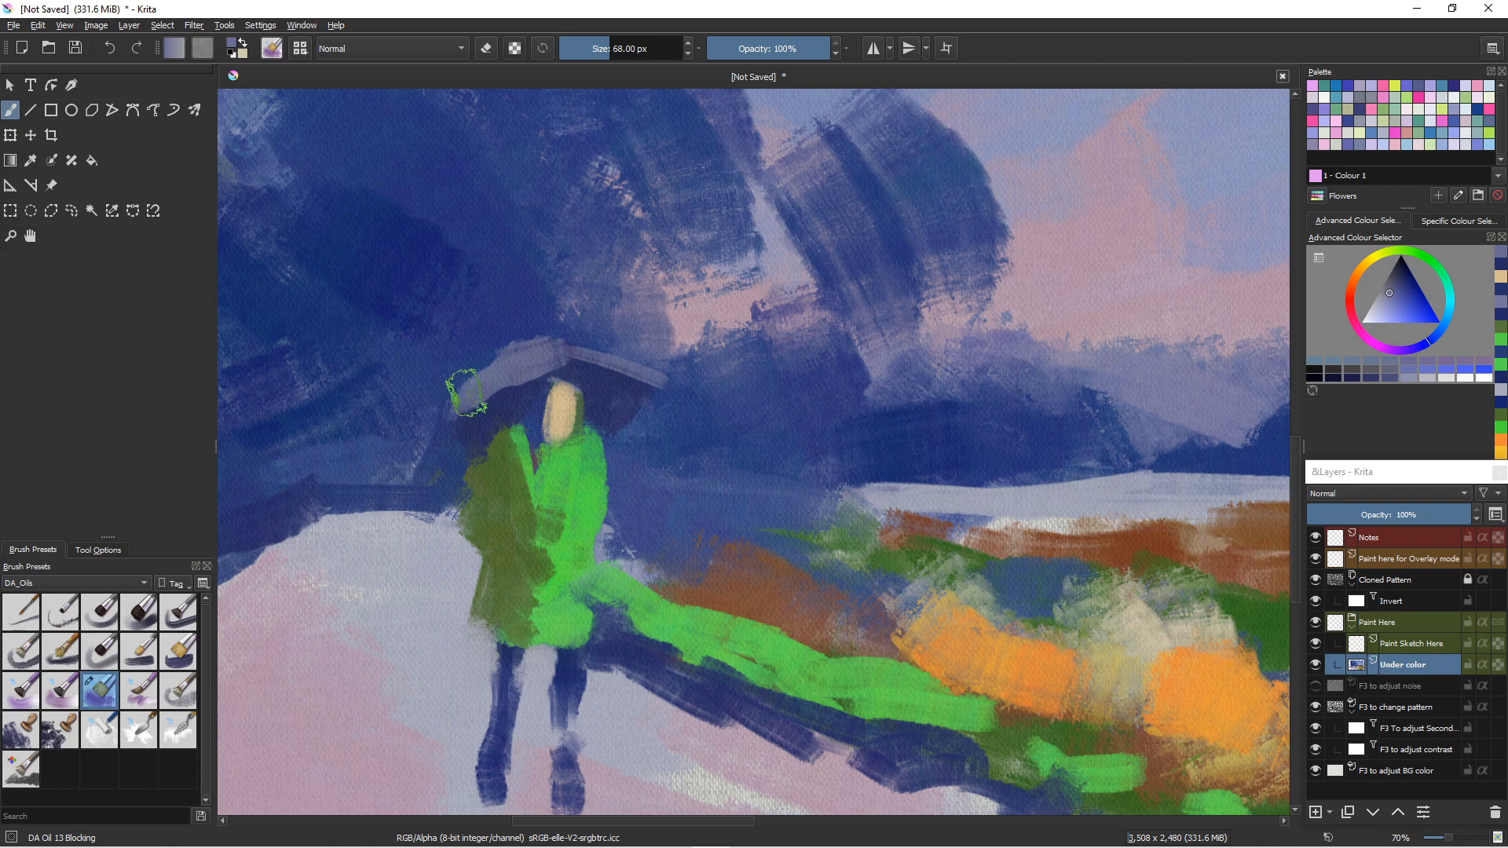
{"action": "left_click_drag", "start_coordinate": [463, 393], "coordinate": [448, 410]}
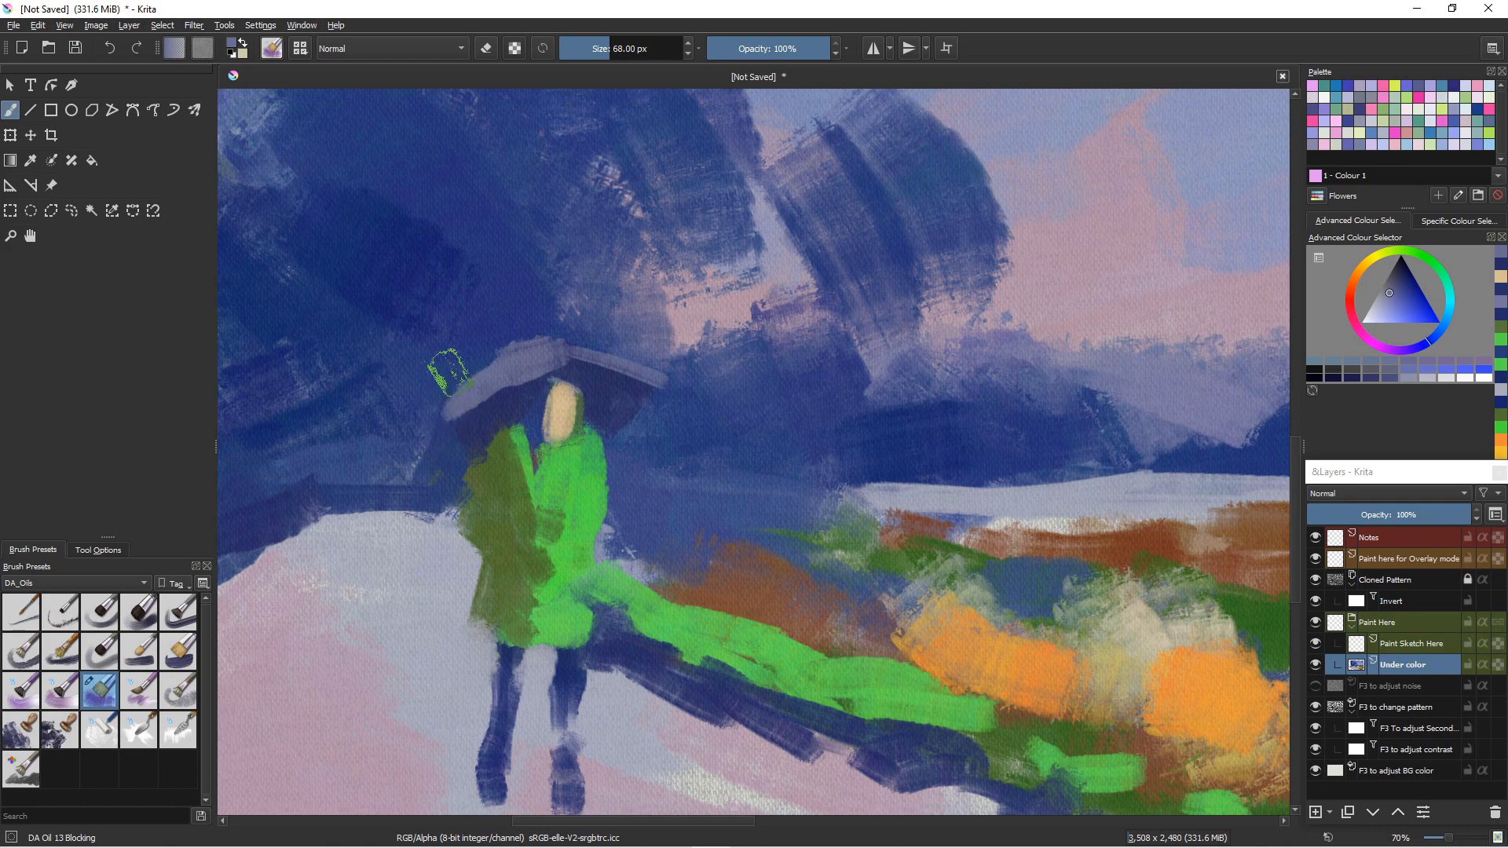
{"action": "mouse_move", "coordinate": [502, 359]}
{"action": "left_mouse_down"}
{"action": "mouse_move", "coordinate": [421, 416]}
{"action": "mouse_move", "coordinate": [497, 393]}
{"action": "mouse_move", "coordinate": [468, 421]}
{"action": "left_mouse_up"}
{"action": "left_click", "coordinate": [498, 407], "text": "ctrl"}
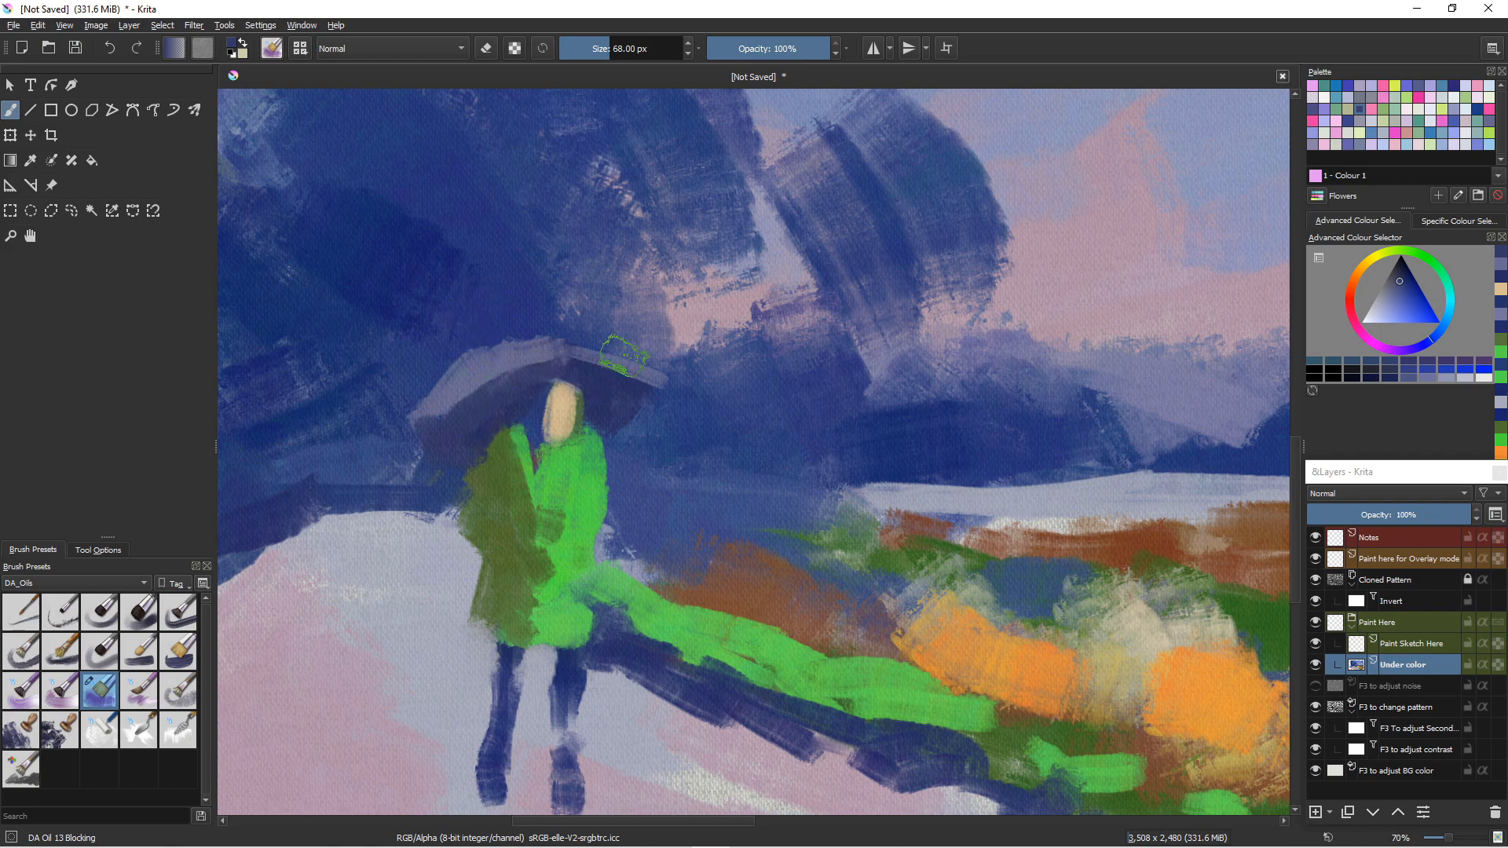
- Reshape and shade the umbrella with sampled blues, reduce the brush to 26 px and add a thin dark rib on its left side
{"action": "left_click", "coordinate": [597, 339], "text": "ctrl"}
{"action": "left_click", "coordinate": [588, 329], "text": "ctrl"}
{"action": "mouse_move", "coordinate": [596, 333]}
{"action": "left_mouse_down"}
{"action": "mouse_move", "coordinate": [676, 386]}
{"action": "mouse_move", "coordinate": [572, 330]}
{"action": "mouse_move", "coordinate": [695, 404]}
{"action": "left_mouse_up"}
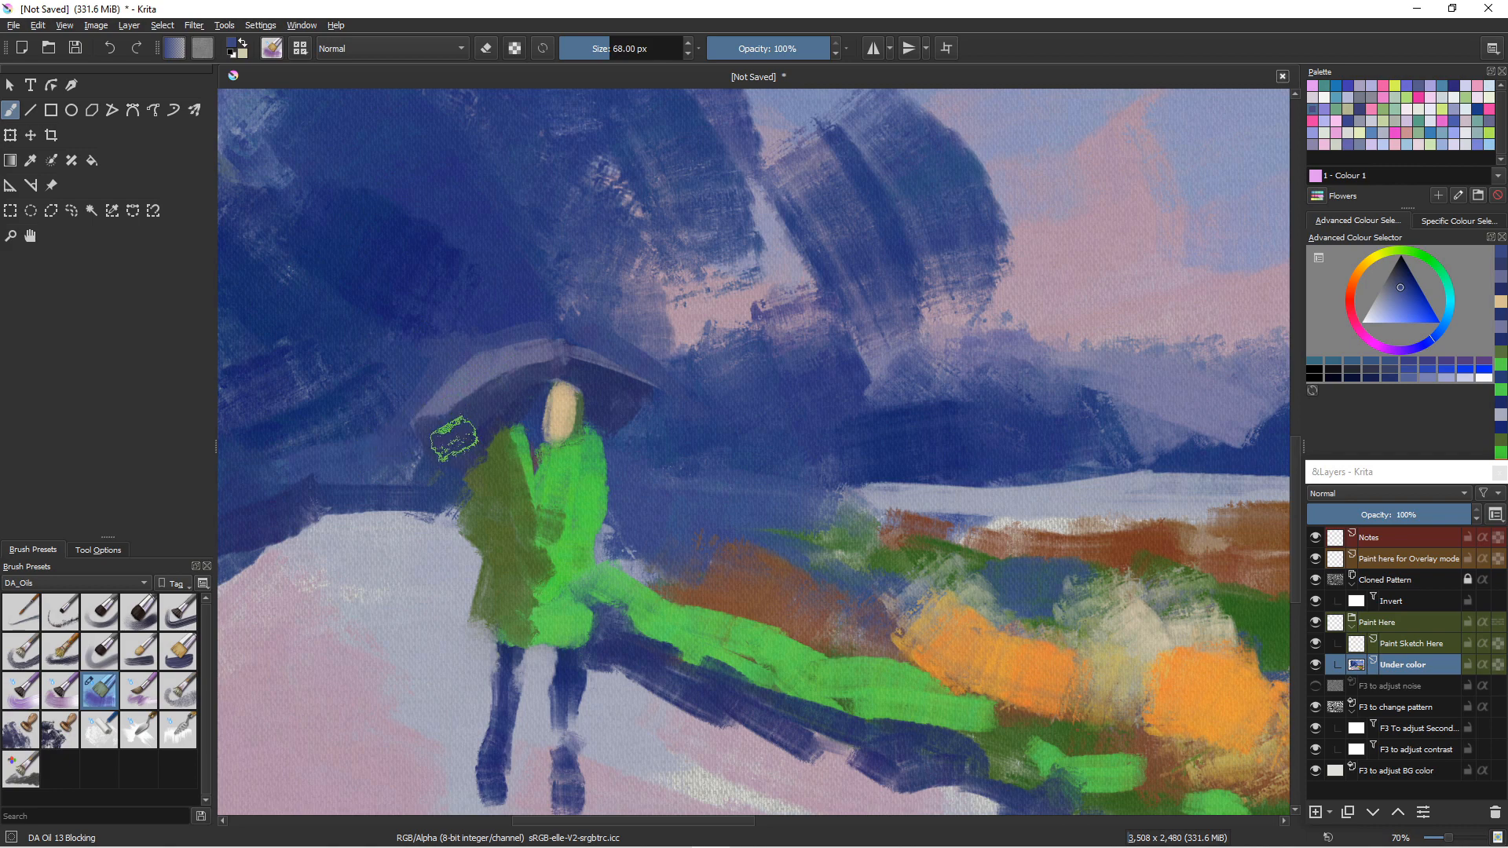
{"action": "left_click", "coordinate": [472, 433], "text": "ctrl"}
{"action": "left_click_drag", "start_coordinate": [480, 401], "coordinate": [433, 427]}
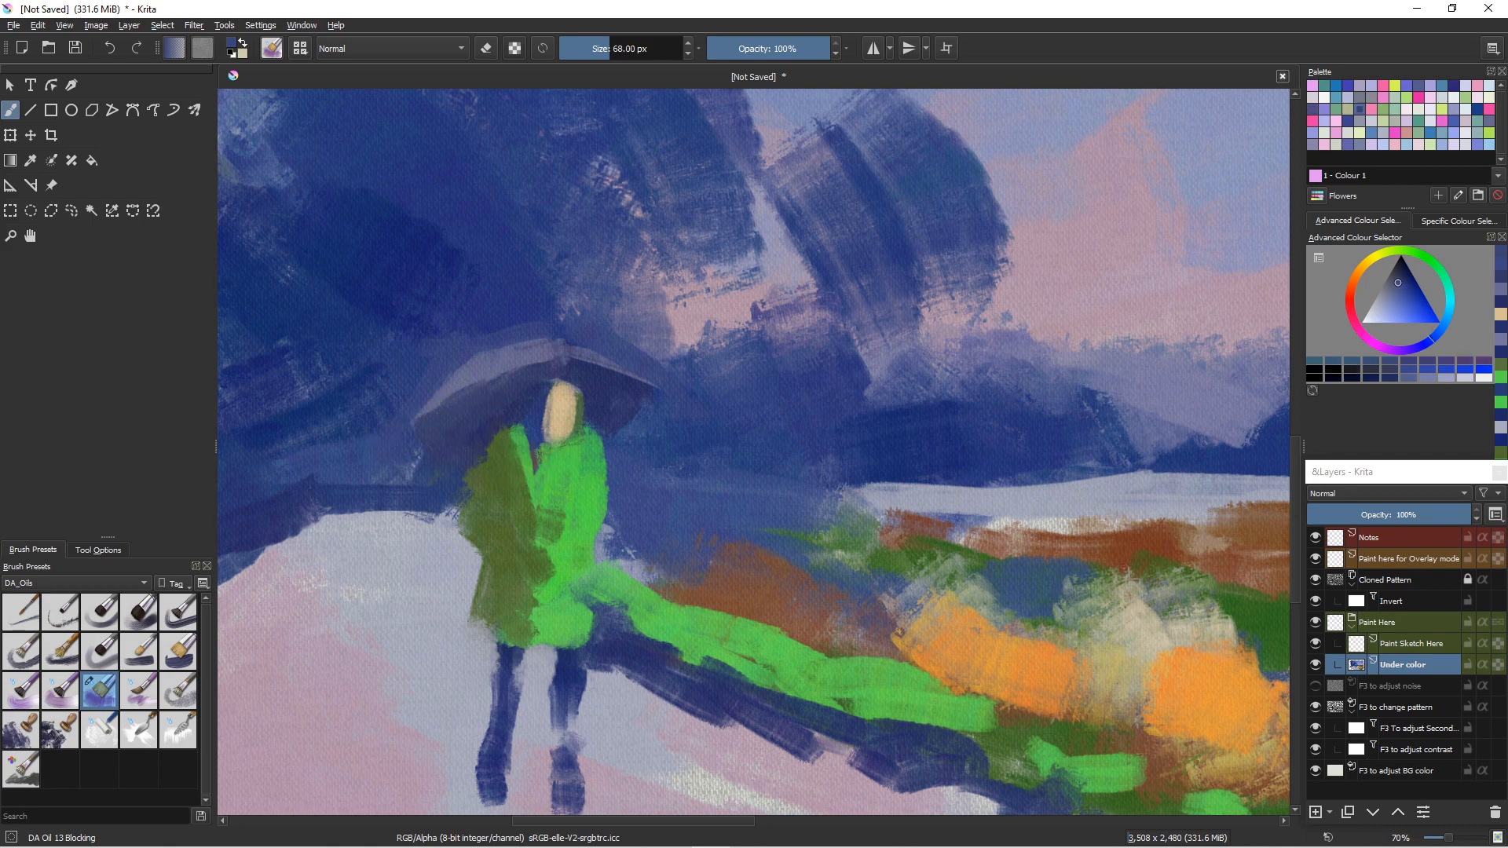
{"action": "left_click", "coordinate": [482, 443], "text": "ctrl"}
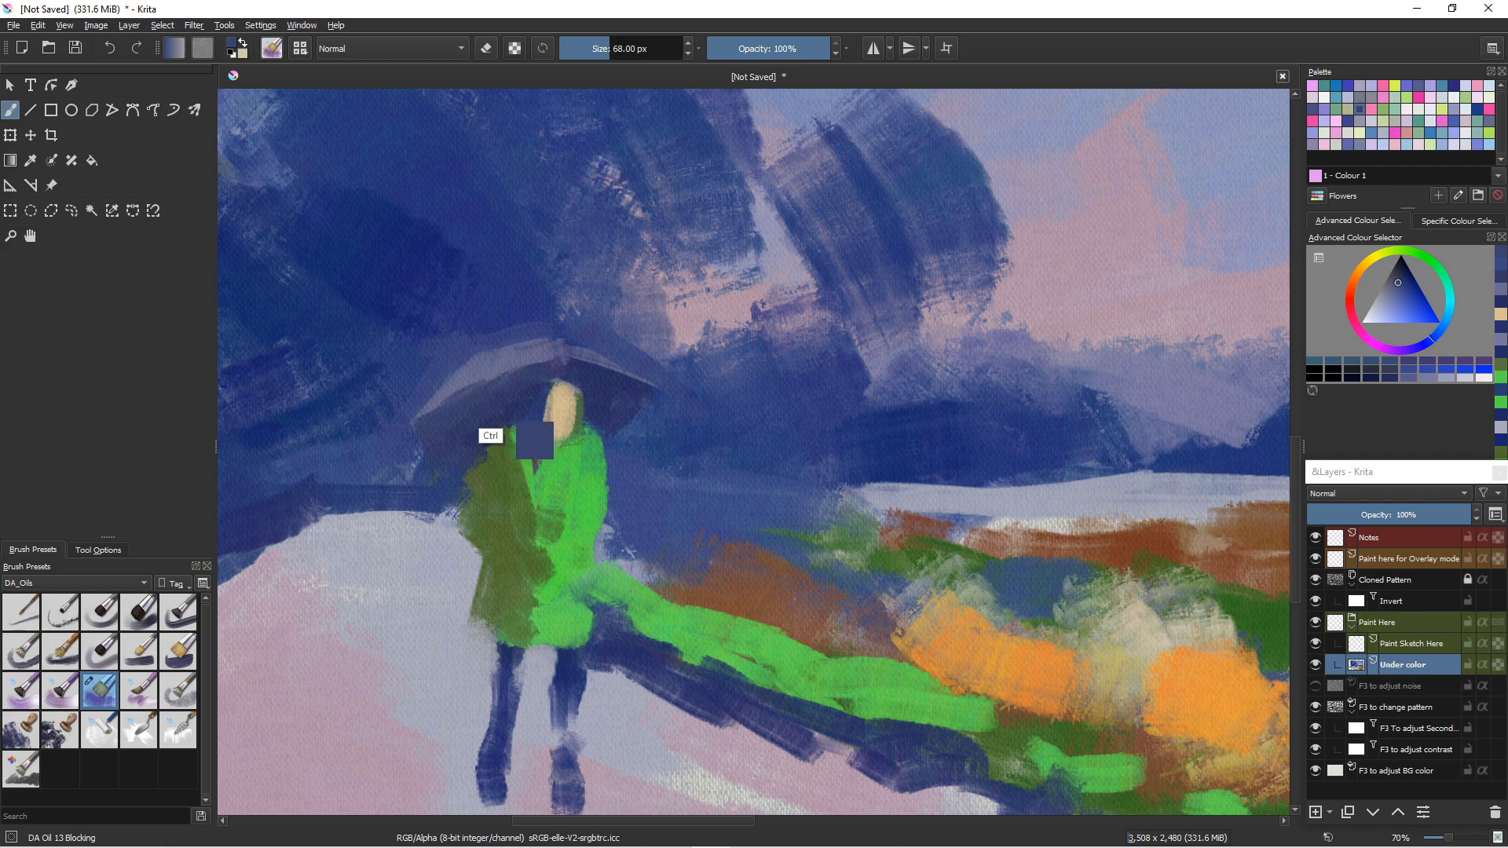
{"action": "mouse_move", "coordinate": [493, 397]}
{"action": "left_mouse_down", "text": "shift"}
{"action": "mouse_move", "coordinate": [473, 358]}
{"action": "mouse_move", "coordinate": [485, 394]}
{"action": "left_mouse_up", "text": "shift"}
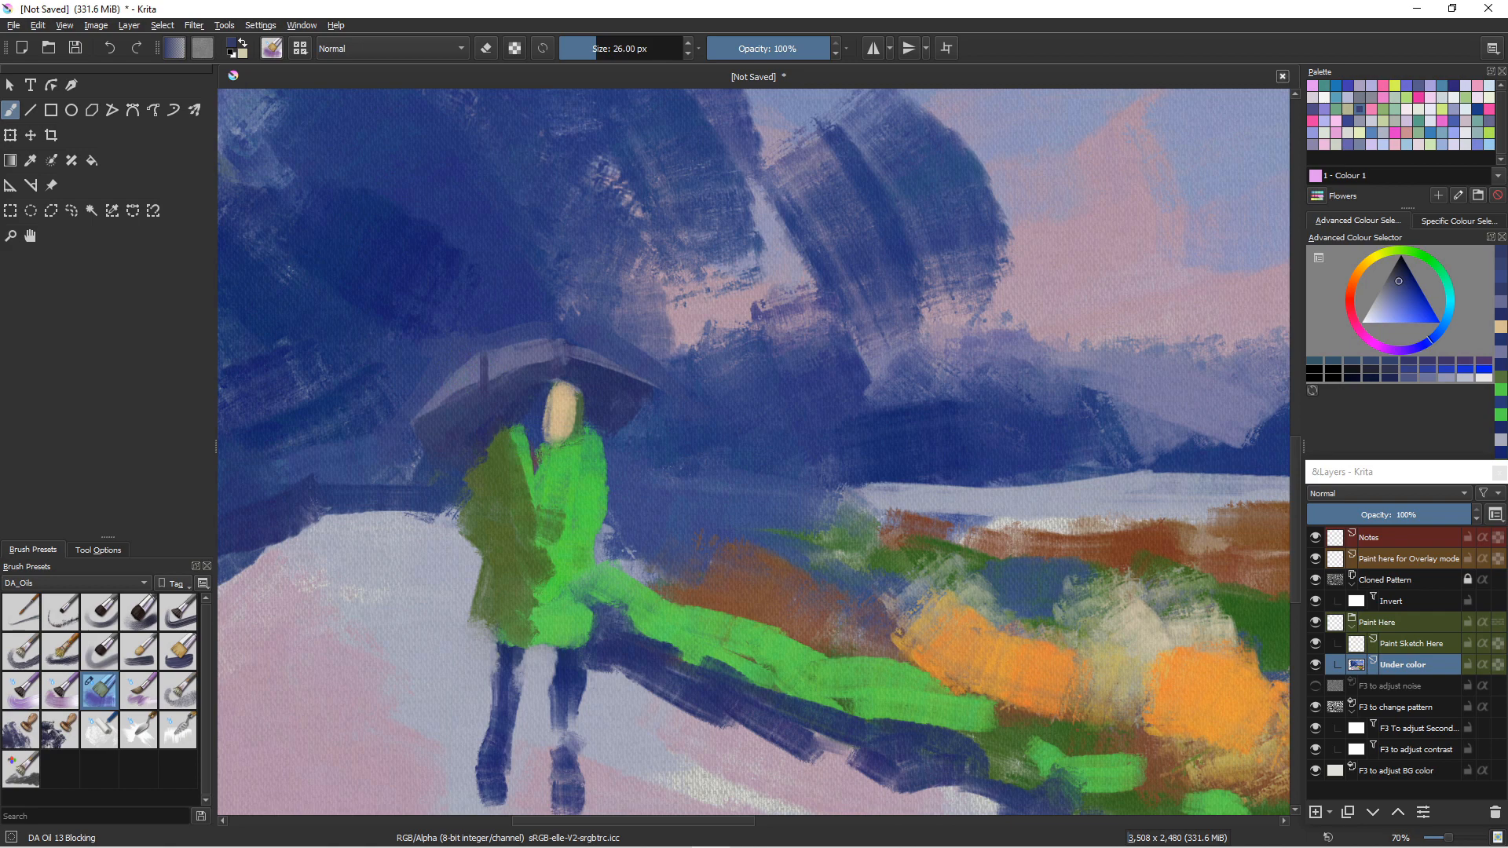
- Paint a green hood edge beside the figure's face with sampled coat colours and add a V-shaped pale grey-green collar
{"action": "left_click", "coordinate": [518, 537], "text": "ctrl"}
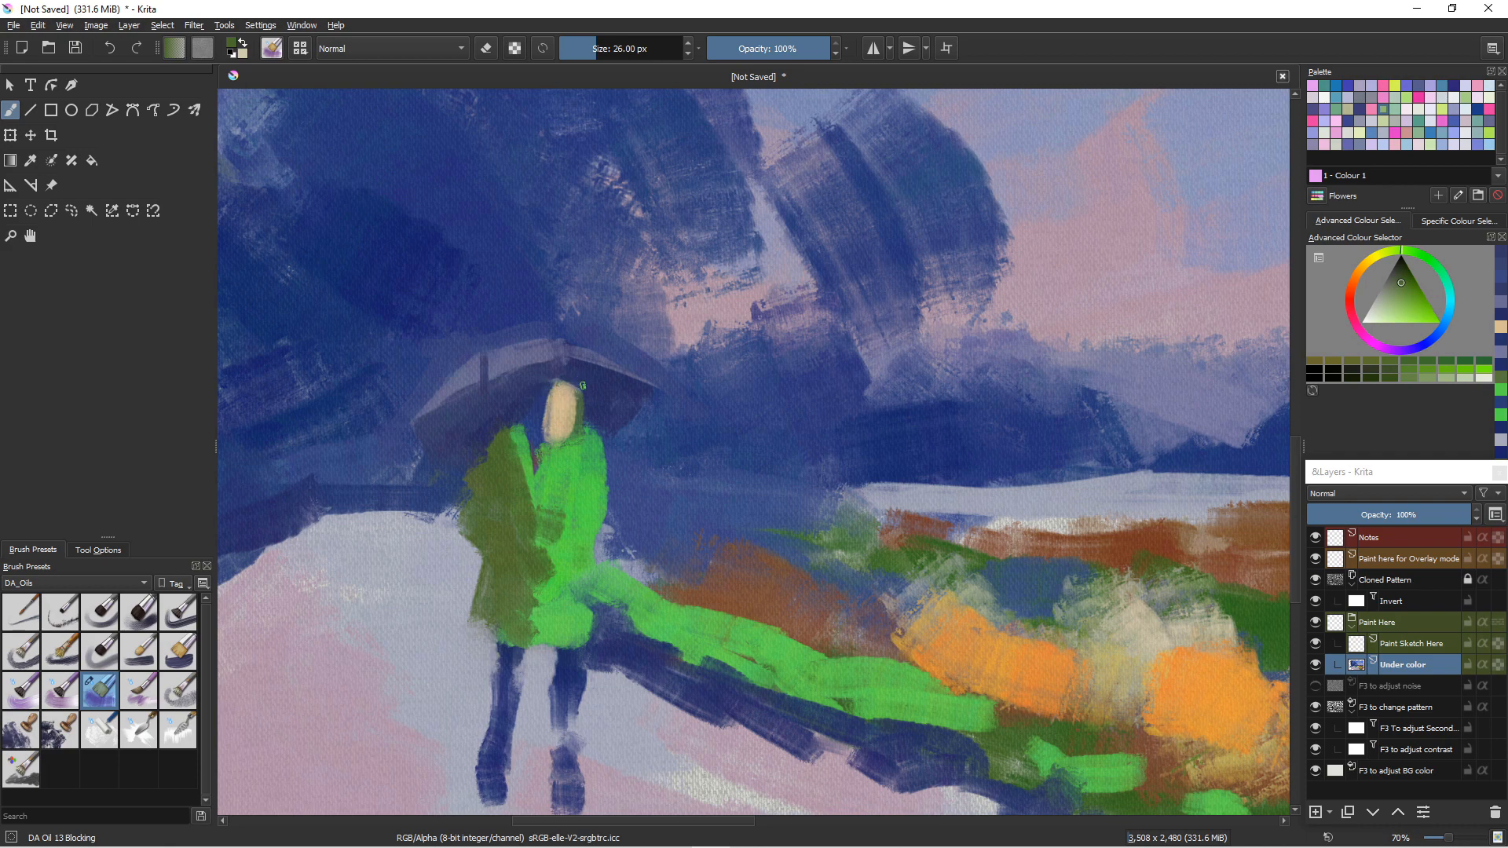
{"action": "left_click", "coordinate": [585, 519], "text": "ctrl"}
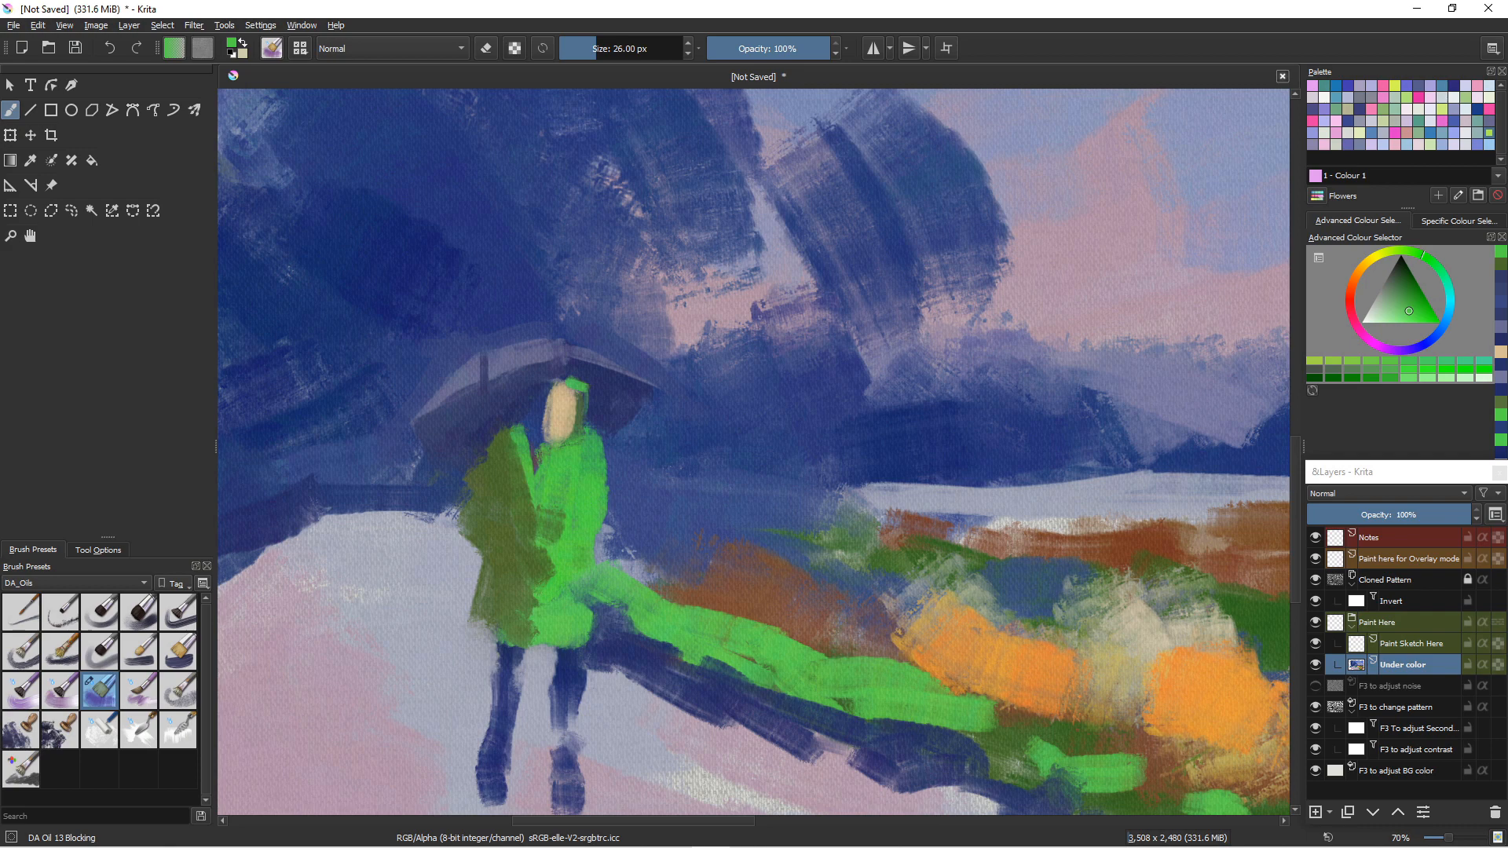
{"action": "left_click", "coordinate": [1378, 308]}
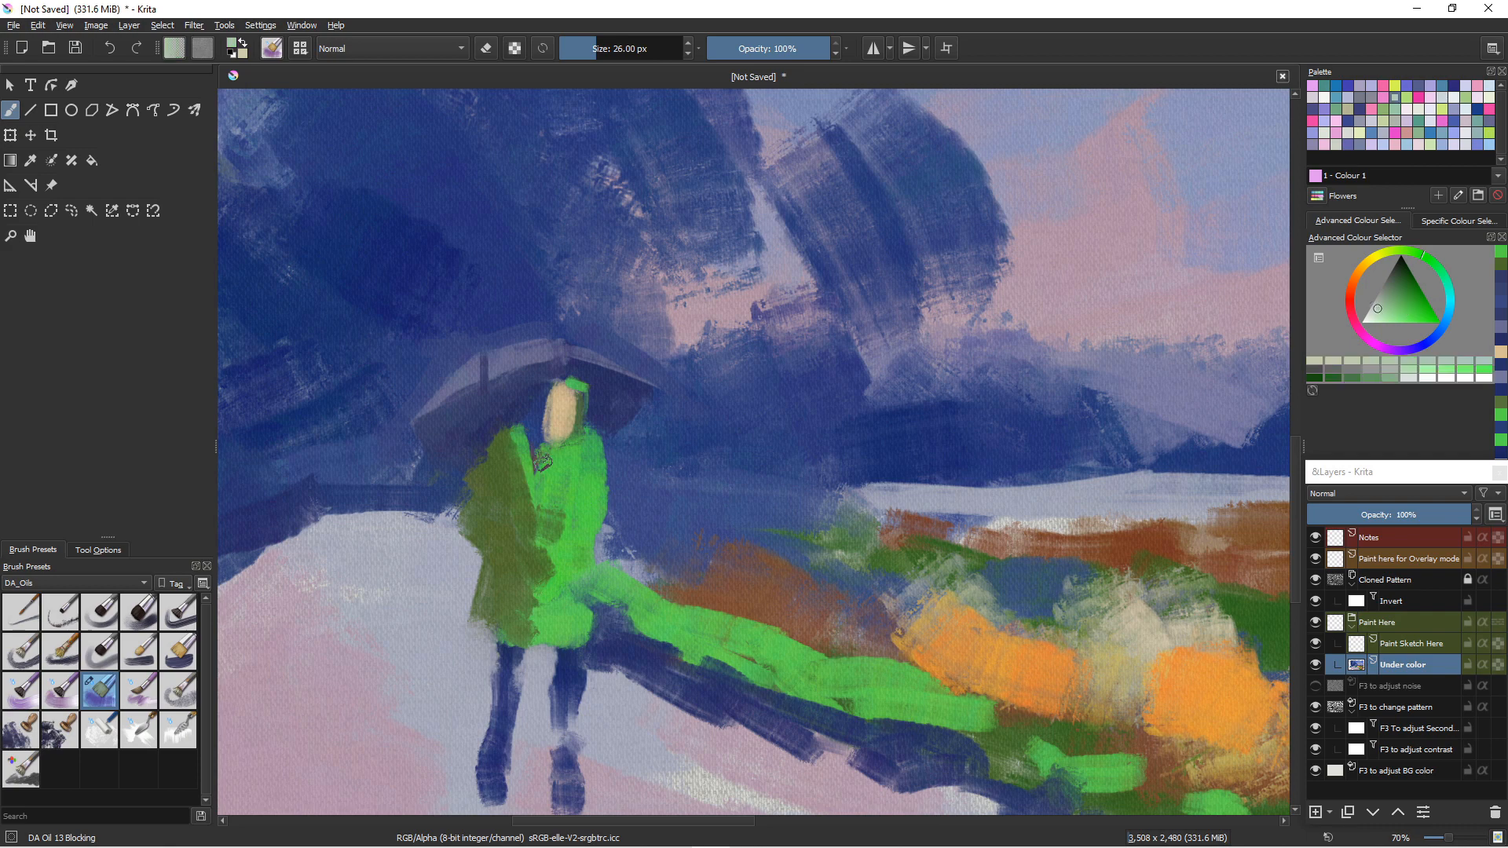
{"action": "left_click_drag", "start_coordinate": [532, 429], "coordinate": [552, 472]}
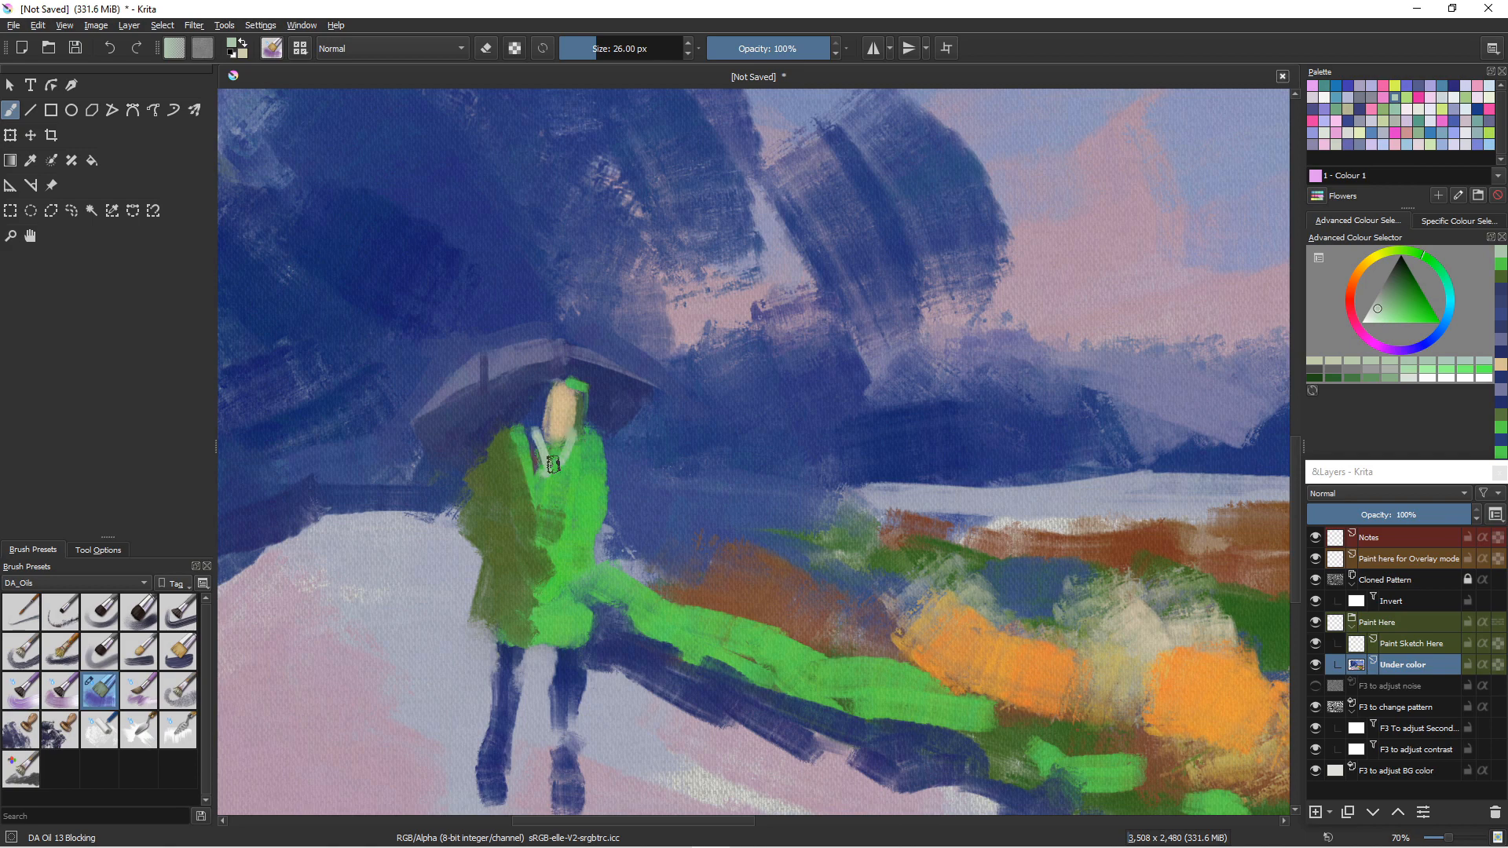
{"action": "left_click_drag", "start_coordinate": [568, 435], "coordinate": [545, 464]}
- Paint broken muted purple reflections on the wet path below the figure's feet
{"action": "left_click_drag", "start_coordinate": [481, 511], "coordinate": [363, 613]}
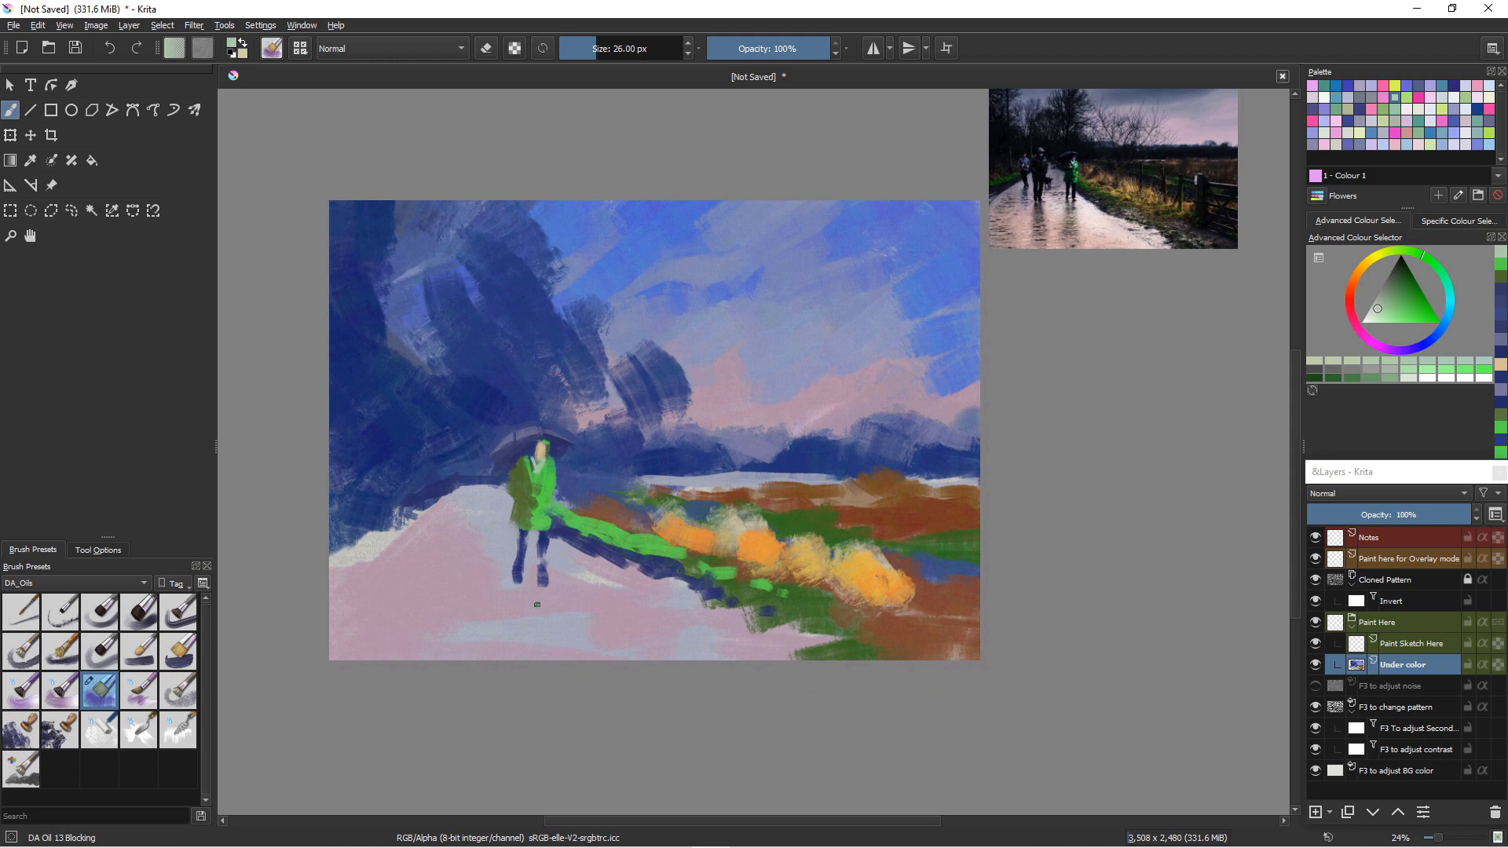
{"action": "left_click", "coordinate": [534, 595], "text": "ctrl"}
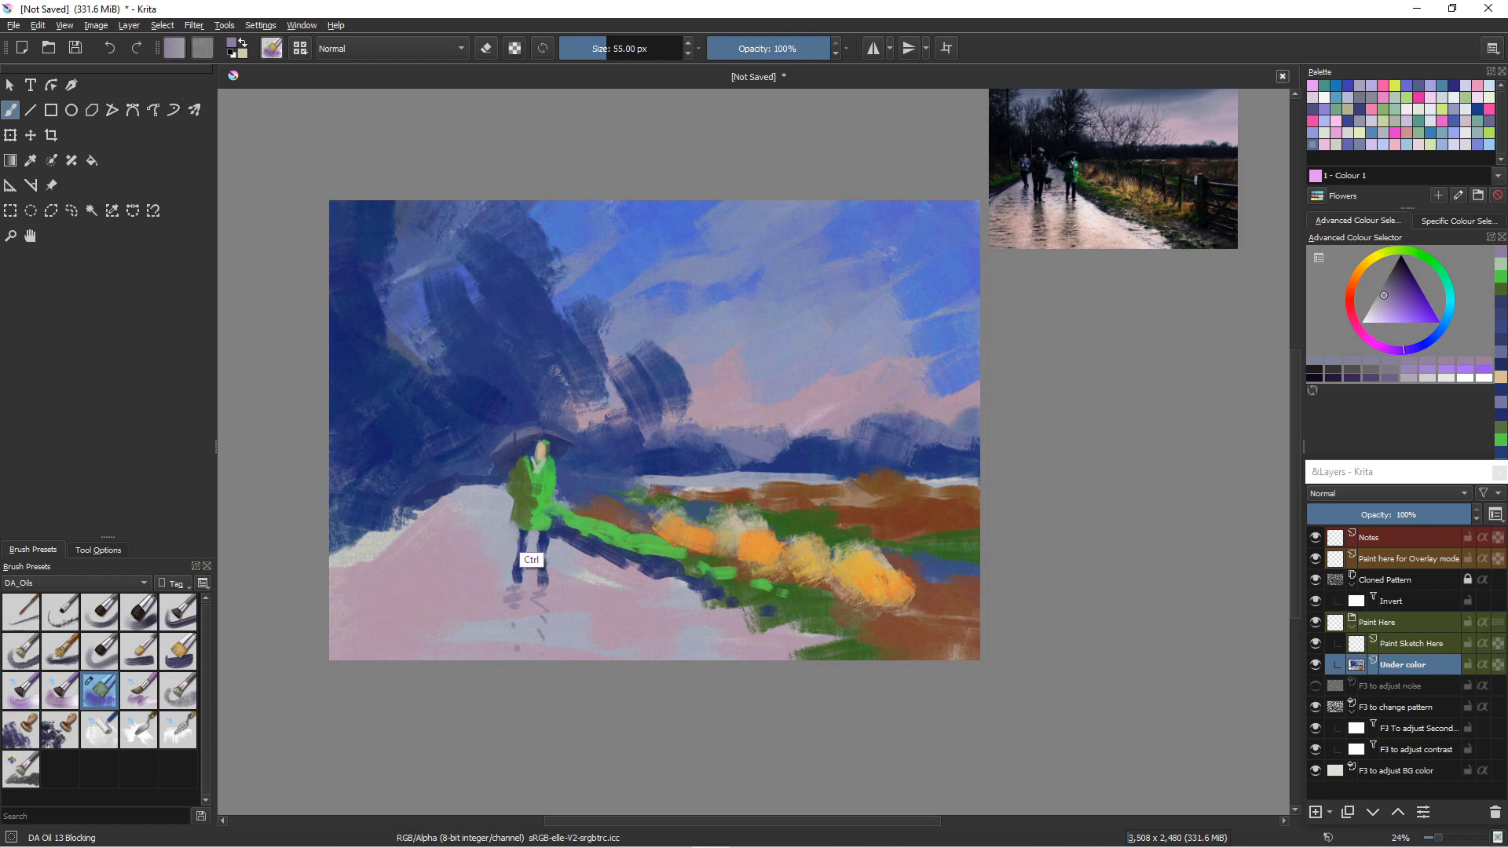
- Sample the coat's olive green and block in a second figure's rounded body on the path left of the umbrella figure, using a 55 px brush
{"action": "left_click_drag", "start_coordinate": [530, 515], "coordinate": [785, 444]}
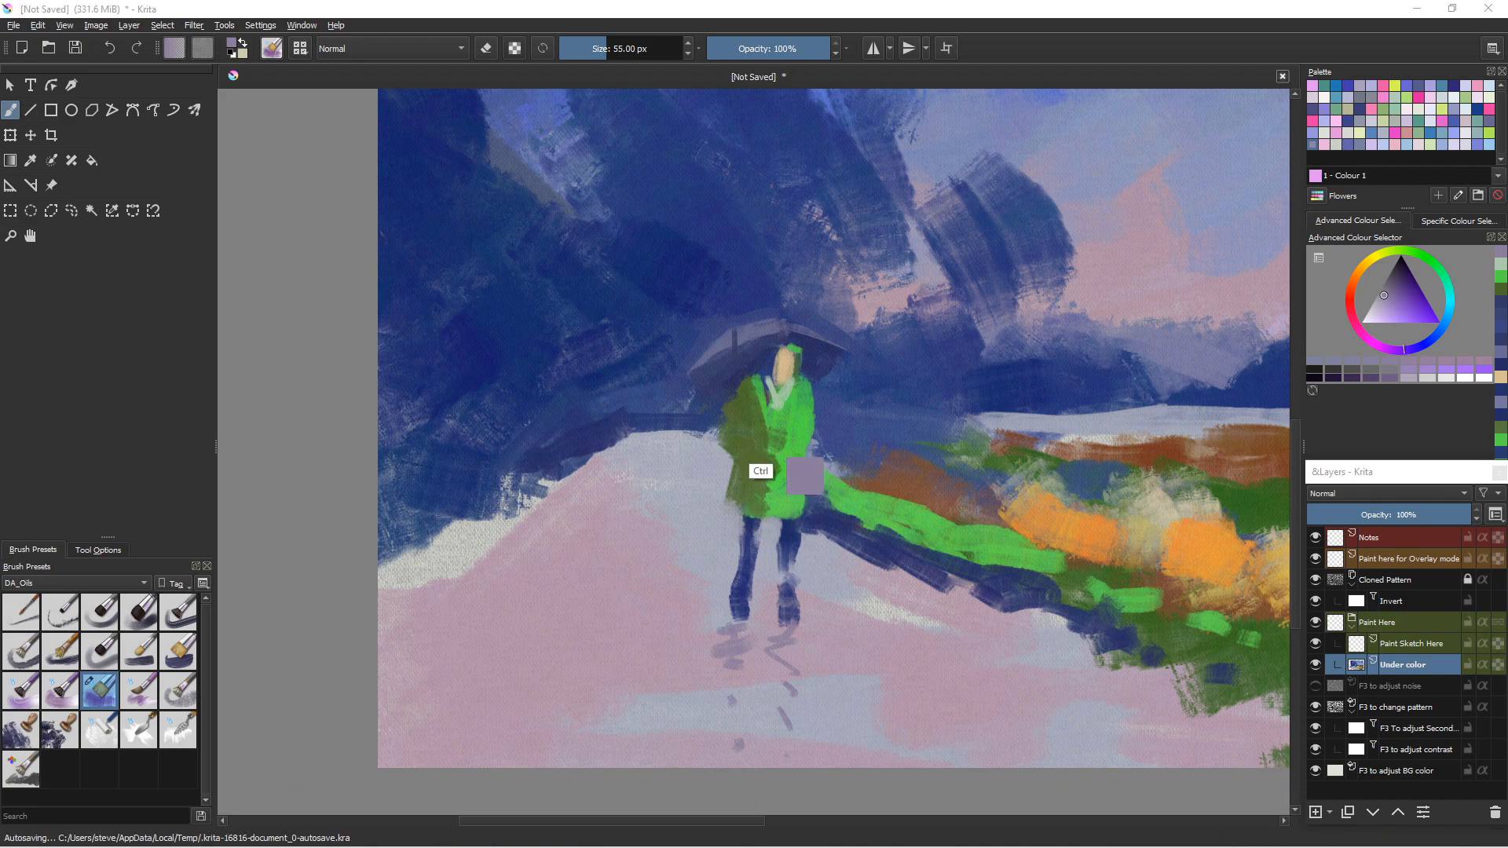
{"action": "left_click", "coordinate": [752, 472], "text": "ctrl"}
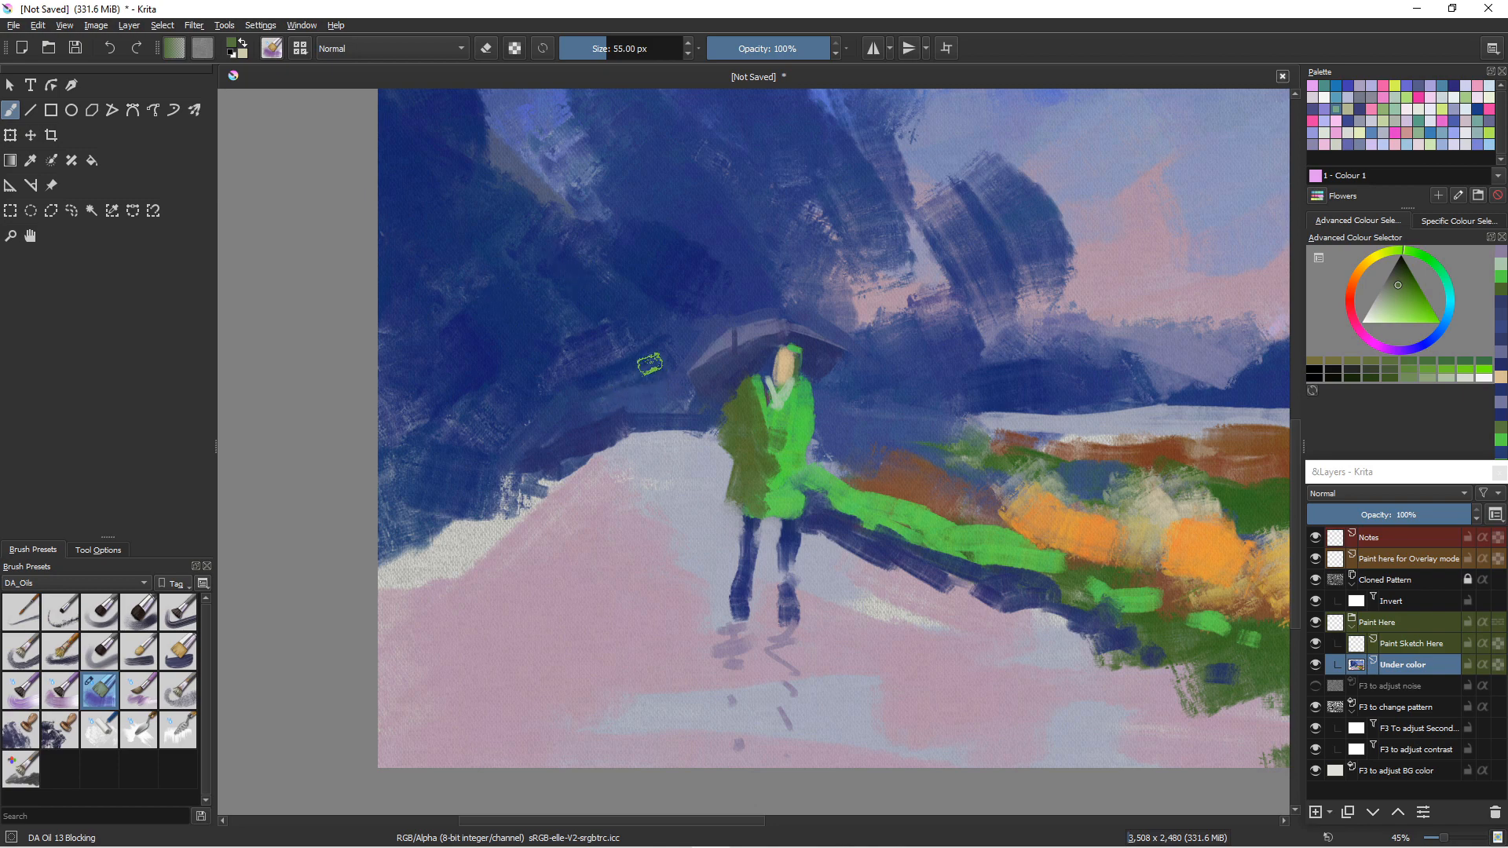
{"action": "mouse_move", "coordinate": [631, 362]}
{"action": "left_mouse_down"}
{"action": "mouse_move", "coordinate": [645, 388]}
{"action": "mouse_move", "coordinate": [636, 468]}
{"action": "left_mouse_up"}
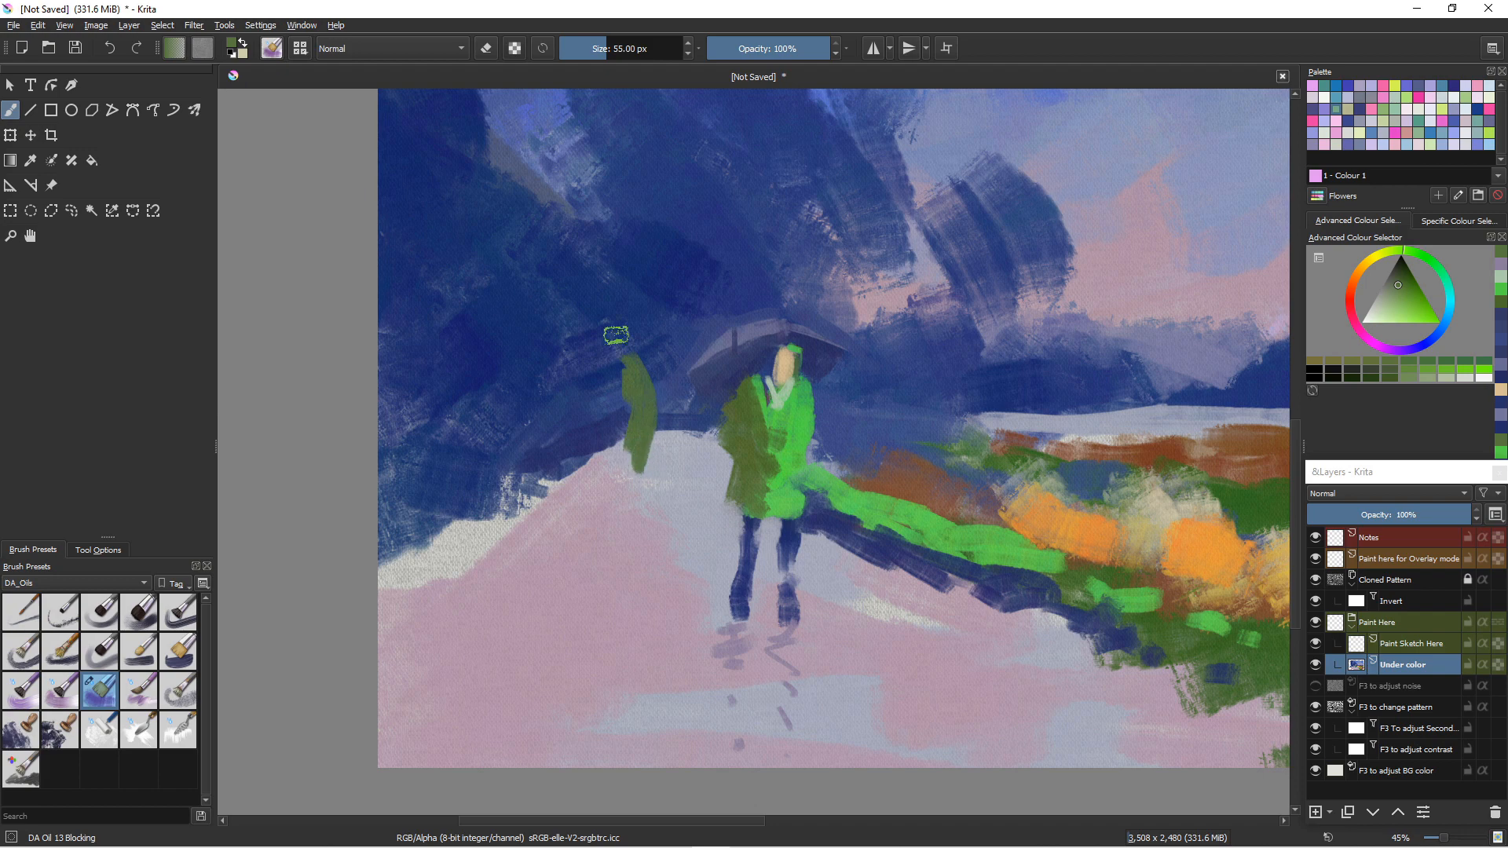
{"action": "mouse_move", "coordinate": [616, 366]}
{"action": "left_mouse_down"}
{"action": "mouse_move", "coordinate": [606, 415]}
{"action": "mouse_move", "coordinate": [601, 391]}
{"action": "mouse_move", "coordinate": [575, 389]}
{"action": "mouse_move", "coordinate": [620, 397]}
{"action": "left_mouse_up"}
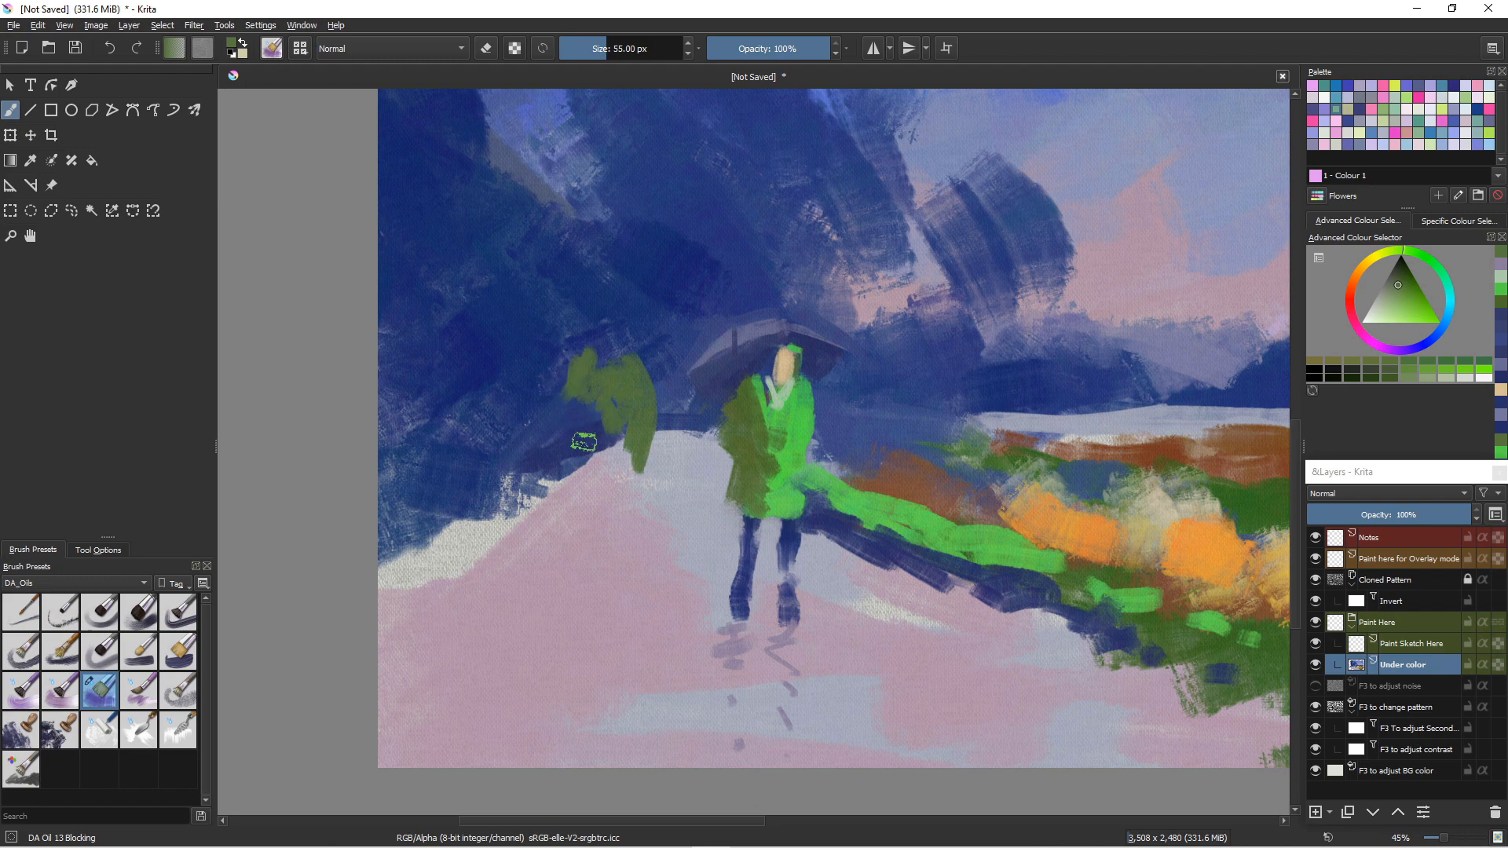
{"action": "mouse_move", "coordinate": [562, 420]}
{"action": "left_mouse_down"}
{"action": "mouse_move", "coordinate": [570, 458]}
{"action": "mouse_move", "coordinate": [589, 397]}
{"action": "mouse_move", "coordinate": [591, 454]}
{"action": "left_mouse_up"}
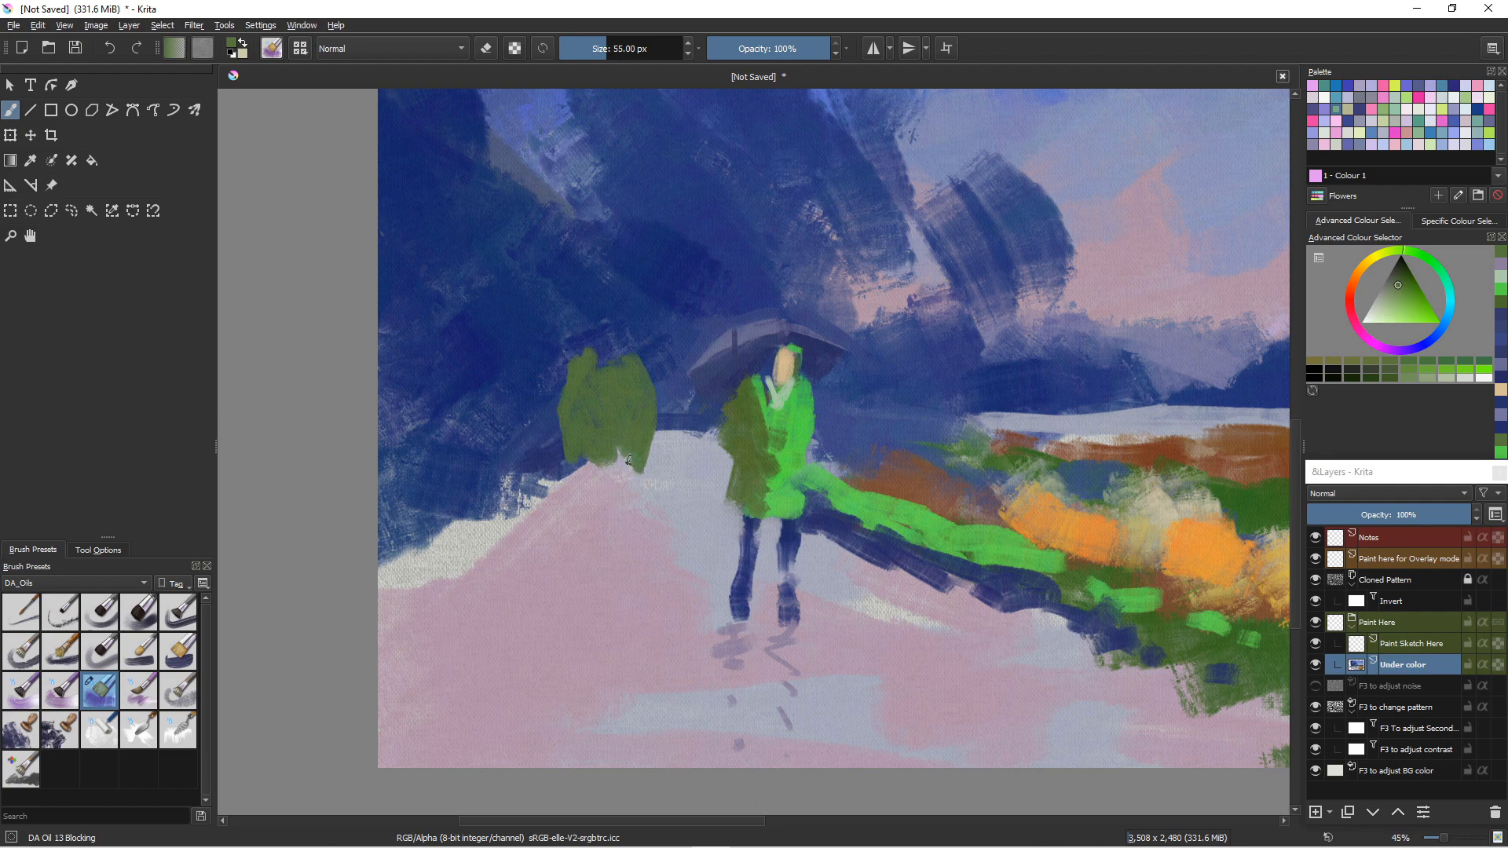
{"action": "left_click_drag", "start_coordinate": [626, 460], "coordinate": [636, 493]}
{"action": "mouse_move", "coordinate": [621, 480]}
{"action": "left_mouse_down"}
{"action": "mouse_move", "coordinate": [603, 481]}
{"action": "mouse_move", "coordinate": [639, 495]}
{"action": "left_mouse_up"}
{"action": "left_click", "coordinate": [611, 551], "text": "ctrl"}
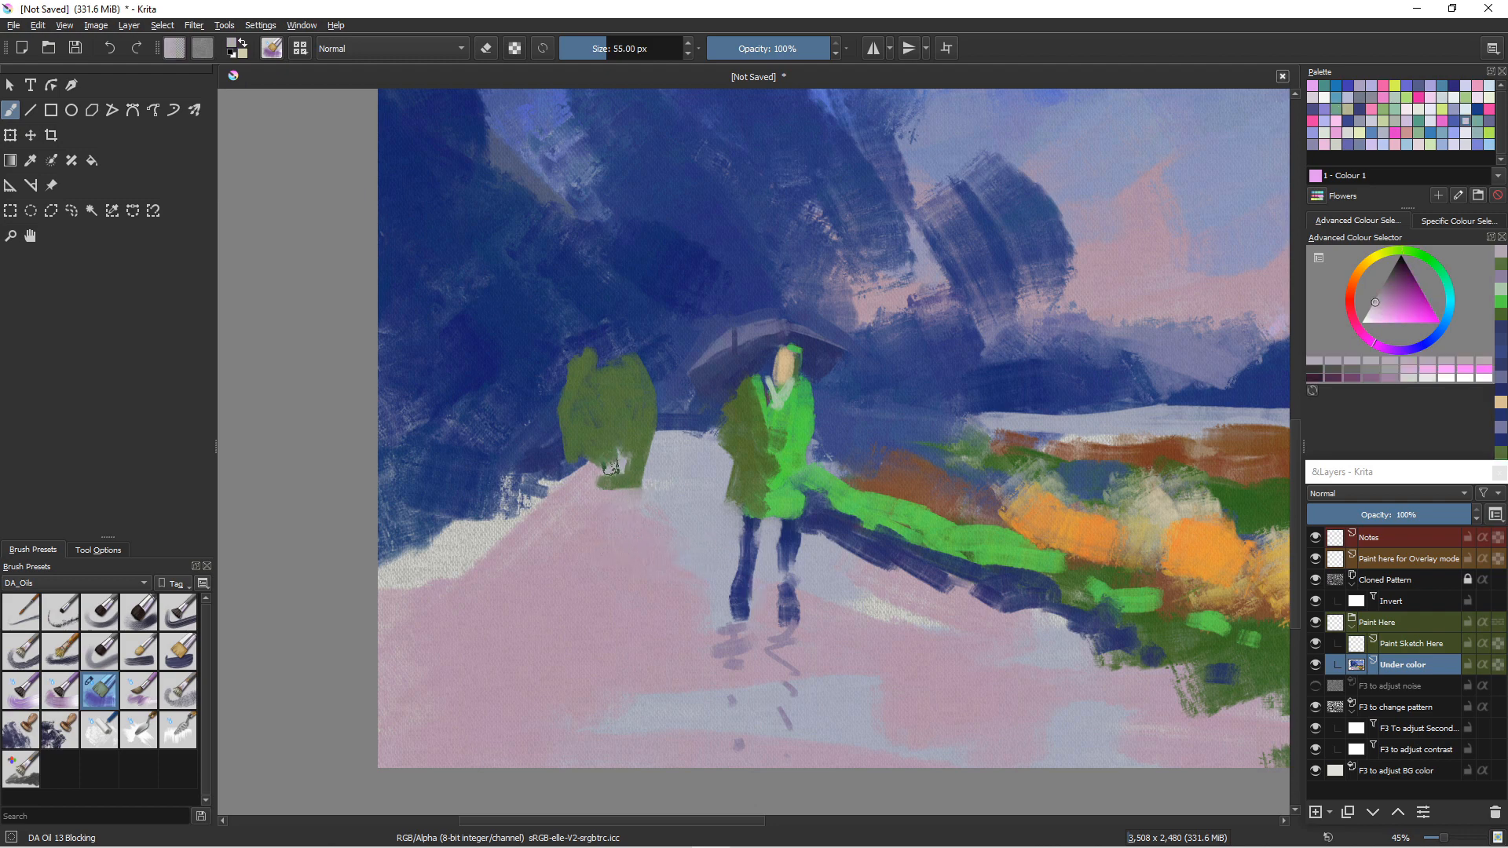
{"action": "left_click", "coordinate": [601, 470], "text": "ctrl"}
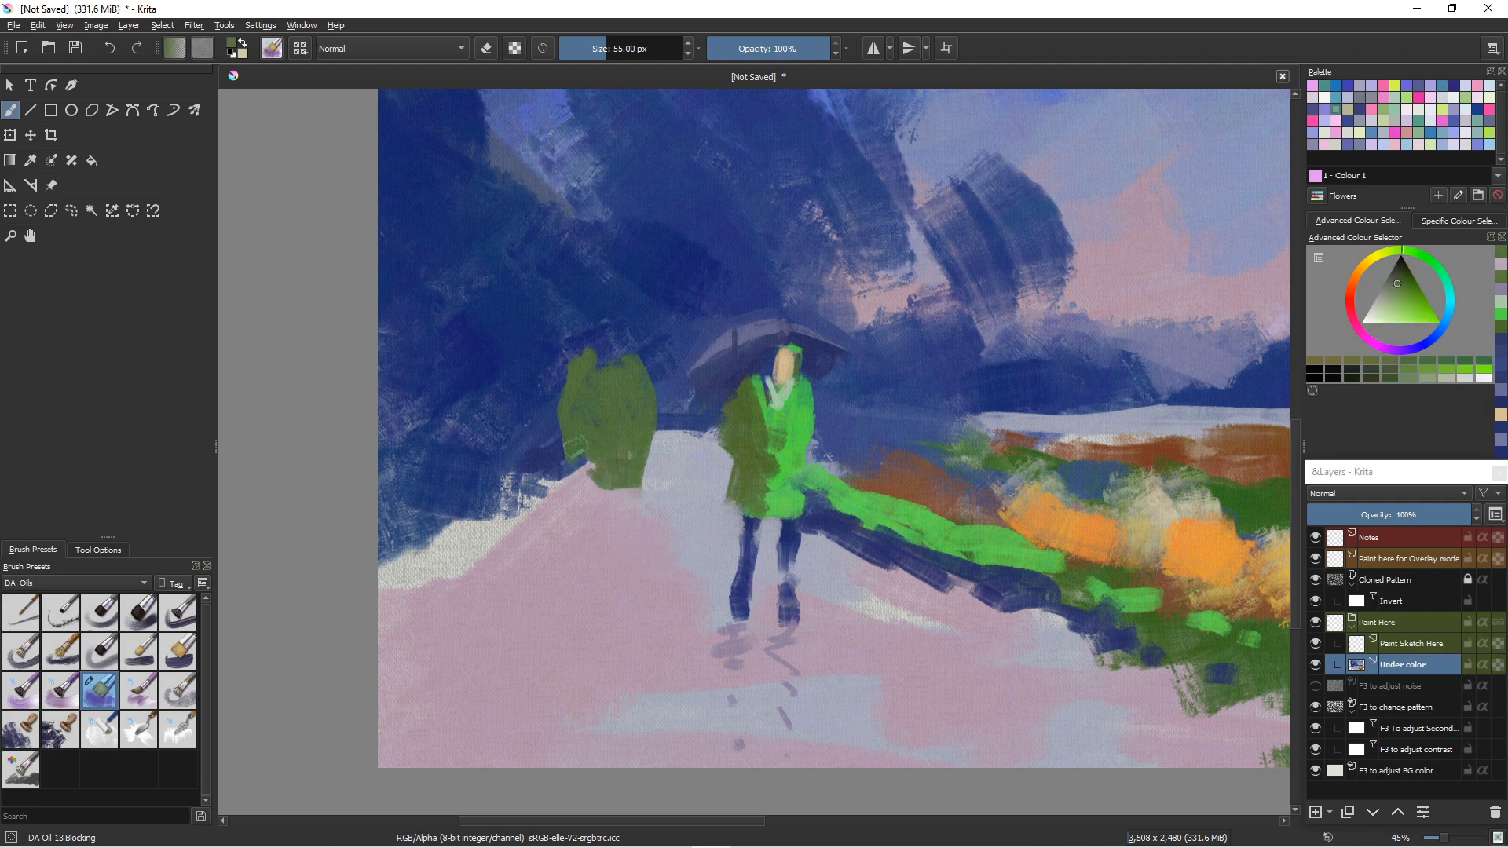
{"action": "left_click_drag", "start_coordinate": [575, 440], "coordinate": [581, 483]}
- Pick a darker green, shade the second figure's coat and round off its shoulders with sampled greens
{"action": "left_click", "coordinate": [1397, 271]}
{"action": "mouse_move", "coordinate": [592, 393]}
{"action": "left_mouse_down"}
{"action": "mouse_move", "coordinate": [590, 427]}
{"action": "mouse_move", "coordinate": [575, 388]}
{"action": "mouse_move", "coordinate": [571, 439]}
{"action": "mouse_move", "coordinate": [586, 383]}
{"action": "mouse_move", "coordinate": [592, 427]}
{"action": "mouse_move", "coordinate": [601, 413]}
{"action": "mouse_move", "coordinate": [605, 433]}
{"action": "mouse_move", "coordinate": [604, 388]}
{"action": "mouse_move", "coordinate": [612, 435]}
{"action": "mouse_move", "coordinate": [622, 389]}
{"action": "mouse_move", "coordinate": [631, 459]}
{"action": "mouse_move", "coordinate": [600, 453]}
{"action": "left_mouse_up"}
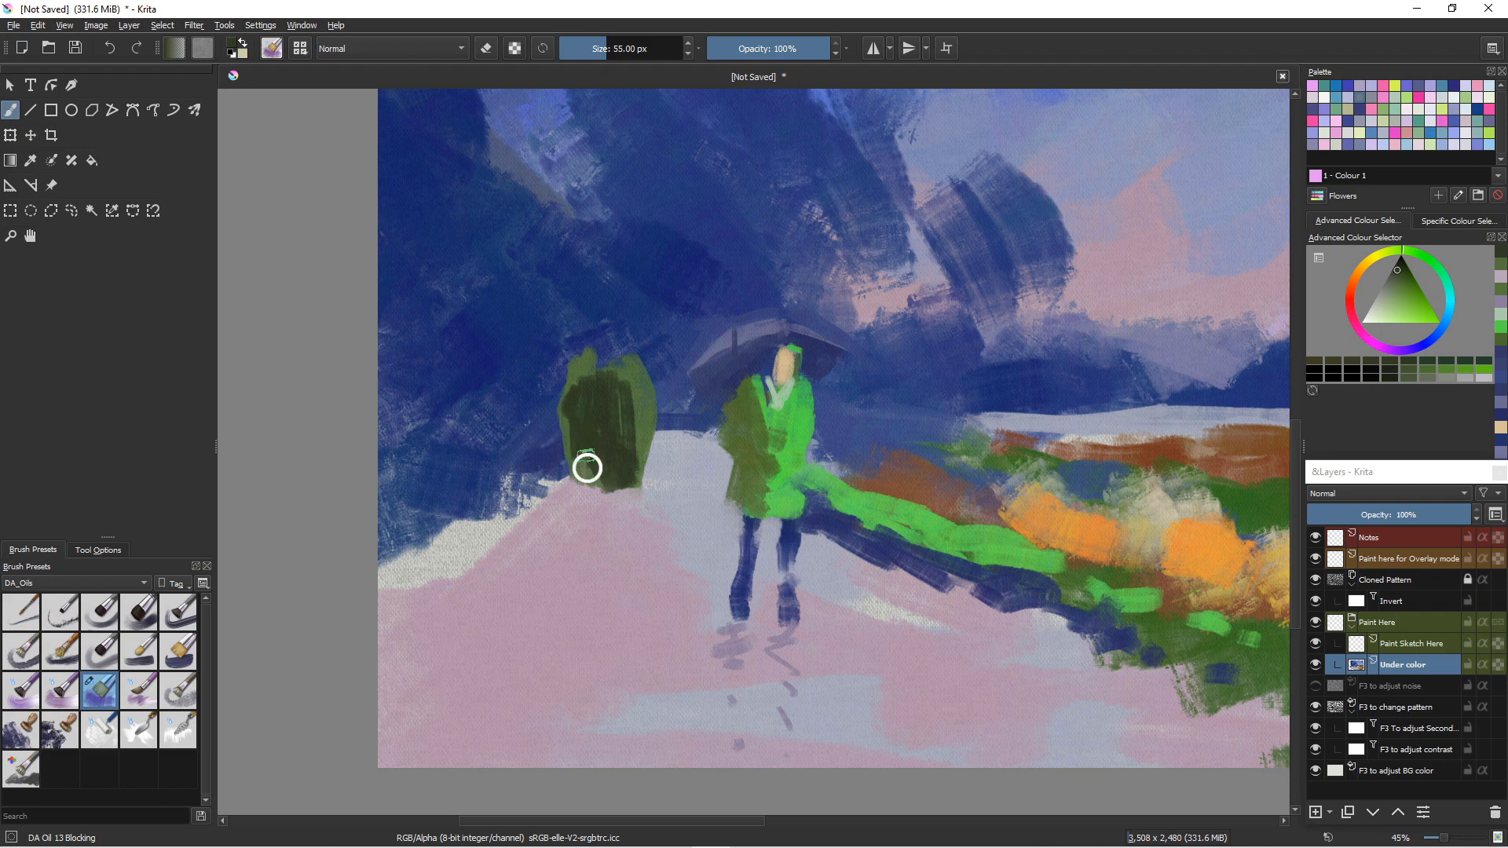
{"action": "right_click", "coordinate": [589, 464]}
{"action": "left_click", "coordinate": [389, 269]}
{"action": "left_click", "coordinate": [587, 419], "text": "ctrl"}
{"action": "mouse_move", "coordinate": [571, 374]}
{"action": "left_mouse_down"}
{"action": "mouse_move", "coordinate": [569, 440]}
{"action": "mouse_move", "coordinate": [570, 384]}
{"action": "mouse_move", "coordinate": [567, 401]}
{"action": "left_mouse_up"}
{"action": "mouse_move", "coordinate": [569, 418]}
{"action": "left_mouse_down"}
{"action": "mouse_move", "coordinate": [585, 450]}
{"action": "mouse_move", "coordinate": [608, 447]}
{"action": "mouse_move", "coordinate": [588, 502]}
{"action": "mouse_move", "coordinate": [581, 457]}
{"action": "mouse_move", "coordinate": [610, 436]}
{"action": "mouse_move", "coordinate": [590, 471]}
{"action": "left_mouse_up"}
{"action": "left_click", "coordinate": [608, 434], "text": "ctrl"}
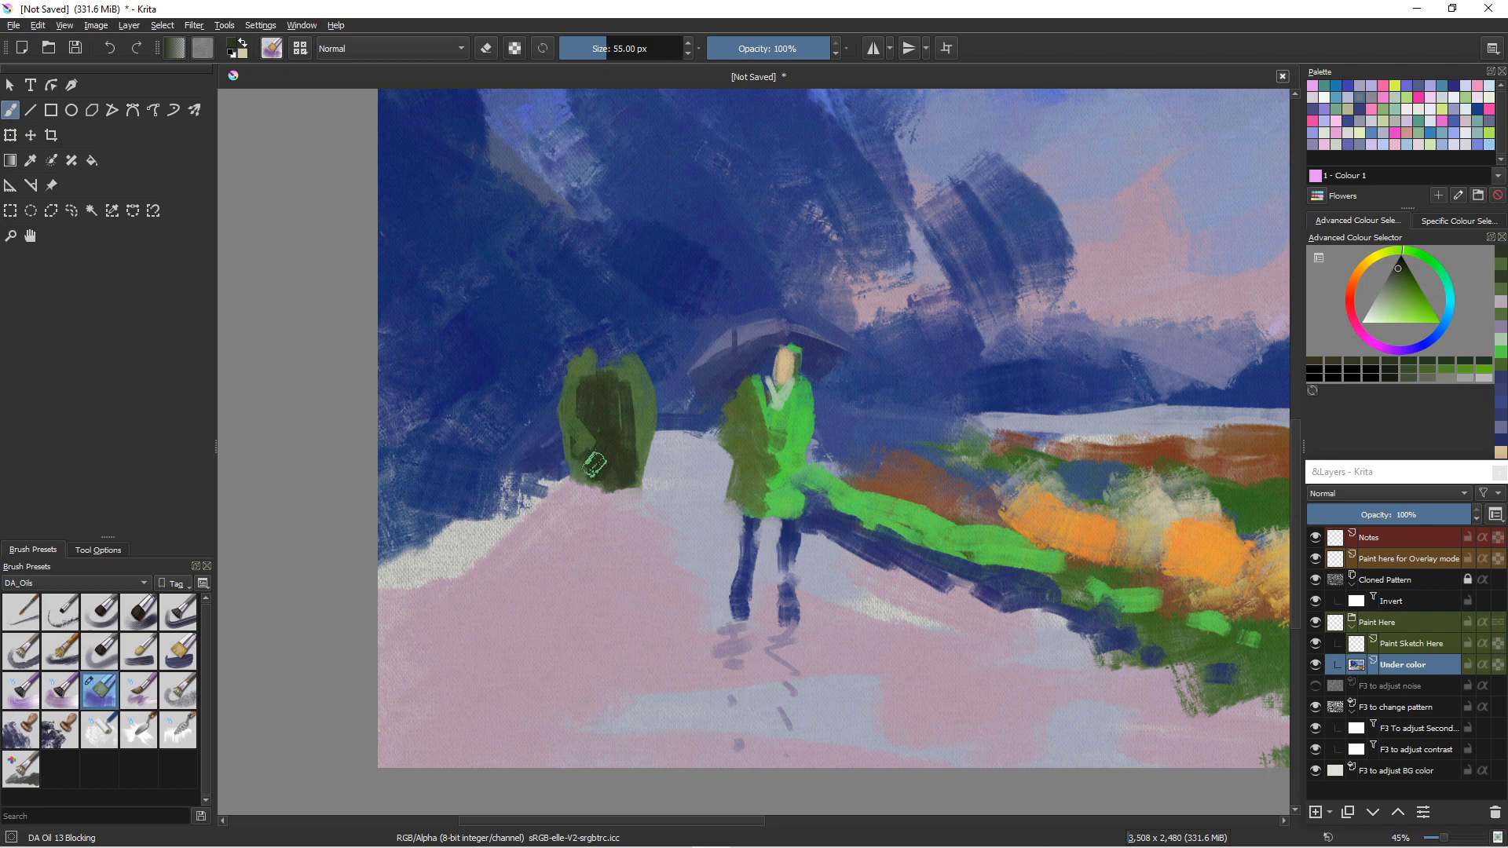
{"action": "left_click", "coordinate": [624, 424], "text": "ctrl"}
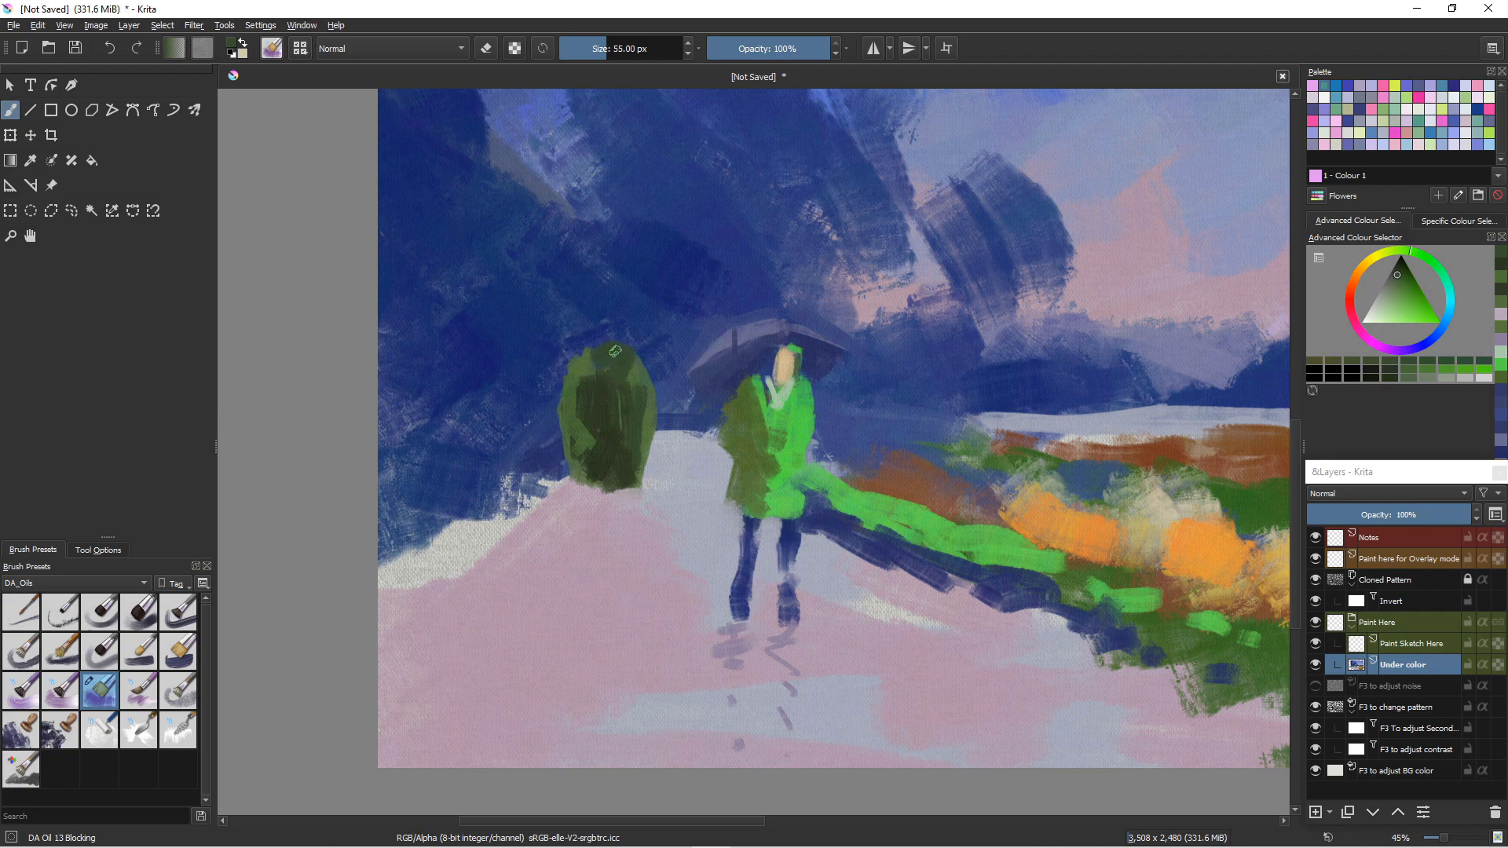
- Paint the second figure's head in dark green and add a cap brim in pale grey-green
{"action": "left_click_drag", "start_coordinate": [591, 312], "coordinate": [593, 349]}
{"action": "left_click", "coordinate": [1383, 304]}
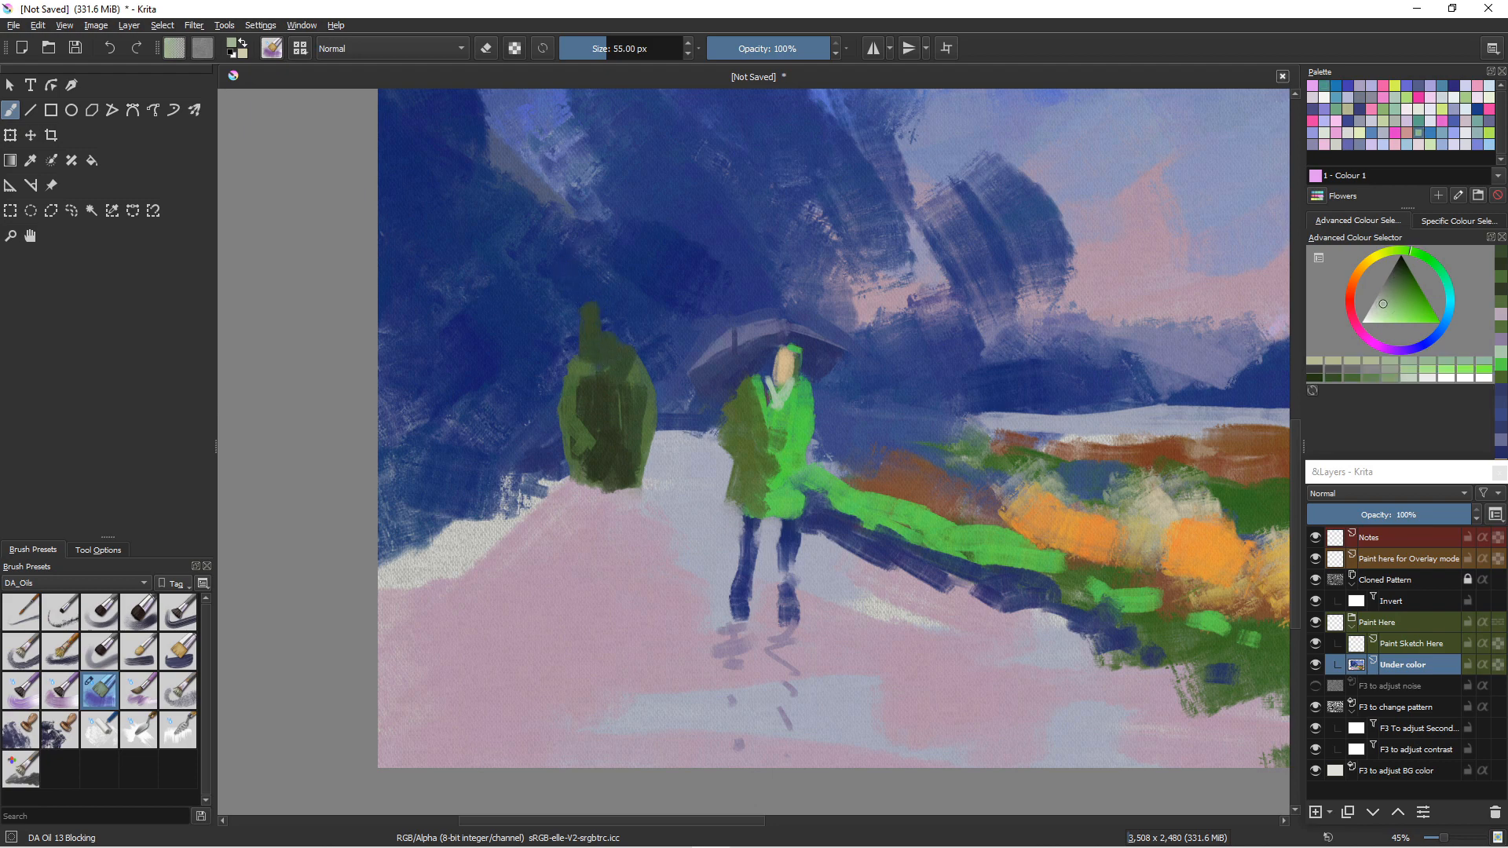
{"action": "mouse_move", "coordinate": [595, 323]}
{"action": "left_mouse_down"}
{"action": "mouse_move", "coordinate": [615, 317]}
{"action": "mouse_move", "coordinate": [603, 305]}
{"action": "mouse_move", "coordinate": [605, 318]}
{"action": "left_mouse_up"}
- Sample the cap's pale grey-green and brush highlights on both shoulders of the second figure
{"action": "left_click", "coordinate": [588, 384], "text": "ctrl"}
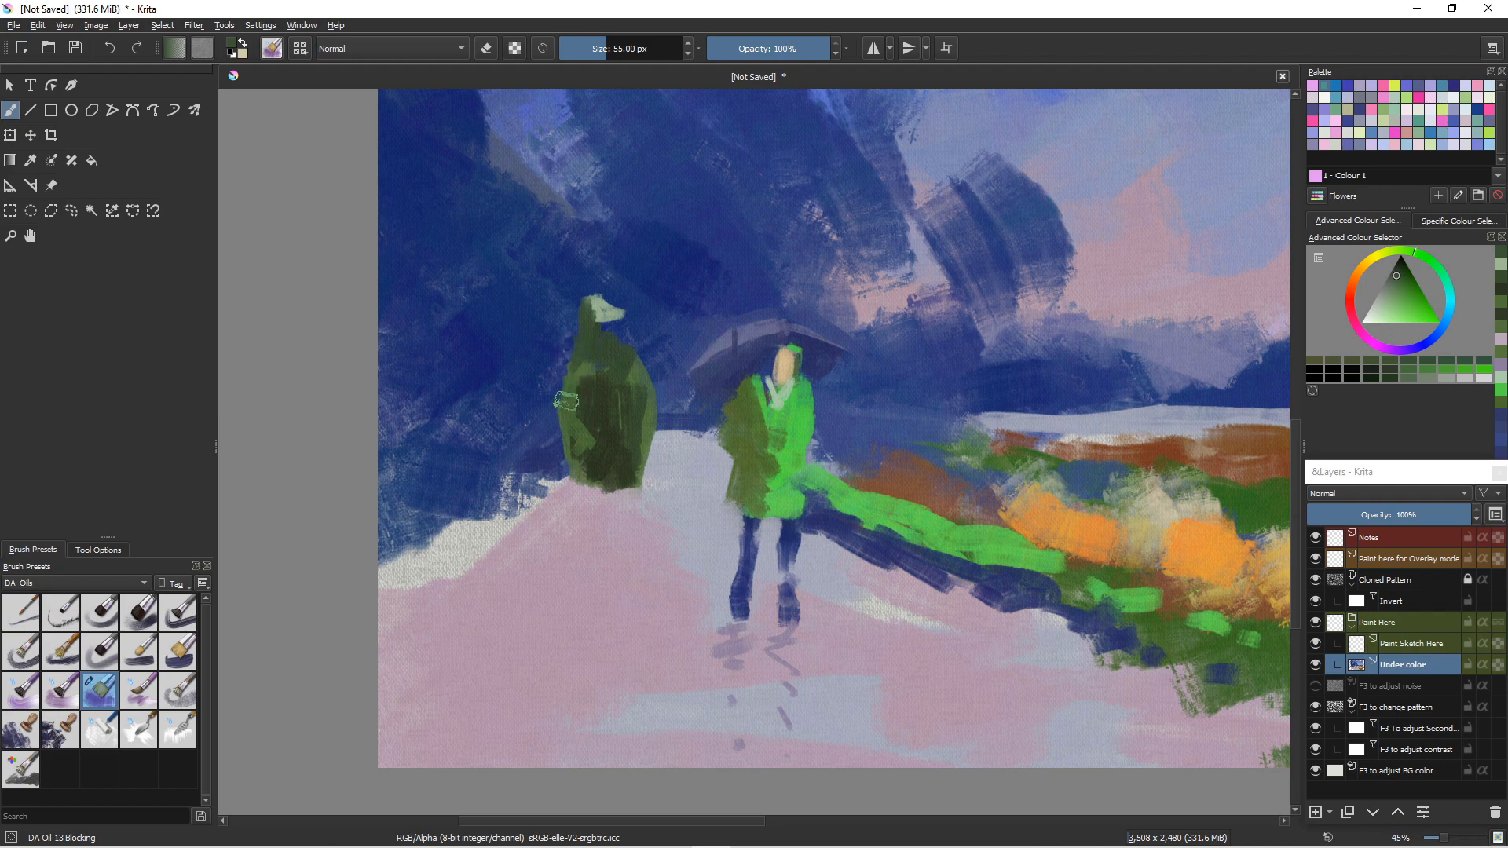
{"action": "left_click", "coordinate": [599, 315], "text": "ctrl"}
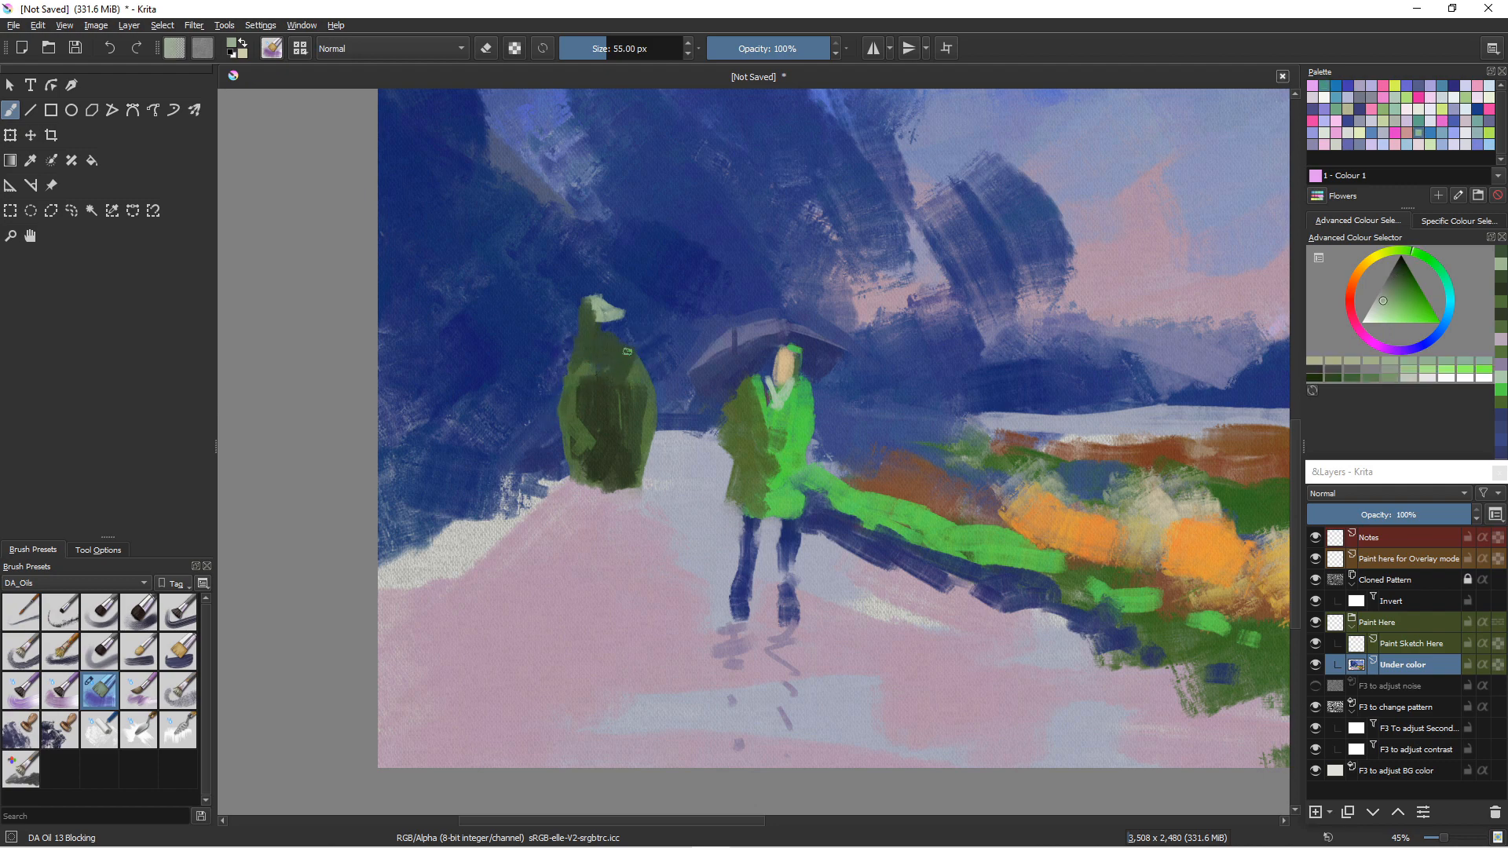
{"action": "left_click_drag", "start_coordinate": [627, 351], "coordinate": [643, 386]}
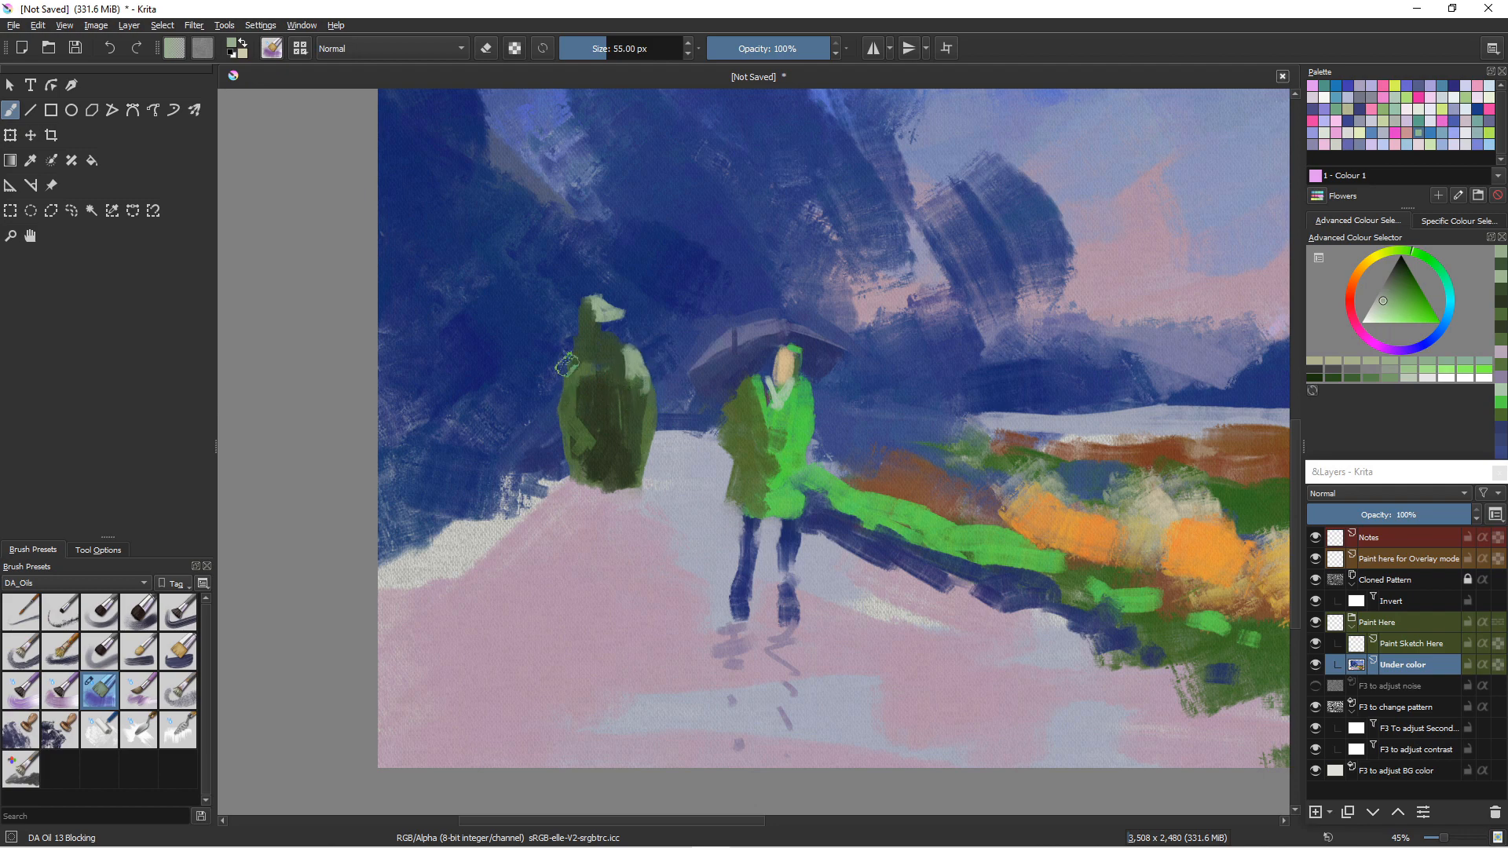
{"action": "left_click_drag", "start_coordinate": [574, 355], "coordinate": [570, 366]}
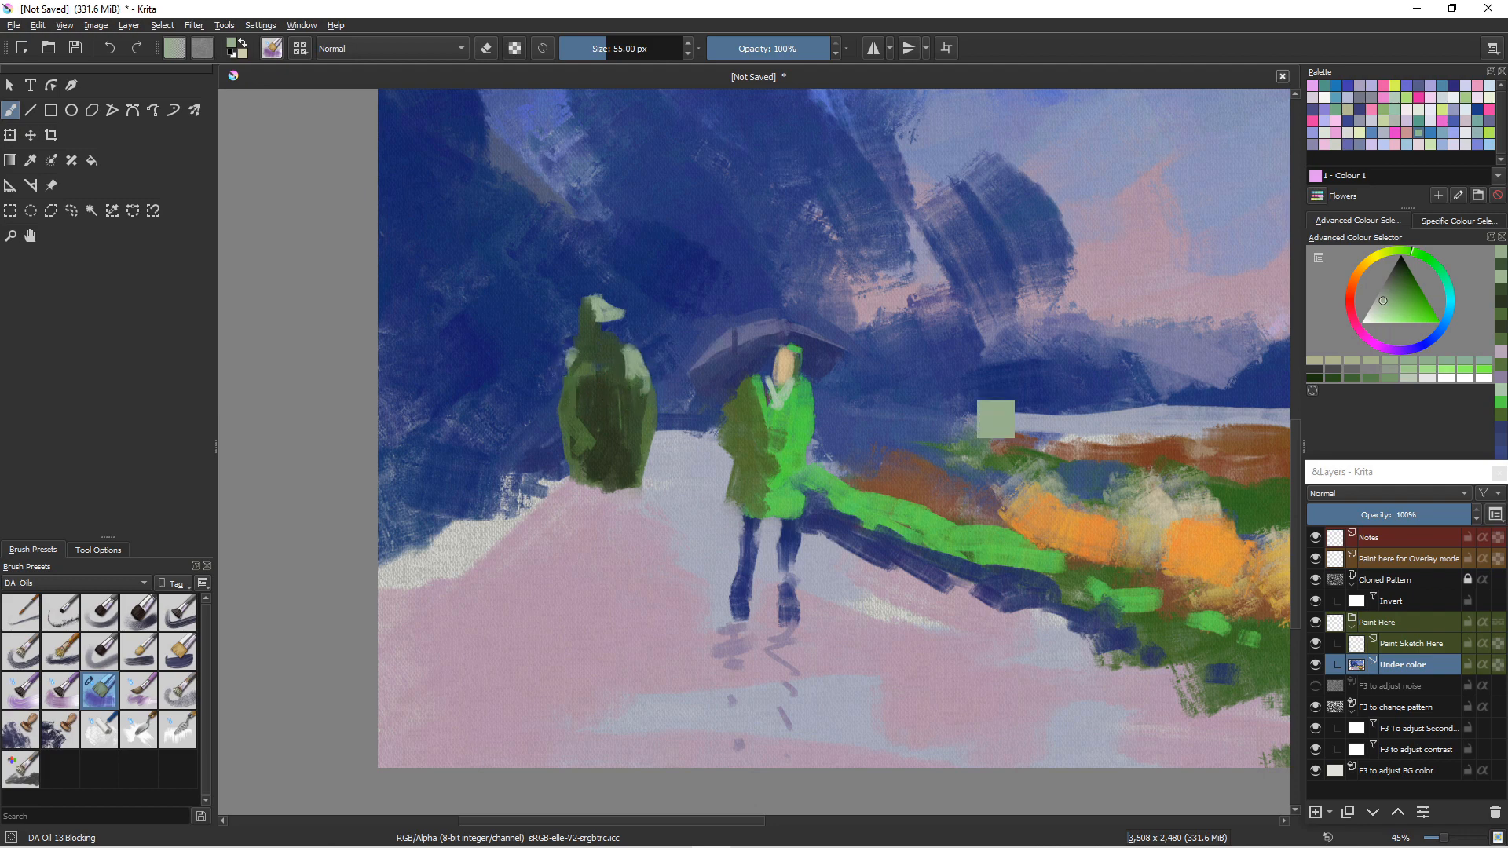
- Paint the second figure's face under the cap in the first figure's skin tone and trim it with the coat's sampled dark green
{"action": "left_click", "coordinate": [786, 376], "text": "ctrl"}
{"action": "left_click_drag", "start_coordinate": [596, 351], "coordinate": [611, 323]}
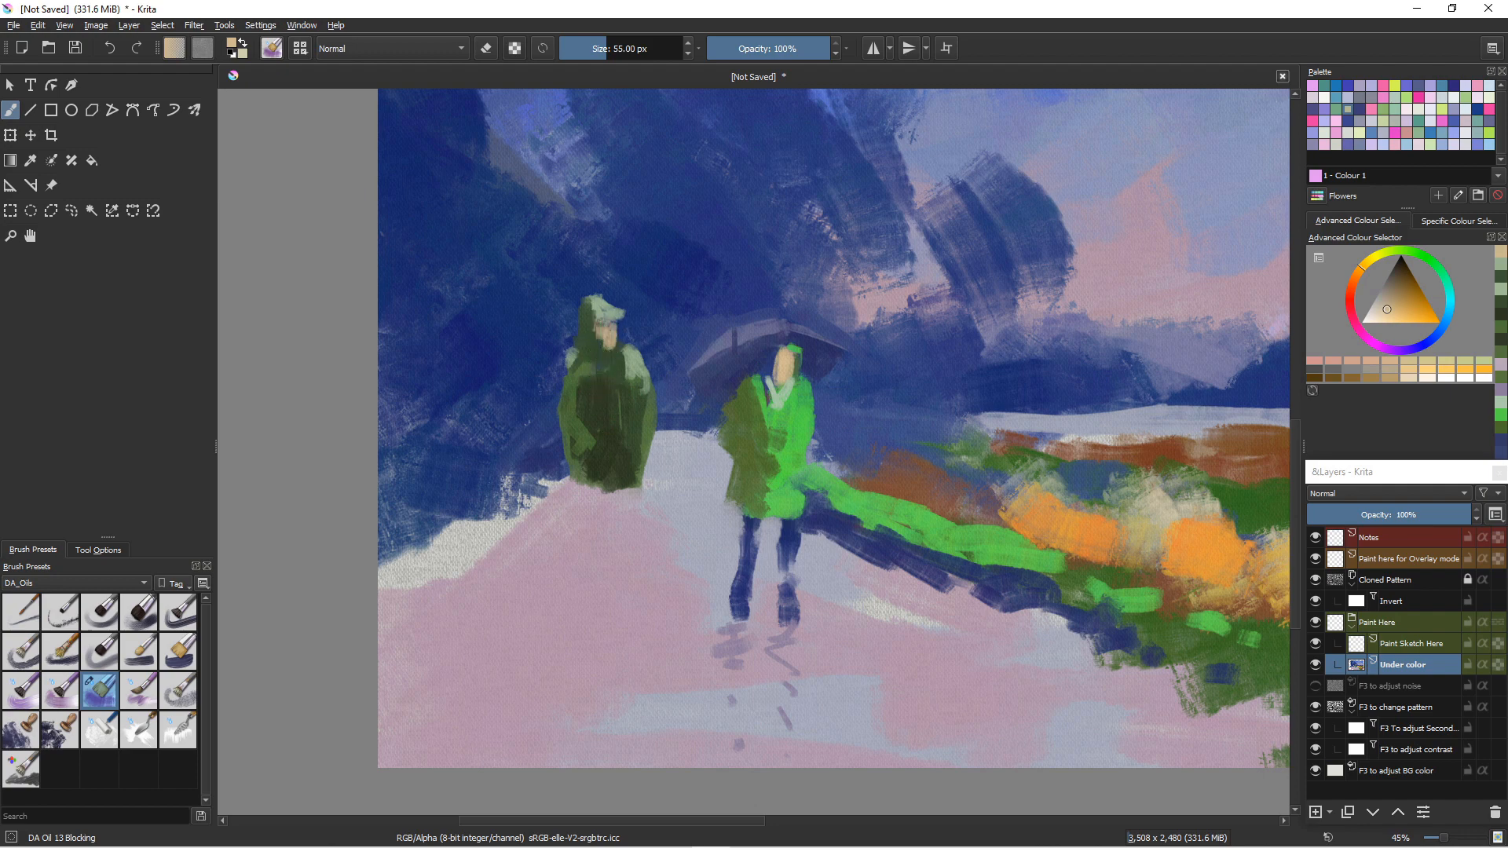
{"action": "left_click", "coordinate": [599, 445], "text": "ctrl"}
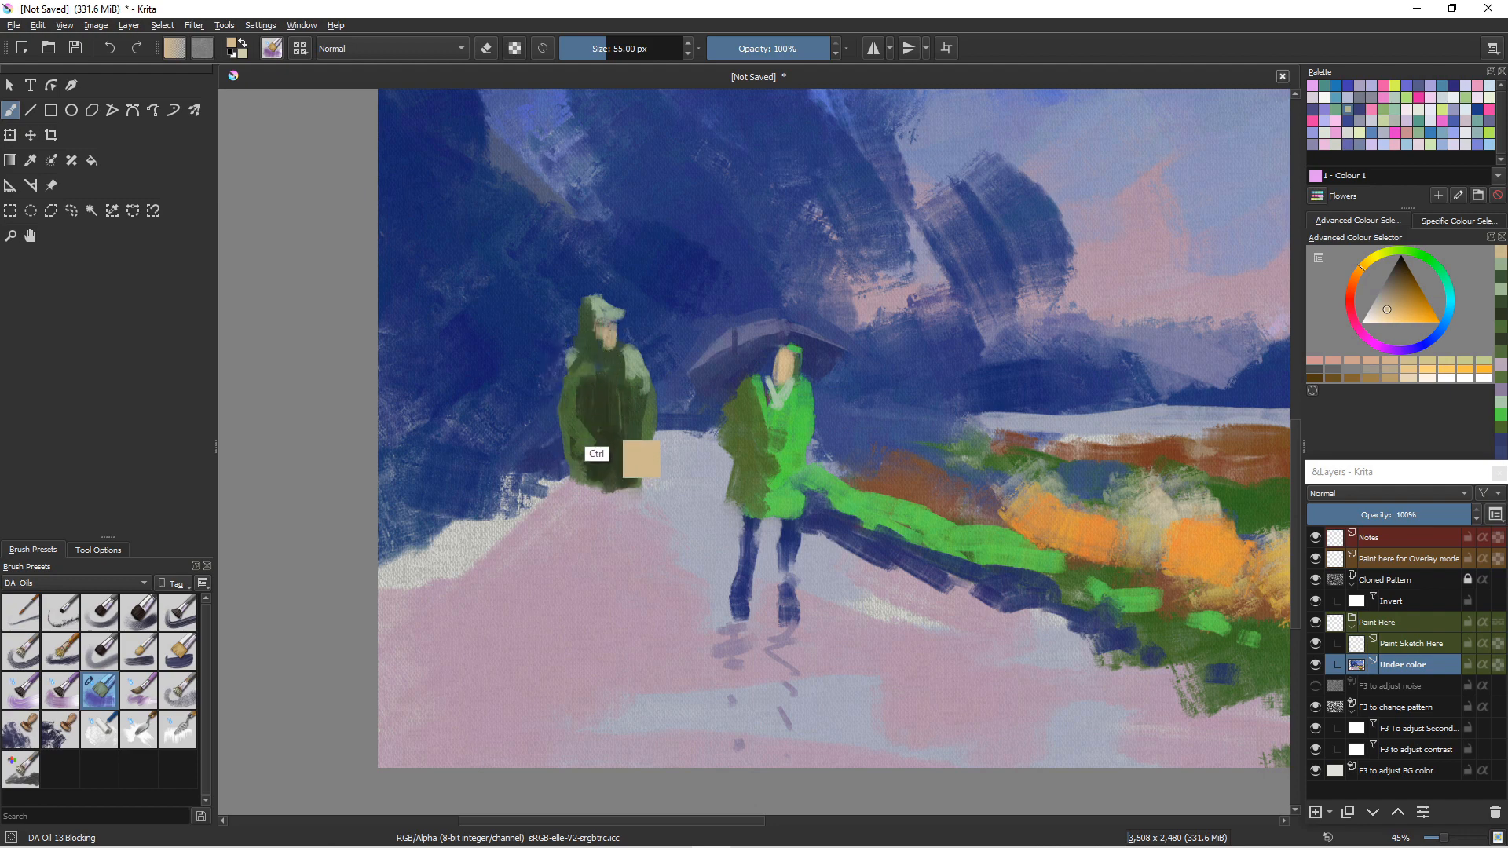
{"action": "left_click_drag", "start_coordinate": [624, 329], "coordinate": [619, 342]}
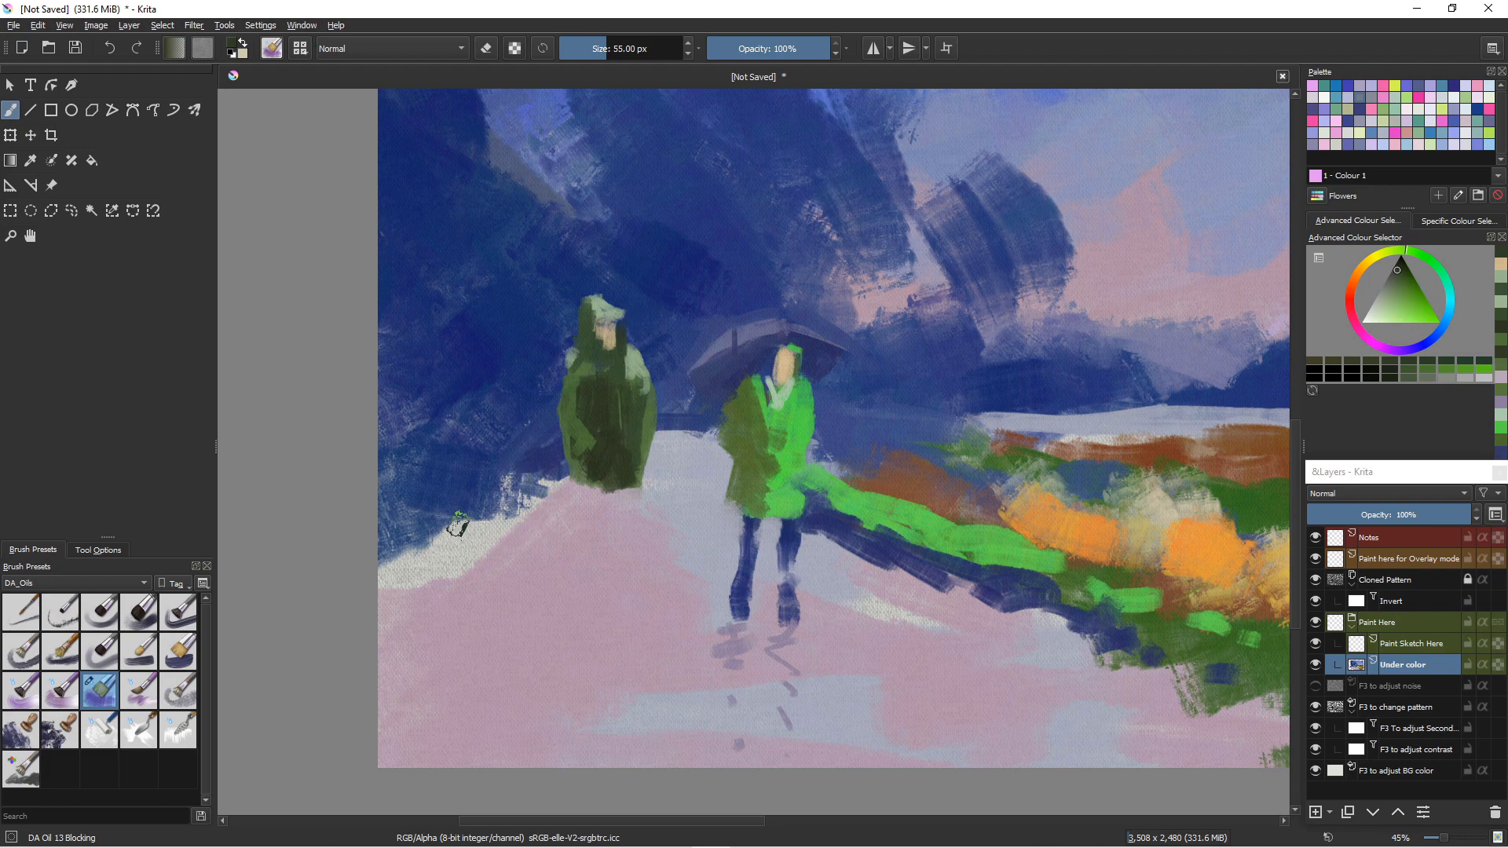
- Sample the dark background blue and trim the second figure's right shoulder and coat edge with it
{"action": "left_click", "coordinate": [646, 358], "text": "ctrl"}
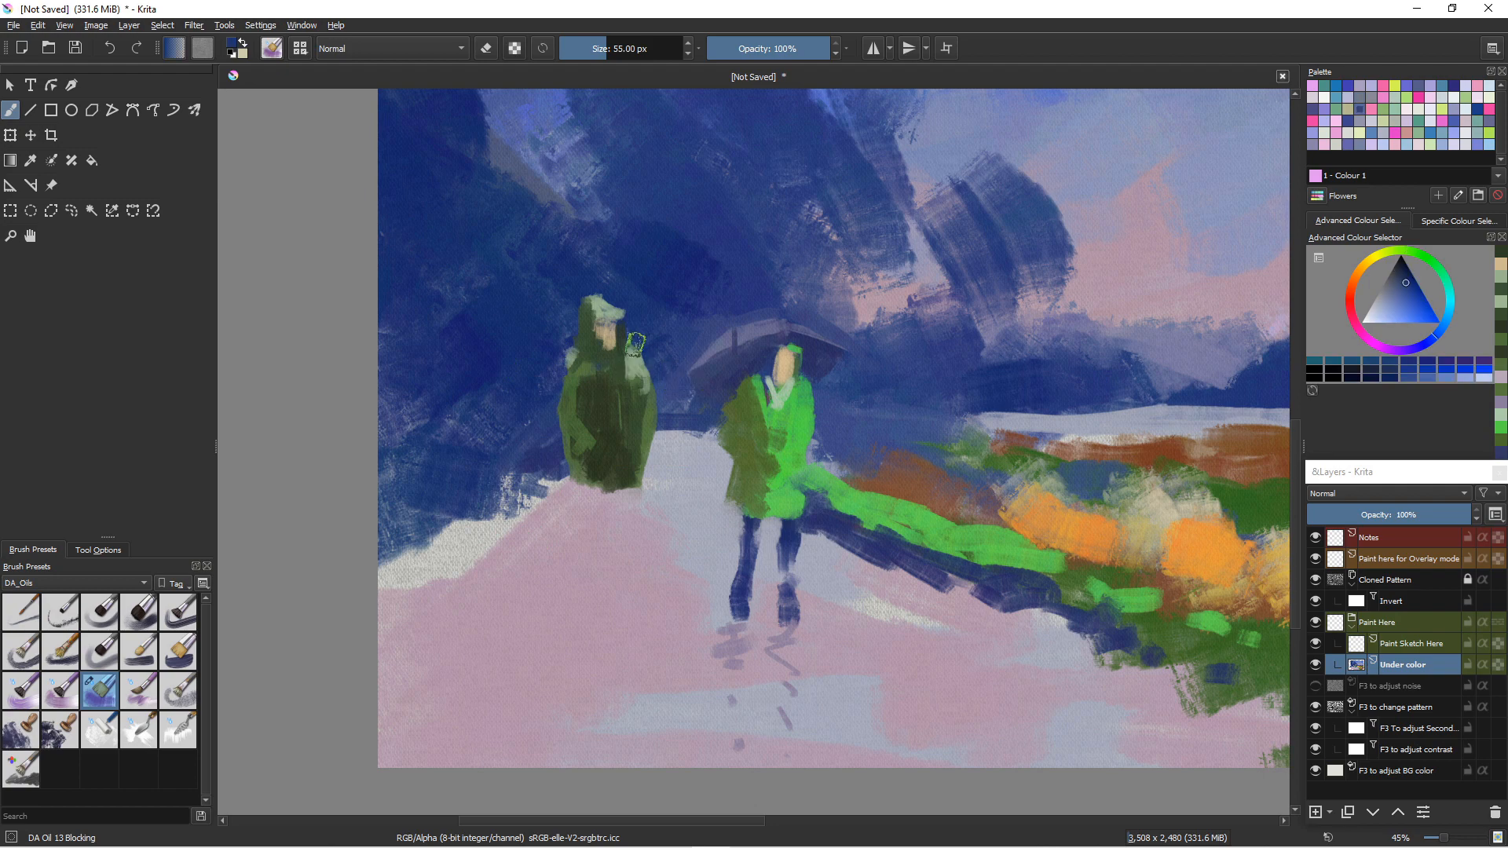
{"action": "left_click_drag", "start_coordinate": [633, 341], "coordinate": [639, 352]}
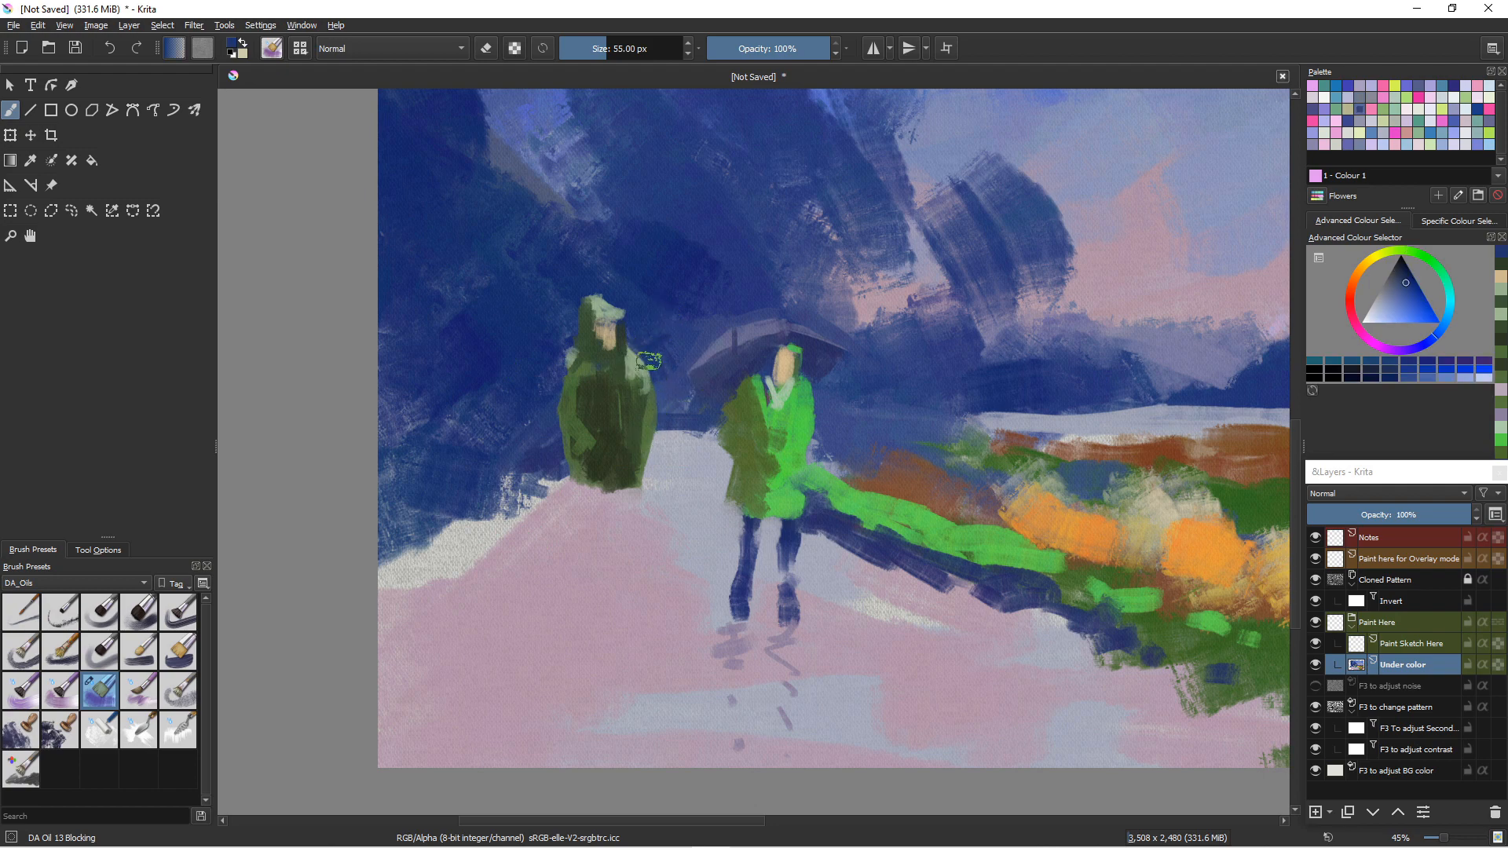
{"action": "left_click_drag", "start_coordinate": [666, 423], "coordinate": [657, 437]}
- Extend the path on both sides of the second figure in sampled pale grey-blue and cover its left edge with sampled pink
{"action": "left_click", "coordinate": [655, 494], "text": "ctrl"}
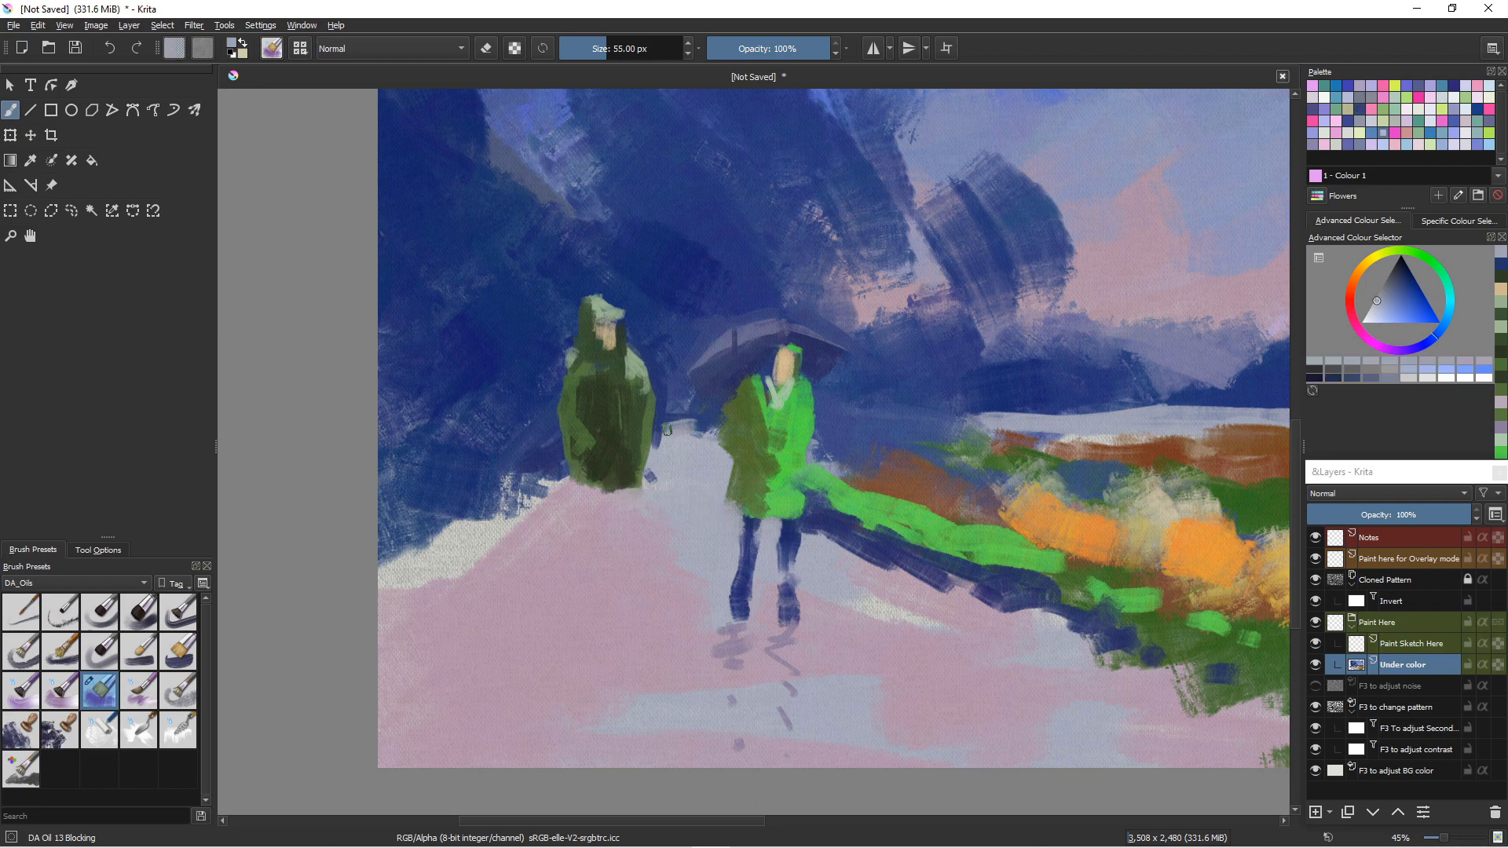
{"action": "mouse_move", "coordinate": [667, 429]}
{"action": "left_mouse_down"}
{"action": "mouse_move", "coordinate": [677, 409]}
{"action": "mouse_move", "coordinate": [662, 389]}
{"action": "left_mouse_up"}
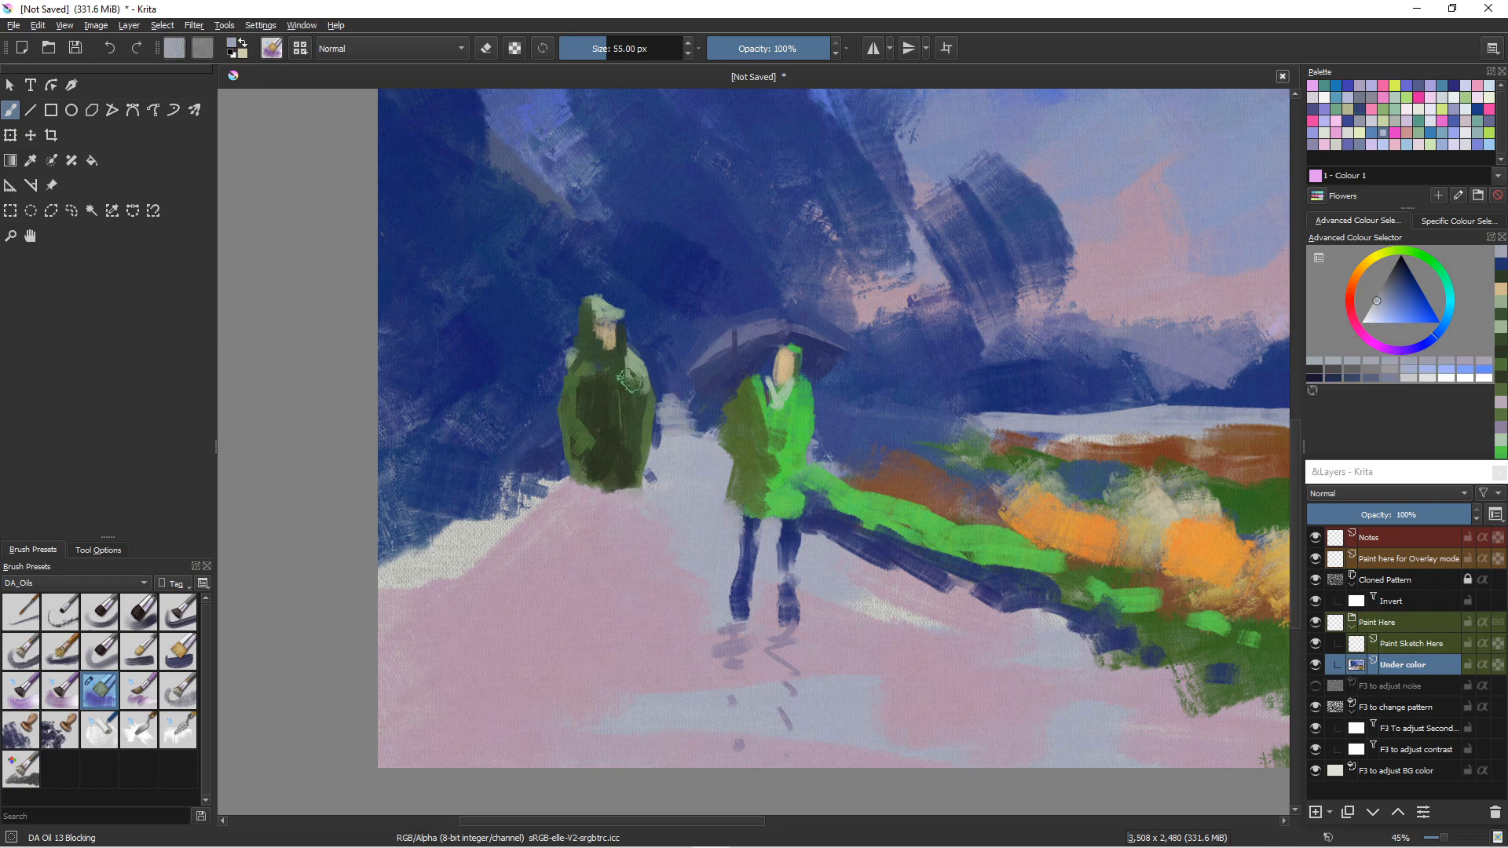
{"action": "mouse_move", "coordinate": [662, 422]}
{"action": "left_mouse_down"}
{"action": "mouse_move", "coordinate": [658, 453]}
{"action": "mouse_move", "coordinate": [674, 446]}
{"action": "left_mouse_up"}
{"action": "mouse_move", "coordinate": [551, 437]}
{"action": "left_mouse_down"}
{"action": "mouse_move", "coordinate": [517, 469]}
{"action": "mouse_move", "coordinate": [559, 486]}
{"action": "left_mouse_up"}
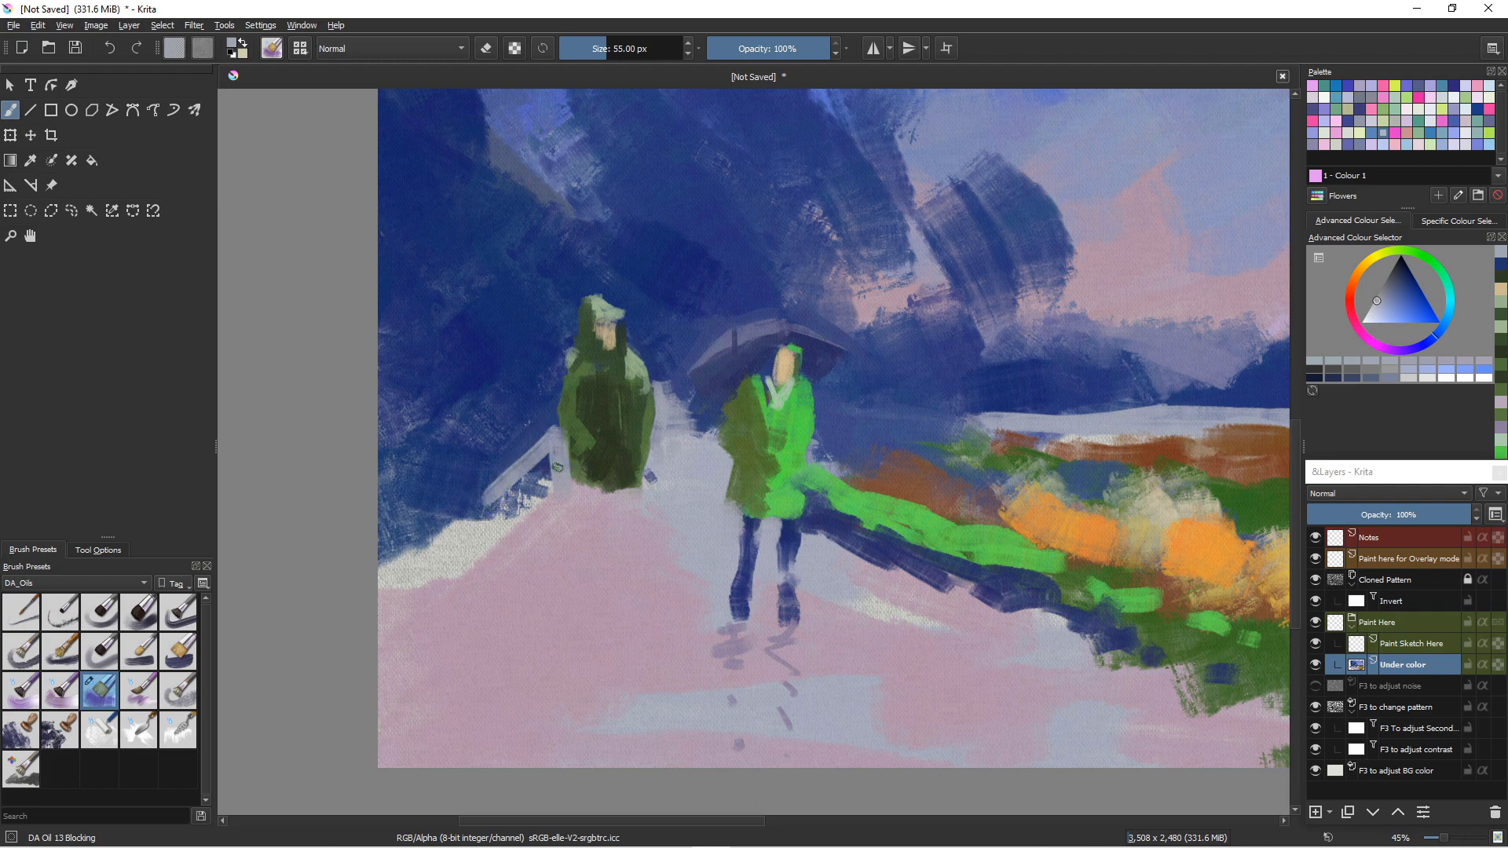
{"action": "left_click", "coordinate": [541, 591], "text": "ctrl"}
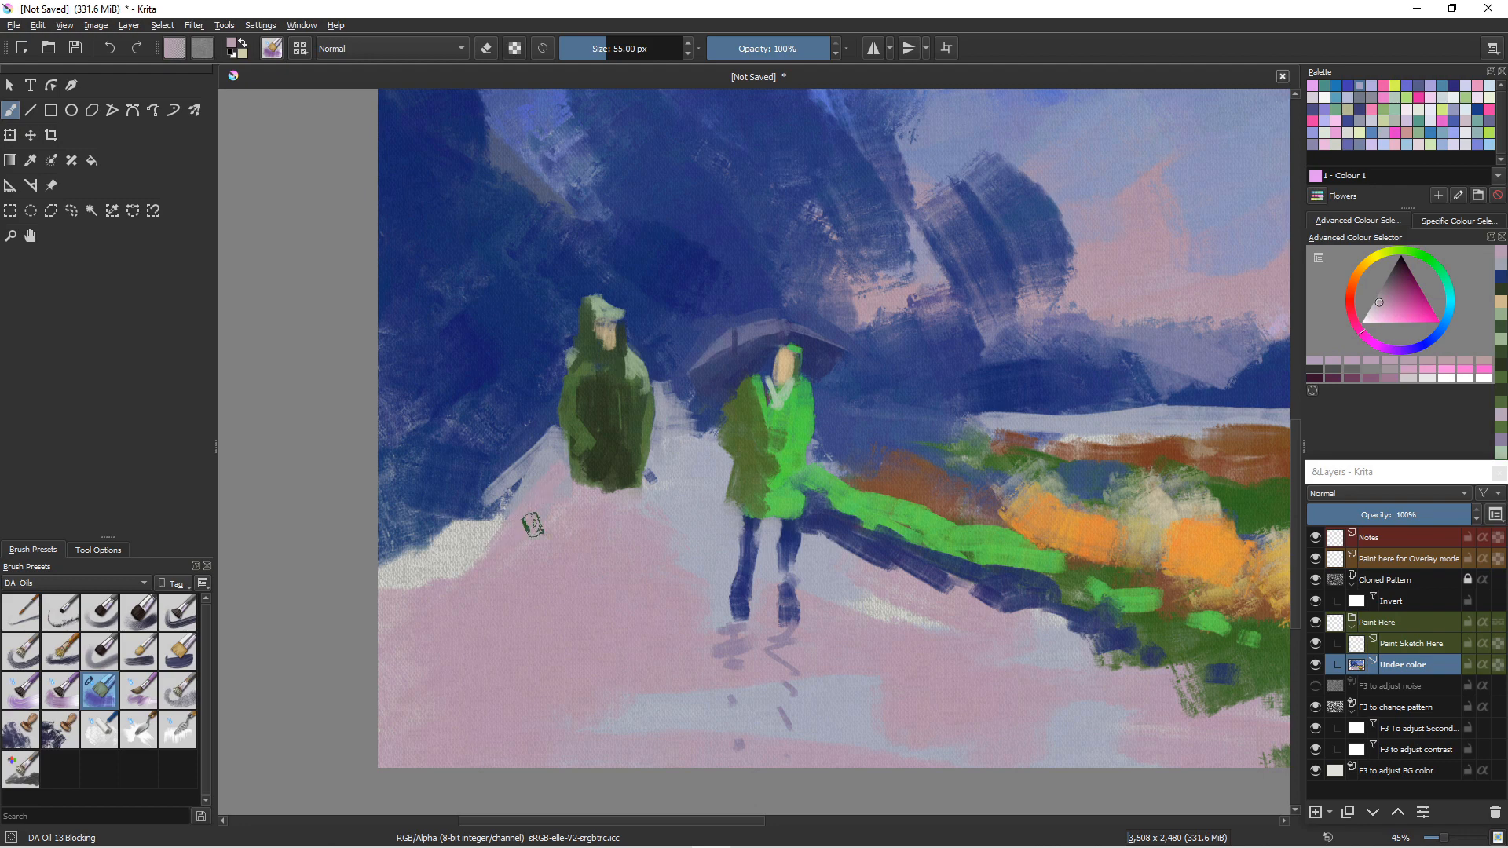
{"action": "left_click_drag", "start_coordinate": [518, 483], "coordinate": [439, 562]}
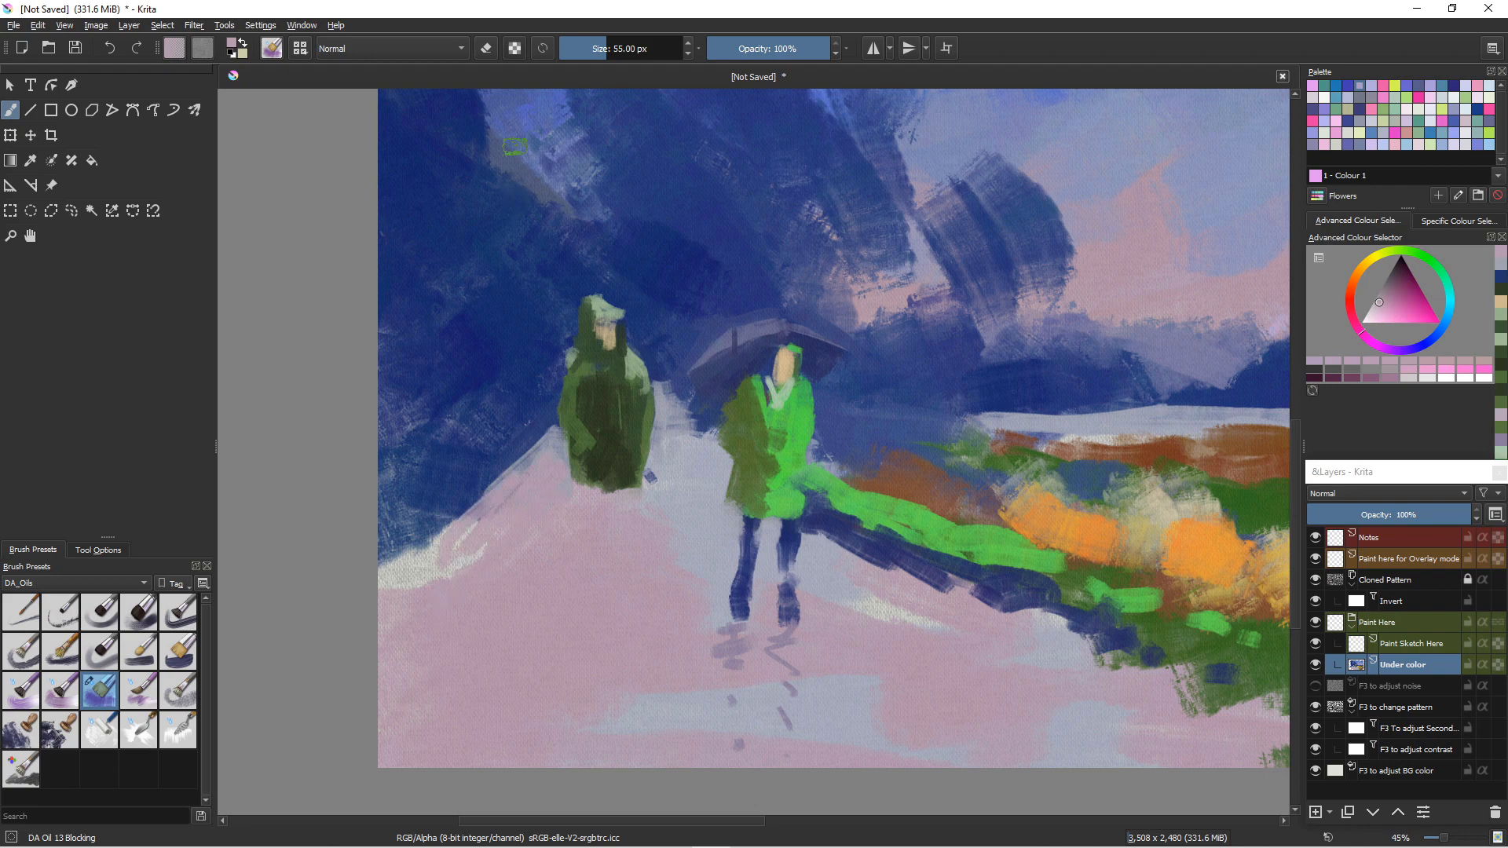
- Refine the second figure's cap with its sampled grey-green, trim around it with background blue, and fill out the coat's left side in sampled green
{"action": "left_click", "coordinate": [613, 310], "text": "ctrl"}
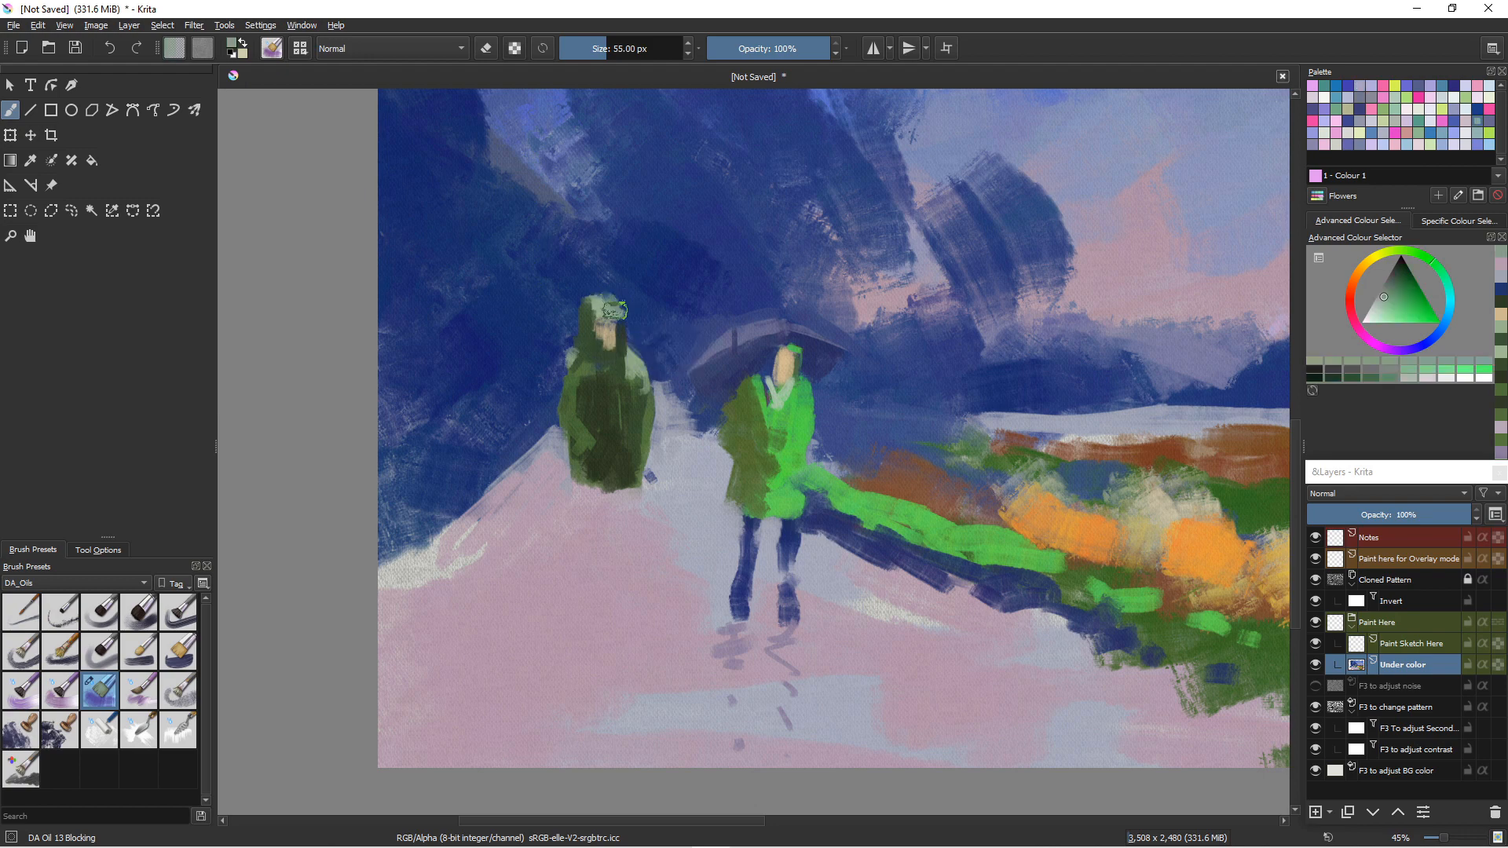
{"action": "left_click", "coordinate": [634, 294], "text": "ctrl"}
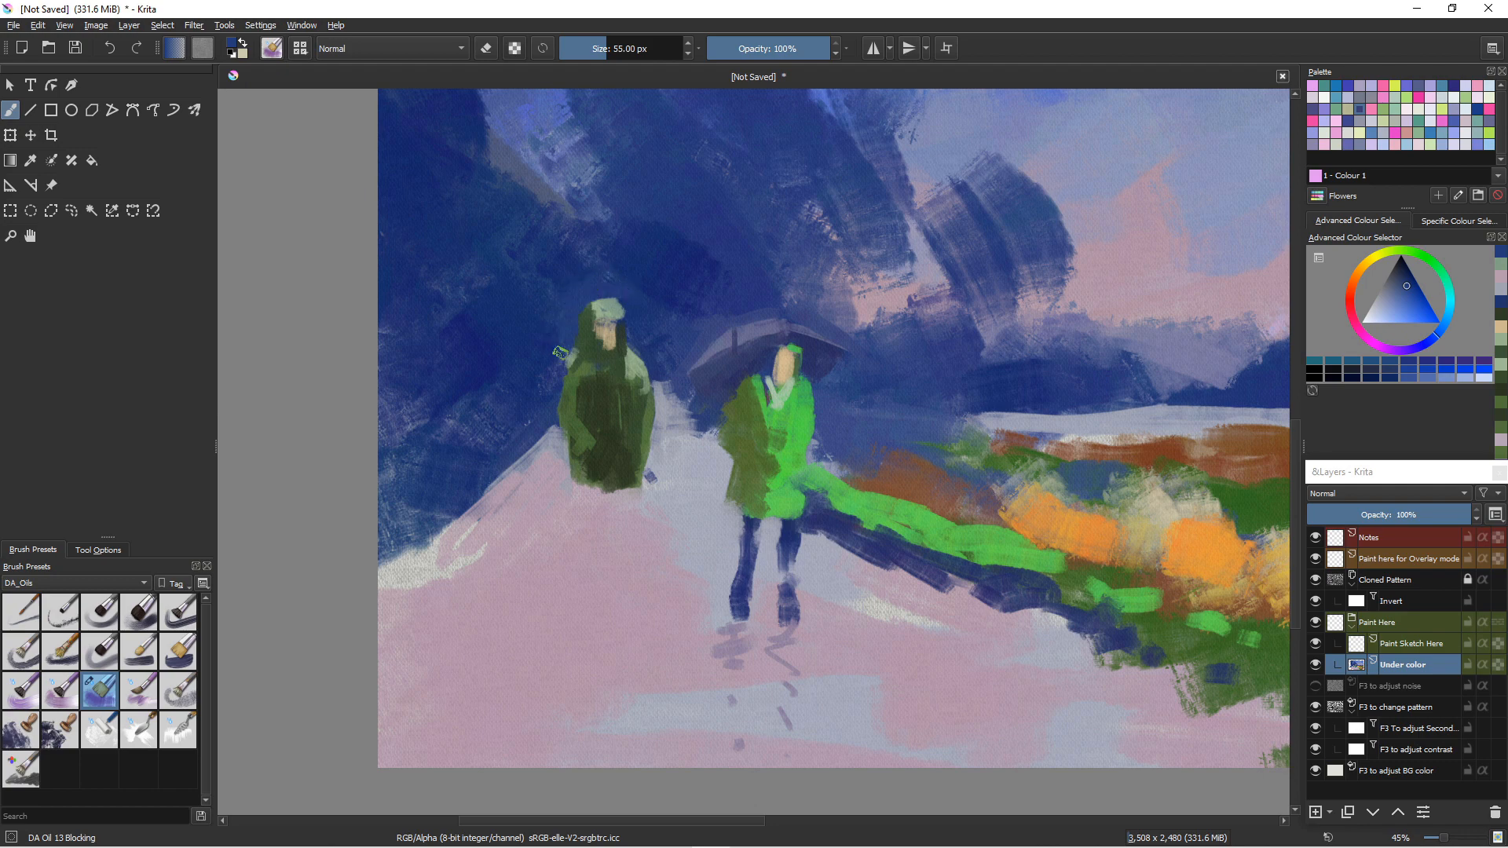
{"action": "left_click", "coordinate": [566, 418], "text": "ctrl"}
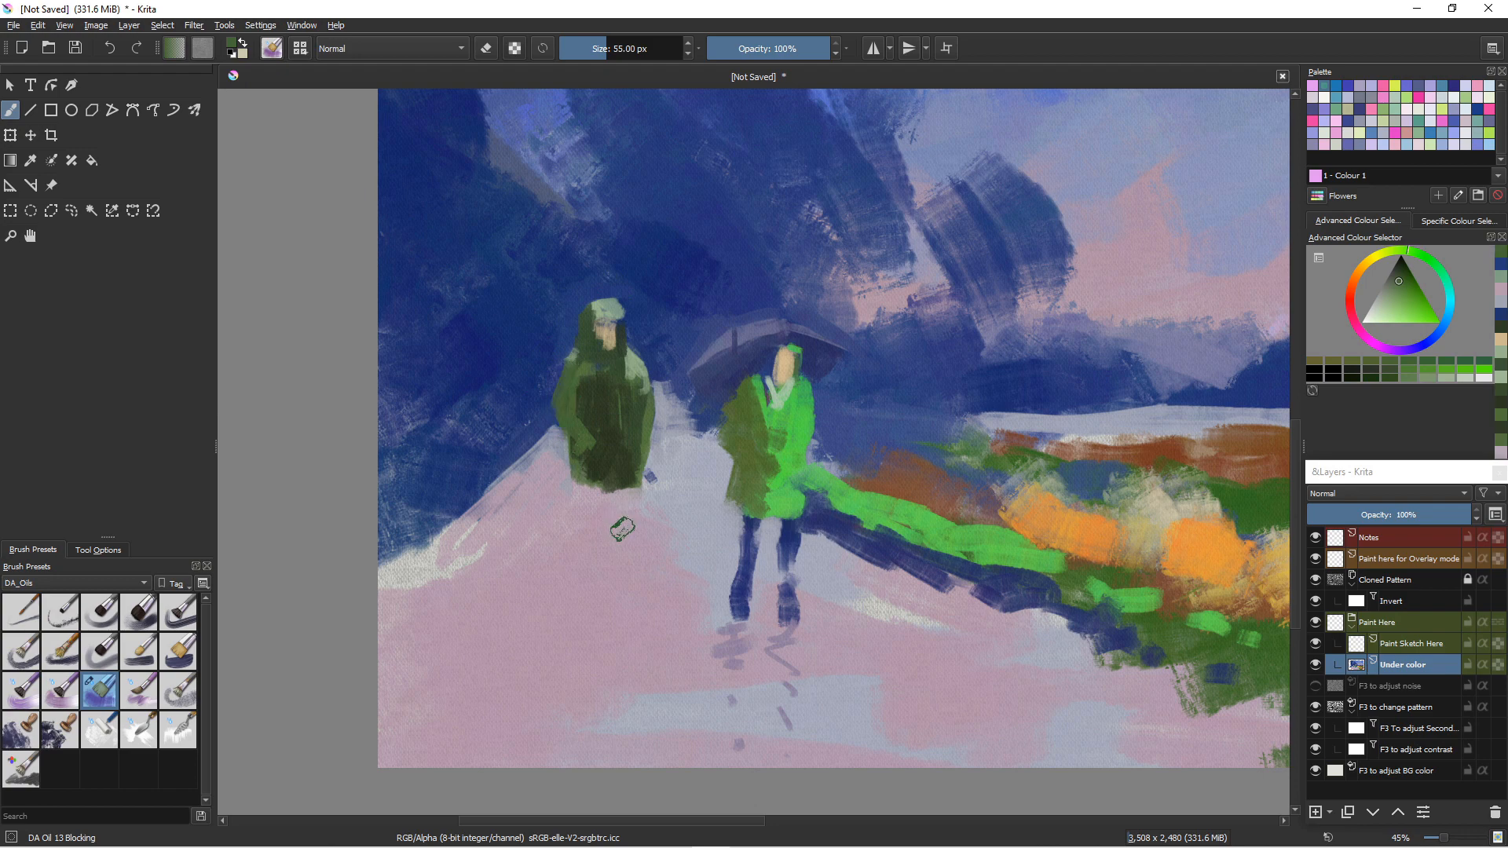
- Paint the second figure's legs below the coat in the first figure's trouser blue, with a darker blue for the left leg and shoes
{"action": "left_click", "coordinate": [775, 594], "text": "ctrl"}
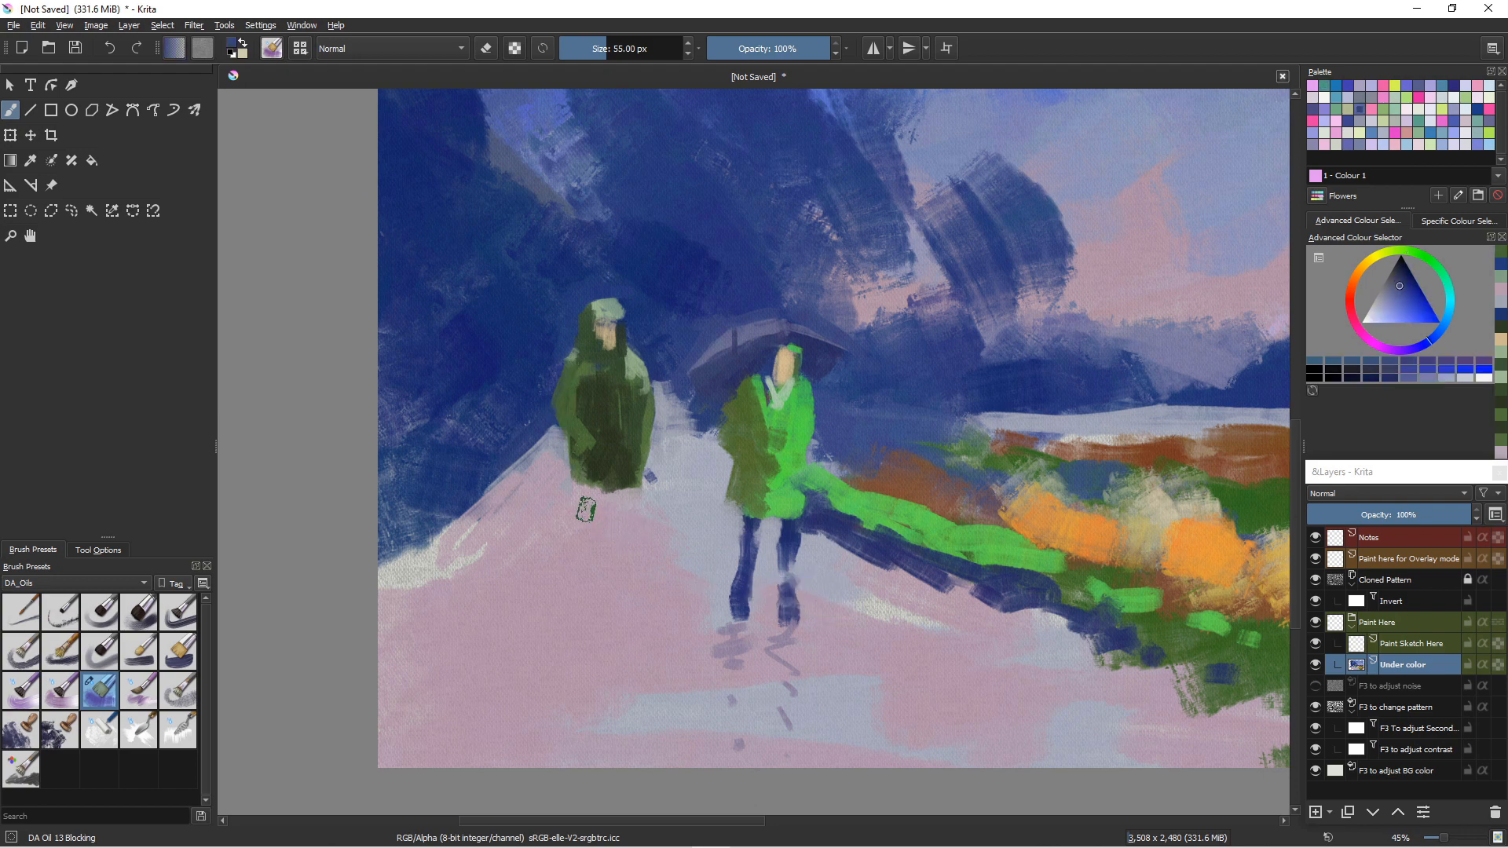
{"action": "mouse_move", "coordinate": [619, 495]}
{"action": "left_mouse_down"}
{"action": "mouse_move", "coordinate": [632, 488]}
{"action": "mouse_move", "coordinate": [612, 501]}
{"action": "left_mouse_up"}
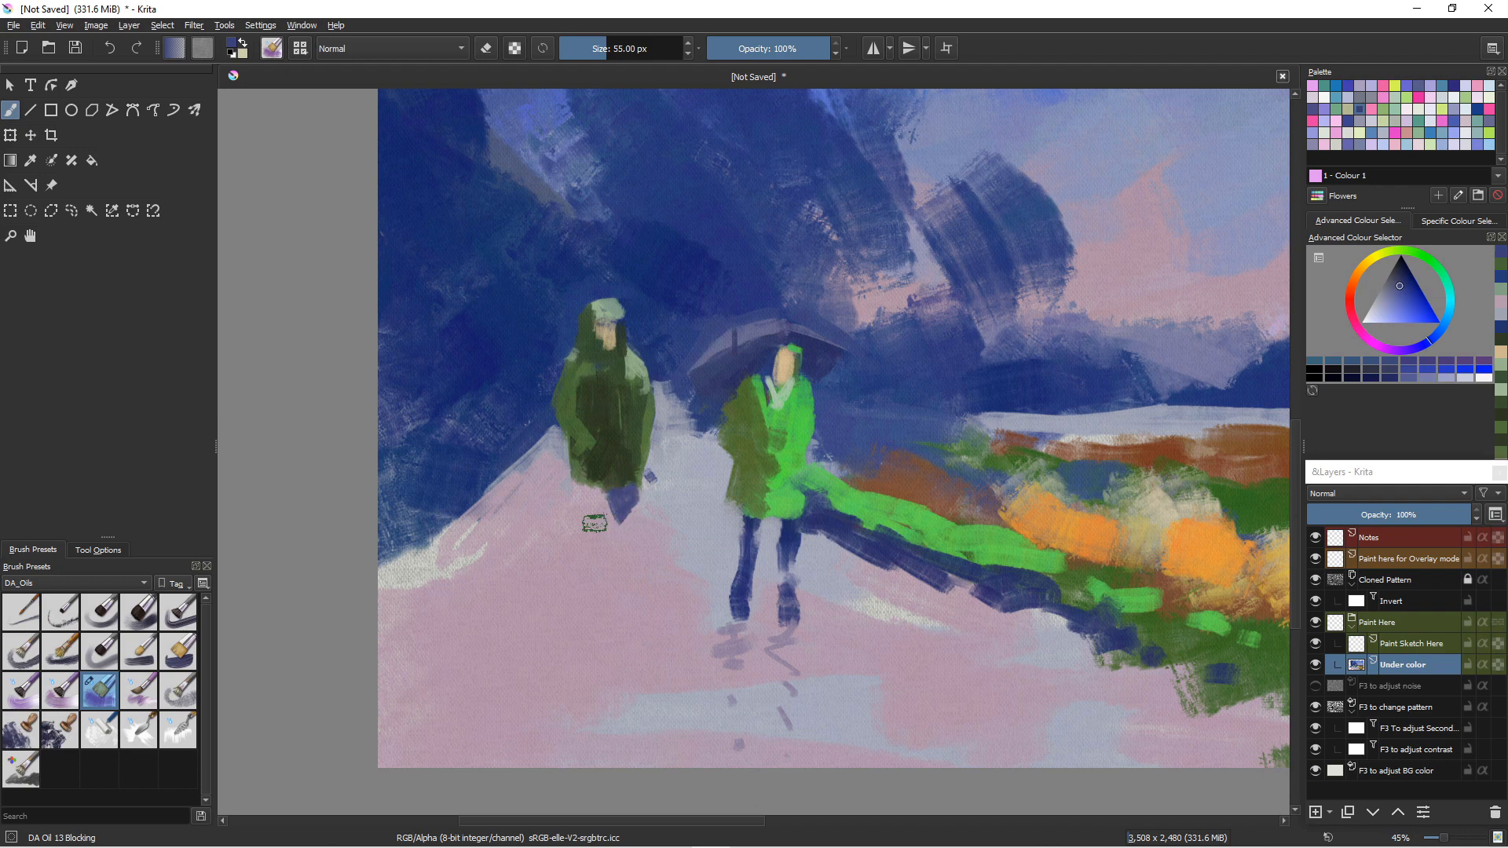
{"action": "mouse_move", "coordinate": [625, 512]}
{"action": "left_mouse_down"}
{"action": "mouse_move", "coordinate": [623, 563]}
{"action": "mouse_move", "coordinate": [621, 539]}
{"action": "mouse_move", "coordinate": [616, 553]}
{"action": "mouse_move", "coordinate": [607, 542]}
{"action": "mouse_move", "coordinate": [617, 532]}
{"action": "mouse_move", "coordinate": [613, 567]}
{"action": "mouse_move", "coordinate": [623, 542]}
{"action": "mouse_move", "coordinate": [621, 585]}
{"action": "left_mouse_up"}
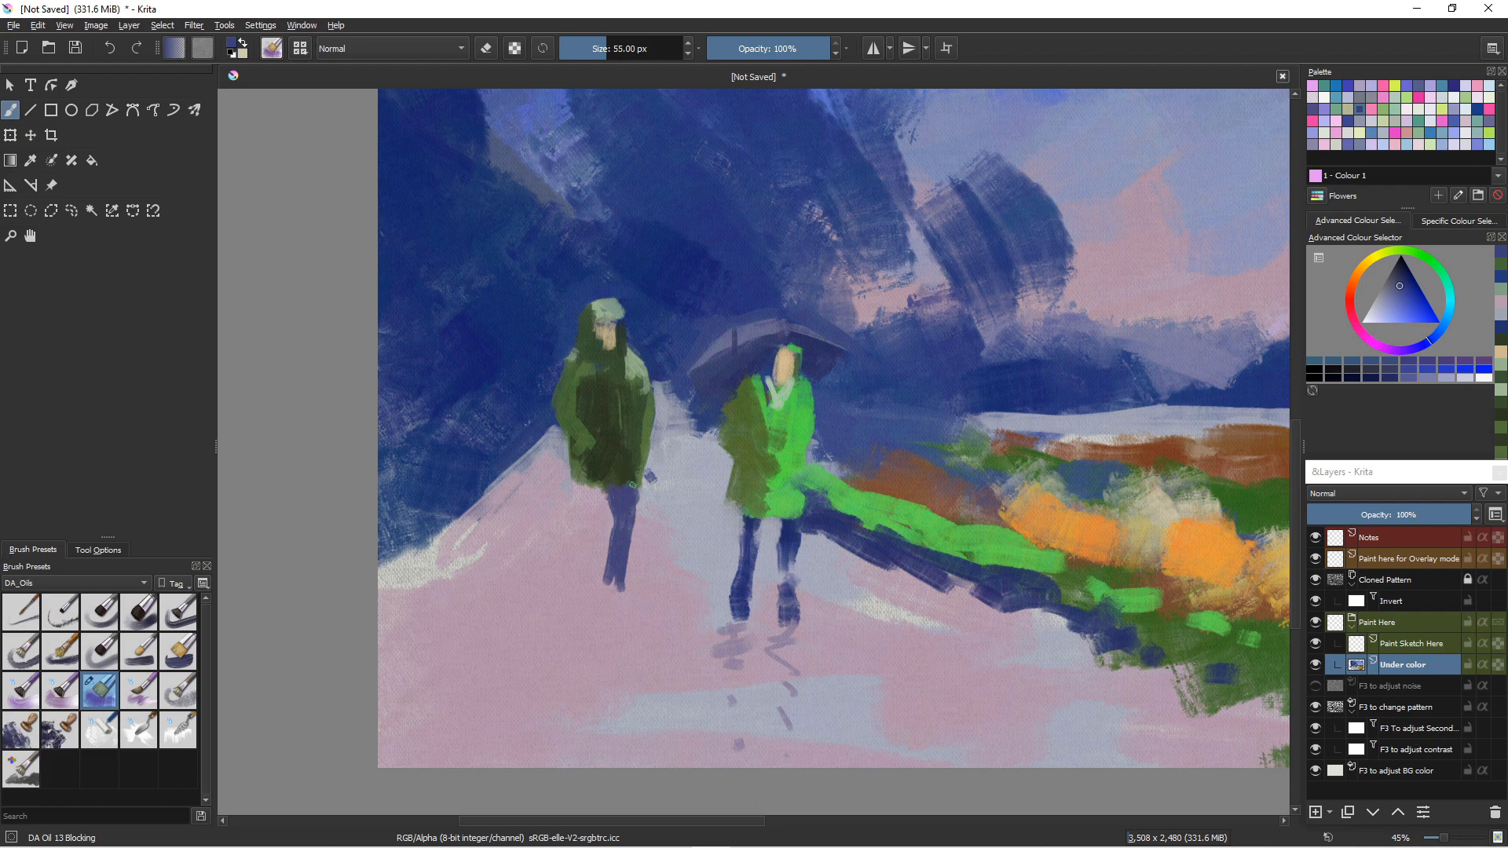
{"action": "left_click_drag", "start_coordinate": [603, 486], "coordinate": [593, 500]}
{"action": "key", "text": "k"}
{"action": "left_click_drag", "start_coordinate": [594, 489], "coordinate": [595, 532]}
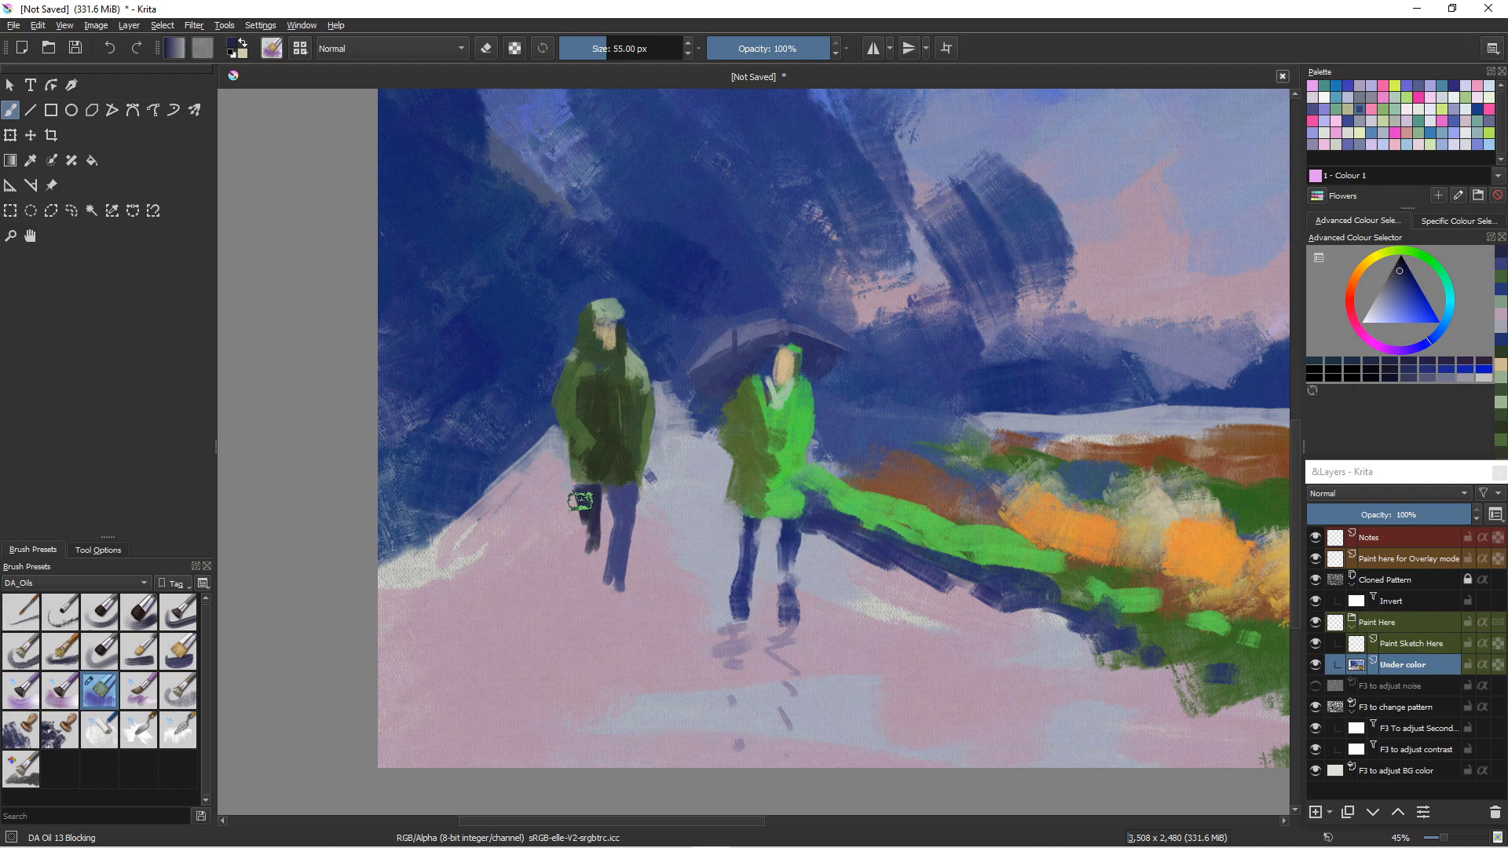
{"action": "mouse_move", "coordinate": [582, 505]}
{"action": "left_mouse_down"}
{"action": "mouse_move", "coordinate": [580, 562]}
{"action": "mouse_move", "coordinate": [595, 537]}
{"action": "mouse_move", "coordinate": [581, 585]}
{"action": "mouse_move", "coordinate": [589, 566]}
{"action": "mouse_move", "coordinate": [595, 583]}
{"action": "mouse_move", "coordinate": [581, 583]}
{"action": "mouse_move", "coordinate": [612, 603]}
{"action": "left_mouse_up"}
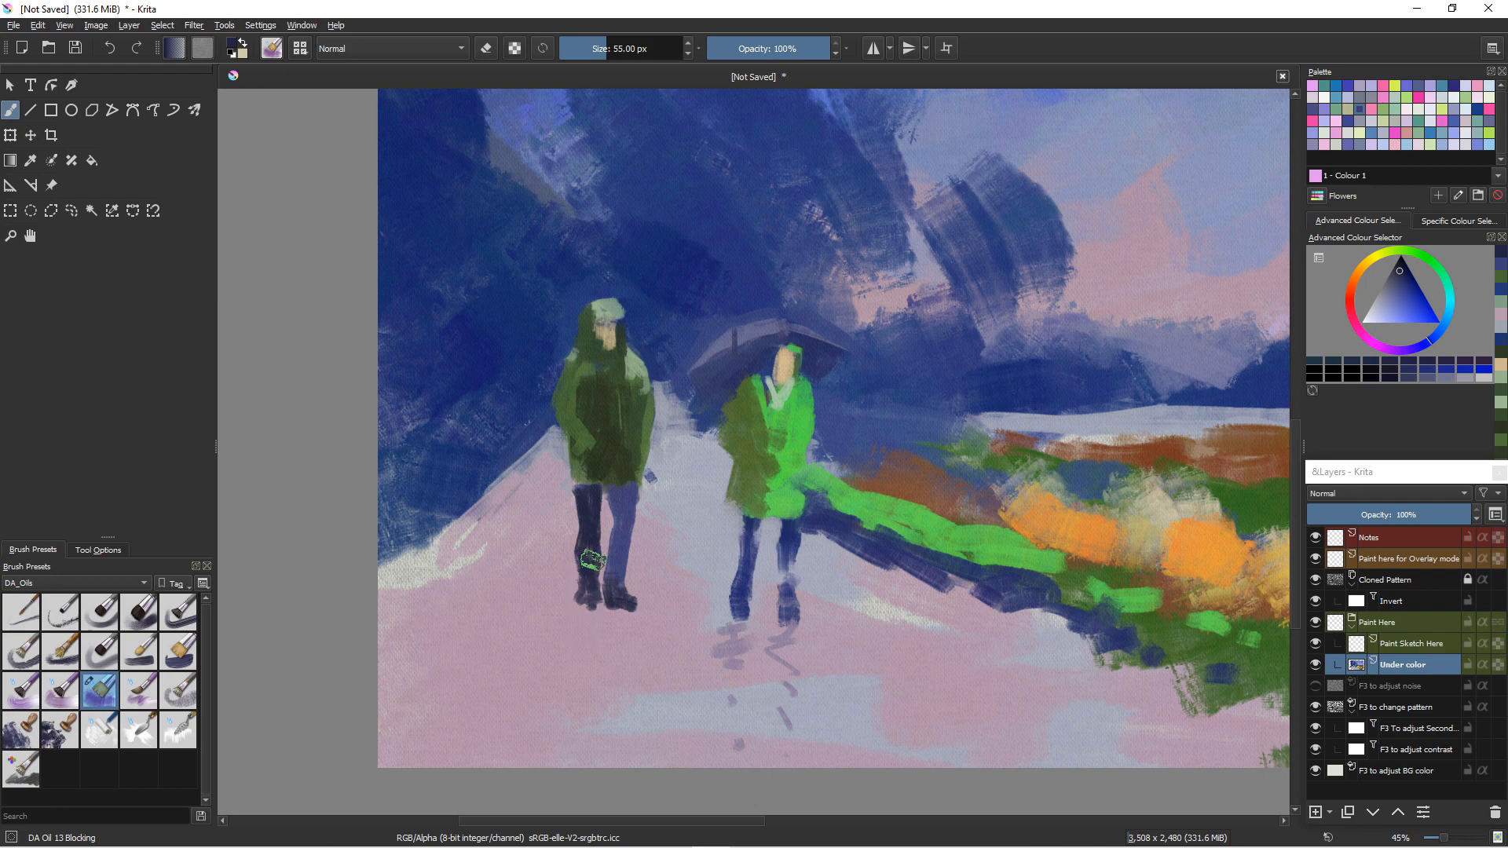
- Dab short dark blue reflections on the wet path beneath the second figure's shoes and the umbrella figure's right foot
{"action": "left_click_drag", "start_coordinate": [633, 620], "coordinate": [588, 618]}
{"action": "left_click_drag", "start_coordinate": [633, 632], "coordinate": [592, 645]}
{"action": "left_click", "coordinate": [615, 711]}
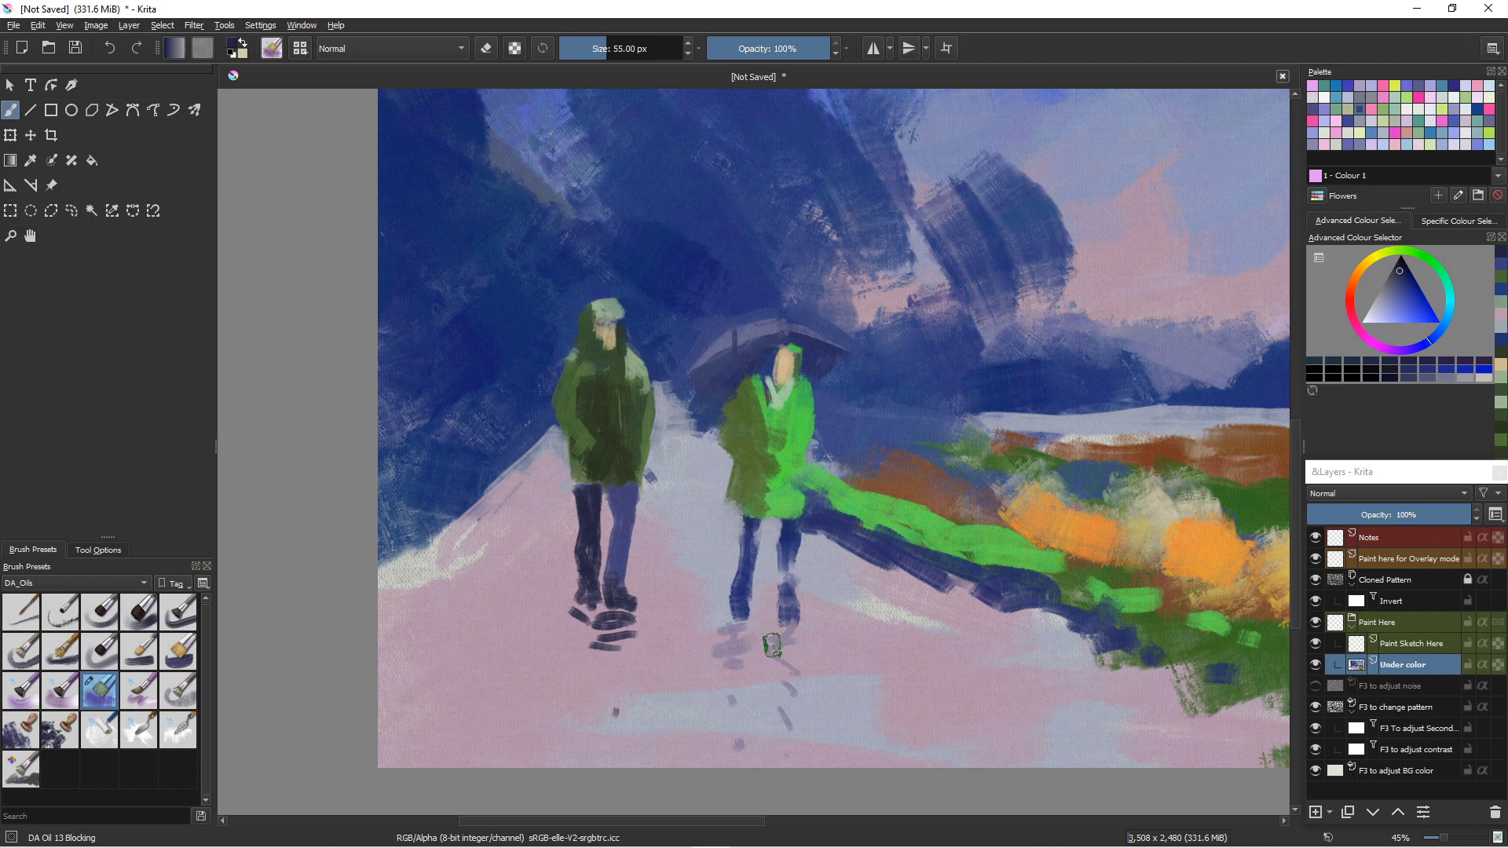
{"action": "mouse_move", "coordinate": [776, 642]}
{"action": "left_mouse_down"}
{"action": "mouse_move", "coordinate": [806, 641]}
{"action": "mouse_move", "coordinate": [774, 664]}
{"action": "left_mouse_up"}
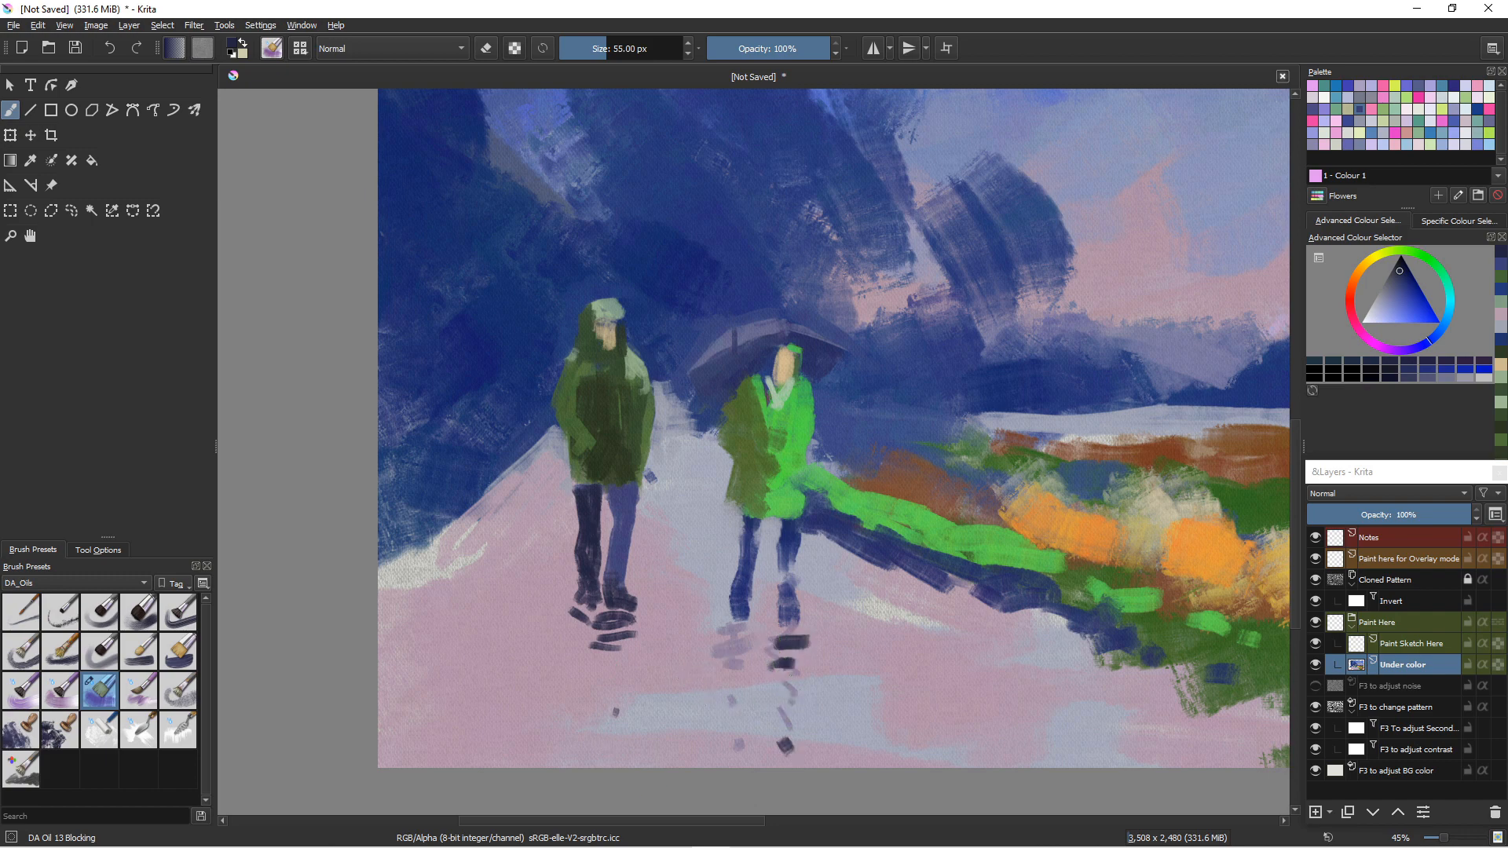
- Shade the second figure's coat front and upper legs with sampled dark tones, and trim the head and shoulder with sampled background blue
{"action": "left_click", "coordinate": [601, 503], "text": "ctrl"}
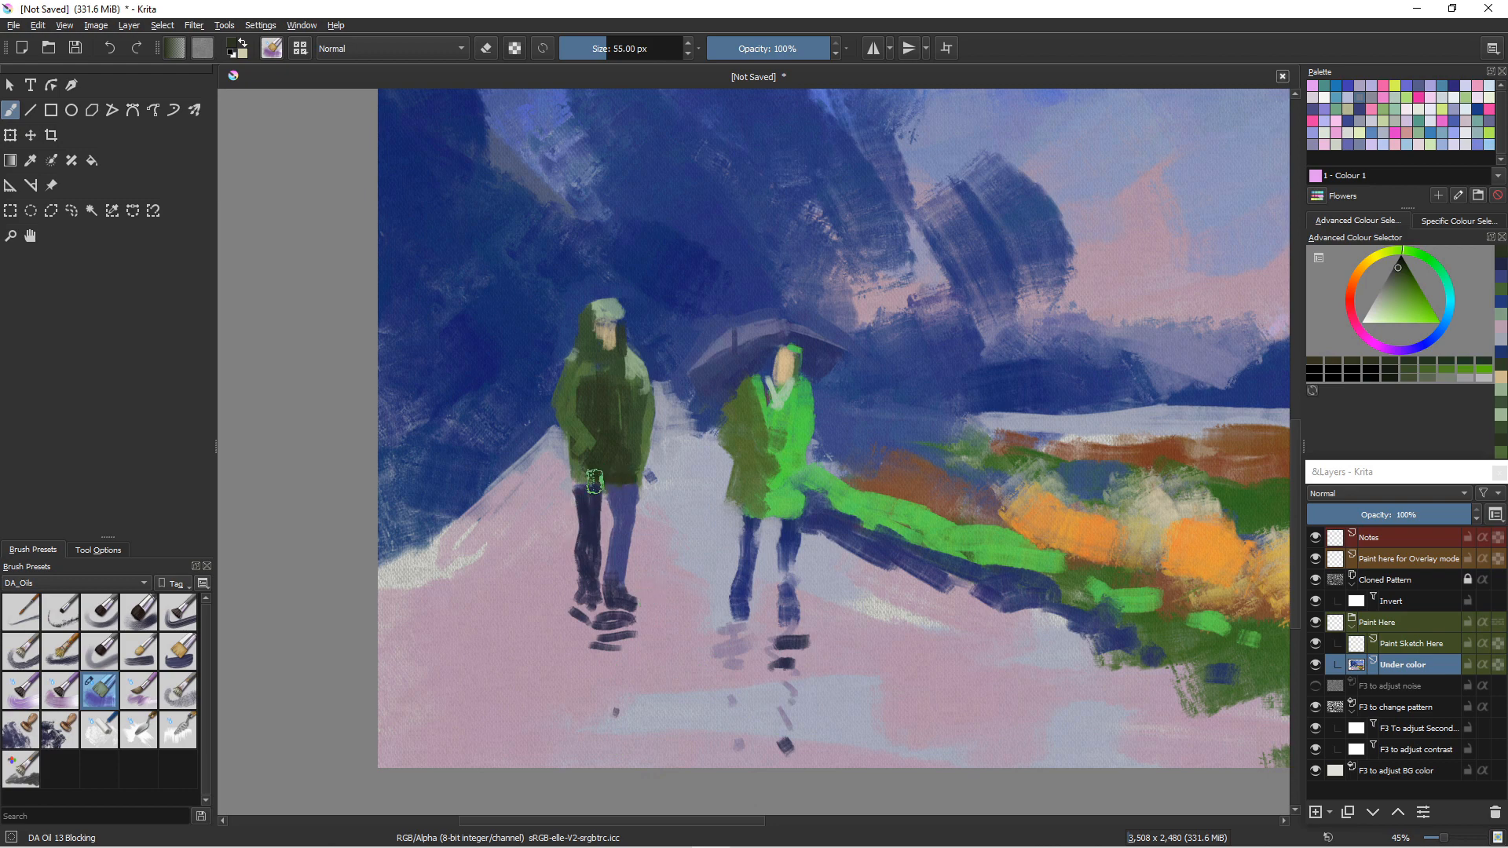
{"action": "left_click", "coordinate": [587, 542], "text": "ctrl"}
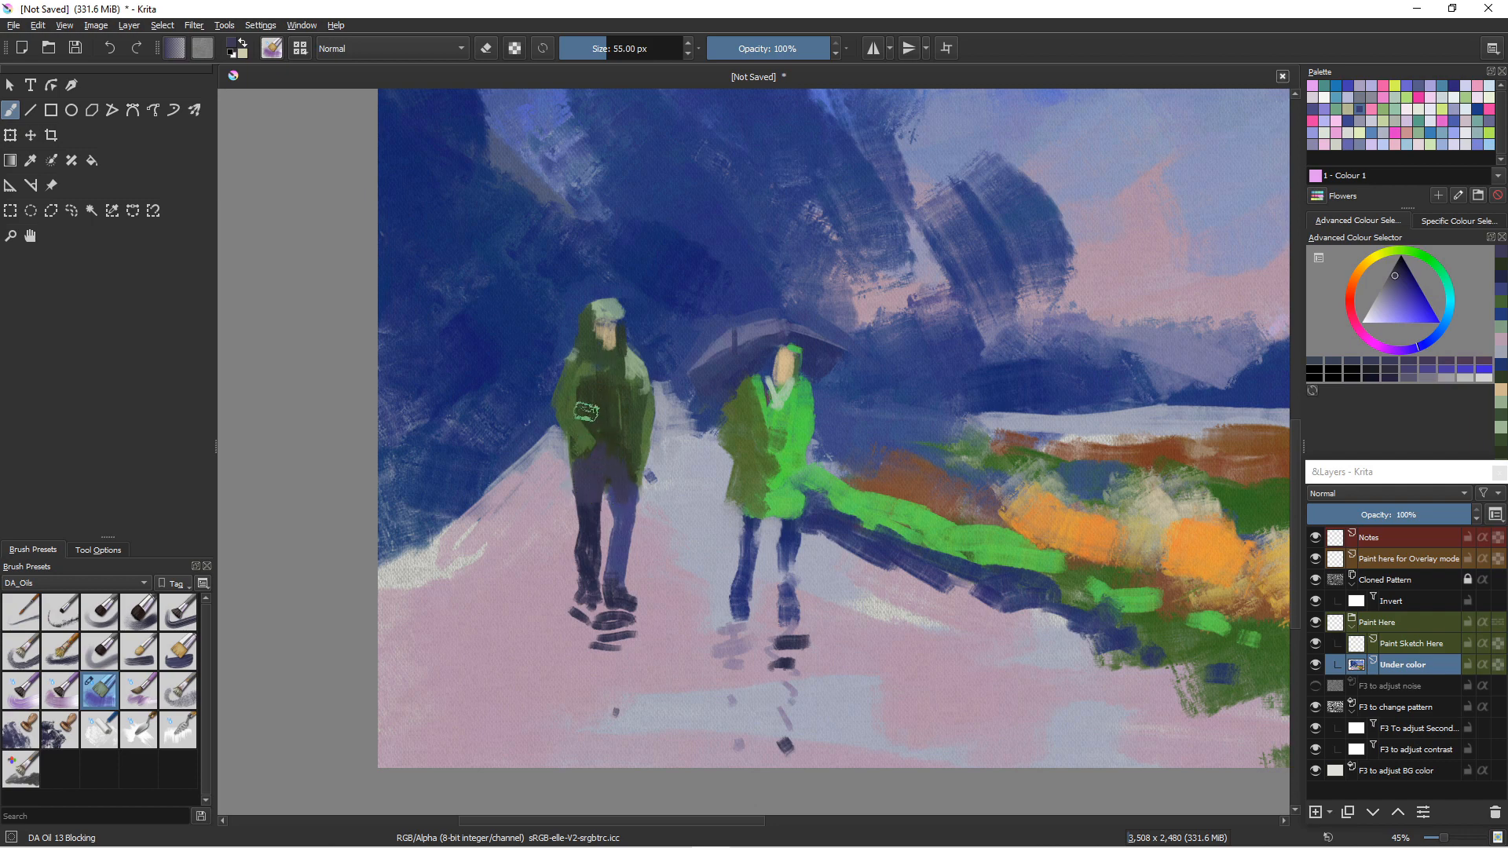
{"action": "left_click_drag", "start_coordinate": [586, 410], "coordinate": [582, 412]}
{"action": "left_click", "coordinate": [633, 336], "text": "ctrl"}
{"action": "left_click_drag", "start_coordinate": [601, 286], "coordinate": [681, 359]}
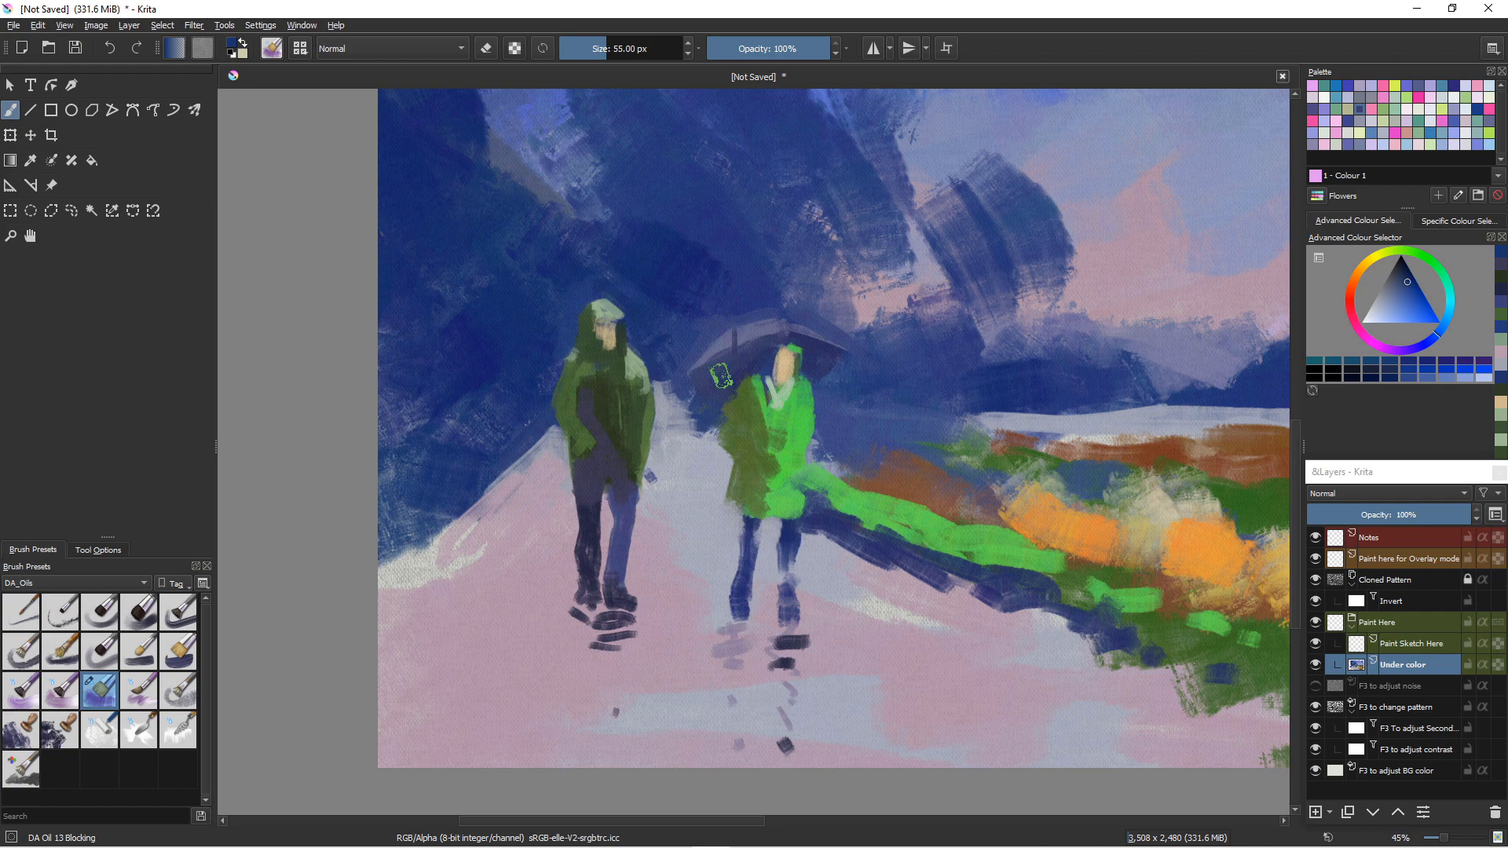
- Block in a third walker's torso to the left of the second figure in light greyish blue
{"action": "left_click", "coordinate": [1389, 290]}
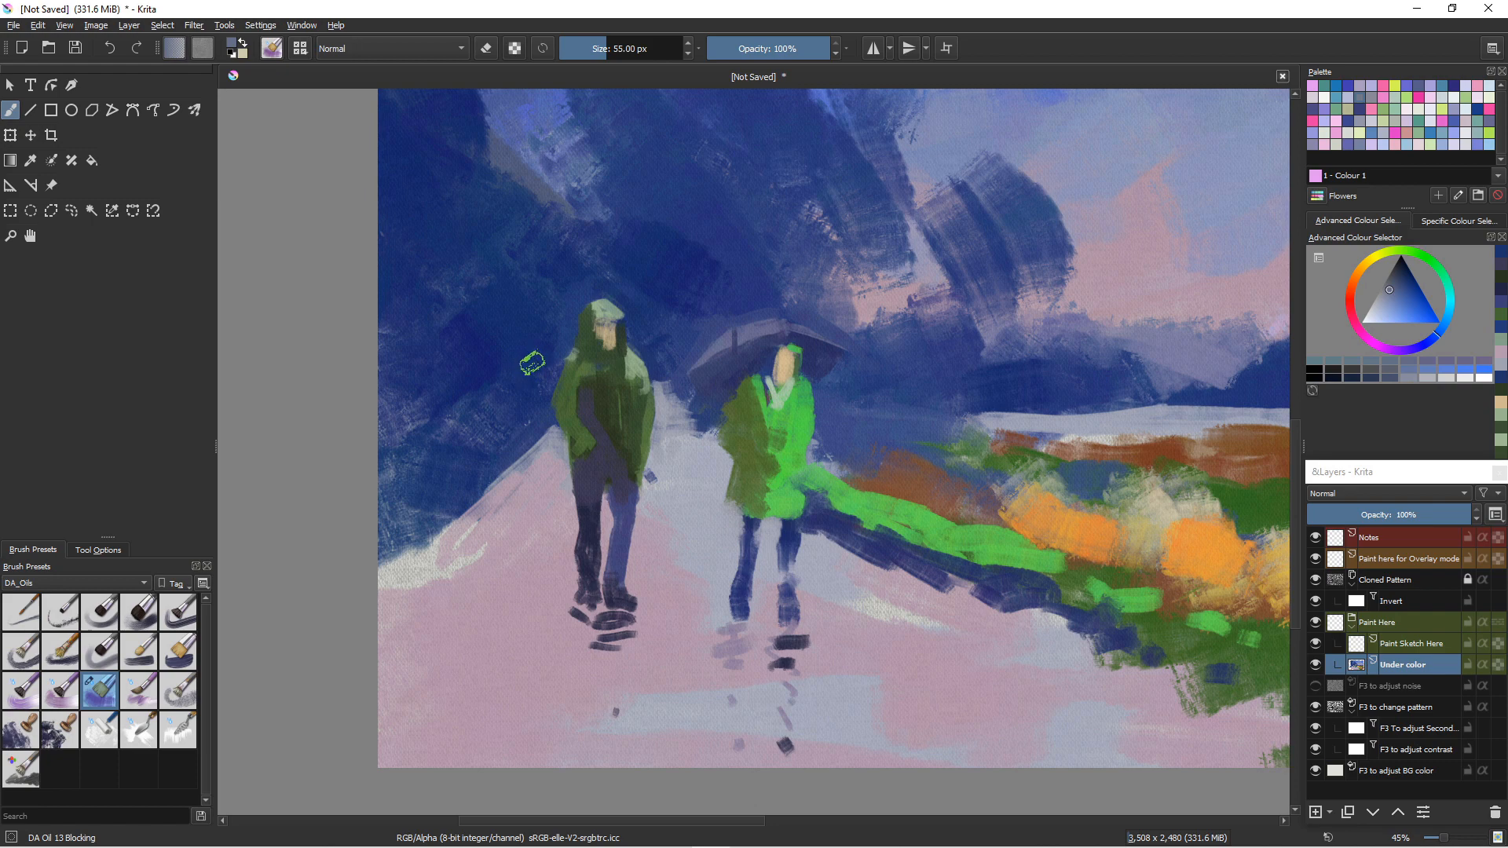
{"action": "left_click_drag", "start_coordinate": [536, 359], "coordinate": [542, 376]}
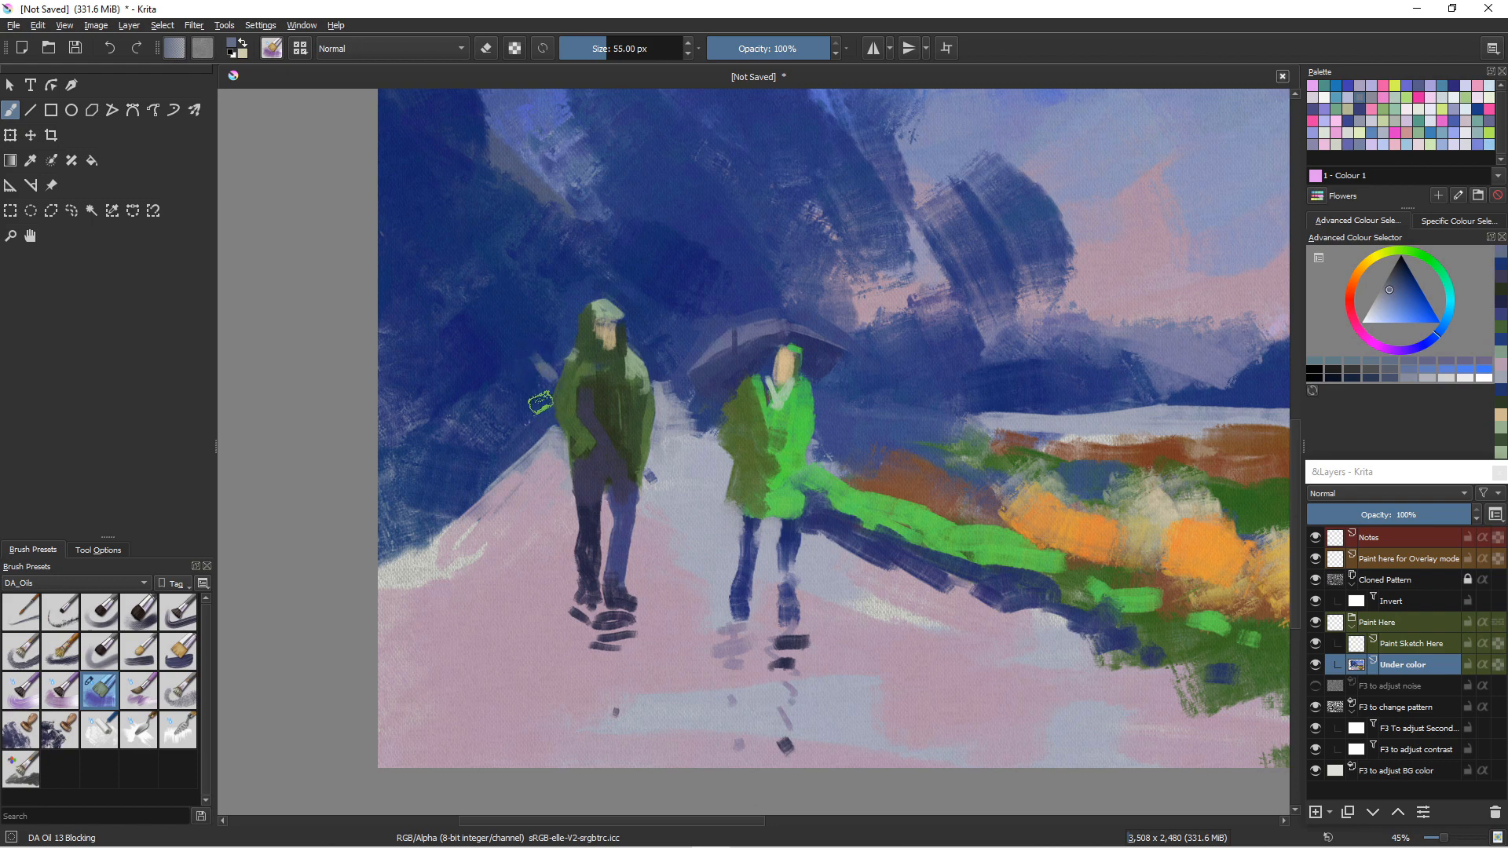
{"action": "mouse_move", "coordinate": [544, 378]}
{"action": "left_mouse_down"}
{"action": "mouse_move", "coordinate": [548, 450]}
{"action": "mouse_move", "coordinate": [515, 402]}
{"action": "mouse_move", "coordinate": [531, 370]}
{"action": "mouse_move", "coordinate": [517, 382]}
{"action": "mouse_move", "coordinate": [532, 422]}
{"action": "mouse_move", "coordinate": [544, 391]}
{"action": "mouse_move", "coordinate": [541, 471]}
{"action": "mouse_move", "coordinate": [519, 435]}
{"action": "mouse_move", "coordinate": [538, 421]}
{"action": "mouse_move", "coordinate": [524, 425]}
{"action": "mouse_move", "coordinate": [526, 387]}
{"action": "mouse_move", "coordinate": [534, 420]}
{"action": "left_mouse_up"}
{"action": "left_click", "coordinate": [1390, 303]}
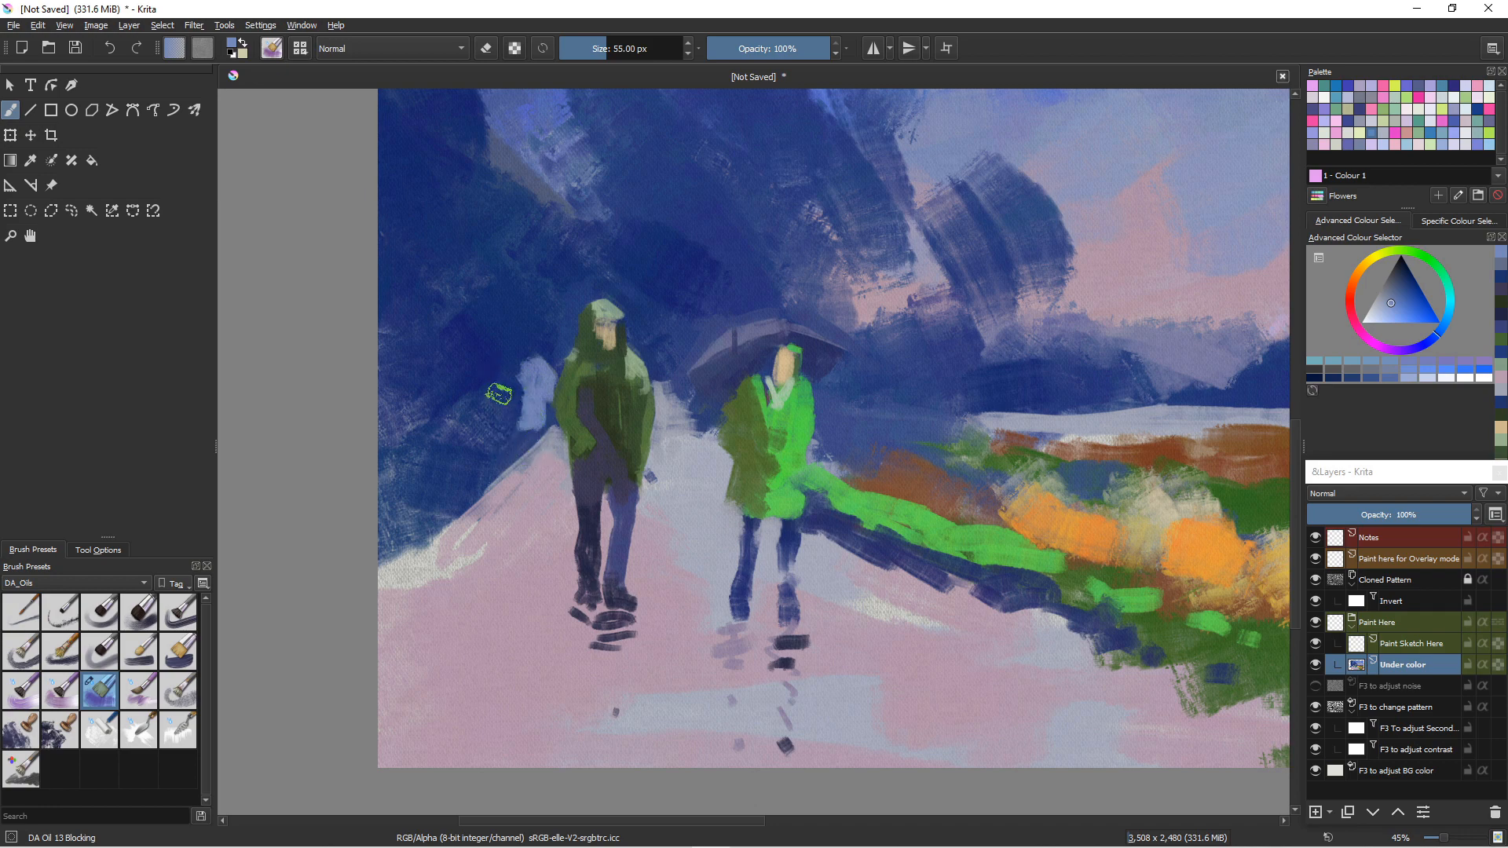
{"action": "mouse_move", "coordinate": [509, 378]}
{"action": "left_mouse_down"}
{"action": "mouse_move", "coordinate": [518, 365]}
{"action": "mouse_move", "coordinate": [520, 401]}
{"action": "mouse_move", "coordinate": [536, 383]}
{"action": "mouse_move", "coordinate": [520, 422]}
{"action": "left_mouse_up"}
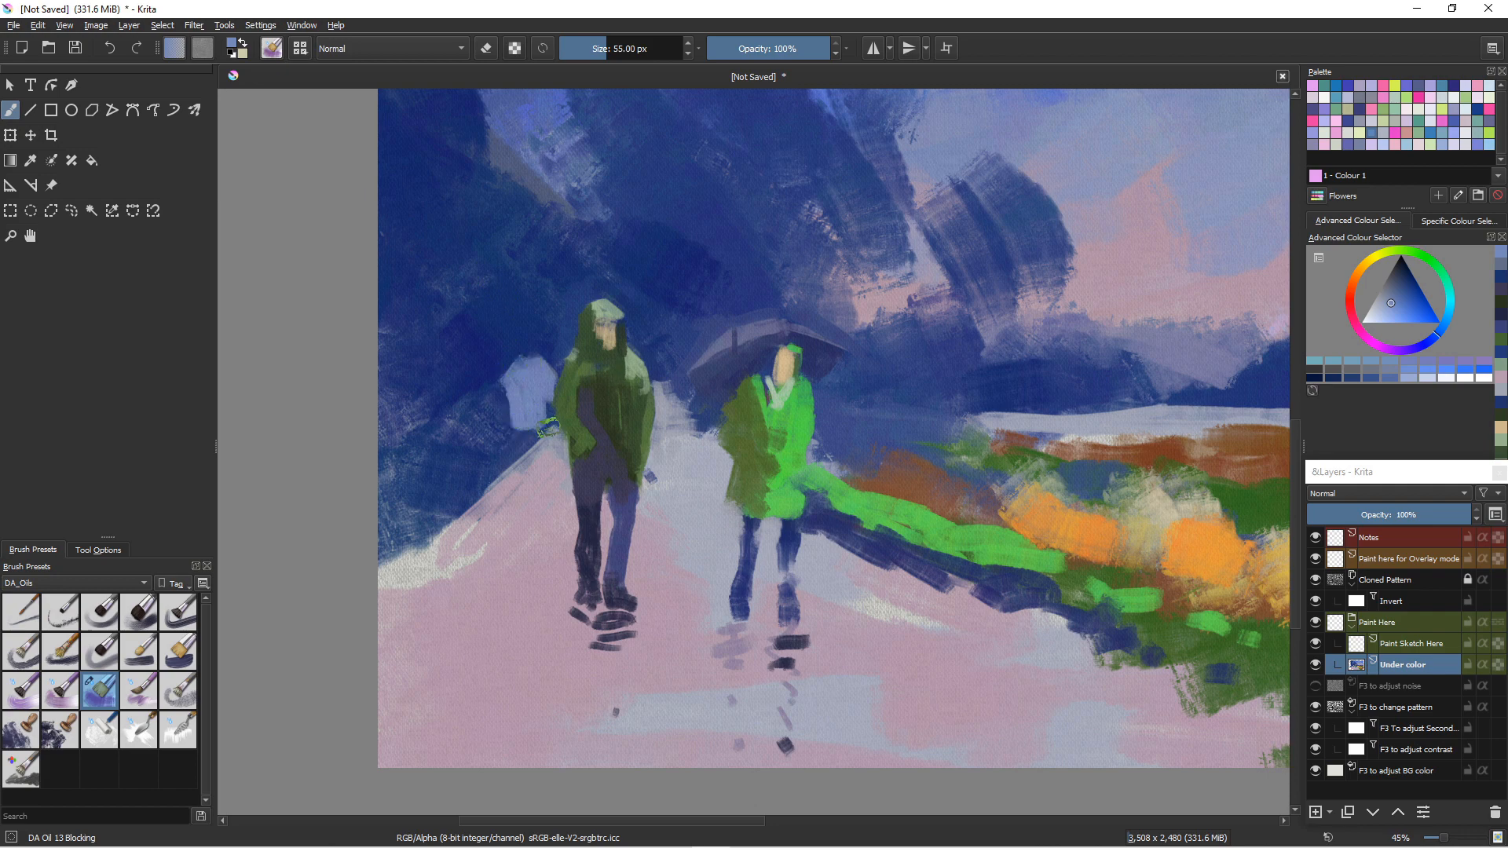
- Paint the third figure's face in the second figure's skin tone, and dab in both hands with a 32 px brush
{"action": "left_click", "coordinate": [612, 344], "text": "ctrl"}
{"action": "mouse_move", "coordinate": [524, 341]}
{"action": "left_mouse_down"}
{"action": "mouse_move", "coordinate": [532, 401]}
{"action": "mouse_move", "coordinate": [526, 359]}
{"action": "left_mouse_up"}
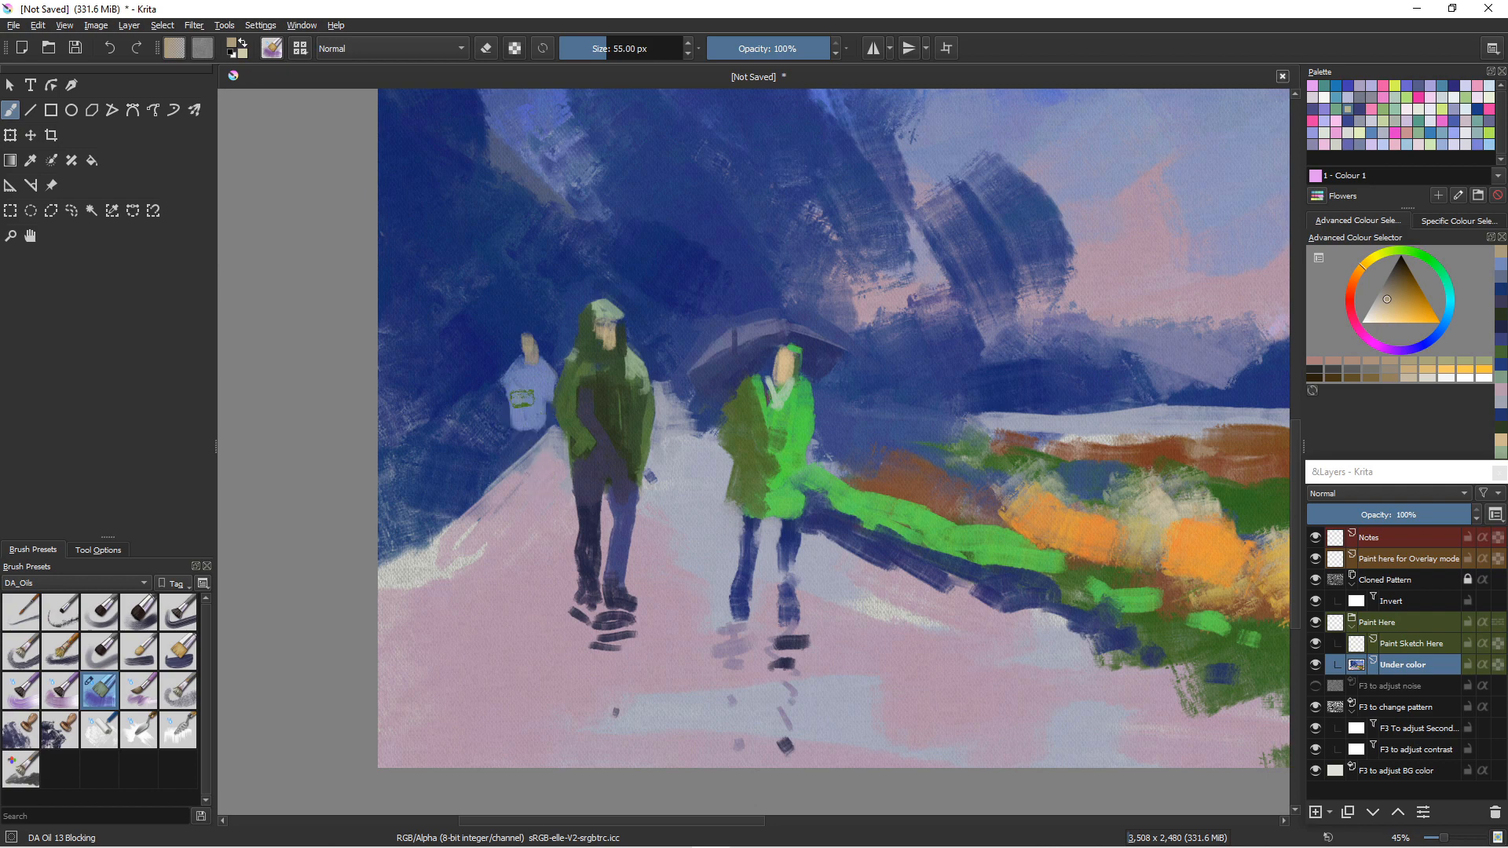
{"action": "key", "text": "bracketleft"}
{"action": "key", "text": "bracketleft"}
{"action": "key", "text": "bracketleft"}
{"action": "key", "text": "bracketleft"}
{"action": "left_click", "coordinate": [542, 408]}
{"action": "left_click", "coordinate": [517, 397]}
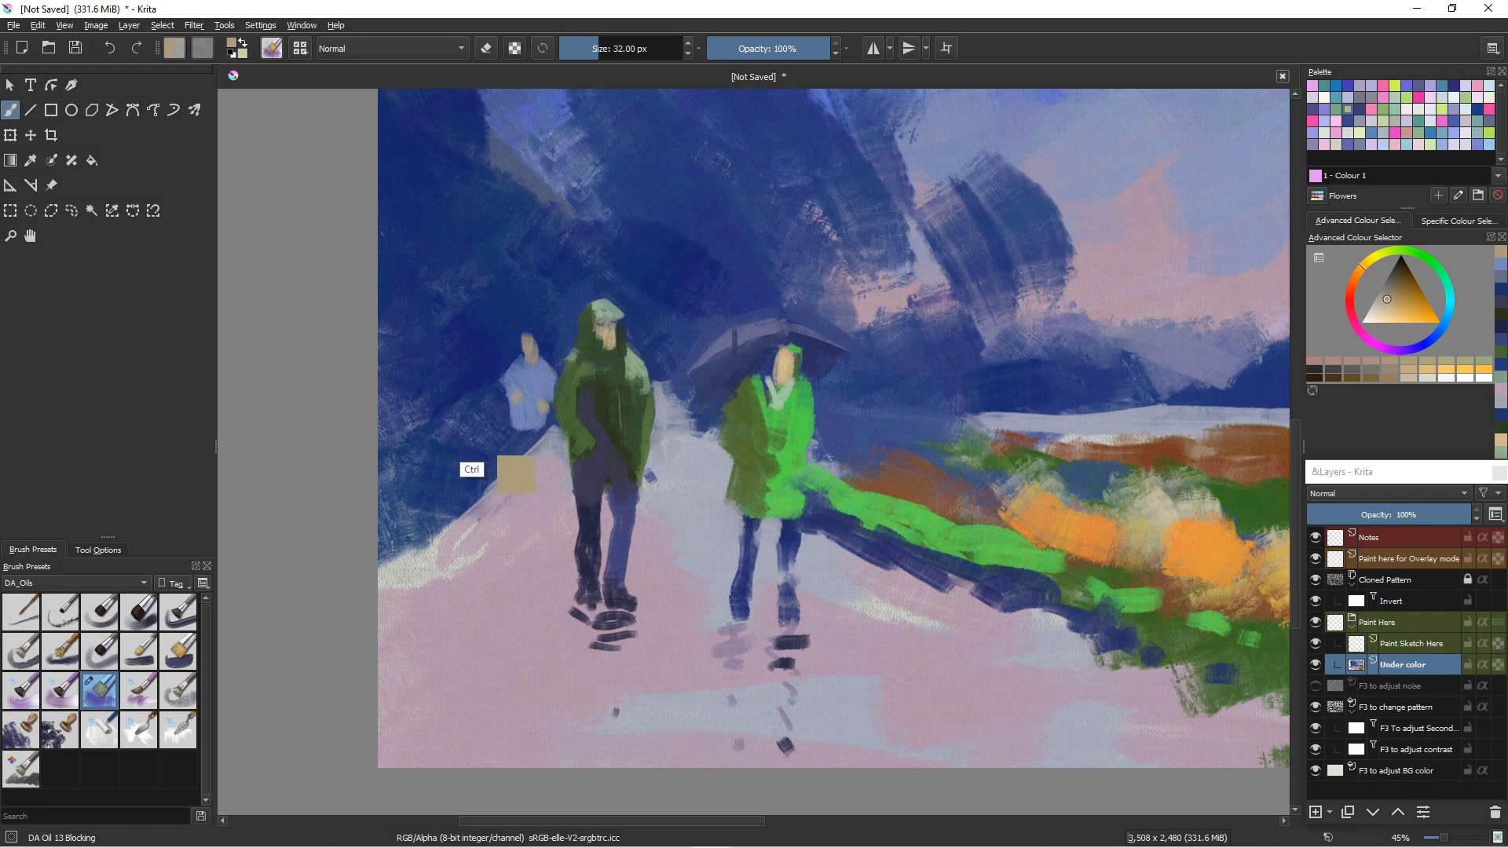
- Sample the dark background blue and carve the third figure's arms and waist with it
{"action": "left_click", "coordinate": [471, 464], "text": "ctrl"}
{"action": "left_click_drag", "start_coordinate": [518, 389], "coordinate": [523, 434]}
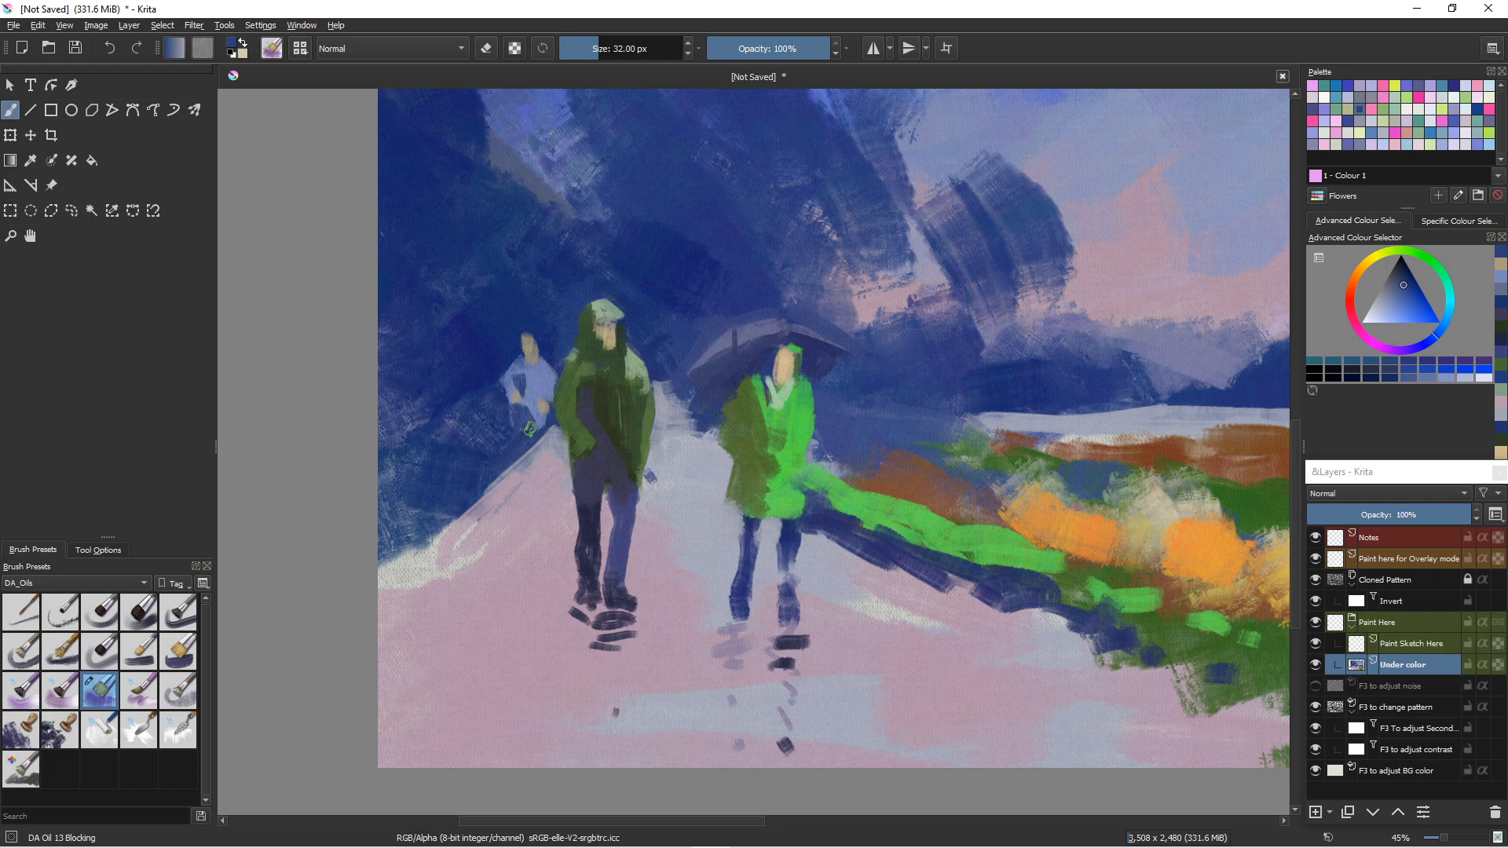
{"action": "left_click_drag", "start_coordinate": [523, 428], "coordinate": [525, 480]}
- Paint the third figure's legs and feet in the dark blue sampled from the second figure's leg
{"action": "left_click", "coordinate": [585, 566], "text": "ctrl"}
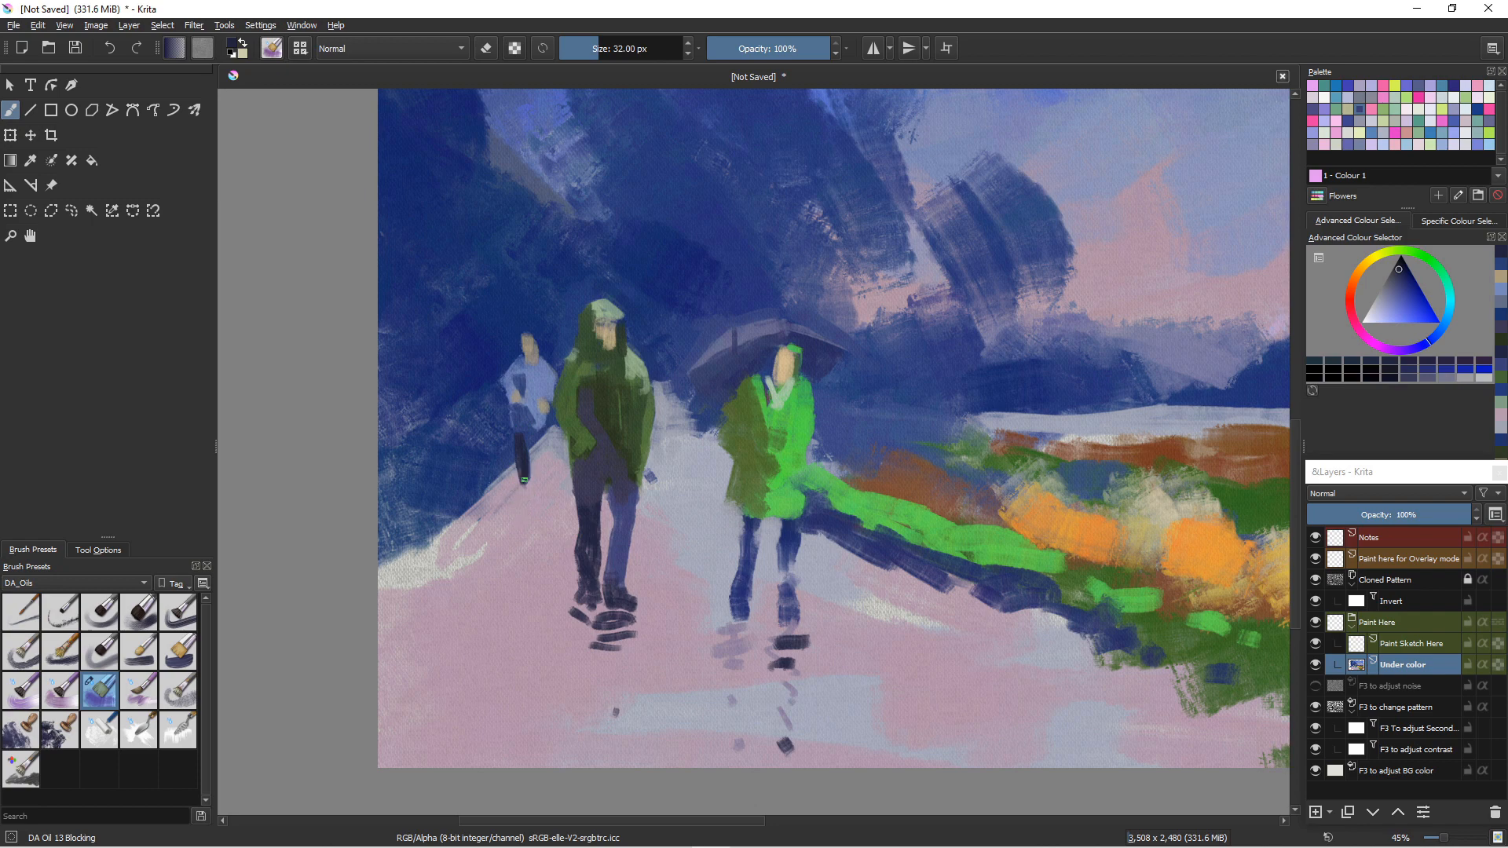
{"action": "left_click_drag", "start_coordinate": [524, 480], "coordinate": [524, 517]}
{"action": "left_click_drag", "start_coordinate": [581, 507], "coordinate": [577, 549]}
{"action": "mouse_move", "coordinate": [542, 434]}
{"action": "left_mouse_down"}
{"action": "mouse_move", "coordinate": [538, 466]}
{"action": "mouse_move", "coordinate": [531, 454]}
{"action": "left_mouse_up"}
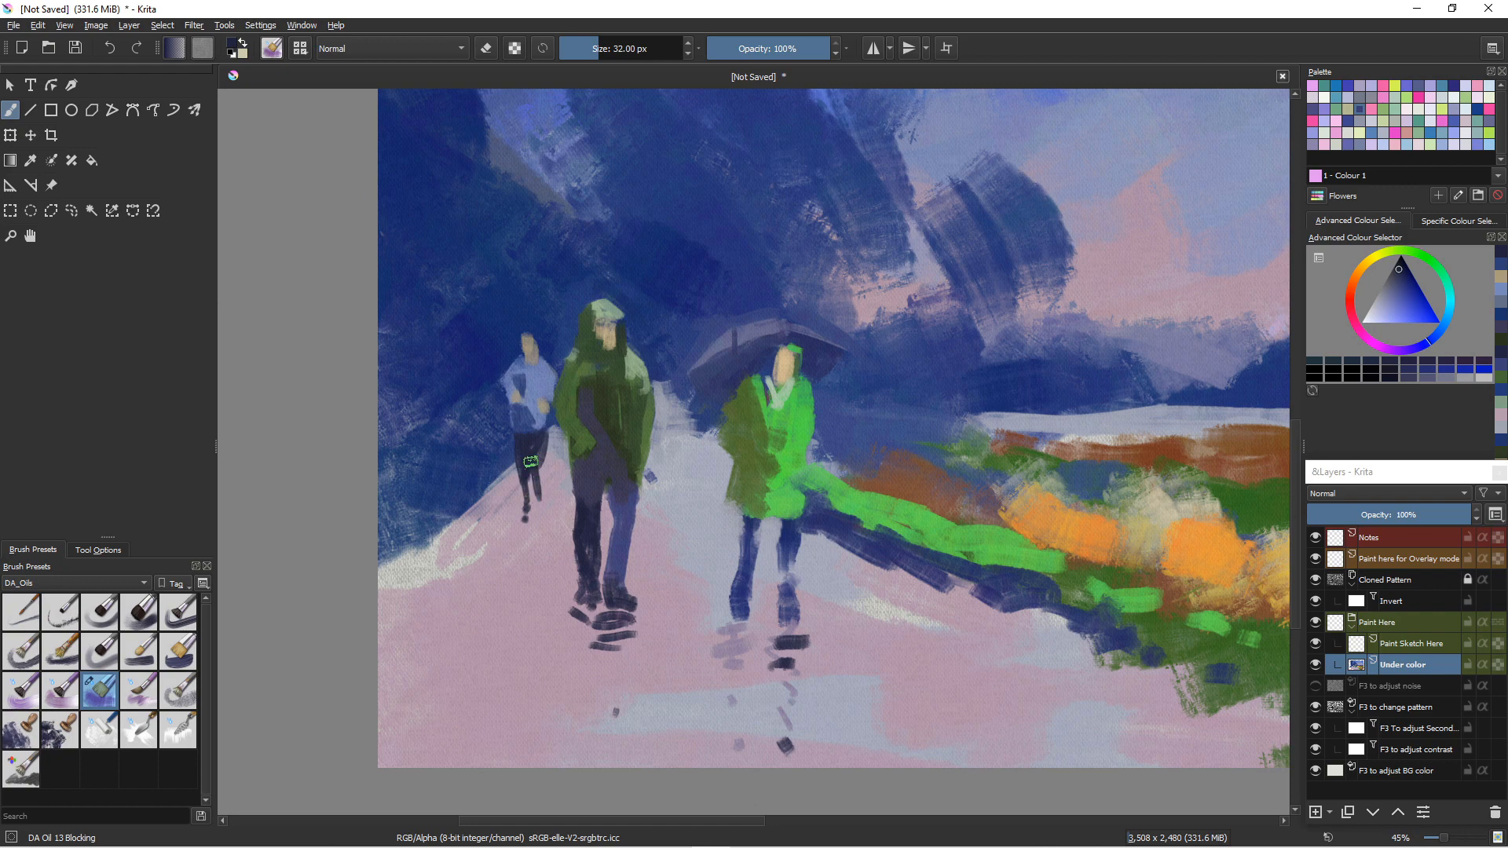
{"action": "left_click_drag", "start_coordinate": [535, 461], "coordinate": [535, 509]}
{"action": "left_click", "coordinate": [537, 519]}
- Slim the third figure's legs with sampled path pink and touch up their edges with sampled background and trouser colours
{"action": "left_click", "coordinate": [509, 491], "text": "ctrl"}
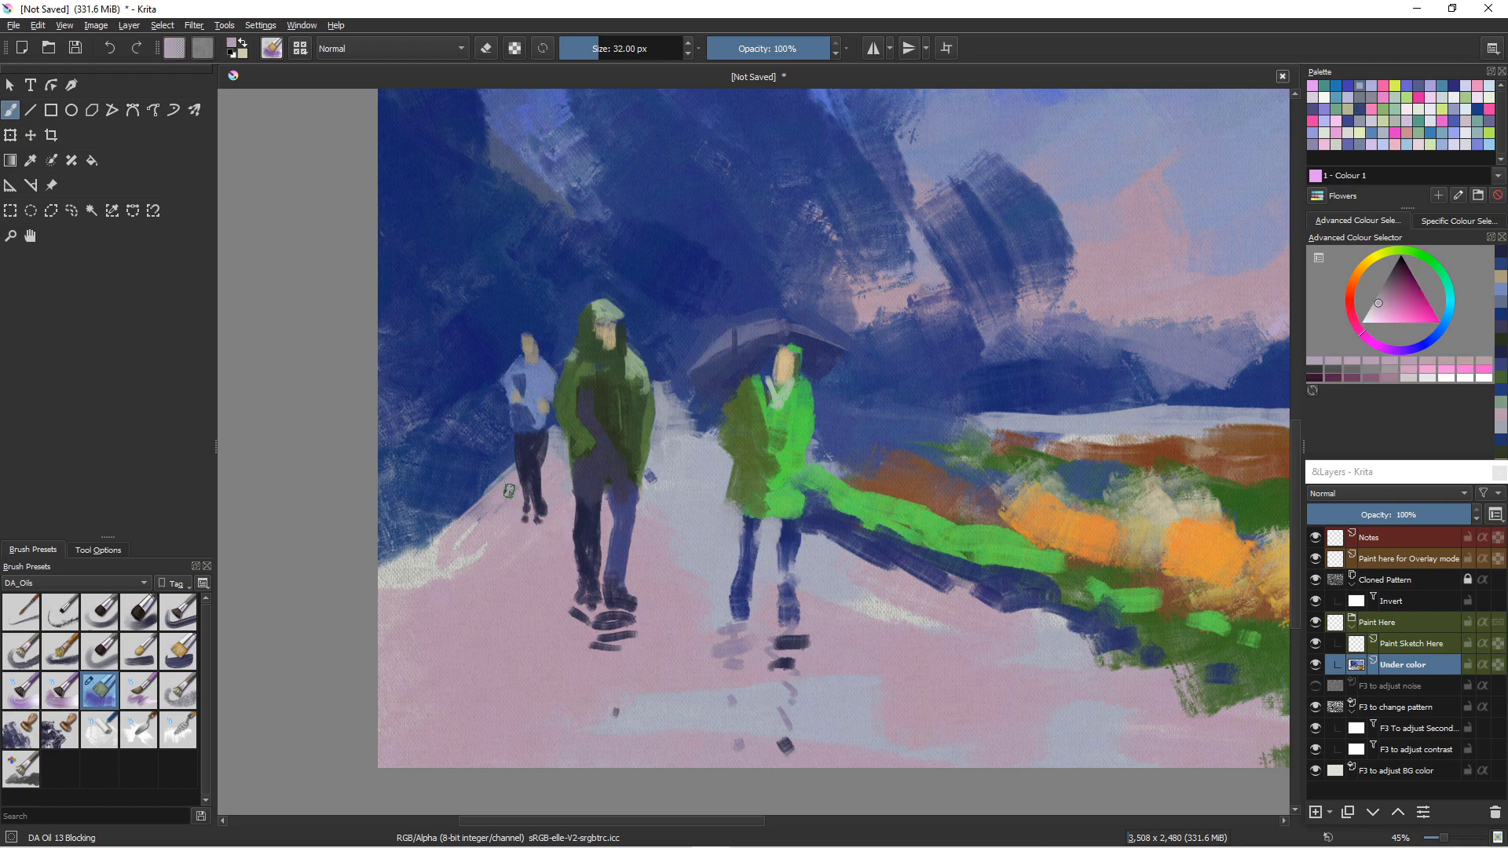
{"action": "left_click_drag", "start_coordinate": [515, 474], "coordinate": [526, 521]}
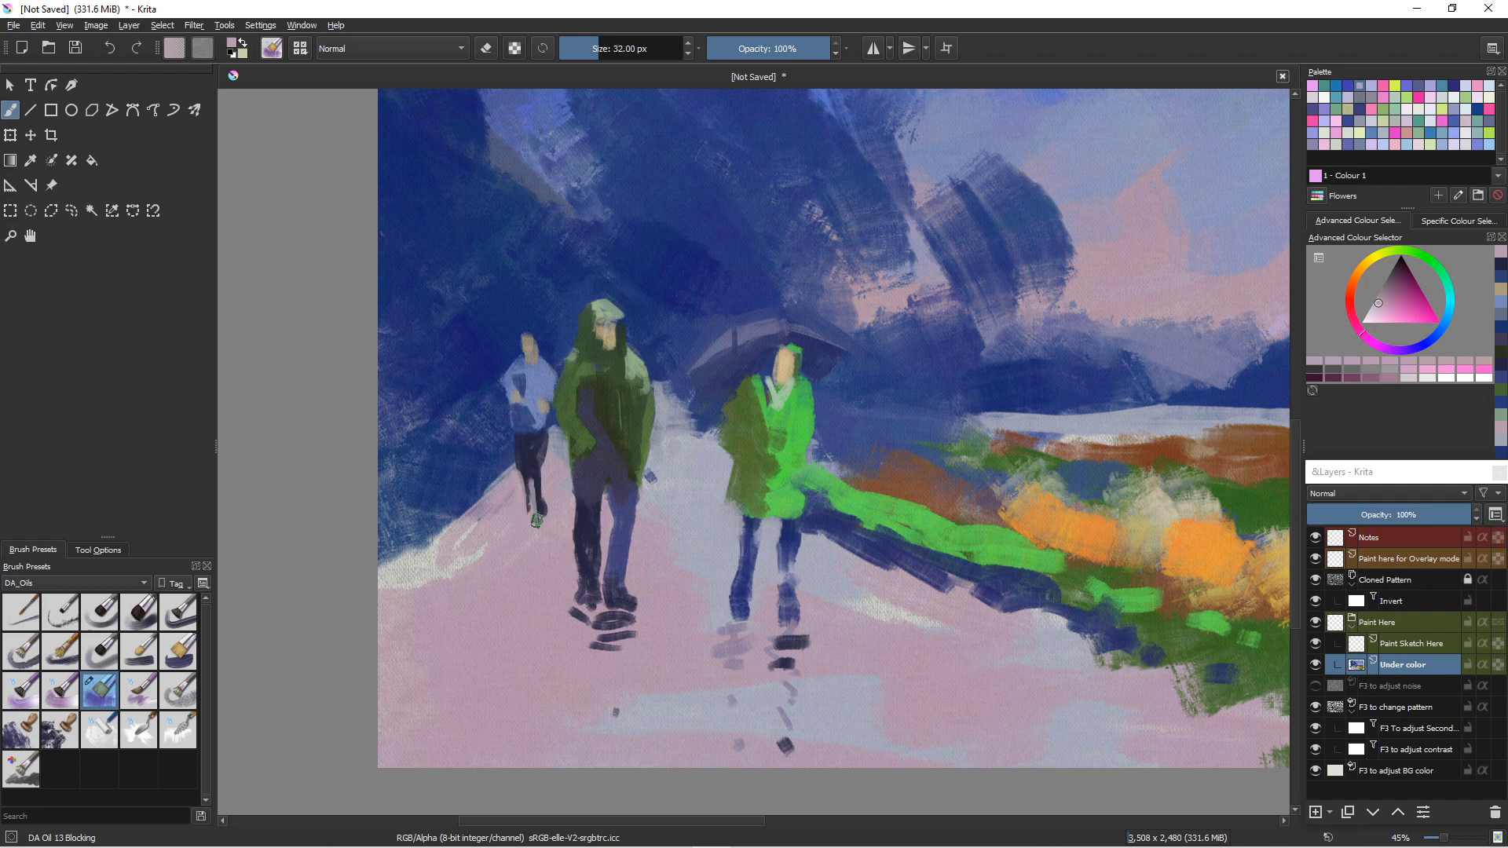
{"action": "left_click_drag", "start_coordinate": [517, 466], "coordinate": [527, 516]}
{"action": "left_click_drag", "start_coordinate": [520, 440], "coordinate": [525, 466]}
{"action": "left_click", "coordinate": [515, 477], "text": "ctrl"}
{"action": "left_click", "coordinate": [506, 463], "text": "ctrl"}
{"action": "left_click", "coordinate": [531, 485], "text": "ctrl"}
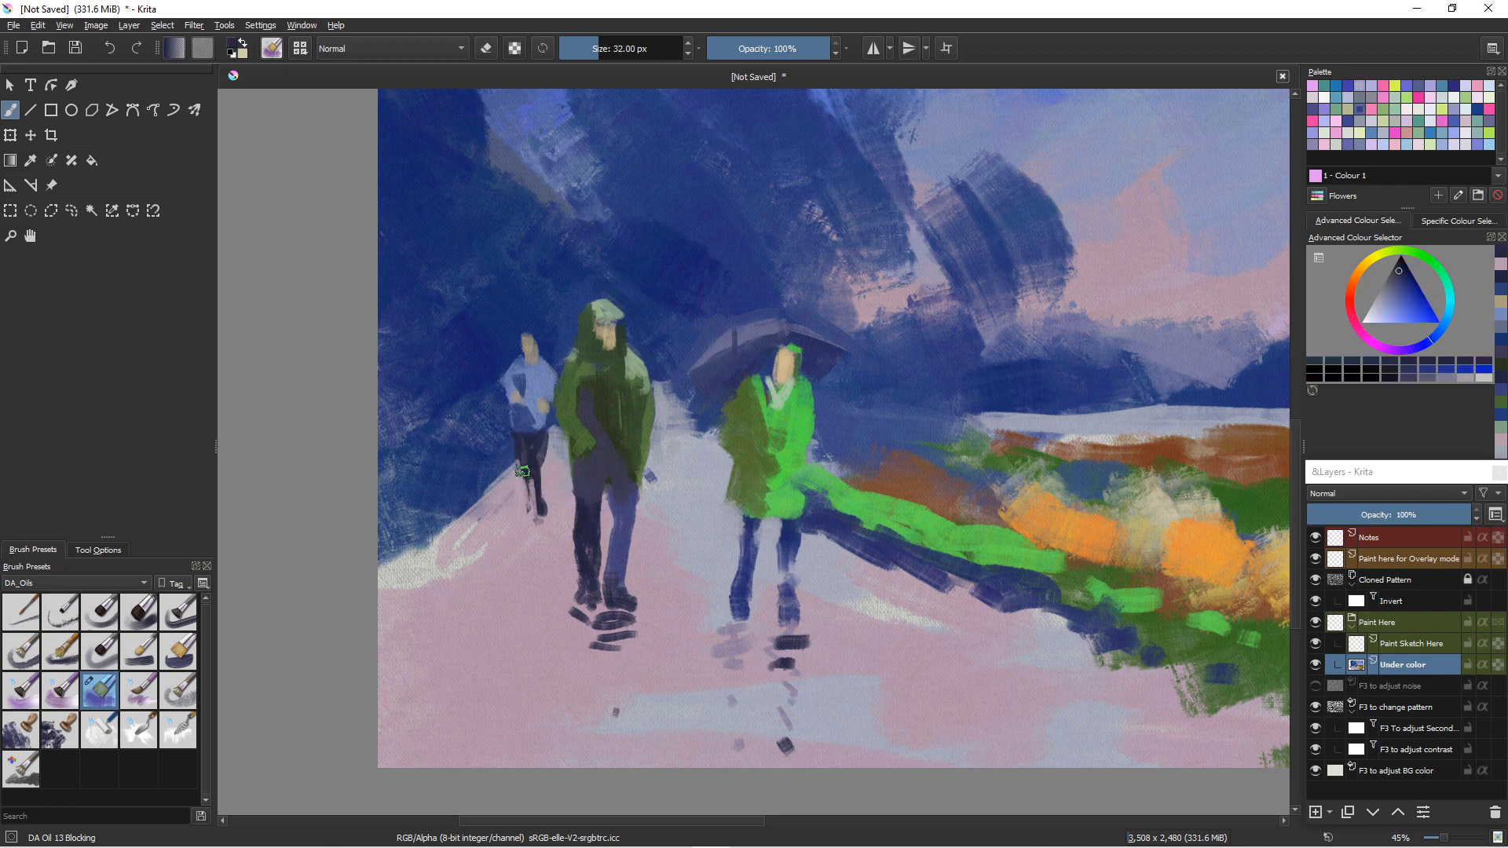
- Repair the third figure's left sleeve with sampled jacket blue, and touch up the path's left edge in a darker blue
{"action": "left_click", "coordinate": [504, 397], "text": "ctrl"}
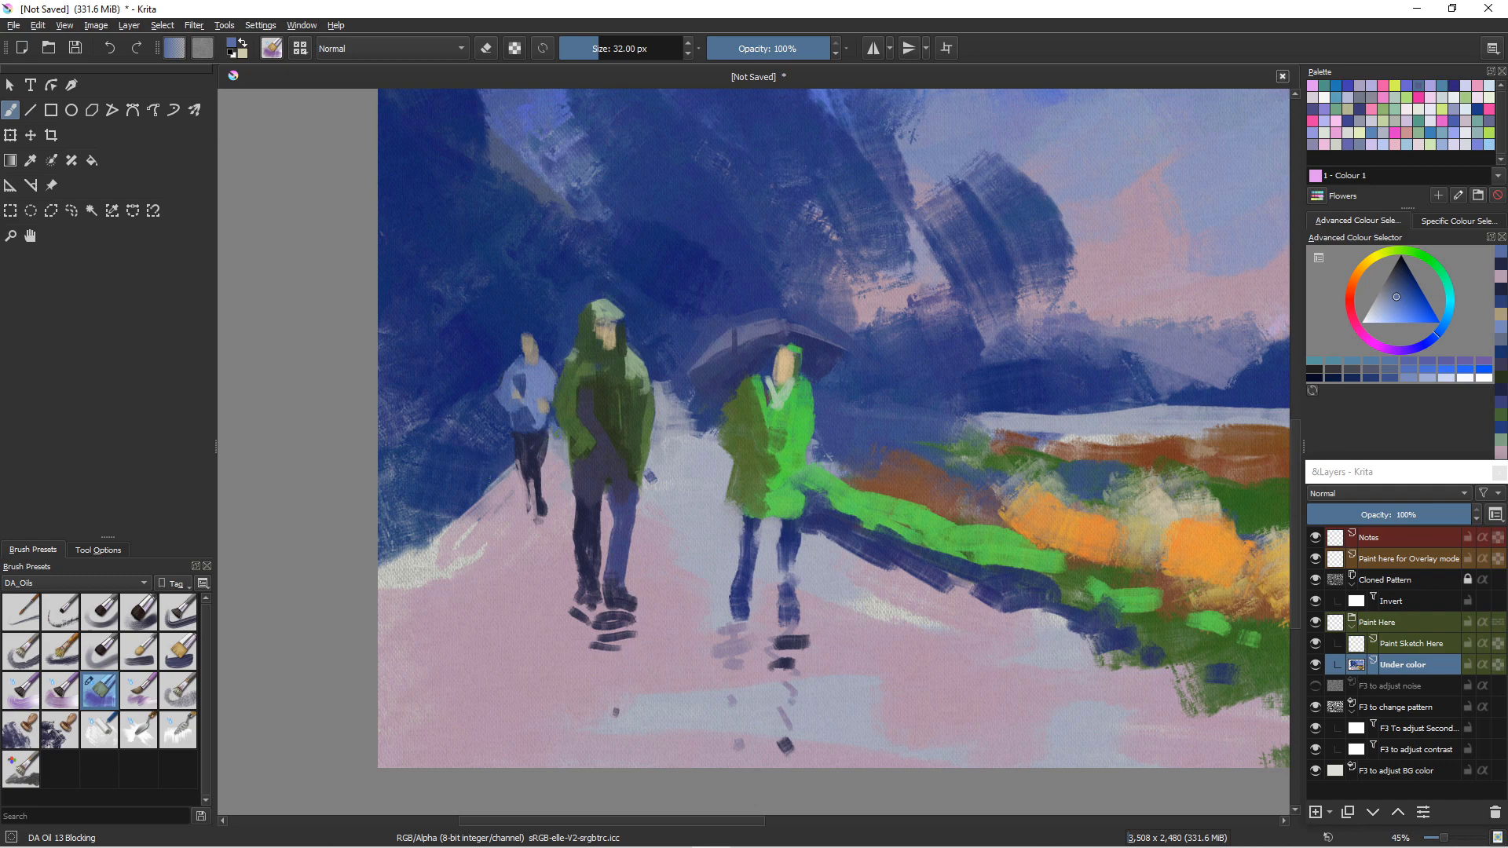
{"action": "left_click", "coordinate": [552, 460], "text": "ctrl"}
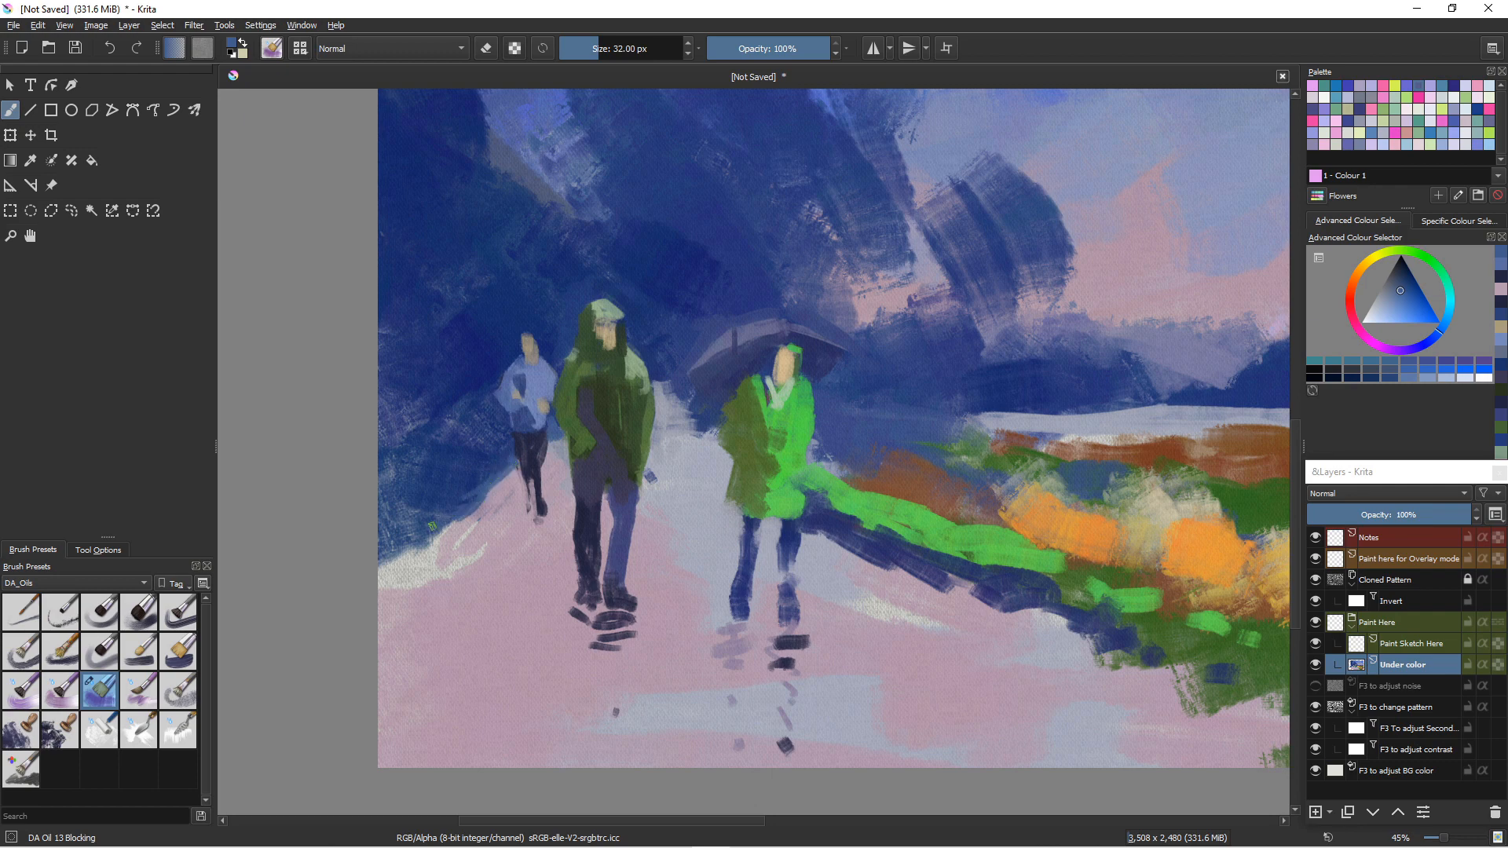
{"action": "mouse_move", "coordinate": [411, 543]}
{"action": "left_mouse_down"}
{"action": "mouse_move", "coordinate": [386, 565]}
{"action": "mouse_move", "coordinate": [422, 547]}
{"action": "left_mouse_up"}
{"action": "mouse_move", "coordinate": [553, 548]}
{"action": "left_mouse_down"}
{"action": "mouse_move", "coordinate": [399, 642]}
{"action": "mouse_move", "coordinate": [404, 600]}
{"action": "left_mouse_up"}
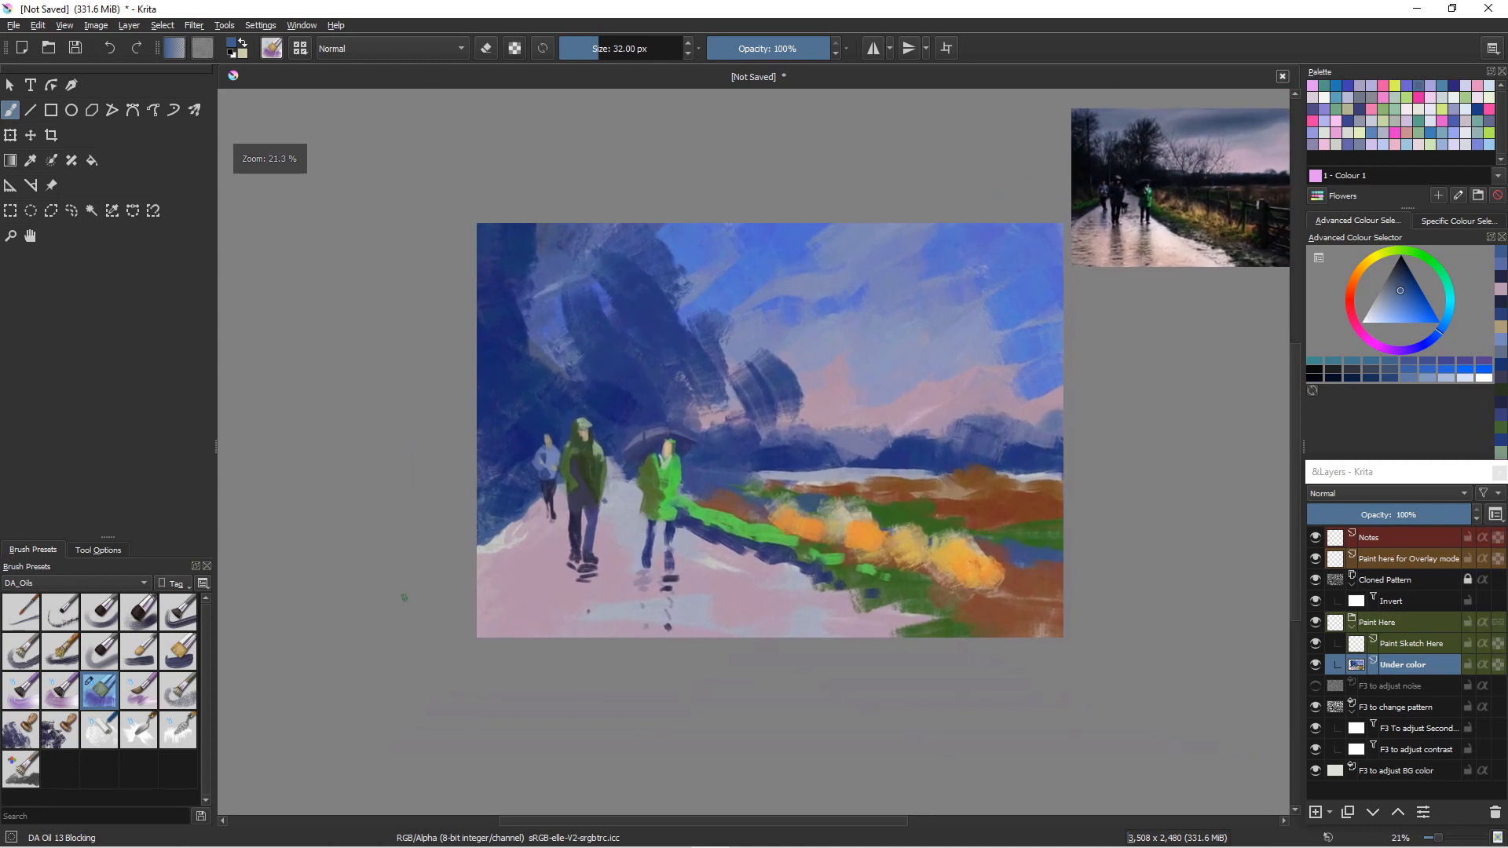
{"action": "left_click_drag", "start_coordinate": [566, 580], "coordinate": [505, 620]}
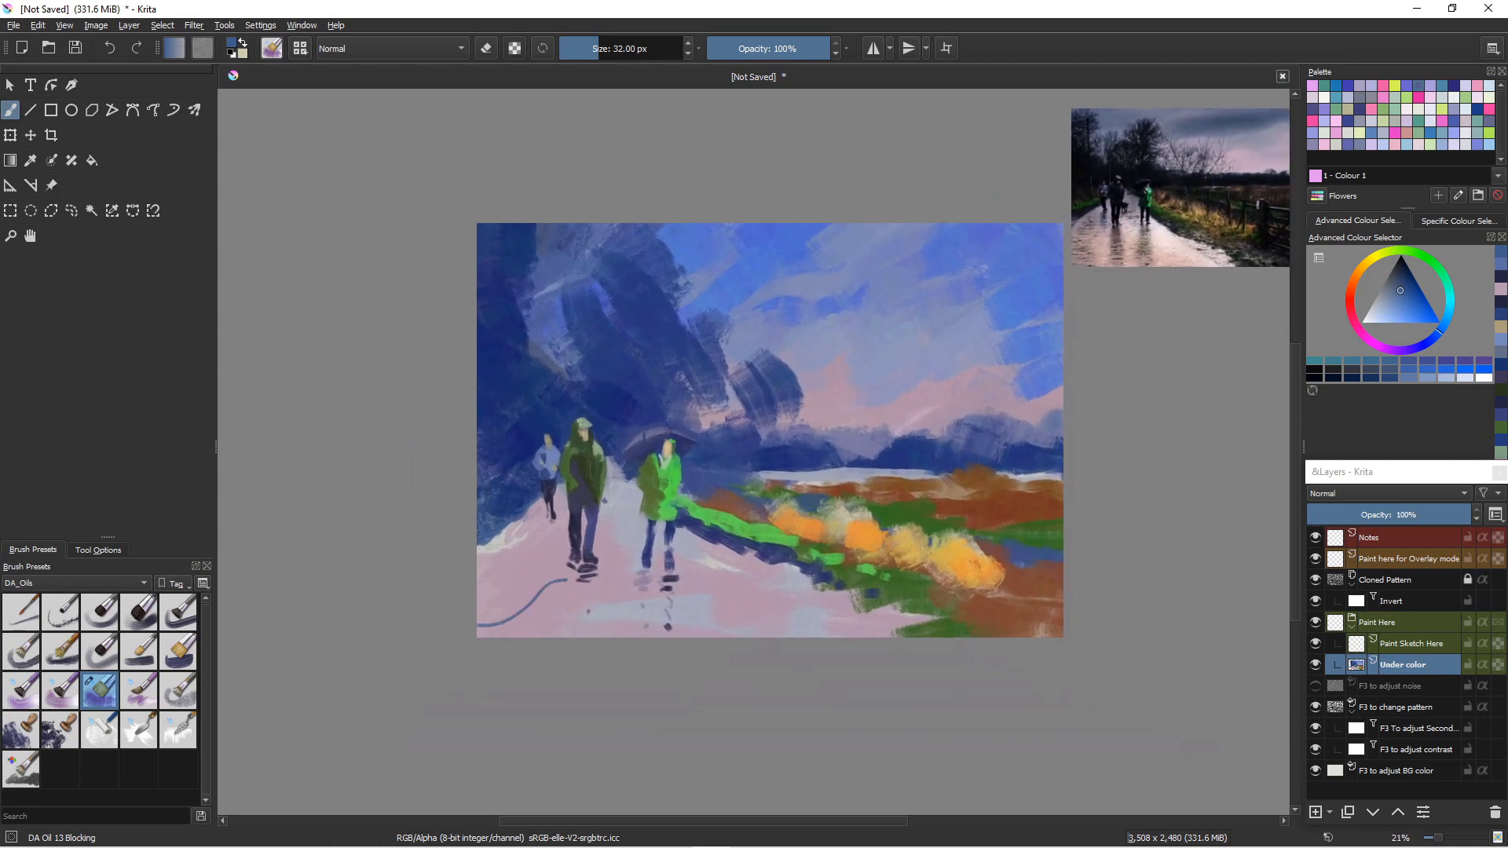
{"action": "key", "text": "ctrl+z"}
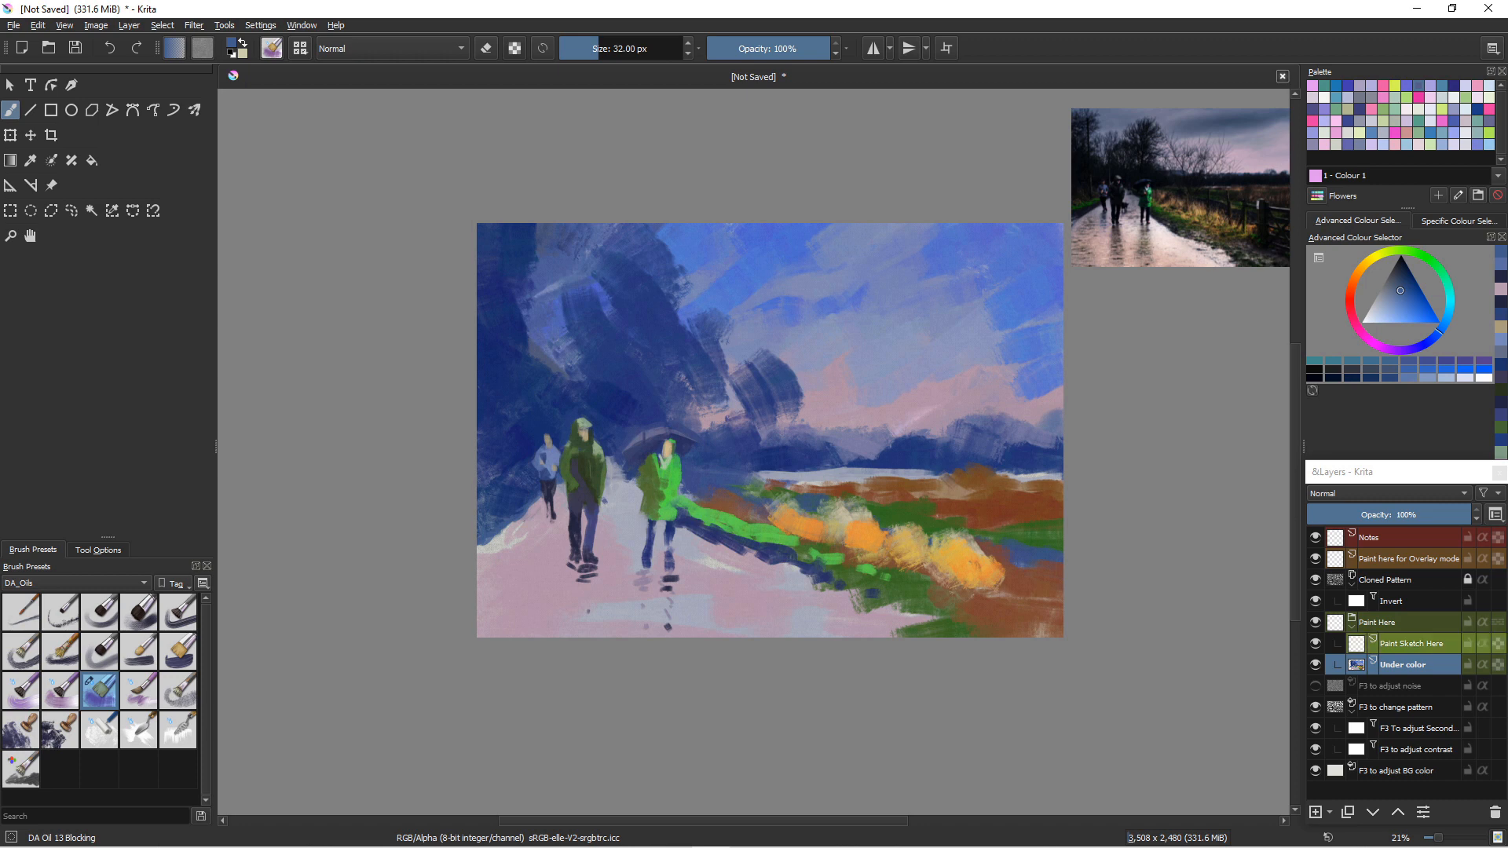
- On the Paint Sketch Here layer, brush blue strokes over the dark trees at left with the 300 px DA Oil 07 Big Rough brush
{"action": "left_click", "coordinate": [1412, 644]}
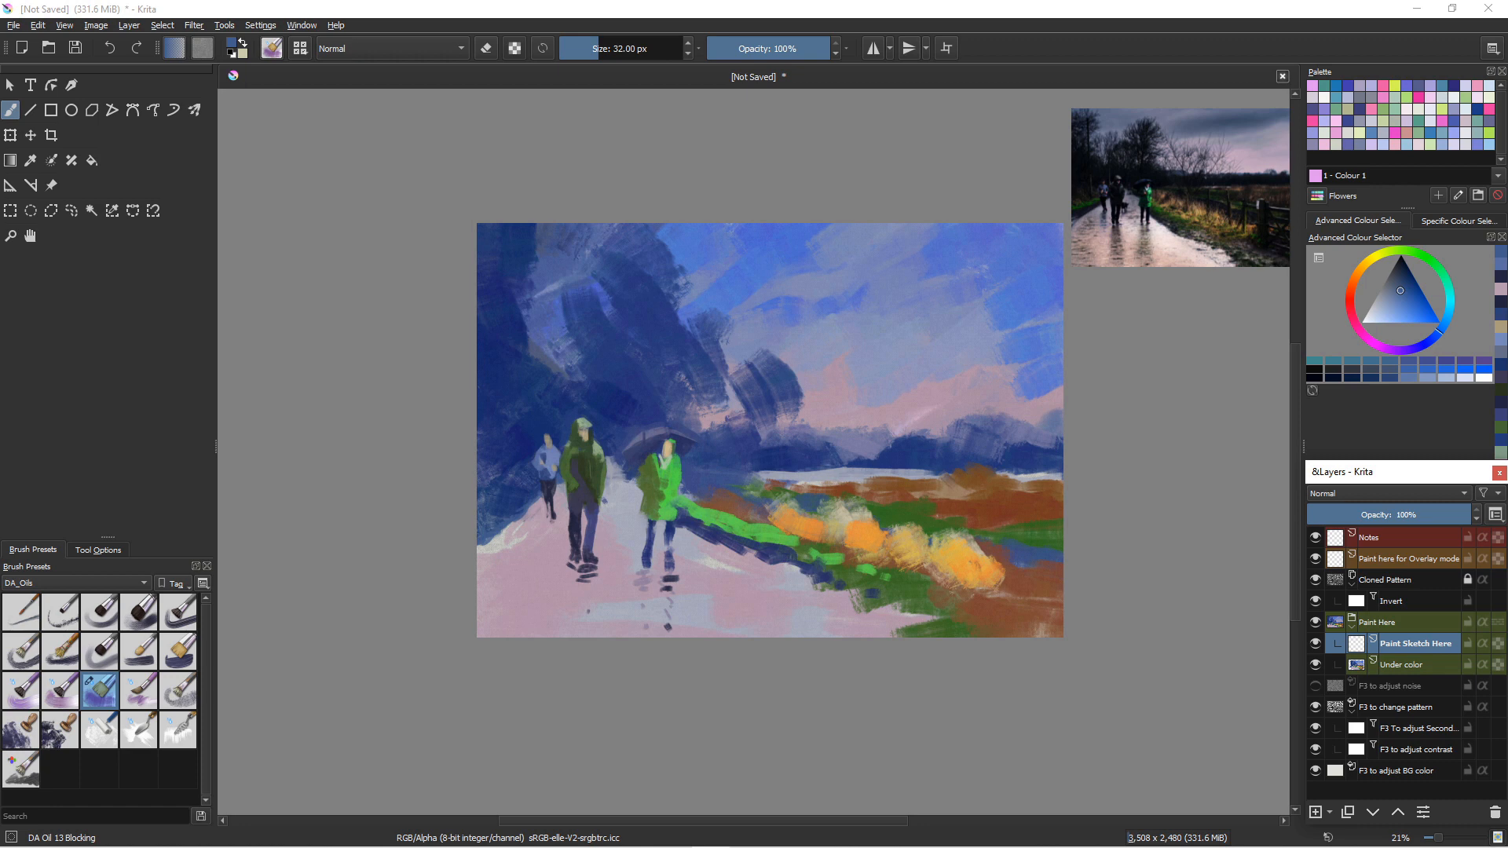
{"action": "key", "text": "slash"}
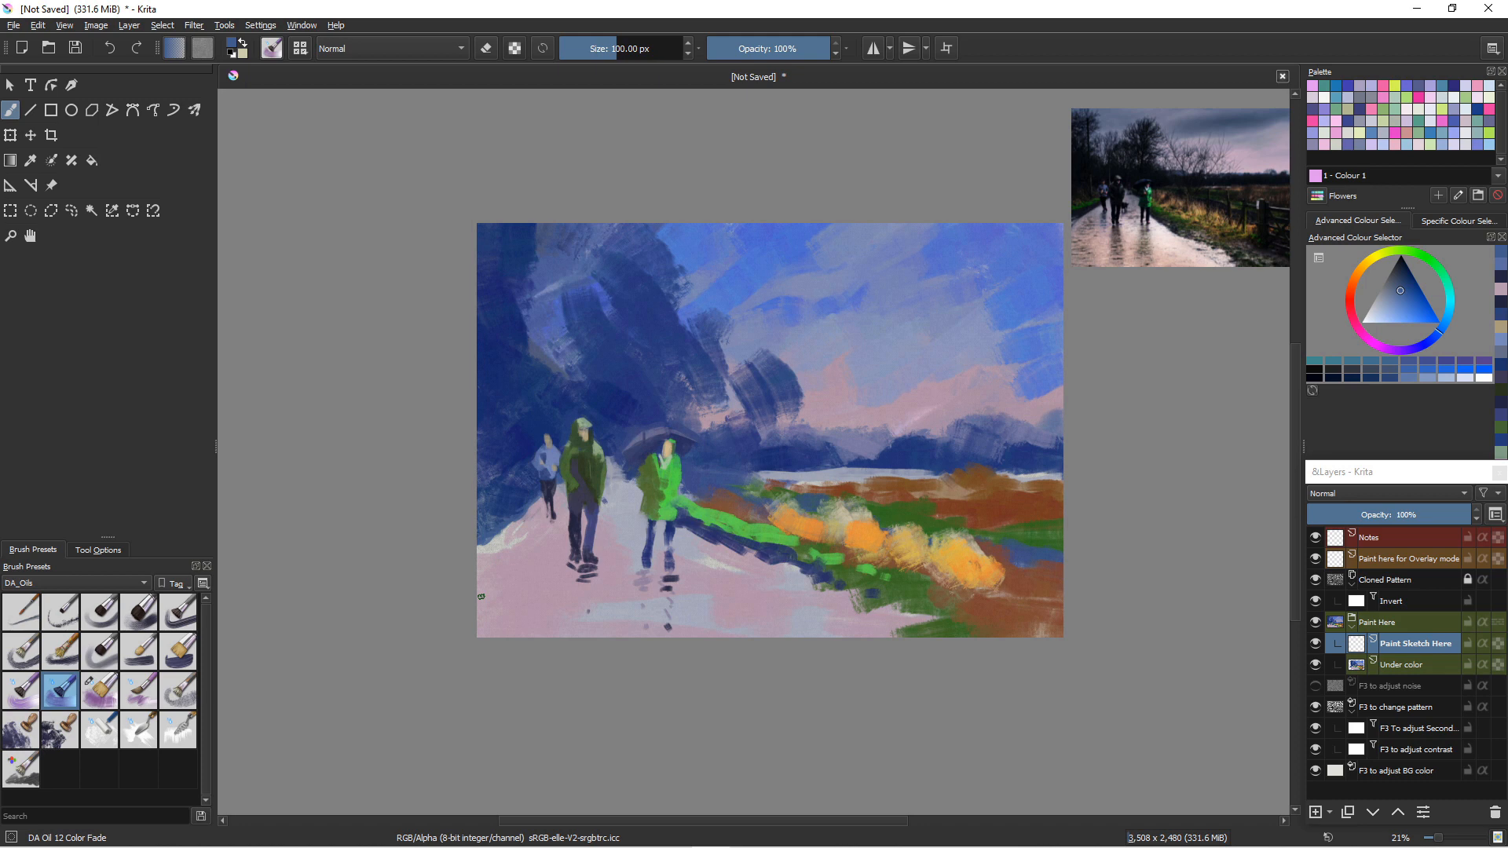
{"action": "left_click", "coordinate": [60, 651]}
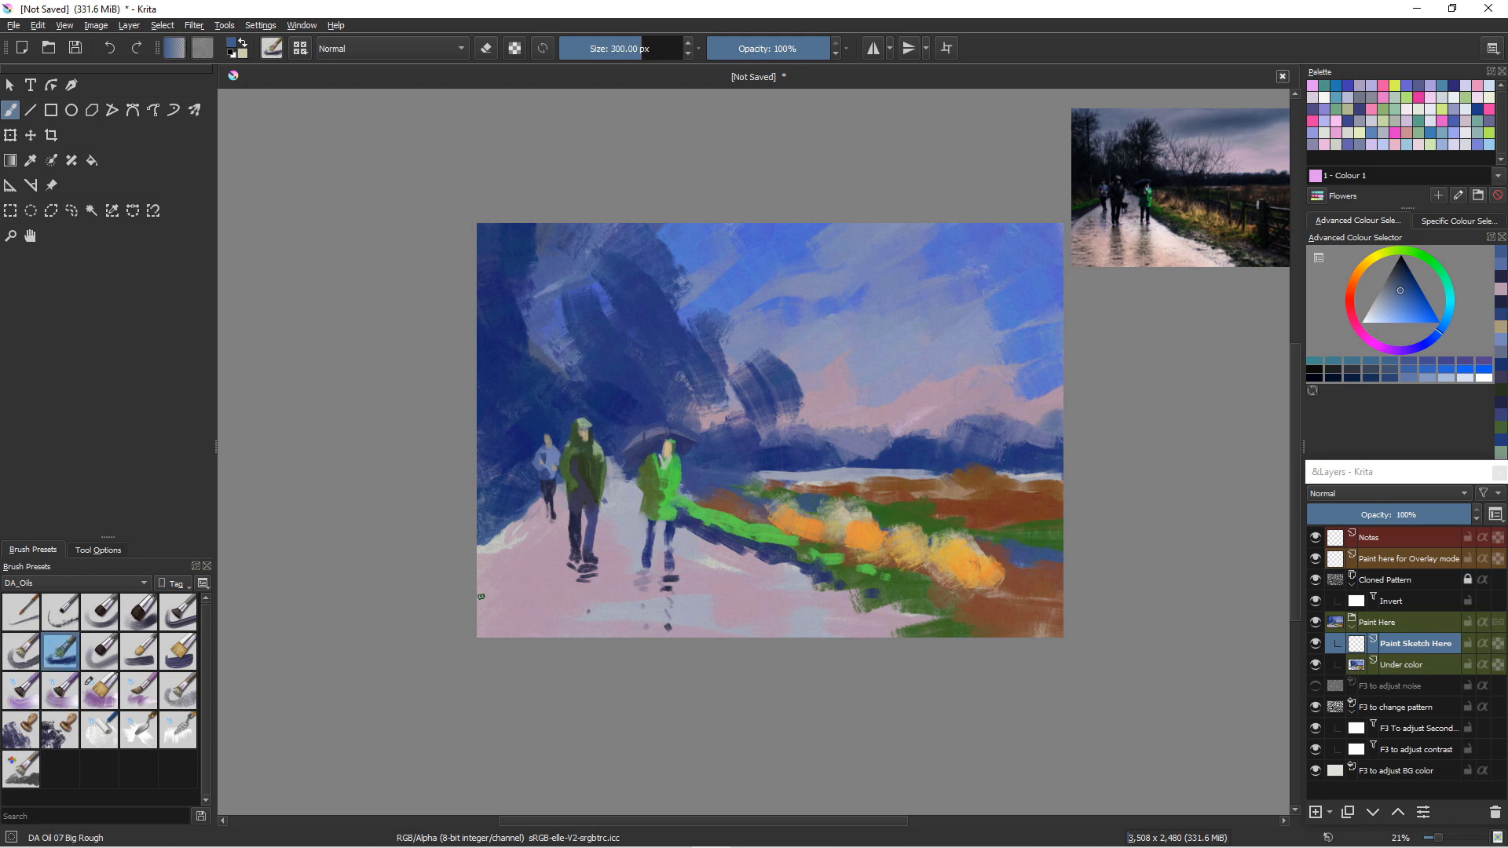
{"action": "mouse_move", "coordinate": [510, 361]}
{"action": "left_mouse_down"}
{"action": "mouse_move", "coordinate": [510, 443]}
{"action": "mouse_move", "coordinate": [518, 385]}
{"action": "mouse_move", "coordinate": [495, 403]}
{"action": "mouse_move", "coordinate": [494, 445]}
{"action": "mouse_move", "coordinate": [498, 418]}
{"action": "mouse_move", "coordinate": [540, 396]}
{"action": "mouse_move", "coordinate": [725, 381]}
{"action": "mouse_move", "coordinate": [841, 337]}
{"action": "mouse_move", "coordinate": [848, 307]}
{"action": "mouse_move", "coordinate": [795, 397]}
{"action": "left_mouse_up"}
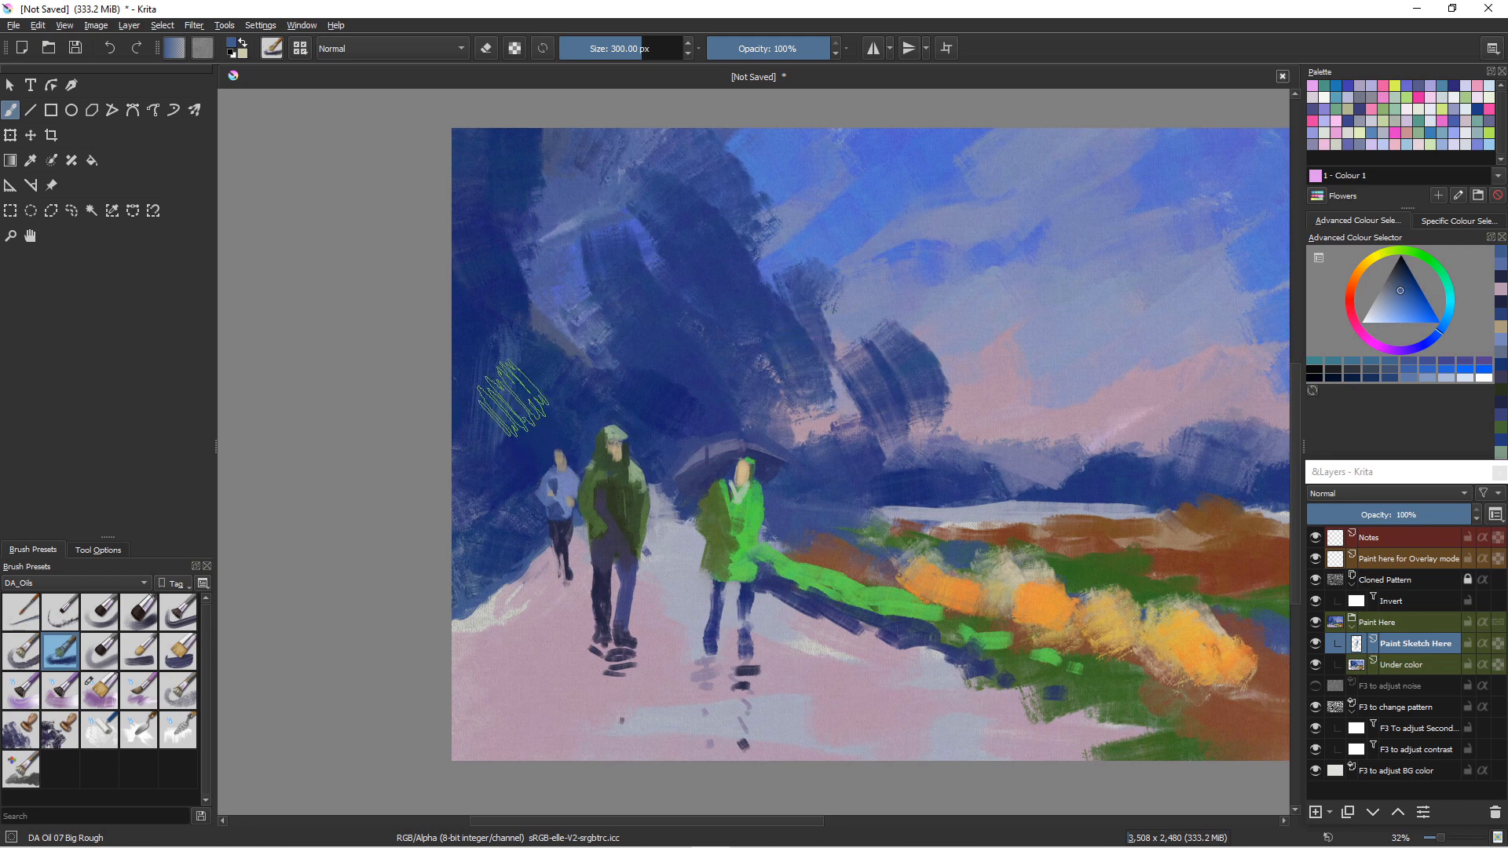
{"action": "mouse_move", "coordinate": [499, 237]}
{"action": "left_mouse_down"}
{"action": "mouse_move", "coordinate": [530, 126]}
{"action": "mouse_move", "coordinate": [487, 152]}
{"action": "mouse_move", "coordinate": [549, 138]}
{"action": "mouse_move", "coordinate": [522, 238]}
{"action": "left_mouse_up"}
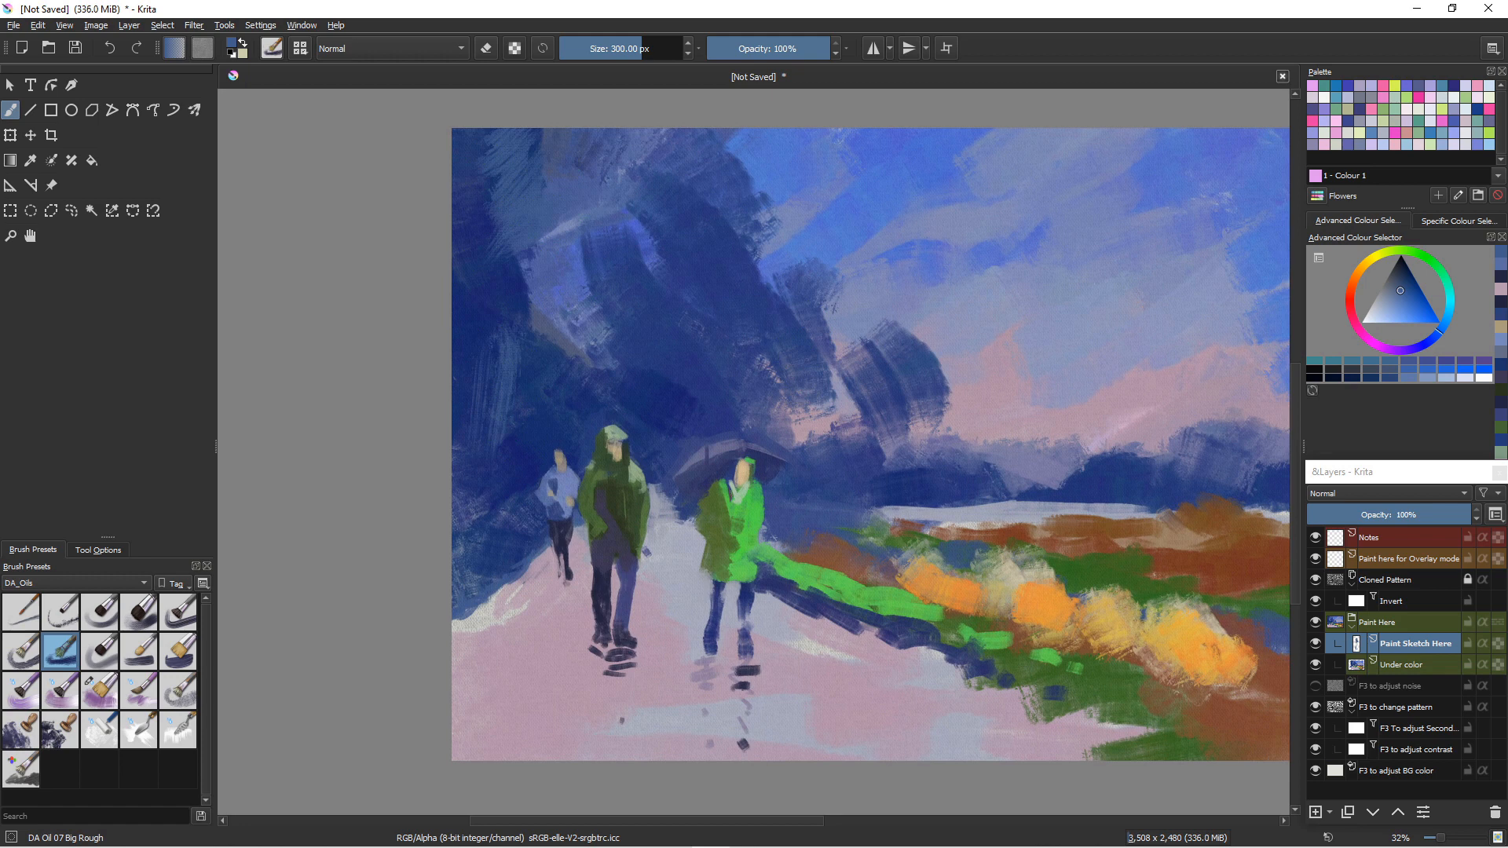
- Pick a very dark green and brush foliage strokes over the upper-left trees on the Paint Sketch Here layer
{"action": "left_click_drag", "start_coordinate": [1400, 290], "coordinate": [1405, 278]}
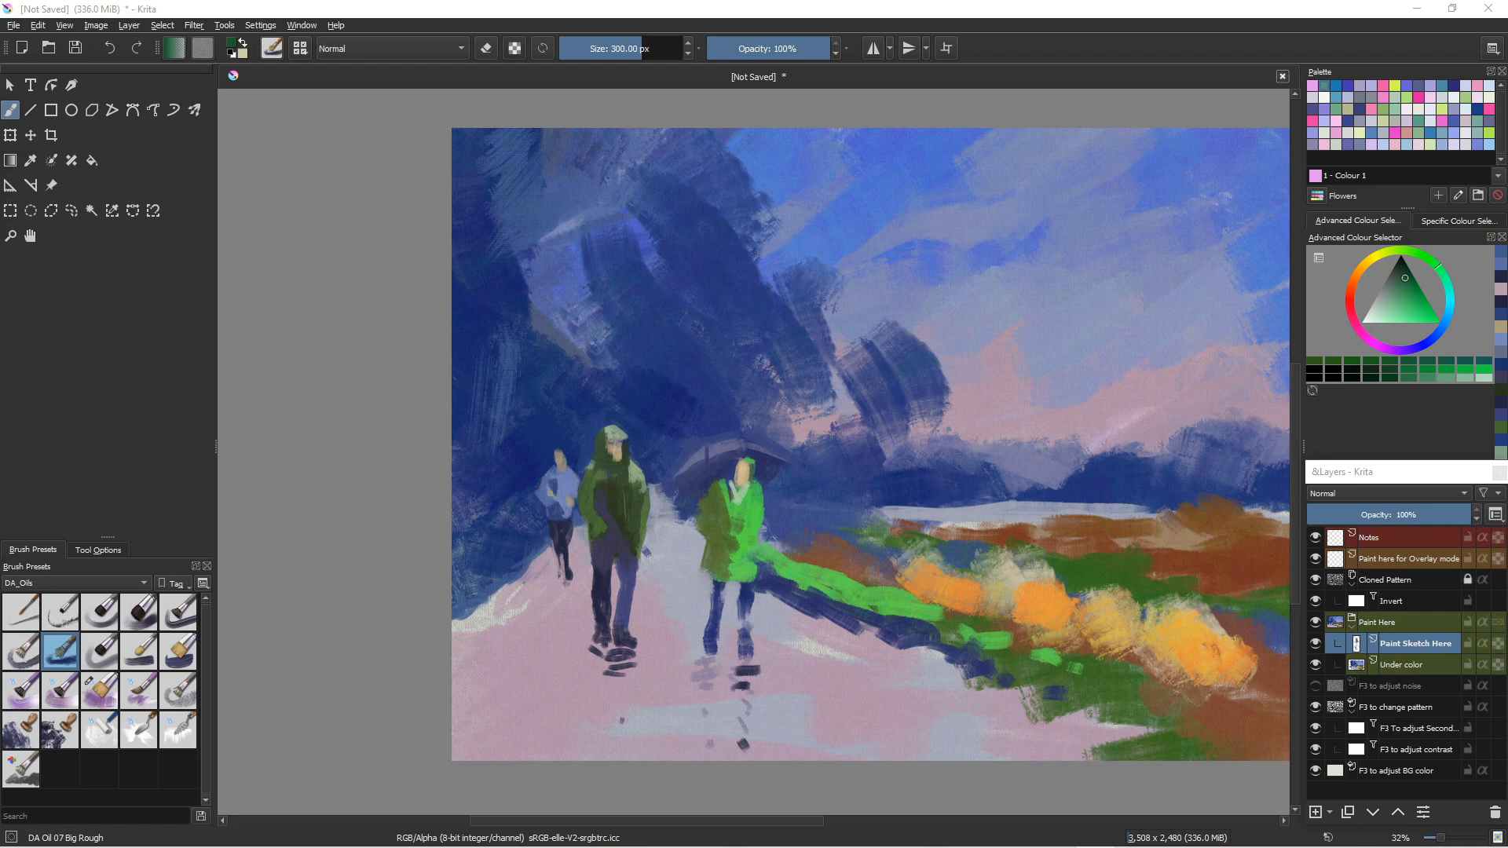
{"action": "left_click", "coordinate": [502, 203]}
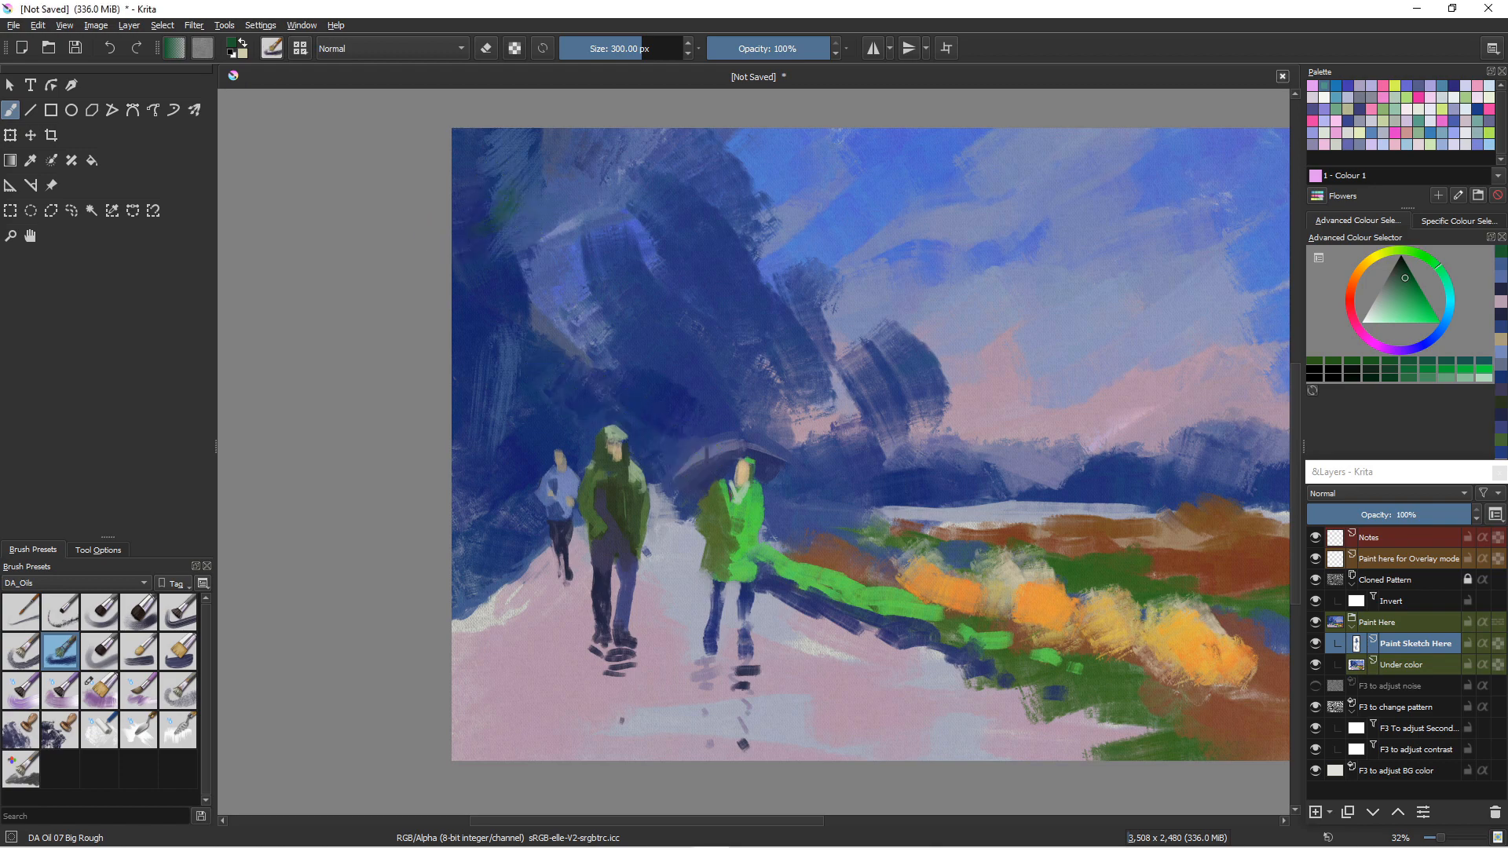
{"action": "left_click", "coordinate": [1400, 264]}
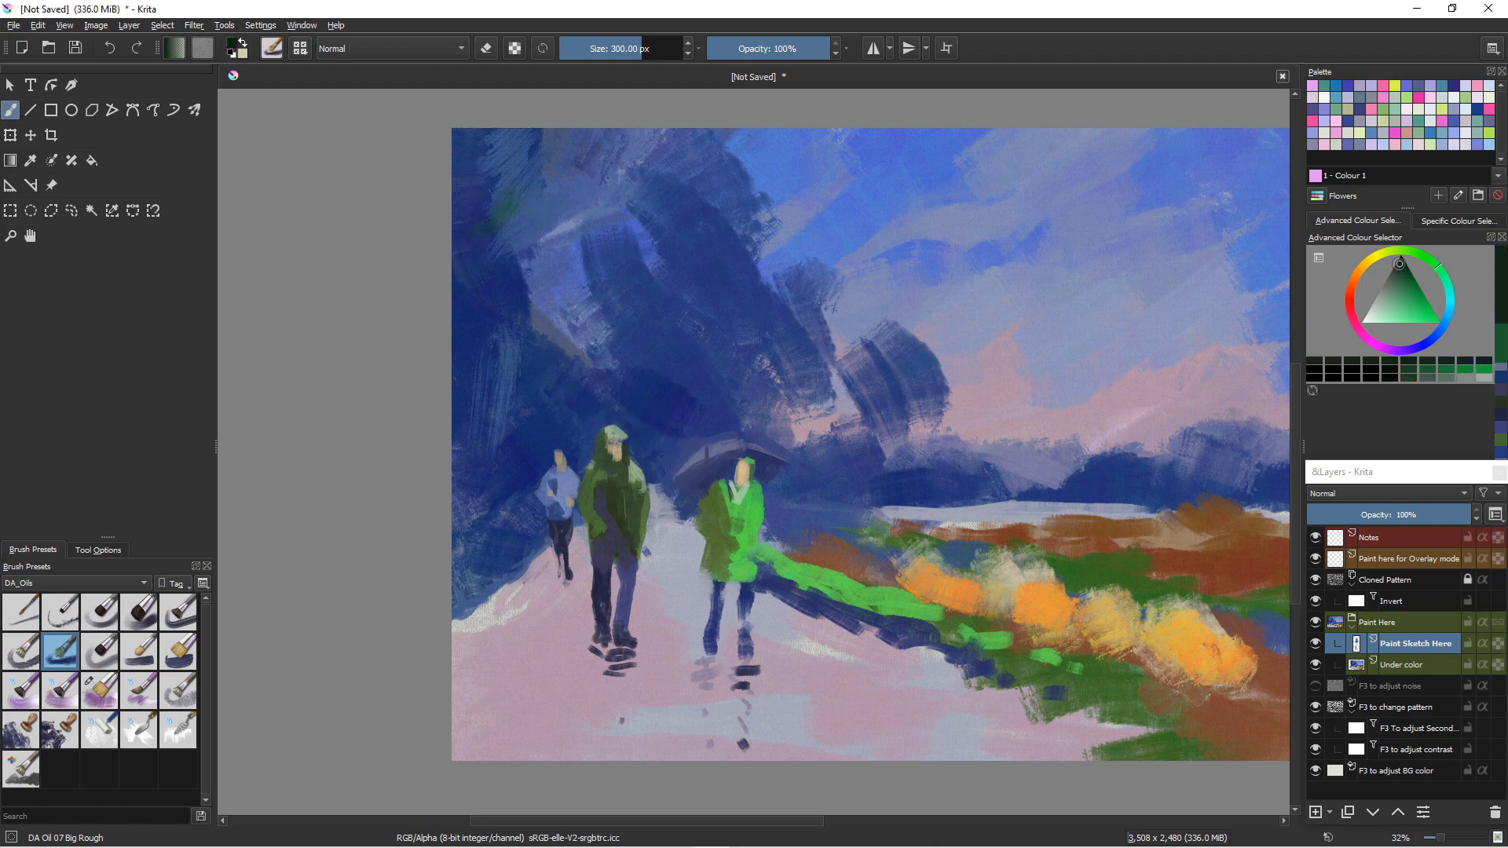
{"action": "mouse_move", "coordinate": [491, 157]}
{"action": "left_mouse_down"}
{"action": "mouse_move", "coordinate": [507, 240]}
{"action": "mouse_move", "coordinate": [528, 206]}
{"action": "mouse_move", "coordinate": [523, 222]}
{"action": "mouse_move", "coordinate": [507, 214]}
{"action": "mouse_move", "coordinate": [523, 148]}
{"action": "mouse_move", "coordinate": [470, 168]}
{"action": "mouse_move", "coordinate": [500, 126]}
{"action": "mouse_move", "coordinate": [534, 153]}
{"action": "mouse_move", "coordinate": [476, 159]}
{"action": "mouse_move", "coordinate": [446, 138]}
{"action": "mouse_move", "coordinate": [486, 148]}
{"action": "mouse_move", "coordinate": [503, 201]}
{"action": "left_mouse_up"}
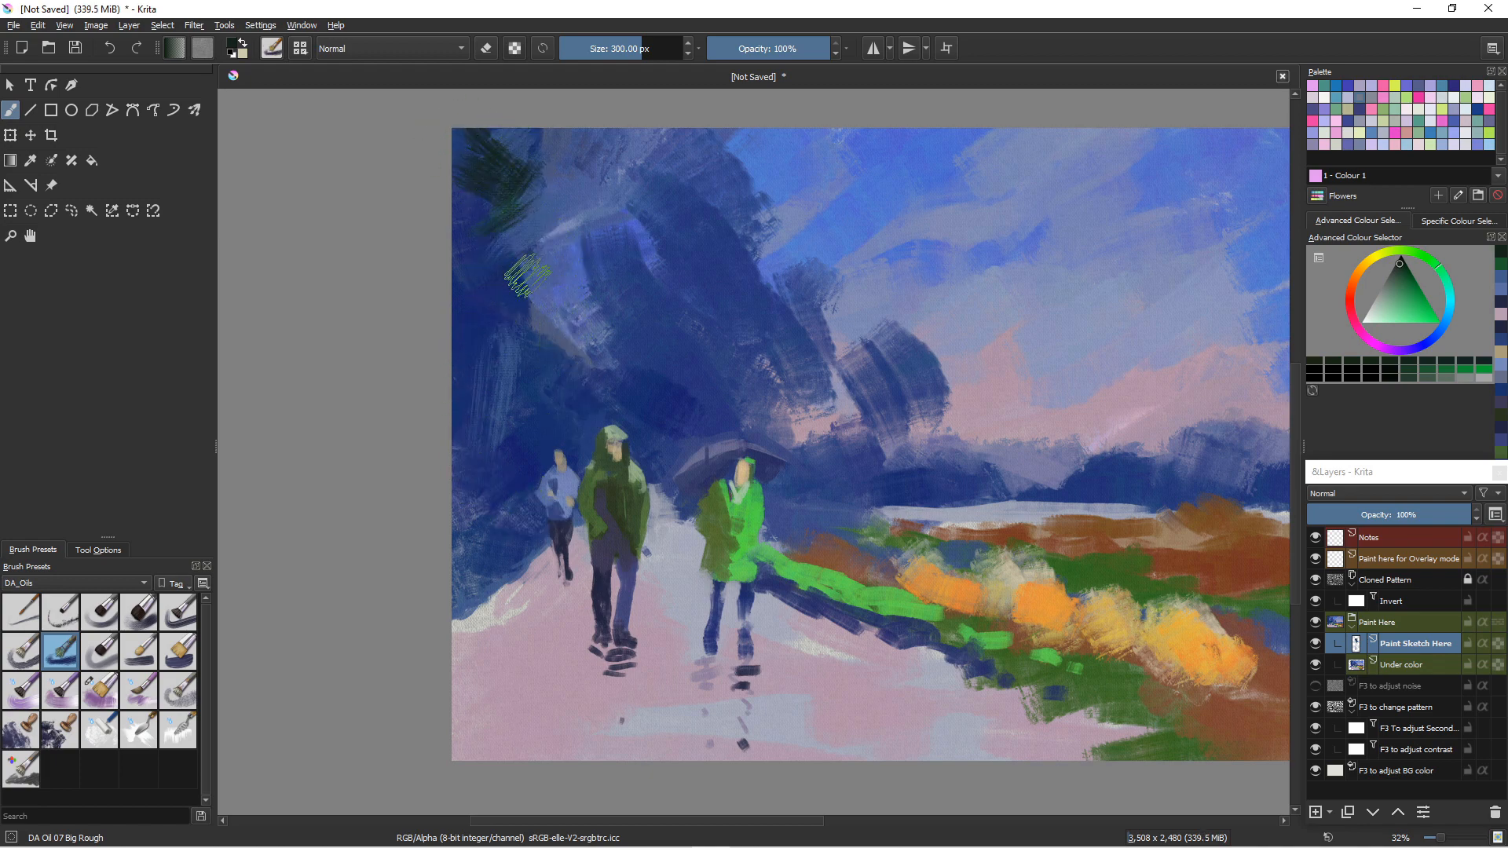
{"action": "left_click_drag", "start_coordinate": [553, 234], "coordinate": [494, 287]}
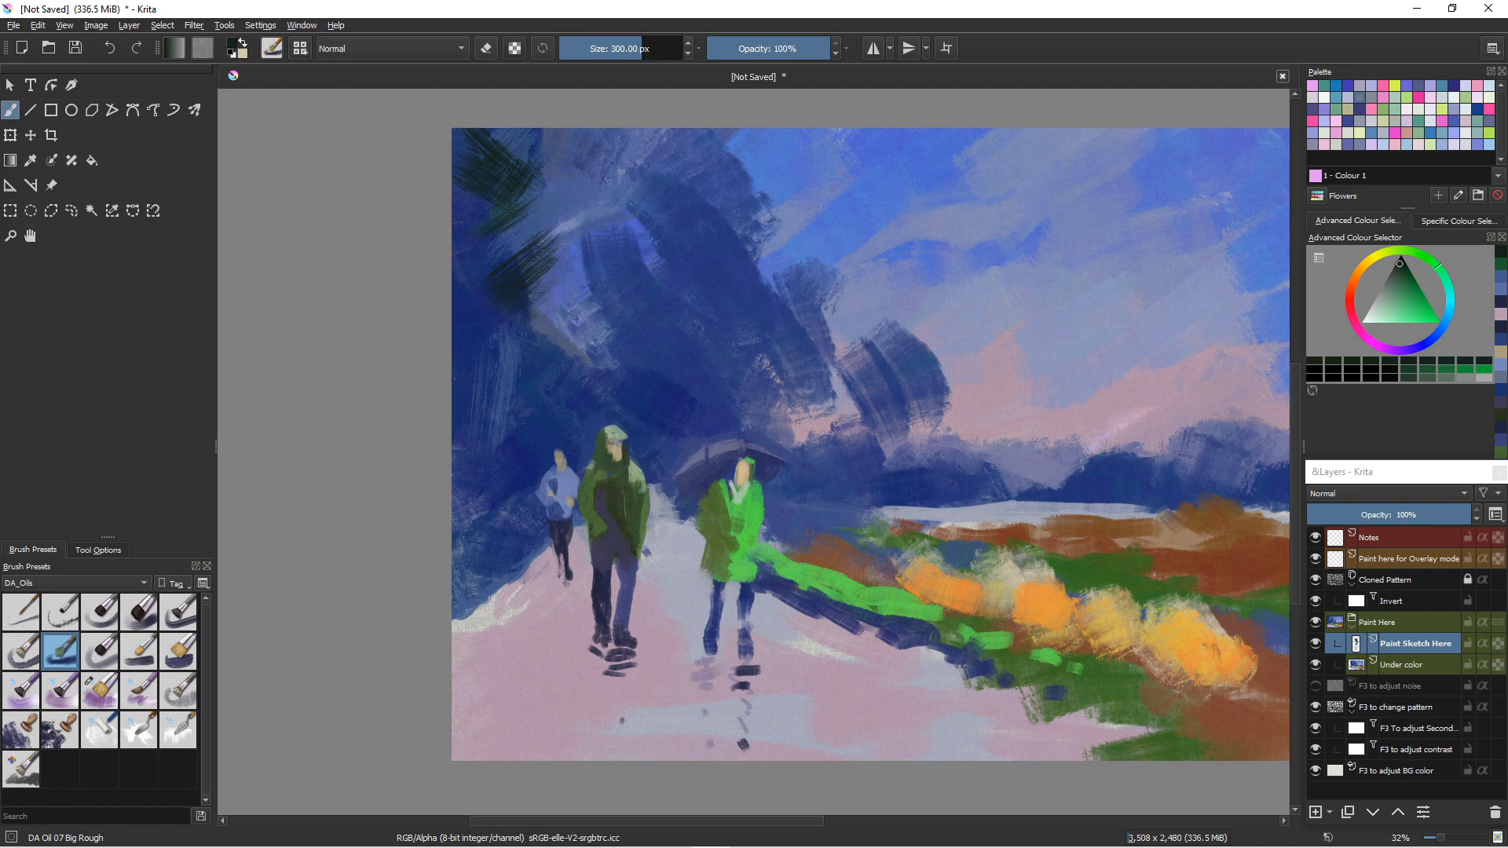
- On the Under color layer, extend the dark green foliage down the left trees with the 100 px DA Oil 12 Color Fade brush
{"action": "left_click", "coordinate": [1390, 665]}
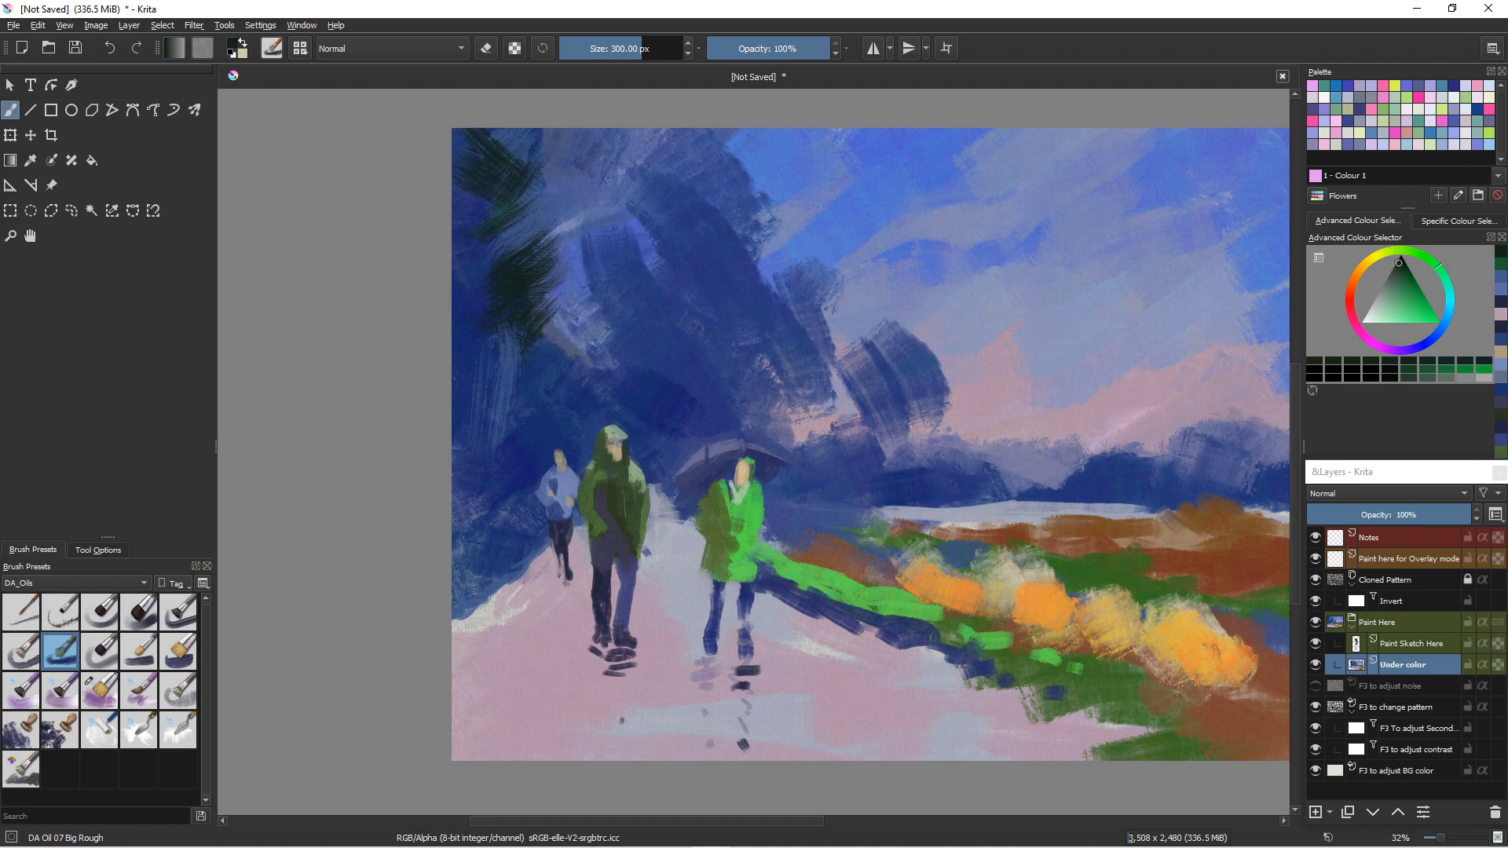
{"action": "left_click", "coordinate": [94, 693]}
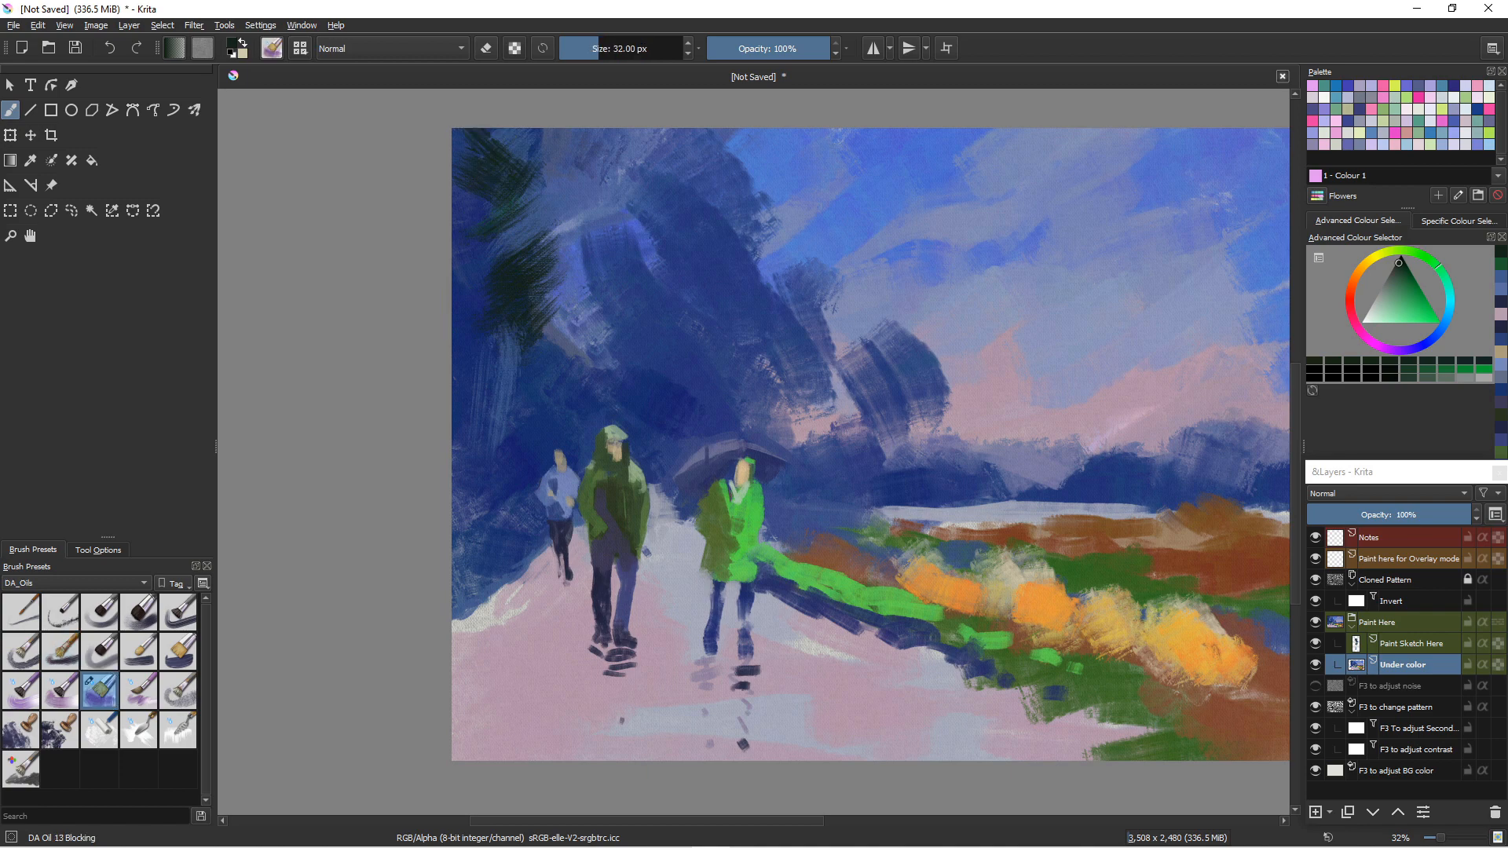
{"action": "left_click", "coordinate": [60, 692]}
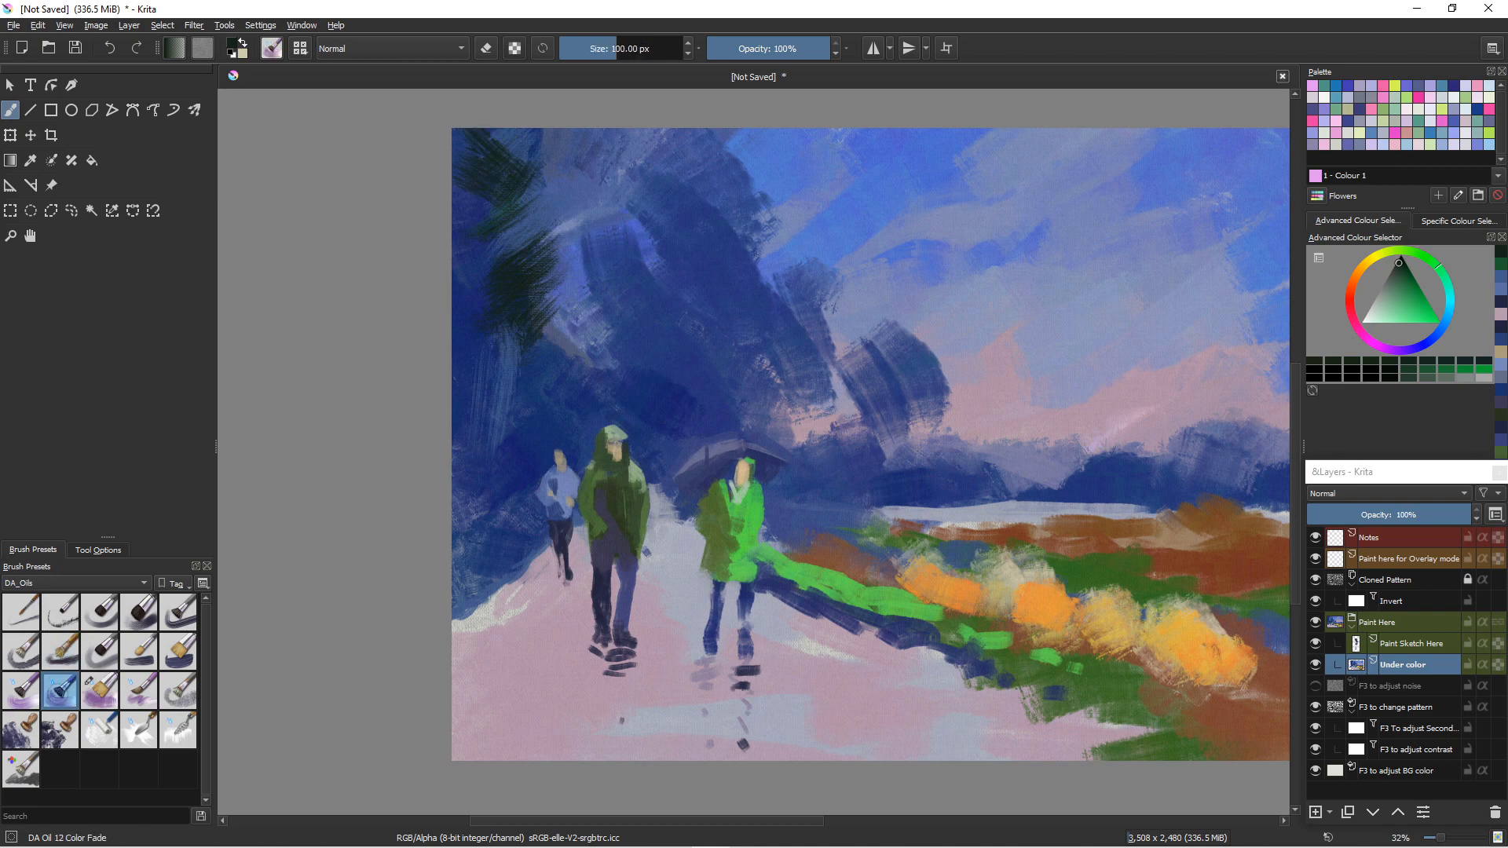
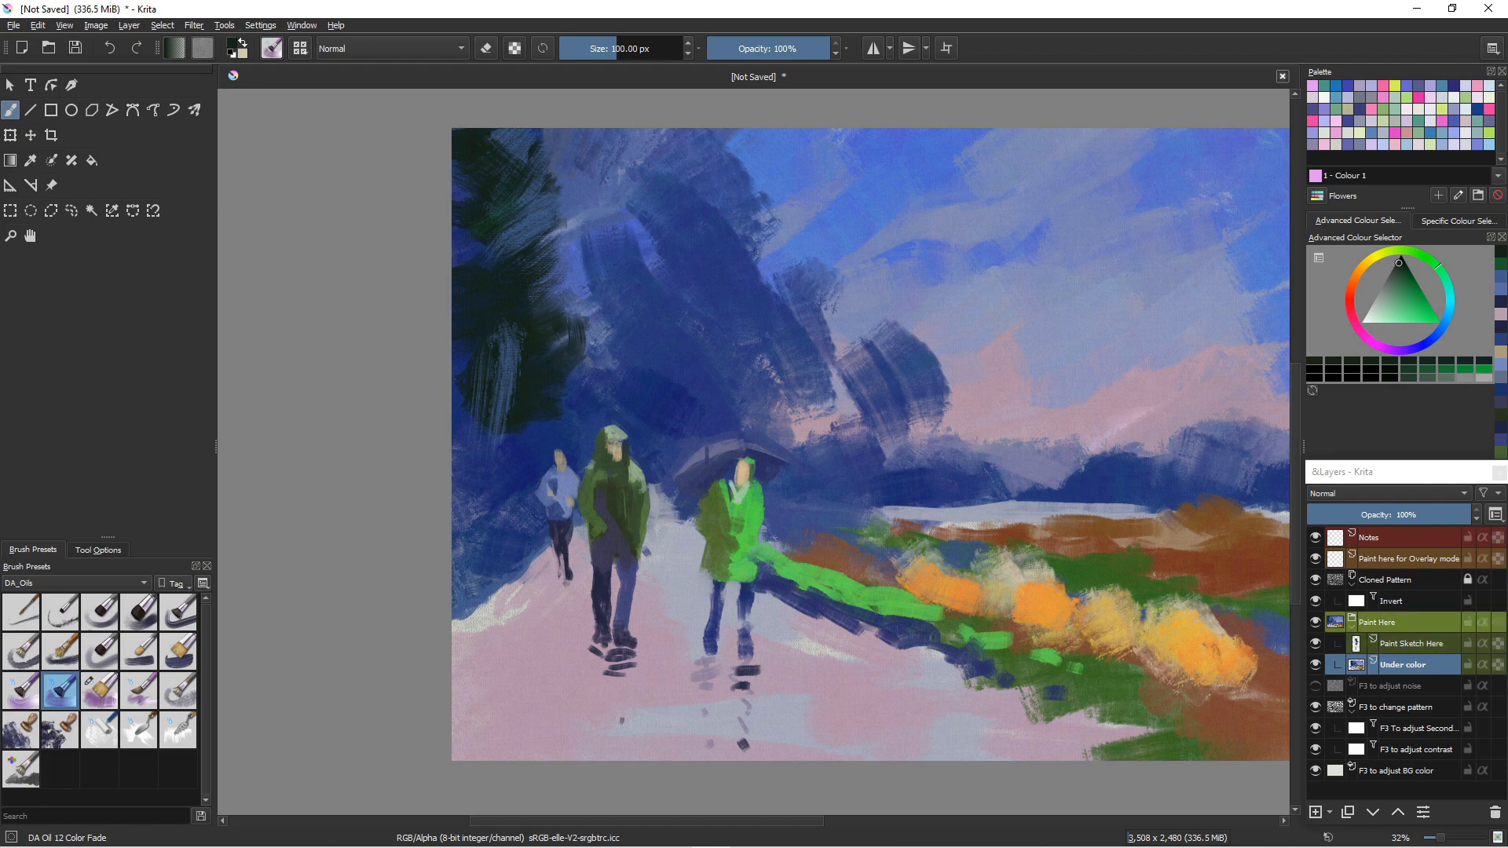
- On the Paint Sketch Here layer, spread dark green foliage above the rearmost walker and out to the canvas edge
{"action": "left_click", "coordinate": [1413, 643]}
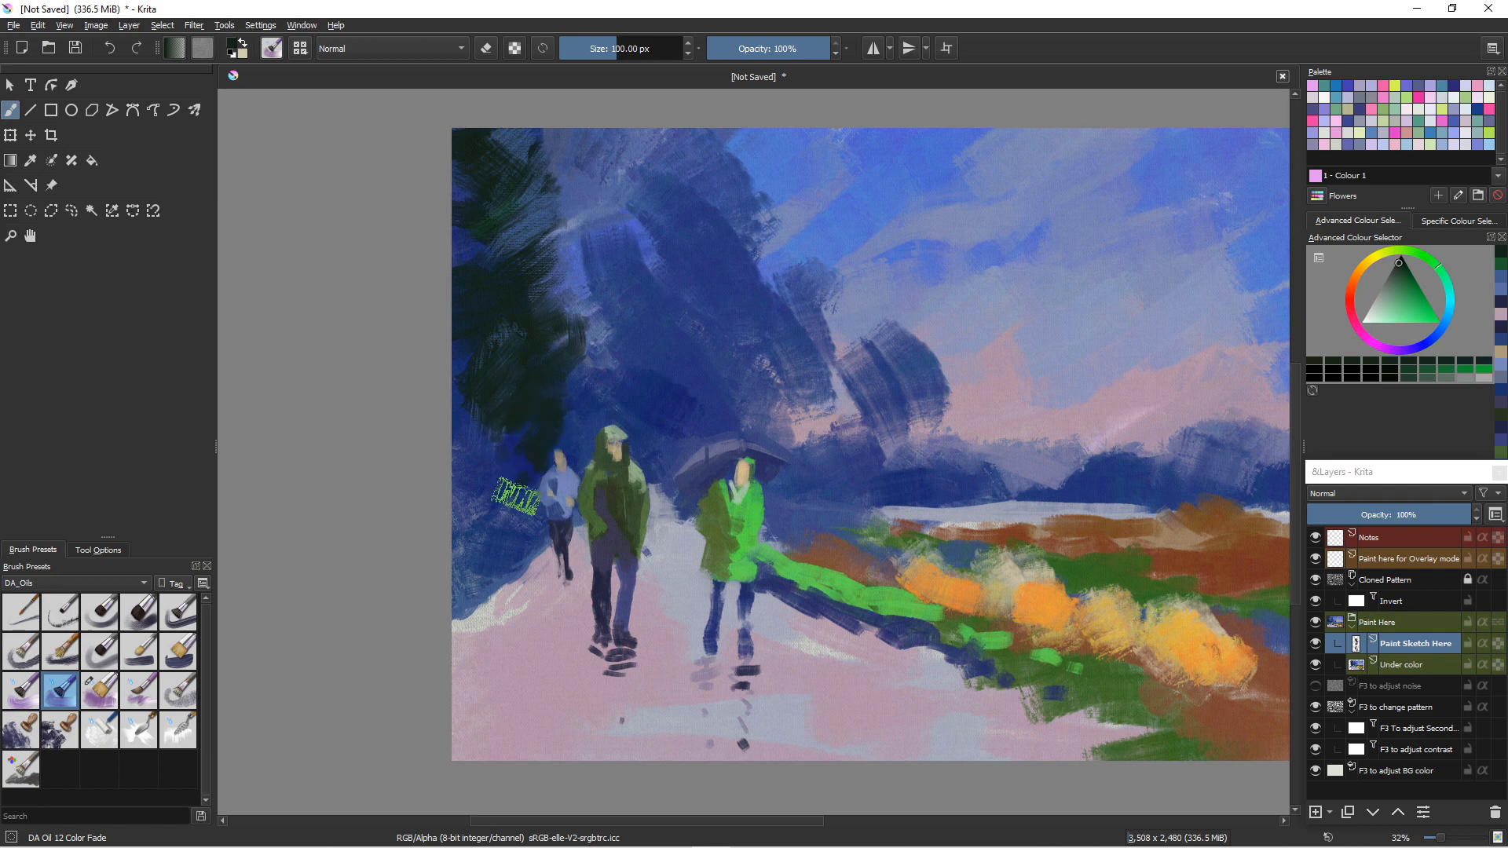
{"action": "mouse_move", "coordinate": [496, 481]}
{"action": "left_mouse_down"}
{"action": "mouse_move", "coordinate": [456, 466]}
{"action": "mouse_move", "coordinate": [458, 433]}
{"action": "left_mouse_up"}
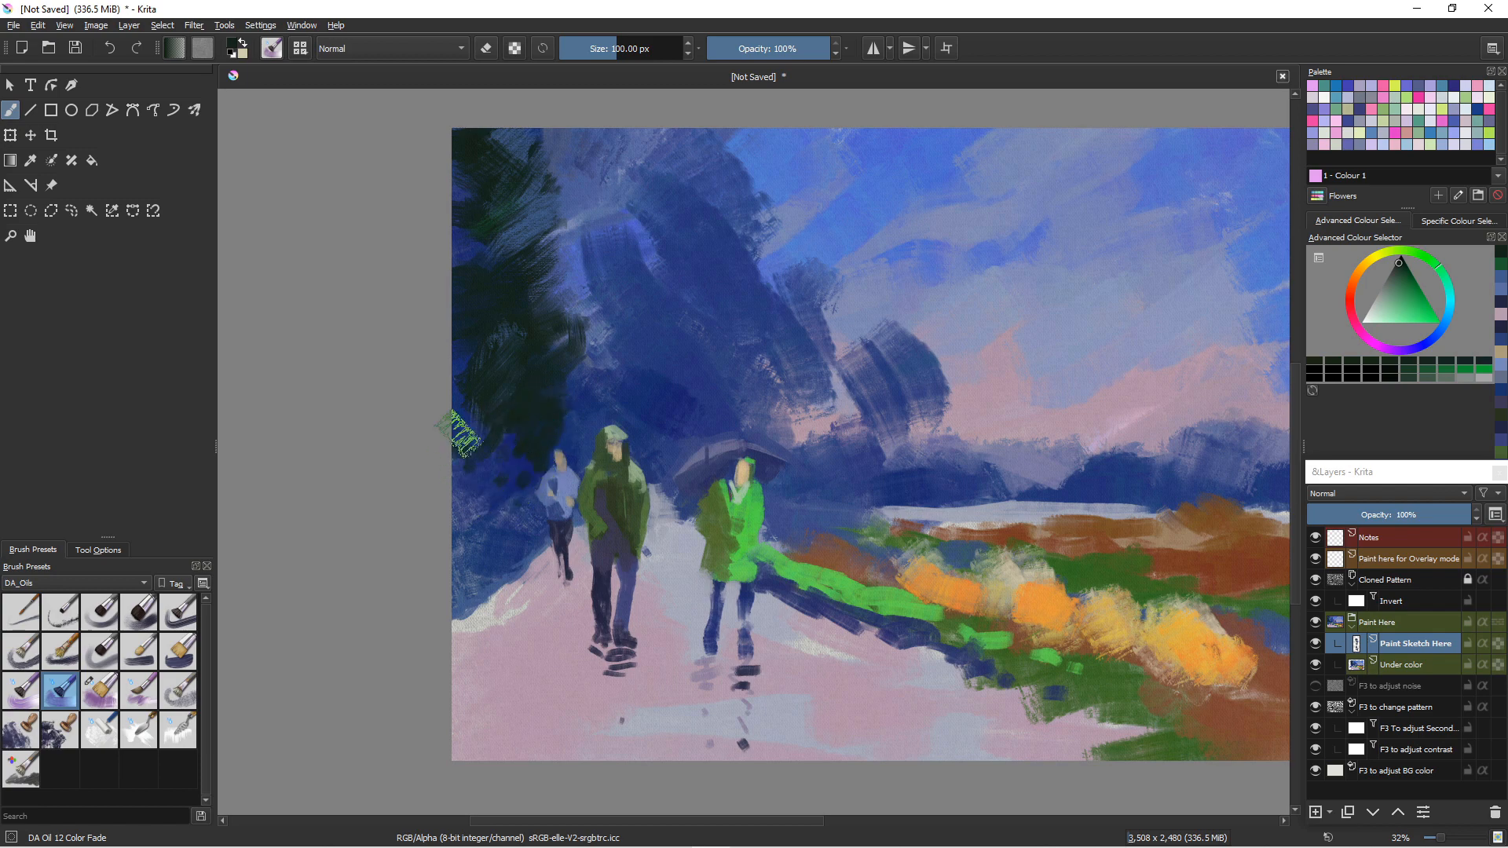
{"action": "mouse_move", "coordinate": [570, 324]}
{"action": "left_mouse_down"}
{"action": "mouse_move", "coordinate": [600, 383]}
{"action": "mouse_move", "coordinate": [567, 406]}
{"action": "left_mouse_up"}
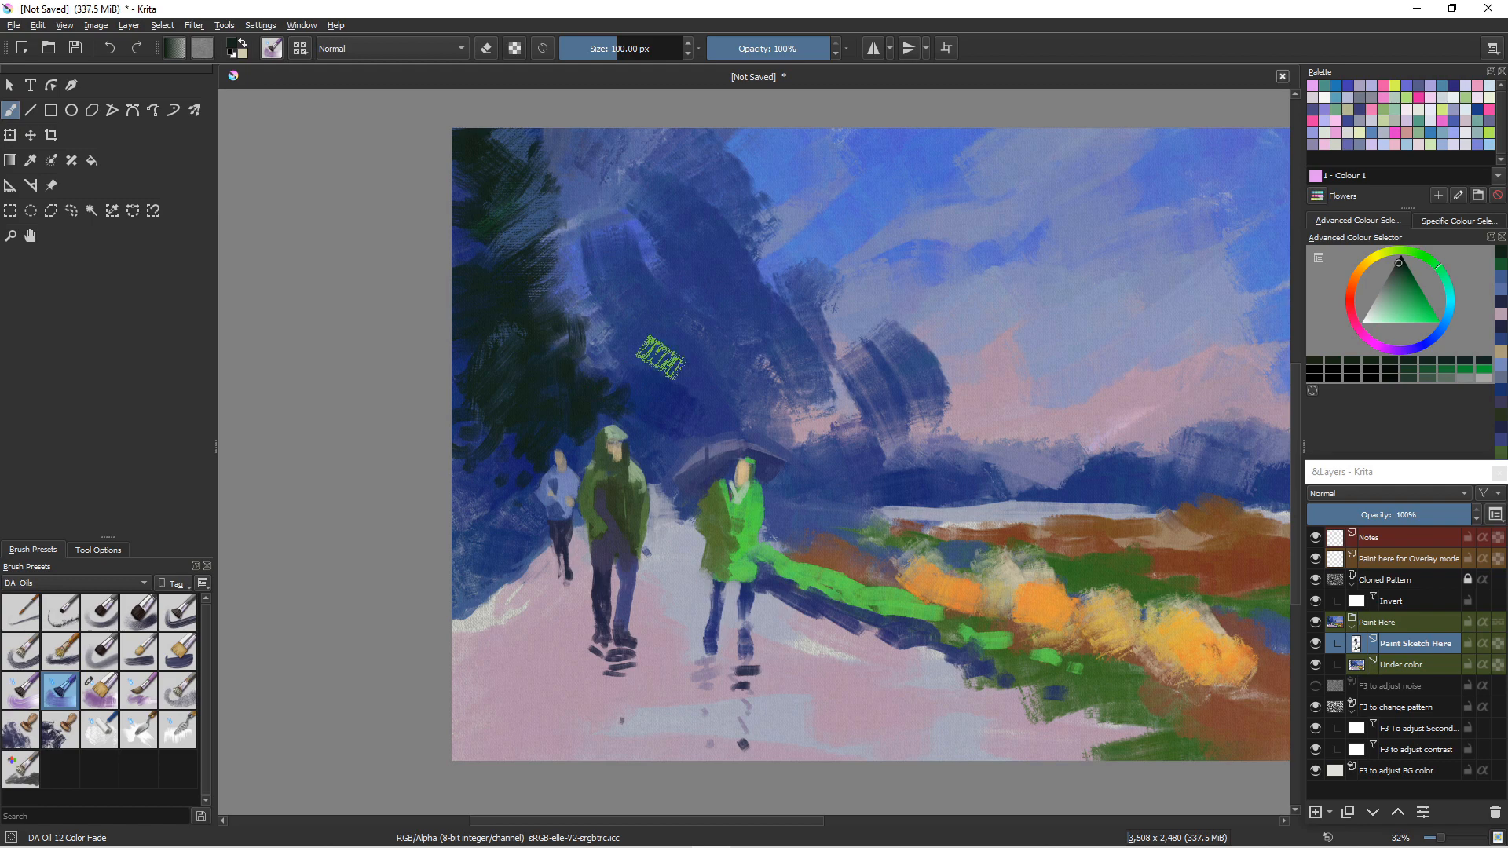
- Enlarge the brush to 154 px and paint a dark green tree crown over the blue trees above the walkers
{"action": "key", "text": "bracketright"}
{"action": "key", "text": "bracketright"}
{"action": "key", "text": "bracketright"}
{"action": "key", "text": "bracketright"}
{"action": "key", "text": "bracketright"}
{"action": "key", "text": "bracketright"}
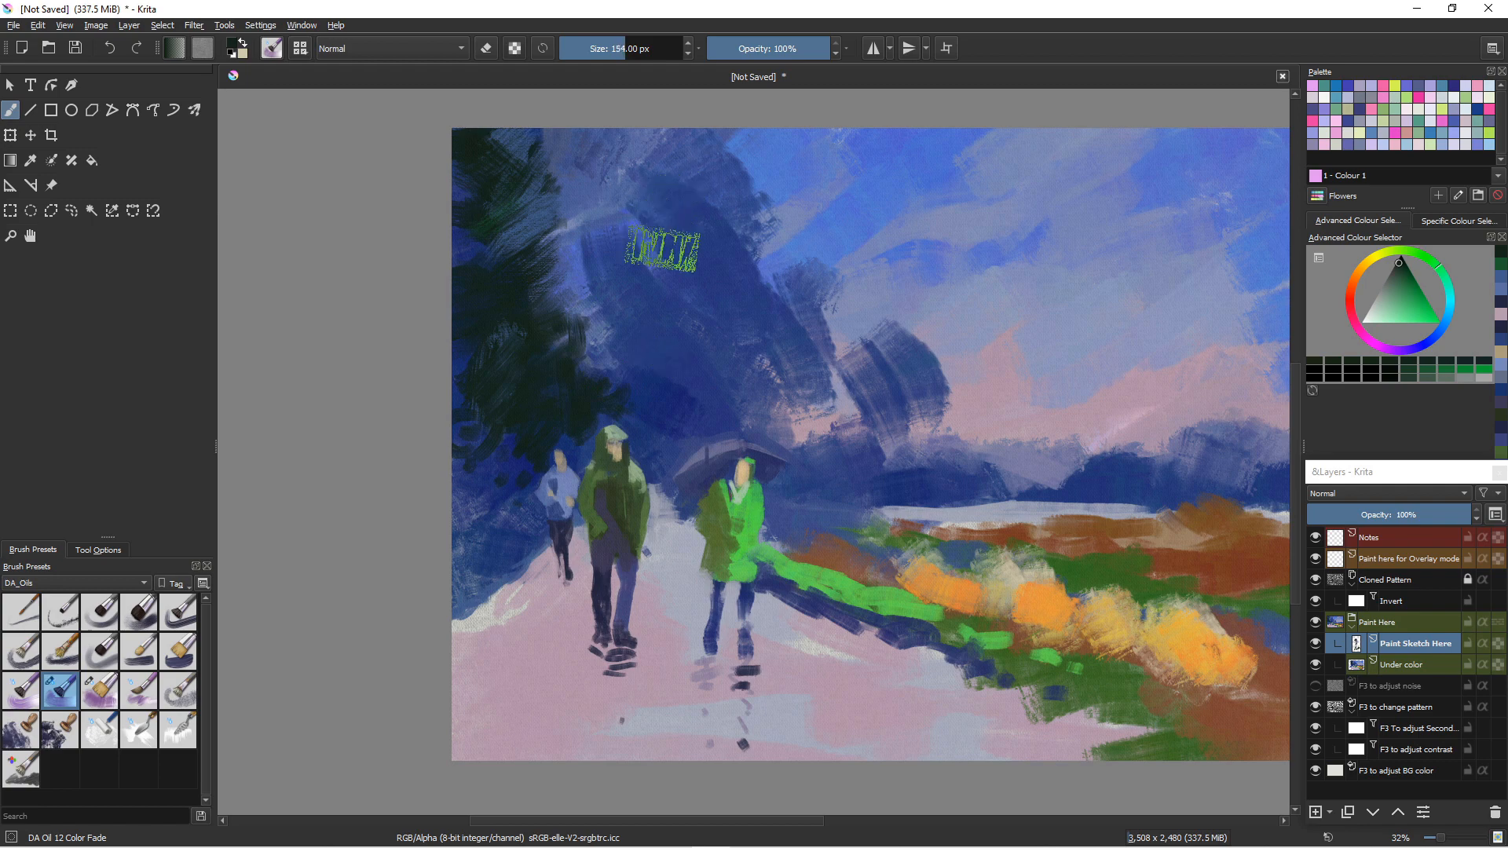
{"action": "mouse_move", "coordinate": [702, 201]}
{"action": "left_mouse_down"}
{"action": "mouse_move", "coordinate": [724, 222]}
{"action": "mouse_move", "coordinate": [691, 256]}
{"action": "mouse_move", "coordinate": [743, 281]}
{"action": "left_mouse_up"}
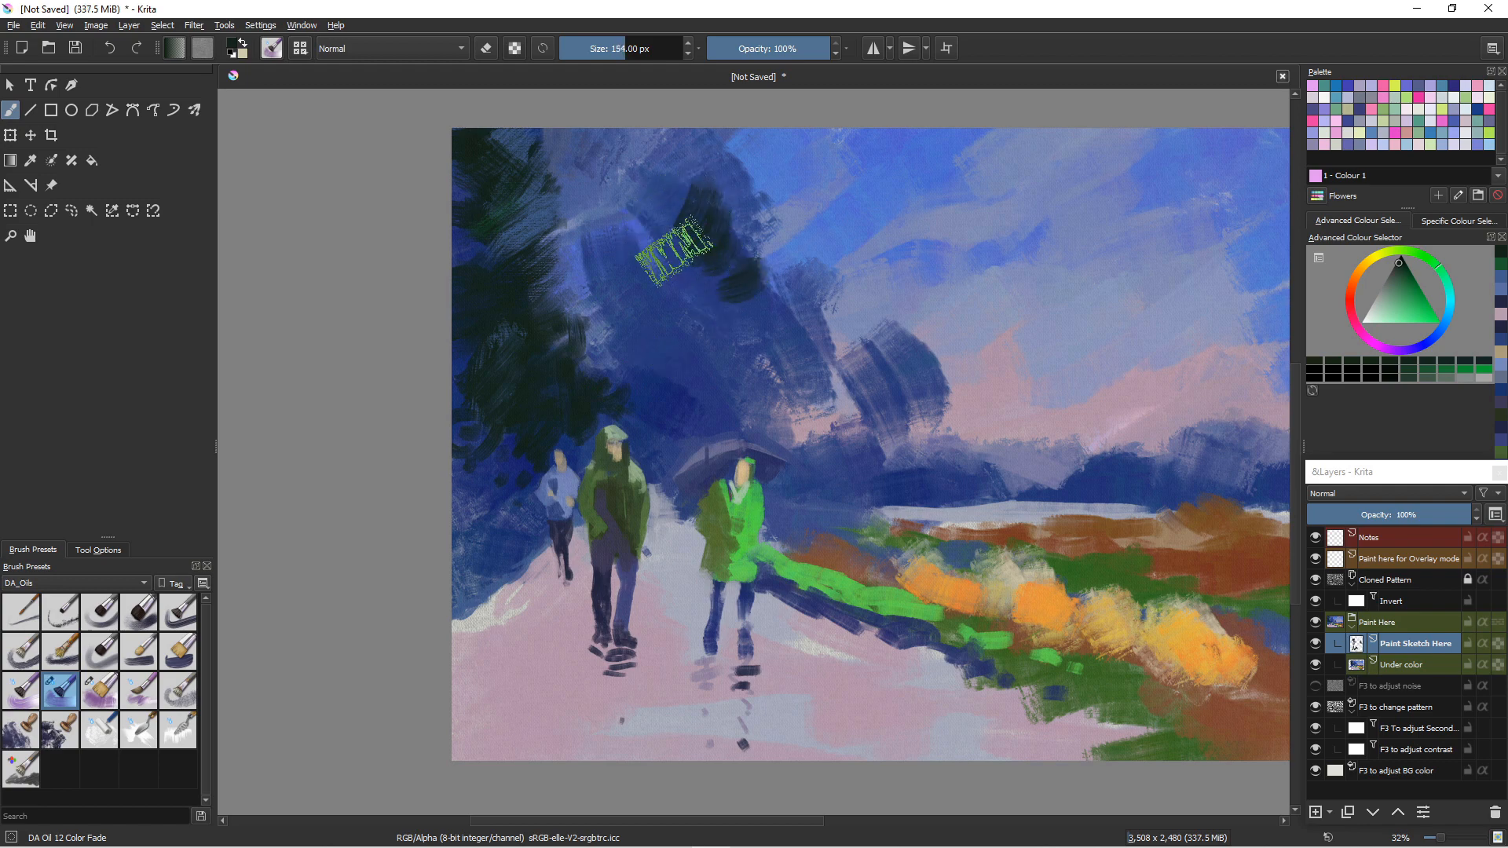
{"action": "mouse_move", "coordinate": [660, 204]}
{"action": "left_mouse_down"}
{"action": "mouse_move", "coordinate": [681, 296]}
{"action": "mouse_move", "coordinate": [702, 278]}
{"action": "mouse_move", "coordinate": [625, 225]}
{"action": "left_mouse_up"}
{"action": "mouse_move", "coordinate": [686, 283]}
{"action": "left_mouse_down"}
{"action": "mouse_move", "coordinate": [639, 286]}
{"action": "mouse_move", "coordinate": [675, 255]}
{"action": "mouse_move", "coordinate": [692, 279]}
{"action": "mouse_move", "coordinate": [611, 272]}
{"action": "left_mouse_up"}
{"action": "left_click_drag", "start_coordinate": [701, 307], "coordinate": [647, 327]}
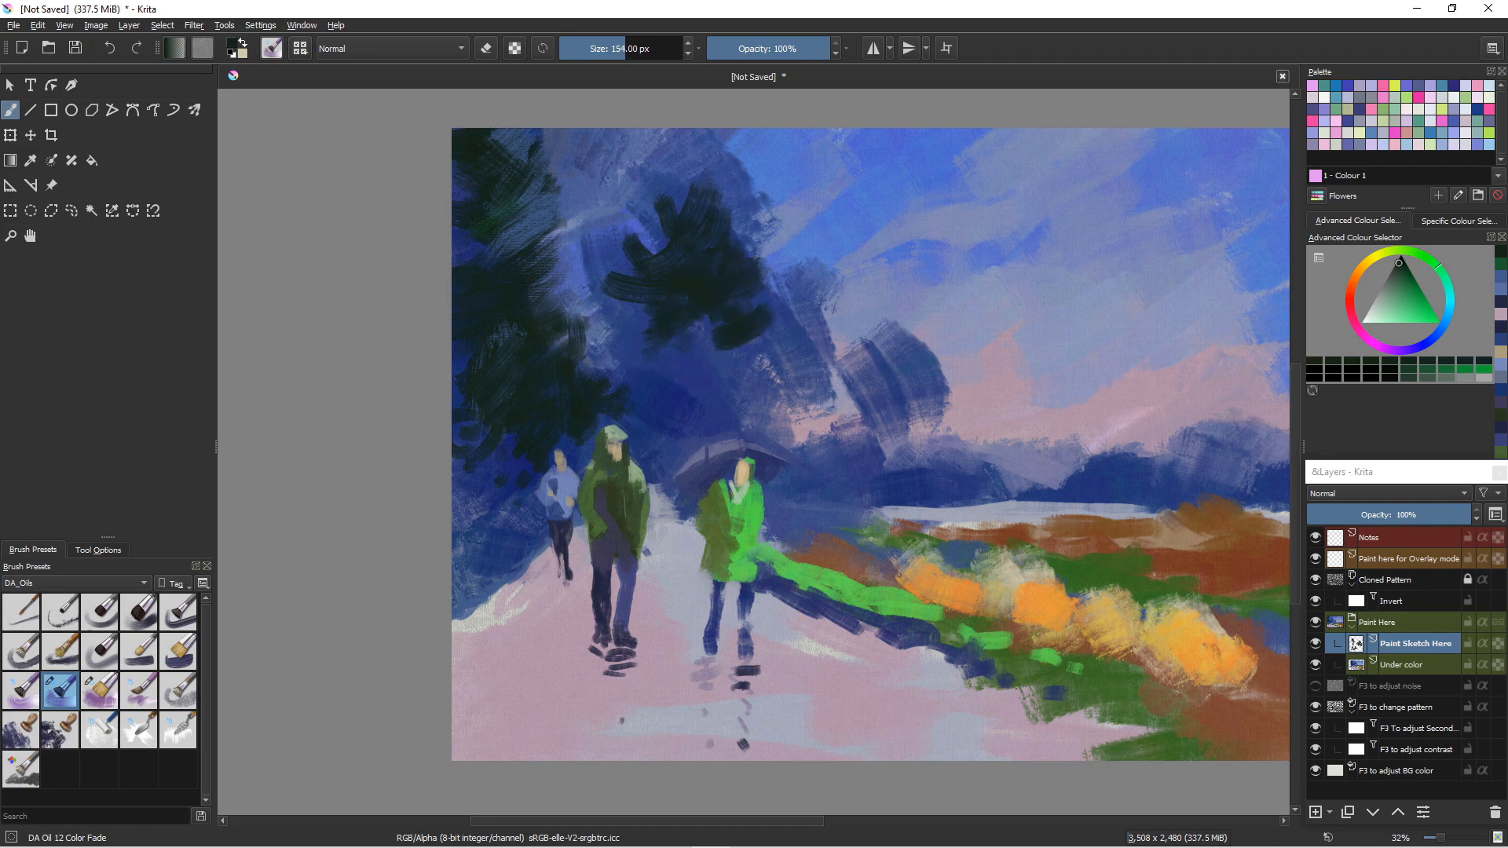
- Extend the second tree's dark green foliage down to the umbrella
{"action": "scroll", "coordinate": [688, 338], "scroll_direction": "up", "scroll_amount": 5}
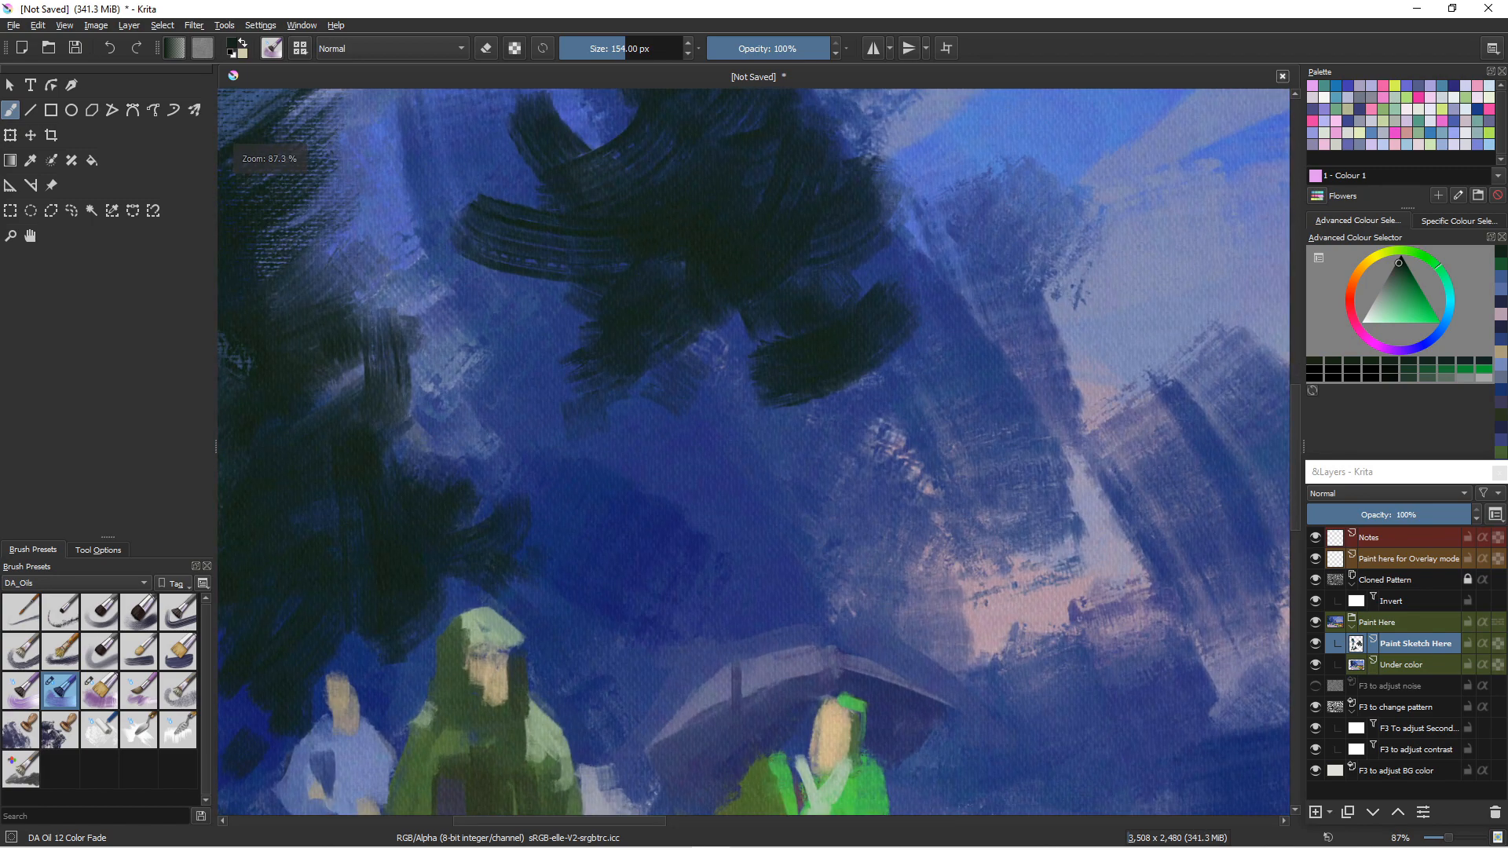
{"action": "scroll", "coordinate": [726, 346], "scroll_direction": "down", "scroll_amount": 5}
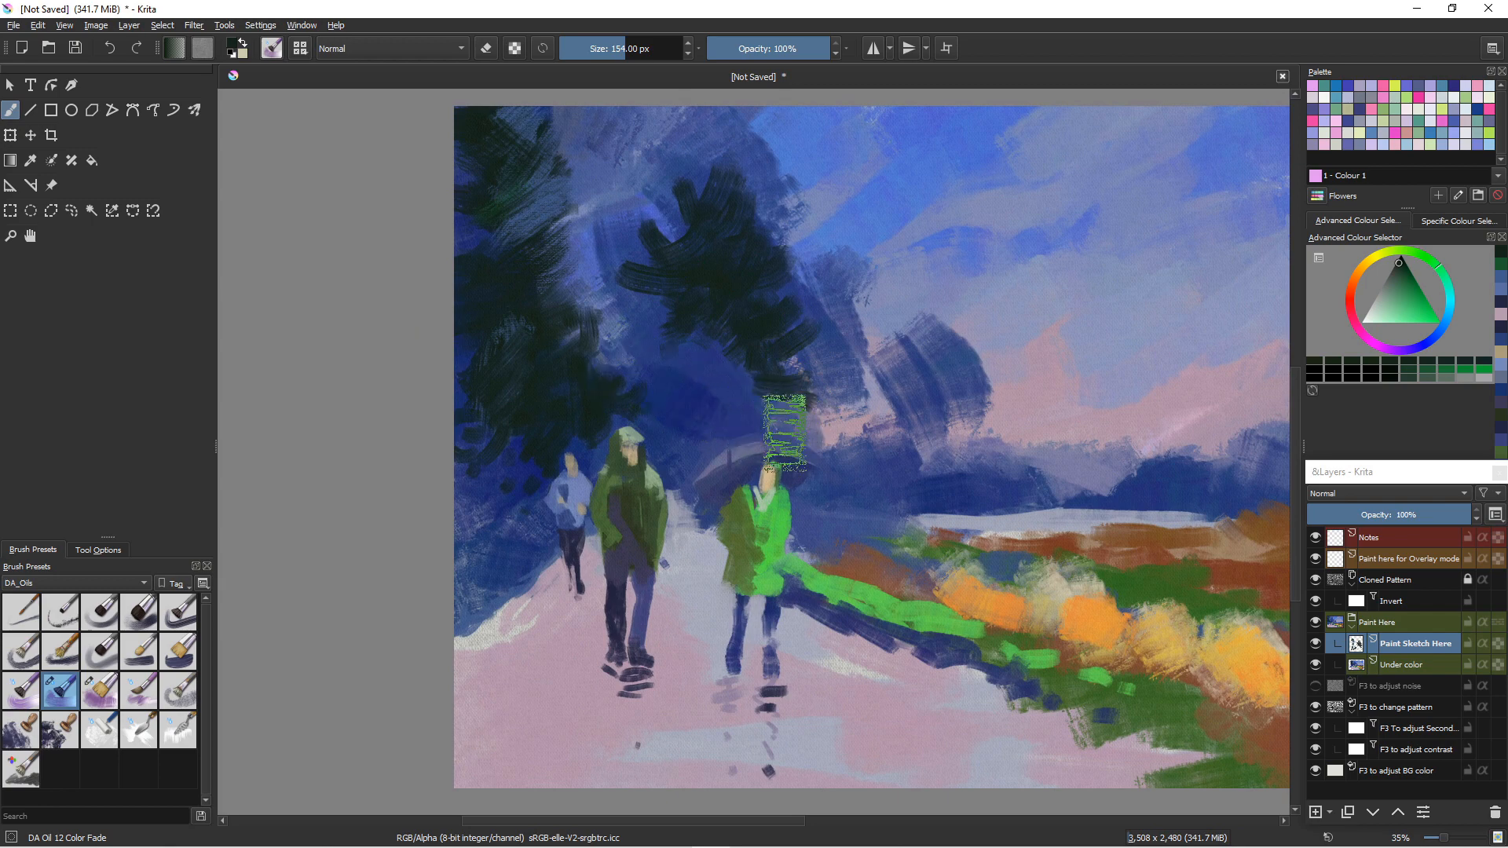
{"action": "mouse_move", "coordinate": [754, 412]}
{"action": "left_mouse_down"}
{"action": "mouse_move", "coordinate": [715, 409]}
{"action": "mouse_move", "coordinate": [747, 426]}
{"action": "left_mouse_up"}
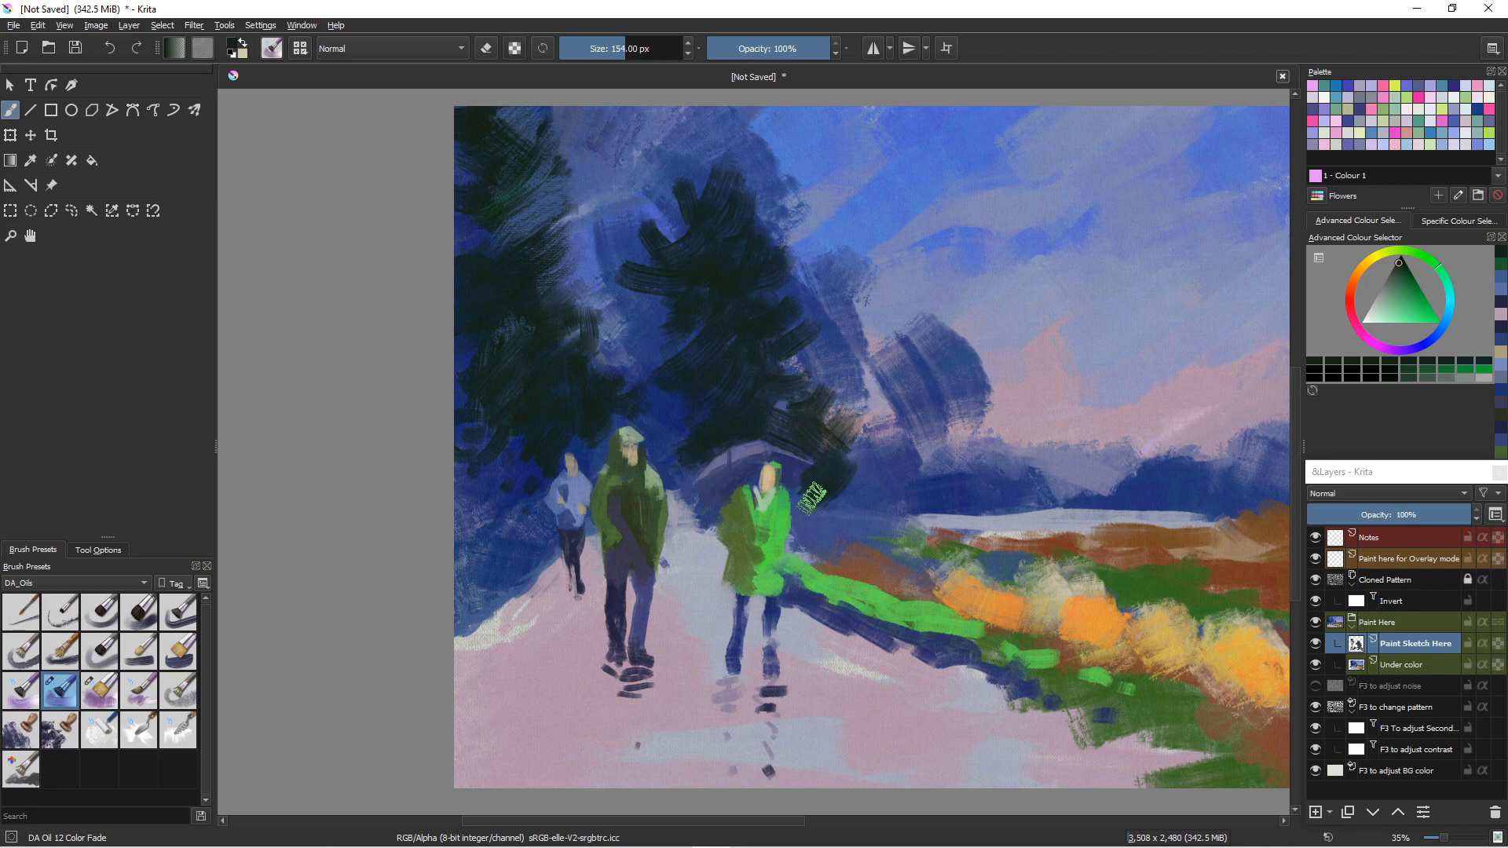
- Paint the distant tree line in dark green and continue it to the canvas edge in dark blue from the palette
{"action": "mouse_move", "coordinate": [786, 488]}
{"action": "left_mouse_down"}
{"action": "mouse_move", "coordinate": [868, 503]}
{"action": "mouse_move", "coordinate": [915, 487]}
{"action": "mouse_move", "coordinate": [1019, 488]}
{"action": "mouse_move", "coordinate": [857, 499]}
{"action": "mouse_move", "coordinate": [1099, 489]}
{"action": "left_mouse_up"}
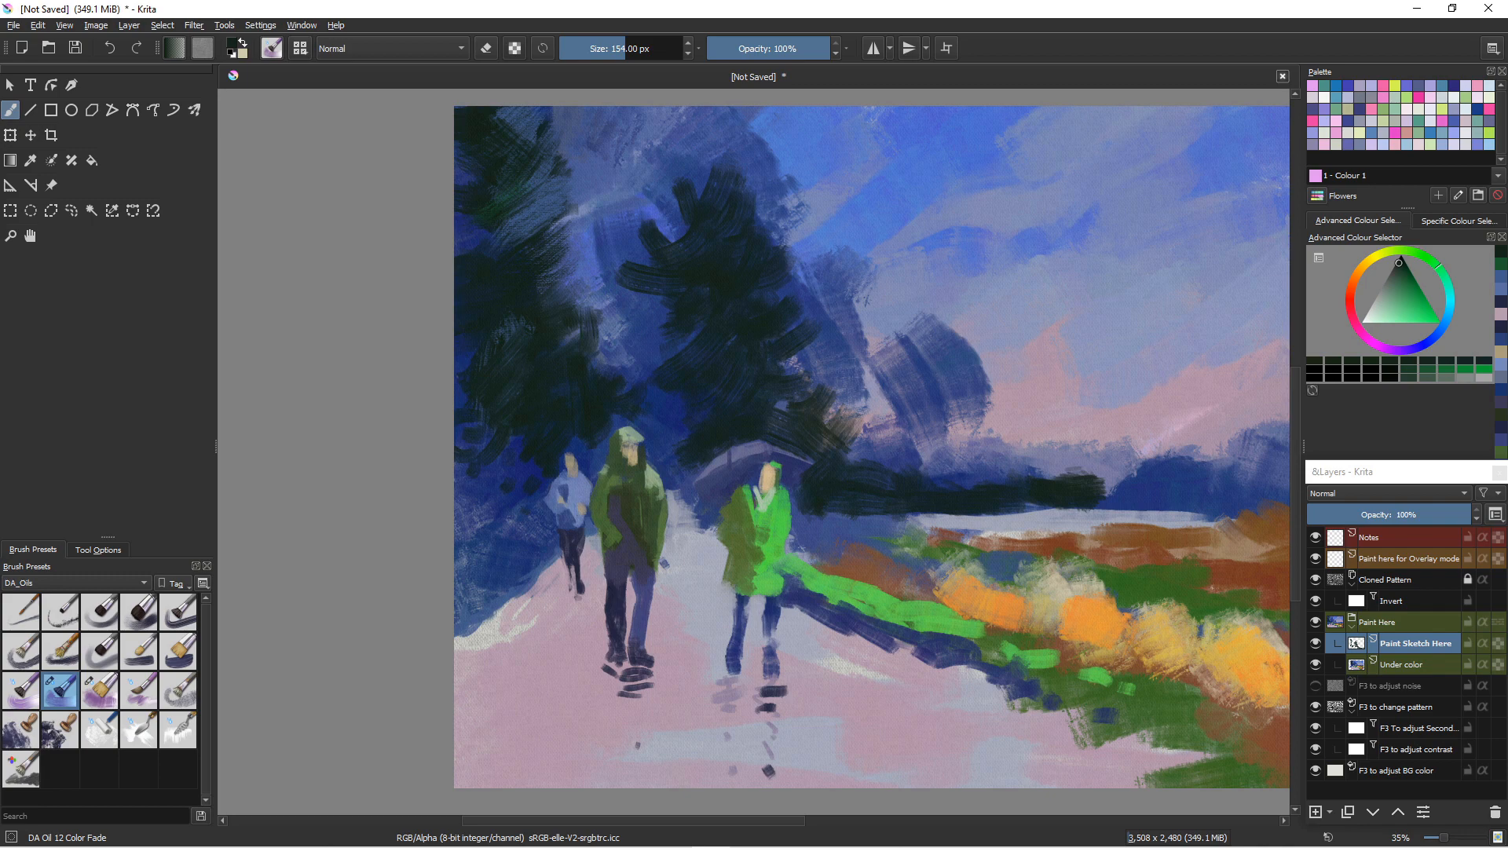
{"action": "left_click", "coordinate": [1359, 109]}
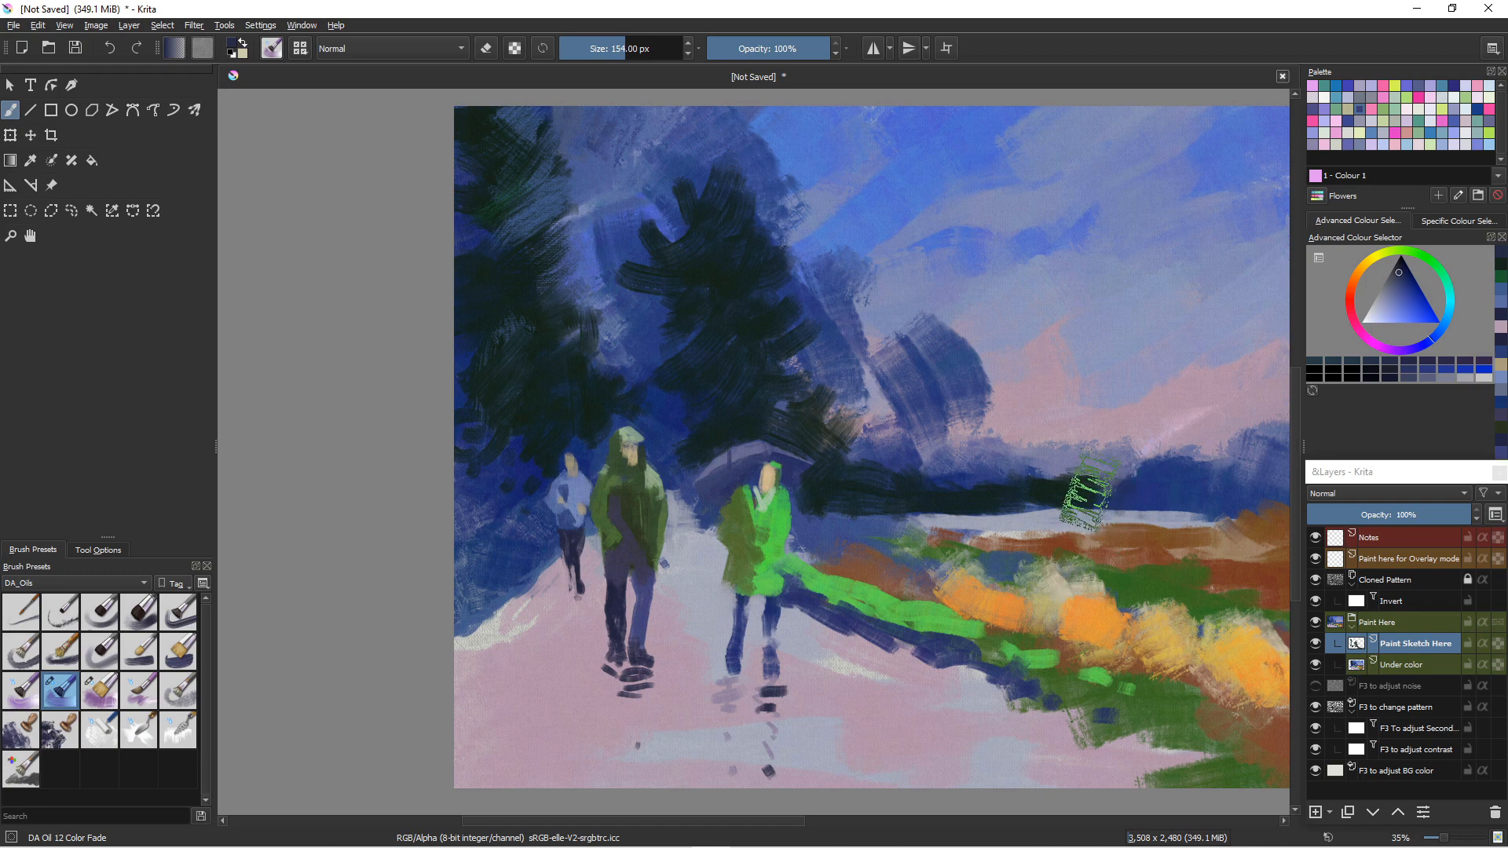
{"action": "left_click_drag", "start_coordinate": [1137, 485], "coordinate": [1288, 486]}
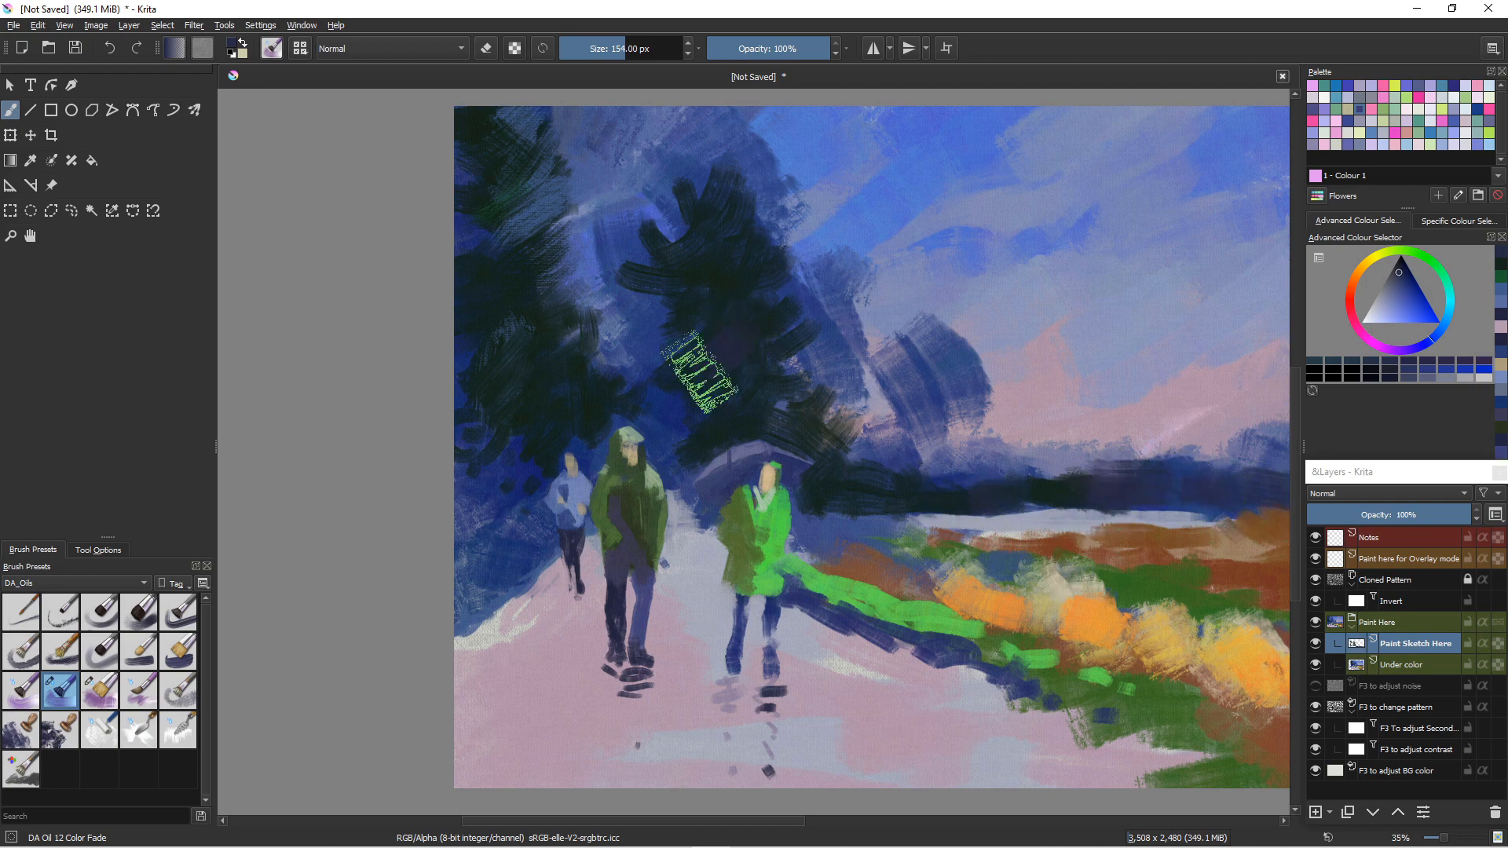
- Layer dark blue strokes over the second tree and fill the gap between it and the left trees
{"action": "mouse_move", "coordinate": [697, 362]}
{"action": "left_mouse_down"}
{"action": "mouse_move", "coordinate": [791, 400]}
{"action": "mouse_move", "coordinate": [818, 426]}
{"action": "left_mouse_up"}
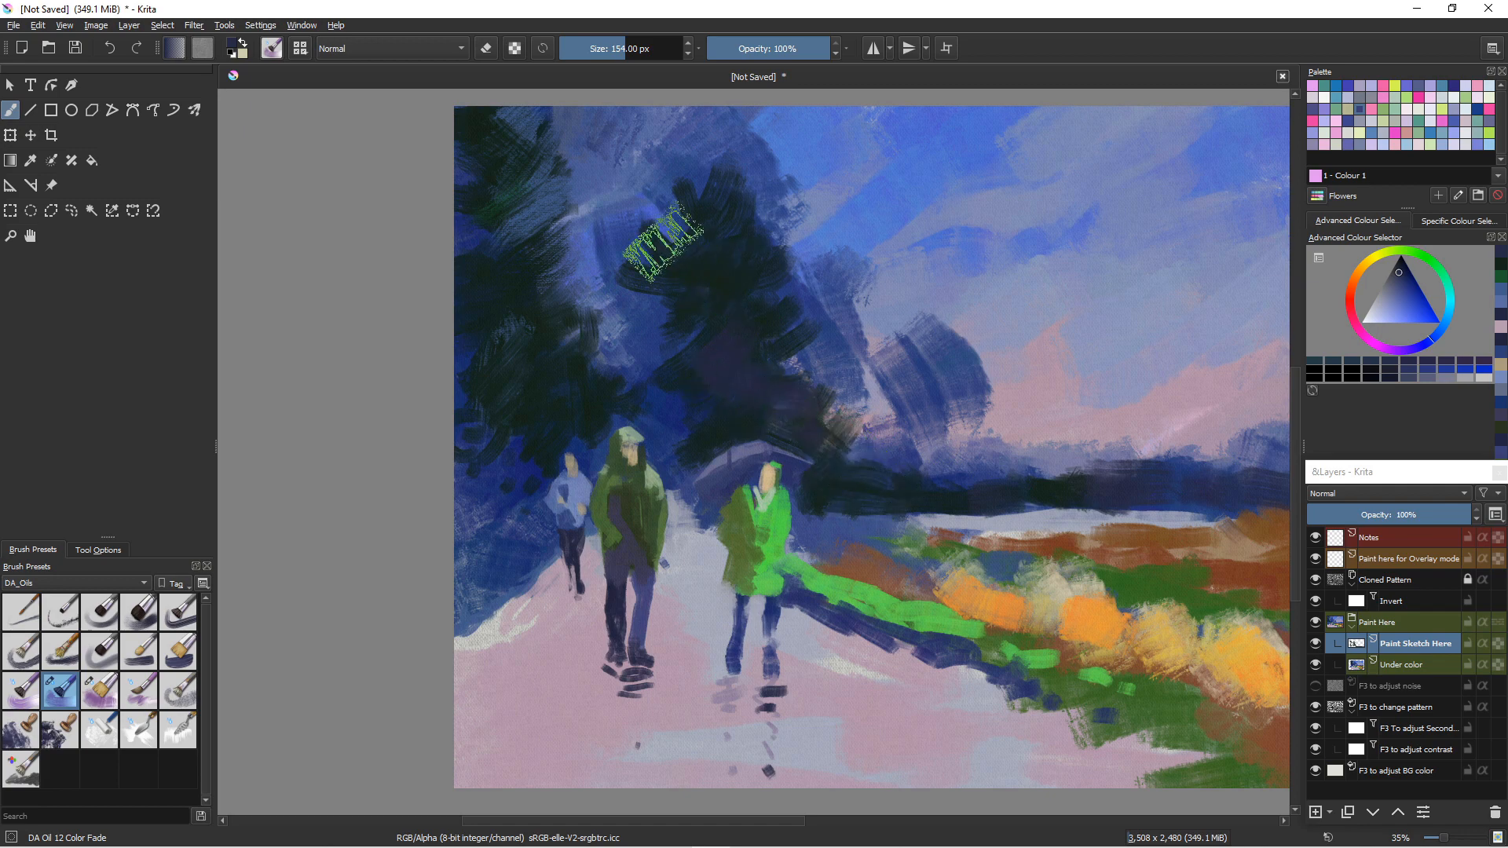
{"action": "mouse_move", "coordinate": [689, 264]}
{"action": "left_mouse_down"}
{"action": "mouse_move", "coordinate": [737, 213]}
{"action": "mouse_move", "coordinate": [750, 256]}
{"action": "mouse_move", "coordinate": [808, 269]}
{"action": "mouse_move", "coordinate": [774, 309]}
{"action": "mouse_move", "coordinate": [786, 333]}
{"action": "mouse_move", "coordinate": [770, 349]}
{"action": "mouse_move", "coordinate": [806, 357]}
{"action": "left_mouse_up"}
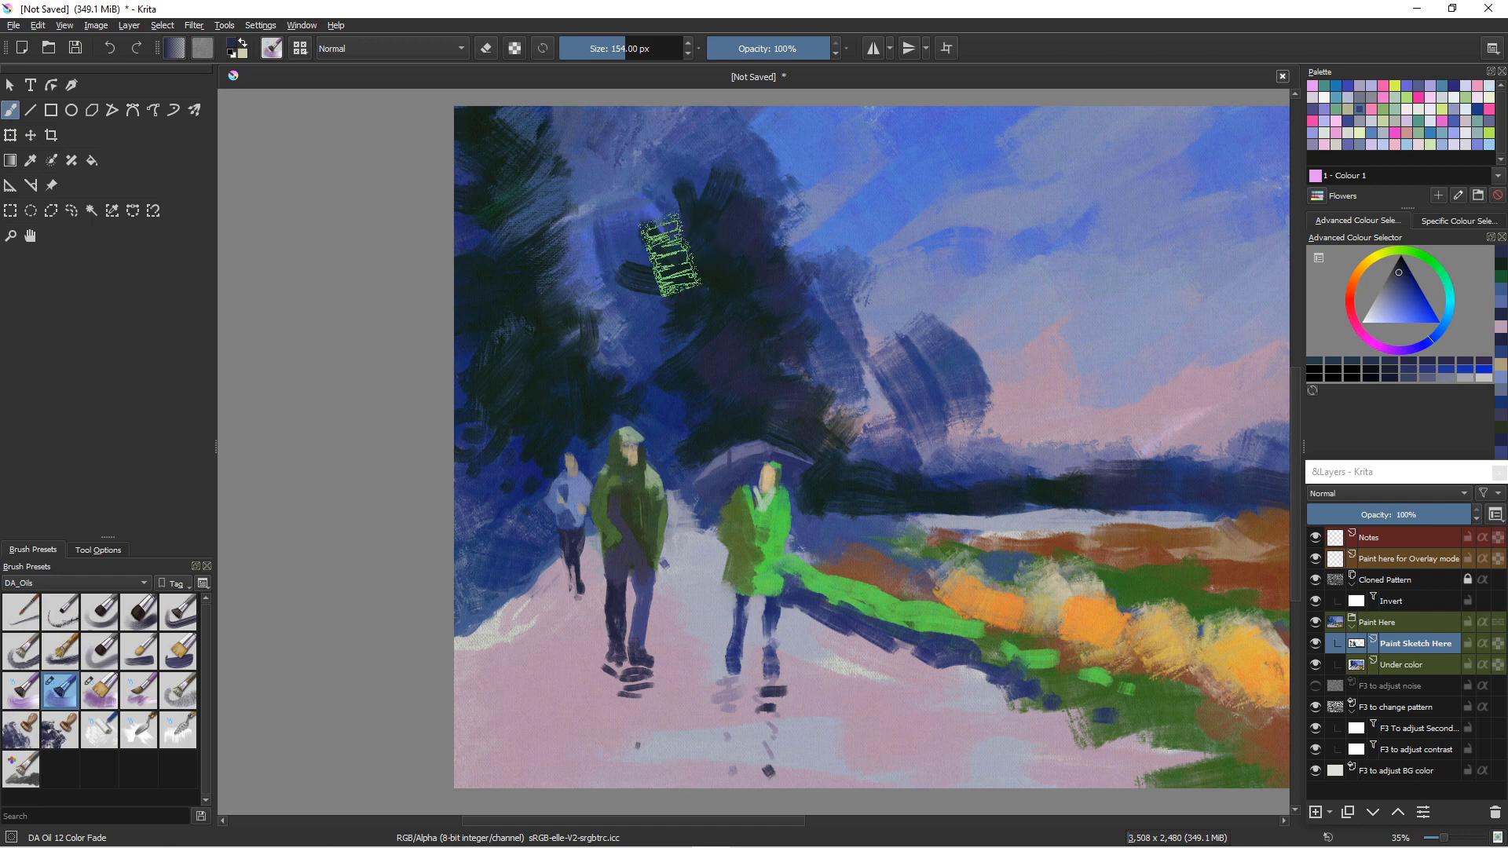
{"action": "left_click_drag", "start_coordinate": [559, 347], "coordinate": [655, 311]}
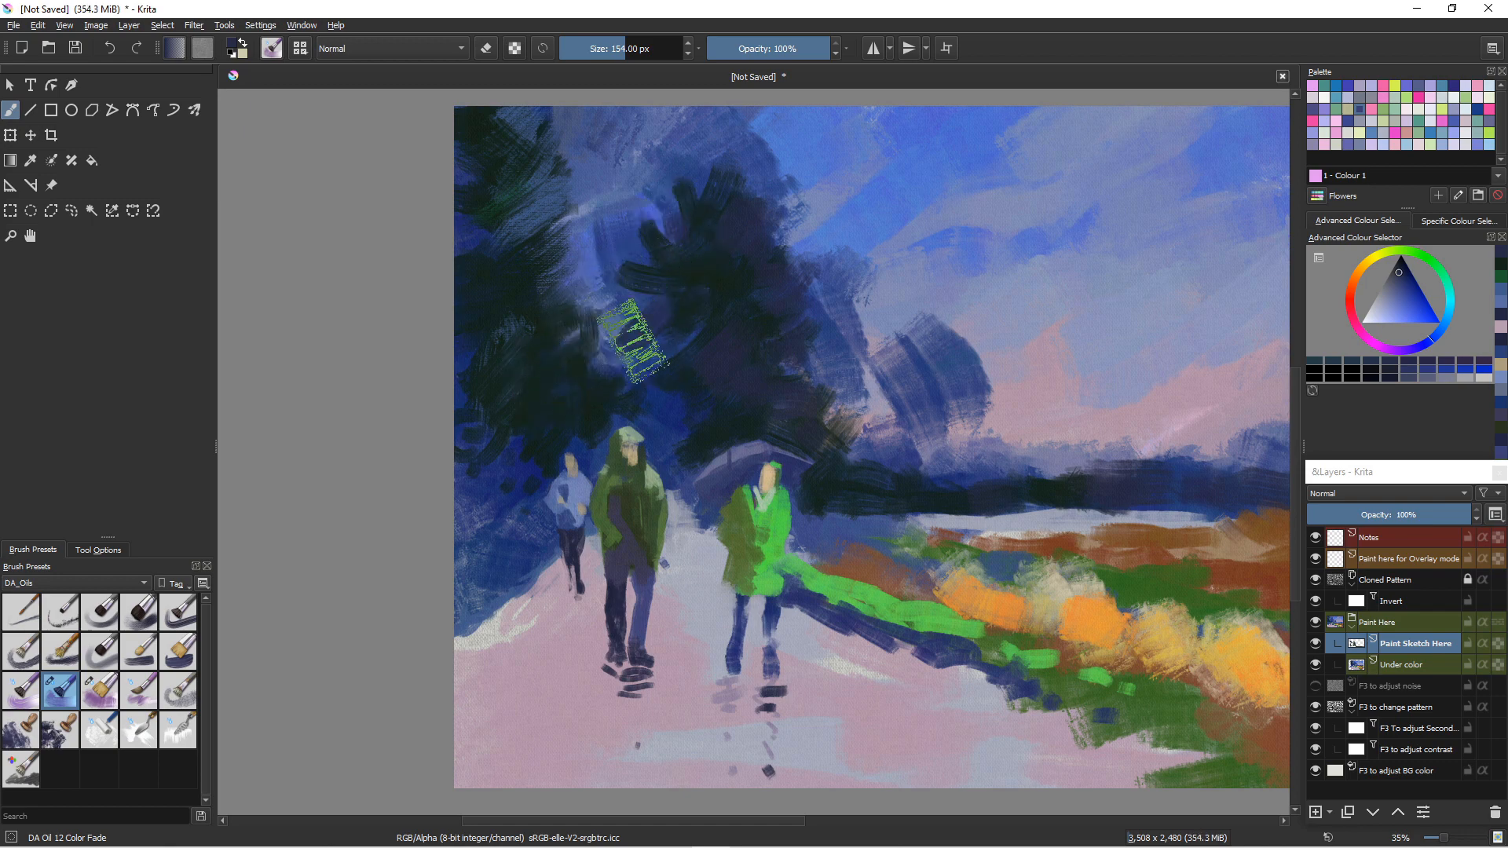
{"action": "left_click_drag", "start_coordinate": [668, 417], "coordinate": [670, 440]}
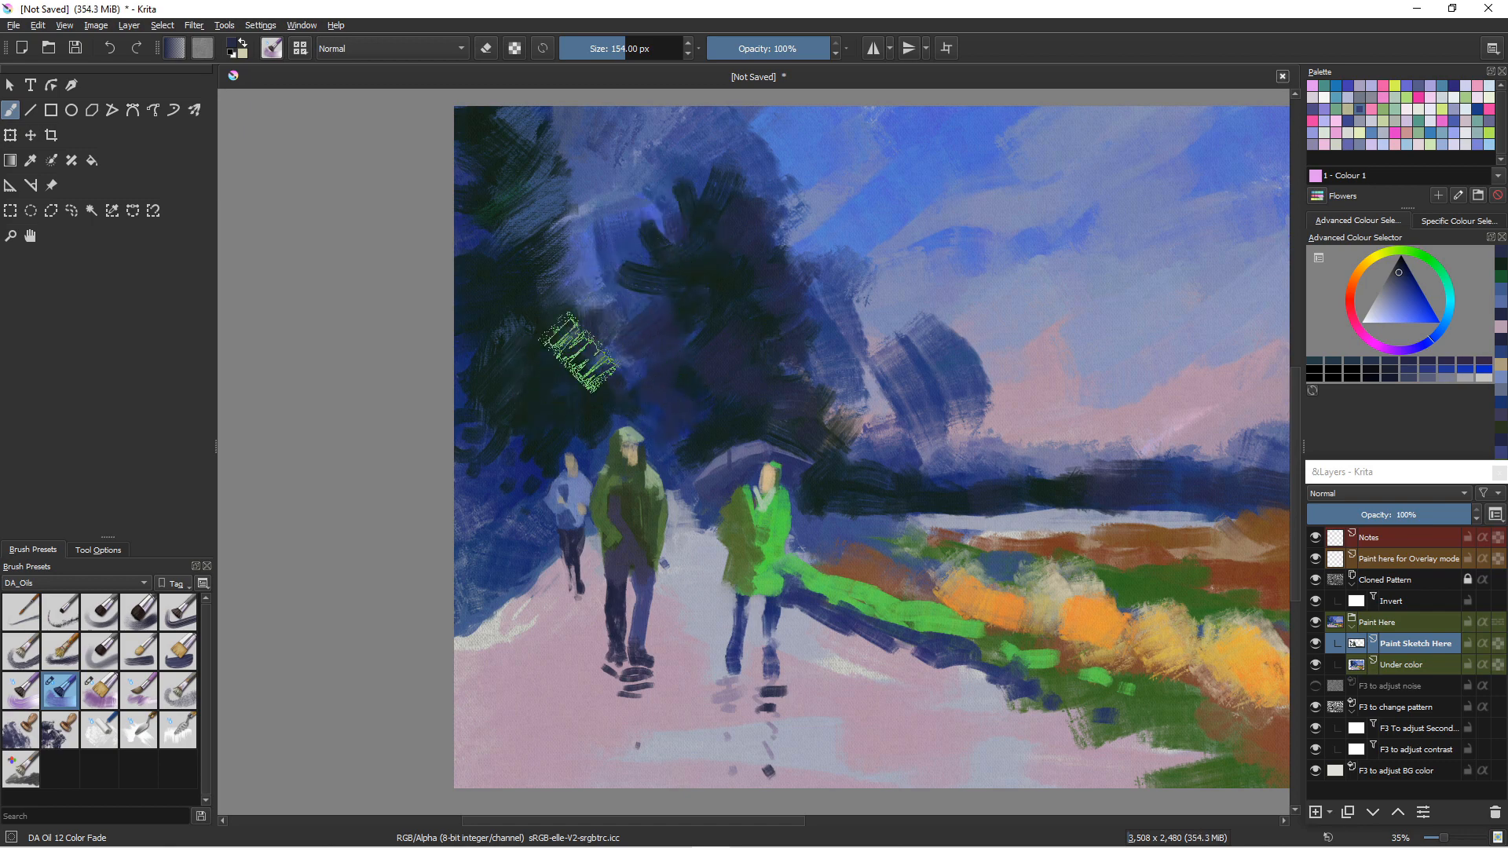
{"action": "left_click_drag", "start_coordinate": [572, 335], "coordinate": [595, 294]}
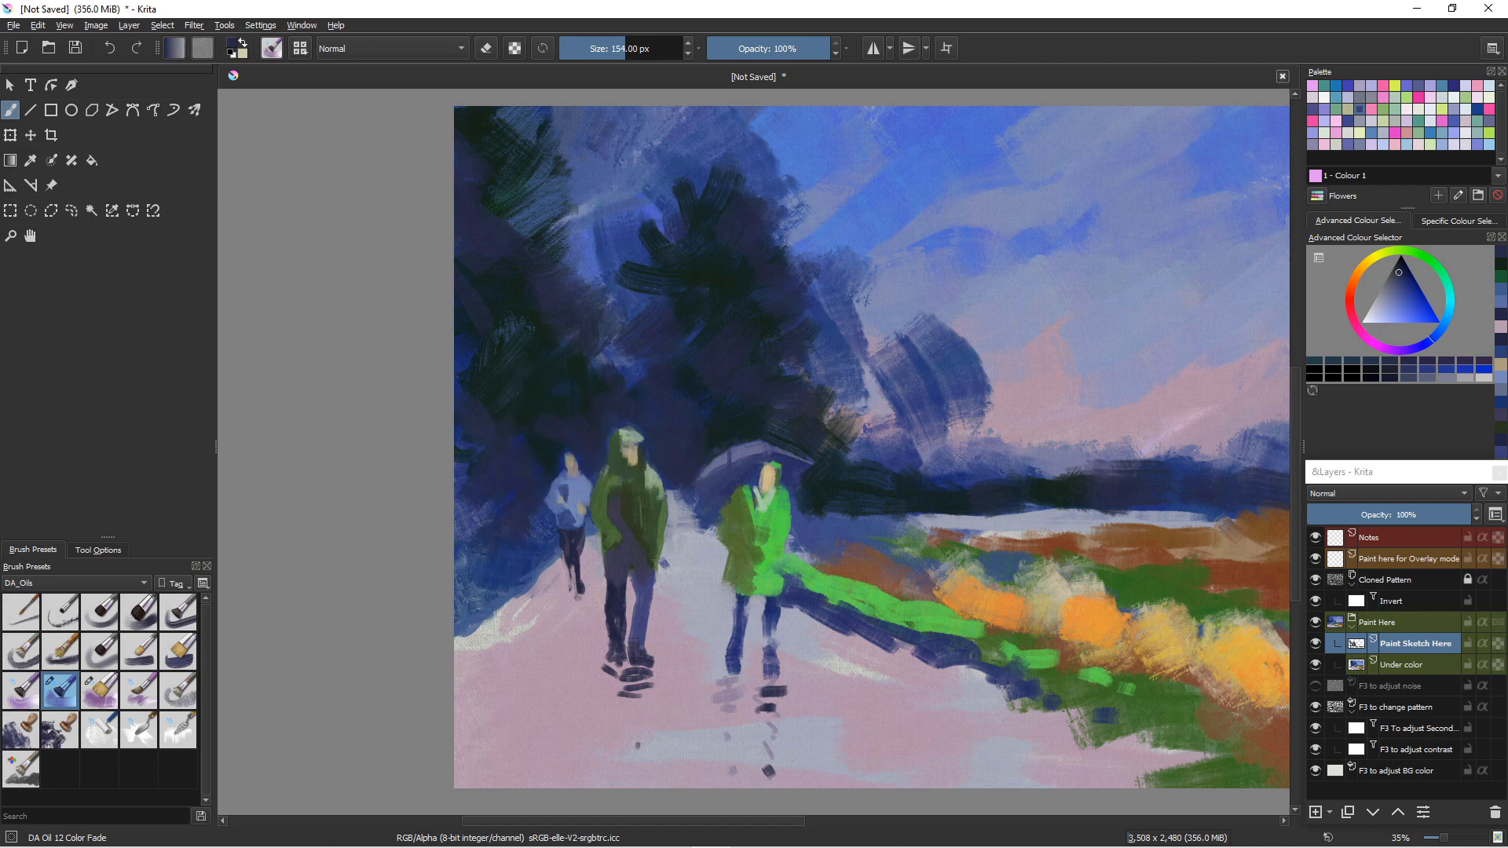
- Darken both edges of the path in dark blue, using a 96 px brush for the grass side and 78 px for its lower end
{"action": "left_click_drag", "start_coordinate": [549, 578], "coordinate": [443, 683]}
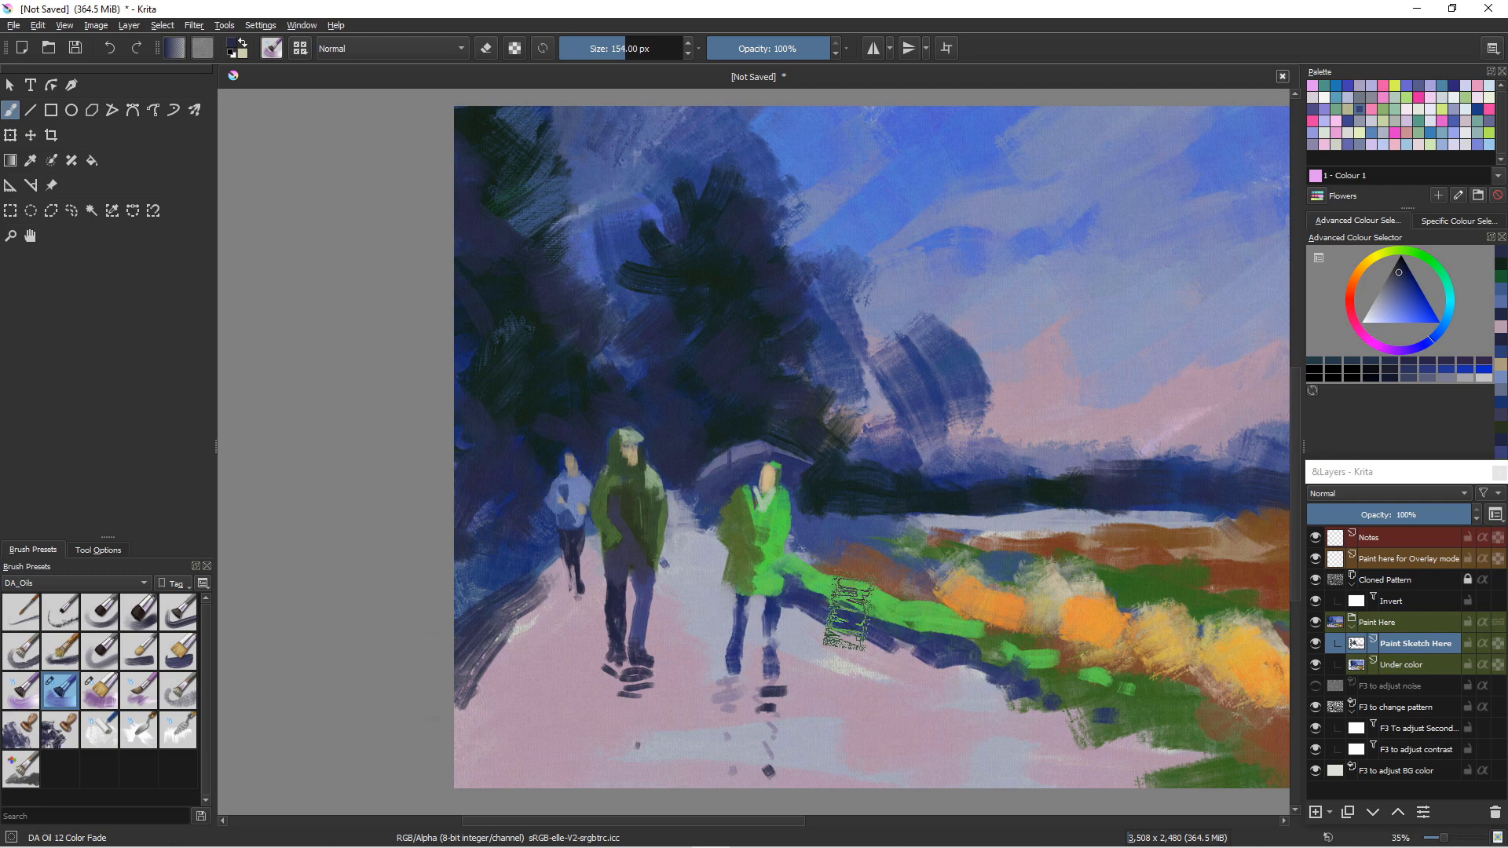
{"action": "key", "text": "bracketleft"}
{"action": "key", "text": "bracketleft"}
{"action": "key", "text": "bracketleft"}
{"action": "key", "text": "bracketleft"}
{"action": "key", "text": "bracketleft"}
{"action": "key", "text": "bracketleft"}
{"action": "key", "text": "bracketleft"}
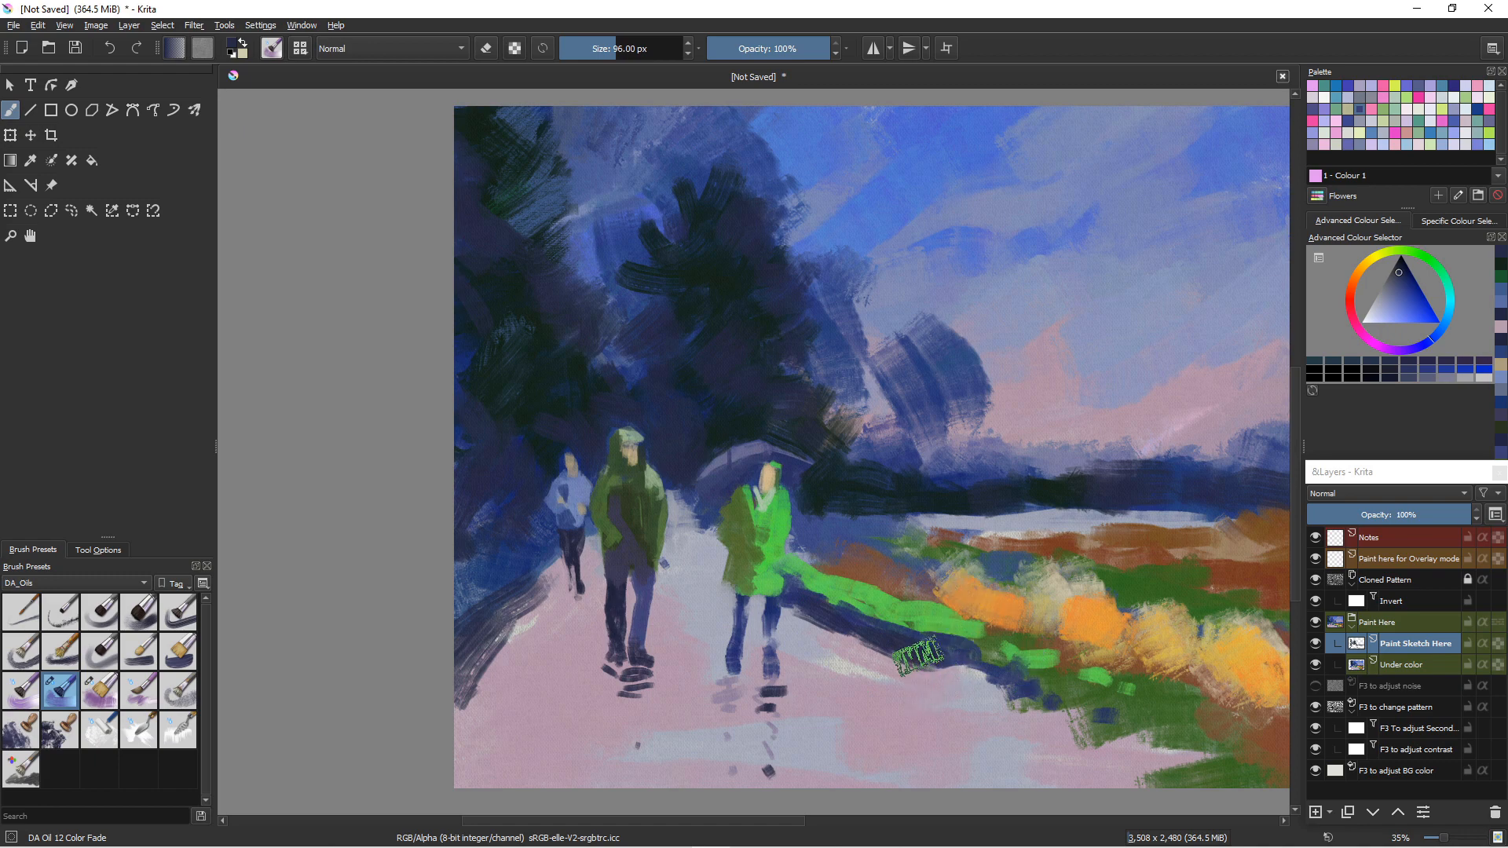
{"action": "mouse_move", "coordinate": [919, 651]}
{"action": "left_mouse_down"}
{"action": "mouse_move", "coordinate": [955, 688]}
{"action": "mouse_move", "coordinate": [1007, 681]}
{"action": "mouse_move", "coordinate": [962, 683]}
{"action": "mouse_move", "coordinate": [1022, 705]}
{"action": "mouse_move", "coordinate": [1007, 709]}
{"action": "mouse_move", "coordinate": [1037, 734]}
{"action": "mouse_move", "coordinate": [1011, 714]}
{"action": "mouse_move", "coordinate": [1067, 738]}
{"action": "mouse_move", "coordinate": [1104, 724]}
{"action": "mouse_move", "coordinate": [1093, 740]}
{"action": "mouse_move", "coordinate": [1134, 747]}
{"action": "left_mouse_up"}
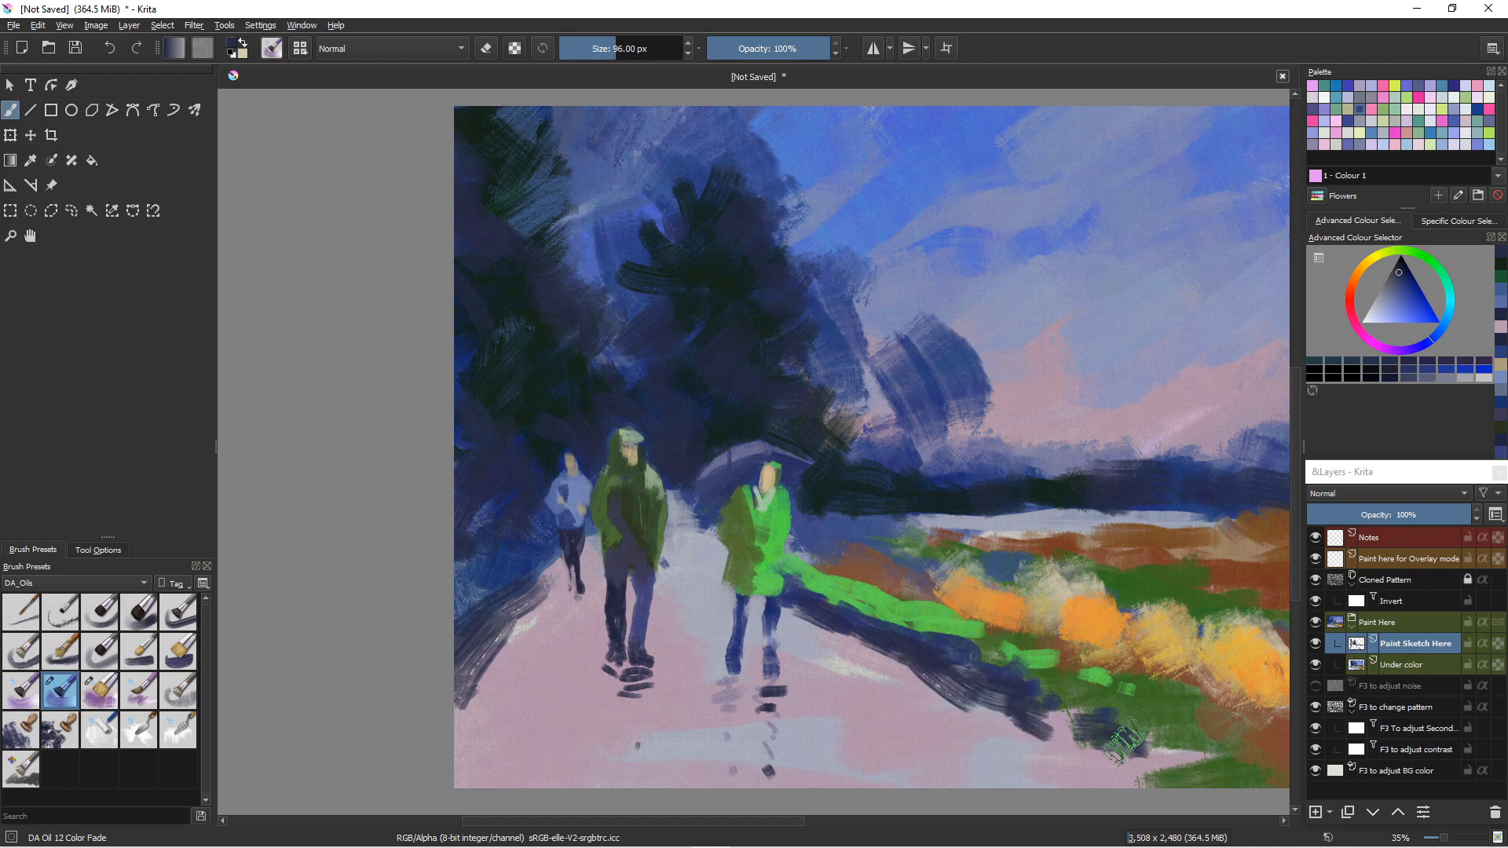
{"action": "key", "text": "bracketleft"}
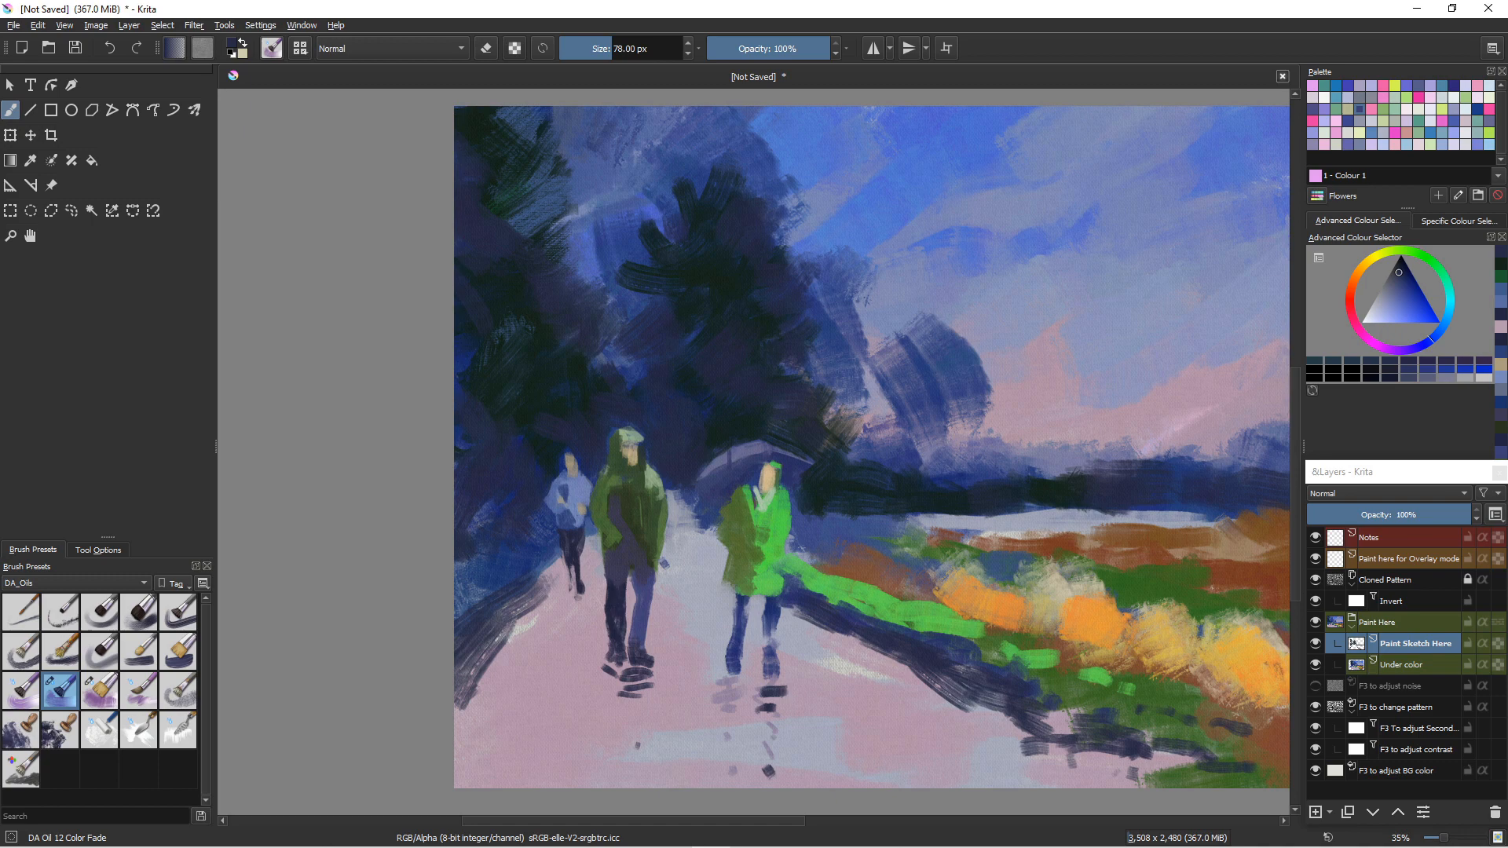
- Paint a dark blue vertical fence post among the orange bushes with a 63 px brush
{"action": "key", "text": "bracketleft"}
{"action": "key", "text": "bracketleft"}
{"action": "key", "text": "bracketleft"}
{"action": "left_click_drag", "start_coordinate": [1153, 648], "coordinate": [1149, 735]}
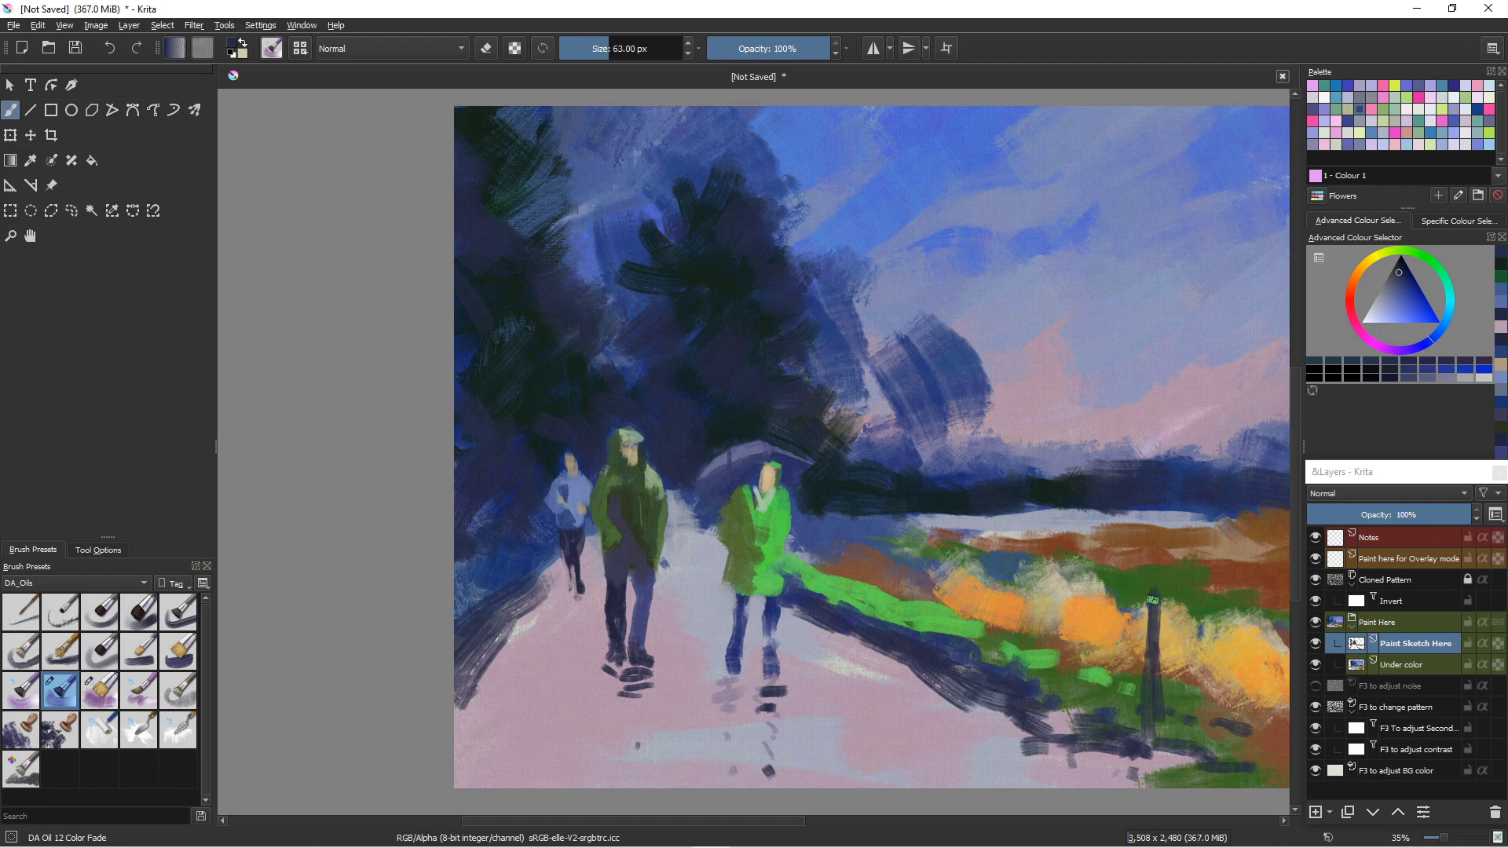
{"action": "left_click_drag", "start_coordinate": [1152, 600], "coordinate": [1147, 734]}
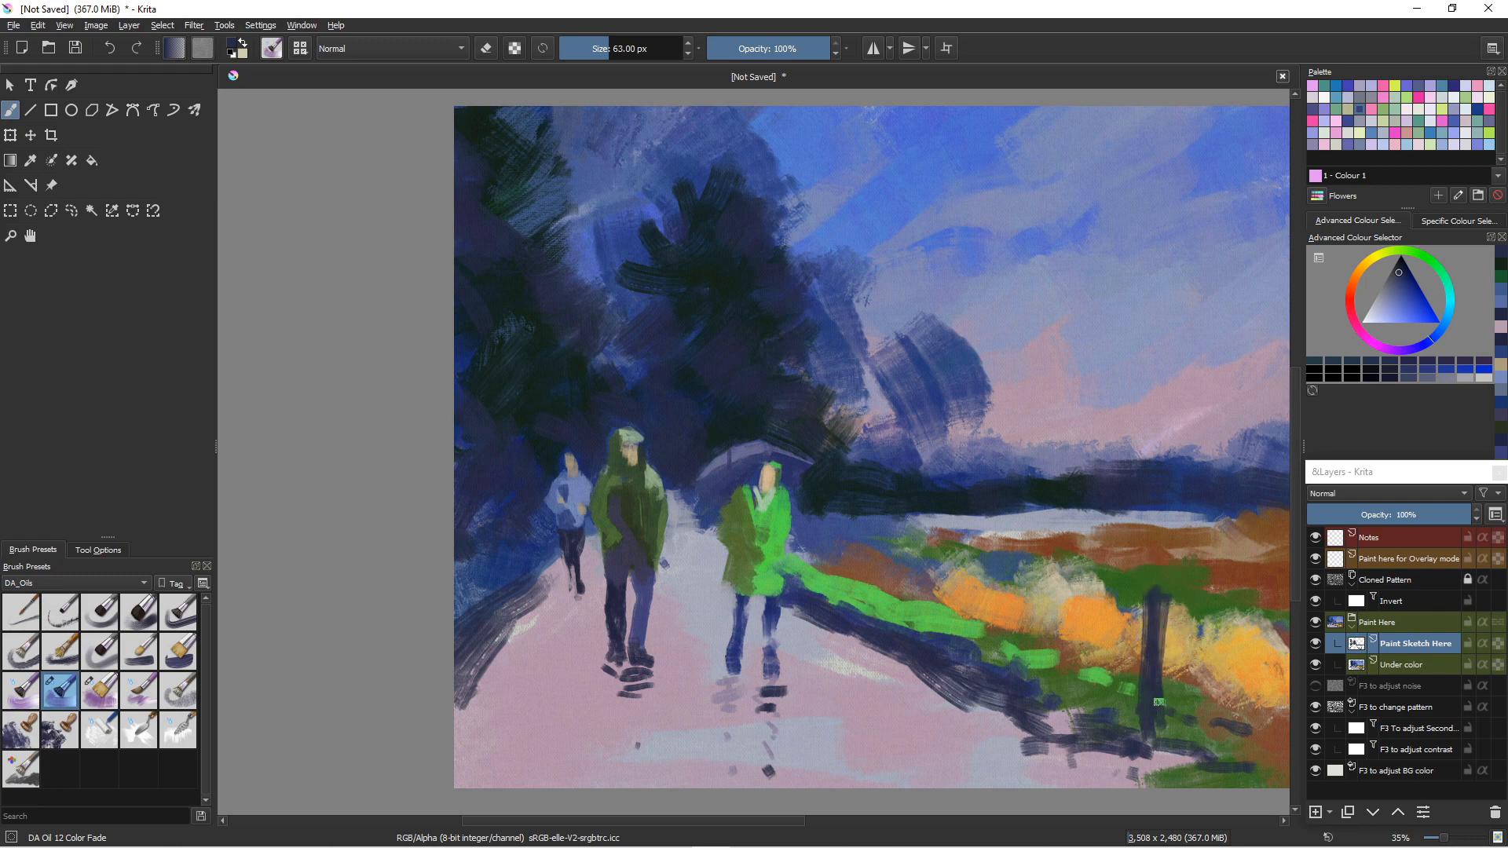
{"action": "left_click_drag", "start_coordinate": [1177, 597], "coordinate": [1167, 612]}
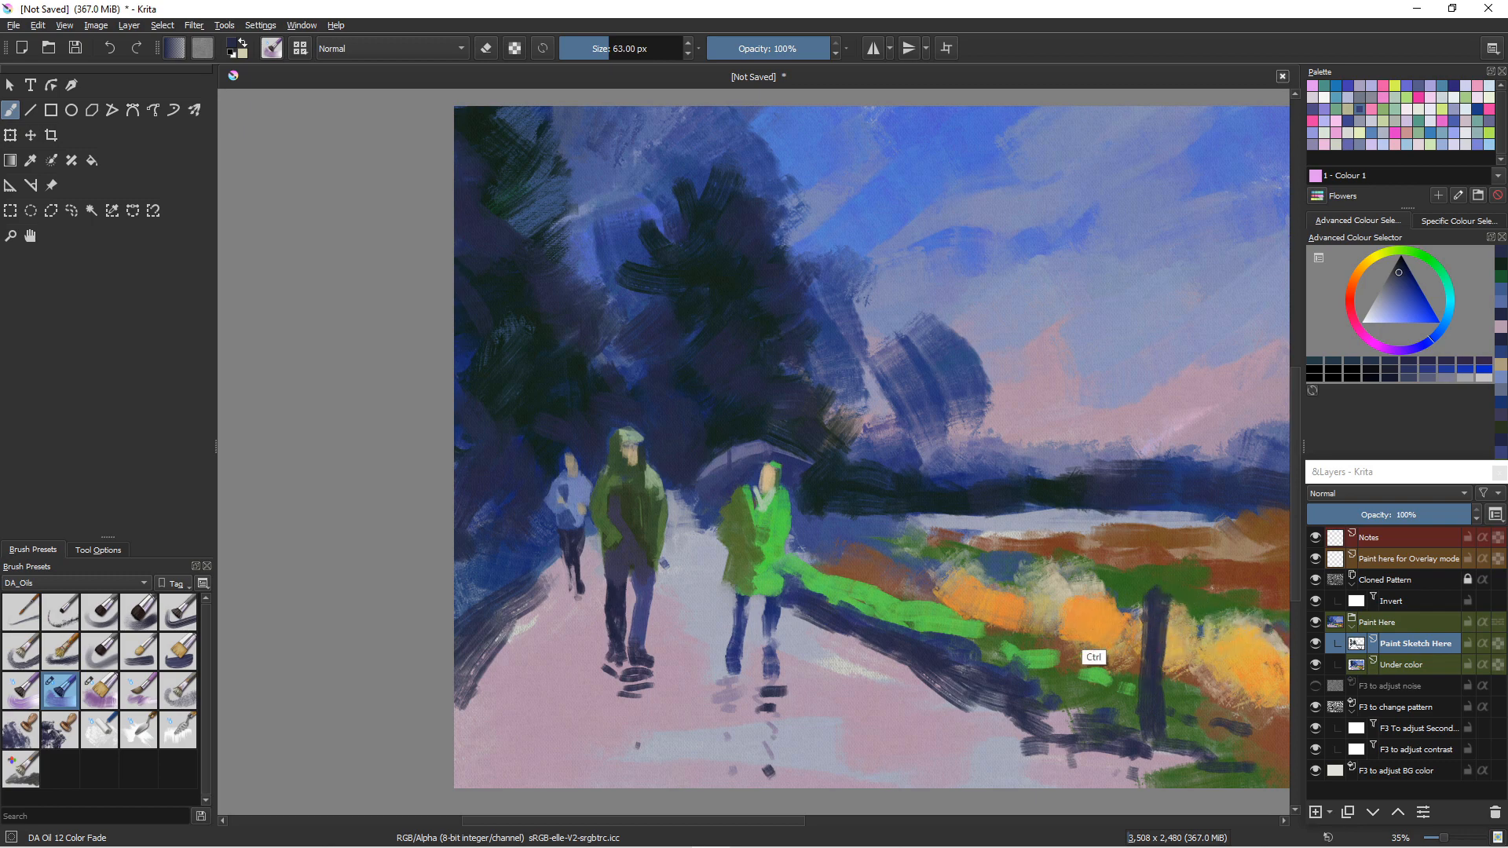
{"action": "mouse_move", "coordinate": [1040, 642]}
{"action": "left_mouse_down"}
{"action": "mouse_move", "coordinate": [811, 617]}
{"action": "mouse_move", "coordinate": [831, 615]}
{"action": "left_mouse_up"}
{"action": "left_click_drag", "start_coordinate": [1053, 607], "coordinate": [1056, 610]}
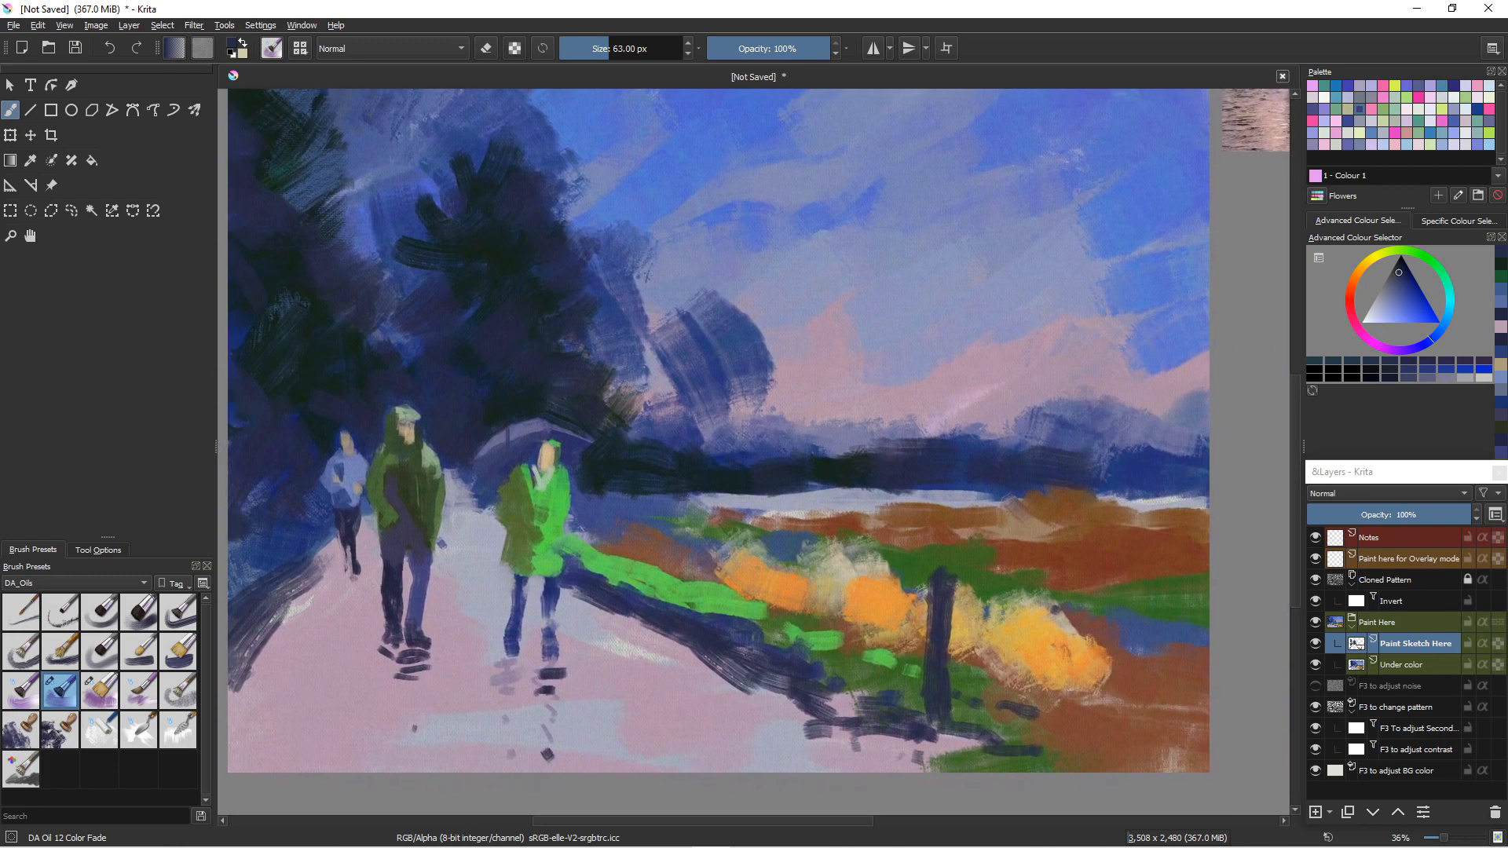
{"action": "left_click_drag", "start_coordinate": [710, 601], "coordinate": [756, 630]}
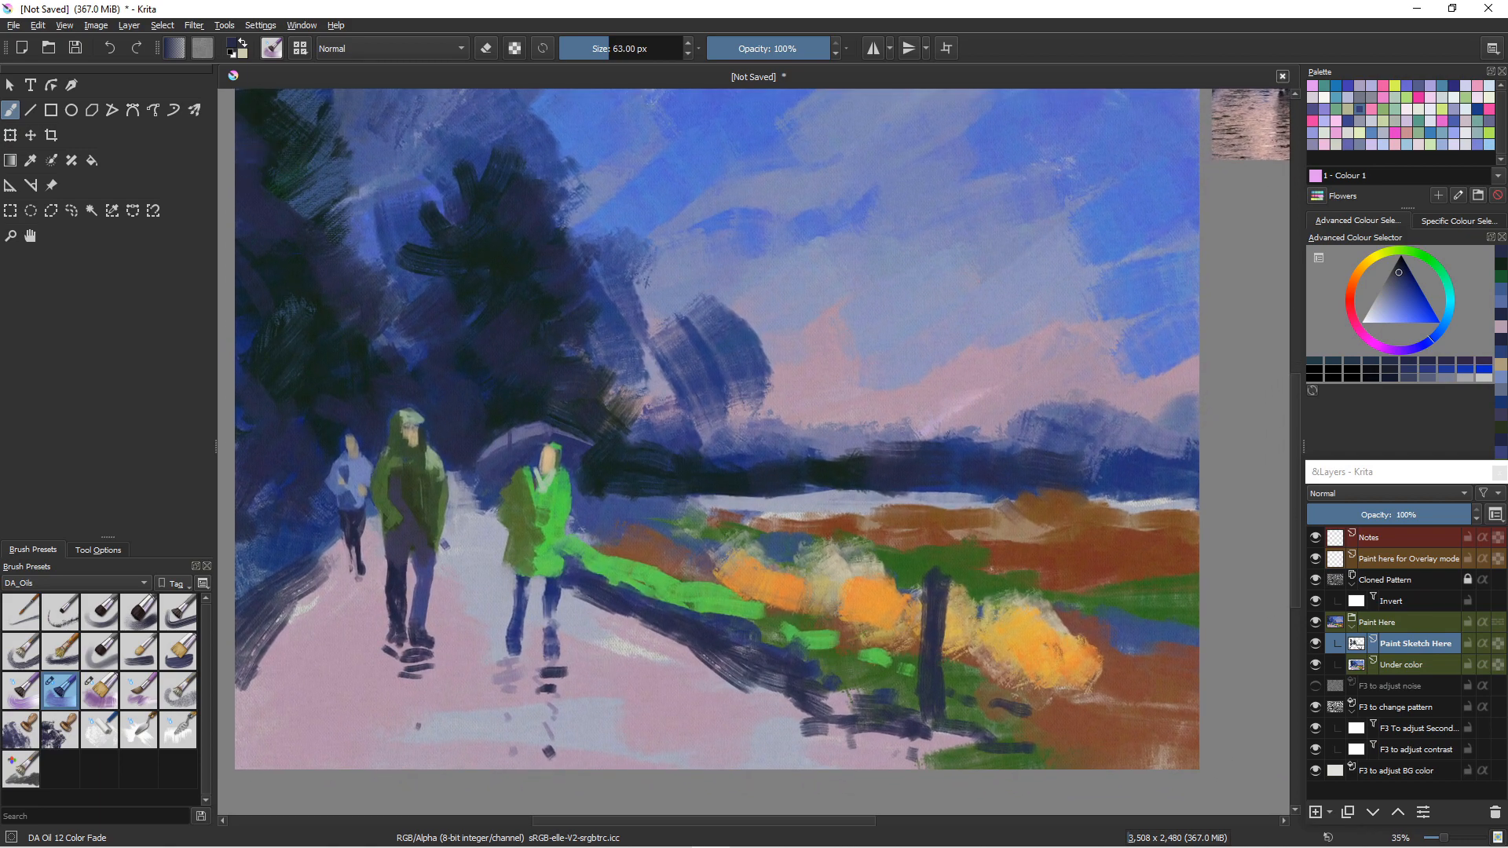
- Undo the dark blue fence post strokes among the orange bushes
{"action": "key", "text": "ctrl+z"}
{"action": "key", "text": "ctrl+z"}
{"action": "key", "text": "ctrl+z"}
{"action": "key", "text": "ctrl+z"}
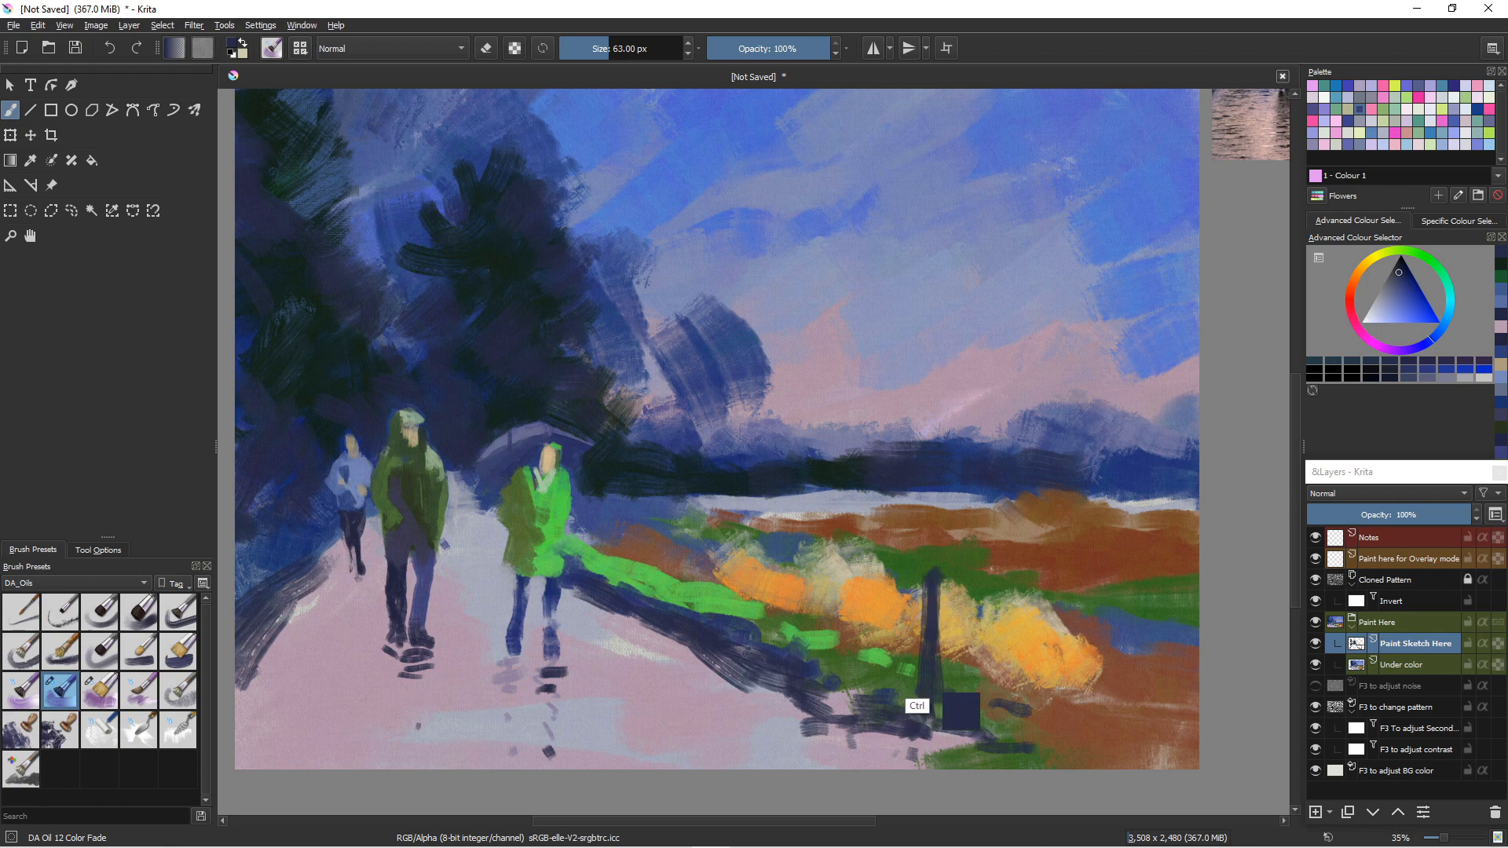
{"action": "key", "text": "ctrl+z"}
{"action": "key", "text": "ctrl+z"}
{"action": "key", "text": "ctrl+z"}
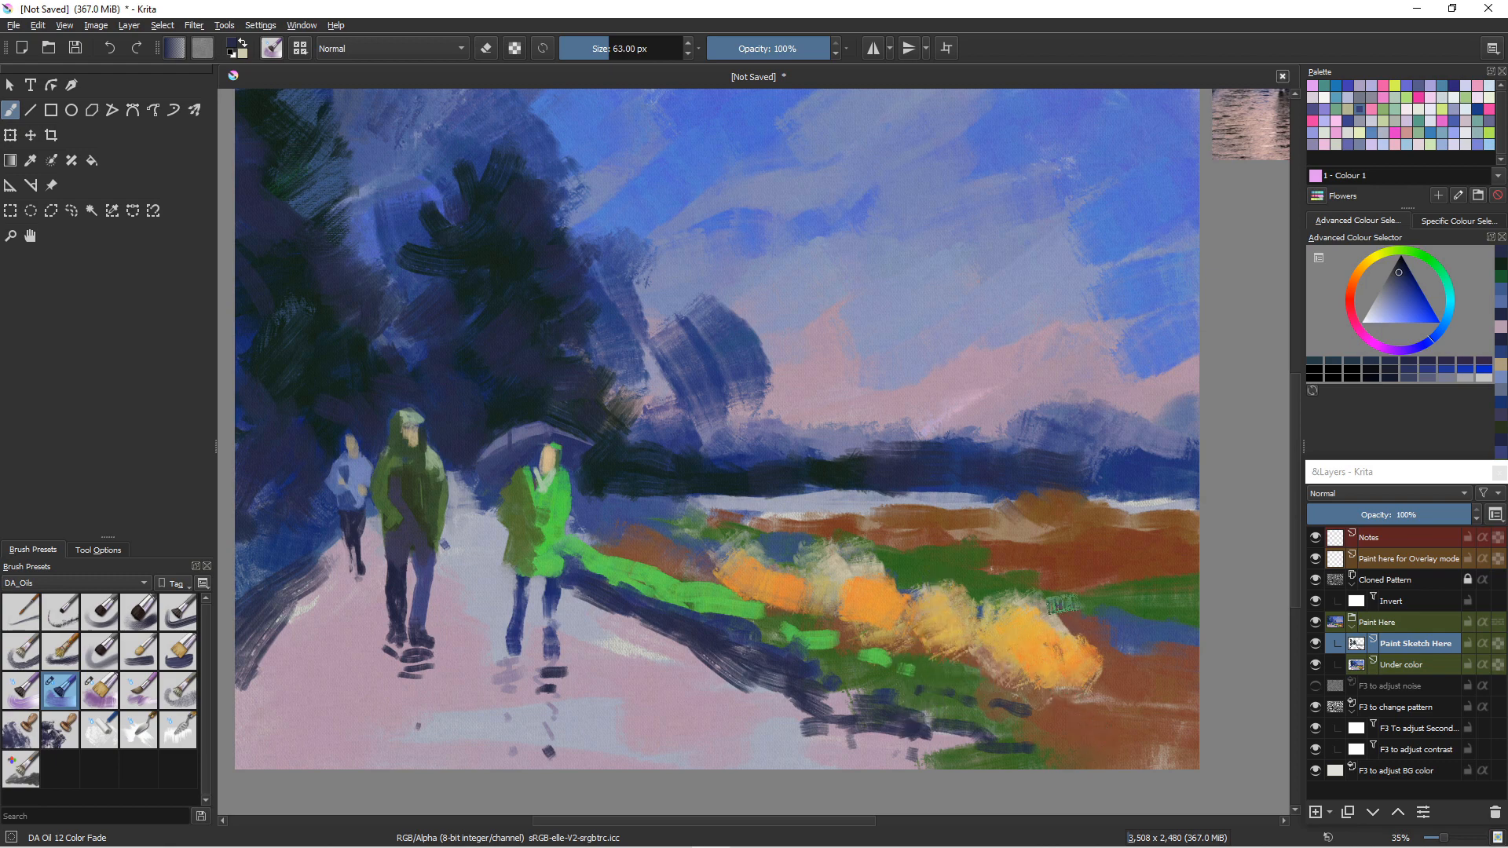
- Paint a dark blue fence post with a thickened base over the right end of the orange bushes
{"action": "left_click_drag", "start_coordinate": [1062, 589], "coordinate": [1055, 694]}
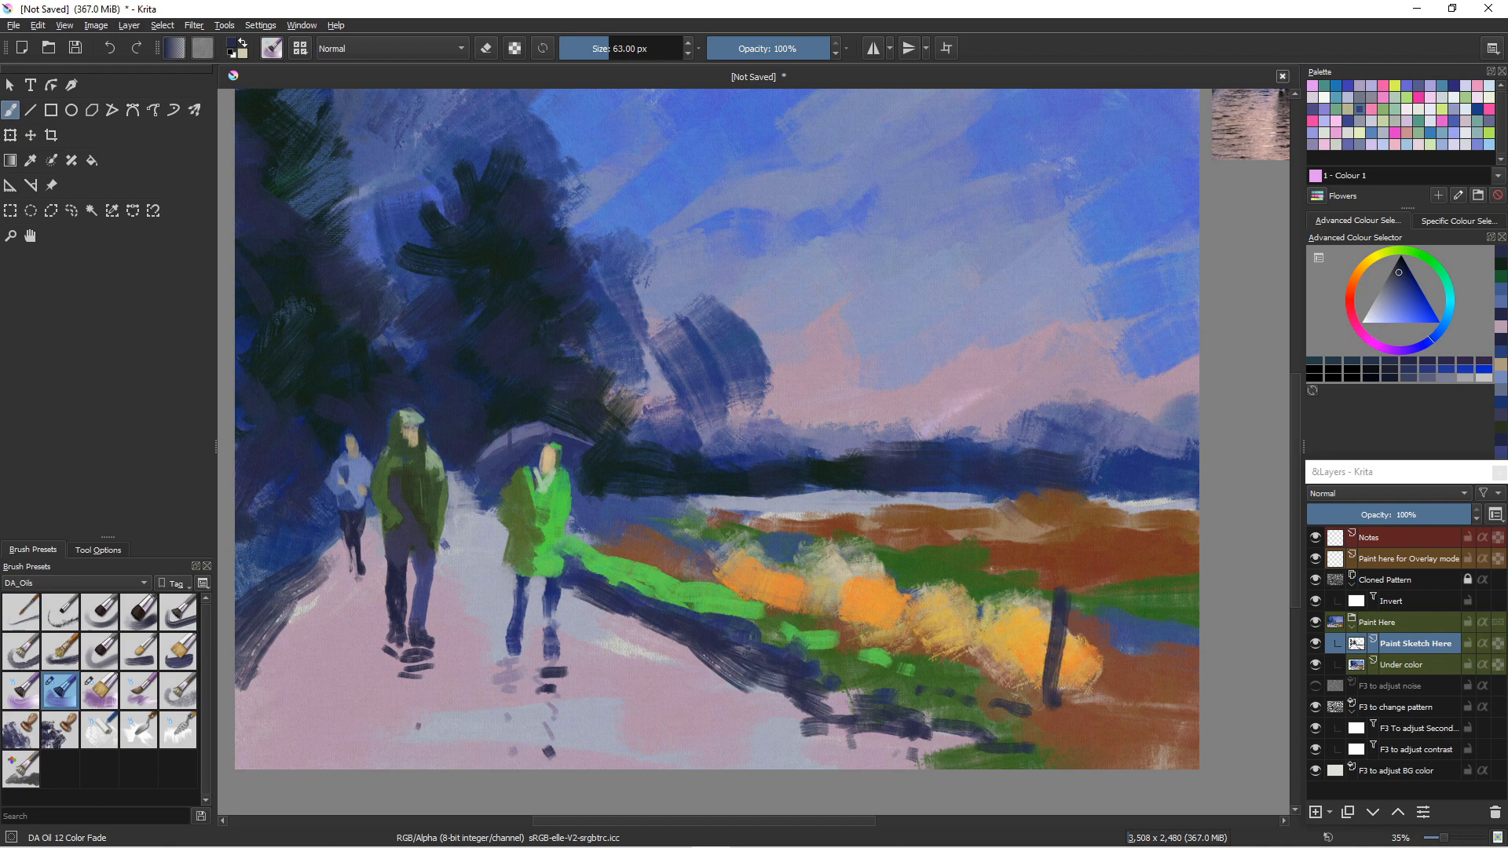
{"action": "left_click_drag", "start_coordinate": [1054, 569], "coordinate": [1042, 690]}
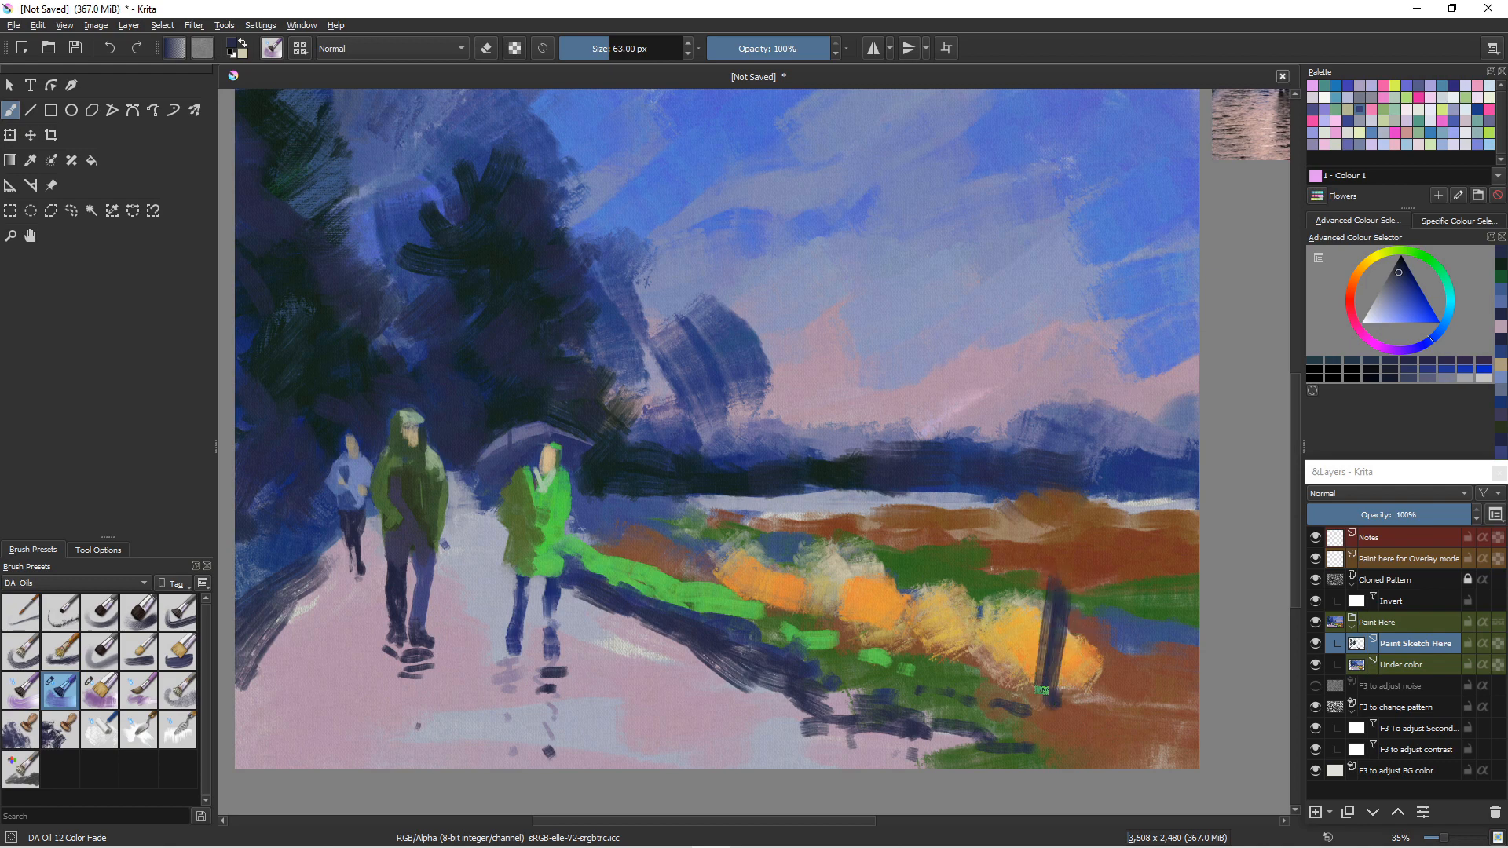
{"action": "left_click_drag", "start_coordinate": [1059, 579], "coordinate": [1051, 695]}
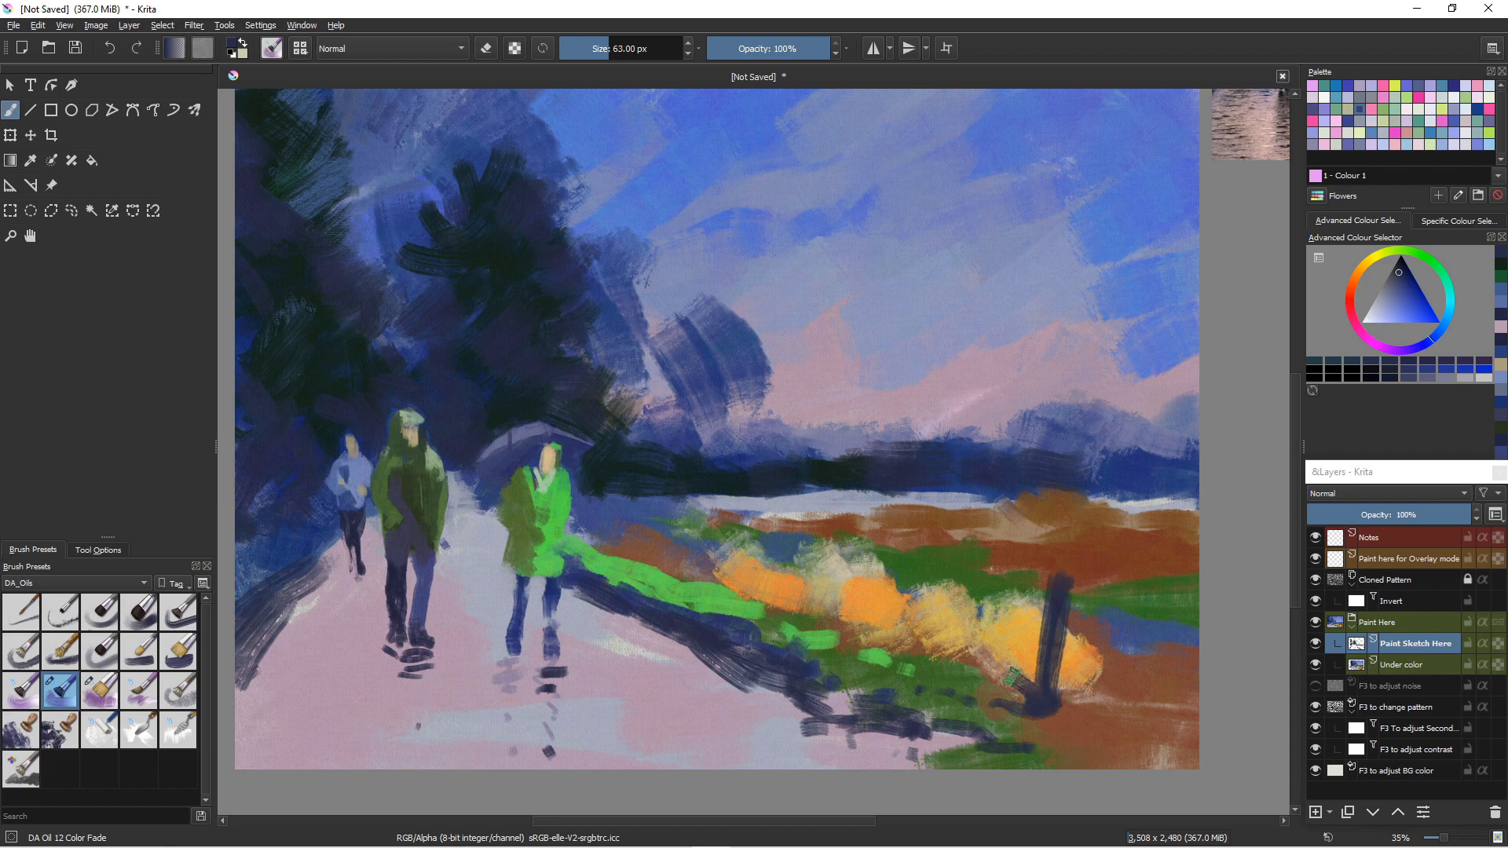
{"action": "left_click_drag", "start_coordinate": [1026, 678], "coordinate": [1044, 698]}
- Paint dark blue horizontal rails running from the fence post to the right edge of the canvas
{"action": "mouse_move", "coordinate": [1188, 609]}
{"action": "left_mouse_down"}
{"action": "mouse_move", "coordinate": [1050, 586]}
{"action": "mouse_move", "coordinate": [1101, 593]}
{"action": "mouse_move", "coordinate": [1057, 572]}
{"action": "mouse_move", "coordinate": [1048, 636]}
{"action": "left_mouse_up"}
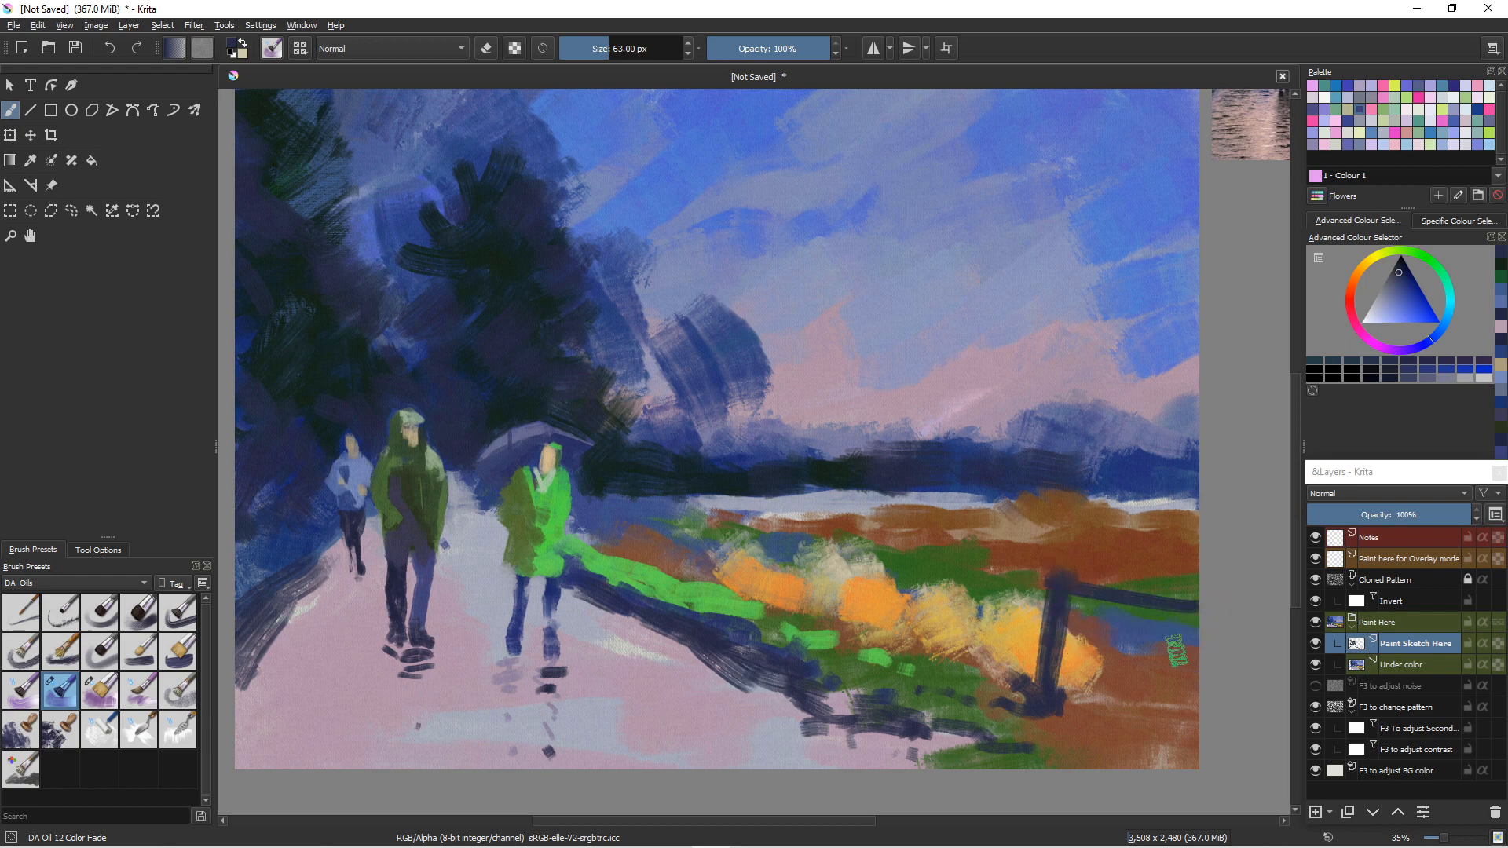
{"action": "left_click_drag", "start_coordinate": [1200, 652], "coordinate": [1061, 638]}
{"action": "left_click_drag", "start_coordinate": [1205, 677], "coordinate": [1095, 660]}
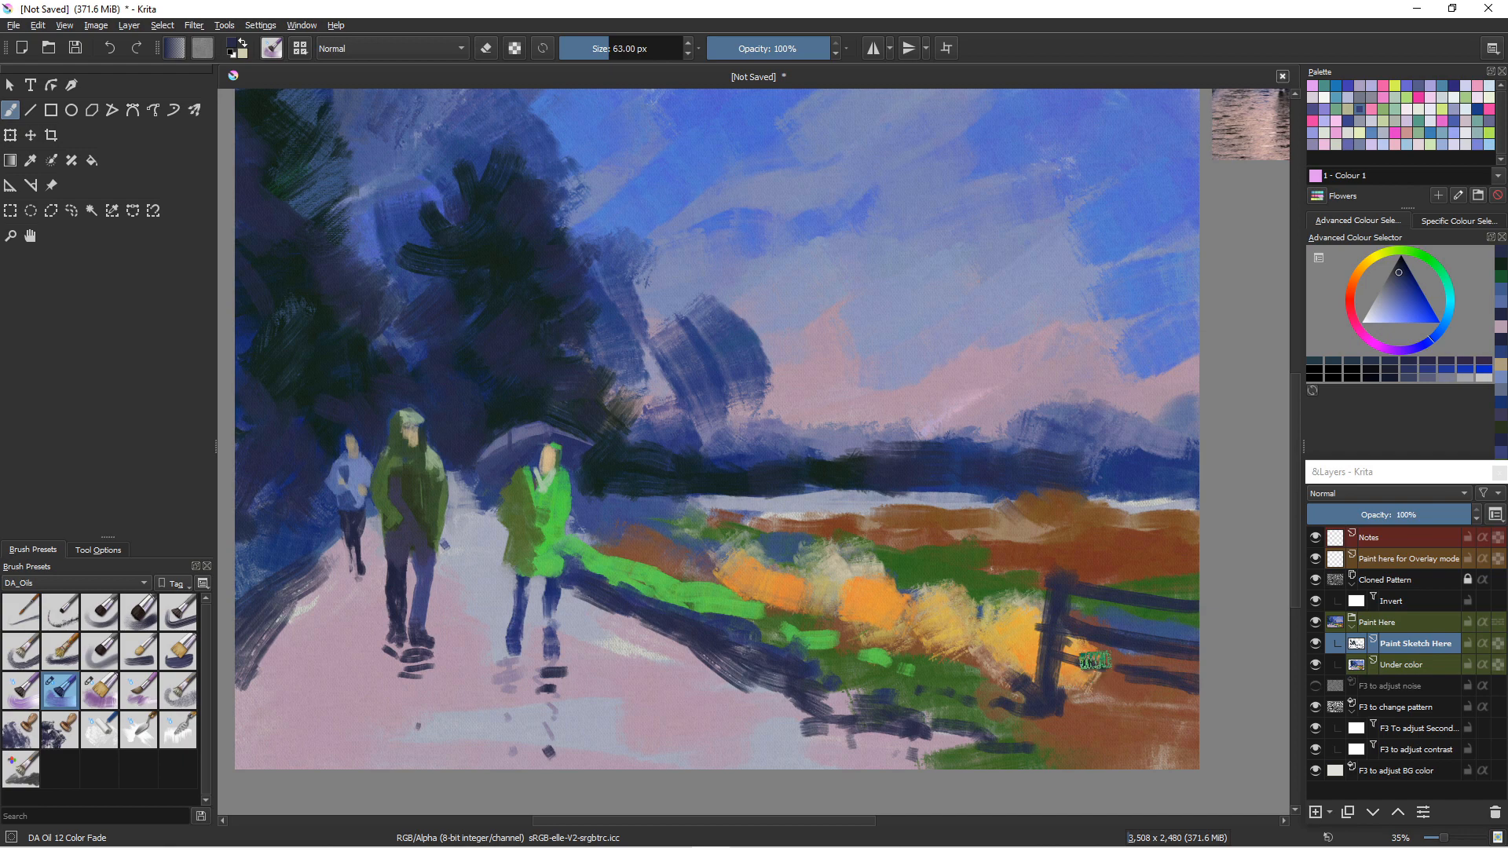
{"action": "mouse_move", "coordinate": [1204, 718]}
{"action": "left_mouse_down"}
{"action": "mouse_move", "coordinate": [1115, 699]}
{"action": "mouse_move", "coordinate": [1145, 733]}
{"action": "left_mouse_up"}
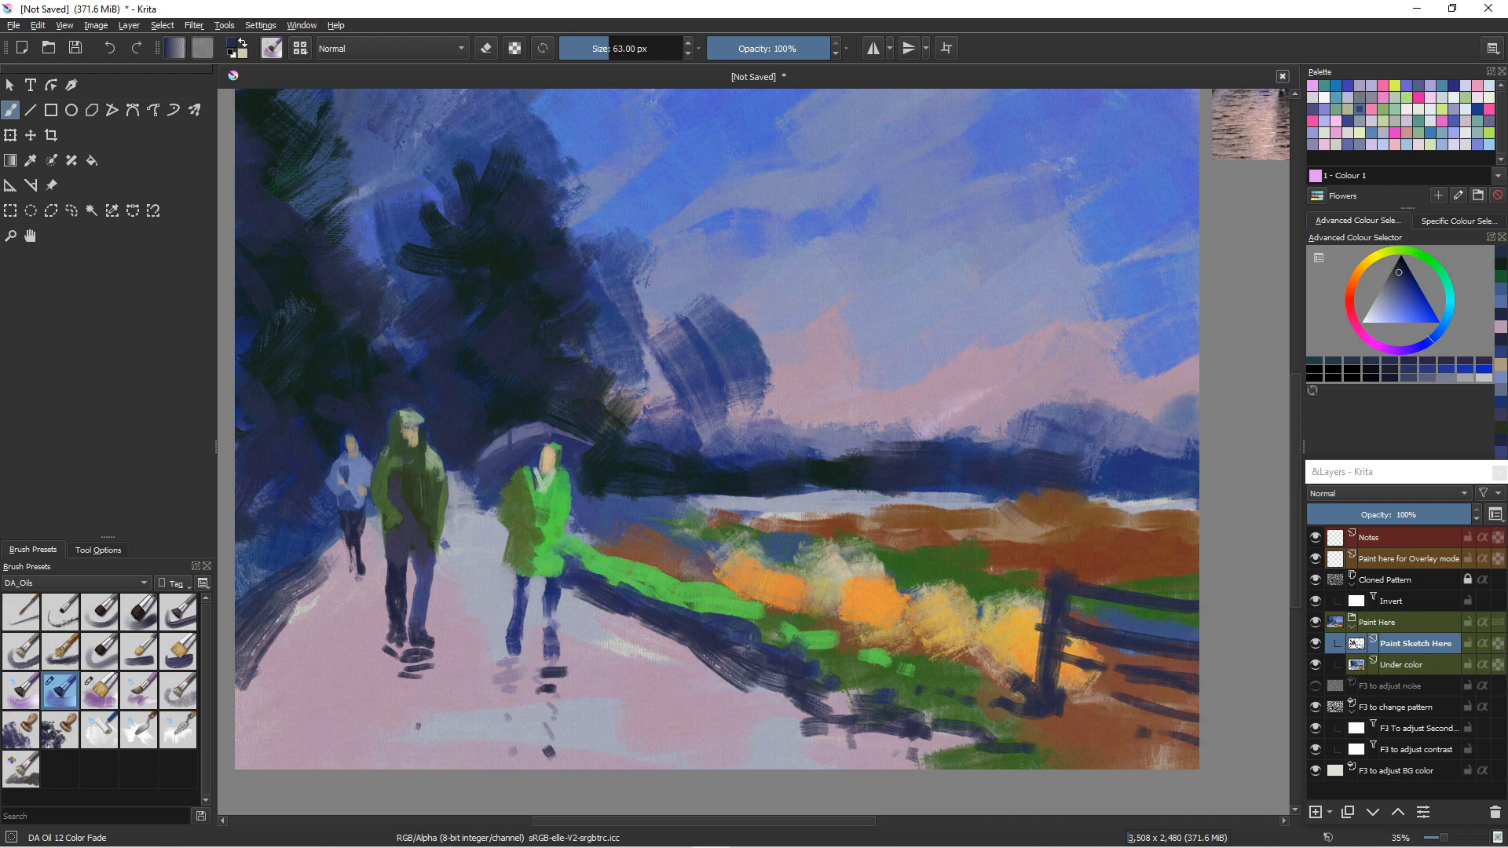
- Brush dark green sampled from the foreground grass over the fence post with DA Oil 07 Big Rough at 144 px
{"action": "left_click", "coordinate": [100, 613]}
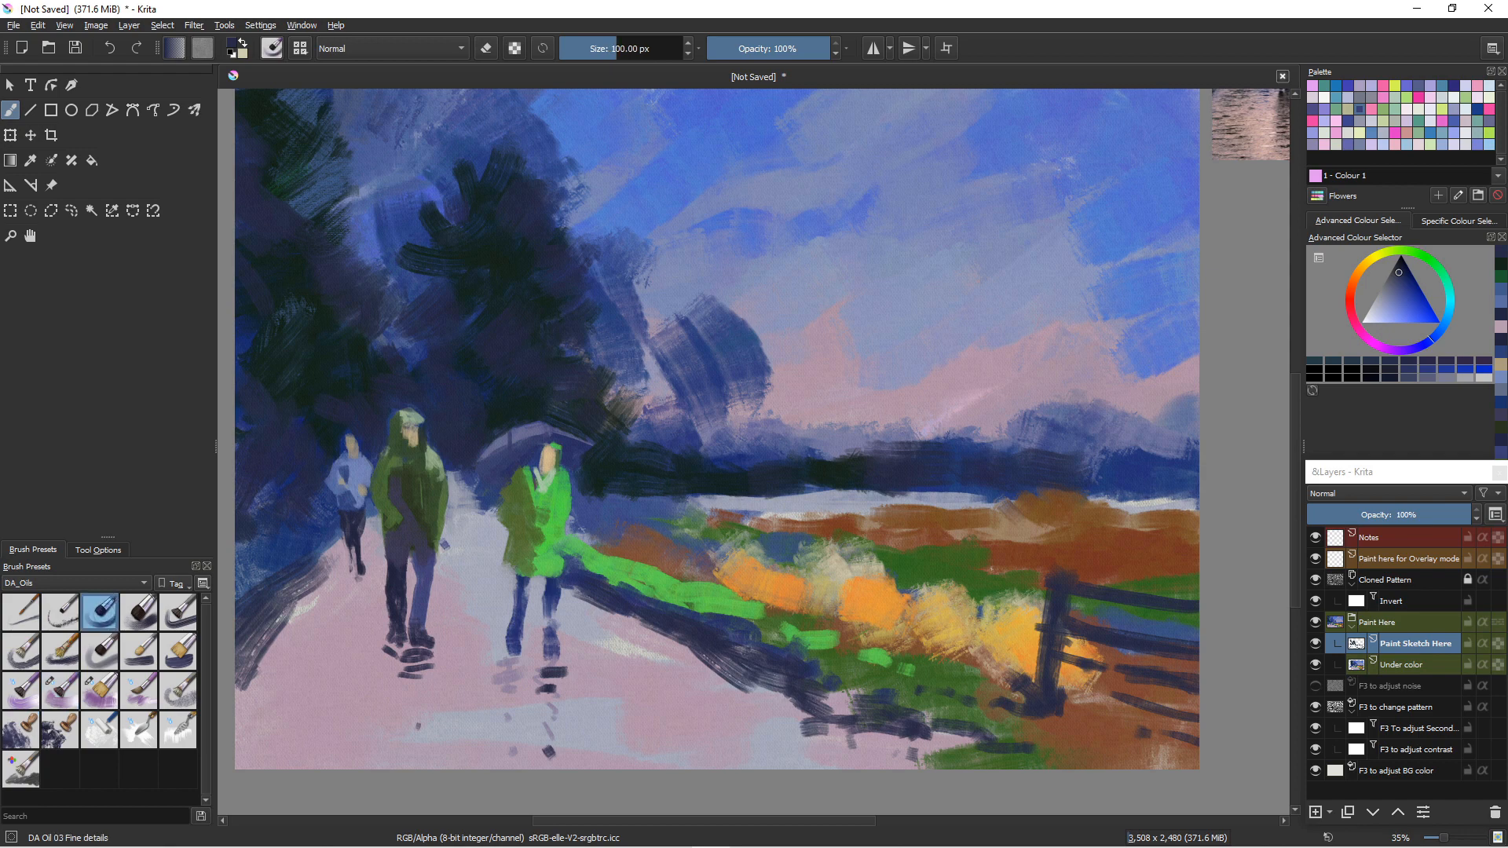
{"action": "left_click", "coordinate": [136, 621]}
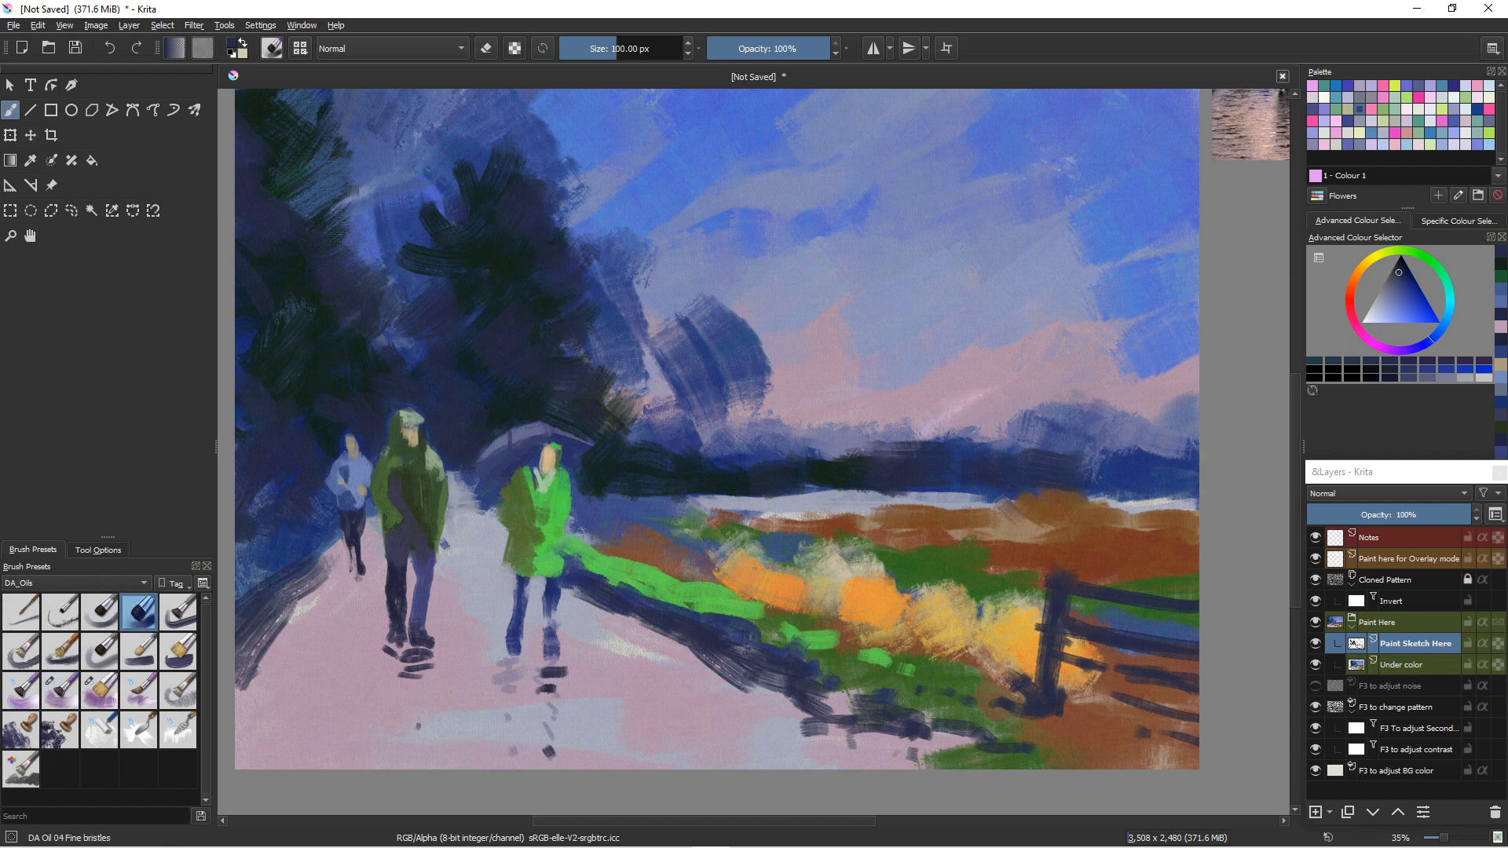
{"action": "left_click", "coordinate": [61, 652]}
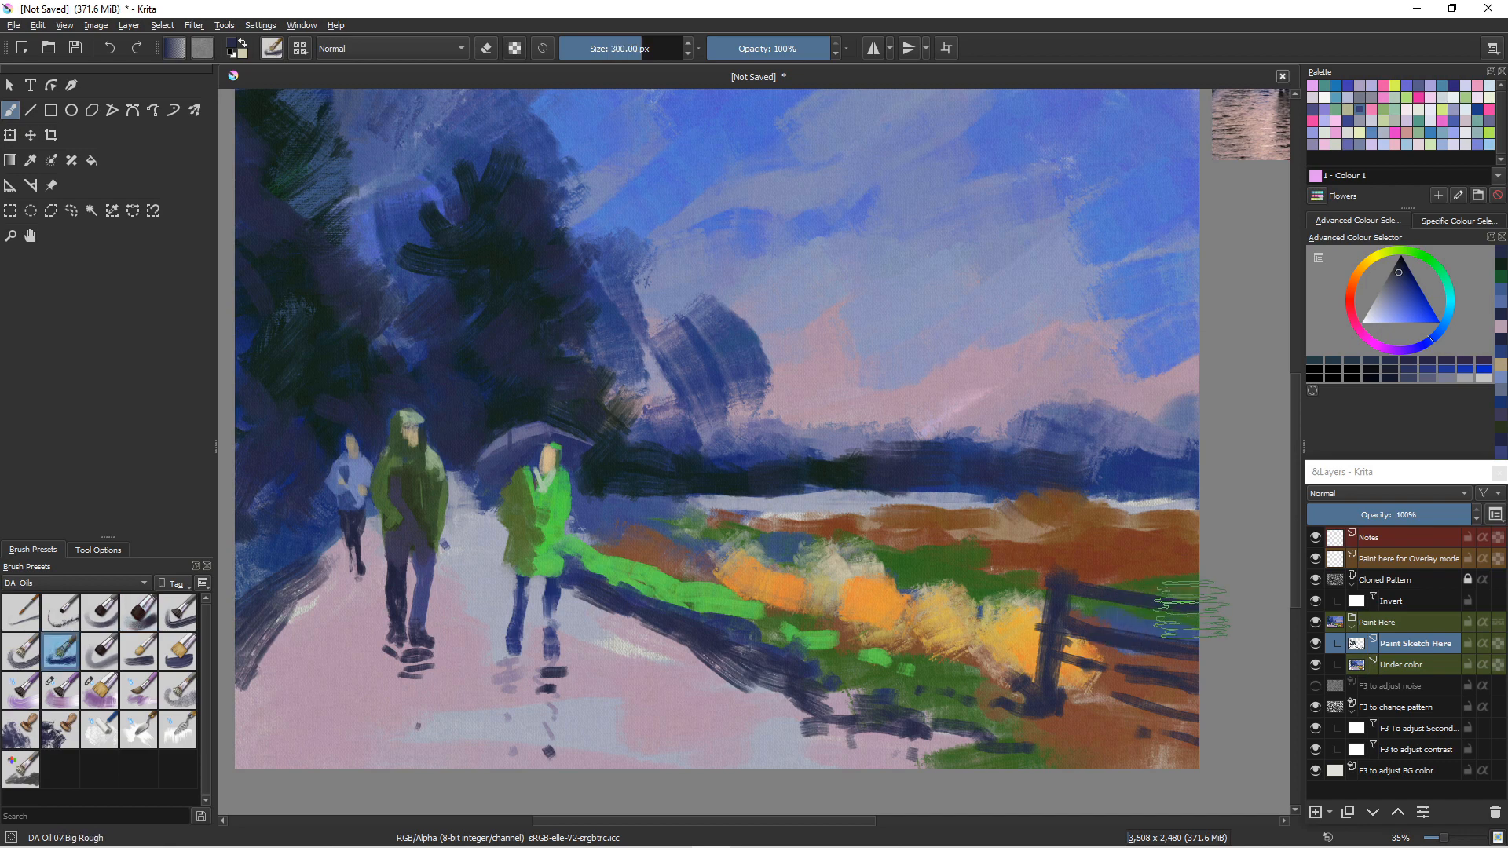
{"action": "key", "text": "bracketleft"}
{"action": "key", "text": "bracketleft"}
{"action": "key", "text": "bracketleft"}
{"action": "key", "text": "bracketleft"}
{"action": "key", "text": "bracketleft"}
{"action": "key", "text": "bracketleft"}
{"action": "key", "text": "bracketleft"}
{"action": "key", "text": "bracketleft"}
{"action": "key", "text": "bracketleft"}
{"action": "key", "text": "bracketleft"}
{"action": "key", "text": "bracketleft"}
{"action": "key", "text": "bracketleft"}
{"action": "key", "text": "bracketleft"}
{"action": "key", "text": "bracketleft"}
{"action": "key", "text": "bracketleft"}
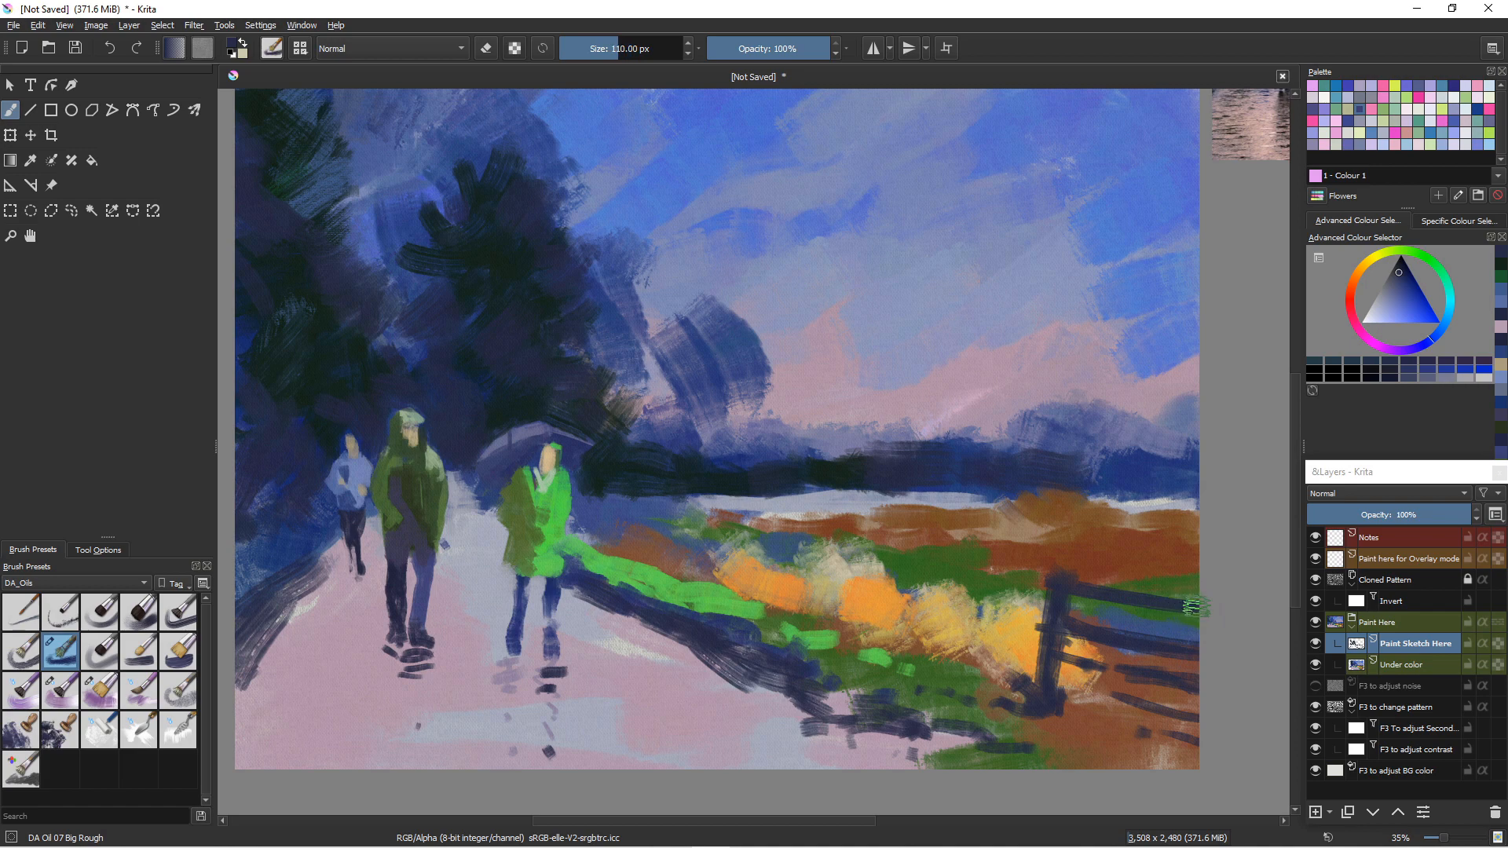
{"action": "key", "text": "bracketright"}
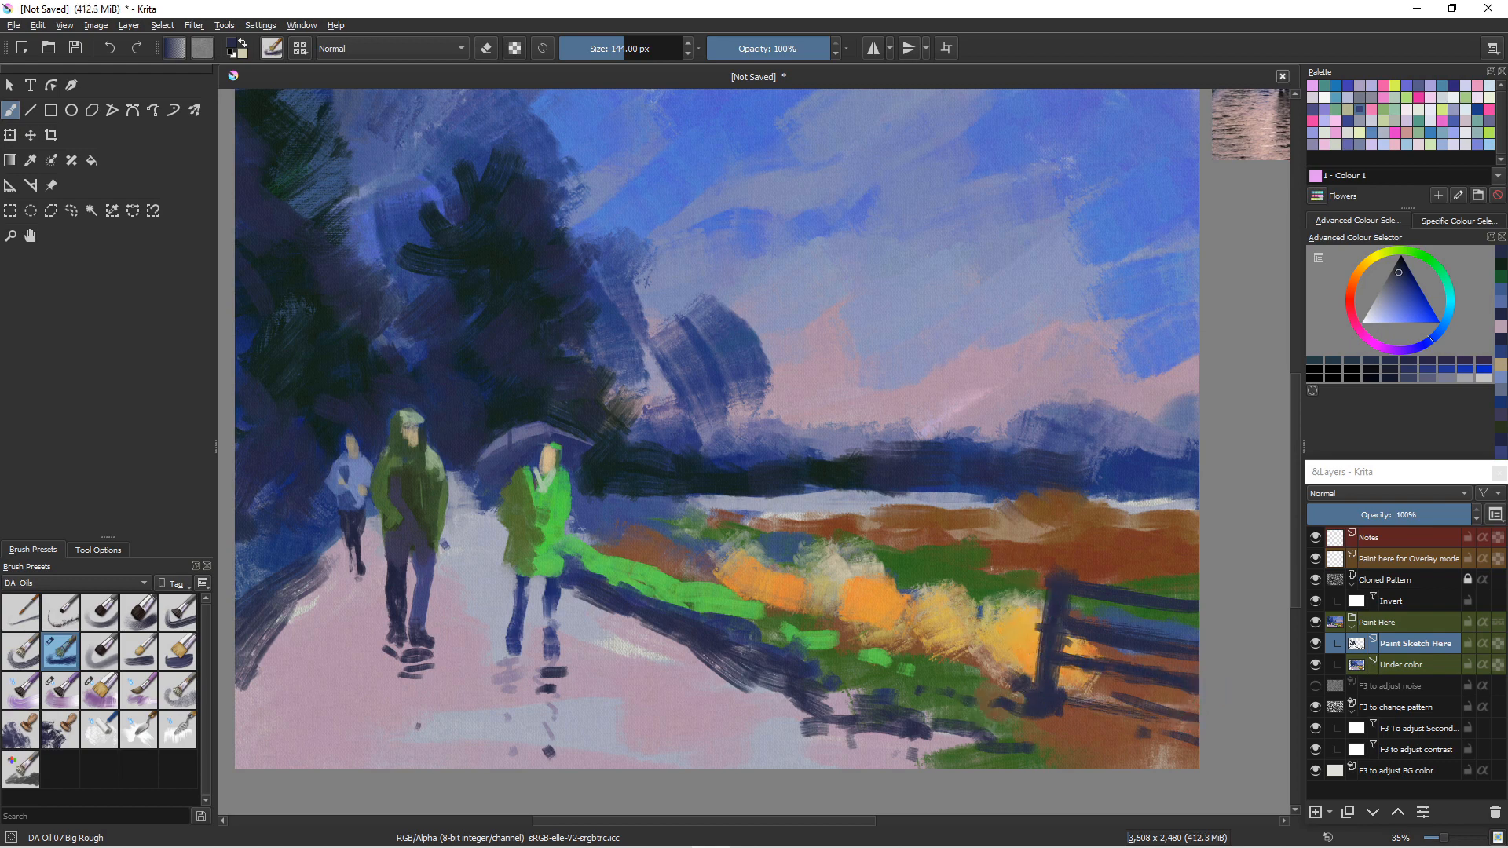
{"action": "left_click", "coordinate": [1030, 761], "text": "ctrl"}
{"action": "left_click_drag", "start_coordinate": [1059, 585], "coordinate": [1038, 698]}
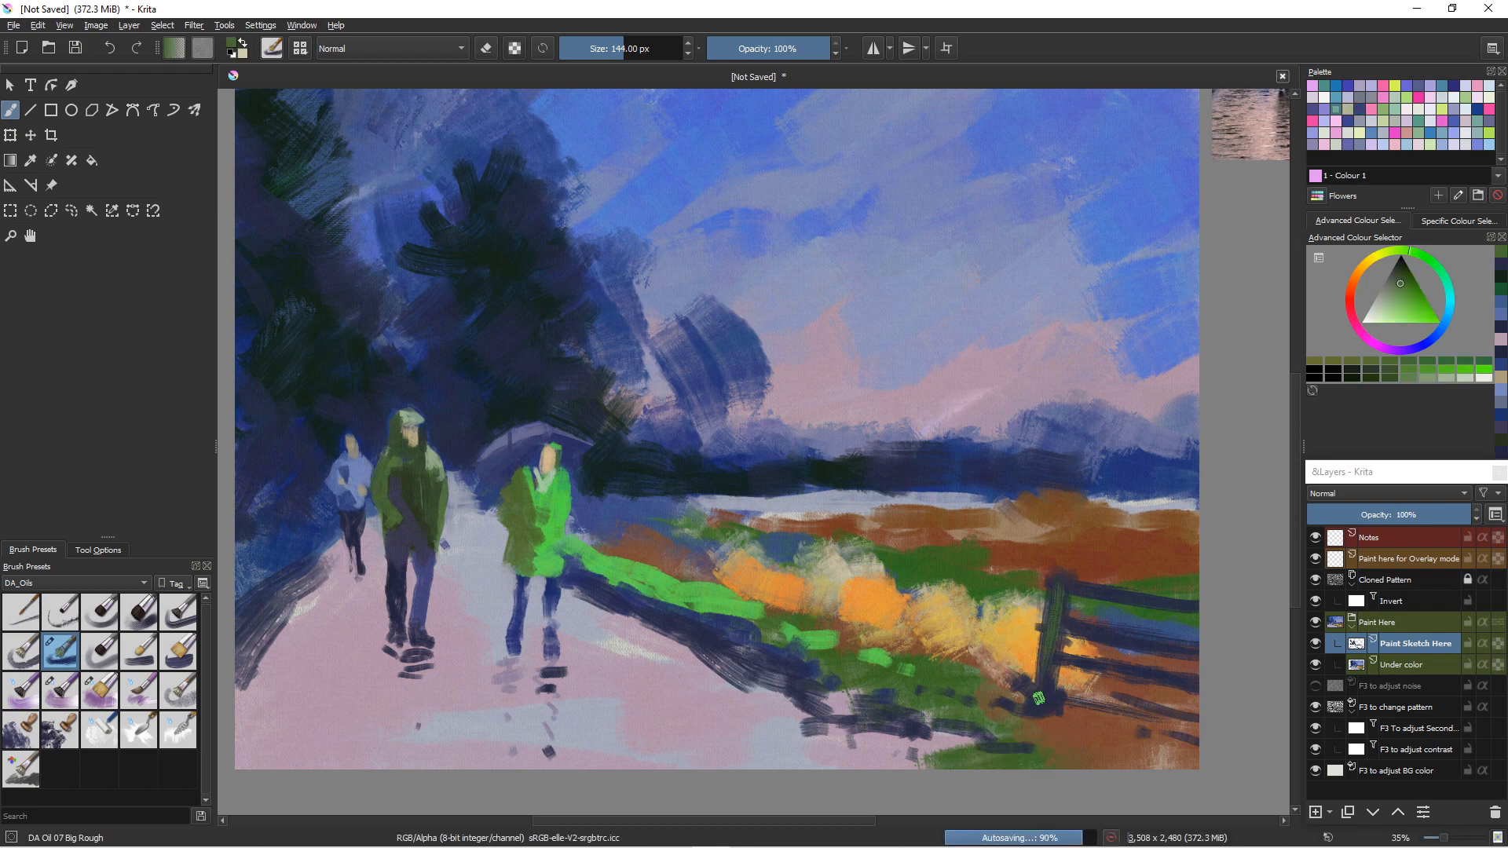
{"action": "mouse_move", "coordinate": [1054, 640]}
{"action": "left_mouse_down"}
{"action": "mouse_move", "coordinate": [1045, 709]}
{"action": "mouse_move", "coordinate": [1053, 621]}
{"action": "mouse_move", "coordinate": [1037, 713]}
{"action": "left_mouse_up"}
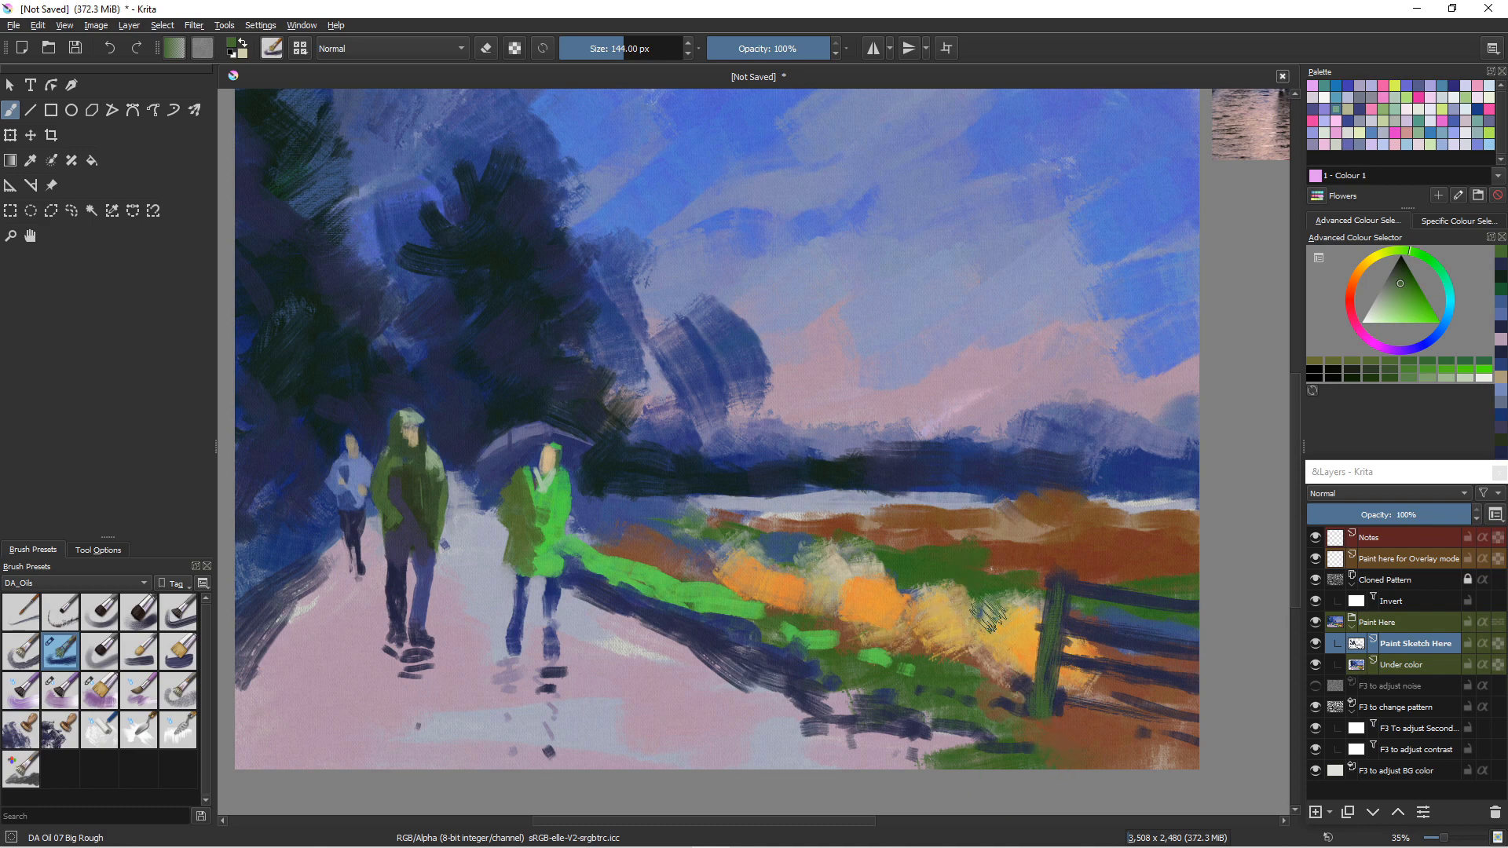
- Add a second fence post left of the first in green and sampled dark blue, and join the two with rails
{"action": "left_click_drag", "start_coordinate": [994, 603], "coordinate": [995, 690]}
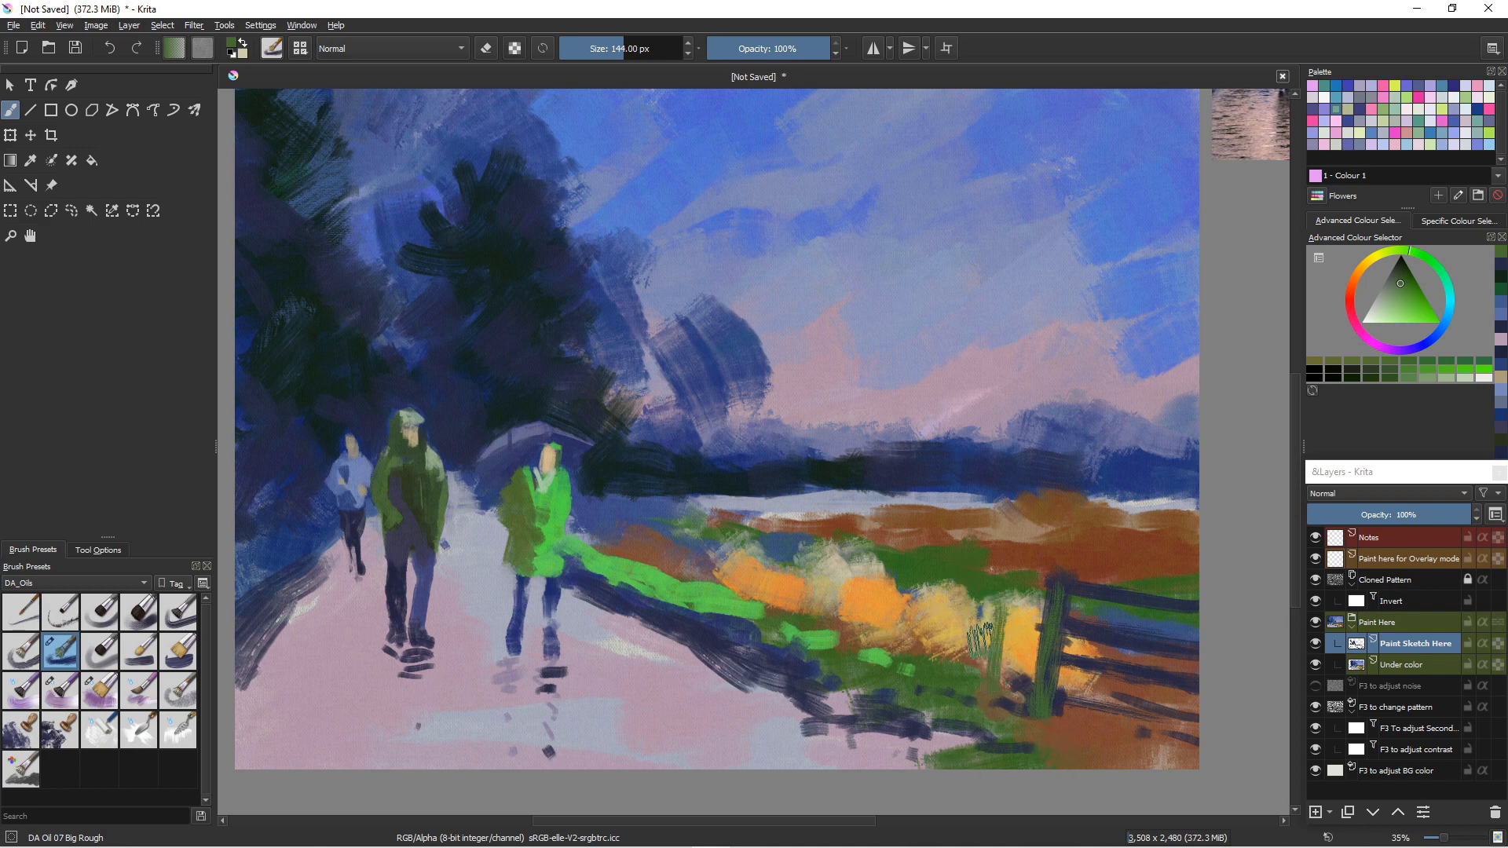
{"action": "left_click", "coordinate": [1099, 632], "text": "ctrl"}
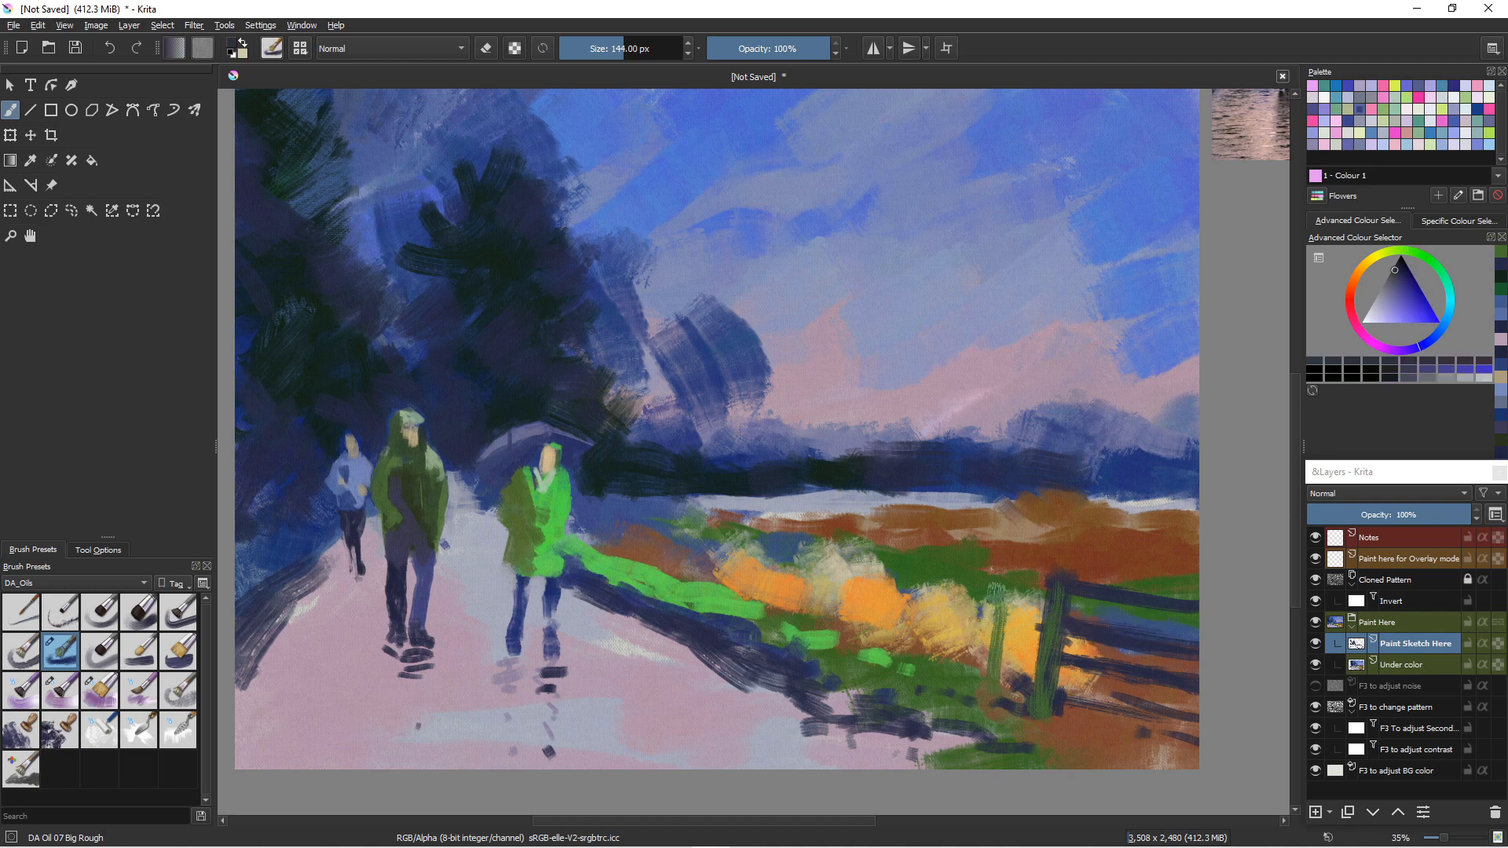
{"action": "left_click_drag", "start_coordinate": [986, 581], "coordinate": [982, 691]}
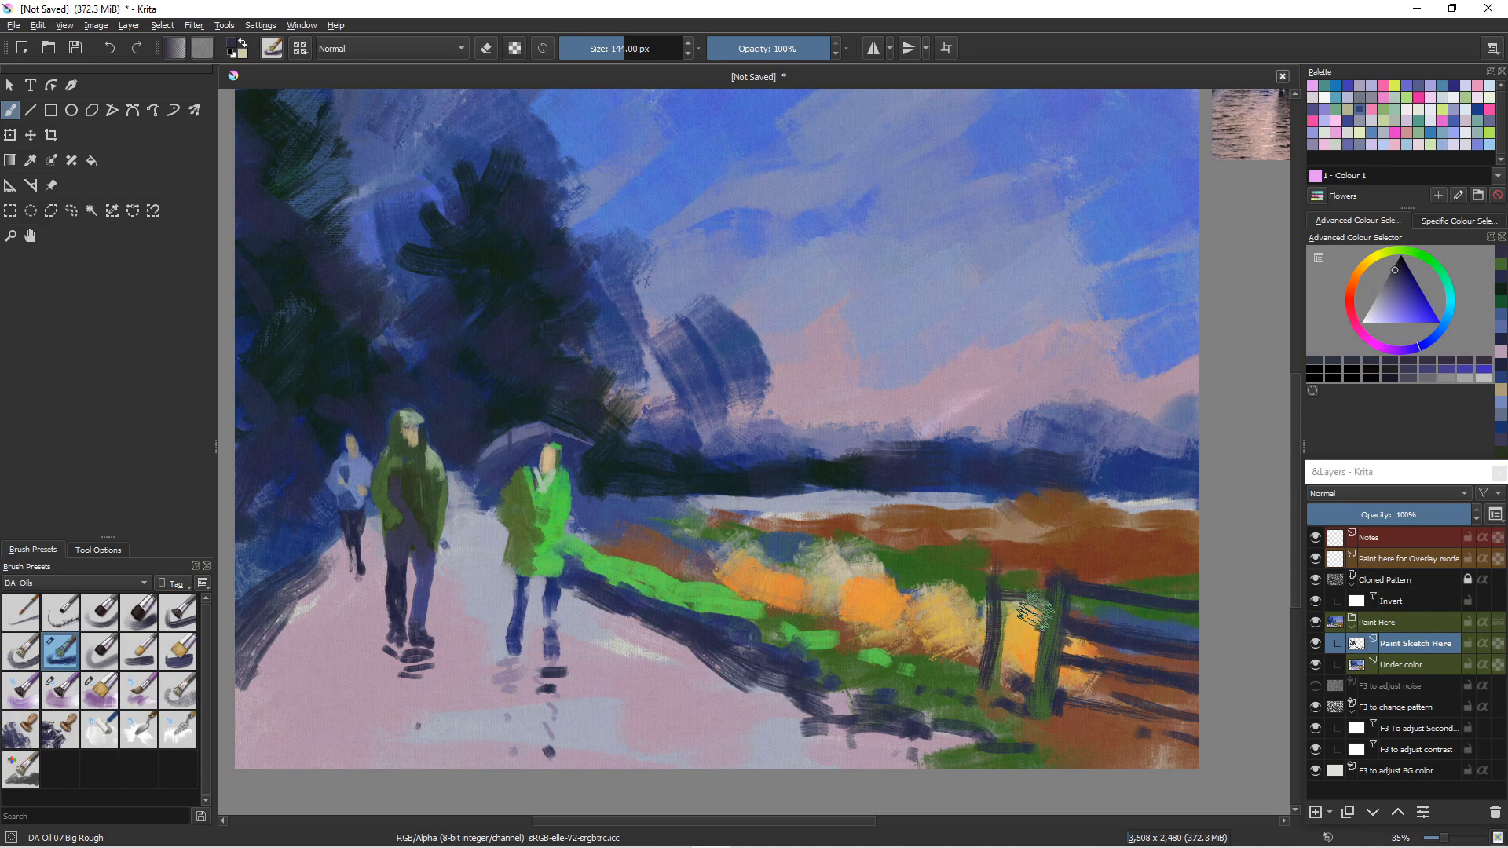
{"action": "left_click", "coordinate": [1060, 562]}
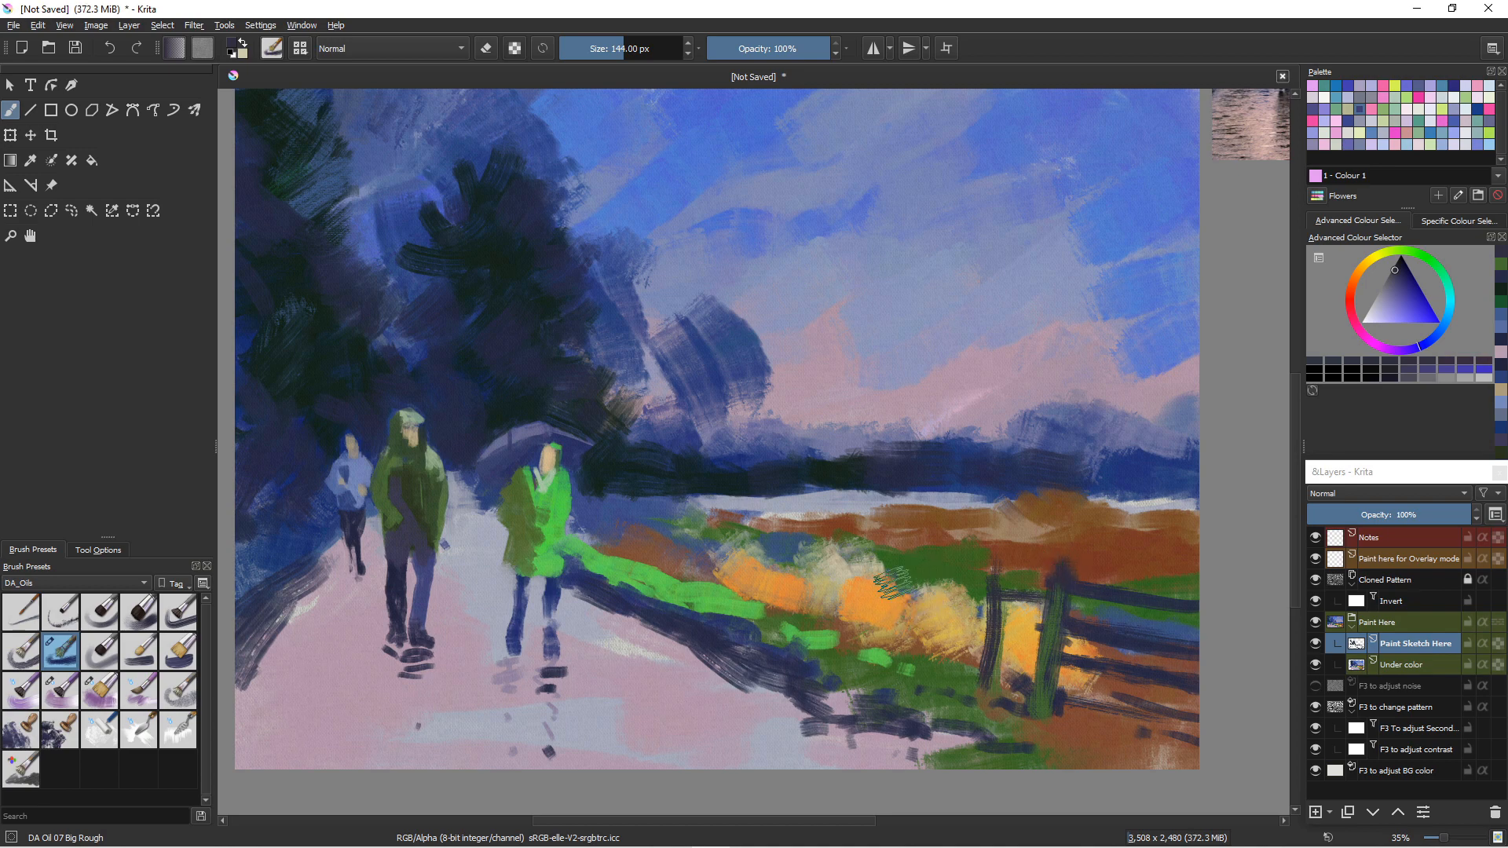
- Paint three more dark blue fence posts receding leftwards across the field and orange bushes
{"action": "left_click_drag", "start_coordinate": [934, 522], "coordinate": [939, 640]}
{"action": "left_click", "coordinate": [942, 697]}
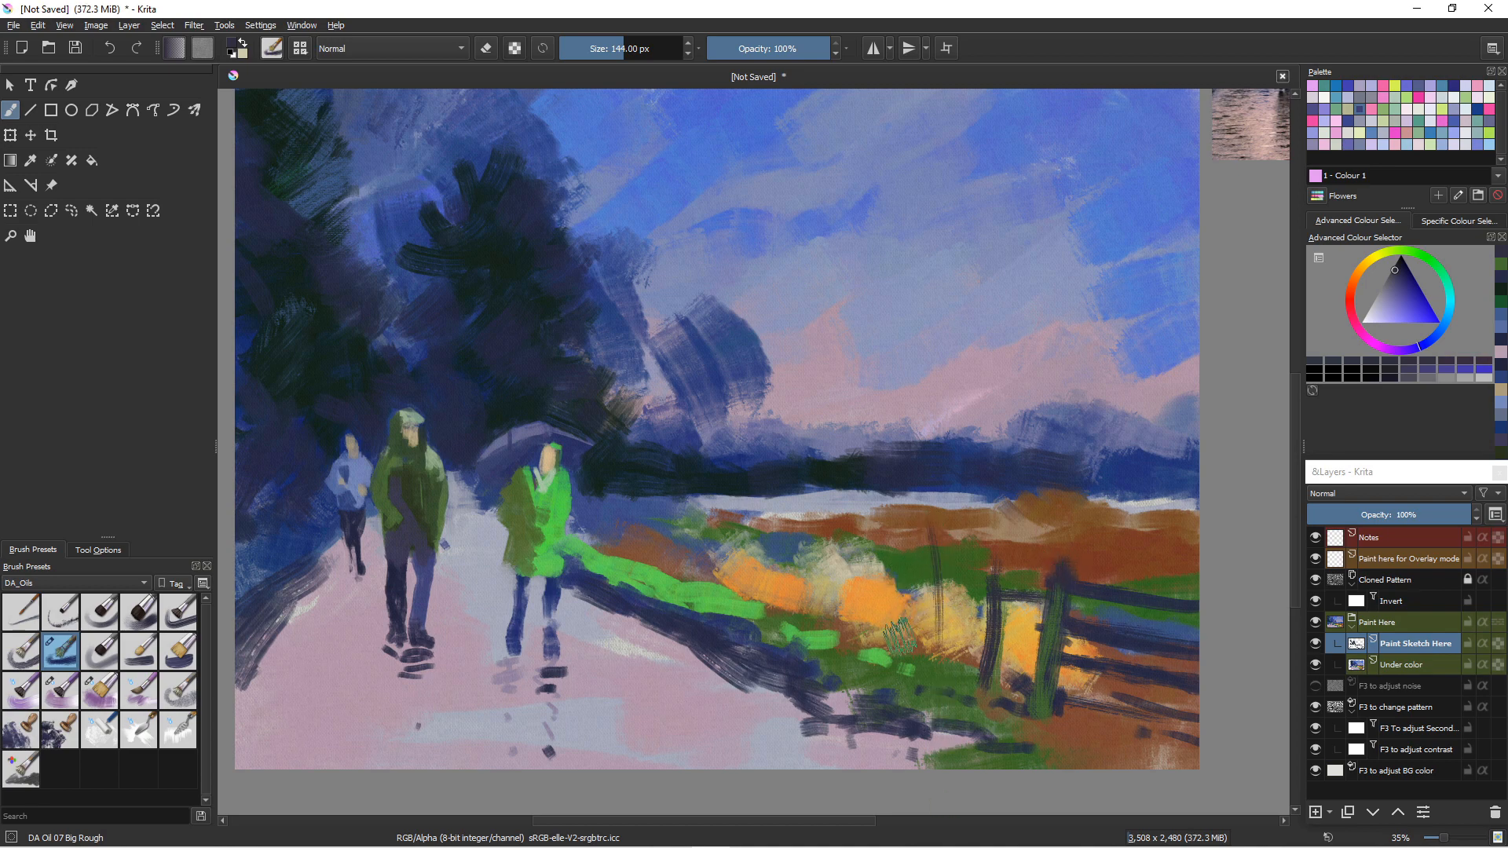
{"action": "mouse_move", "coordinate": [925, 510]}
{"action": "left_mouse_down"}
{"action": "mouse_move", "coordinate": [937, 658]}
{"action": "mouse_move", "coordinate": [950, 652]}
{"action": "mouse_move", "coordinate": [945, 630]}
{"action": "mouse_move", "coordinate": [935, 691]}
{"action": "left_mouse_up"}
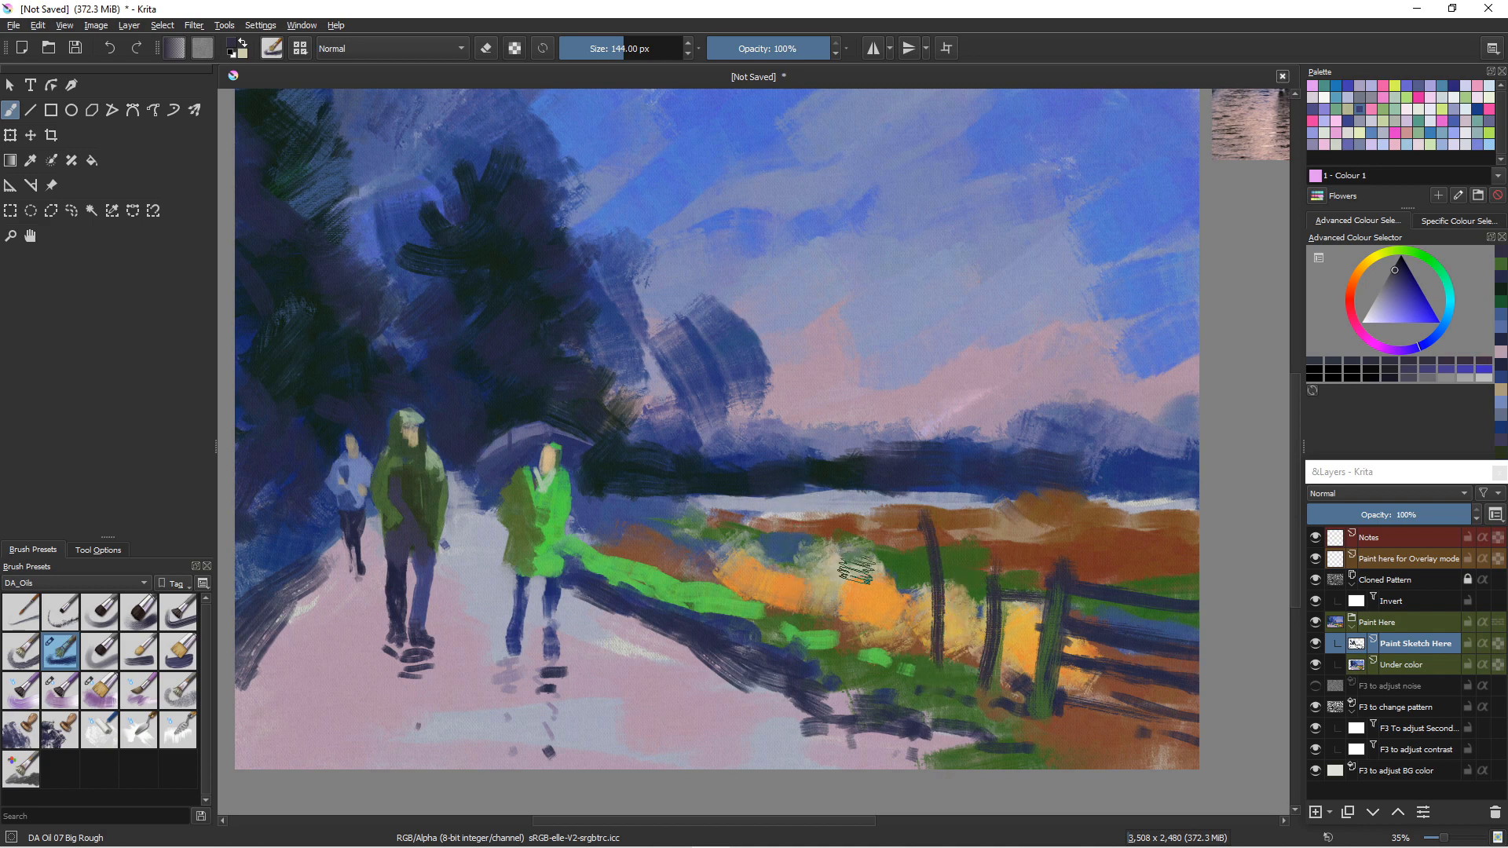
{"action": "mouse_move", "coordinate": [856, 572]}
{"action": "left_mouse_down"}
{"action": "mouse_move", "coordinate": [857, 542]}
{"action": "mouse_move", "coordinate": [824, 632]}
{"action": "mouse_move", "coordinate": [842, 526]}
{"action": "mouse_move", "coordinate": [826, 636]}
{"action": "mouse_move", "coordinate": [831, 612]}
{"action": "left_mouse_up"}
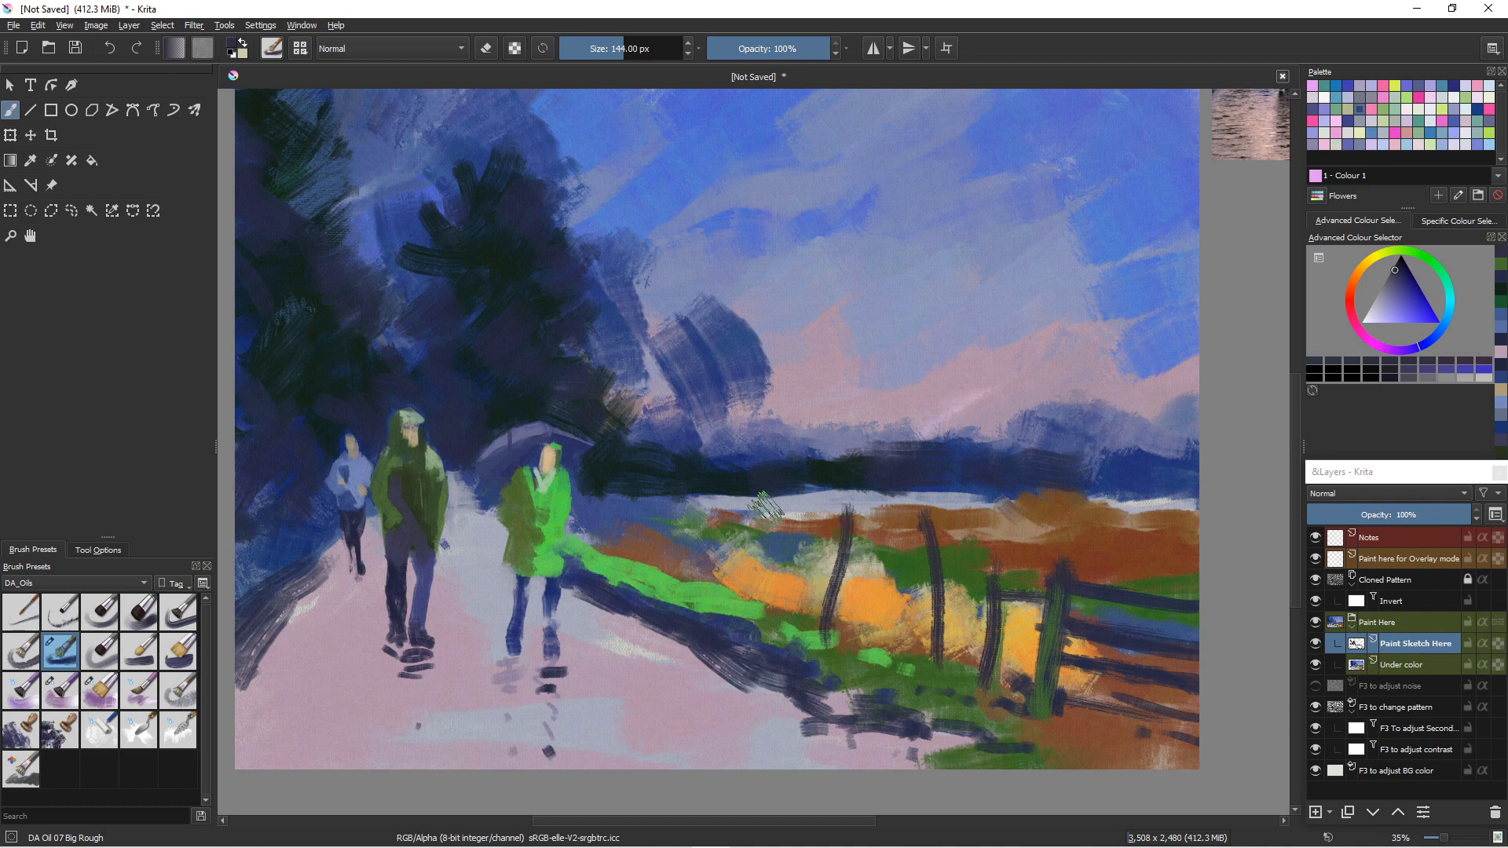
{"action": "left_click_drag", "start_coordinate": [737, 518], "coordinate": [730, 603]}
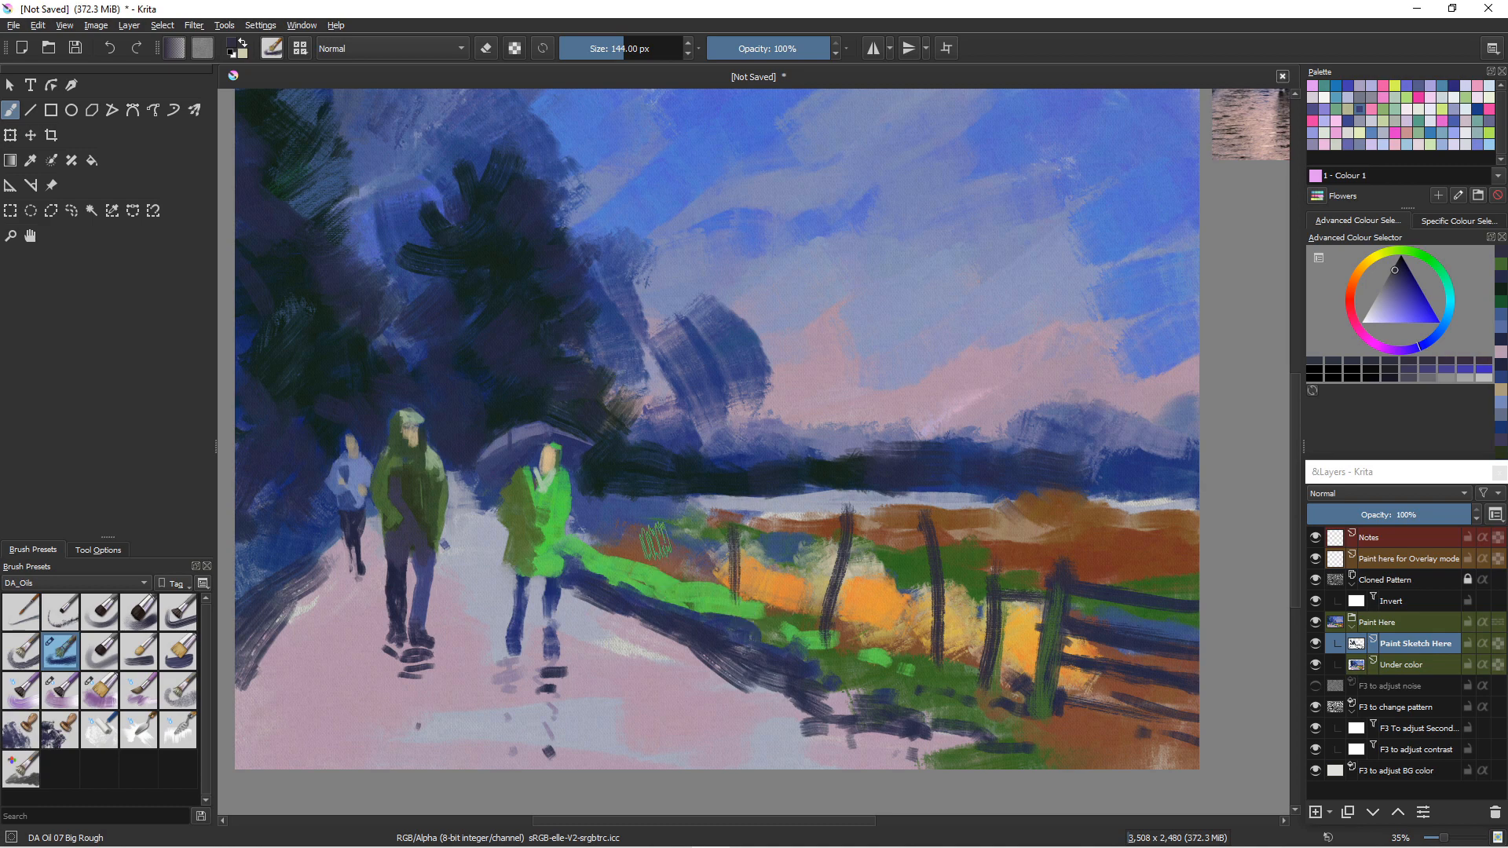
- Undo the thick post near the green-coated walker and paint thin distant posts there with the brush reduced to 55 px
{"action": "left_click_drag", "start_coordinate": [653, 520], "coordinate": [647, 576]}
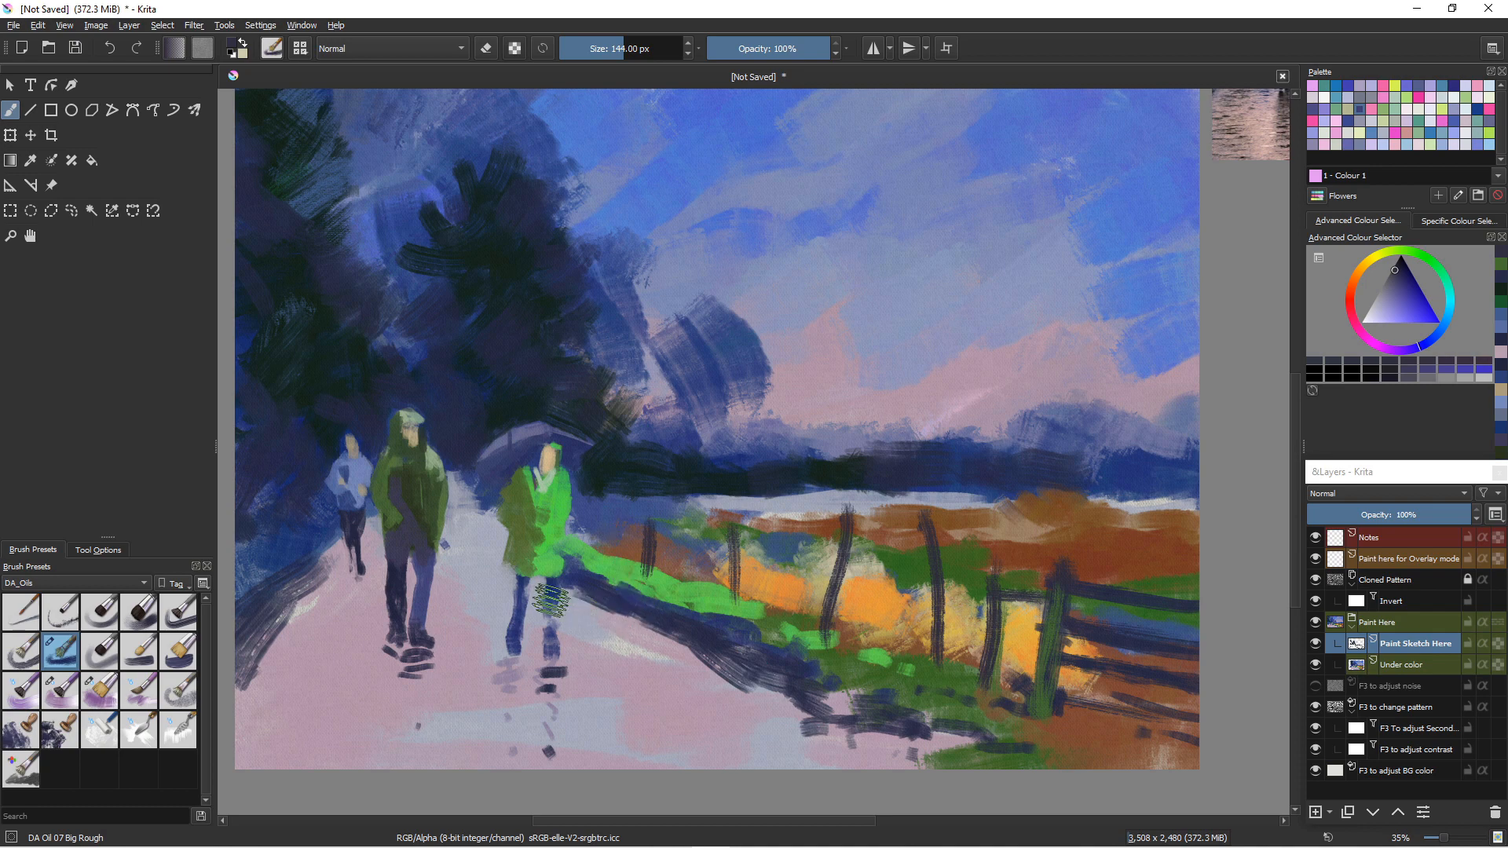
{"action": "key", "text": "ctrl+z"}
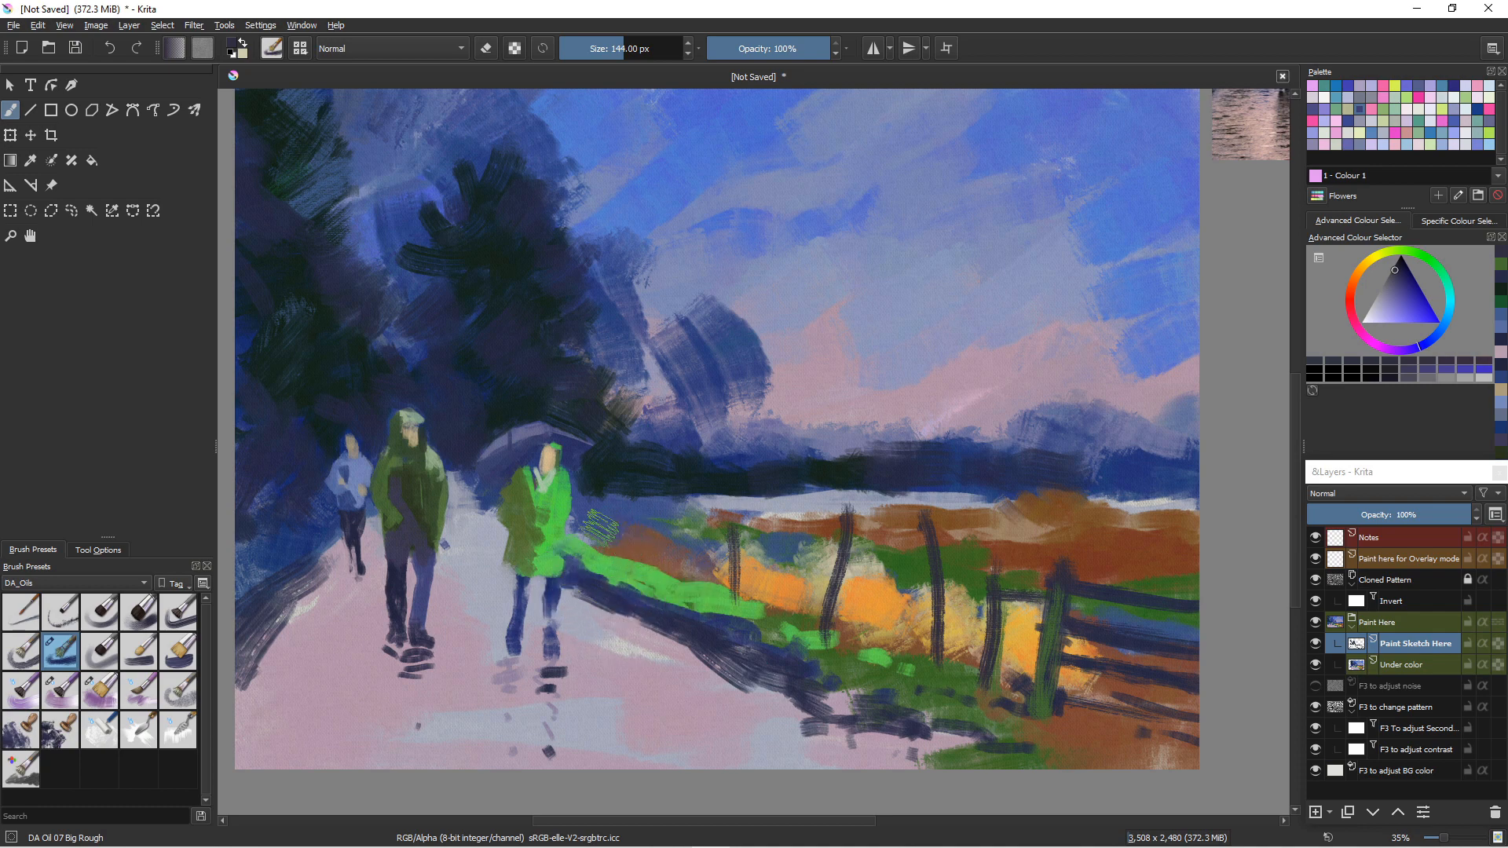
{"action": "key", "text": "bracketleft"}
{"action": "key", "text": "bracketleft"}
{"action": "key", "text": "bracketleft"}
{"action": "key", "text": "bracketleft"}
{"action": "key", "text": "bracketleft"}
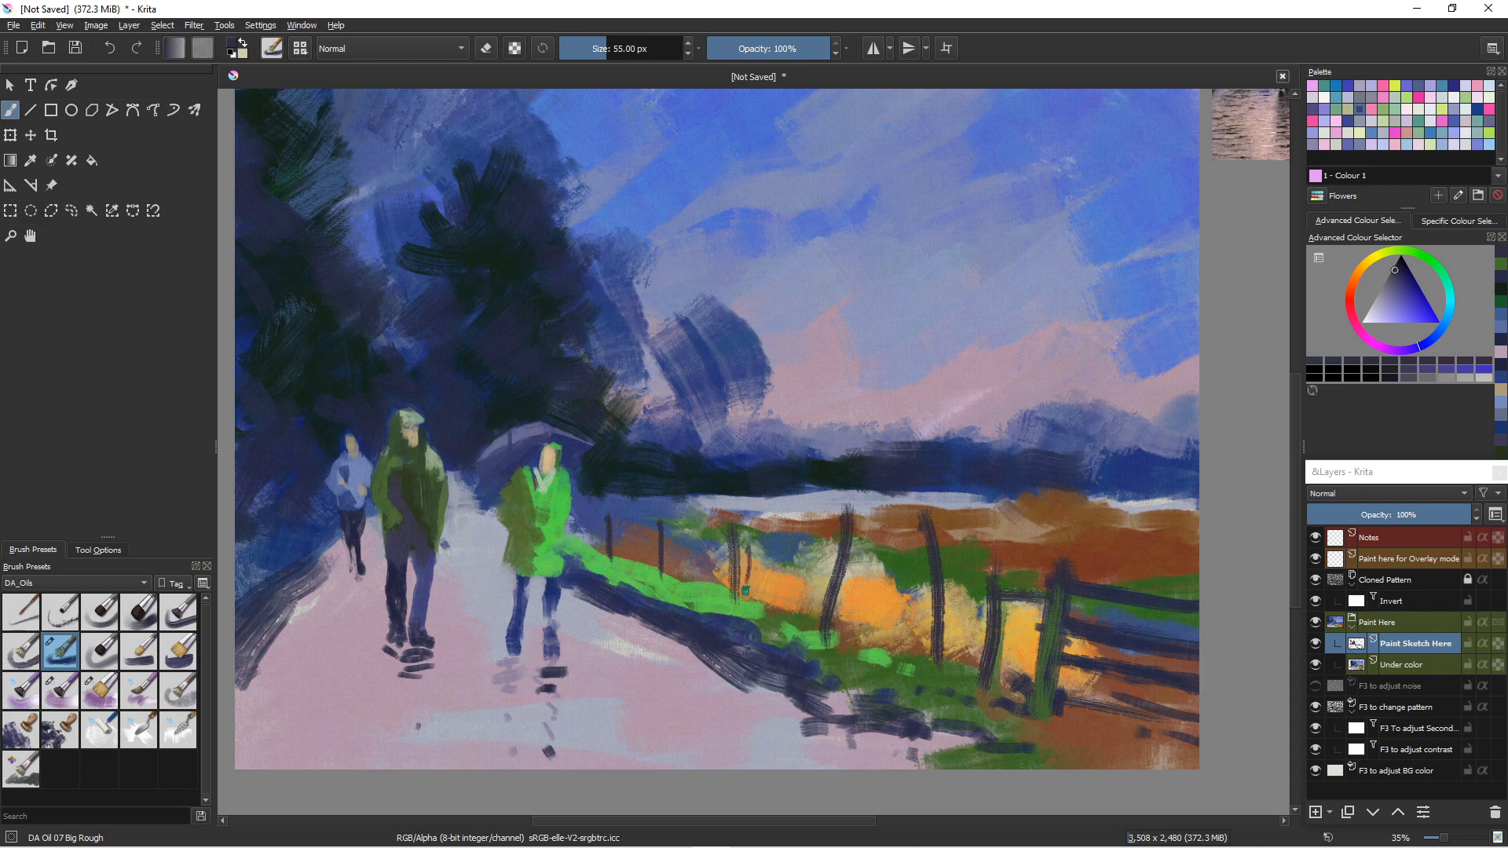
- Sample the bush orange and brush it across the bushes between the fence posts, enlarging the brush to 215 px
{"action": "left_click", "coordinate": [740, 582], "text": "ctrl"}
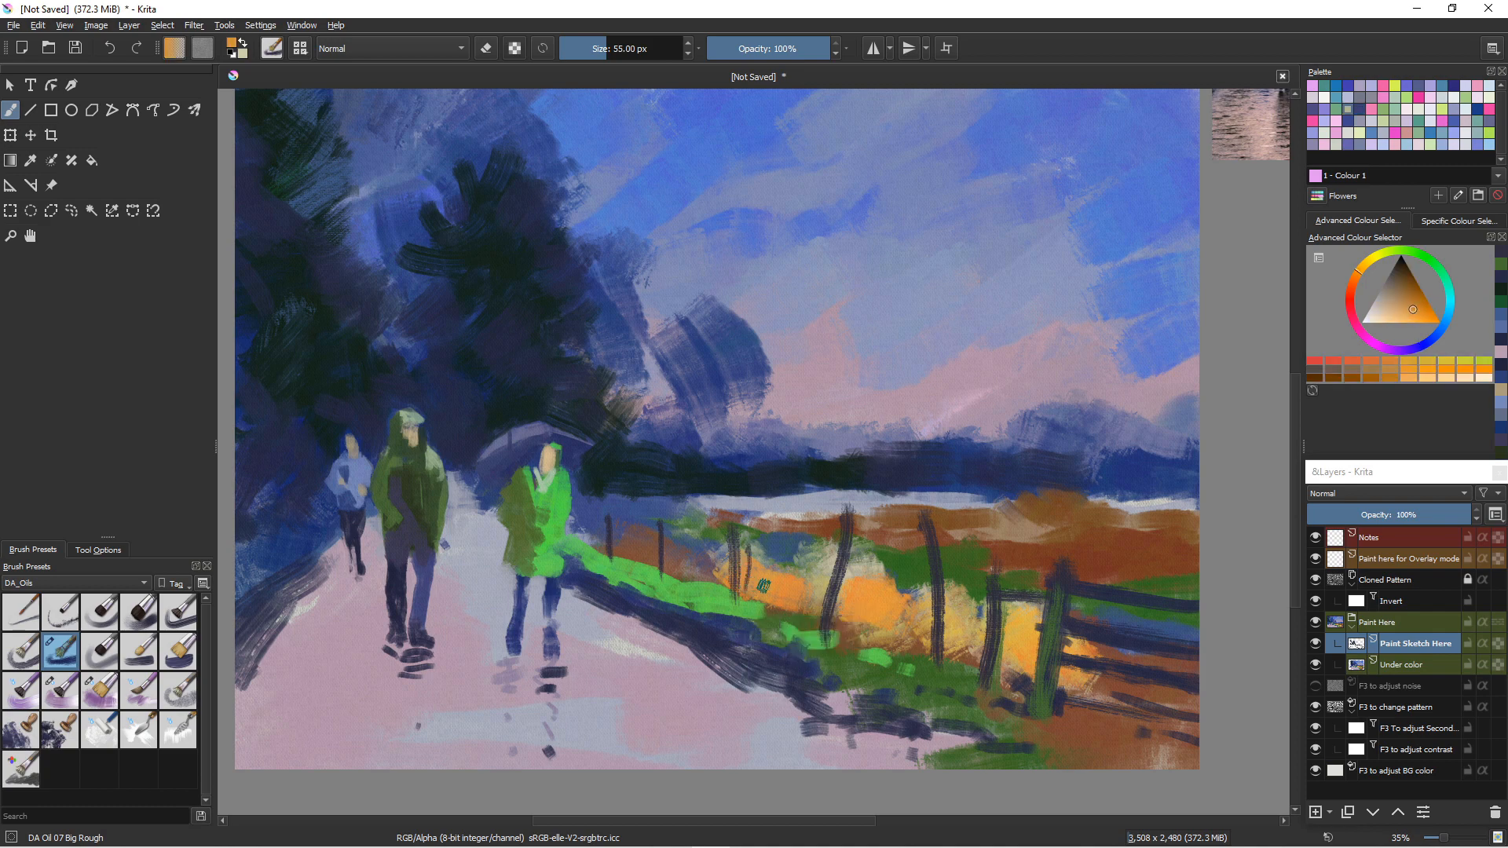
{"action": "left_click_drag", "start_coordinate": [750, 552], "coordinate": [752, 593]}
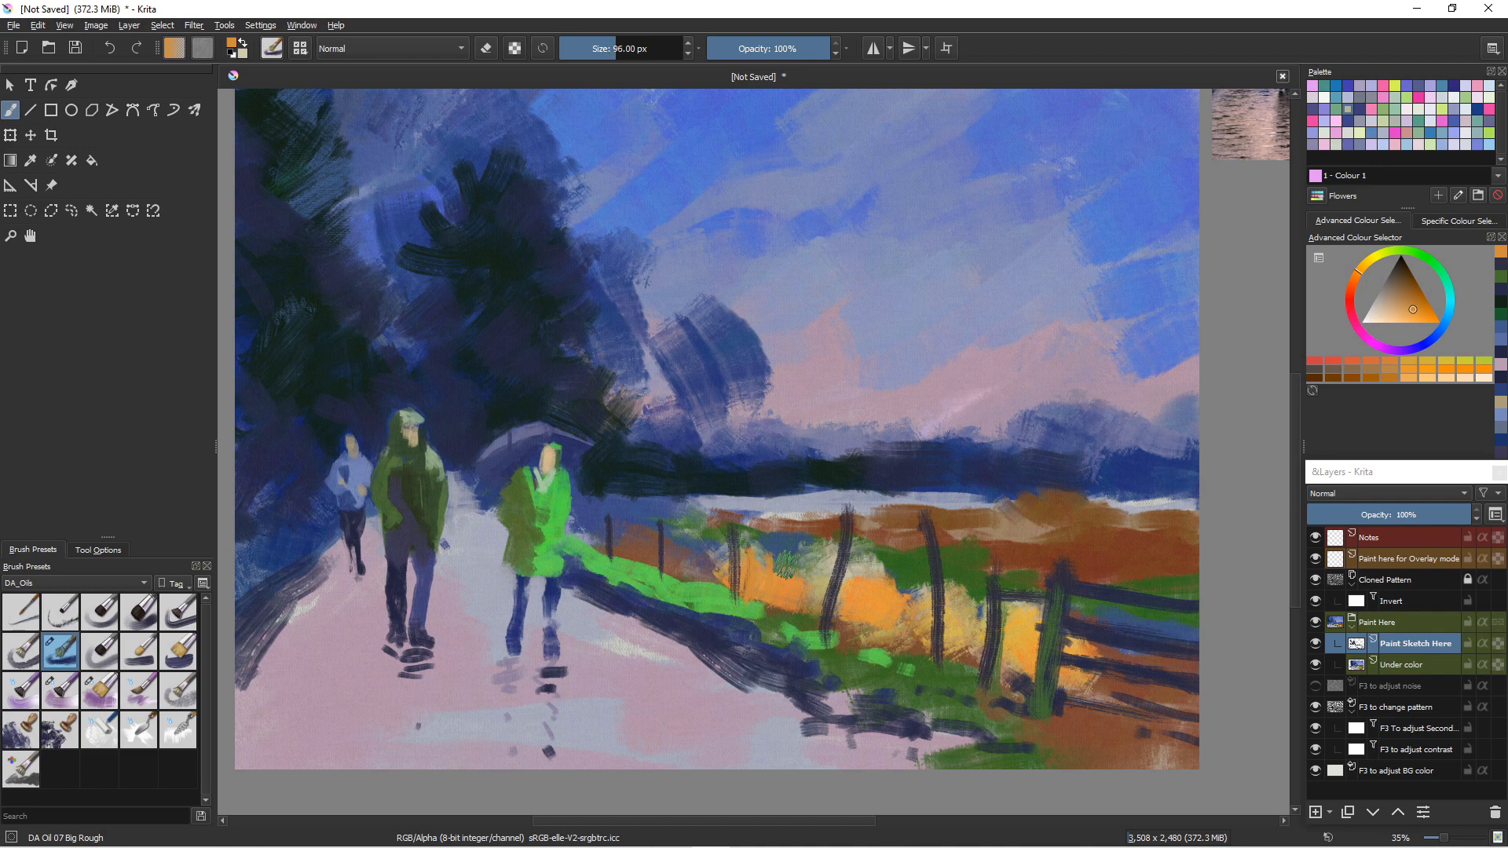
{"action": "key", "text": "bracketright"}
{"action": "key", "text": "bracketright"}
{"action": "key", "text": "bracketright"}
{"action": "key", "text": "bracketright"}
{"action": "key", "text": "bracketright"}
{"action": "key", "text": "bracketright"}
{"action": "key", "text": "bracketright"}
{"action": "key", "text": "bracketright"}
{"action": "key", "text": "bracketright"}
{"action": "key", "text": "bracketright"}
{"action": "key", "text": "bracketright"}
{"action": "key", "text": "bracketright"}
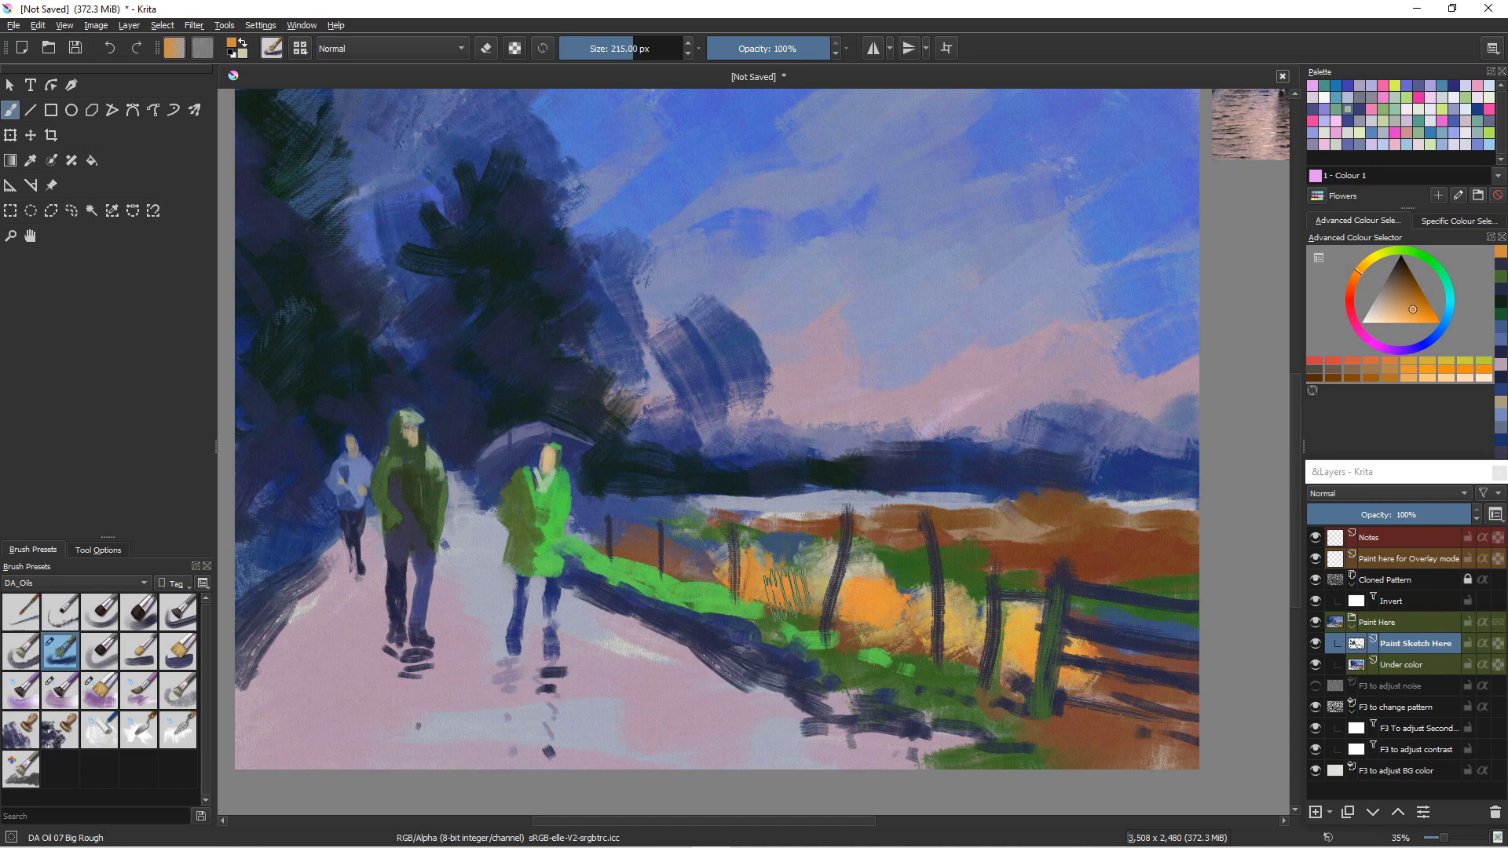
{"action": "mouse_move", "coordinate": [791, 589]}
{"action": "left_mouse_down"}
{"action": "mouse_move", "coordinate": [806, 547]}
{"action": "mouse_move", "coordinate": [801, 594]}
{"action": "mouse_move", "coordinate": [788, 556]}
{"action": "mouse_move", "coordinate": [759, 566]}
{"action": "mouse_move", "coordinate": [793, 582]}
{"action": "mouse_move", "coordinate": [816, 568]}
{"action": "mouse_move", "coordinate": [841, 635]}
{"action": "mouse_move", "coordinate": [852, 584]}
{"action": "mouse_move", "coordinate": [868, 585]}
{"action": "mouse_move", "coordinate": [872, 615]}
{"action": "mouse_move", "coordinate": [898, 588]}
{"action": "mouse_move", "coordinate": [900, 629]}
{"action": "mouse_move", "coordinate": [919, 612]}
{"action": "mouse_move", "coordinate": [921, 639]}
{"action": "mouse_move", "coordinate": [953, 647]}
{"action": "mouse_move", "coordinate": [943, 591]}
{"action": "mouse_move", "coordinate": [982, 675]}
{"action": "mouse_move", "coordinate": [1014, 639]}
{"action": "mouse_move", "coordinate": [1025, 672]}
{"action": "left_mouse_up"}
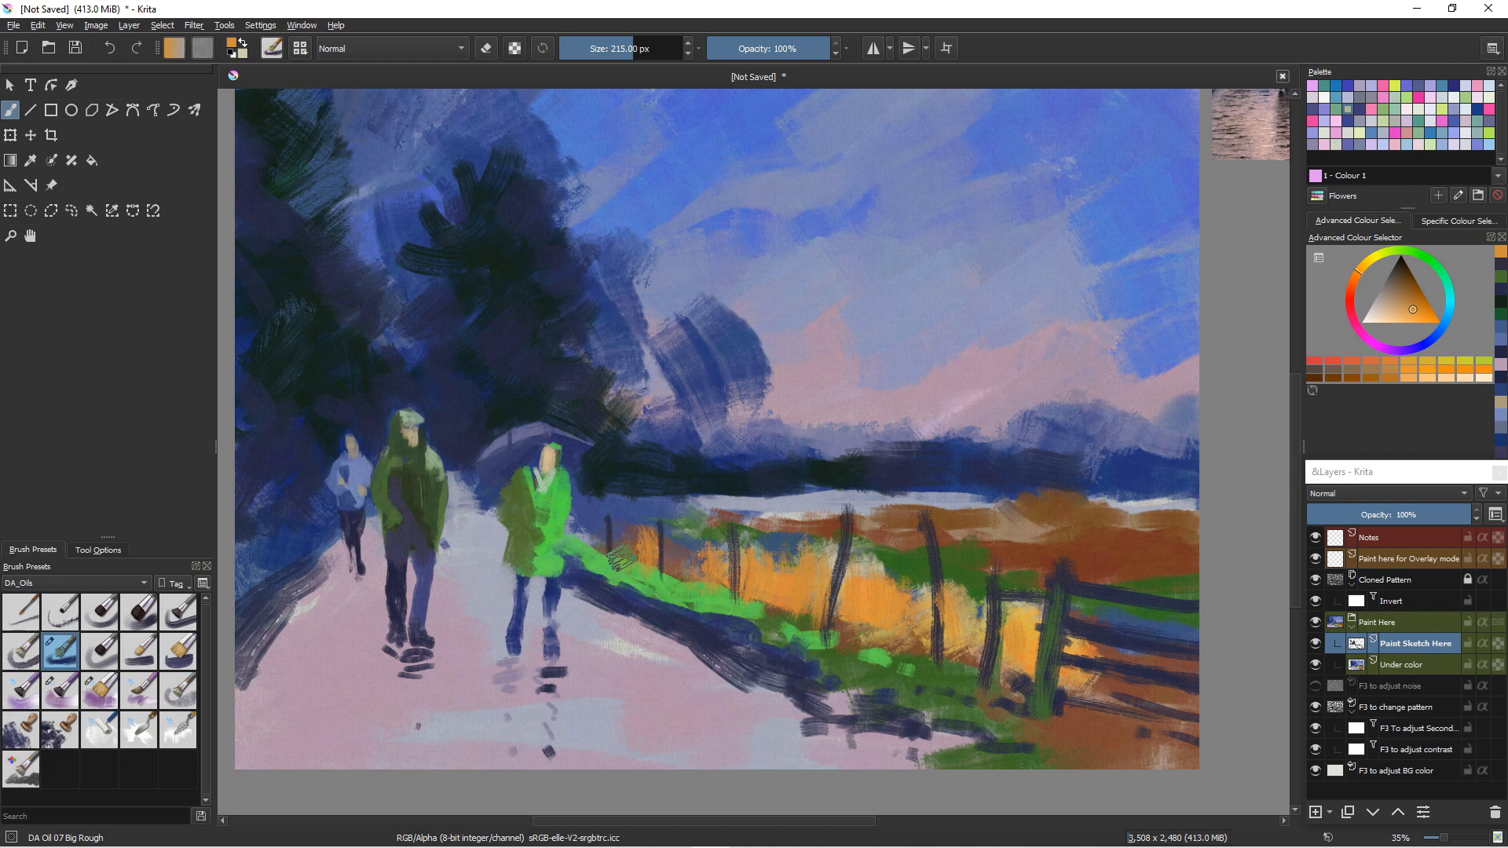
- Brush pale beige grass strokes over the orange field along the fence, from beside the green-coated walker to the right-hand rails
{"action": "left_click", "coordinate": [1379, 309]}
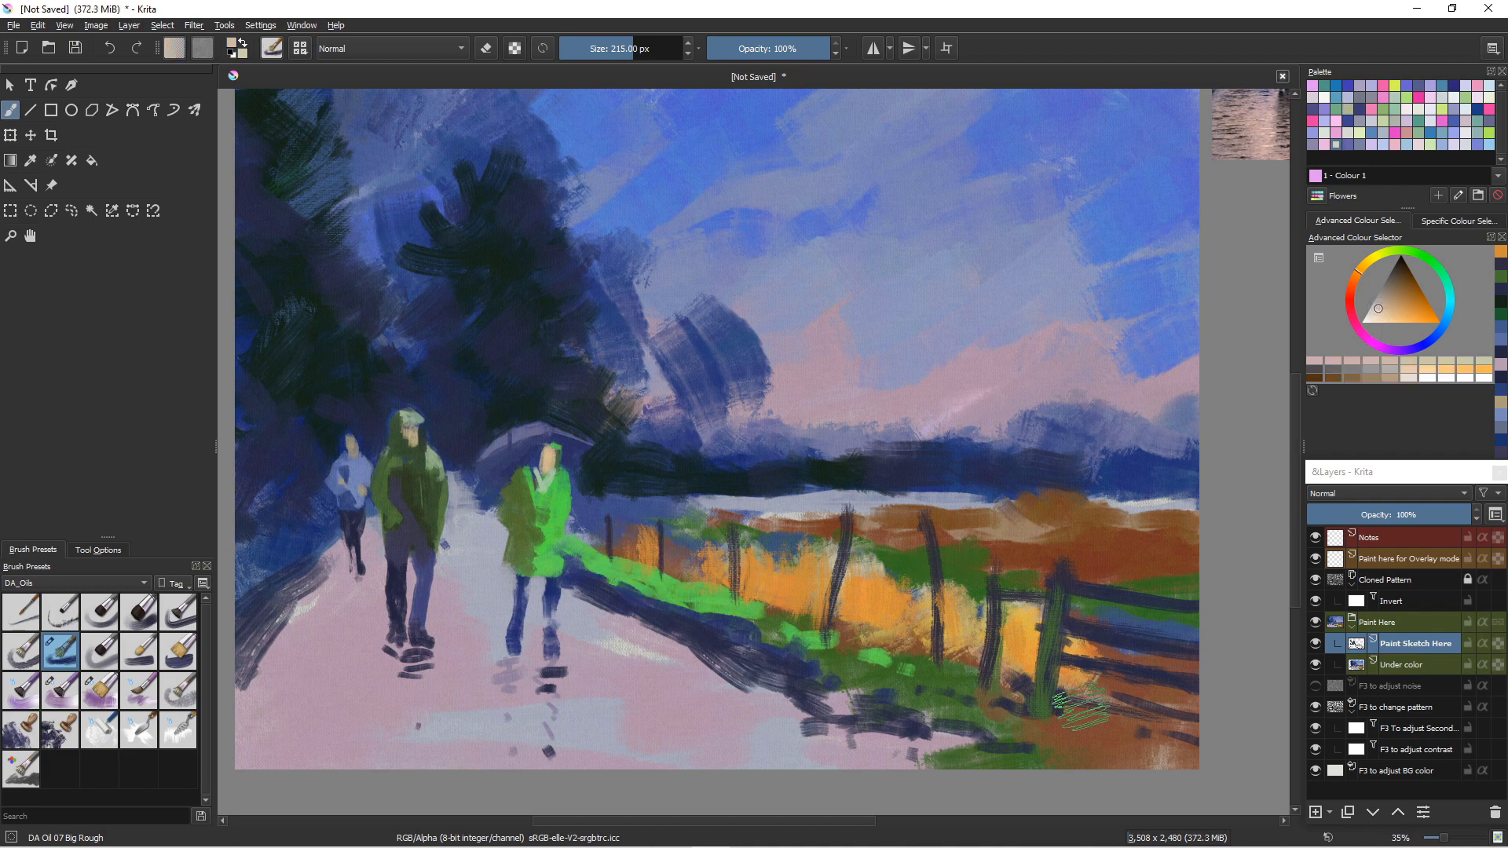
{"action": "left_click_drag", "start_coordinate": [865, 569], "coordinate": [900, 625]}
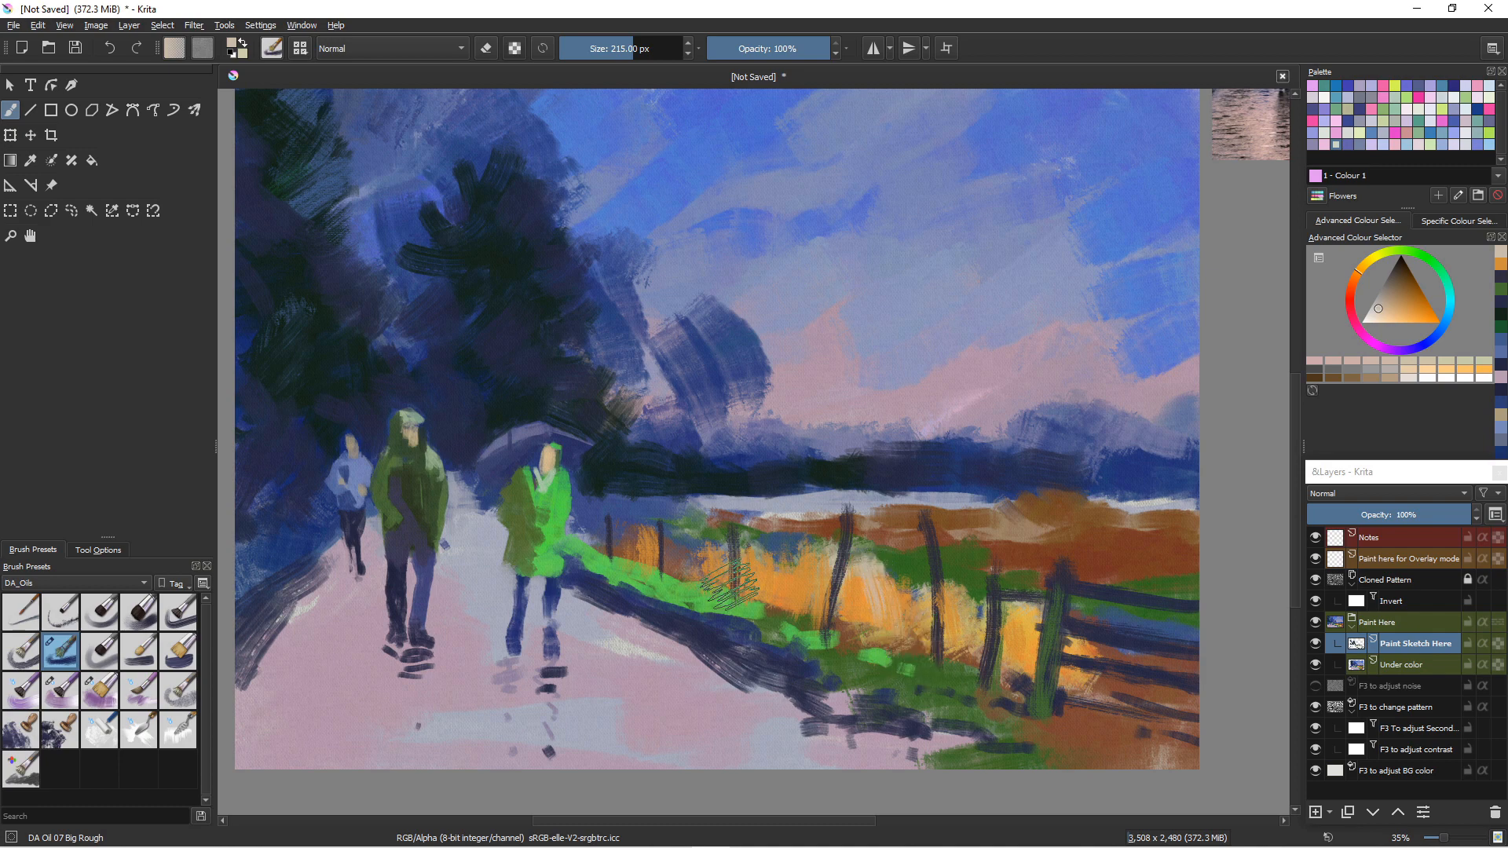
{"action": "mouse_move", "coordinate": [805, 557]}
{"action": "left_mouse_down"}
{"action": "mouse_move", "coordinate": [803, 599]}
{"action": "mouse_move", "coordinate": [775, 558]}
{"action": "mouse_move", "coordinate": [764, 584]}
{"action": "mouse_move", "coordinate": [749, 579]}
{"action": "mouse_move", "coordinate": [769, 623]}
{"action": "mouse_move", "coordinate": [832, 643]}
{"action": "mouse_move", "coordinate": [816, 570]}
{"action": "mouse_move", "coordinate": [838, 618]}
{"action": "left_mouse_up"}
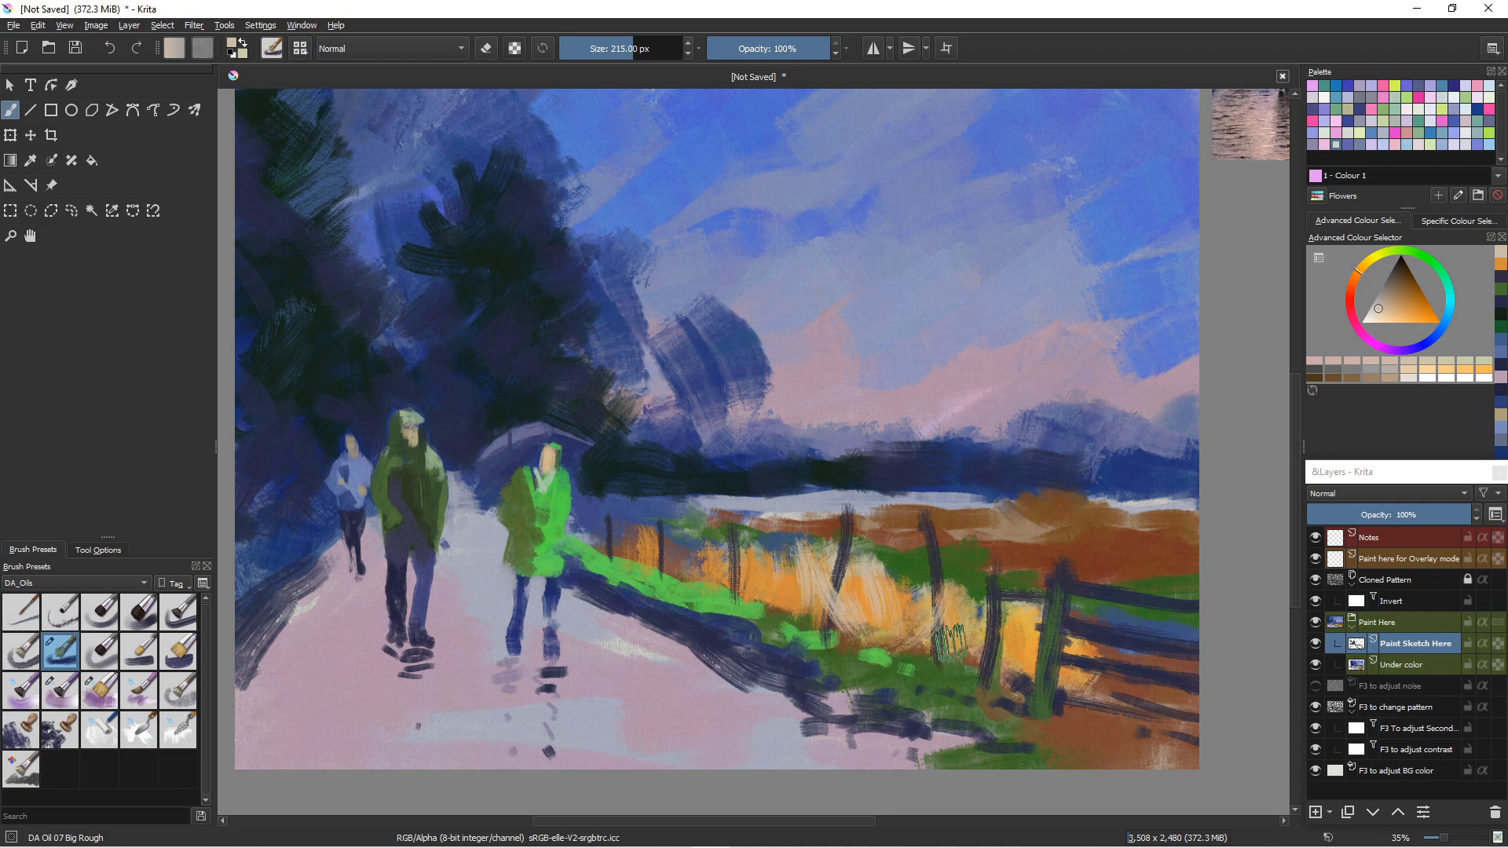
{"action": "left_click_drag", "start_coordinate": [984, 638], "coordinate": [983, 680]}
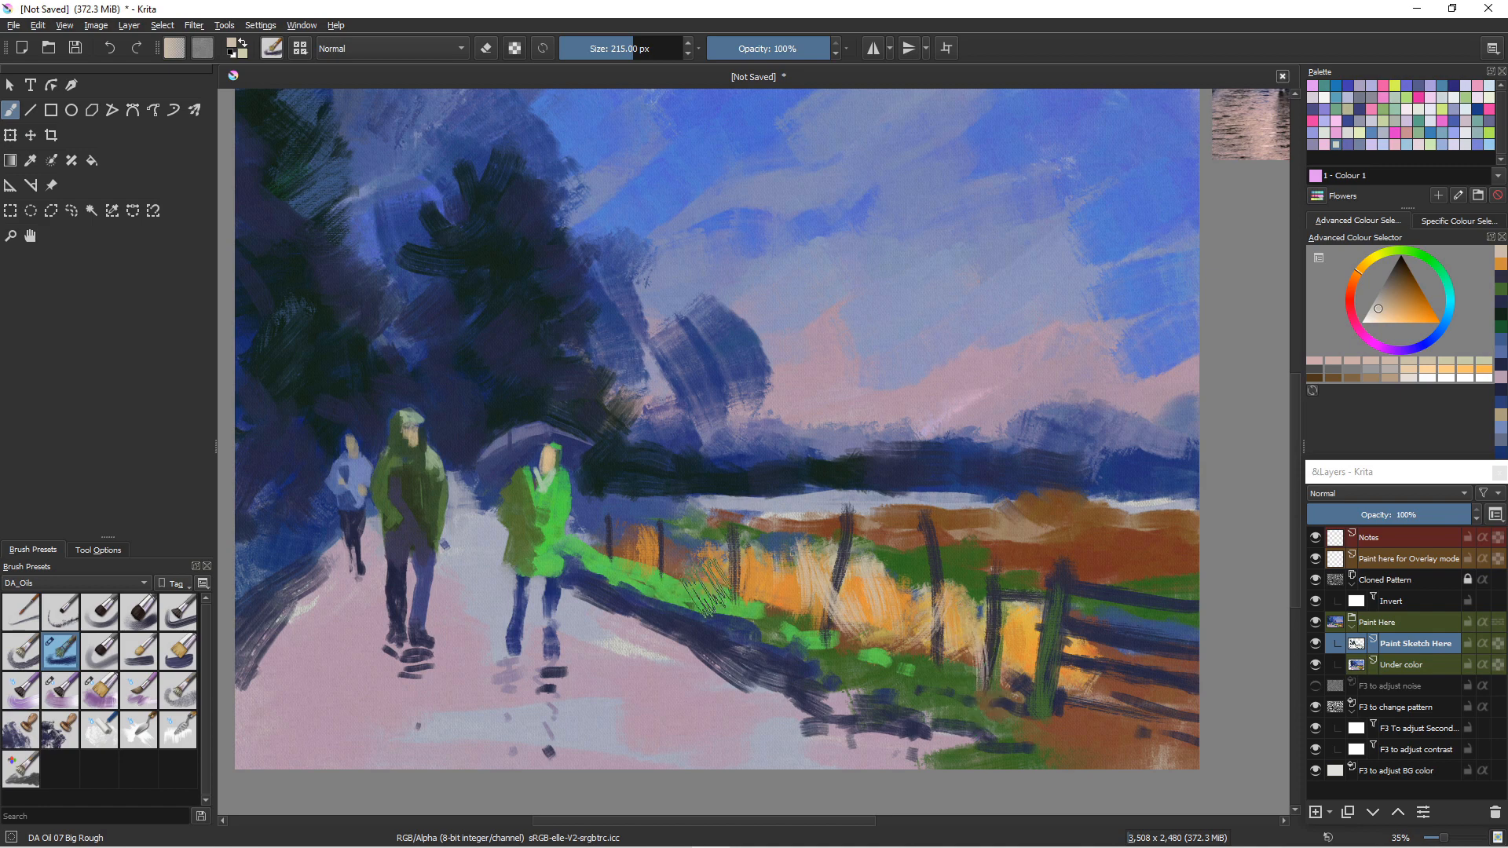
{"action": "left_click_drag", "start_coordinate": [716, 549], "coordinate": [721, 578]}
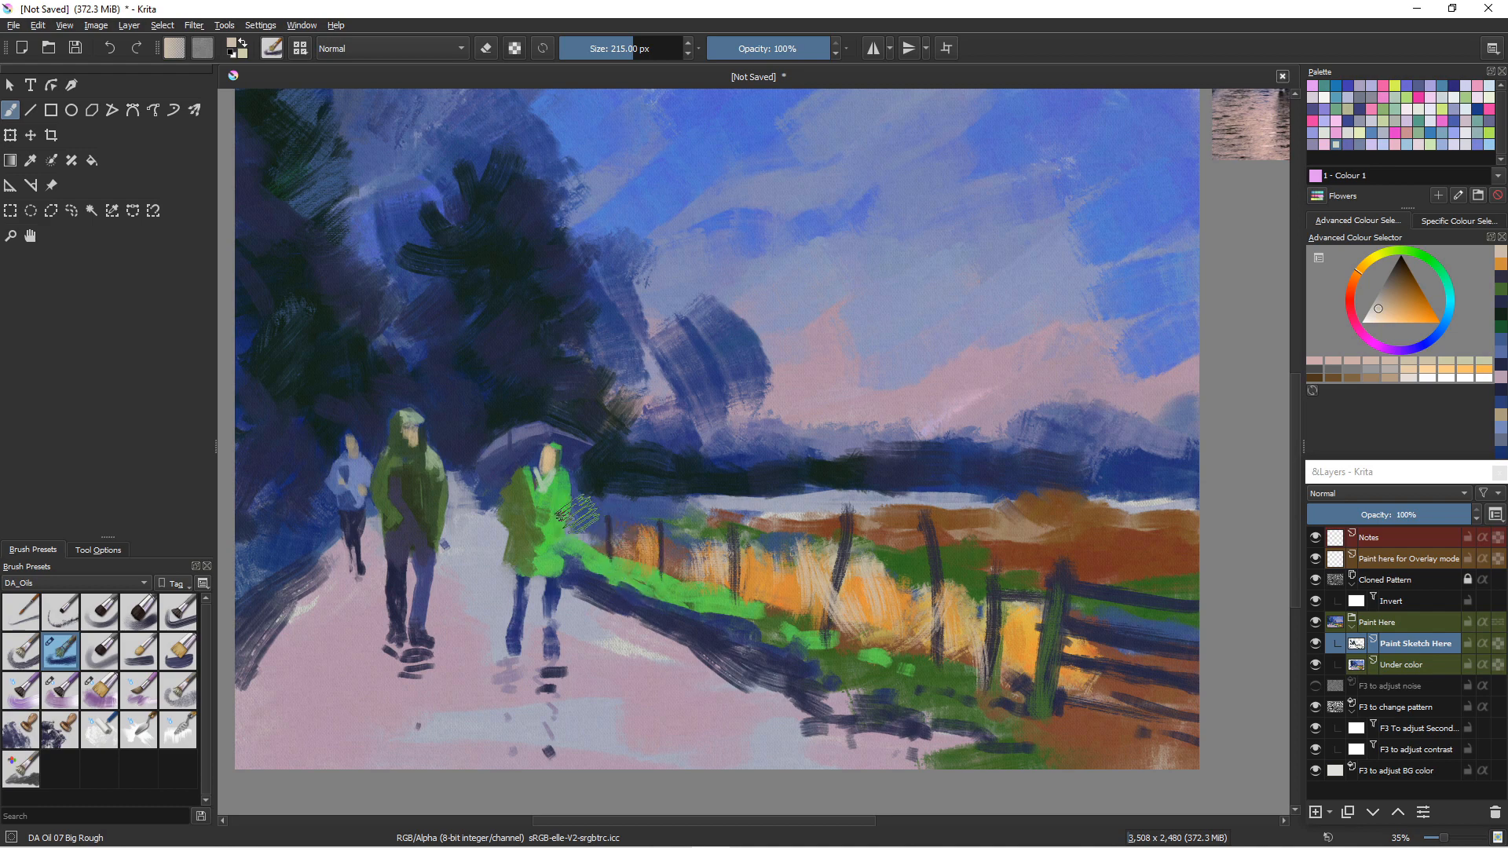
{"action": "mouse_move", "coordinate": [580, 520]}
{"action": "left_mouse_down"}
{"action": "mouse_move", "coordinate": [618, 551]}
{"action": "mouse_move", "coordinate": [618, 520]}
{"action": "mouse_move", "coordinate": [669, 598]}
{"action": "mouse_move", "coordinate": [721, 602]}
{"action": "mouse_move", "coordinate": [658, 548]}
{"action": "mouse_move", "coordinate": [689, 560]}
{"action": "left_mouse_up"}
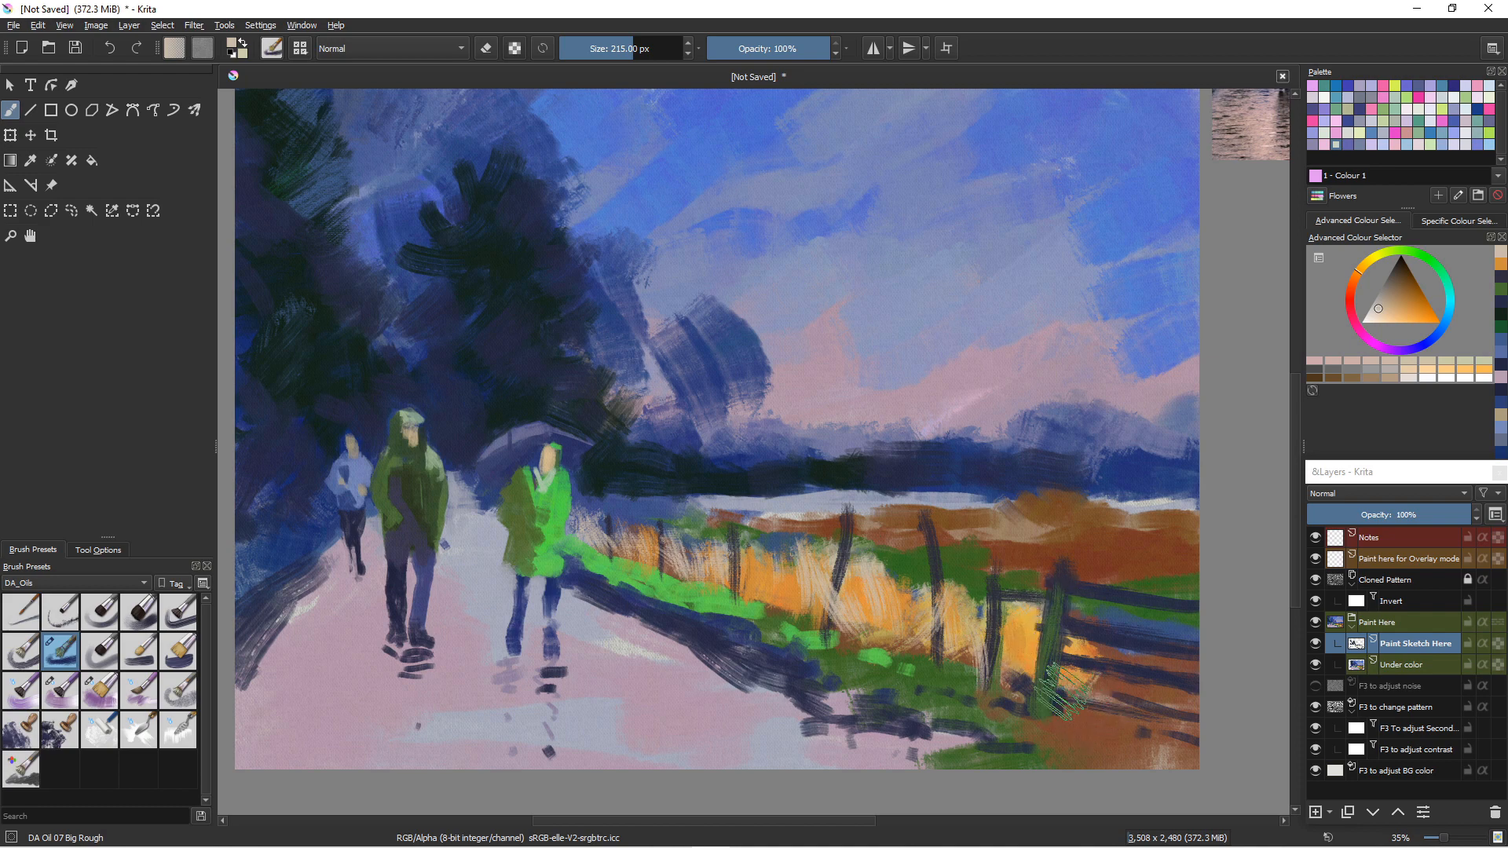
{"action": "left_click_drag", "start_coordinate": [1071, 676], "coordinate": [1170, 691]}
{"action": "left_click_drag", "start_coordinate": [1081, 646], "coordinate": [1158, 657]}
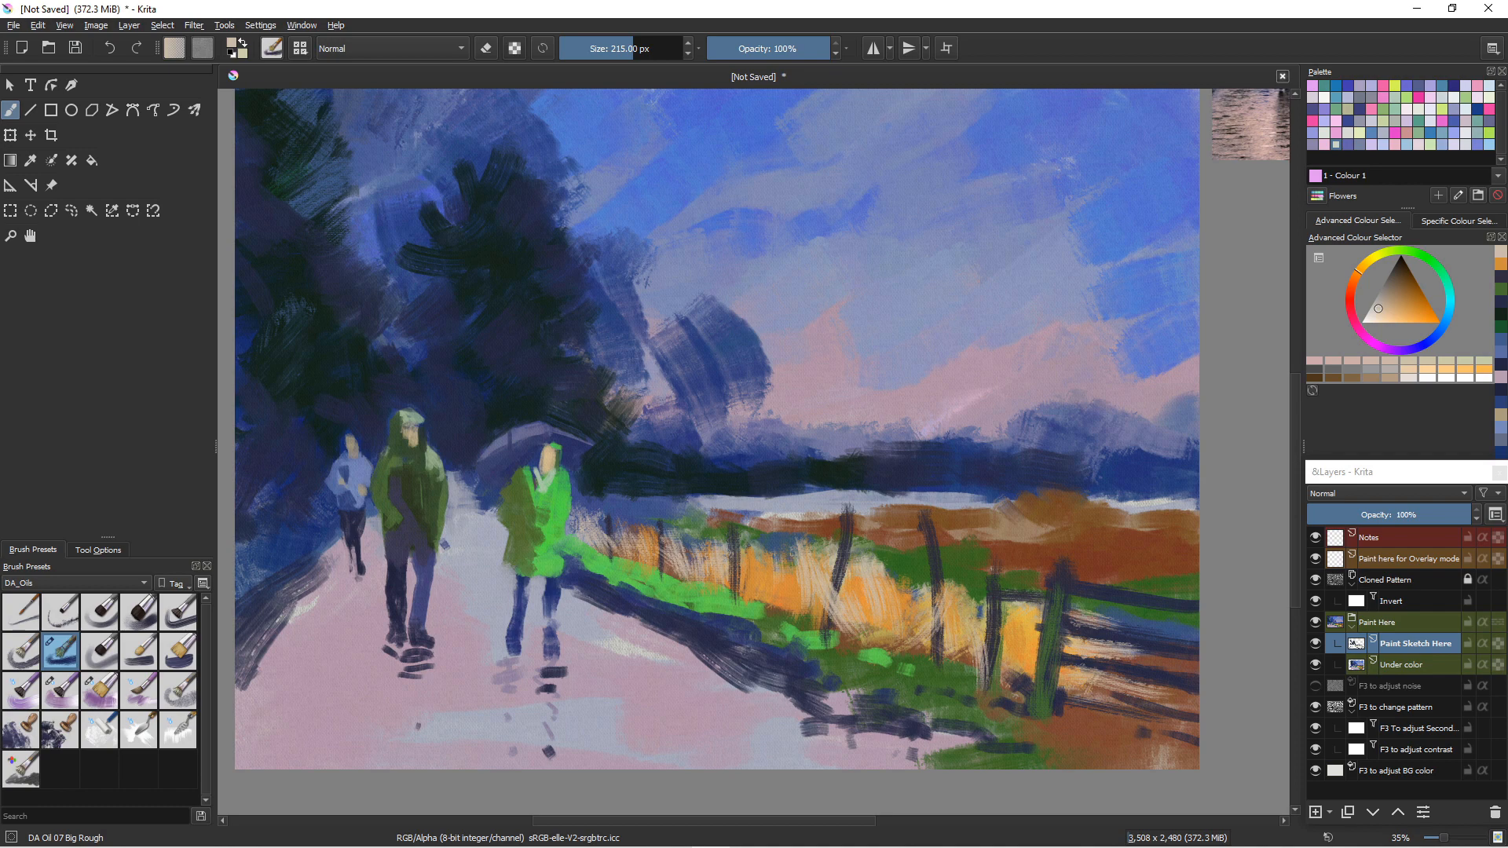
{"action": "mouse_move", "coordinate": [1062, 498]}
{"action": "left_mouse_down"}
{"action": "mouse_move", "coordinate": [1122, 525]}
{"action": "mouse_move", "coordinate": [1072, 507]}
{"action": "mouse_move", "coordinate": [1039, 516]}
{"action": "mouse_move", "coordinate": [1080, 520]}
{"action": "mouse_move", "coordinate": [1029, 512]}
{"action": "left_mouse_up"}
- Paint the far field behind the fence with reddish-brown strokes and ochre grass texture
{"action": "left_click", "coordinate": [1406, 286]}
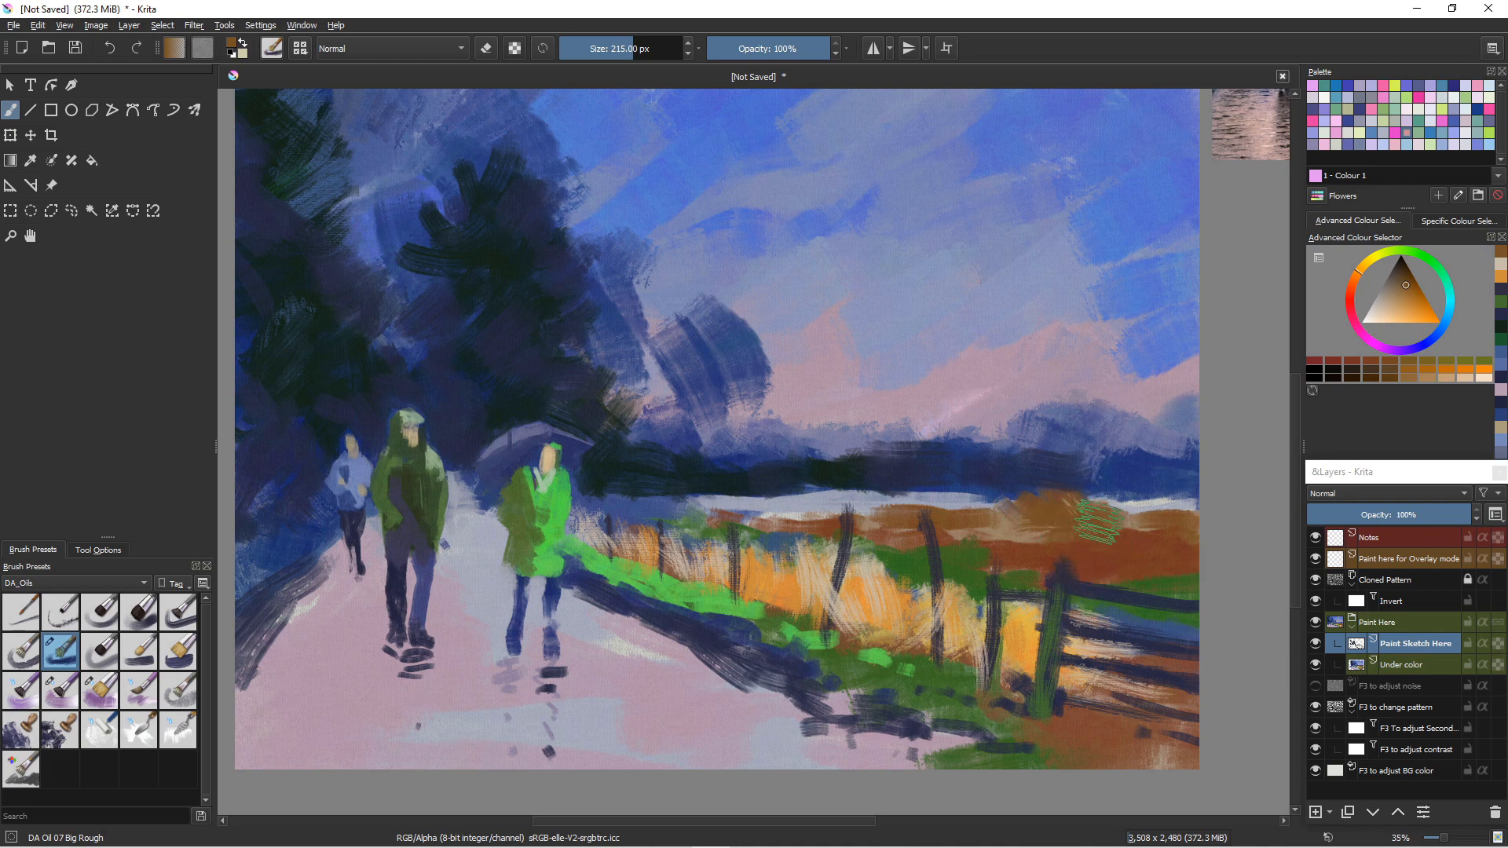
{"action": "left_click", "coordinate": [1352, 284]}
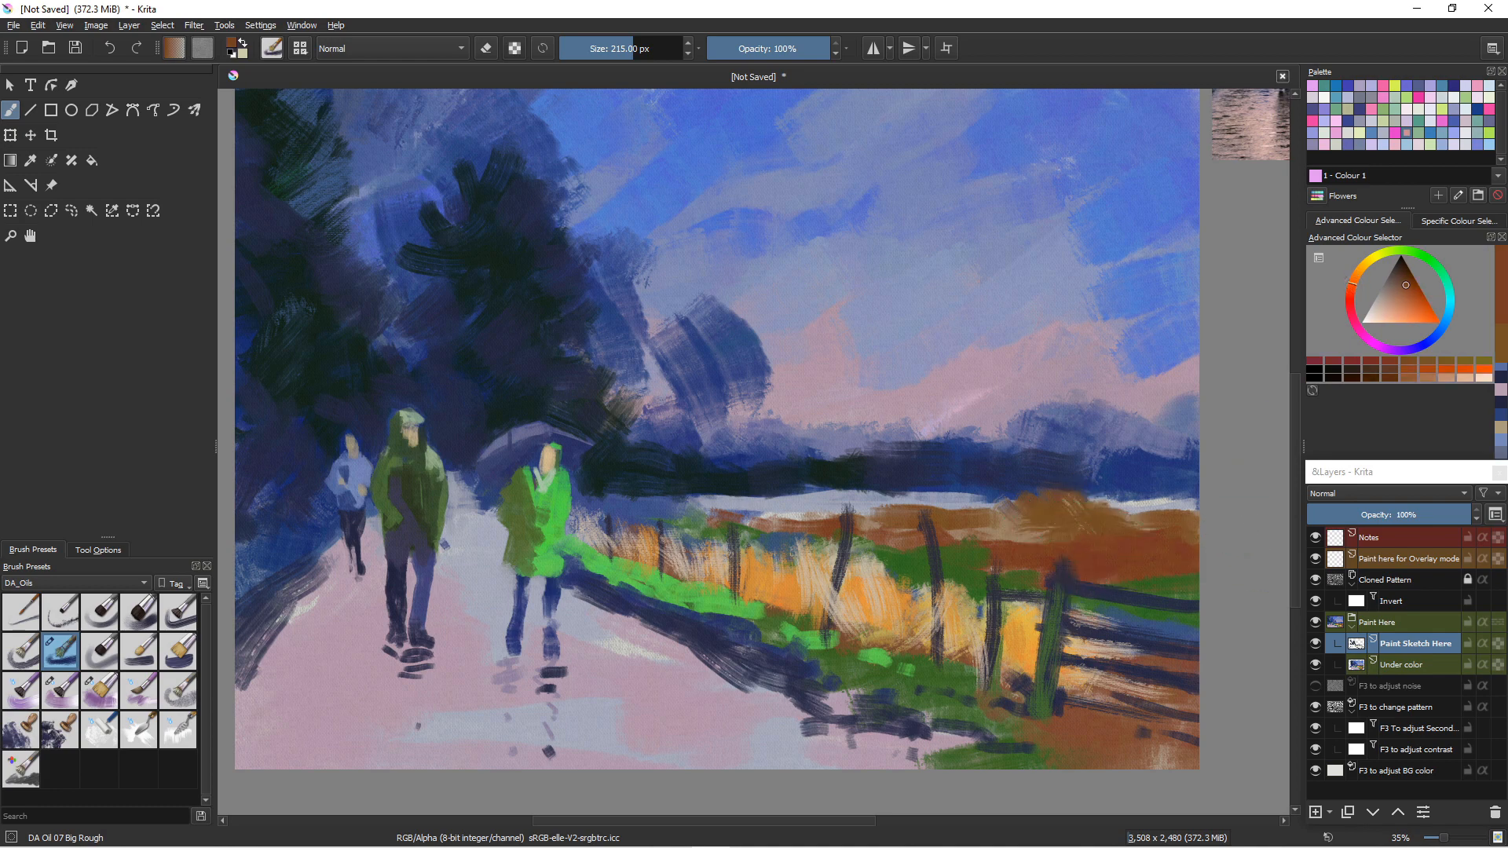
{"action": "left_click", "coordinate": [1401, 288]}
{"action": "left_click_drag", "start_coordinate": [1106, 514], "coordinate": [1117, 528]}
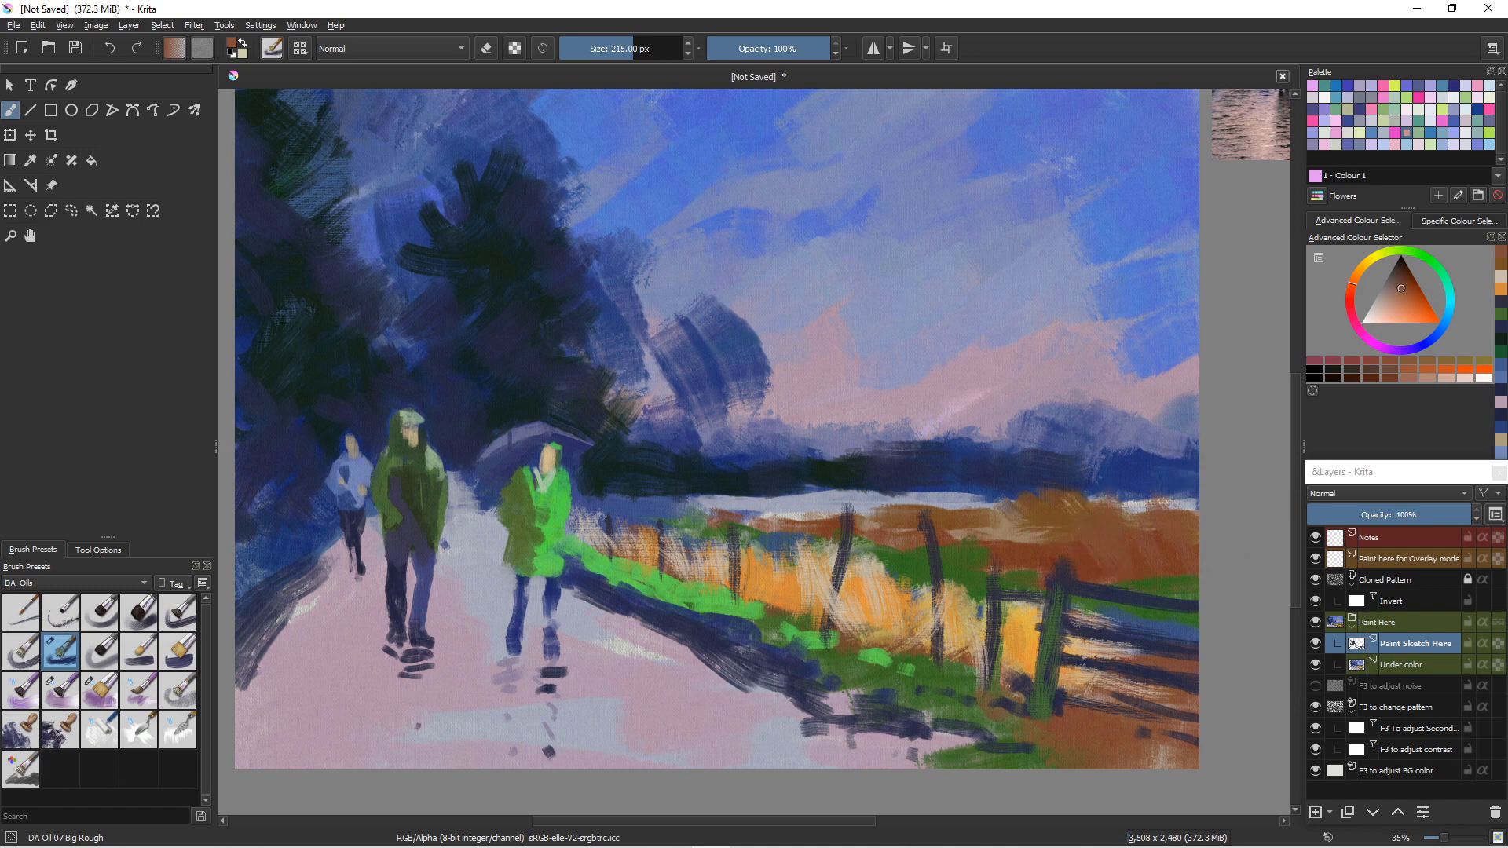
{"action": "left_click", "coordinate": [1360, 269]}
{"action": "left_click", "coordinate": [1410, 297]}
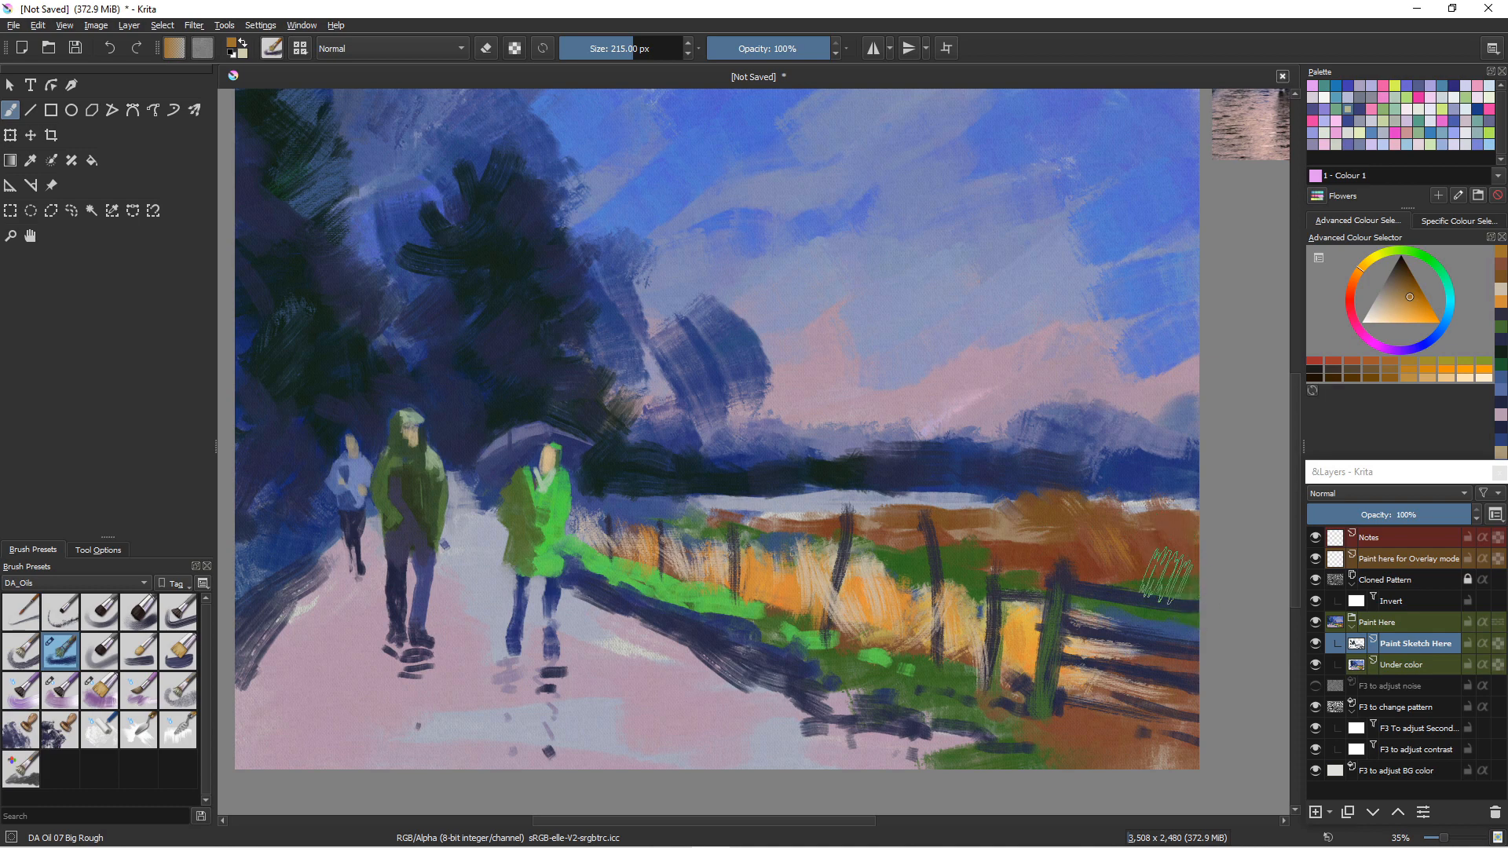
{"action": "mouse_move", "coordinate": [1142, 542]}
{"action": "left_mouse_down"}
{"action": "mouse_move", "coordinate": [1176, 542]}
{"action": "mouse_move", "coordinate": [1197, 564]}
{"action": "left_mouse_up"}
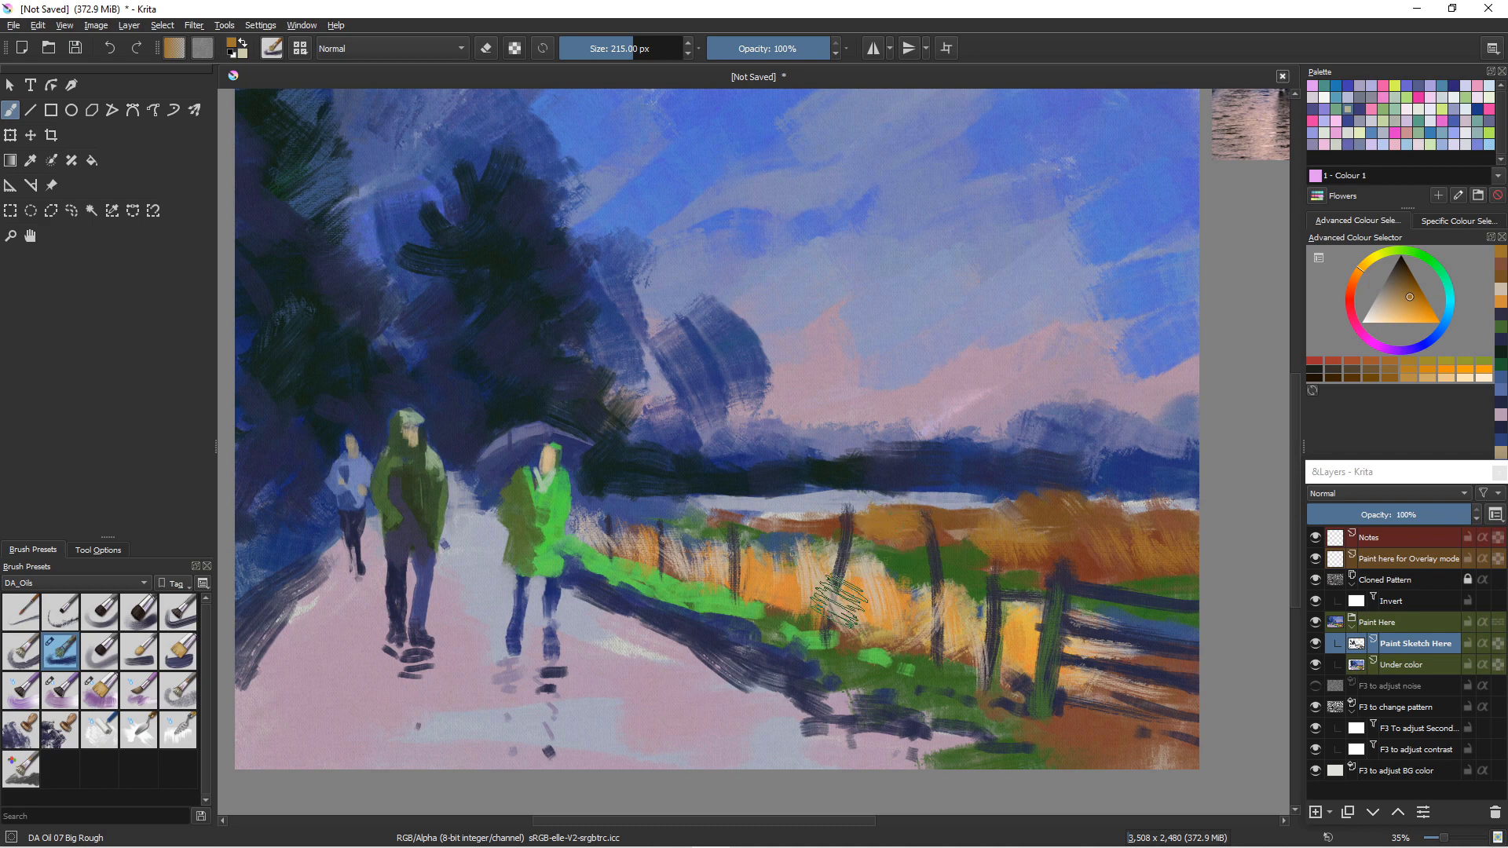
- Cover the bright green verge below the fence with ochre and light orange grass strokes sampled from the field
{"action": "mouse_move", "coordinate": [872, 648]}
{"action": "left_mouse_down"}
{"action": "mouse_move", "coordinate": [879, 610]}
{"action": "mouse_move", "coordinate": [892, 642]}
{"action": "mouse_move", "coordinate": [871, 673]}
{"action": "mouse_move", "coordinate": [887, 638]}
{"action": "mouse_move", "coordinate": [923, 650]}
{"action": "mouse_move", "coordinate": [734, 637]}
{"action": "mouse_move", "coordinate": [778, 618]}
{"action": "mouse_move", "coordinate": [750, 614]}
{"action": "mouse_move", "coordinate": [750, 590]}
{"action": "mouse_move", "coordinate": [738, 625]}
{"action": "mouse_move", "coordinate": [769, 581]}
{"action": "mouse_move", "coordinate": [789, 632]}
{"action": "mouse_move", "coordinate": [750, 644]}
{"action": "mouse_move", "coordinate": [678, 585]}
{"action": "left_mouse_up"}
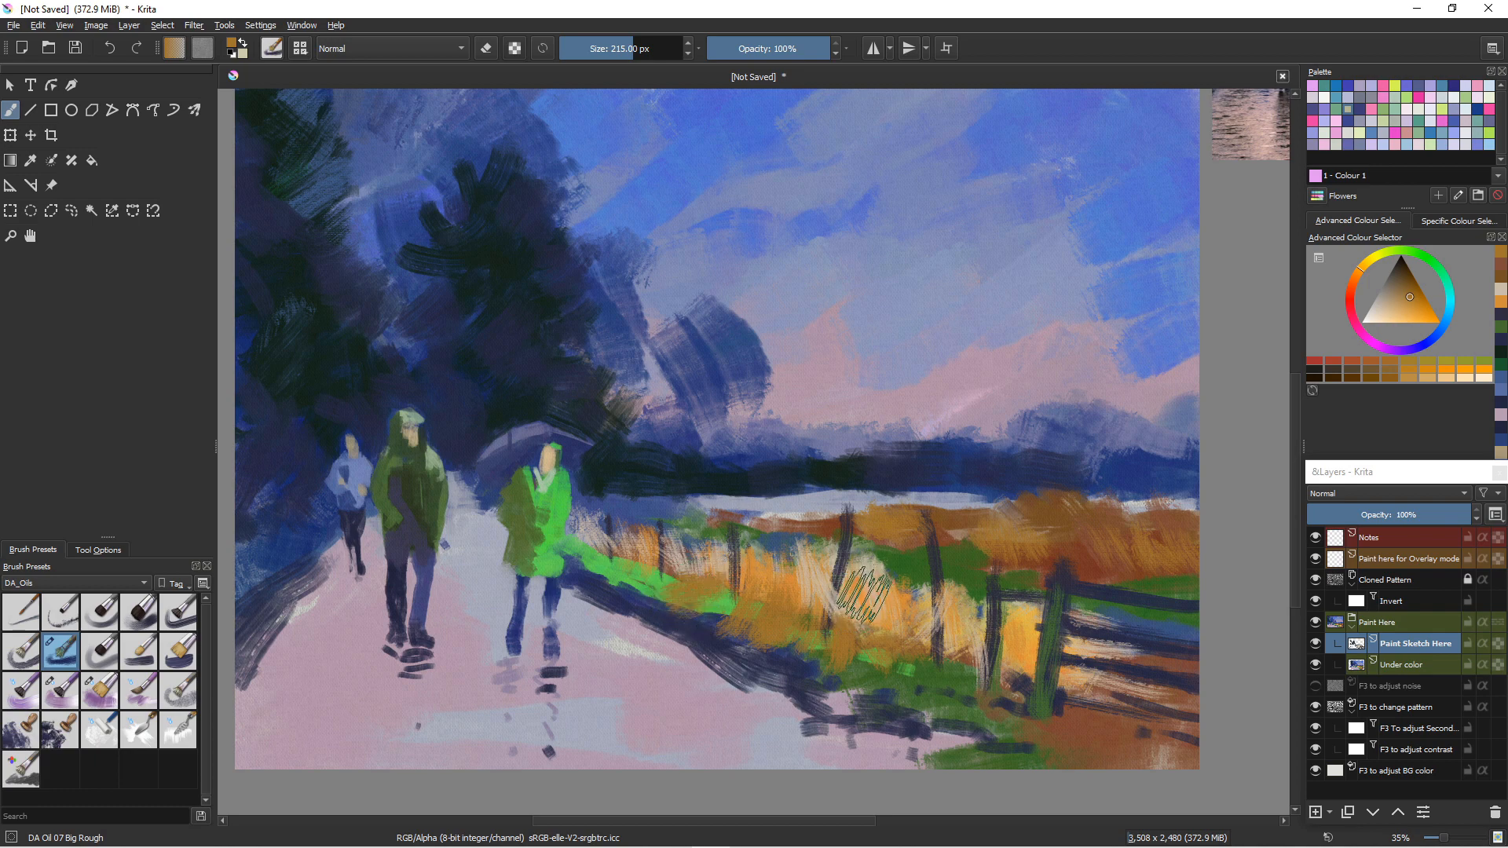
{"action": "left_click", "coordinate": [863, 632], "text": "ctrl"}
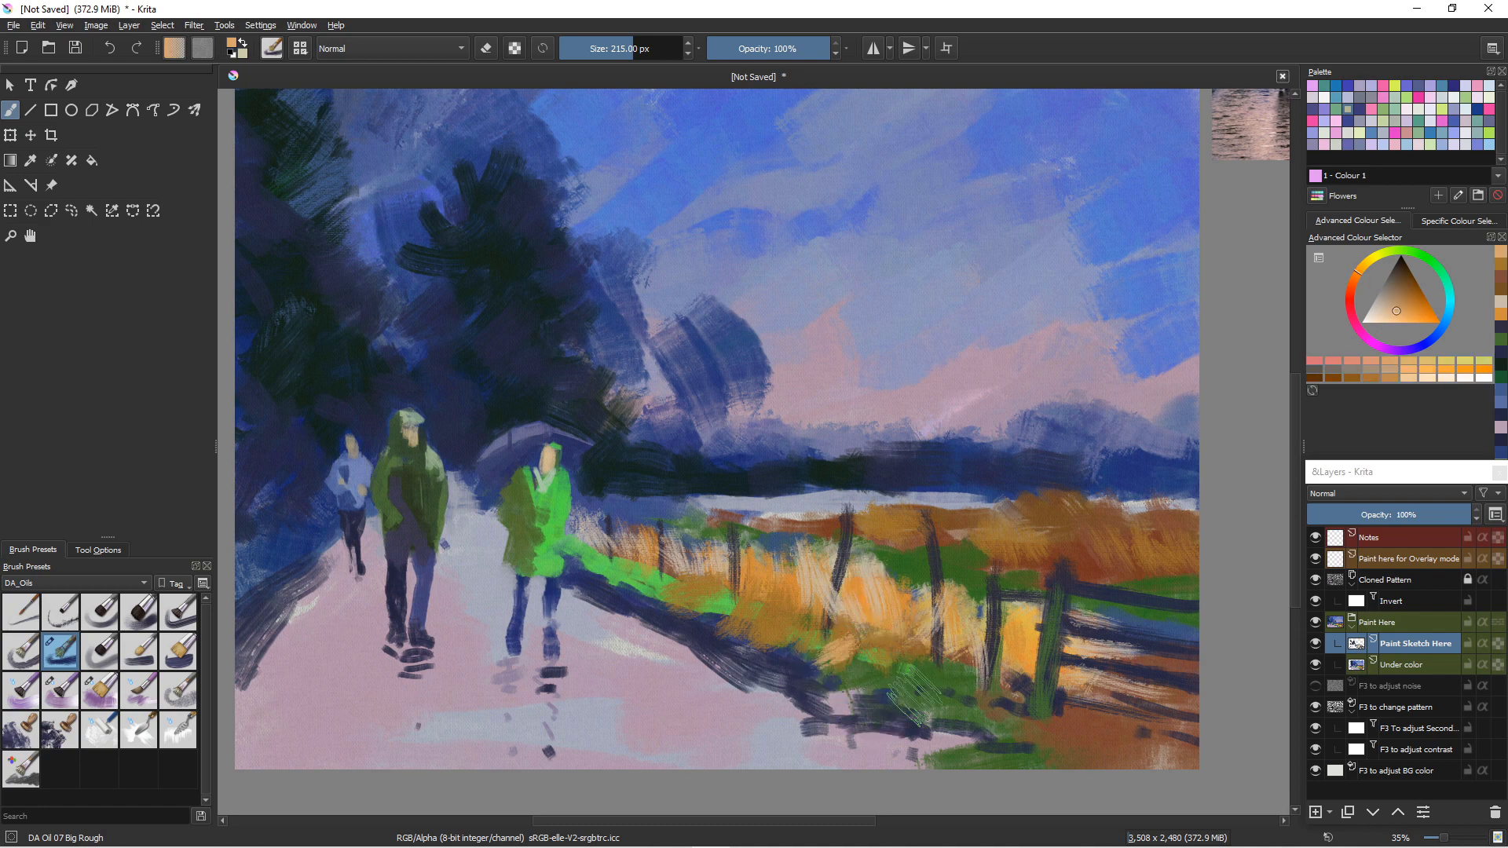
{"action": "mouse_move", "coordinate": [875, 658]}
{"action": "left_mouse_down"}
{"action": "mouse_move", "coordinate": [917, 666]}
{"action": "mouse_move", "coordinate": [905, 678]}
{"action": "left_mouse_up"}
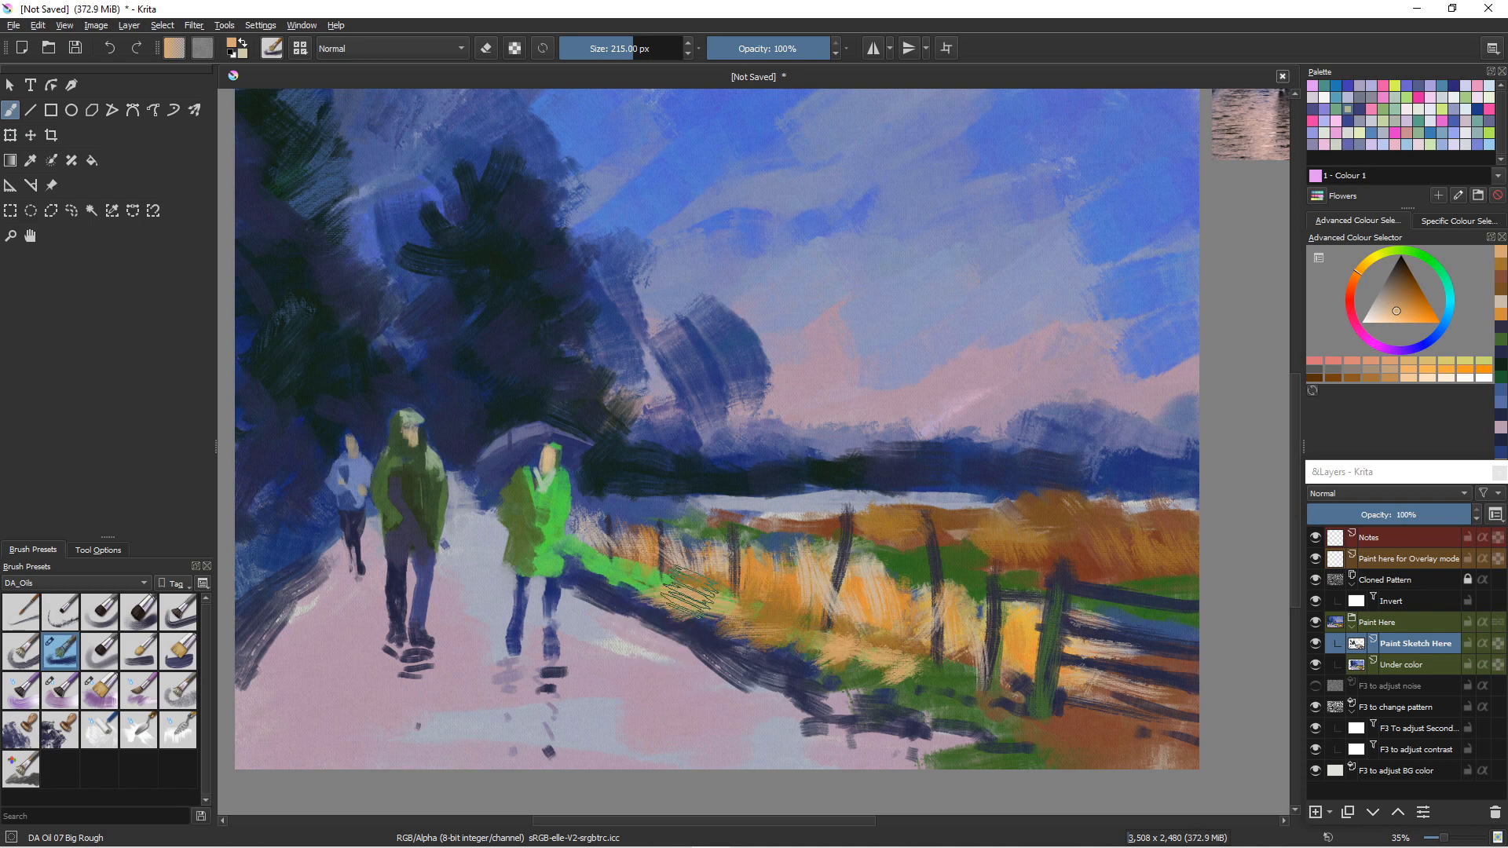
{"action": "left_click", "coordinate": [698, 601], "text": "ctrl"}
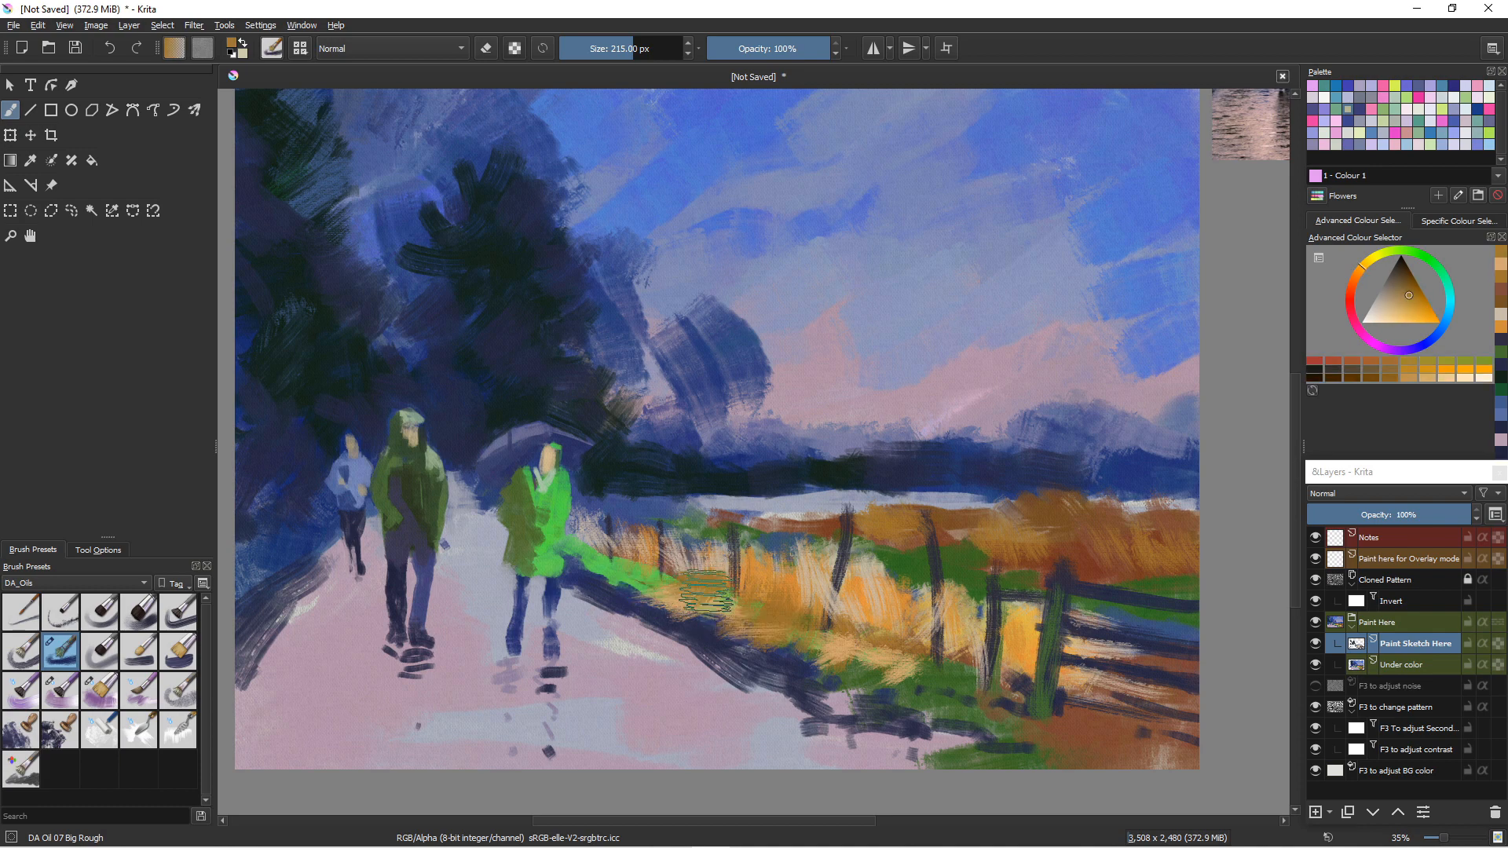
{"action": "mouse_move", "coordinate": [637, 591]}
{"action": "left_mouse_down"}
{"action": "mouse_move", "coordinate": [655, 587]}
{"action": "mouse_move", "coordinate": [603, 570]}
{"action": "left_mouse_up"}
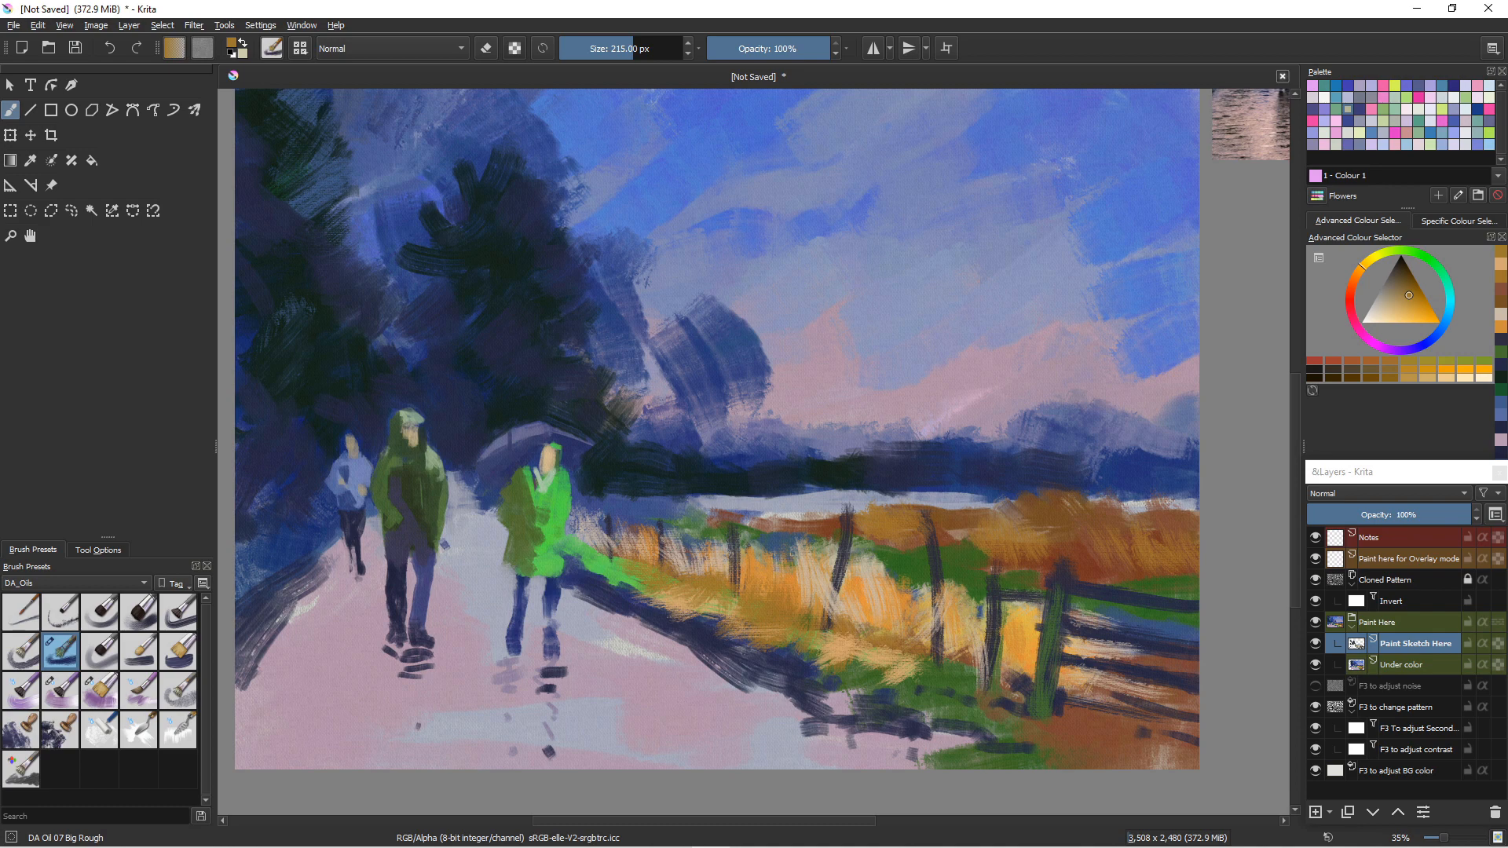
{"action": "left_click_drag", "start_coordinate": [845, 652], "coordinate": [935, 691]}
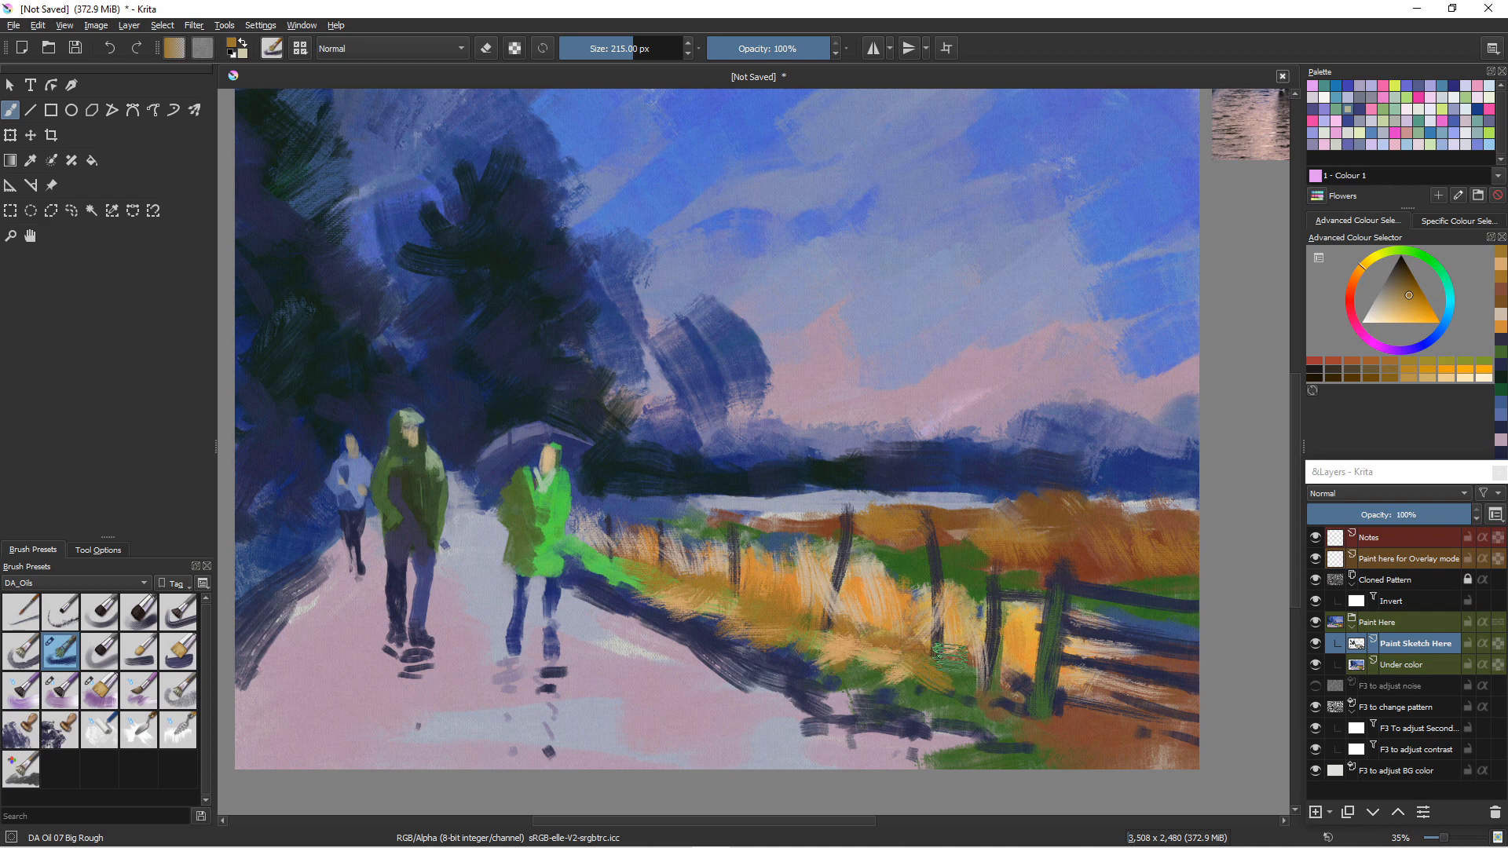
- Sample the path's mauve and brush rough strokes over the grass at the lower-right edge of the path
{"action": "left_click", "coordinate": [712, 705], "text": "ctrl"}
{"action": "left_click", "coordinate": [804, 670], "text": "ctrl"}
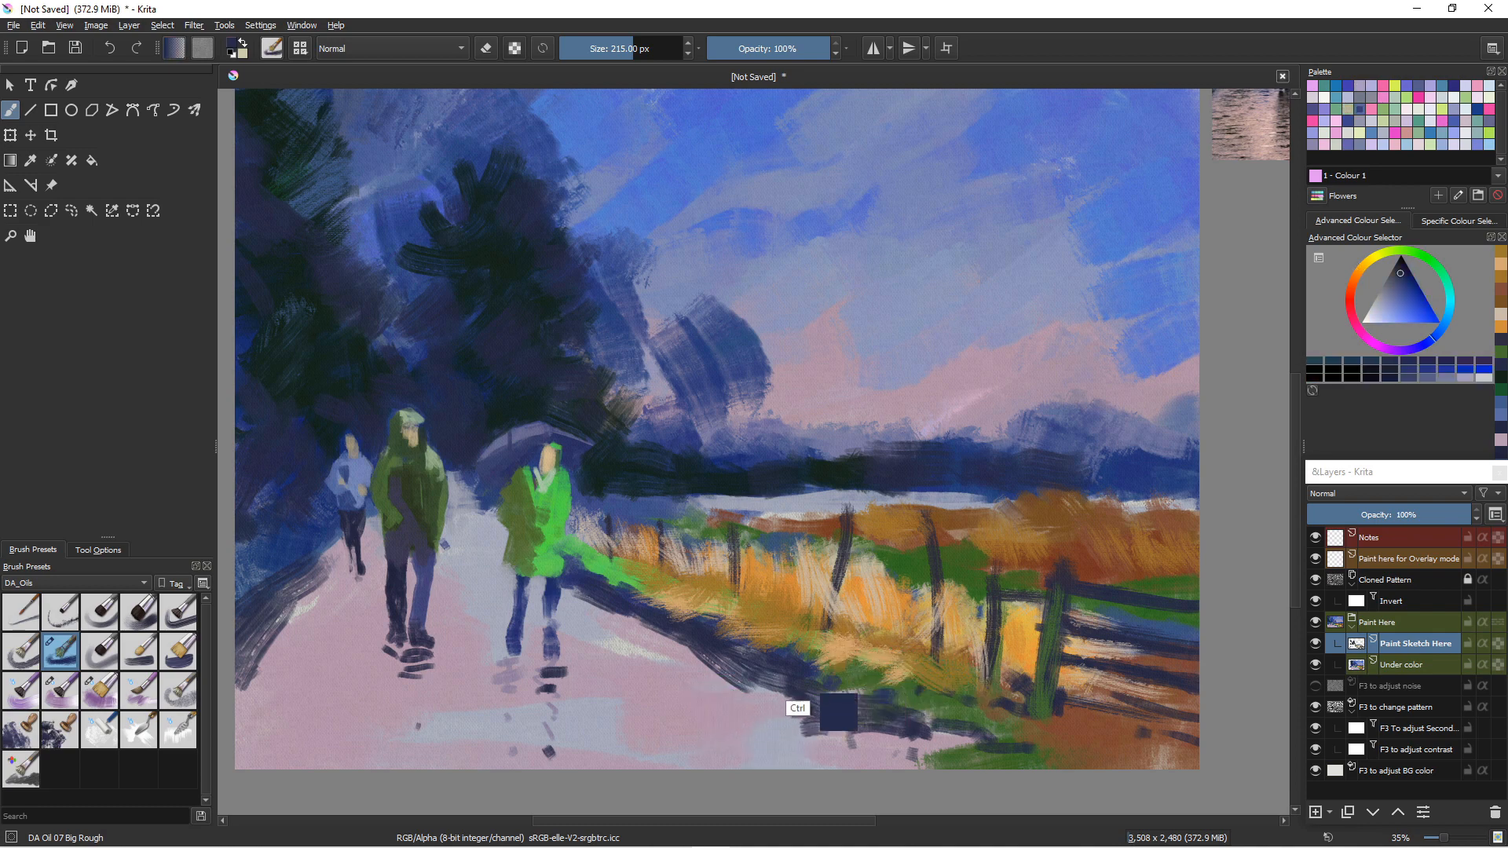
{"action": "left_click", "coordinate": [832, 668], "text": "ctrl"}
{"action": "left_click", "coordinate": [715, 705], "text": "ctrl"}
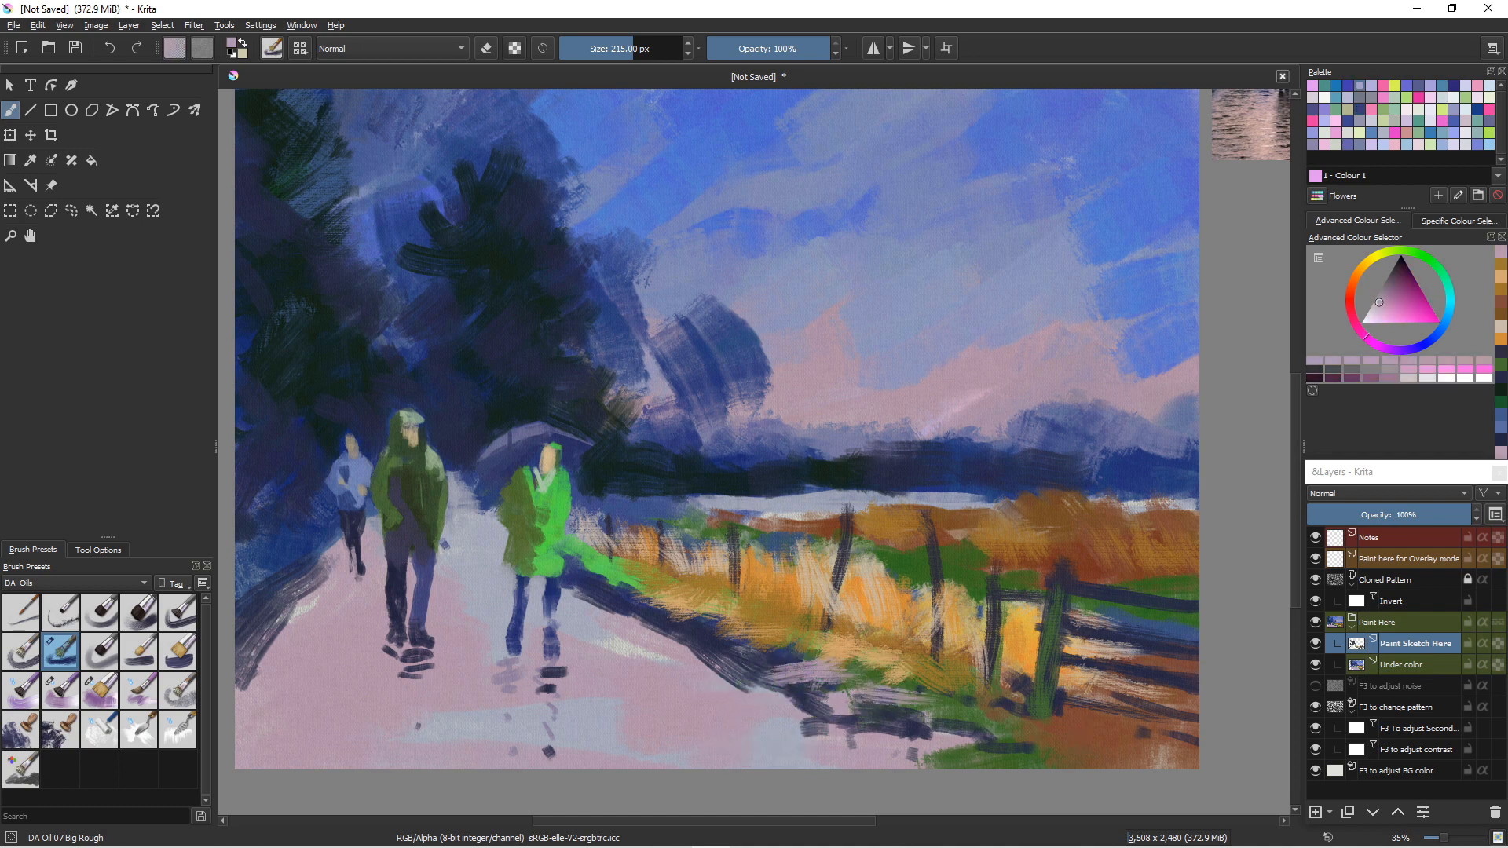
{"action": "mouse_move", "coordinate": [925, 720]}
{"action": "left_mouse_down"}
{"action": "mouse_move", "coordinate": [964, 685]}
{"action": "mouse_move", "coordinate": [992, 706]}
{"action": "mouse_move", "coordinate": [959, 720]}
{"action": "mouse_move", "coordinate": [1029, 711]}
{"action": "mouse_move", "coordinate": [925, 732]}
{"action": "mouse_move", "coordinate": [1024, 718]}
{"action": "mouse_move", "coordinate": [1000, 741]}
{"action": "mouse_move", "coordinate": [1052, 733]}
{"action": "mouse_move", "coordinate": [1055, 752]}
{"action": "mouse_move", "coordinate": [1076, 738]}
{"action": "mouse_move", "coordinate": [1033, 757]}
{"action": "mouse_move", "coordinate": [1068, 730]}
{"action": "mouse_move", "coordinate": [1004, 747]}
{"action": "mouse_move", "coordinate": [1094, 739]}
{"action": "mouse_move", "coordinate": [1062, 762]}
{"action": "mouse_move", "coordinate": [1109, 742]}
{"action": "mouse_move", "coordinate": [1090, 769]}
{"action": "mouse_move", "coordinate": [1090, 748]}
{"action": "mouse_move", "coordinate": [1017, 753]}
{"action": "left_mouse_up"}
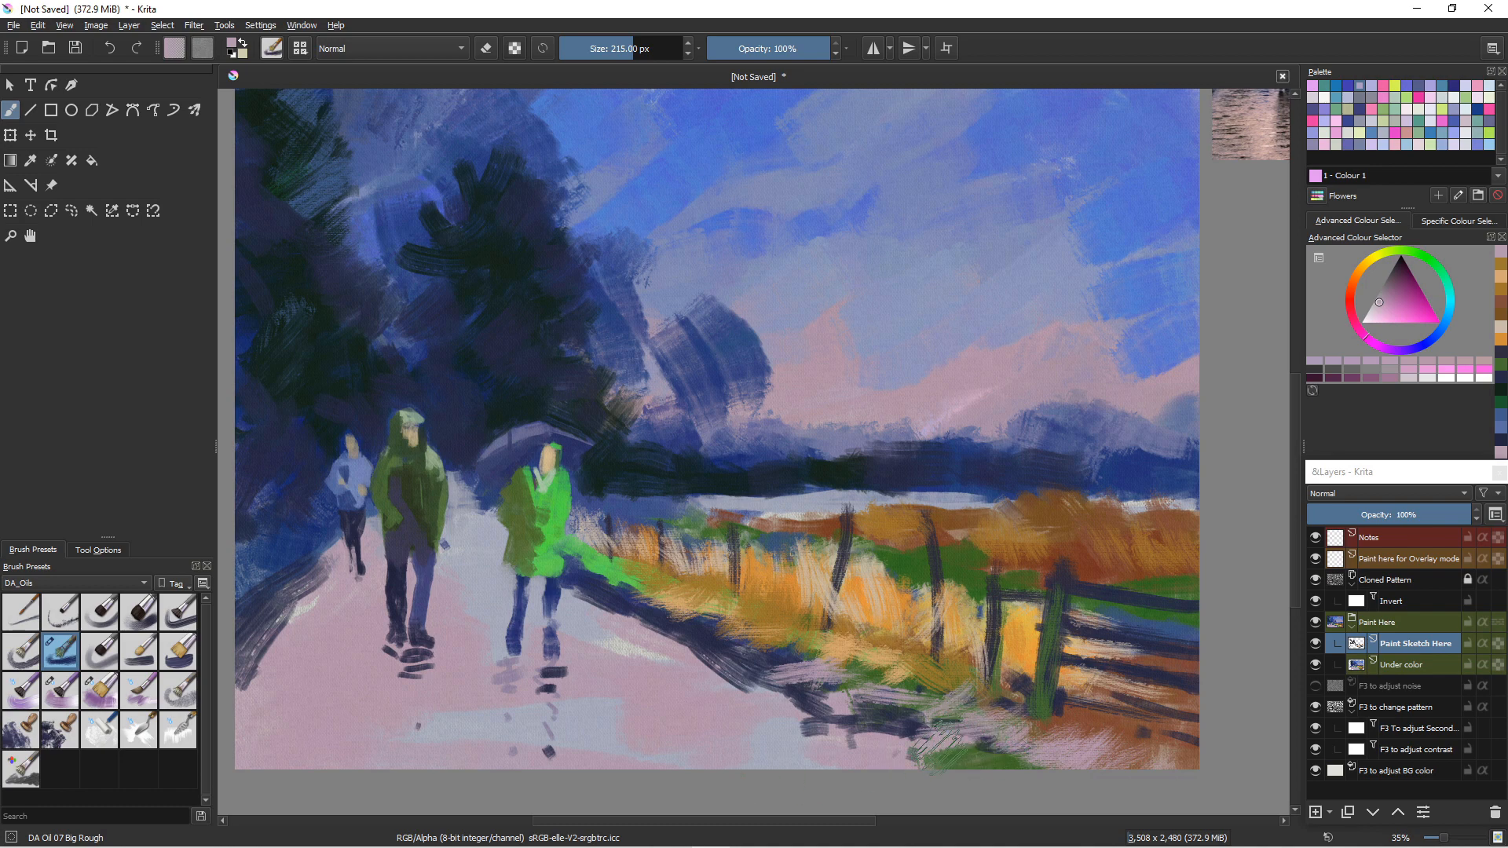
{"action": "mouse_move", "coordinate": [1033, 754]}
{"action": "left_mouse_down"}
{"action": "mouse_move", "coordinate": [946, 748]}
{"action": "mouse_move", "coordinate": [1002, 725]}
{"action": "mouse_move", "coordinate": [921, 740]}
{"action": "mouse_move", "coordinate": [965, 747]}
{"action": "mouse_move", "coordinate": [981, 770]}
{"action": "mouse_move", "coordinate": [1015, 764]}
{"action": "mouse_move", "coordinate": [952, 748]}
{"action": "left_mouse_up"}
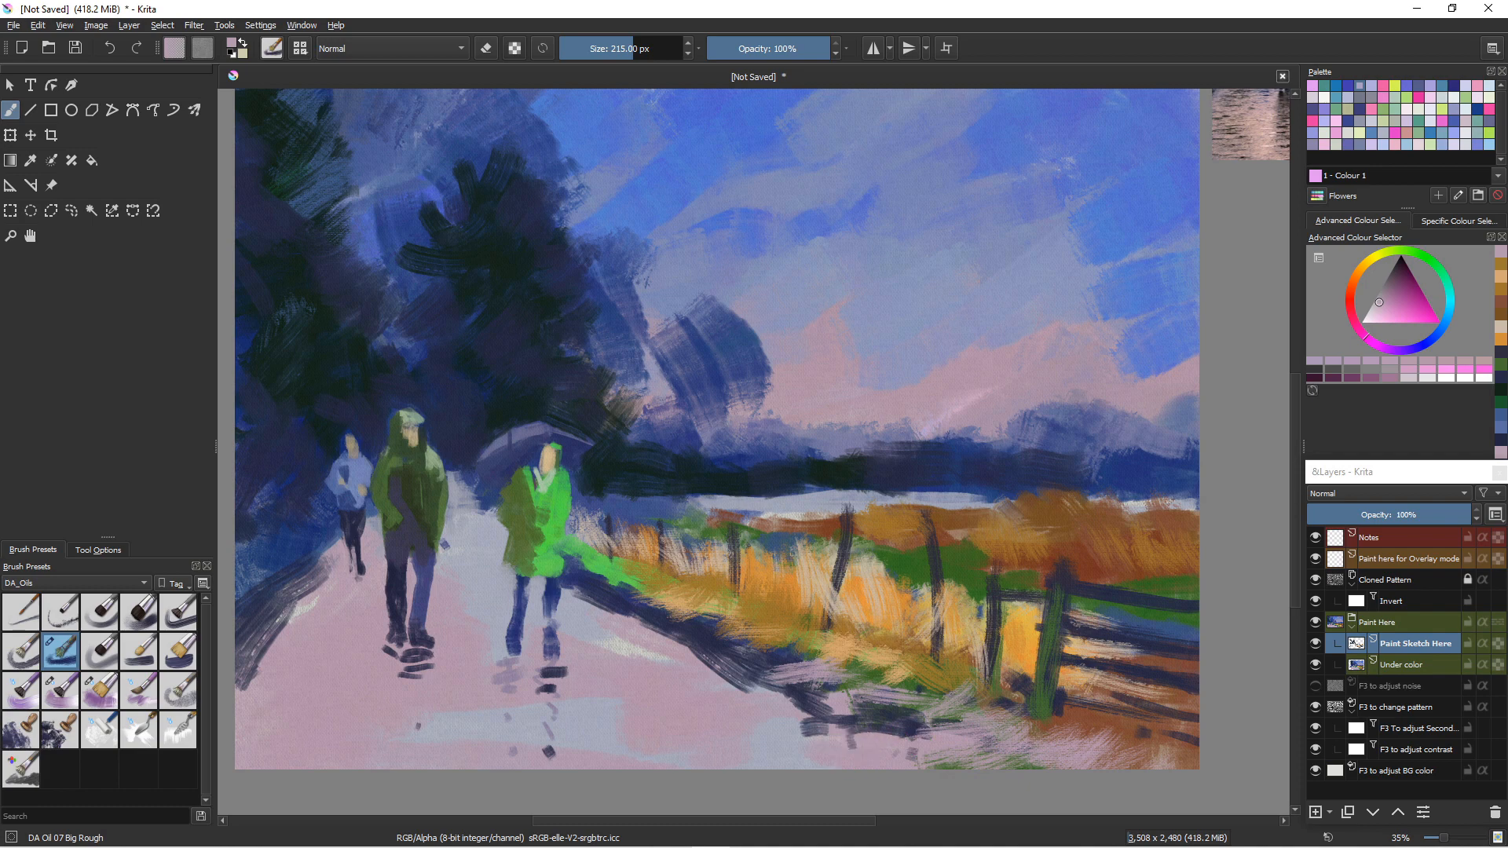
- Paint pale pink and pale blue highlights along the path's right edge with the DA Oil 12 Color Fade brush
{"action": "left_click", "coordinate": [60, 695]}
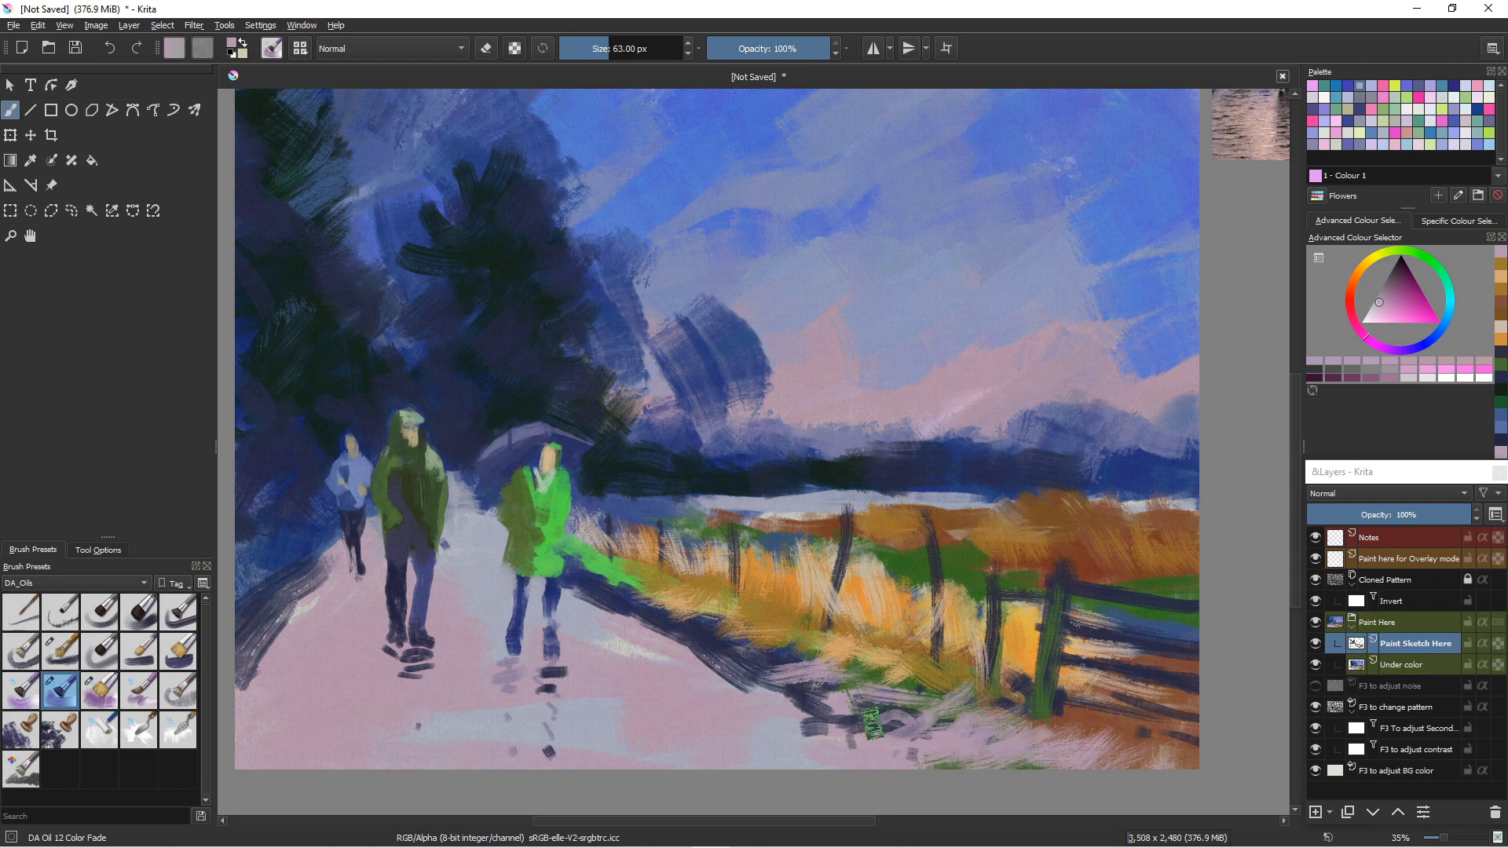
{"action": "left_click", "coordinate": [1374, 317]}
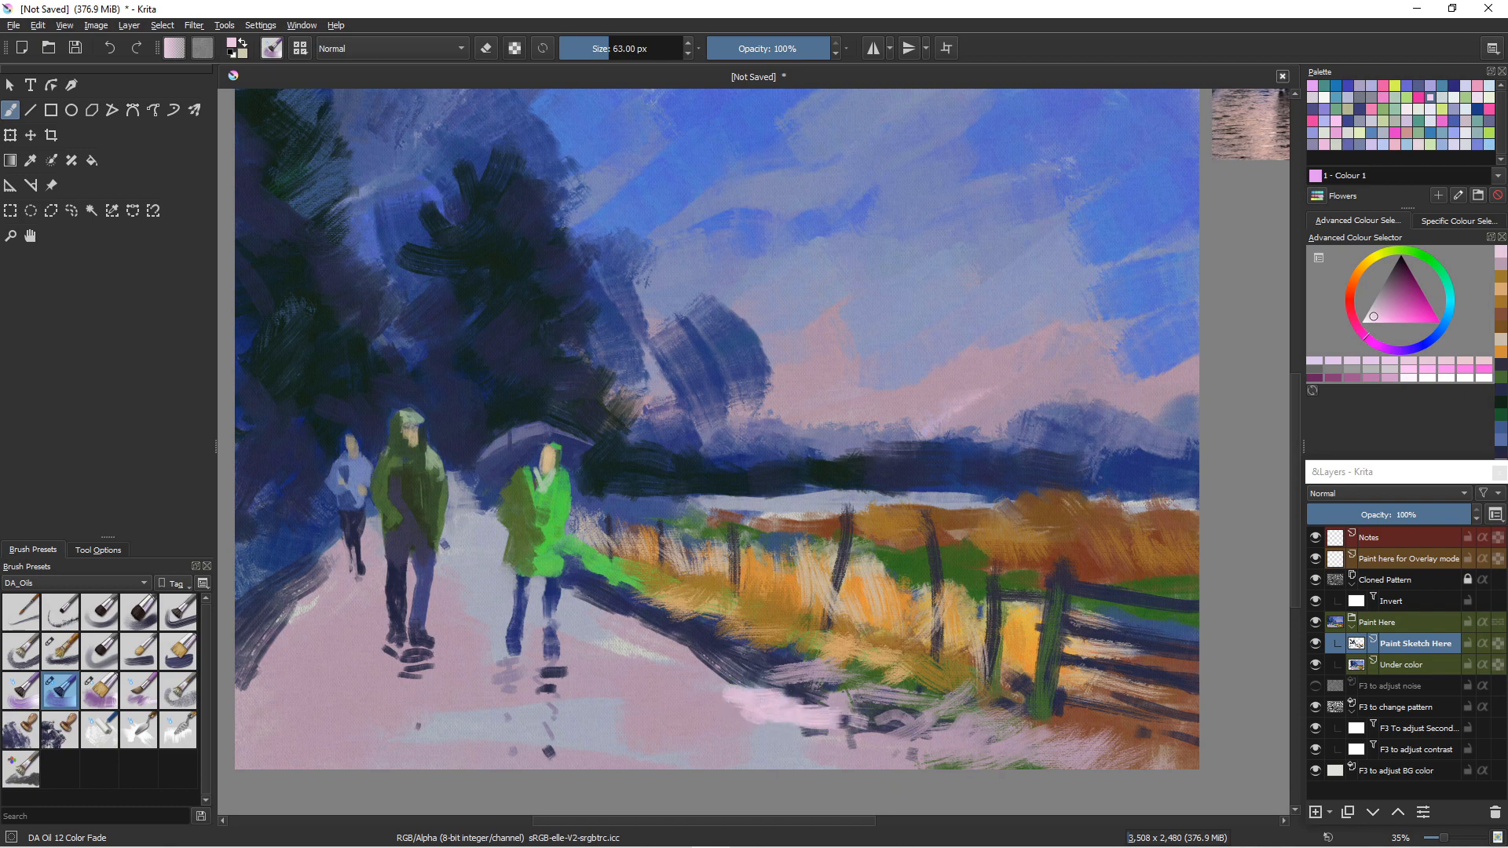
{"action": "left_click", "coordinate": [1449, 313]}
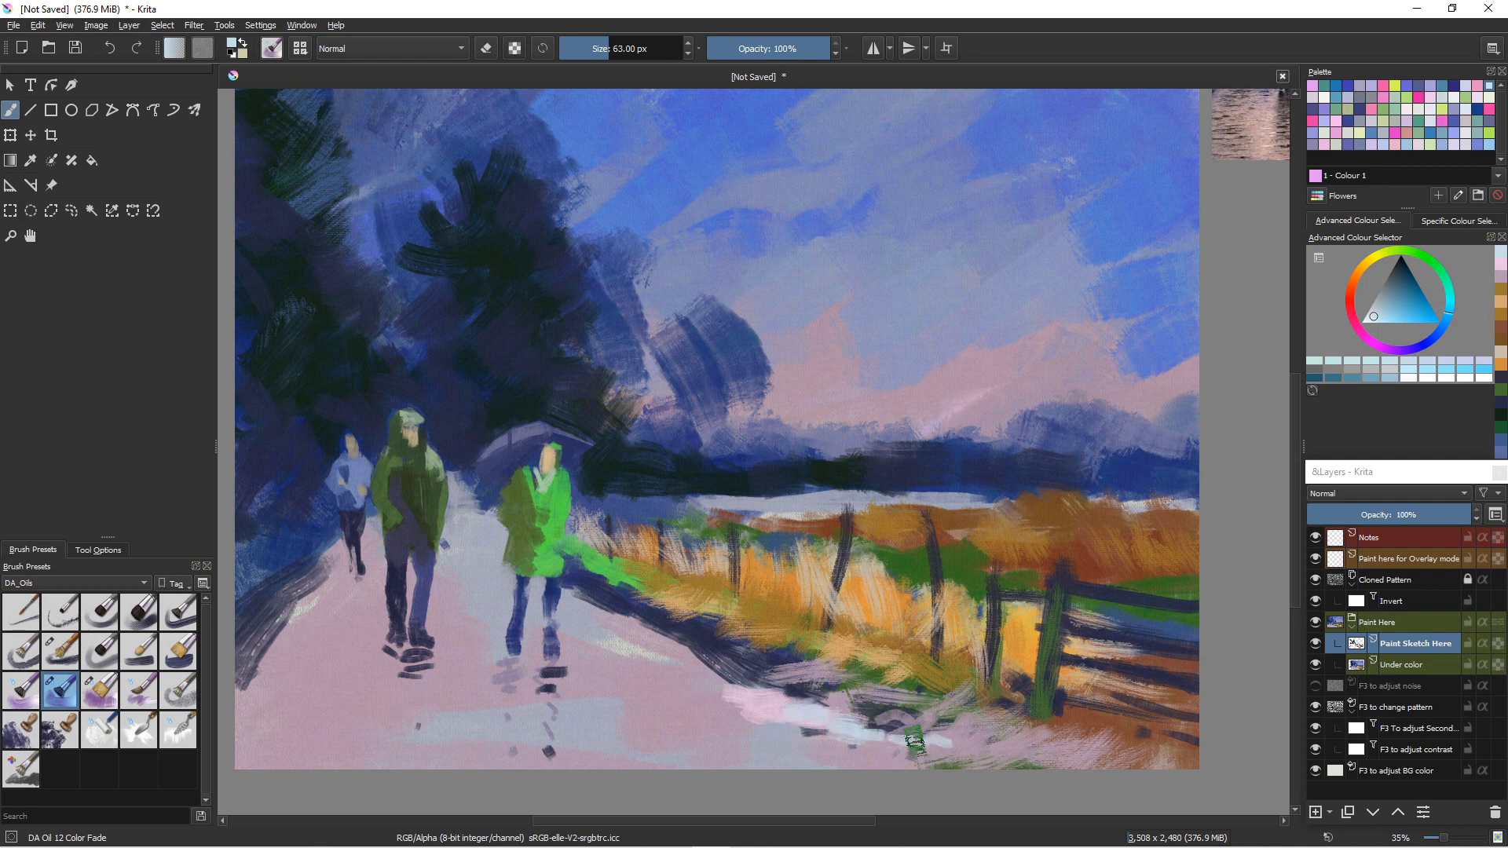
{"action": "mouse_move", "coordinate": [912, 743]}
{"action": "left_mouse_down"}
{"action": "mouse_move", "coordinate": [962, 741]}
{"action": "mouse_move", "coordinate": [877, 753]}
{"action": "mouse_move", "coordinate": [996, 764]}
{"action": "left_mouse_up"}
{"action": "mouse_move", "coordinate": [809, 722]}
{"action": "left_mouse_down"}
{"action": "mouse_move", "coordinate": [754, 728]}
{"action": "mouse_move", "coordinate": [840, 743]}
{"action": "mouse_move", "coordinate": [764, 746]}
{"action": "mouse_move", "coordinate": [867, 750]}
{"action": "left_mouse_up"}
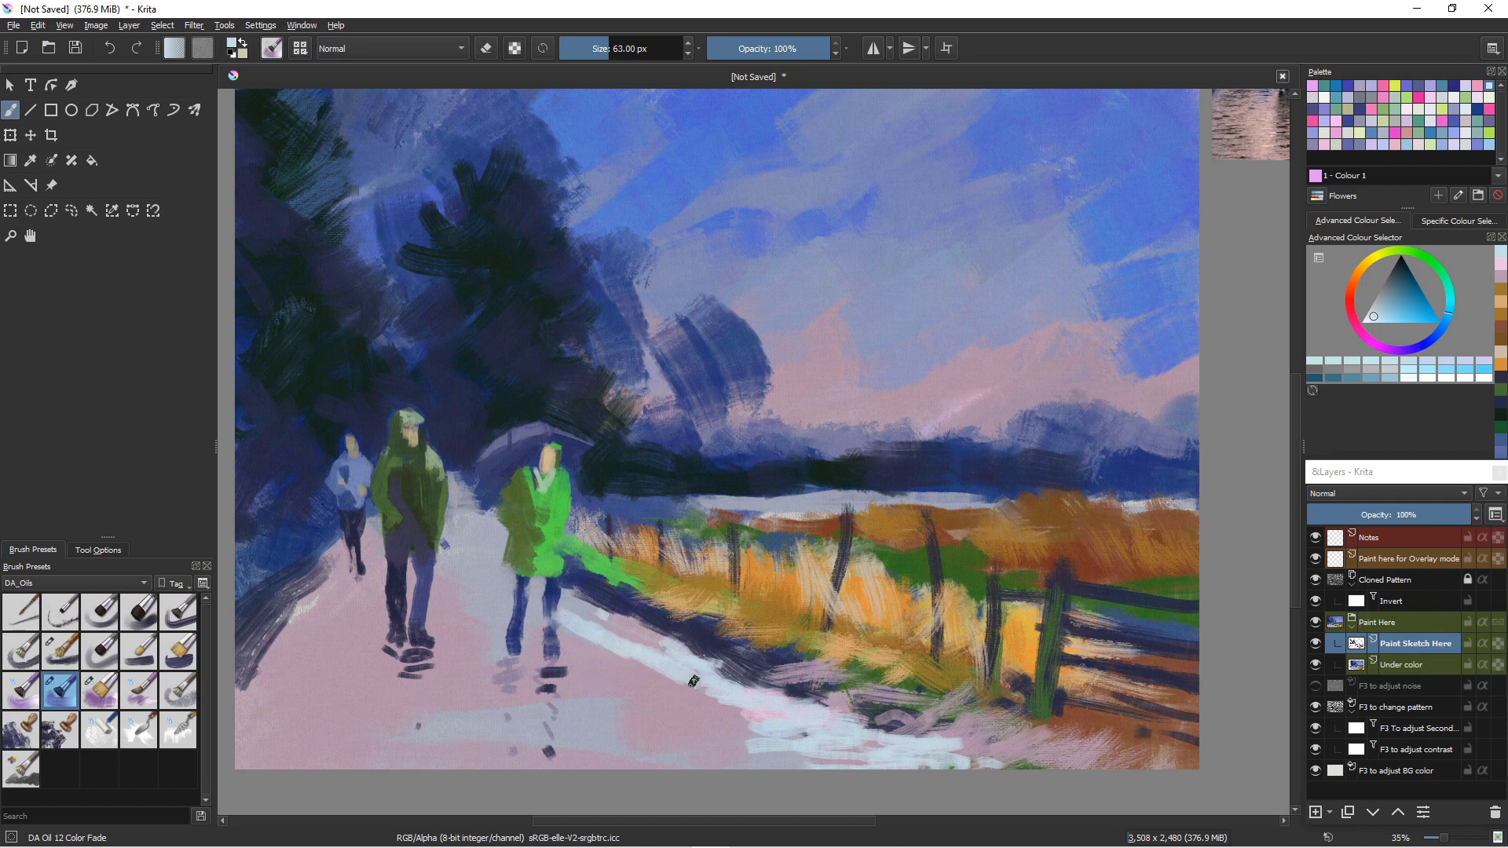
- Sample the verge's dark navy and repaint the shadow band above the light path edge, narrowing the highlight
{"action": "left_click", "coordinate": [633, 669], "text": "ctrl"}
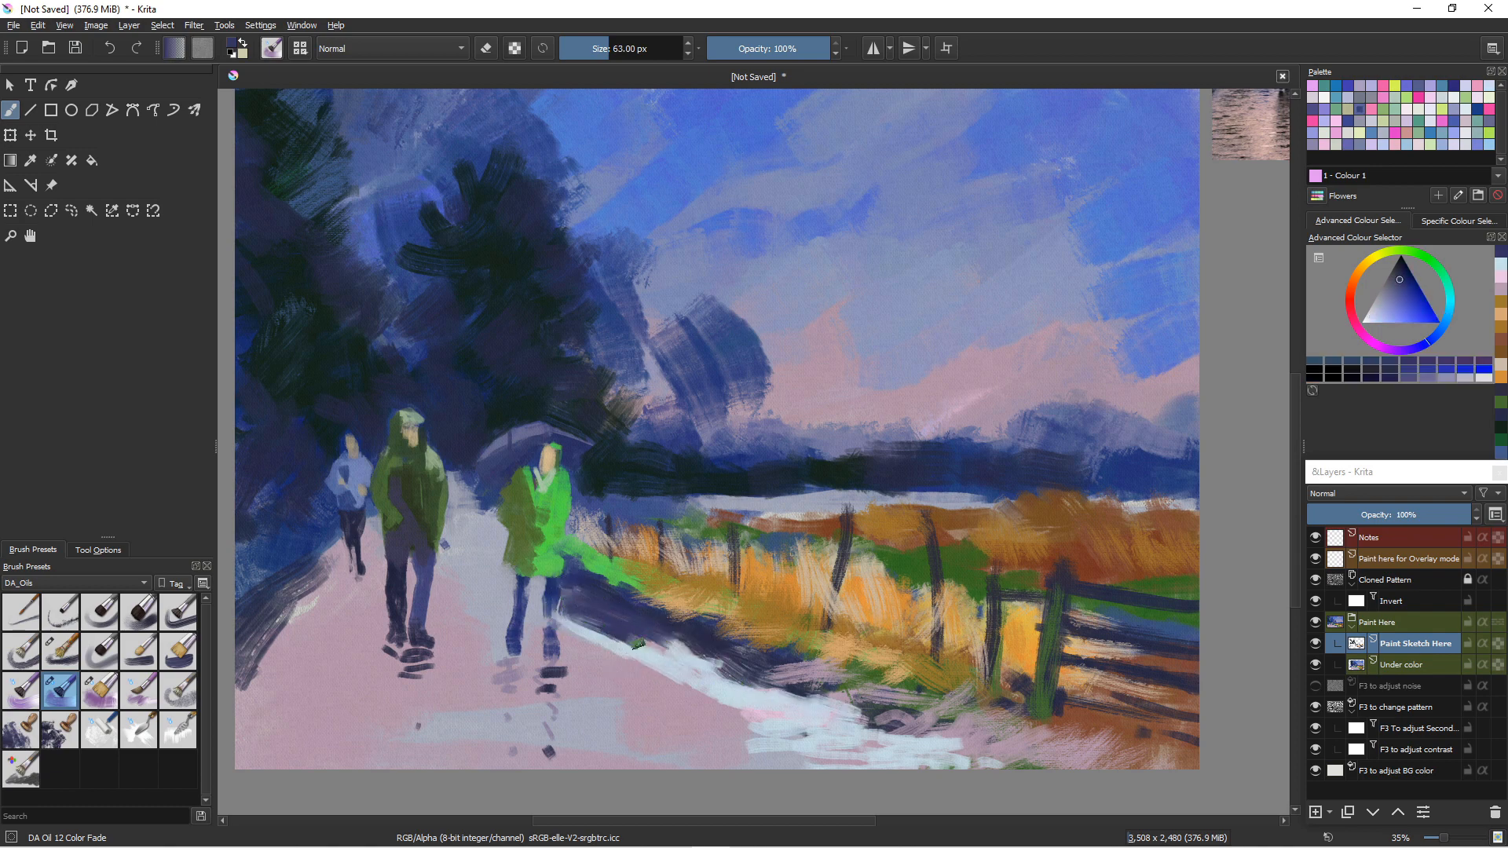
{"action": "left_click_drag", "start_coordinate": [620, 640], "coordinate": [697, 670]}
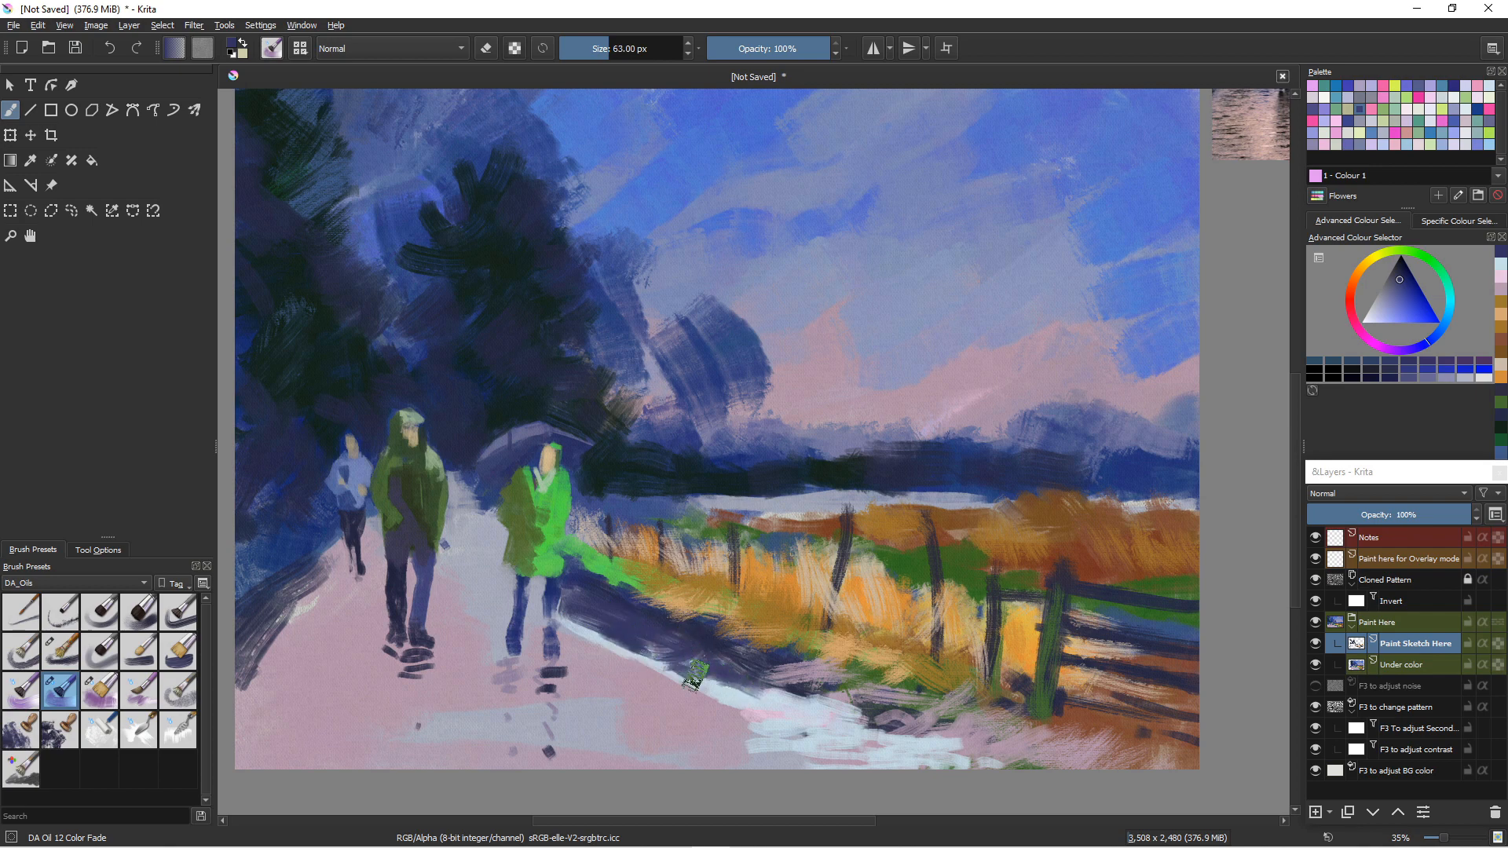
{"action": "mouse_move", "coordinate": [695, 677]}
{"action": "left_mouse_down"}
{"action": "mouse_move", "coordinate": [750, 690]}
{"action": "mouse_move", "coordinate": [744, 708]}
{"action": "mouse_move", "coordinate": [737, 686]}
{"action": "mouse_move", "coordinate": [794, 694]}
{"action": "left_mouse_up"}
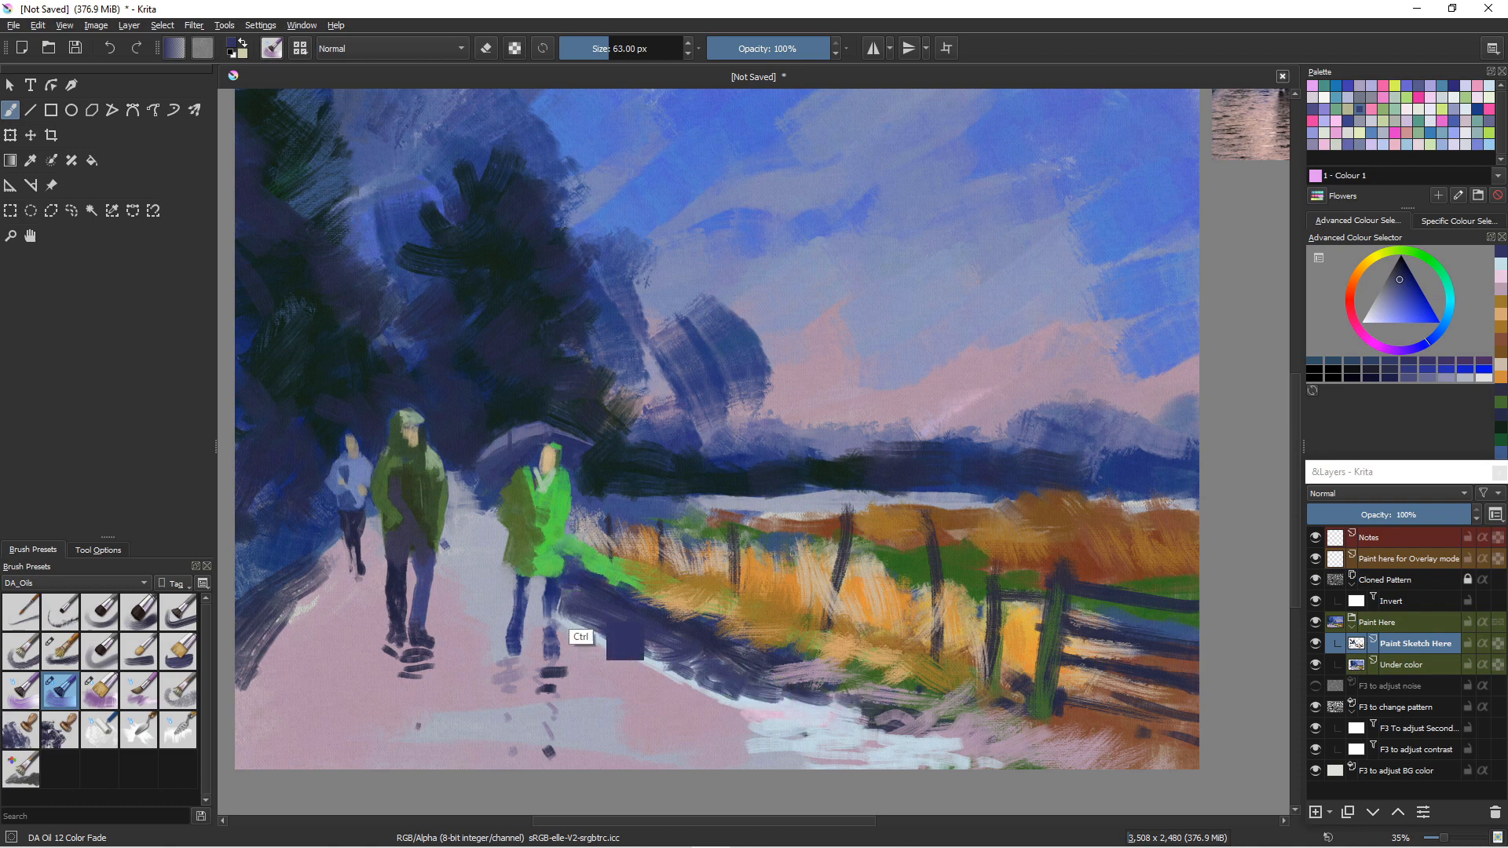
- Sample the light green beside the green-coated walker and paint the grassy verge with it and a darker green
{"action": "left_click", "coordinate": [581, 573], "text": "ctrl"}
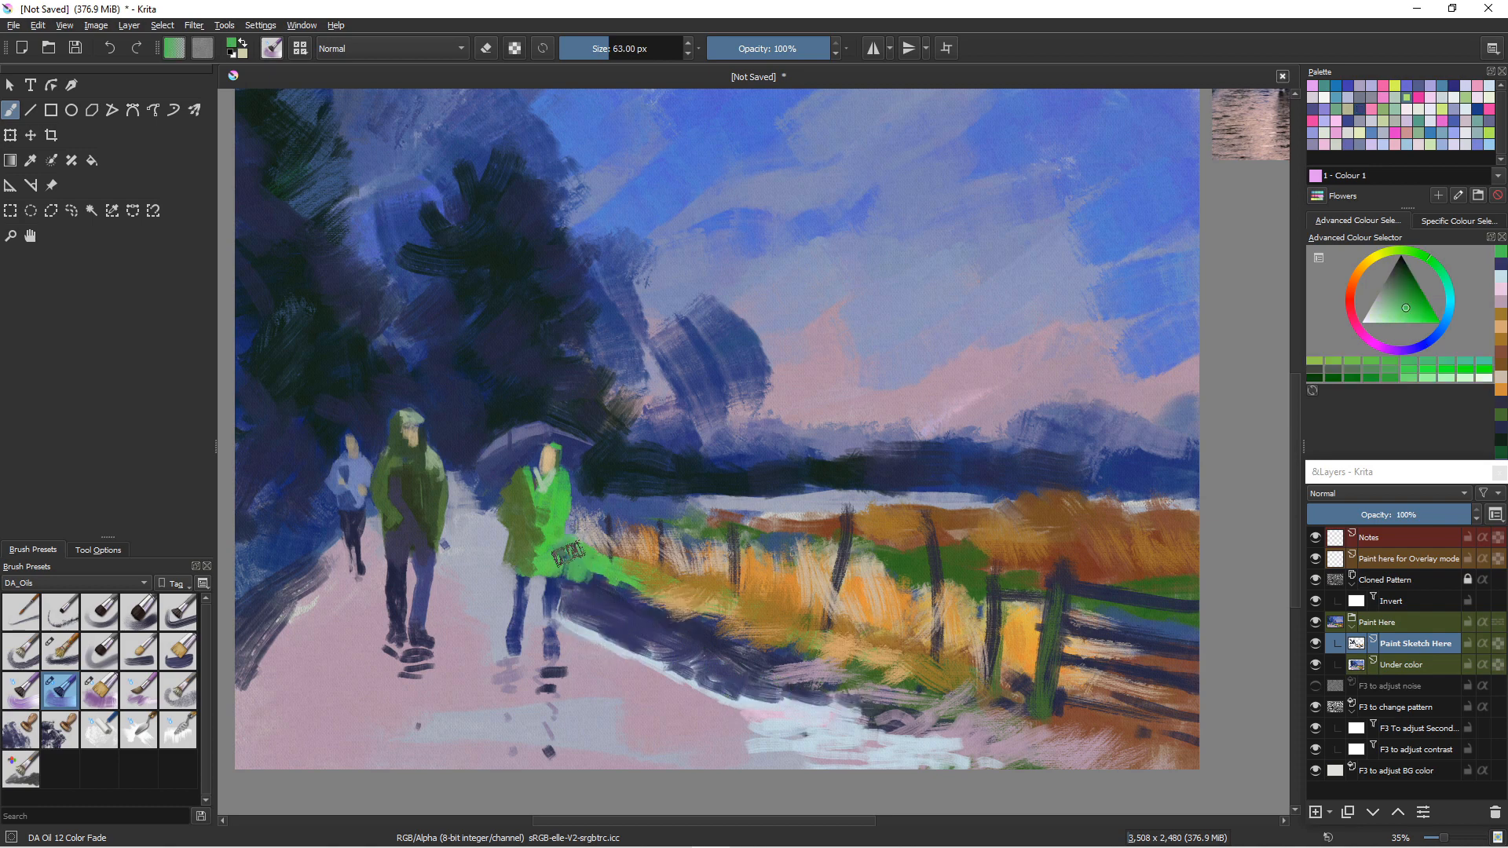
{"action": "mouse_move", "coordinate": [569, 555]}
{"action": "left_mouse_down"}
{"action": "mouse_move", "coordinate": [641, 612]}
{"action": "mouse_move", "coordinate": [622, 549]}
{"action": "mouse_move", "coordinate": [653, 639]}
{"action": "mouse_move", "coordinate": [623, 601]}
{"action": "mouse_move", "coordinate": [710, 636]}
{"action": "mouse_move", "coordinate": [638, 616]}
{"action": "left_mouse_up"}
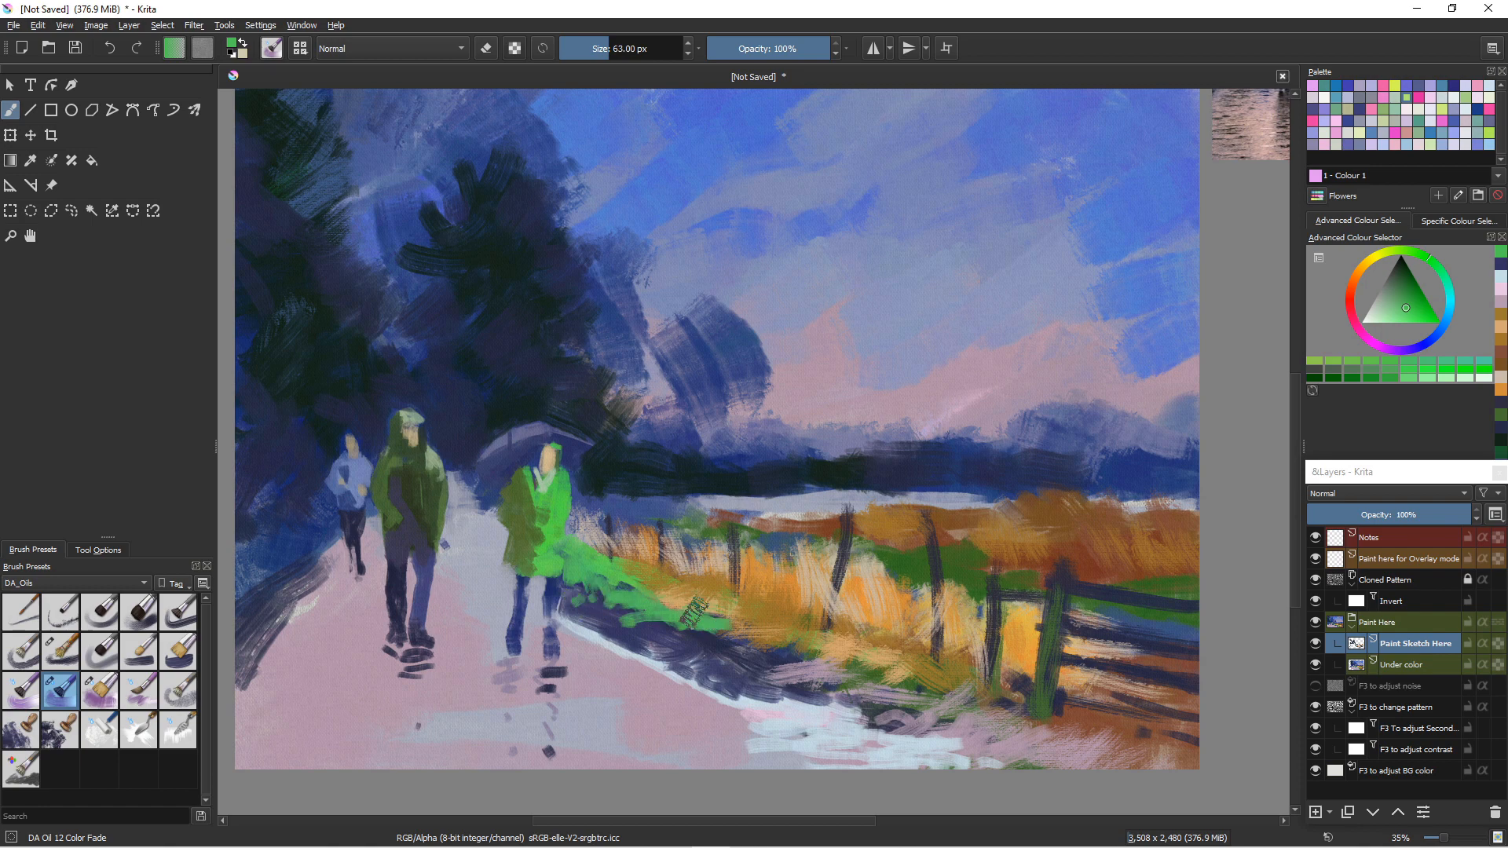
{"action": "left_click", "coordinate": [1405, 288]}
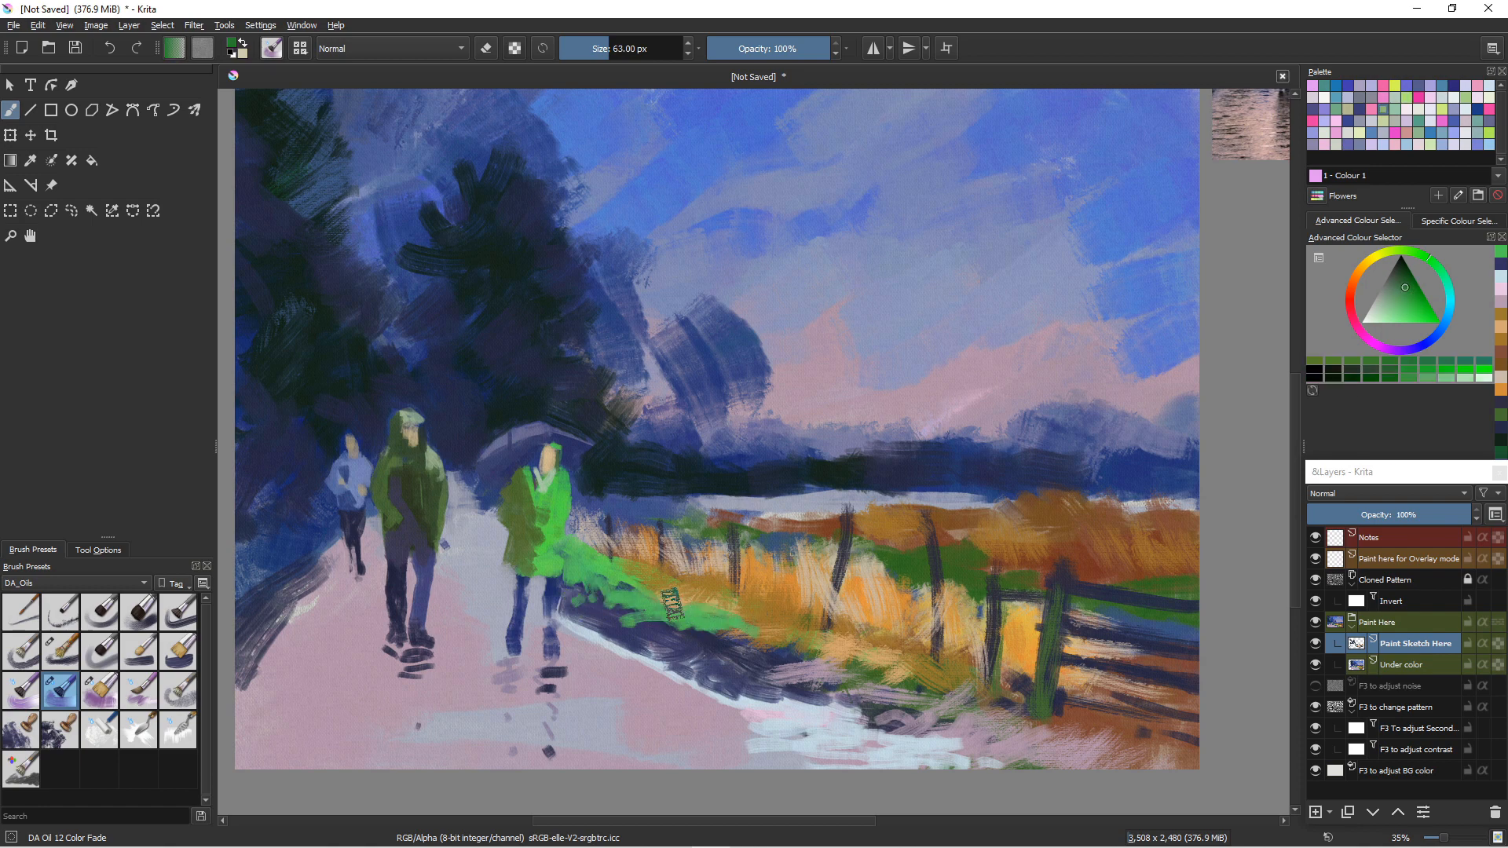
{"action": "left_click_drag", "start_coordinate": [686, 611], "coordinate": [699, 620]}
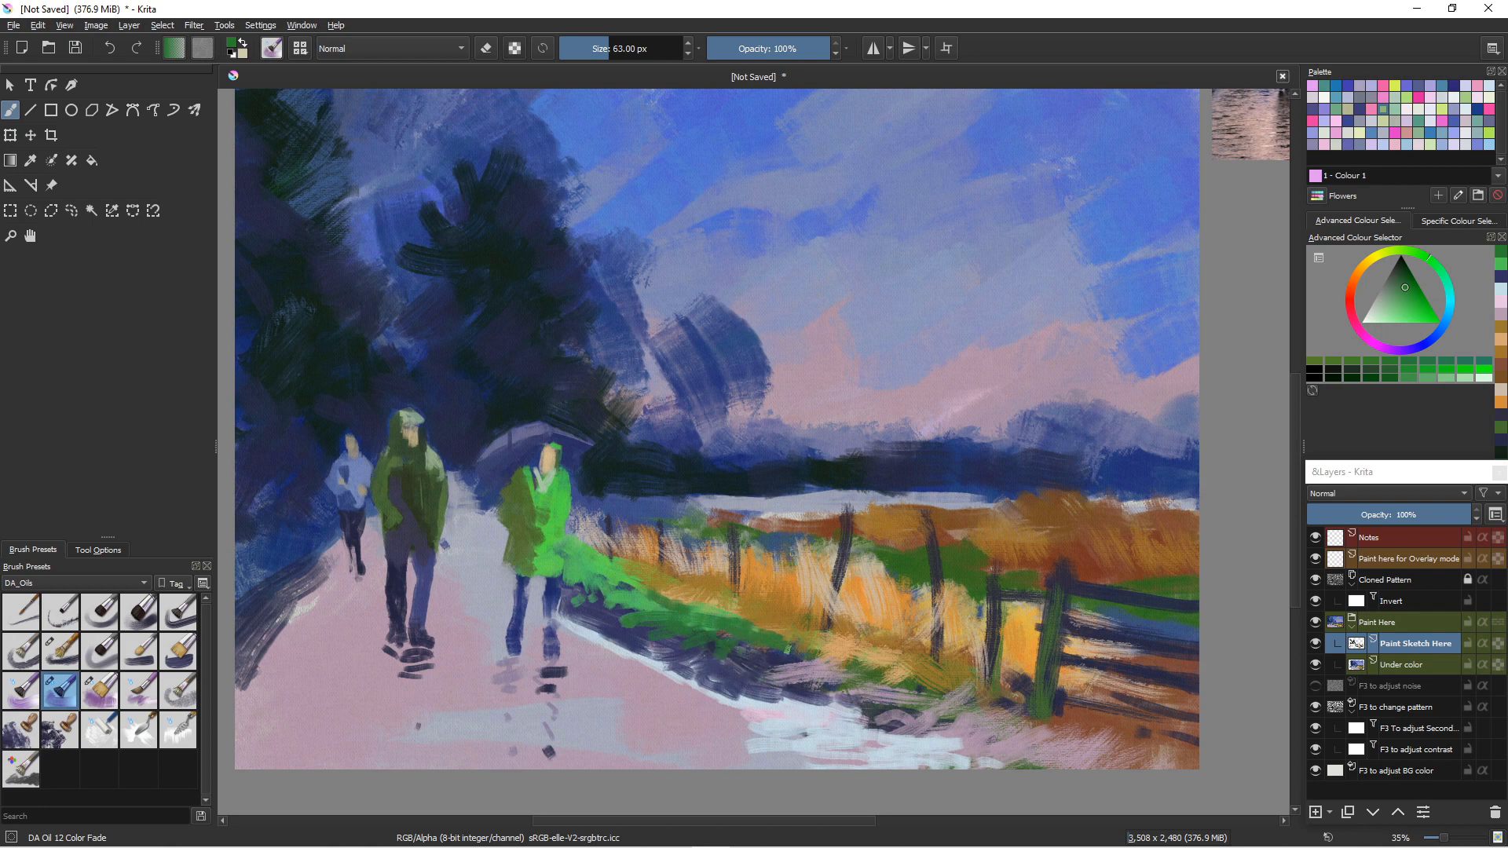
{"action": "left_click_drag", "start_coordinate": [787, 650], "coordinate": [752, 654]}
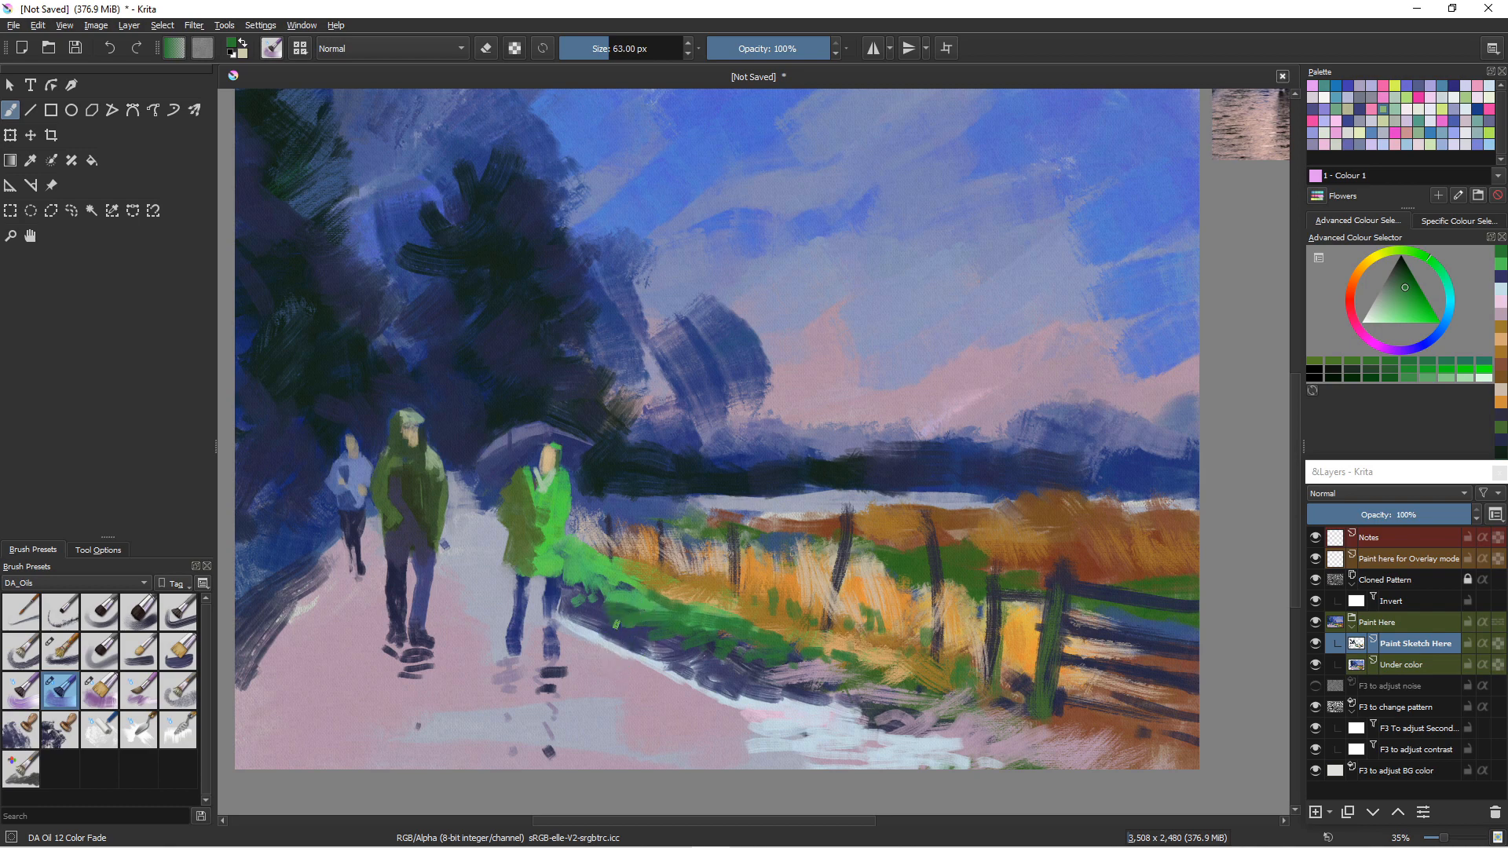
- Sample slate blue and pale blue tones around the verge and refine the shadow and light path edge beside the green-coated walker
{"action": "left_click", "coordinate": [606, 633], "text": "ctrl"}
{"action": "left_click", "coordinate": [621, 630], "text": "ctrl"}
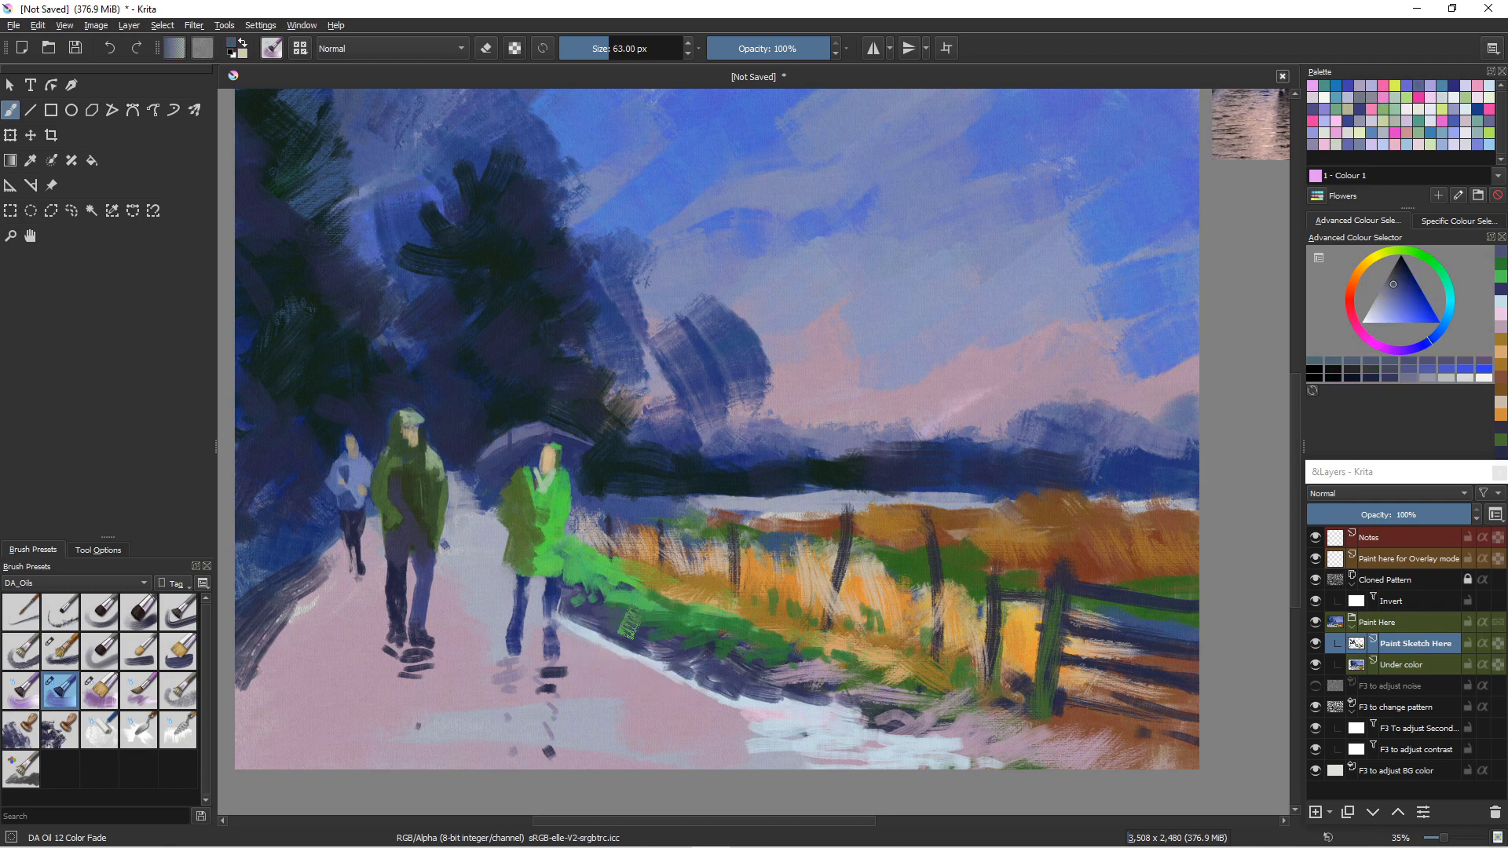
{"action": "left_click", "coordinate": [632, 671], "text": "ctrl"}
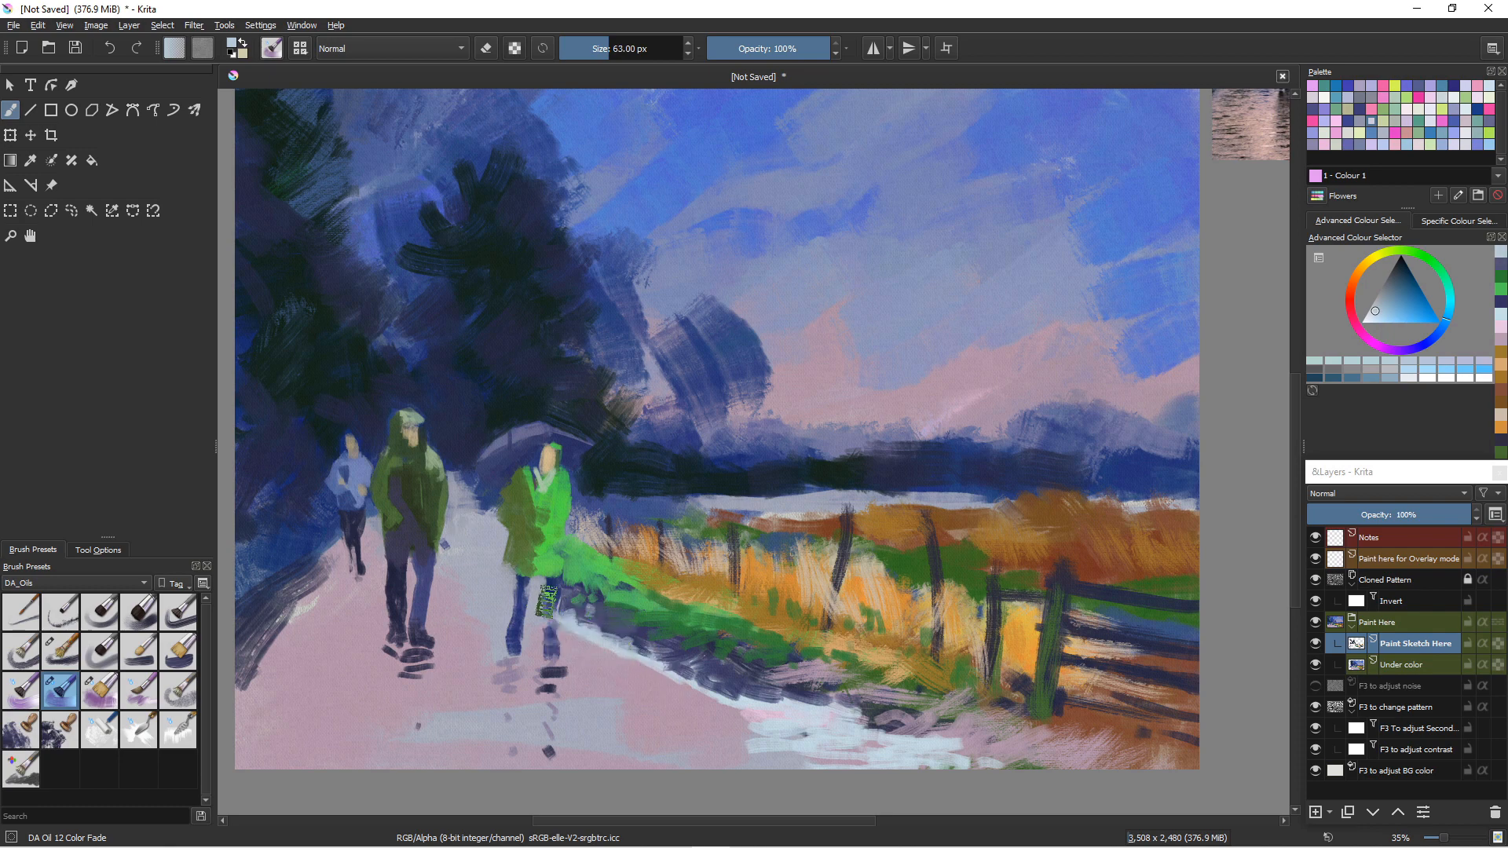
{"action": "left_click", "coordinate": [538, 603], "text": "ctrl"}
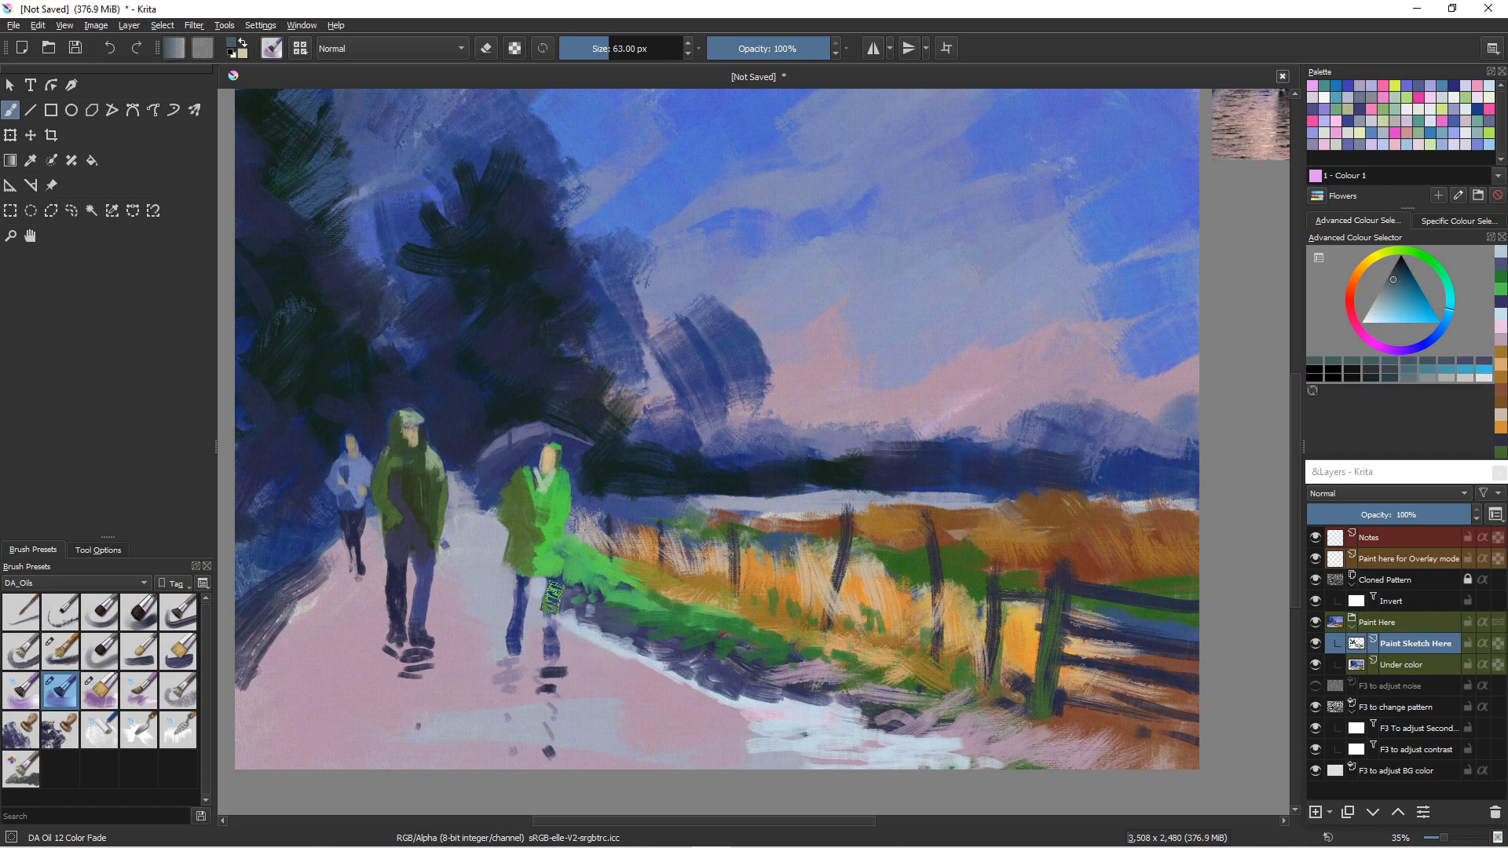
{"action": "left_click", "coordinate": [597, 615], "text": "ctrl"}
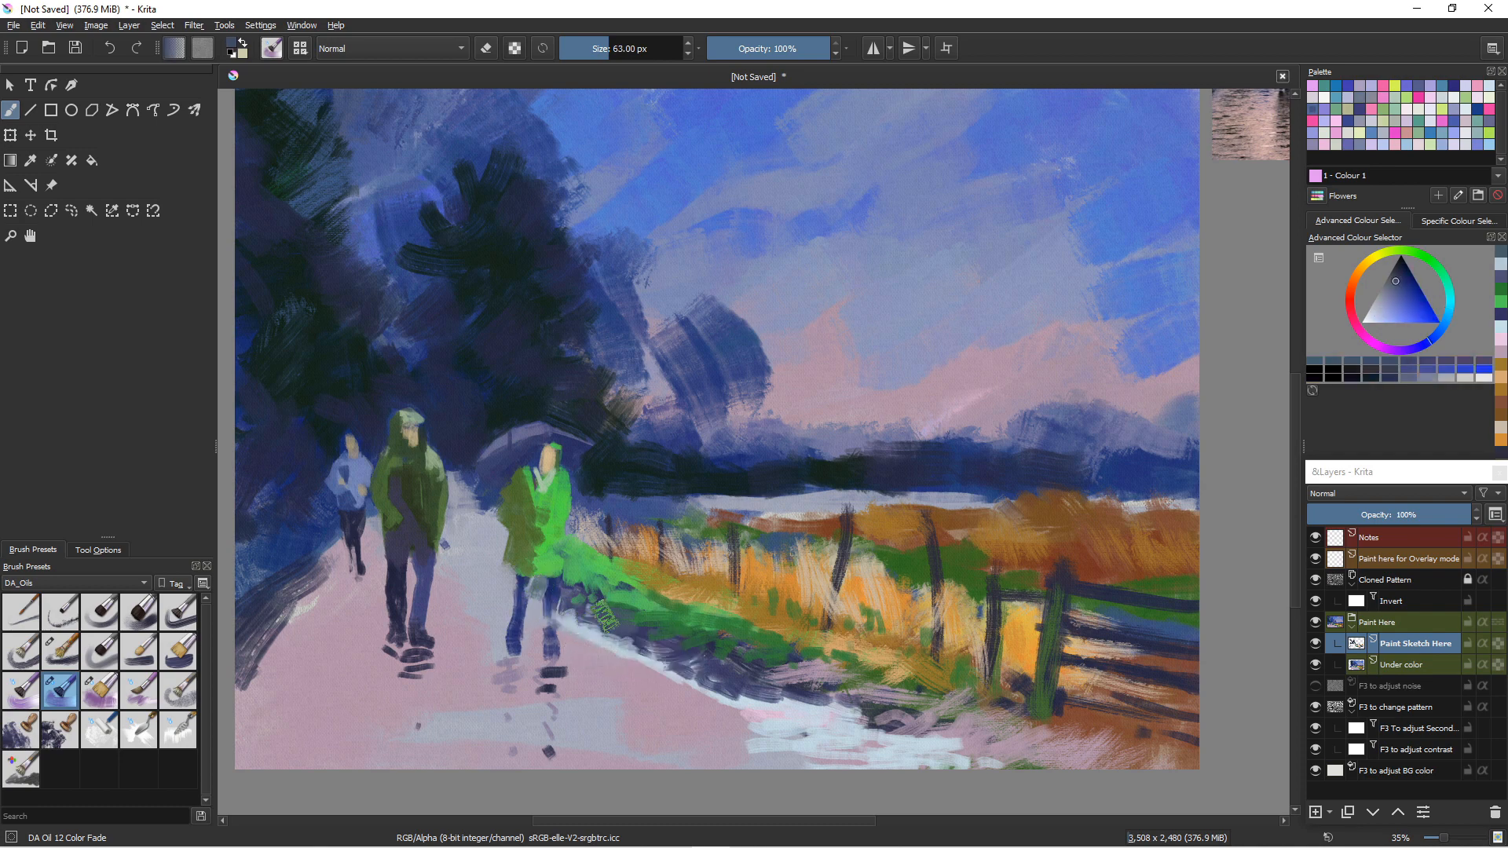
- Dab dark slate blue on the green-coated walker's leg, beside the coat and at the far end of the path
{"action": "left_click_drag", "start_coordinate": [536, 596], "coordinate": [536, 587]}
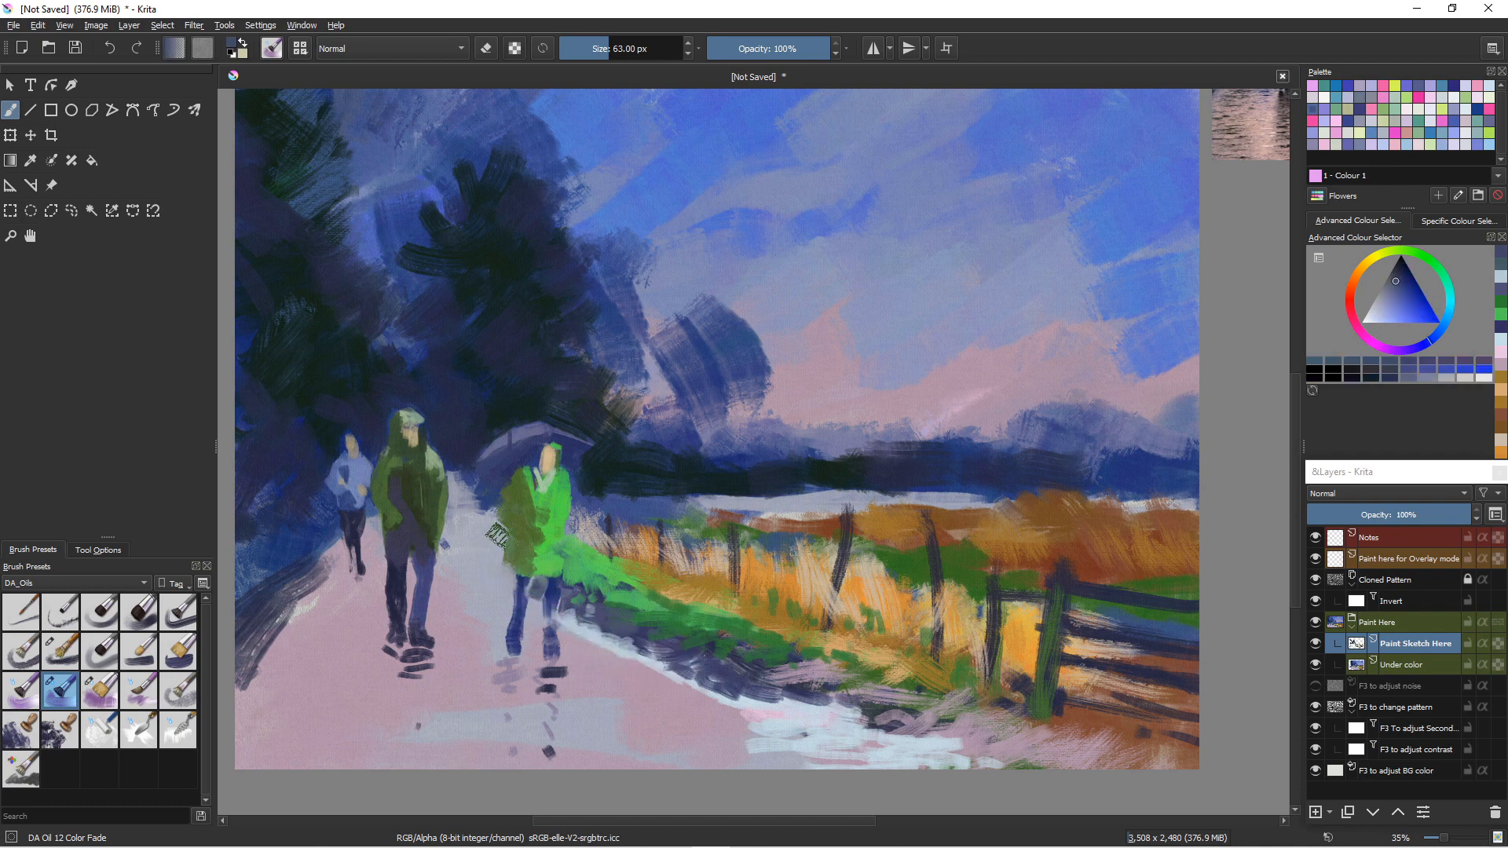
{"action": "mouse_move", "coordinate": [500, 537]}
{"action": "left_mouse_down"}
{"action": "mouse_move", "coordinate": [482, 520]}
{"action": "mouse_move", "coordinate": [500, 536]}
{"action": "left_mouse_up"}
{"action": "mouse_move", "coordinate": [476, 500]}
{"action": "left_mouse_down"}
{"action": "mouse_move", "coordinate": [457, 518]}
{"action": "mouse_move", "coordinate": [455, 485]}
{"action": "left_mouse_up"}
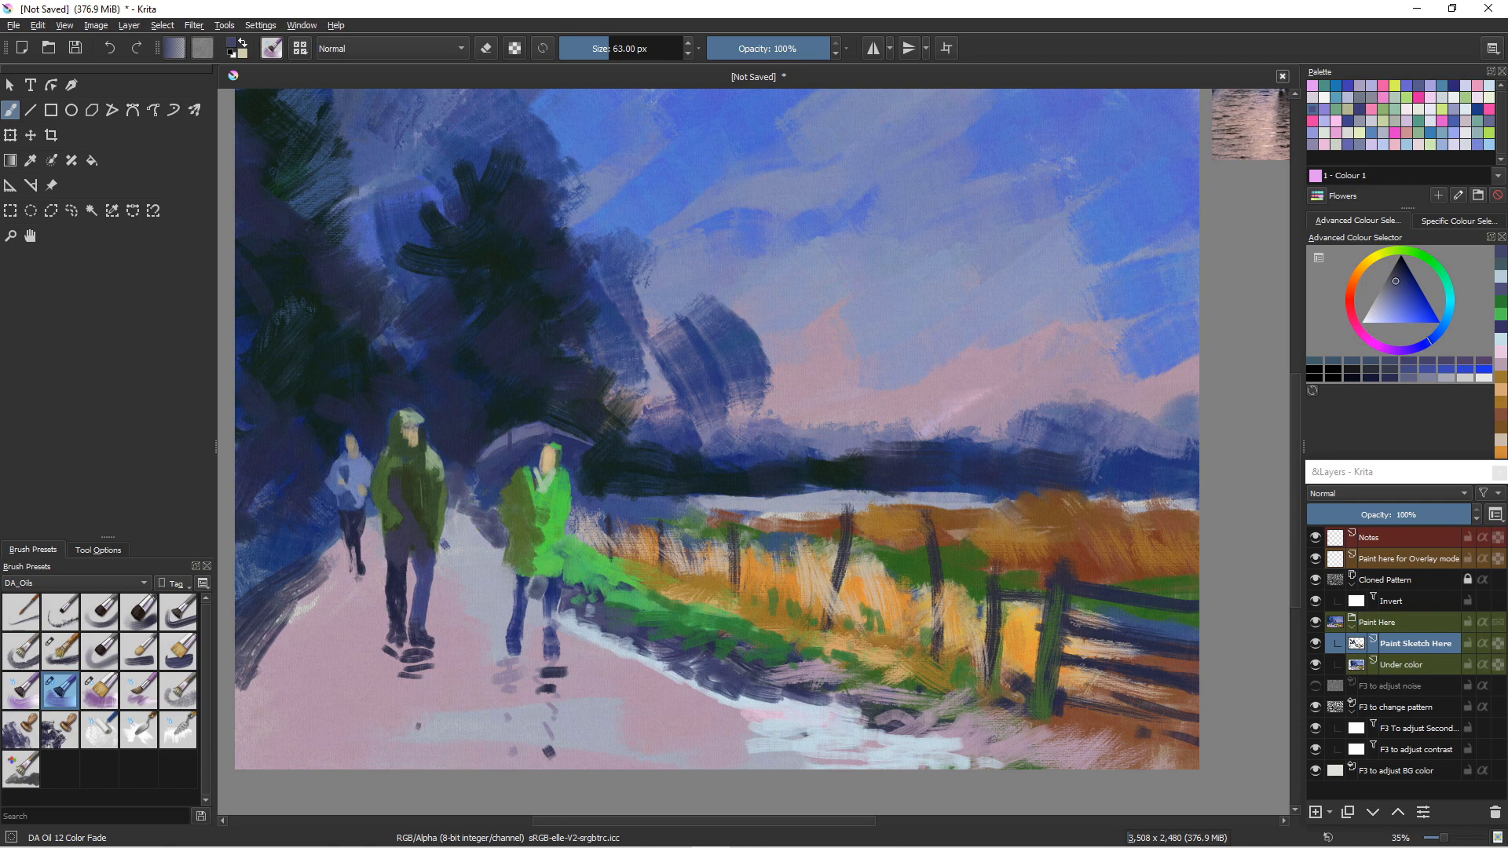
- Sample the path edge's pale blue and, enlarging the brush to 165 px, paint broad reflections across the path around the green-coated walker
{"action": "left_click", "coordinate": [679, 688], "text": "ctrl"}
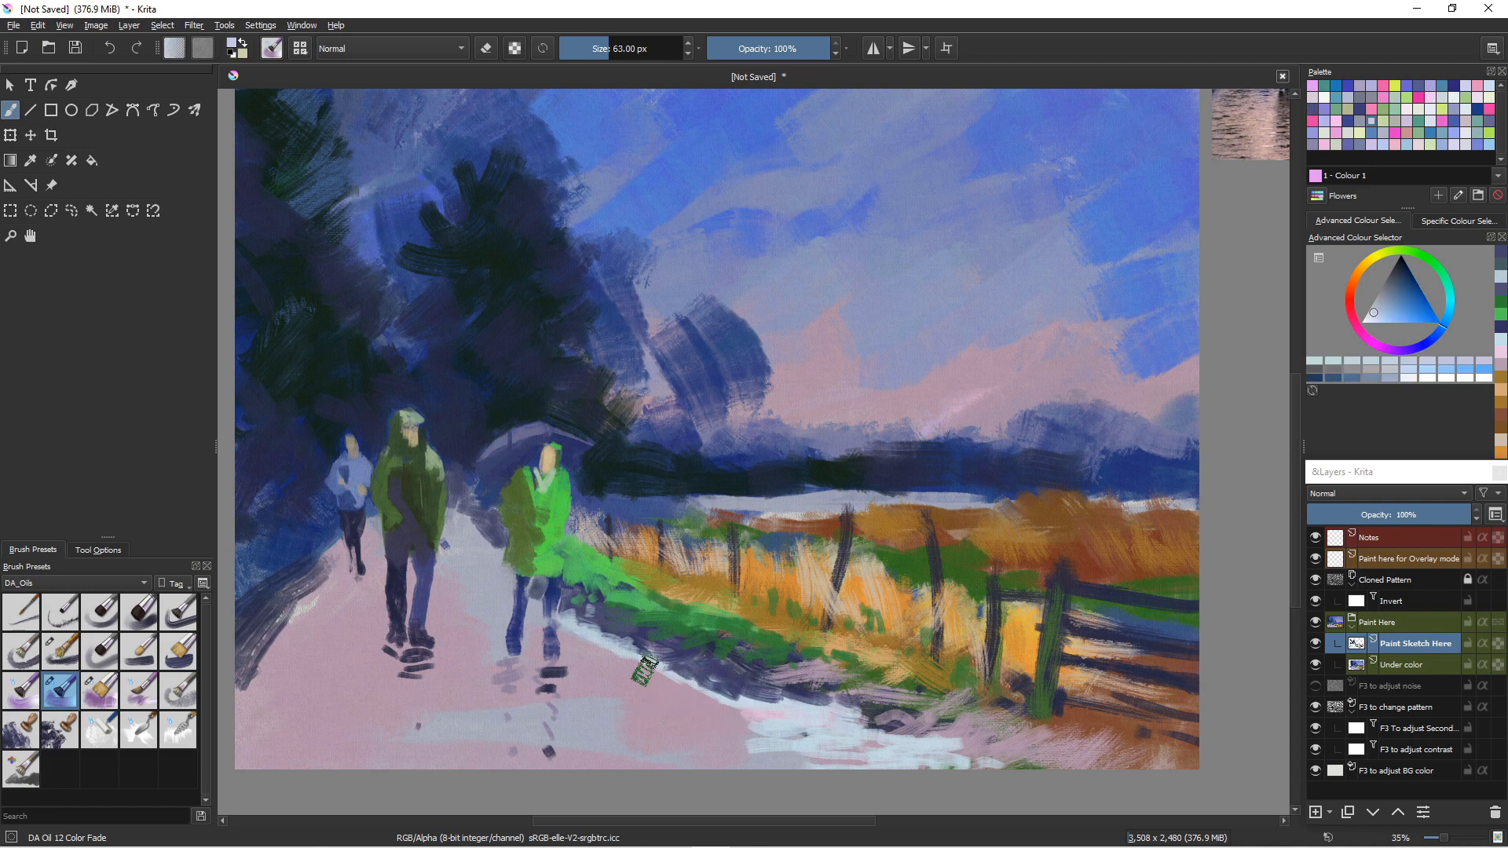
{"action": "mouse_move", "coordinate": [666, 685]}
{"action": "left_mouse_down"}
{"action": "mouse_move", "coordinate": [615, 717]}
{"action": "mouse_move", "coordinate": [746, 721]}
{"action": "left_mouse_up"}
{"action": "key", "text": "]"}
{"action": "key", "text": "]"}
{"action": "key", "text": "]"}
{"action": "key", "text": "]"}
{"action": "key", "text": "]"}
{"action": "key", "text": "]"}
{"action": "key", "text": "]"}
{"action": "key", "text": "]"}
{"action": "key", "text": "]"}
{"action": "key", "text": "]"}
{"action": "key", "text": "]"}
{"action": "key", "text": "]"}
{"action": "key", "text": "]"}
{"action": "key", "text": "]"}
{"action": "key", "text": "]"}
{"action": "key", "text": "]"}
{"action": "key", "text": "["}
{"action": "key", "text": "["}
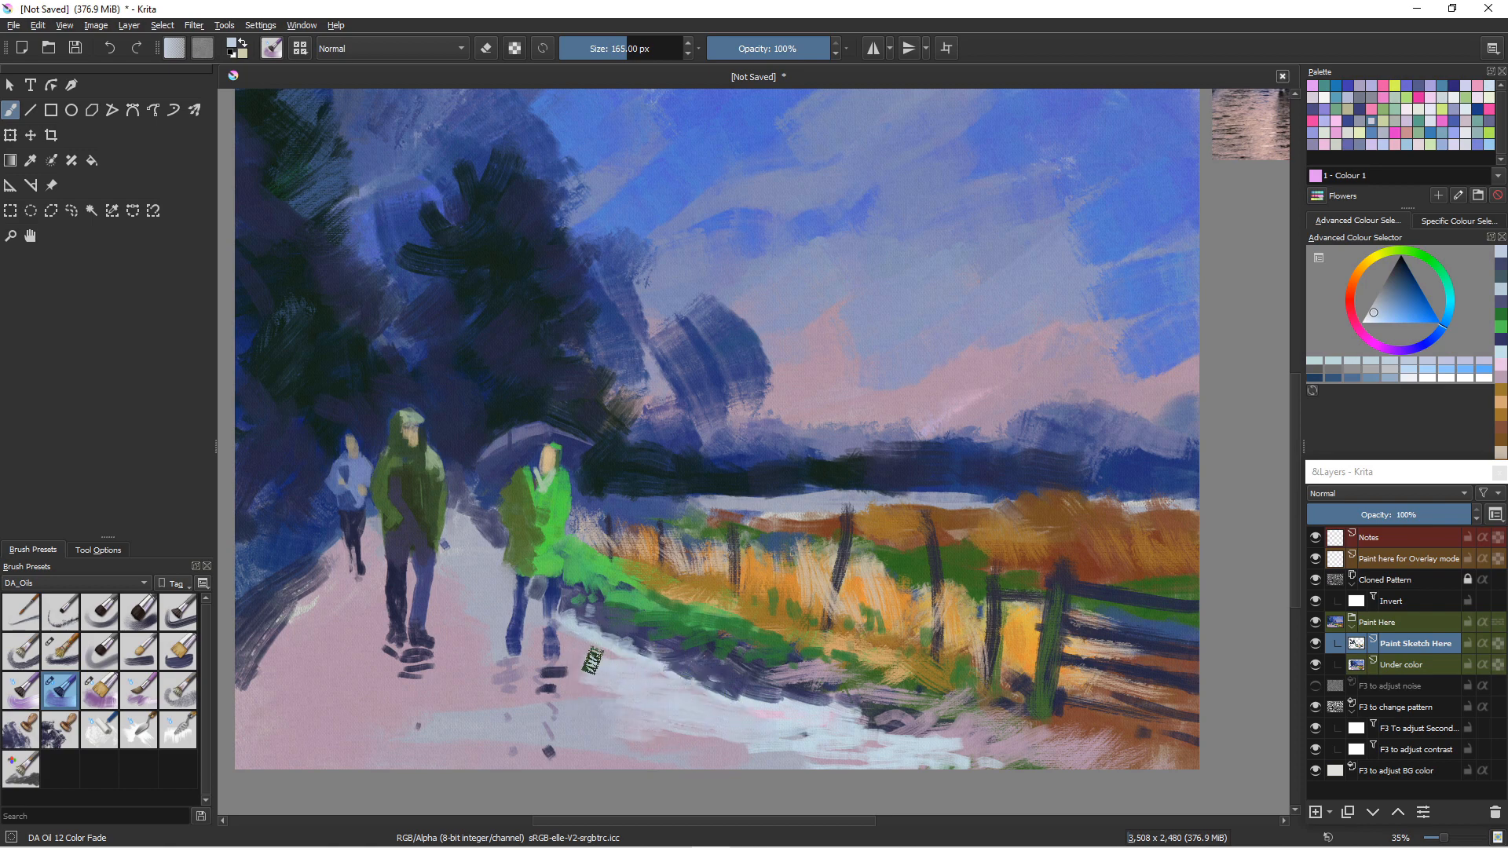
{"action": "mouse_move", "coordinate": [565, 628]}
{"action": "left_mouse_down"}
{"action": "mouse_move", "coordinate": [587, 688]}
{"action": "mouse_move", "coordinate": [574, 637]}
{"action": "mouse_move", "coordinate": [652, 682]}
{"action": "left_mouse_up"}
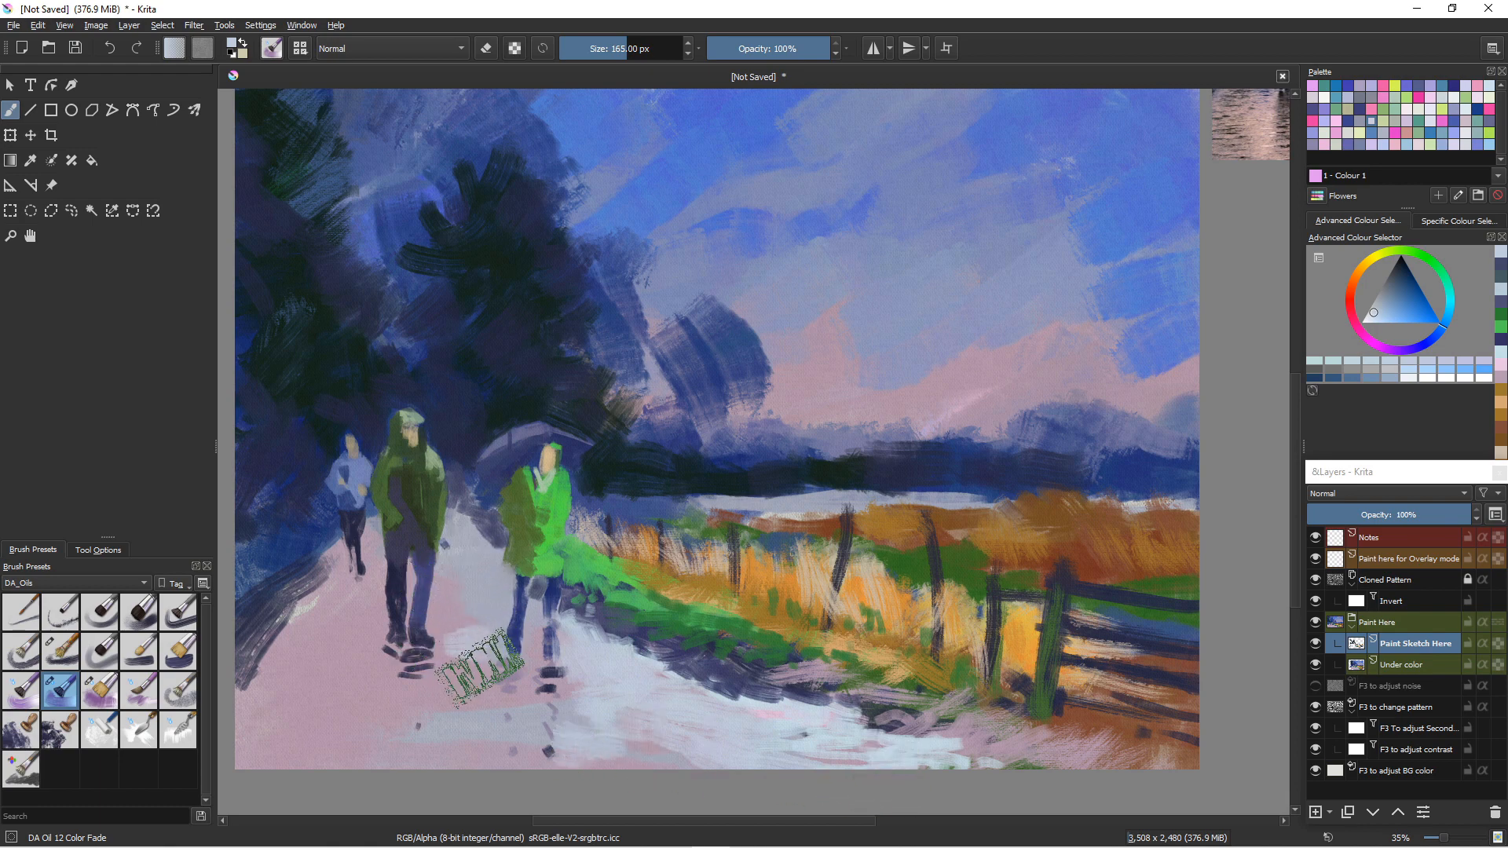
{"action": "mouse_move", "coordinate": [494, 641]}
{"action": "left_mouse_down"}
{"action": "mouse_move", "coordinate": [455, 687]}
{"action": "mouse_move", "coordinate": [482, 694]}
{"action": "left_mouse_up"}
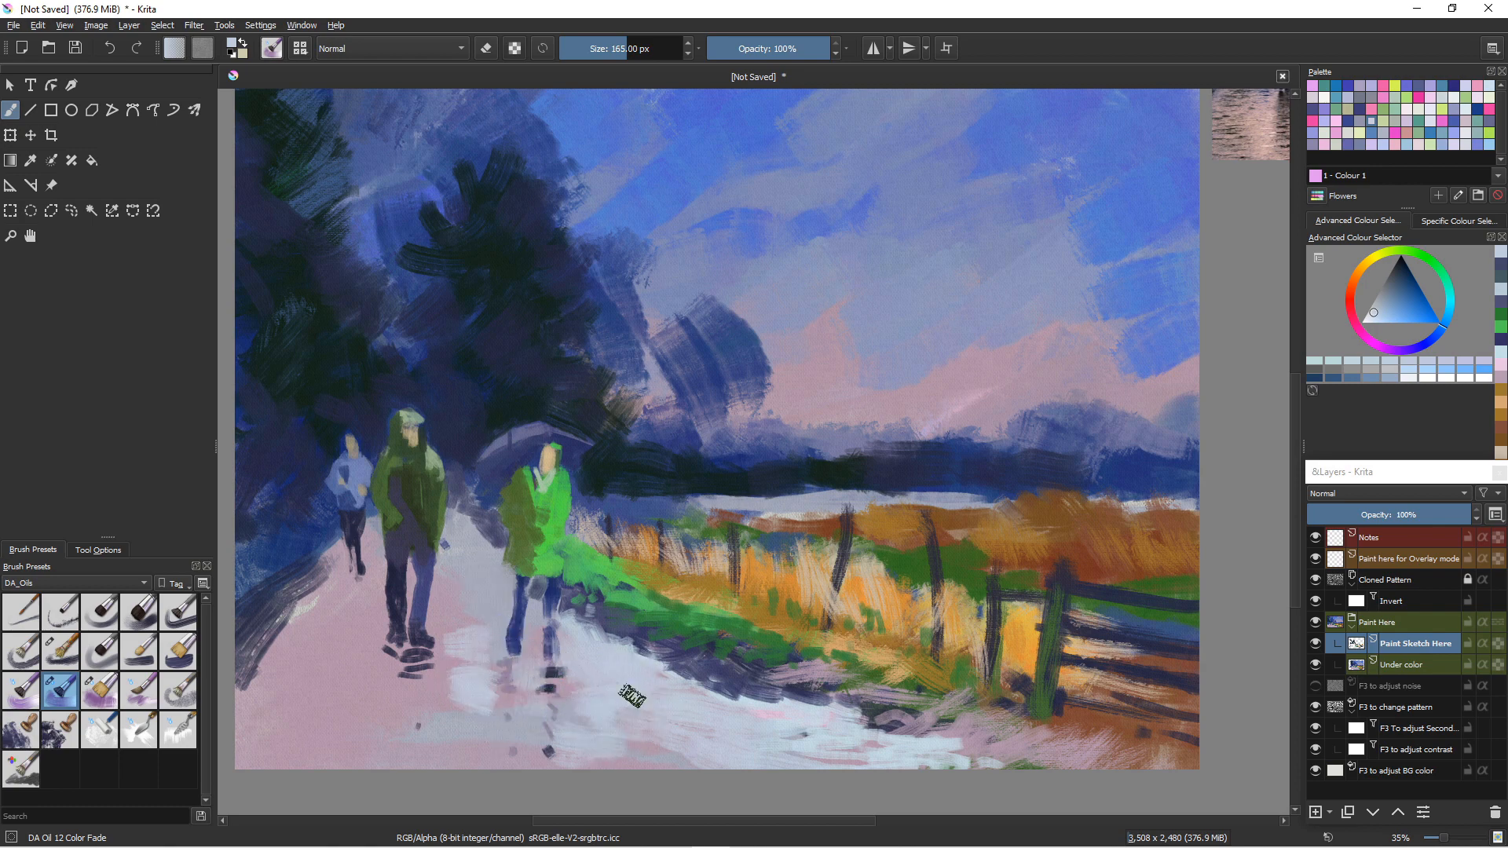
- Choose a very pale lilac and paint broad highlights over the foreground of the path
{"action": "left_click", "coordinate": [1356, 274]}
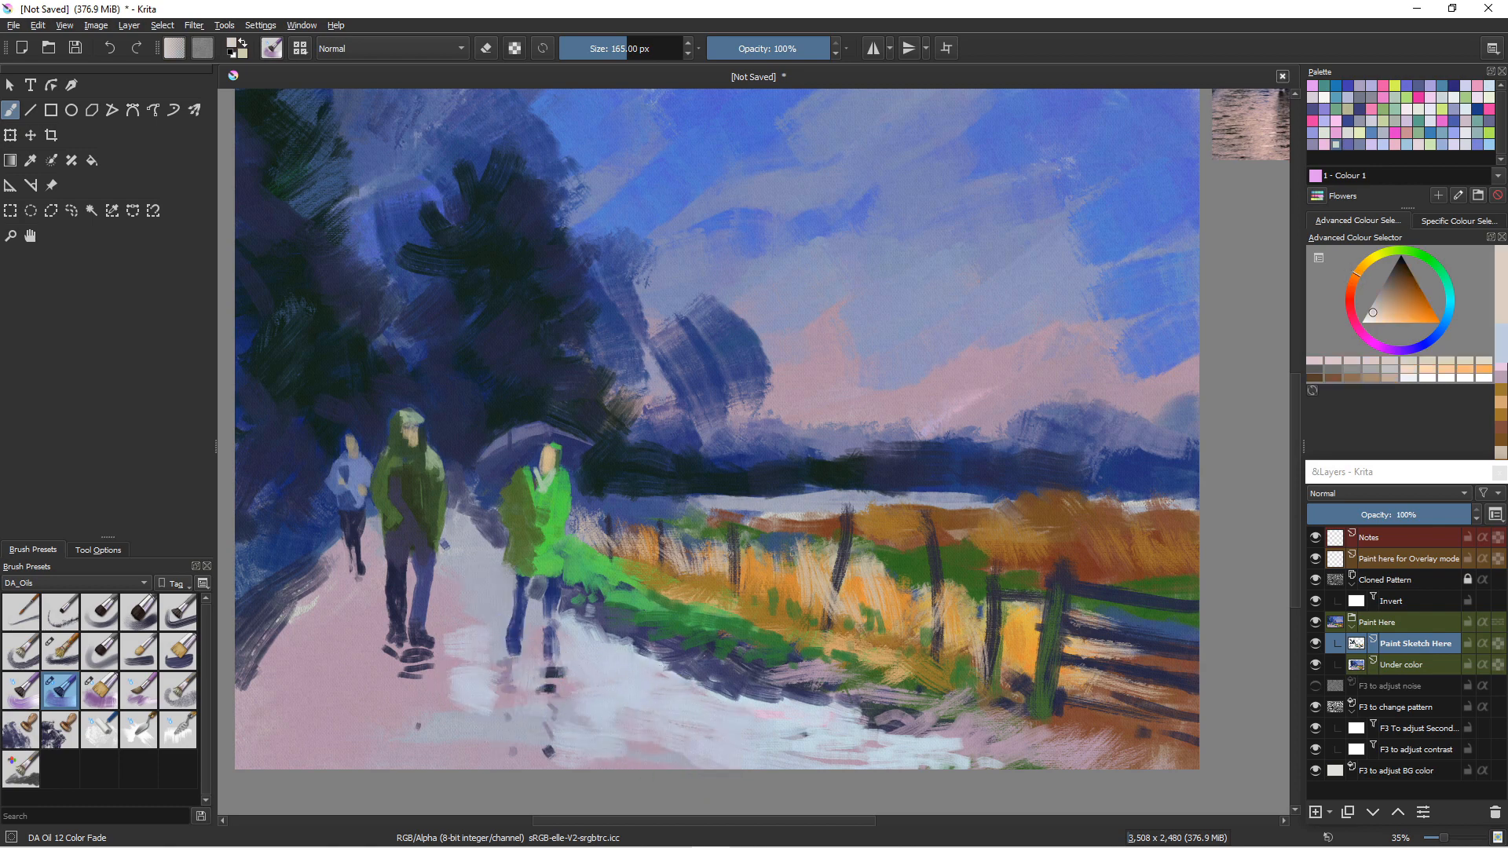
{"action": "left_click", "coordinate": [1384, 347]}
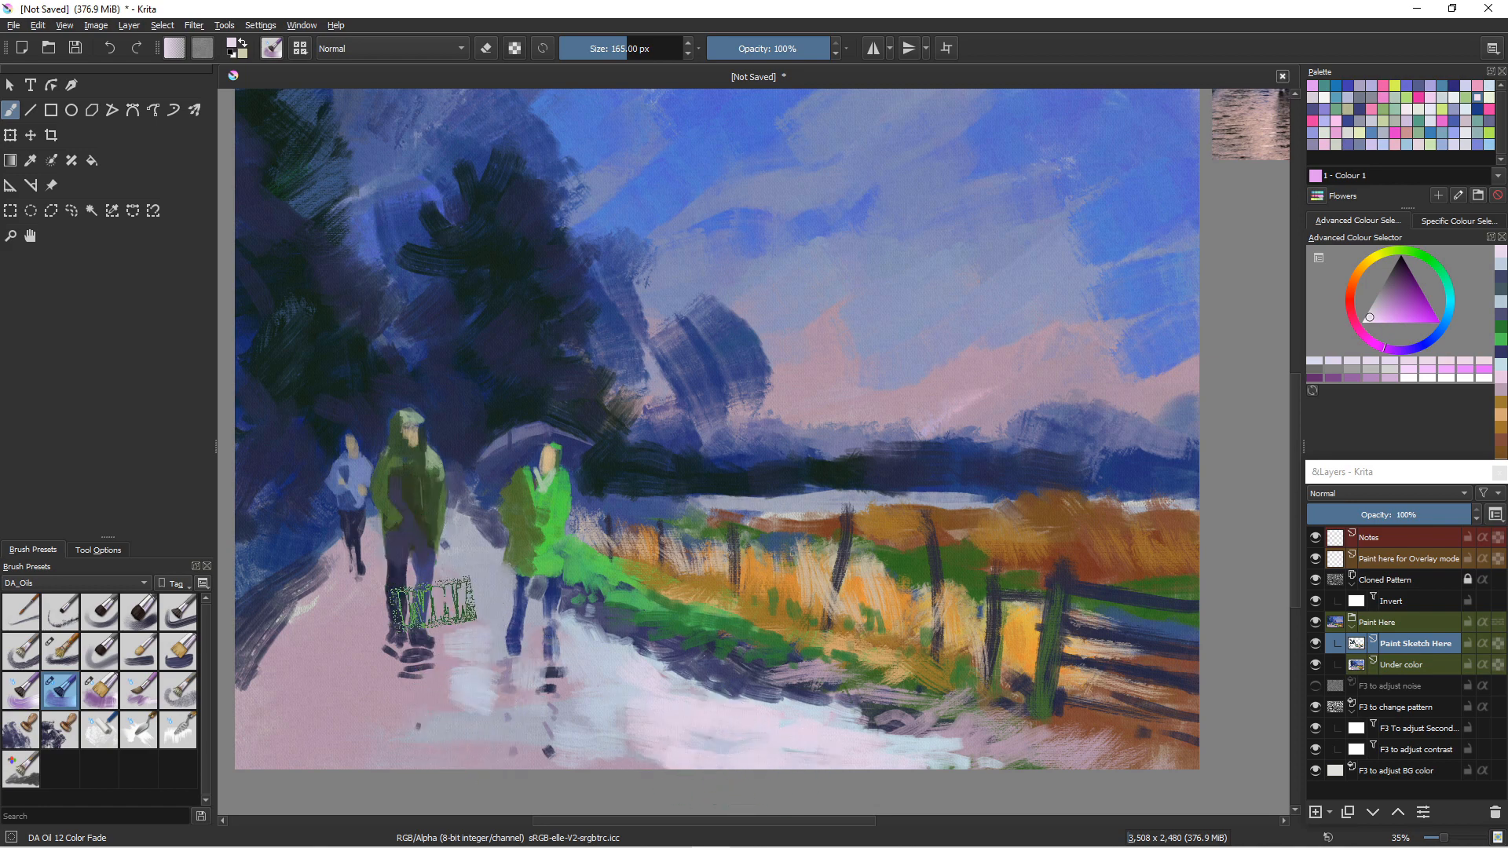
{"action": "mouse_move", "coordinate": [448, 731]}
{"action": "left_mouse_down"}
{"action": "mouse_move", "coordinate": [474, 744]}
{"action": "mouse_move", "coordinate": [458, 761]}
{"action": "left_mouse_up"}
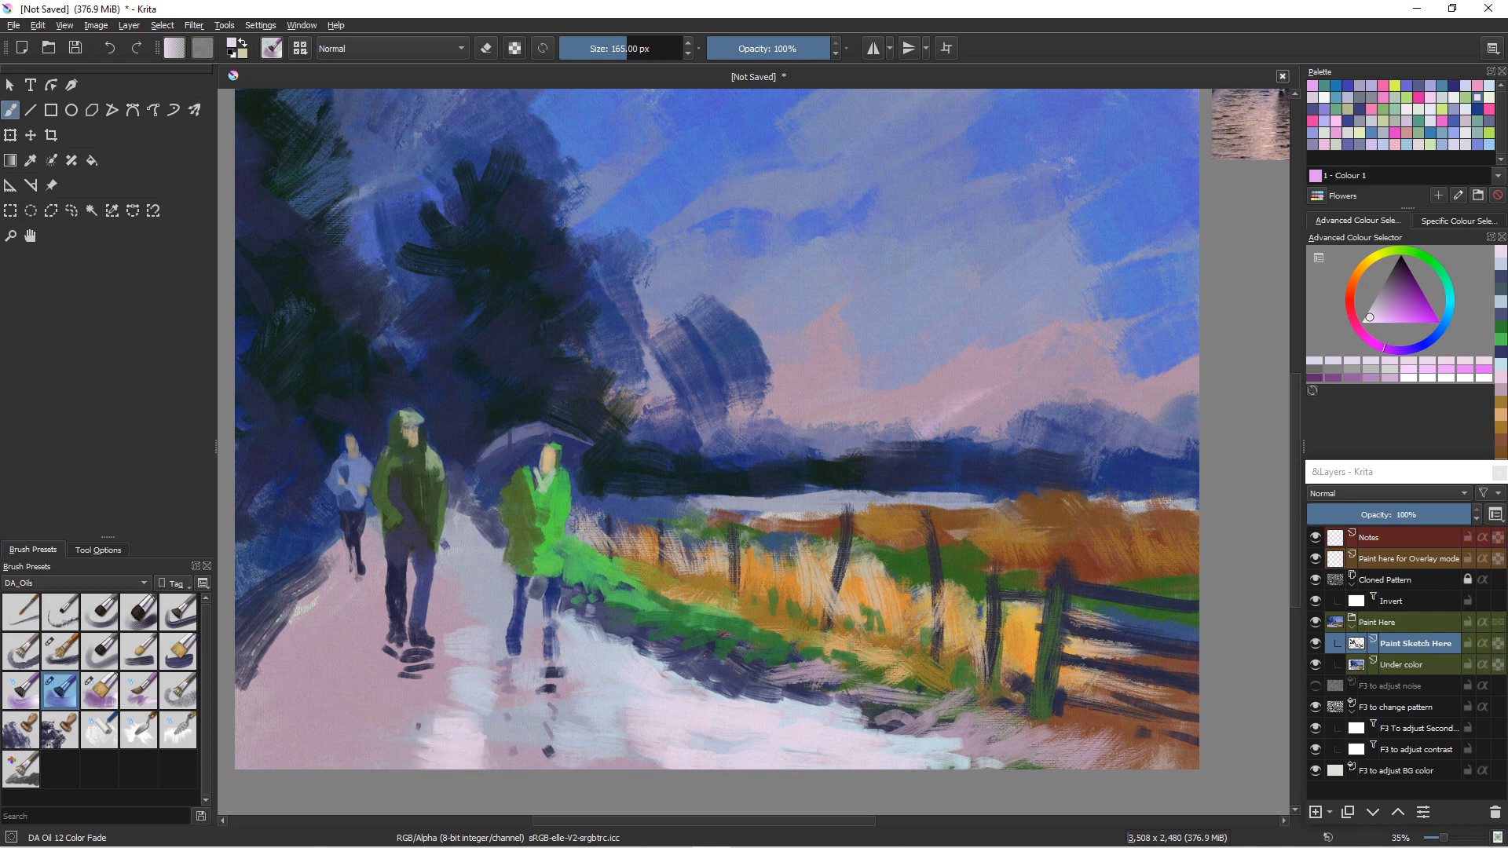
- Sample the pale blue on the path, reduce the brush to 73 px and paint highlights around the green-coated walker's feet
{"action": "left_click", "coordinate": [583, 652], "text": "ctrl"}
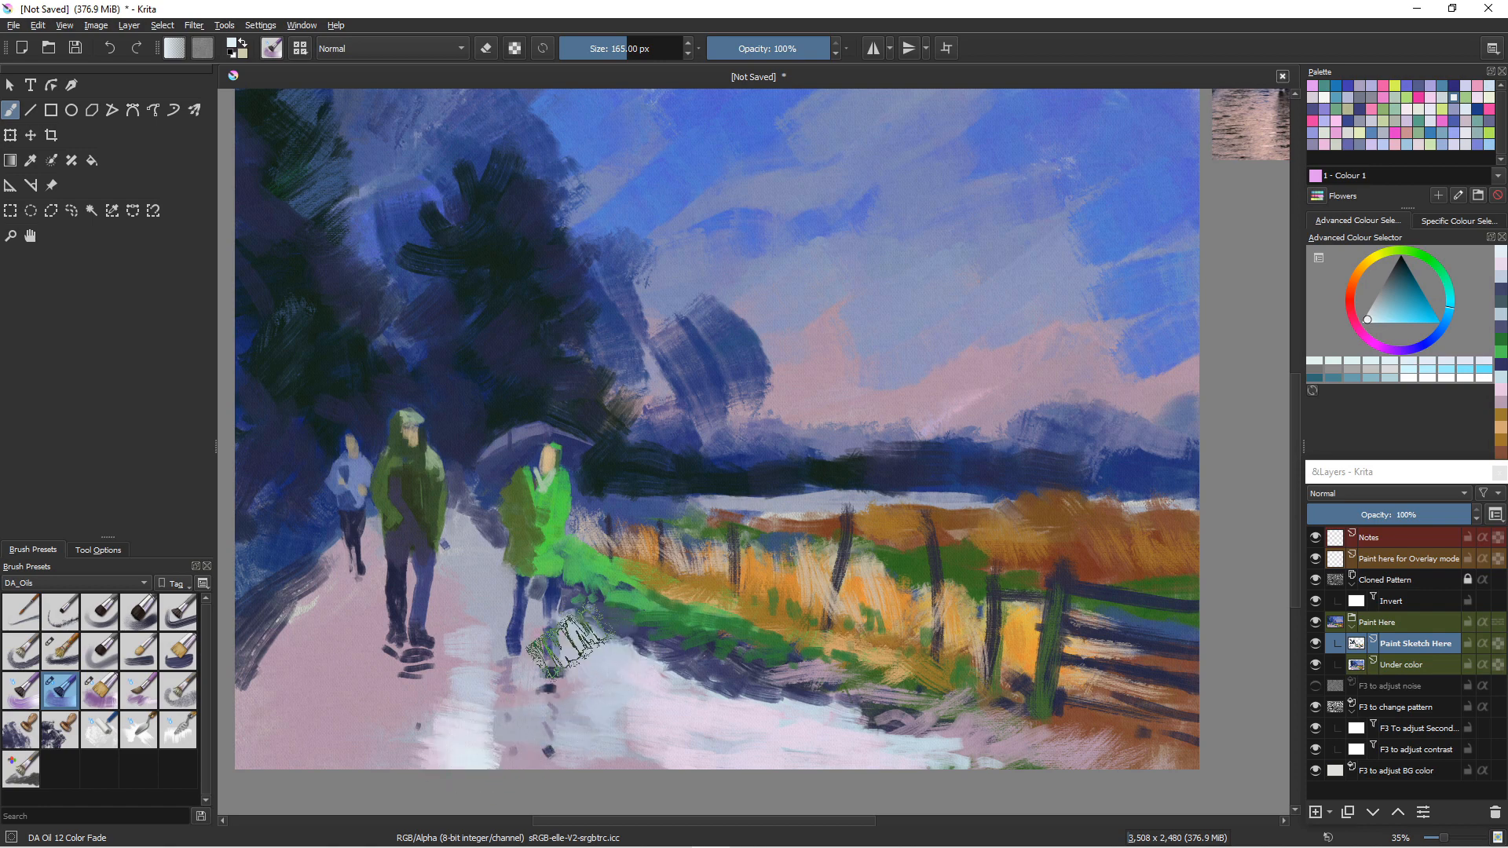
{"action": "key", "text": "bracketleft"}
{"action": "key", "text": "bracketleft"}
{"action": "key", "text": "bracketleft"}
{"action": "key", "text": "bracketleft"}
{"action": "key", "text": "bracketleft"}
{"action": "key", "text": "bracketleft"}
{"action": "key", "text": "bracketleft"}
{"action": "key", "text": "bracketleft"}
{"action": "key", "text": "bracketleft"}
{"action": "key", "text": "bracketleft"}
{"action": "key", "text": "bracketleft"}
{"action": "key", "text": "bracketleft"}
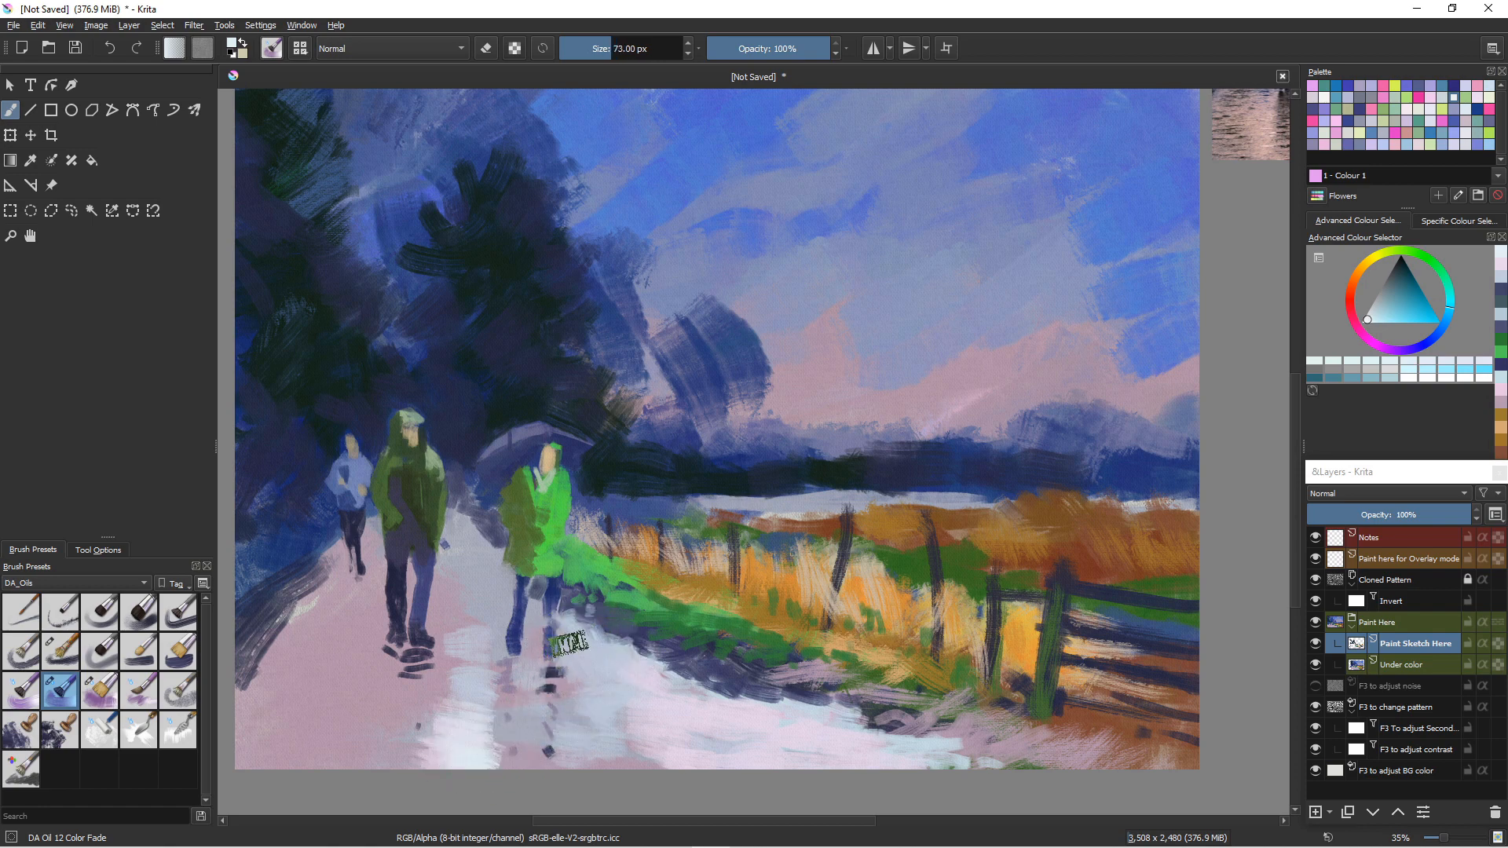
{"action": "mouse_move", "coordinate": [571, 631]}
{"action": "left_mouse_down"}
{"action": "mouse_move", "coordinate": [612, 742]}
{"action": "mouse_move", "coordinate": [574, 666]}
{"action": "left_mouse_up"}
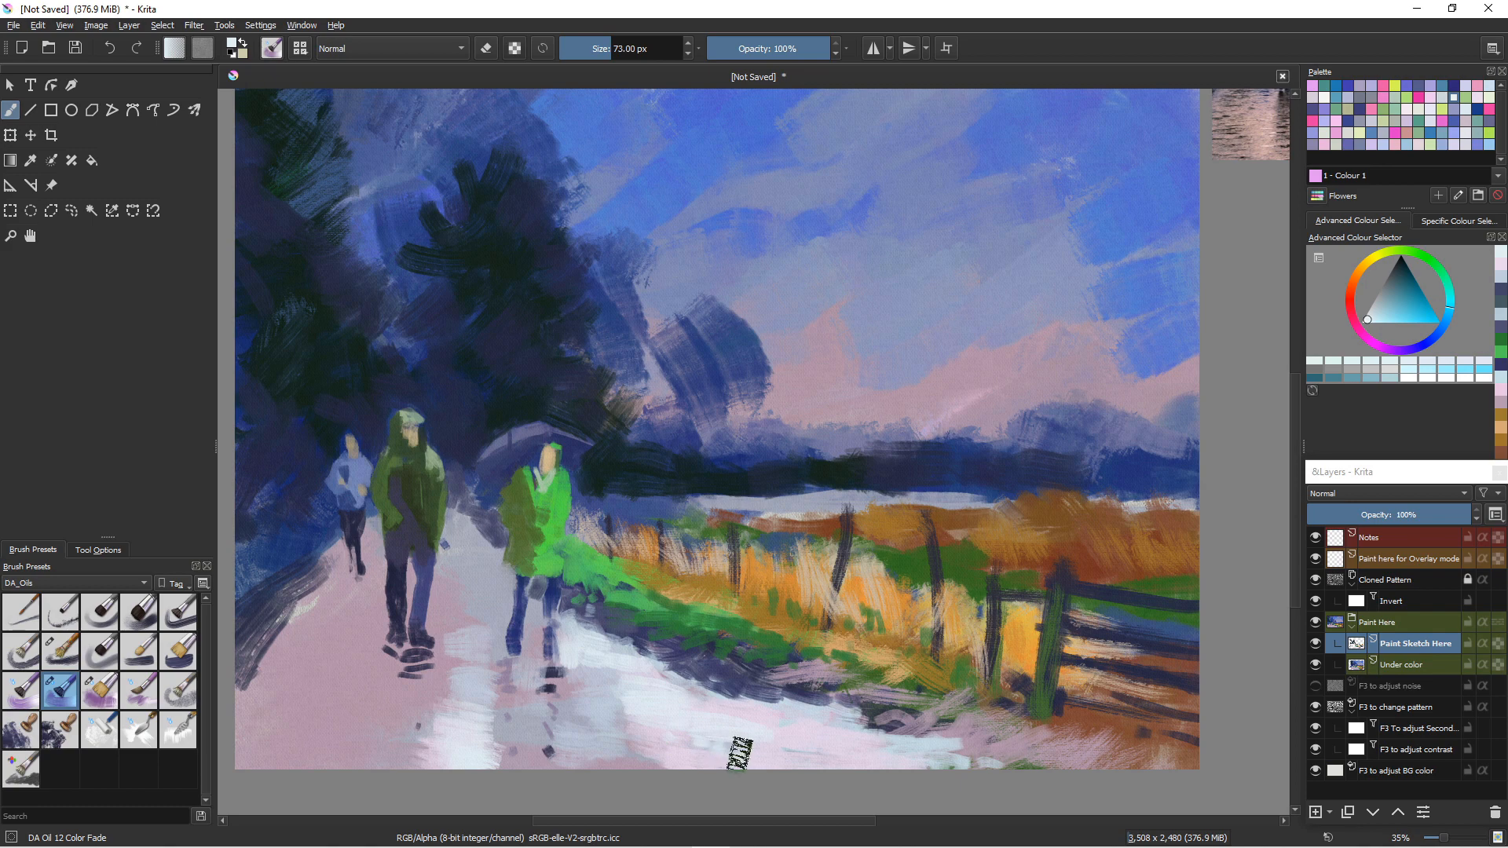
- Paint small pale blue highlights along the path's lower-right edge and between the front walkers' feet with a 68 px brush
{"action": "key", "text": "bracketleft"}
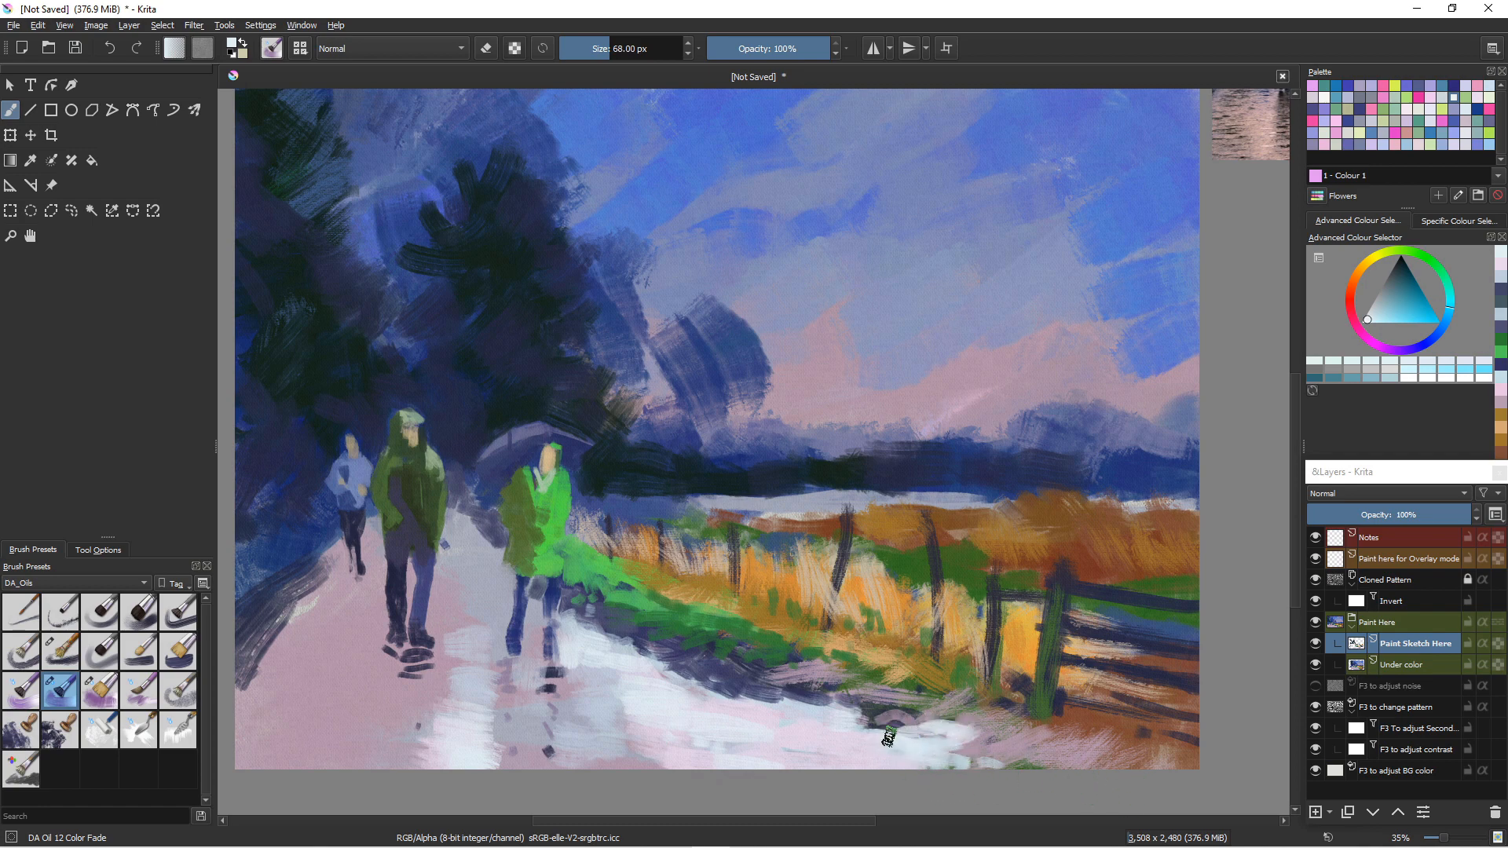
{"action": "key", "text": "bracketleft"}
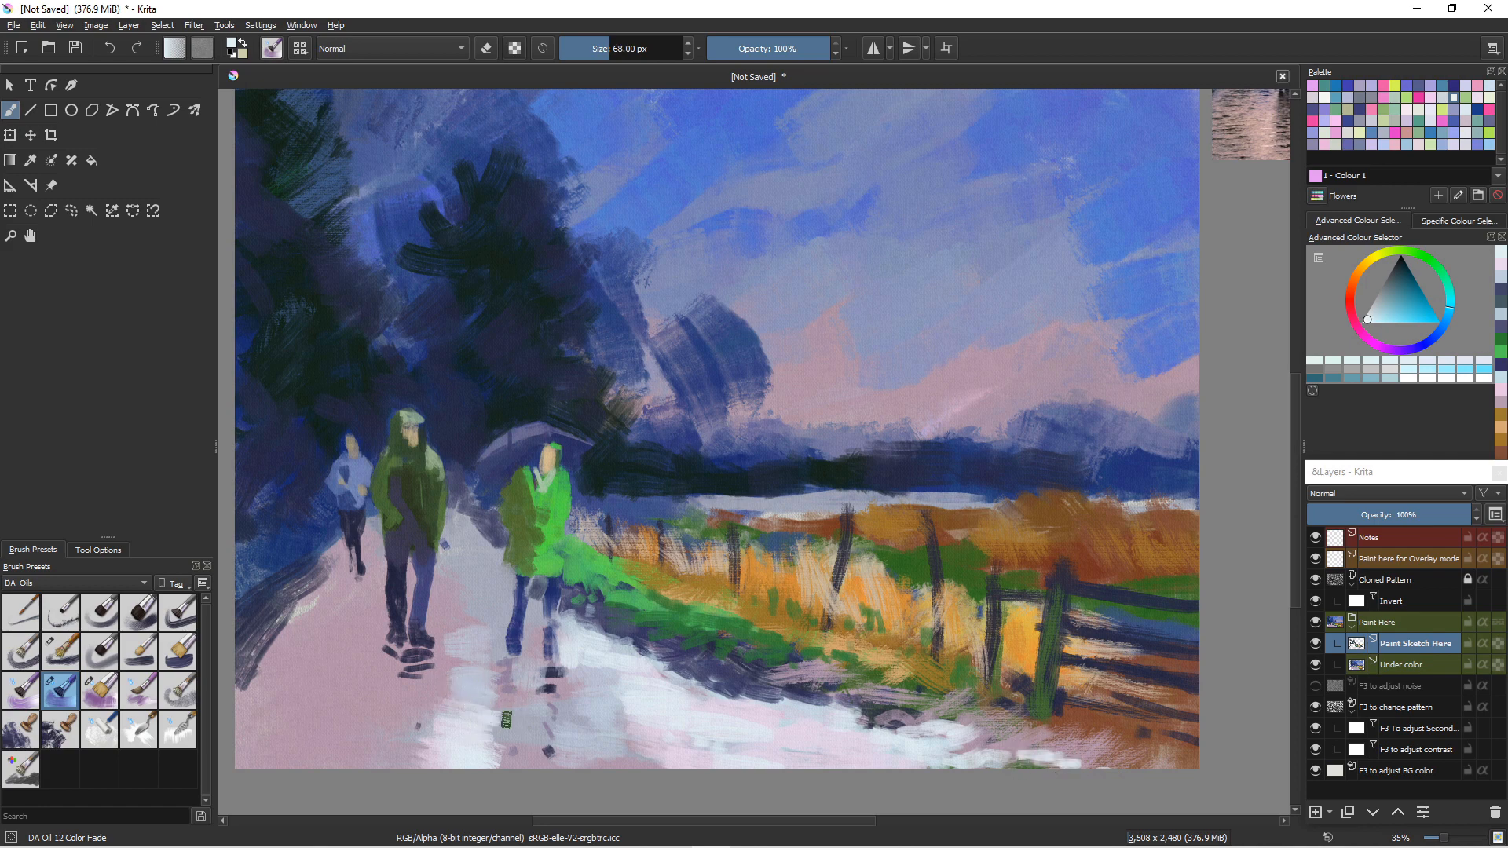
{"action": "key", "text": "bracketright"}
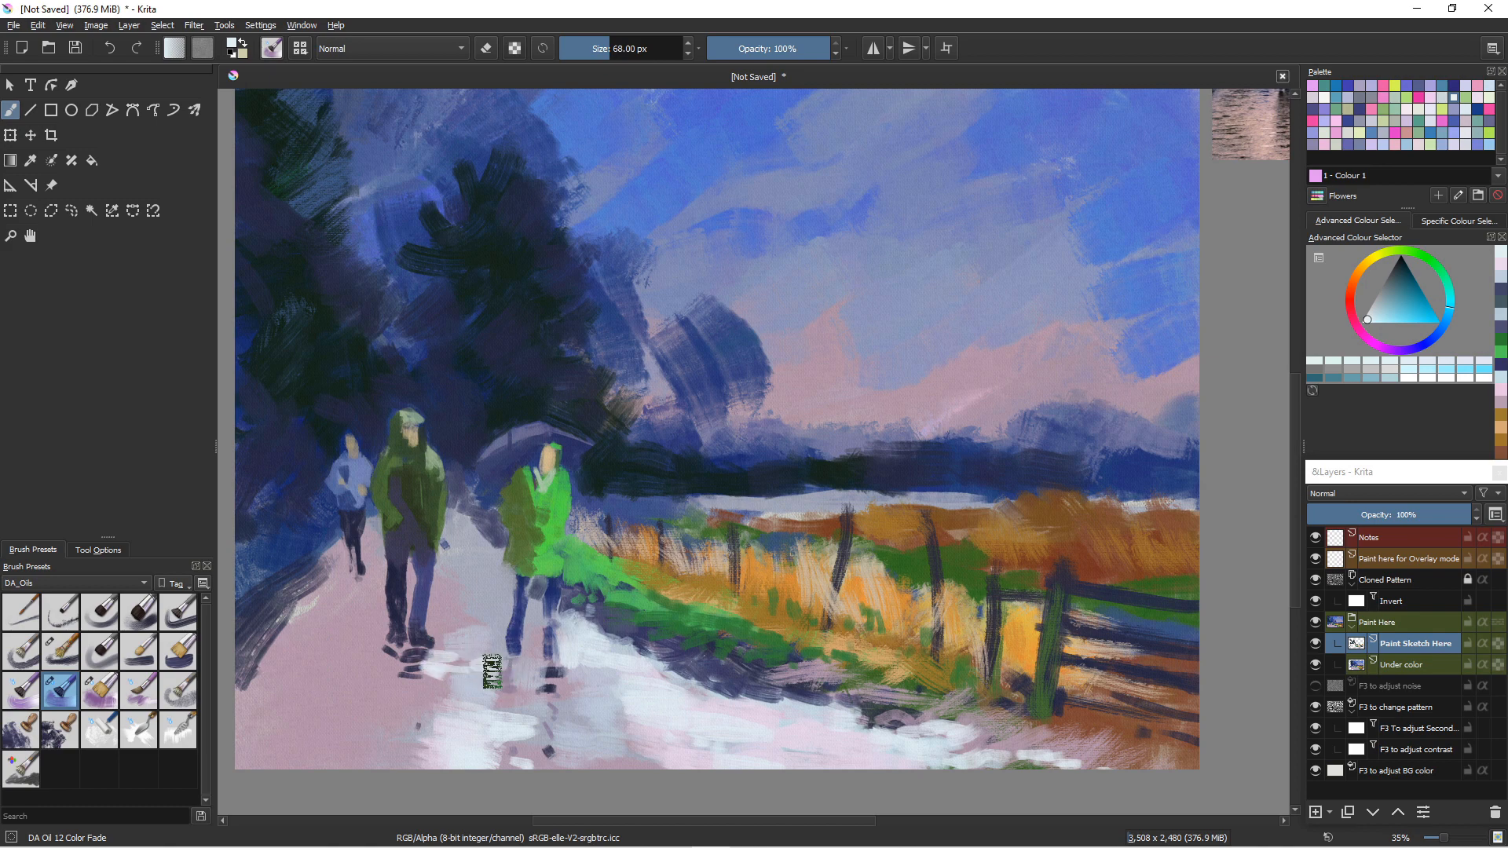
{"action": "mouse_move", "coordinate": [460, 660]}
{"action": "left_mouse_down"}
{"action": "mouse_move", "coordinate": [440, 633]}
{"action": "mouse_move", "coordinate": [475, 654]}
{"action": "left_mouse_up"}
- Choose a light pinkish mauve and brush it into the path's pale foreground, reducing the brush to 63 px
{"action": "left_click", "coordinate": [1378, 304]}
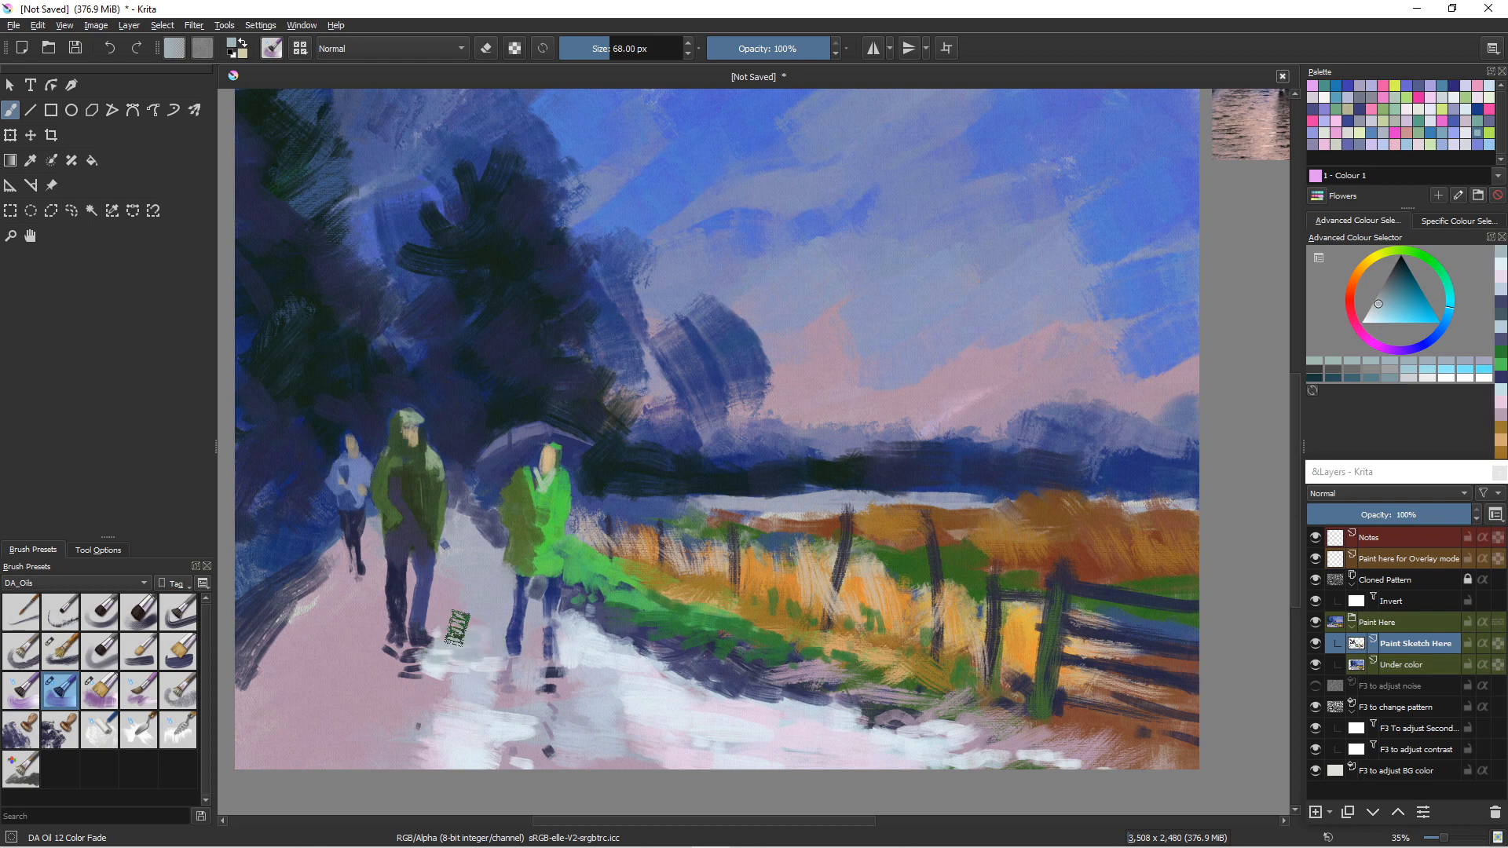
{"action": "left_click", "coordinate": [1375, 343]}
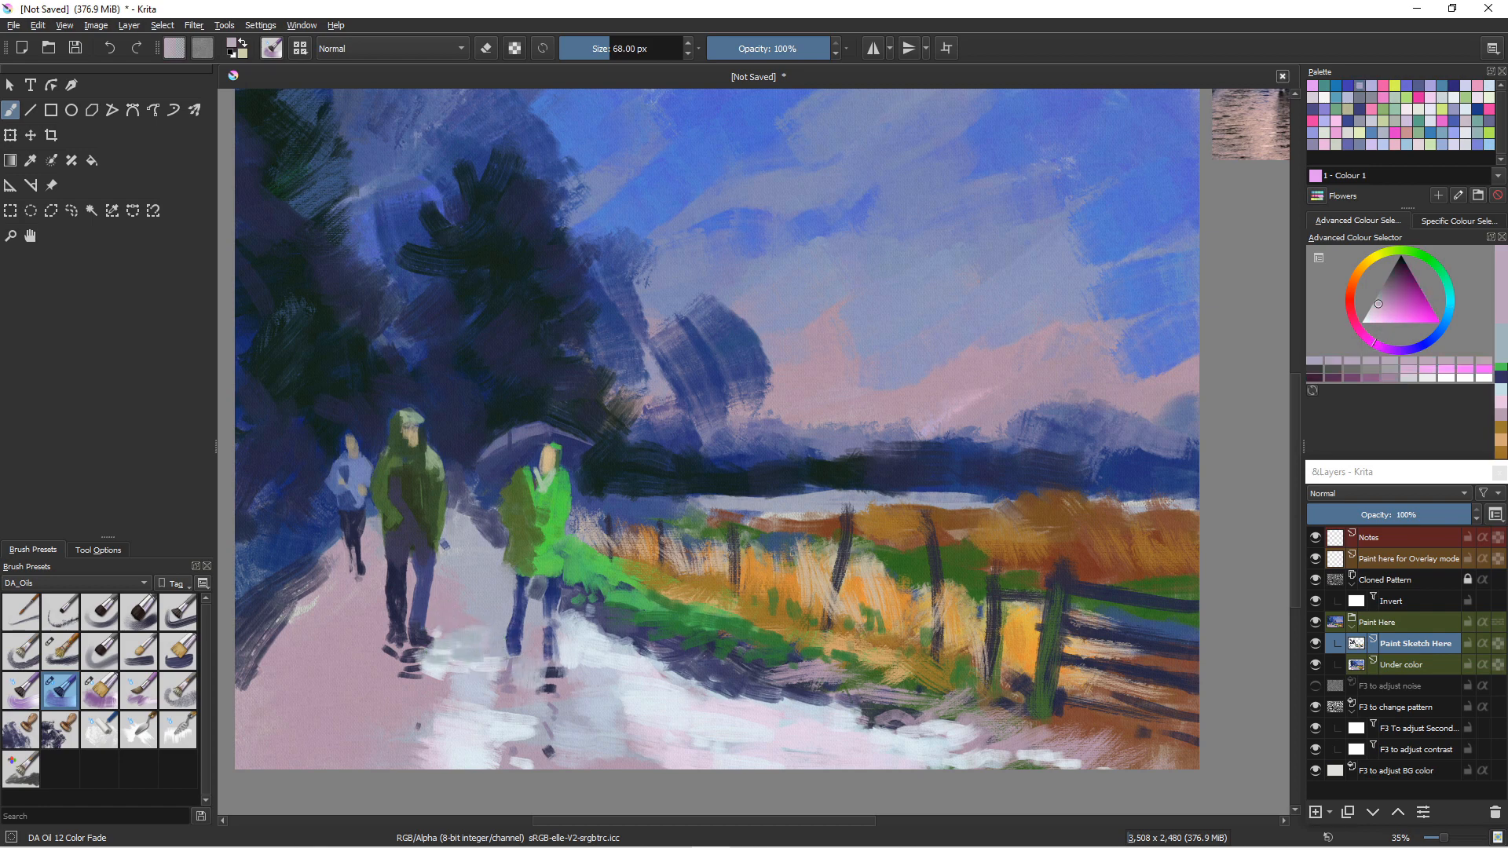
{"action": "left_click", "coordinate": [1375, 311]}
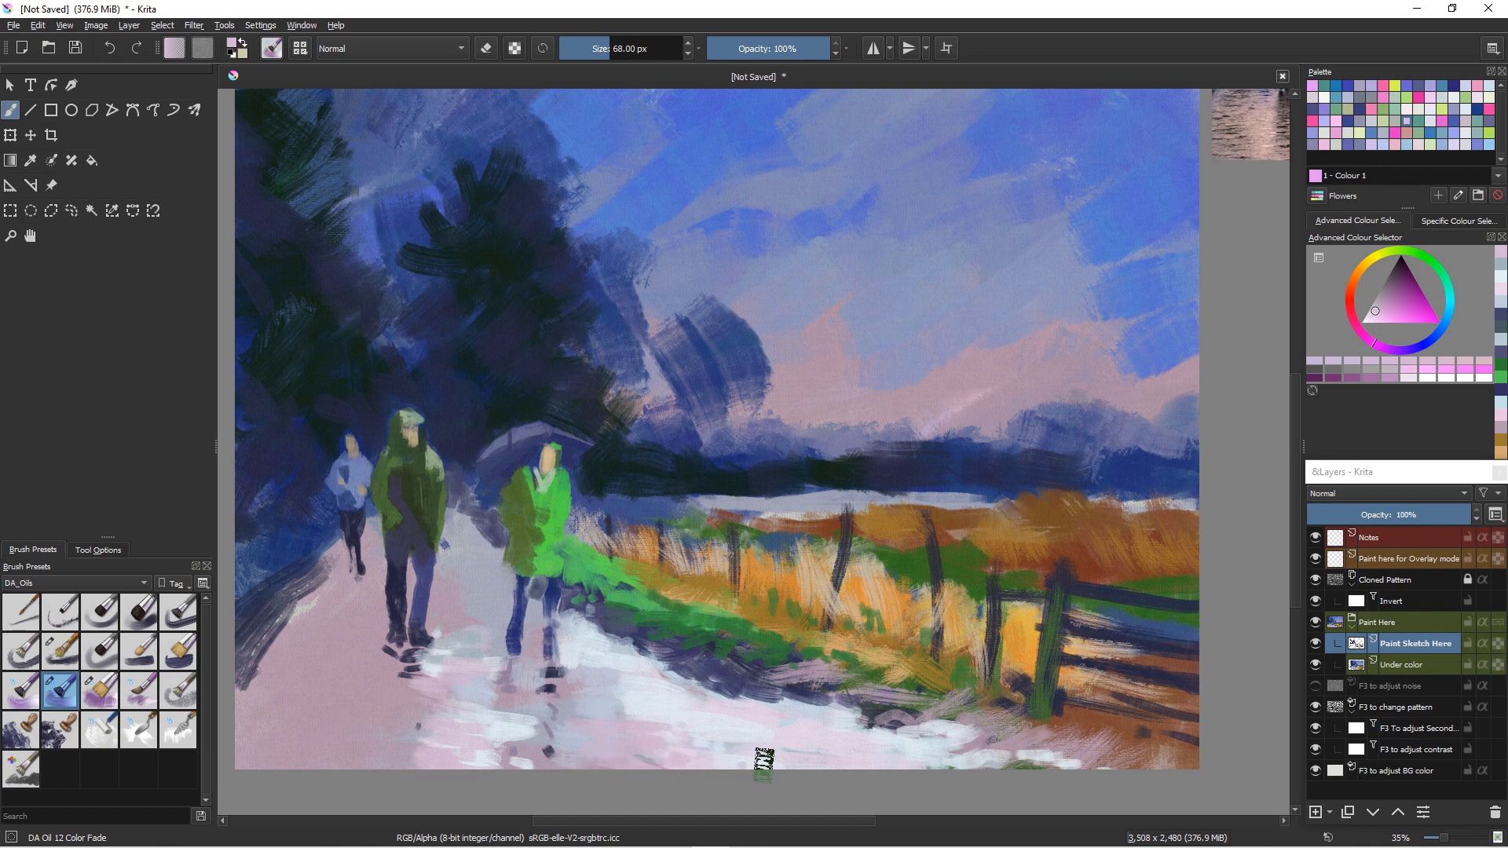
{"action": "key", "text": "bracketleft"}
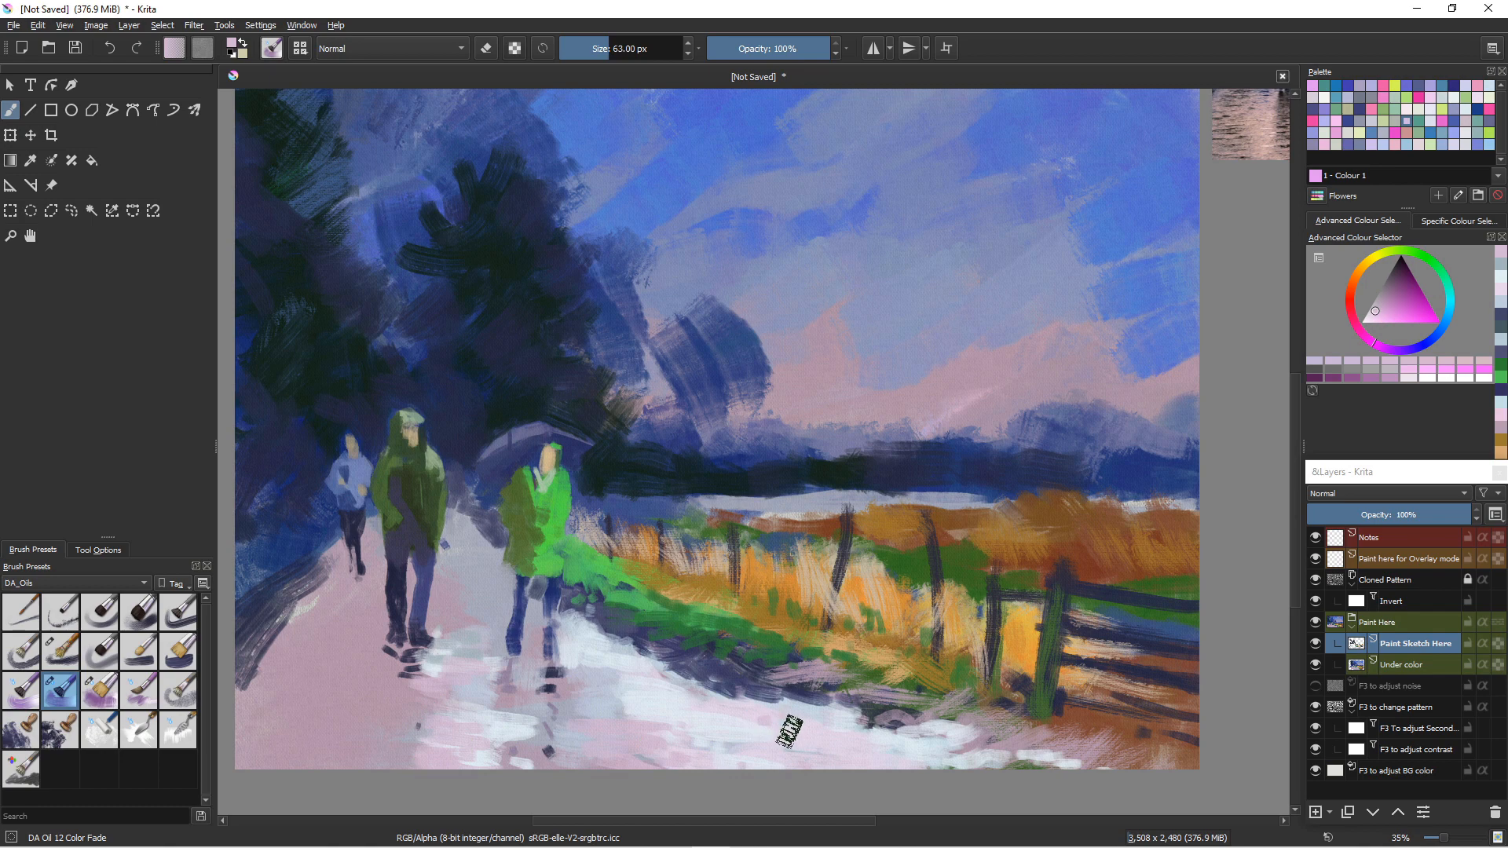
- Sample the verge's dark navy and paint small dark ripple strokes on the foreground path with 28 px and 47 px brushes
{"action": "key", "text": "bracketleft"}
{"action": "left_click", "coordinate": [731, 691], "text": "ctrl"}
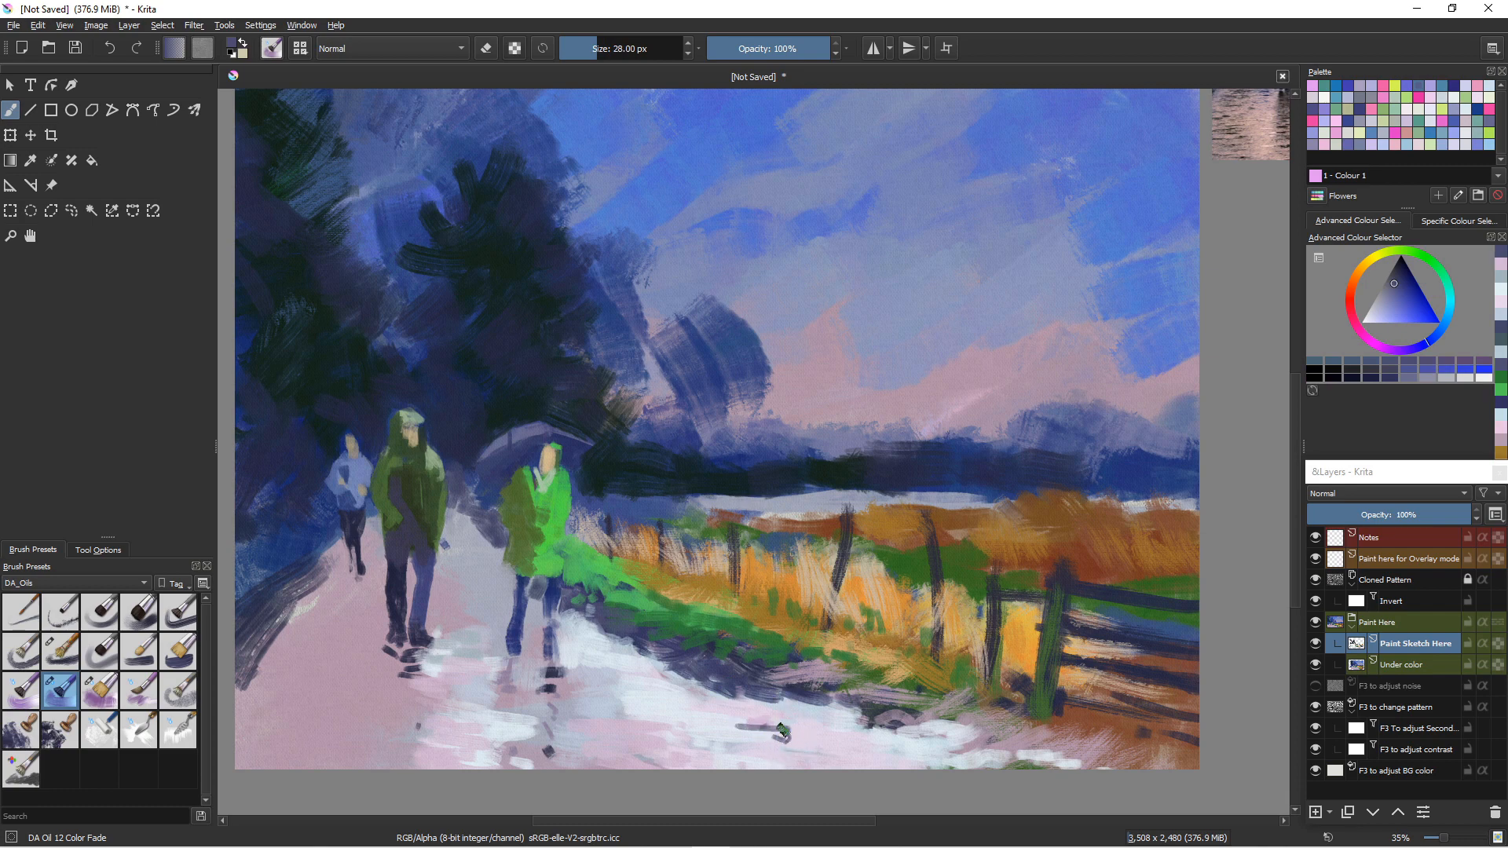
{"action": "key", "text": "bracketright"}
{"action": "key", "text": "bracketright"}
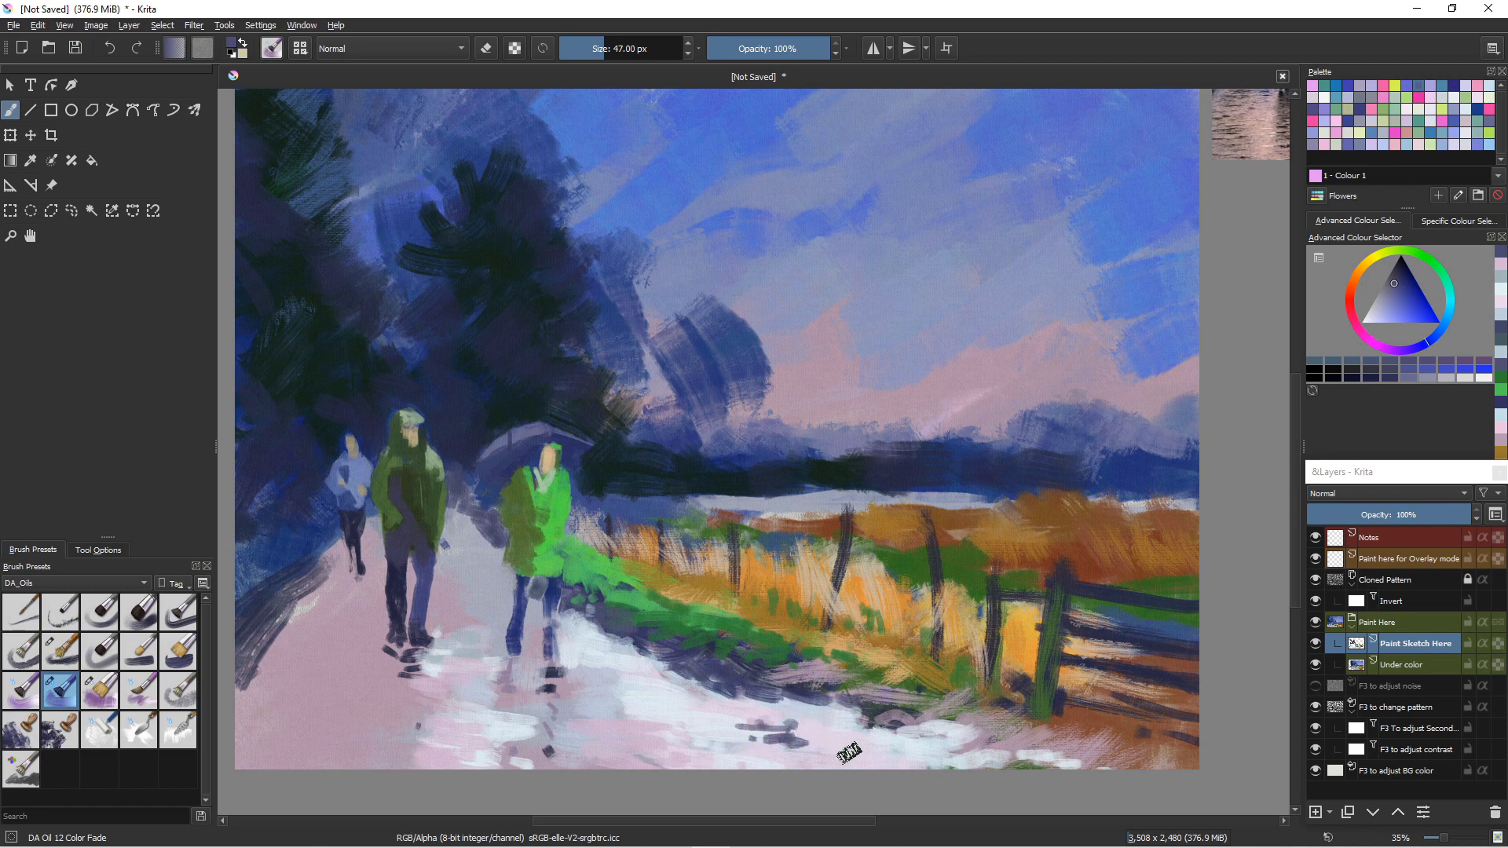
{"action": "mouse_move", "coordinate": [848, 752]}
{"action": "left_mouse_down"}
{"action": "mouse_move", "coordinate": [805, 749]}
{"action": "mouse_move", "coordinate": [852, 763]}
{"action": "left_mouse_up"}
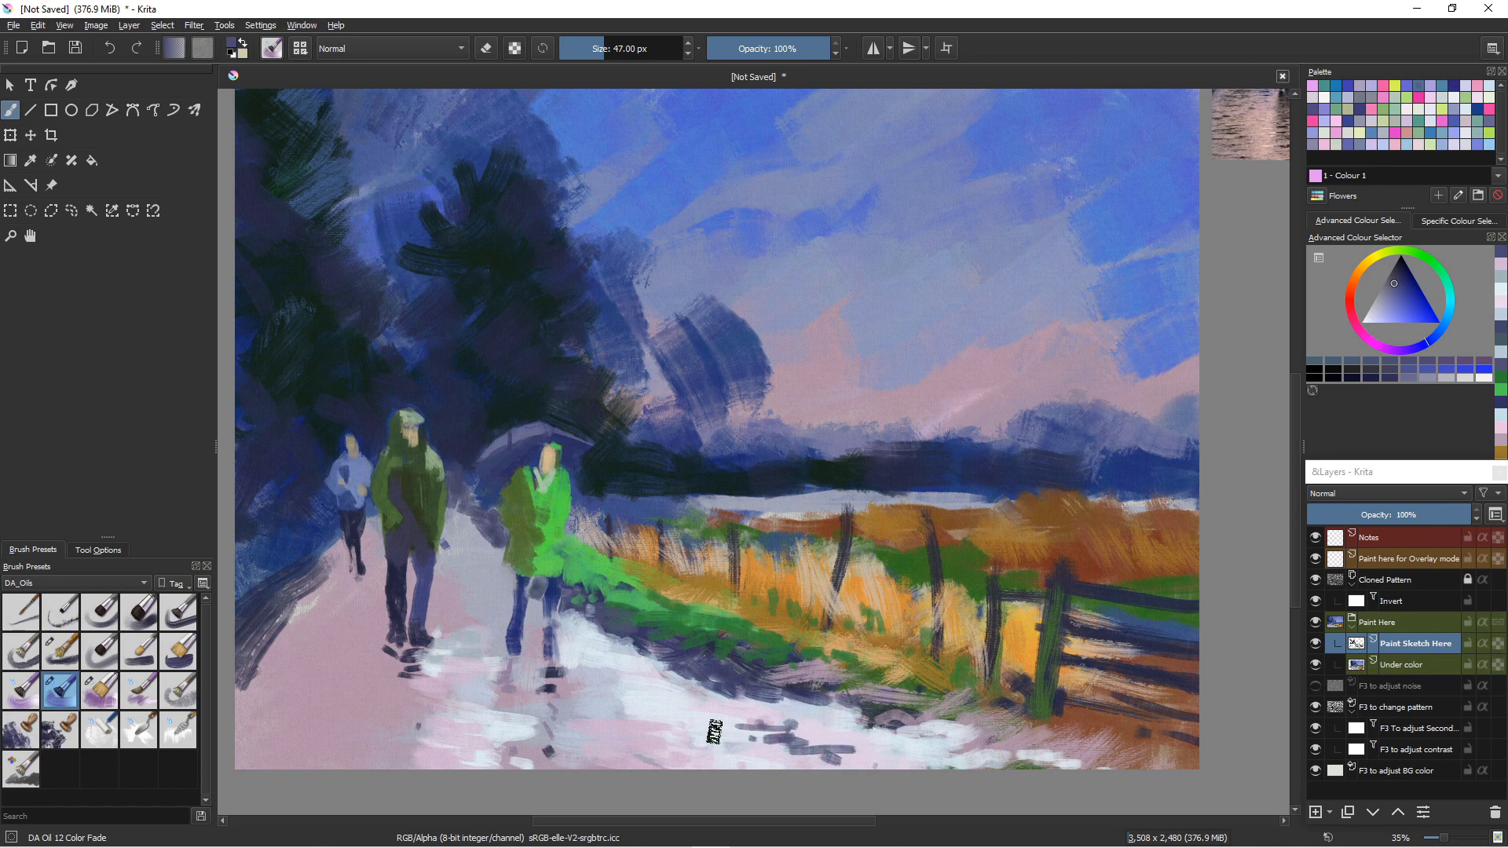
- Sample the path's pale blue and pale lilac and paint over the dark ripple marks in the path's foreground
{"action": "left_click", "coordinate": [763, 741], "text": "ctrl"}
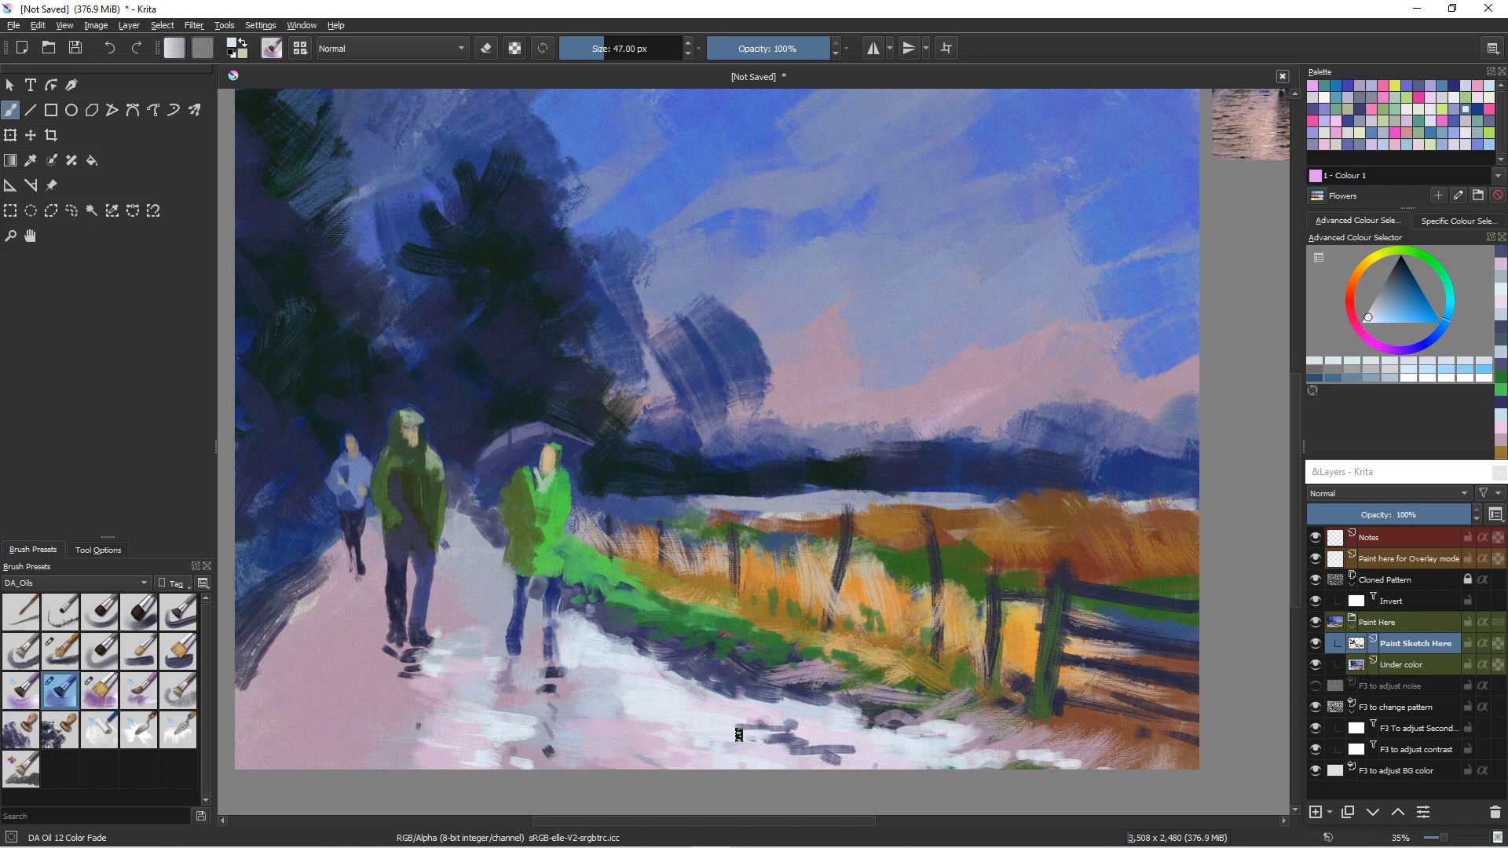
{"action": "left_click_drag", "start_coordinate": [738, 735], "coordinate": [723, 730]}
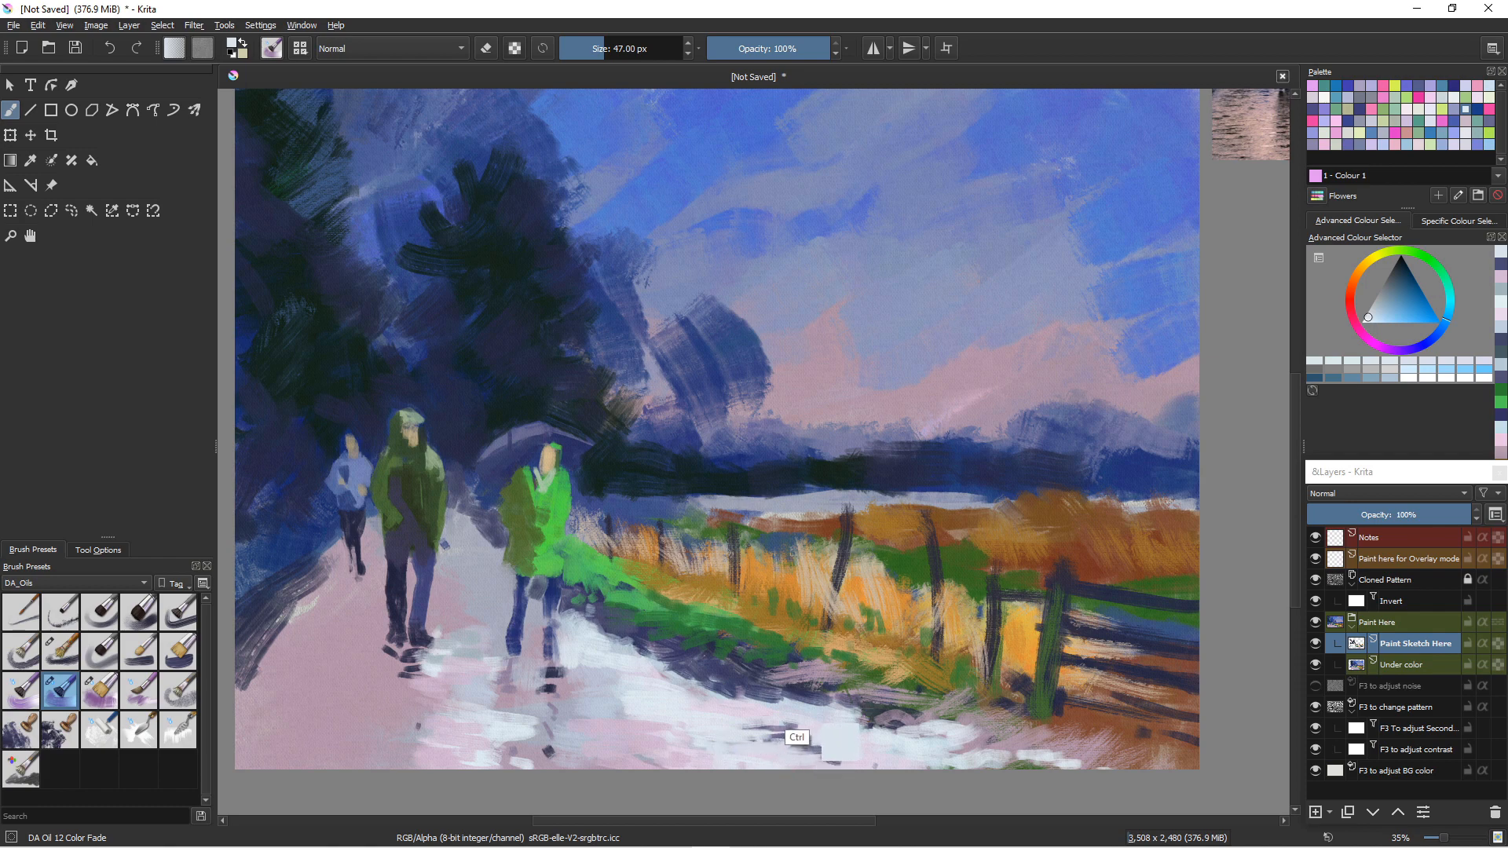
{"action": "left_click", "coordinate": [805, 699], "text": "ctrl"}
{"action": "mouse_move", "coordinate": [868, 713]}
{"action": "left_mouse_down"}
{"action": "mouse_move", "coordinate": [834, 722]}
{"action": "mouse_move", "coordinate": [952, 757]}
{"action": "mouse_move", "coordinate": [902, 755]}
{"action": "mouse_move", "coordinate": [823, 720]}
{"action": "mouse_move", "coordinate": [851, 711]}
{"action": "mouse_move", "coordinate": [813, 712]}
{"action": "left_mouse_up"}
{"action": "left_click", "coordinate": [823, 765], "text": "ctrl"}
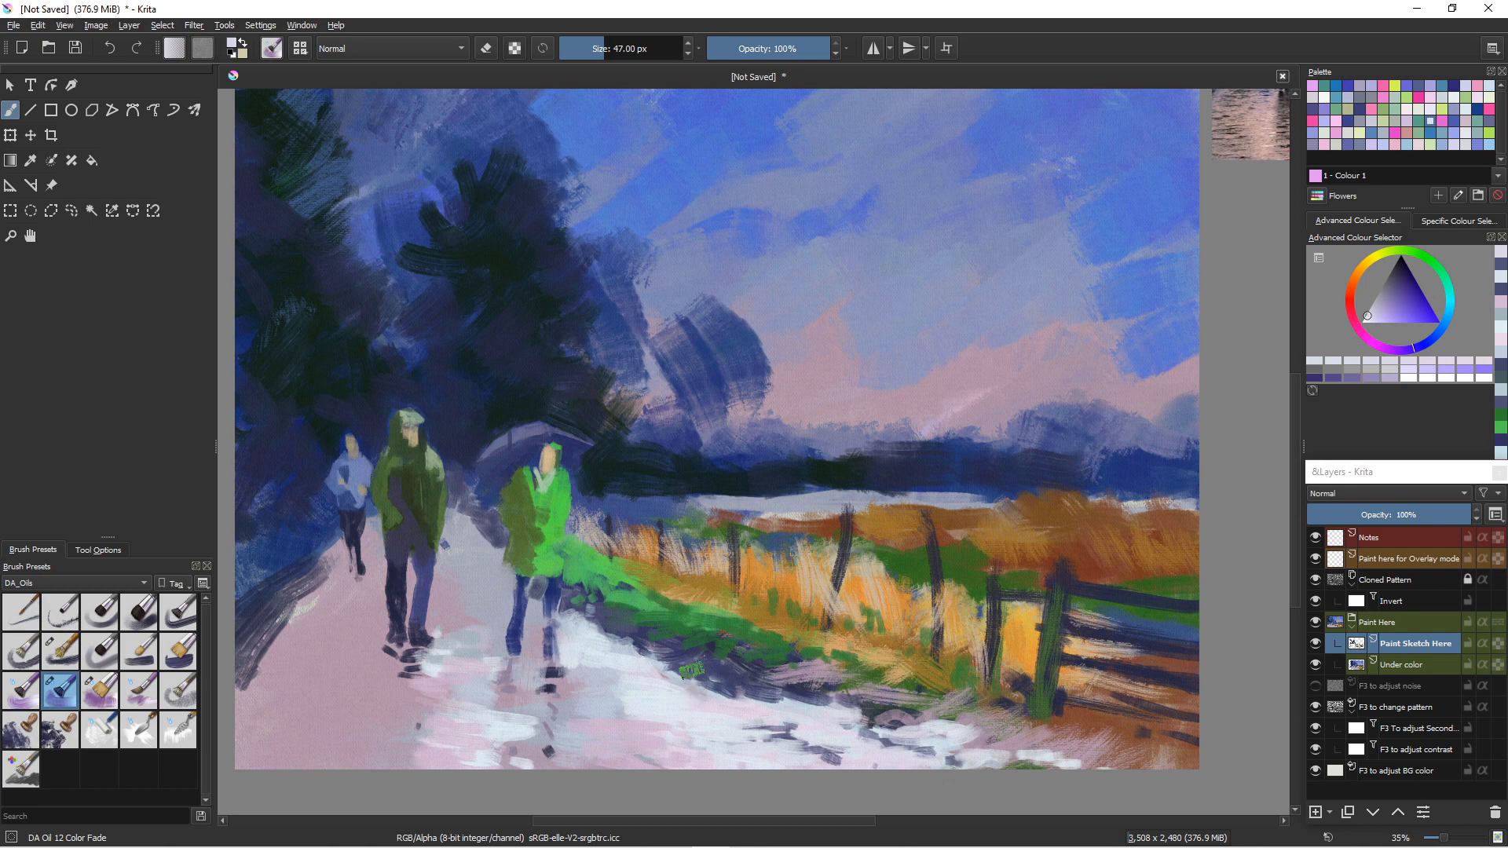
- Sample pale blue from the path and dark navy from the verge to break up the edge where they meet
{"action": "left_click", "coordinate": [706, 668], "text": "ctrl"}
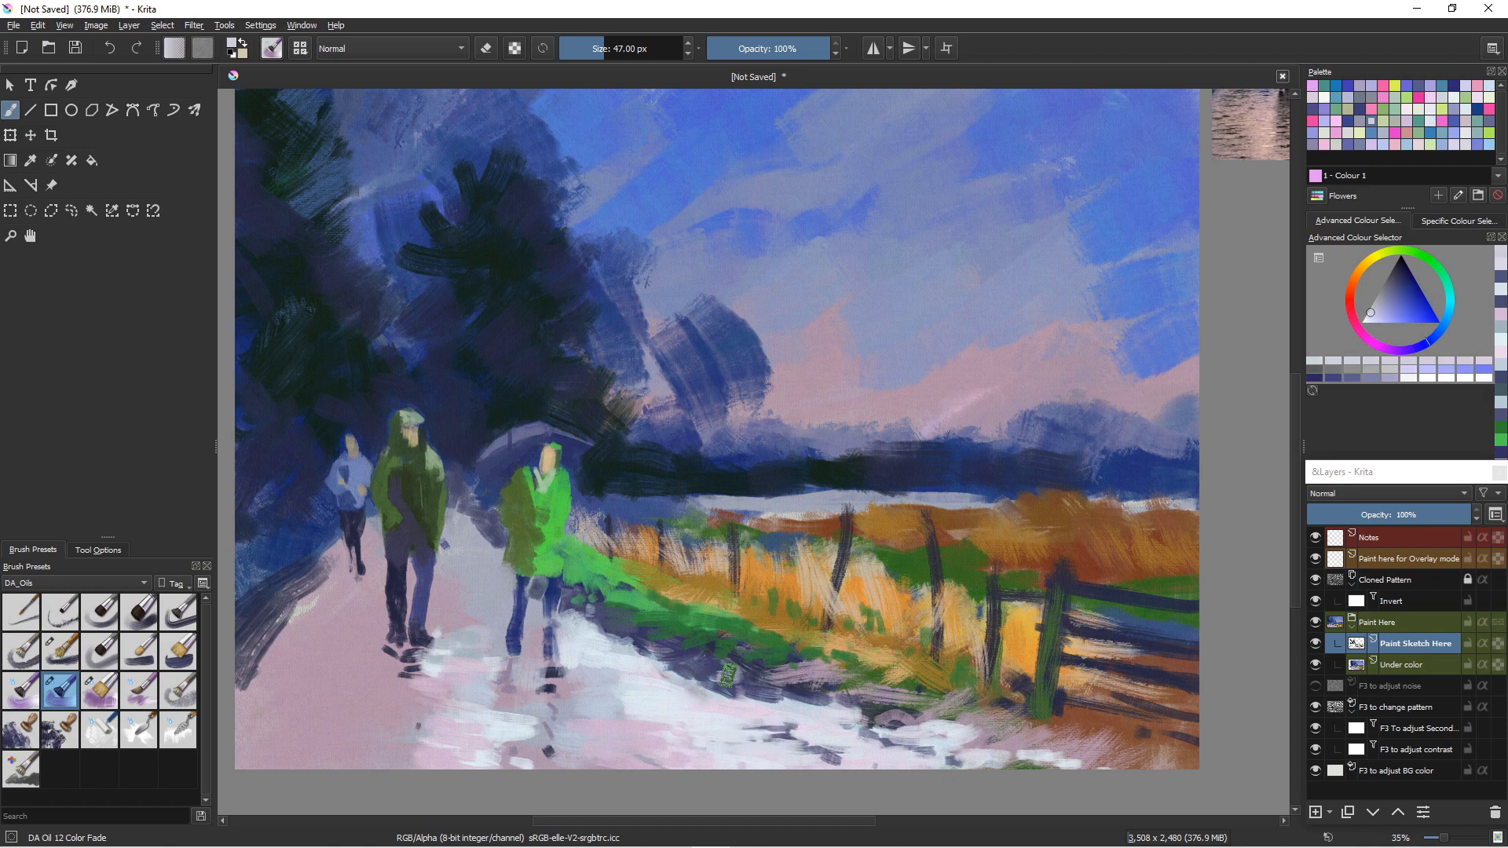
{"action": "left_click", "coordinate": [677, 702], "text": "ctrl"}
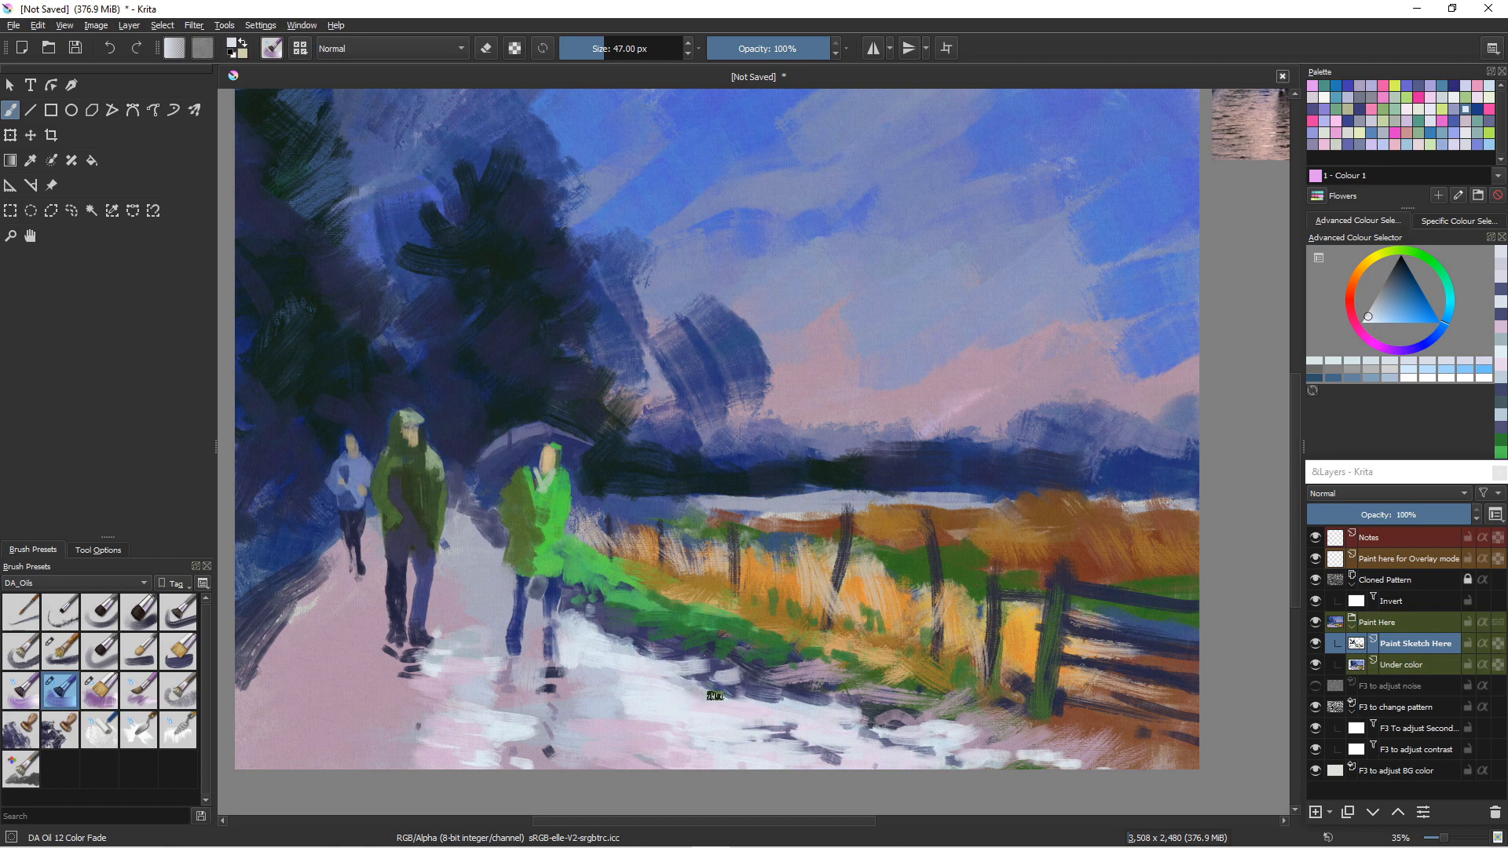
{"action": "left_click", "coordinate": [742, 685], "text": "ctrl"}
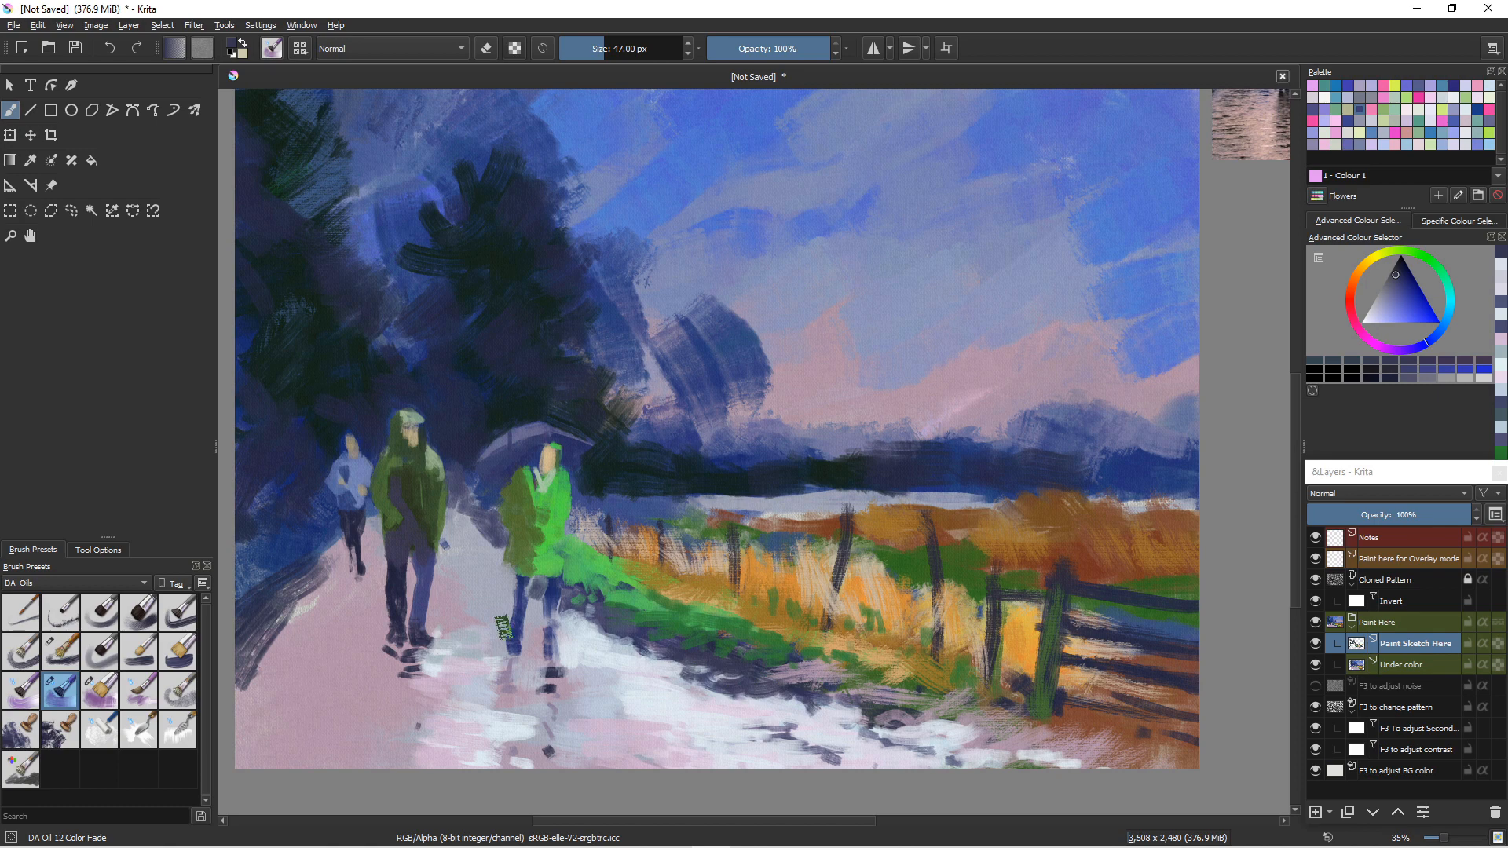
- Sample pale blue from the path to touch in around the walkers' feet, and brush light pink beside the middle walker's legs
{"action": "key", "text": "ctrl"}
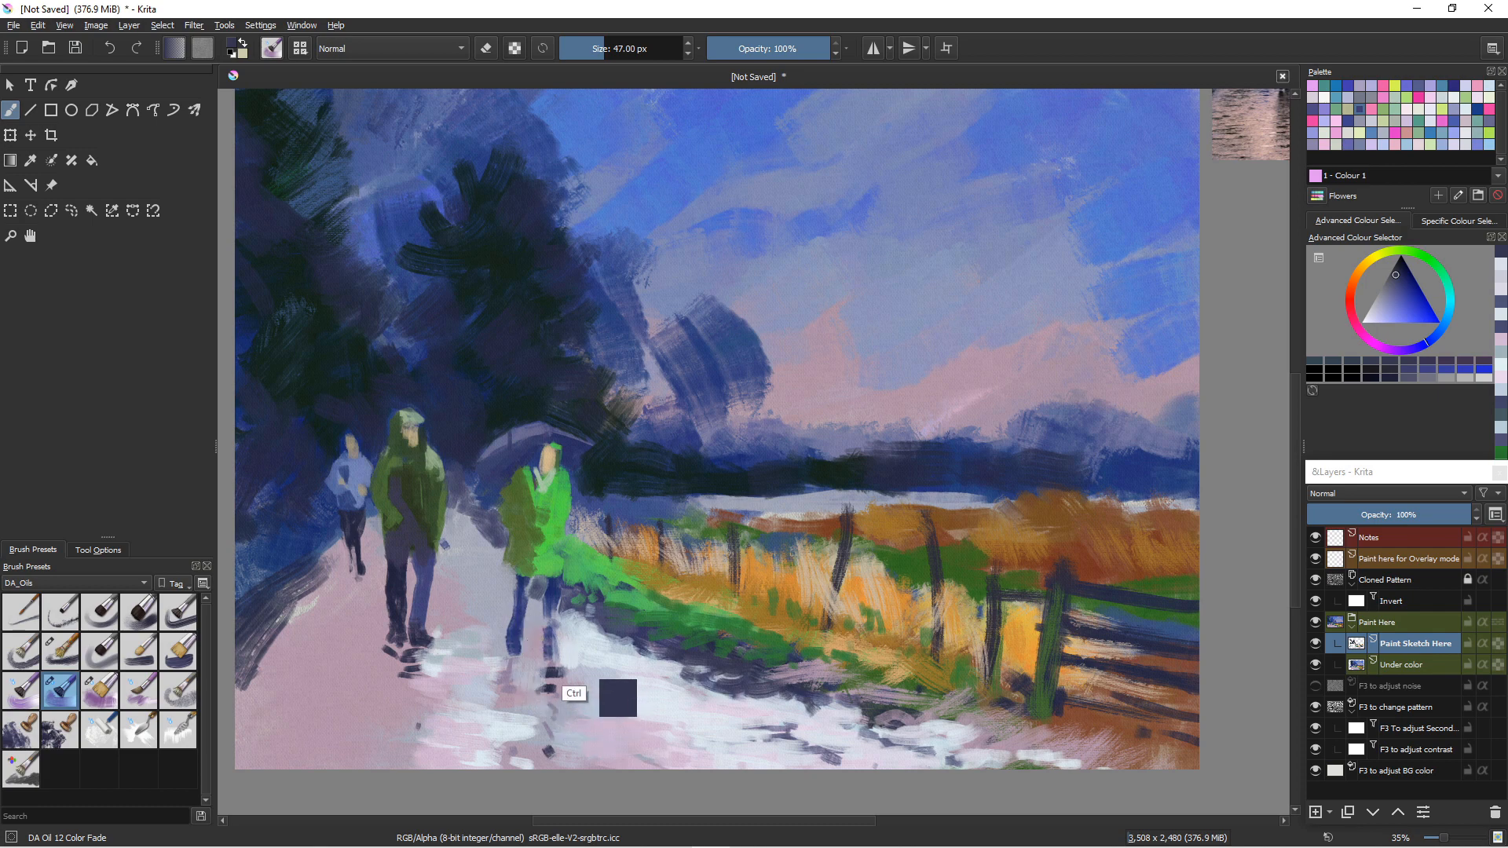
{"action": "left_click", "coordinate": [534, 666], "text": "ctrl"}
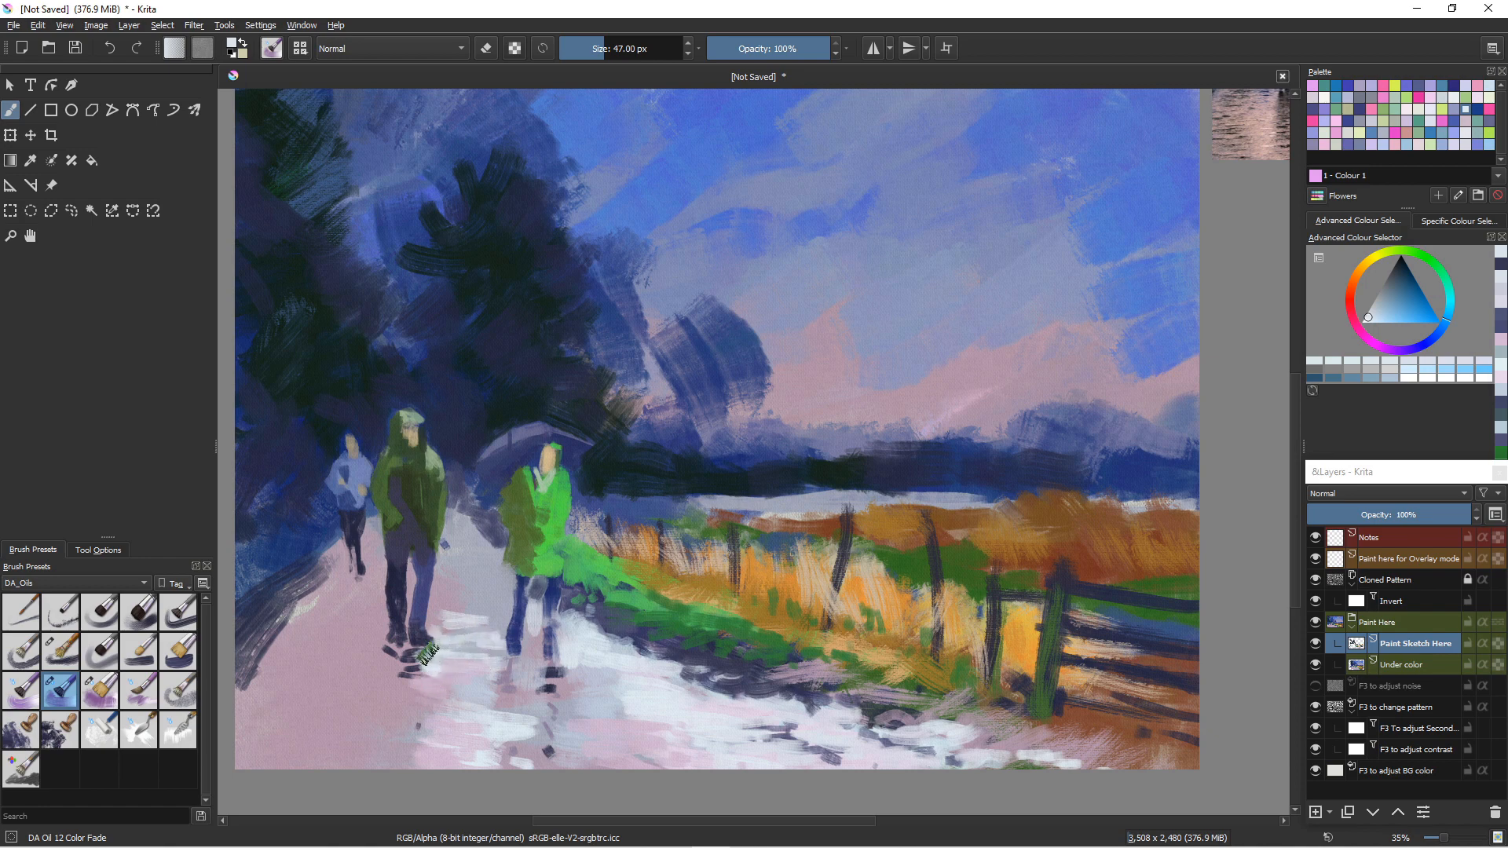
{"action": "left_click", "coordinate": [1355, 323]}
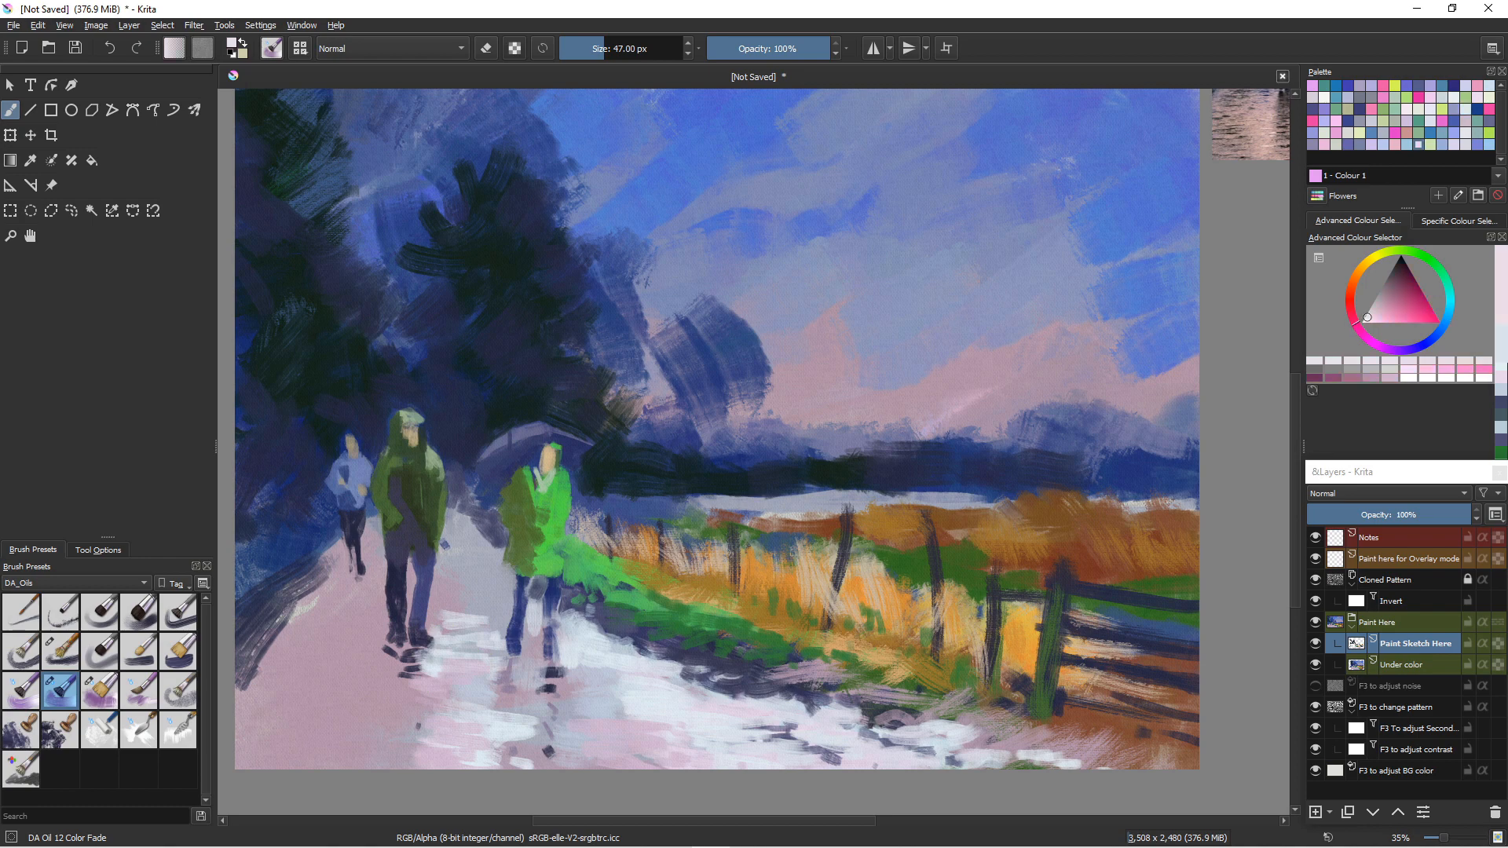
{"action": "left_click", "coordinate": [1375, 313]}
{"action": "left_click", "coordinate": [1377, 317]}
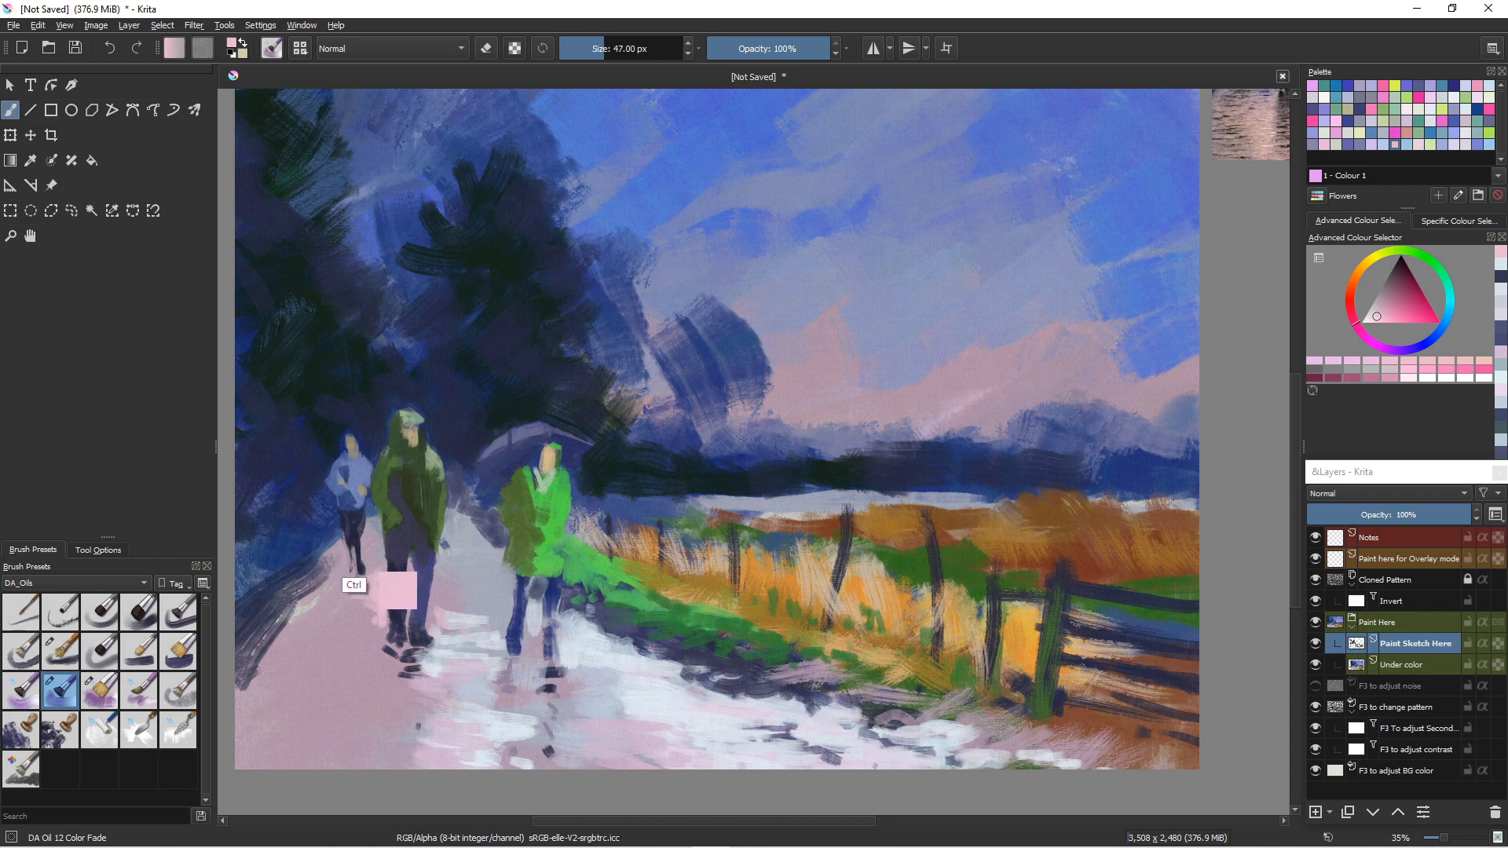
- Sample dark navy, mauve and pale grey from the far walker and the path to reshape the far walker's lower legs
{"action": "left_click", "coordinate": [357, 559], "text": "ctrl"}
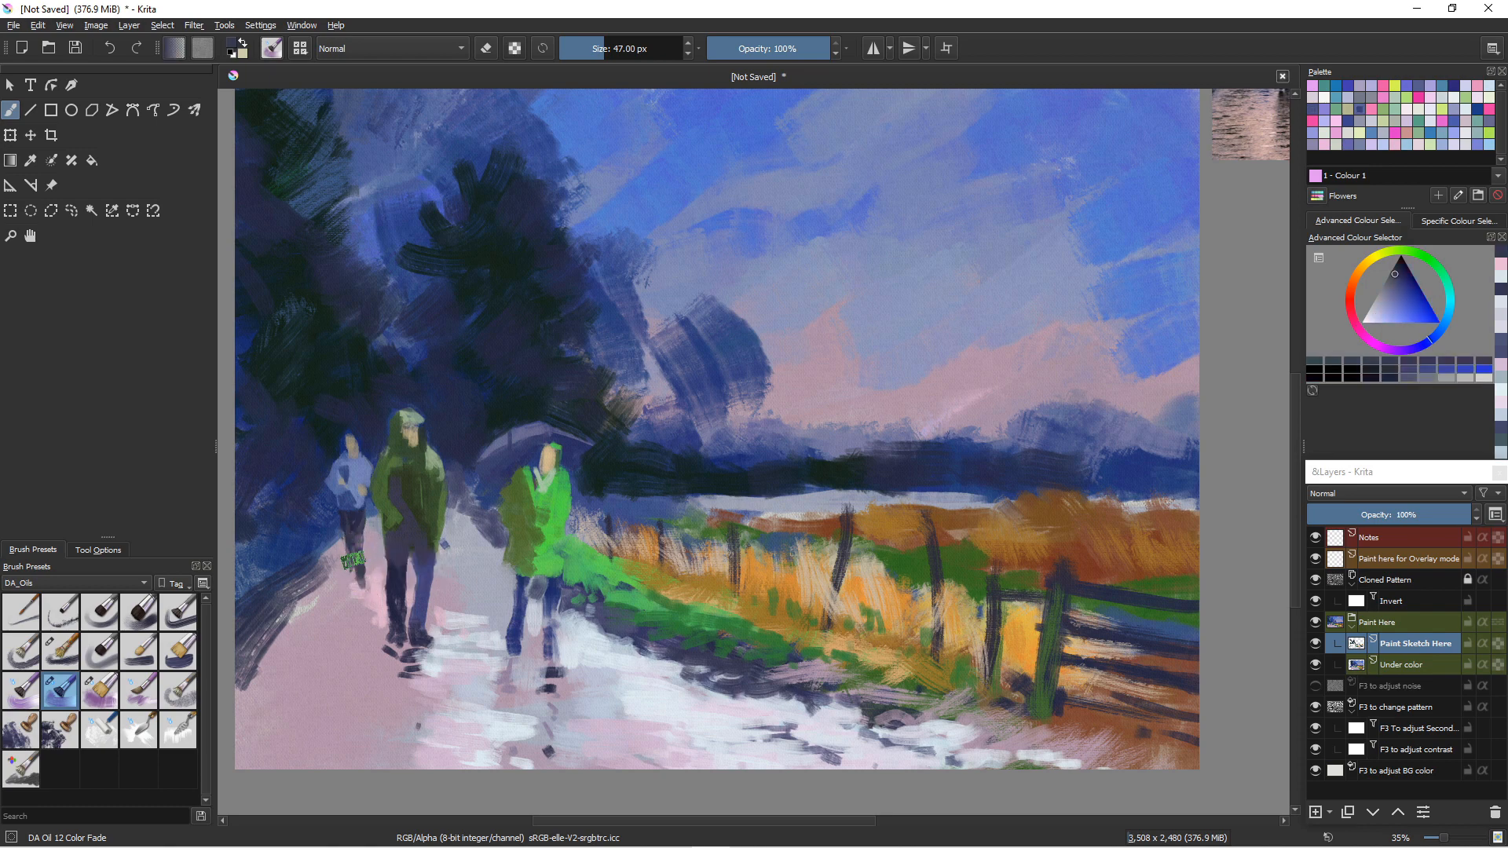
{"action": "left_click", "coordinate": [373, 567], "text": "ctrl"}
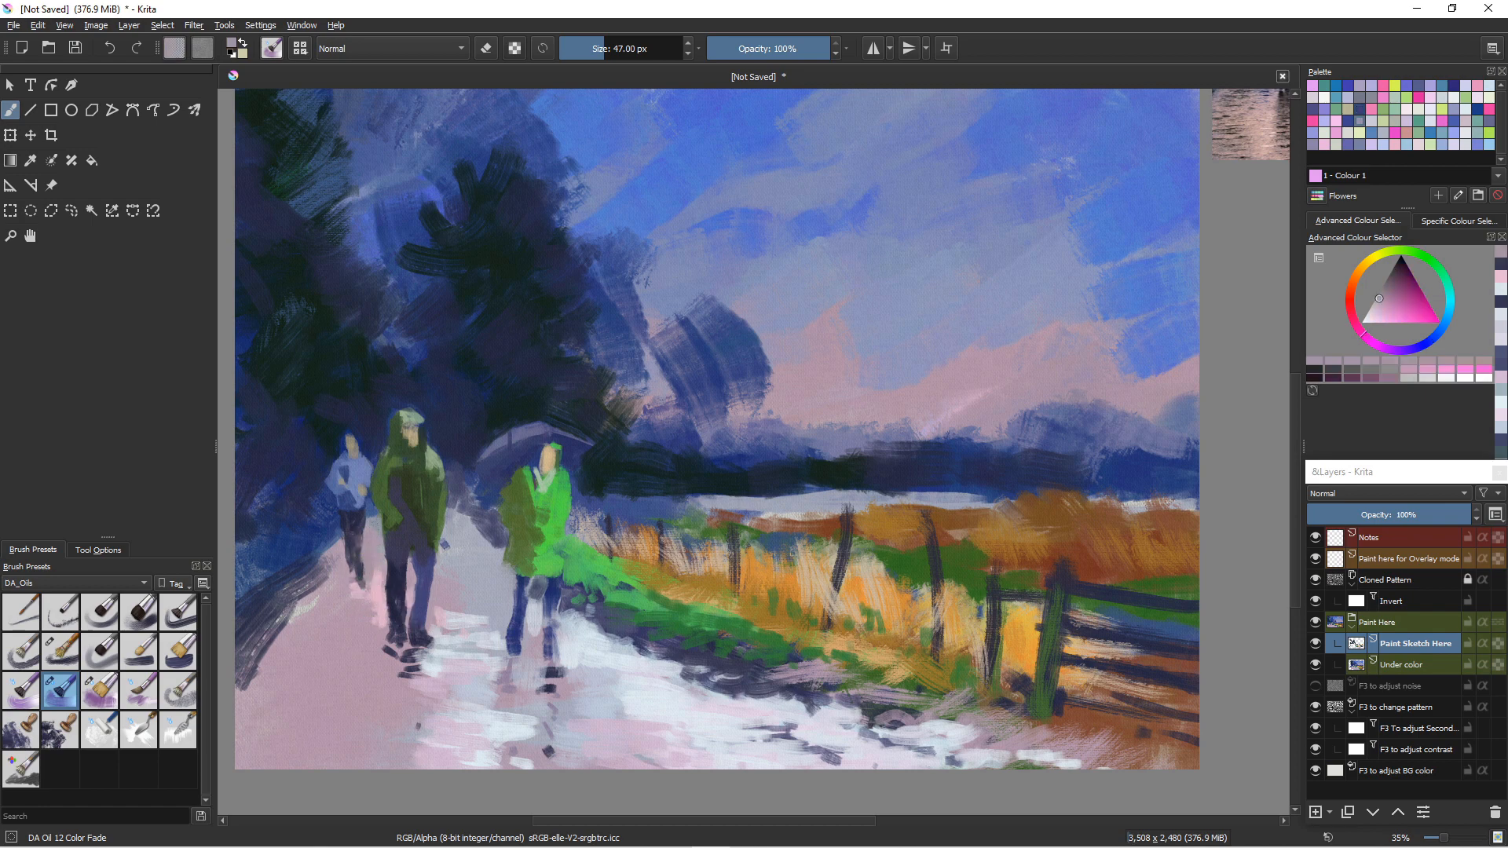
{"action": "left_click", "coordinate": [346, 634], "text": "ctrl"}
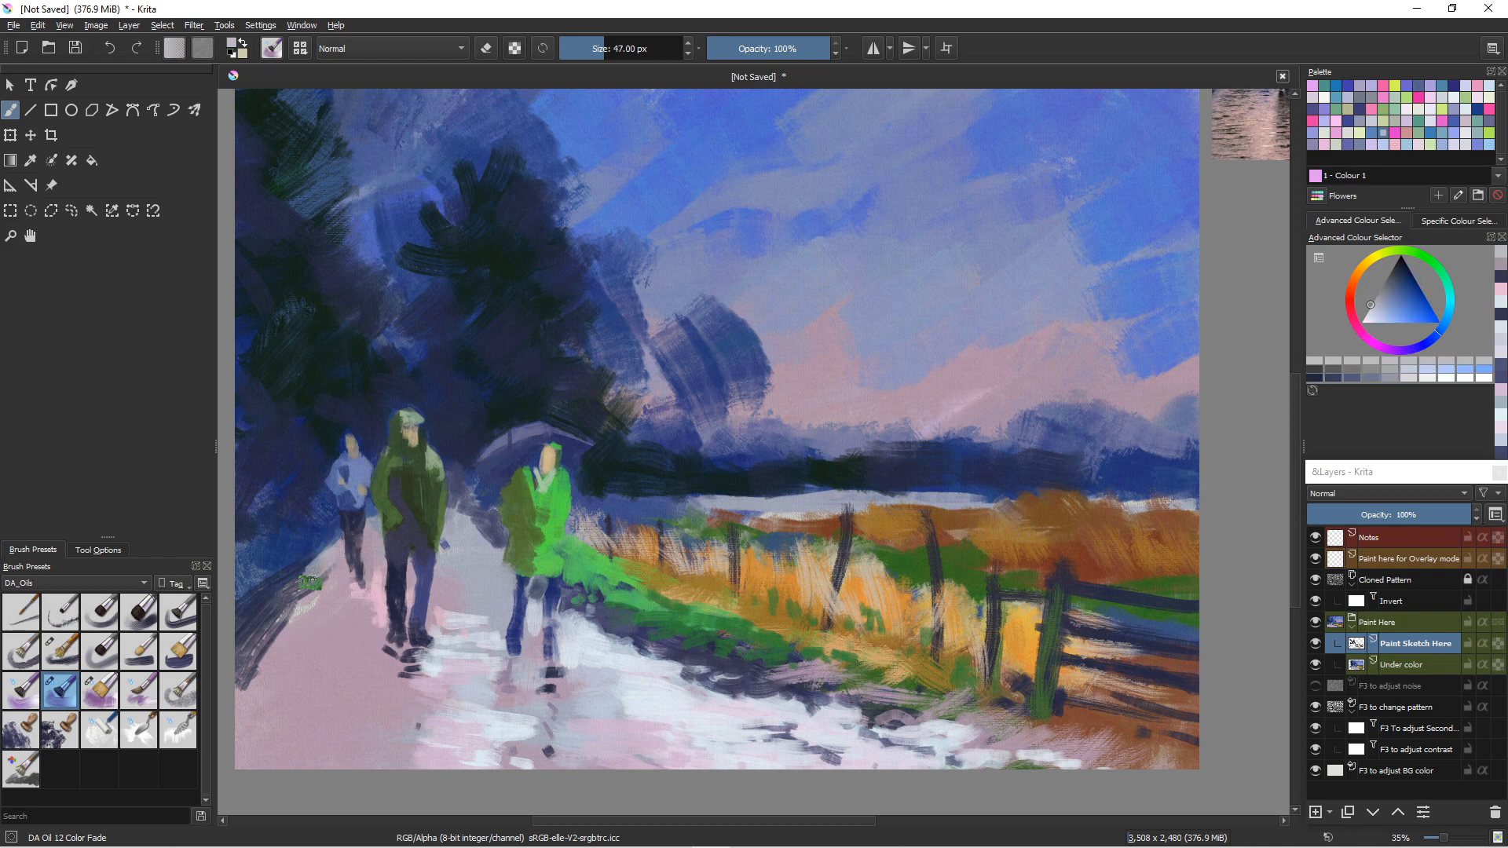
- Strengthen the path's edge on the tree side with sampled dark slate, and soften its border with a slightly darkened dusky mauve
{"action": "left_click", "coordinate": [344, 546], "text": "ctrl"}
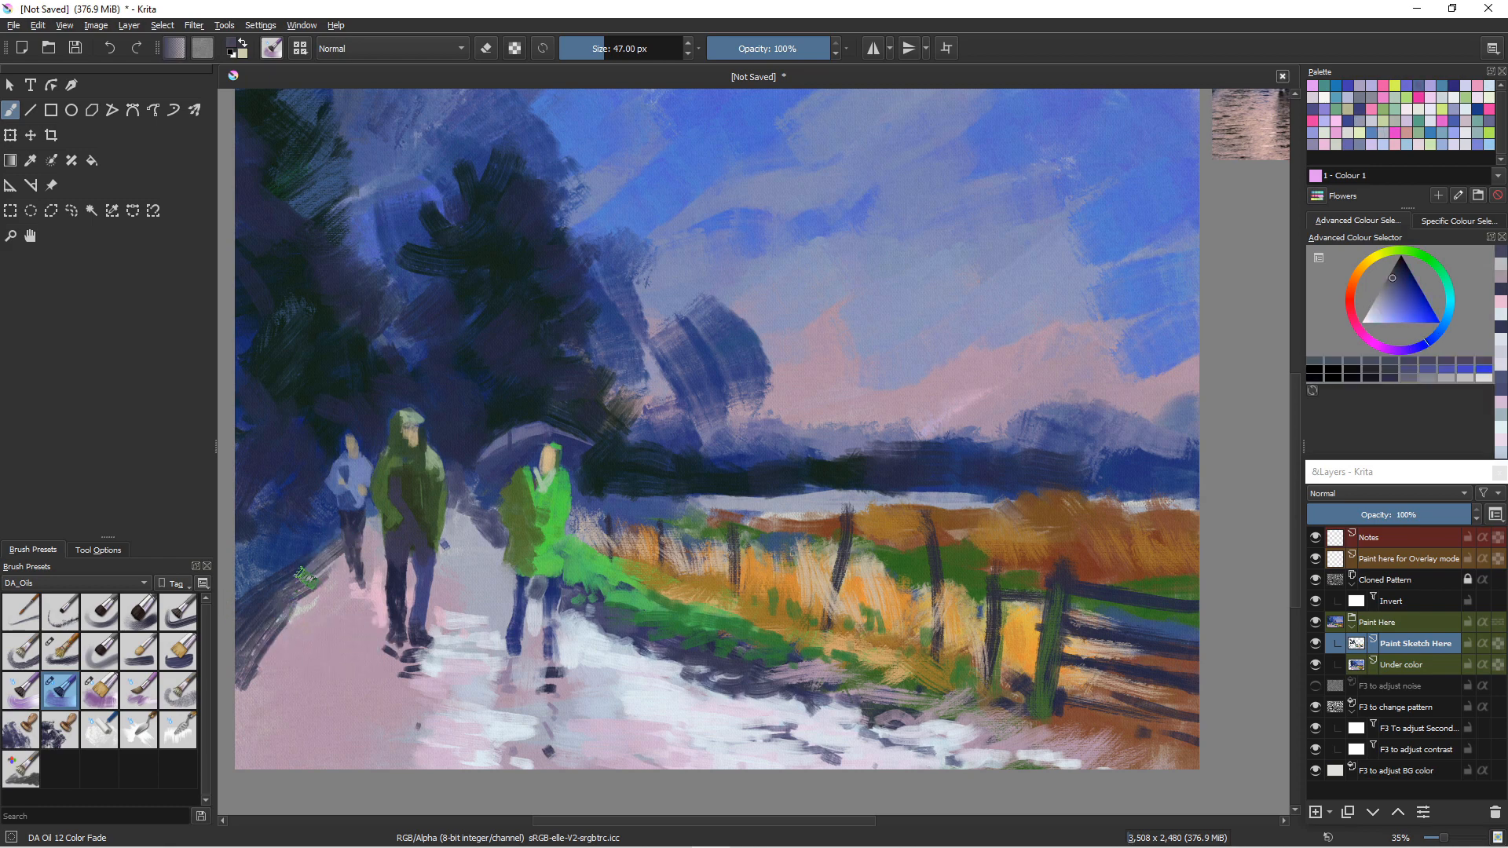
{"action": "left_click_drag", "start_coordinate": [322, 566], "coordinate": [246, 657]}
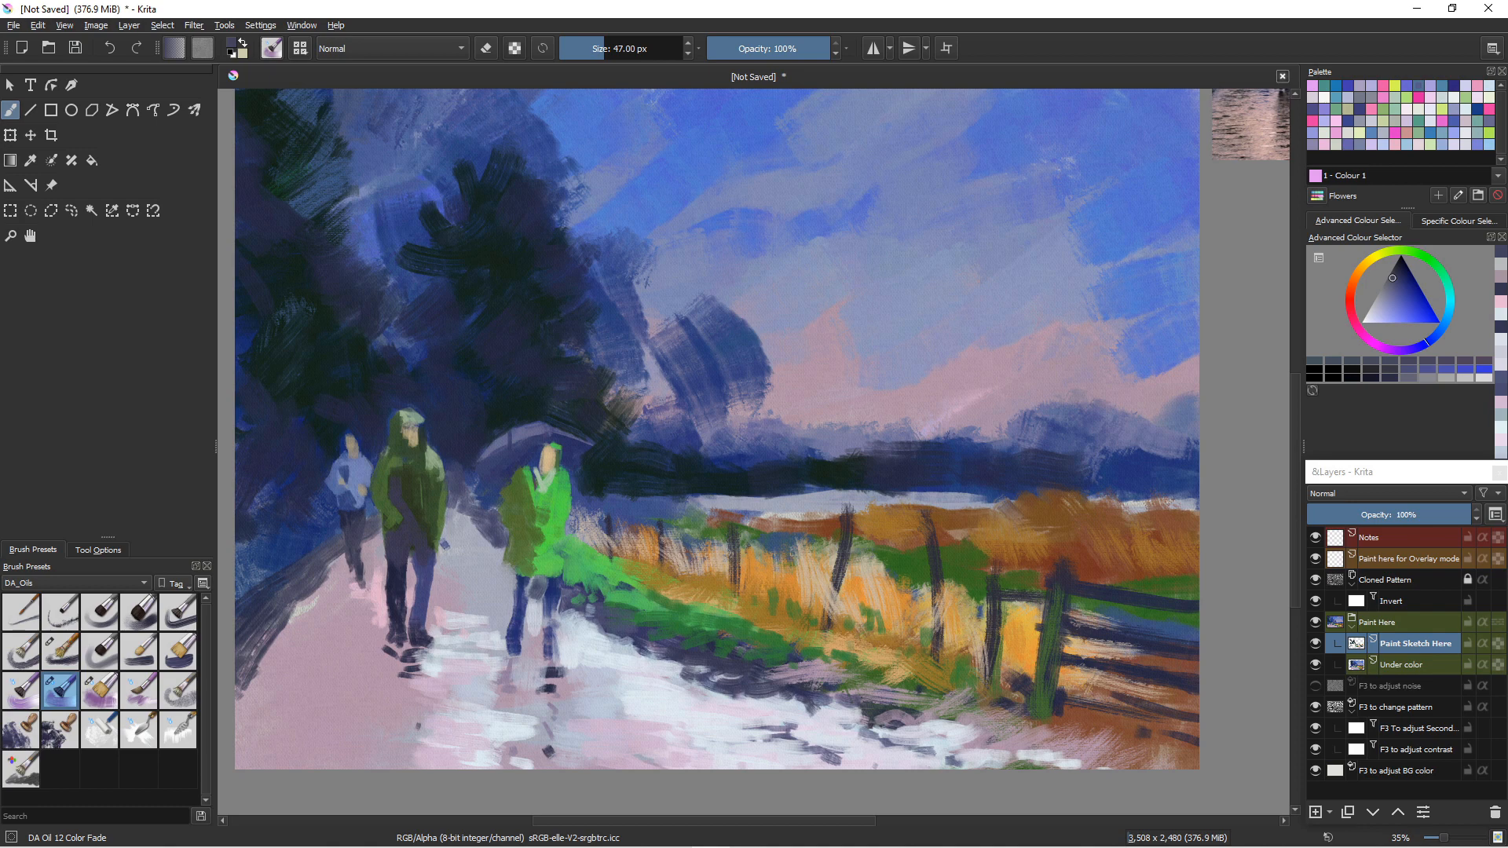
{"action": "key", "text": "ctrl"}
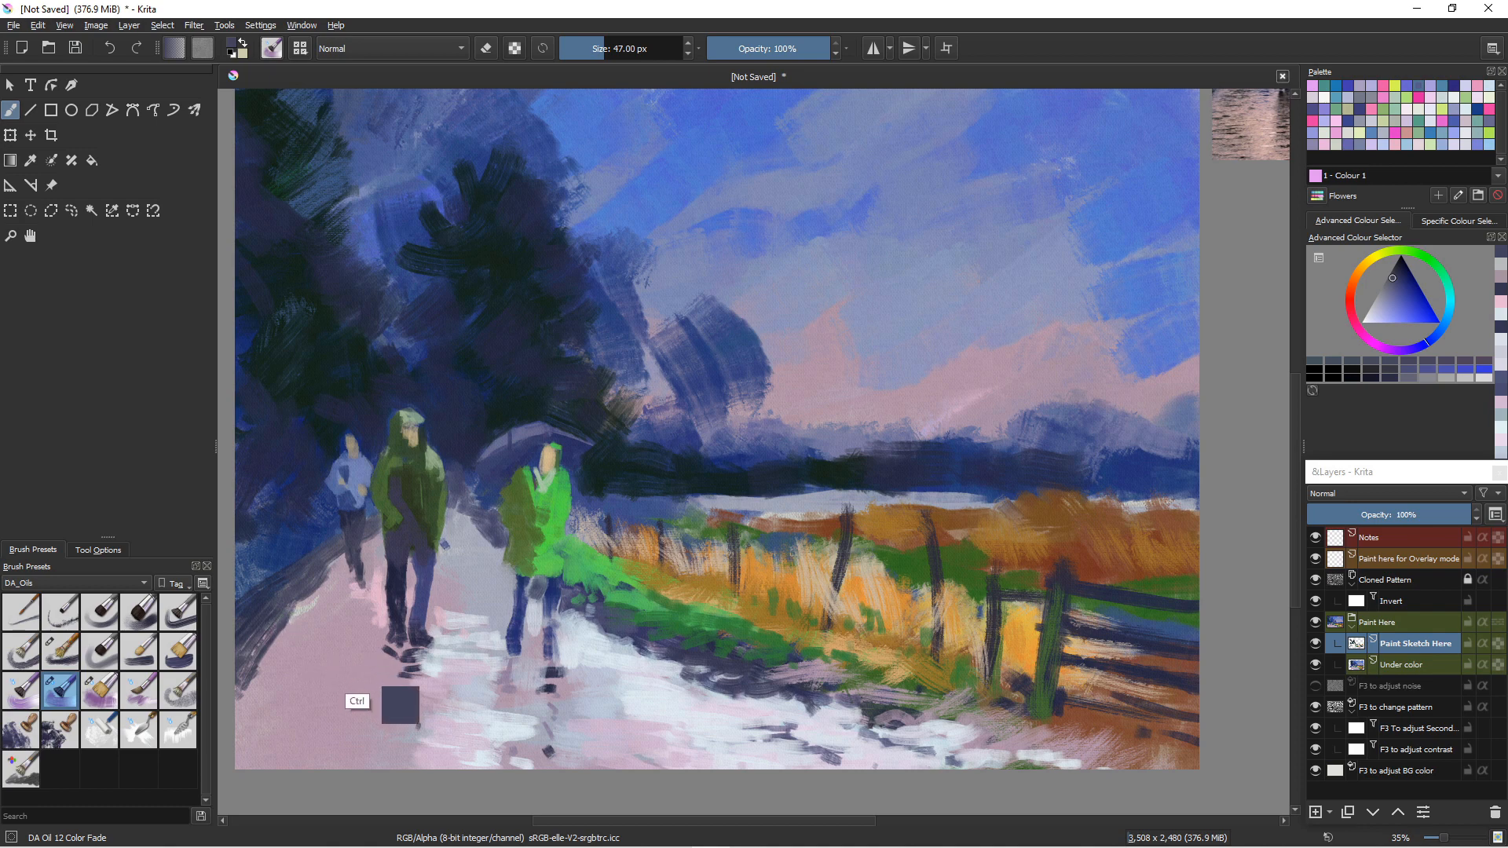
{"action": "left_click", "coordinate": [334, 711], "text": "ctrl"}
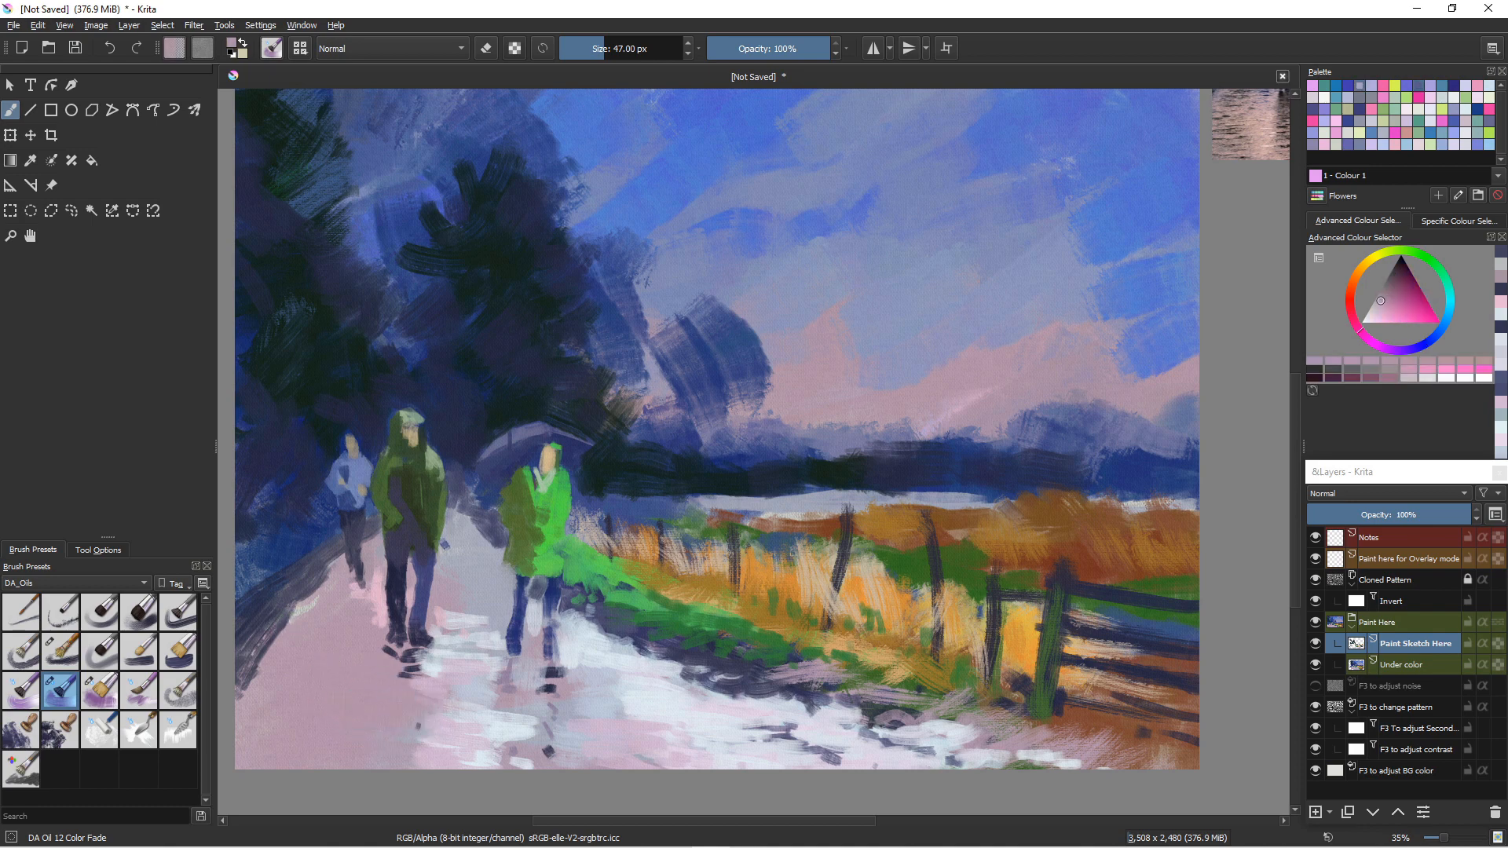
{"action": "key", "text": "k"}
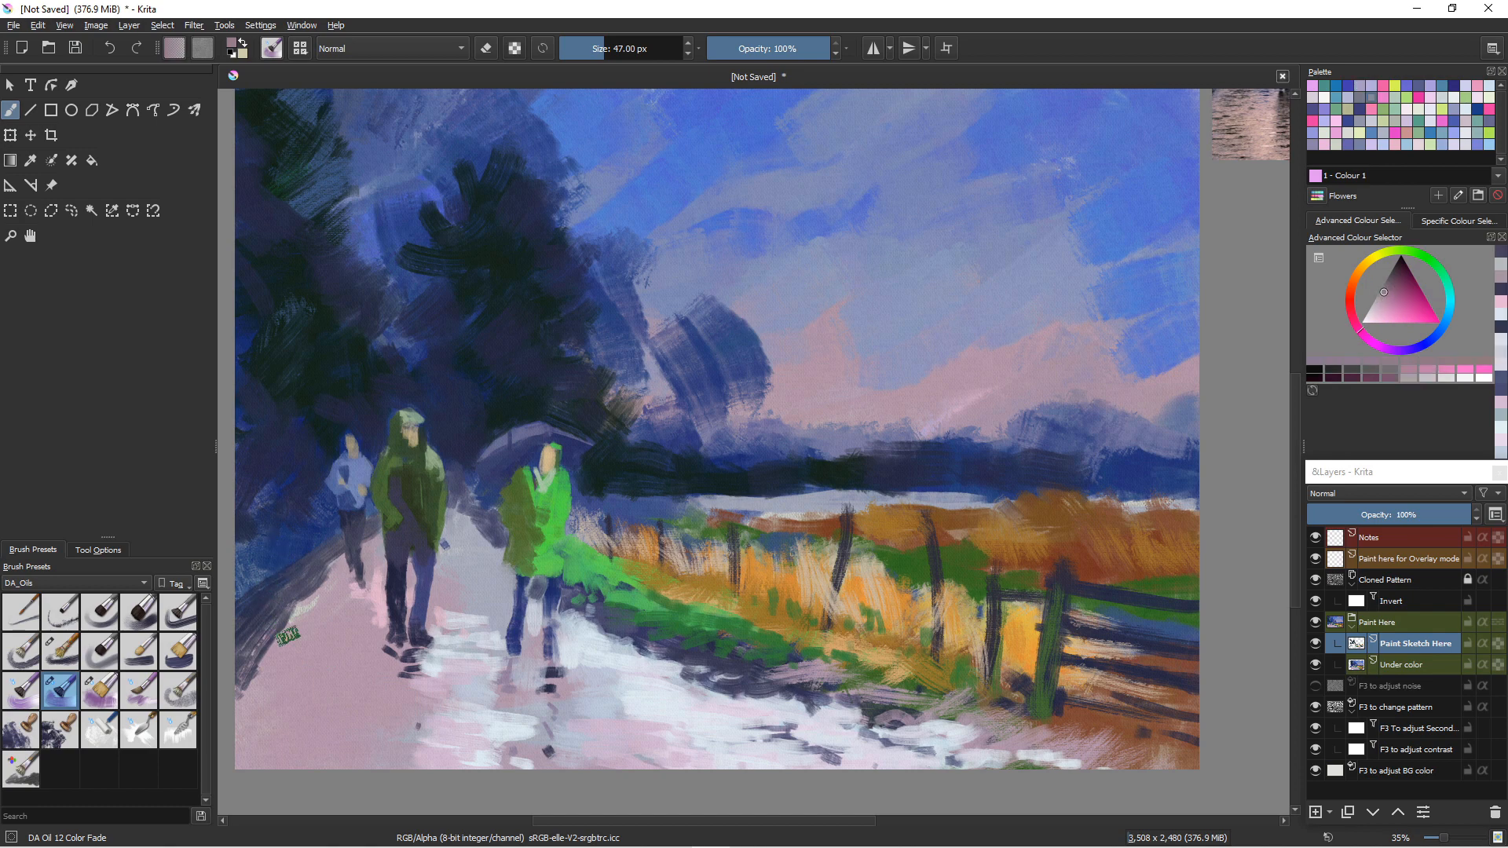
{"action": "mouse_move", "coordinate": [352, 598]}
{"action": "left_mouse_down"}
{"action": "mouse_move", "coordinate": [290, 602]}
{"action": "mouse_move", "coordinate": [326, 597]}
{"action": "mouse_move", "coordinate": [290, 585]}
{"action": "mouse_move", "coordinate": [287, 612]}
{"action": "mouse_move", "coordinate": [314, 616]}
{"action": "mouse_move", "coordinate": [299, 623]}
{"action": "mouse_move", "coordinate": [284, 610]}
{"action": "mouse_move", "coordinate": [361, 594]}
{"action": "mouse_move", "coordinate": [312, 602]}
{"action": "mouse_move", "coordinate": [289, 639]}
{"action": "mouse_move", "coordinate": [321, 635]}
{"action": "mouse_move", "coordinate": [255, 644]}
{"action": "left_mouse_up"}
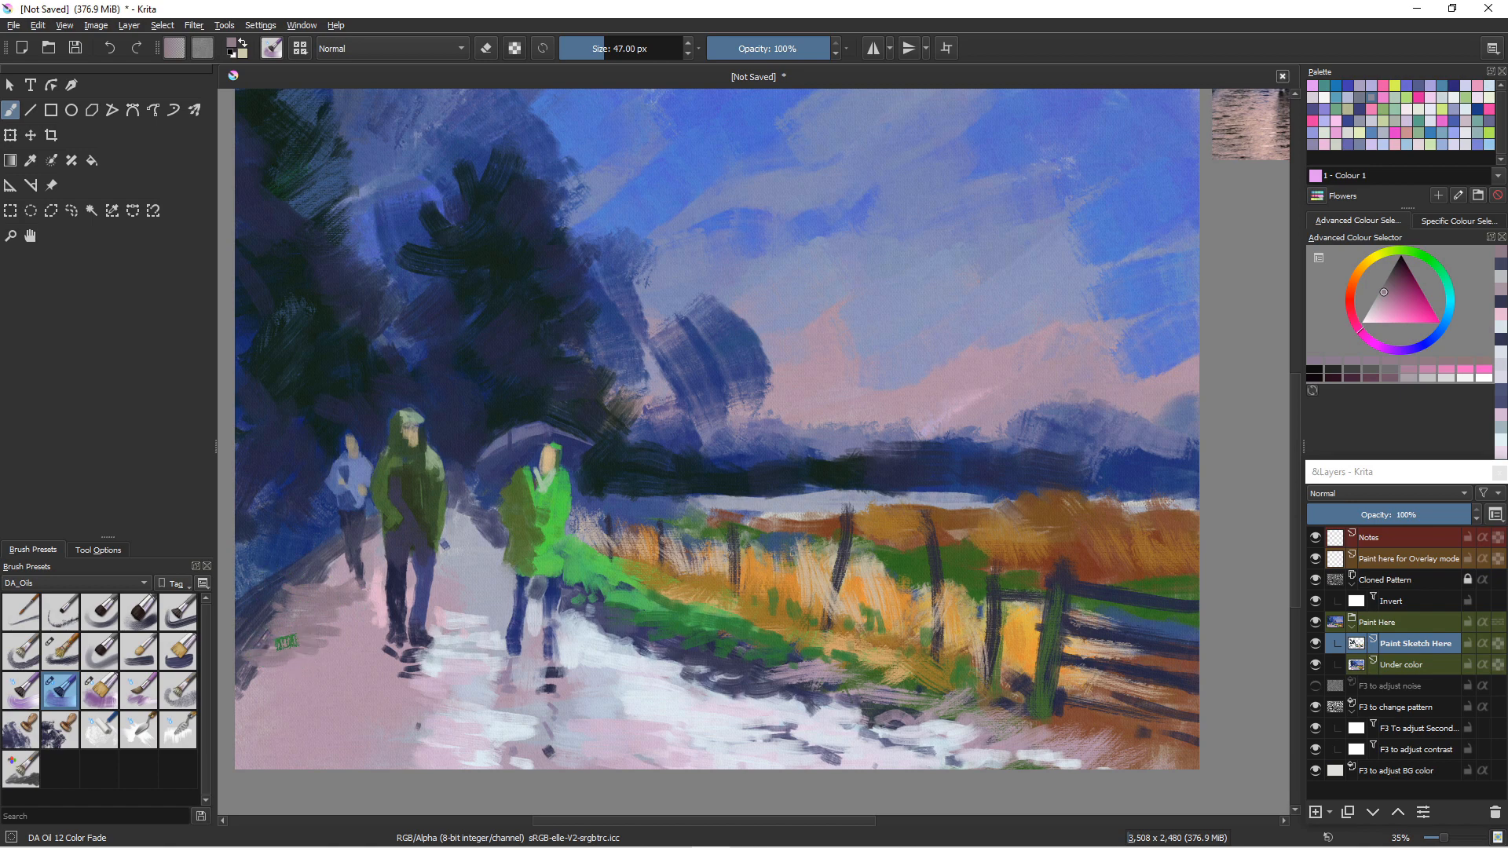
- Enlarge the brush to 96 px and brush the dusky mauve over the shaded side and foreground of the path
{"action": "key", "text": "bracketright"}
{"action": "key", "text": "bracketright"}
{"action": "key", "text": "bracketright"}
{"action": "key", "text": "bracketright"}
{"action": "key", "text": "bracketright"}
{"action": "key", "text": "bracketright"}
{"action": "key", "text": "bracketright"}
{"action": "key", "text": "bracketright"}
{"action": "key", "text": "bracketright"}
{"action": "key", "text": "bracketright"}
{"action": "mouse_move", "coordinate": [347, 666]}
{"action": "left_mouse_down"}
{"action": "mouse_move", "coordinate": [257, 669]}
{"action": "mouse_move", "coordinate": [302, 681]}
{"action": "mouse_move", "coordinate": [285, 637]}
{"action": "mouse_move", "coordinate": [301, 584]}
{"action": "mouse_move", "coordinate": [240, 656]}
{"action": "mouse_move", "coordinate": [256, 710]}
{"action": "mouse_move", "coordinate": [245, 705]}
{"action": "mouse_move", "coordinate": [380, 717]}
{"action": "mouse_move", "coordinate": [353, 713]}
{"action": "mouse_move", "coordinate": [347, 691]}
{"action": "mouse_move", "coordinate": [271, 688]}
{"action": "mouse_move", "coordinate": [338, 644]}
{"action": "left_mouse_up"}
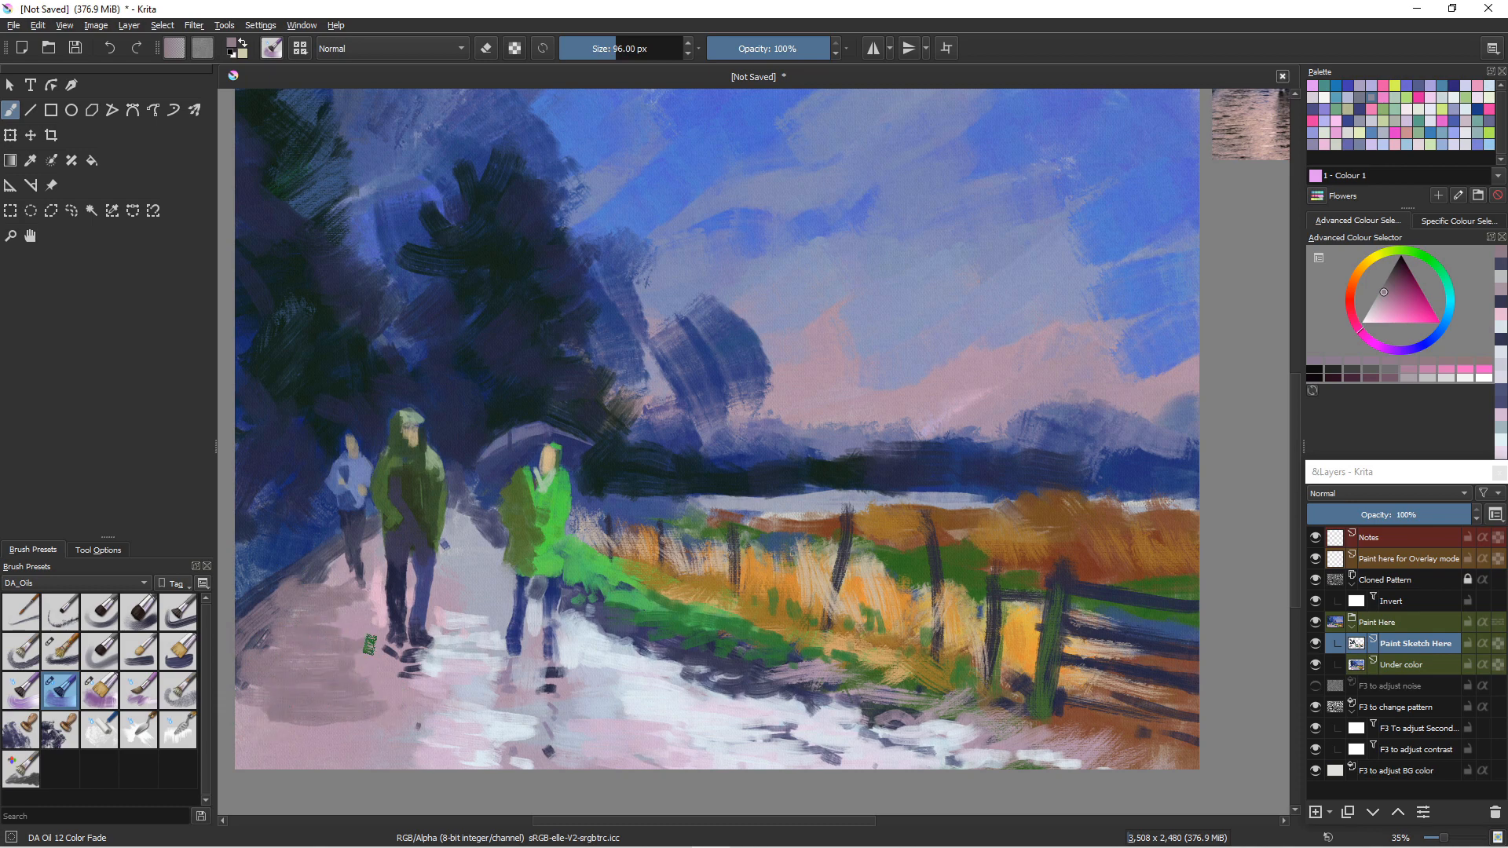
{"action": "mouse_move", "coordinate": [249, 676]}
{"action": "left_mouse_down"}
{"action": "mouse_move", "coordinate": [260, 718]}
{"action": "mouse_move", "coordinate": [237, 730]}
{"action": "mouse_move", "coordinate": [342, 767]}
{"action": "left_mouse_up"}
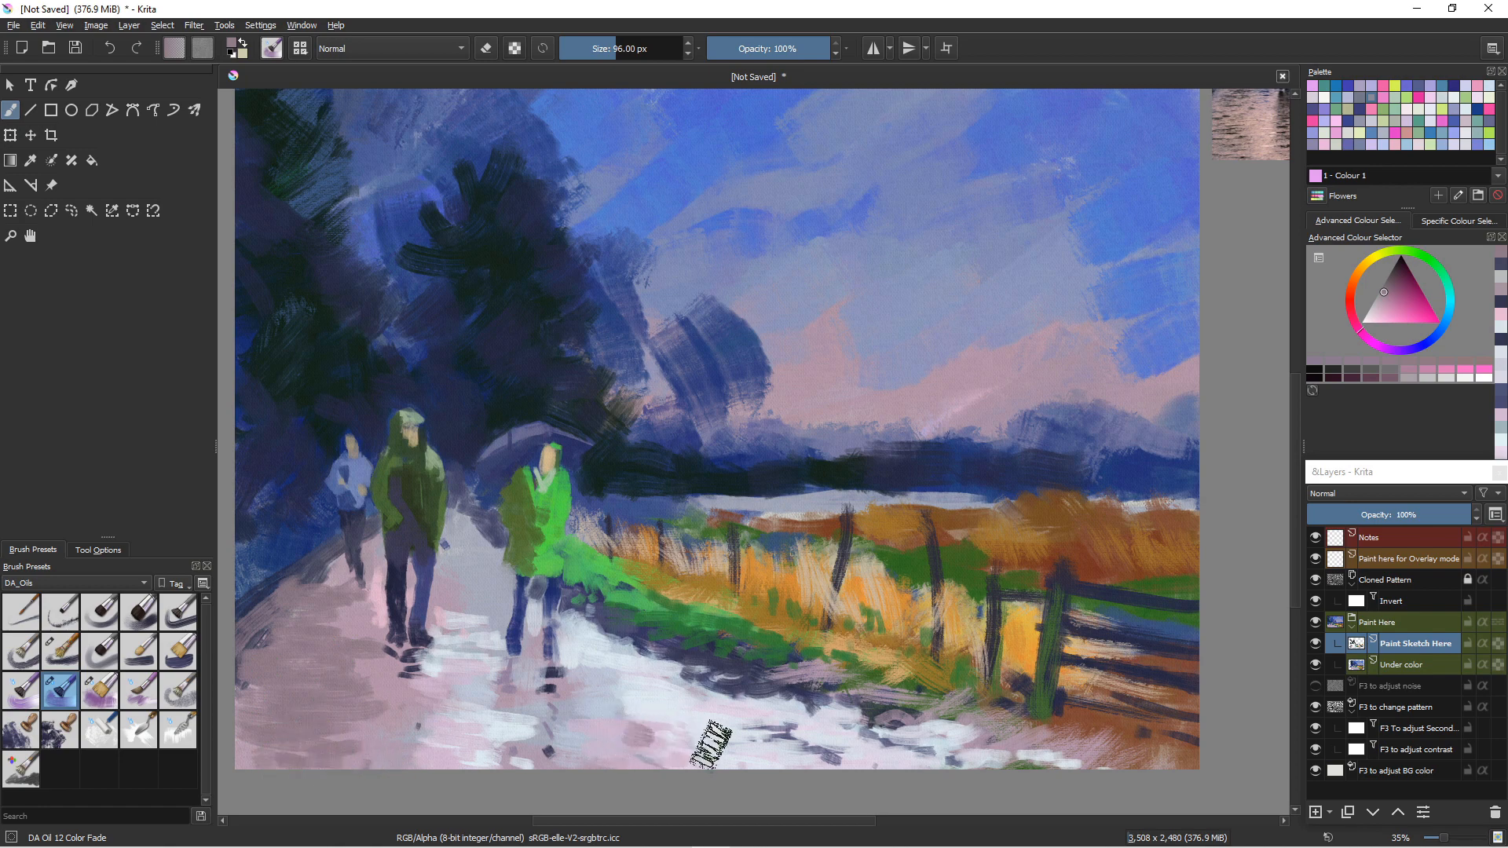
{"action": "mouse_move", "coordinate": [656, 745]}
{"action": "left_mouse_down"}
{"action": "mouse_move", "coordinate": [687, 734]}
{"action": "mouse_move", "coordinate": [687, 760]}
{"action": "left_mouse_up"}
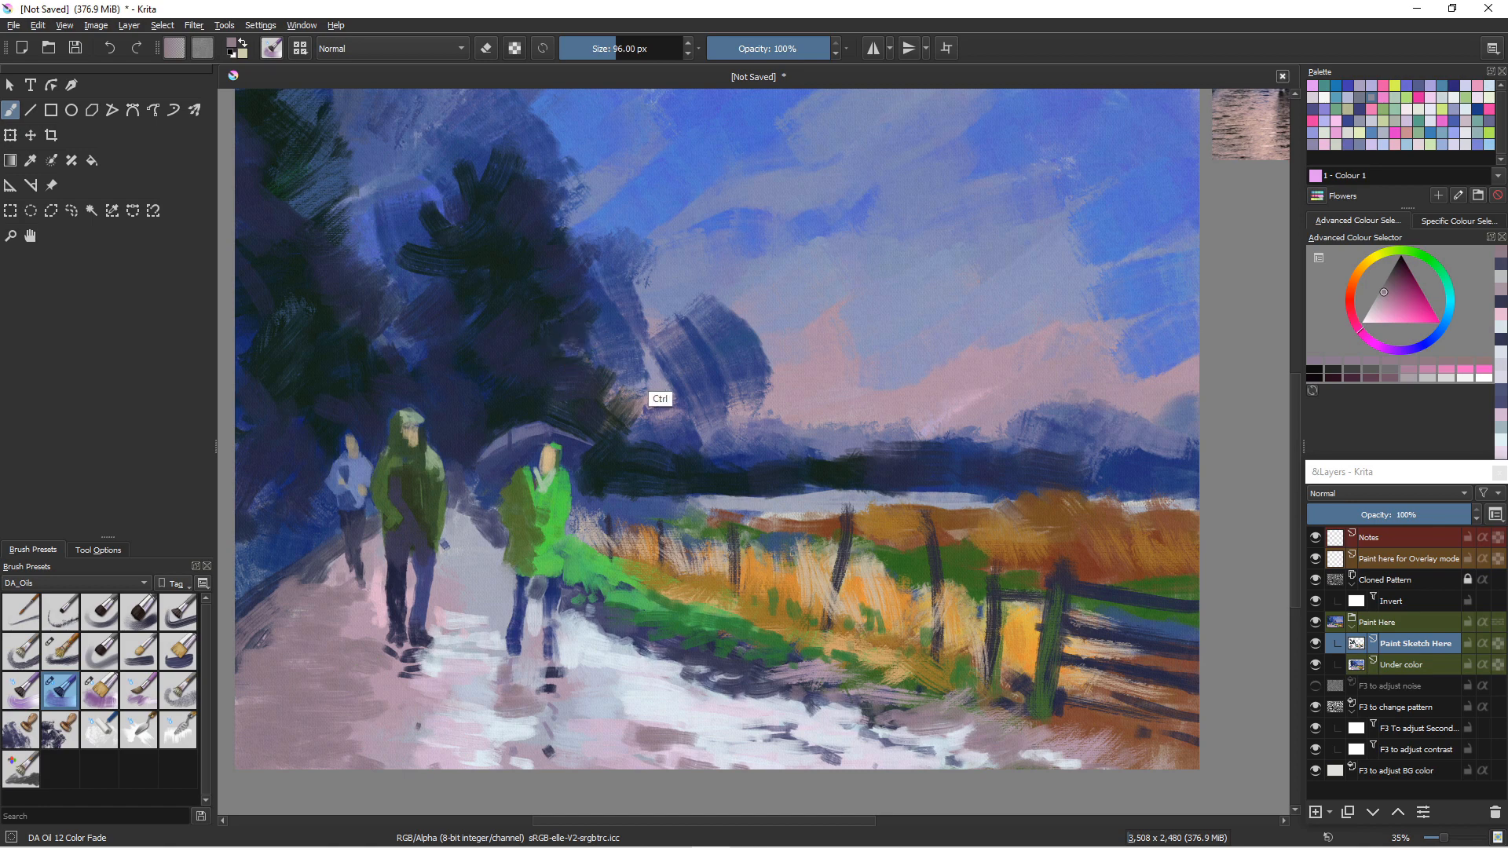
- Sample muted blue from the background tree and paint the middle walker's reflection down the wet path
{"action": "left_click", "coordinate": [683, 397], "text": "ctrl"}
{"action": "left_click_drag", "start_coordinate": [421, 653], "coordinate": [435, 709]}
{"action": "left_click", "coordinate": [418, 726]}
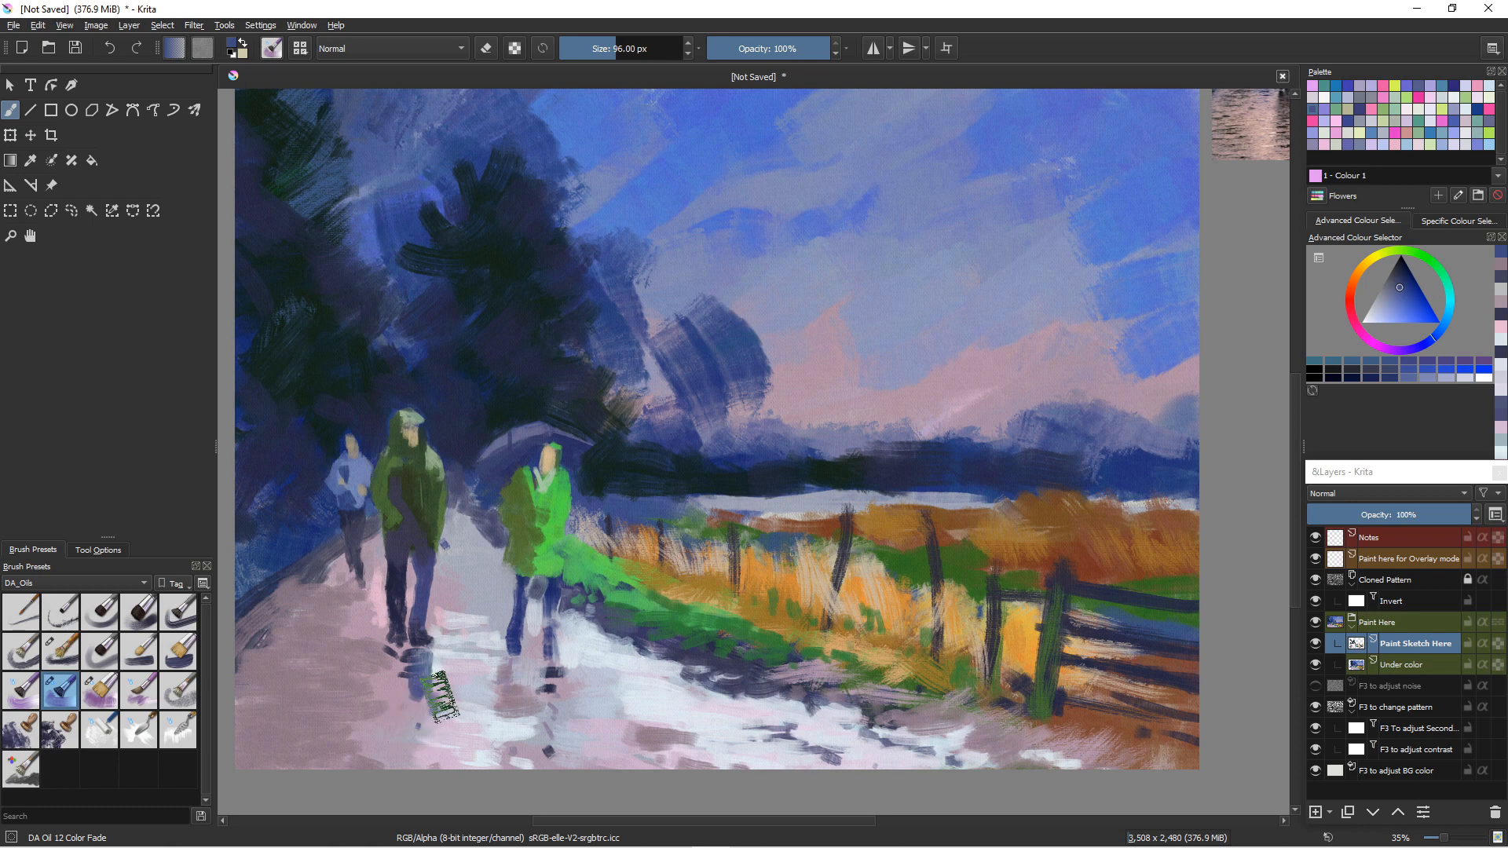
{"action": "mouse_move", "coordinate": [380, 668]}
{"action": "left_mouse_down"}
{"action": "mouse_move", "coordinate": [399, 673]}
{"action": "mouse_move", "coordinate": [392, 698]}
{"action": "mouse_move", "coordinate": [429, 745]}
{"action": "mouse_move", "coordinate": [369, 765]}
{"action": "left_mouse_up"}
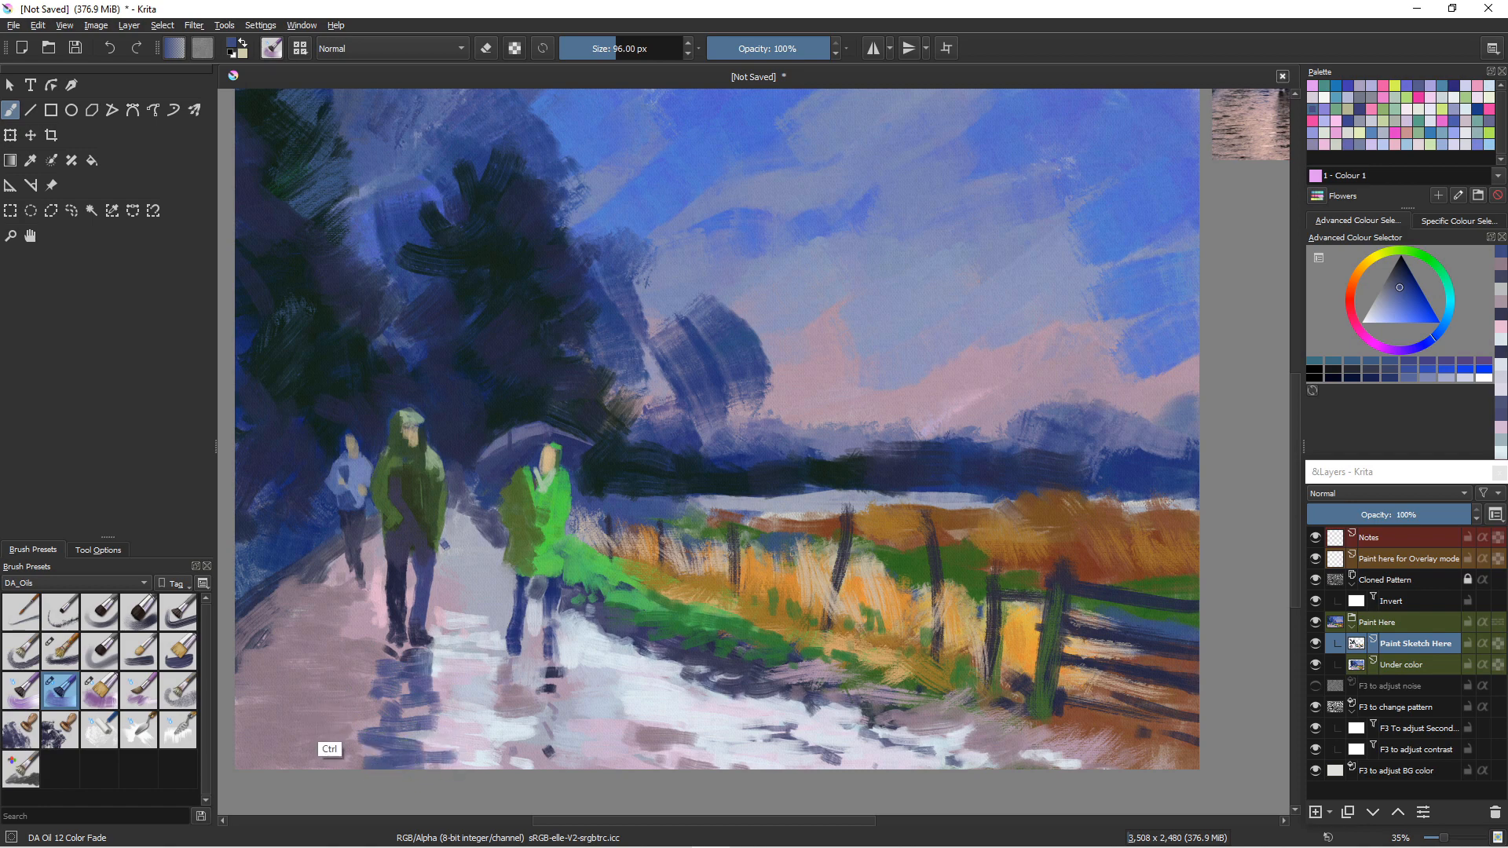
- Sample dusky mauve from the path and break up the middle walker's reflection, reducing the brush to 41 px
{"action": "left_click", "coordinate": [324, 751], "text": "ctrl"}
{"action": "left_click_drag", "start_coordinate": [385, 712], "coordinate": [380, 686]}
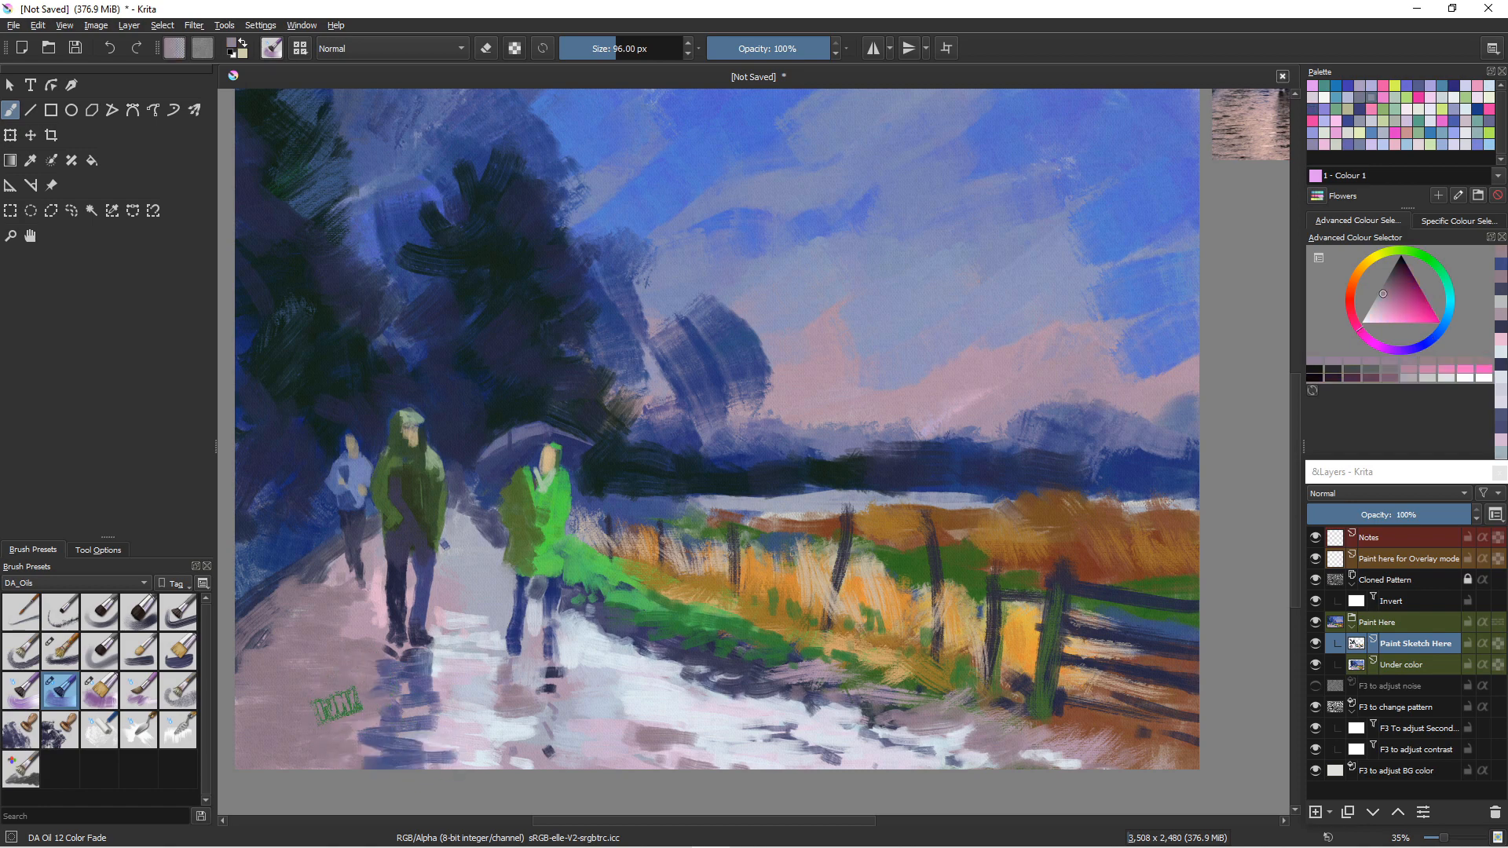
{"action": "key", "text": "bracketleft"}
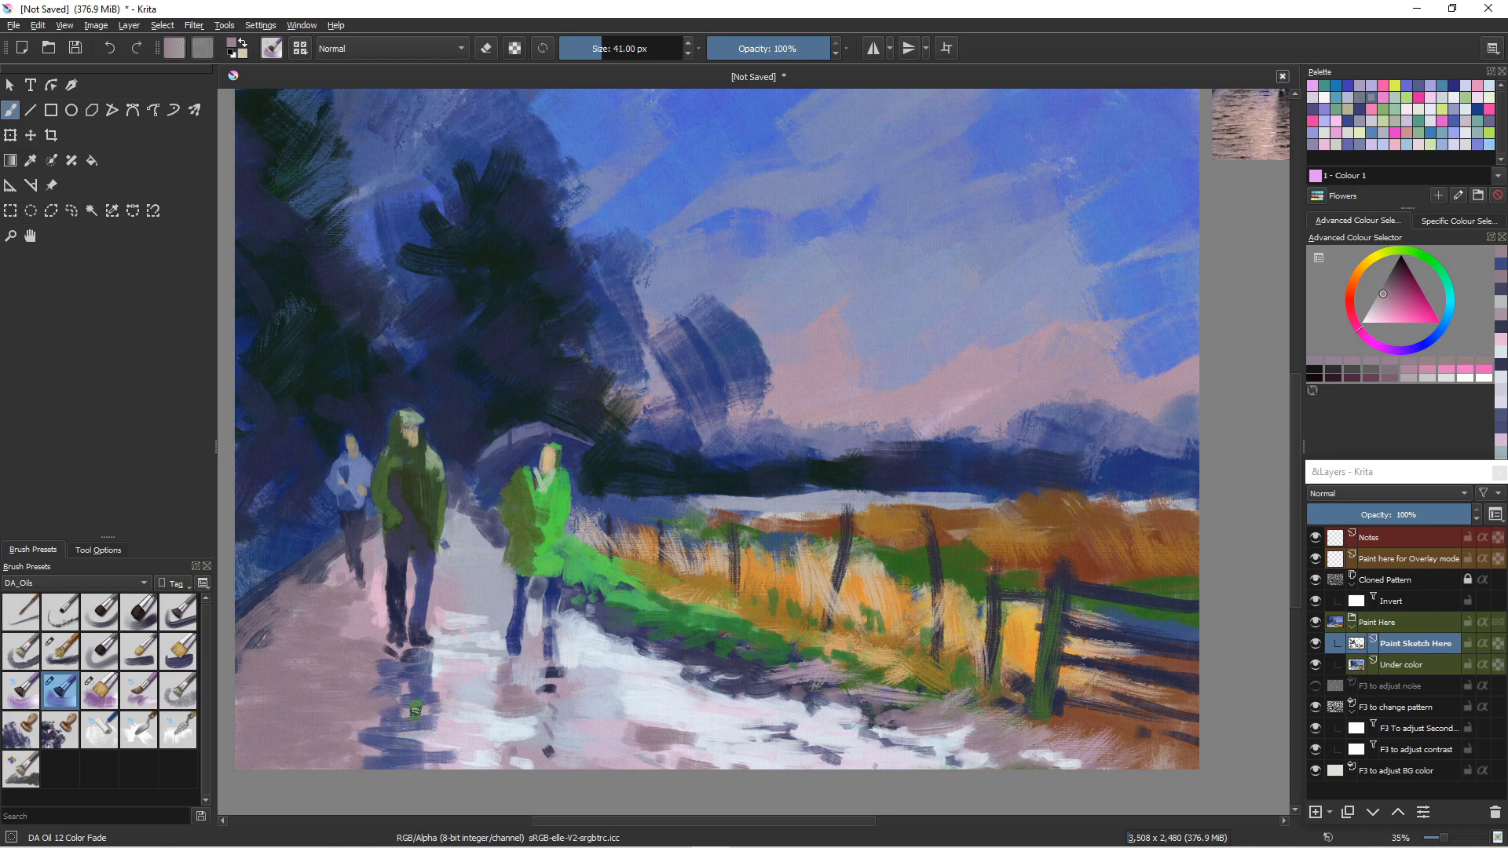
{"action": "left_click", "coordinate": [415, 713], "text": "ctrl"}
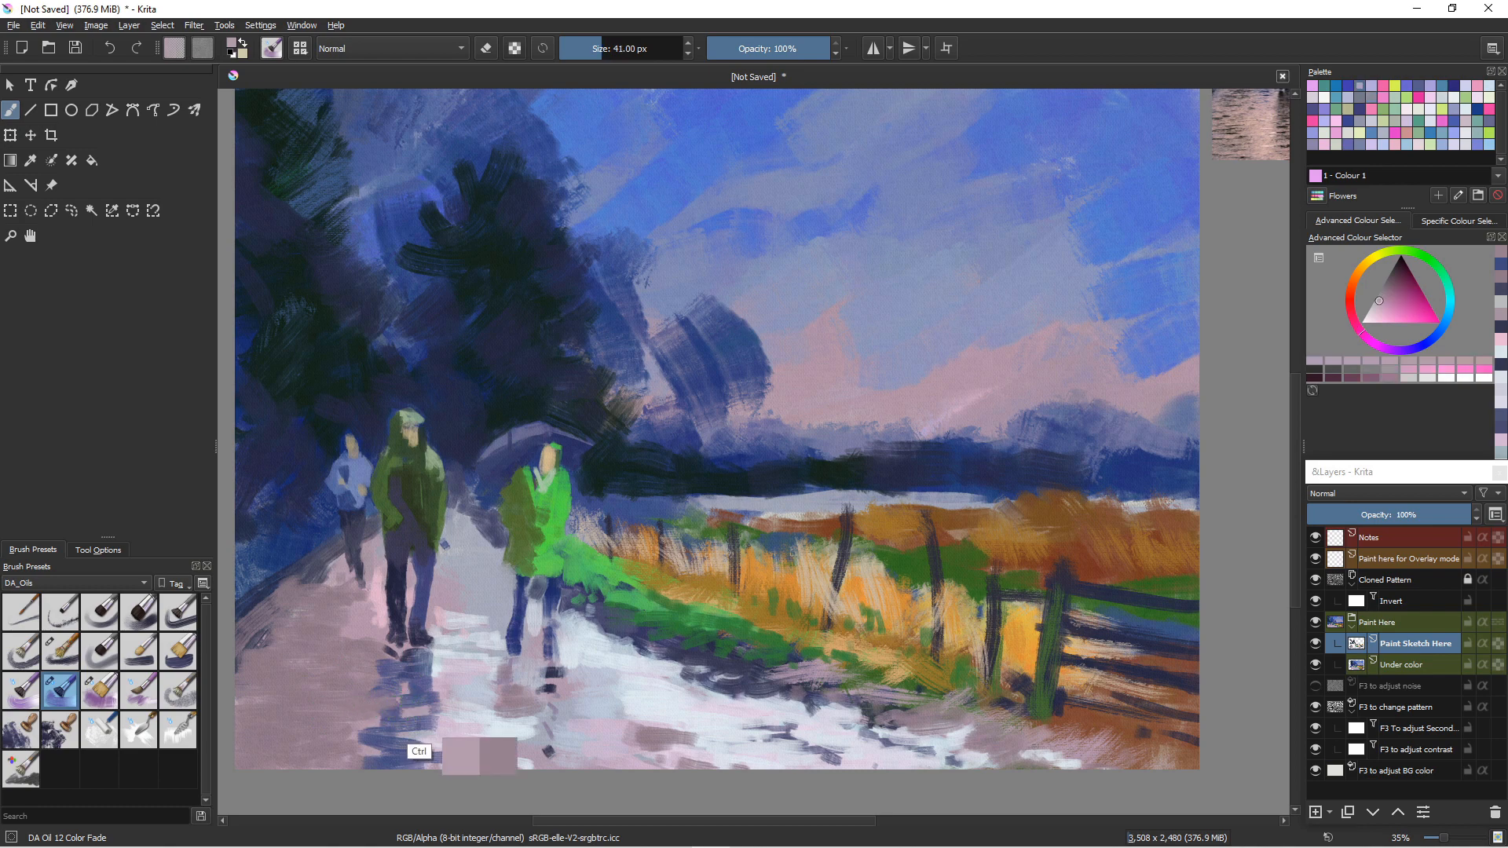
{"action": "mouse_move", "coordinate": [393, 715]}
{"action": "left_mouse_down"}
{"action": "mouse_move", "coordinate": [408, 693]}
{"action": "mouse_move", "coordinate": [361, 698]}
{"action": "left_mouse_up"}
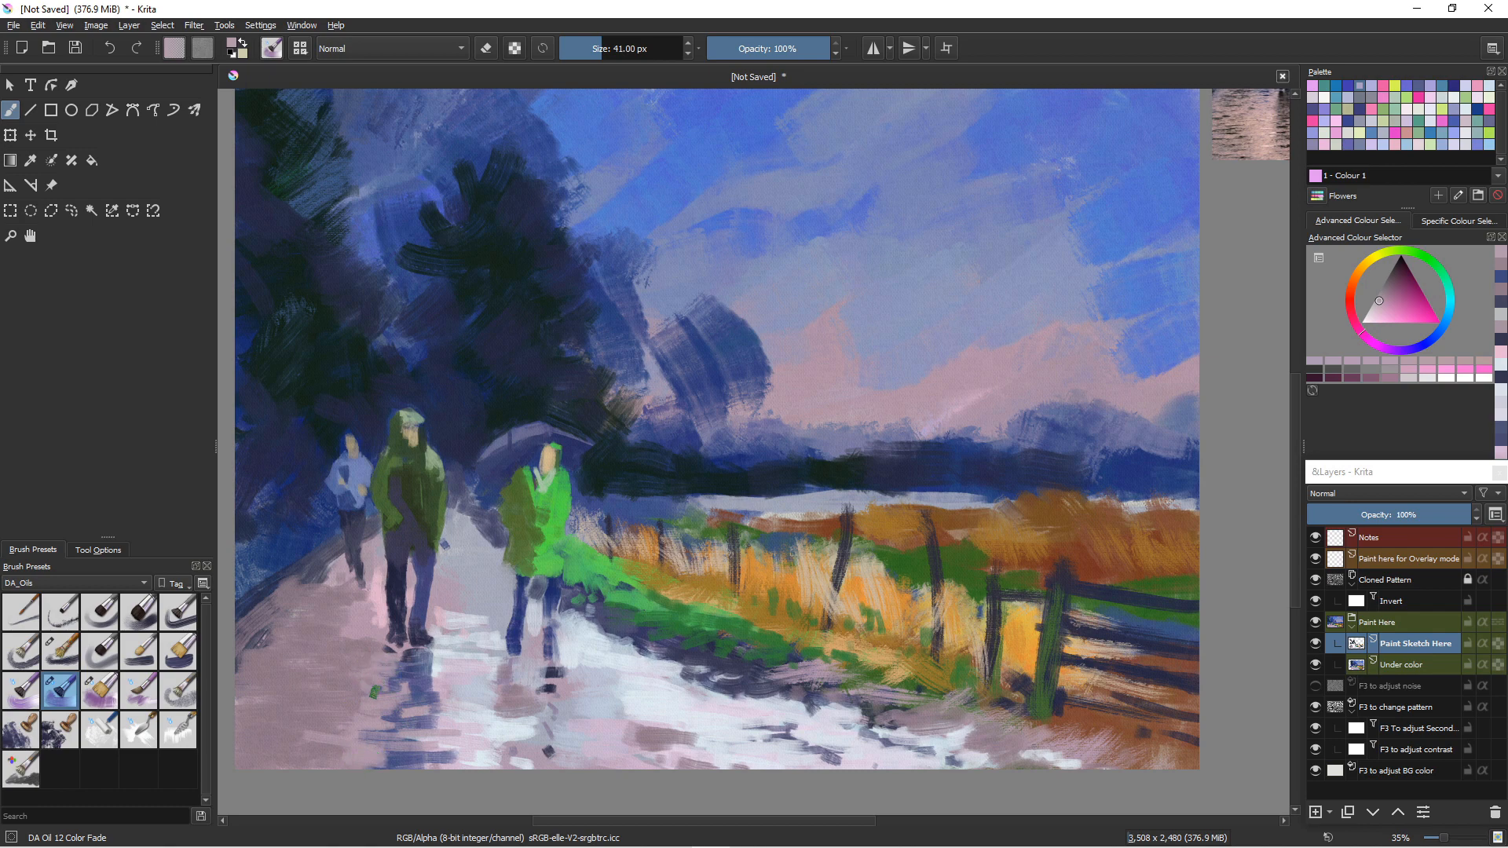
- Sample pale blue for the path highlights and slate blue from the reflection, and paint a rippled reflection below the far walker
{"action": "left_click", "coordinate": [440, 669], "text": "ctrl"}
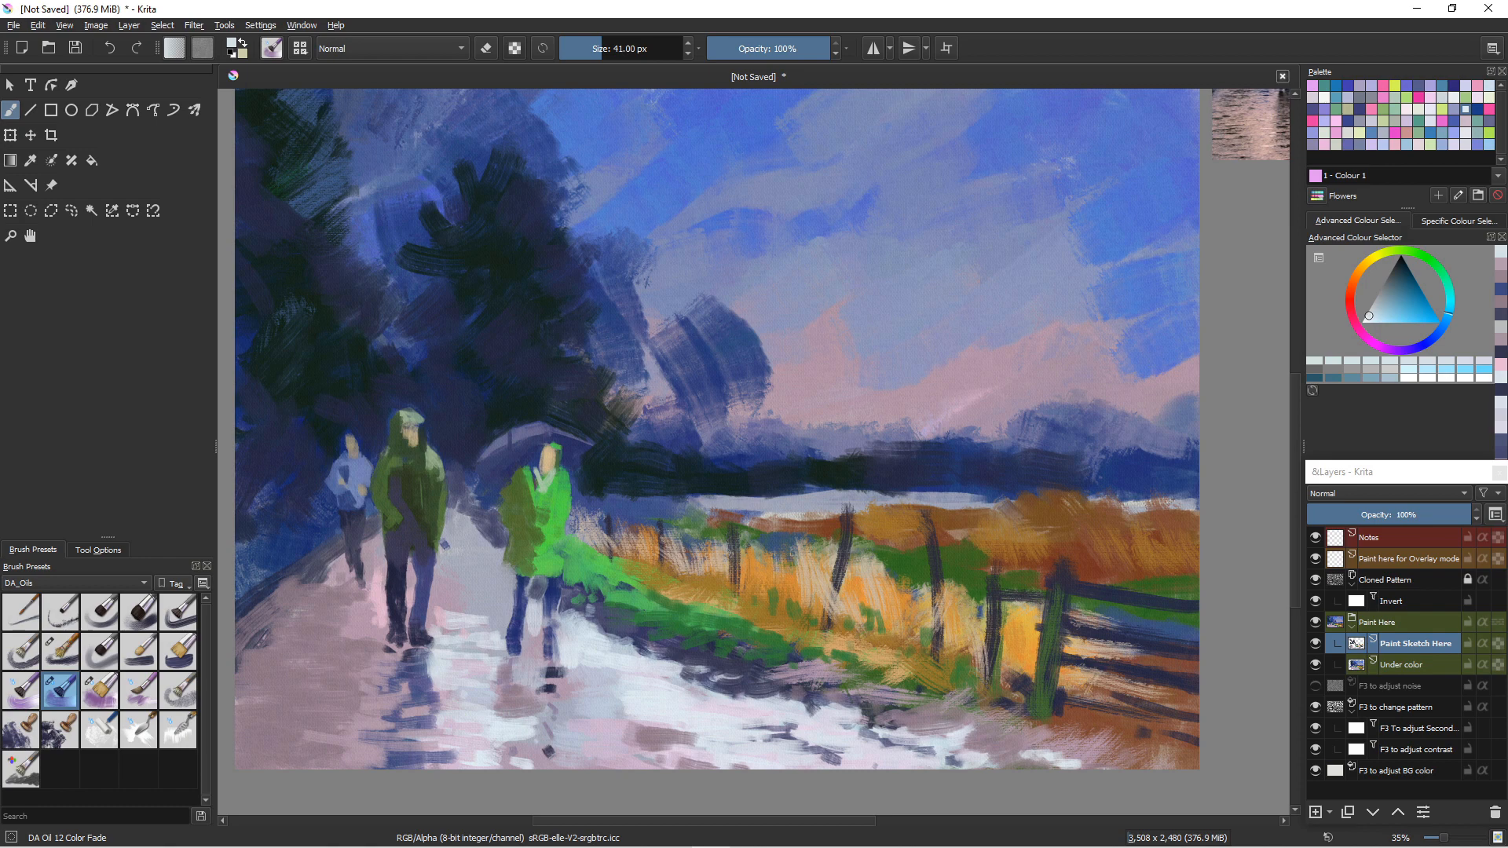
{"action": "left_click", "coordinate": [412, 715], "text": "ctrl"}
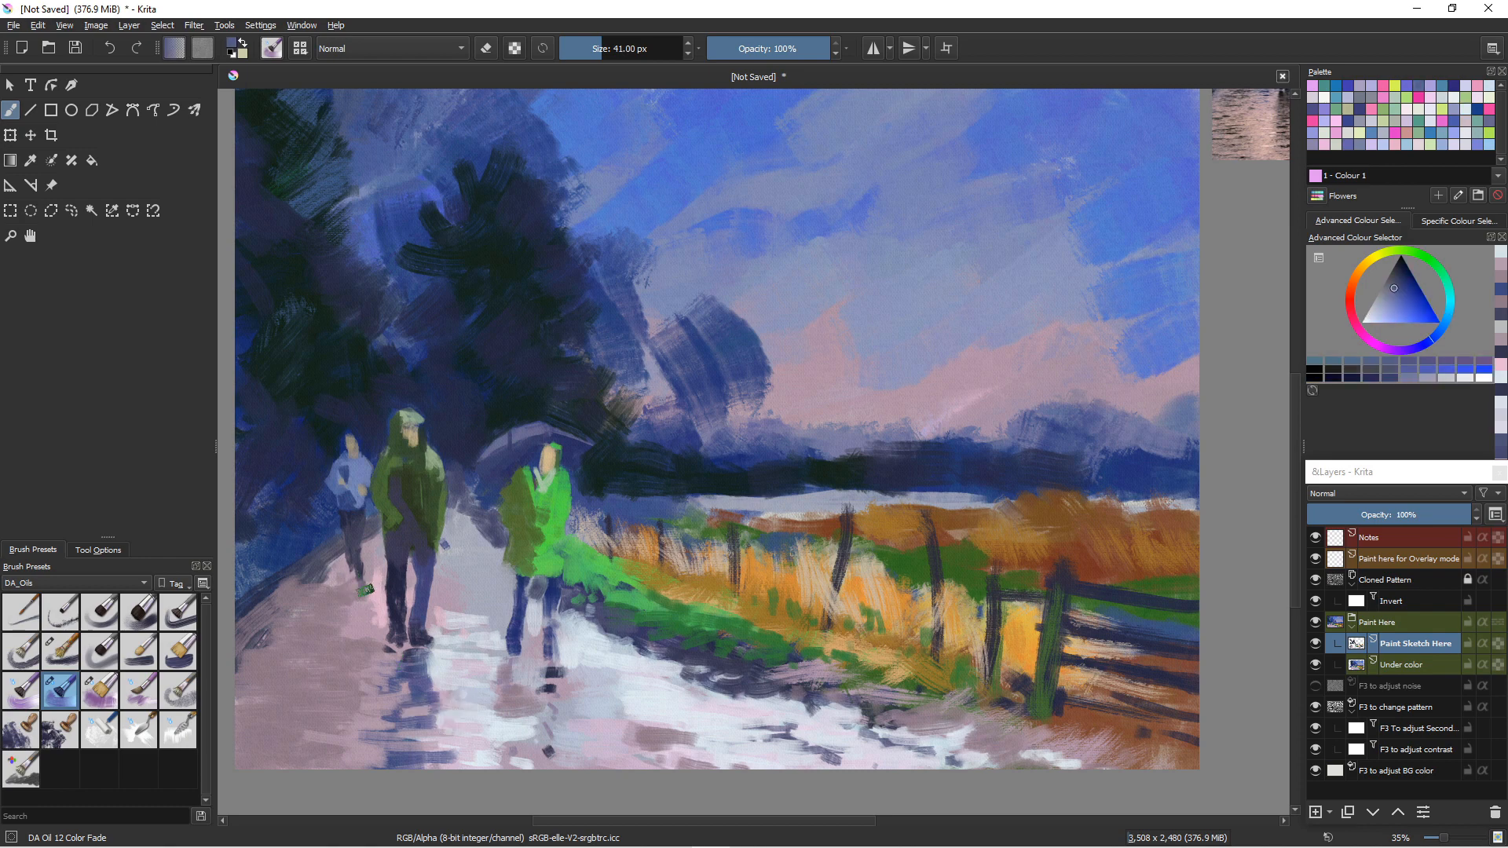
{"action": "left_click_drag", "start_coordinate": [361, 602], "coordinate": [363, 612]}
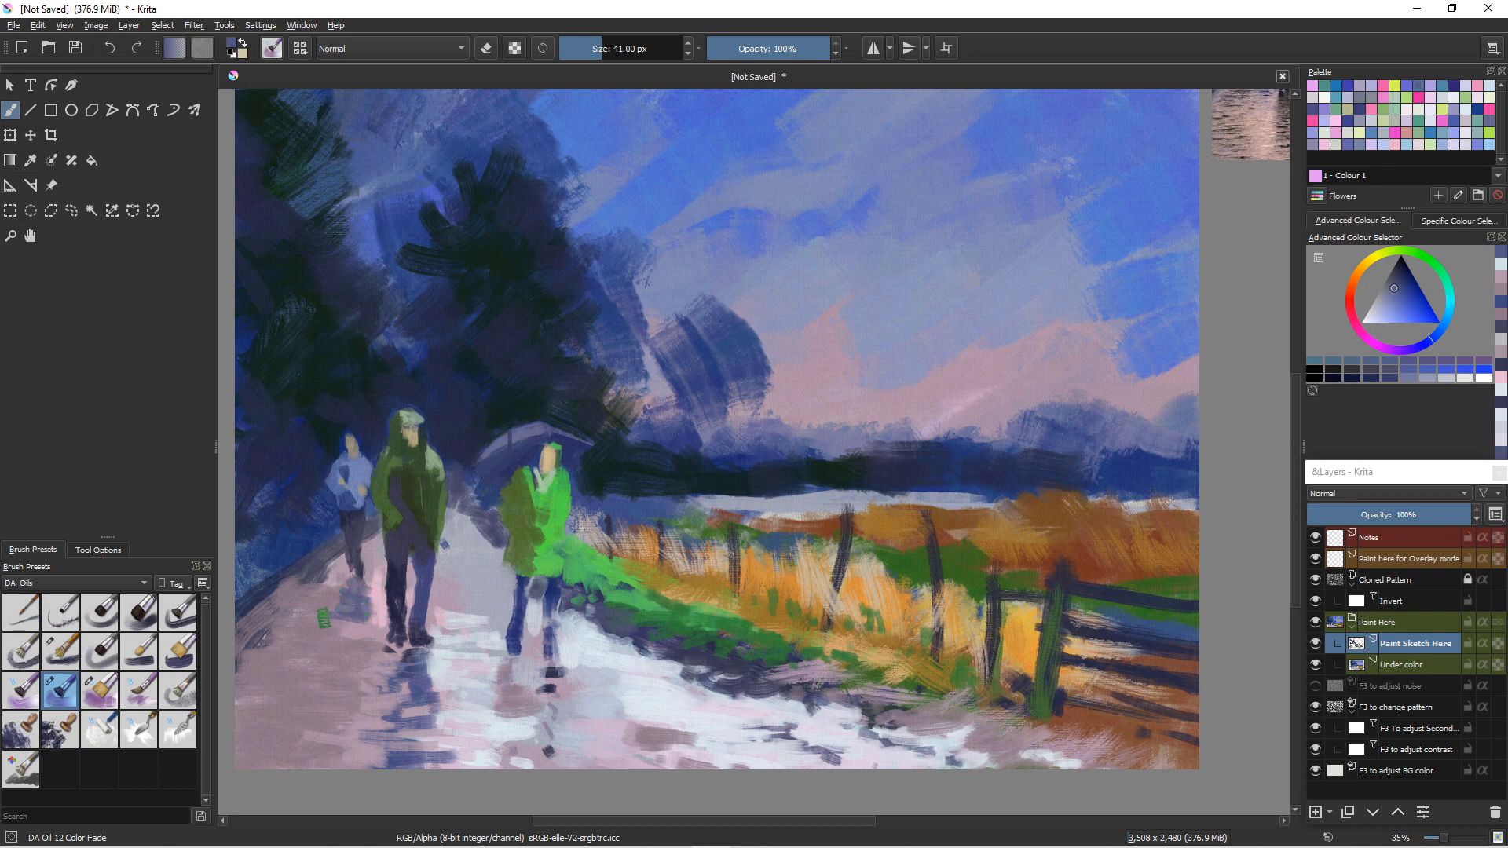
{"action": "left_click_drag", "start_coordinate": [324, 634], "coordinate": [371, 636]}
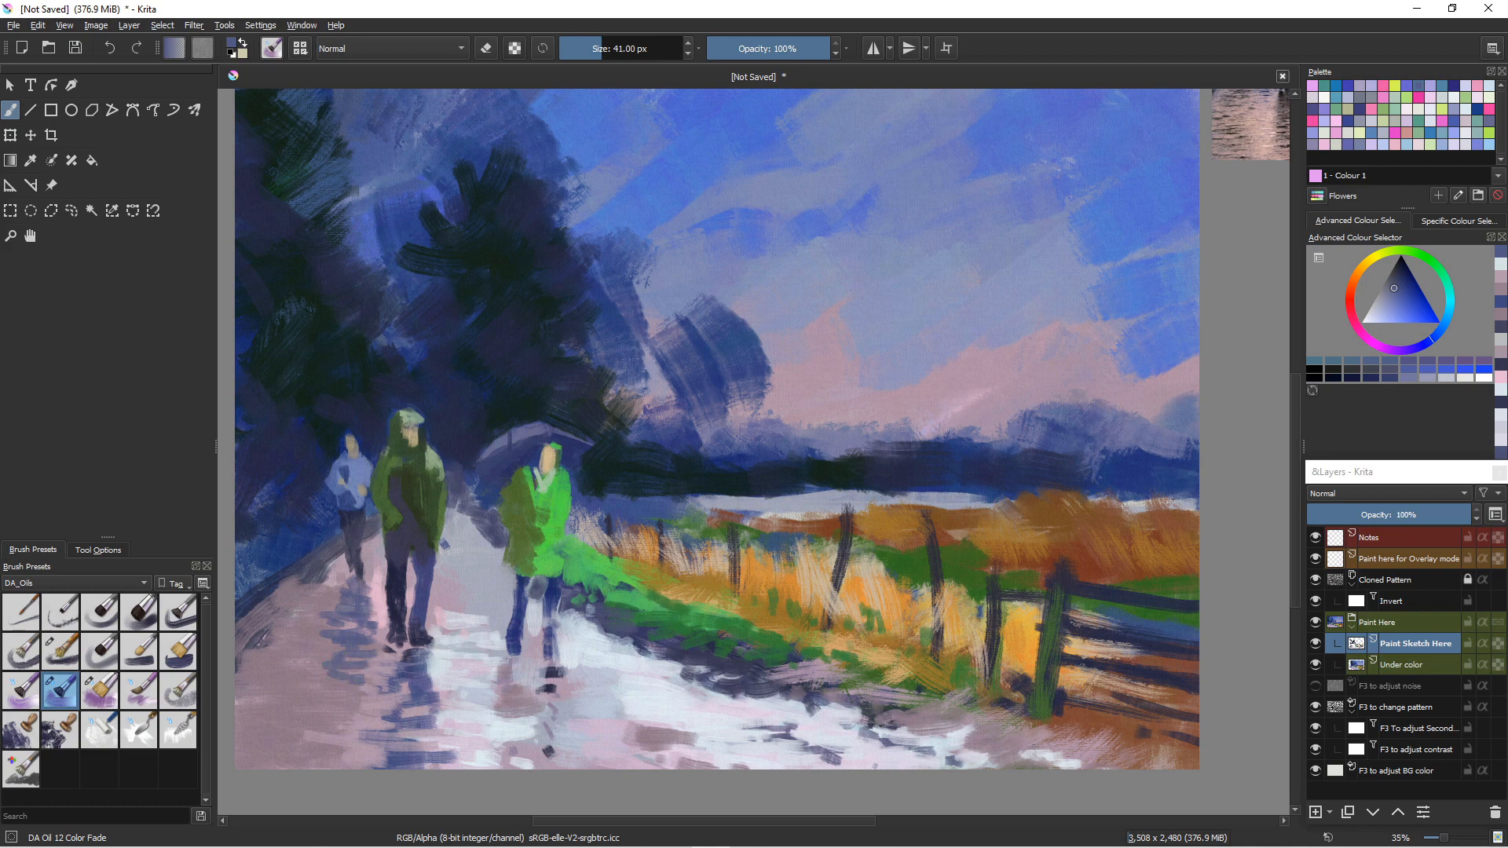
- Choose a more saturated blue and try a stroke of it in the far walker's reflection
{"action": "left_click", "coordinate": [1365, 335]}
{"action": "left_click", "coordinate": [1401, 350]}
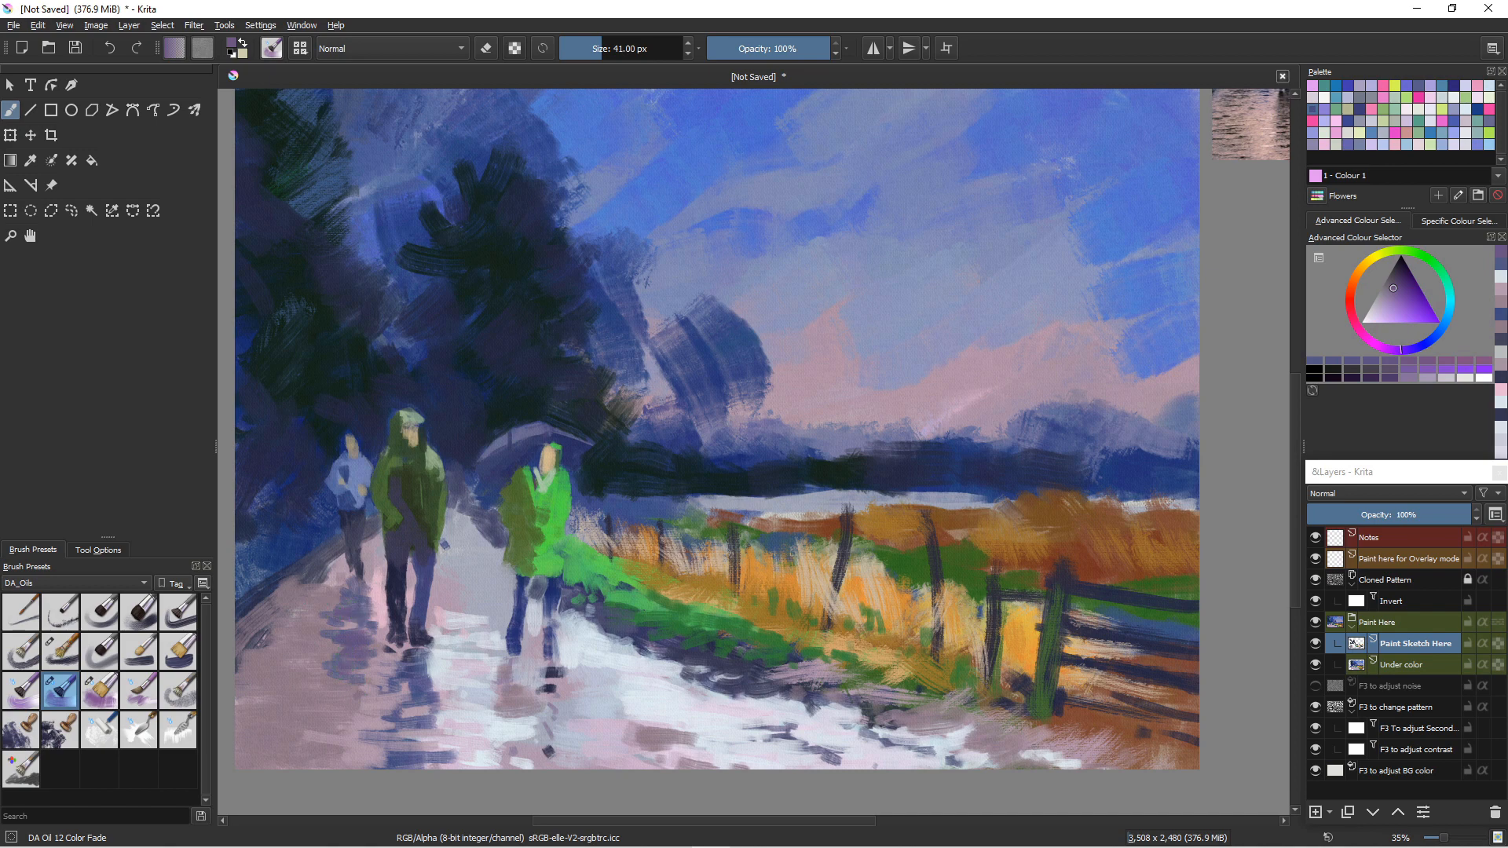
{"action": "left_click_drag", "start_coordinate": [1401, 350], "coordinate": [1423, 346]}
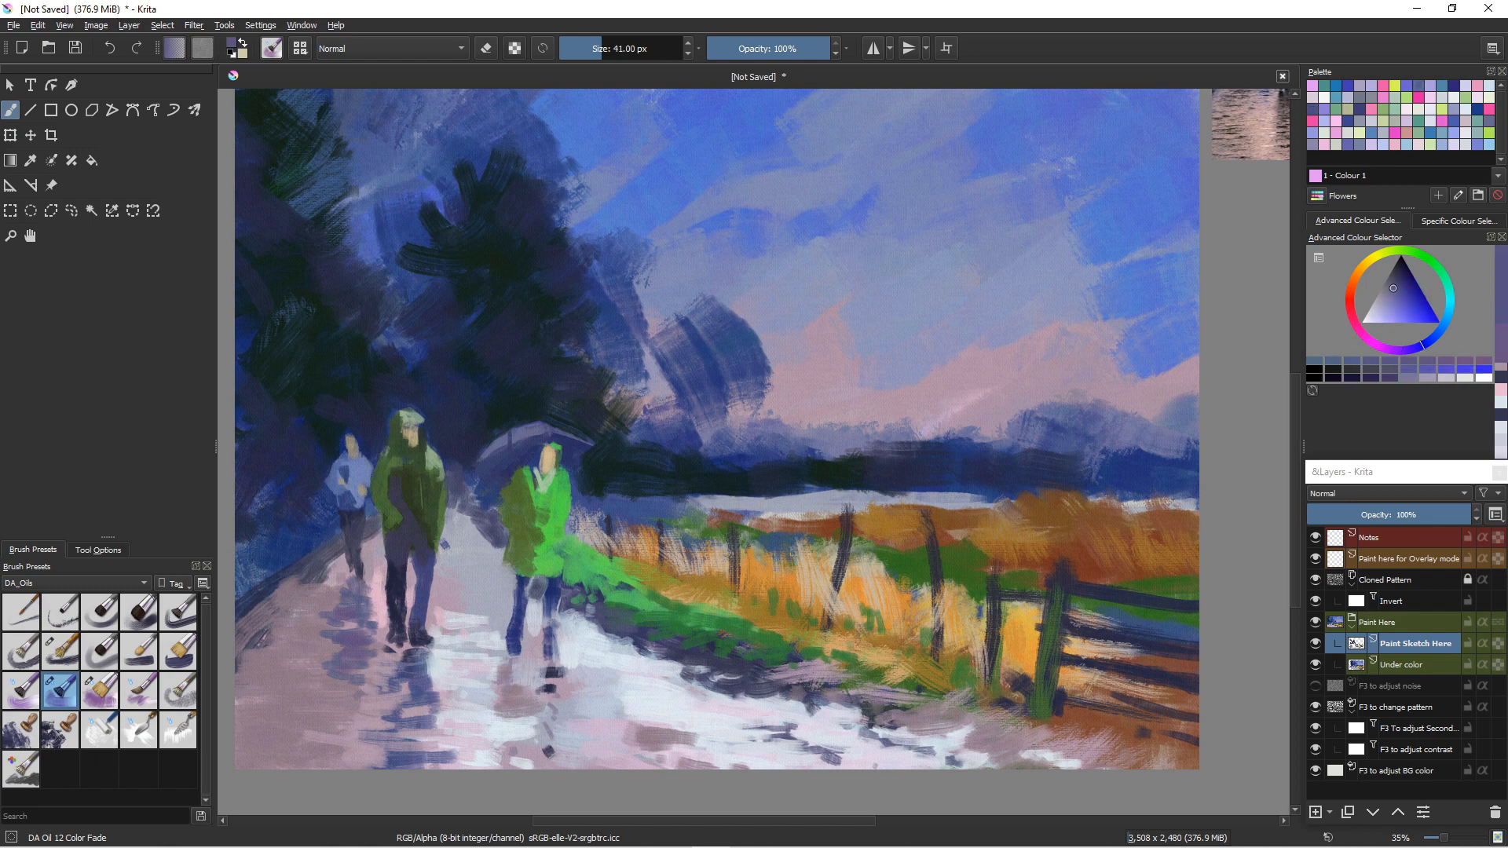
{"action": "left_click", "coordinate": [1401, 292]}
{"action": "left_click_drag", "start_coordinate": [351, 614], "coordinate": [333, 629]}
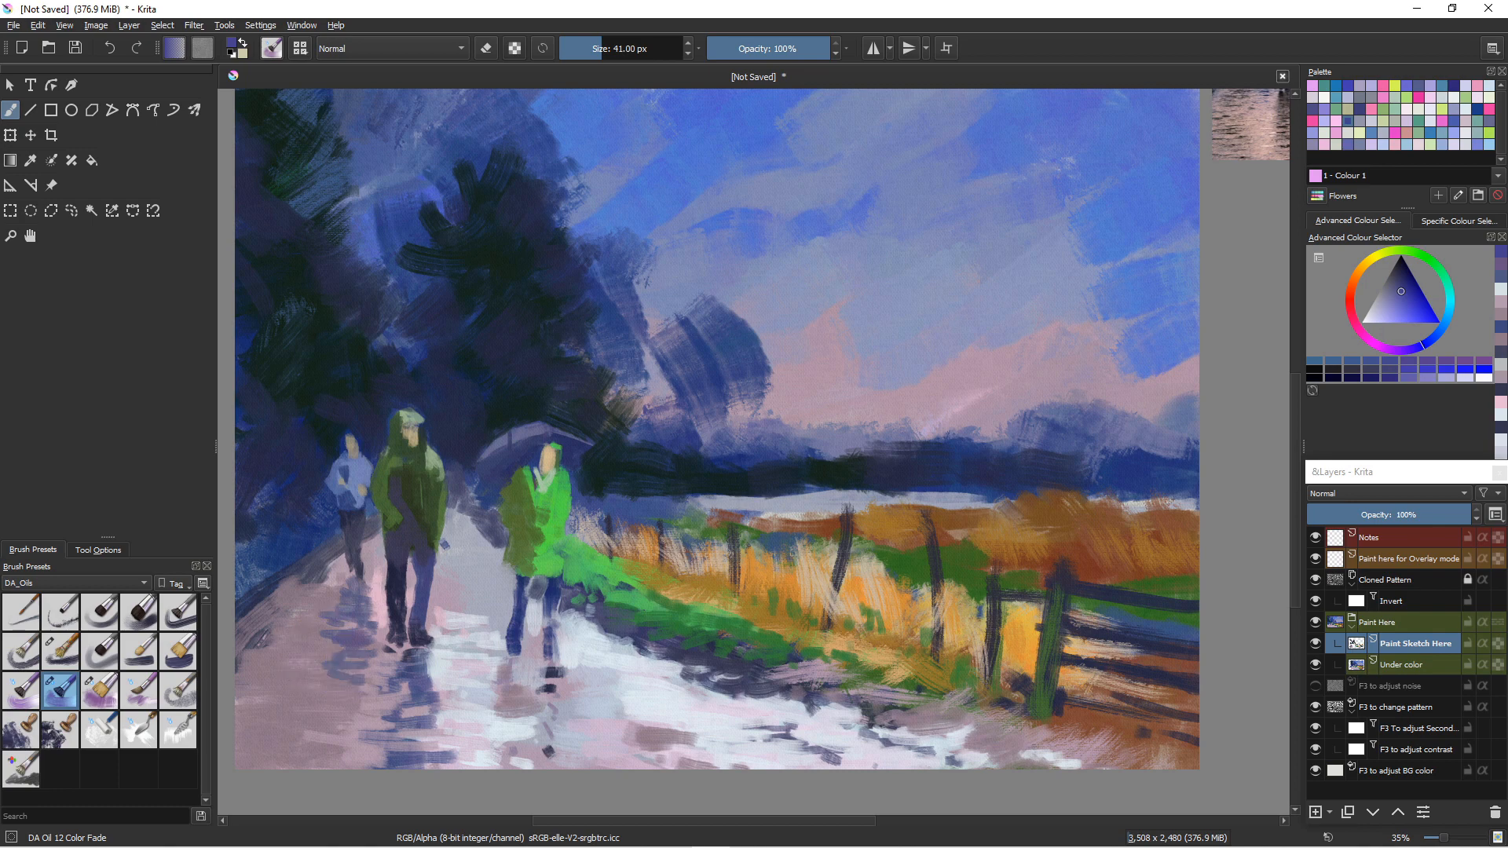
{"action": "key", "text": "ctrl+z"}
- Shift the blue's hue and paint ripple reflections below the far walker and the umbrella walker, broken up with sampled pale lilac
{"action": "left_click", "coordinate": [1429, 339]}
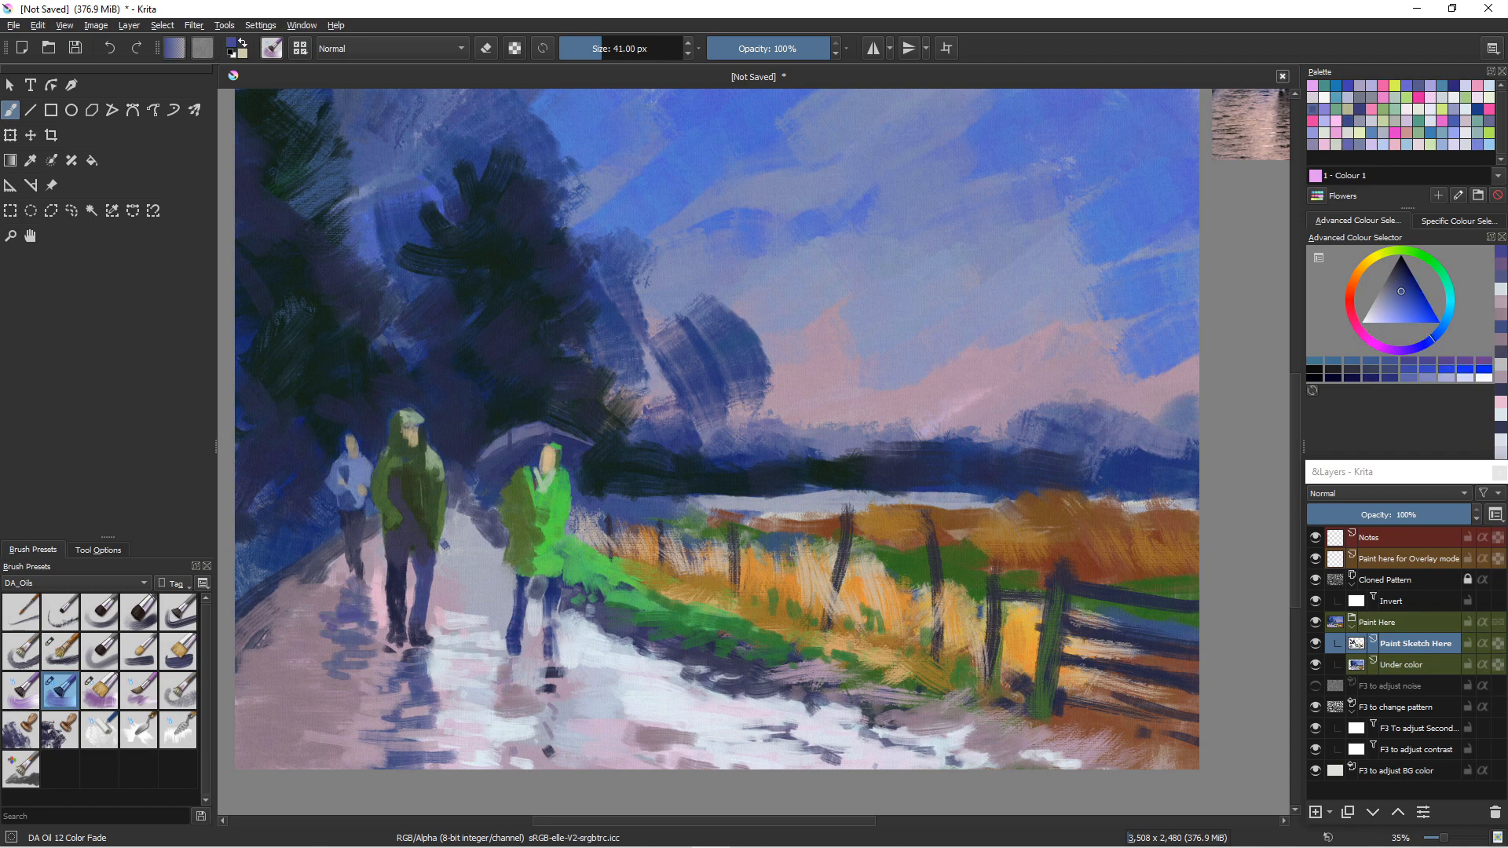
{"action": "left_click_drag", "start_coordinate": [330, 603], "coordinate": [349, 603]}
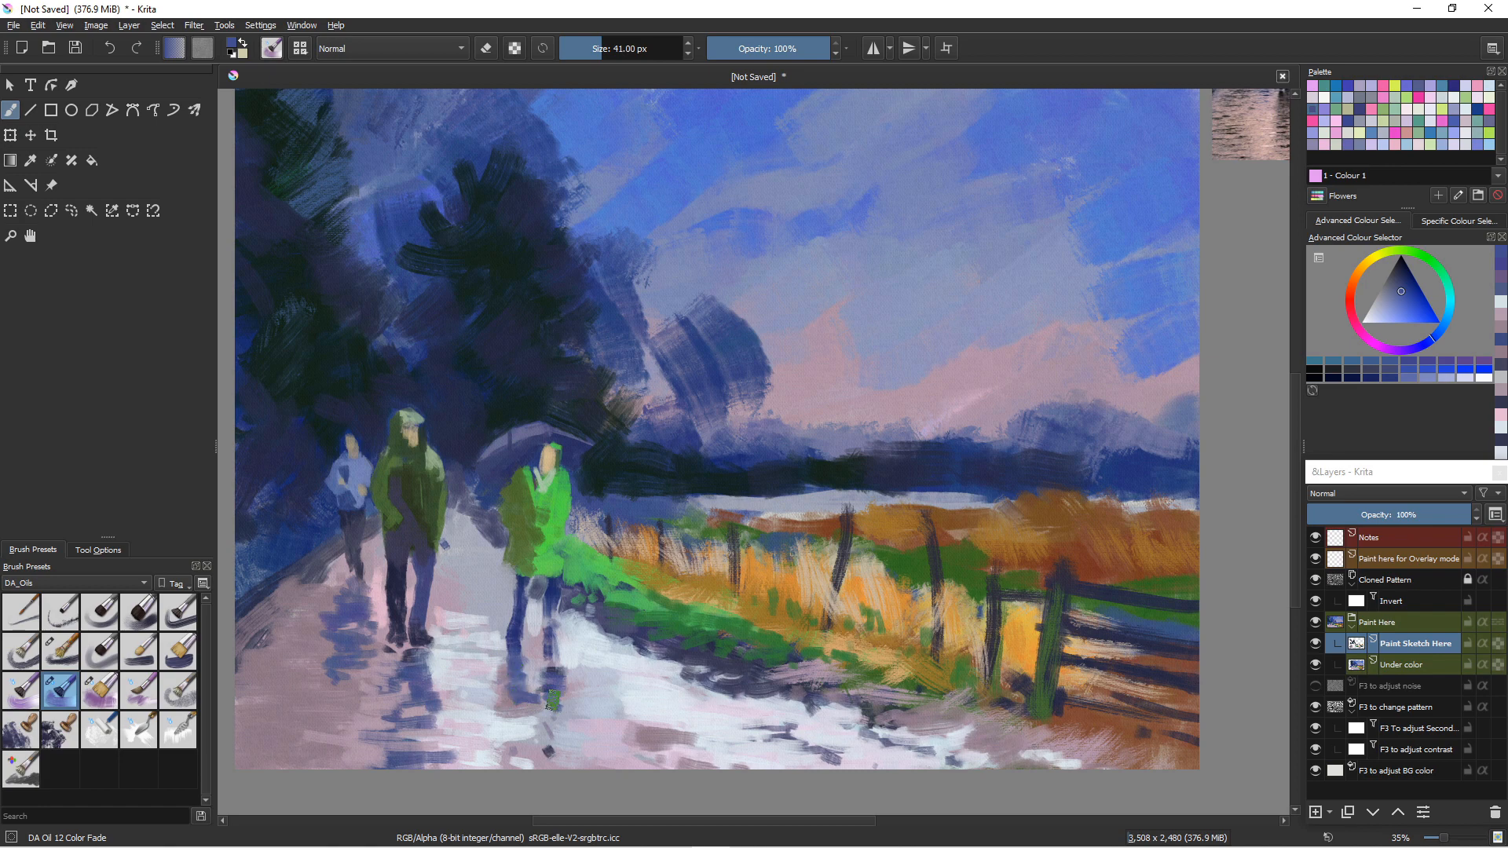
{"action": "mouse_move", "coordinate": [569, 706]}
{"action": "left_mouse_down"}
{"action": "mouse_move", "coordinate": [510, 710]}
{"action": "mouse_move", "coordinate": [559, 722]}
{"action": "mouse_move", "coordinate": [519, 721]}
{"action": "mouse_move", "coordinate": [533, 731]}
{"action": "mouse_move", "coordinate": [597, 726]}
{"action": "mouse_move", "coordinate": [506, 730]}
{"action": "mouse_move", "coordinate": [564, 746]}
{"action": "mouse_move", "coordinate": [520, 738]}
{"action": "mouse_move", "coordinate": [549, 759]}
{"action": "left_mouse_up"}
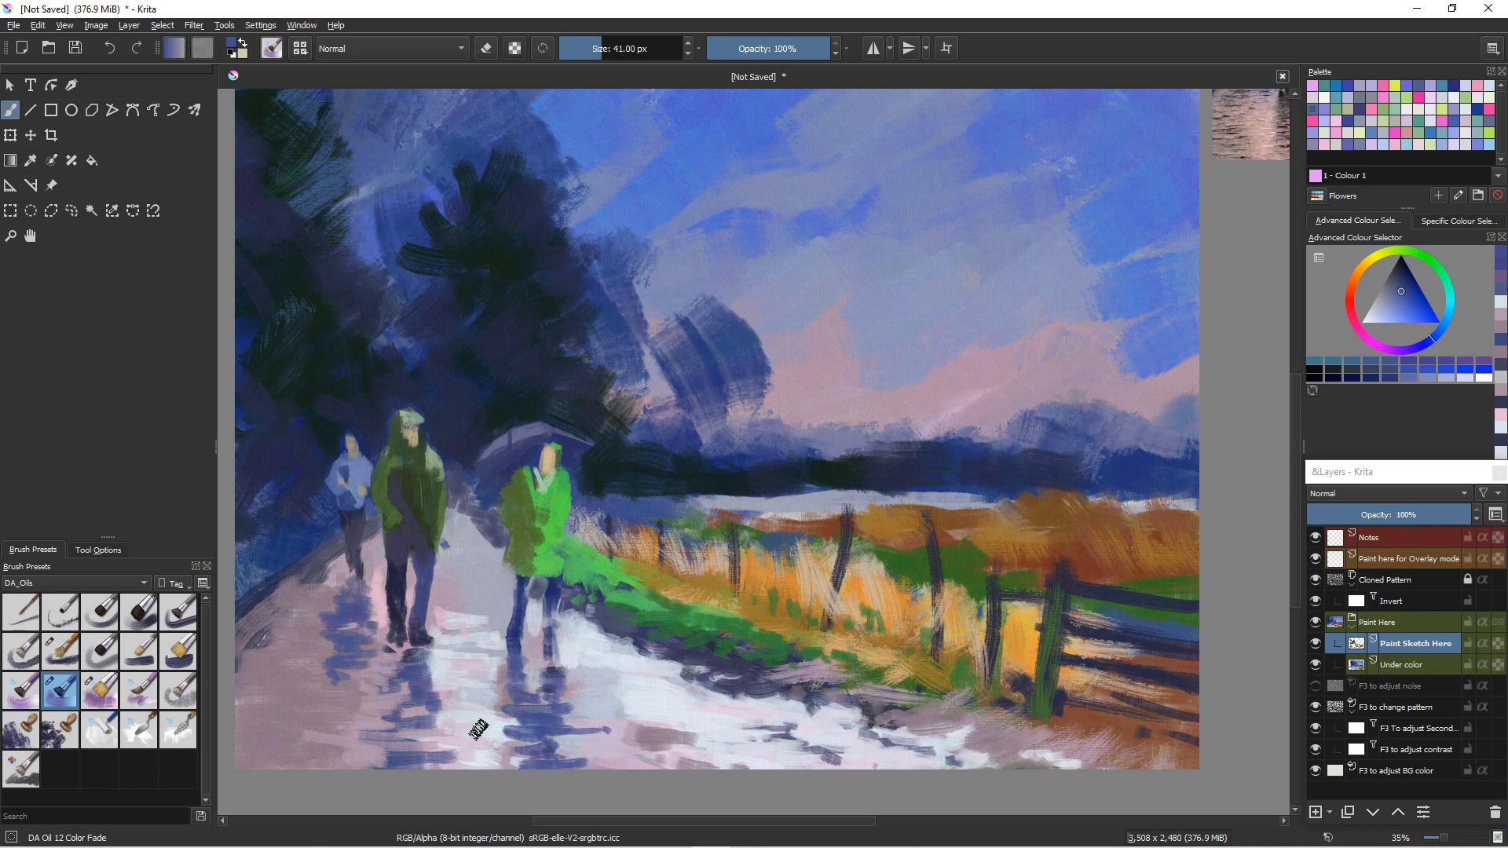
{"action": "left_click", "coordinate": [612, 746], "text": "ctrl"}
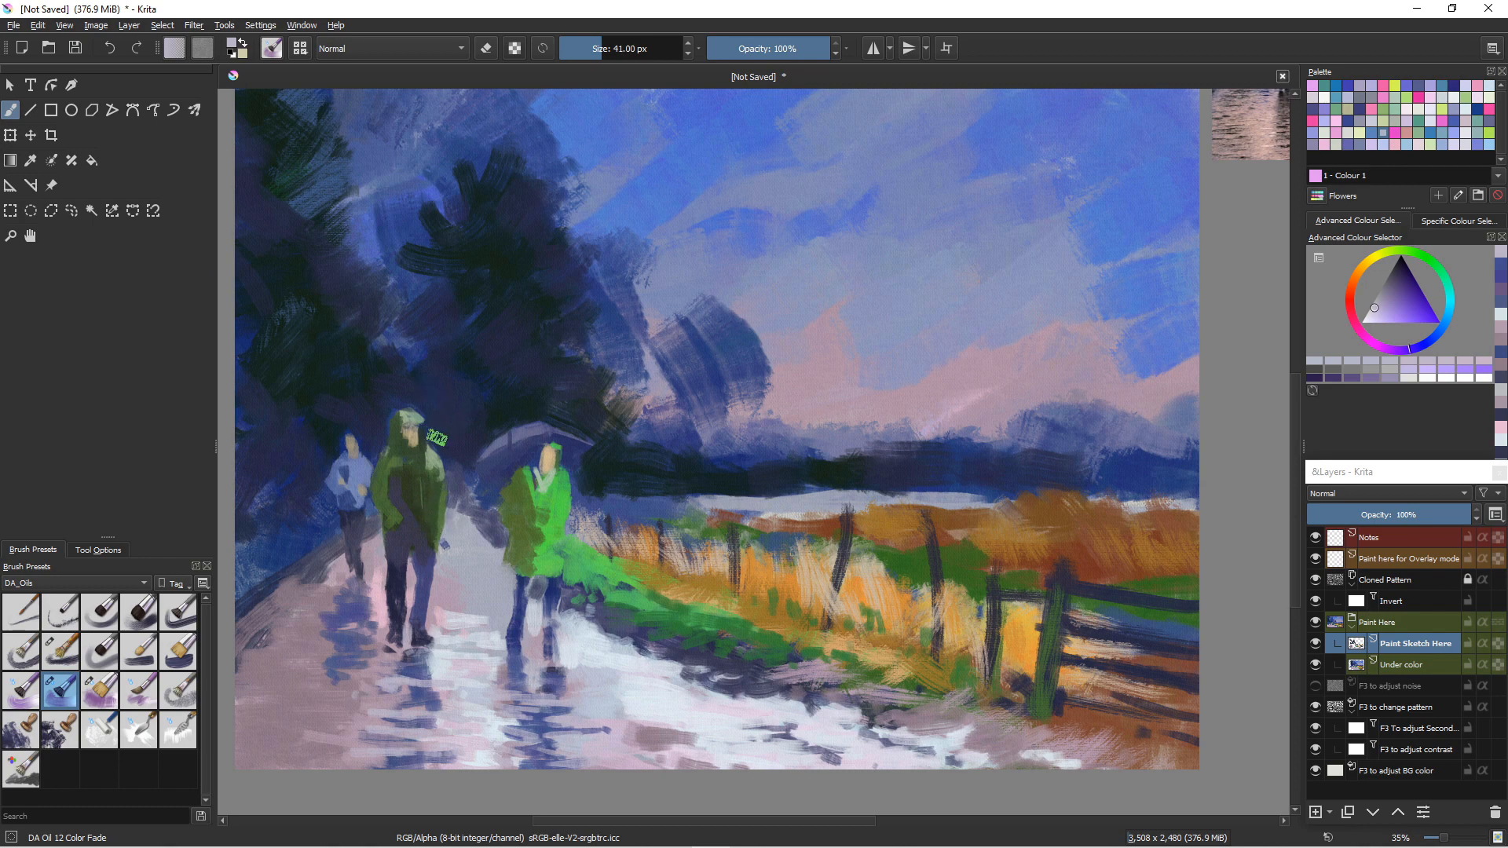
- Sample dark navy from the base of the trees and paint short strokes across the path's far end between the two nearer walkers
{"action": "left_click", "coordinate": [475, 483], "text": "ctrl"}
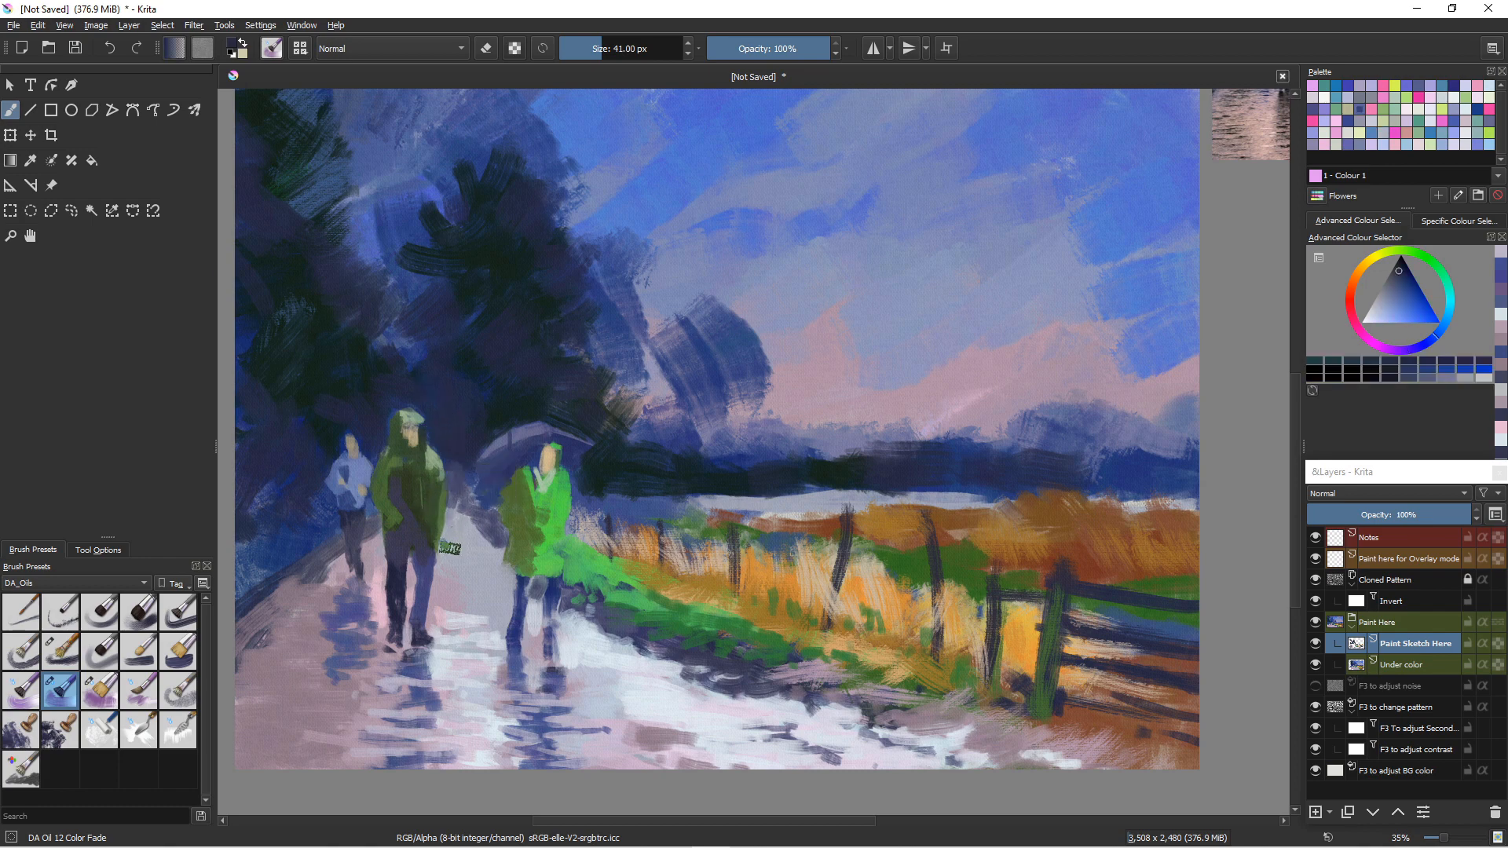
{"action": "left_click_drag", "start_coordinate": [456, 526], "coordinate": [494, 529]}
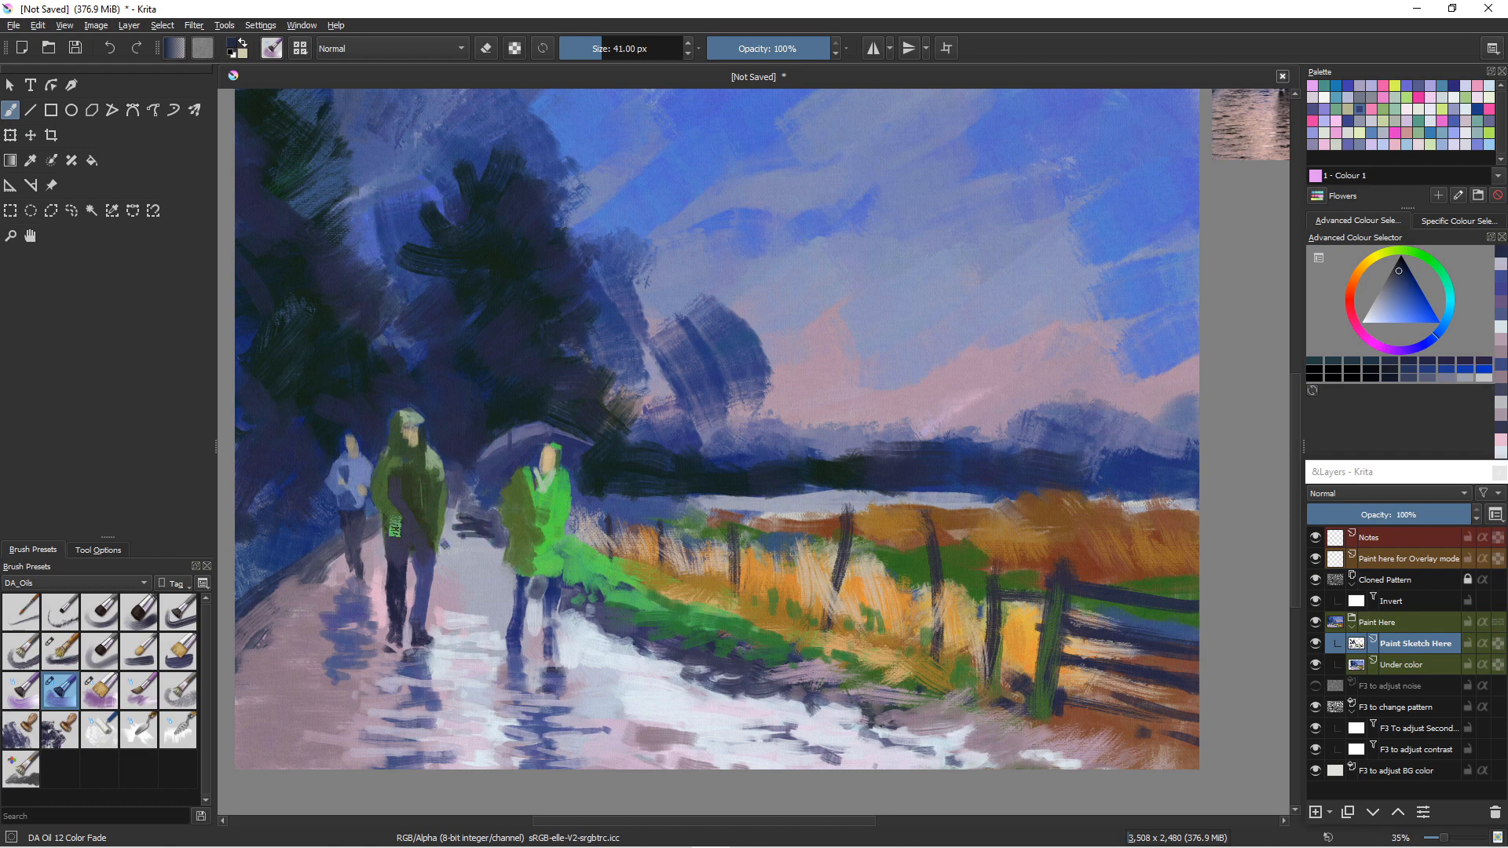
- Sample deep blue, mauve, slate blue and pale grey-lilac, and paint short ripples across the wet path between the two nearer walkers
{"action": "left_click", "coordinate": [304, 521], "text": "ctrl"}
{"action": "left_click_drag", "start_coordinate": [455, 543], "coordinate": [493, 544]}
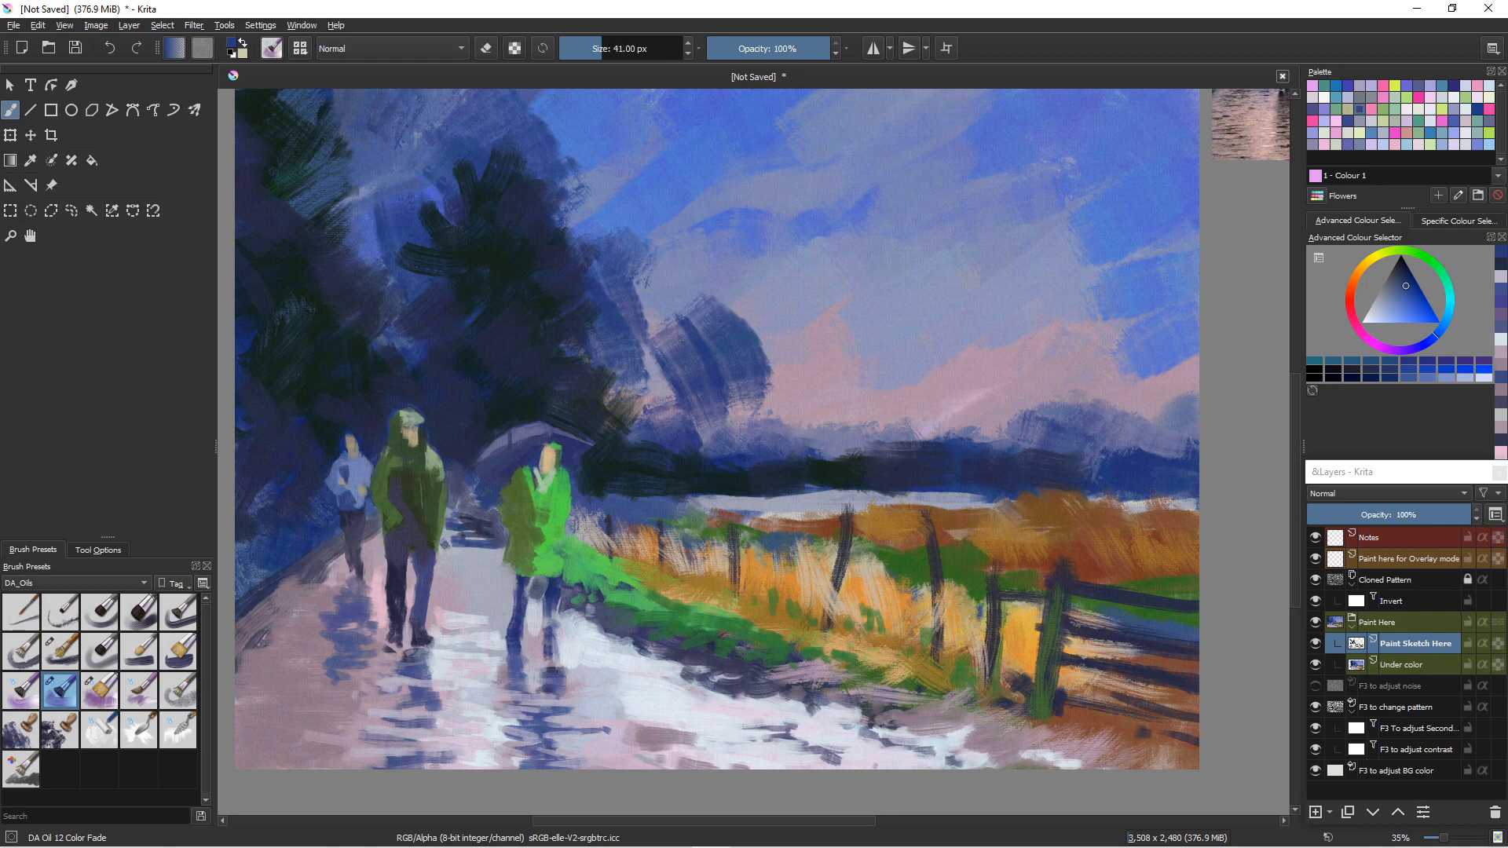
{"action": "left_click", "coordinate": [663, 740], "text": "ctrl"}
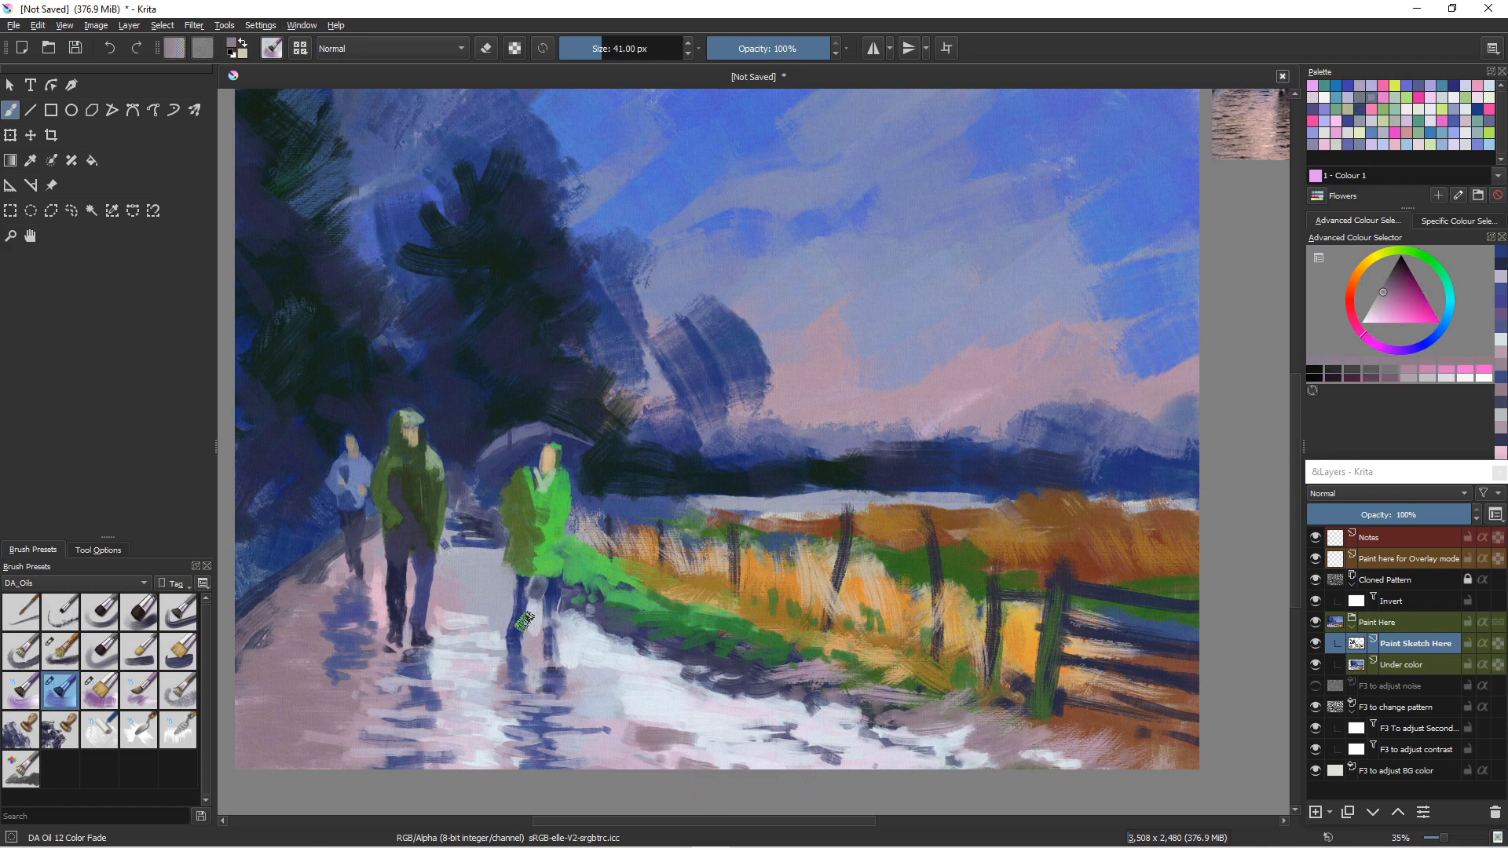
{"action": "left_click_drag", "start_coordinate": [459, 551], "coordinate": [481, 557]}
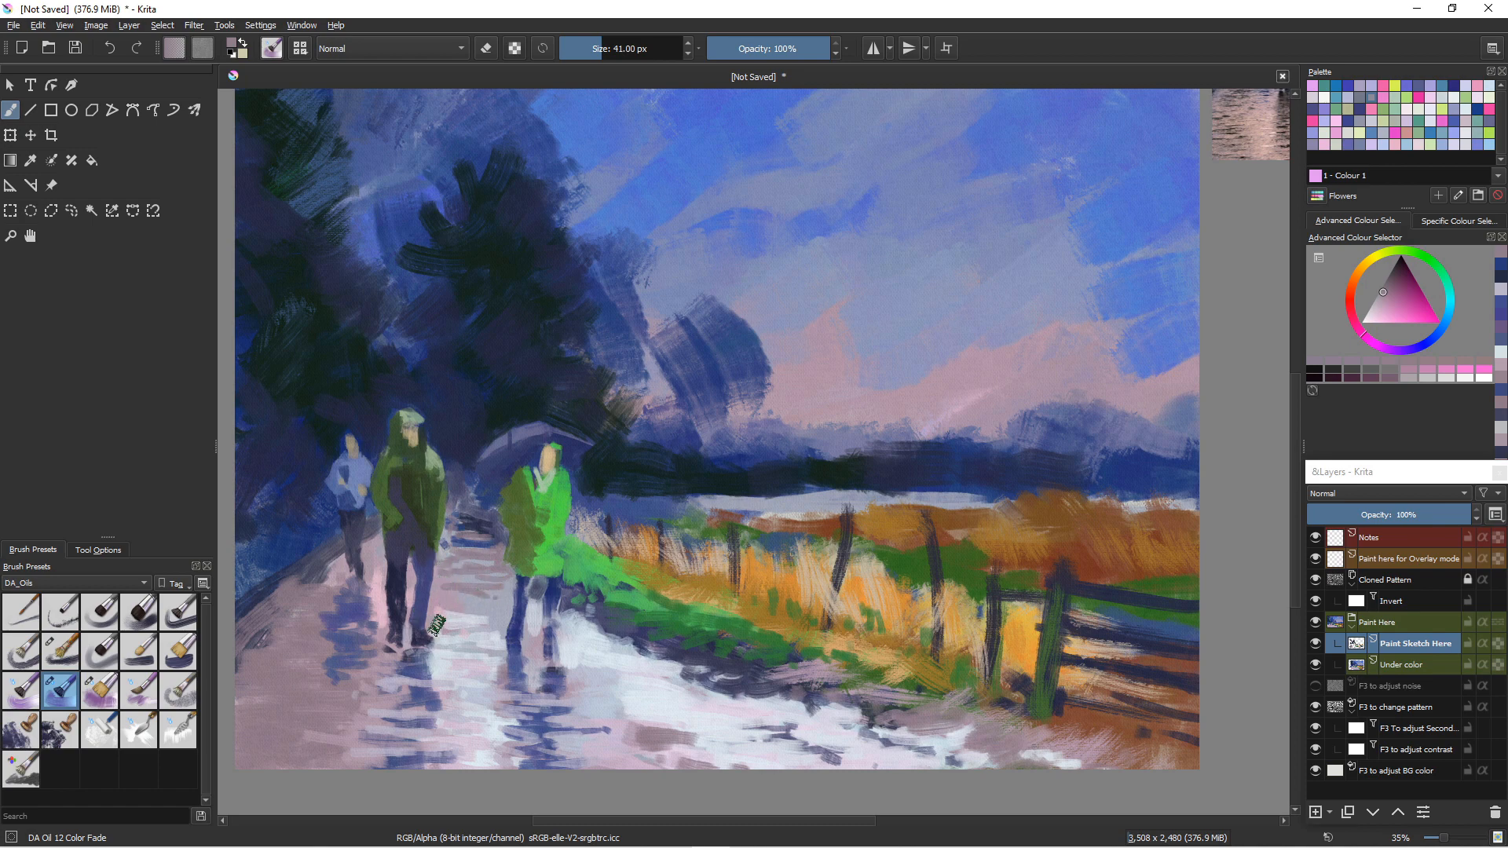
{"action": "left_click", "coordinate": [468, 619], "text": "ctrl"}
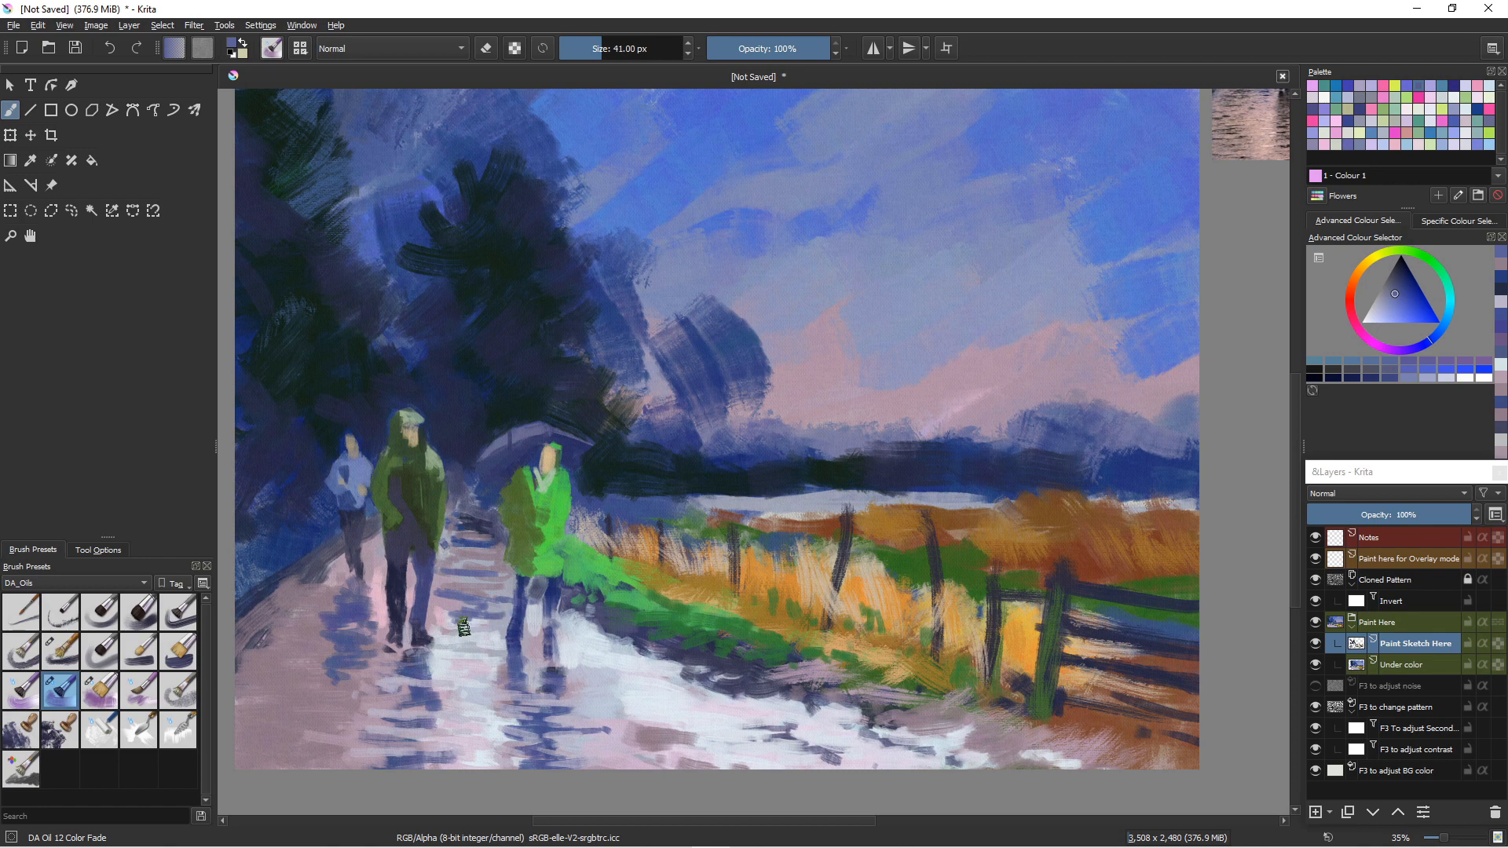
{"action": "left_click", "coordinate": [445, 664], "text": "ctrl"}
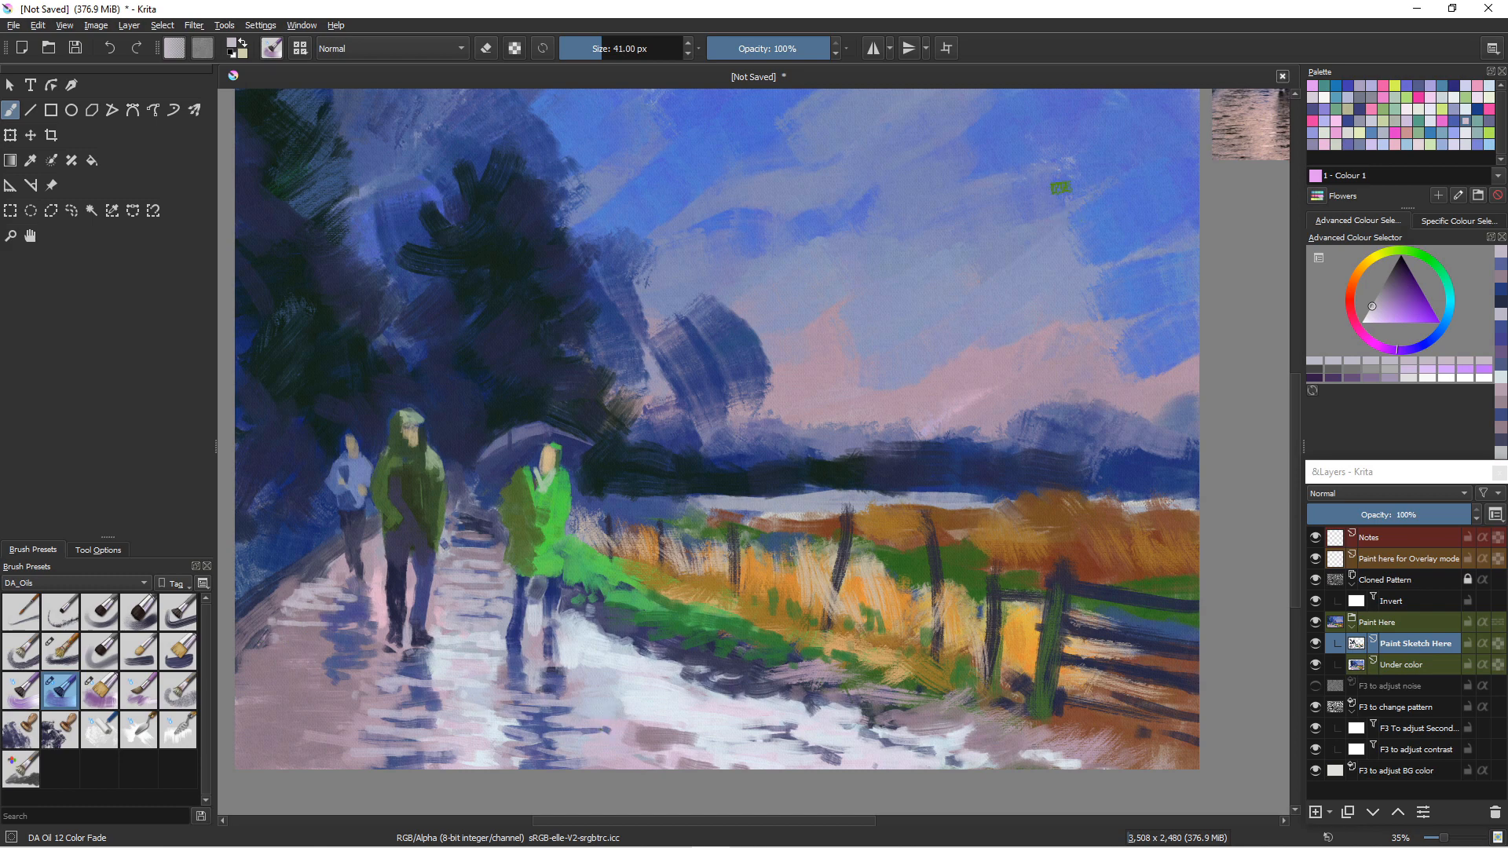
- Sample sky blue, the far walker's slate blue and the path's mauve, and paint small ripples on the path below the far walker
{"action": "left_click", "coordinate": [1115, 314], "text": "ctrl"}
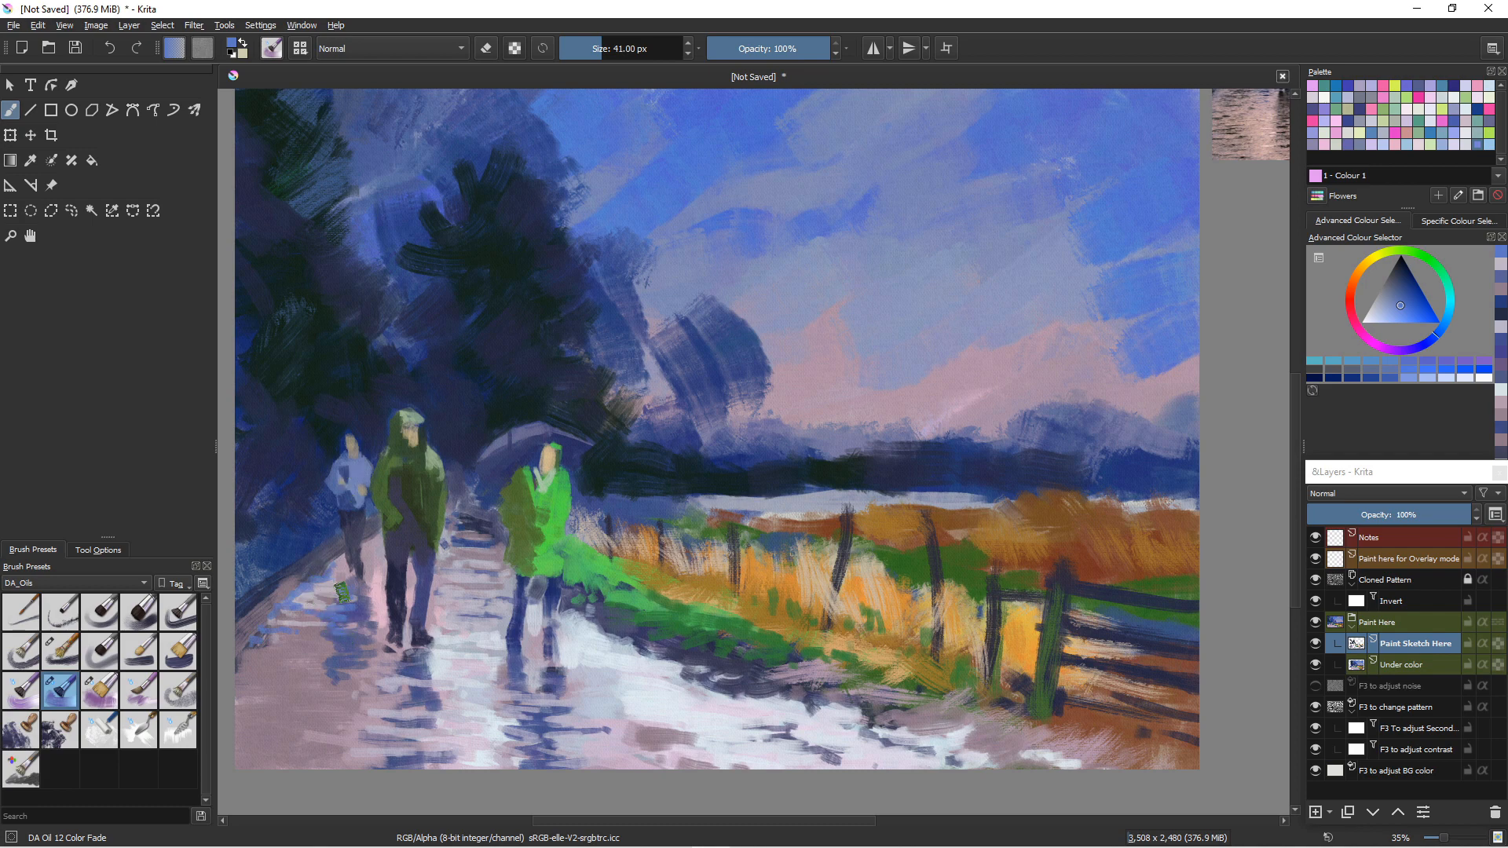
{"action": "left_click", "coordinate": [352, 478], "text": "ctrl"}
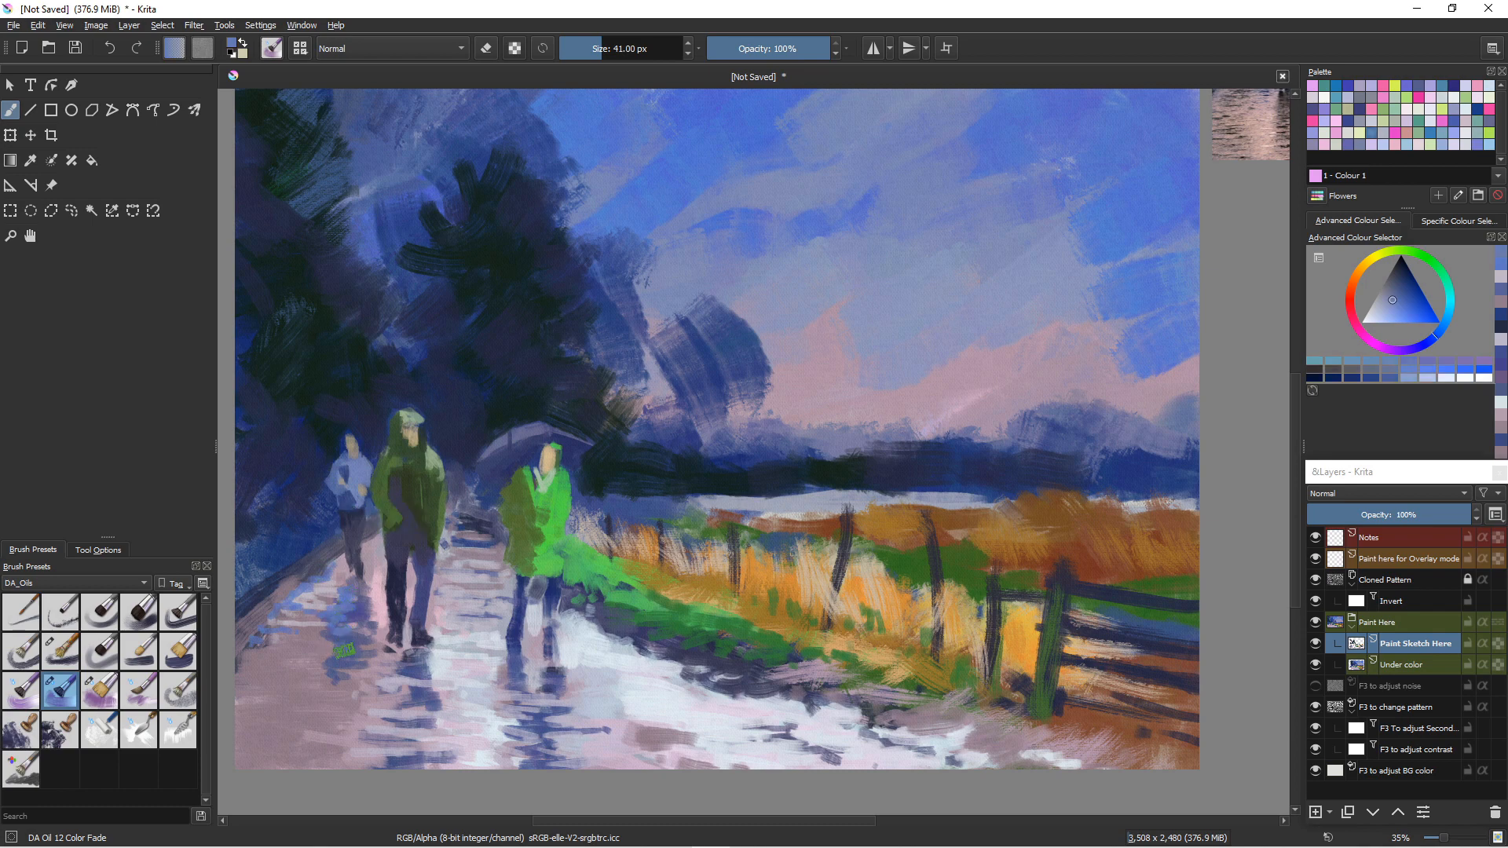
{"action": "left_click", "coordinate": [312, 644], "text": "ctrl"}
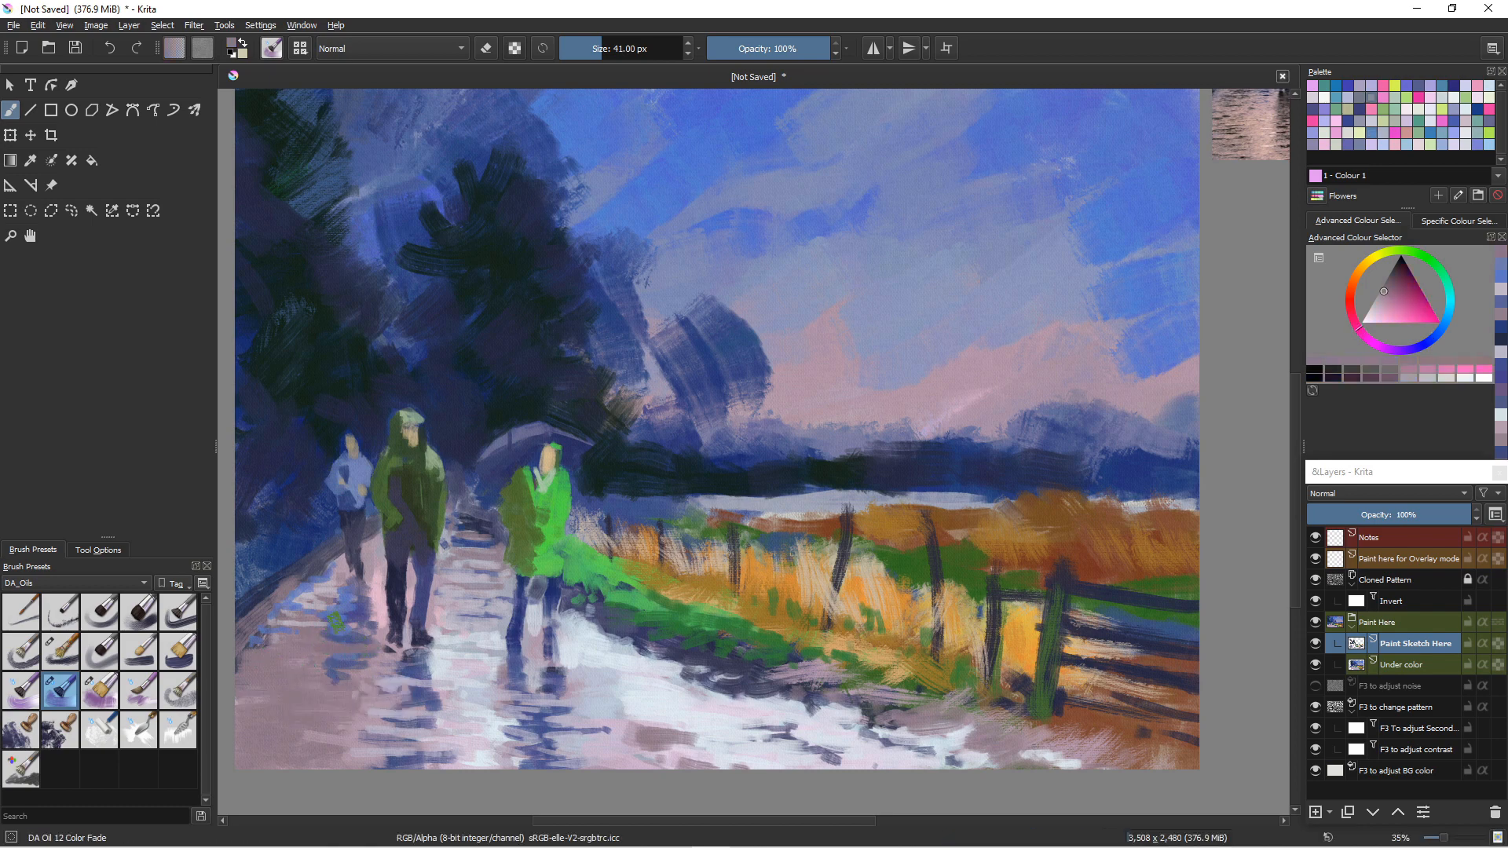
{"action": "left_click_drag", "start_coordinate": [373, 617], "coordinate": [351, 620]}
- Sample pale pink from the path, enlarge the brush to 103 px and paint broad strokes across the foreground path
{"action": "left_click", "coordinate": [437, 644], "text": "ctrl"}
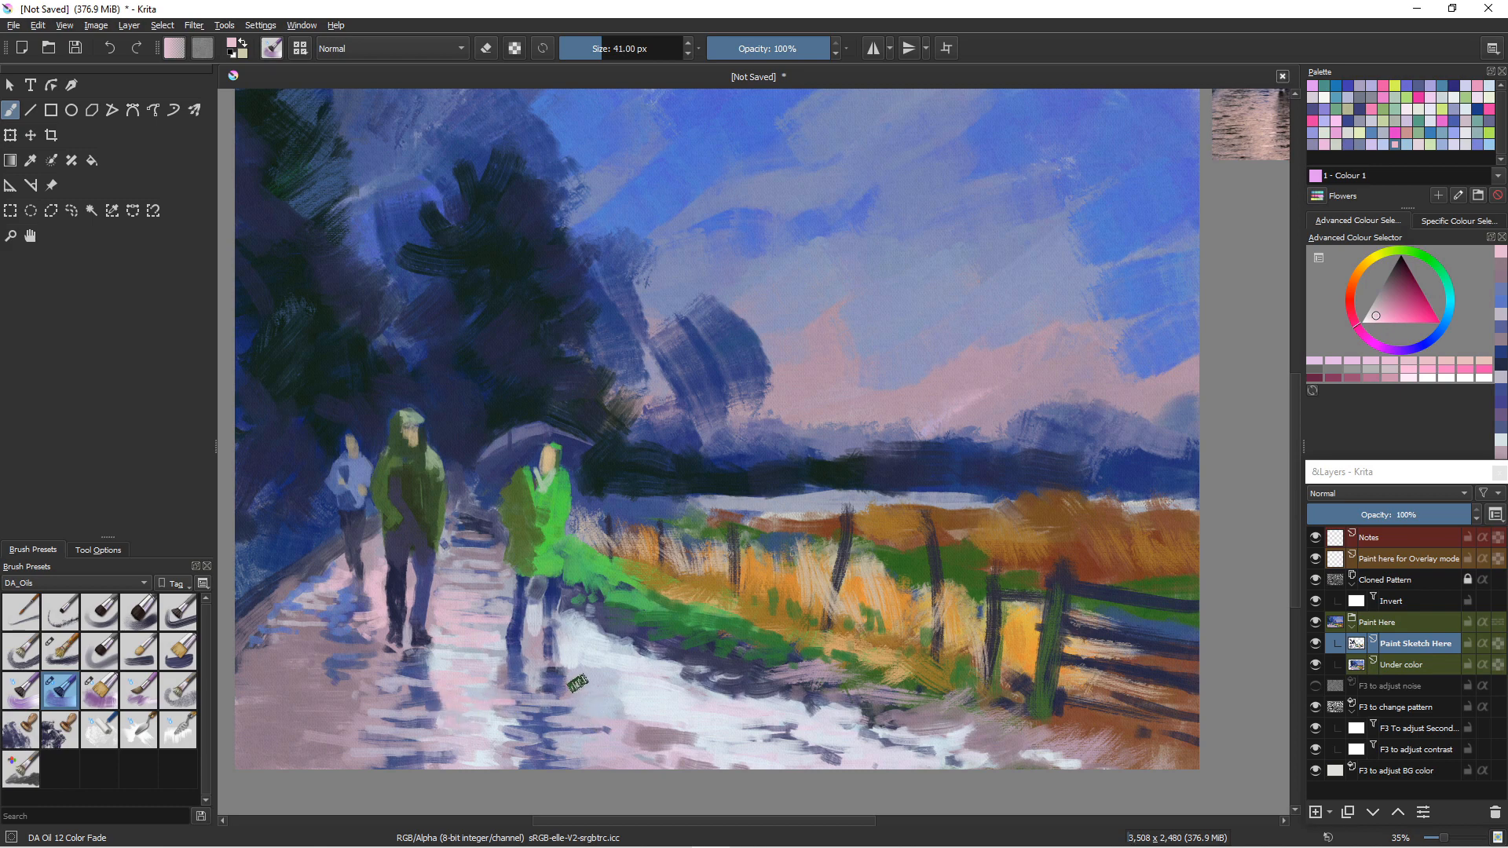
{"action": "mouse_move", "coordinate": [647, 685]}
{"action": "left_mouse_down"}
{"action": "mouse_move", "coordinate": [594, 683]}
{"action": "mouse_move", "coordinate": [677, 710]}
{"action": "mouse_move", "coordinate": [610, 709]}
{"action": "left_mouse_up"}
{"action": "key", "text": "]"}
{"action": "key", "text": "]"}
{"action": "key", "text": "]"}
{"action": "key", "text": "]"}
{"action": "key", "text": "]"}
{"action": "key", "text": "]"}
{"action": "key", "text": "]"}
{"action": "key", "text": "]"}
{"action": "key", "text": "]"}
{"action": "key", "text": "]"}
{"action": "key", "text": "]"}
{"action": "key", "text": "]"}
{"action": "key", "text": "]"}
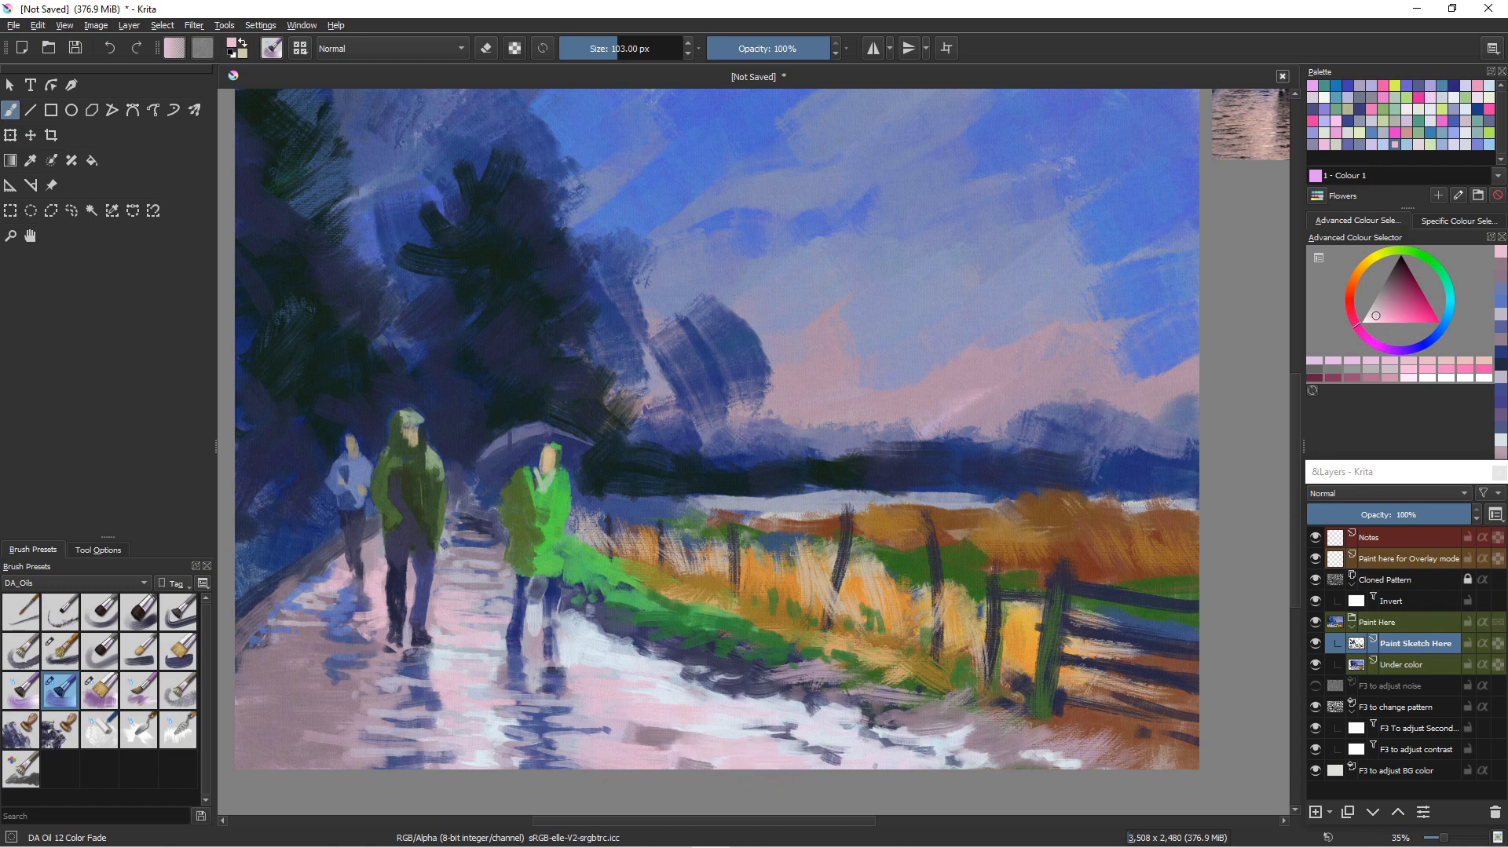
{"action": "mouse_move", "coordinate": [297, 697]}
{"action": "left_mouse_down"}
{"action": "mouse_move", "coordinate": [367, 696]}
{"action": "mouse_move", "coordinate": [387, 721]}
{"action": "mouse_move", "coordinate": [251, 715]}
{"action": "mouse_move", "coordinate": [408, 723]}
{"action": "mouse_move", "coordinate": [428, 738]}
{"action": "mouse_move", "coordinate": [392, 742]}
{"action": "left_mouse_up"}
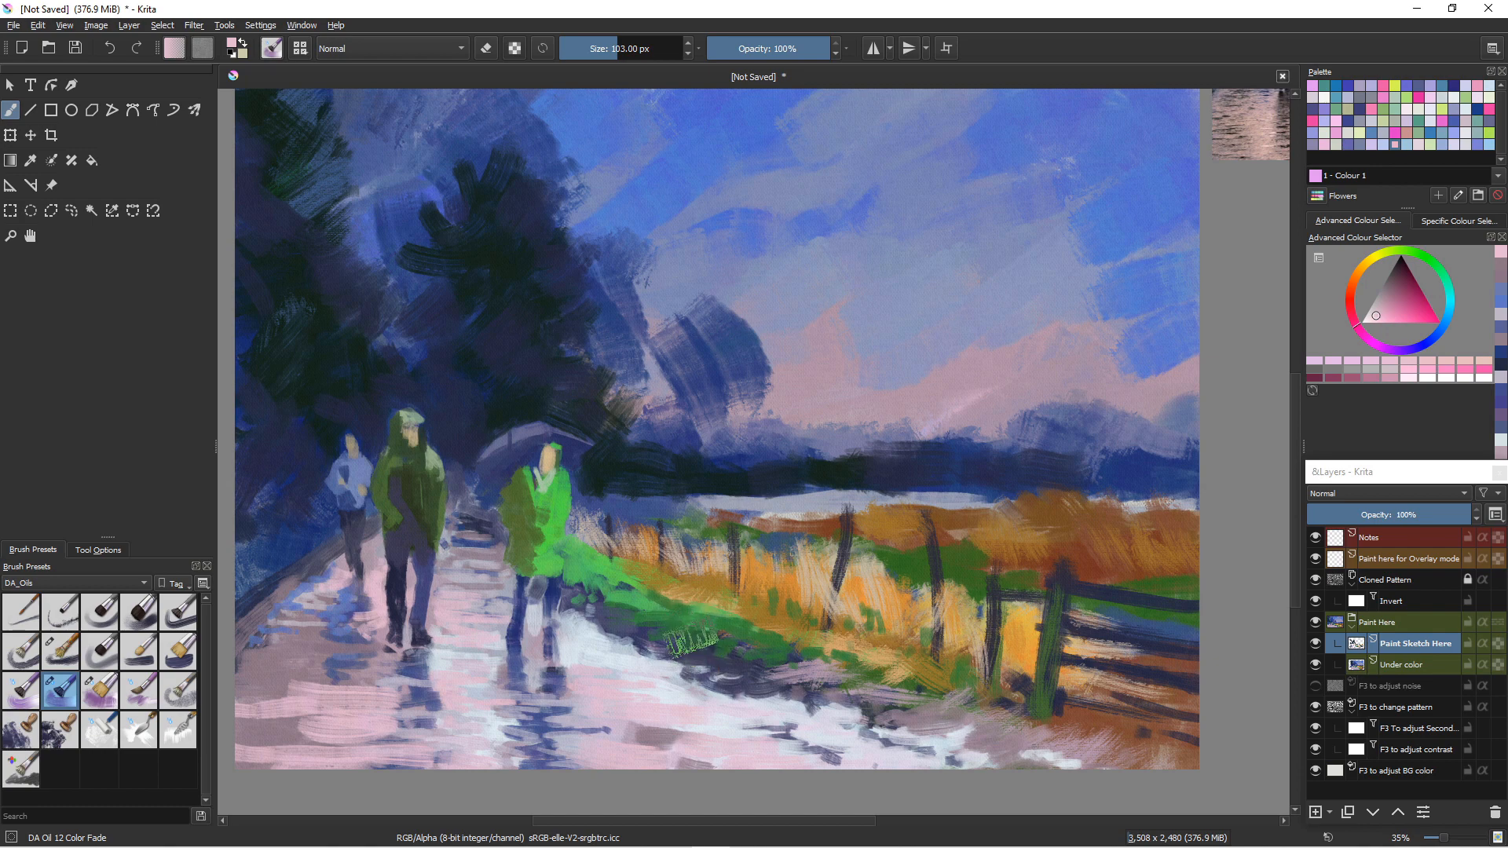
- Sample dark green from the grassy bank and paint grass along the path's outer edge behind the far walker
{"action": "left_click", "coordinate": [765, 679], "text": "ctrl"}
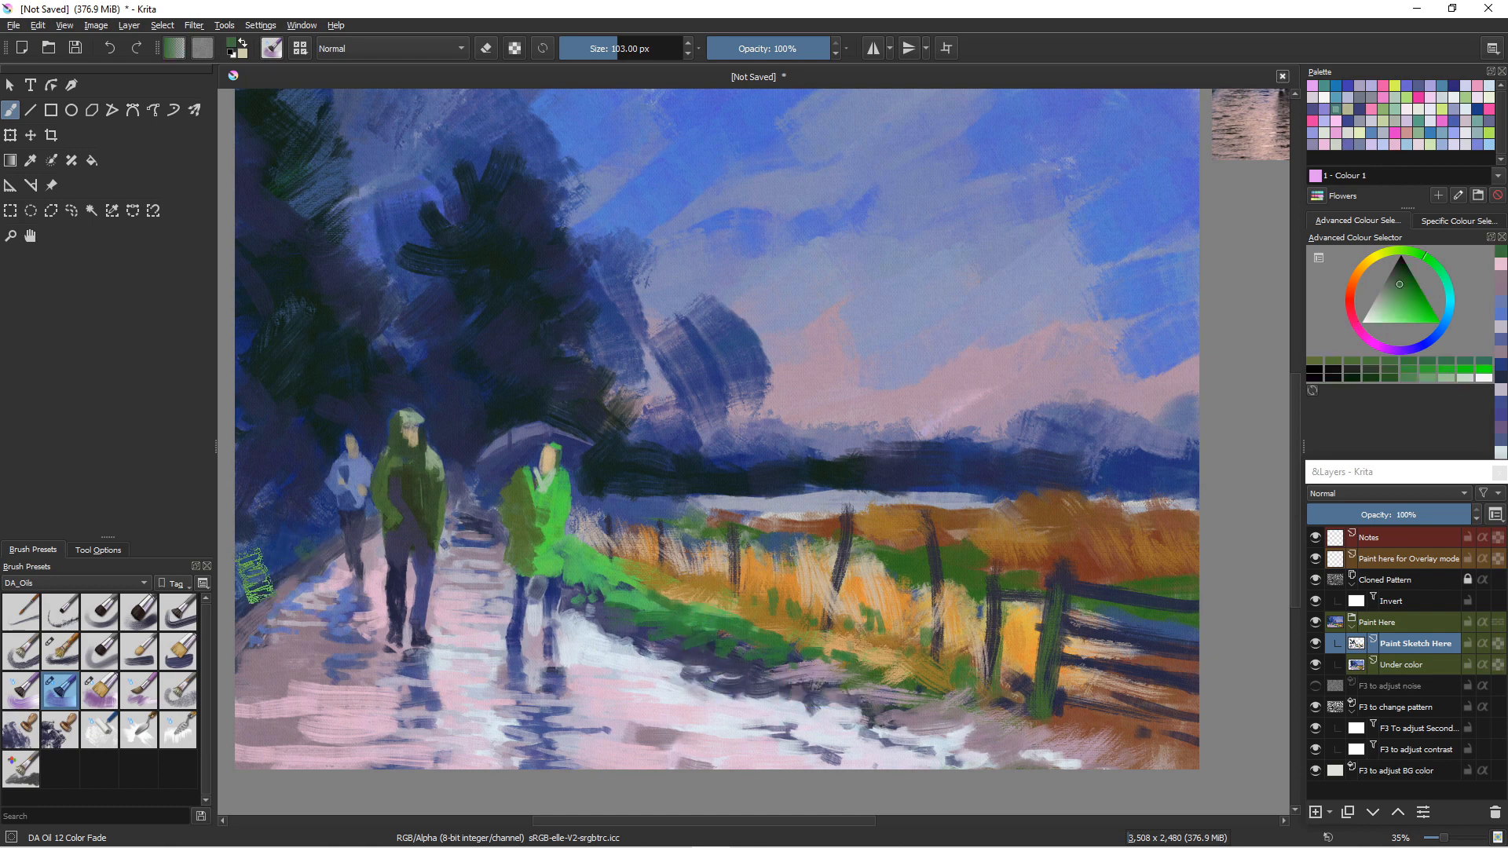
{"action": "mouse_move", "coordinate": [305, 549]}
{"action": "left_mouse_down"}
{"action": "mouse_move", "coordinate": [262, 558]}
{"action": "mouse_move", "coordinate": [249, 586]}
{"action": "left_mouse_up"}
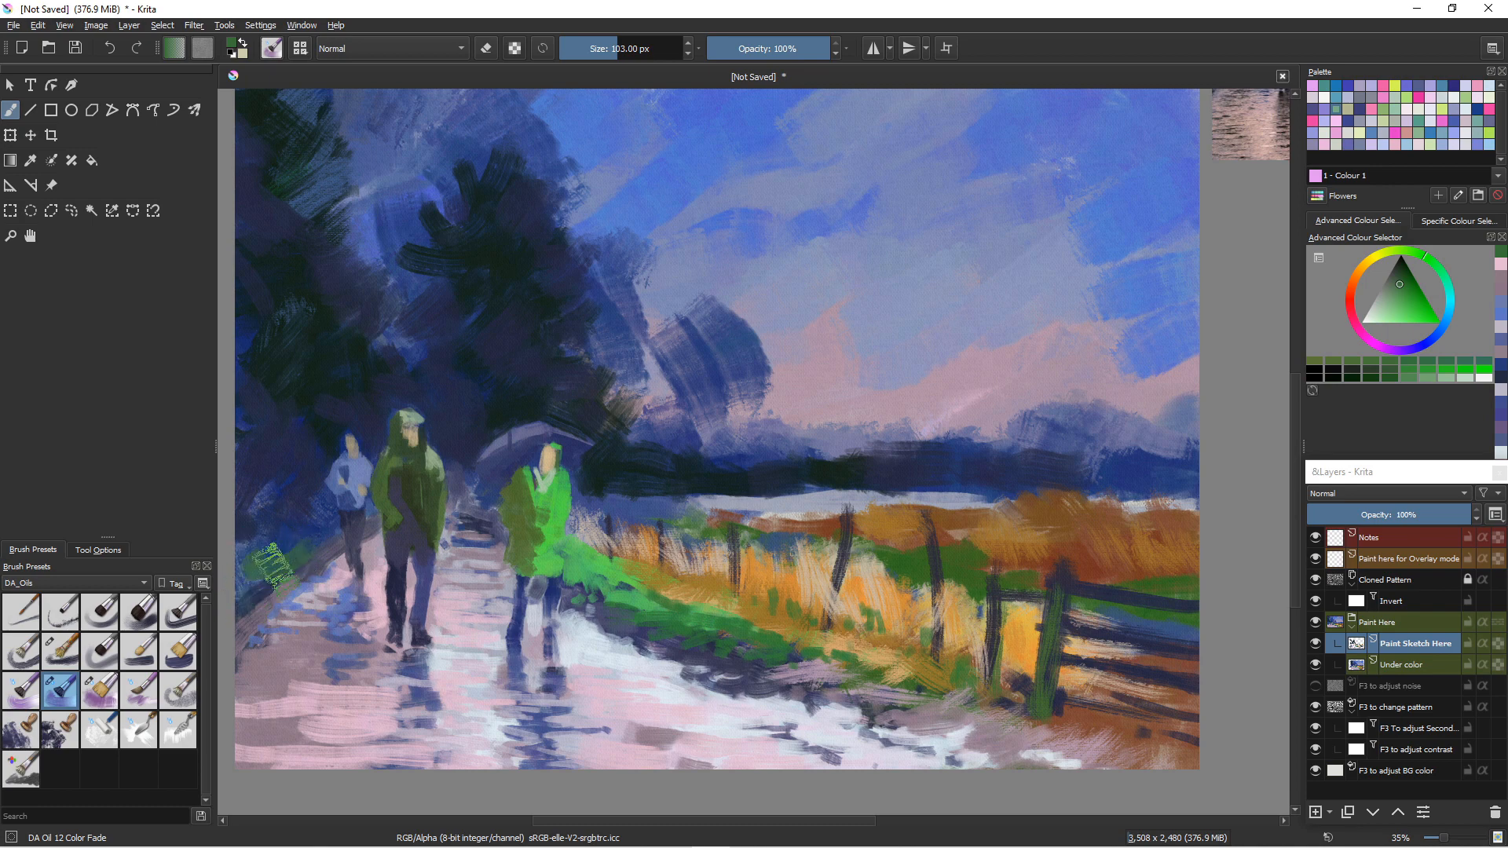
{"action": "left_click_drag", "start_coordinate": [319, 543], "coordinate": [237, 628]}
{"action": "key", "text": "bracketleft"}
{"action": "key", "text": "bracketleft"}
{"action": "key", "text": "bracketleft"}
{"action": "key", "text": "bracketleft"}
{"action": "key", "text": "bracketleft"}
{"action": "key", "text": "bracketleft"}
{"action": "key", "text": "bracketleft"}
{"action": "key", "text": "bracketleft"}
{"action": "key", "text": "bracketleft"}
{"action": "key", "text": "bracketleft"}
{"action": "key", "text": "bracketleft"}
{"action": "key", "text": "bracketleft"}
{"action": "key", "text": "bracketleft"}
{"action": "key", "text": "bracketleft"}
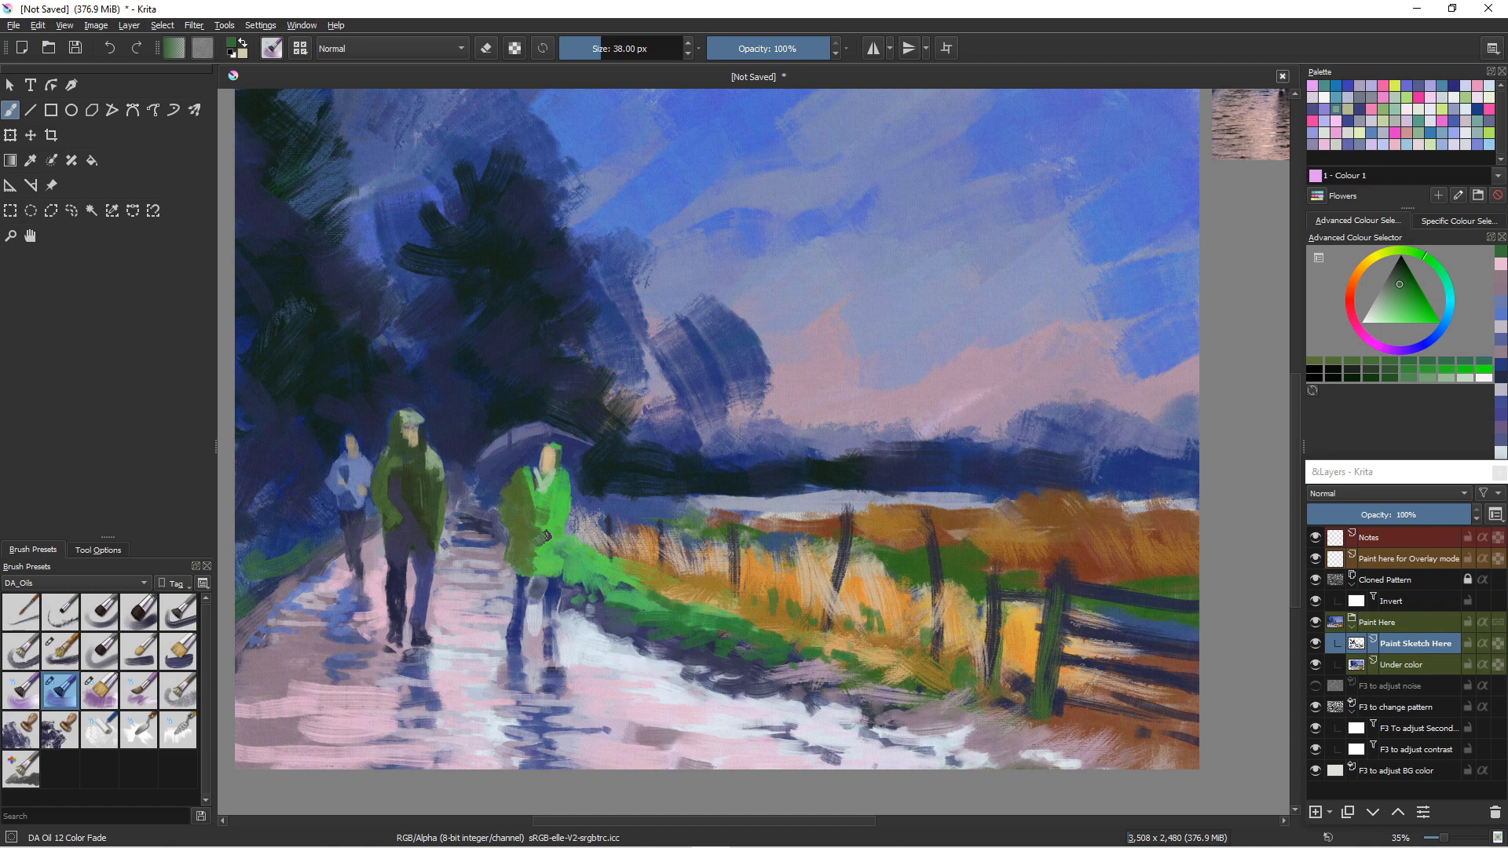
{"action": "key", "text": "bracketleft"}
{"action": "key", "text": "bracketleft"}
{"action": "left_click", "coordinate": [60, 652]}
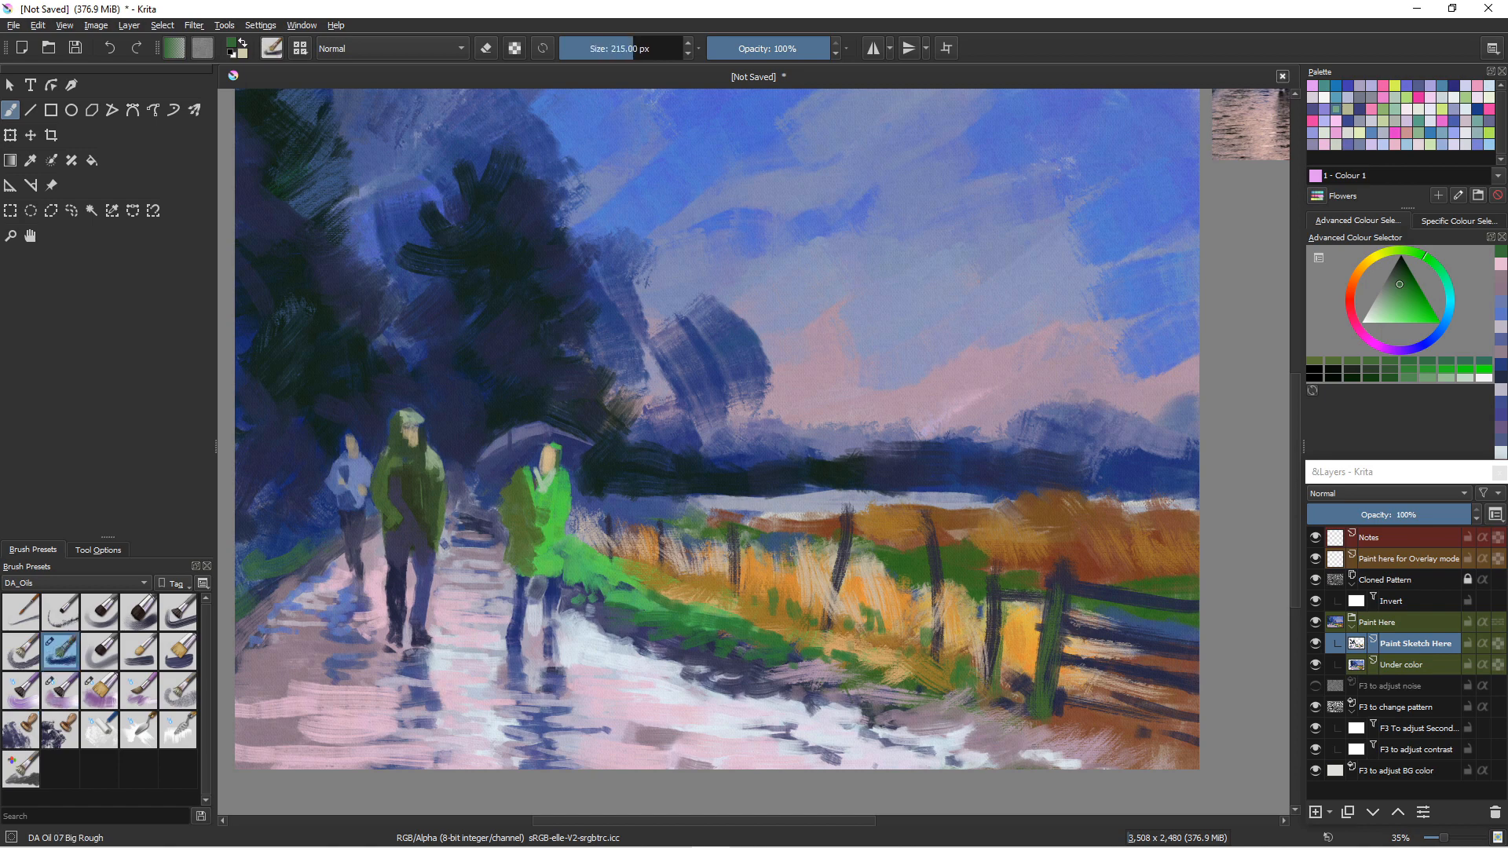
- With the DA Oil 06 Old Filbert brush at 68 px, paint bright green and pale green highlights down the umbrella walker's coat sleeve
{"action": "left_click", "coordinate": [21, 652]}
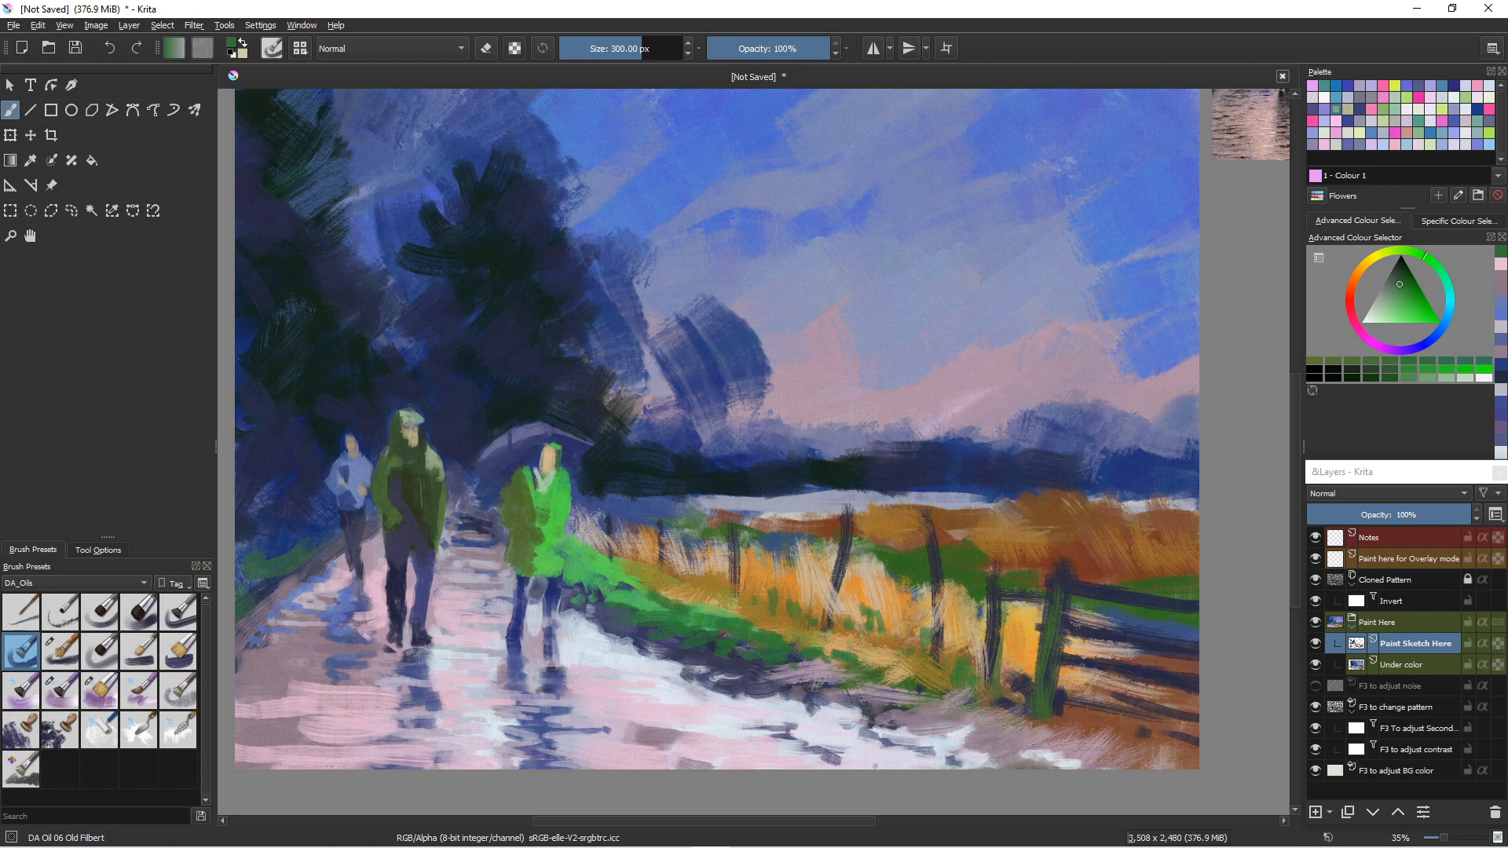
{"action": "left_click", "coordinate": [1384, 312]}
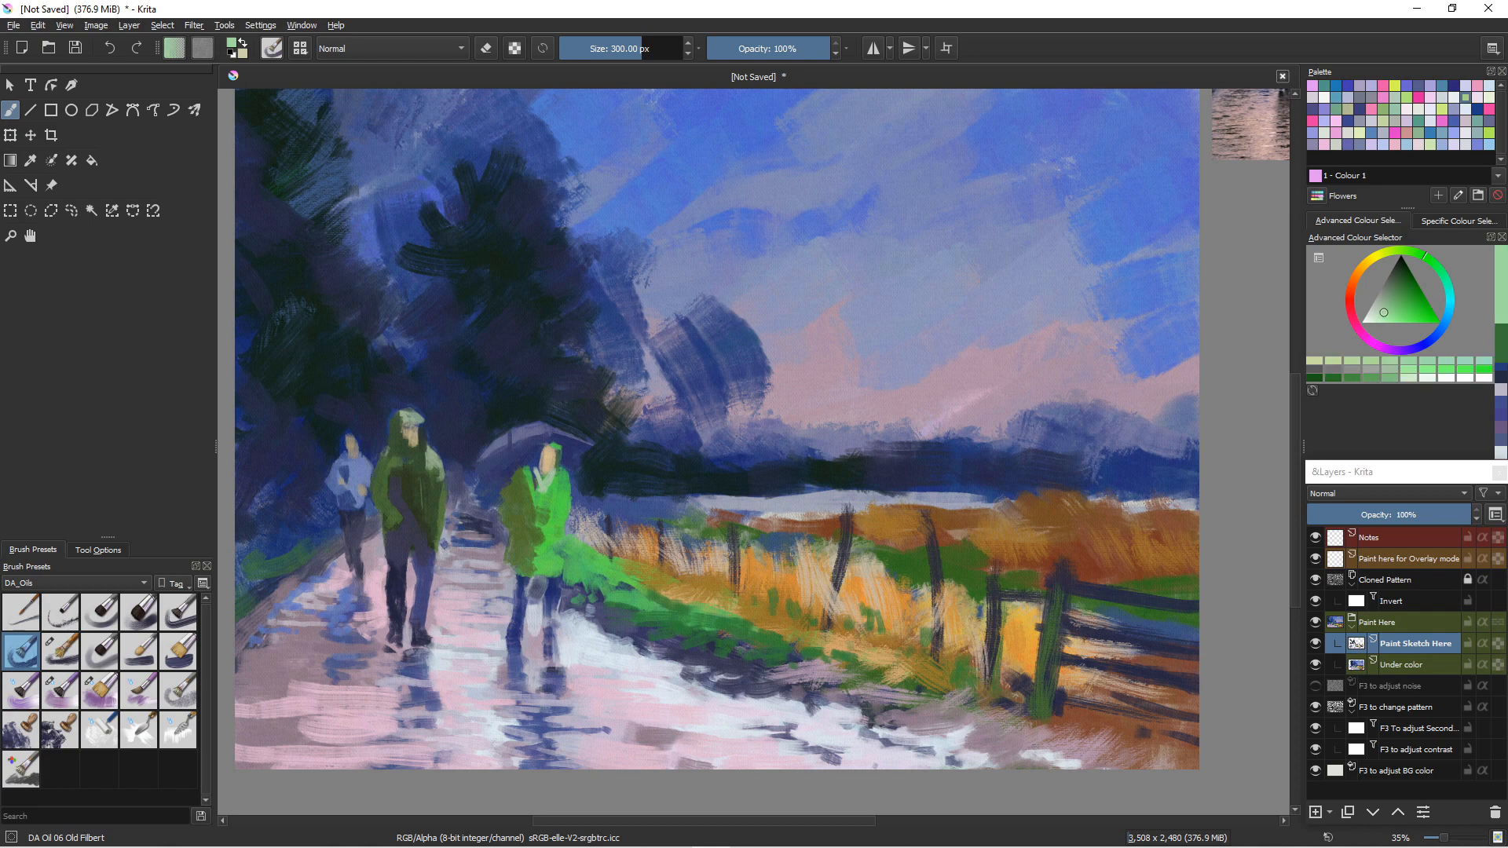
{"action": "left_click", "coordinate": [1410, 323]}
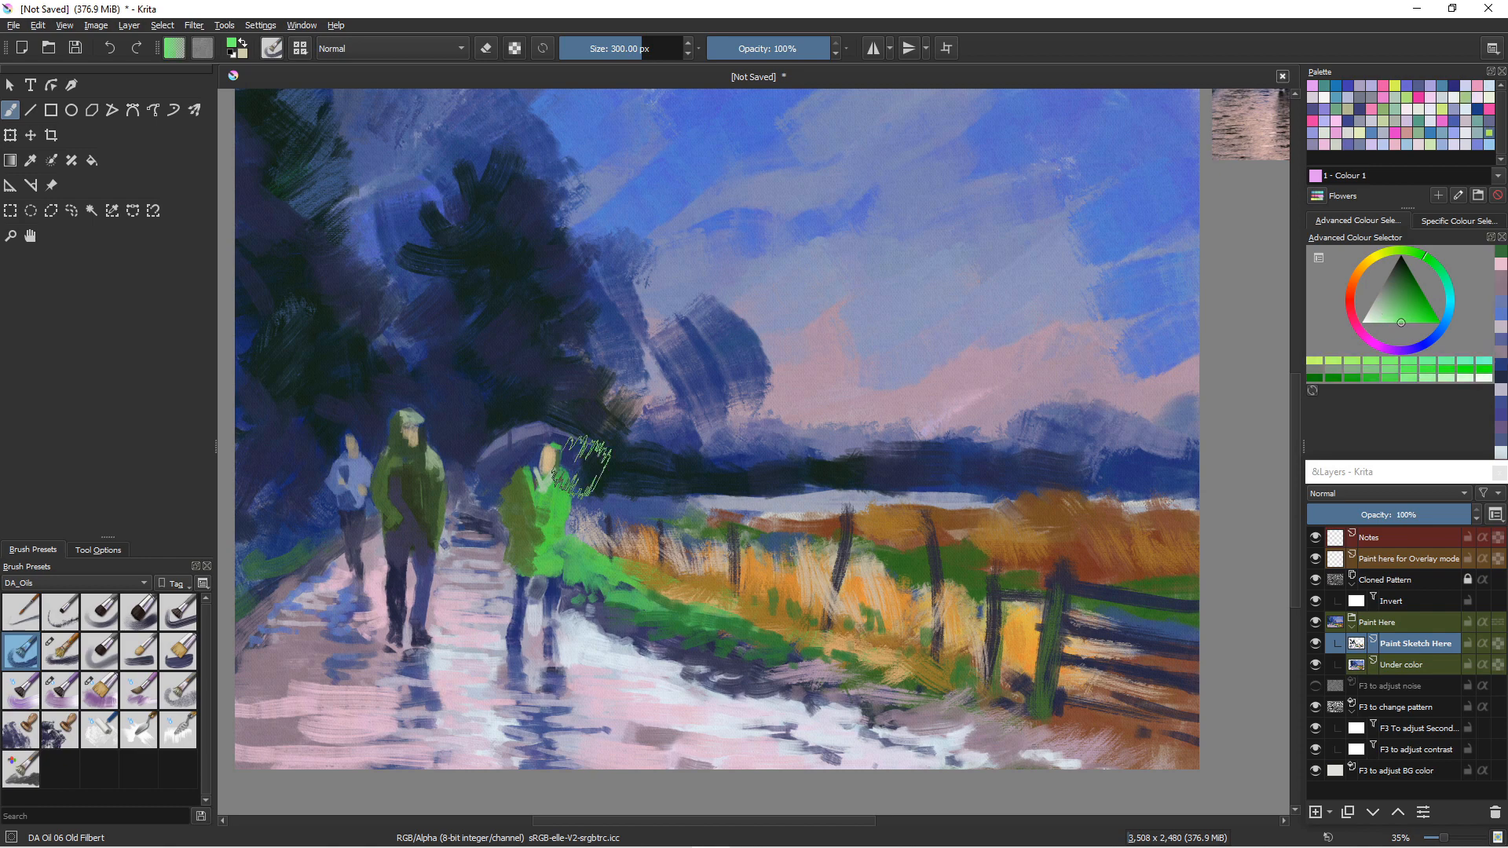
{"action": "key", "text": "bracketleft"}
{"action": "key", "text": "bracketleft"}
{"action": "key", "text": "bracketleft"}
{"action": "key", "text": "bracketleft"}
{"action": "key", "text": "bracketleft"}
{"action": "key", "text": "bracketleft"}
{"action": "key", "text": "bracketleft"}
{"action": "key", "text": "bracketleft"}
{"action": "key", "text": "bracketleft"}
{"action": "key", "text": "bracketleft"}
{"action": "key", "text": "bracketleft"}
{"action": "key", "text": "bracketleft"}
{"action": "key", "text": "bracketleft"}
{"action": "key", "text": "bracketleft"}
{"action": "key", "text": "bracketleft"}
{"action": "key", "text": "bracketleft"}
{"action": "key", "text": "bracketleft"}
{"action": "key", "text": "bracketleft"}
{"action": "key", "text": "bracketleft"}
{"action": "key", "text": "bracketleft"}
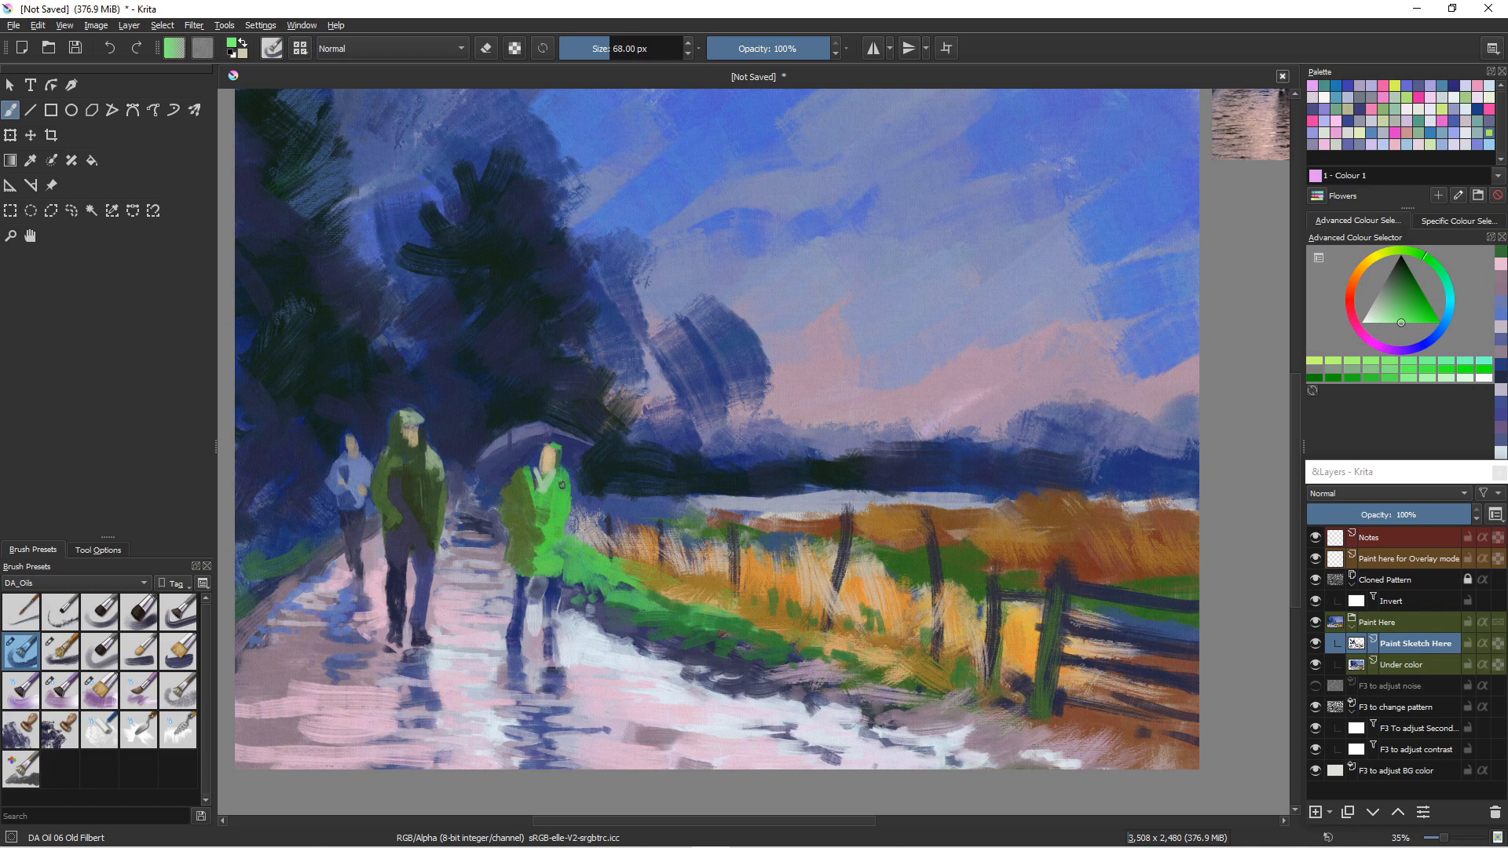
{"action": "left_click_drag", "start_coordinate": [562, 485], "coordinate": [569, 549]}
{"action": "left_click", "coordinate": [1378, 318]}
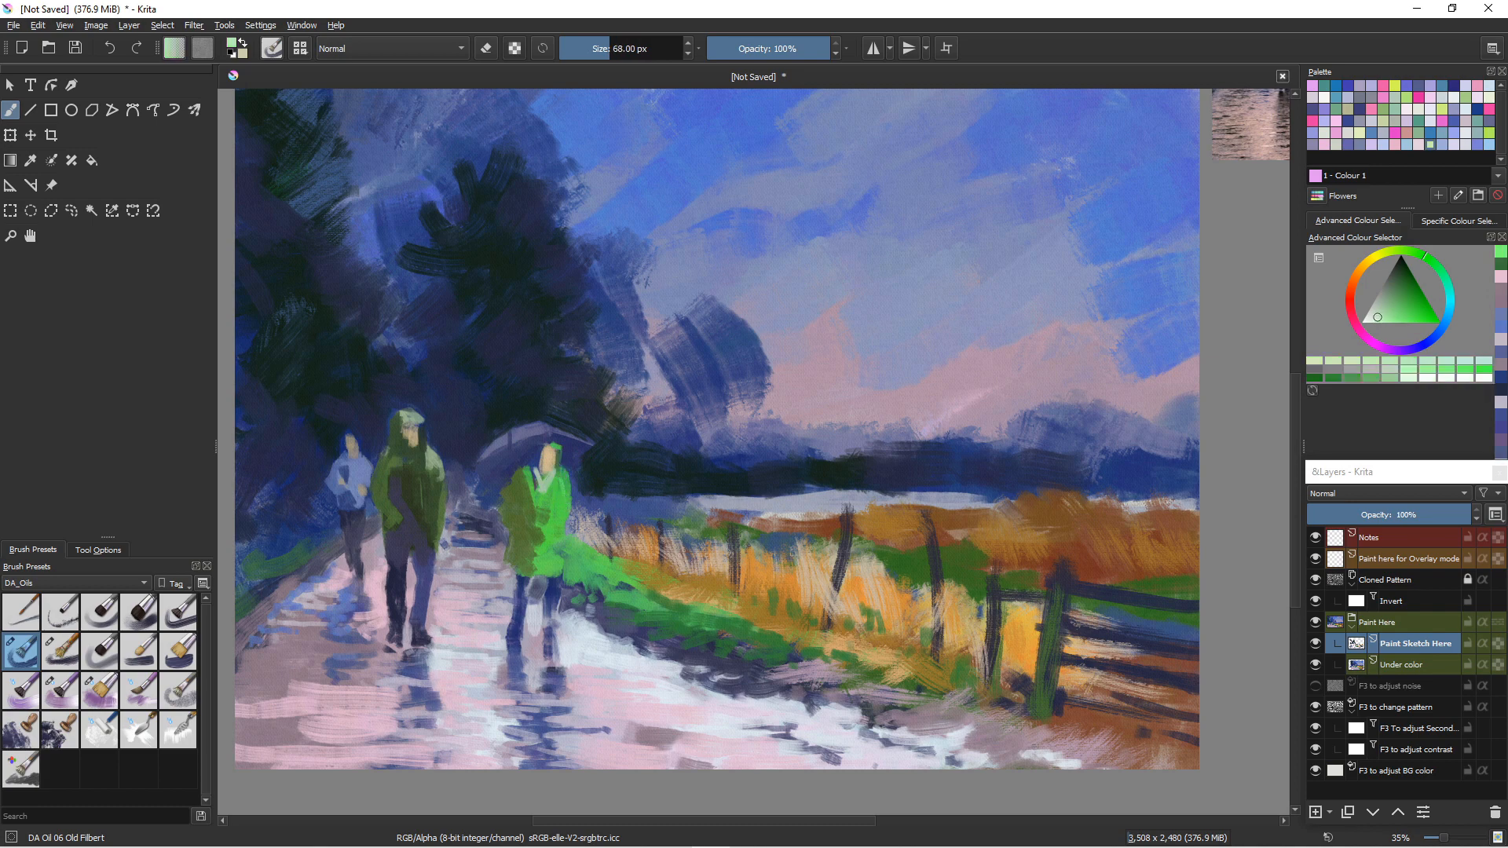
{"action": "left_click_drag", "start_coordinate": [562, 478], "coordinate": [564, 494]}
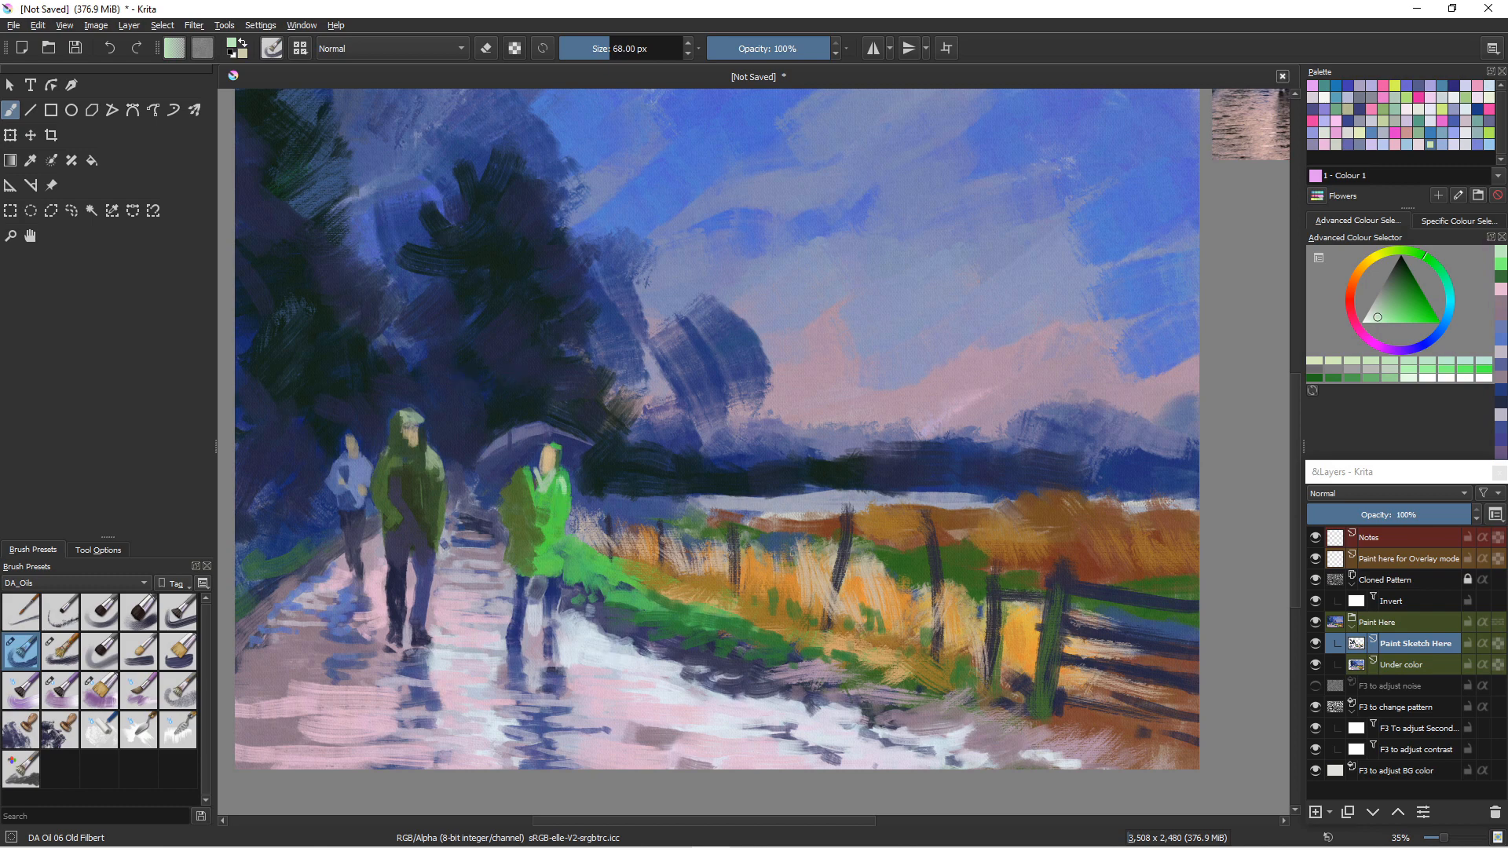
- Dab pale yellow and pale cyan highlights onto the shoulder and sleeve of the umbrella walker's green coat
{"action": "mouse_move", "coordinate": [569, 512]}
{"action": "left_mouse_down"}
{"action": "mouse_move", "coordinate": [686, 479]}
{"action": "mouse_move", "coordinate": [780, 426]}
{"action": "left_mouse_up"}
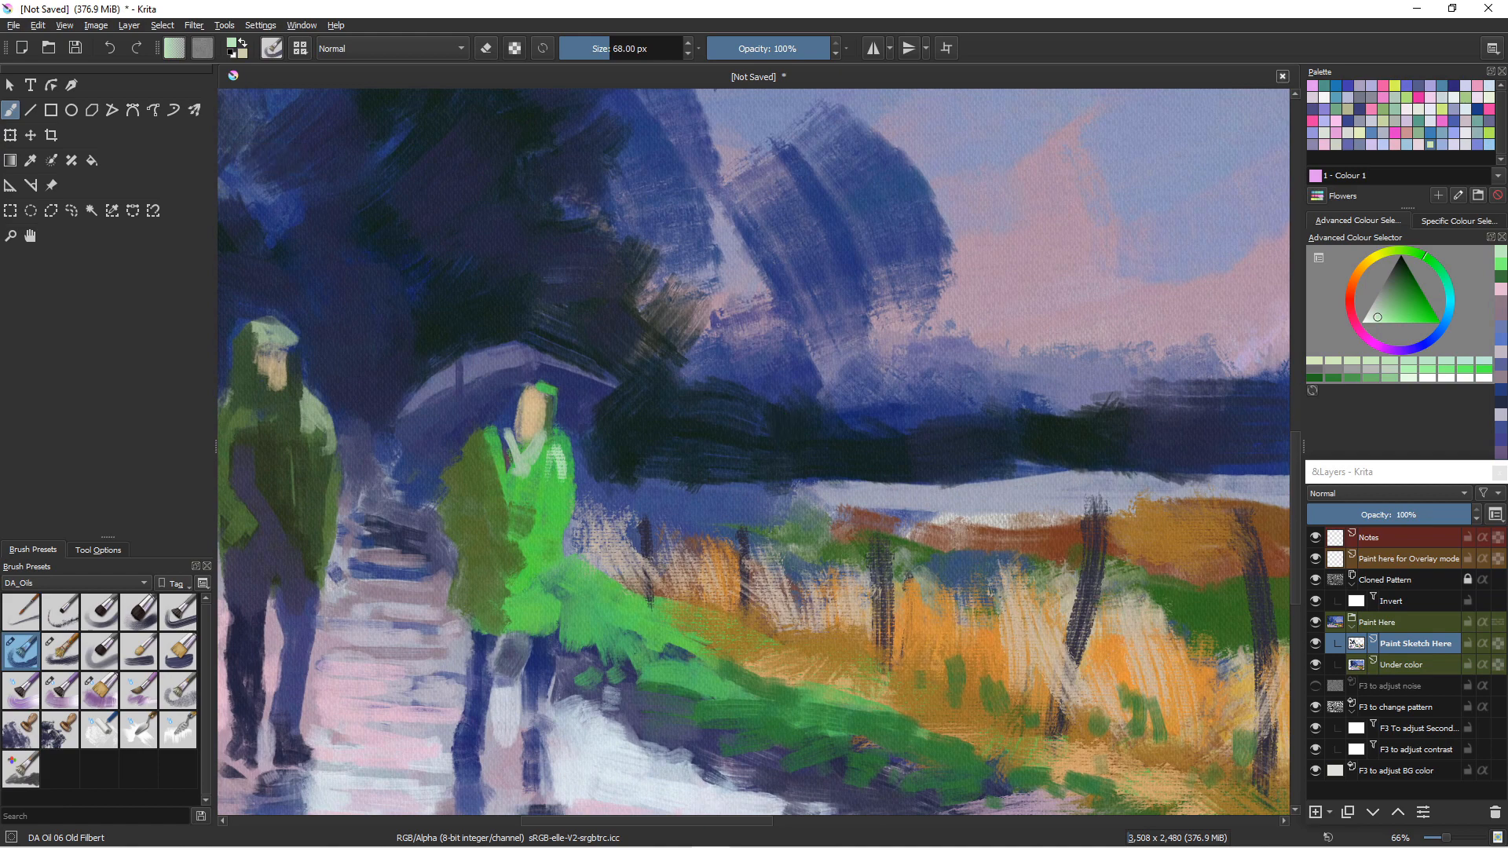
{"action": "left_click", "coordinate": [1372, 257]}
{"action": "left_click", "coordinate": [1385, 323]}
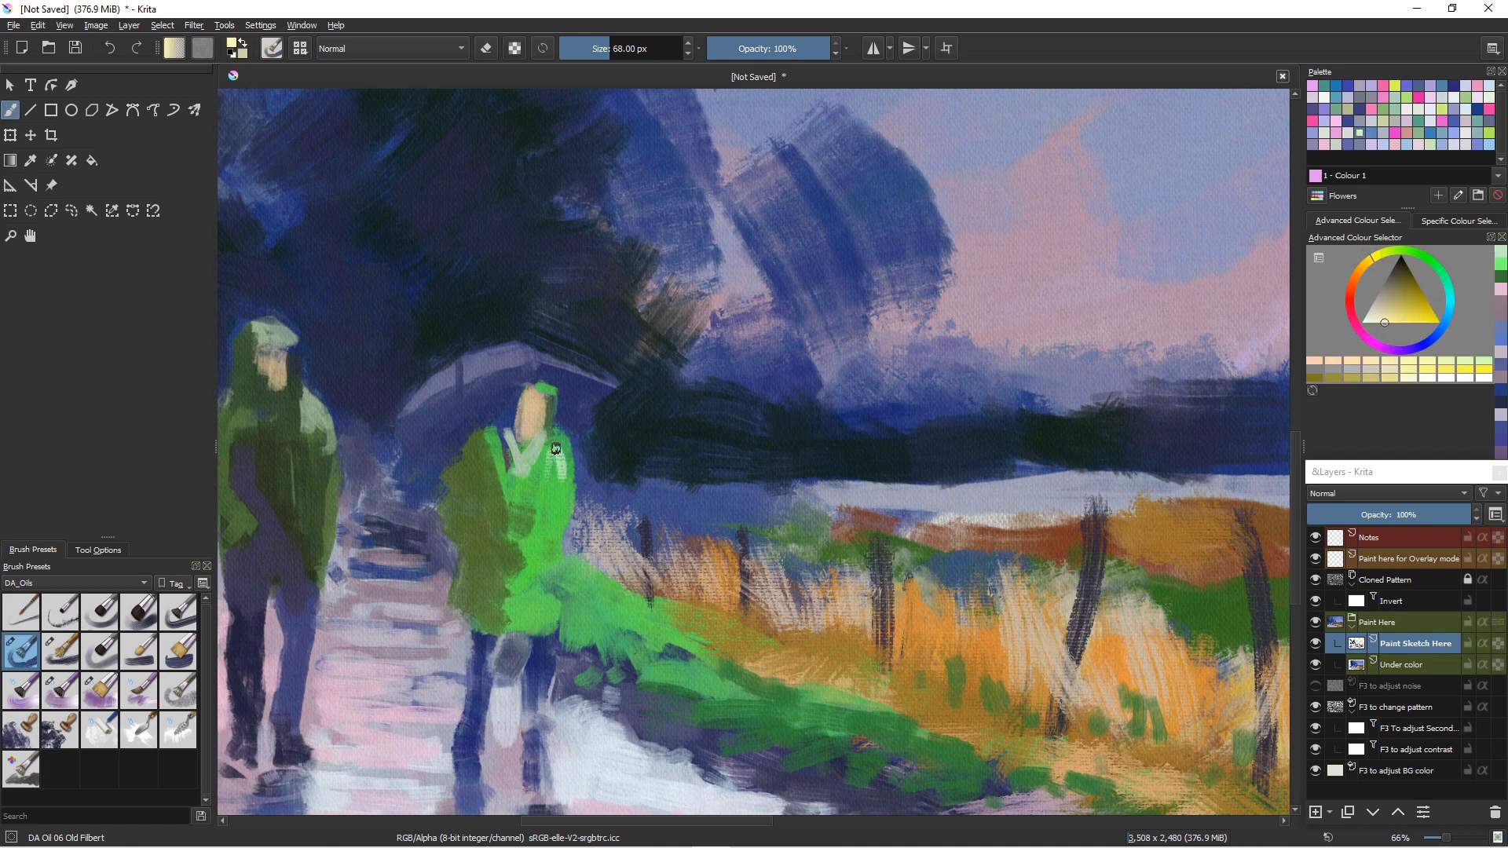
{"action": "mouse_move", "coordinate": [552, 485]}
{"action": "left_mouse_down"}
{"action": "mouse_move", "coordinate": [556, 468]}
{"action": "mouse_move", "coordinate": [563, 488]}
{"action": "mouse_move", "coordinate": [556, 470]}
{"action": "mouse_move", "coordinate": [551, 483]}
{"action": "left_mouse_up"}
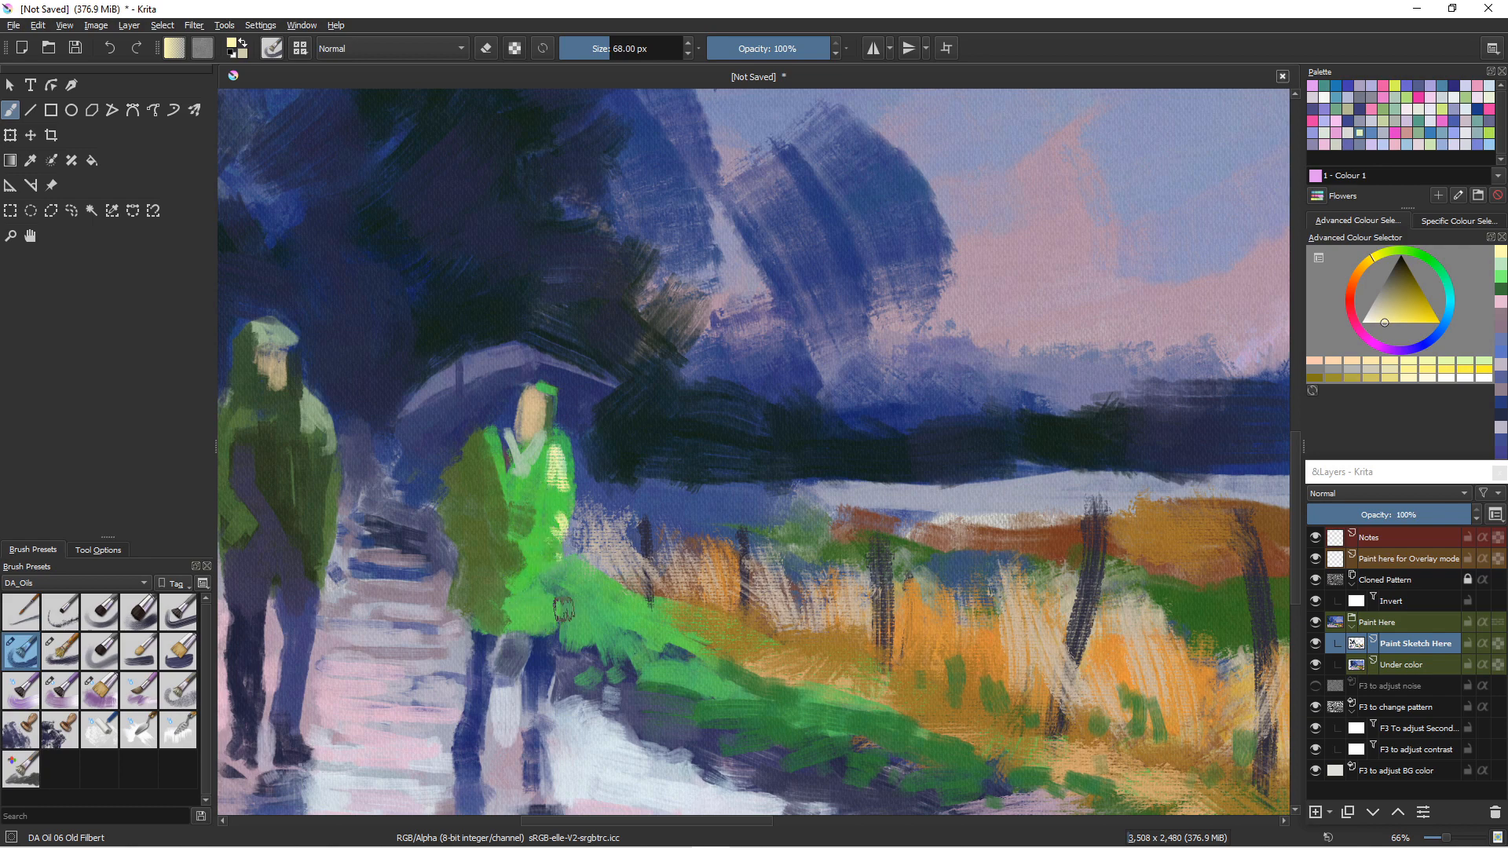
{"action": "mouse_move", "coordinate": [554, 450]}
{"action": "left_mouse_down"}
{"action": "mouse_move", "coordinate": [557, 475]}
{"action": "mouse_move", "coordinate": [559, 457]}
{"action": "left_mouse_up"}
{"action": "left_click", "coordinate": [1449, 300]}
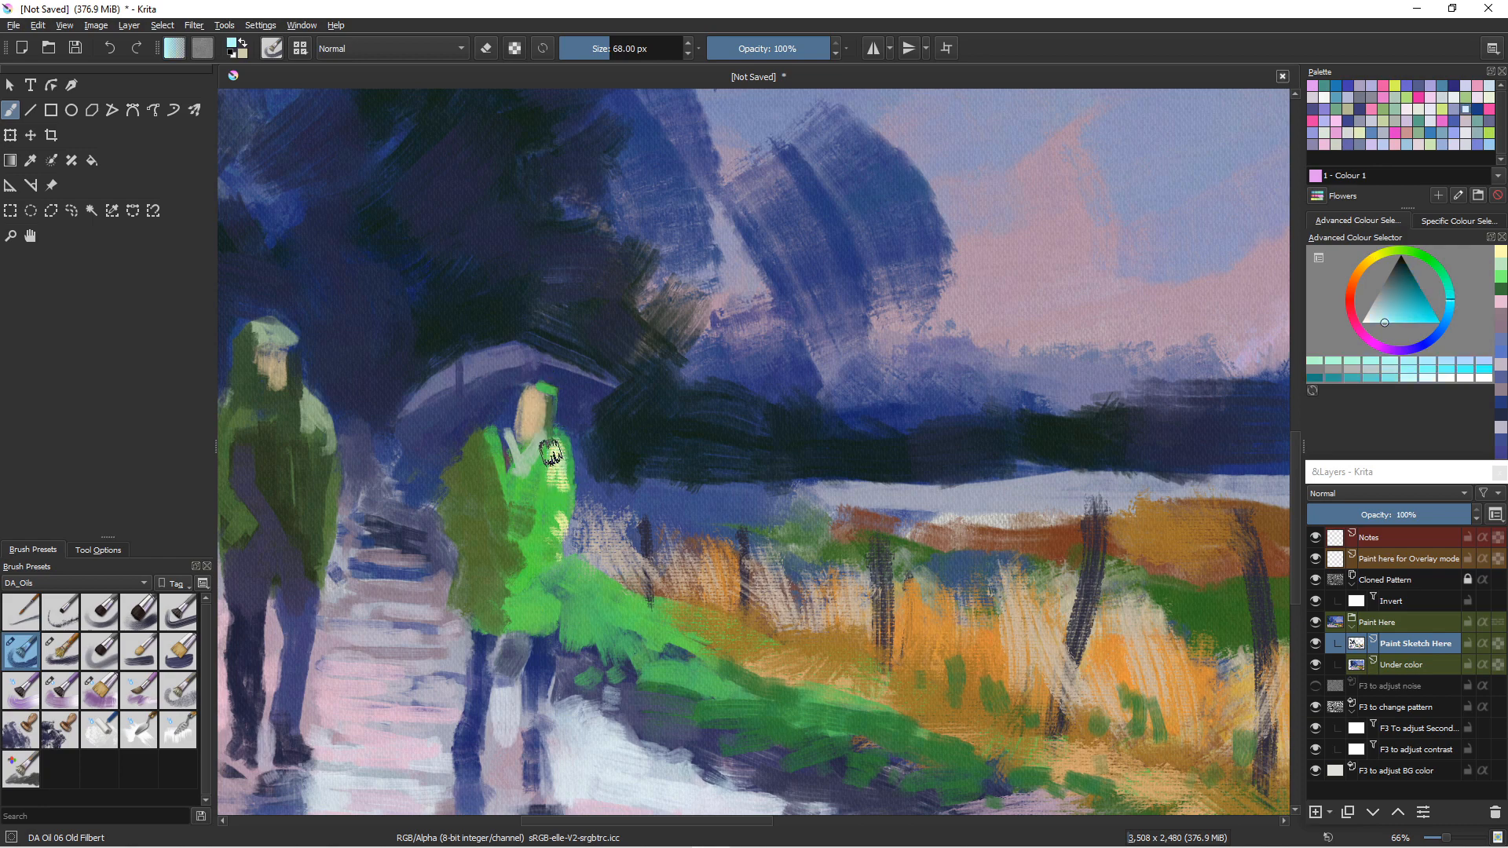
{"action": "left_click_drag", "start_coordinate": [551, 444], "coordinate": [556, 456]}
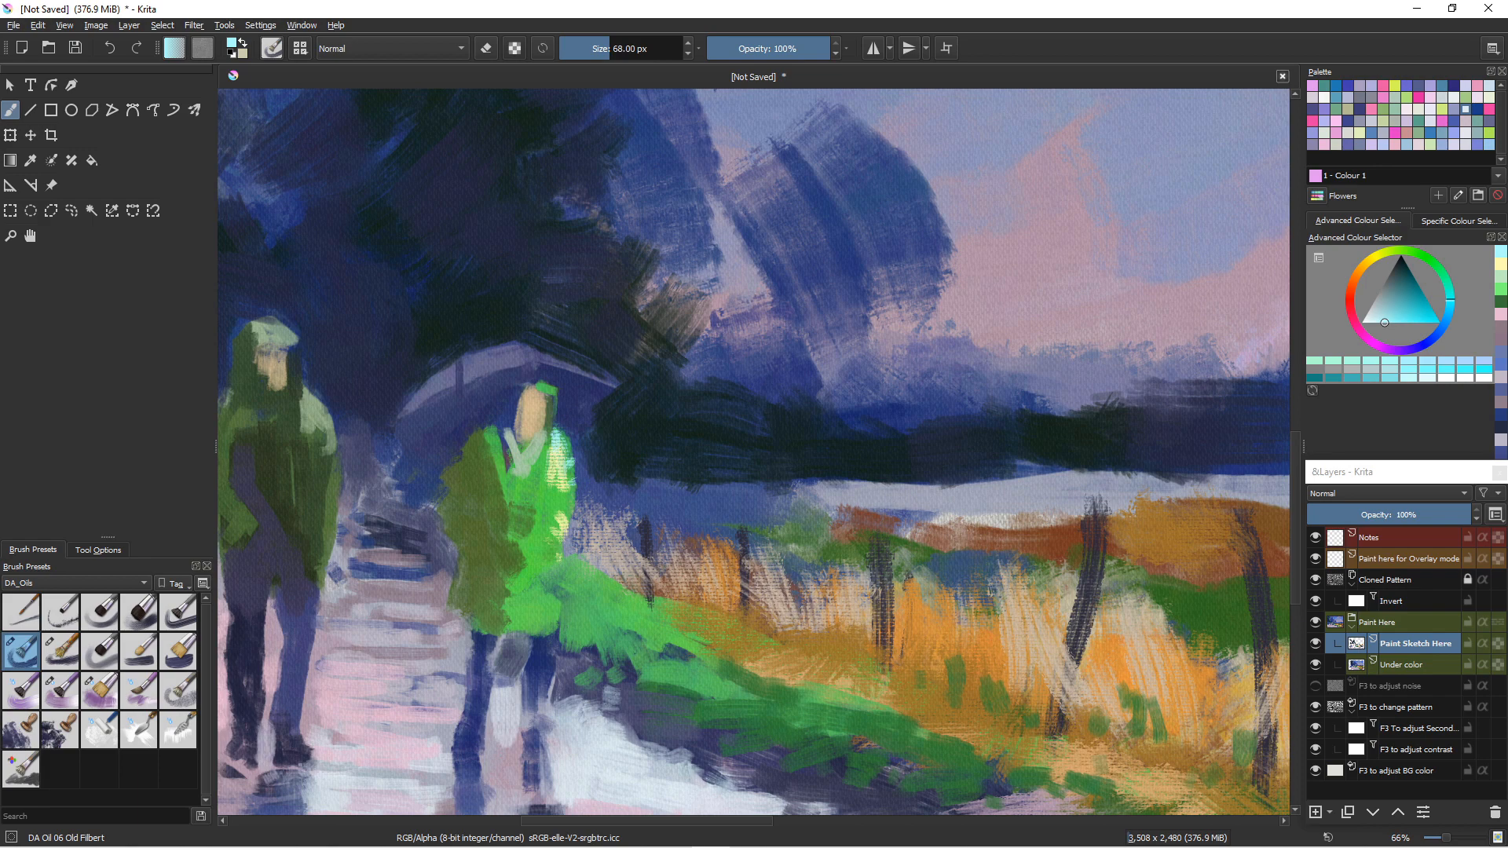
- Sample dark navy from beside the umbrella walker and darken the shaded shoulder, lower coat and upper leg
{"action": "left_click", "coordinate": [471, 419], "text": "ctrl"}
{"action": "mouse_move", "coordinate": [482, 428]}
{"action": "left_mouse_down"}
{"action": "mouse_move", "coordinate": [452, 429]}
{"action": "mouse_move", "coordinate": [448, 444]}
{"action": "mouse_move", "coordinate": [478, 426]}
{"action": "mouse_move", "coordinate": [450, 466]}
{"action": "left_mouse_up"}
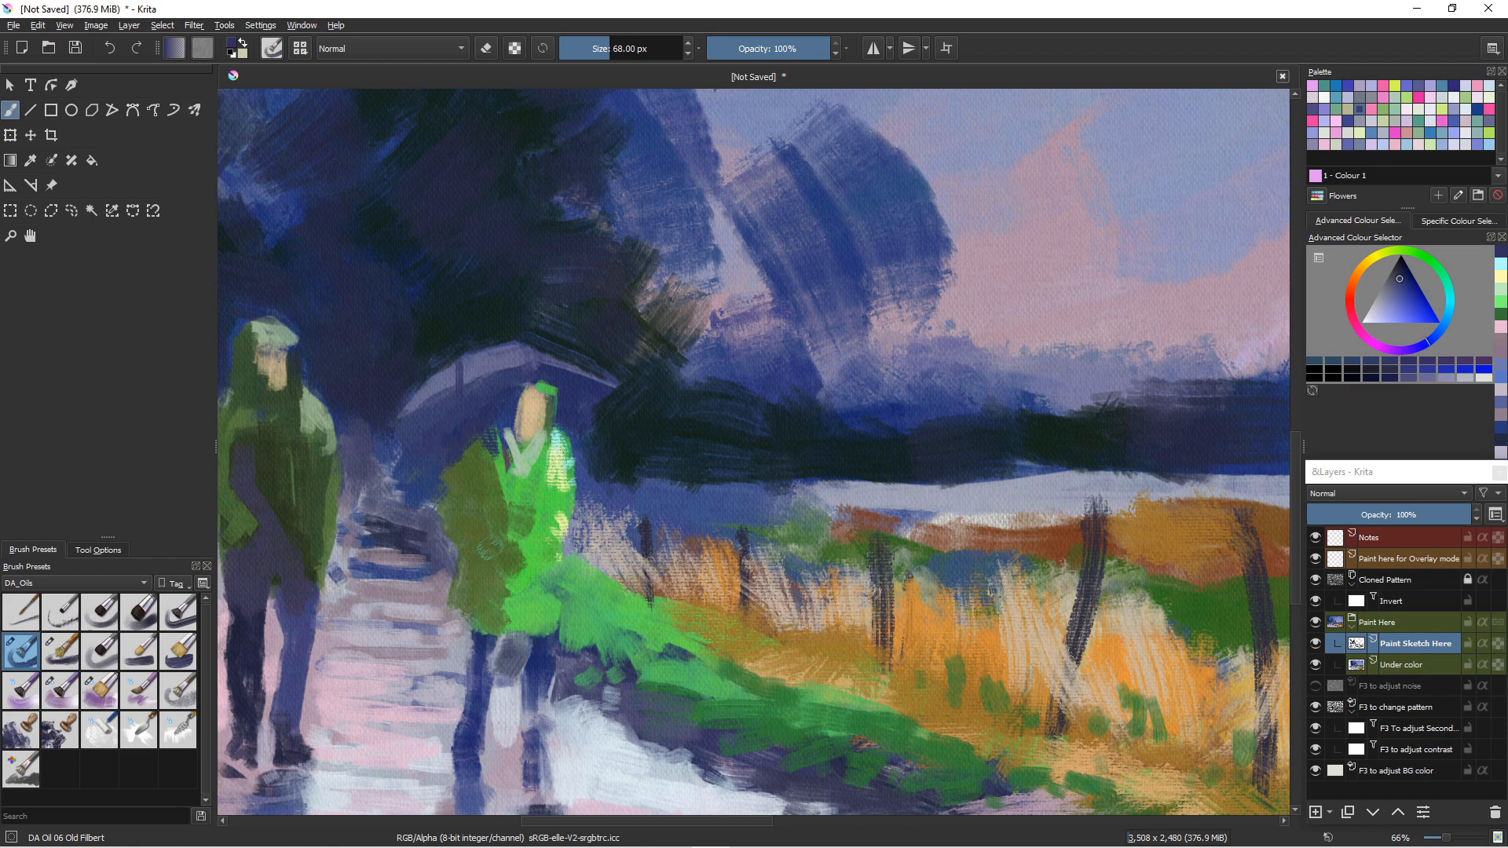
{"action": "mouse_move", "coordinate": [495, 549]}
{"action": "left_mouse_down"}
{"action": "mouse_move", "coordinate": [459, 539]}
{"action": "mouse_move", "coordinate": [461, 564]}
{"action": "mouse_move", "coordinate": [490, 550]}
{"action": "mouse_move", "coordinate": [476, 564]}
{"action": "mouse_move", "coordinate": [470, 549]}
{"action": "mouse_move", "coordinate": [481, 585]}
{"action": "left_mouse_up"}
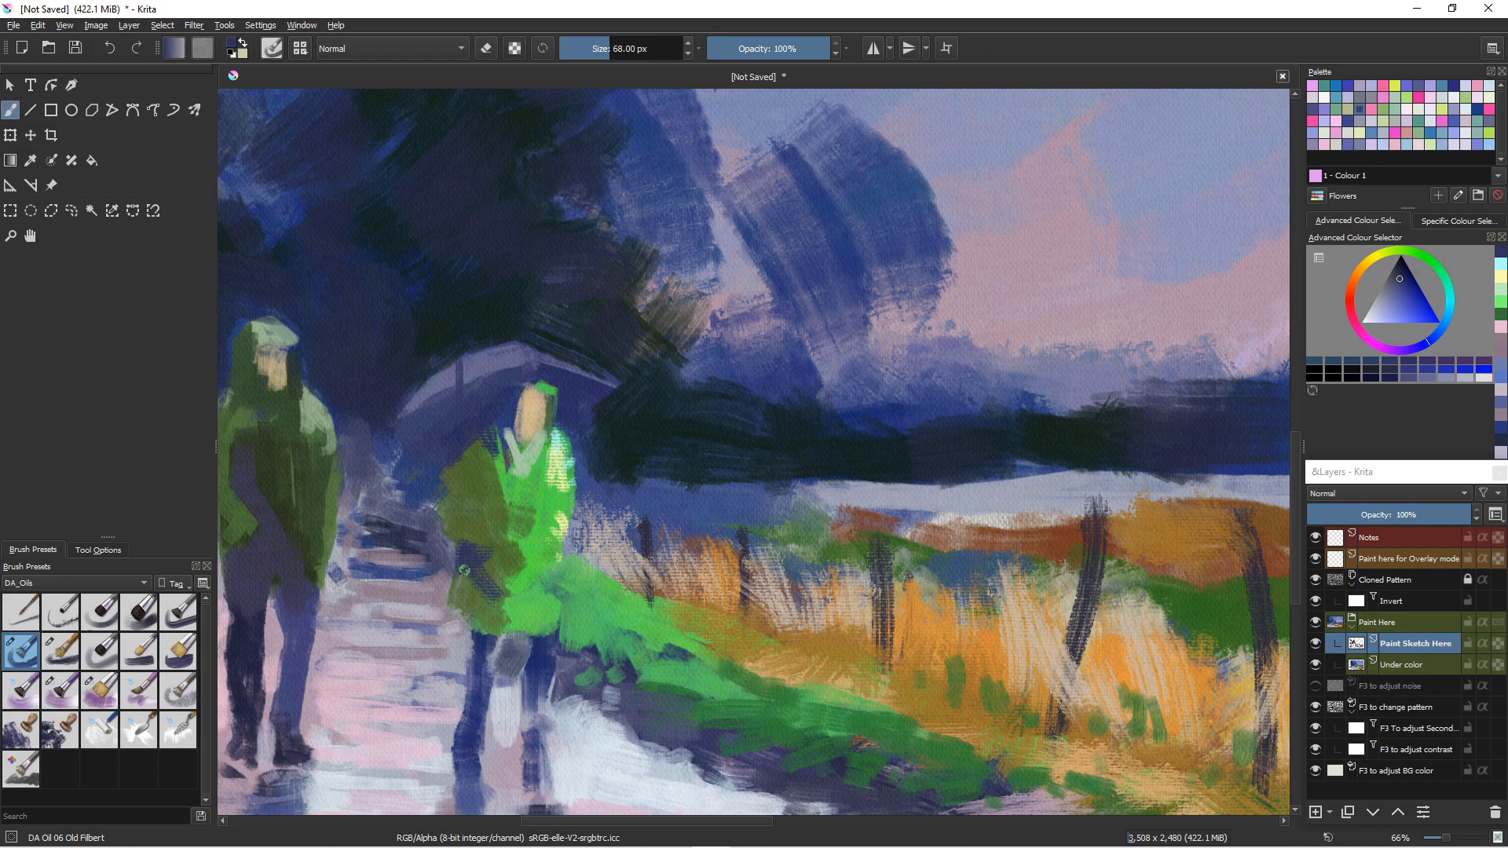
{"action": "right_click", "coordinate": [458, 585]}
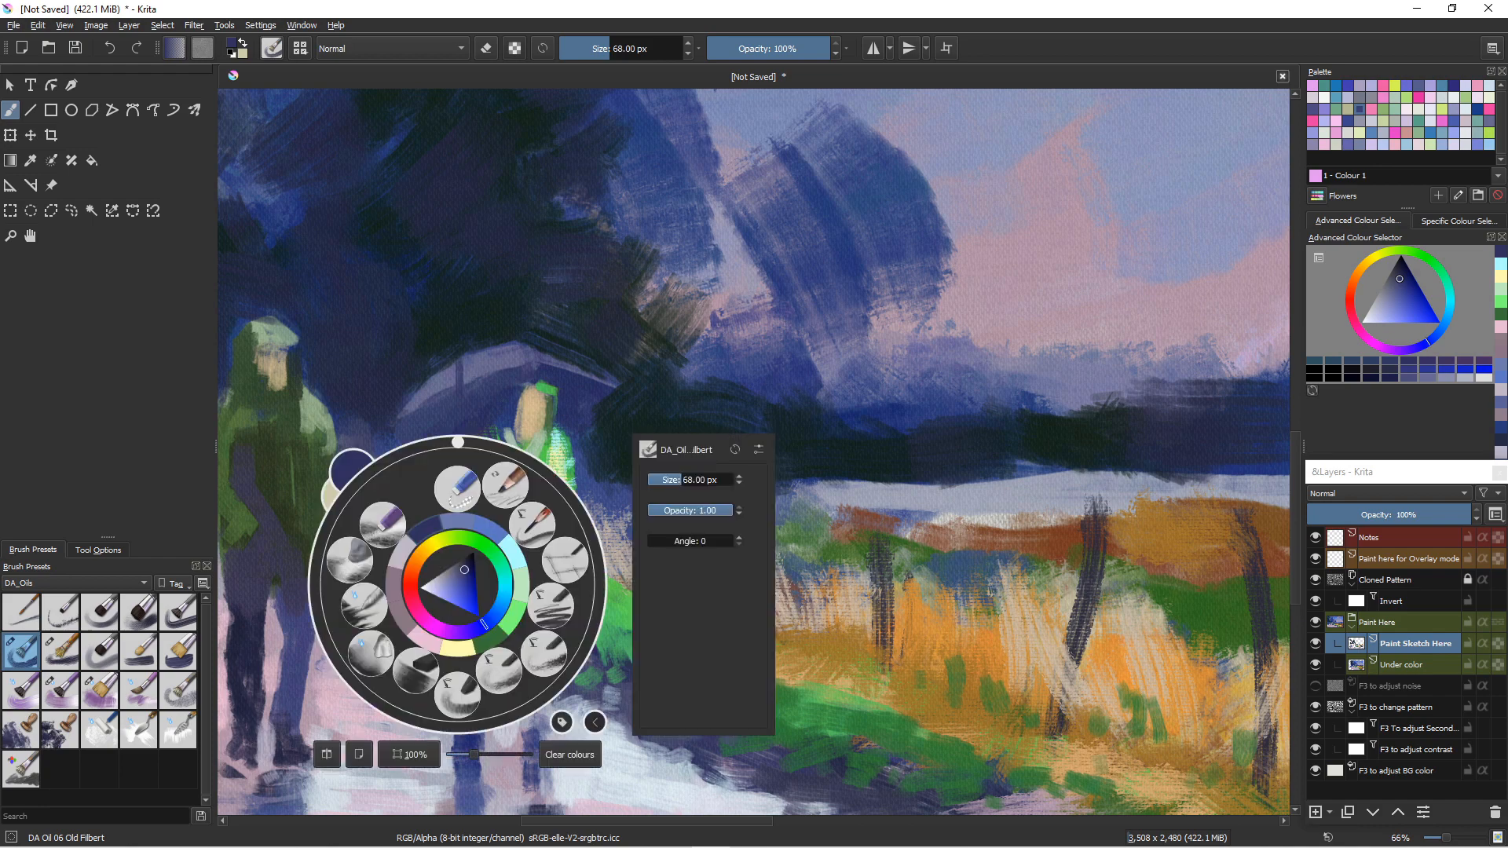
{"action": "left_click", "coordinate": [519, 401]}
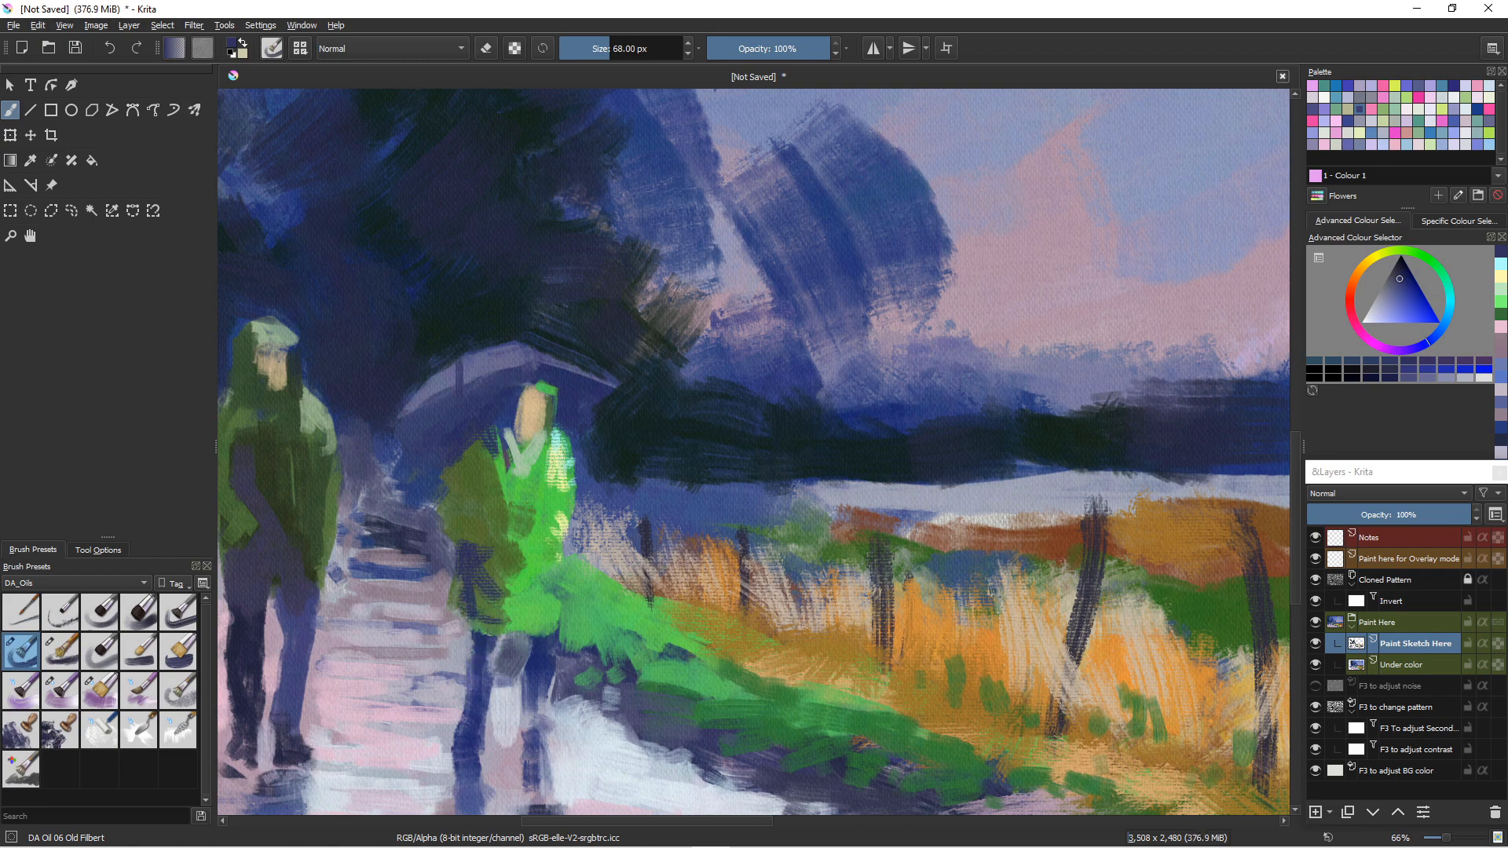
{"action": "mouse_move", "coordinate": [482, 628]}
{"action": "left_mouse_down"}
{"action": "mouse_move", "coordinate": [499, 631]}
{"action": "mouse_move", "coordinate": [492, 667]}
{"action": "left_mouse_up"}
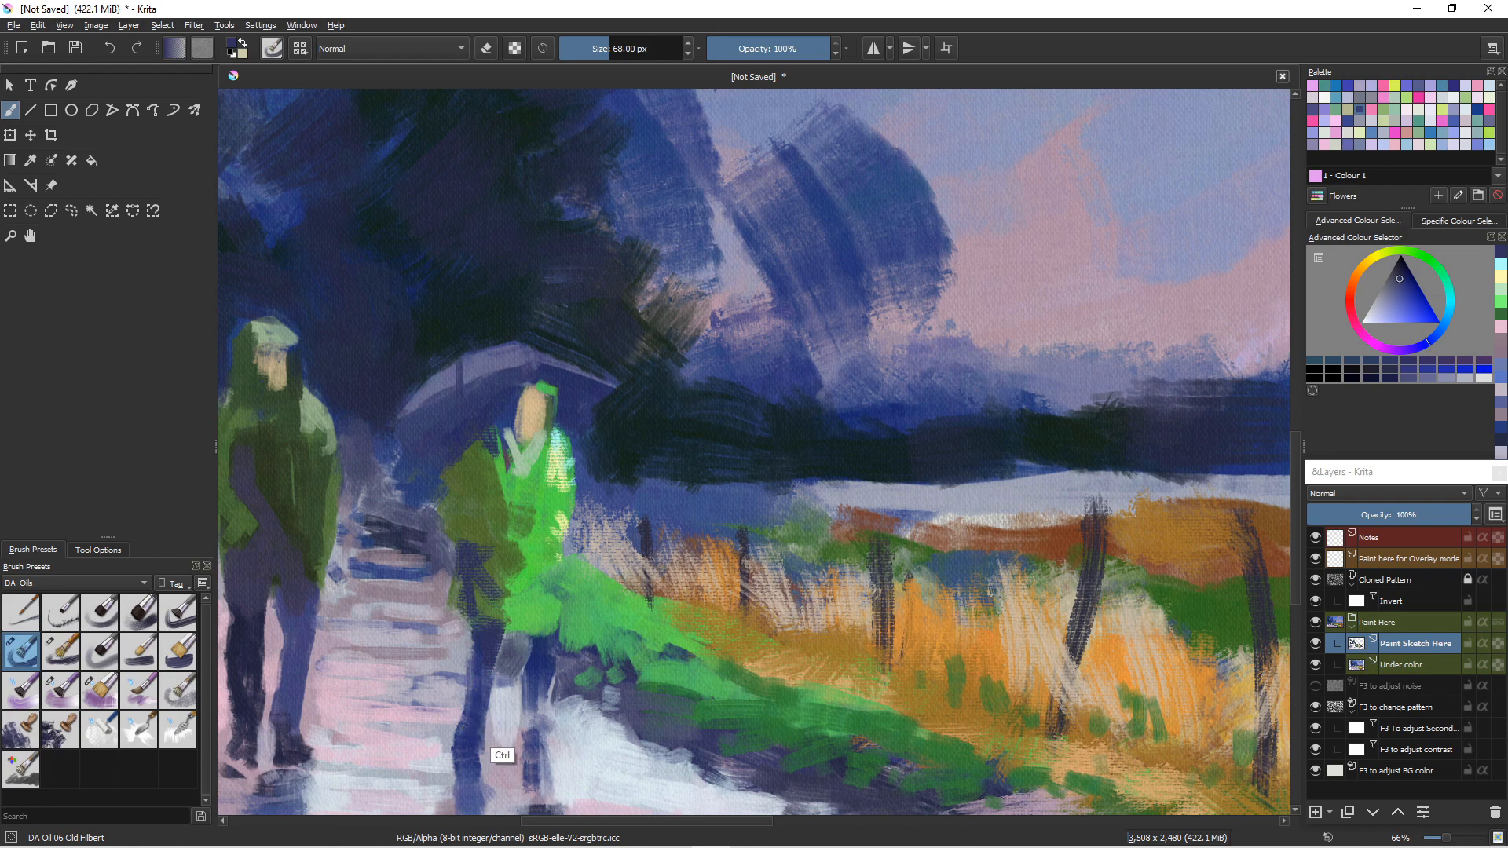
- Redefine the umbrella walker's legs, using sampled pale grey-blue for the gap and sampled navy for the trousers below the coat
{"action": "left_click", "coordinate": [504, 708], "text": "ctrl"}
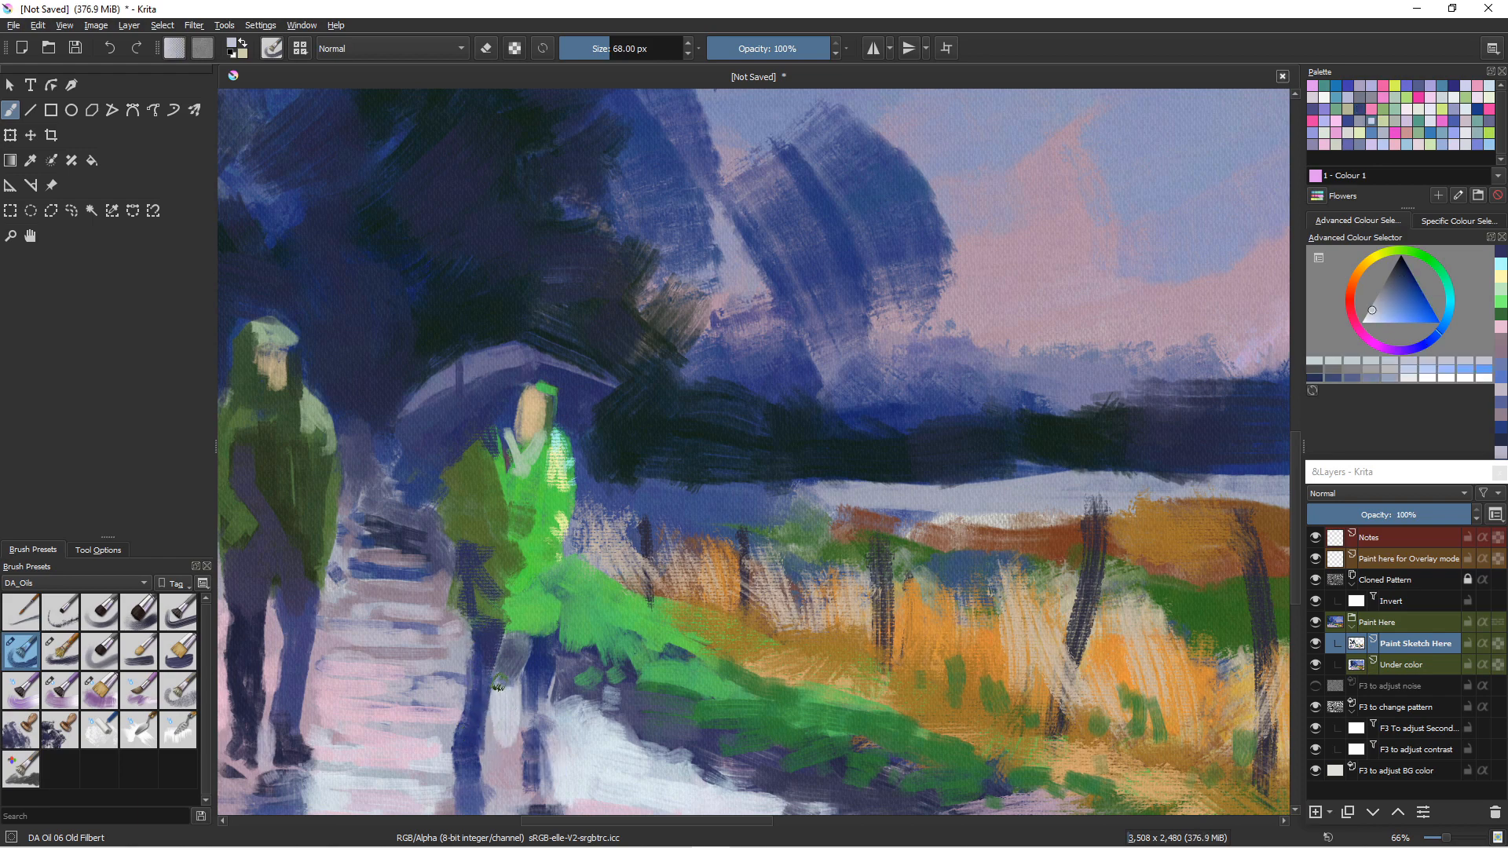
{"action": "left_click_drag", "start_coordinate": [500, 685], "coordinate": [480, 762]}
{"action": "left_click", "coordinate": [482, 693], "text": "ctrl"}
{"action": "left_click_drag", "start_coordinate": [503, 631], "coordinate": [496, 666]}
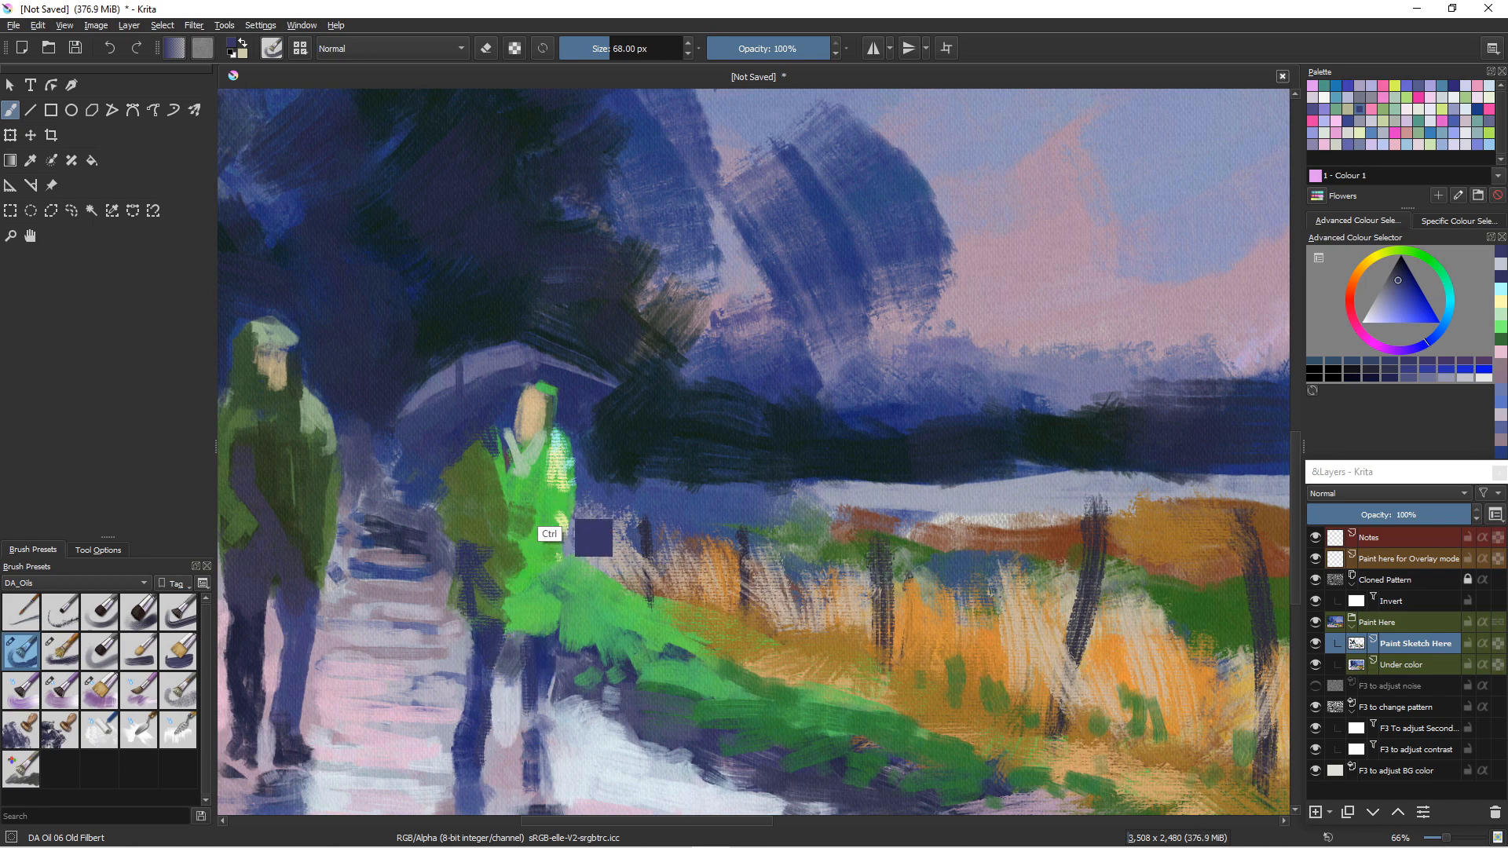
- Paint the umbrella walker's lower coat in saturated green and add a hand on the coat front in sampled skin tone
{"action": "left_click", "coordinate": [568, 540], "text": "ctrl"}
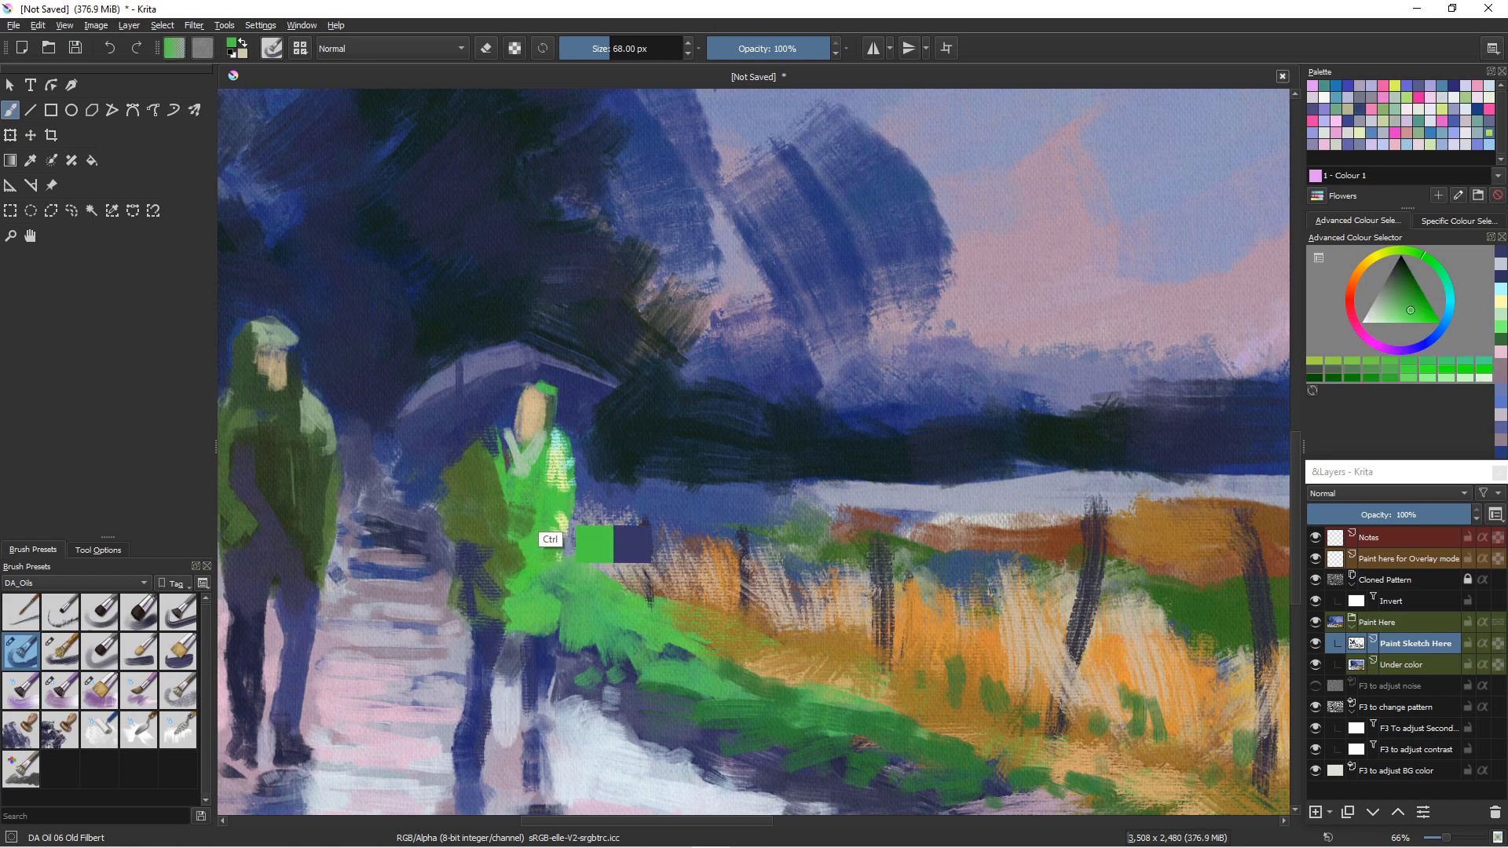
{"action": "left_click", "coordinate": [1424, 314]}
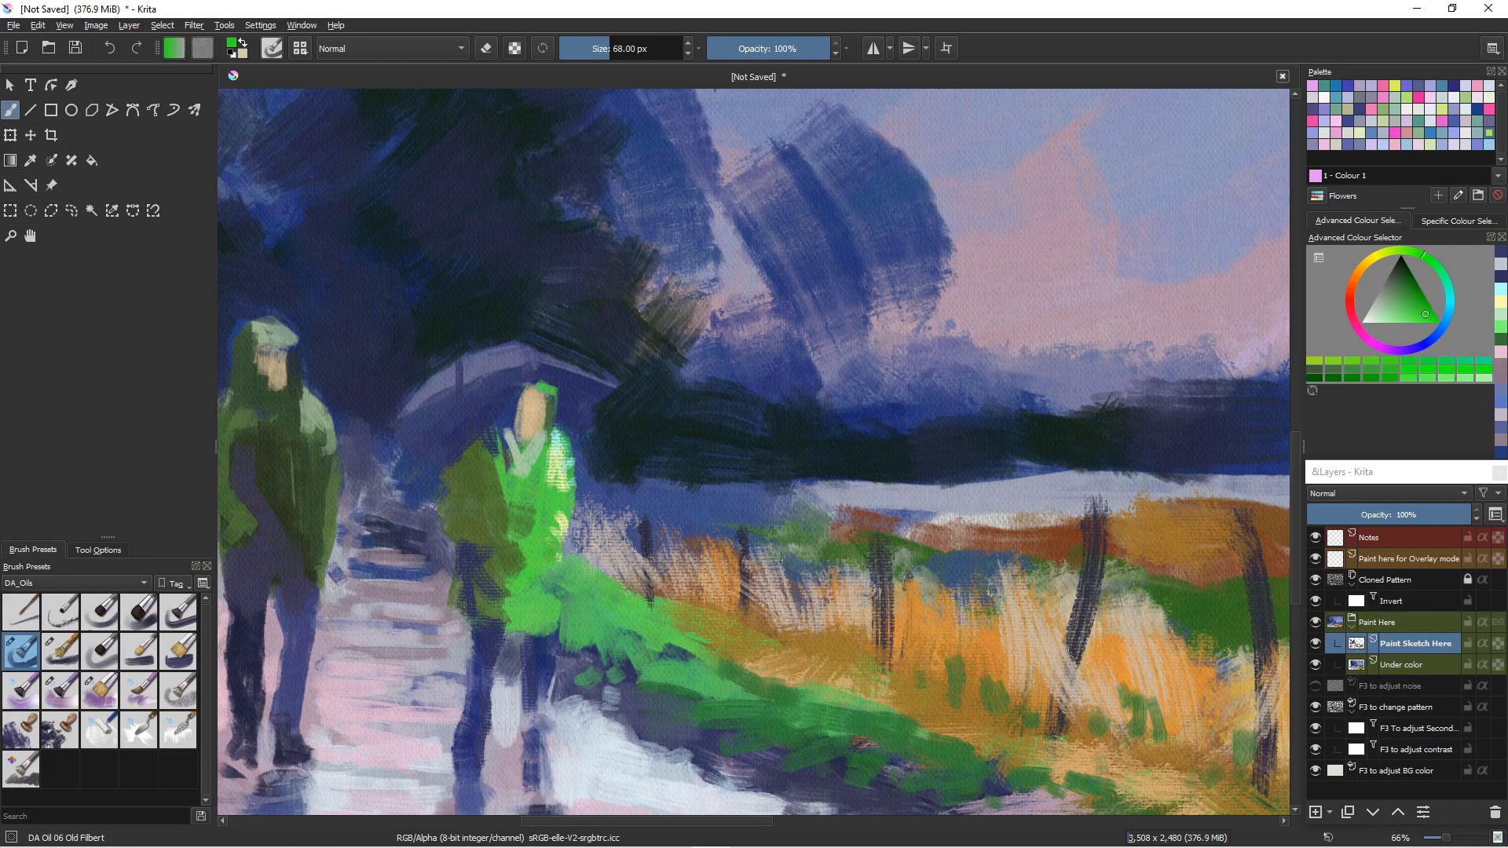
{"action": "left_click_drag", "start_coordinate": [552, 599], "coordinate": [549, 625]}
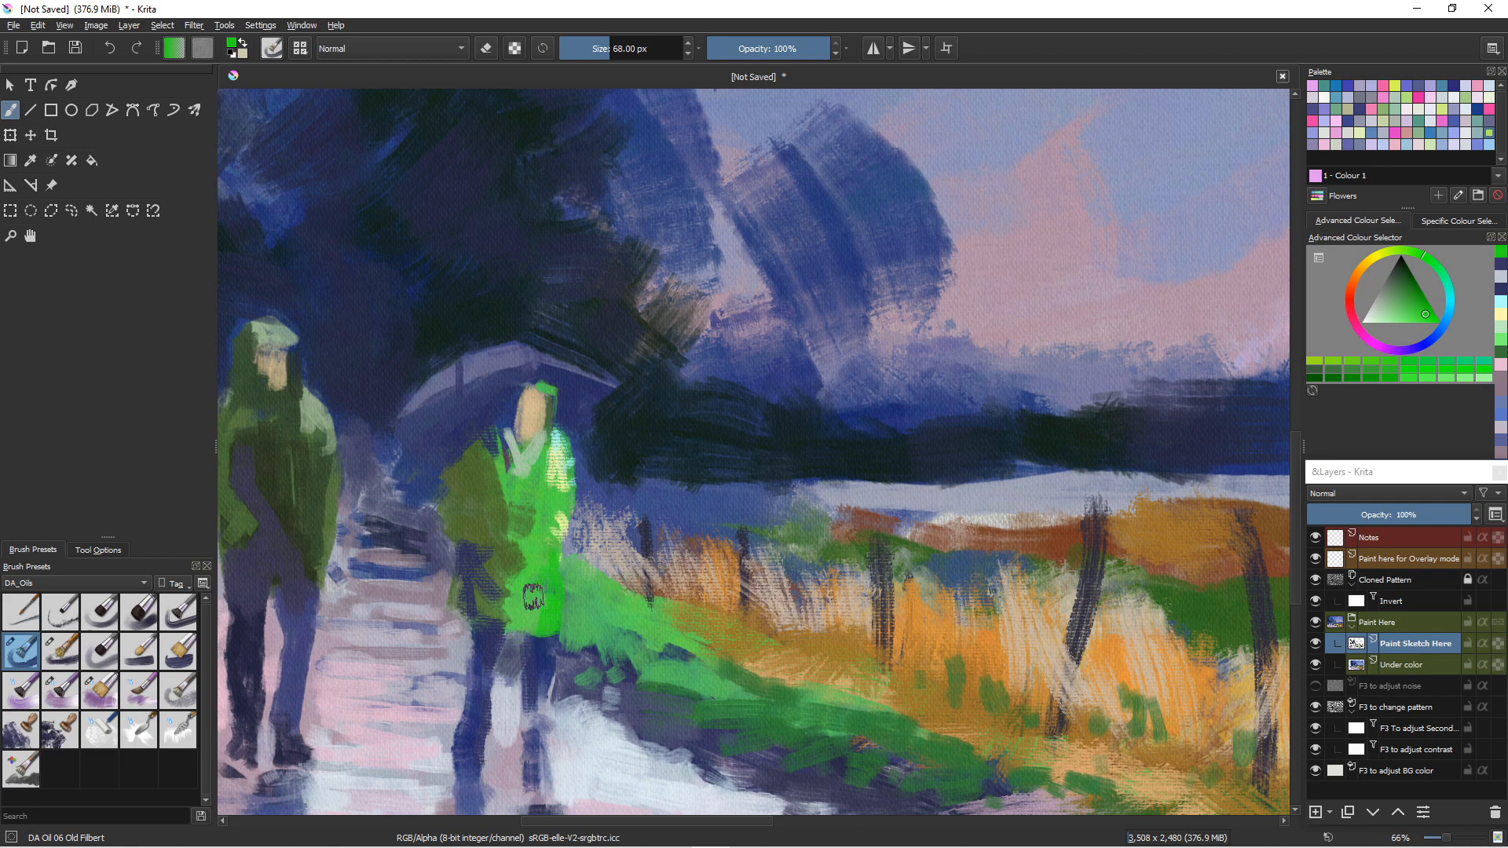
{"action": "left_click", "coordinate": [542, 455], "text": "ctrl"}
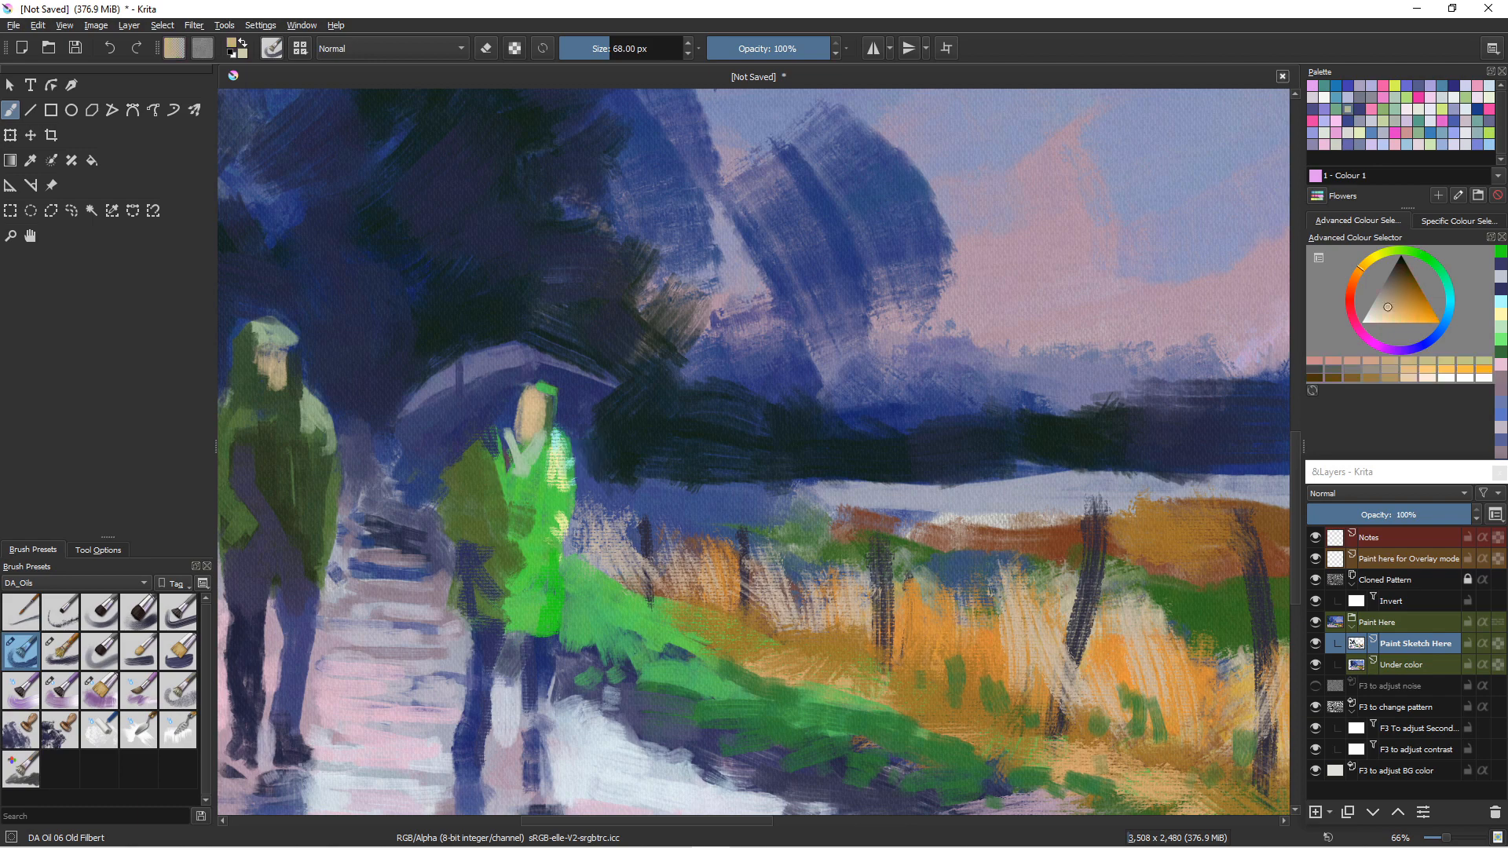
{"action": "left_click_drag", "start_coordinate": [480, 578], "coordinate": [507, 529]}
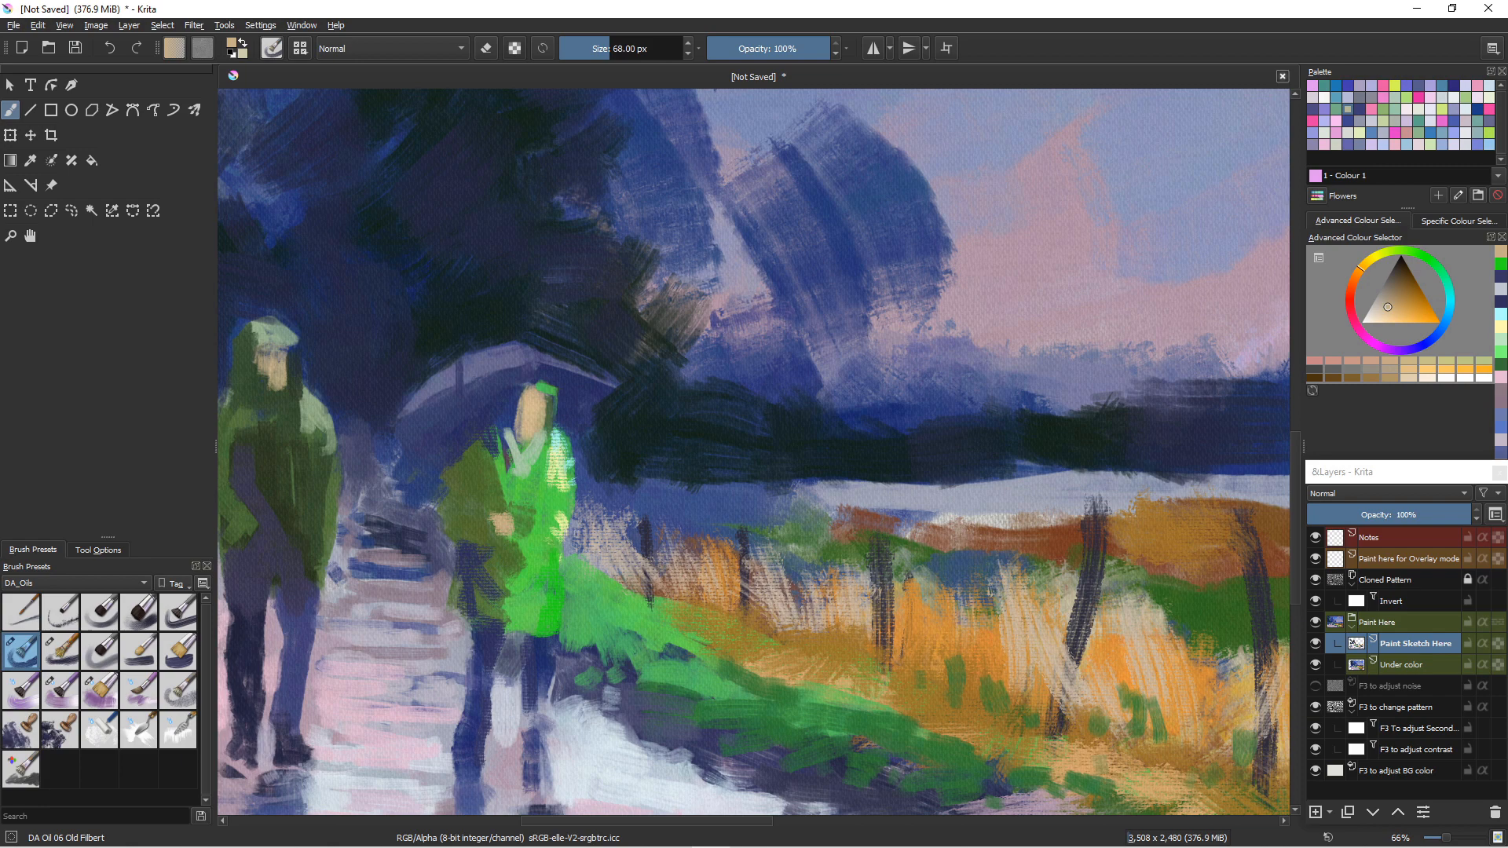
- Reduce the brush to 20 px and paint a thin near-white umbrella handle above the walker's hand
{"action": "left_click", "coordinate": [556, 505], "text": "ctrl"}
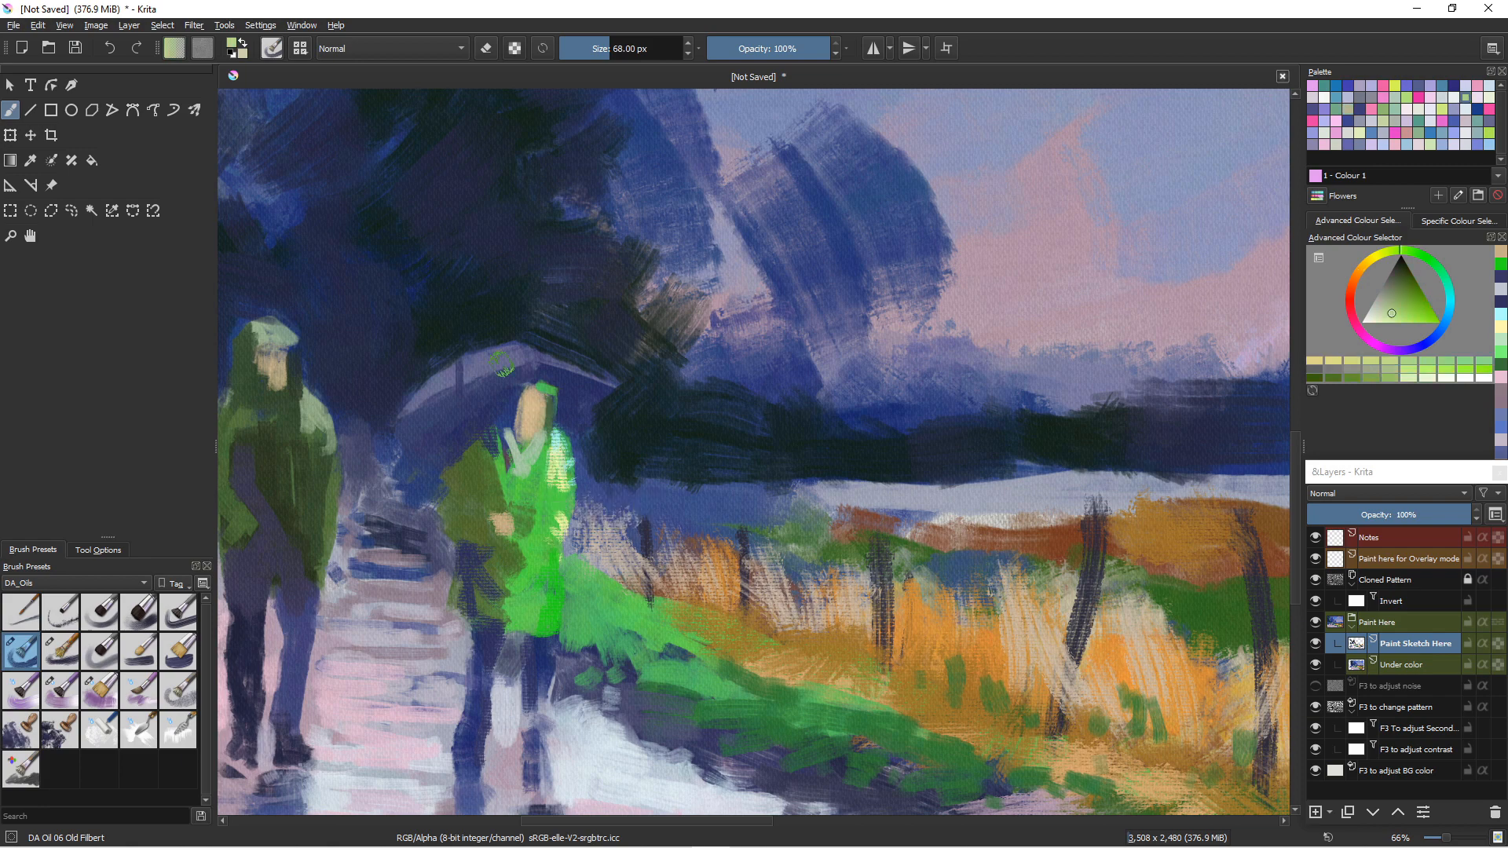
{"action": "key", "text": "bracketleft"}
{"action": "key", "text": "bracketleft"}
{"action": "key", "text": "bracketleft"}
{"action": "key", "text": "bracketleft"}
{"action": "key", "text": "bracketleft"}
{"action": "key", "text": "bracketleft"}
{"action": "key", "text": "bracketleft"}
{"action": "key", "text": "bracketleft"}
{"action": "left_click", "coordinate": [1362, 322]}
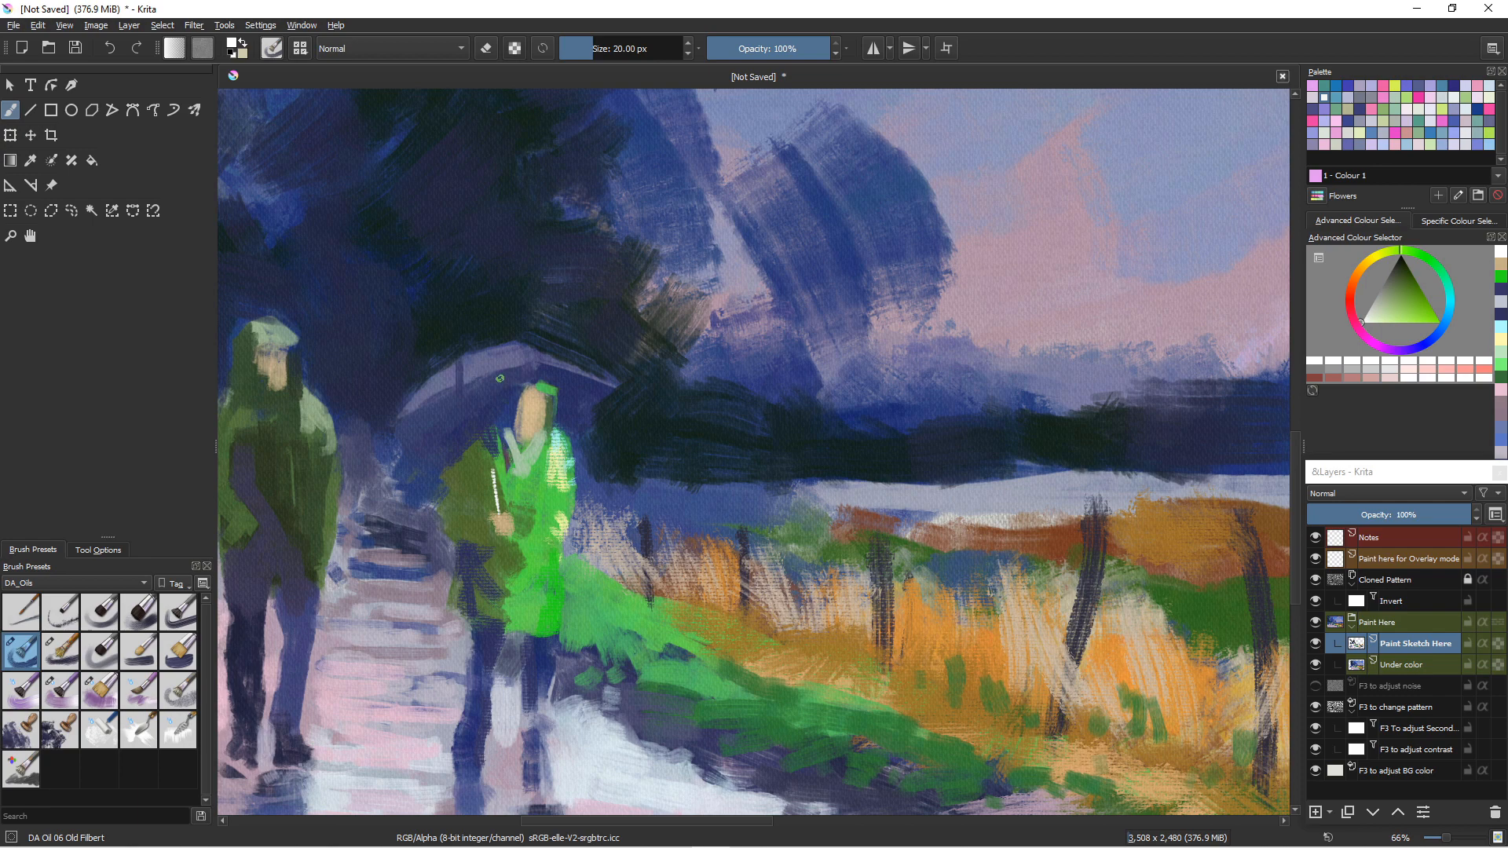
- Brighten the umbrella walker's collar with white and paint soft pink over the face at 44 px
{"action": "key", "text": "bracketright"}
{"action": "left_click", "coordinate": [1350, 305]}
{"action": "left_click", "coordinate": [1386, 311]}
{"action": "key", "text": "bracketright"}
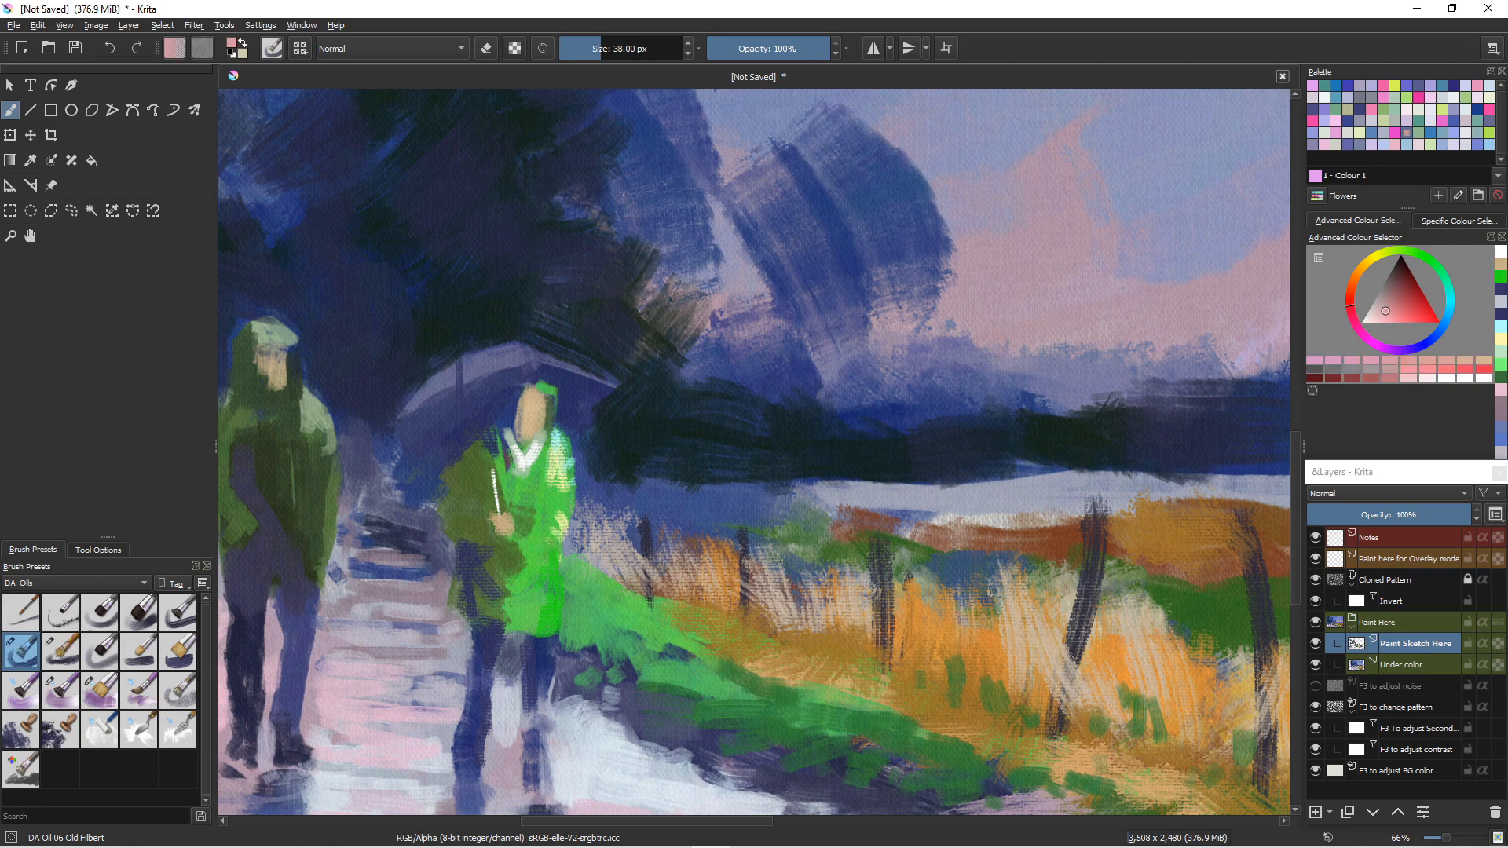
{"action": "key", "text": "bracketright"}
{"action": "key", "text": "bracketright"}
{"action": "key", "text": "bracketleft"}
{"action": "left_click_drag", "start_coordinate": [524, 397], "coordinate": [521, 425]}
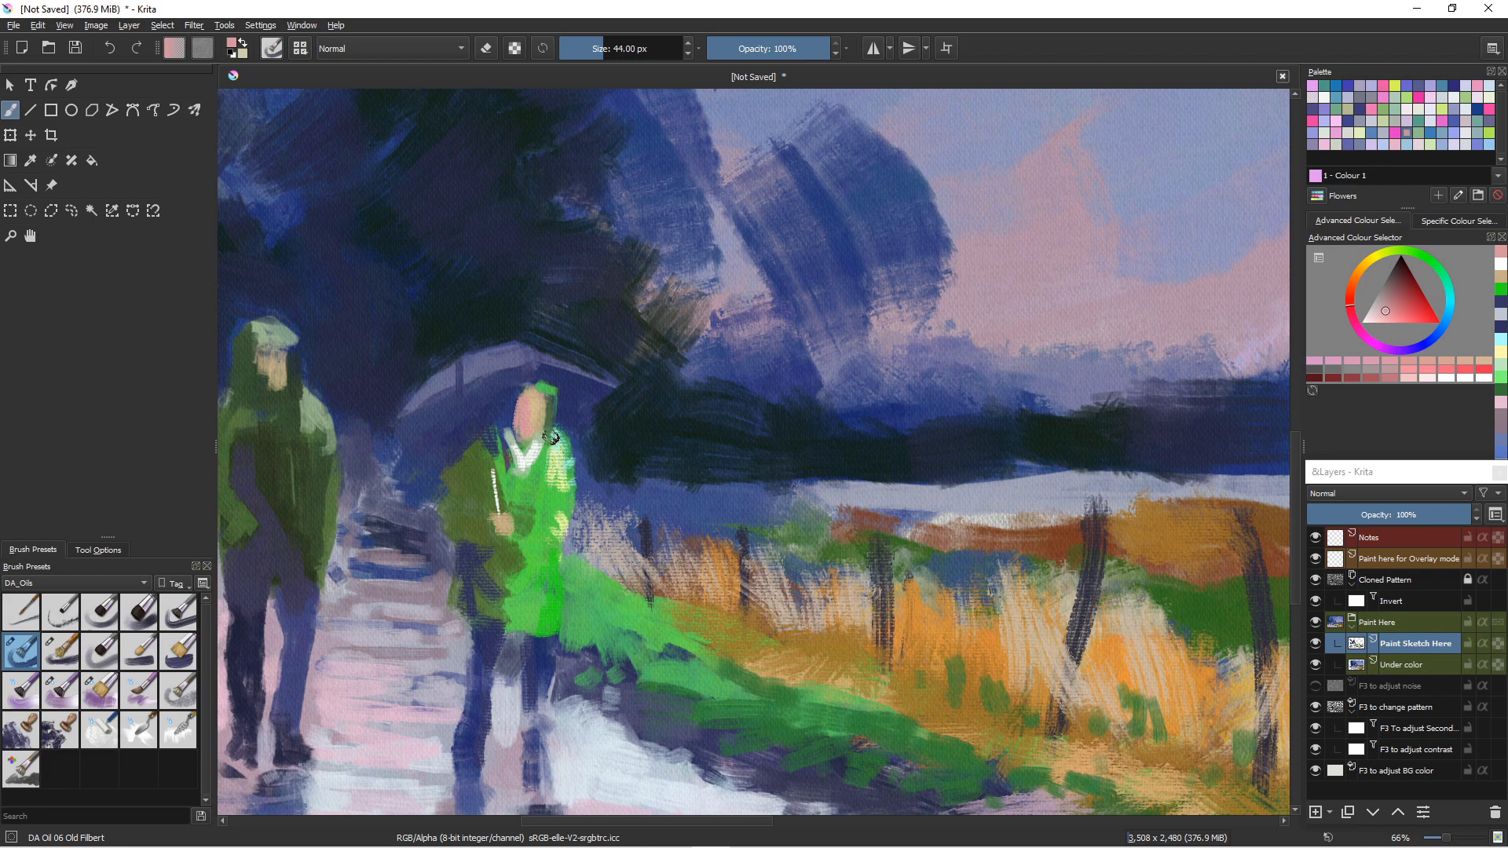
- Sample pale cyan, yellow-green and pale green from the coat and dab highlights along the umbrella walker's lit shoulder and sleeve
{"action": "left_click", "coordinate": [550, 451], "text": "ctrl"}
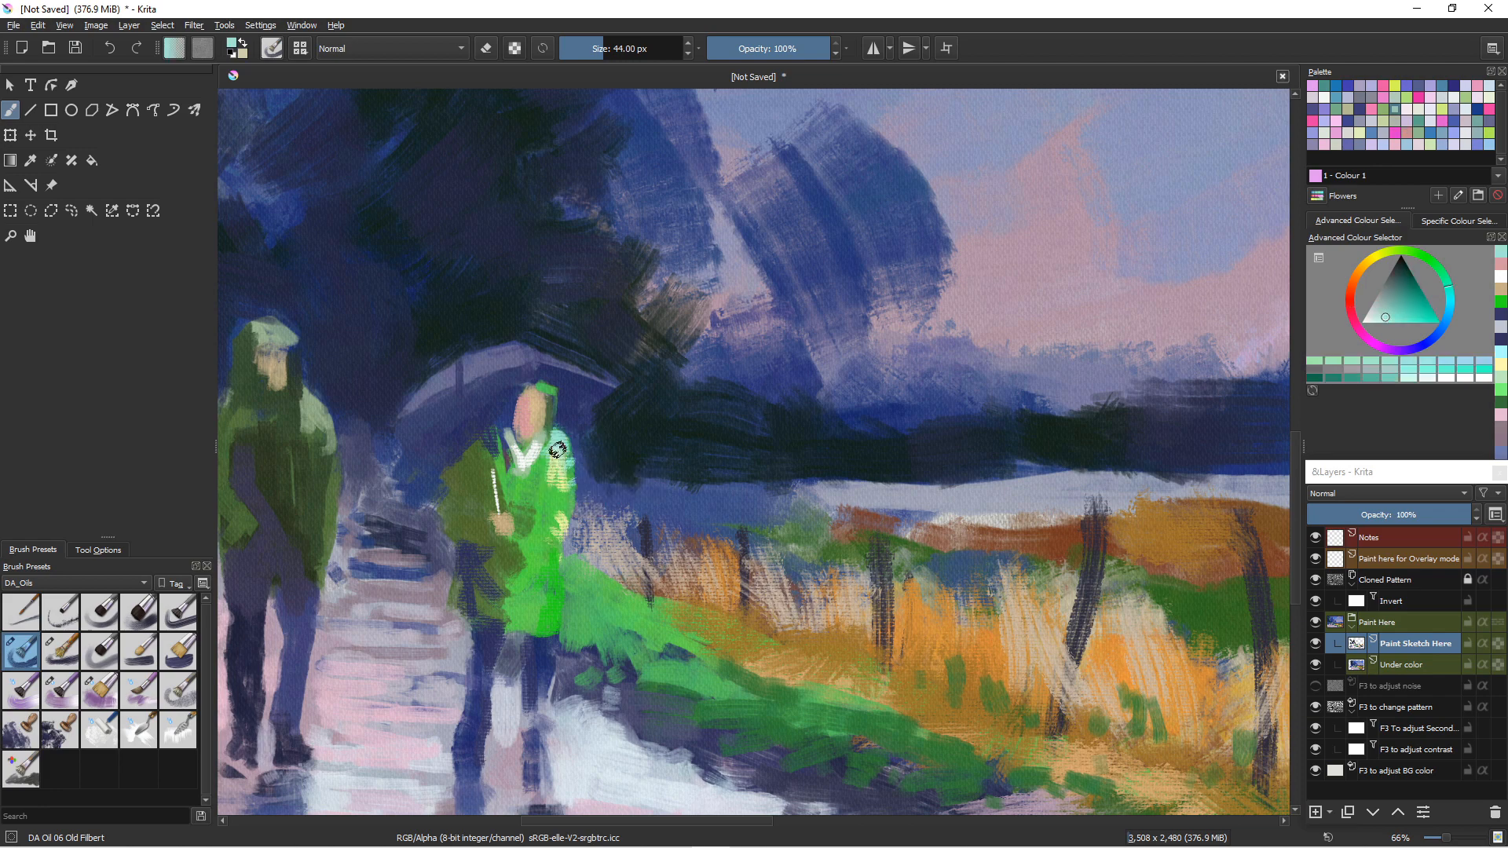
{"action": "left_click_drag", "start_coordinate": [558, 449], "coordinate": [539, 466]}
{"action": "left_click", "coordinate": [555, 512], "text": "ctrl"}
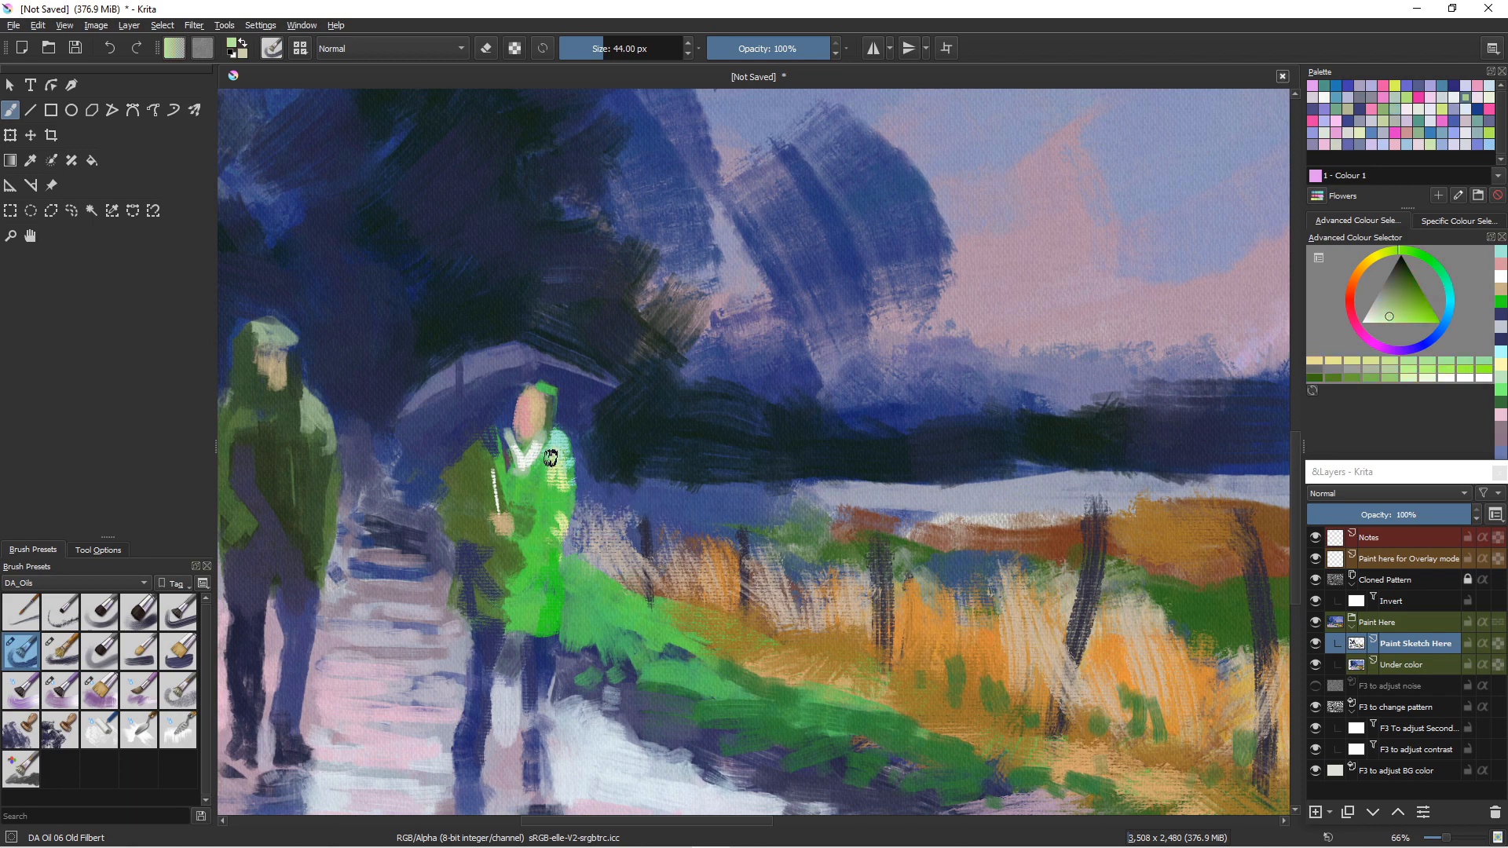
{"action": "left_click_drag", "start_coordinate": [551, 456], "coordinate": [556, 465]}
{"action": "left_click", "coordinate": [547, 474], "text": "ctrl"}
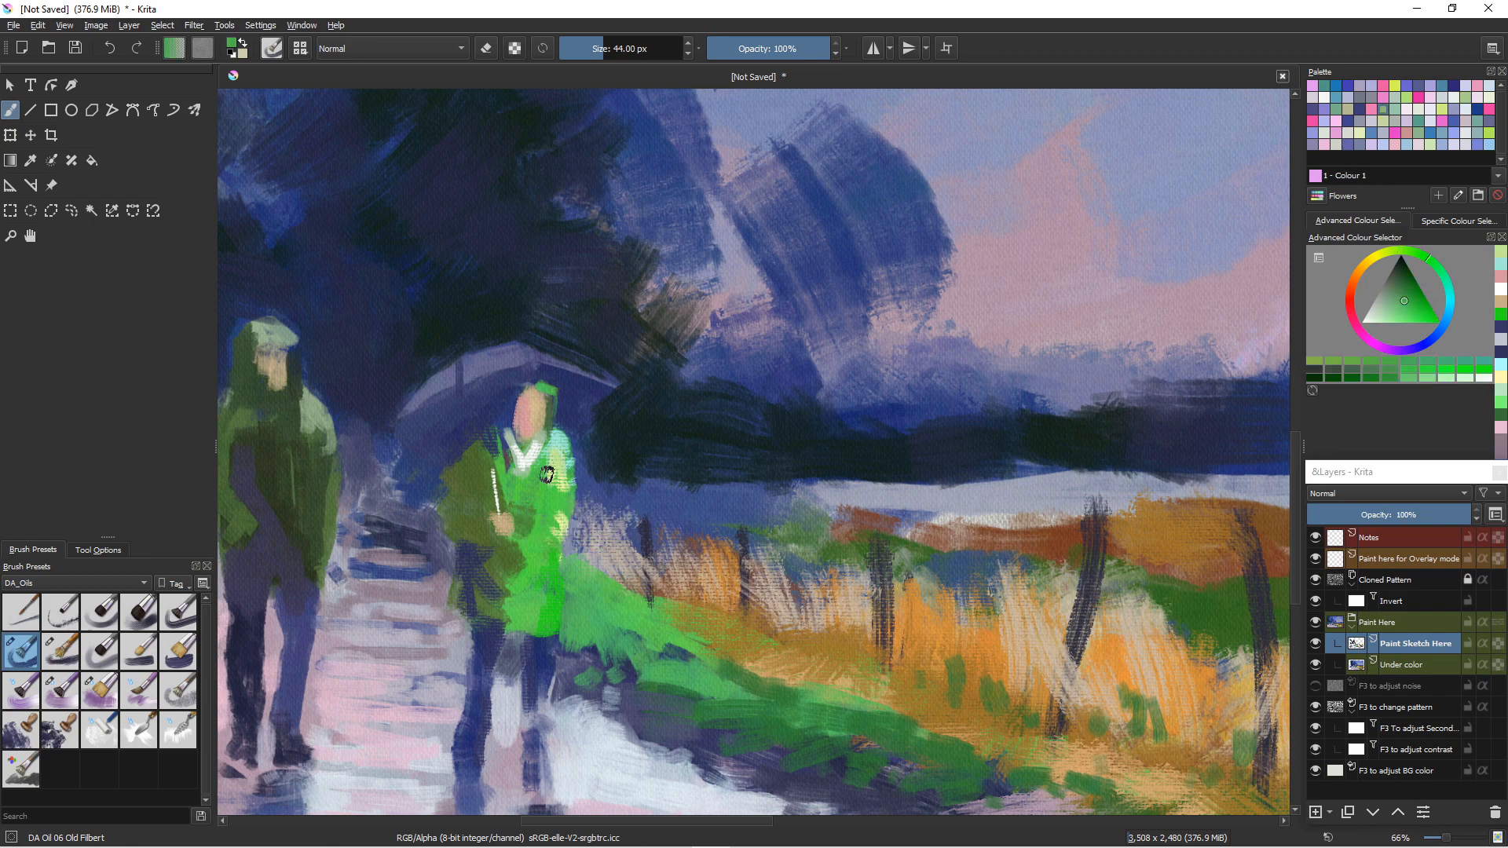
{"action": "left_click", "coordinate": [547, 472], "text": "ctrl"}
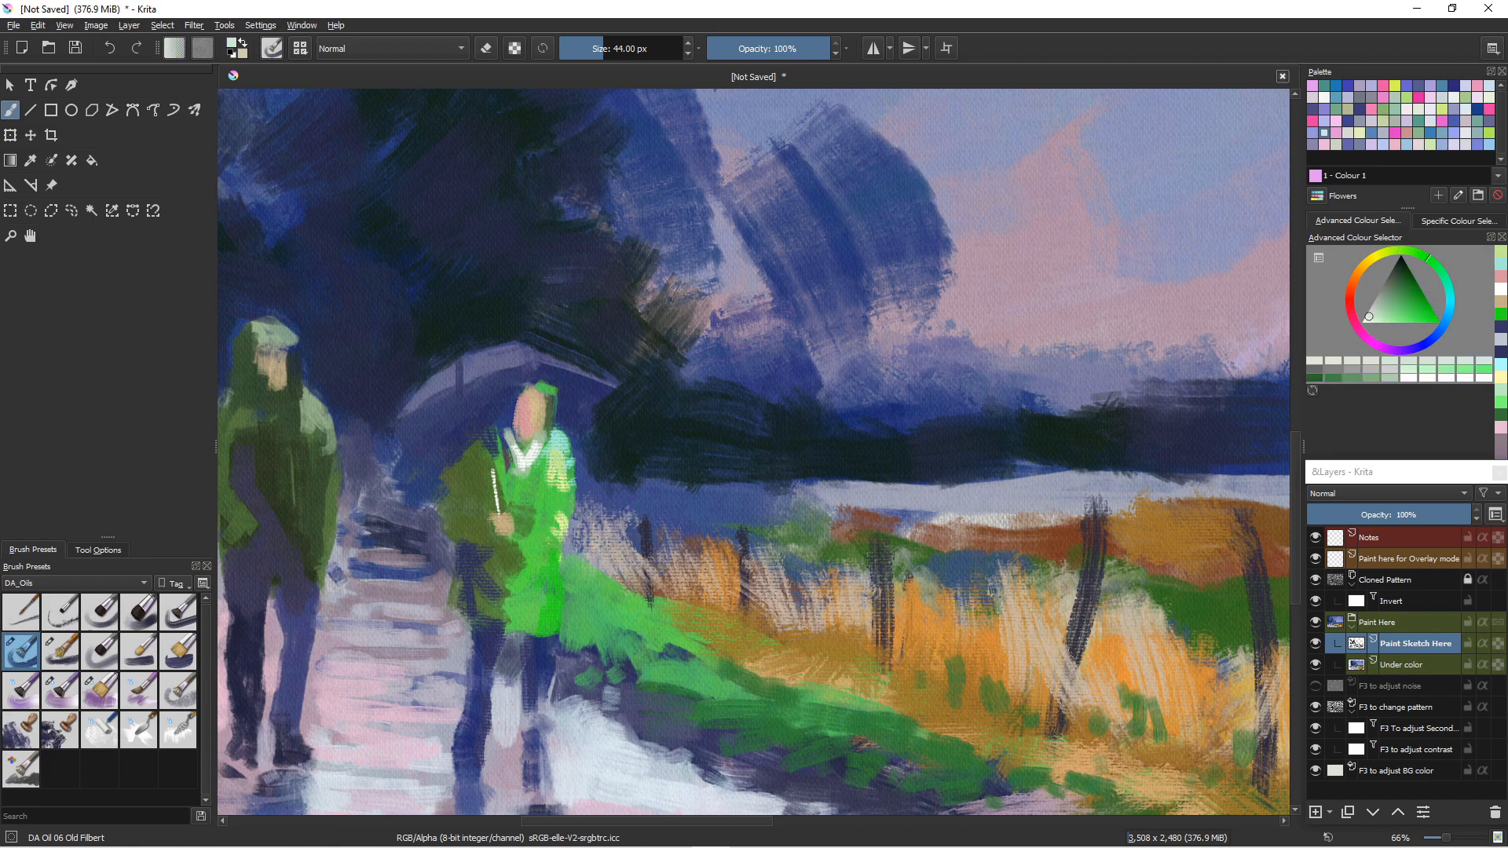
{"action": "left_click", "coordinate": [546, 471], "text": "ctrl"}
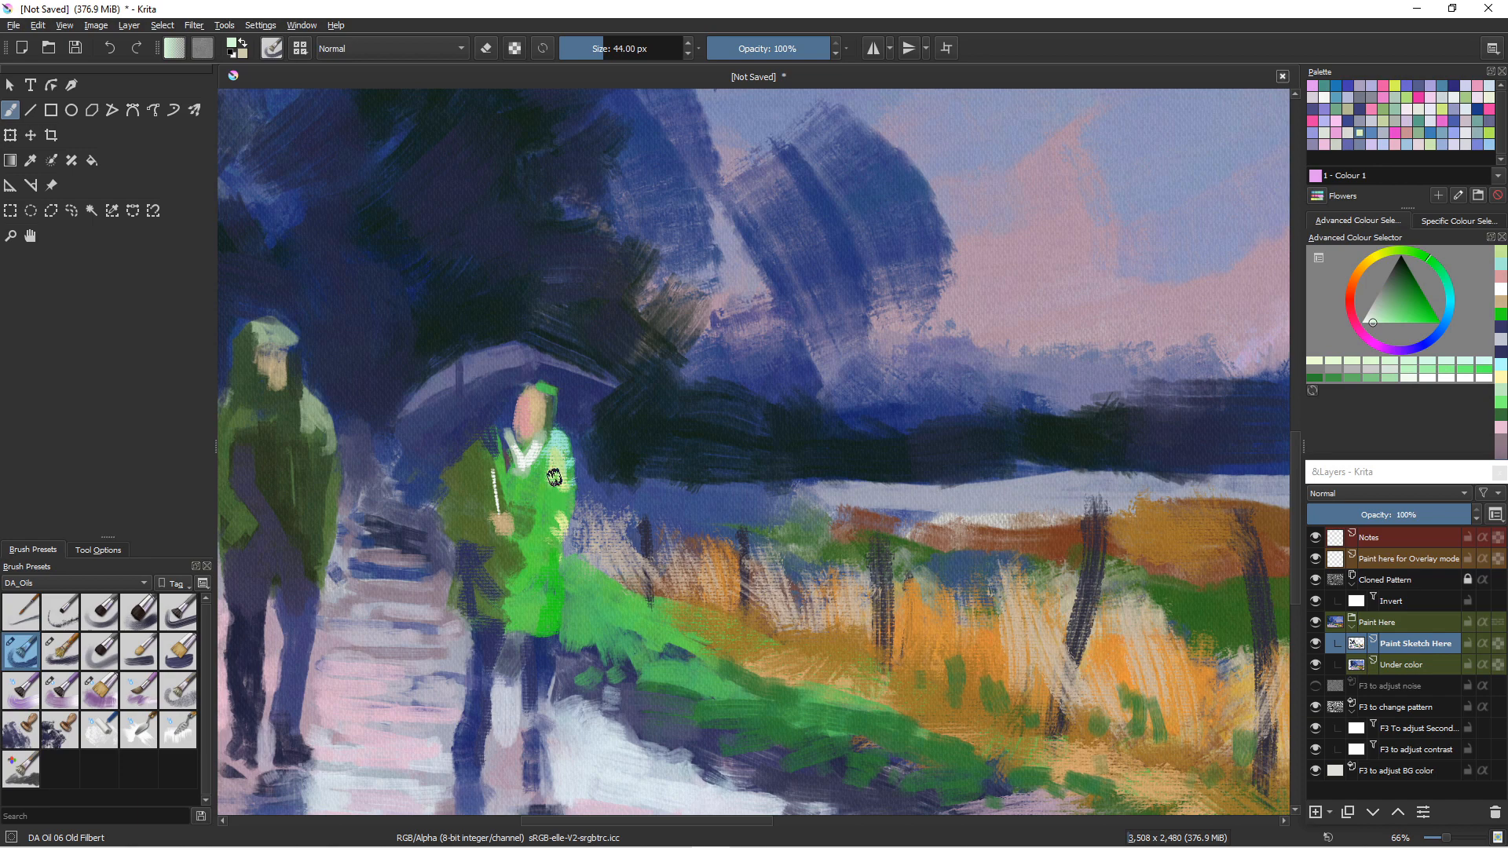
{"action": "left_click_drag", "start_coordinate": [563, 453], "coordinate": [559, 460]}
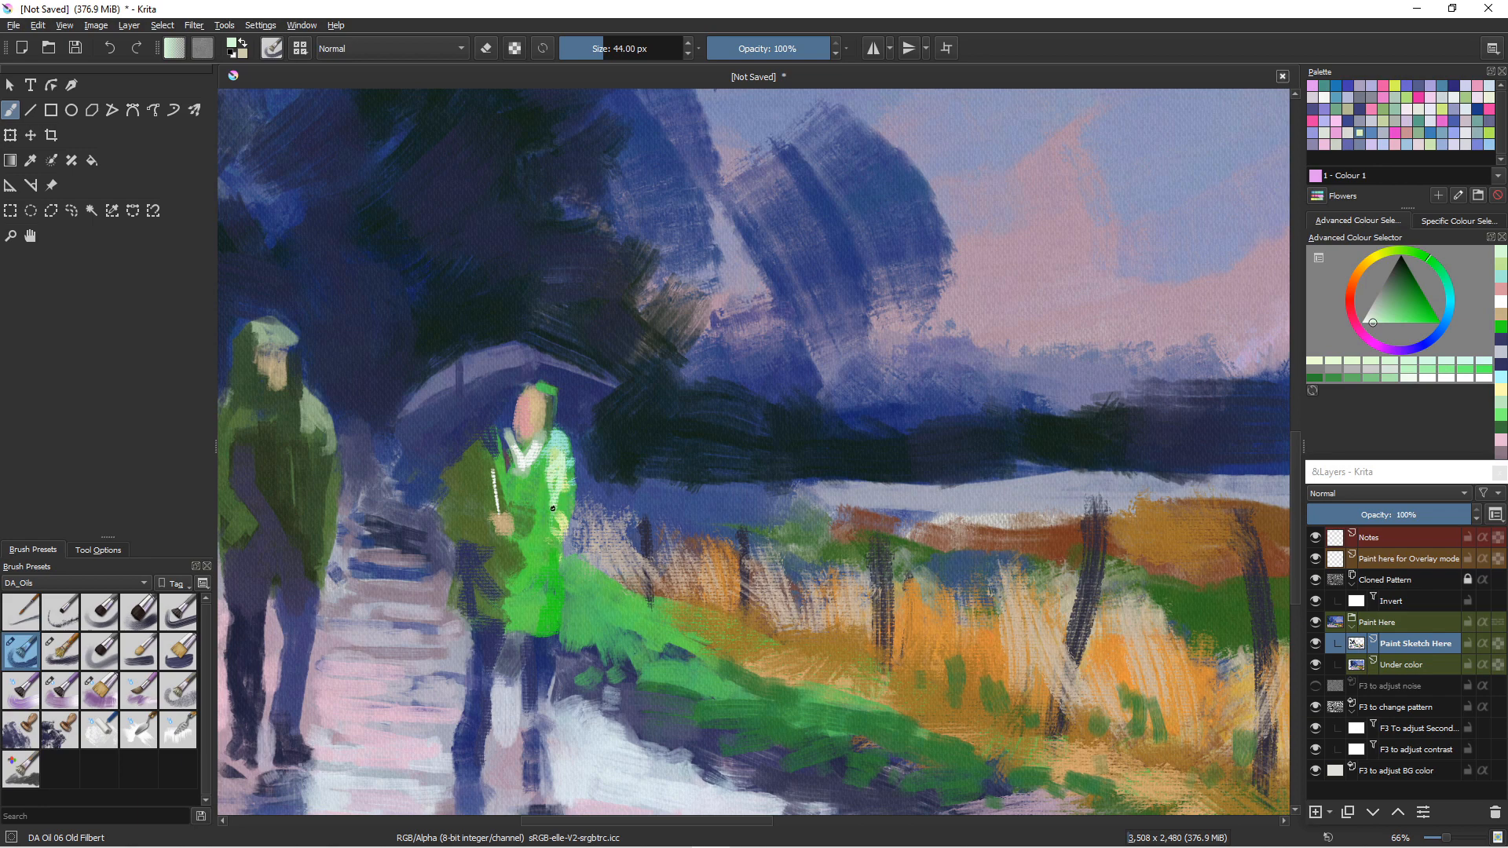
- Add a bright blue accent beside the umbrella walker's collar and repaint the coat's shaded front in sampled olive green
{"action": "left_click_drag", "start_coordinate": [534, 502], "coordinate": [552, 660]}
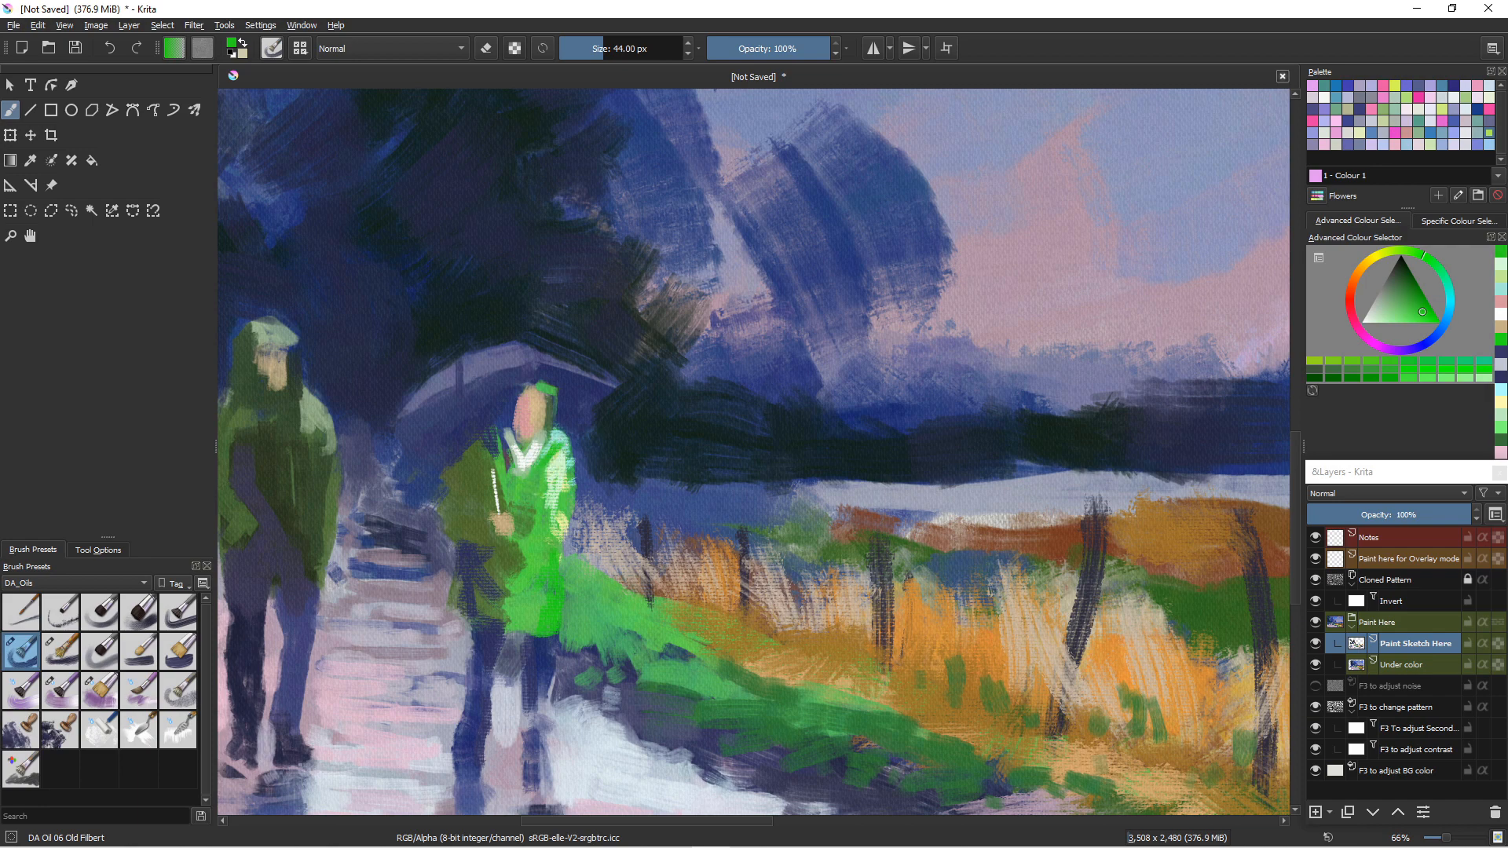
{"action": "left_click", "coordinate": [1448, 311]}
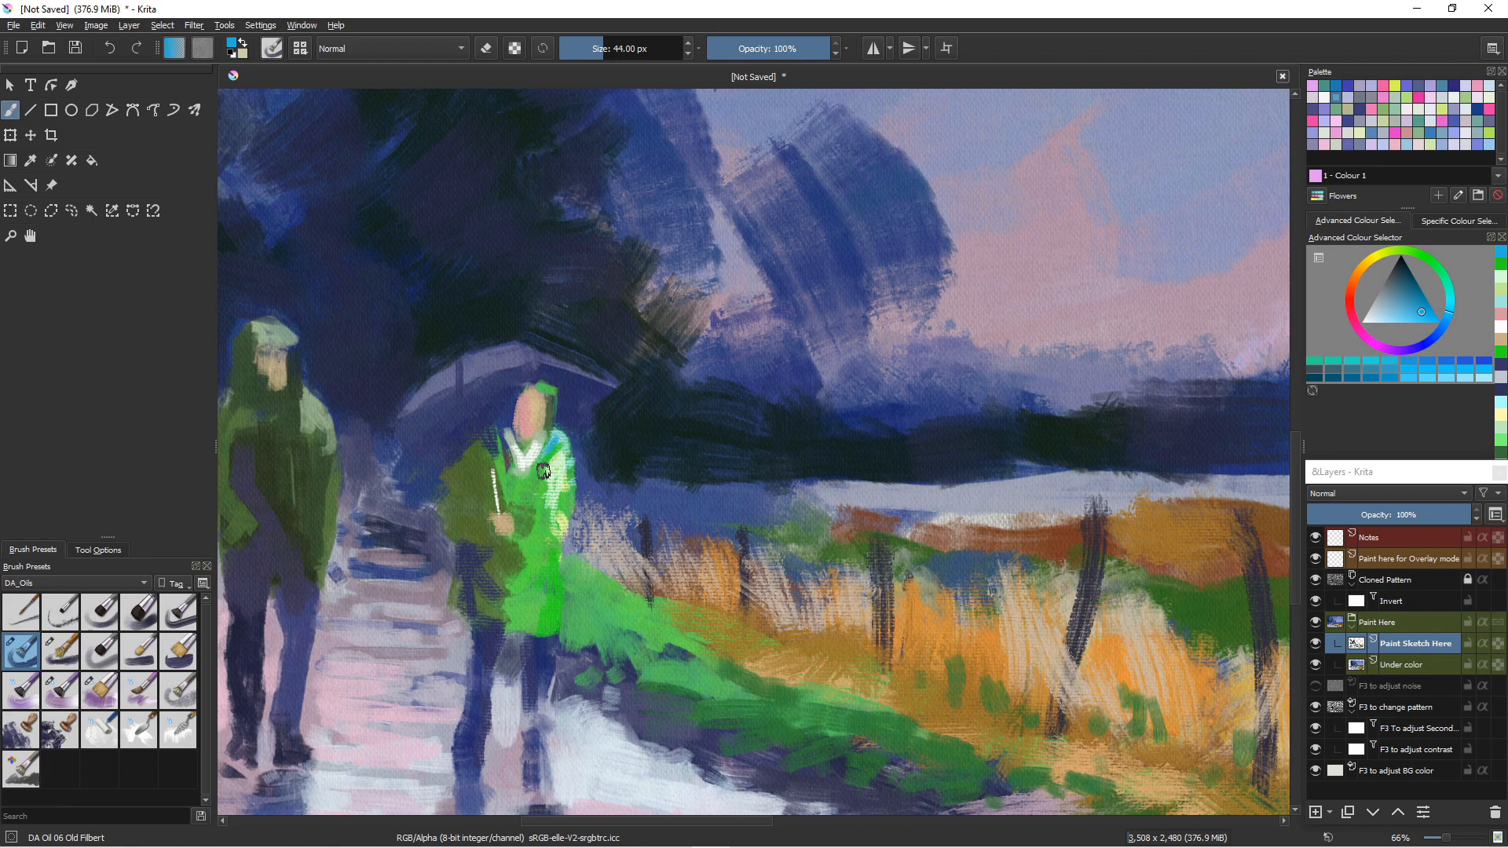
{"action": "left_click_drag", "start_coordinate": [550, 441], "coordinate": [541, 459]}
{"action": "left_click", "coordinate": [484, 527], "text": "ctrl"}
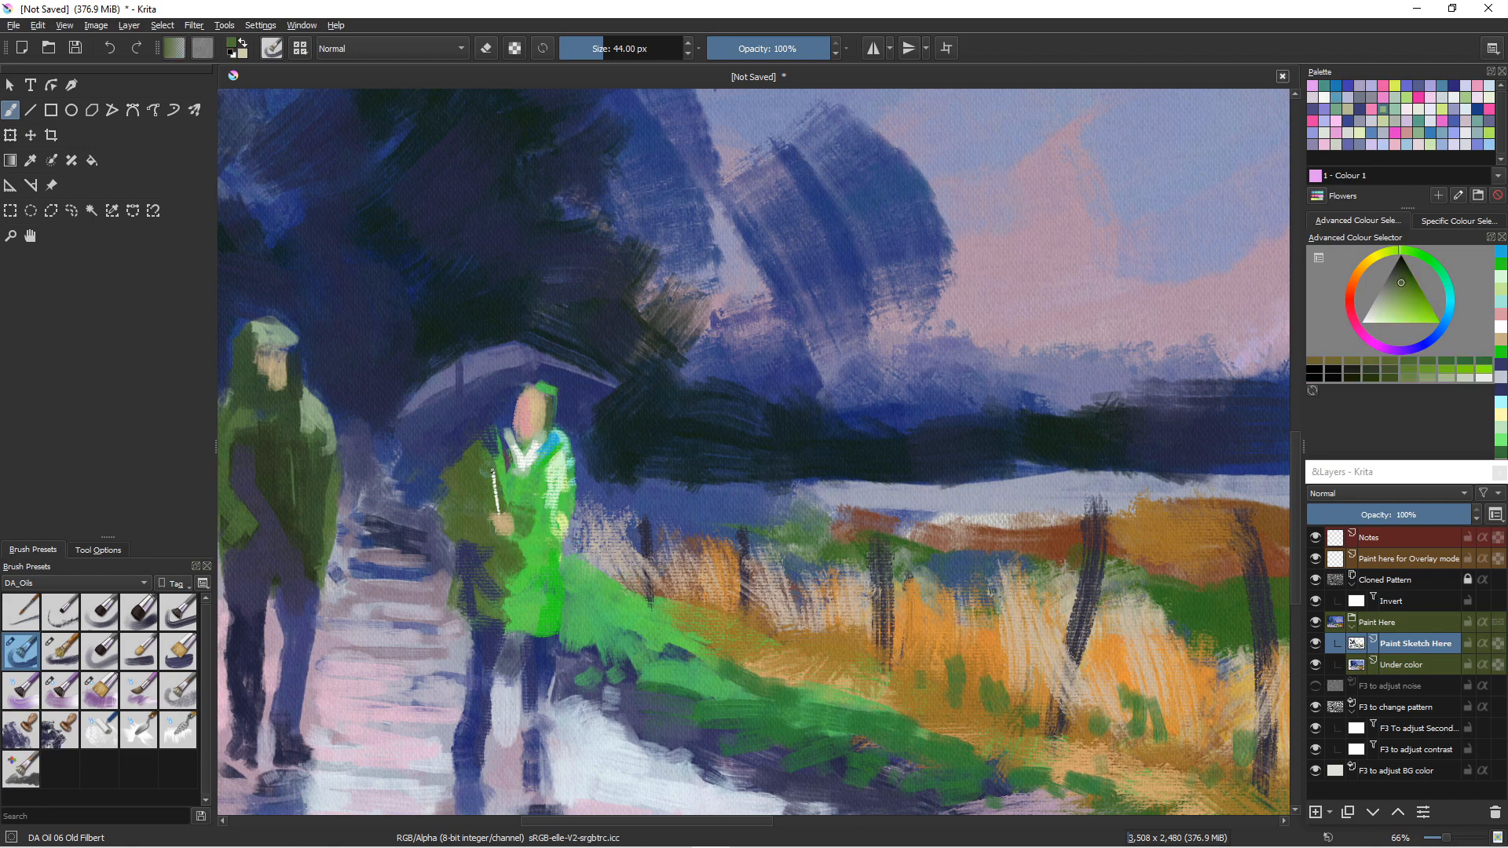
{"action": "left_click_drag", "start_coordinate": [501, 450], "coordinate": [514, 497]}
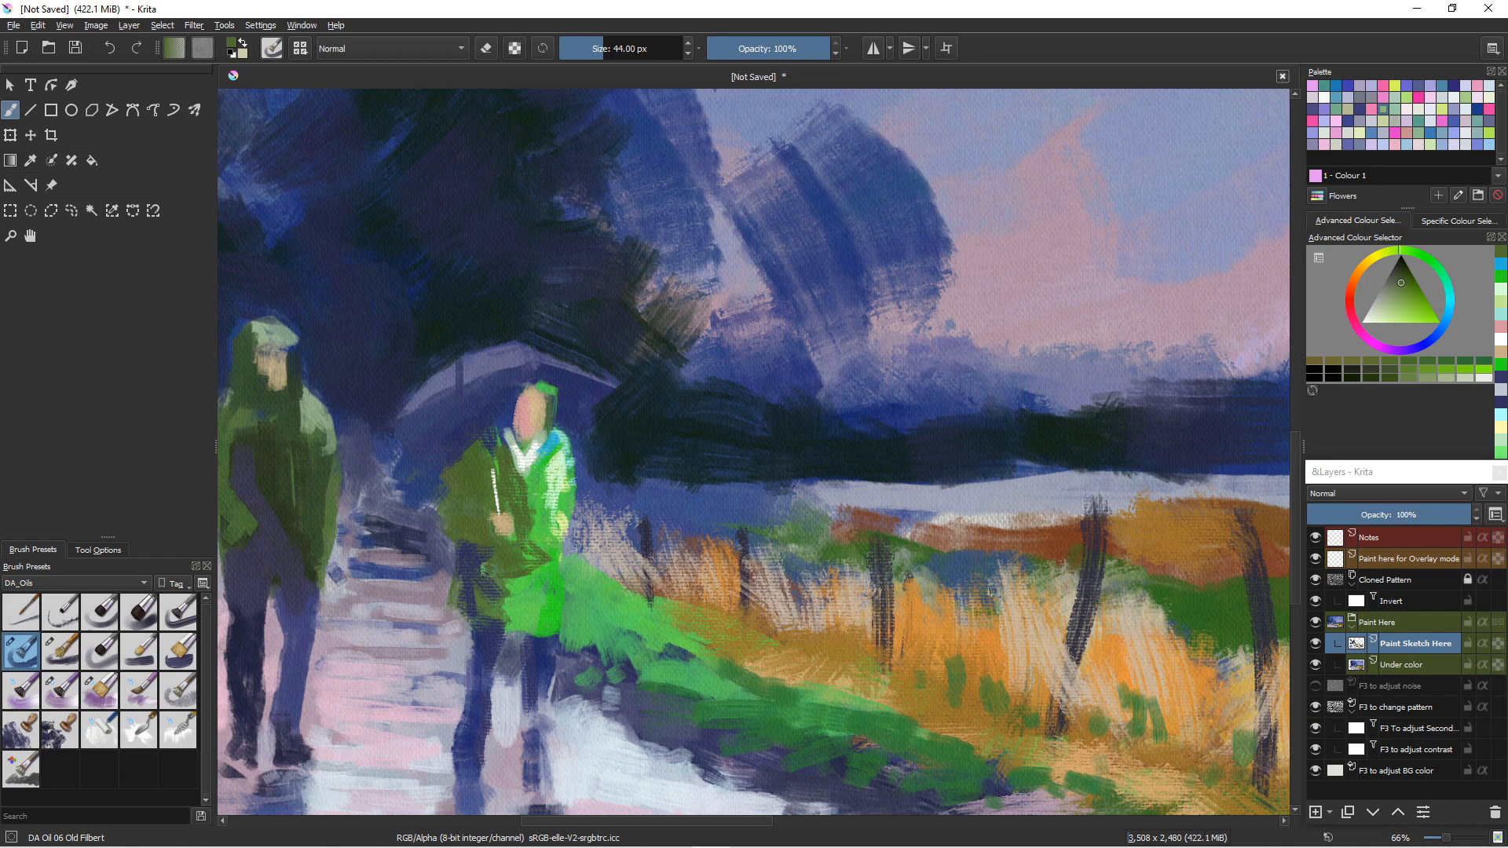
- Sample dark navy and shade the lower front of the umbrella walker's coat with the brush enlarged to 96 px
{"action": "left_click", "coordinate": [471, 597], "text": "ctrl"}
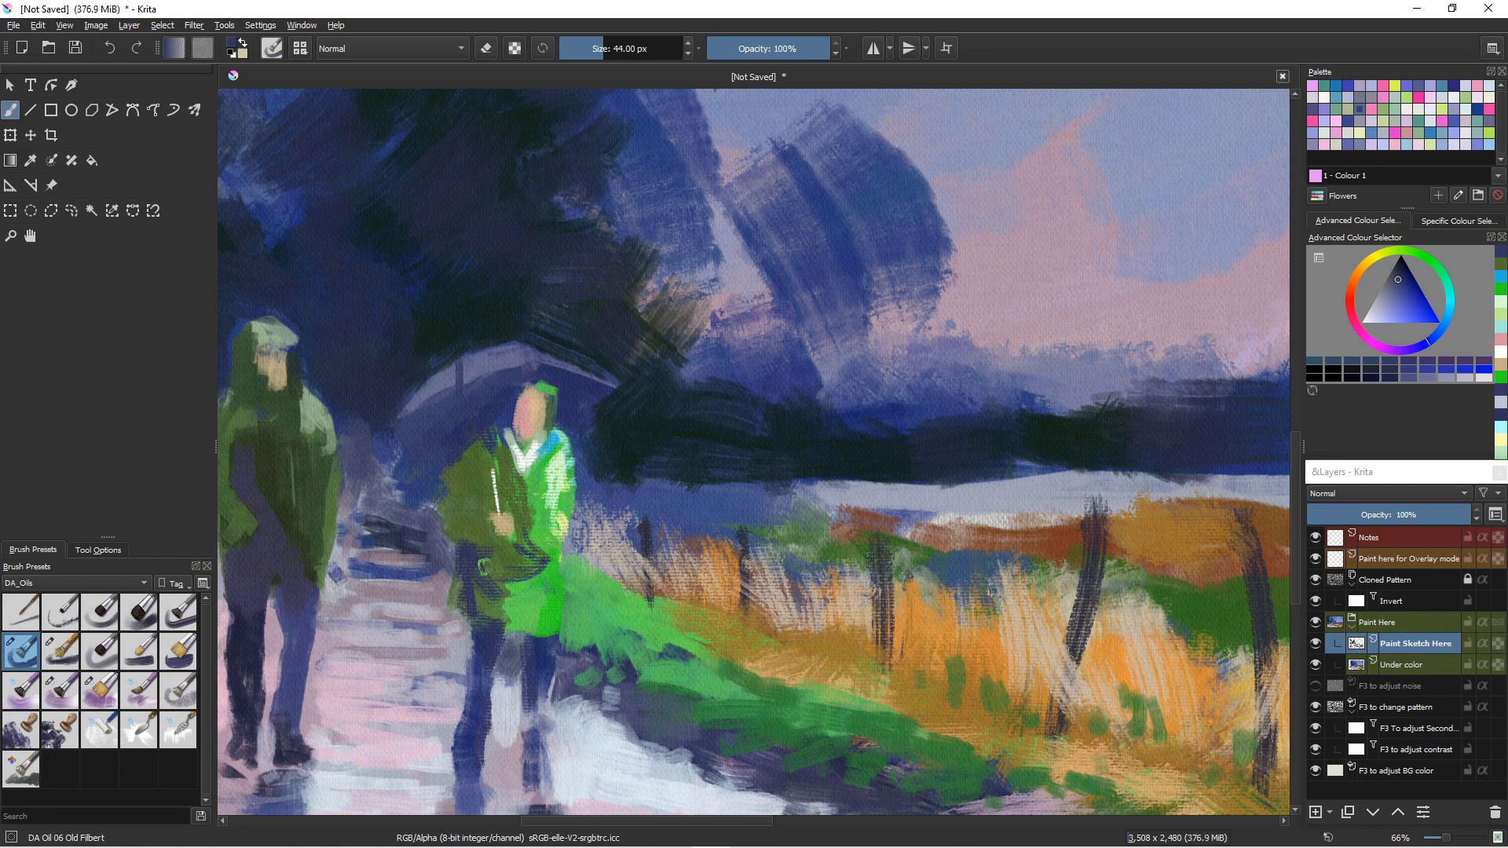
{"action": "key", "text": "bracketright"}
{"action": "key", "text": "bracketright"}
{"action": "key", "text": "bracketright"}
{"action": "key", "text": "bracketright"}
{"action": "key", "text": "bracketright"}
{"action": "key", "text": "bracketright"}
{"action": "key", "text": "bracketright"}
{"action": "key", "text": "bracketright"}
{"action": "key", "text": "bracketright"}
{"action": "key", "text": "bracketright"}
{"action": "left_click_drag", "start_coordinate": [531, 599], "coordinate": [506, 597]}
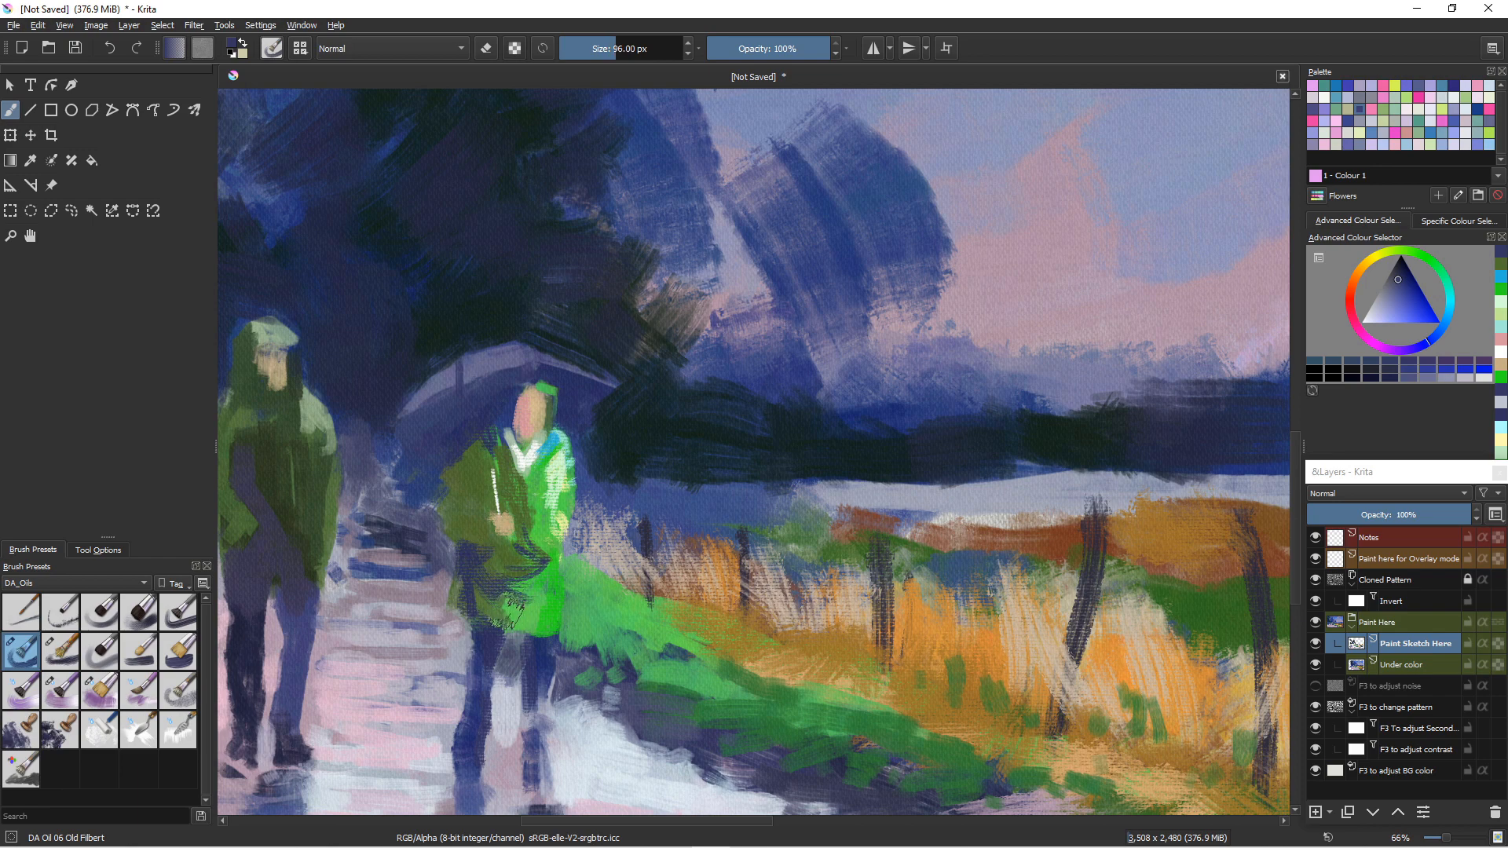
- Enlarge the brush to 126 px and darken the coat's shaded side with navy from the shoulder to the hem
{"action": "key", "text": "bracketright"}
{"action": "key", "text": "bracketright"}
{"action": "key", "text": "bracketright"}
{"action": "key", "text": "bracketright"}
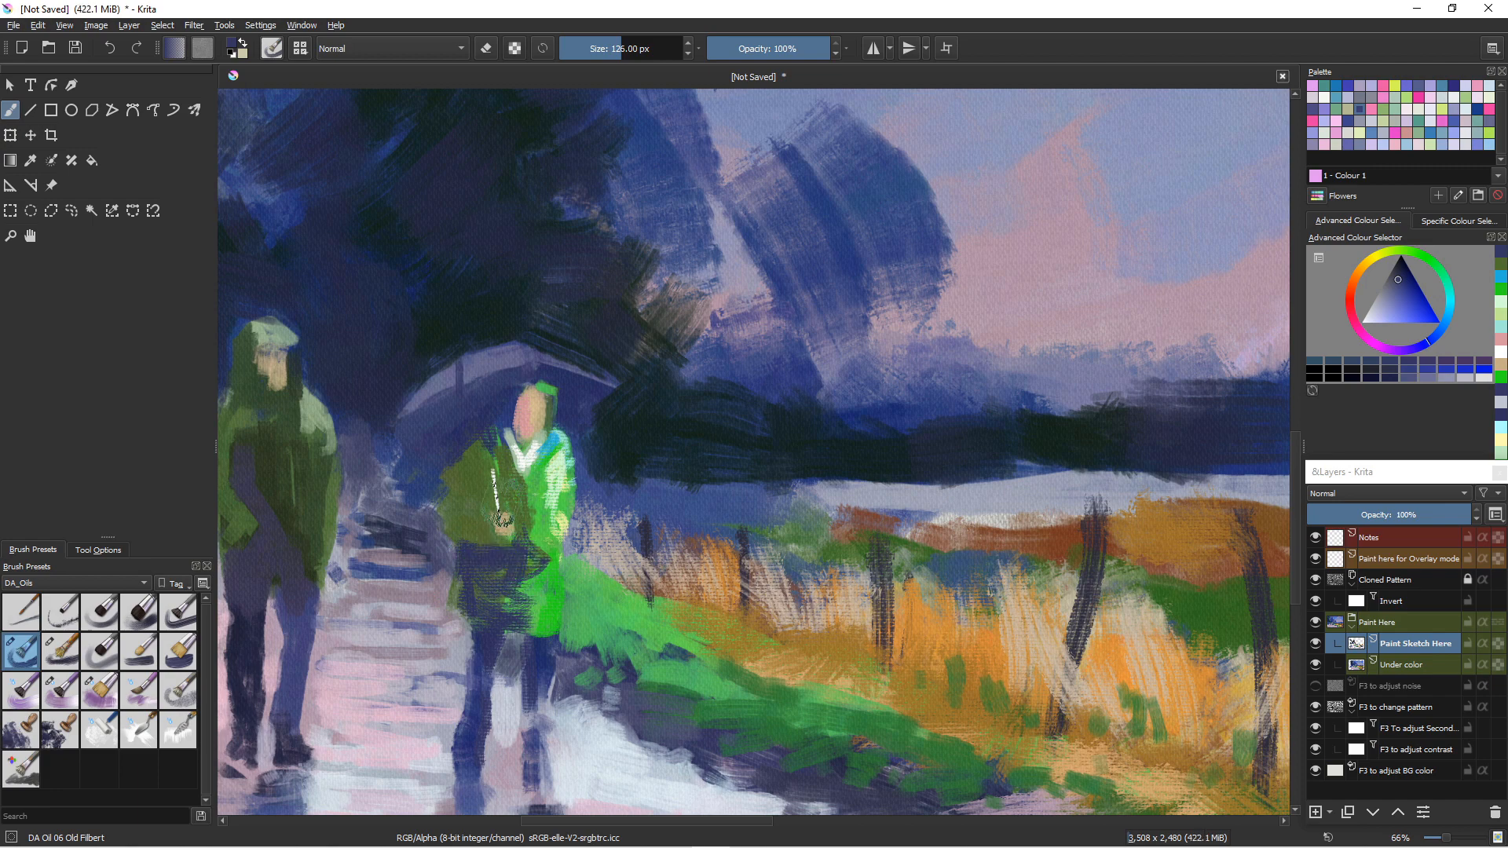
{"action": "left_click_drag", "start_coordinate": [495, 581], "coordinate": [503, 550]}
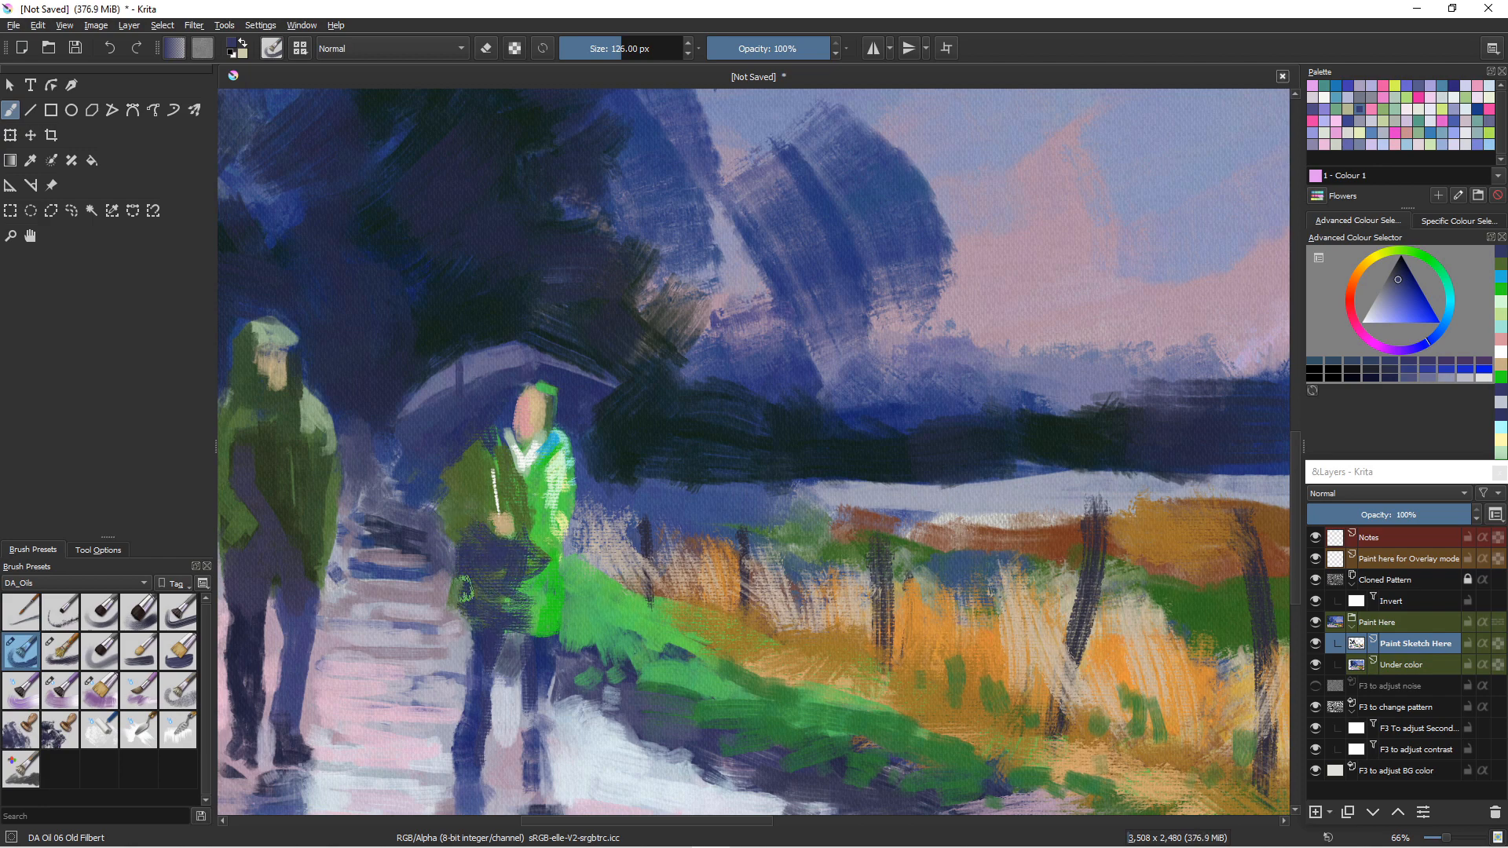
{"action": "mouse_move", "coordinate": [472, 437]}
{"action": "left_mouse_down"}
{"action": "mouse_move", "coordinate": [459, 480]}
{"action": "mouse_move", "coordinate": [454, 441]}
{"action": "mouse_move", "coordinate": [476, 567]}
{"action": "left_mouse_up"}
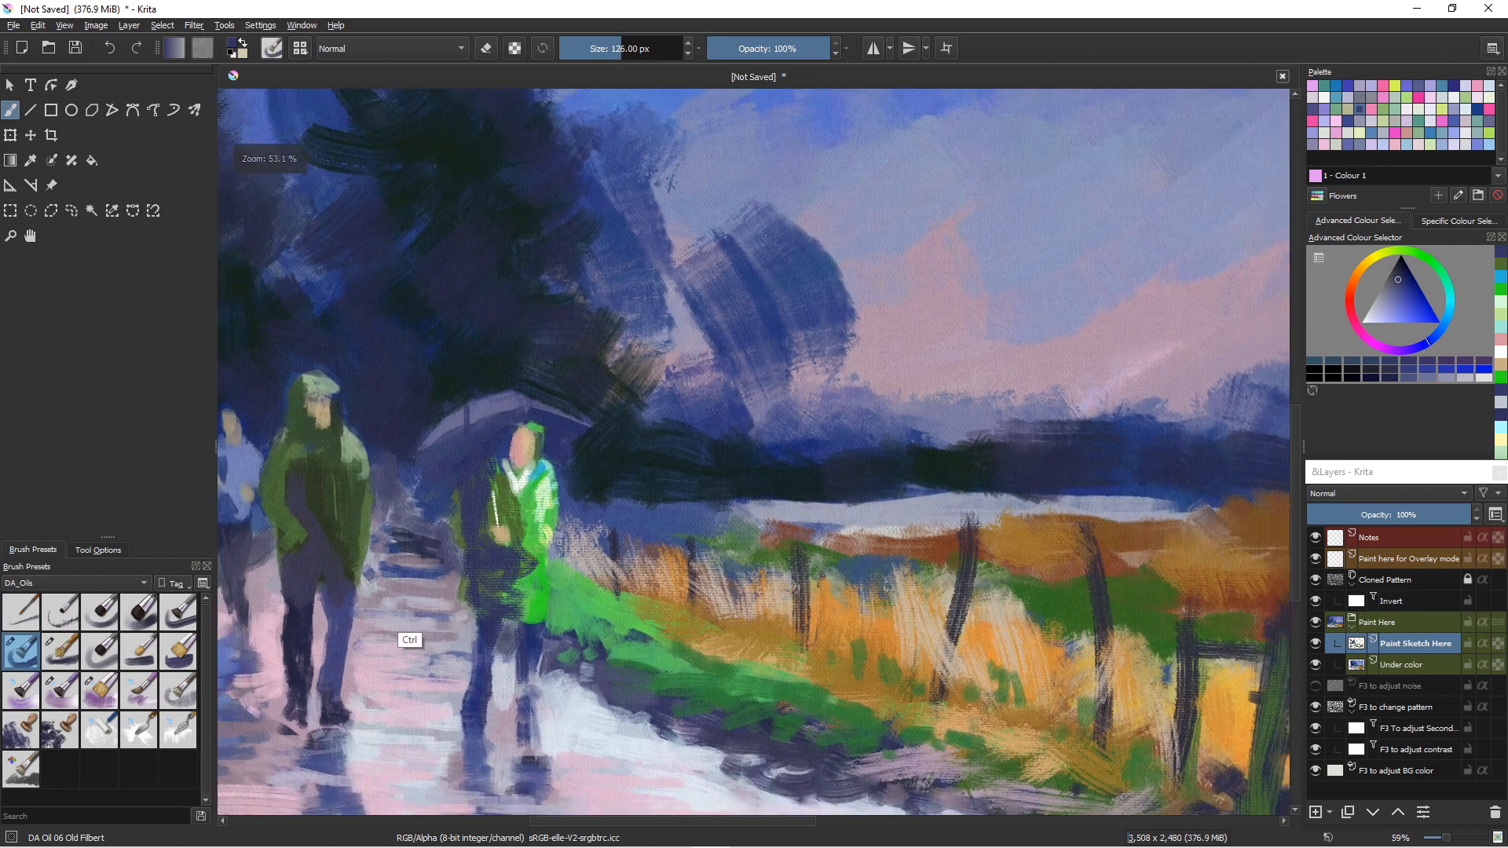
{"action": "scroll", "coordinate": [409, 640], "scroll_direction": "down", "scroll_amount": 6}
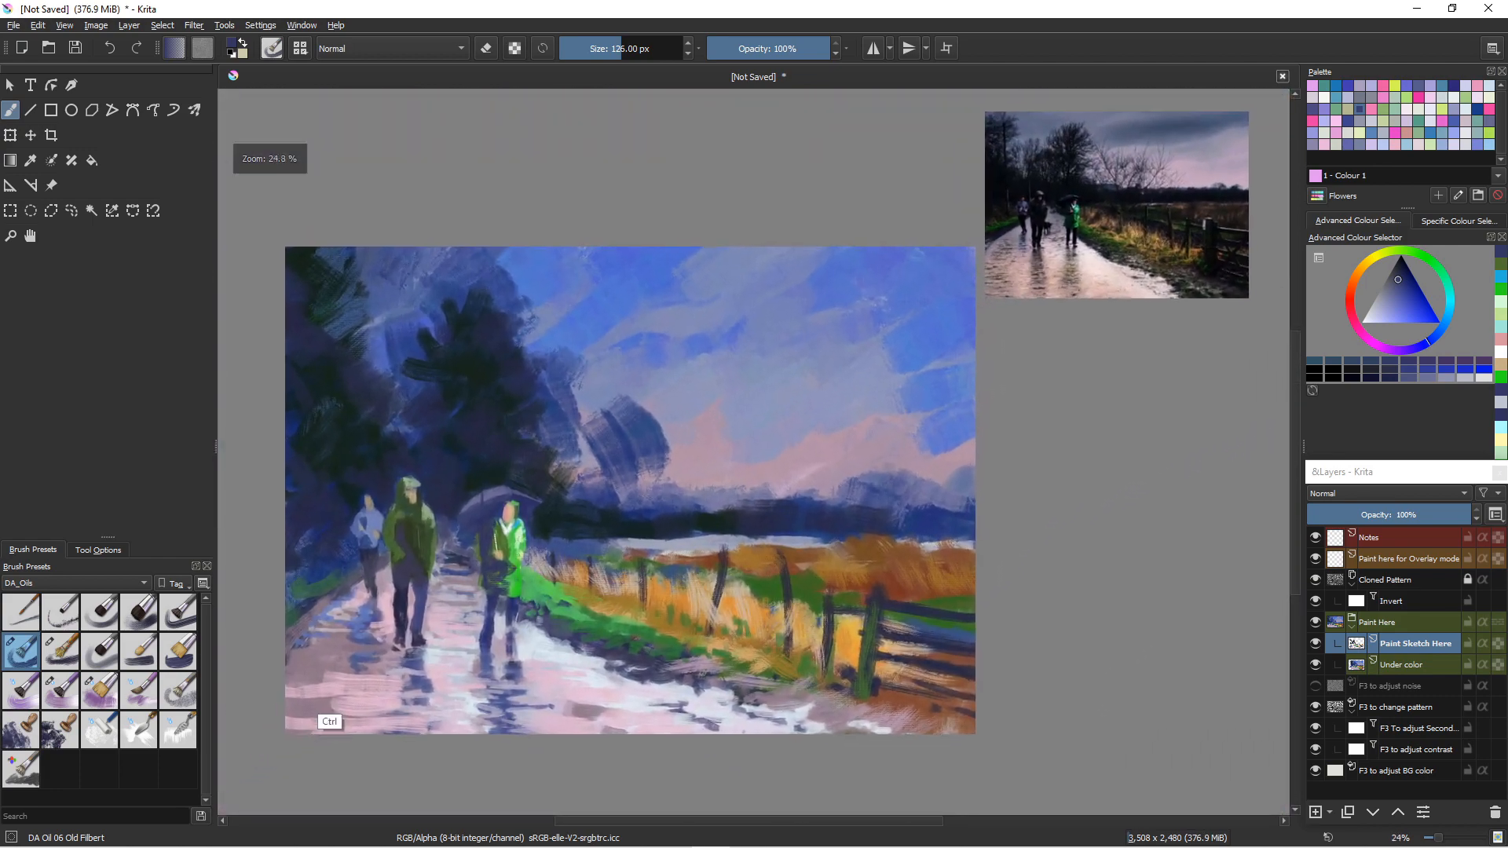
{"action": "left_click_drag", "start_coordinate": [347, 698], "coordinate": [607, 626]}
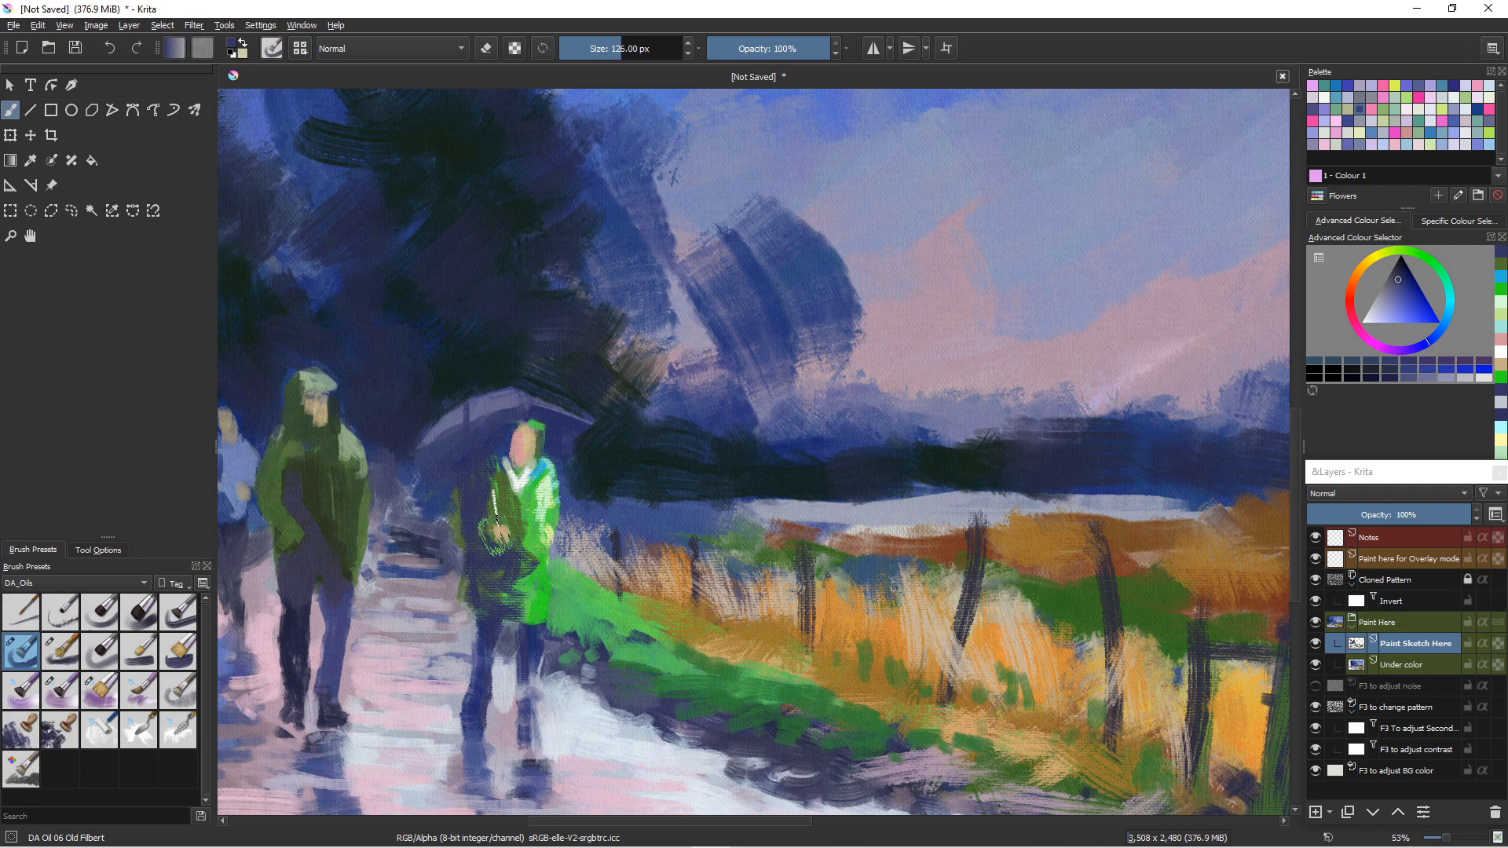
{"action": "left_click_drag", "start_coordinate": [497, 518], "coordinate": [498, 542]}
- Paint the umbrella walker's shaded arm in sampled olive green and rework the hand with pink sampled from the face
{"action": "left_click", "coordinate": [506, 511], "text": "ctrl"}
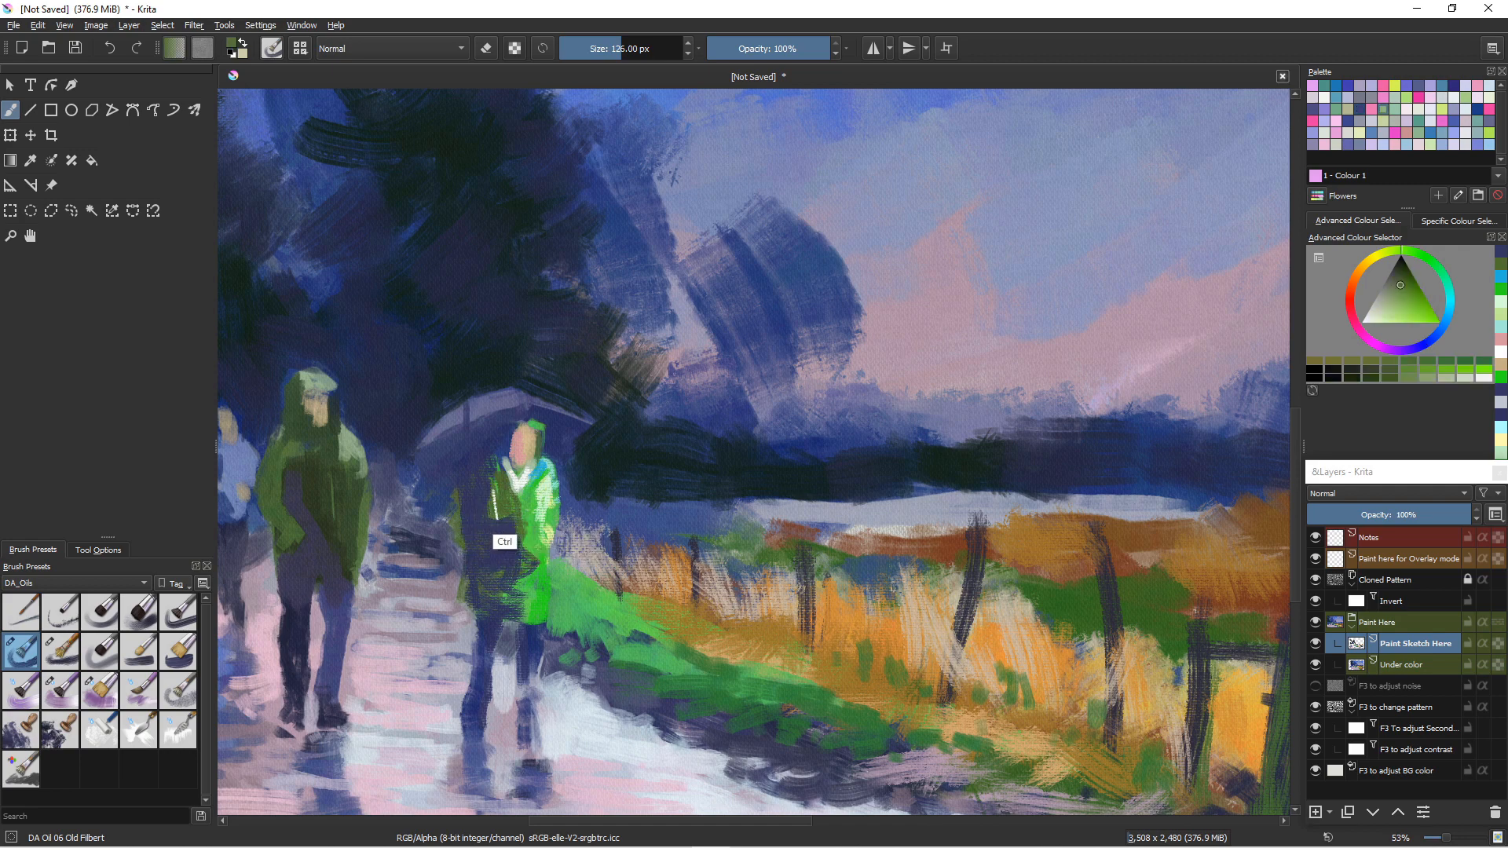
{"action": "left_click_drag", "start_coordinate": [480, 511], "coordinate": [471, 517]}
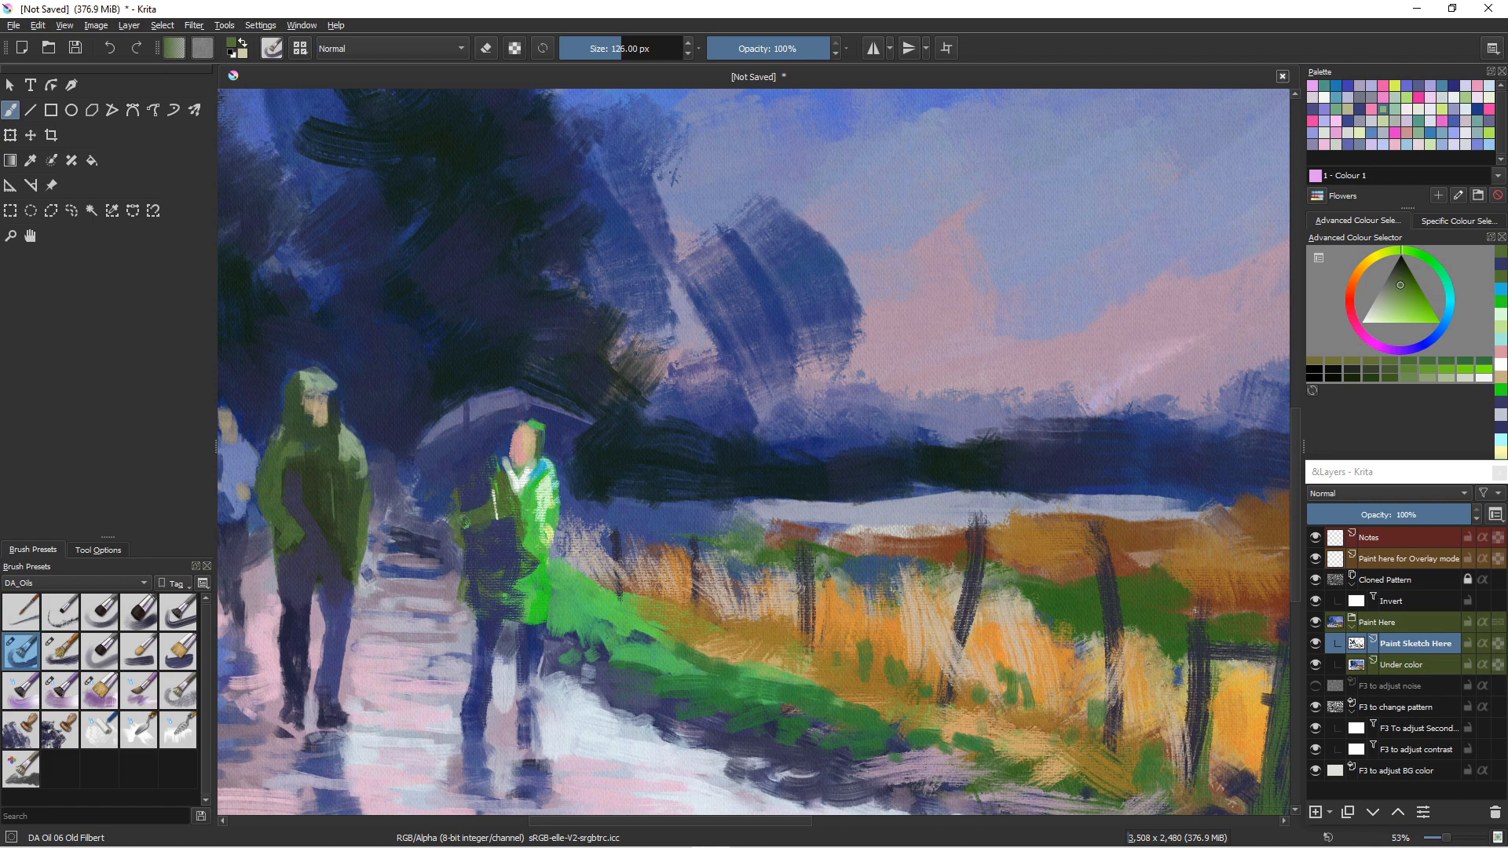
{"action": "left_click", "coordinate": [519, 443], "text": "ctrl"}
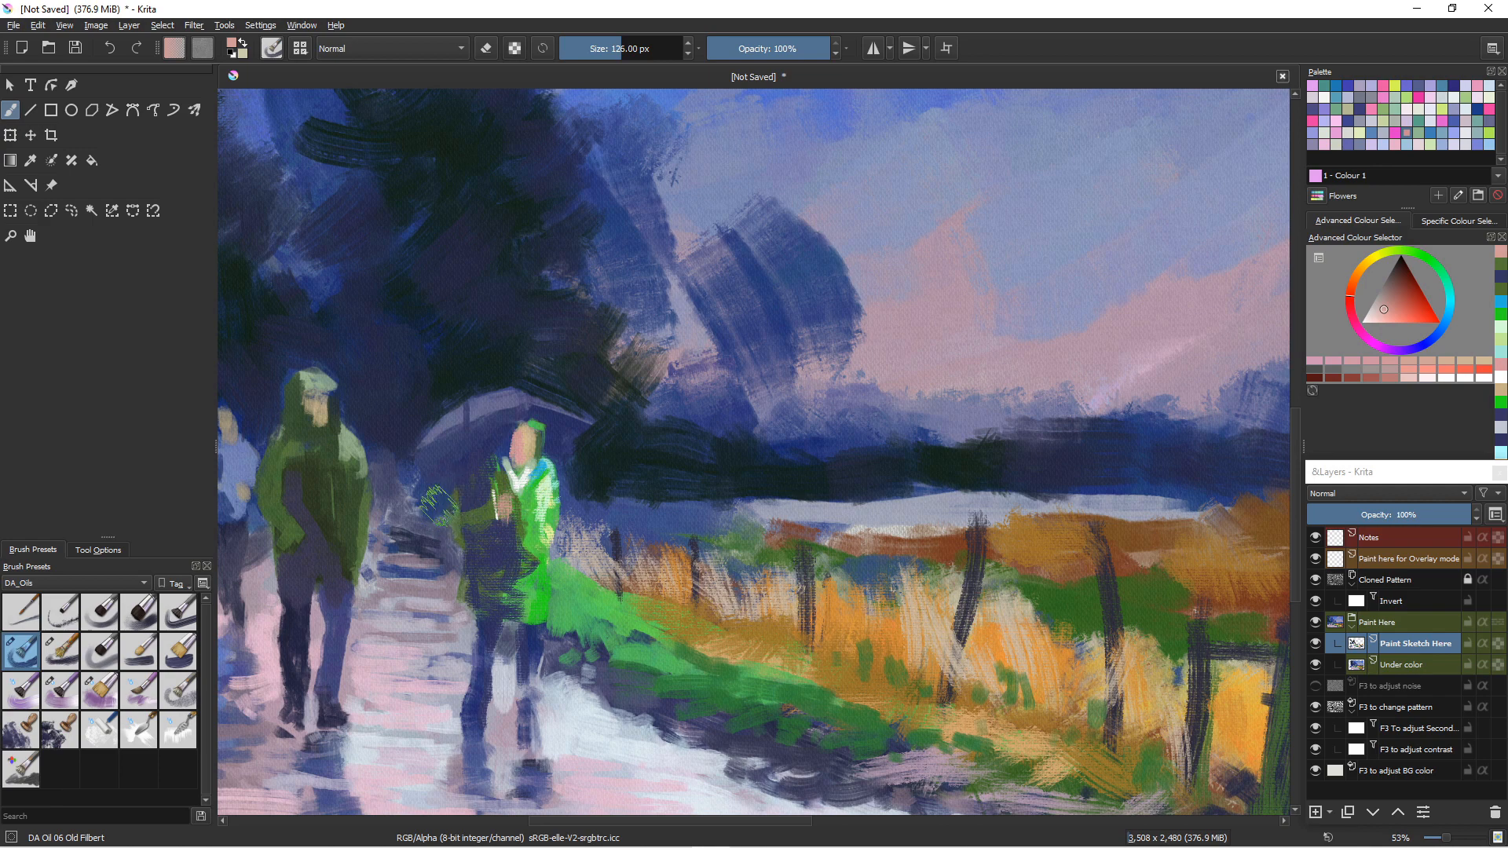
- Repaint the coat's shaded front in sampled dark green and refine its outer edge with navy sampled from the background
{"action": "left_click", "coordinate": [502, 553], "text": "ctrl"}
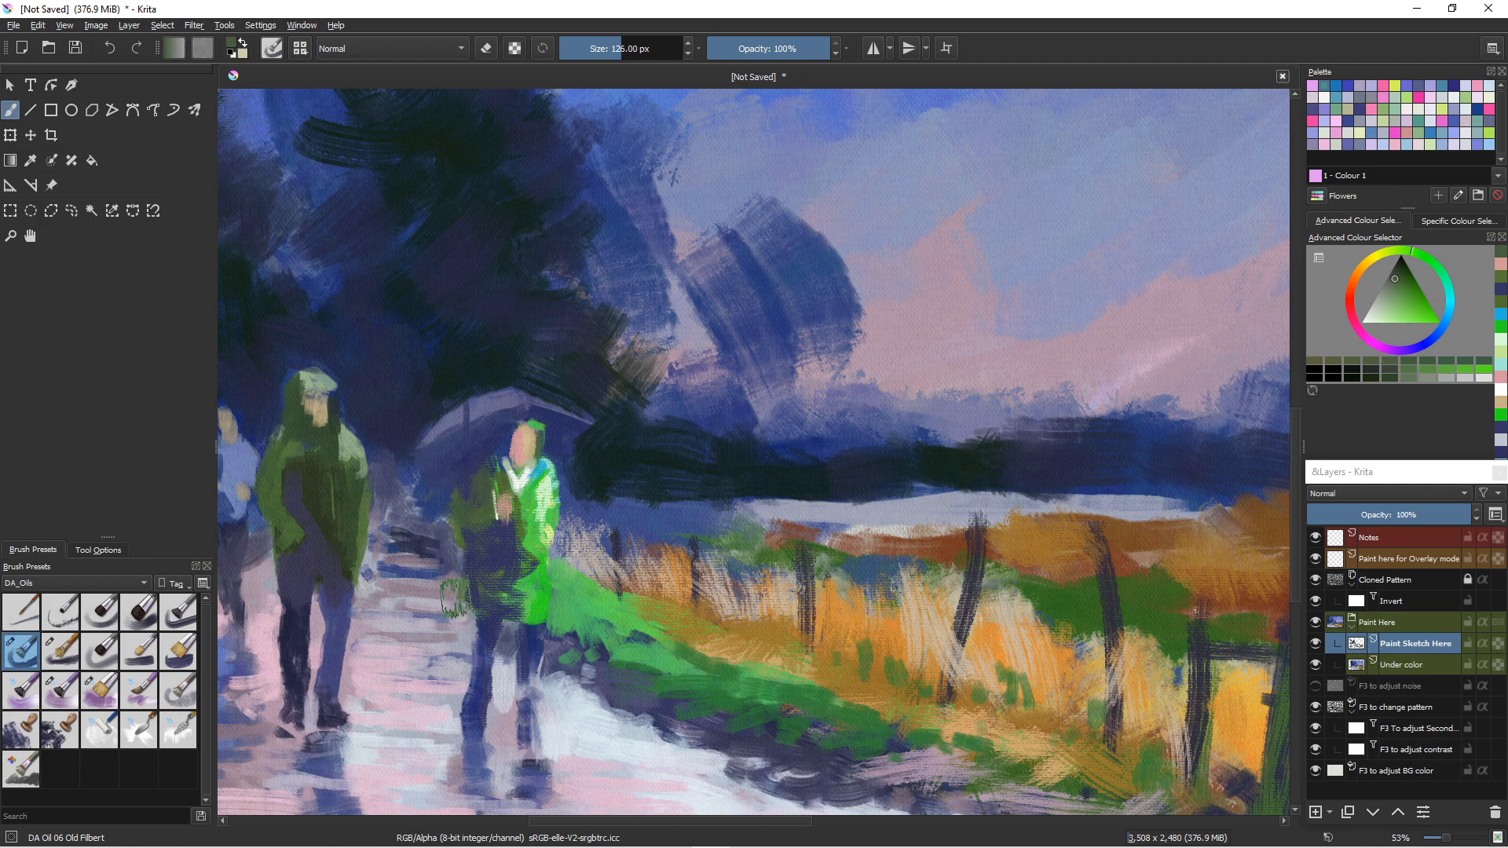
{"action": "mouse_move", "coordinate": [495, 536]}
{"action": "left_mouse_down"}
{"action": "mouse_move", "coordinate": [504, 562]}
{"action": "mouse_move", "coordinate": [481, 557]}
{"action": "mouse_move", "coordinate": [470, 591]}
{"action": "mouse_move", "coordinate": [479, 556]}
{"action": "mouse_move", "coordinate": [475, 571]}
{"action": "left_mouse_up"}
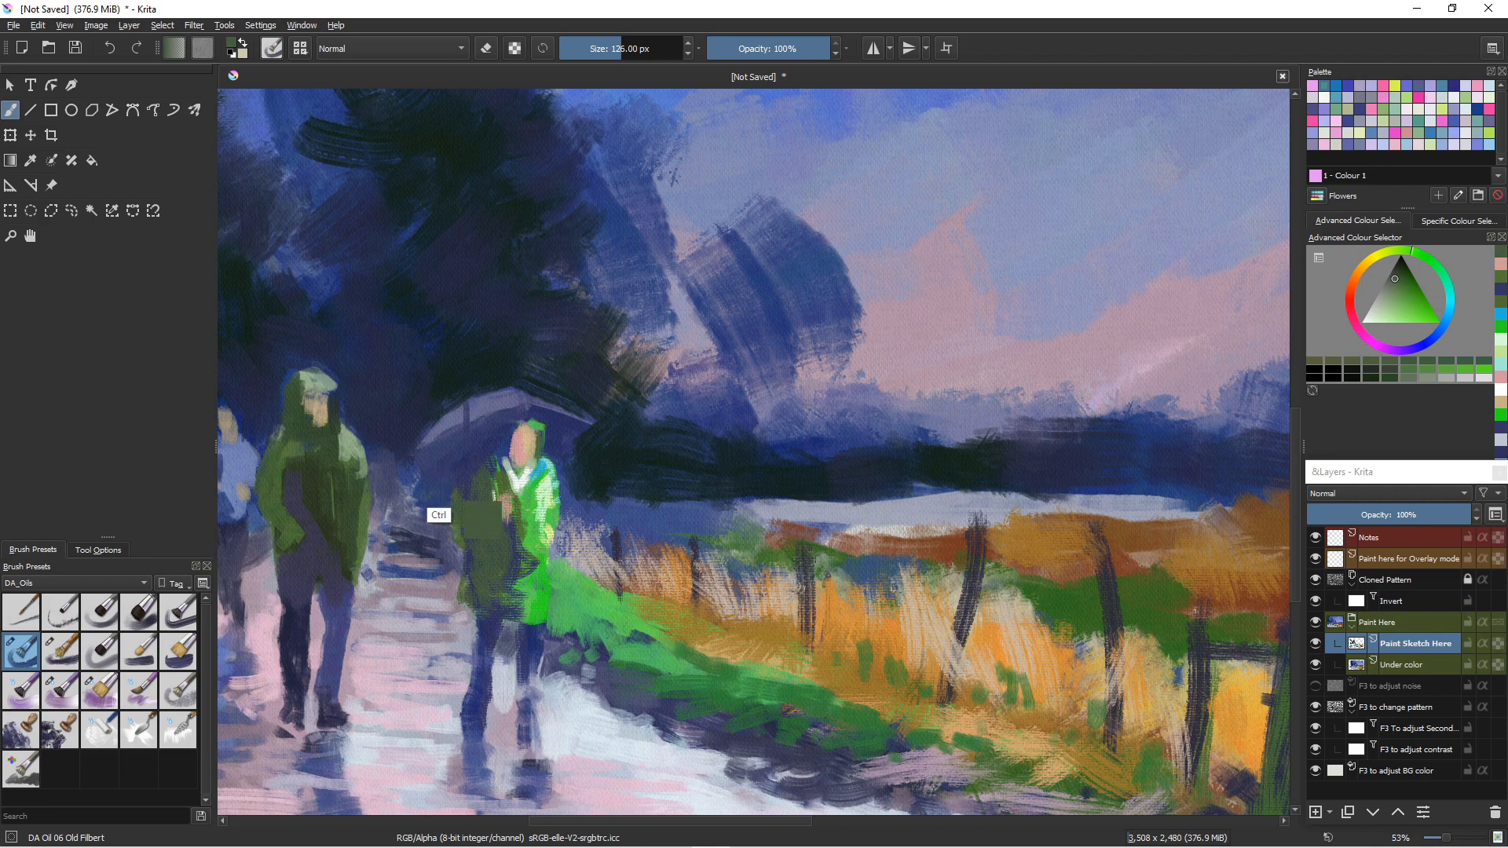
{"action": "left_click", "coordinate": [438, 506], "text": "ctrl"}
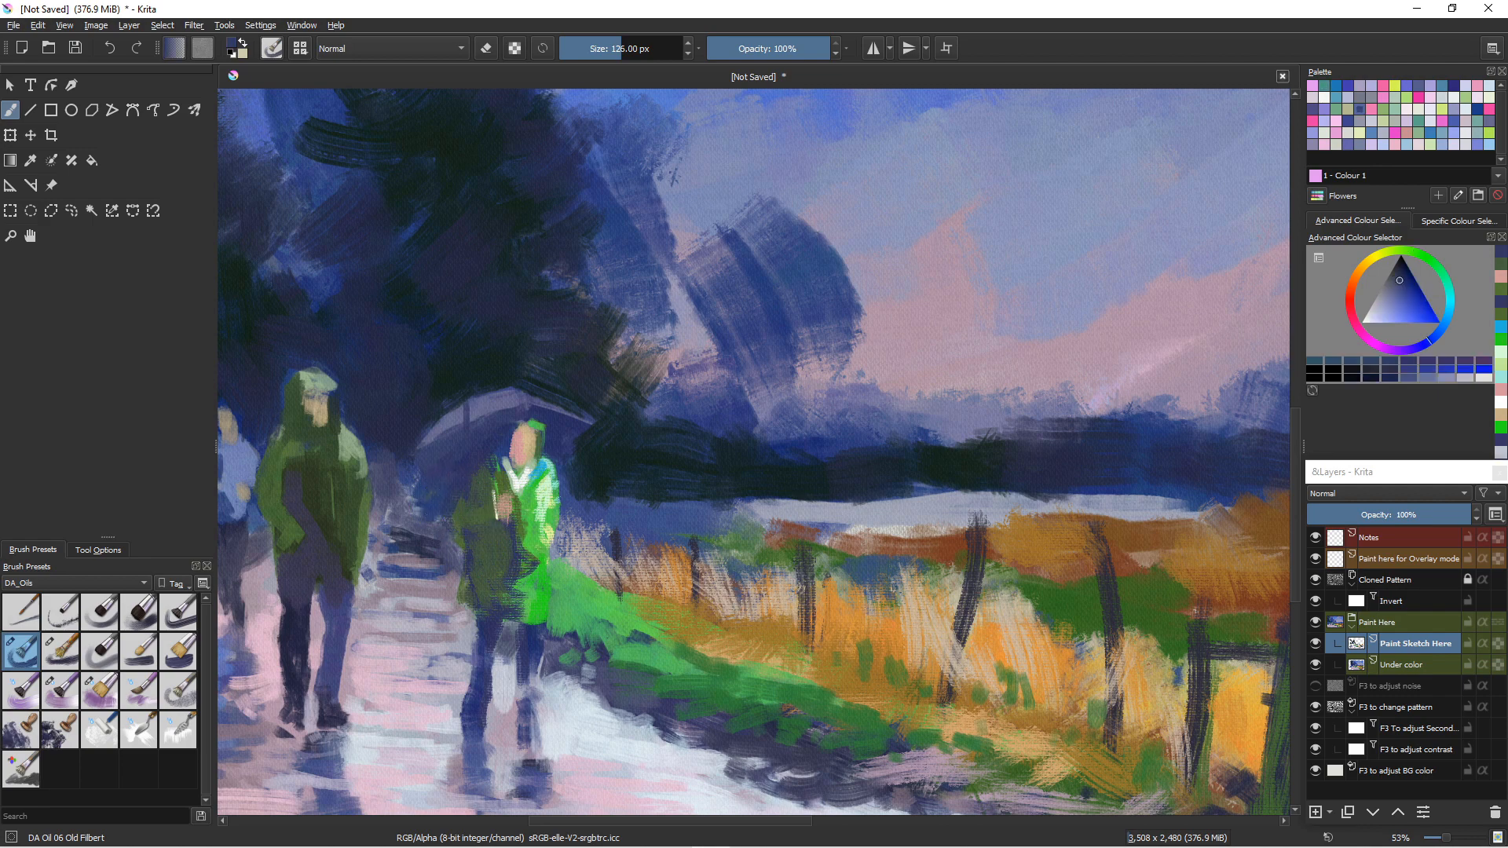
{"action": "left_click", "coordinate": [542, 529], "text": "ctrl"}
{"action": "left_click", "coordinate": [441, 492], "text": "ctrl"}
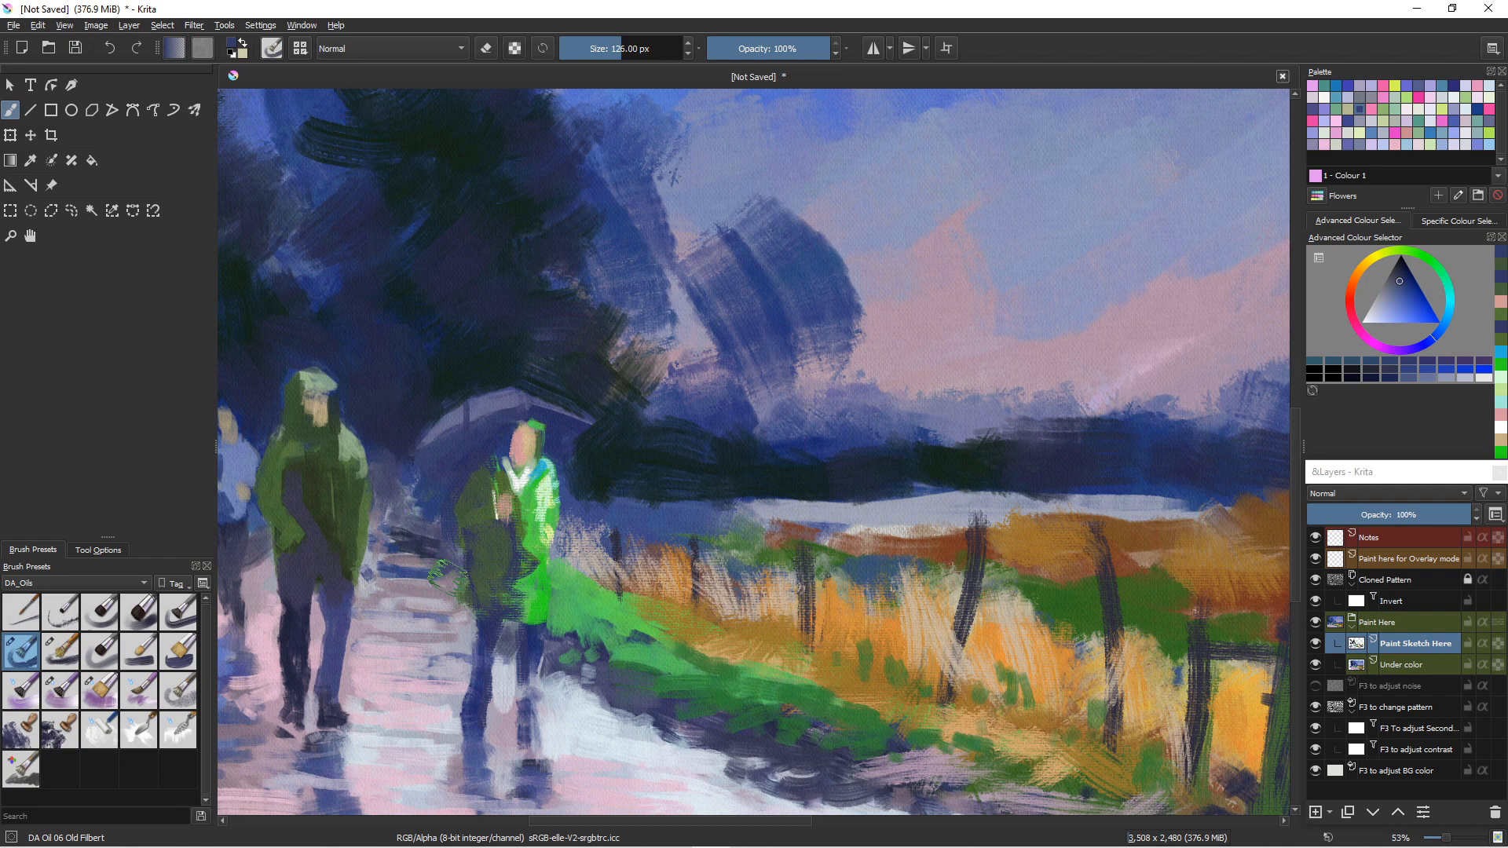
- Trim the lower coat's outer edge with mauve-grey sampled from the path and rebuild its shaded side in sampled dark green
{"action": "left_click", "coordinate": [443, 574], "text": "ctrl"}
{"action": "left_click_drag", "start_coordinate": [462, 581], "coordinate": [441, 610]}
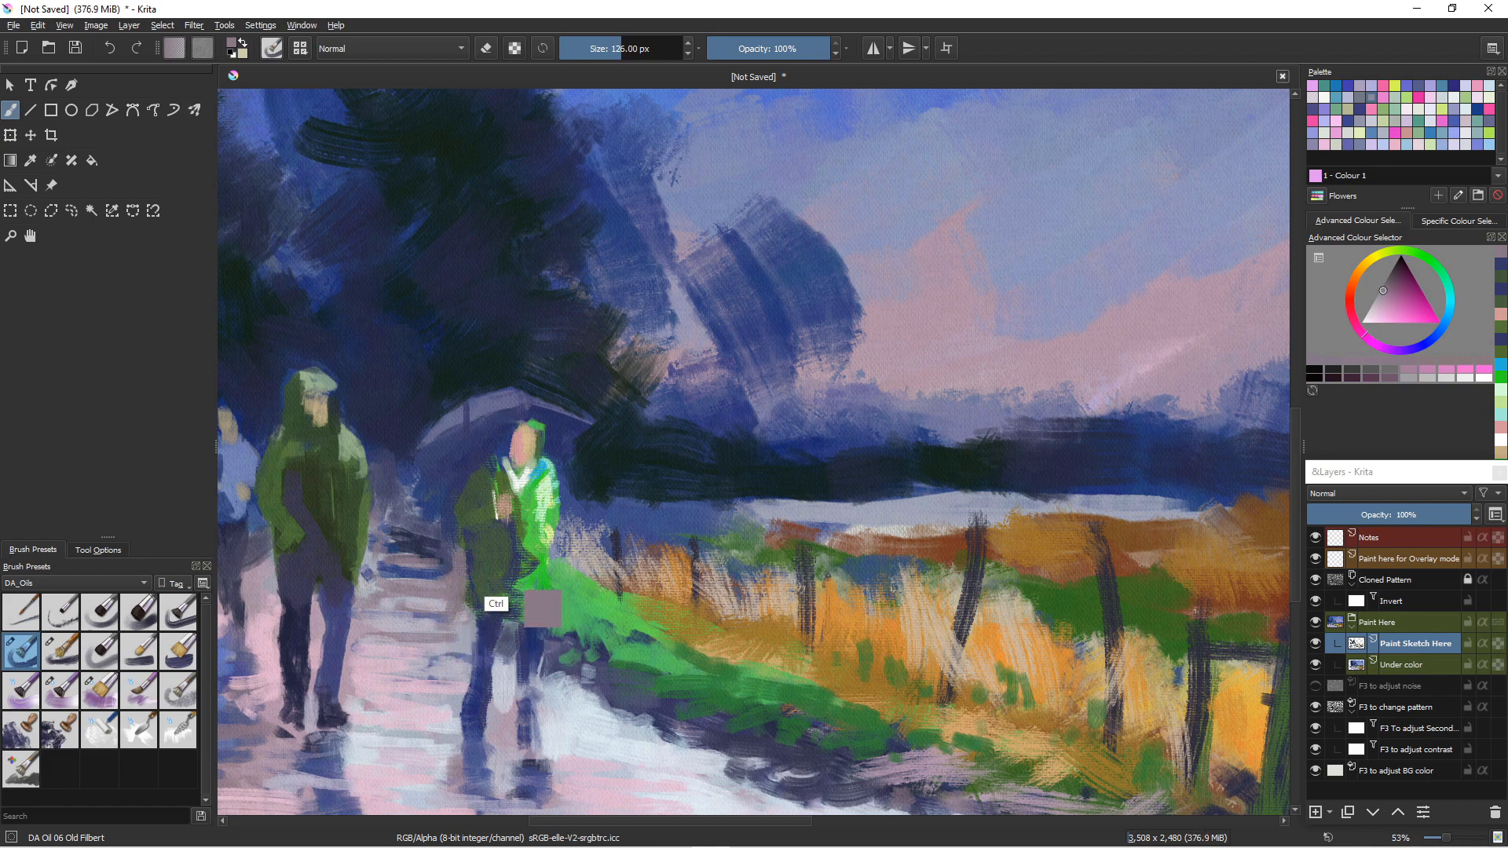
{"action": "left_click", "coordinate": [492, 600], "text": "ctrl"}
{"action": "left_click_drag", "start_coordinate": [481, 579], "coordinate": [471, 551]}
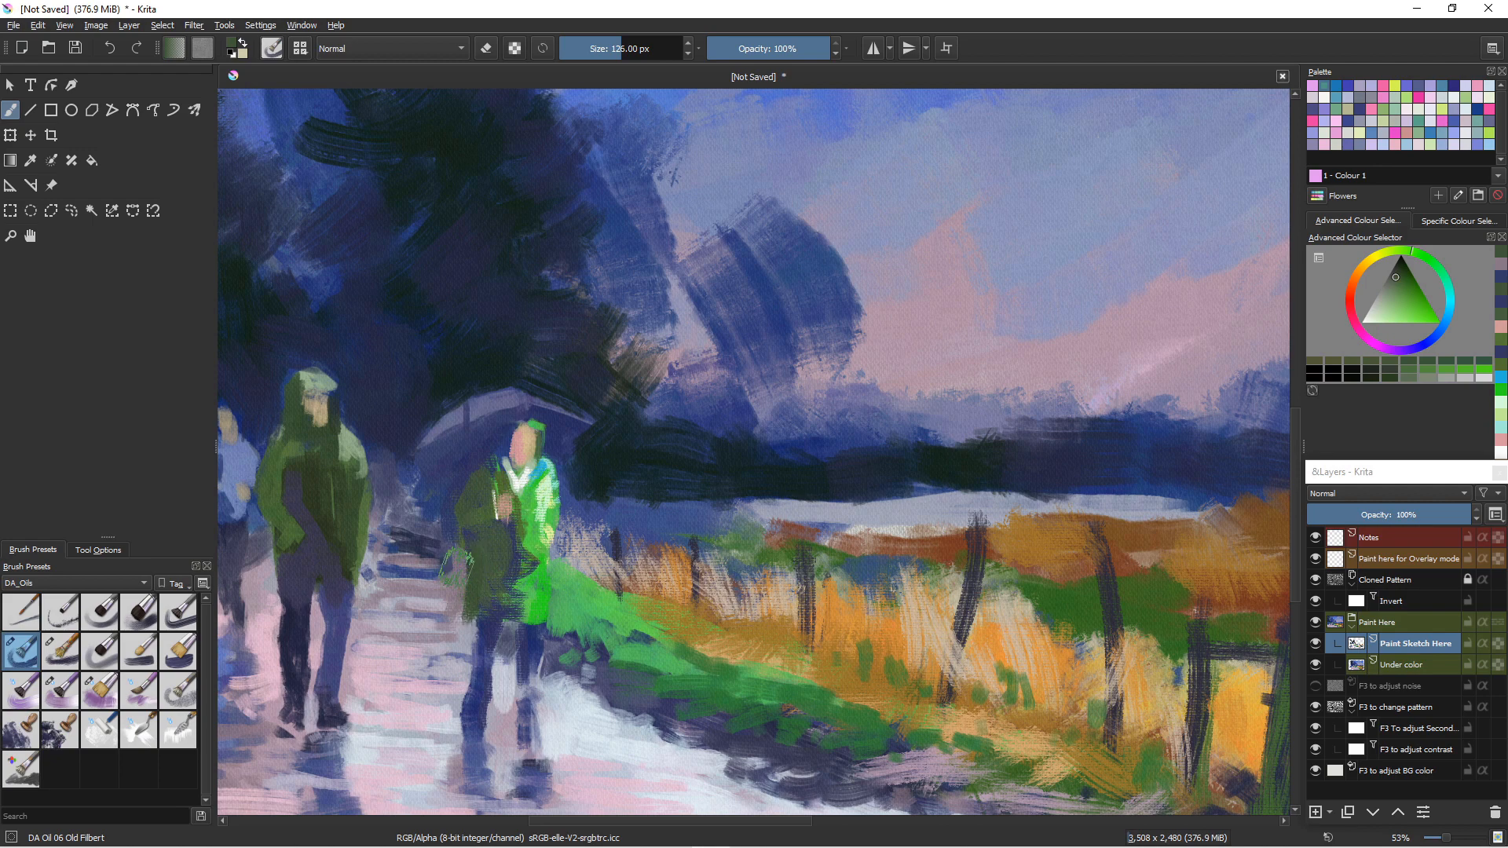
- Clean up the umbrella walker's coat hem in dark green and touch up its bright side with sampled green
{"action": "left_click_drag", "start_coordinate": [456, 624], "coordinate": [474, 615]}
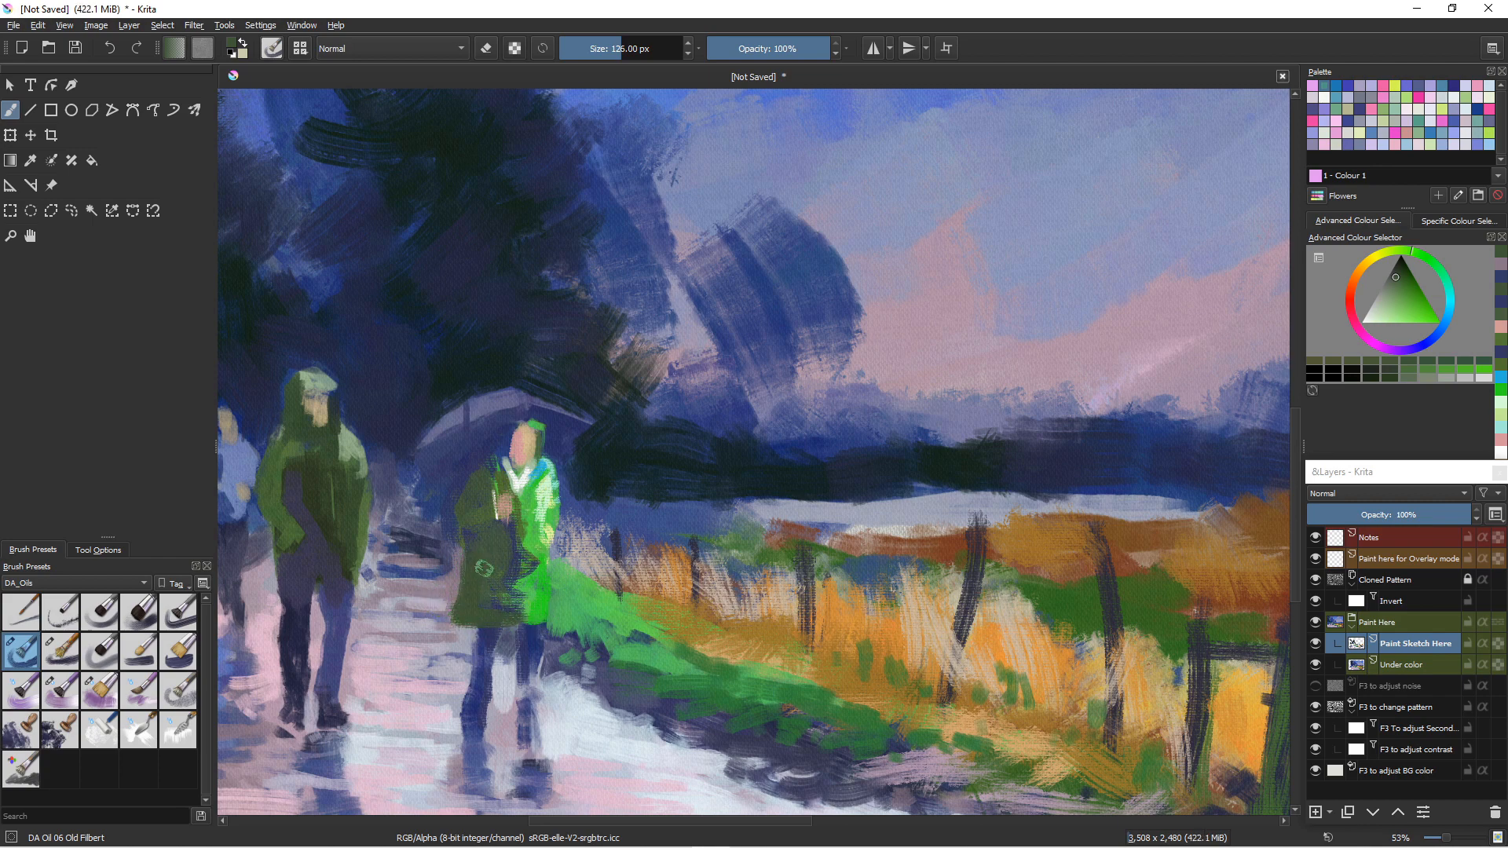
{"action": "mouse_move", "coordinate": [496, 605]}
{"action": "left_mouse_down"}
{"action": "mouse_move", "coordinate": [514, 592]}
{"action": "mouse_move", "coordinate": [521, 614]}
{"action": "left_mouse_up"}
{"action": "left_click", "coordinate": [531, 594], "text": "ctrl"}
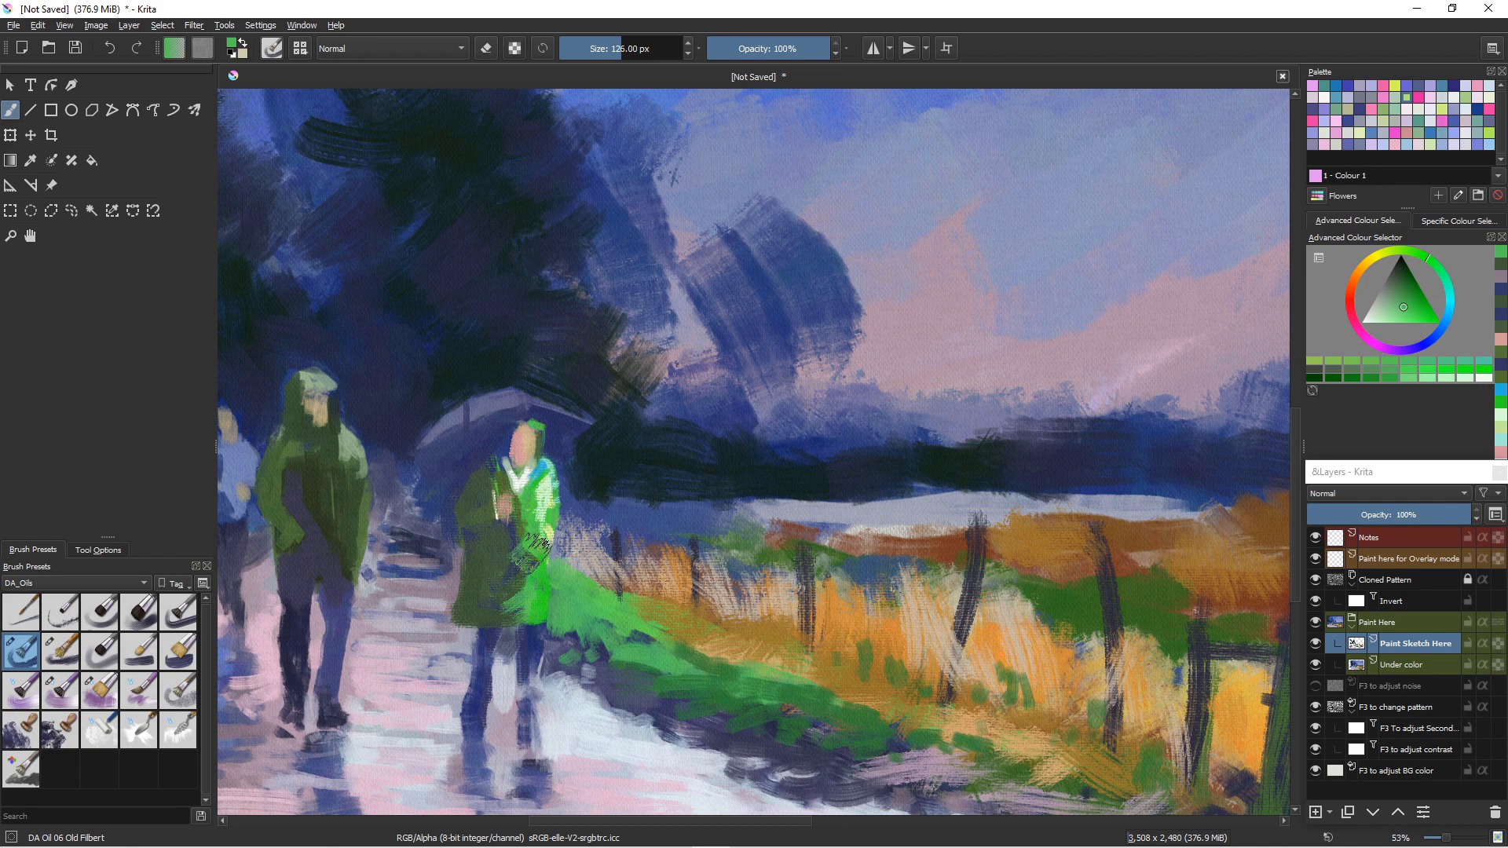
{"action": "left_click_drag", "start_coordinate": [534, 553], "coordinate": [530, 556]}
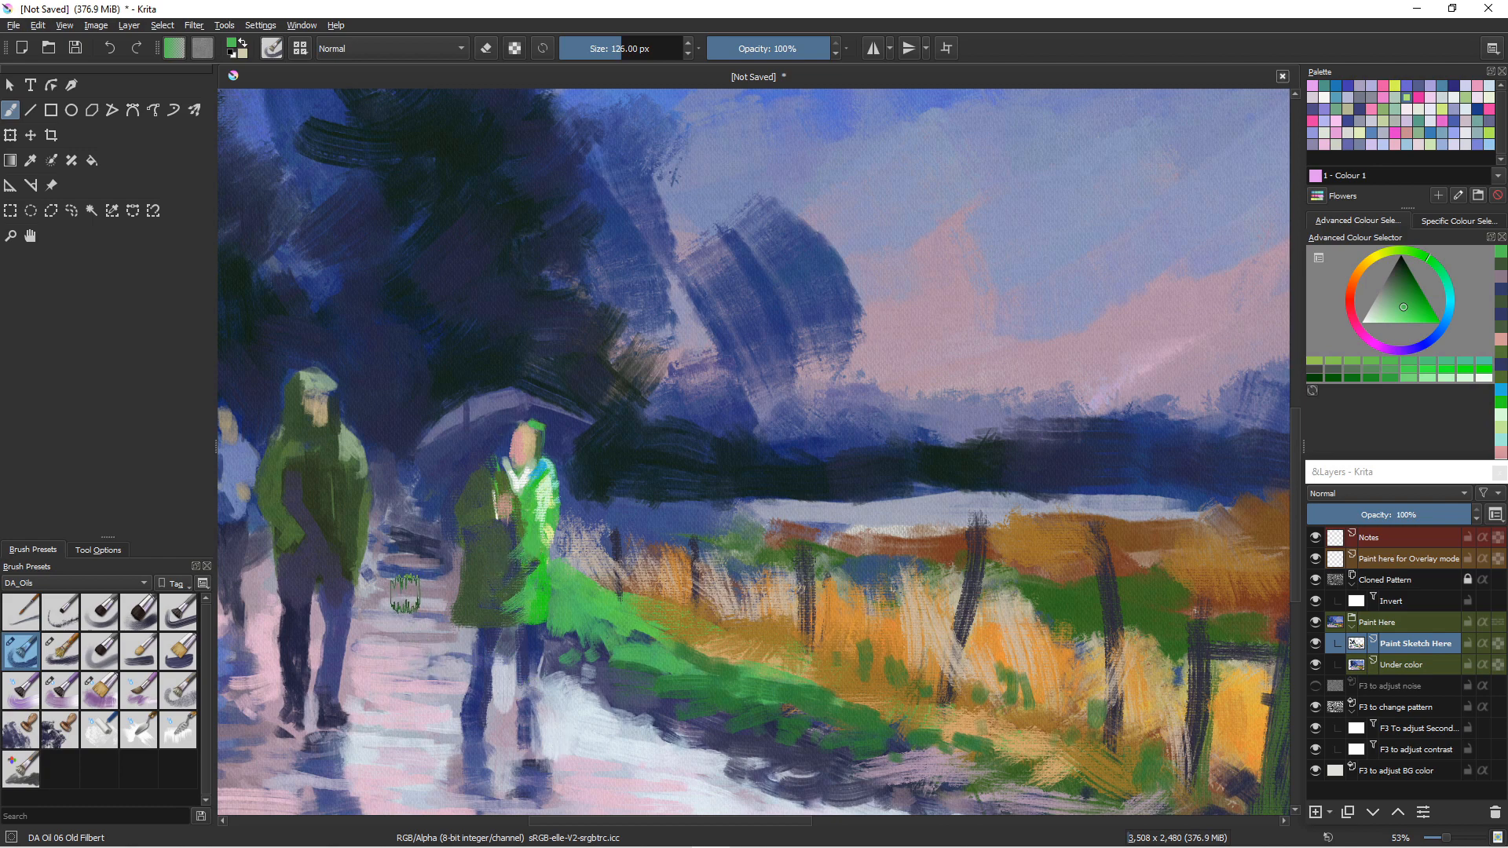
- Repaint the wet path beside the umbrella walker's coat with pale grey-blue sampled from the reflections
{"action": "left_click", "coordinate": [490, 734], "text": "ctrl"}
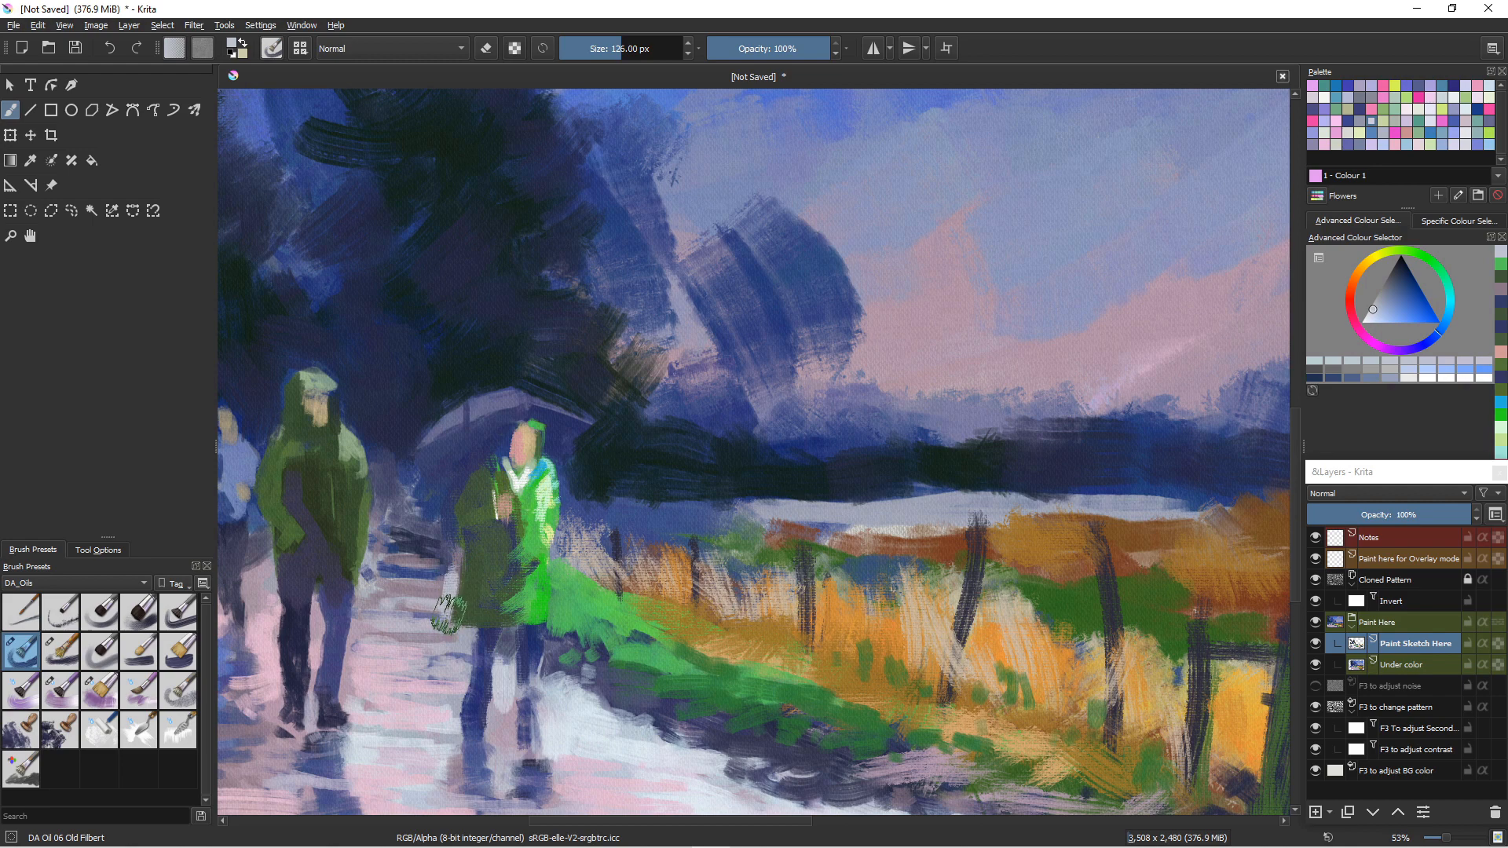
{"action": "left_click_drag", "start_coordinate": [454, 571], "coordinate": [445, 625]}
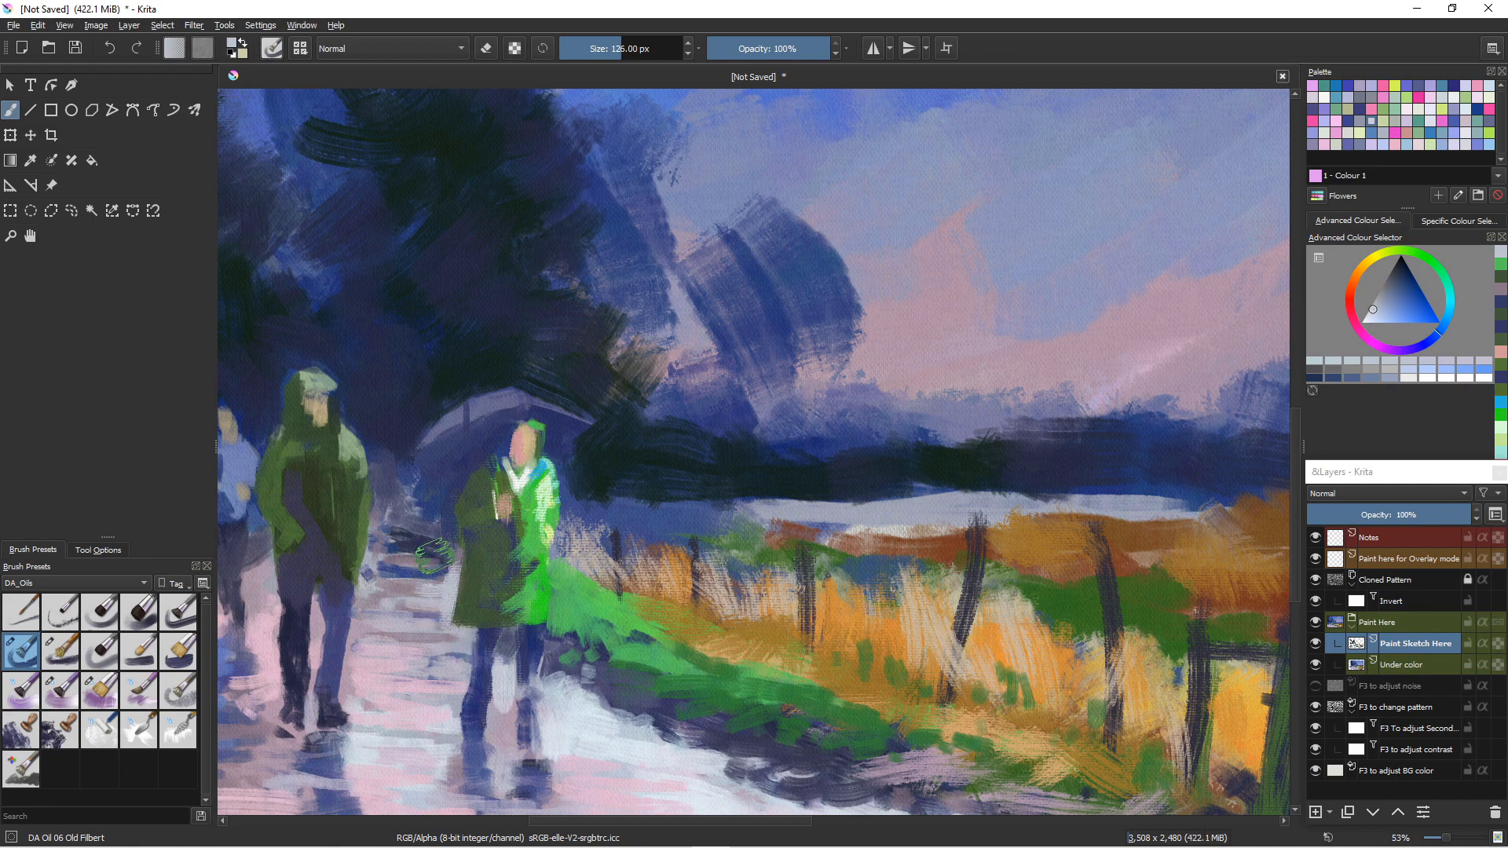
{"action": "mouse_move", "coordinate": [440, 549]}
{"action": "left_mouse_down"}
{"action": "mouse_move", "coordinate": [392, 539]}
{"action": "mouse_move", "coordinate": [438, 559]}
{"action": "mouse_move", "coordinate": [397, 562]}
{"action": "mouse_move", "coordinate": [446, 565]}
{"action": "mouse_move", "coordinate": [394, 583]}
{"action": "left_mouse_up"}
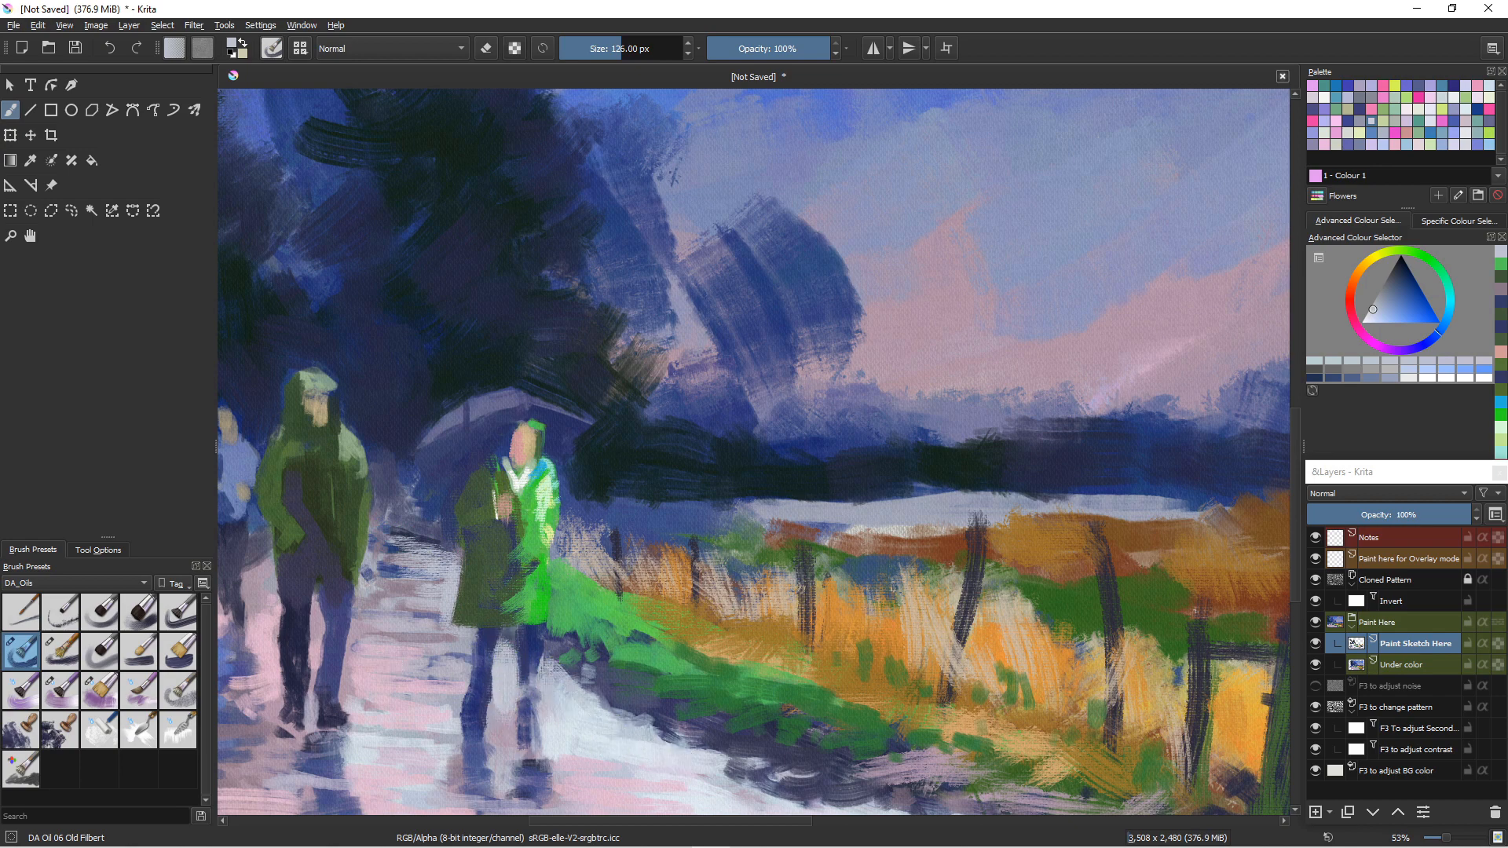
{"action": "left_click_drag", "start_coordinate": [440, 658], "coordinate": [431, 633]}
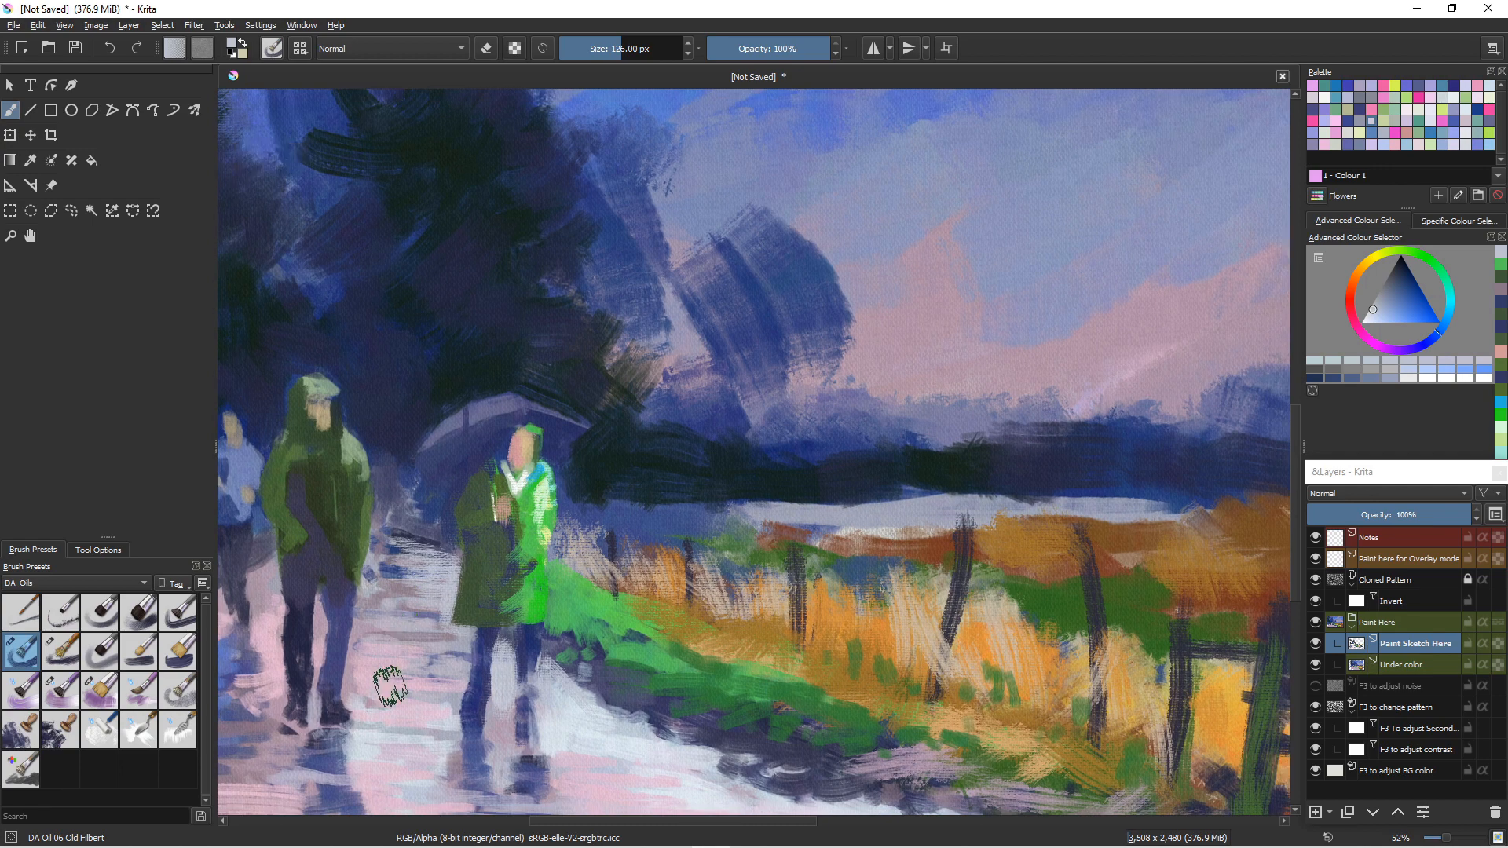
- Block in a small dog's body beside the capped man's leg with dark purple sampled from his trousers
{"action": "mouse_move", "coordinate": [431, 710]}
{"action": "left_mouse_down"}
{"action": "mouse_move", "coordinate": [386, 703]}
{"action": "mouse_move", "coordinate": [627, 738]}
{"action": "mouse_move", "coordinate": [492, 619]}
{"action": "mouse_move", "coordinate": [617, 634]}
{"action": "left_mouse_up"}
{"action": "left_click_drag", "start_coordinate": [617, 635], "coordinate": [670, 715]}
{"action": "mouse_move", "coordinate": [591, 666]}
{"action": "left_mouse_down"}
{"action": "mouse_move", "coordinate": [607, 661]}
{"action": "mouse_move", "coordinate": [578, 677]}
{"action": "left_mouse_up"}
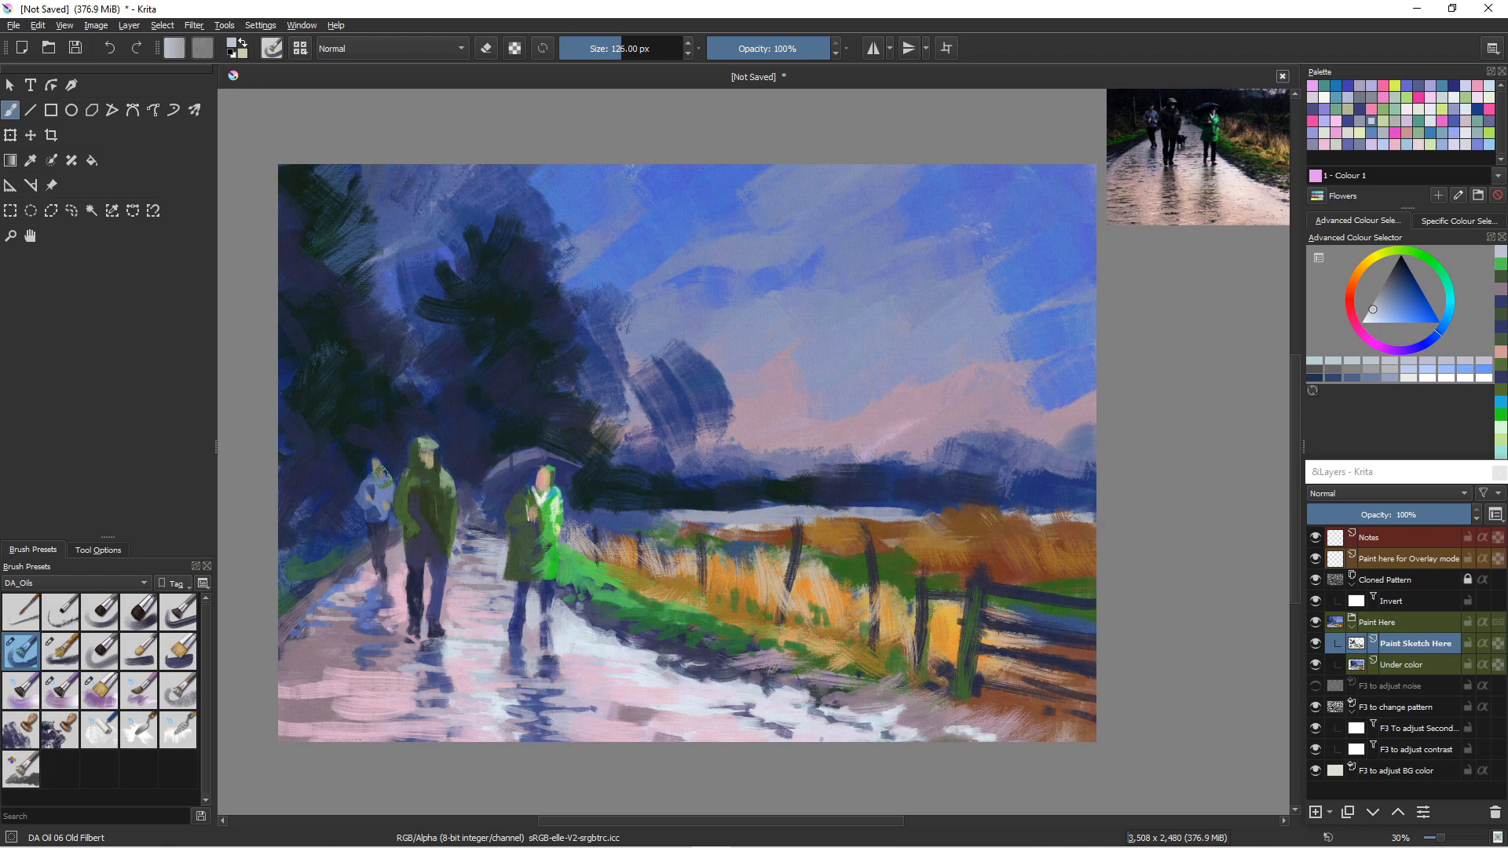
{"action": "key", "text": "ctrl"}
{"action": "left_click_drag", "start_coordinate": [489, 598], "coordinate": [522, 546]}
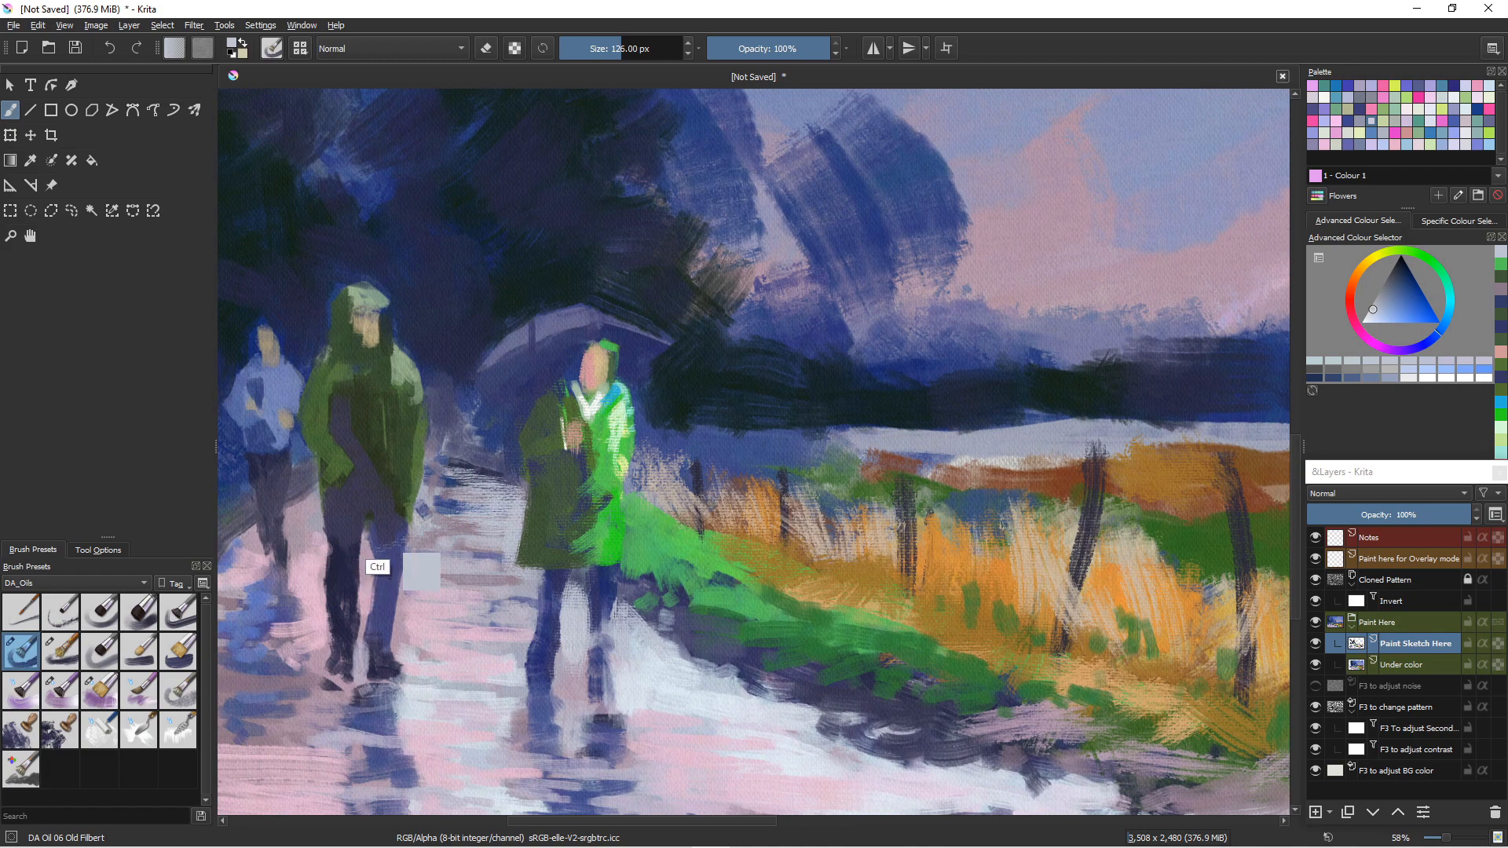
{"action": "left_click_drag", "start_coordinate": [384, 537], "coordinate": [391, 576]}
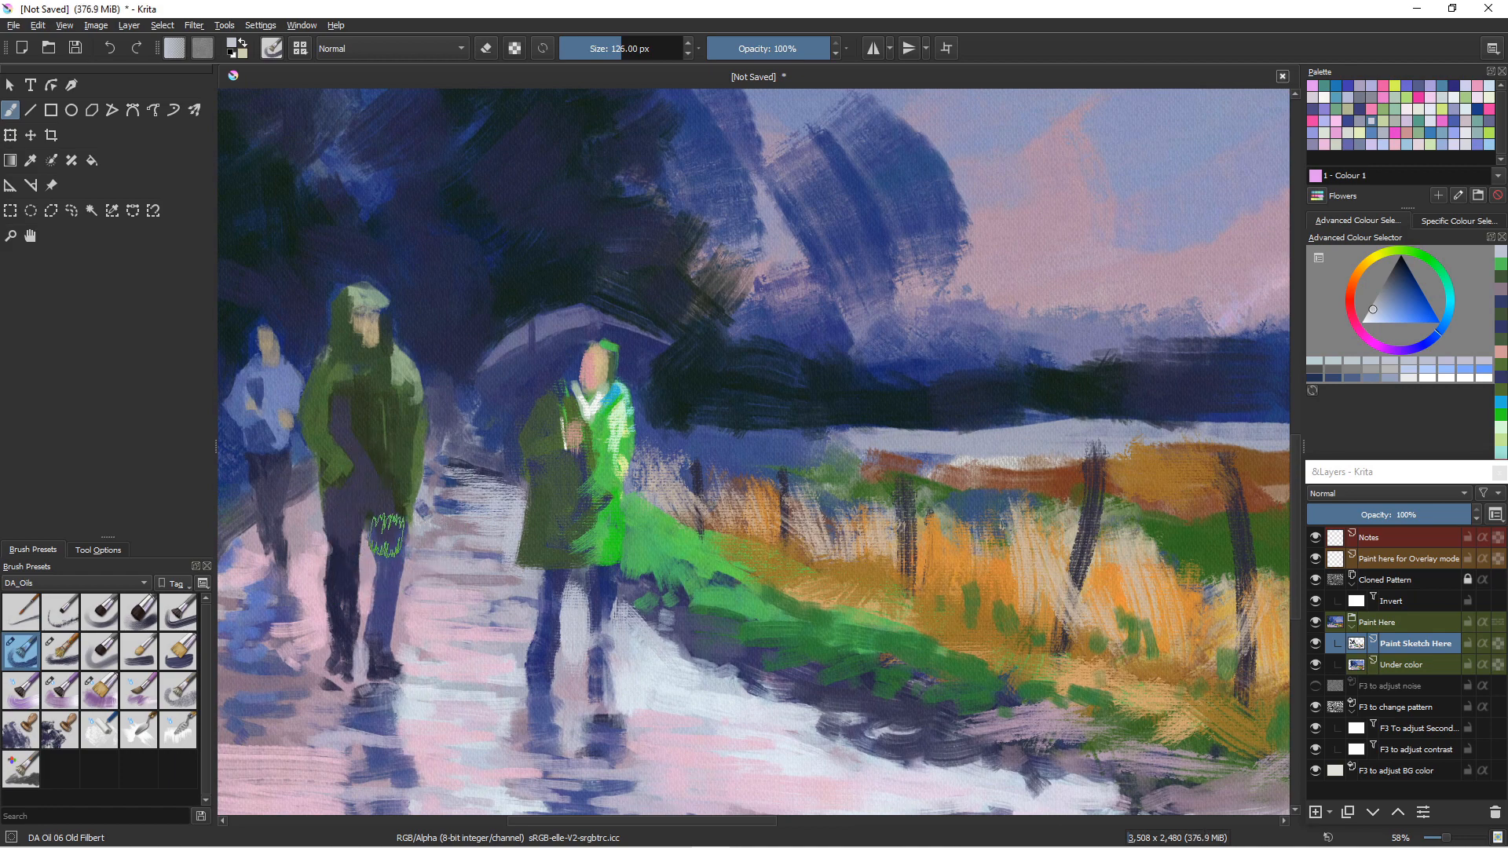
{"action": "left_click", "coordinate": [382, 569], "text": "ctrl"}
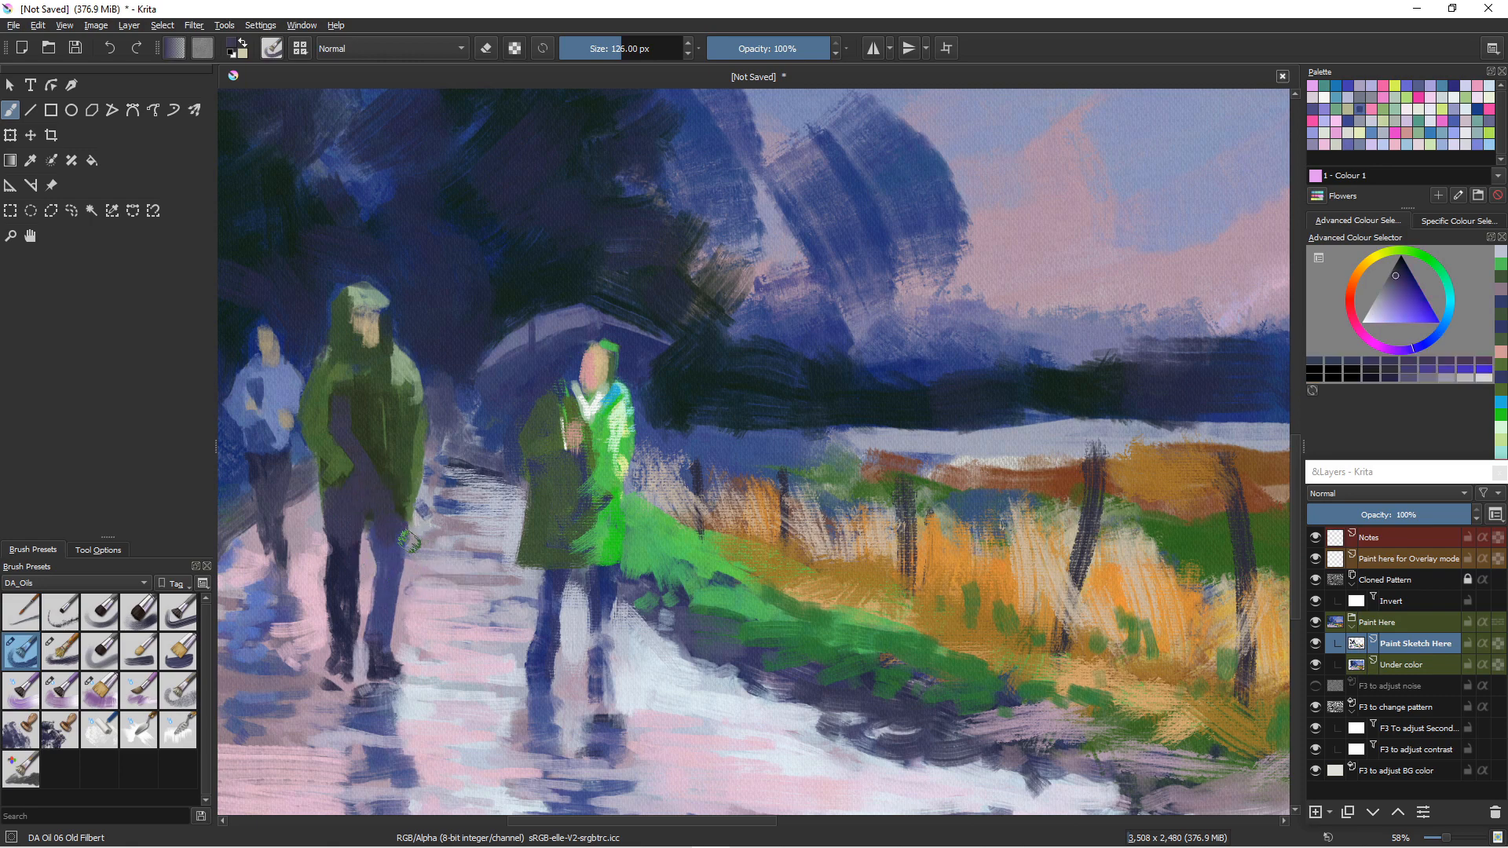
{"action": "left_click_drag", "start_coordinate": [409, 542], "coordinate": [403, 579]}
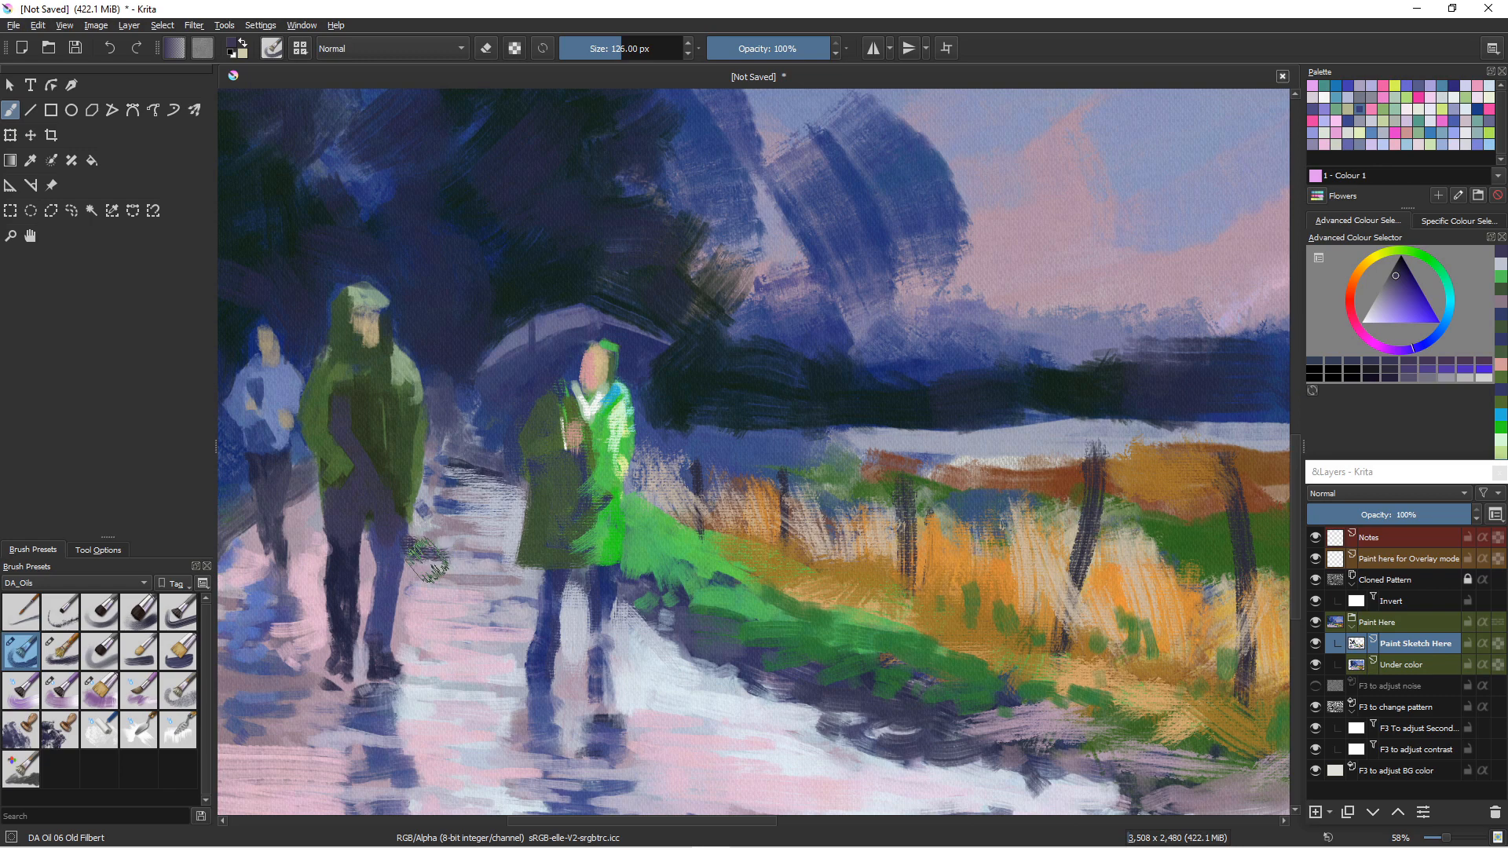
{"action": "left_click_drag", "start_coordinate": [409, 542], "coordinate": [437, 554]}
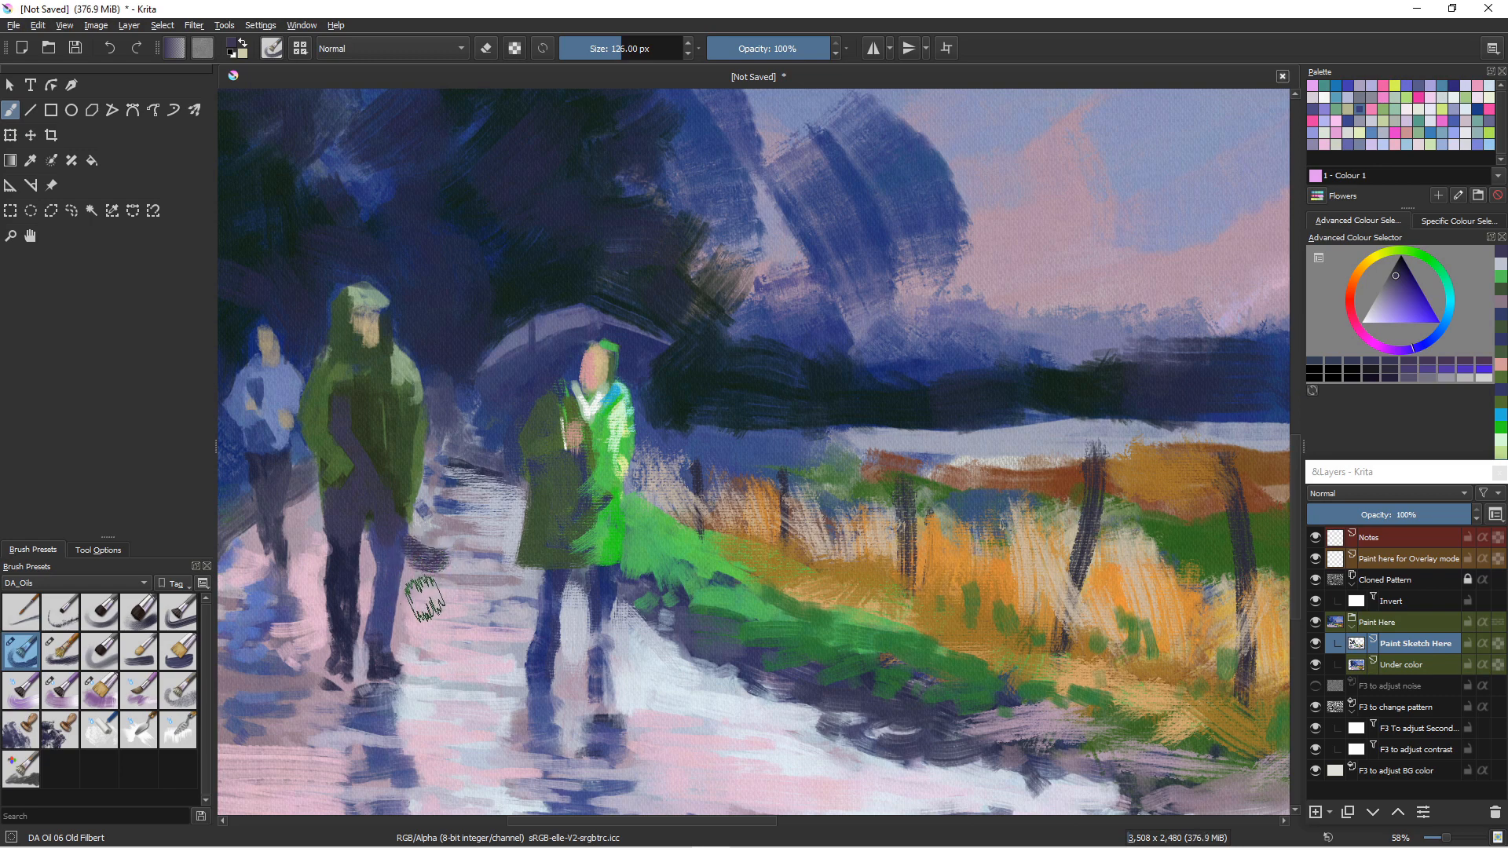
{"action": "left_click_drag", "start_coordinate": [402, 554], "coordinate": [425, 573]}
- Reduce the brush to 30 px and shape the small dog's head, tail and legs in dark purple
{"action": "key", "text": "["}
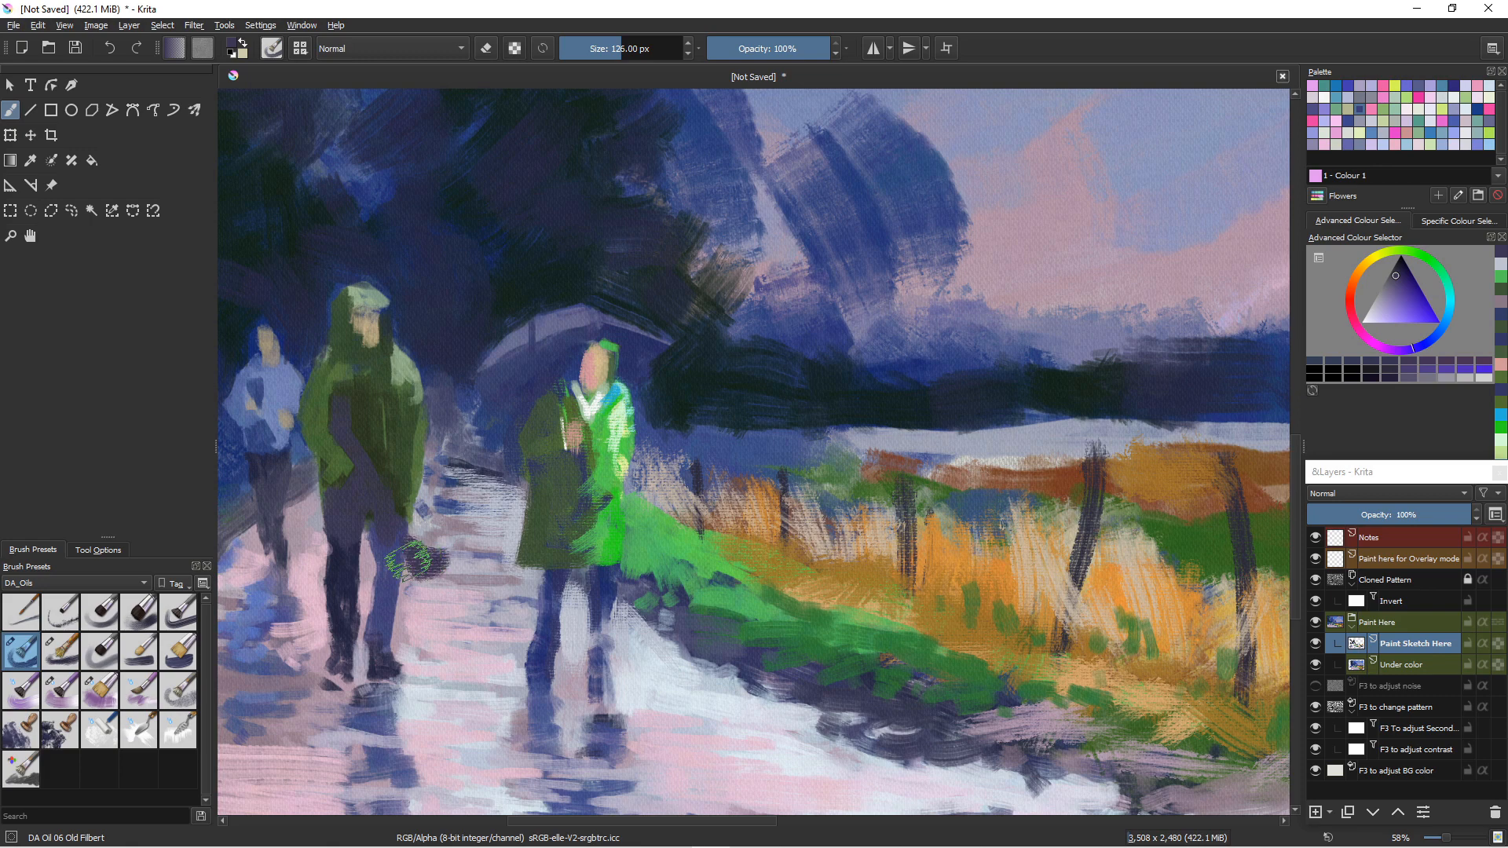
{"action": "key", "text": "["}
{"action": "key", "text": "["}
{"action": "key", "text": "["}
{"action": "key", "text": "["}
{"action": "key", "text": "["}
{"action": "key", "text": "["}
{"action": "key", "text": "["}
{"action": "key", "text": "["}
{"action": "key", "text": "["}
{"action": "key", "text": "["}
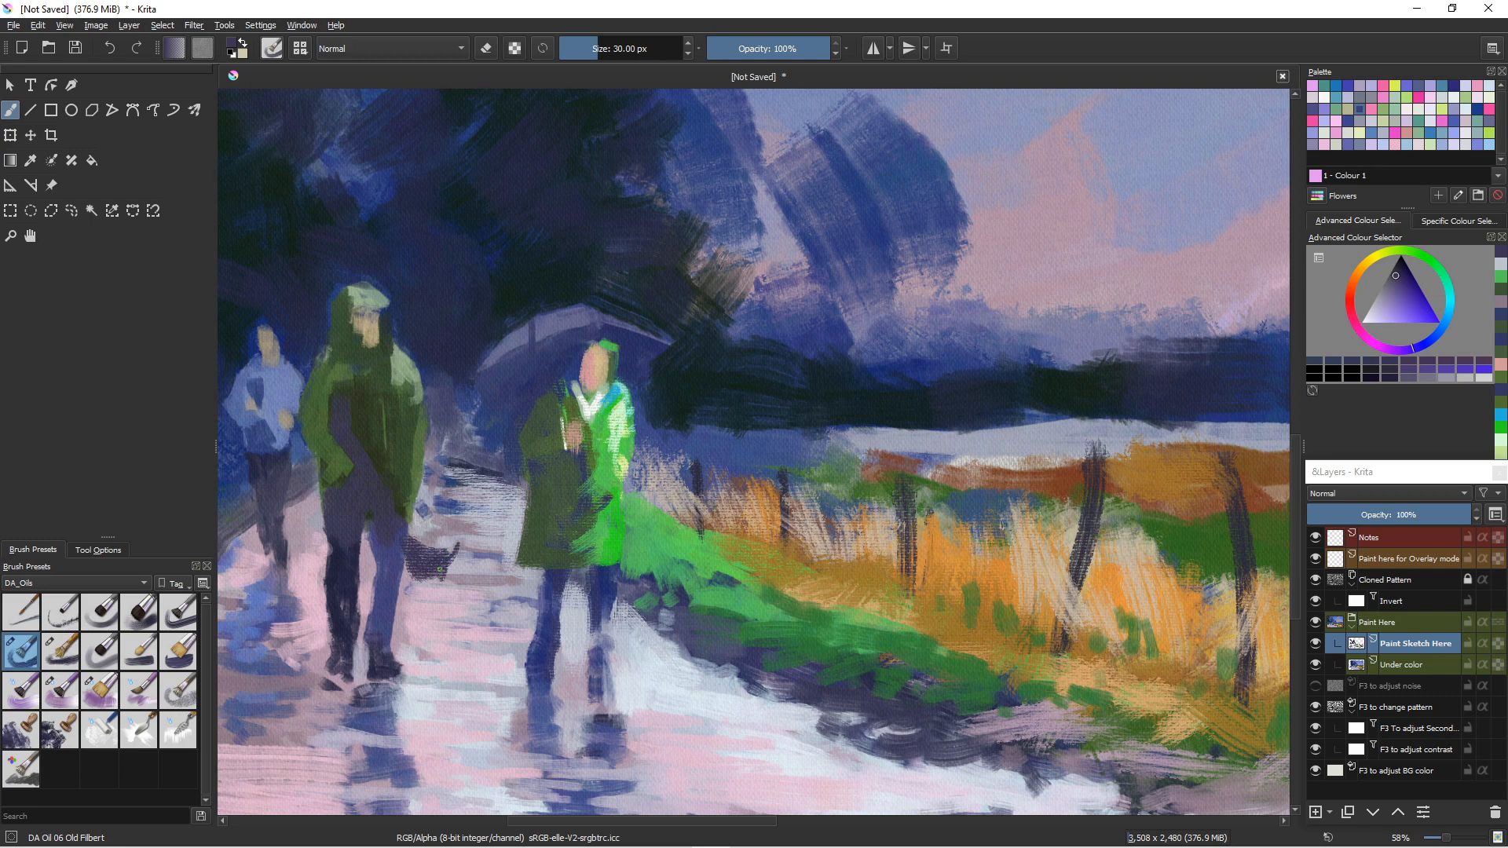
{"action": "left_click_drag", "start_coordinate": [440, 569], "coordinate": [442, 577]}
- Sample navy from the capped man's trousers, set the brush to 84 px and paint the dog's shadow across the path
{"action": "left_click", "coordinate": [386, 614], "text": "ctrl"}
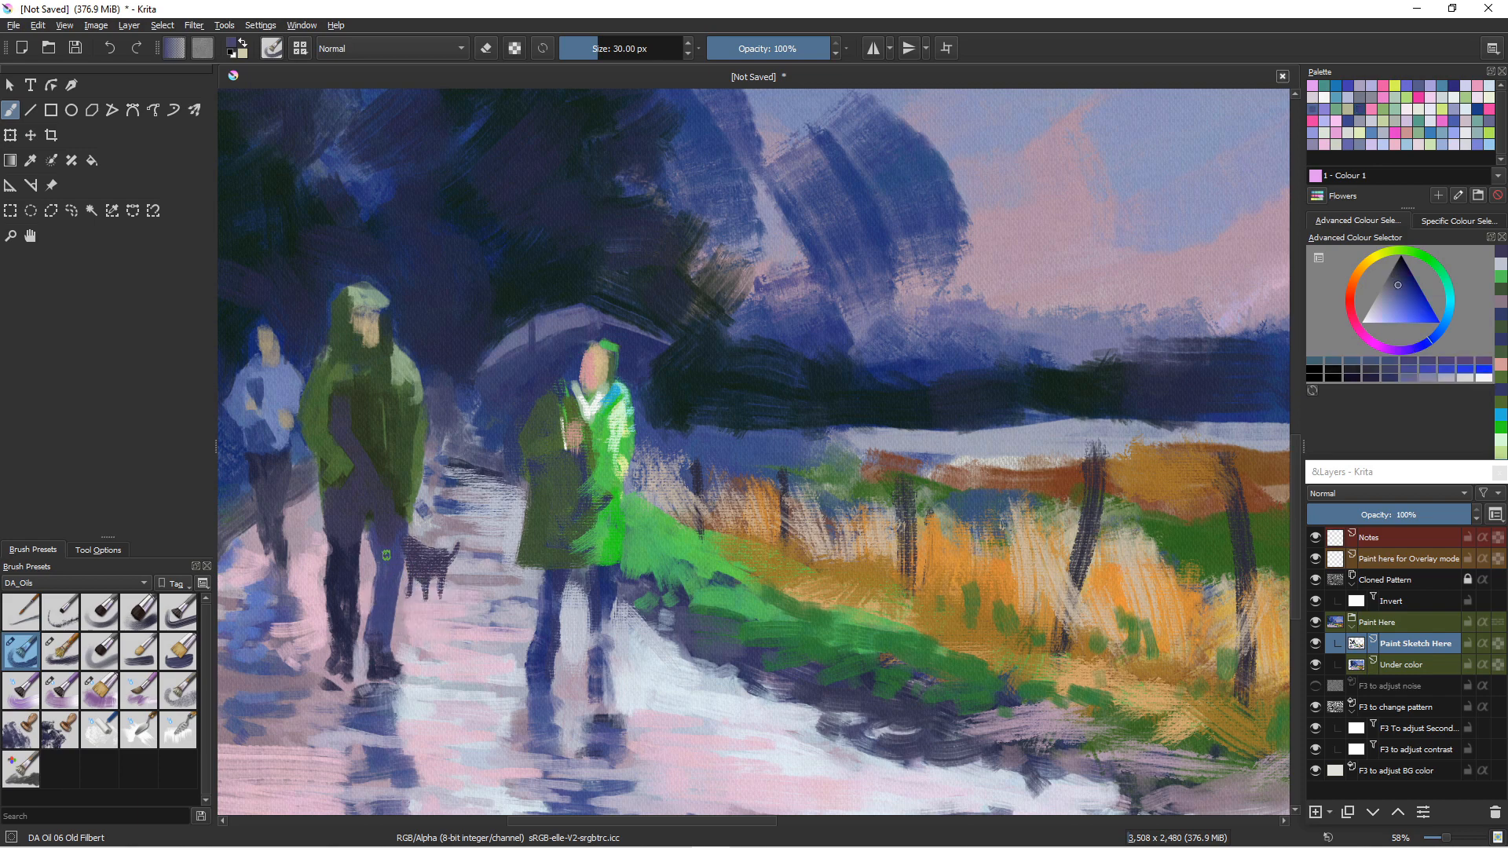
{"action": "key", "text": "bracketright"}
{"action": "right_click", "coordinate": [402, 541]}
{"action": "left_click", "coordinate": [239, 458]}
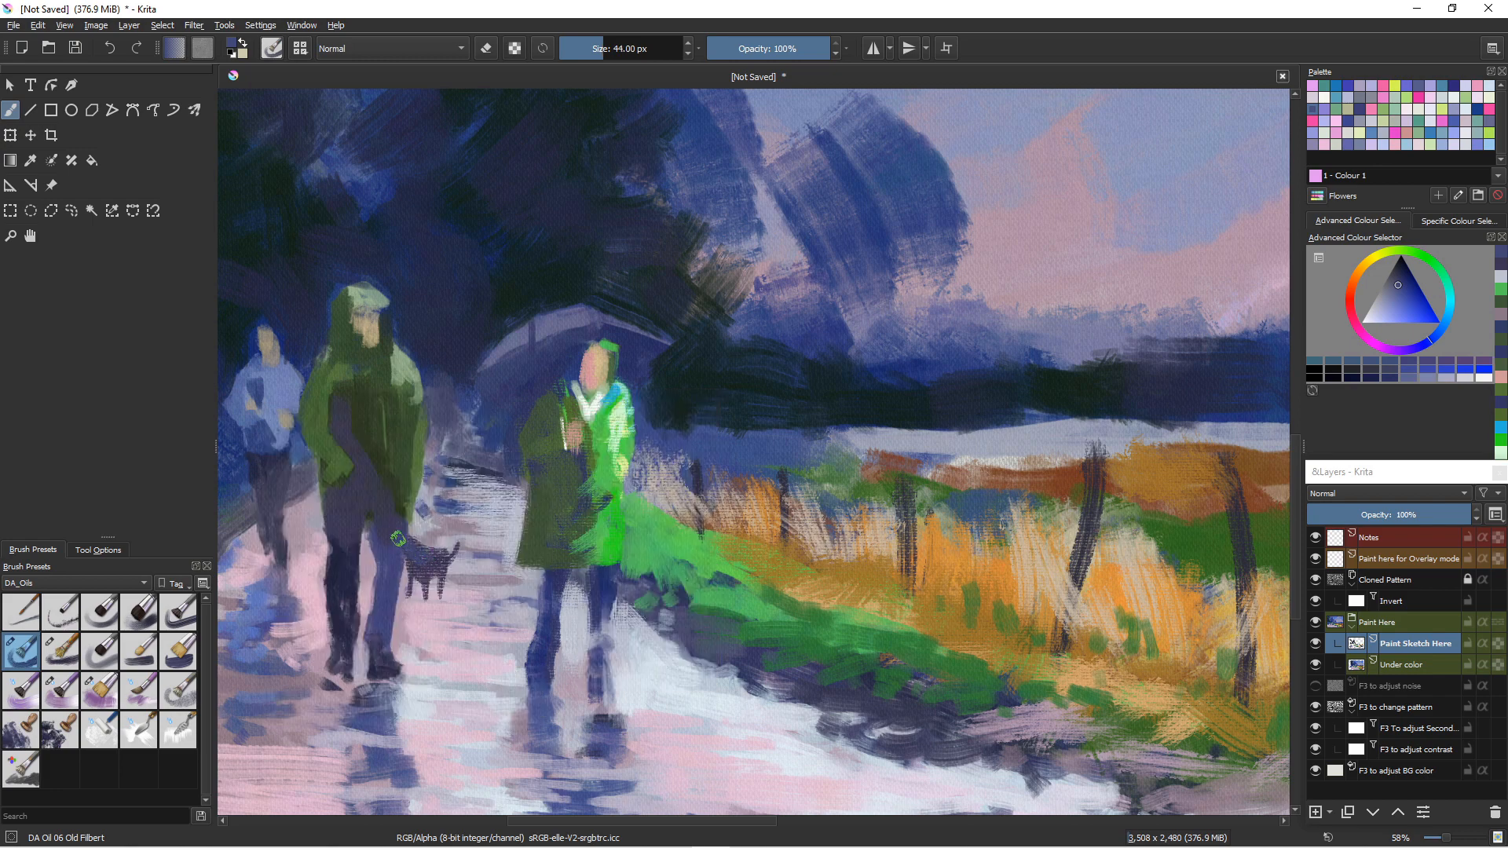
{"action": "key", "text": "bracketright"}
{"action": "key", "text": "bracketright"}
{"action": "key", "text": "bracketright"}
{"action": "key", "text": "bracketright"}
{"action": "key", "text": "bracketright"}
{"action": "key", "text": "bracketright"}
{"action": "key", "text": "bracketleft"}
{"action": "key", "text": "bracketleft"}
{"action": "key", "text": "bracketleft"}
{"action": "key", "text": "bracketleft"}
{"action": "key", "text": "bracketleft"}
{"action": "key", "text": "bracketleft"}
{"action": "key", "text": "bracketleft"}
{"action": "key", "text": "bracketleft"}
{"action": "key", "text": "bracketleft"}
{"action": "key", "text": "bracketleft"}
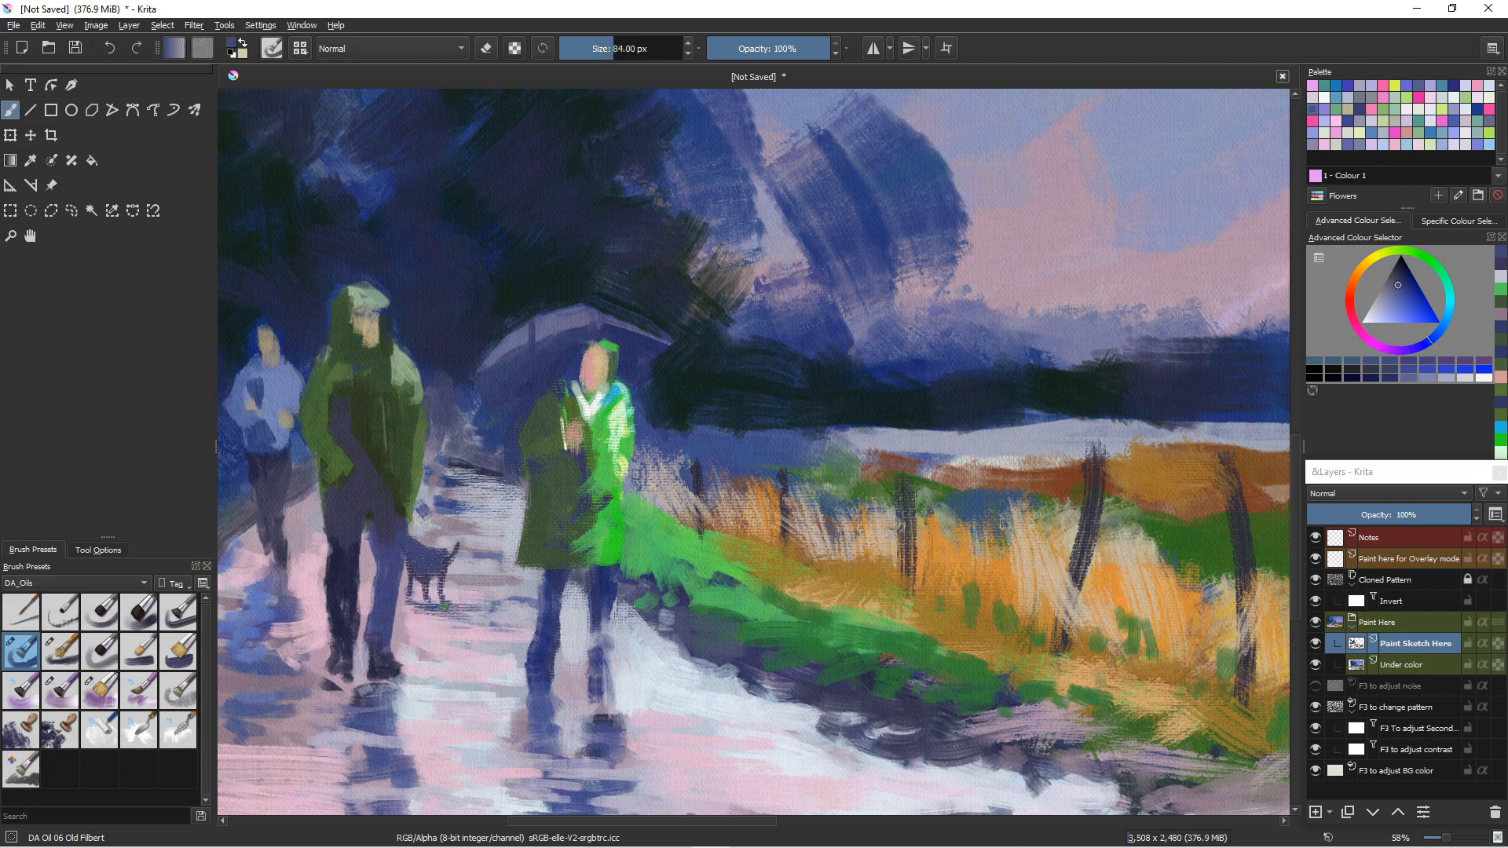
{"action": "mouse_move", "coordinate": [406, 605]}
{"action": "left_mouse_down"}
{"action": "mouse_move", "coordinate": [465, 612]}
{"action": "mouse_move", "coordinate": [408, 626]}
{"action": "left_mouse_up"}
{"action": "mouse_move", "coordinate": [515, 632]}
{"action": "left_mouse_down"}
{"action": "mouse_move", "coordinate": [429, 624]}
{"action": "mouse_move", "coordinate": [495, 629]}
{"action": "left_mouse_up"}
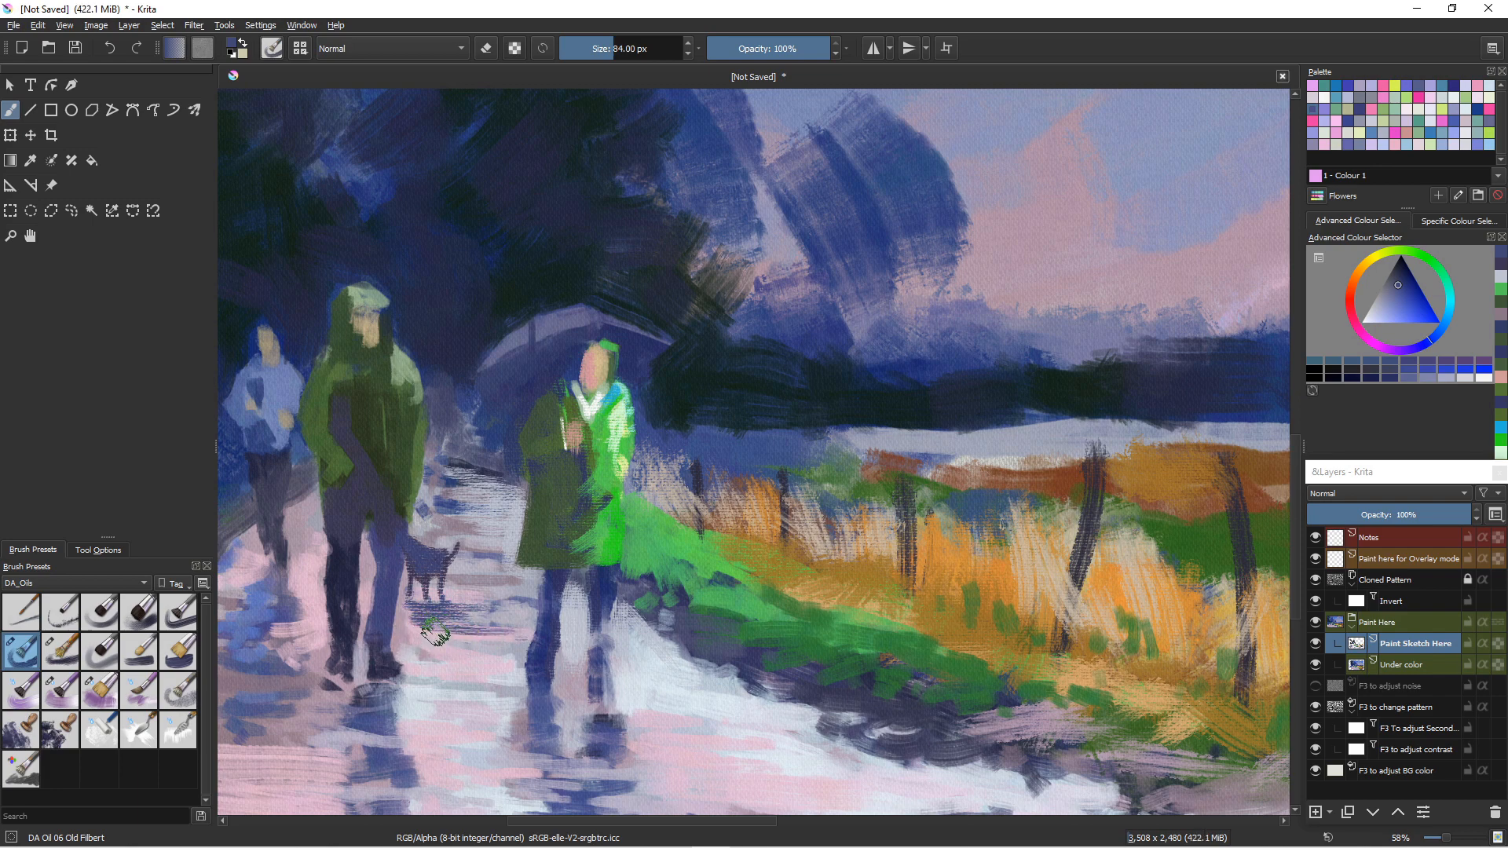
- Soften the path below the dog with pale pink and muted purple tones sampled from the wet surface
{"action": "left_click", "coordinate": [471, 679], "text": "ctrl"}
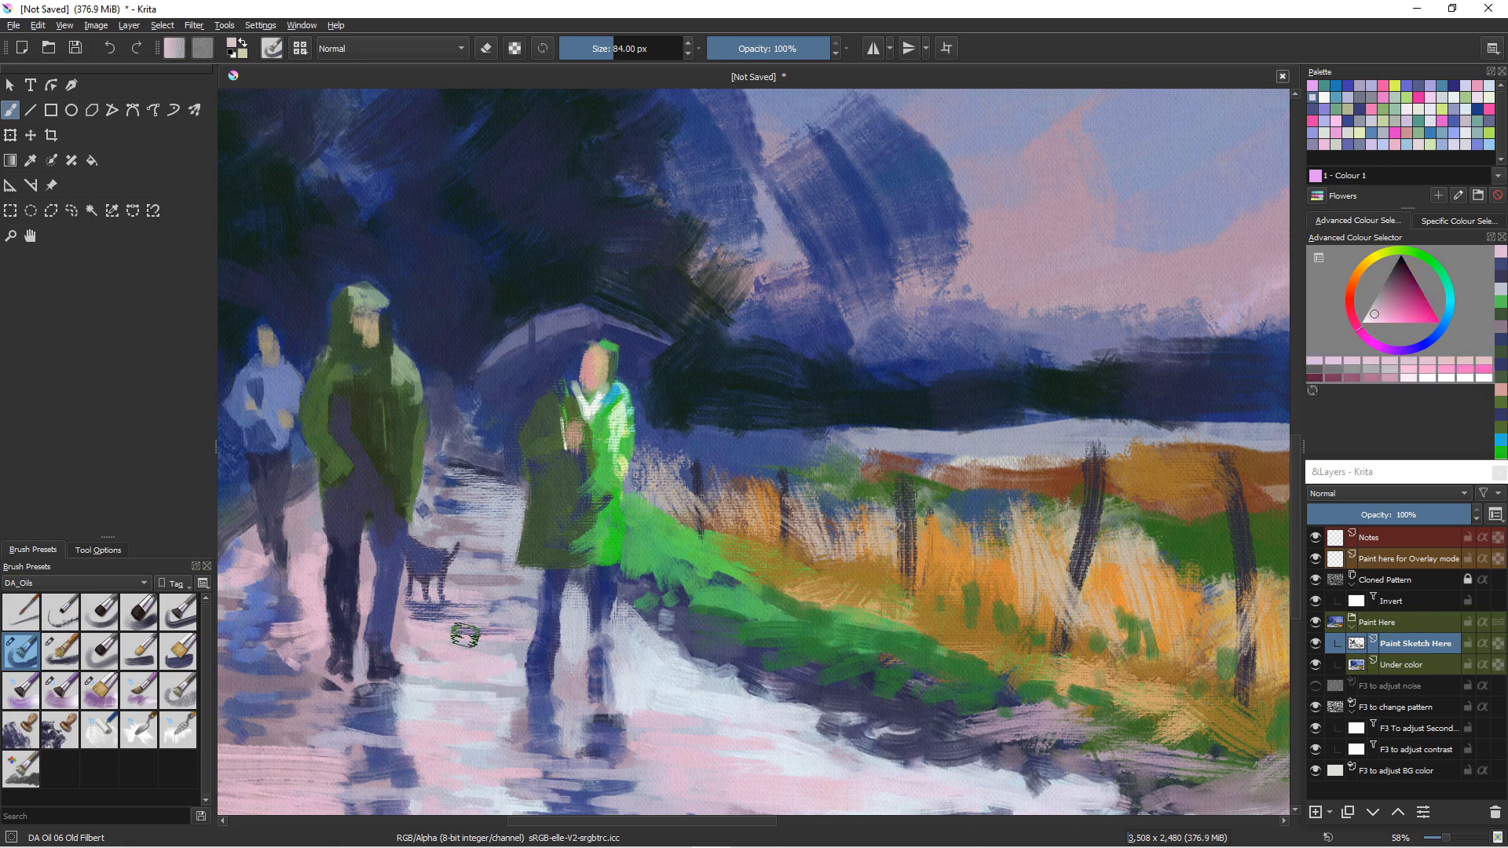
{"action": "left_click", "coordinate": [465, 635], "text": "ctrl"}
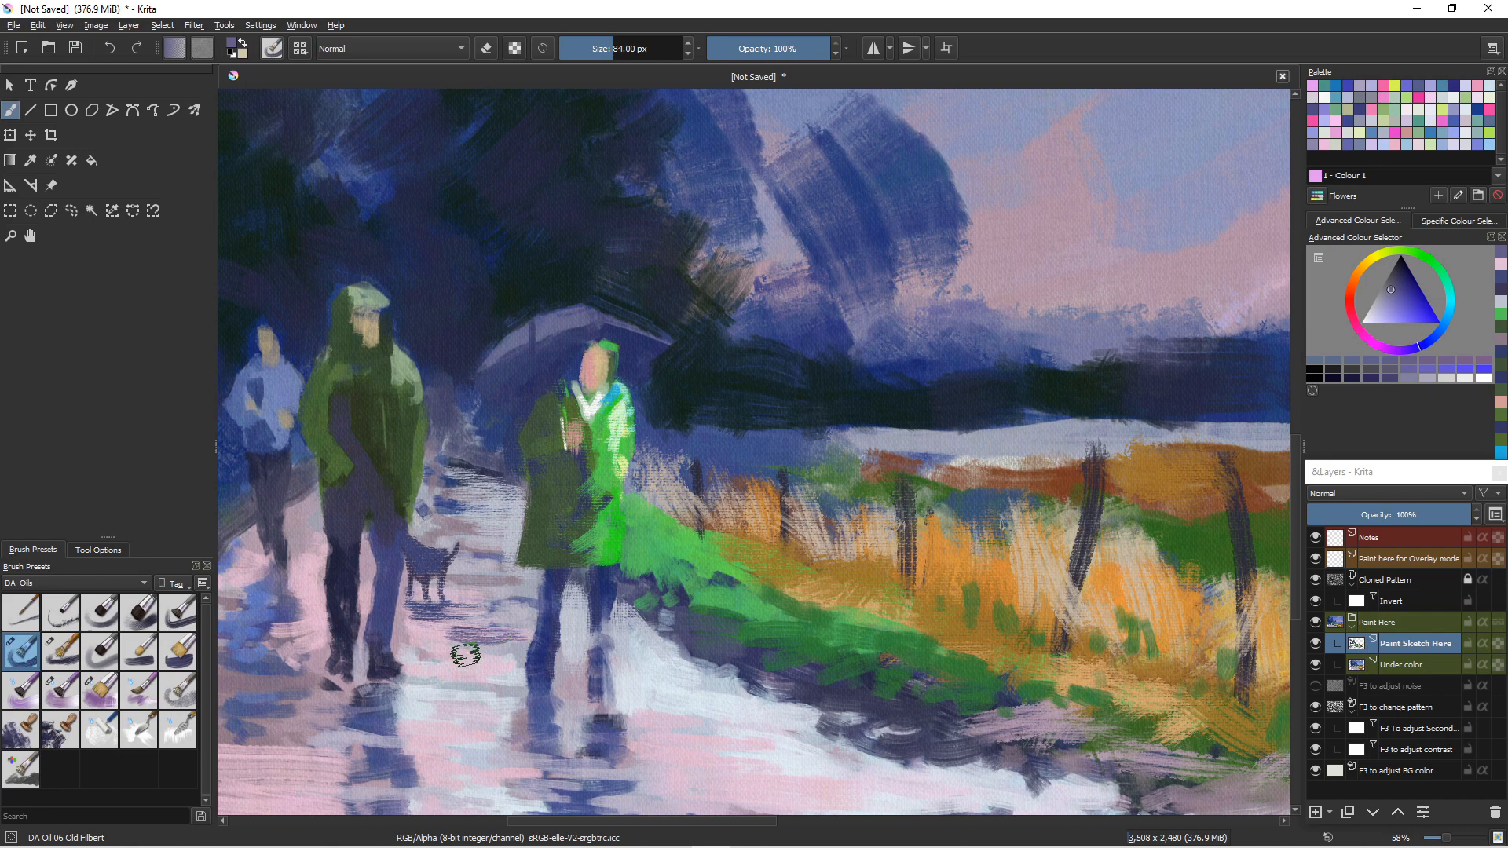
{"action": "left_click", "coordinate": [465, 653], "text": "ctrl"}
{"action": "left_click_drag", "start_coordinate": [470, 647], "coordinate": [512, 644]}
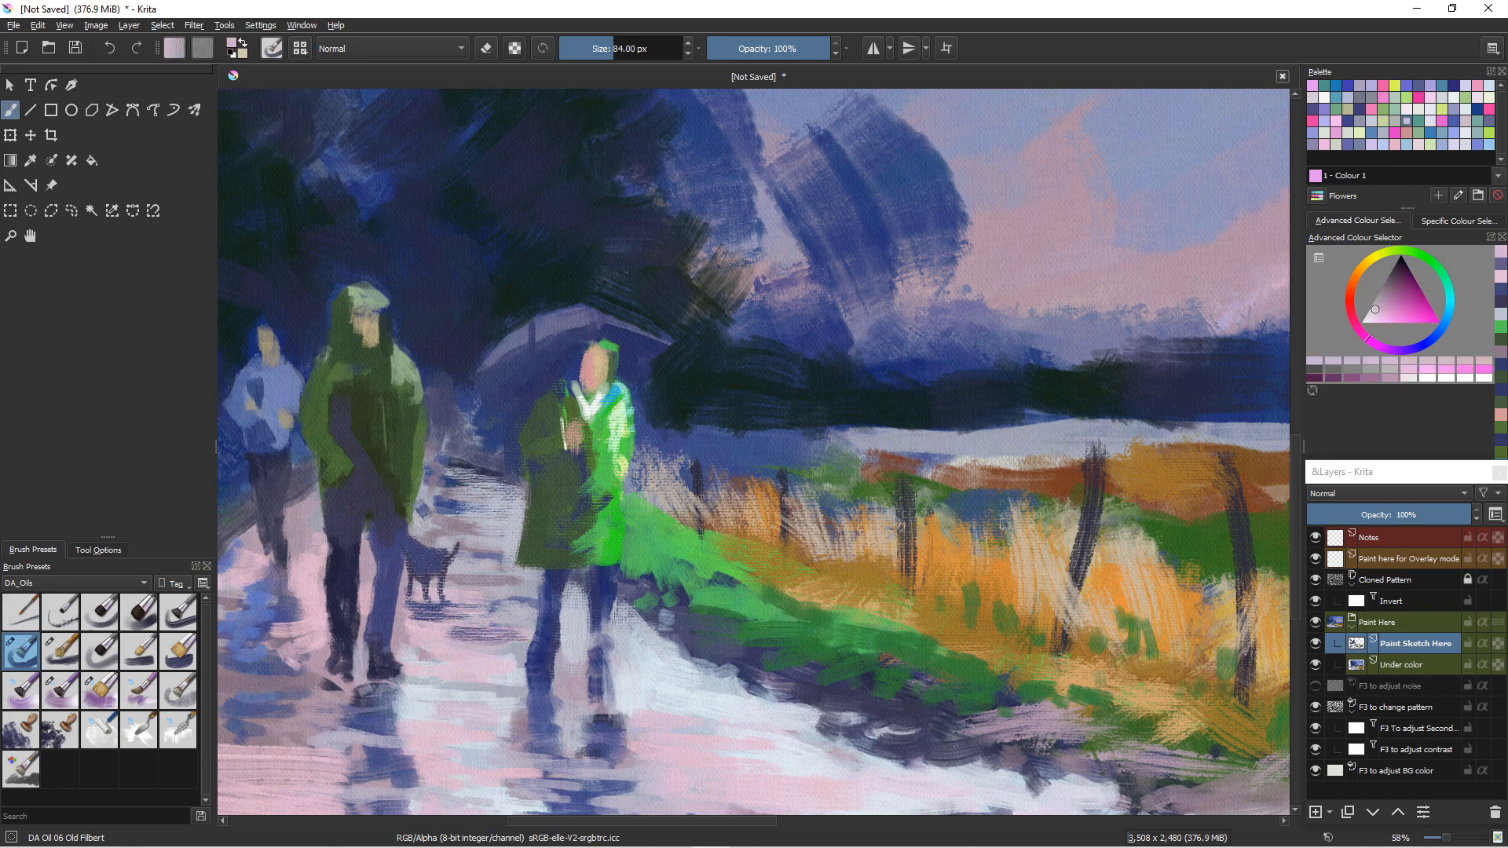
- Sample dark navy near the dog, set the brush to 63 px and add shadow strokes to the path's far end
{"action": "left_click", "coordinate": [429, 605], "text": "ctrl"}
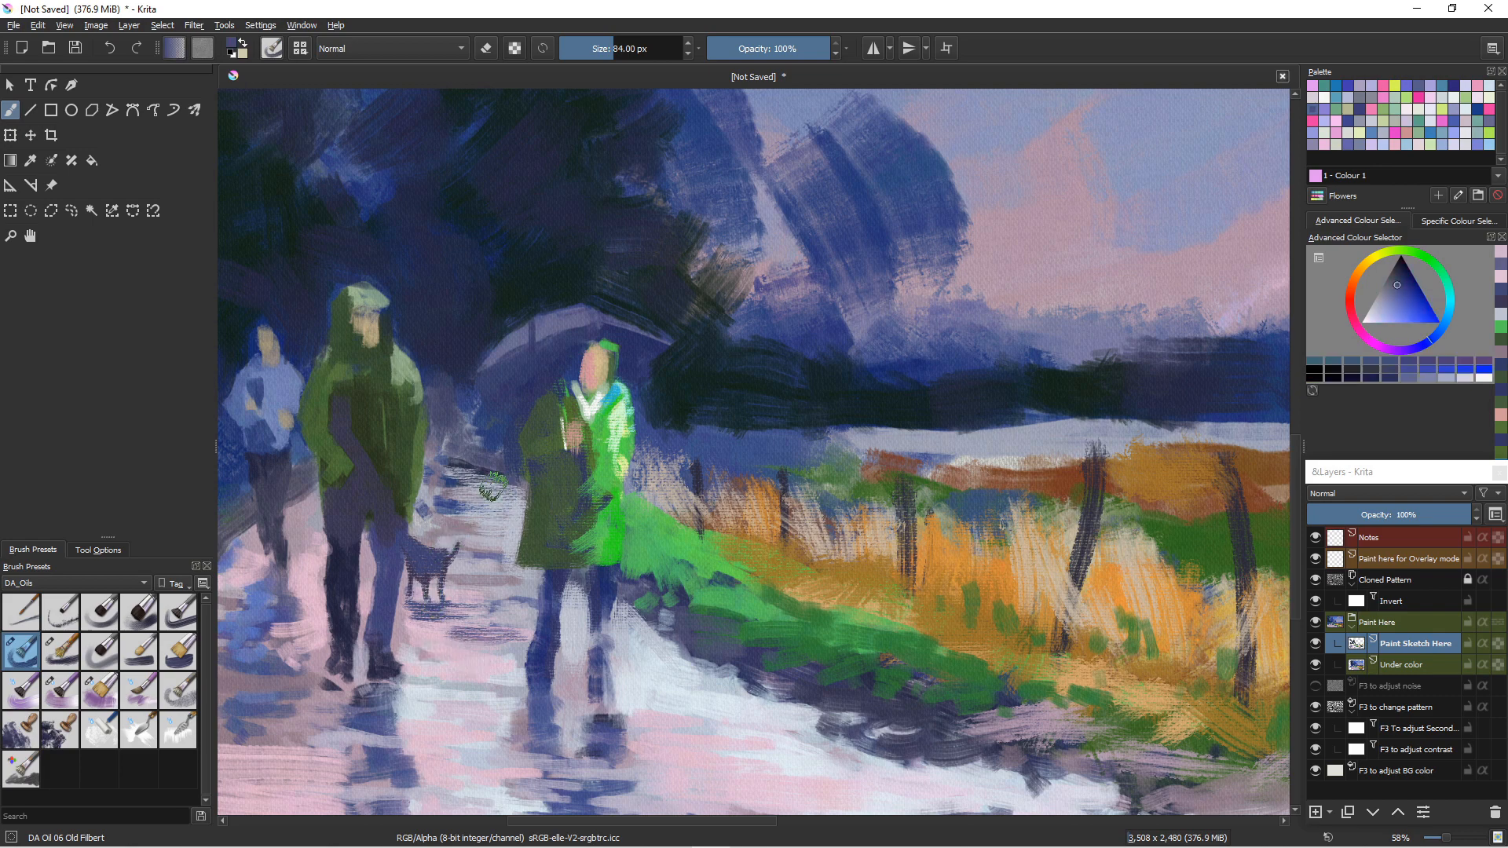
{"action": "key", "text": "bracketleft"}
{"action": "key", "text": "bracketleft"}
{"action": "key", "text": "bracketleft"}
{"action": "key", "text": "bracketleft"}
{"action": "key", "text": "bracketleft"}
{"action": "key", "text": "bracketleft"}
{"action": "key", "text": "bracketleft"}
{"action": "key", "text": "bracketleft"}
{"action": "key", "text": "bracketleft"}
{"action": "key", "text": "bracketleft"}
{"action": "key", "text": "bracketleft"}
{"action": "key", "text": "bracketleft"}
{"action": "key", "text": "bracketleft"}
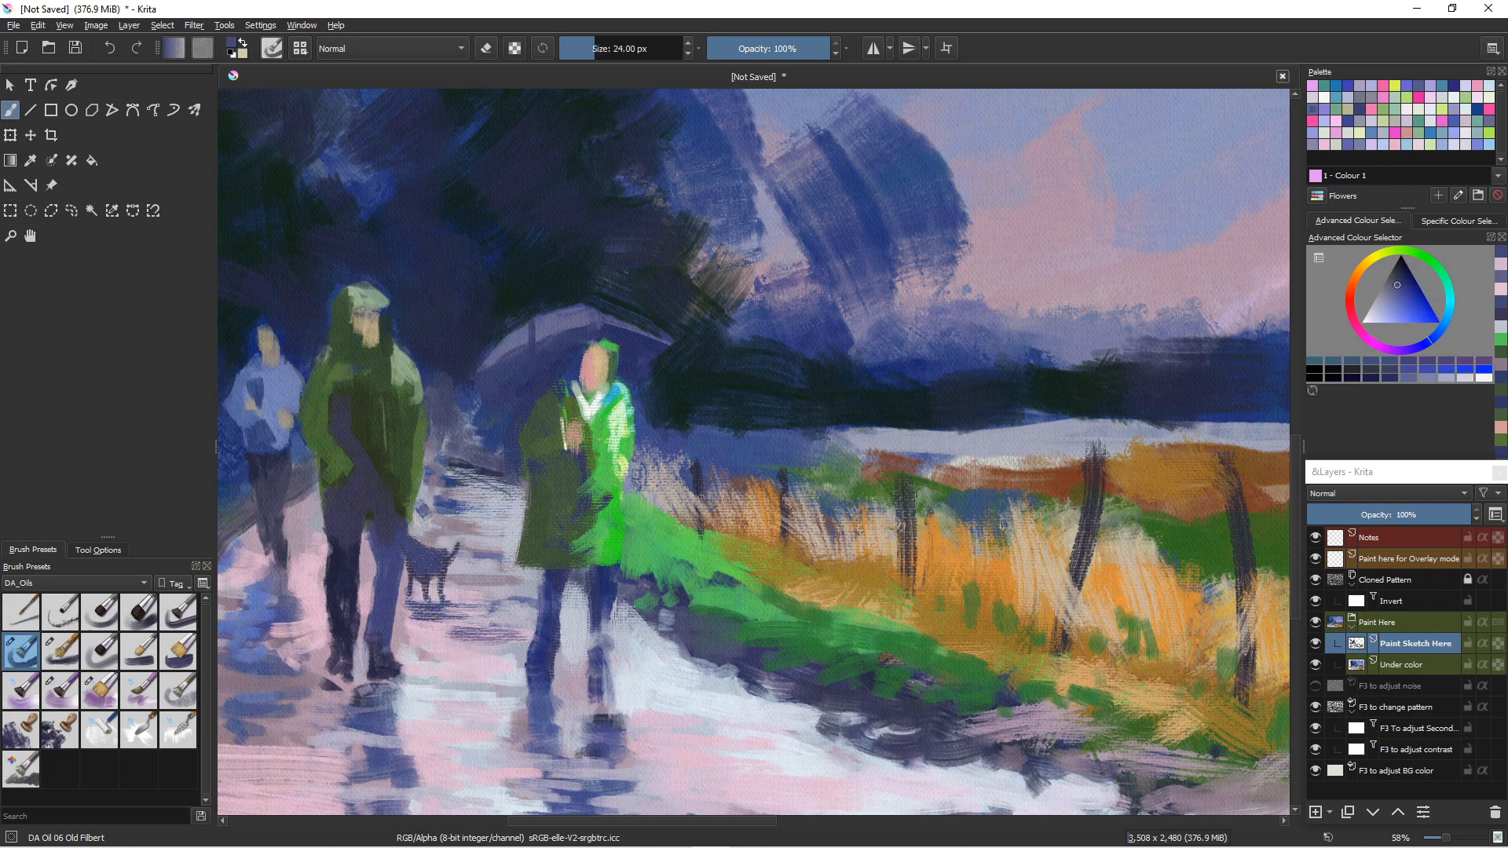
{"action": "key", "text": "bracketright"}
{"action": "key", "text": "bracketright"}
{"action": "key", "text": "bracketright"}
{"action": "key", "text": "bracketright"}
{"action": "key", "text": "bracketright"}
{"action": "key", "text": "bracketright"}
{"action": "key", "text": "bracketright"}
{"action": "key", "text": "bracketright"}
{"action": "key", "text": "bracketright"}
{"action": "key", "text": "bracketright"}
{"action": "key", "text": "bracketright"}
{"action": "key", "text": "bracketright"}
{"action": "mouse_move", "coordinate": [443, 471]}
{"action": "left_mouse_down"}
{"action": "mouse_move", "coordinate": [520, 508]}
{"action": "mouse_move", "coordinate": [438, 496]}
{"action": "left_mouse_up"}
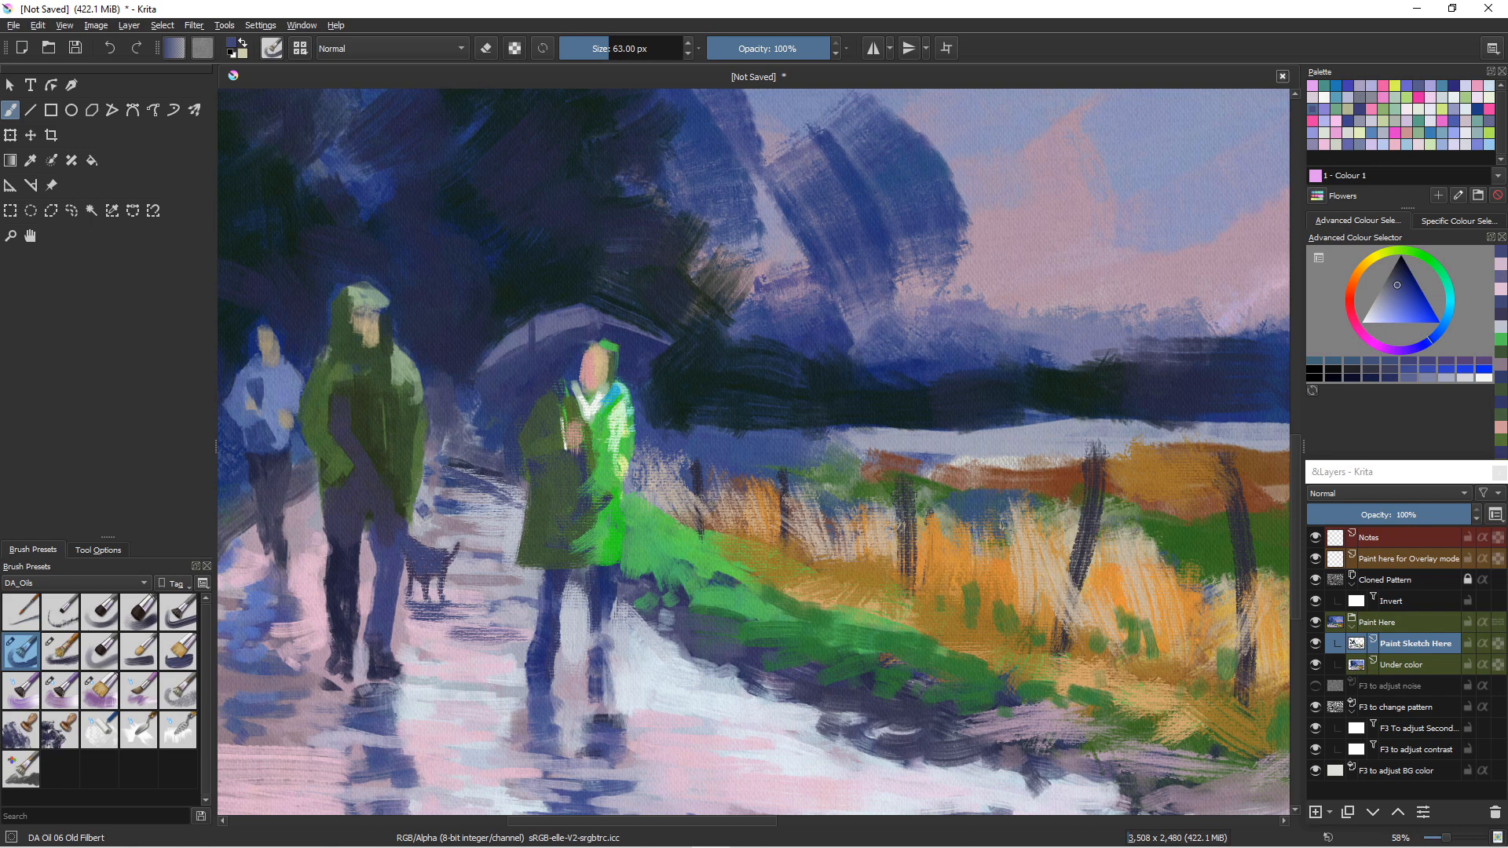
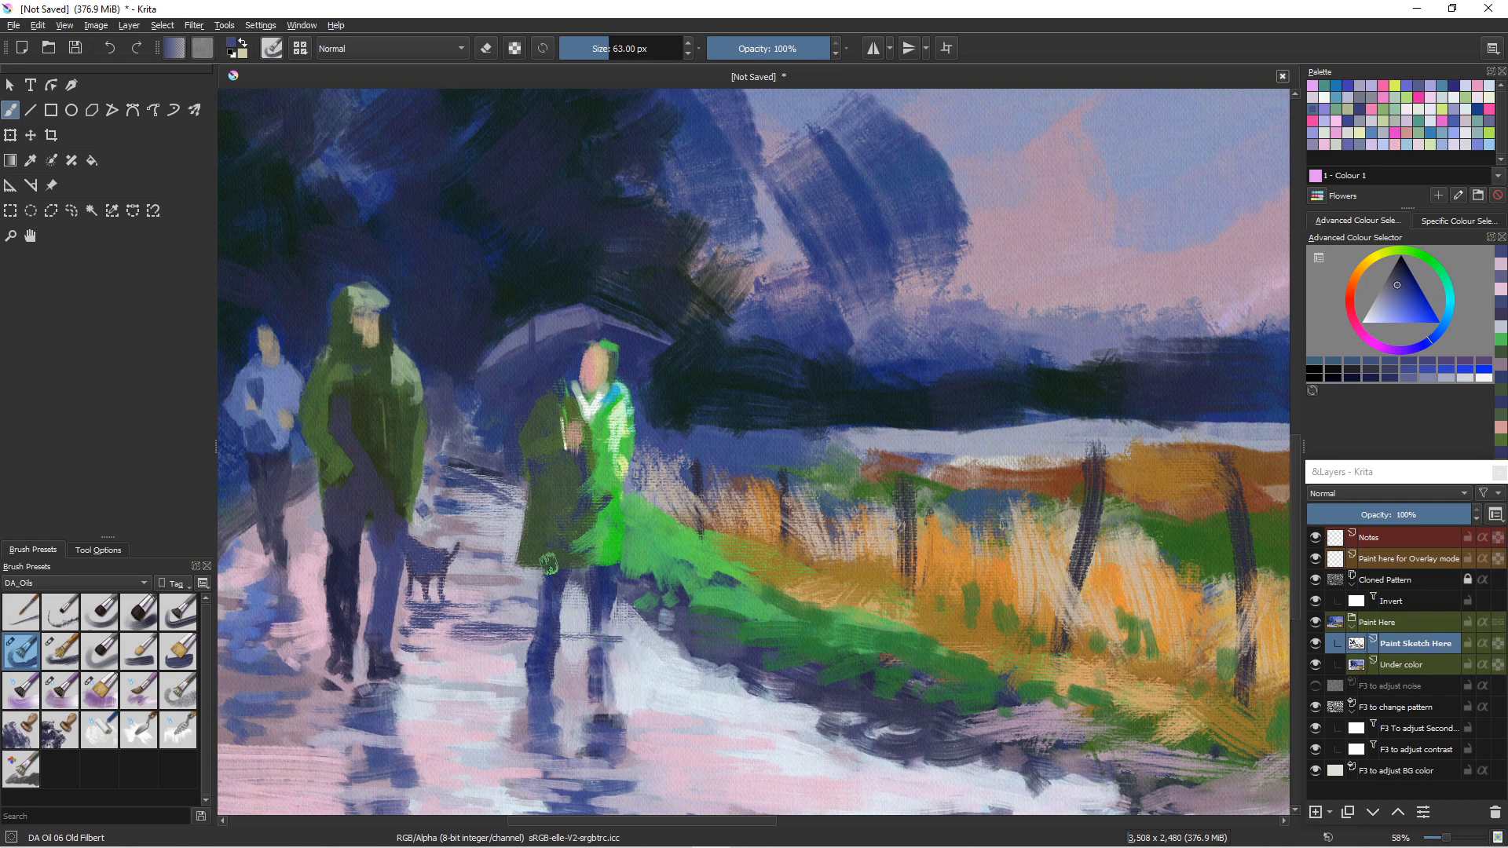
- Repaint the umbrella walker's leg on the grass side with navy tones sampled from the trousers and reflection
{"action": "left_click", "coordinate": [597, 682], "text": "ctrl"}
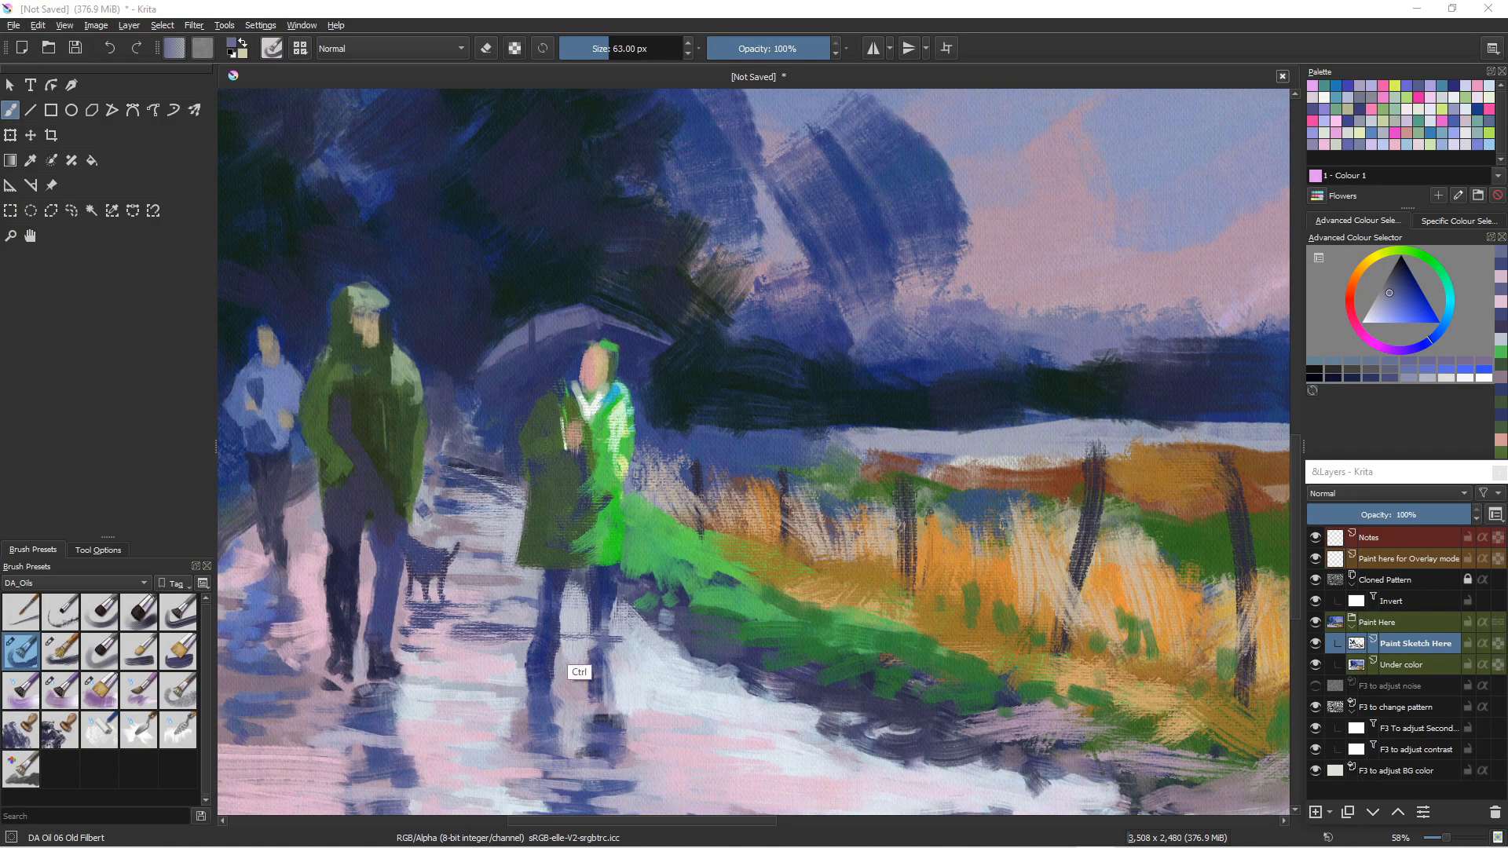
{"action": "left_click", "coordinate": [593, 635], "text": "ctrl"}
{"action": "left_click_drag", "start_coordinate": [596, 622], "coordinate": [597, 681]}
{"action": "left_click", "coordinate": [595, 624], "text": "ctrl"}
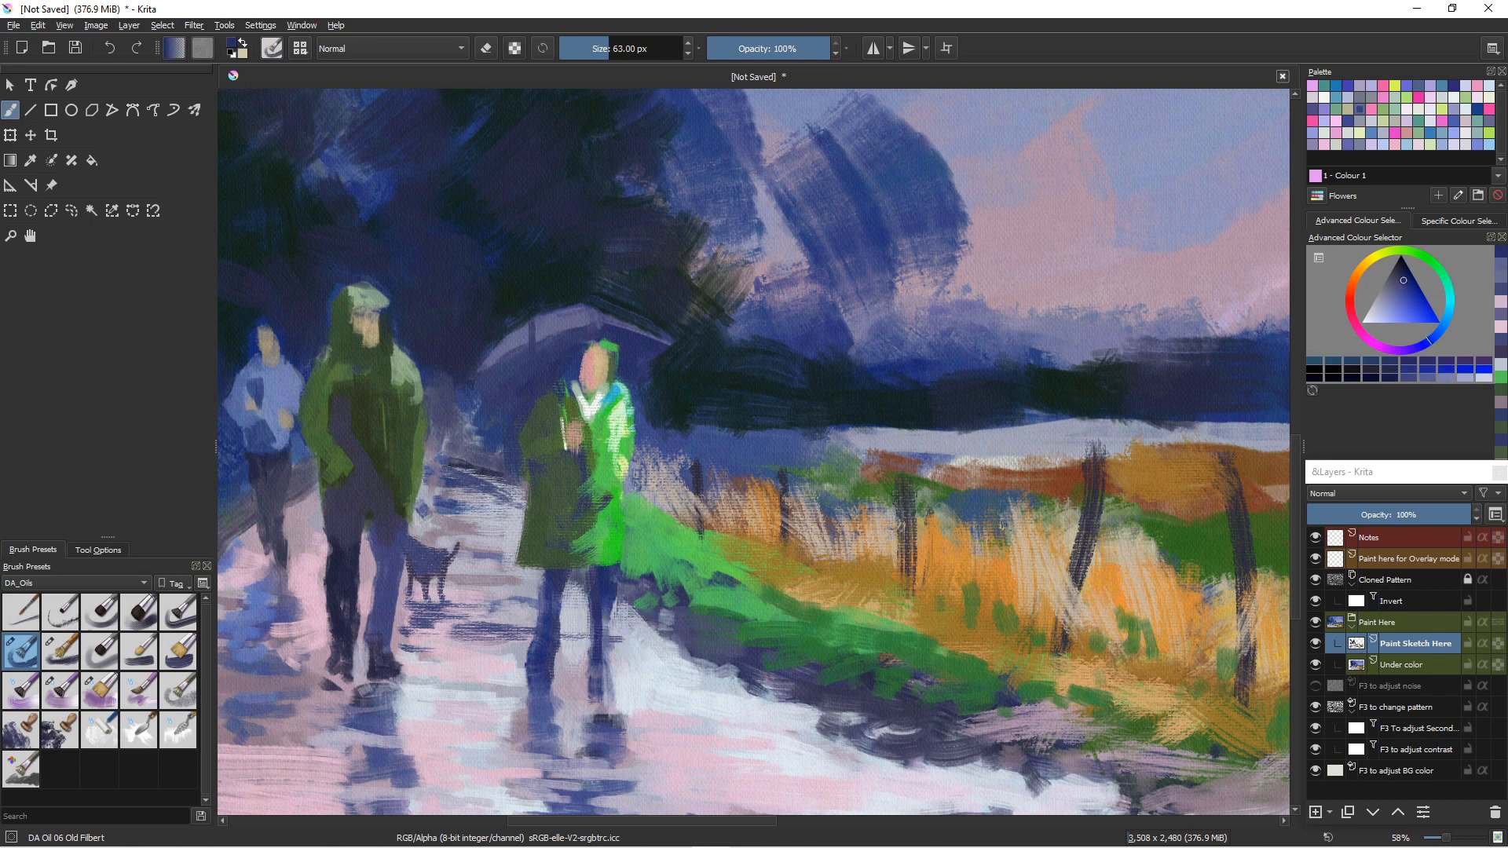
{"action": "mouse_move", "coordinate": [592, 616]}
{"action": "left_mouse_down"}
{"action": "mouse_move", "coordinate": [594, 656]}
{"action": "mouse_move", "coordinate": [601, 633]}
{"action": "left_mouse_up"}
- Define the blue-jacketed walker's hem with navy and touch up the upper legs with blue sampled from the jacket
{"action": "left_click_drag", "start_coordinate": [276, 442], "coordinate": [287, 439]}
{"action": "left_click", "coordinate": [275, 452], "text": "ctrl"}
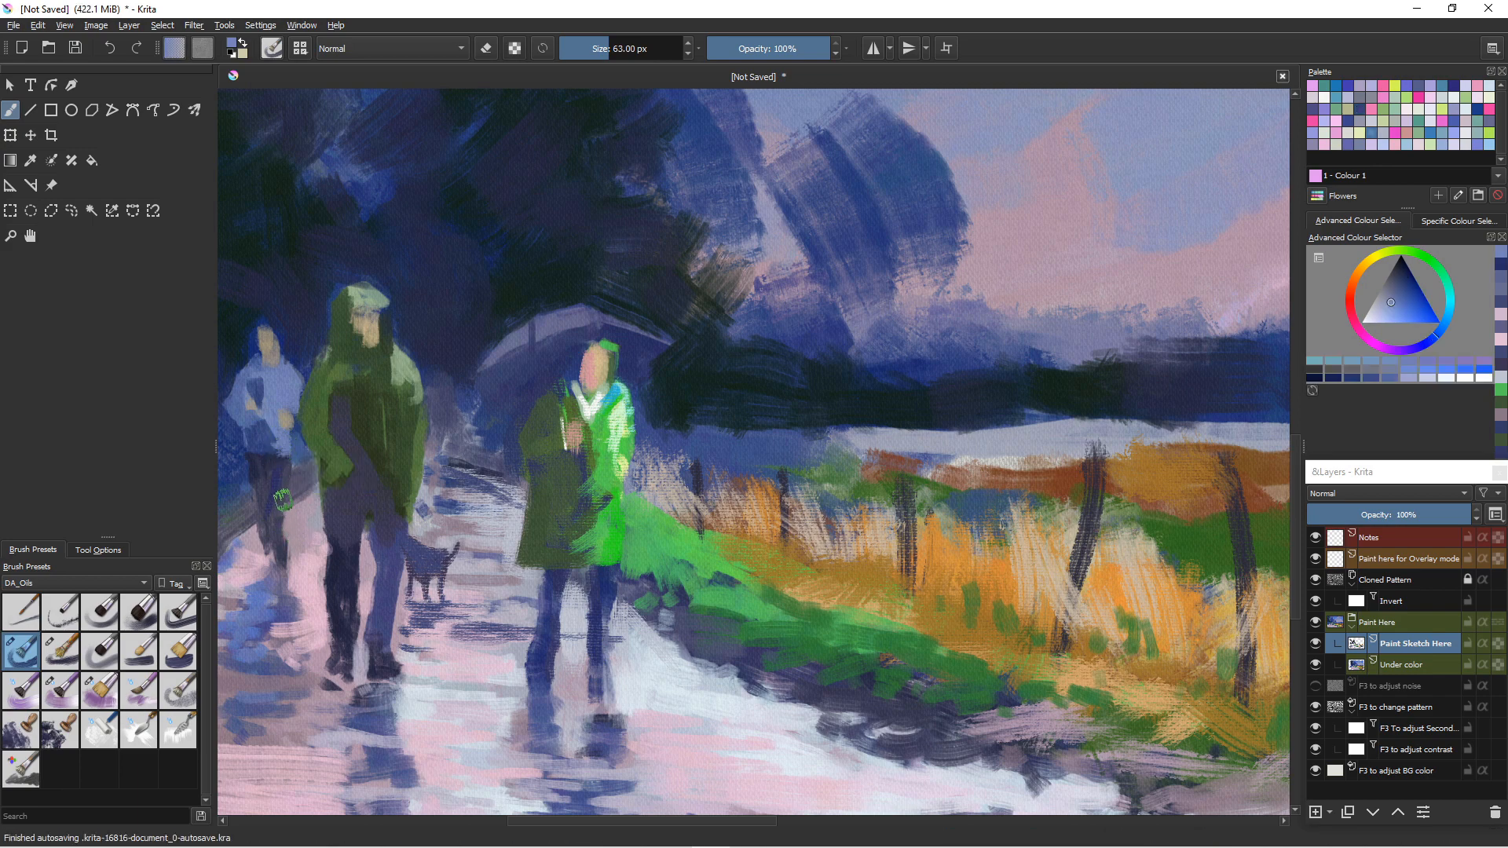
{"action": "left_click_drag", "start_coordinate": [271, 483], "coordinate": [276, 458]}
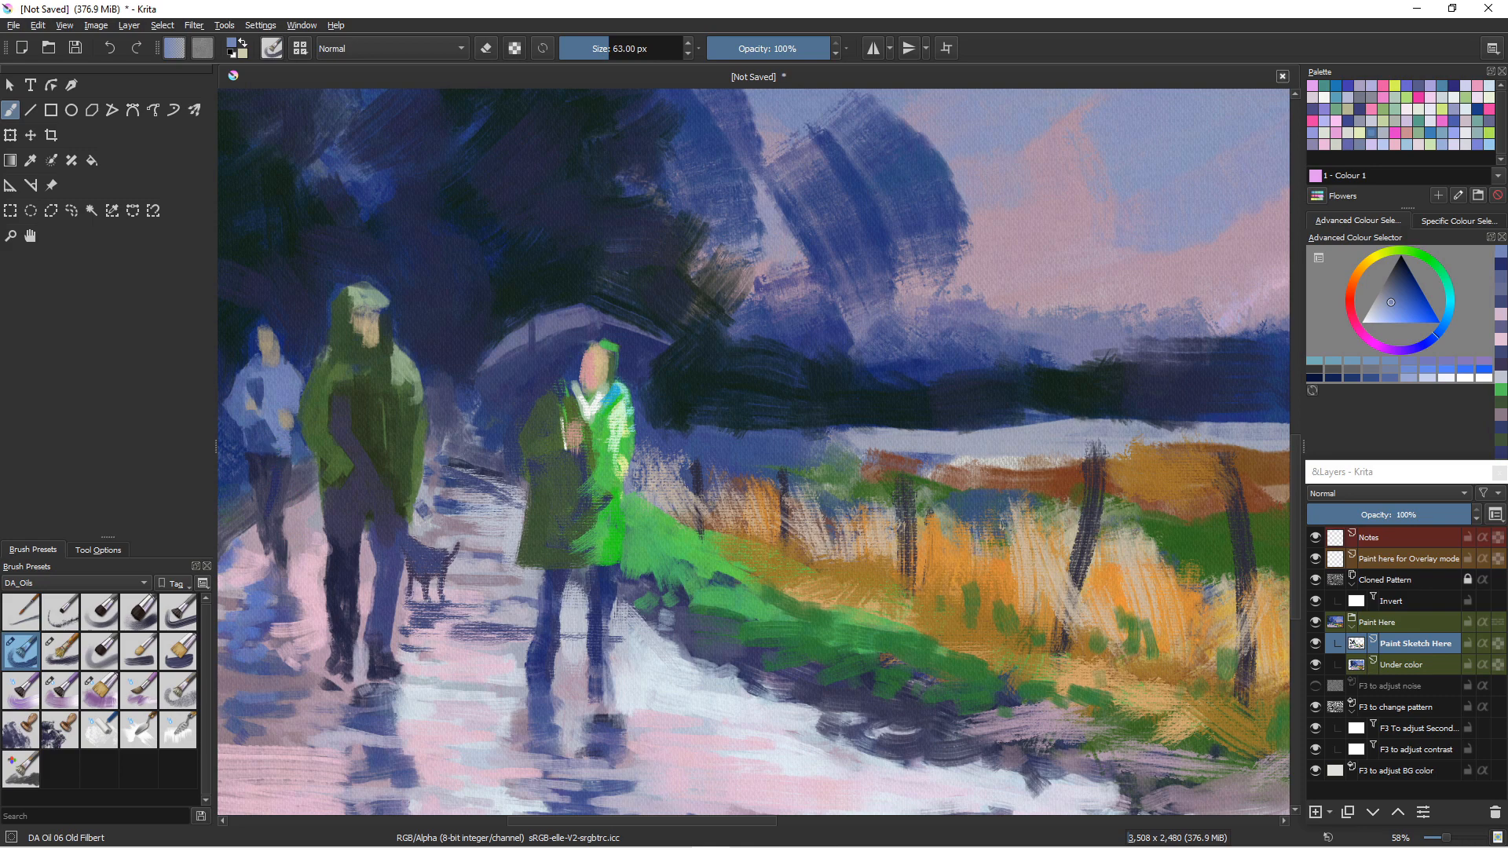
- Paint the blue-jacketed walker's face with a sampled skin pink shifted to a darker reddish brown
{"action": "key", "text": "ctrl"}
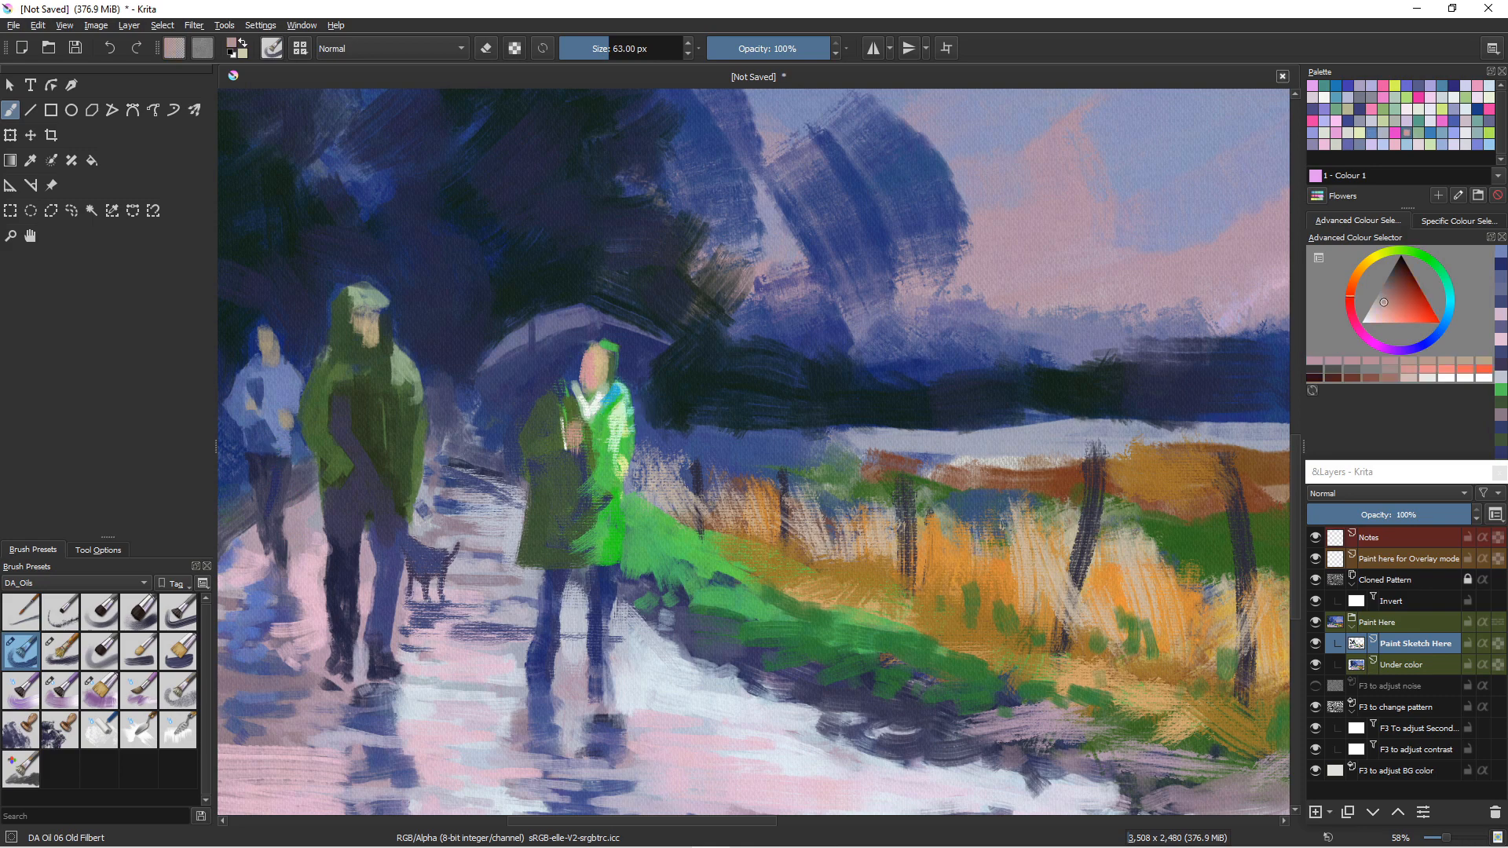
{"action": "left_click", "coordinate": [1390, 297]}
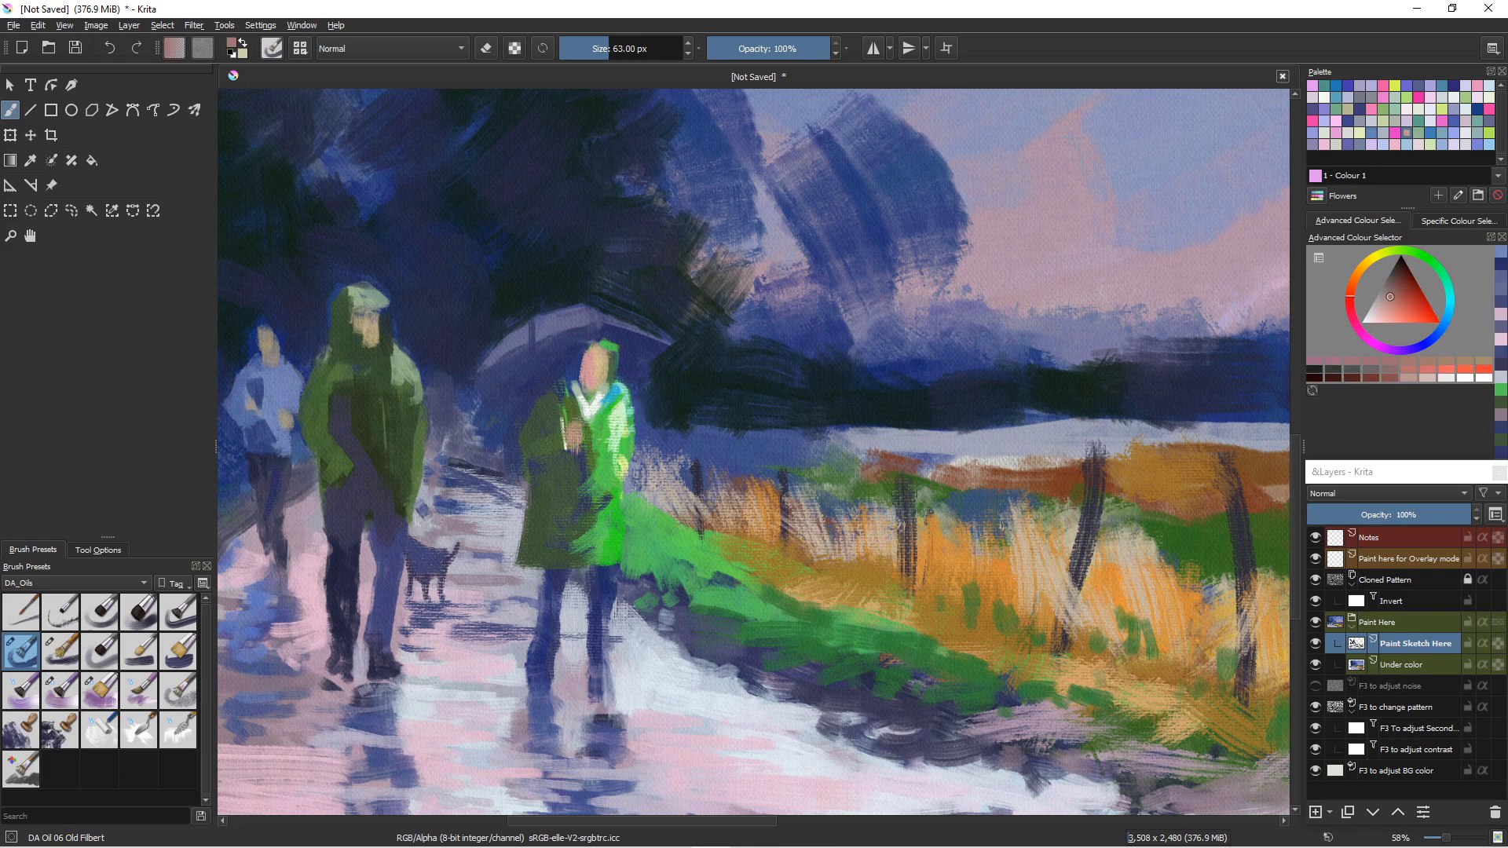
{"action": "left_click_drag", "start_coordinate": [265, 341], "coordinate": [263, 348]}
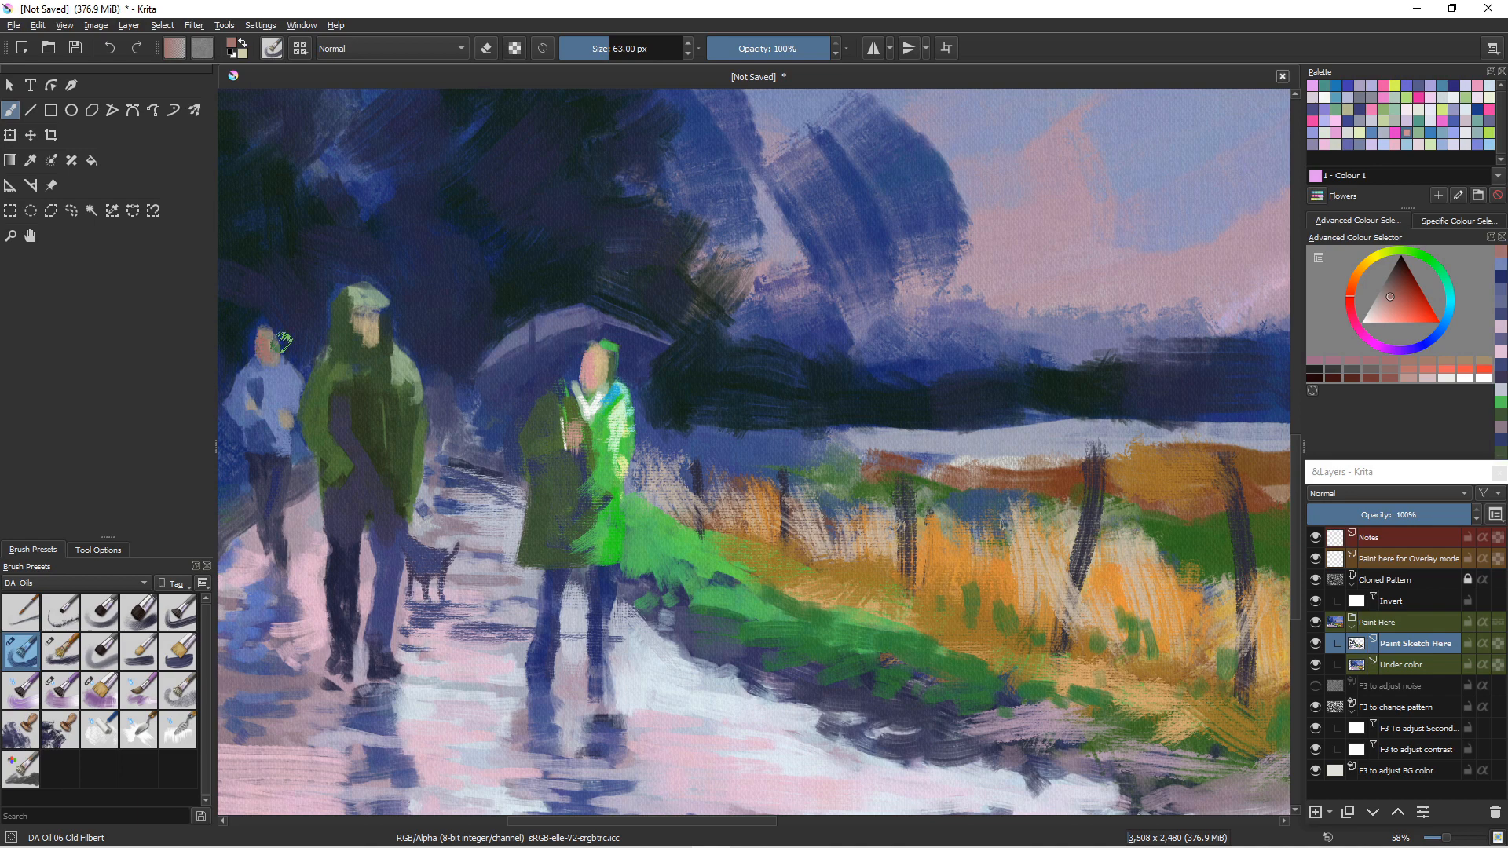
- Paint the capped man's face reddish brown and shade under his cap brim with a sampled near-black tone
{"action": "left_click_drag", "start_coordinate": [362, 320], "coordinate": [360, 326]}
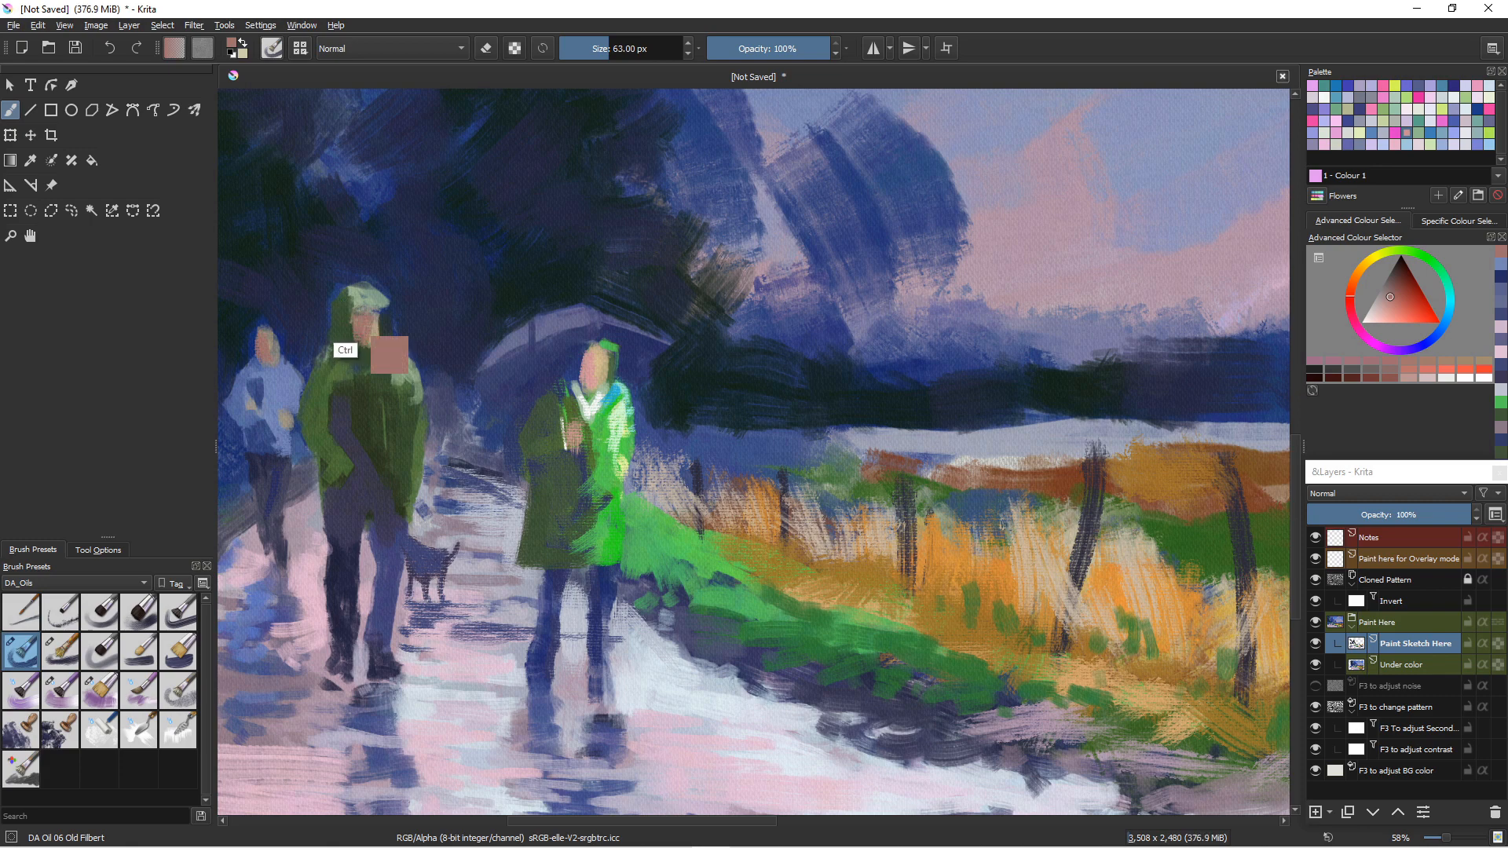
{"action": "left_click", "coordinate": [385, 334], "text": "ctrl"}
{"action": "mouse_move", "coordinate": [379, 312]}
{"action": "left_mouse_down"}
{"action": "mouse_move", "coordinate": [352, 313]}
{"action": "mouse_move", "coordinate": [372, 330]}
{"action": "mouse_move", "coordinate": [353, 312]}
{"action": "mouse_move", "coordinate": [343, 335]}
{"action": "left_mouse_up"}
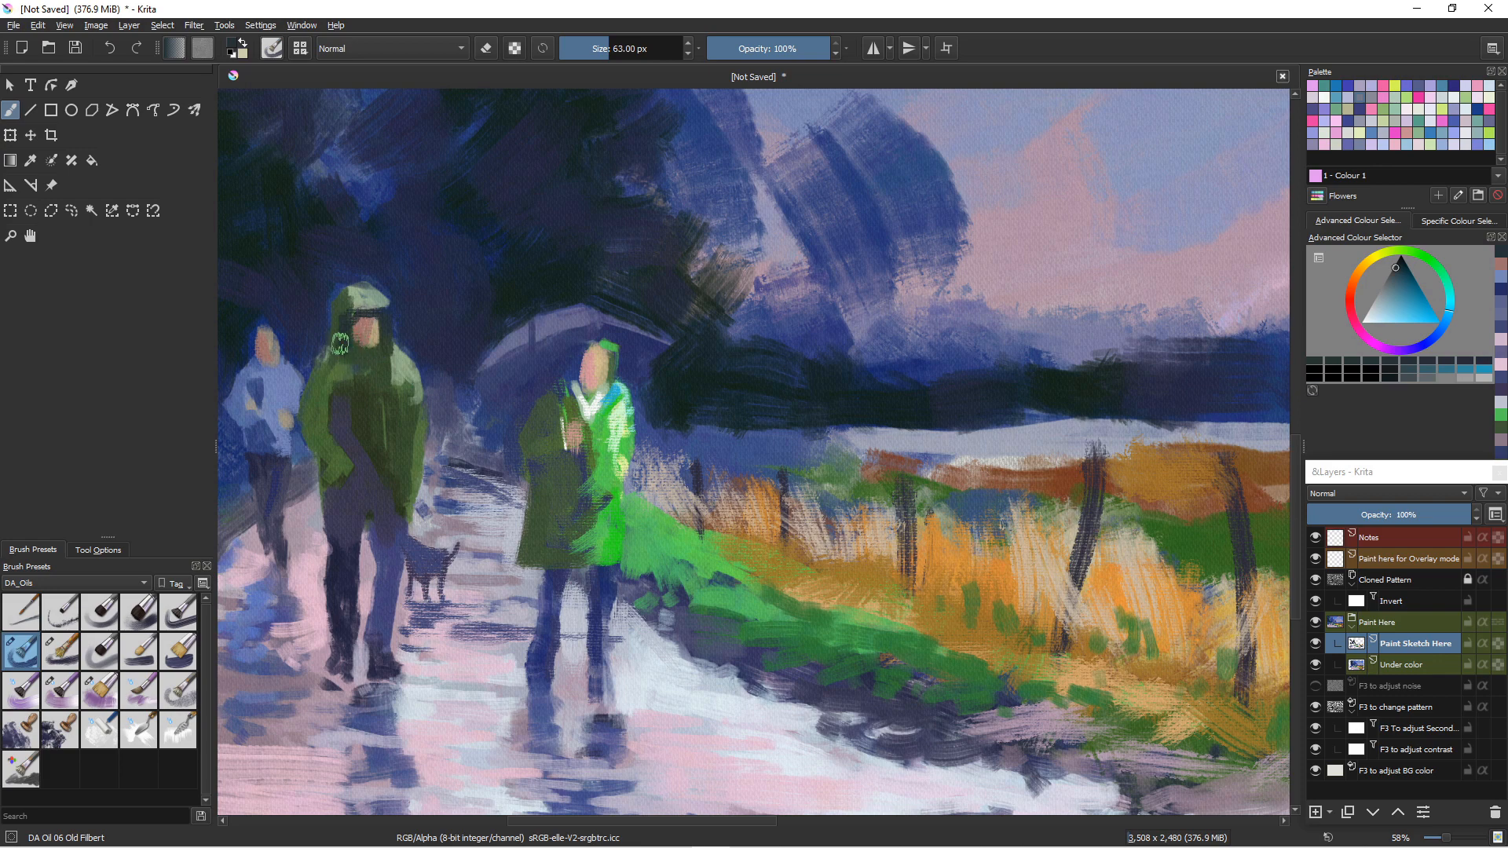
- Refine the capped man's hood edge and face with sampled background navy, skin brown and near-black tones
{"action": "left_click", "coordinate": [399, 306], "text": "ctrl"}
{"action": "left_click_drag", "start_coordinate": [399, 306], "coordinate": [394, 336]}
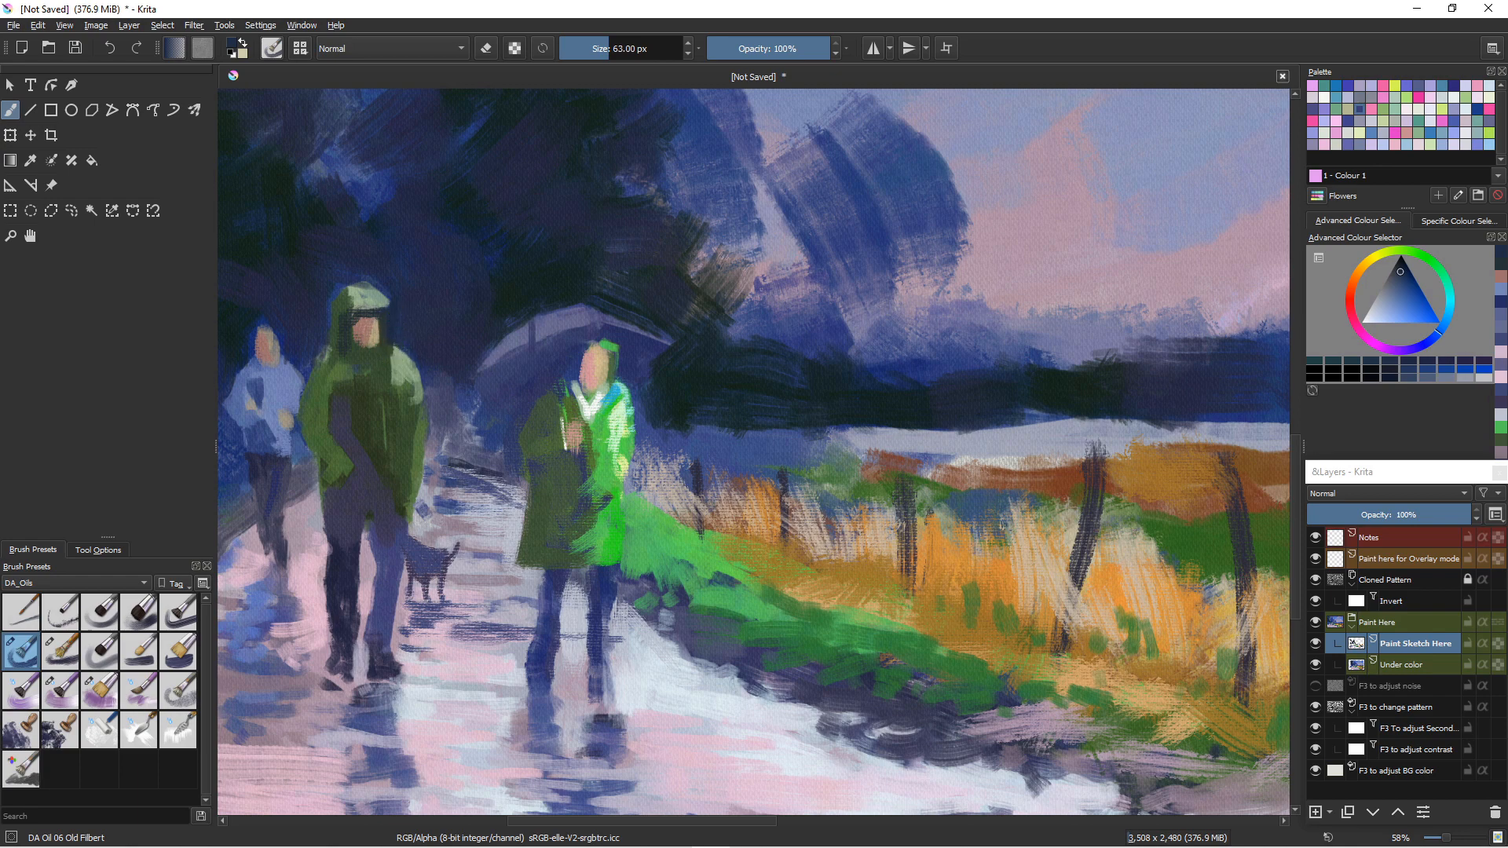
{"action": "left_click", "coordinate": [369, 326], "text": "ctrl"}
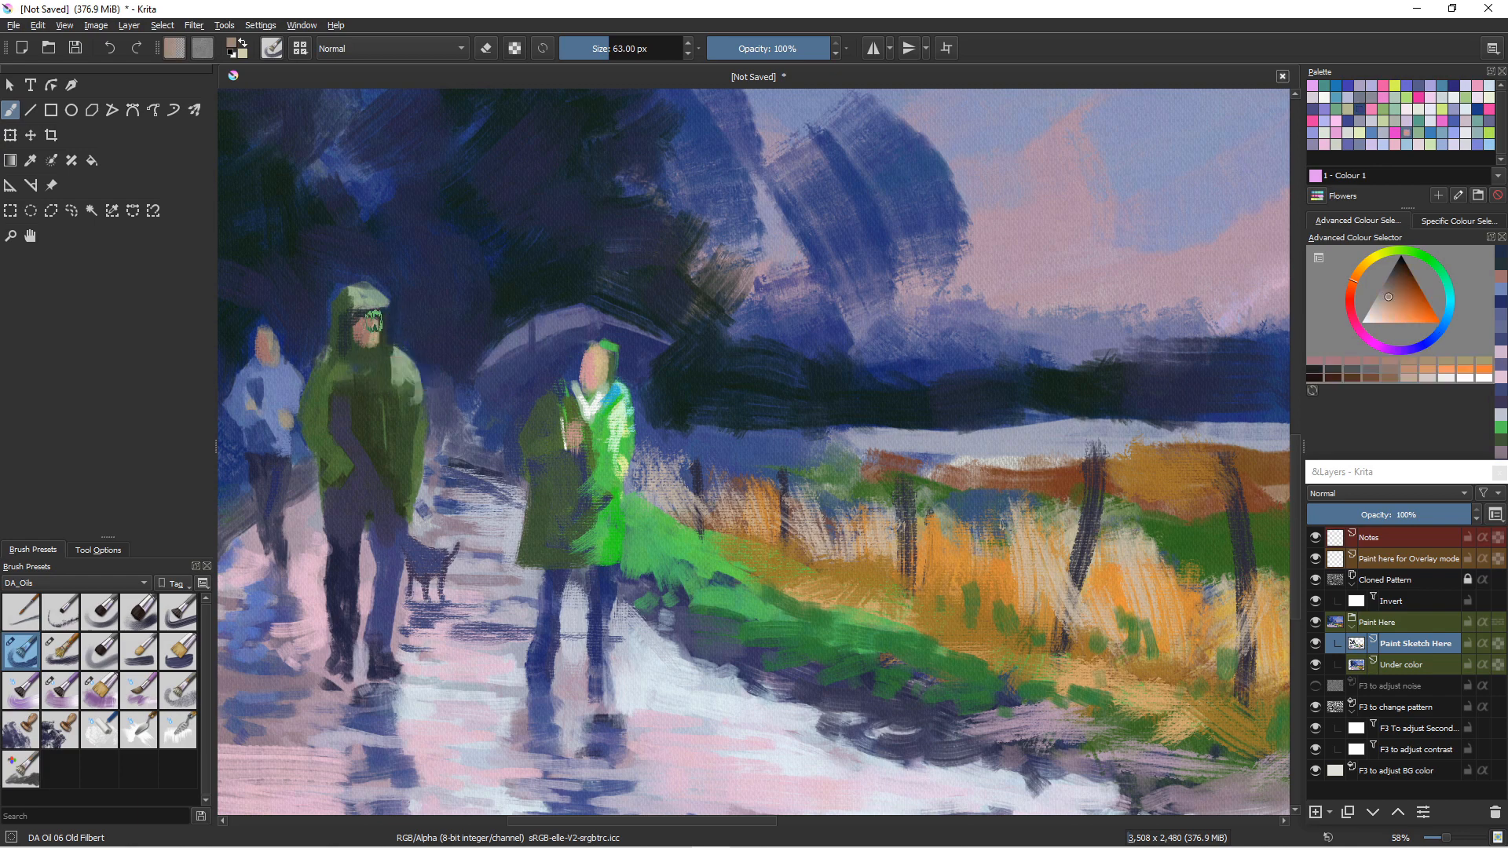
{"action": "left_click", "coordinate": [369, 360], "text": "ctrl"}
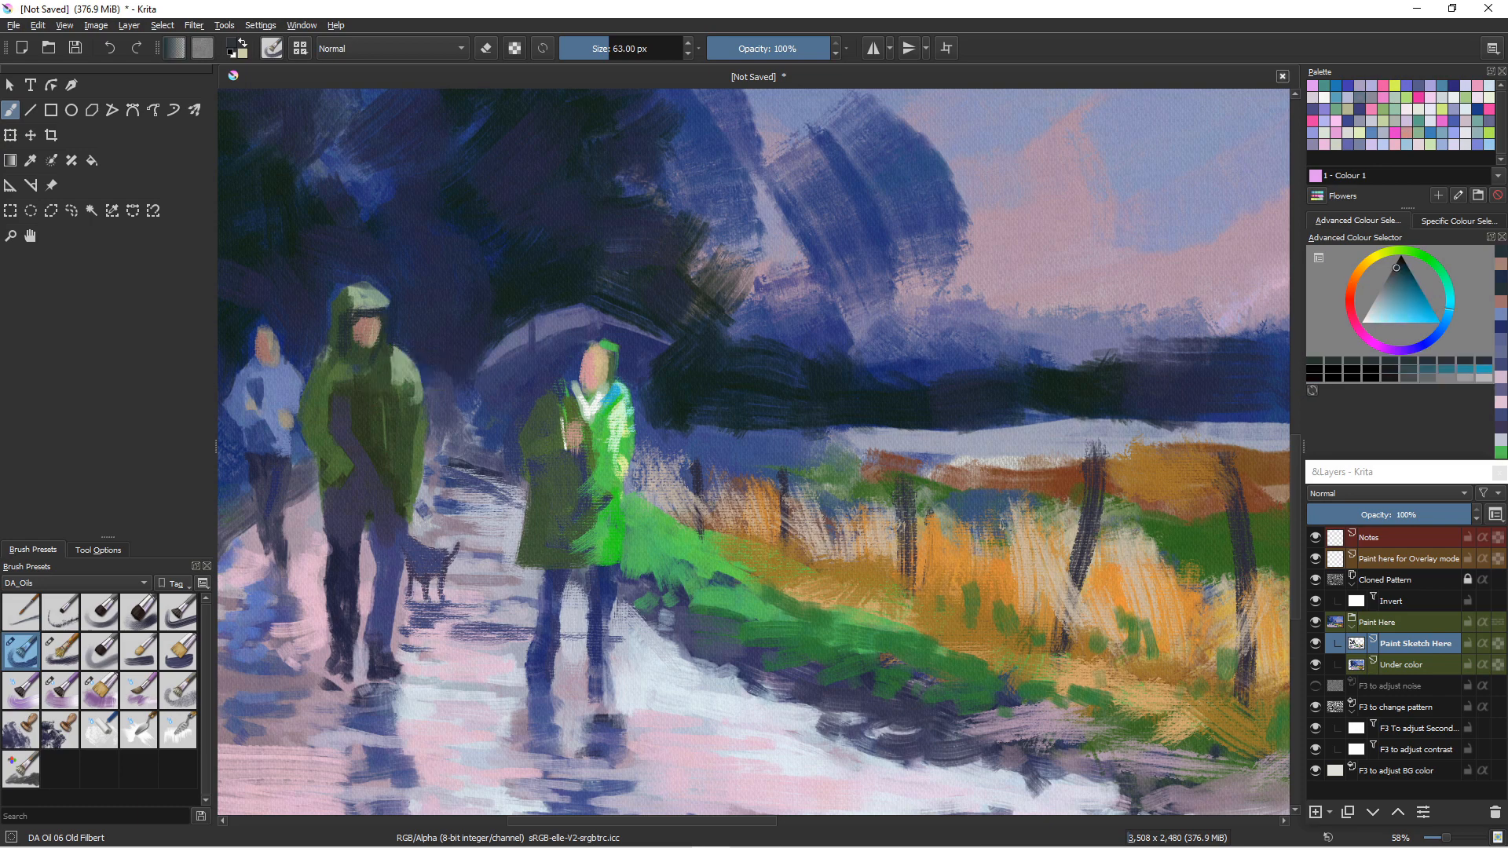
- Shade the capped man's sleeve and coat front with dark blue-grey and green tones sampled from the coat
{"action": "left_click", "coordinate": [336, 482], "text": "ctrl"}
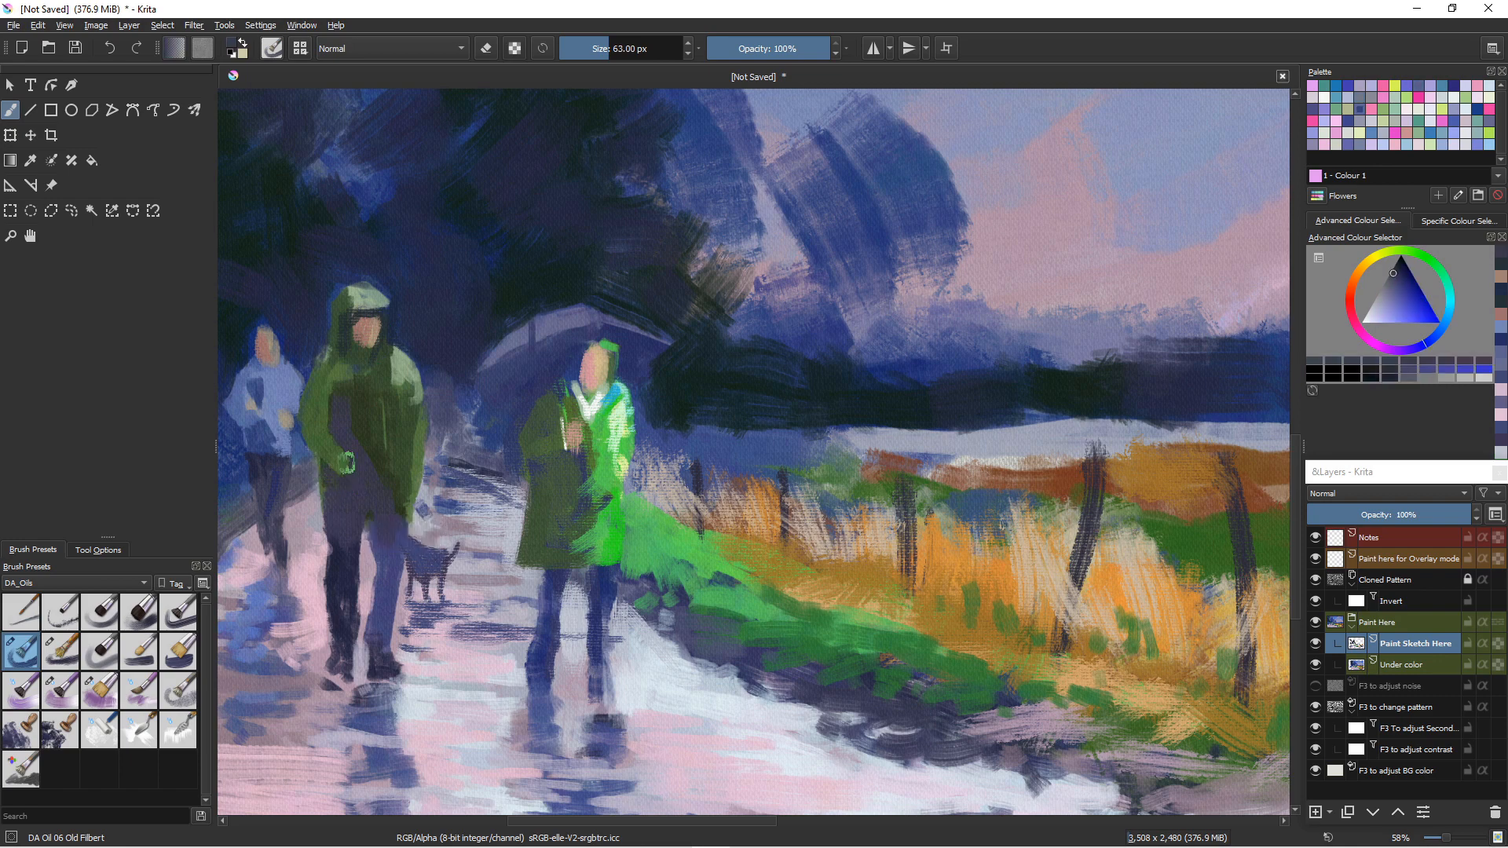
{"action": "left_click", "coordinate": [339, 489], "text": "ctrl"}
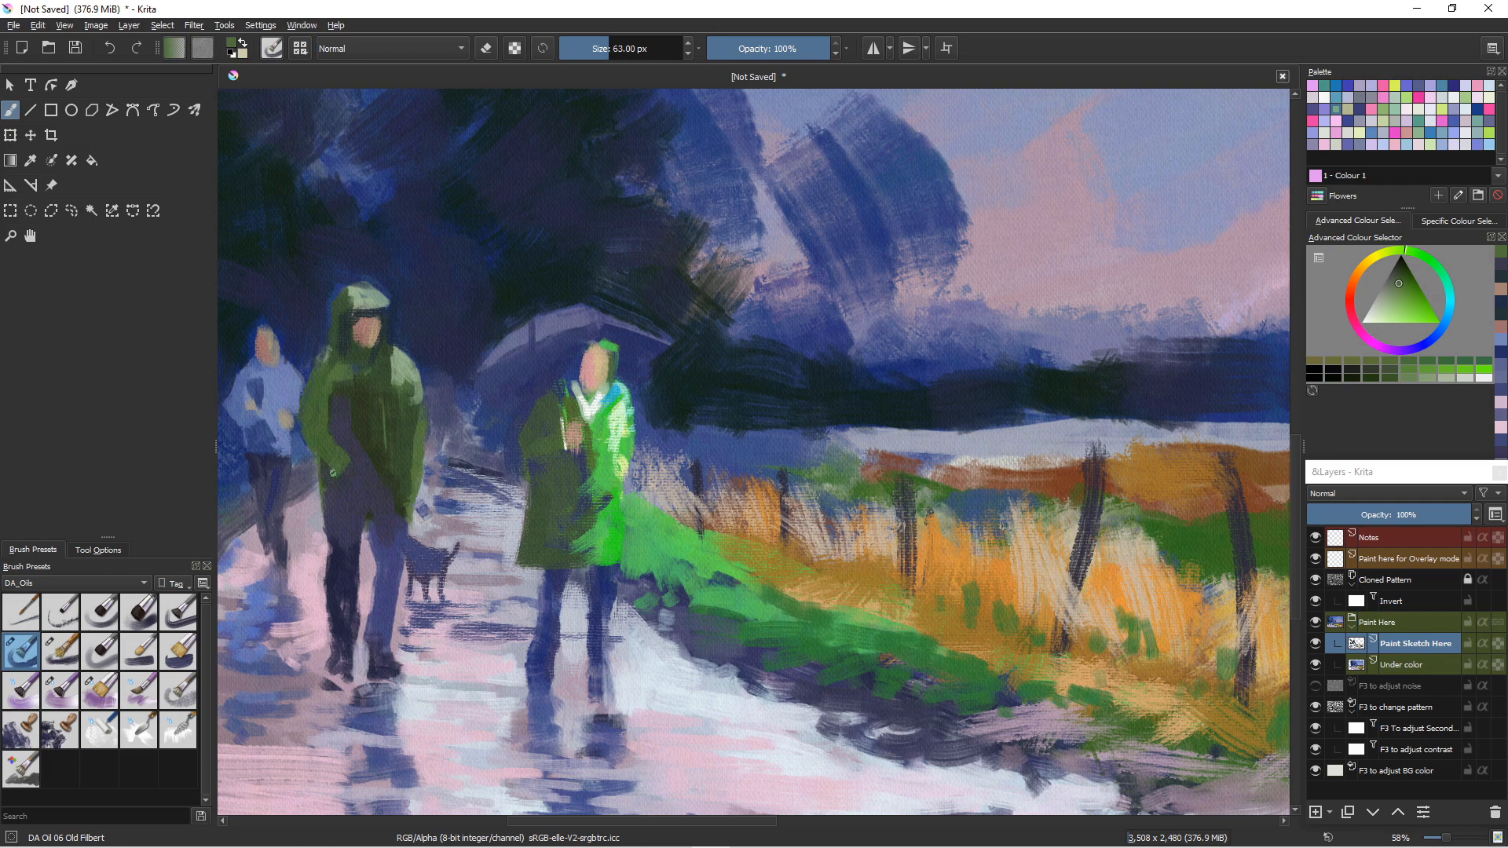
{"action": "left_click", "coordinate": [340, 468], "text": "ctrl"}
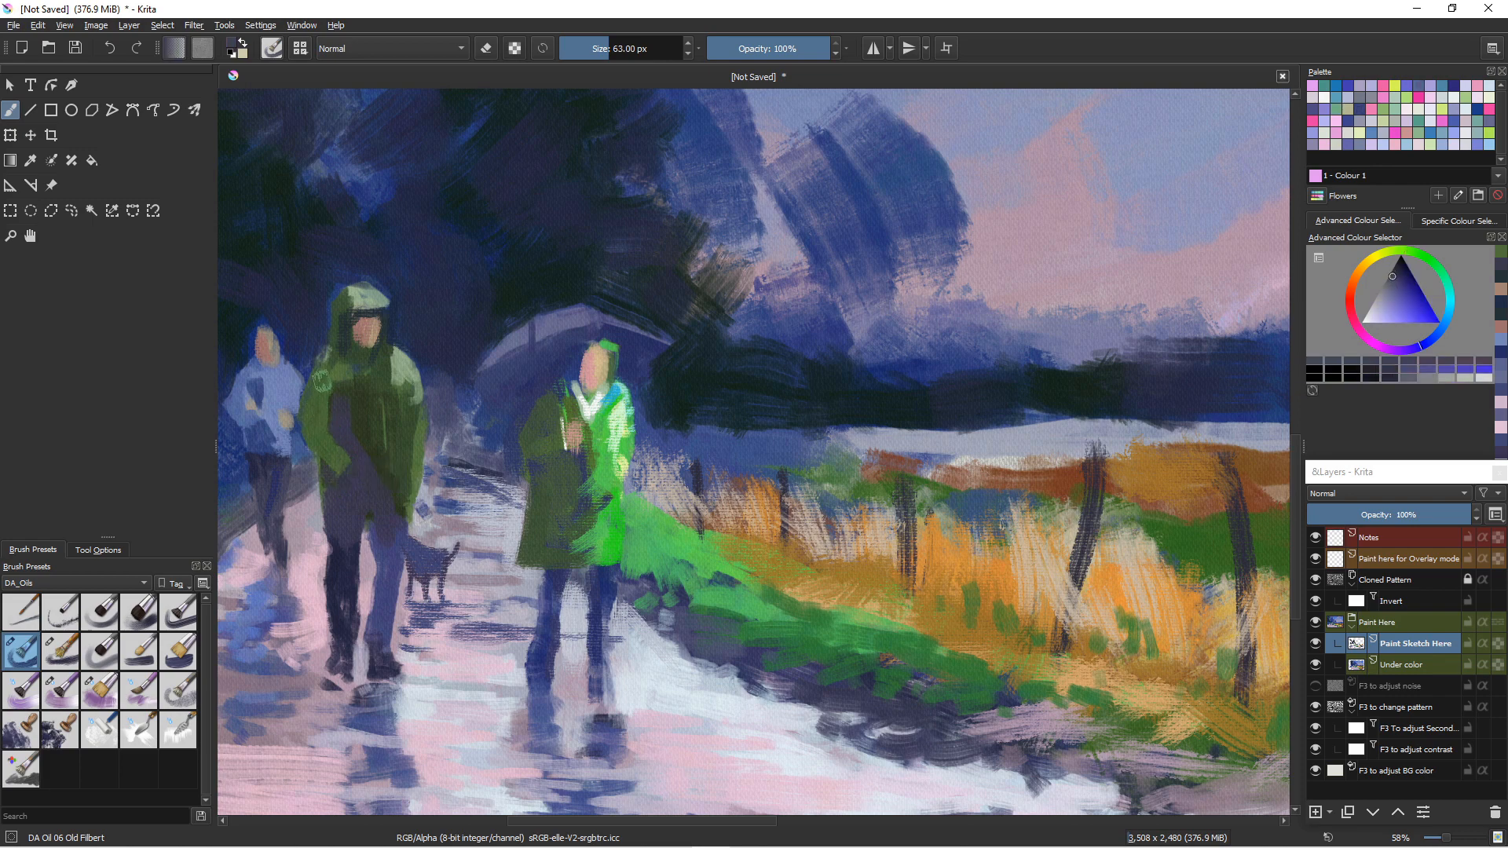
{"action": "left_click_drag", "start_coordinate": [322, 381], "coordinate": [330, 432]}
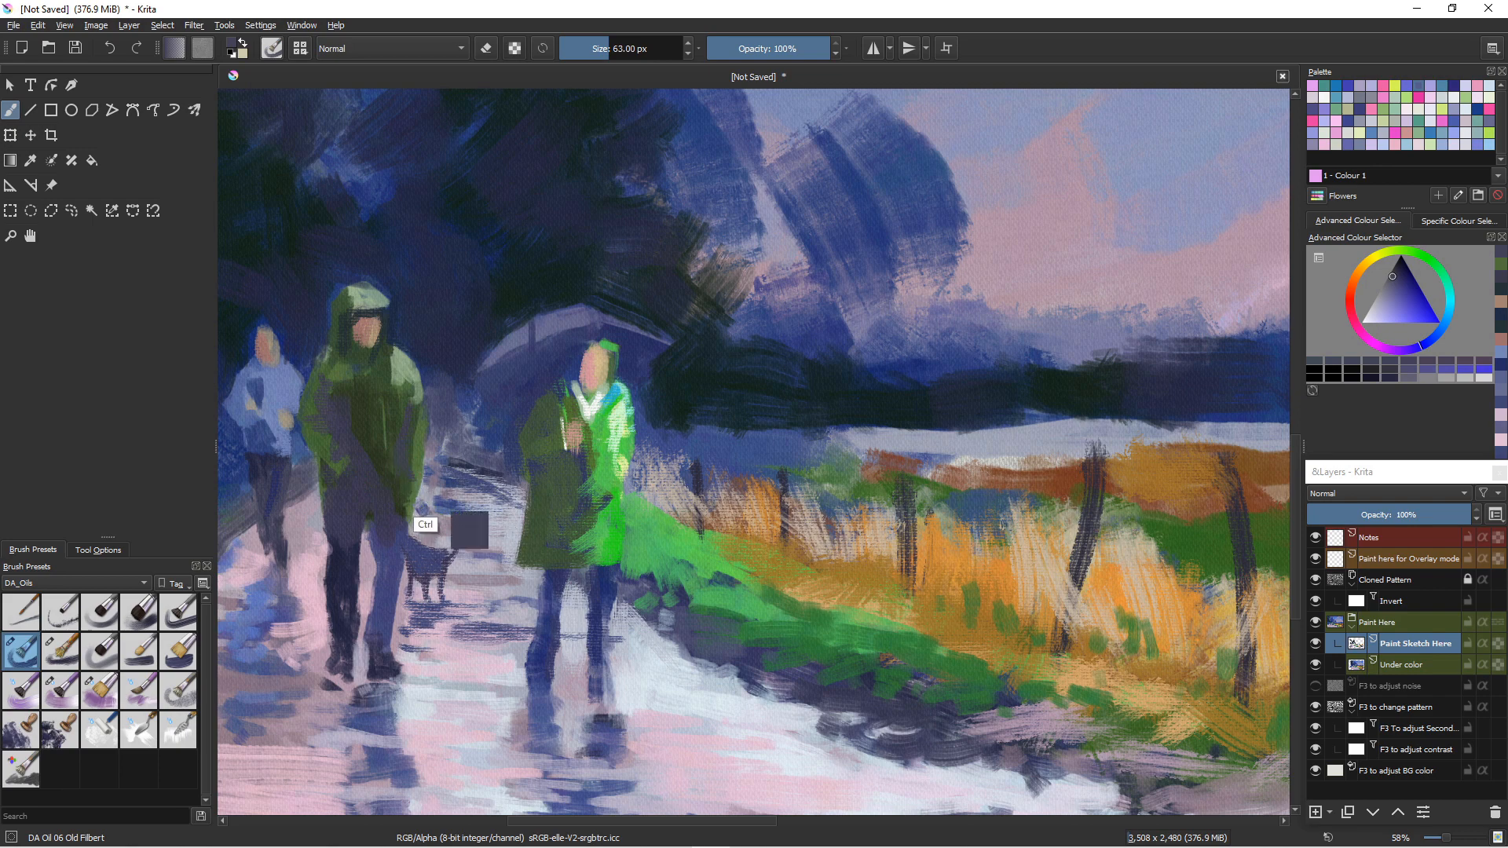
- Shape the capped man's coat edge, hem and sleeves with sampled path greys and coat greens
{"action": "left_click", "coordinate": [436, 520], "text": "ctrl"}
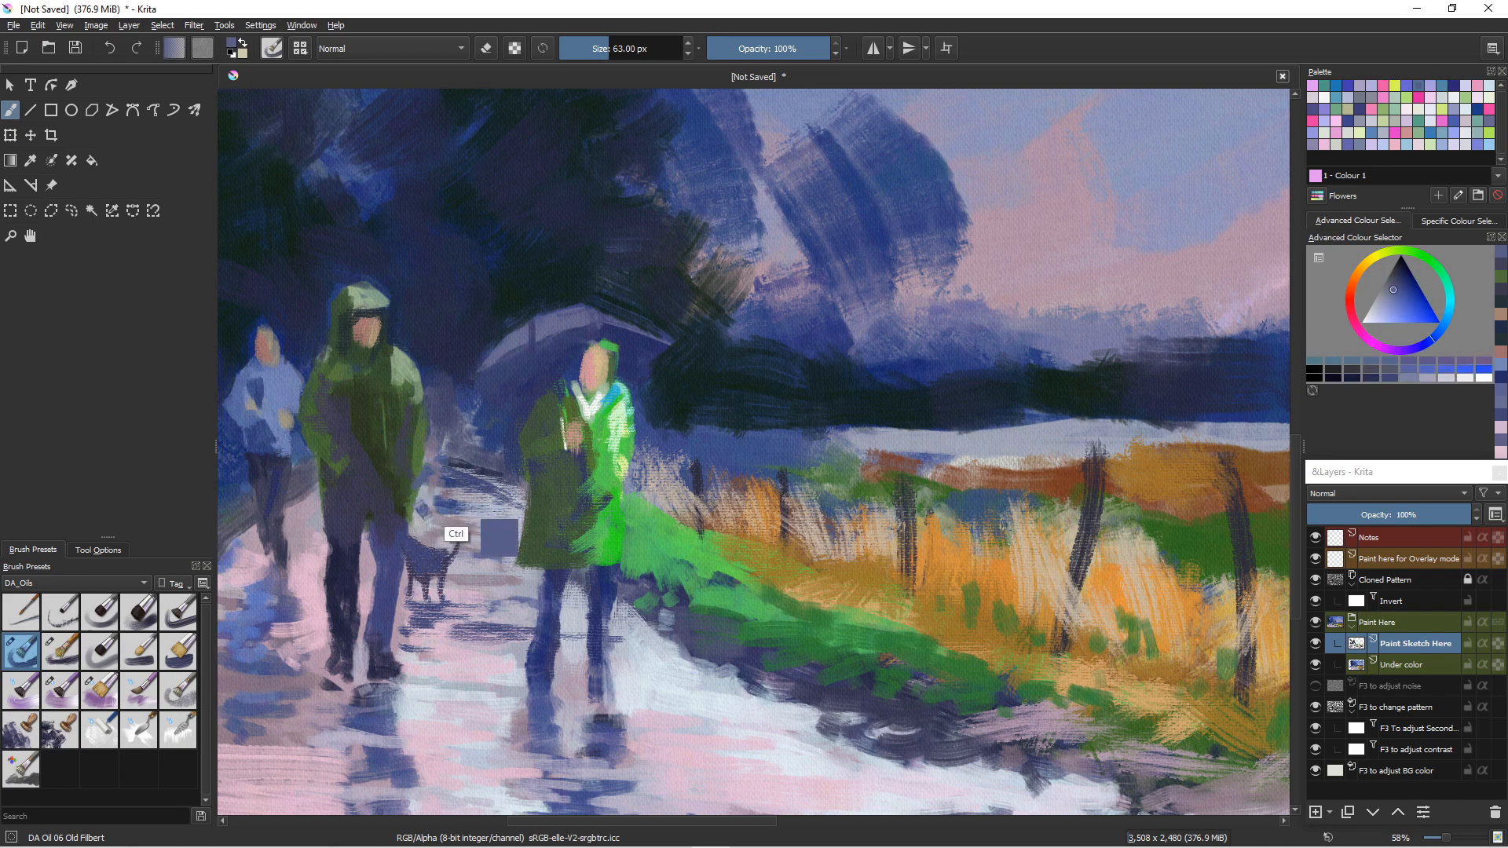
{"action": "left_click", "coordinate": [502, 540], "text": "ctrl"}
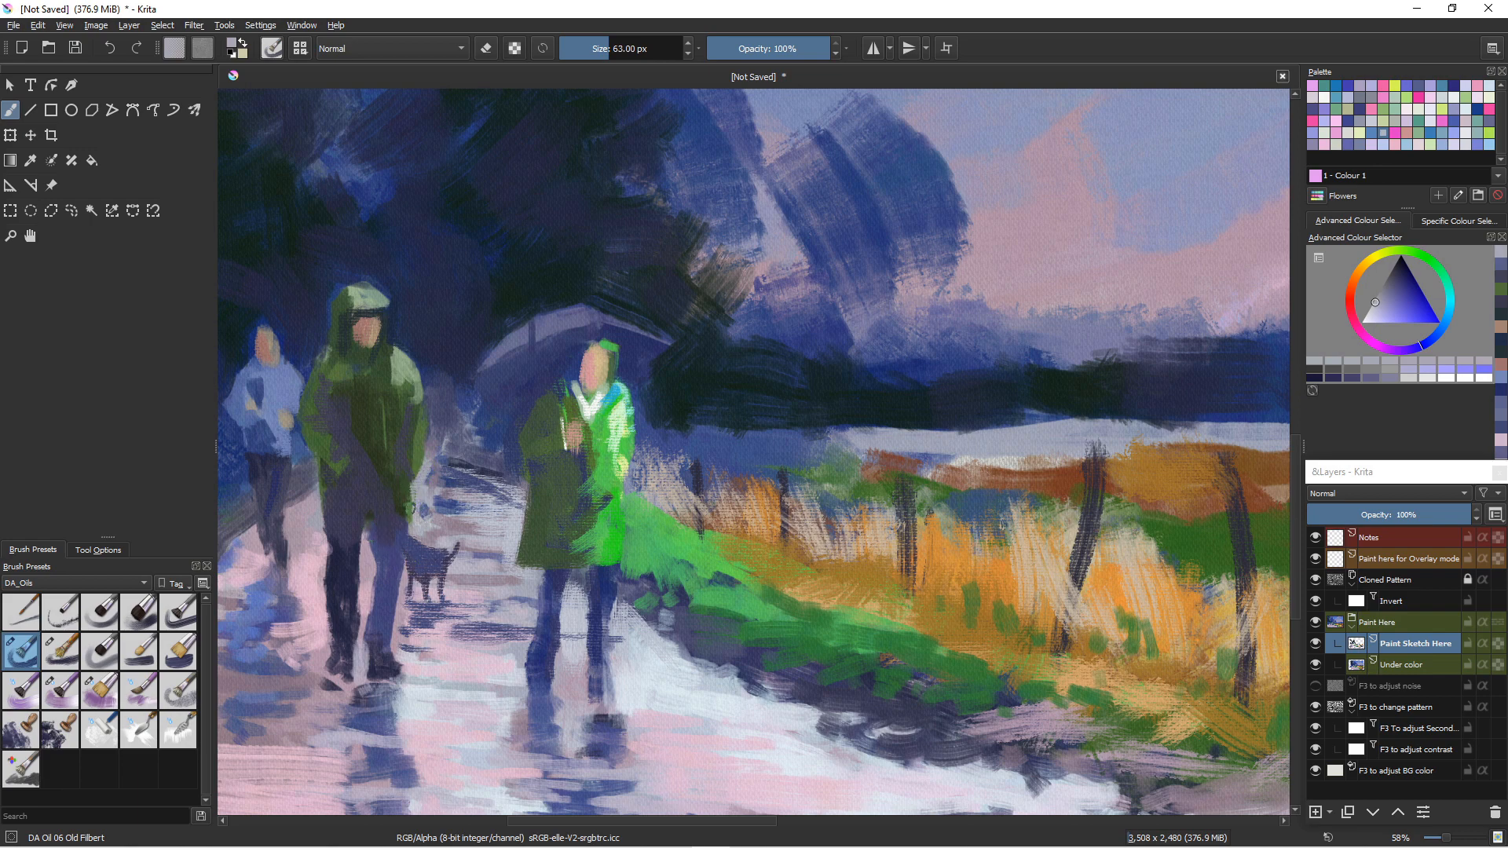
{"action": "left_click", "coordinate": [410, 483], "text": "ctrl"}
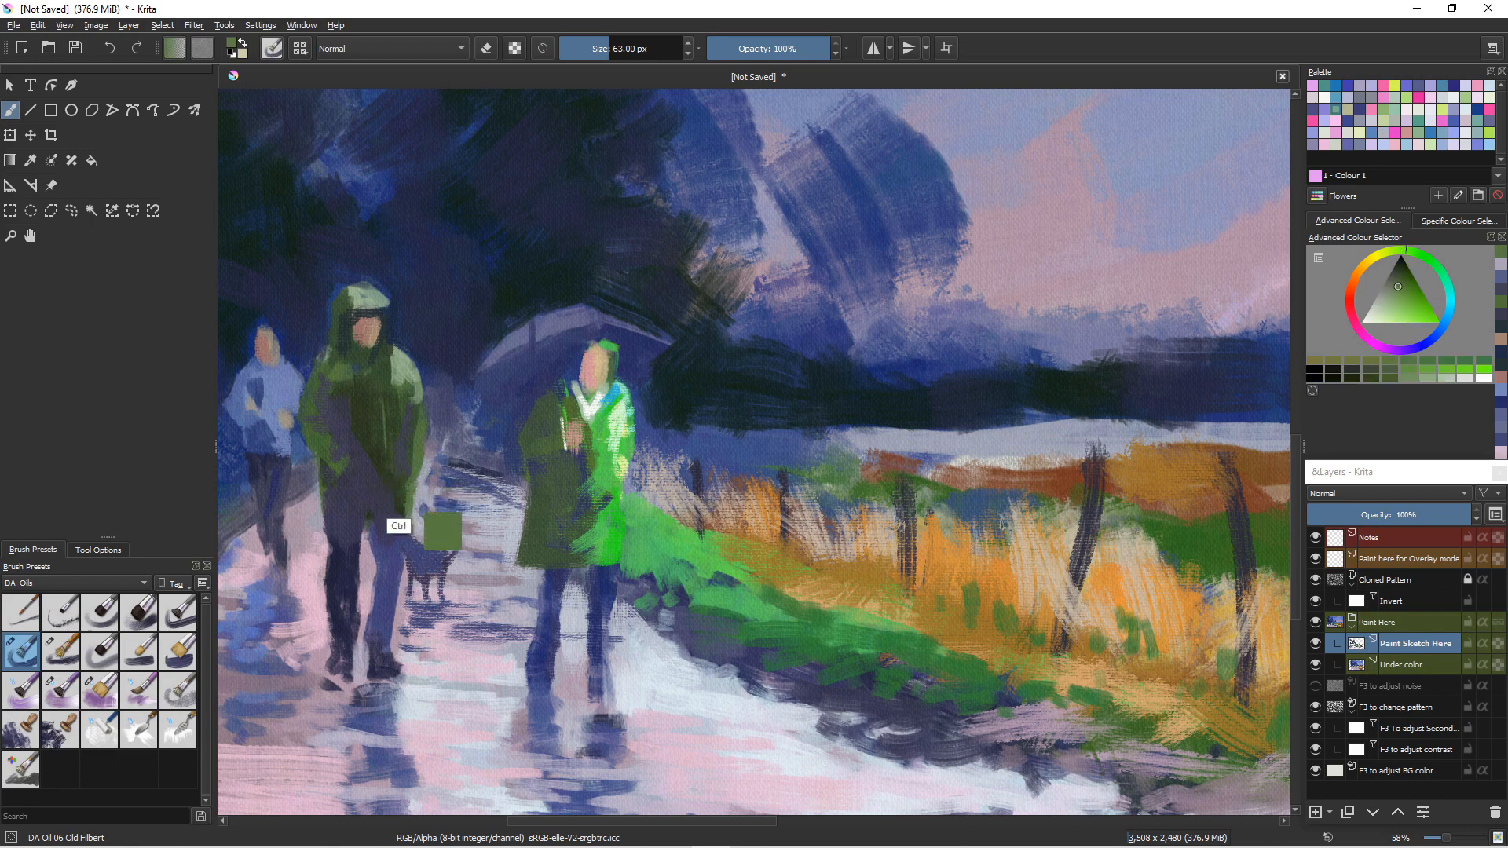
{"action": "left_click", "coordinate": [397, 522], "text": "ctrl"}
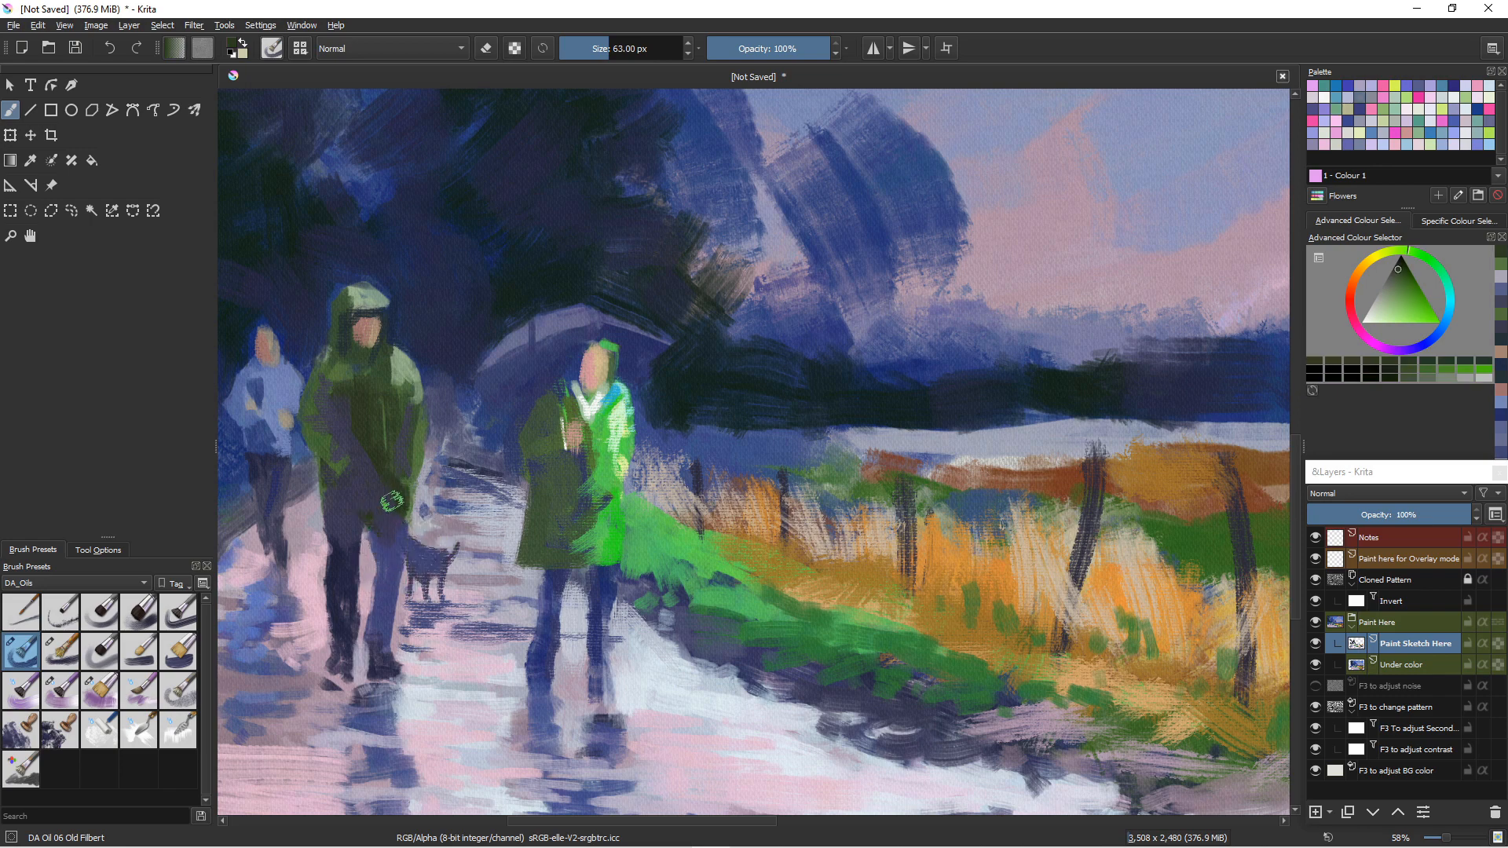
{"action": "left_click", "coordinate": [404, 524], "text": "ctrl"}
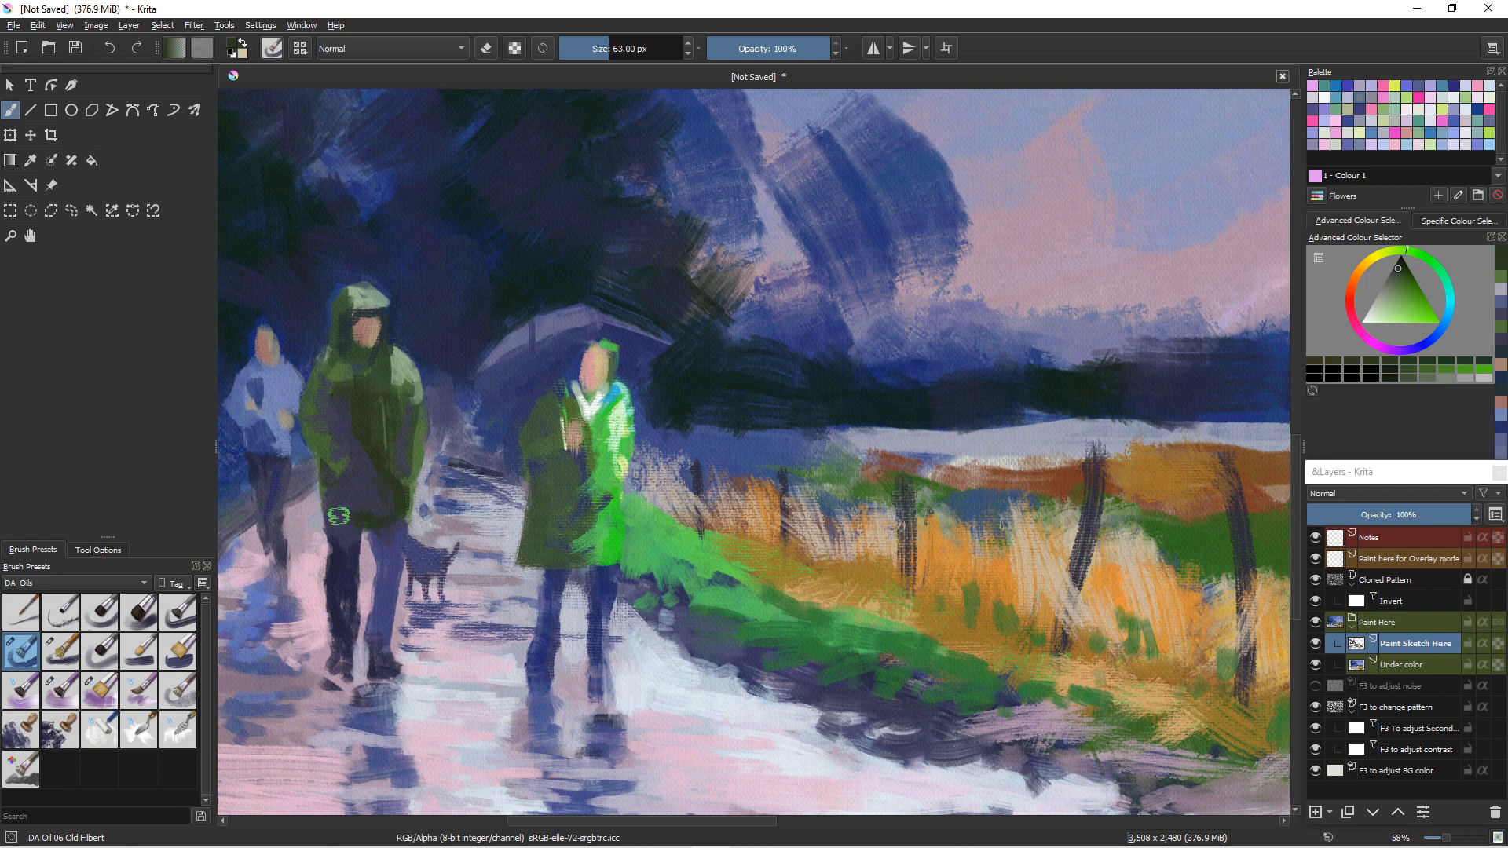
{"action": "left_click", "coordinate": [318, 453], "text": "ctrl"}
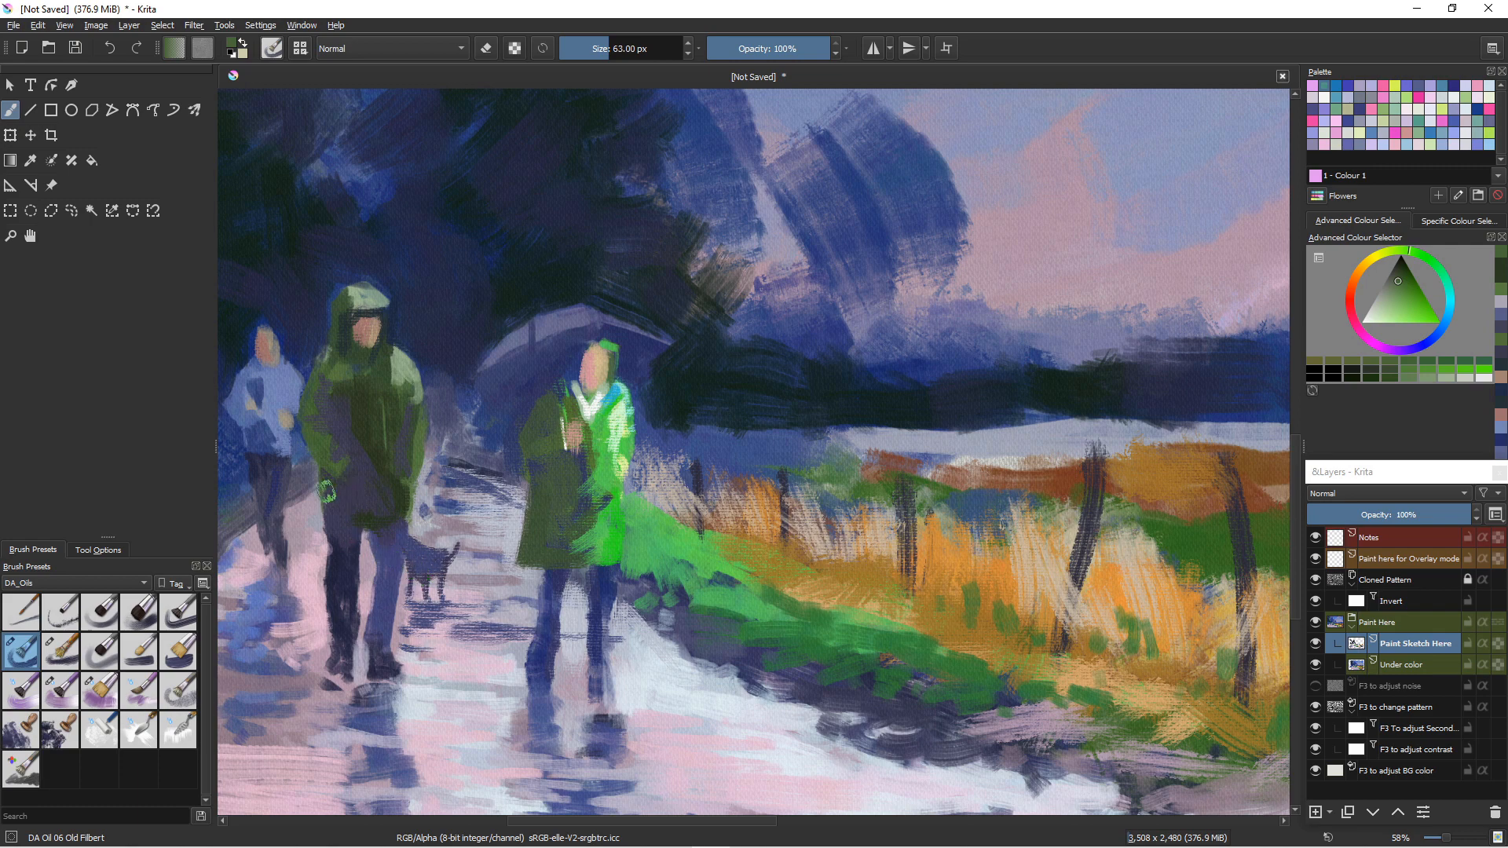
{"action": "left_click", "coordinate": [306, 449], "text": "ctrl"}
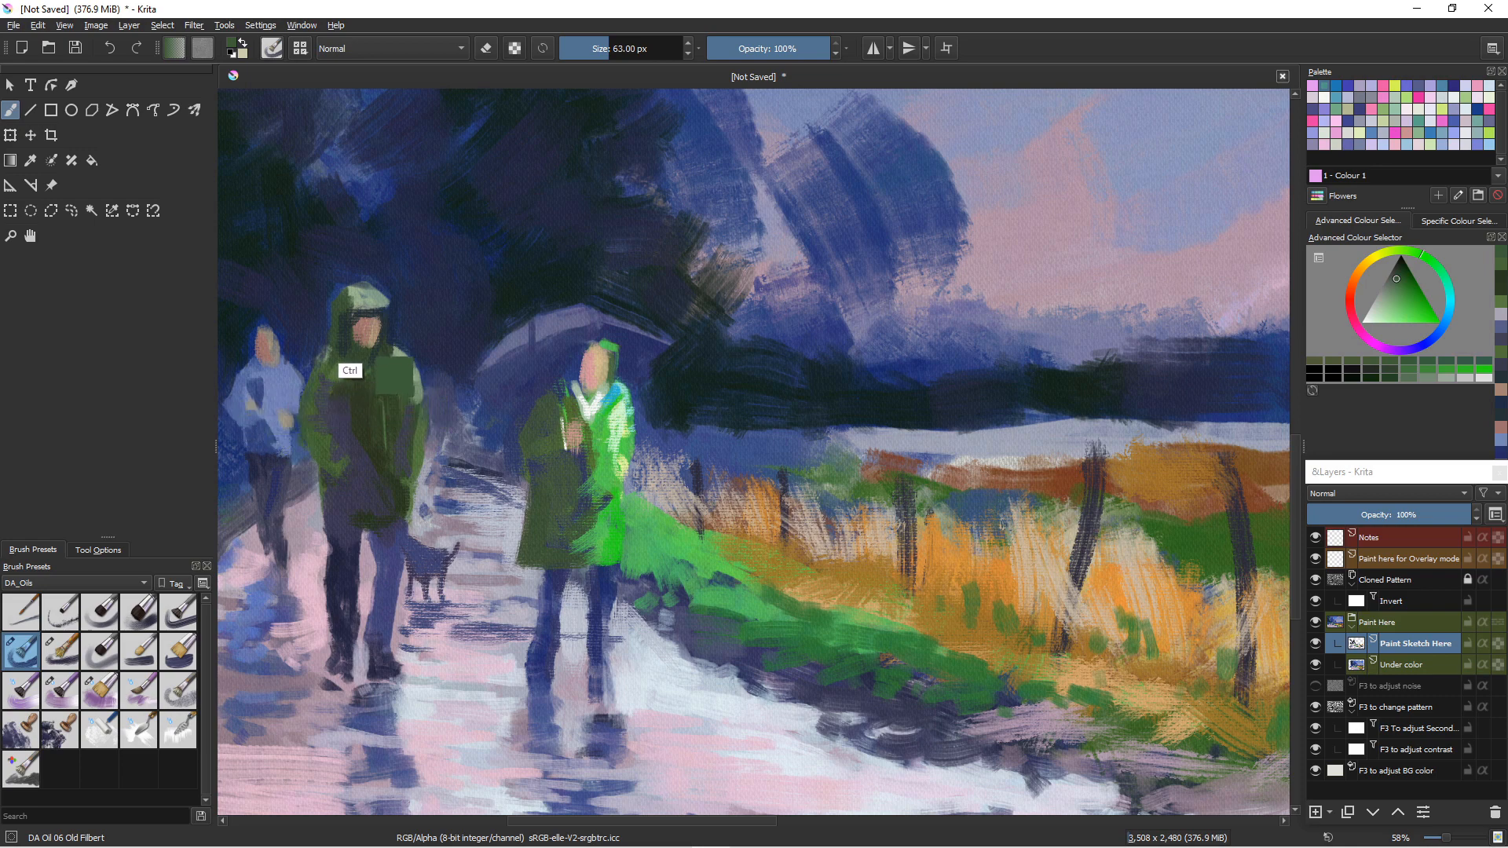
- Darken the blue-jacketed walker's face with sampled skin brown and paint the capped man's trousers and shoes in sampled dark navy
{"action": "left_click", "coordinate": [363, 334], "text": "ctrl"}
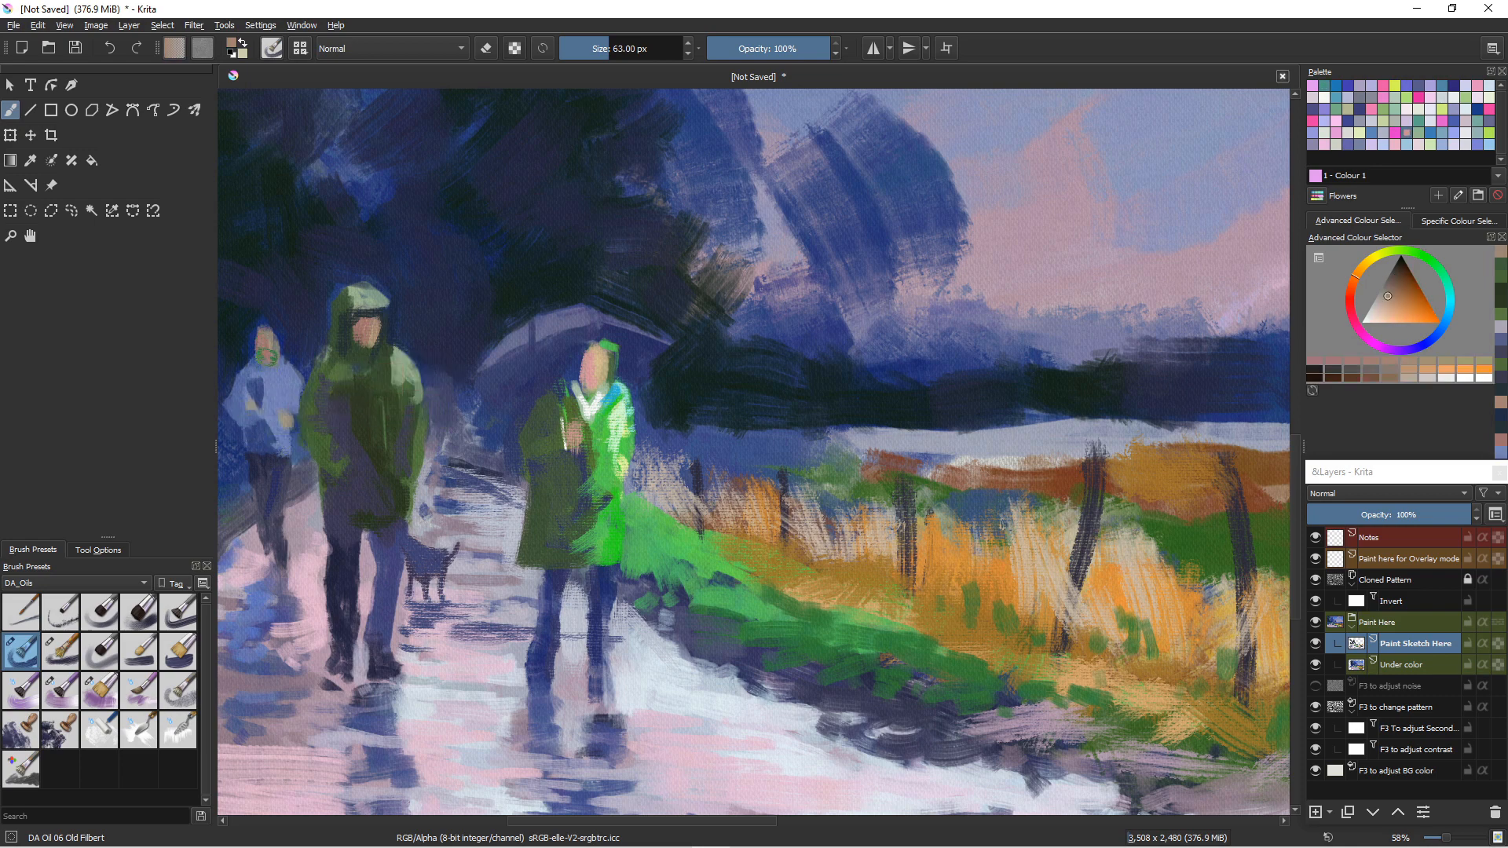
{"action": "left_click", "coordinate": [259, 333], "text": "ctrl"}
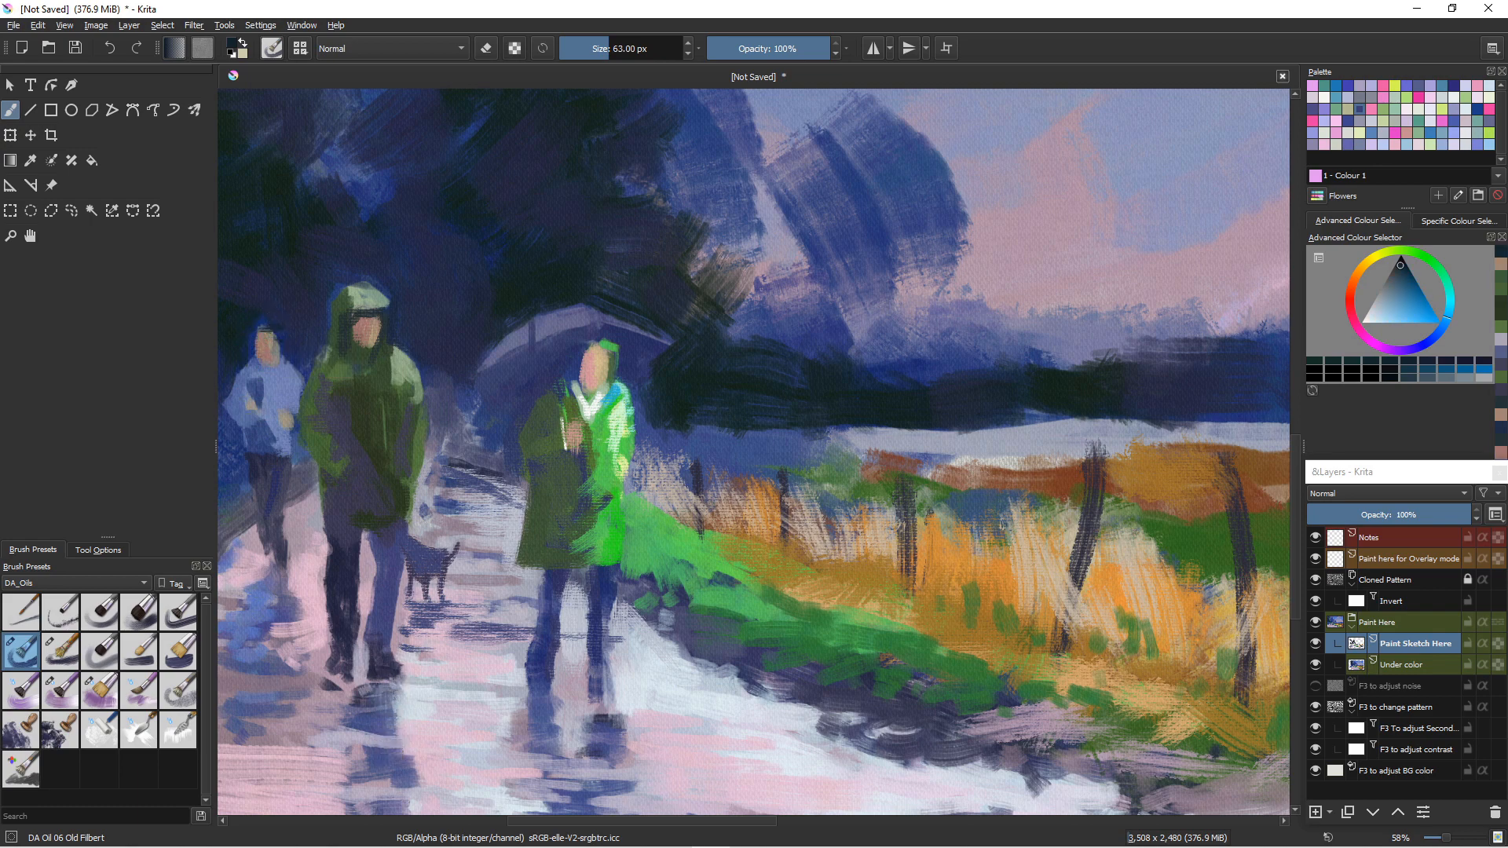
{"action": "mouse_move", "coordinate": [378, 521]}
{"action": "left_mouse_down"}
{"action": "mouse_move", "coordinate": [384, 576]}
{"action": "mouse_move", "coordinate": [393, 522]}
{"action": "mouse_move", "coordinate": [372, 634]}
{"action": "mouse_move", "coordinate": [378, 565]}
{"action": "mouse_move", "coordinate": [370, 629]}
{"action": "mouse_move", "coordinate": [353, 562]}
{"action": "mouse_move", "coordinate": [355, 639]}
{"action": "left_mouse_up"}
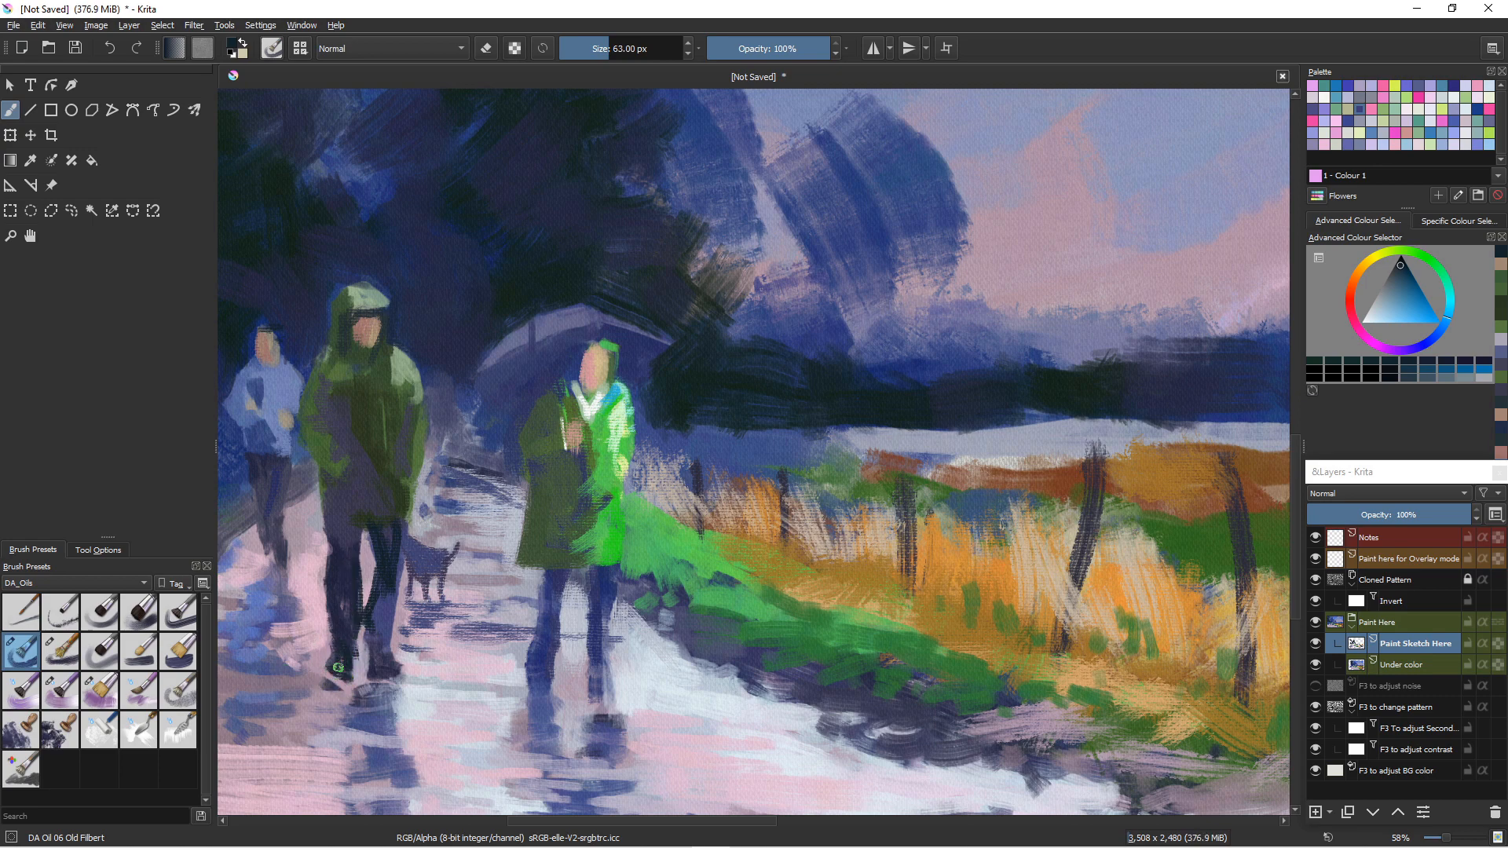
{"action": "mouse_move", "coordinate": [337, 661]}
{"action": "left_mouse_down"}
{"action": "mouse_move", "coordinate": [358, 694]}
{"action": "mouse_move", "coordinate": [387, 667]}
{"action": "mouse_move", "coordinate": [394, 684]}
{"action": "mouse_move", "coordinate": [395, 632]}
{"action": "mouse_move", "coordinate": [404, 680]}
{"action": "left_mouse_up"}
- Trim the capped man's shoes with sampled path pink and paint reflections beneath them in sampled blue and dark navy
{"action": "left_click", "coordinate": [382, 688], "text": "ctrl"}
{"action": "left_click", "coordinate": [414, 666], "text": "ctrl"}
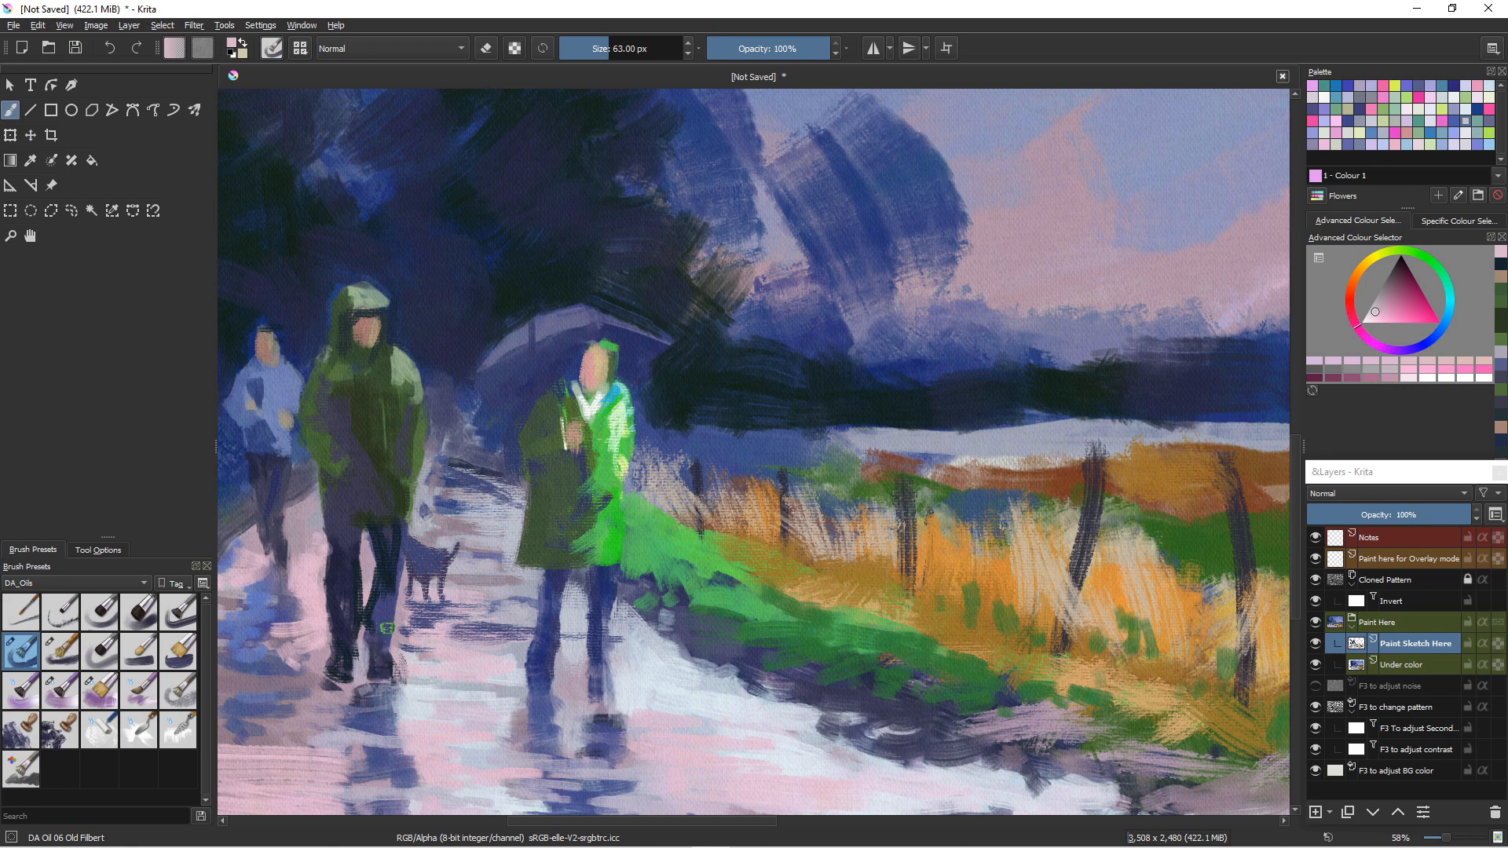
{"action": "left_click", "coordinate": [386, 652], "text": "ctrl"}
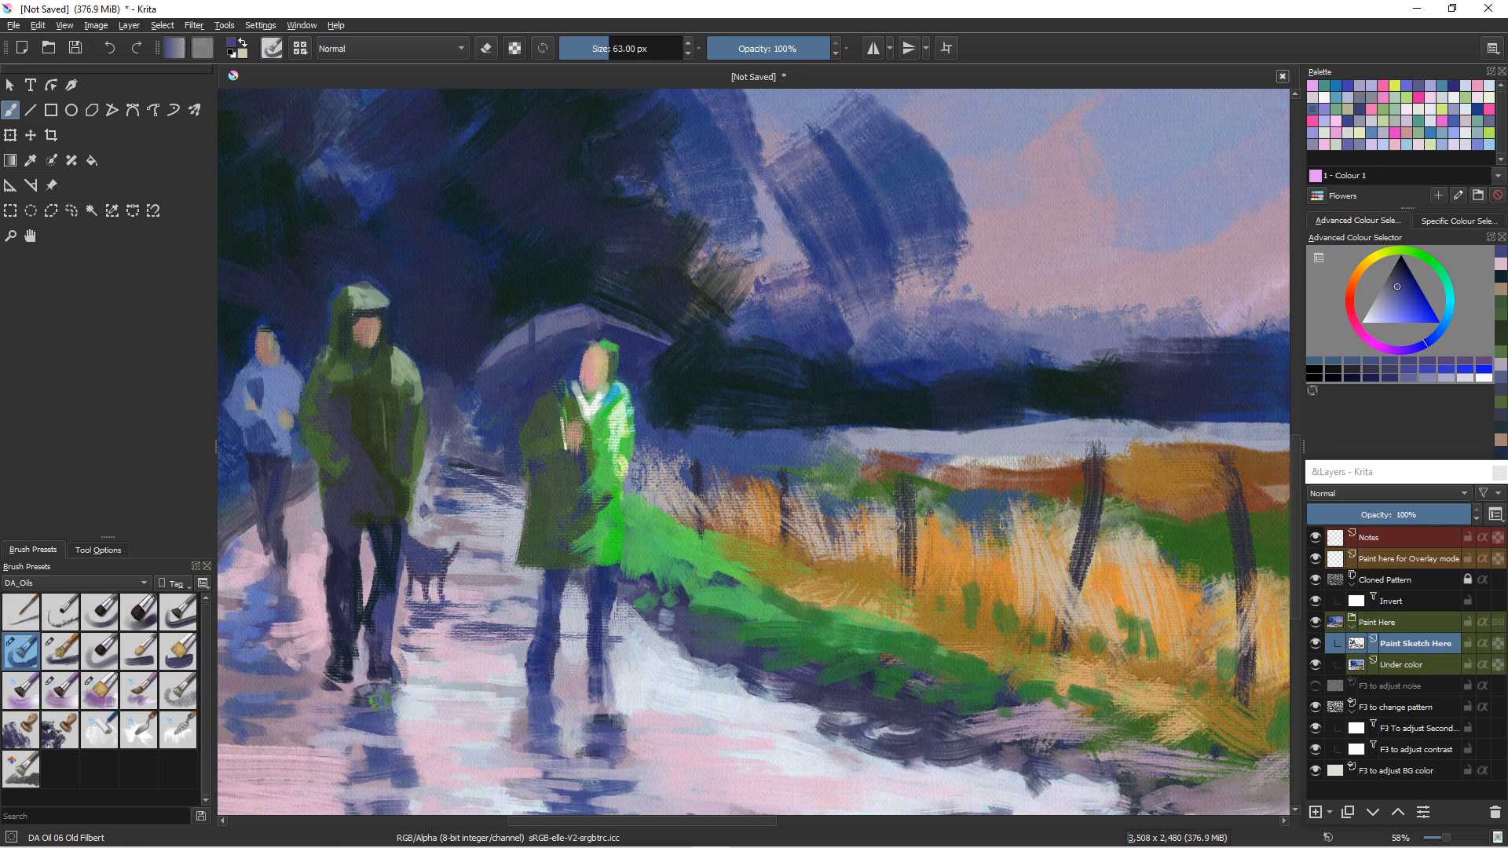
{"action": "key", "text": "ctrl"}
{"action": "left_click", "coordinate": [361, 690], "text": "ctrl"}
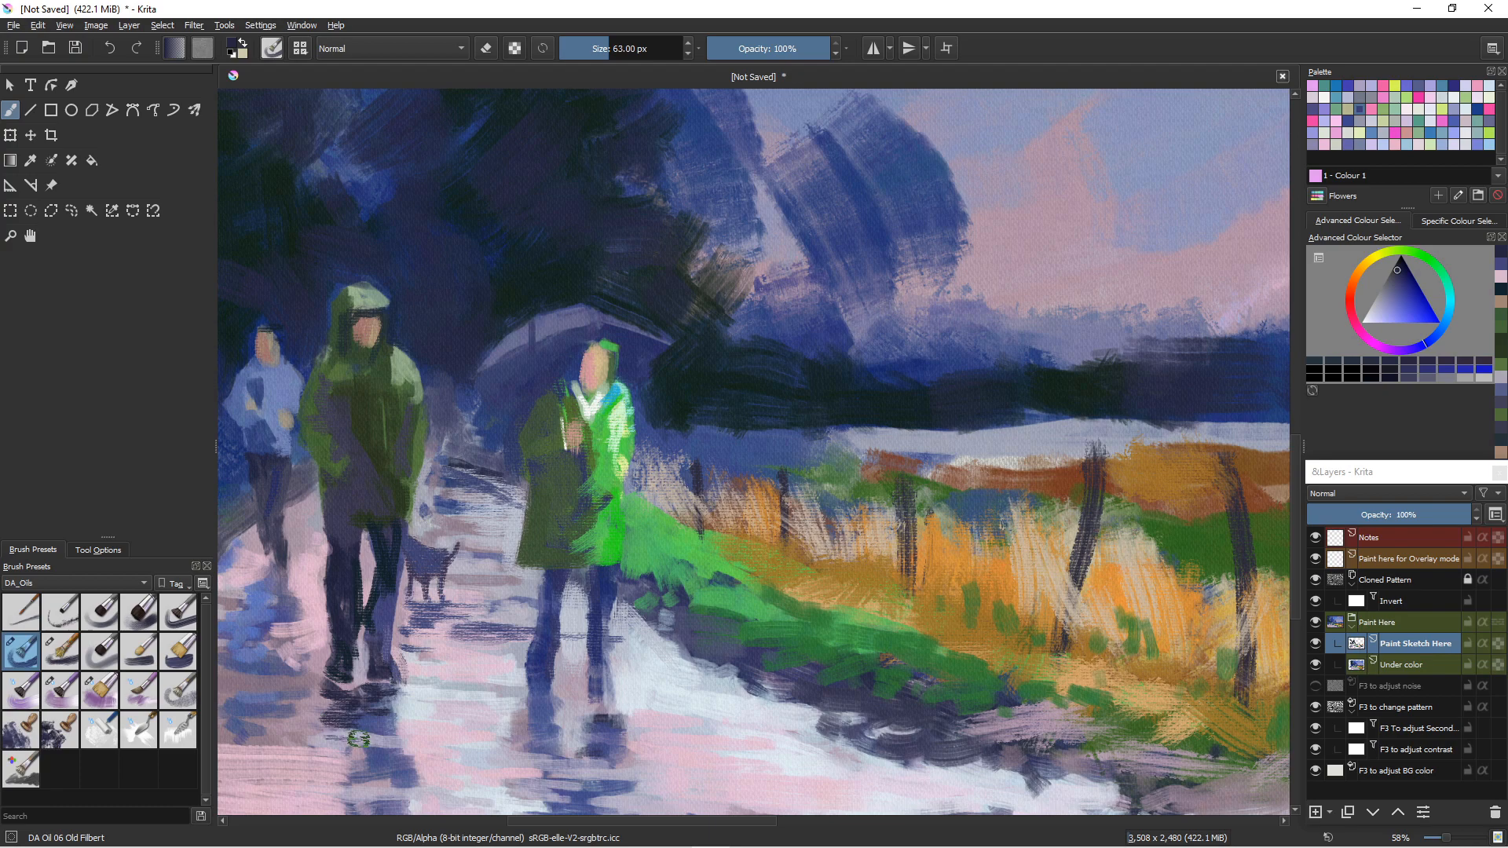
{"action": "mouse_move", "coordinate": [372, 728]}
{"action": "left_mouse_down"}
{"action": "mouse_move", "coordinate": [306, 722]}
{"action": "mouse_move", "coordinate": [467, 720]}
{"action": "mouse_move", "coordinate": [379, 656]}
{"action": "mouse_move", "coordinate": [306, 767]}
{"action": "mouse_move", "coordinate": [376, 768]}
{"action": "mouse_move", "coordinate": [384, 653]}
{"action": "left_mouse_up"}
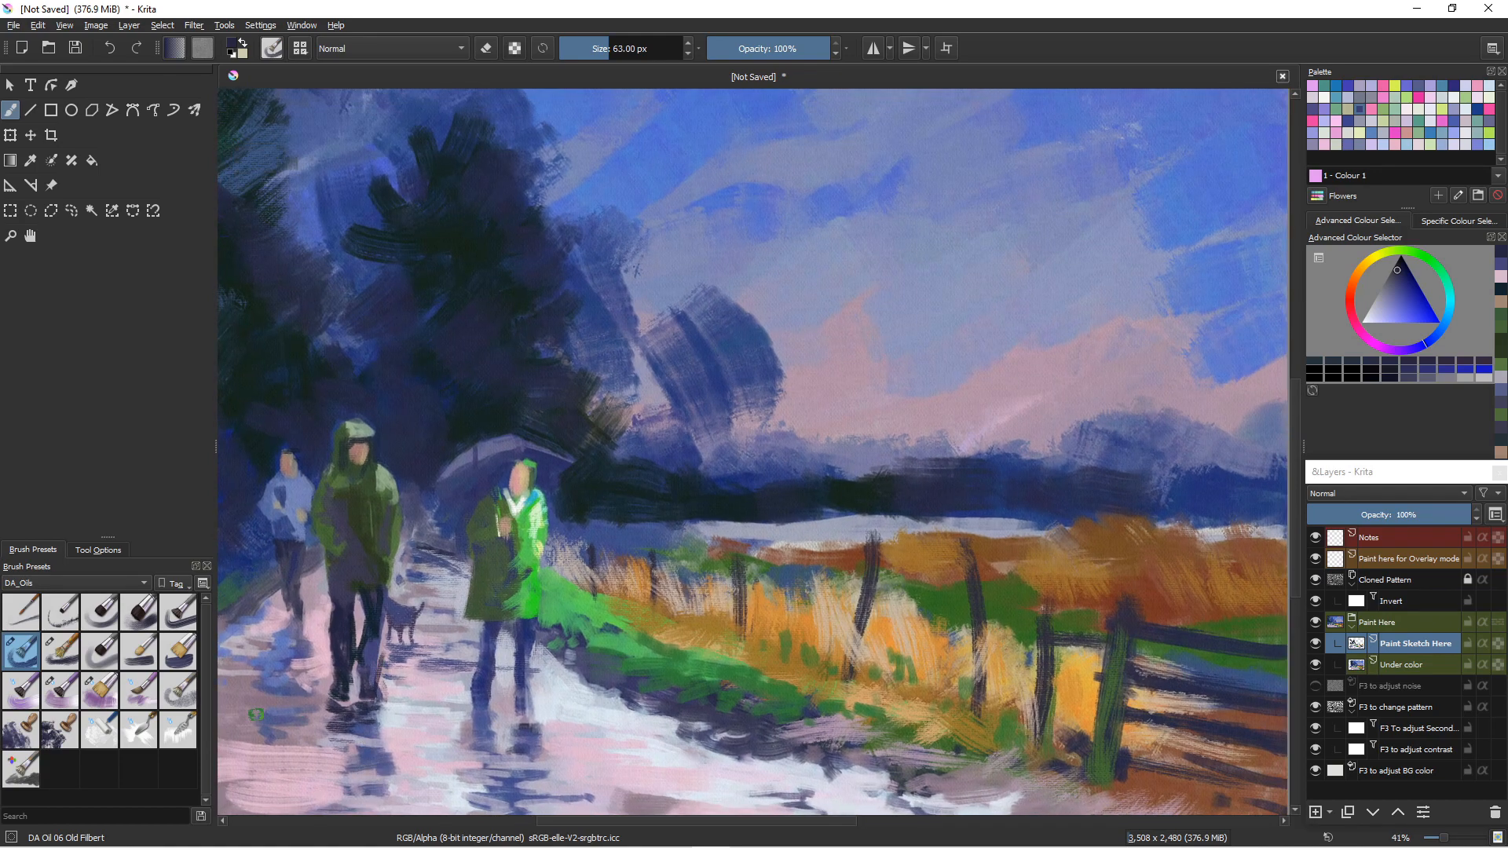
- Add muted violet-blue strokes to the wet path's reflections and define the umbrella walker's foot with sampled dark navy
{"action": "left_click", "coordinate": [349, 732], "text": "ctrl"}
{"action": "left_click", "coordinate": [350, 743], "text": "ctrl"}
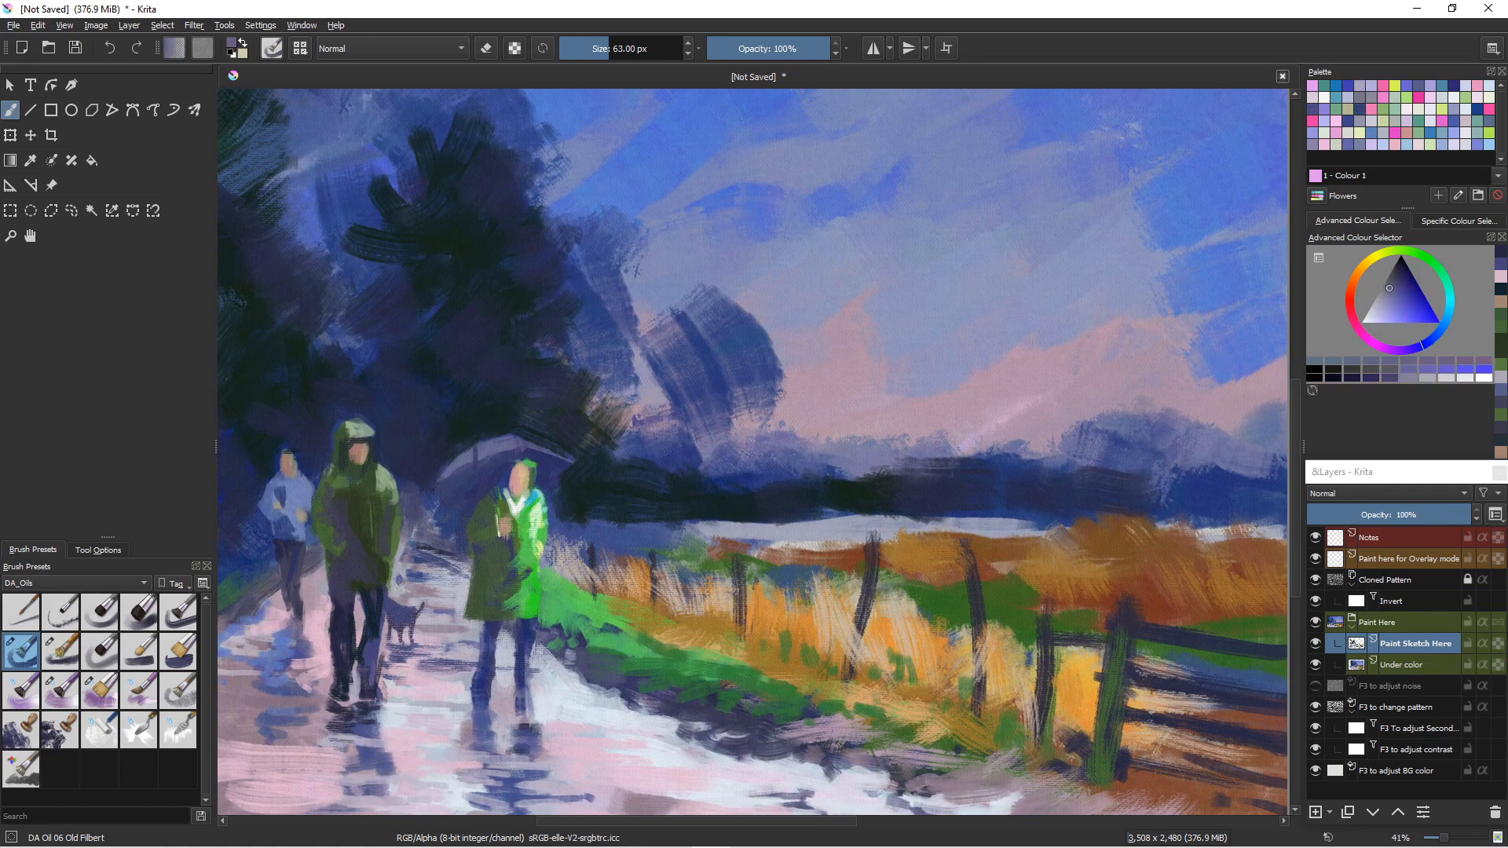
{"action": "left_click_drag", "start_coordinate": [404, 723], "coordinate": [439, 691]}
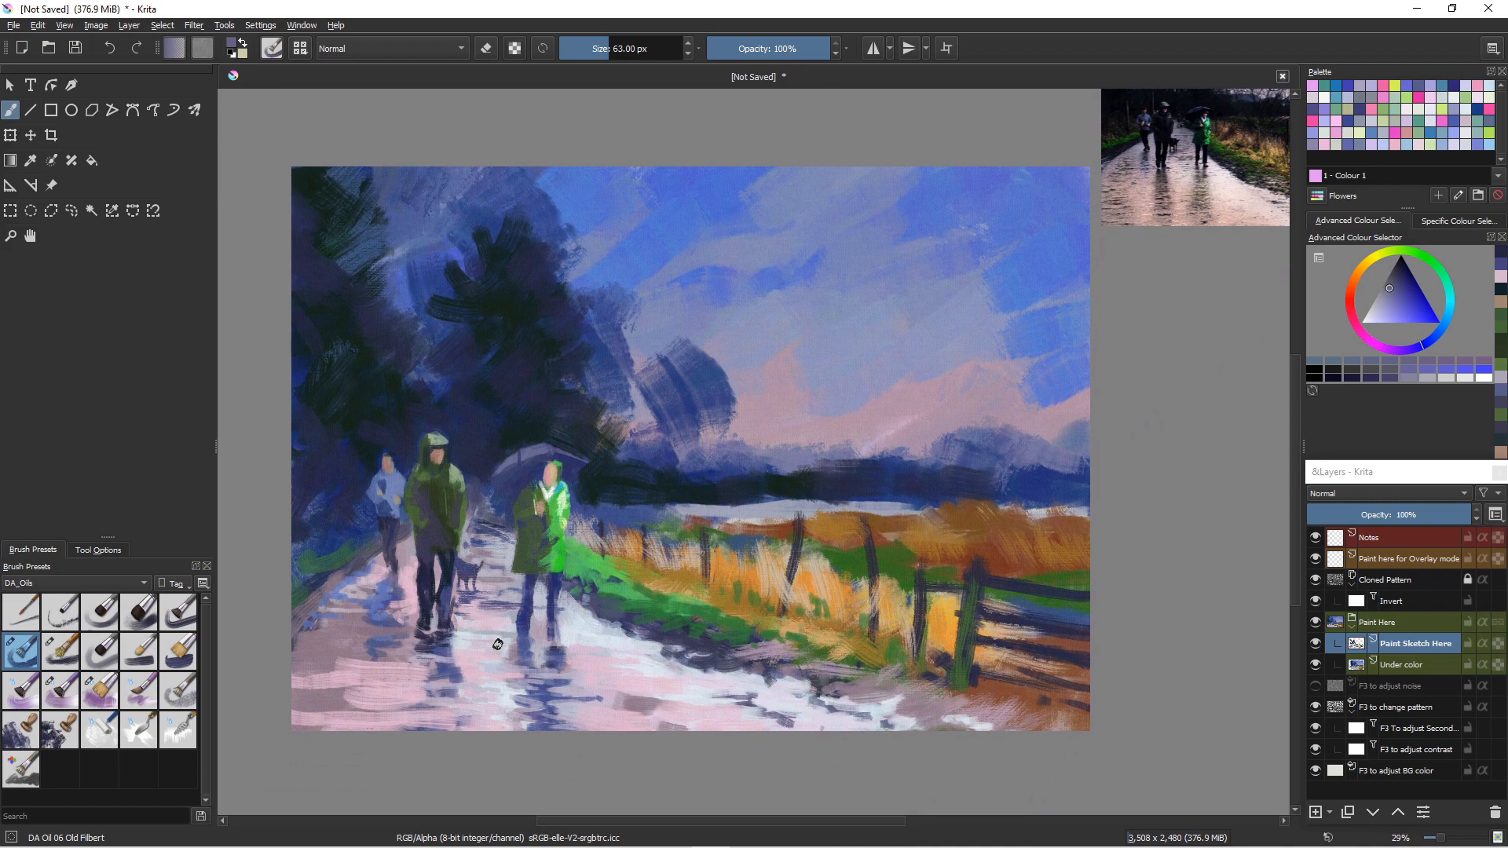
{"action": "left_click_drag", "start_coordinate": [529, 650], "coordinate": [524, 652]}
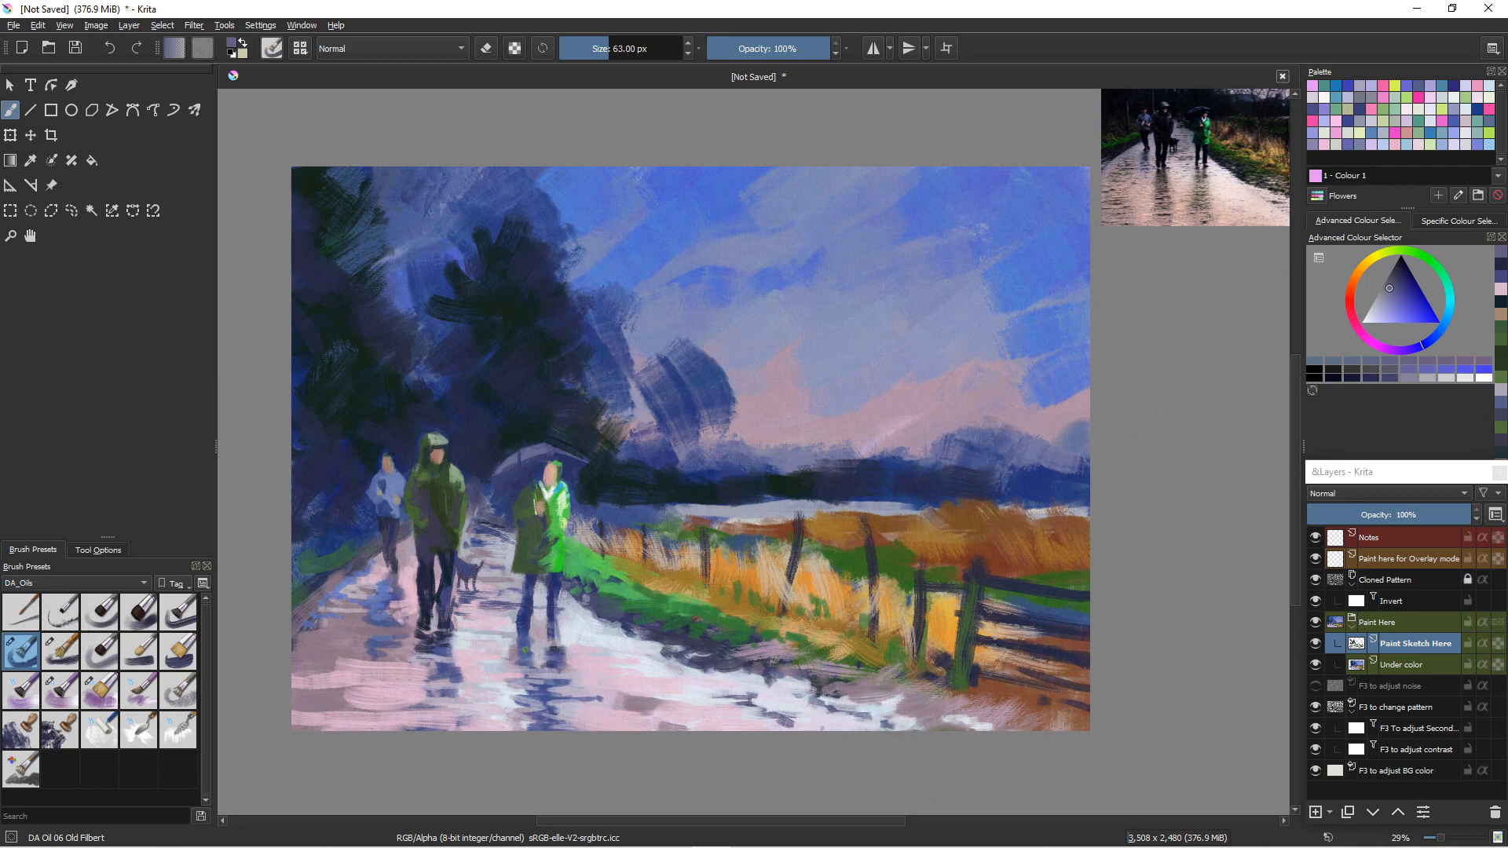
{"action": "left_click", "coordinate": [435, 660], "text": "ctrl"}
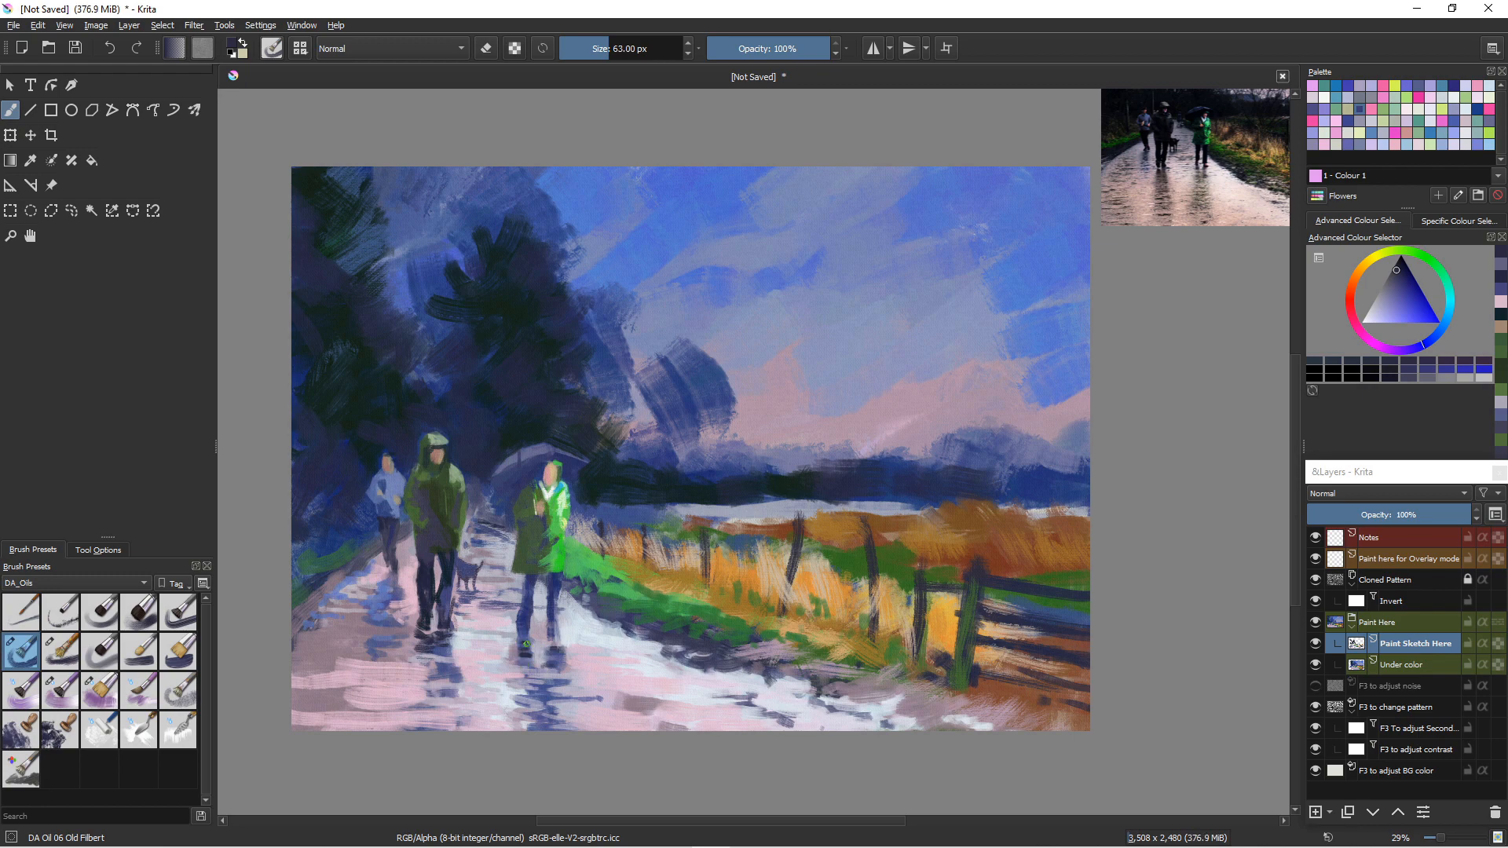
- Paint both of the umbrella walker's shoes dark red and clean up their edges with sampled path grey
{"action": "left_click", "coordinate": [1348, 305]}
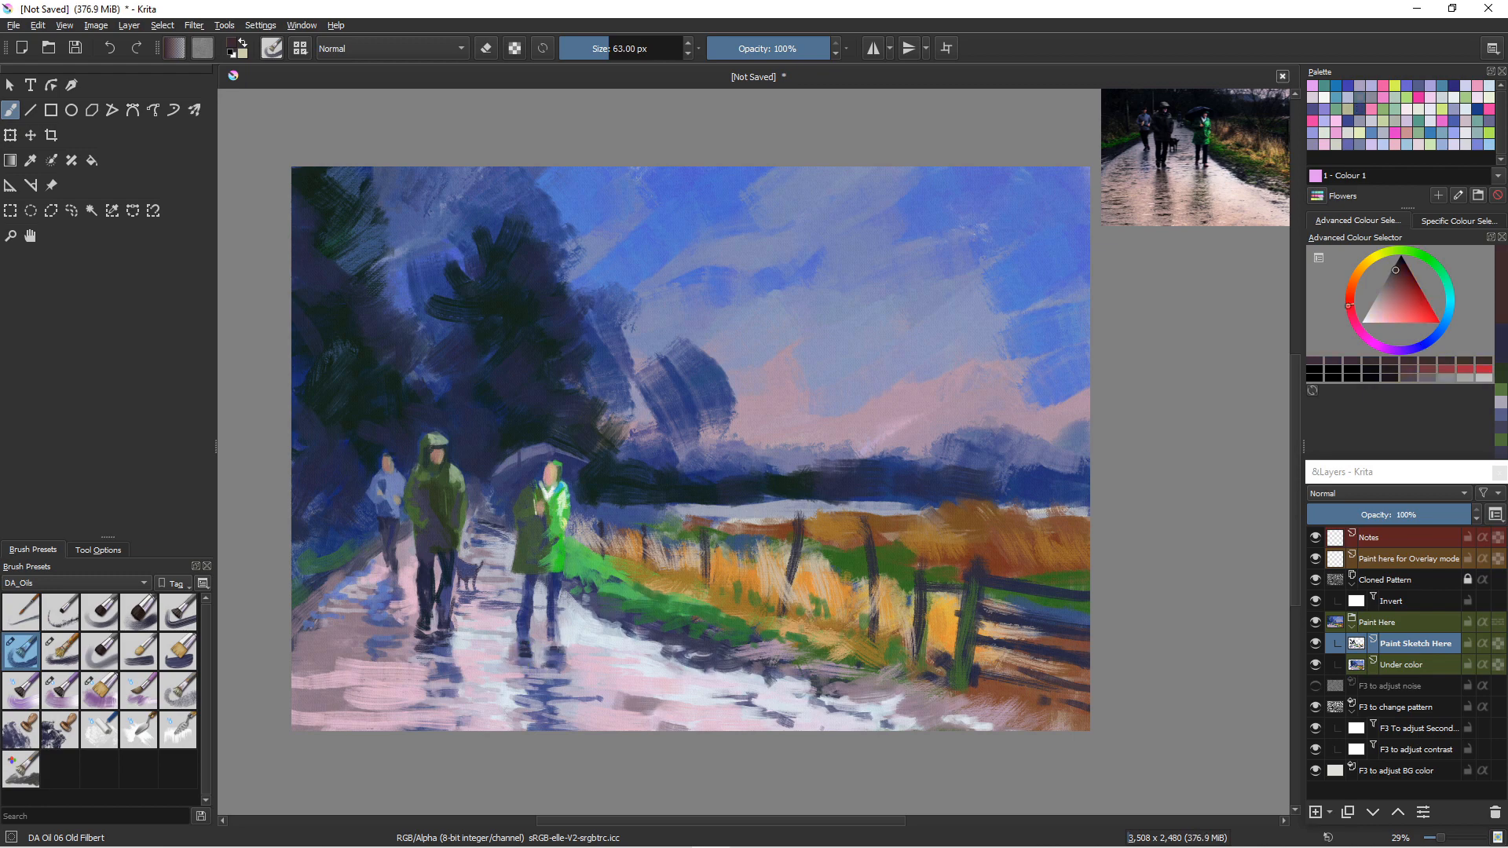
{"action": "left_click", "coordinate": [1405, 284]}
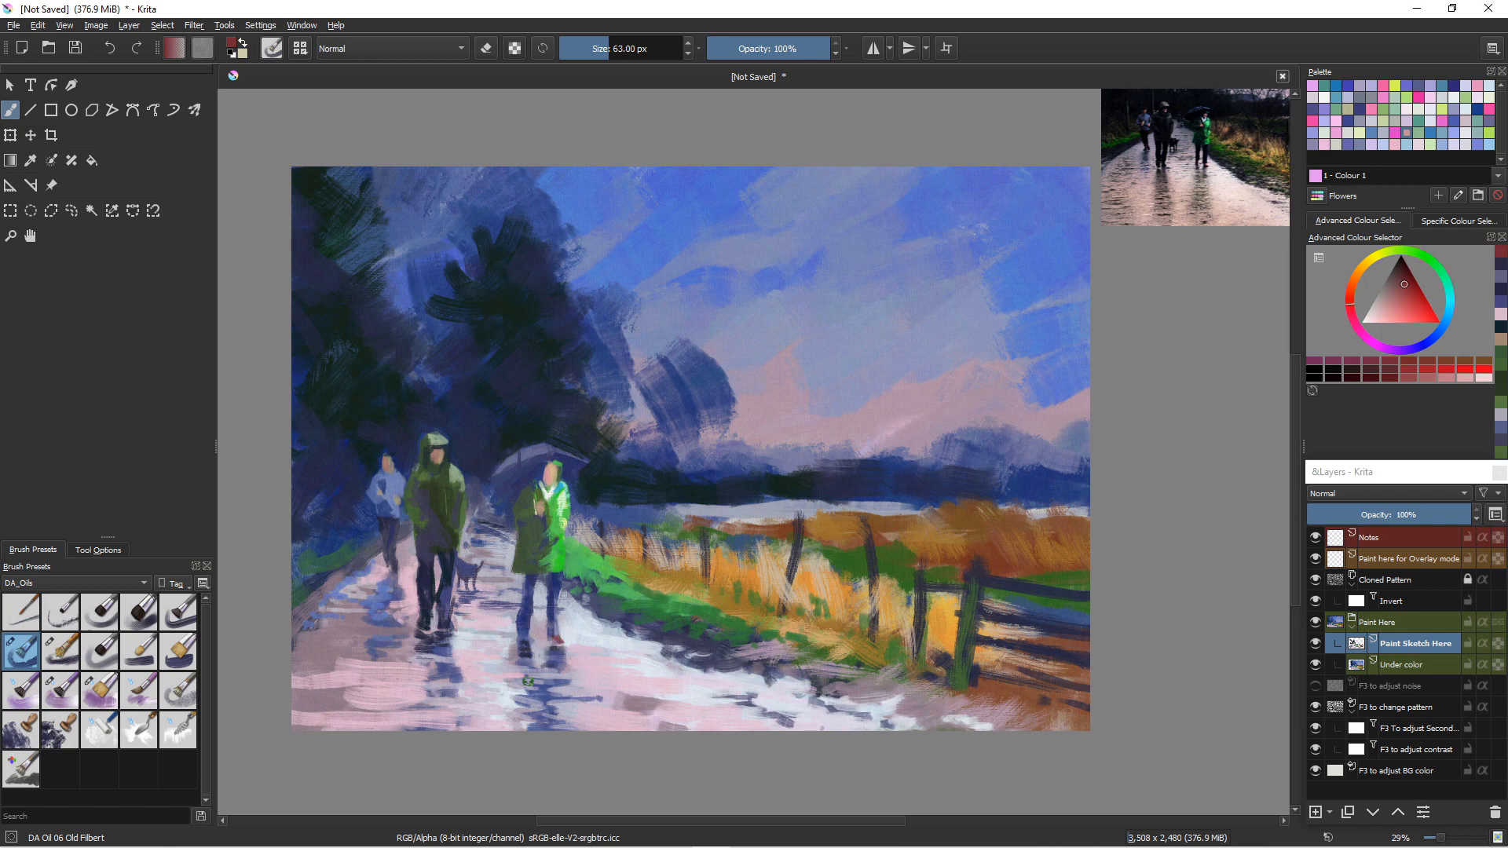
{"action": "scroll", "coordinate": [539, 691], "scroll_direction": "up", "scroll_amount": 6}
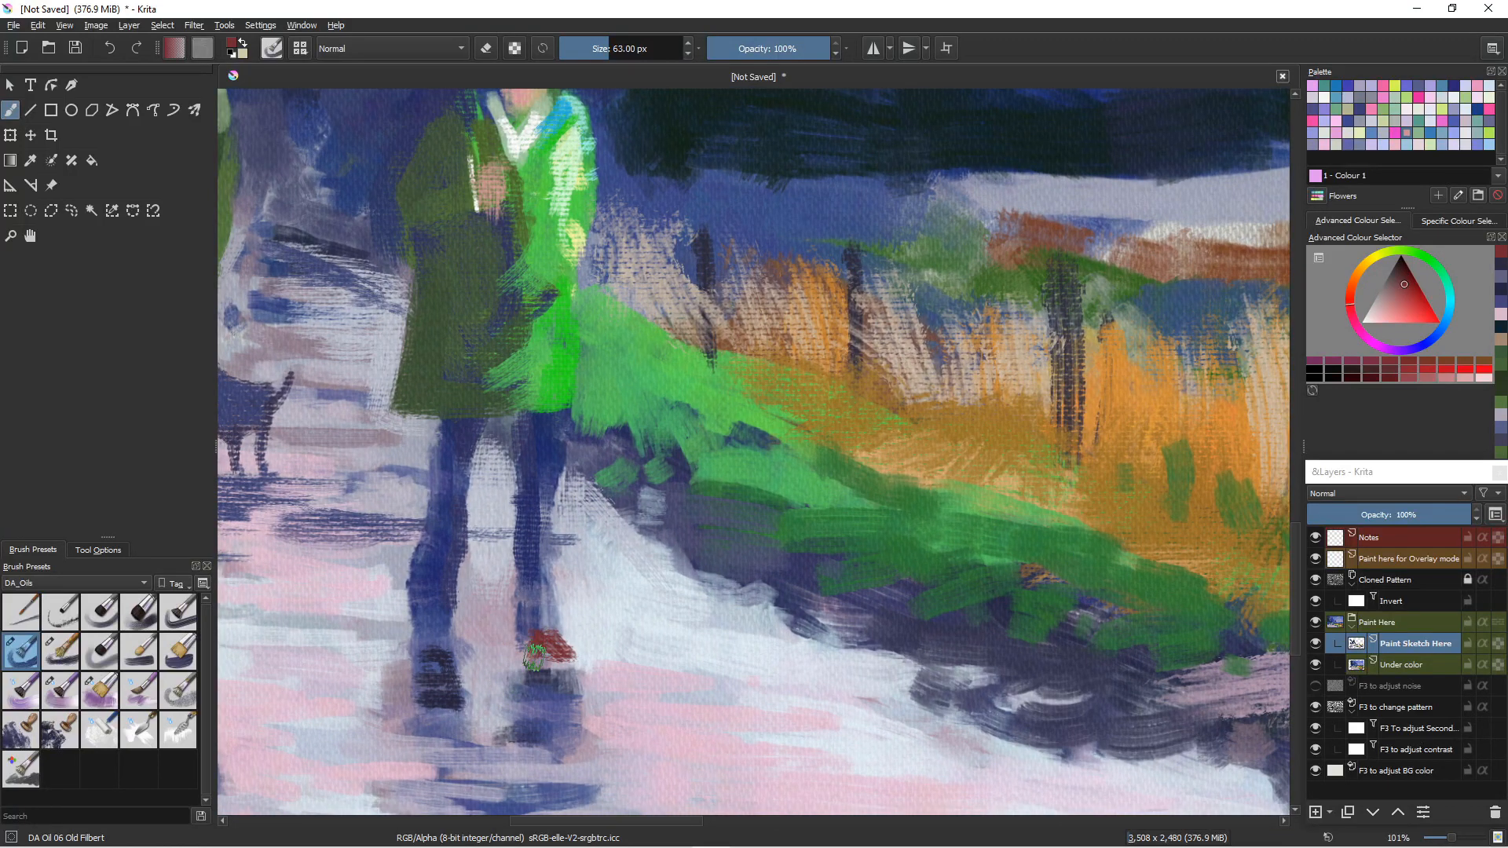
{"action": "mouse_move", "coordinate": [545, 657]}
{"action": "left_mouse_down"}
{"action": "mouse_move", "coordinate": [538, 644]}
{"action": "mouse_move", "coordinate": [569, 661]}
{"action": "left_mouse_up"}
{"action": "mouse_move", "coordinate": [438, 604]}
{"action": "left_mouse_down"}
{"action": "mouse_move", "coordinate": [444, 640]}
{"action": "mouse_move", "coordinate": [421, 636]}
{"action": "mouse_move", "coordinate": [442, 641]}
{"action": "left_mouse_up"}
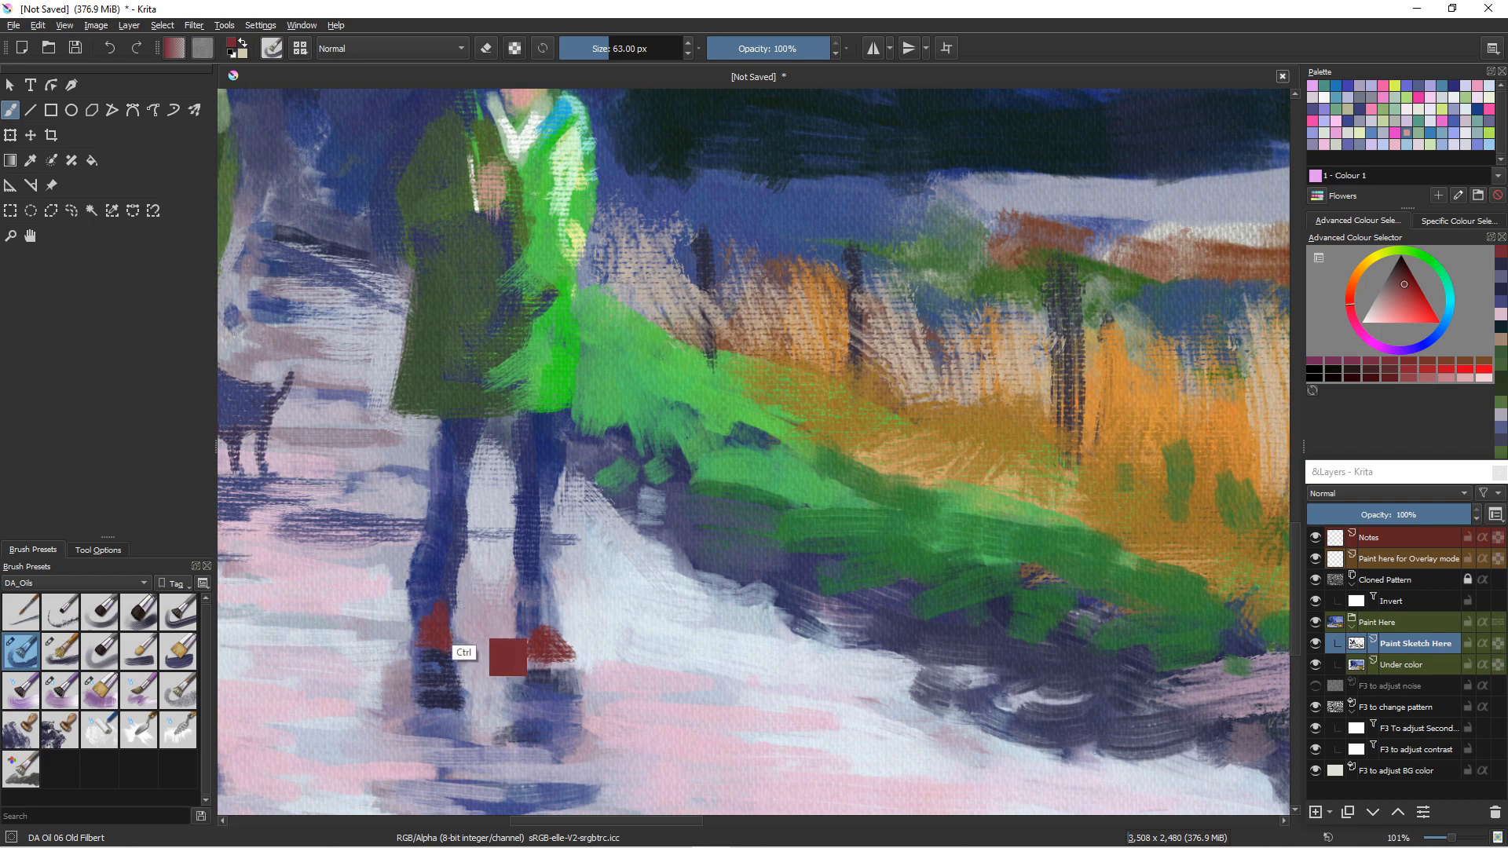
{"action": "left_click", "coordinate": [454, 647], "text": "ctrl"}
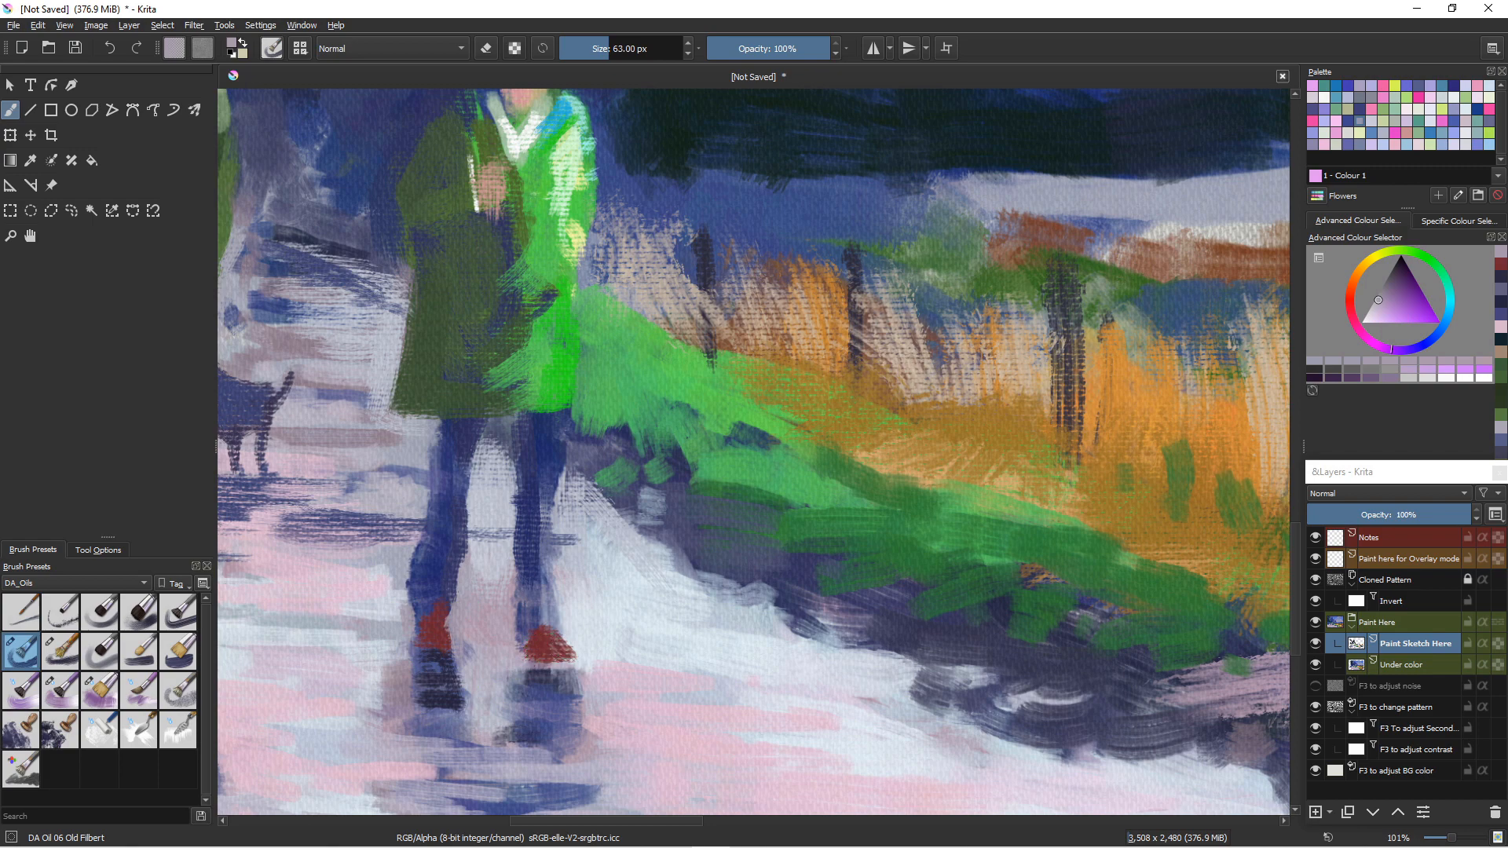
- Highlight the umbrella walker's grass-side shoe with bright red and soft pinkish red, and extend its shape with sampled red
{"action": "left_click", "coordinate": [1350, 303]}
{"action": "left_click_drag", "start_coordinate": [1432, 313], "coordinate": [1421, 307]}
{"action": "mouse_move", "coordinate": [562, 653]}
{"action": "left_mouse_down"}
{"action": "mouse_move", "coordinate": [546, 639]}
{"action": "mouse_move", "coordinate": [537, 655]}
{"action": "mouse_move", "coordinate": [552, 634]}
{"action": "mouse_move", "coordinate": [559, 649]}
{"action": "left_mouse_up"}
{"action": "left_click", "coordinate": [1390, 308]}
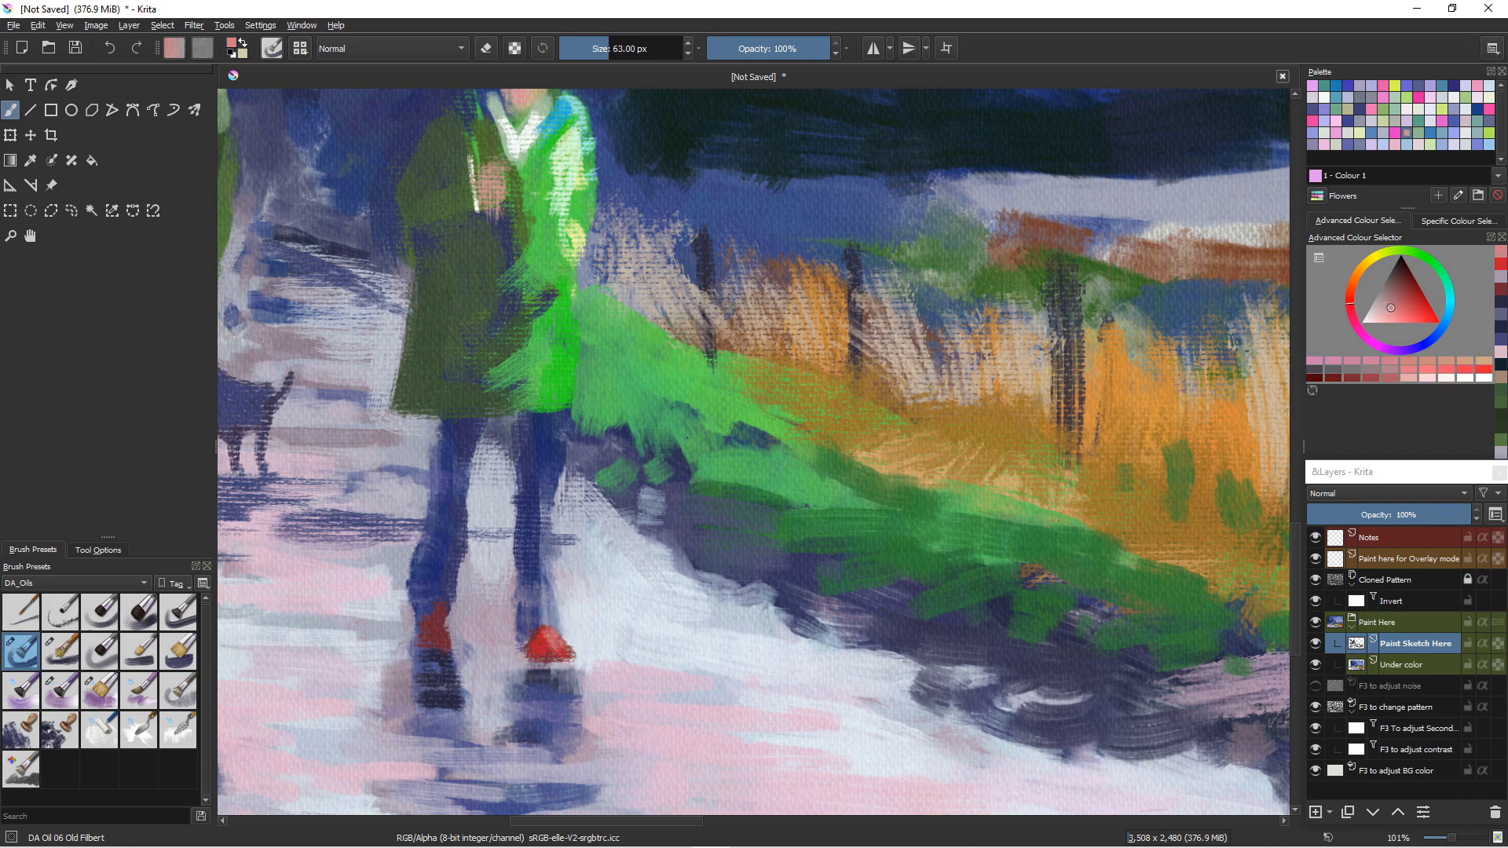
{"action": "left_click", "coordinate": [534, 648], "text": "ctrl"}
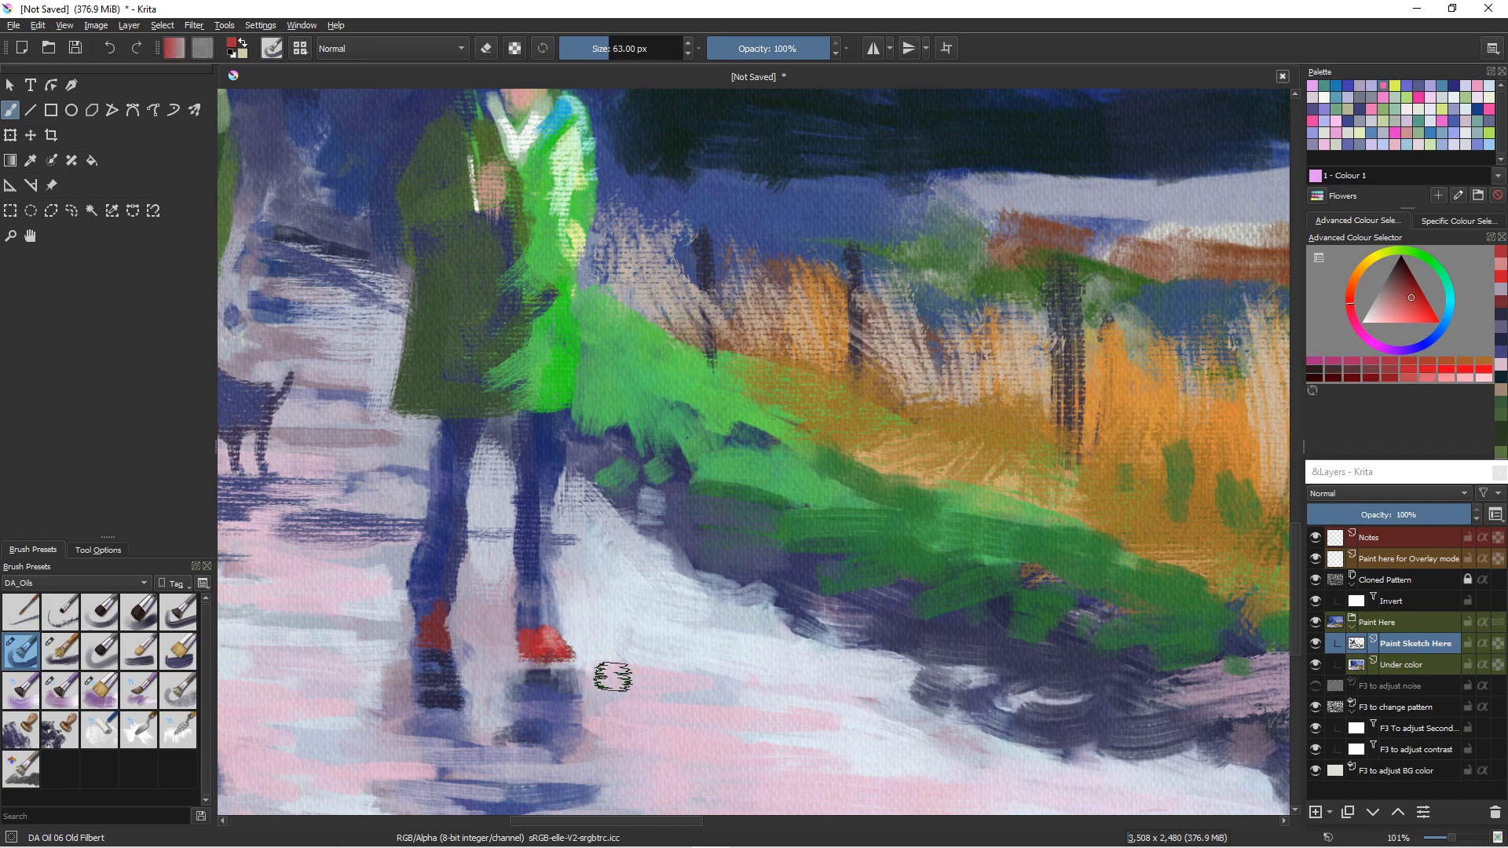
- Shade the sole and edges of the umbrella walker's grass-side red shoe with a very dark reddish brown
{"action": "left_click", "coordinate": [1398, 272]}
{"action": "mouse_move", "coordinate": [522, 637]}
{"action": "left_mouse_down"}
{"action": "mouse_move", "coordinate": [522, 680]}
{"action": "mouse_move", "coordinate": [525, 648]}
{"action": "mouse_move", "coordinate": [567, 662]}
{"action": "left_mouse_up"}
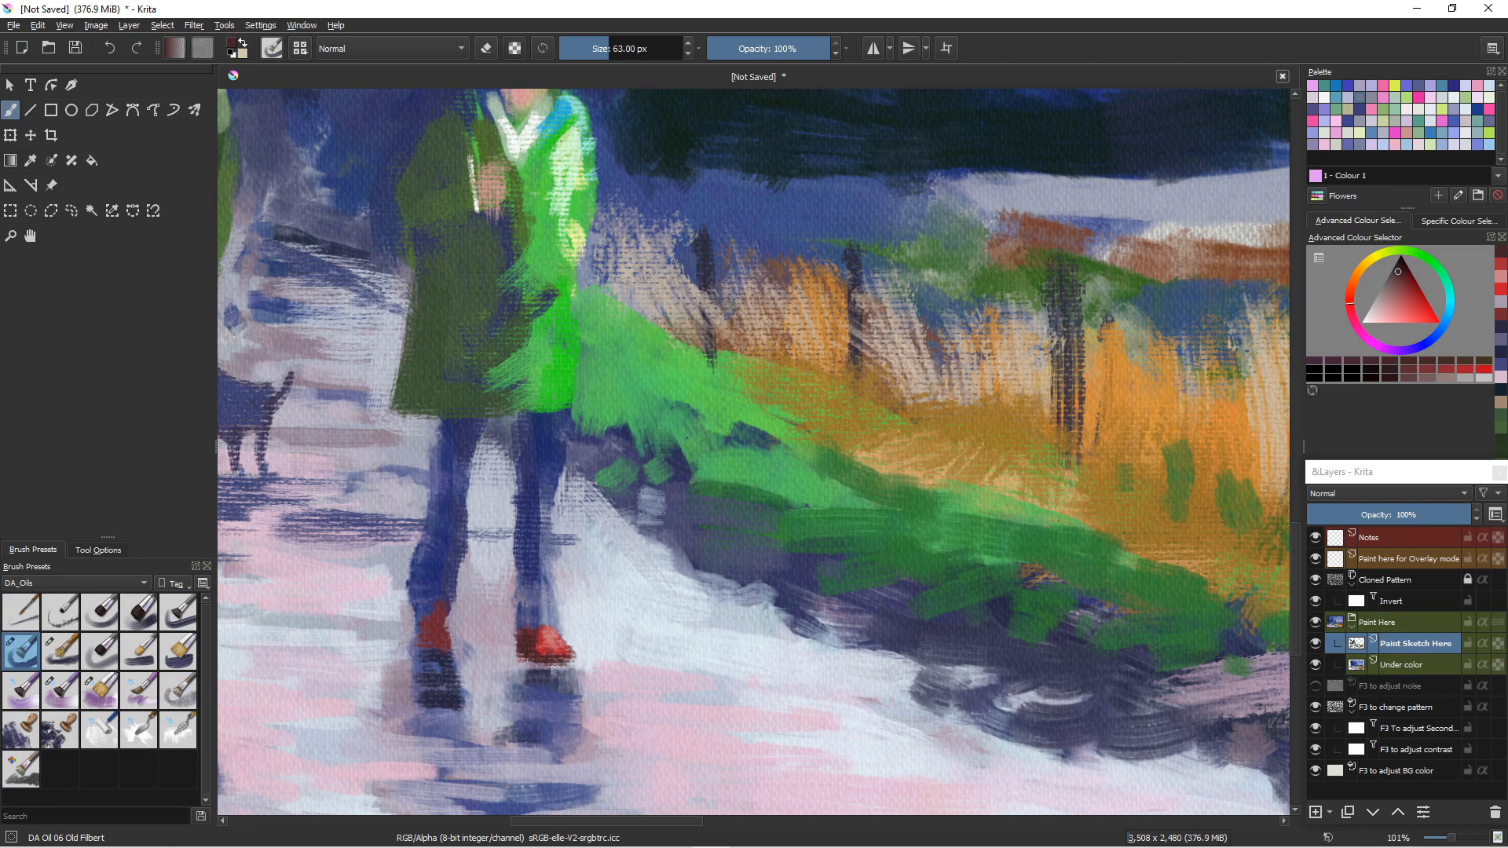
{"action": "mouse_move", "coordinate": [535, 686]}
{"action": "left_mouse_down"}
{"action": "mouse_move", "coordinate": [451, 690]}
{"action": "mouse_move", "coordinate": [315, 773]}
{"action": "left_mouse_up"}
{"action": "mouse_move", "coordinate": [395, 685]}
{"action": "left_mouse_down"}
{"action": "mouse_move", "coordinate": [402, 708]}
{"action": "mouse_move", "coordinate": [361, 760]}
{"action": "mouse_move", "coordinate": [377, 723]}
{"action": "left_mouse_up"}
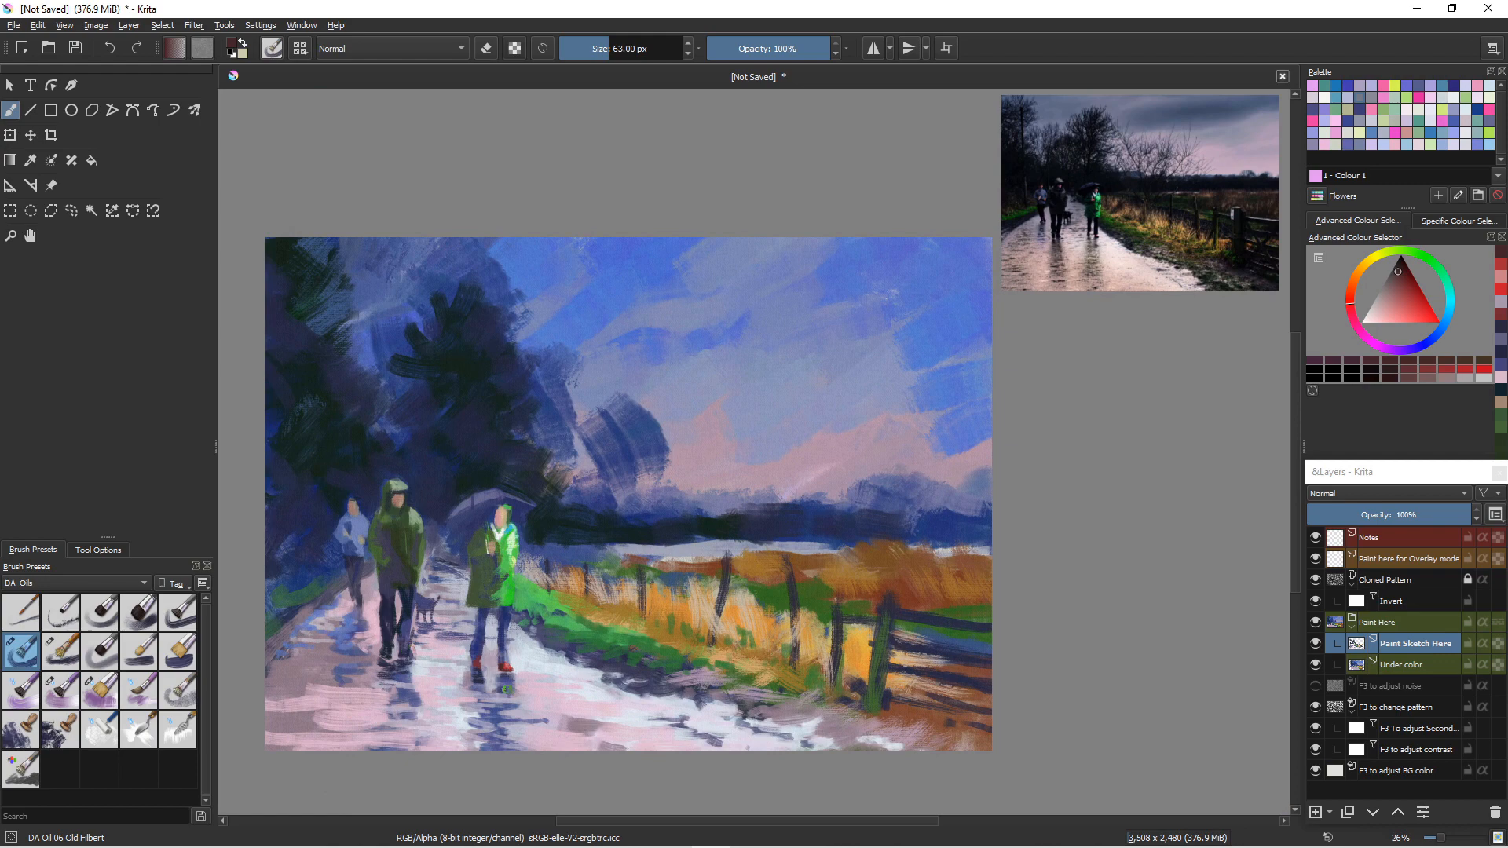
{"action": "left_click_drag", "start_coordinate": [498, 710], "coordinate": [718, 598]}
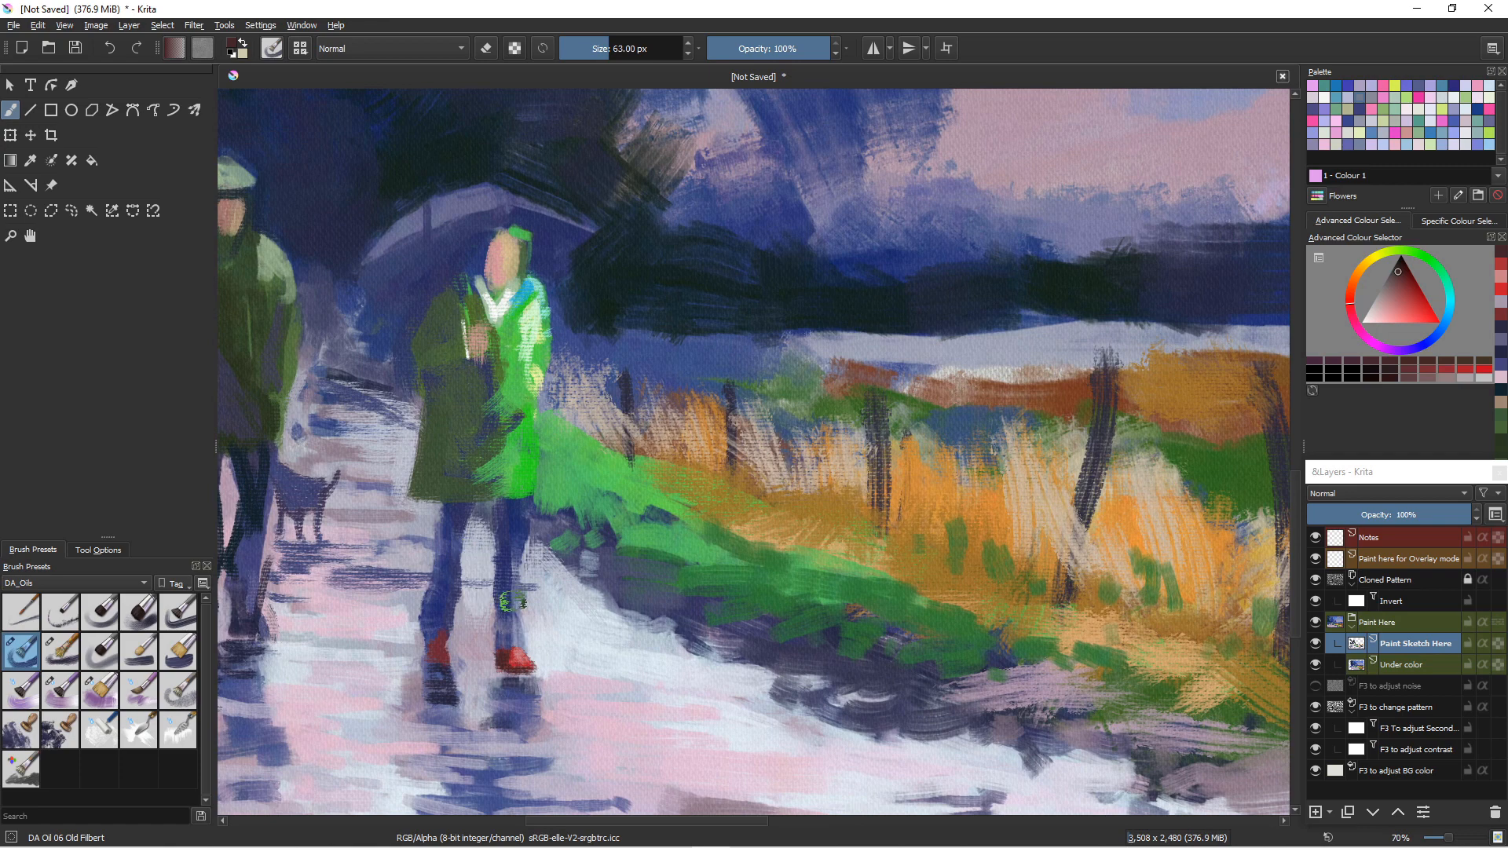
- Strengthen the umbrella walker's grass-side trouser leg and the shadow beneath the shoe with sampled dark blue
{"action": "left_click", "coordinate": [512, 575], "text": "ctrl"}
{"action": "mouse_move", "coordinate": [512, 576]}
{"action": "left_mouse_down"}
{"action": "mouse_move", "coordinate": [502, 683]}
{"action": "mouse_move", "coordinate": [510, 695]}
{"action": "mouse_move", "coordinate": [528, 675]}
{"action": "mouse_move", "coordinate": [522, 711]}
{"action": "left_mouse_up"}
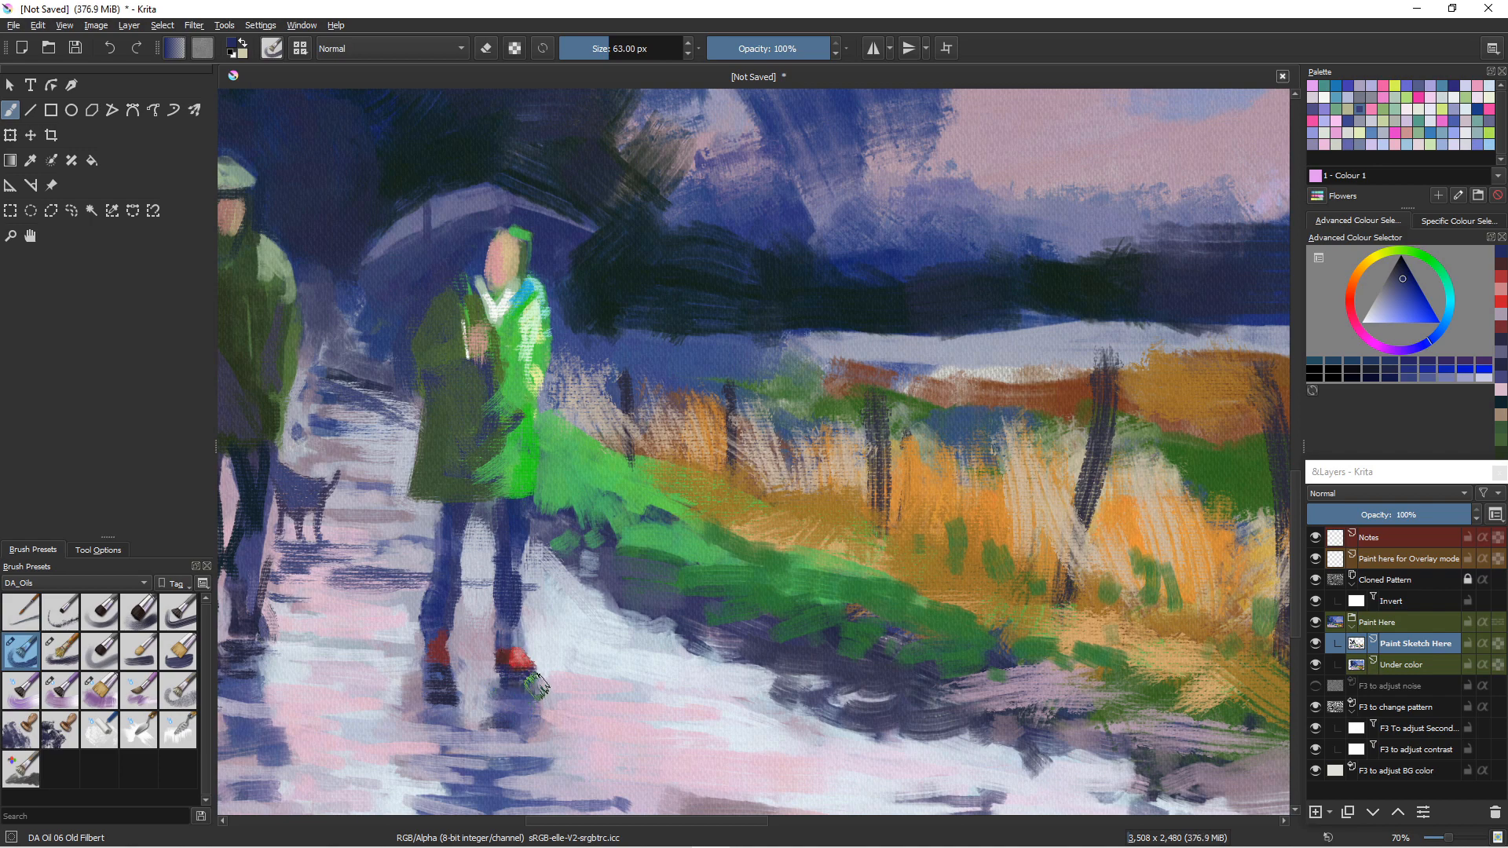
{"action": "left_click_drag", "start_coordinate": [523, 672], "coordinate": [531, 680]}
- Sample pale pinkish lilac from the path, enlarge the brush to 135 px, and paint the wet path below the umbrella walker
{"action": "left_click", "coordinate": [538, 713], "text": "ctrl"}
{"action": "left_click", "coordinate": [594, 731], "text": "ctrl"}
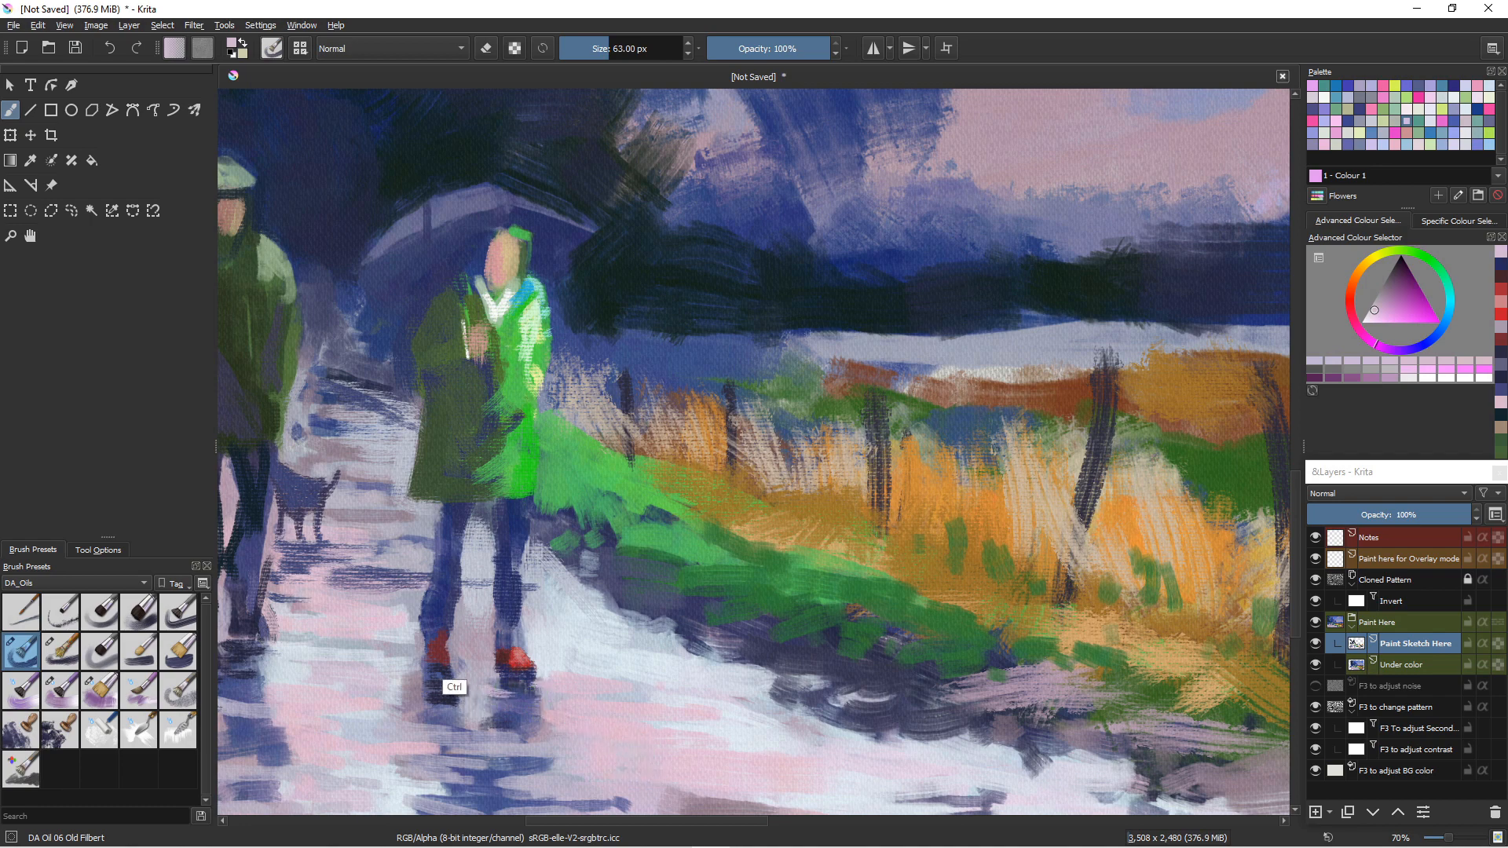
{"action": "scroll", "coordinate": [440, 687], "scroll_direction": "down", "scroll_amount": 5}
{"action": "scroll", "coordinate": [424, 667], "scroll_direction": "down", "scroll_amount": 1}
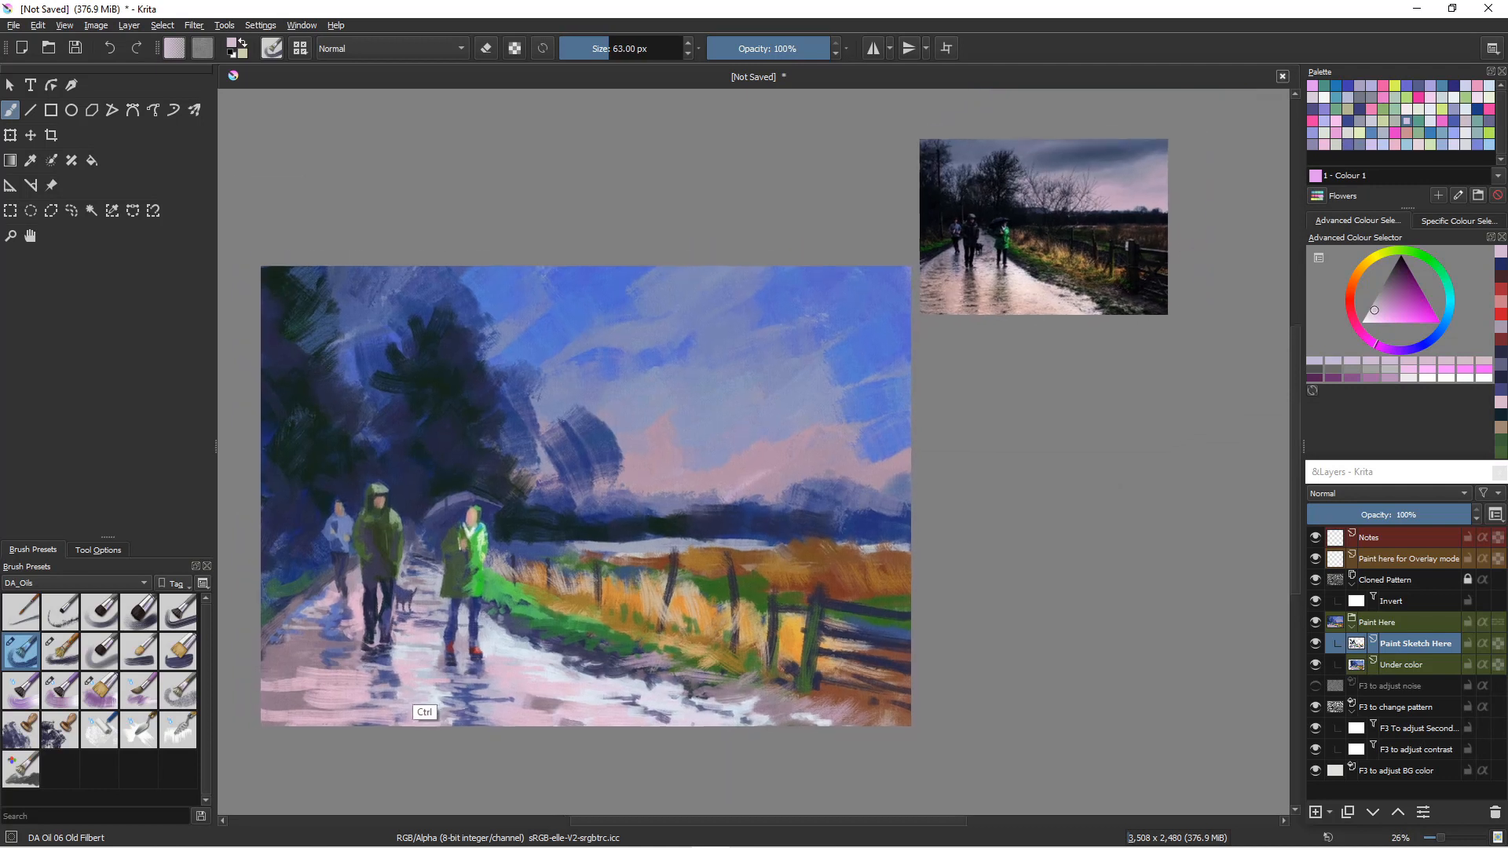
{"action": "left_click_drag", "start_coordinate": [365, 670], "coordinate": [406, 654]}
{"action": "scroll", "coordinate": [416, 658], "scroll_direction": "up", "scroll_amount": 1}
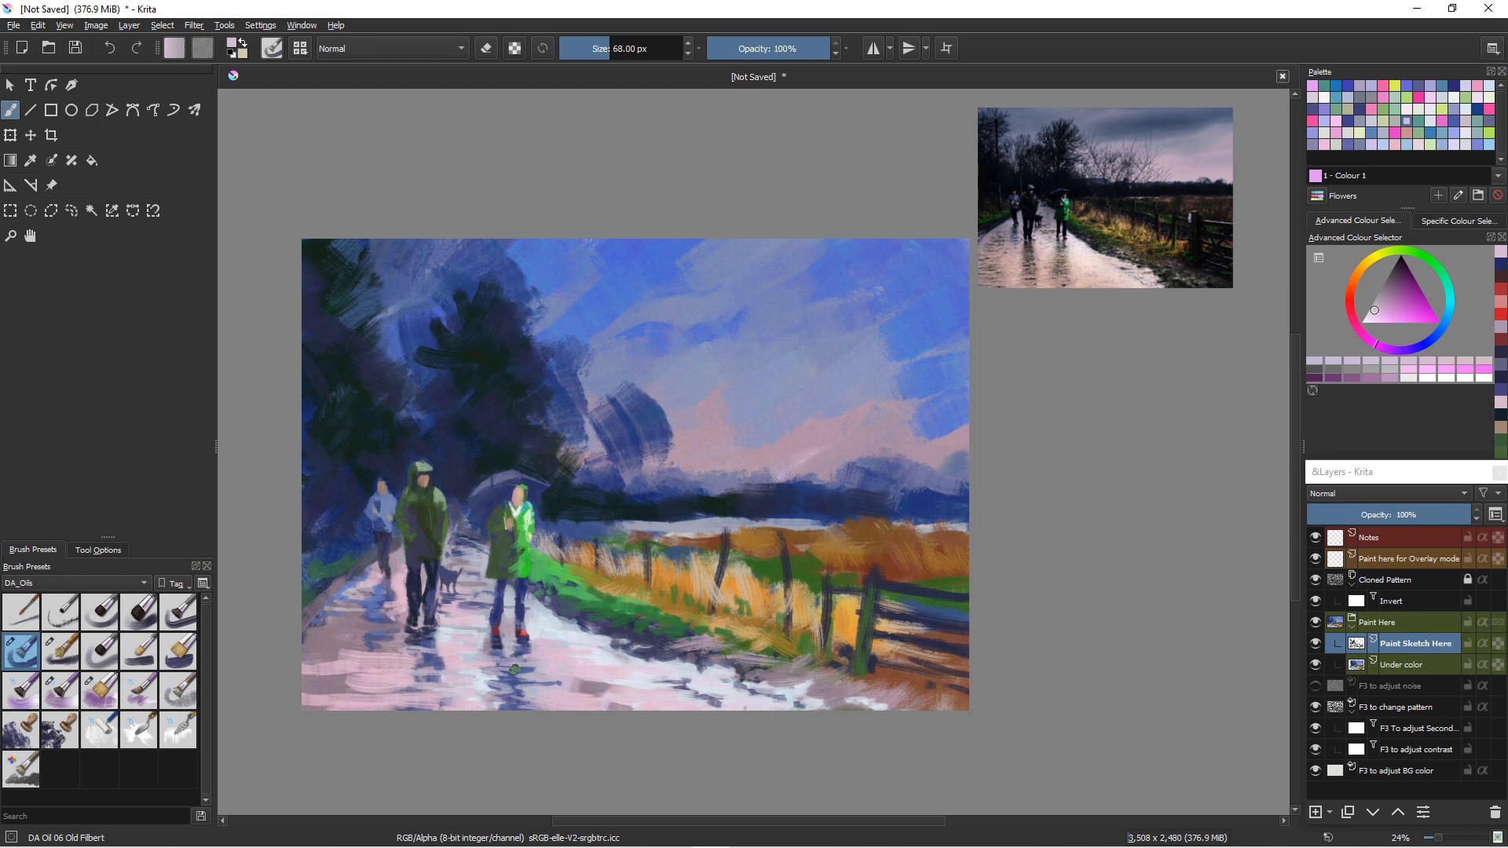
{"action": "key", "text": "bracketright"}
{"action": "key", "text": "bracketright"}
{"action": "key", "text": "bracketright"}
{"action": "key", "text": "bracketright"}
{"action": "key", "text": "bracketright"}
{"action": "key", "text": "bracketright"}
{"action": "key", "text": "bracketright"}
{"action": "key", "text": "bracketright"}
{"action": "left_click_drag", "start_coordinate": [516, 672], "coordinate": [515, 659]}
- Brush sampled slate blue strokes along the grass-side edge of the wet path
{"action": "left_click", "coordinate": [544, 711], "text": "ctrl"}
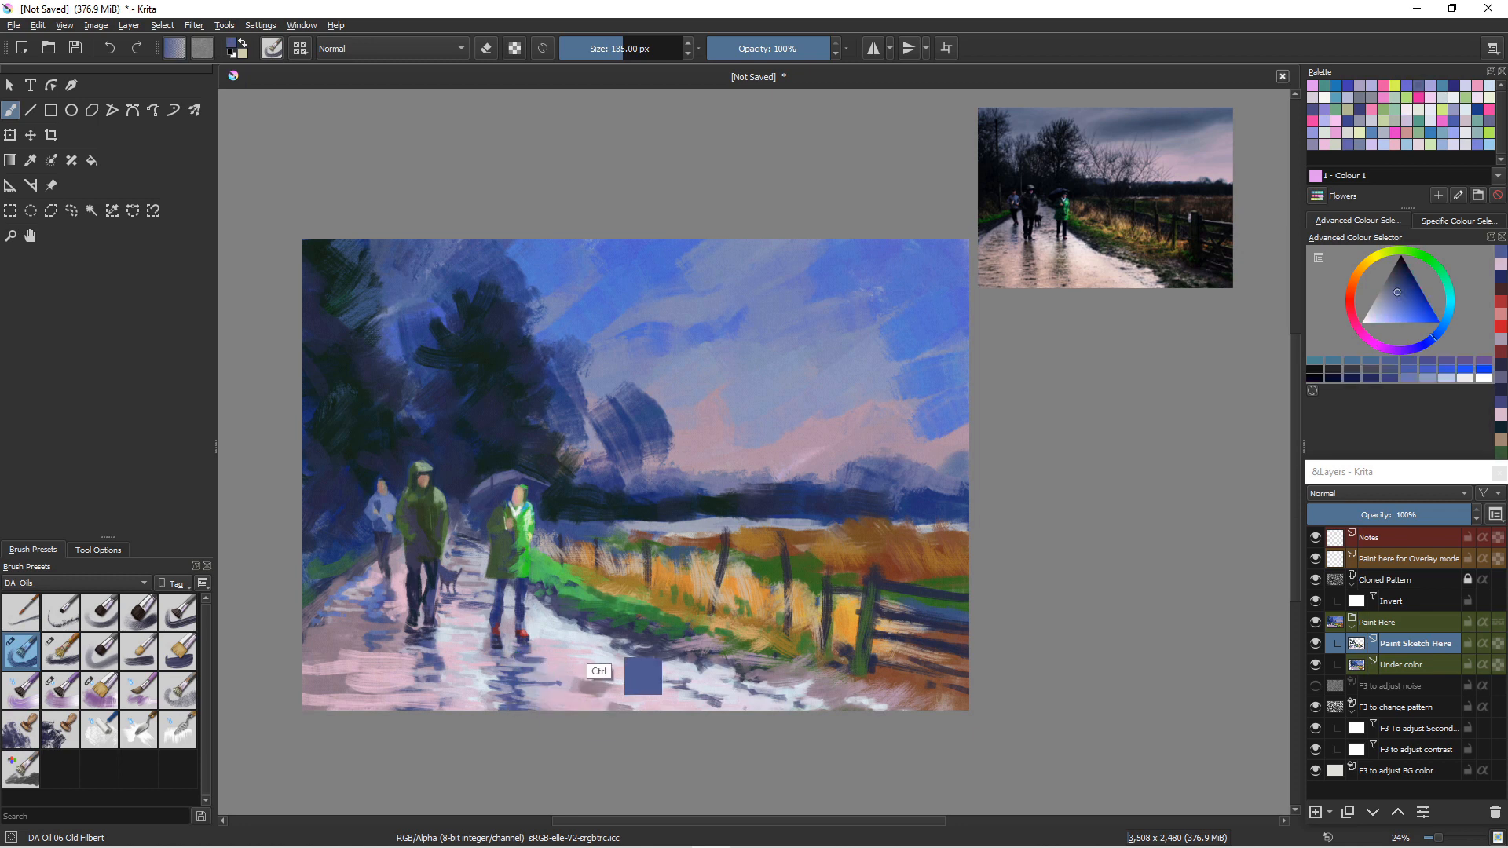
{"action": "left_click", "coordinate": [587, 678], "text": "ctrl"}
{"action": "left_click_drag", "start_coordinate": [594, 632], "coordinate": [574, 627]}
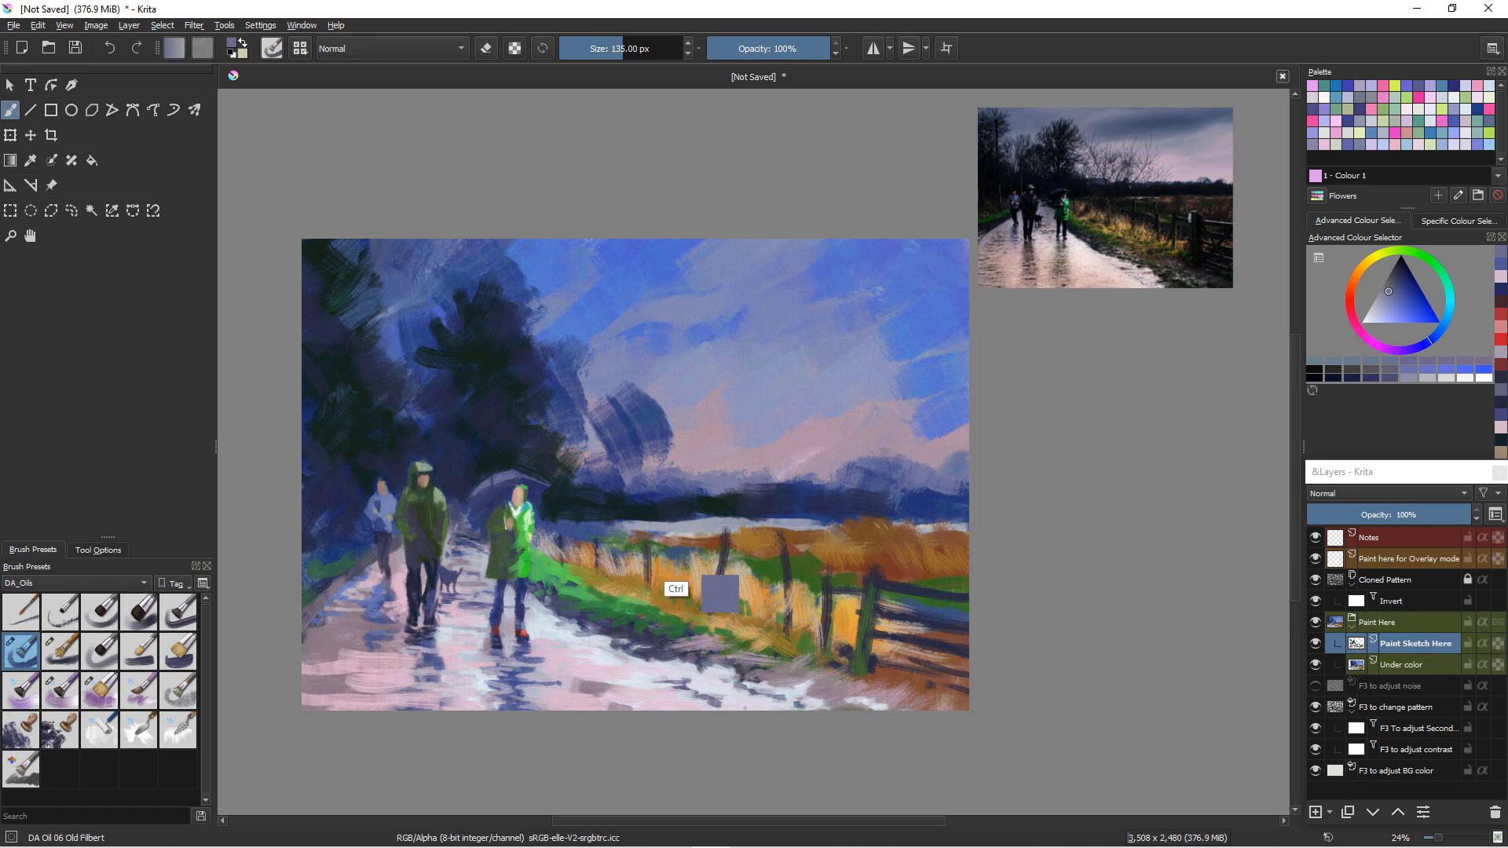
- Mix a muted grey-blue from the sampled fence colour and highlight the top of the large fence post
{"action": "left_click", "coordinate": [864, 628], "text": "ctrl"}
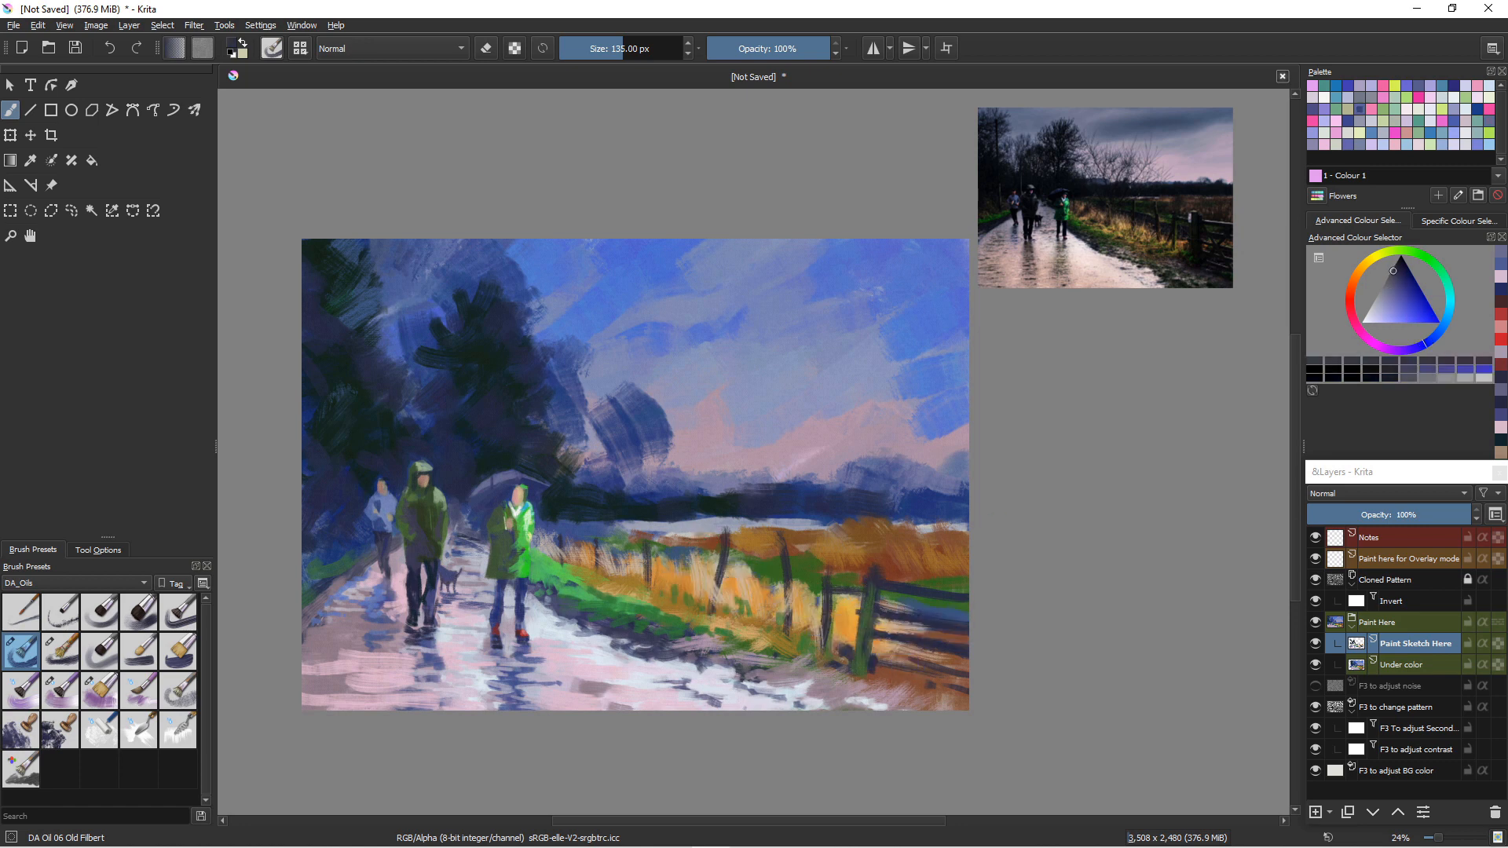
{"action": "left_click", "coordinate": [1382, 297]}
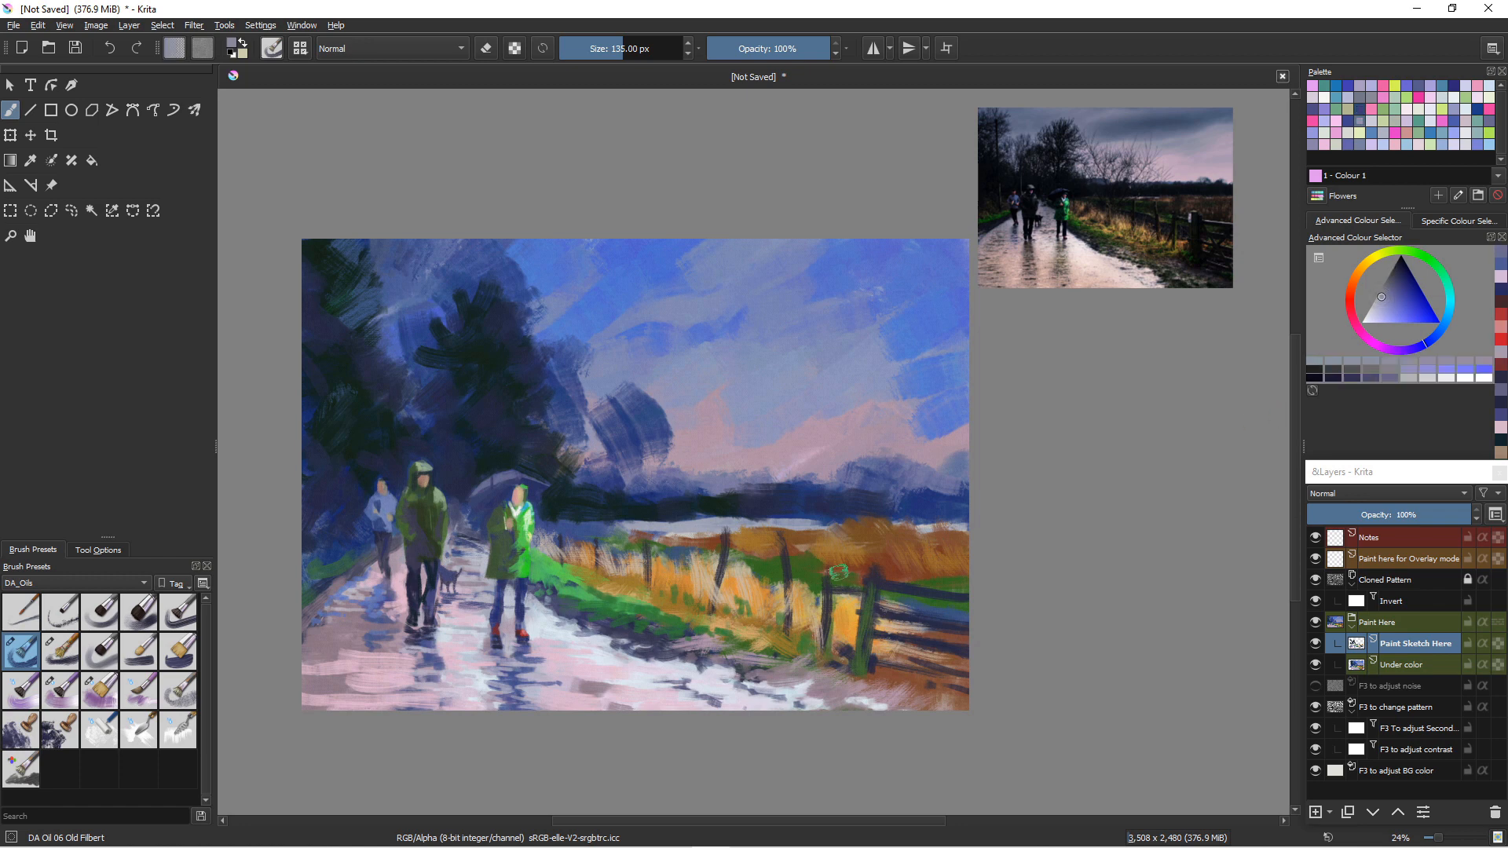
{"action": "left_click_drag", "start_coordinate": [872, 574], "coordinate": [879, 572]}
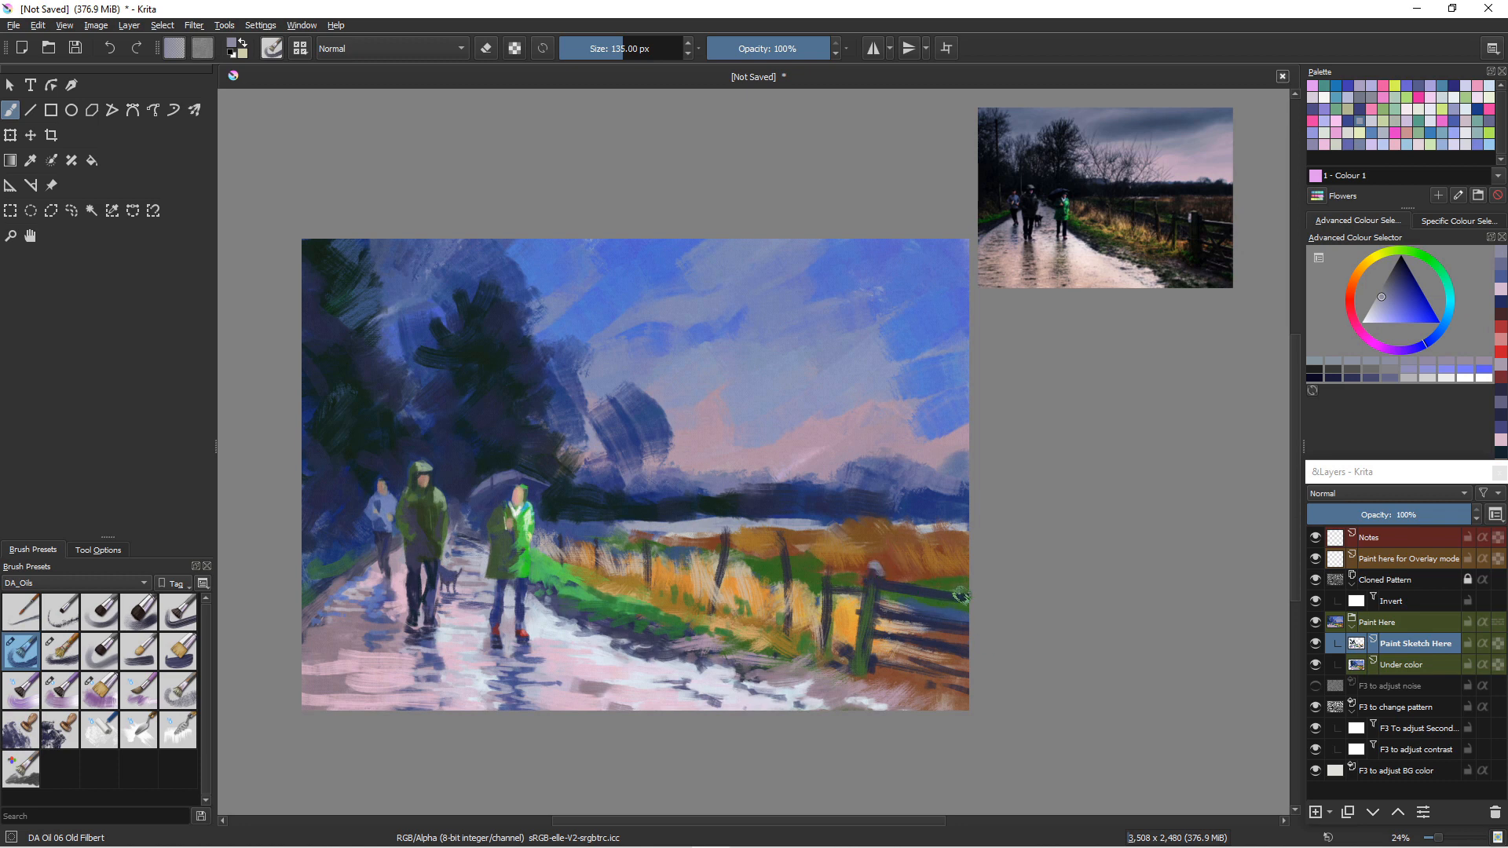
- Reduce the brush to 103 px and highlight the wooden fence's rails and smaller post with the muted grey-blue
{"action": "key", "text": "["}
{"action": "key", "text": "["}
{"action": "key", "text": "["}
{"action": "key", "text": "["}
{"action": "left_click_drag", "start_coordinate": [966, 594], "coordinate": [875, 577]}
{"action": "left_click_drag", "start_coordinate": [937, 618], "coordinate": [902, 612]}
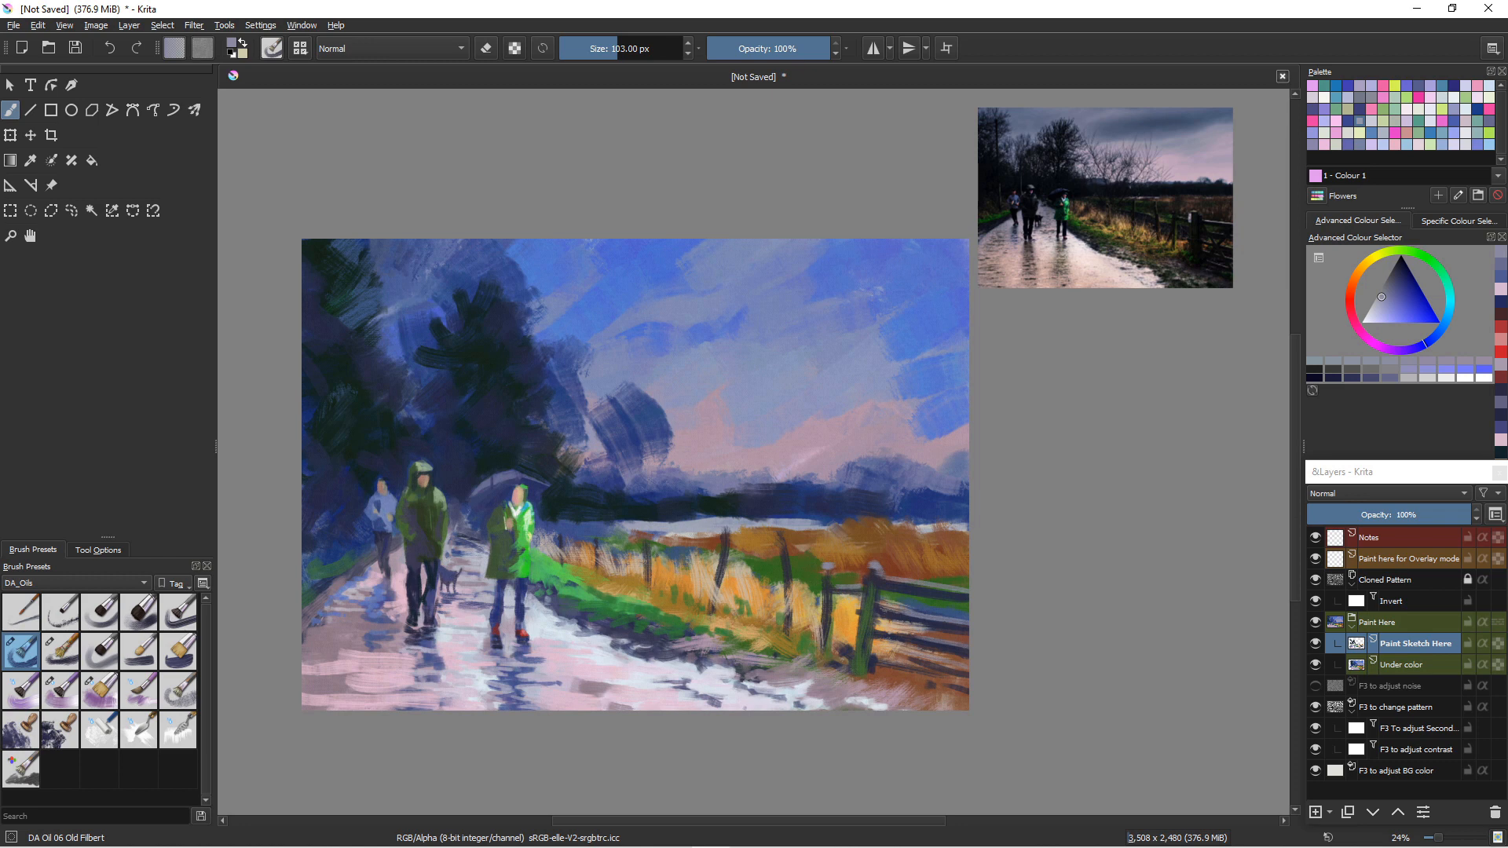
- Add a muted grey-blue stroke to the path's edge and brighten the large fence post with a lighter grey-blue
{"action": "left_click_drag", "start_coordinate": [683, 676], "coordinate": [715, 687]}
{"action": "left_click", "coordinate": [1375, 309]}
{"action": "left_click_drag", "start_coordinate": [878, 582], "coordinate": [881, 575]}
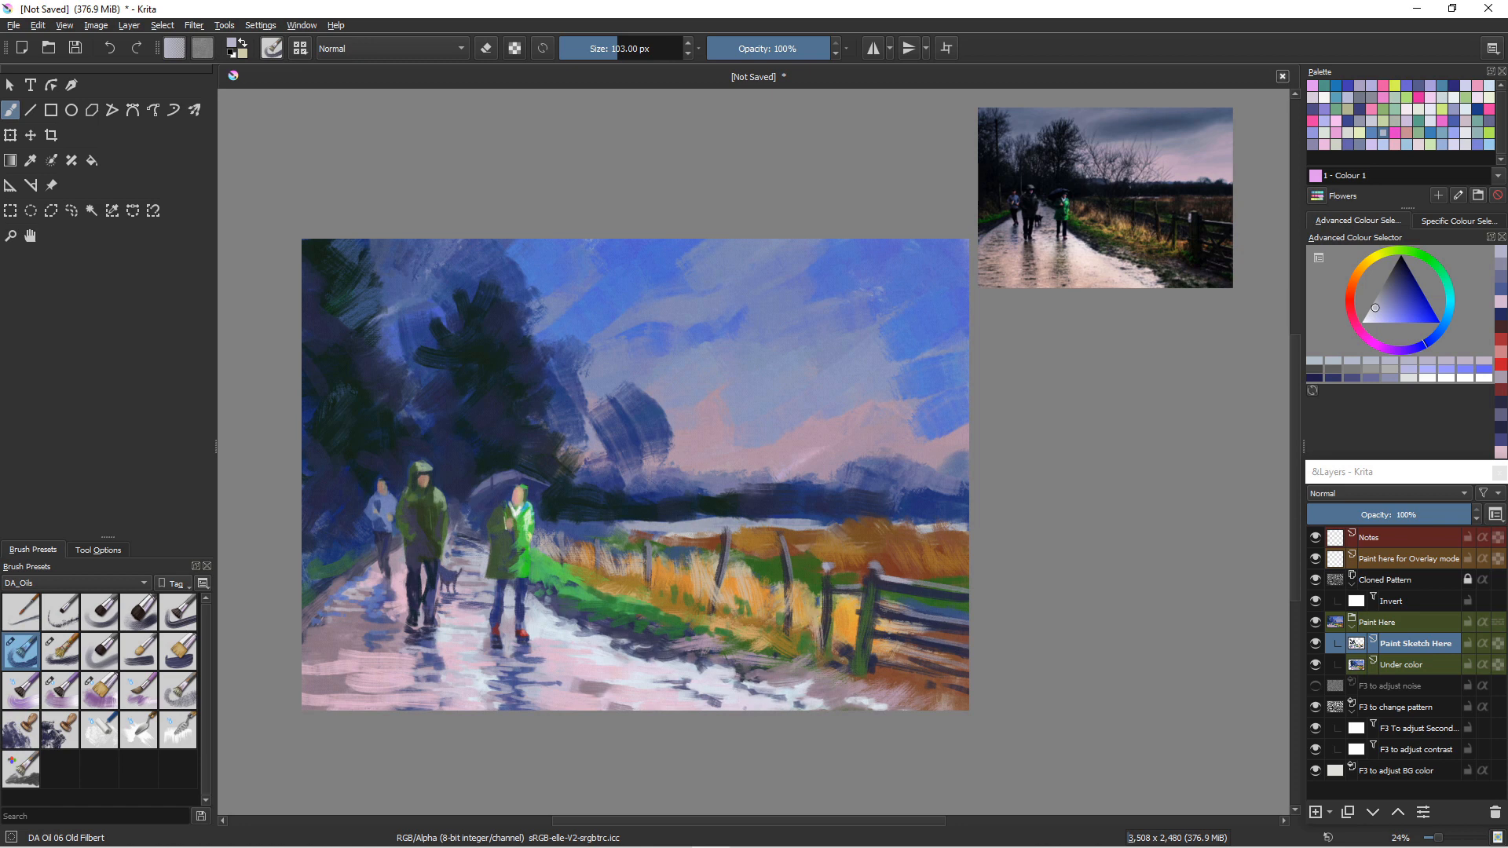
- Pick a soft peach-orange, enlarge the brush to 165 px, and paint the grass between the wooden fence posts
{"action": "left_click", "coordinate": [1354, 281]}
{"action": "left_click", "coordinate": [1395, 310]}
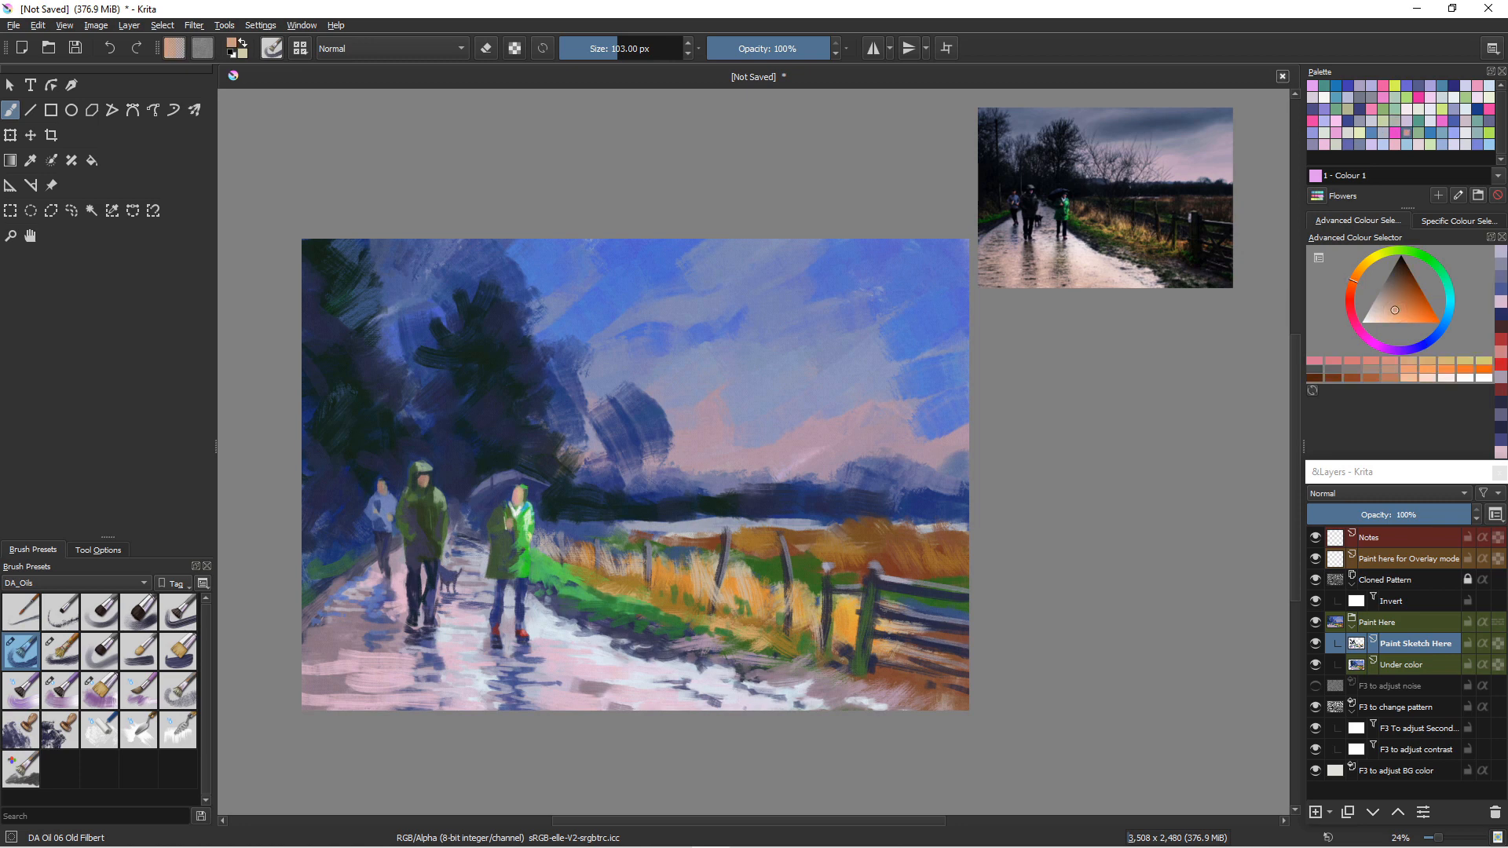
{"action": "key", "text": "bracketright"}
{"action": "key", "text": "bracketright"}
{"action": "key", "text": "bracketright"}
{"action": "key", "text": "bracketright"}
{"action": "key", "text": "bracketright"}
{"action": "key", "text": "bracketright"}
{"action": "left_click_drag", "start_coordinate": [841, 626], "coordinate": [846, 646]}
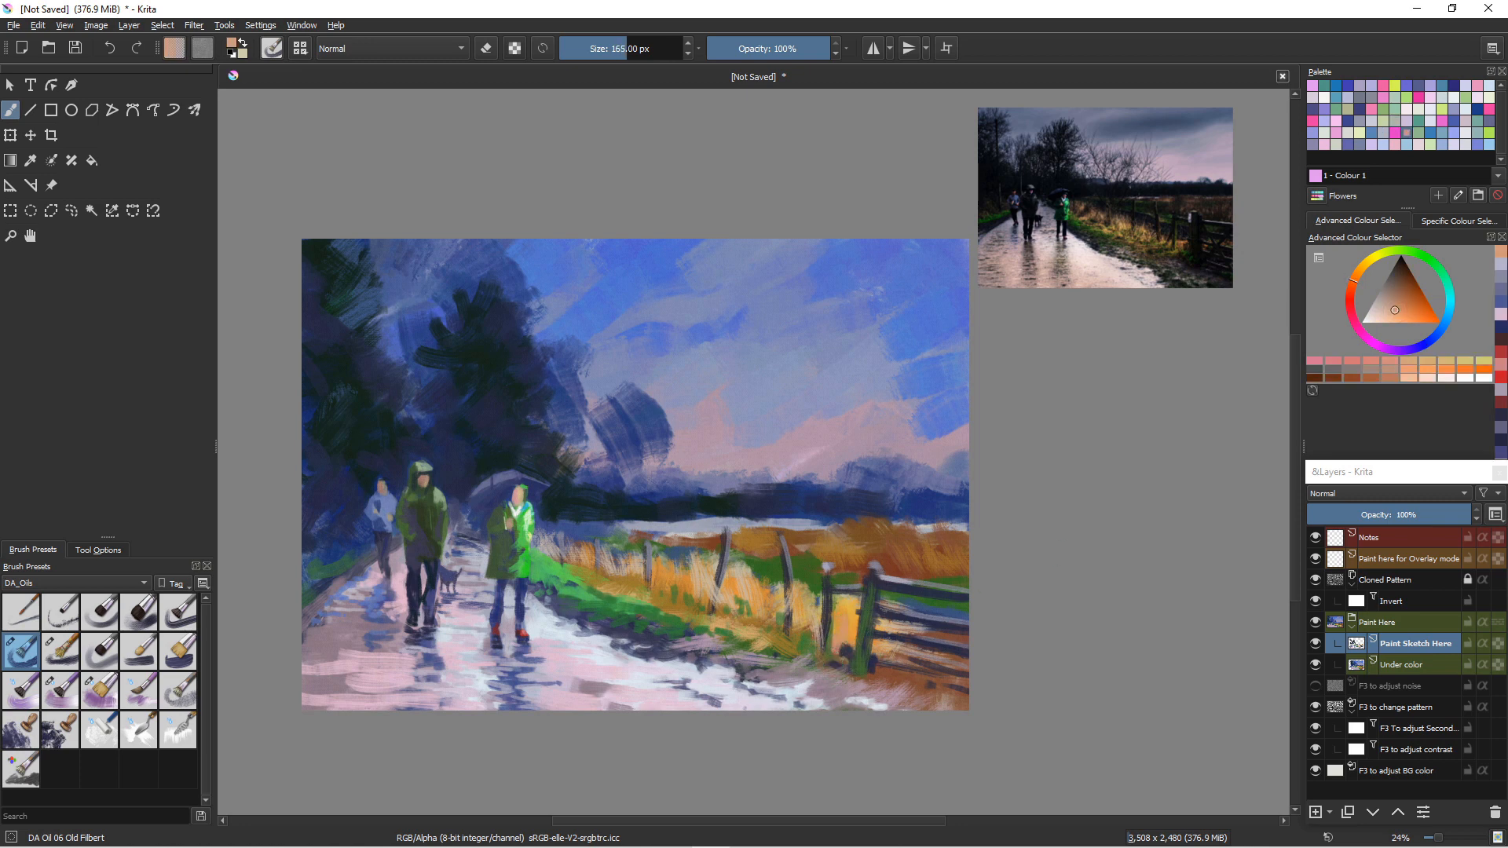
- Paint vivid orange strokes between the fence posts and across the dry grass, enlarging the brush to 281 px
{"action": "left_click", "coordinate": [1420, 314]}
{"action": "left_click_drag", "start_coordinate": [845, 633], "coordinate": [843, 653]}
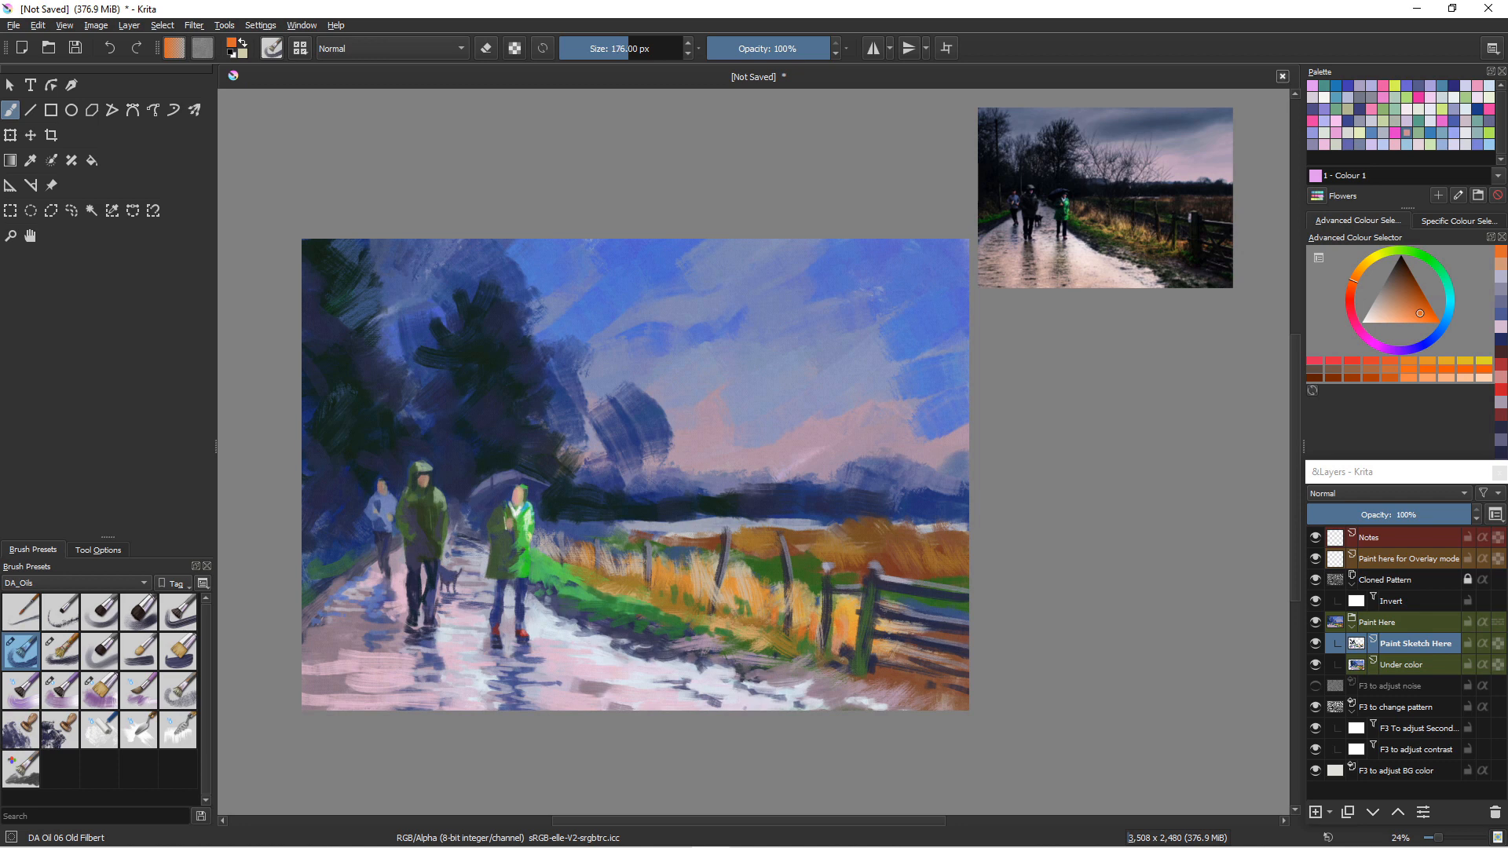
{"action": "key", "text": "bracketright"}
{"action": "key", "text": "bracketright"}
{"action": "key", "text": "bracketright"}
{"action": "key", "text": "bracketright"}
{"action": "key", "text": "bracketright"}
{"action": "key", "text": "bracketright"}
{"action": "key", "text": "bracketright"}
{"action": "mouse_move", "coordinate": [758, 610]}
{"action": "left_mouse_down"}
{"action": "mouse_move", "coordinate": [726, 621]}
{"action": "mouse_move", "coordinate": [714, 609]}
{"action": "mouse_move", "coordinate": [703, 639]}
{"action": "mouse_move", "coordinate": [670, 629]}
{"action": "mouse_move", "coordinate": [685, 586]}
{"action": "mouse_move", "coordinate": [691, 627]}
{"action": "left_mouse_up"}
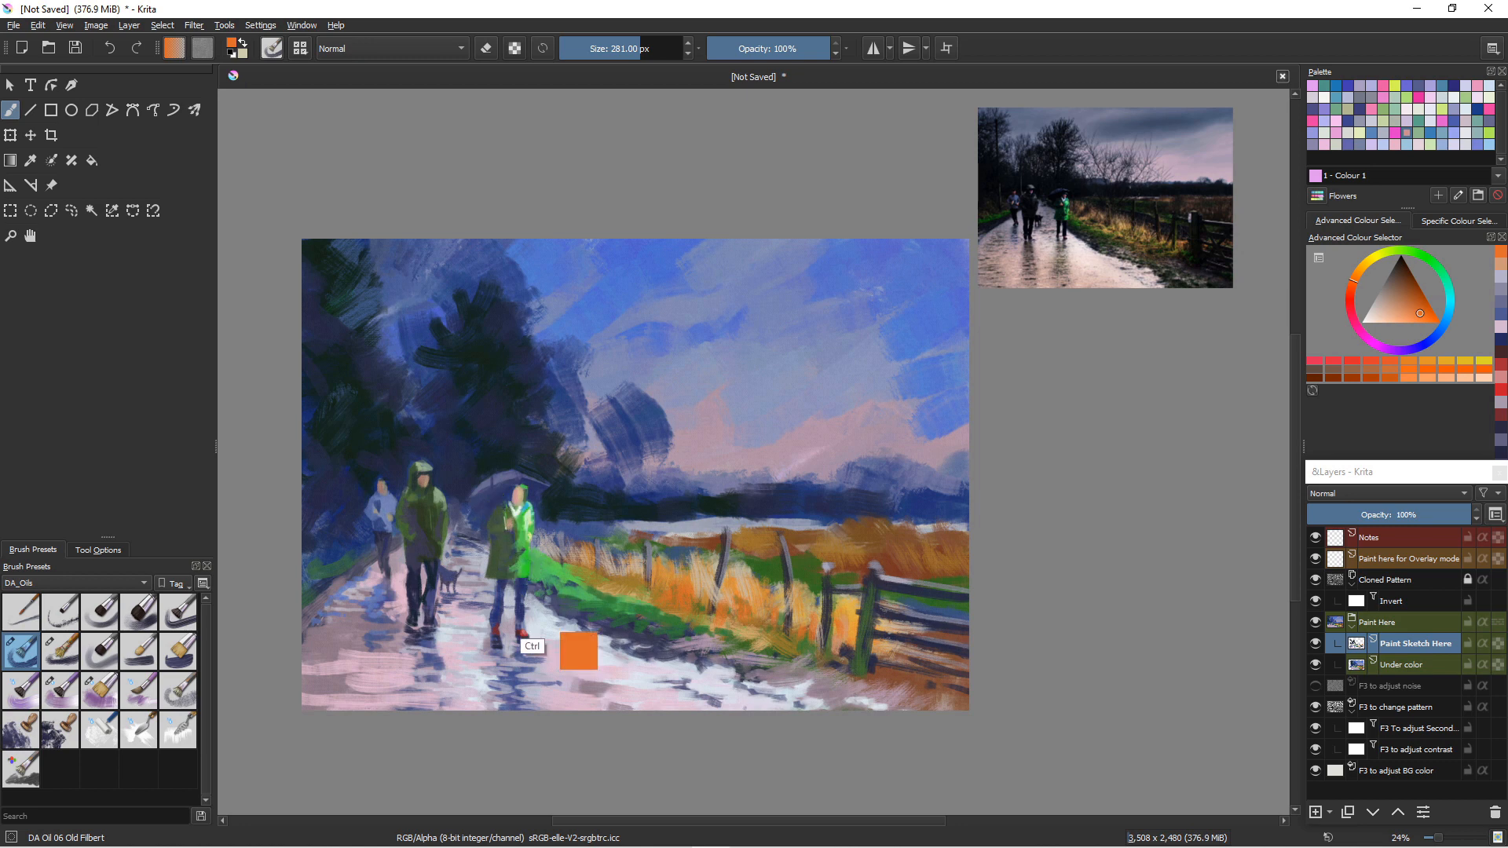
- Rework the green verge beside the umbrella walker with sampled bright green and darker bluish green
{"action": "left_click", "coordinate": [516, 551], "text": "ctrl"}
{"action": "left_click_drag", "start_coordinate": [516, 551], "coordinate": [573, 593]}
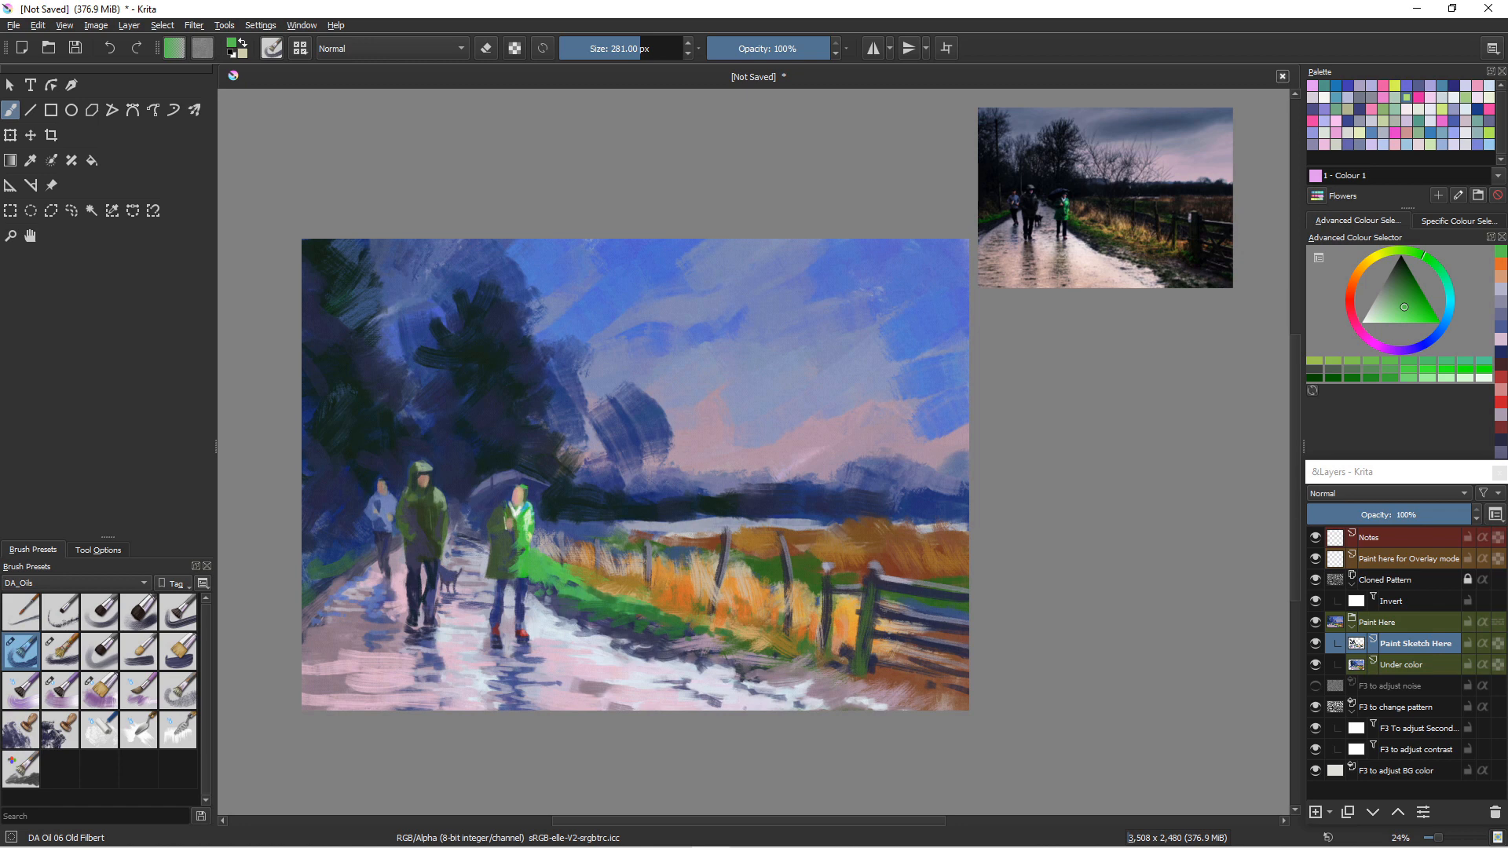
{"action": "left_click", "coordinate": [601, 610], "text": "ctrl"}
{"action": "left_click_drag", "start_coordinate": [530, 589], "coordinate": [536, 567]}
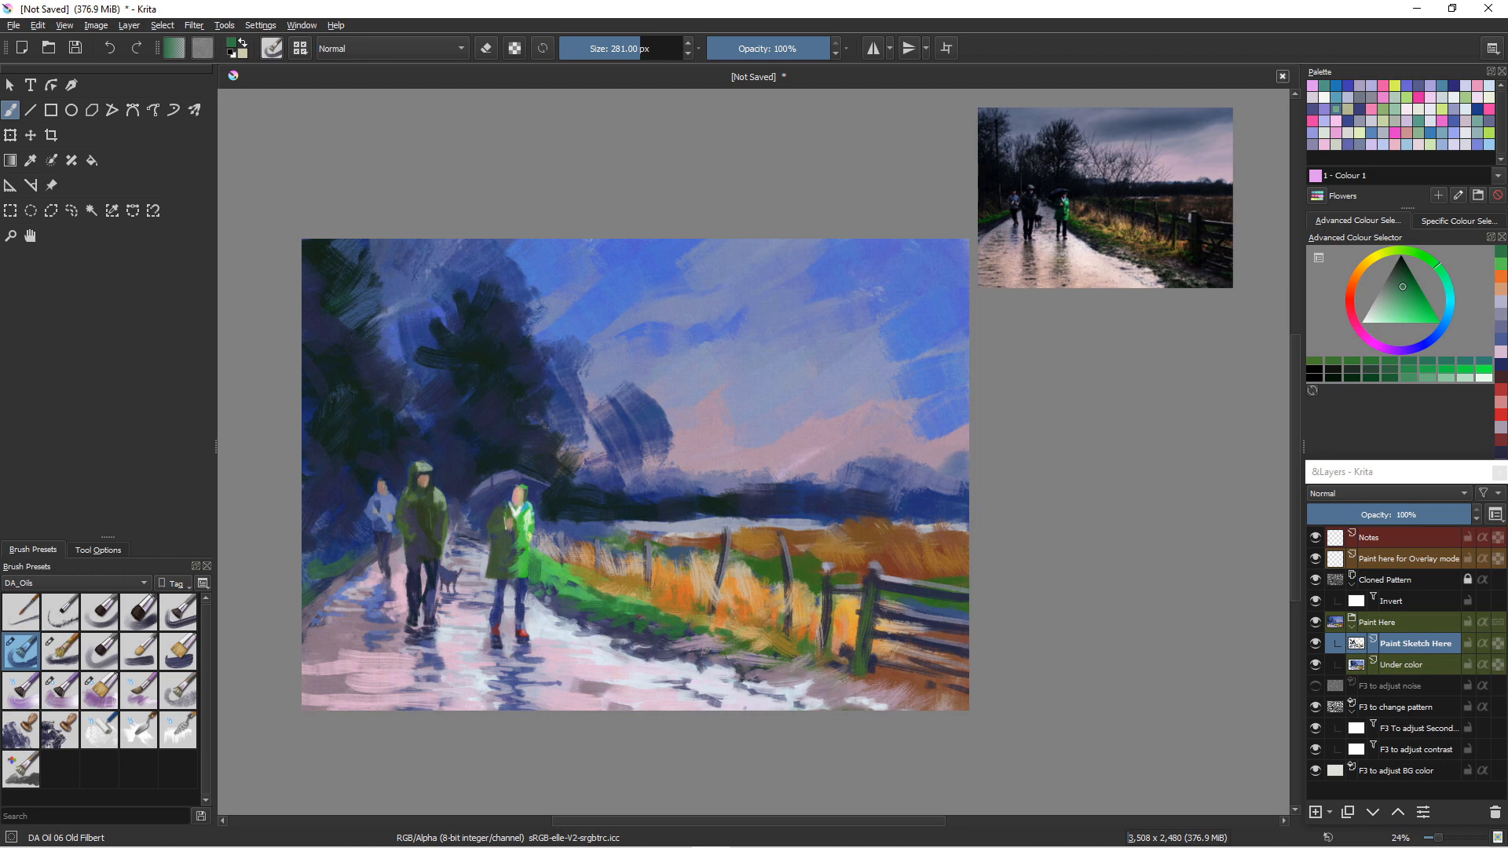
{"action": "mouse_move", "coordinate": [499, 612]}
{"action": "left_mouse_down"}
{"action": "mouse_move", "coordinate": [550, 569]}
{"action": "mouse_move", "coordinate": [541, 584]}
{"action": "mouse_move", "coordinate": [577, 581]}
{"action": "left_mouse_up"}
{"action": "key", "text": "ctrl"}
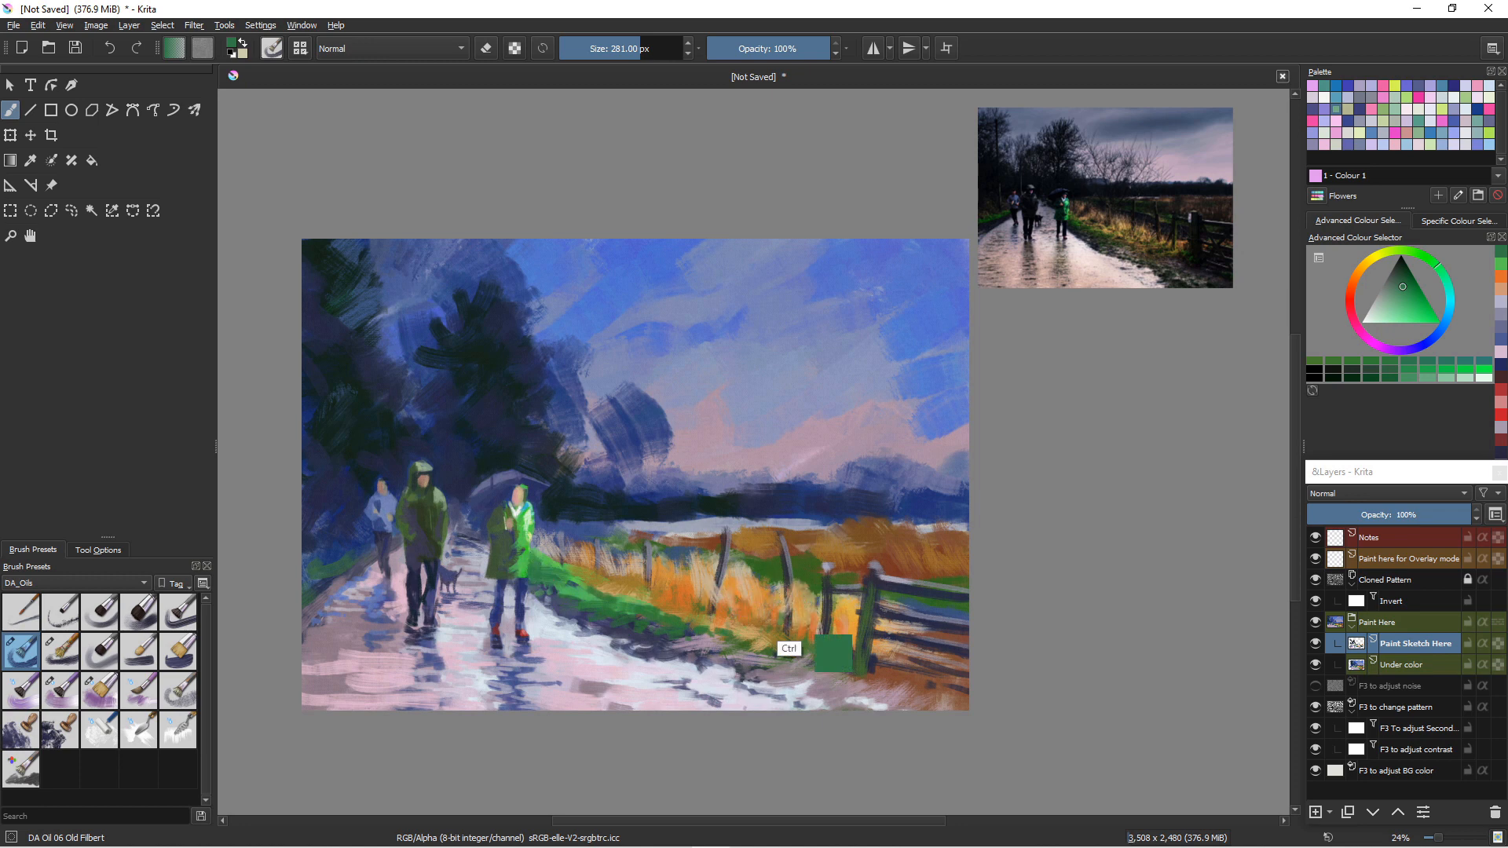
- Sample straw yellow from the dry grass, reduce the brush to 176 px, and dab it along the green verge
{"action": "left_click", "coordinate": [802, 604], "text": "ctrl"}
{"action": "key", "text": "bracketleft"}
{"action": "key", "text": "bracketleft"}
{"action": "key", "text": "bracketleft"}
{"action": "key", "text": "bracketleft"}
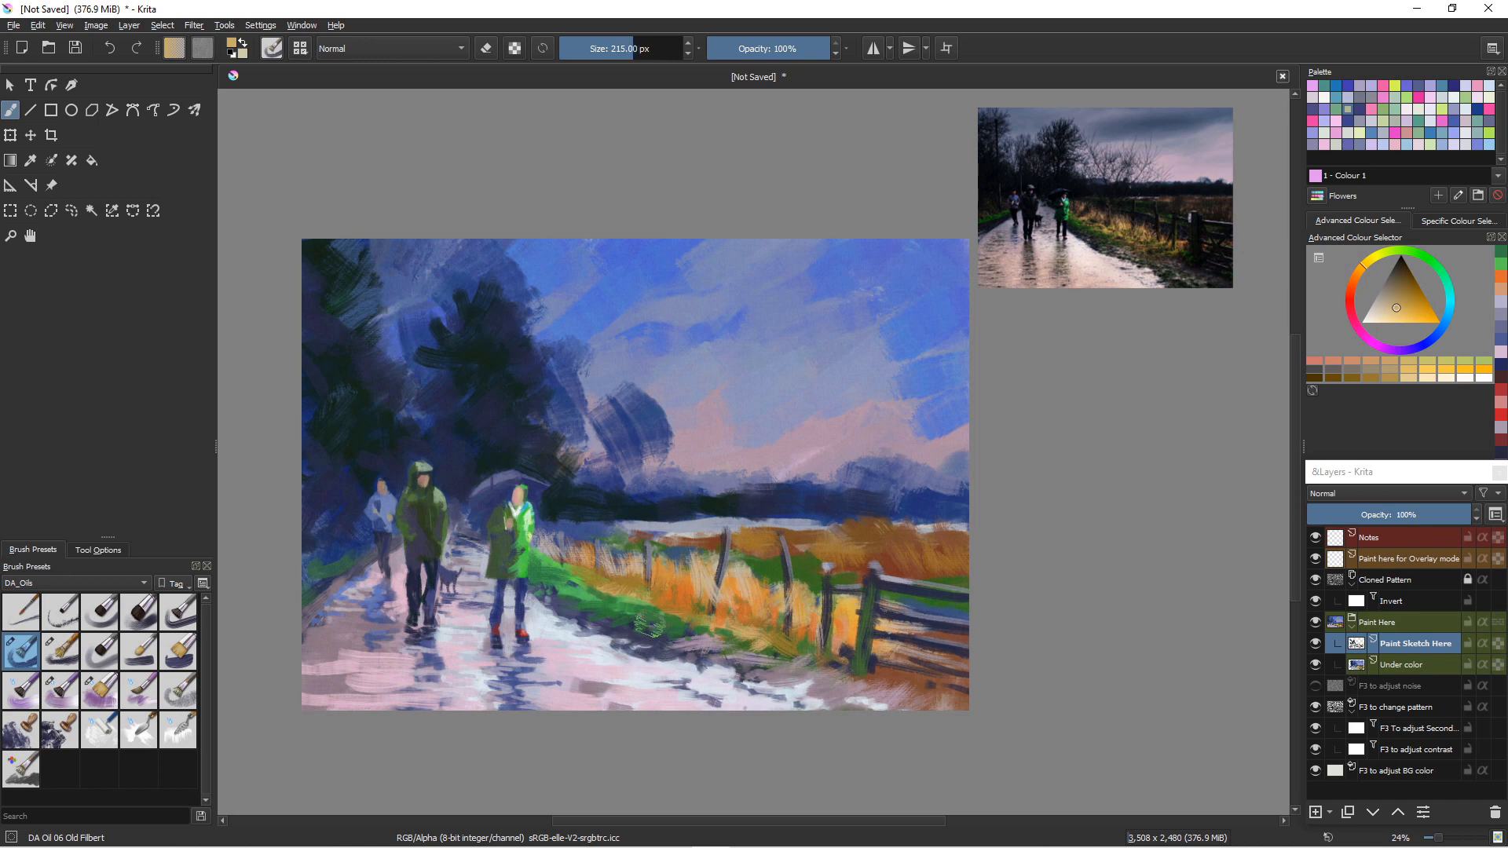
{"action": "key", "text": "bracketleft"}
{"action": "key", "text": "bracketleft"}
{"action": "left_click", "coordinate": [646, 618]}
{"action": "mouse_move", "coordinate": [680, 615]}
{"action": "left_mouse_down"}
{"action": "mouse_move", "coordinate": [720, 643]}
{"action": "mouse_move", "coordinate": [731, 628]}
{"action": "left_mouse_up"}
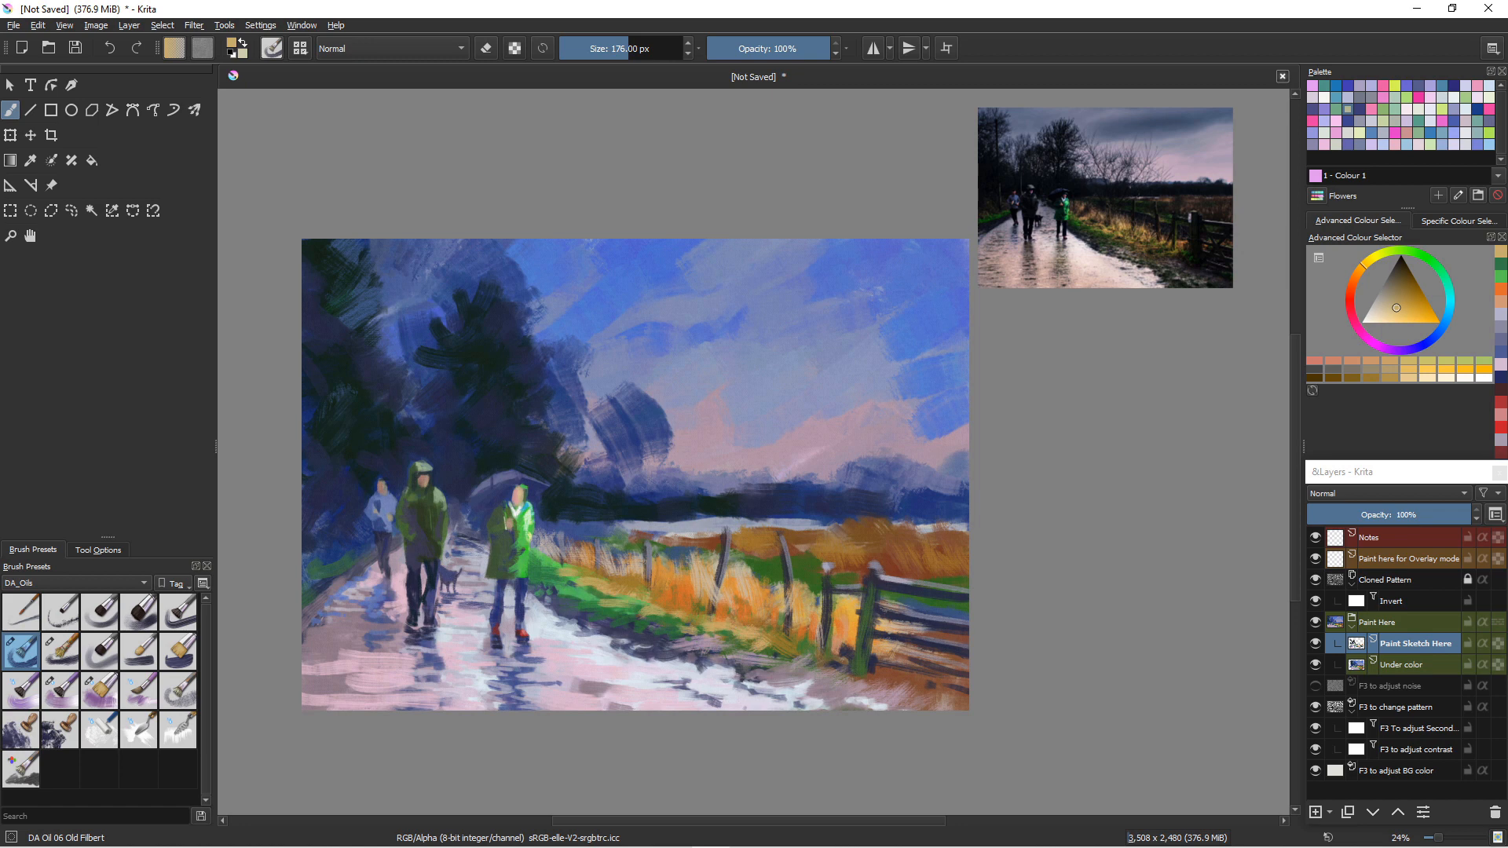
- Rework the tree-side edge of the path with sampled dark blues and sample a dusty pink from the path
{"action": "left_click", "coordinate": [315, 509], "text": "ctrl"}
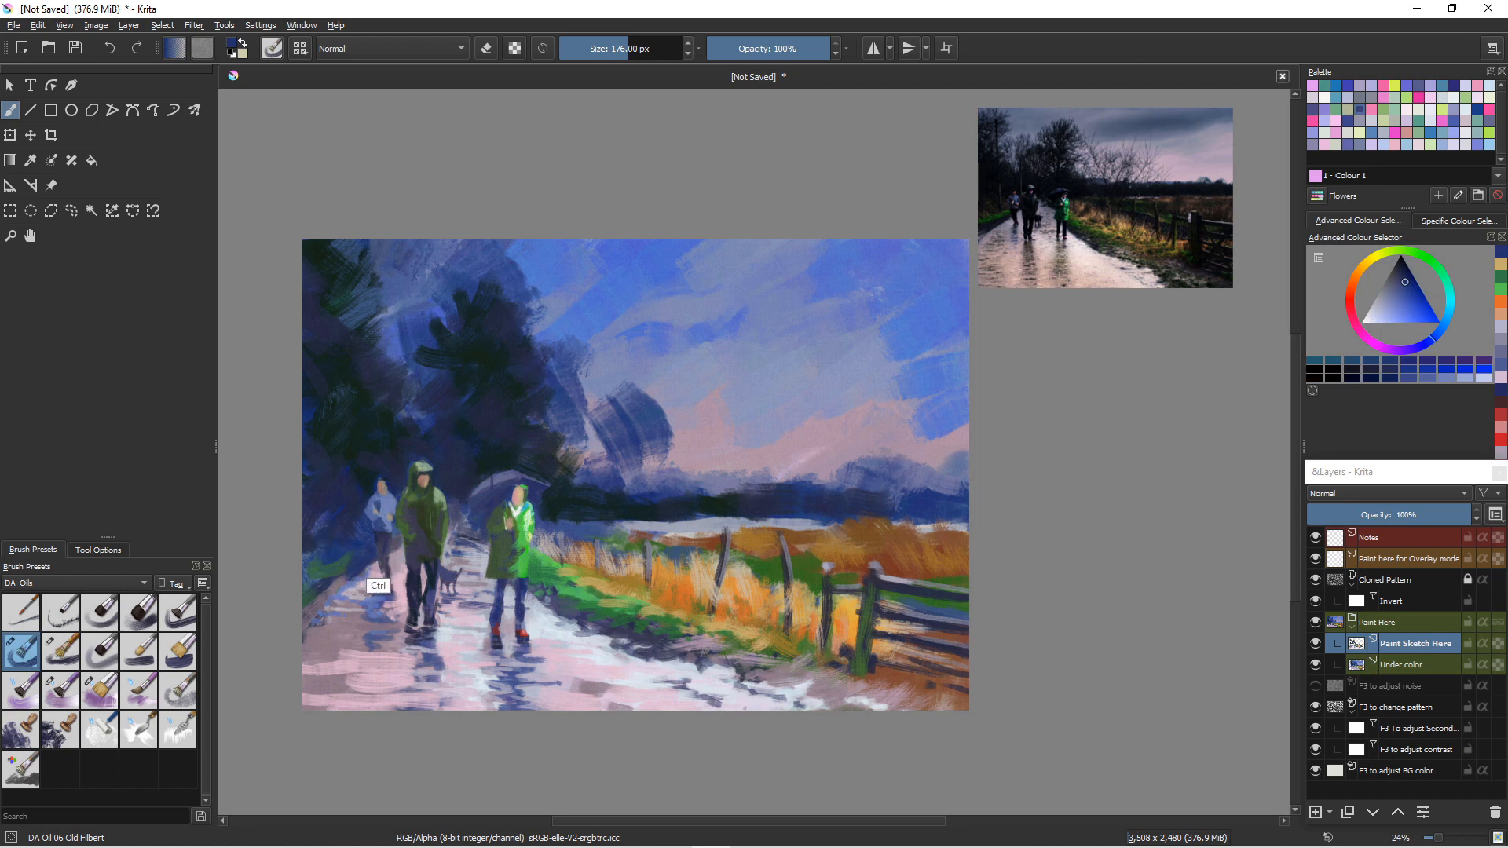
{"action": "left_click", "coordinate": [360, 551], "text": "ctrl"}
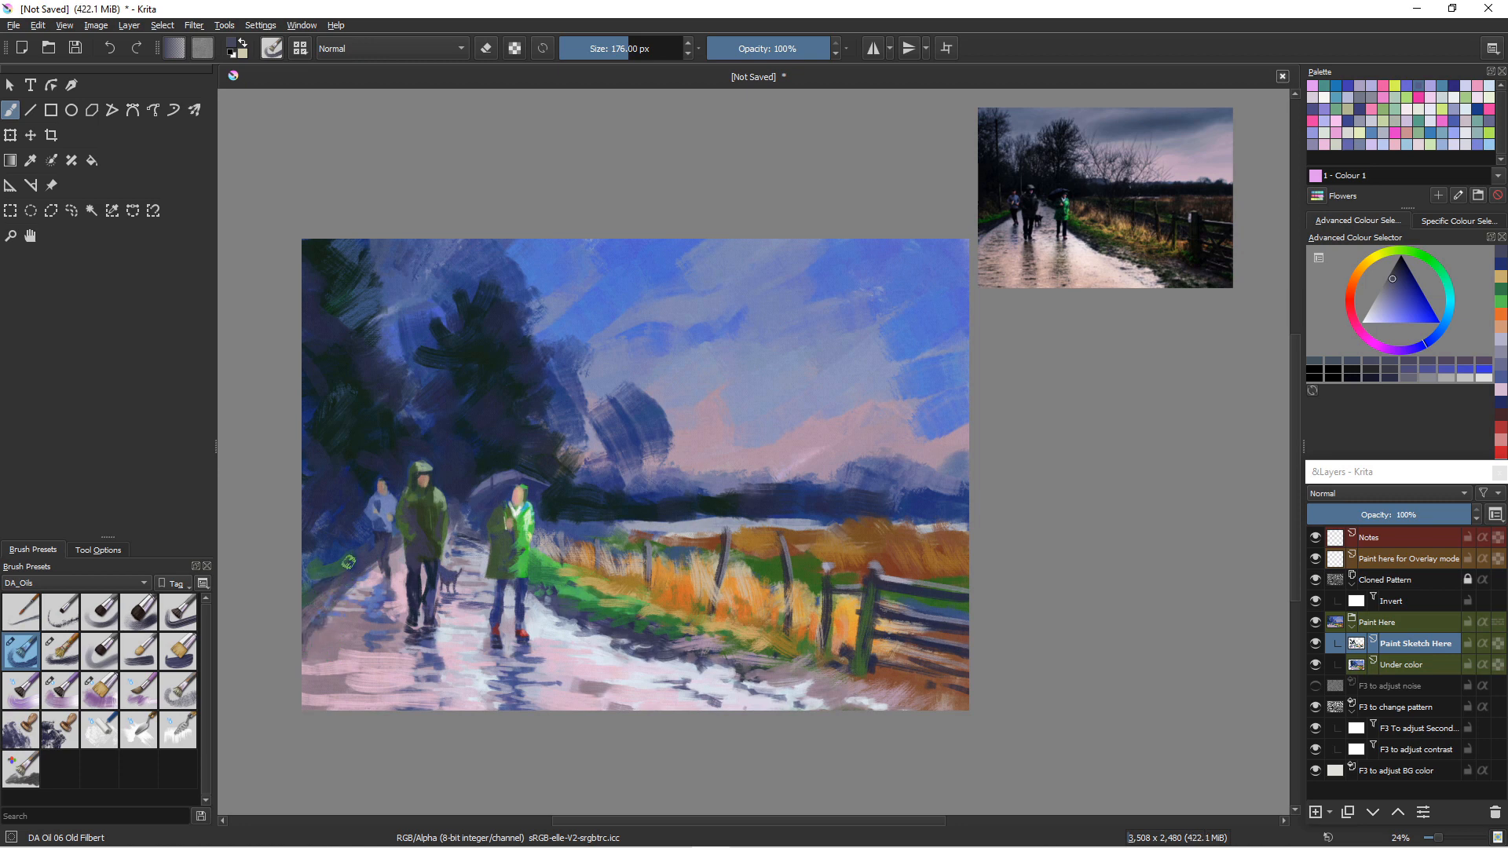
{"action": "left_click", "coordinate": [347, 667], "text": "ctrl"}
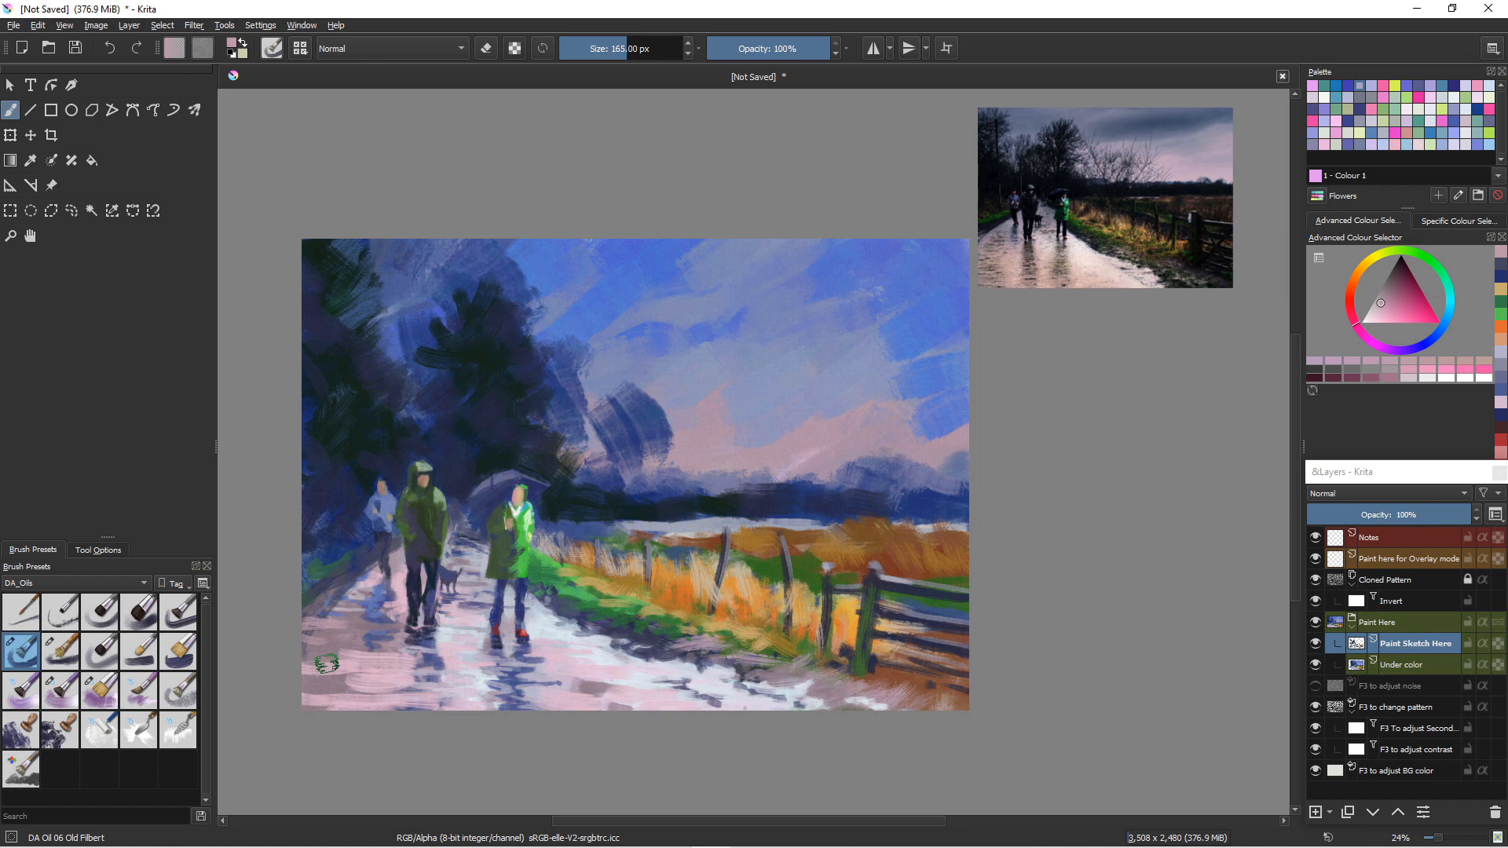
- Reduce the brush to 32 px and sign the painting on the tree-side foreground of the path in sampled dark navy
{"action": "key", "text": "bracketleft"}
{"action": "key", "text": "bracketleft"}
{"action": "key", "text": "bracketleft"}
{"action": "key", "text": "bracketleft"}
{"action": "key", "text": "bracketleft"}
{"action": "key", "text": "bracketleft"}
{"action": "key", "text": "bracketleft"}
{"action": "key", "text": "bracketleft"}
{"action": "key", "text": "bracketleft"}
{"action": "key", "text": "bracketleft"}
{"action": "key", "text": "bracketleft"}
{"action": "key", "text": "bracketleft"}
{"action": "key", "text": "bracketleft"}
{"action": "key", "text": "bracketleft"}
{"action": "key", "text": "bracketleft"}
{"action": "key", "text": "bracketleft"}
{"action": "key", "text": "bracketleft"}
{"action": "key", "text": "bracketleft"}
{"action": "key", "text": "bracketleft"}
{"action": "key", "text": "bracketleft"}
{"action": "left_click", "coordinate": [318, 507], "text": "ctrl"}
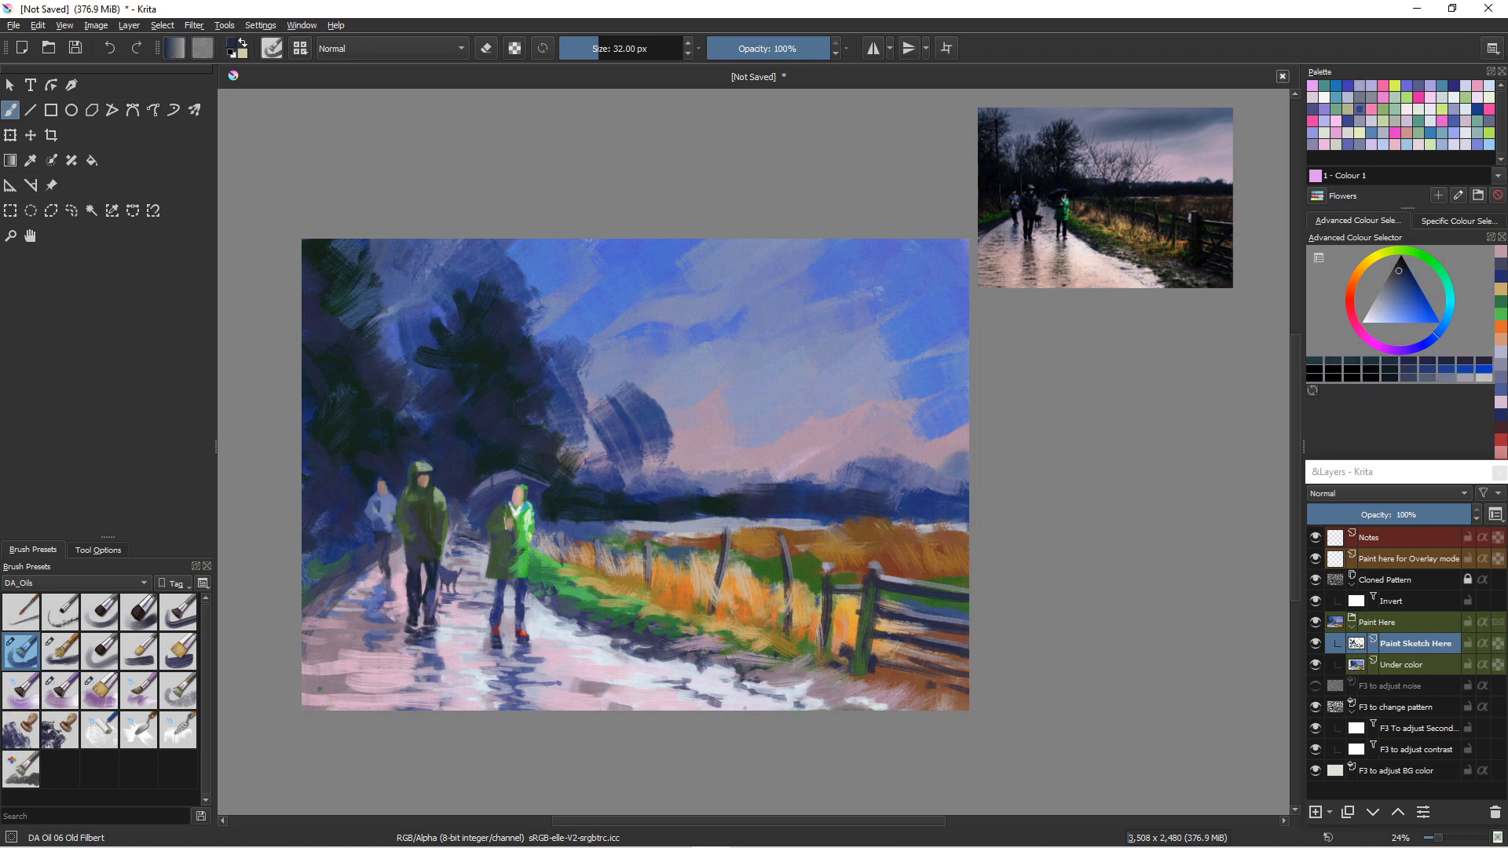
{"action": "mouse_move", "coordinate": [329, 666]}
{"action": "left_mouse_down"}
{"action": "mouse_move", "coordinate": [336, 700]}
{"action": "mouse_move", "coordinate": [347, 683]}
{"action": "mouse_move", "coordinate": [407, 694]}
{"action": "mouse_move", "coordinate": [402, 679]}
{"action": "mouse_move", "coordinate": [423, 697]}
{"action": "left_mouse_up"}
{"action": "mouse_move", "coordinate": [403, 682]}
{"action": "left_mouse_down"}
{"action": "mouse_move", "coordinate": [431, 680]}
{"action": "mouse_move", "coordinate": [404, 677]}
{"action": "left_mouse_up"}
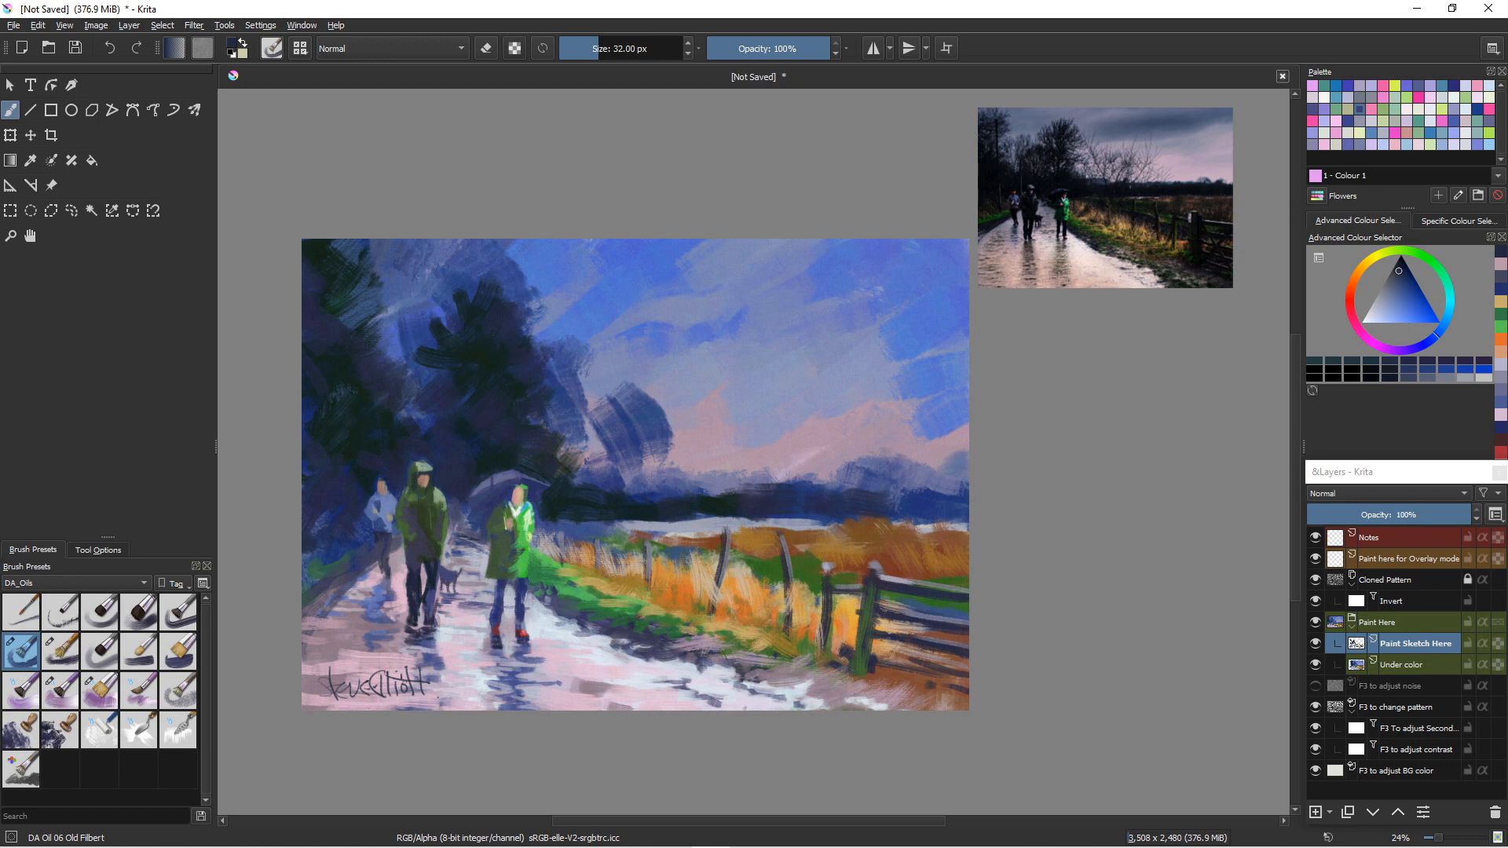
- Pick a pale cream yellow, enlarge the brush to 246 px, and paint highlights across the wet path around the umbrella walker
{"action": "left_click", "coordinate": [1369, 260]}
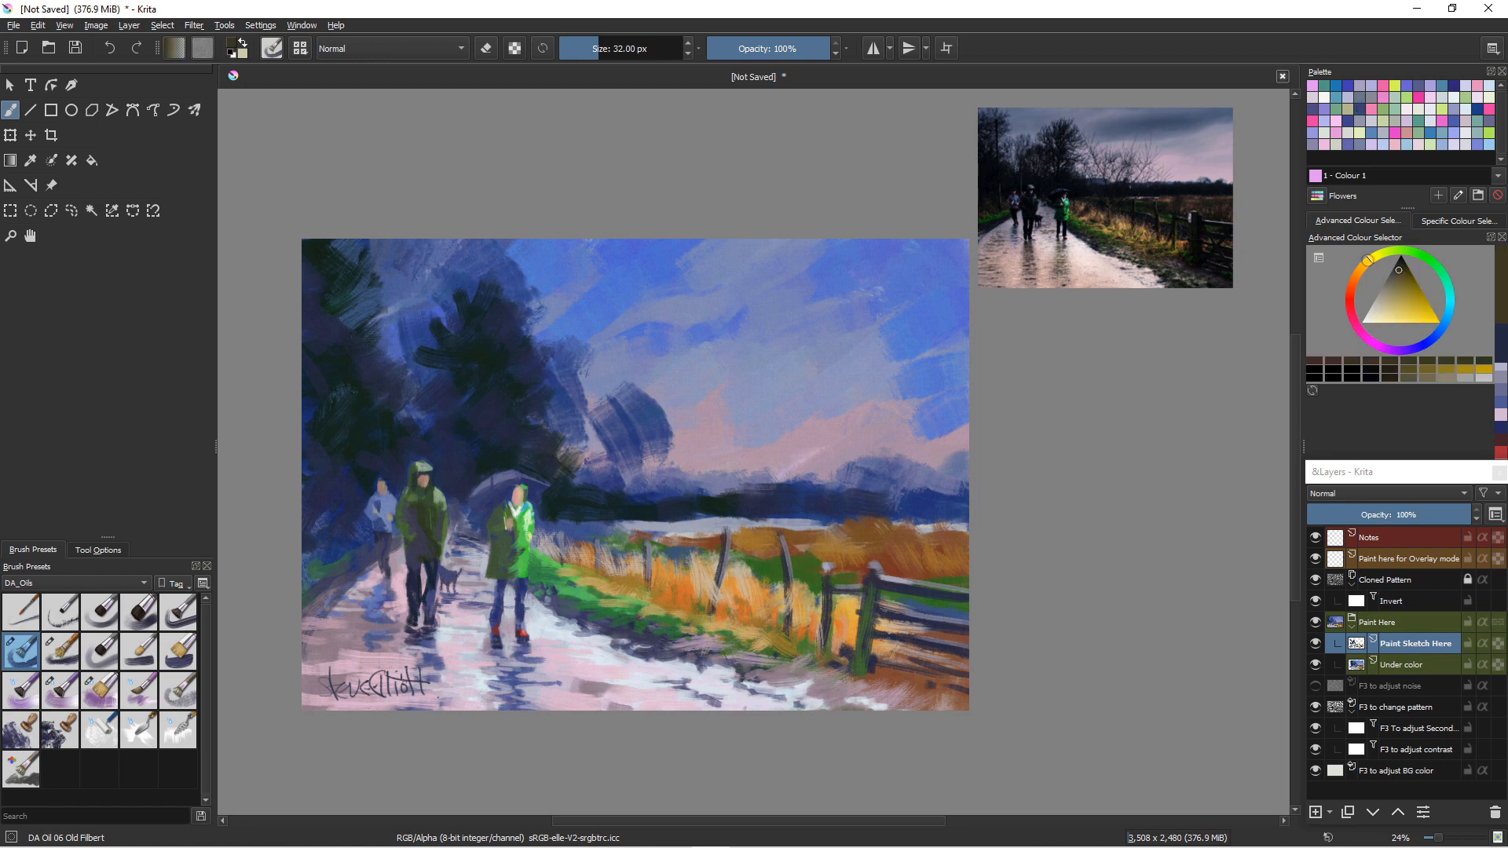
{"action": "left_click", "coordinate": [1373, 316]}
{"action": "left_click", "coordinate": [1365, 263]}
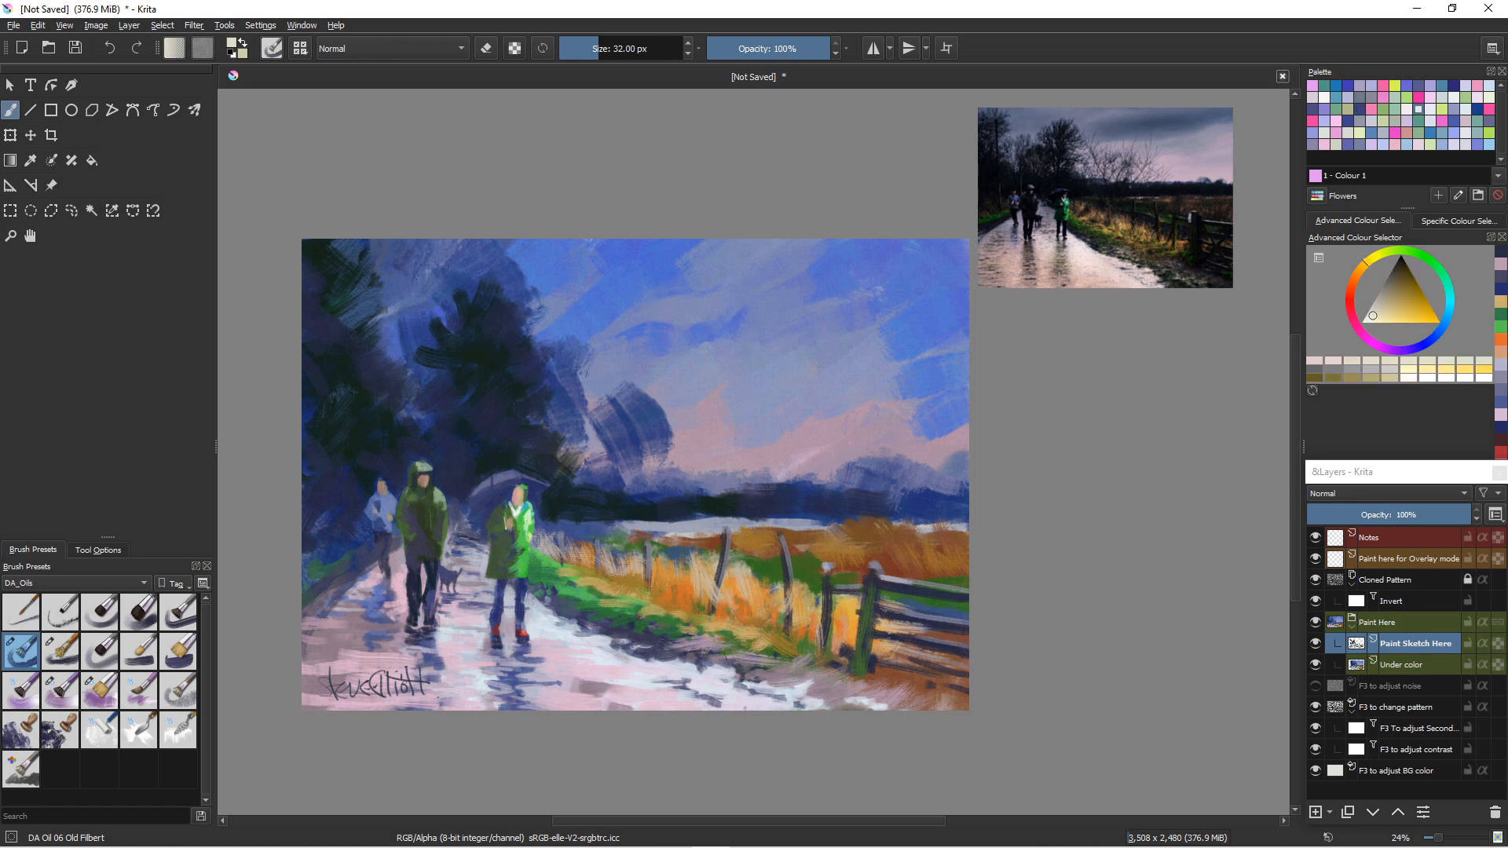
{"action": "left_click", "coordinate": [1377, 316]}
{"action": "key", "text": "bracketright"}
{"action": "key", "text": "bracketright"}
{"action": "key", "text": "bracketright"}
{"action": "key", "text": "bracketright"}
{"action": "key", "text": "bracketright"}
{"action": "key", "text": "bracketright"}
{"action": "key", "text": "bracketright"}
{"action": "key", "text": "bracketright"}
{"action": "key", "text": "bracketright"}
{"action": "key", "text": "bracketright"}
{"action": "key", "text": "bracketright"}
{"action": "key", "text": "bracketright"}
{"action": "key", "text": "bracketright"}
{"action": "key", "text": "bracketright"}
{"action": "key", "text": "bracketright"}
{"action": "key", "text": "bracketright"}
{"action": "key", "text": "bracketright"}
{"action": "key", "text": "bracketright"}
{"action": "key", "text": "bracketright"}
{"action": "key", "text": "bracketright"}
{"action": "key", "text": "bracketright"}
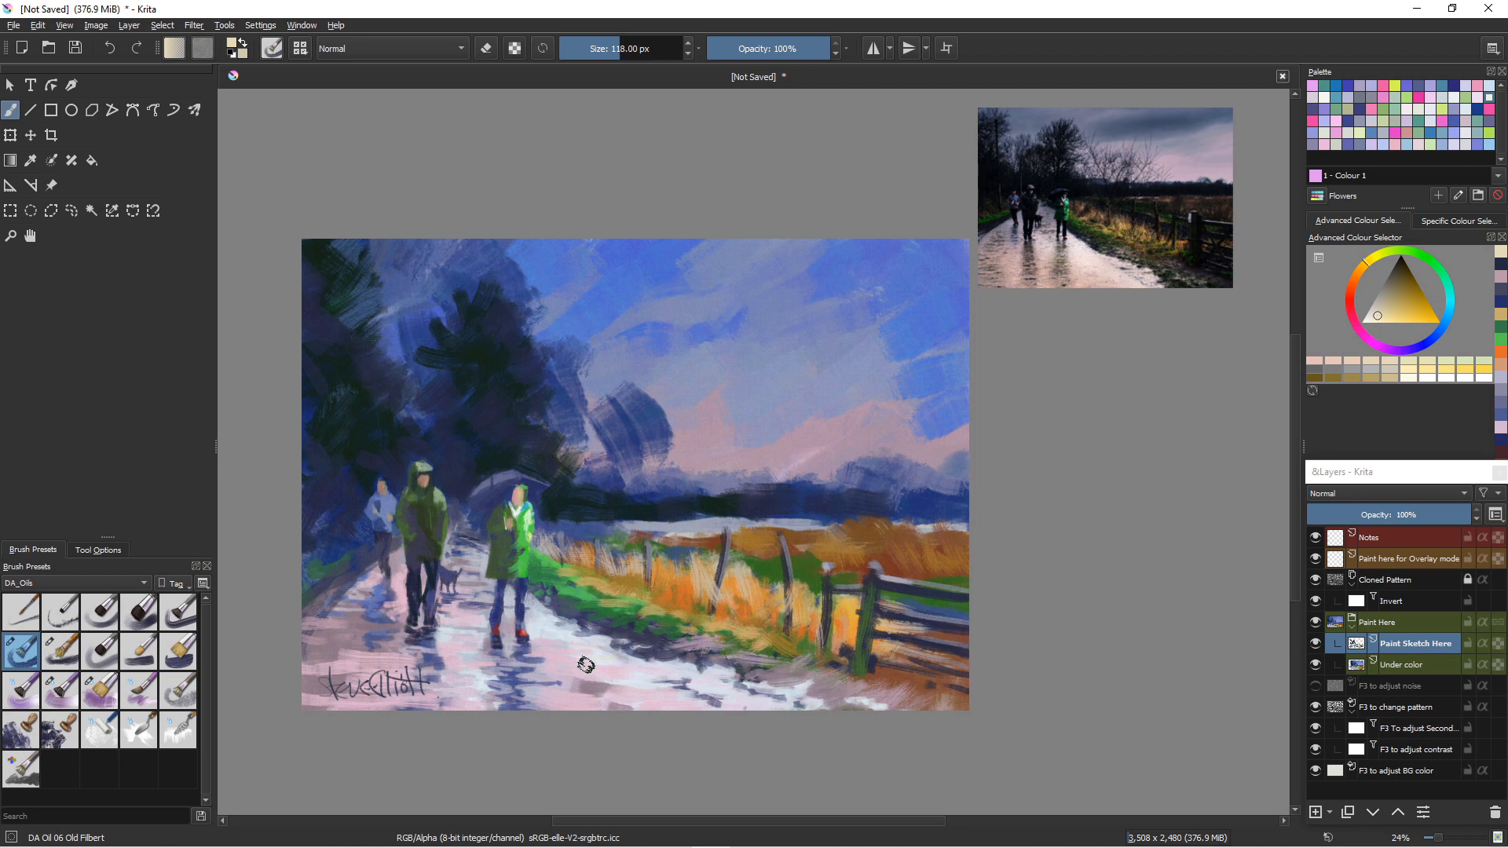
{"action": "key", "text": "bracketright"}
{"action": "key", "text": "bracketright"}
{"action": "key", "text": "bracketright"}
{"action": "key", "text": "bracketright"}
{"action": "key", "text": "bracketright"}
{"action": "key", "text": "bracketright"}
{"action": "left_click_drag", "start_coordinate": [487, 587], "coordinate": [508, 591]}
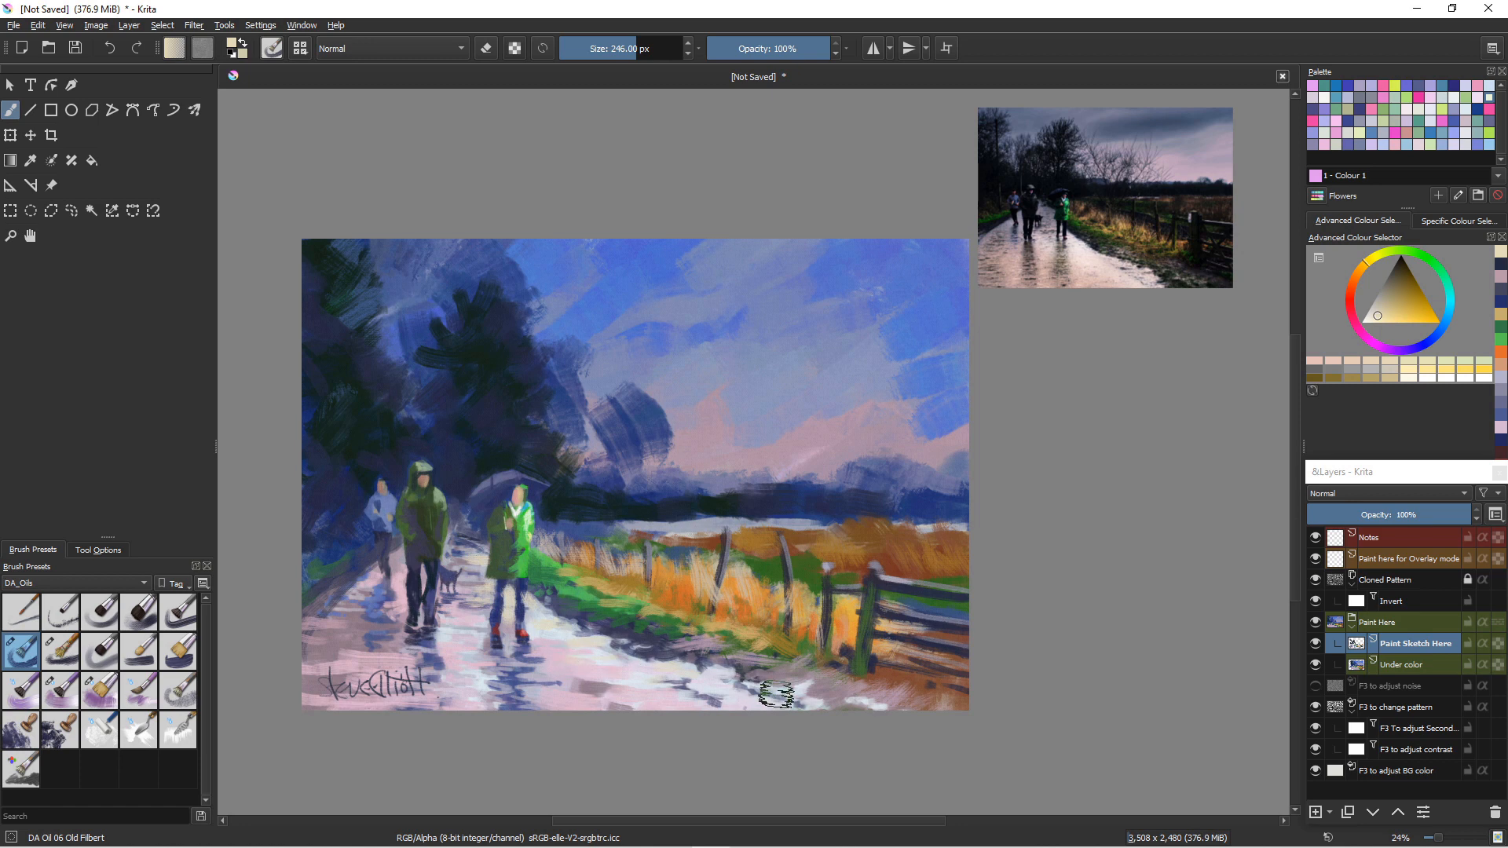
- Choose a near-white cream and add light strokes where the grass verge meets the field near the umbrella walker
{"action": "left_click", "coordinate": [1355, 277]}
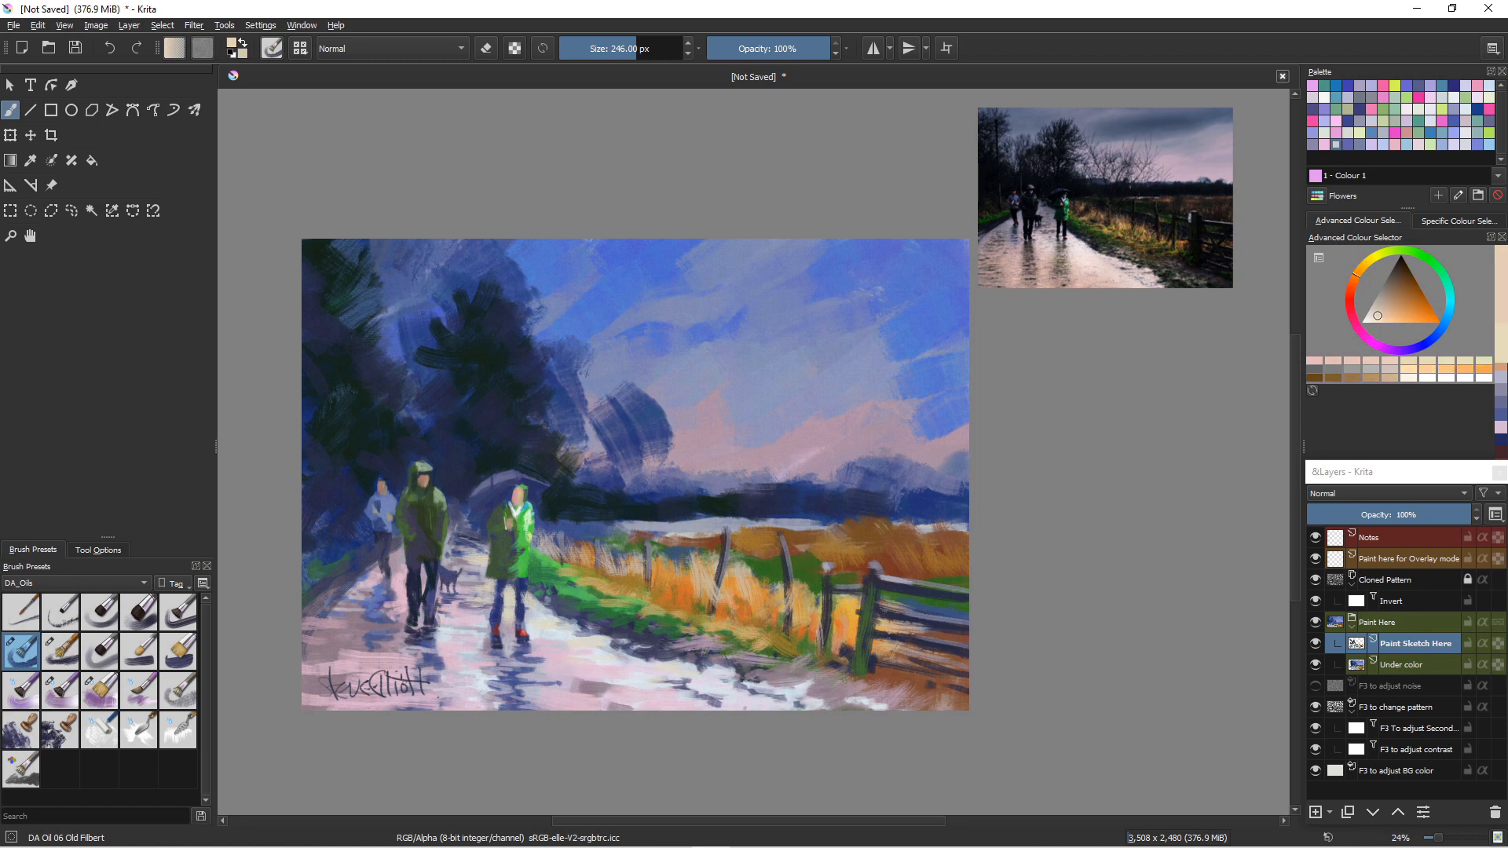
{"action": "left_click", "coordinate": [1369, 313]}
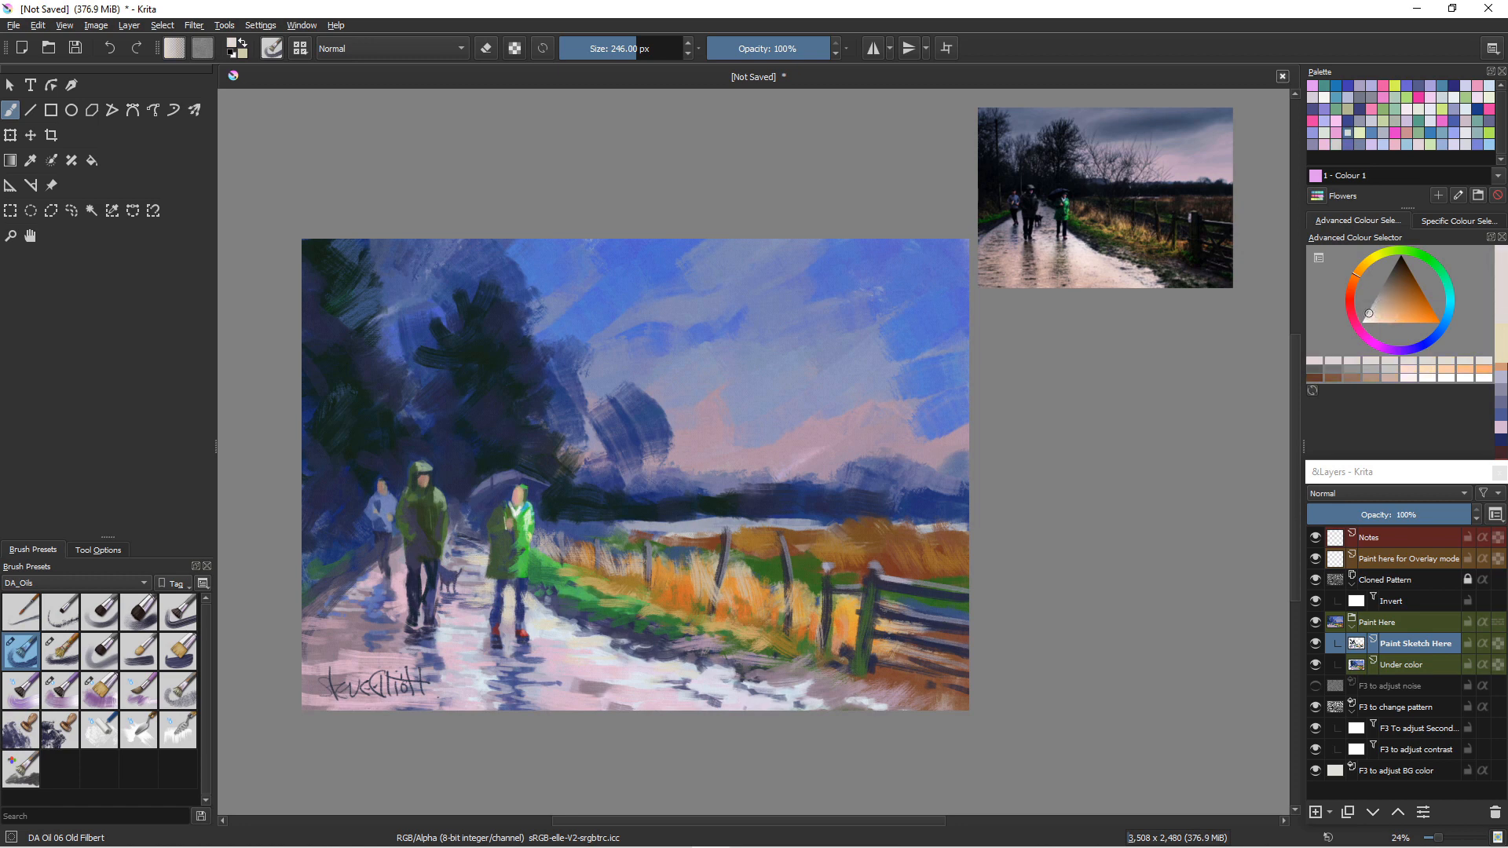
{"action": "left_click", "coordinate": [1368, 312]}
{"action": "left_click", "coordinate": [1364, 264]}
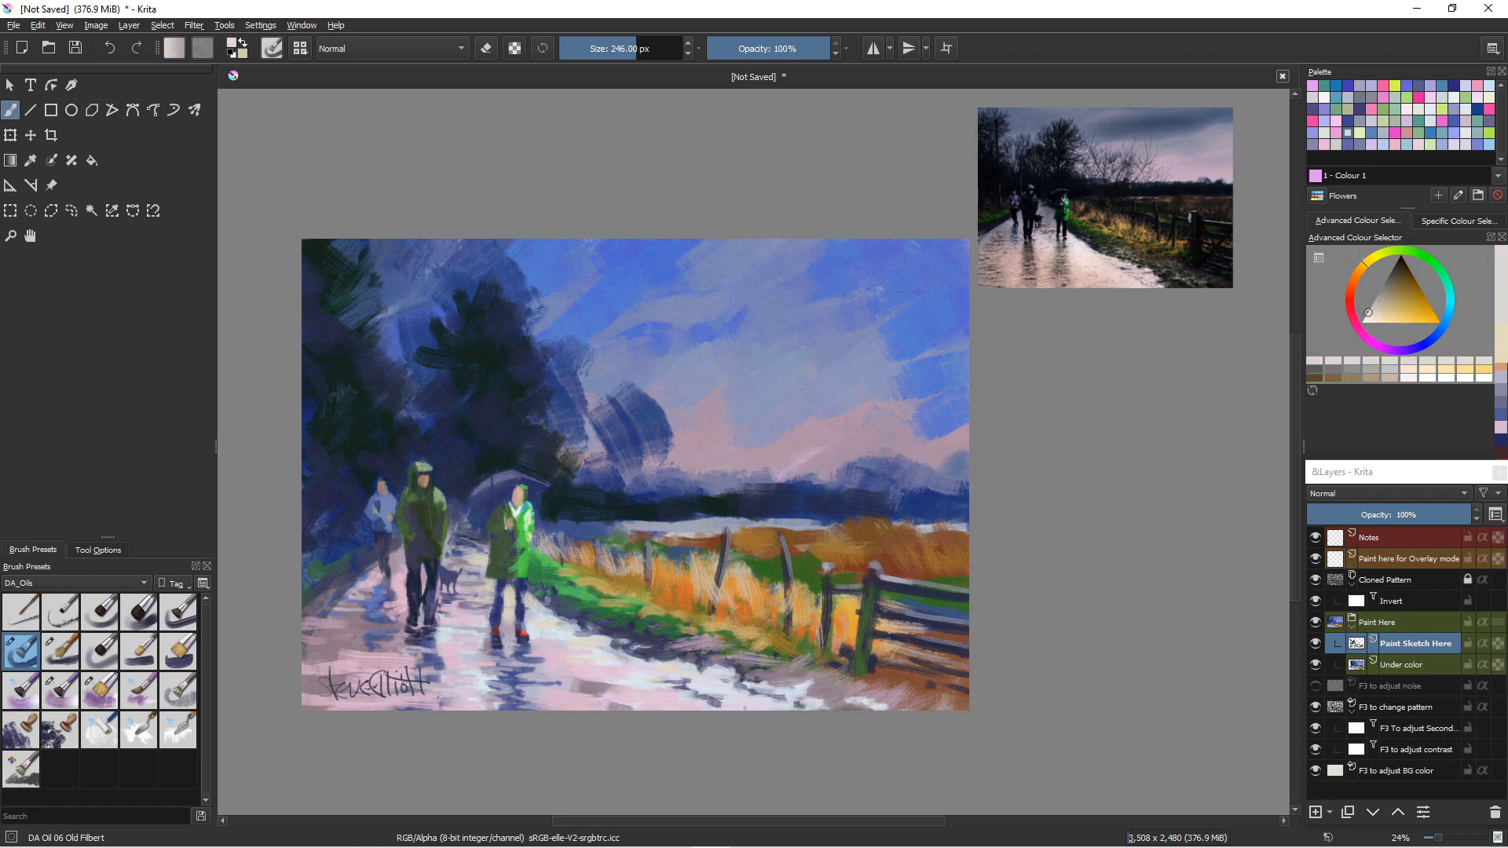
{"action": "left_click", "coordinate": [1369, 322]}
{"action": "left_click_drag", "start_coordinate": [586, 577], "coordinate": [594, 589]}
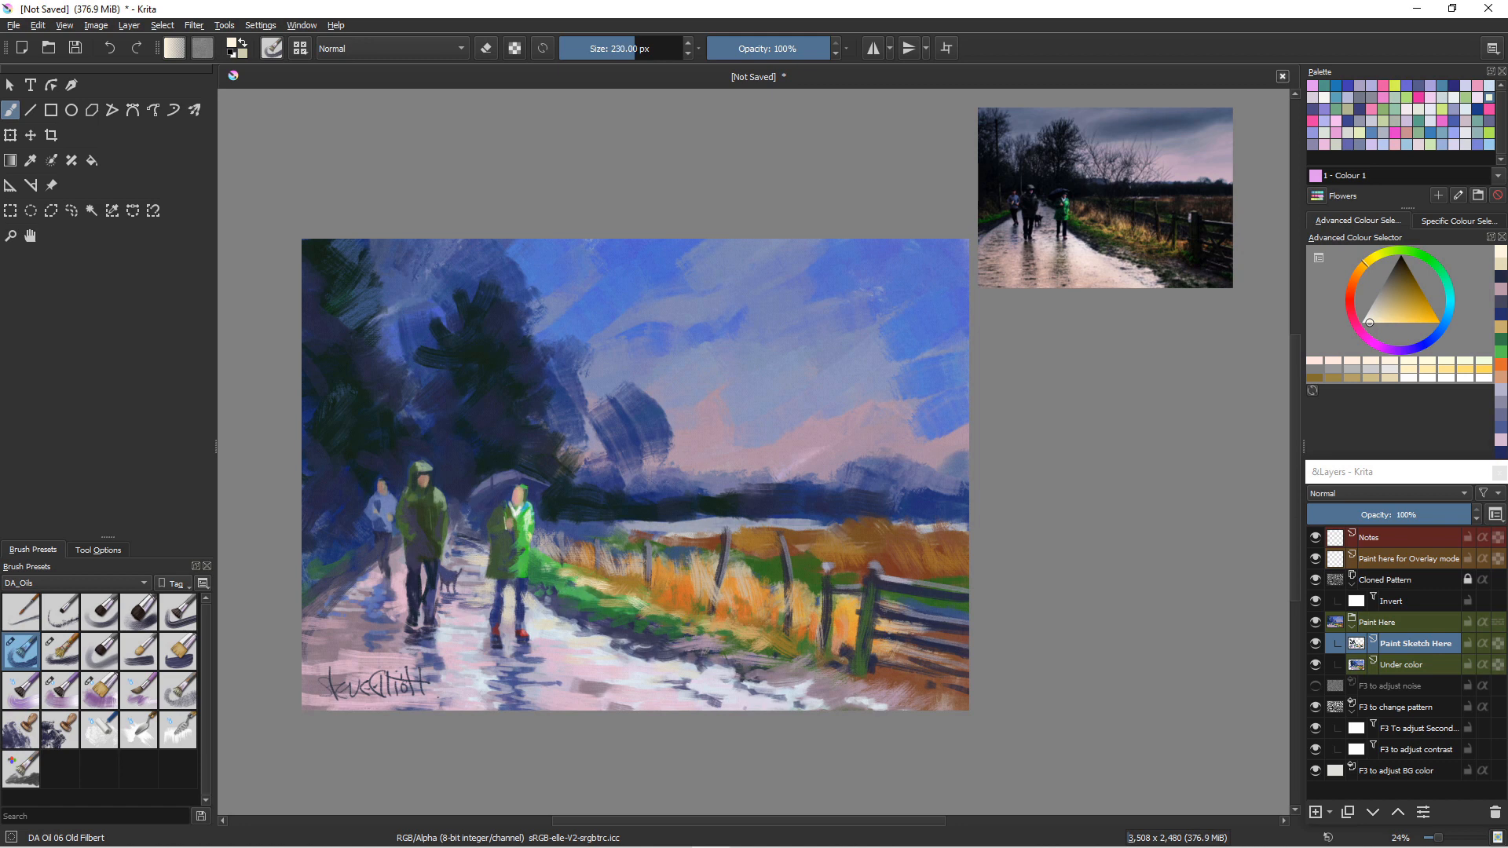
- Reduce the brush to 59 px and paint thin near-white cream grass blades across the dry grass along the fence
{"action": "key", "text": "bracketleft"}
{"action": "key", "text": "bracketleft"}
{"action": "key", "text": "bracketleft"}
{"action": "key", "text": "bracketleft"}
{"action": "key", "text": "bracketleft"}
{"action": "key", "text": "bracketleft"}
{"action": "key", "text": "bracketleft"}
{"action": "key", "text": "bracketleft"}
{"action": "key", "text": "bracketleft"}
{"action": "key", "text": "bracketleft"}
{"action": "key", "text": "bracketleft"}
{"action": "key", "text": "bracketleft"}
{"action": "key", "text": "bracketleft"}
{"action": "key", "text": "bracketleft"}
{"action": "key", "text": "bracketleft"}
{"action": "key", "text": "bracketleft"}
{"action": "key", "text": "bracketleft"}
{"action": "key", "text": "bracketleft"}
{"action": "key", "text": "bracketleft"}
{"action": "key", "text": "bracketleft"}
{"action": "left_click_drag", "start_coordinate": [801, 588], "coordinate": [765, 628]}
{"action": "left_click_drag", "start_coordinate": [752, 577], "coordinate": [726, 625]}
{"action": "left_click_drag", "start_coordinate": [739, 580], "coordinate": [727, 616]}
{"action": "mouse_move", "coordinate": [694, 564]}
{"action": "left_mouse_down"}
{"action": "mouse_move", "coordinate": [697, 600]}
{"action": "mouse_move", "coordinate": [660, 580]}
{"action": "left_mouse_up"}
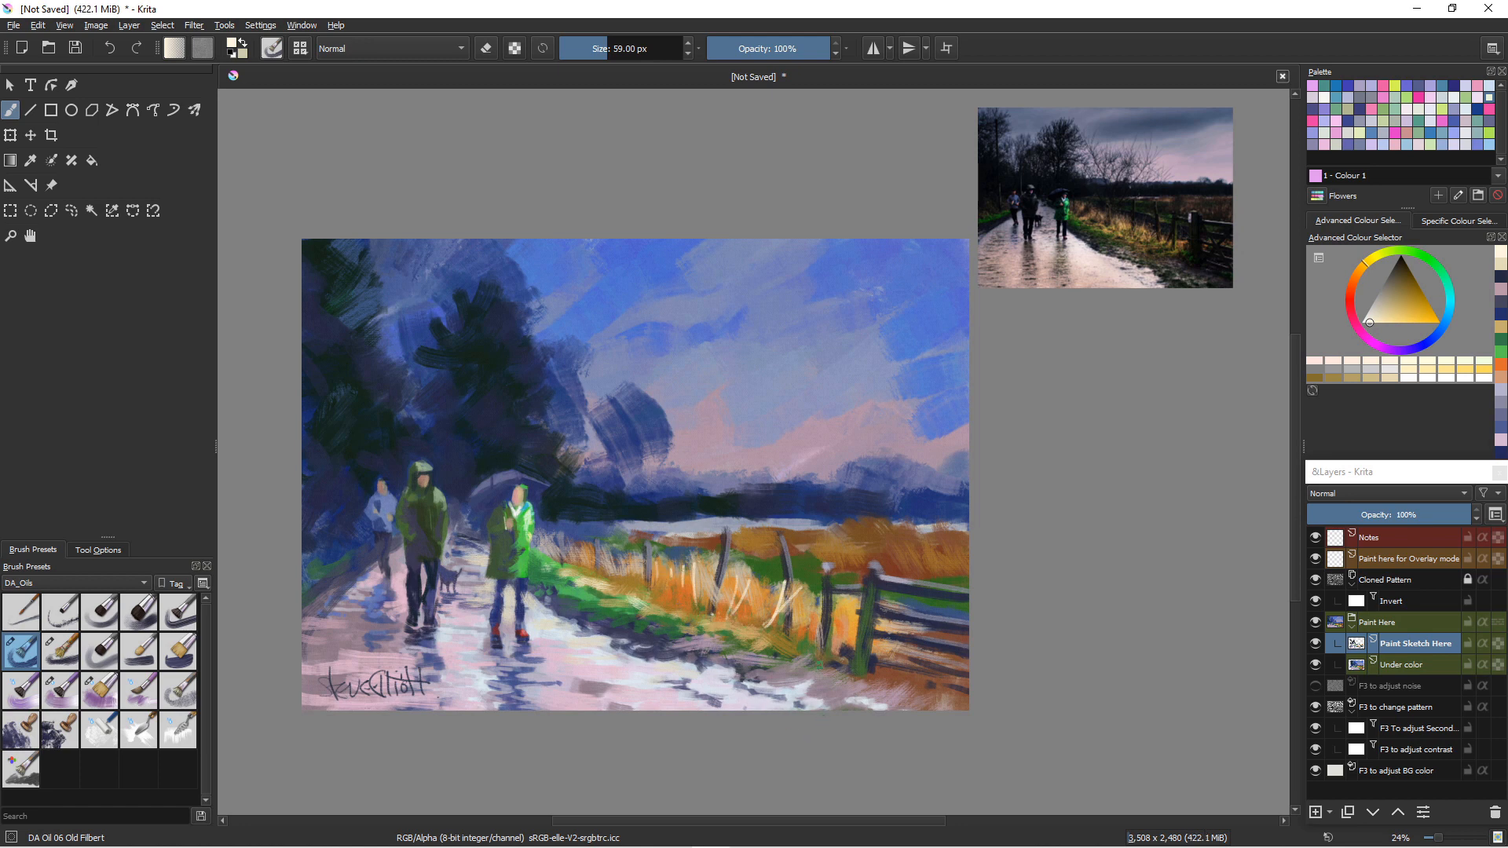
{"action": "mouse_move", "coordinate": [817, 608]}
{"action": "left_mouse_down"}
{"action": "mouse_move", "coordinate": [807, 651]}
{"action": "mouse_move", "coordinate": [829, 649]}
{"action": "left_mouse_up"}
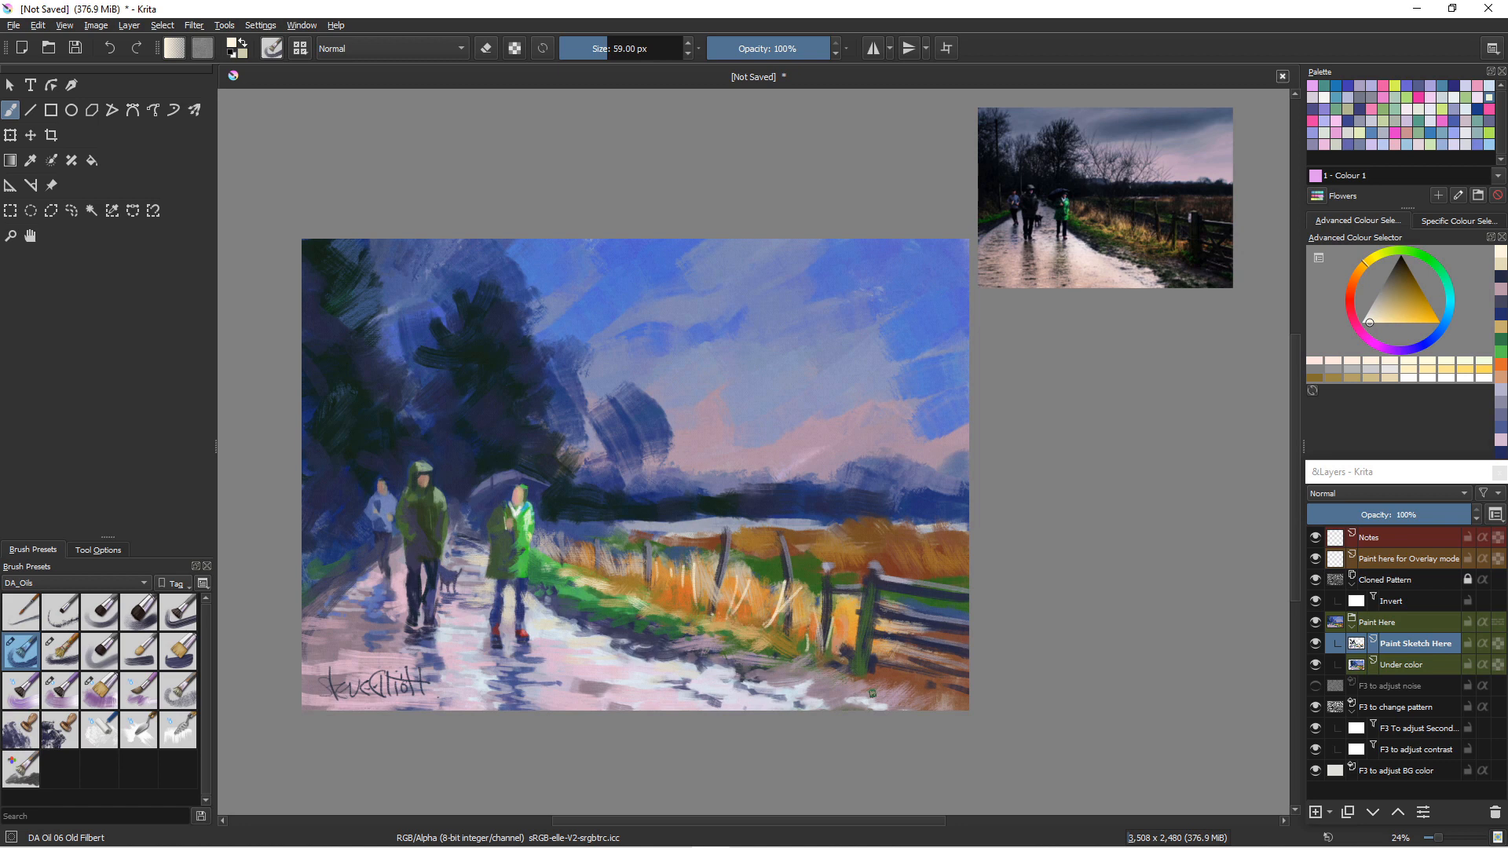